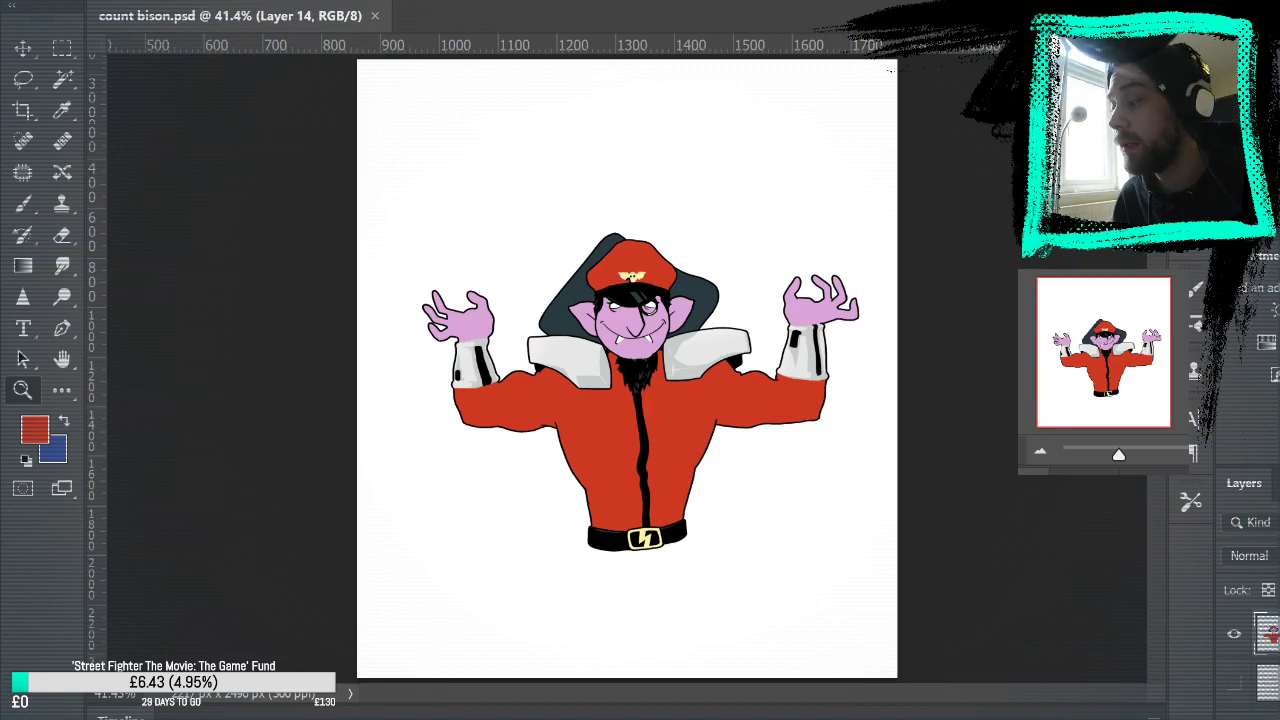
Step: Examine the character's face, cap, beard, shoulder armour and belt up close for areas that need shading
left_click(654, 380)
left_click(655, 375)
left_click(686, 503)
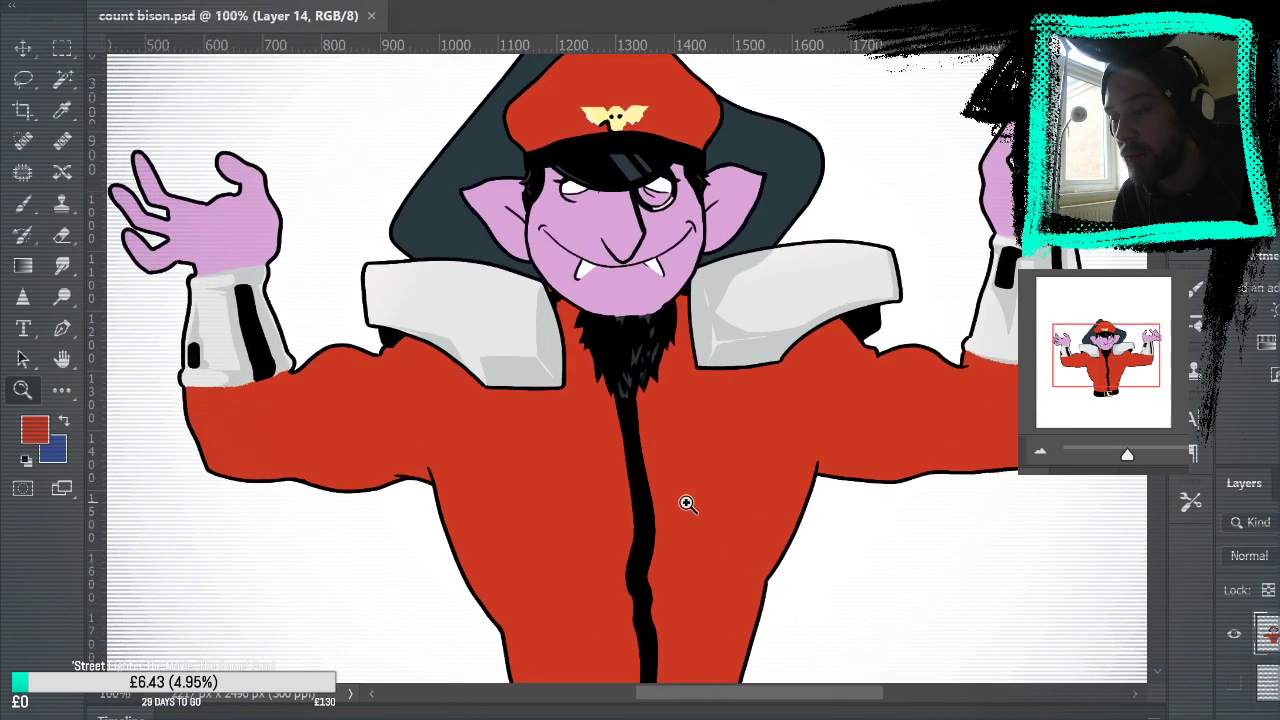
scroll(686, 503, "down", 3)
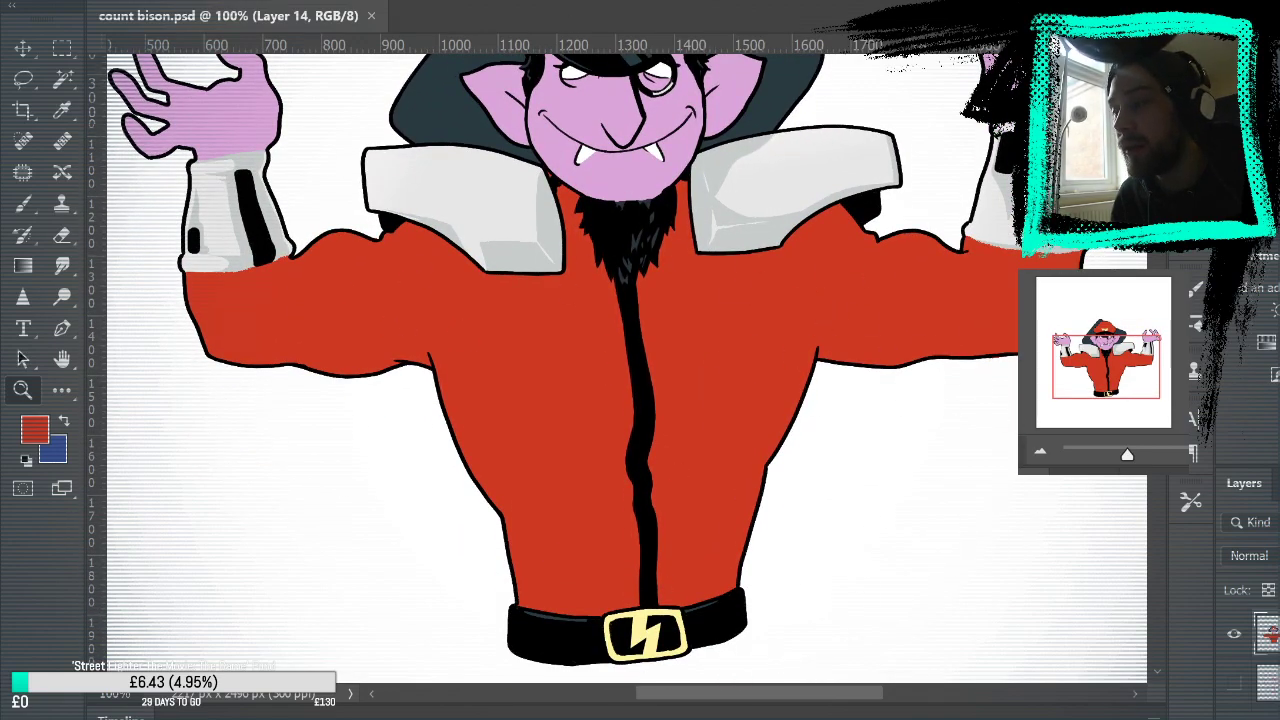
key("ctrl+0")
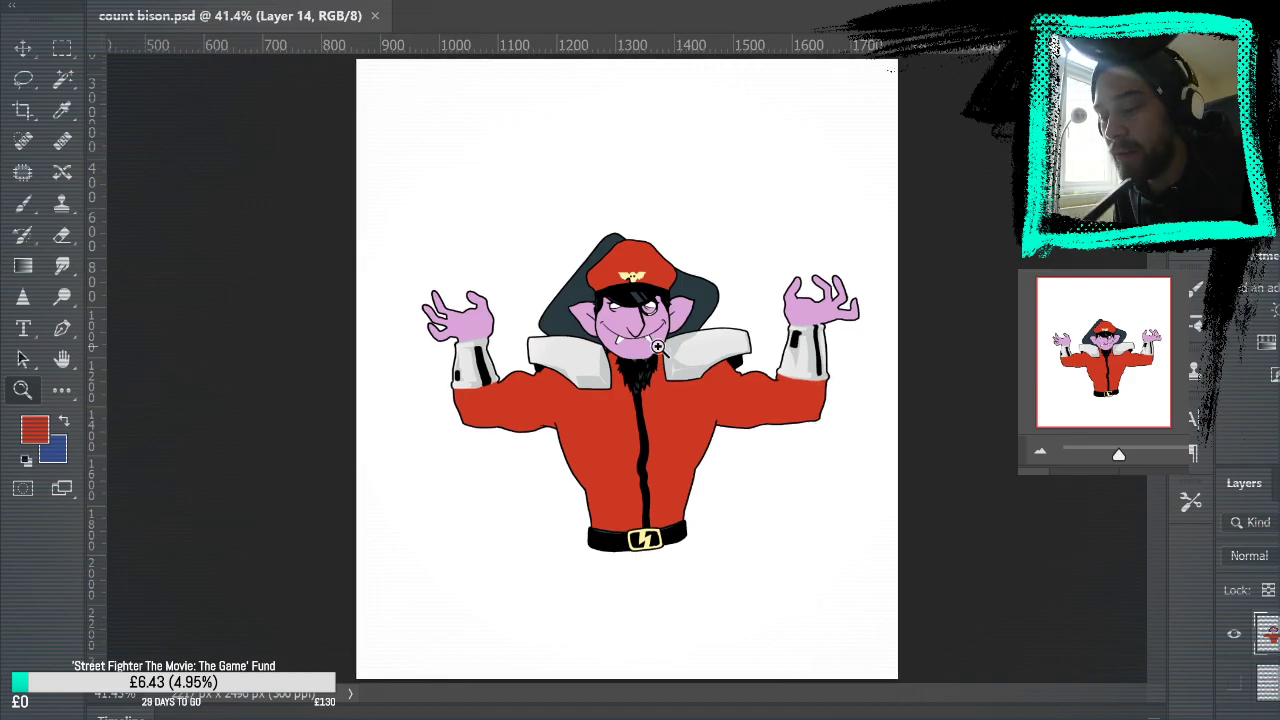
left_click(655, 330)
left_click(655, 330)
left_click(650, 322)
left_click(645, 320)
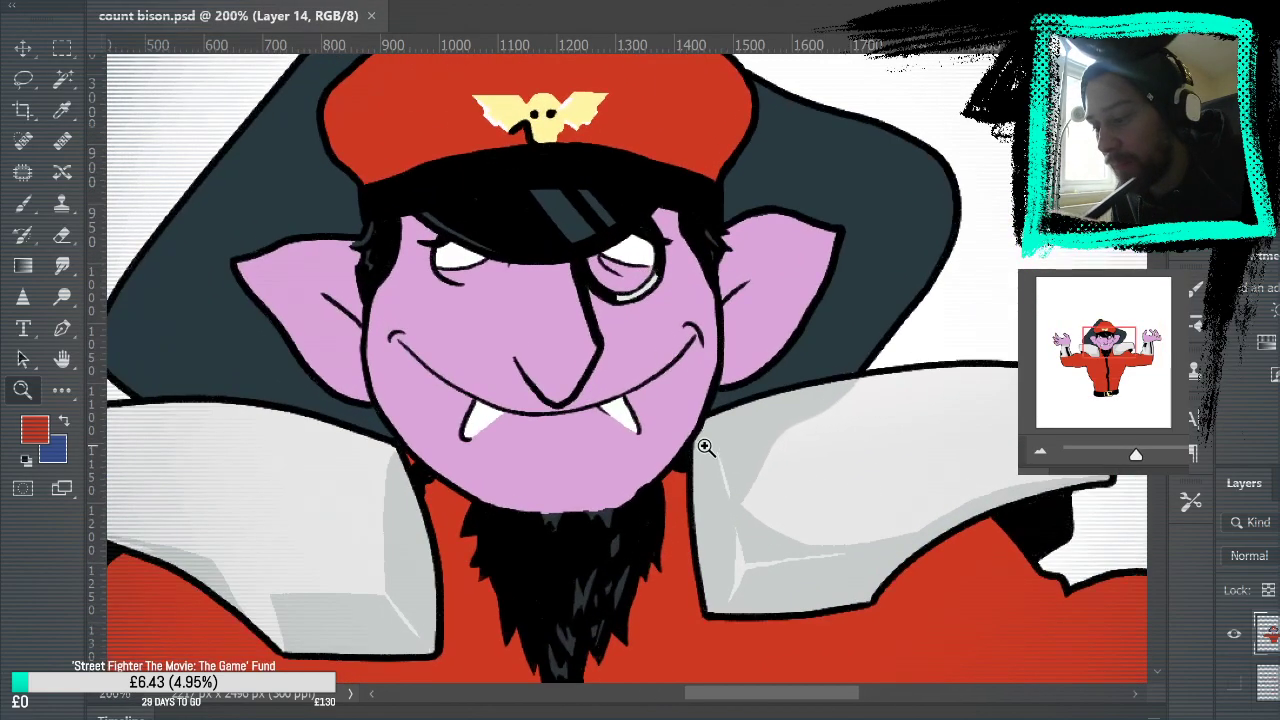
left_click_drag(695, 385, 751, 390)
left_click_drag(778, 328, 806, 374)
left_click_drag(714, 471, 762, 189)
left_click_drag(778, 482, 814, 534)
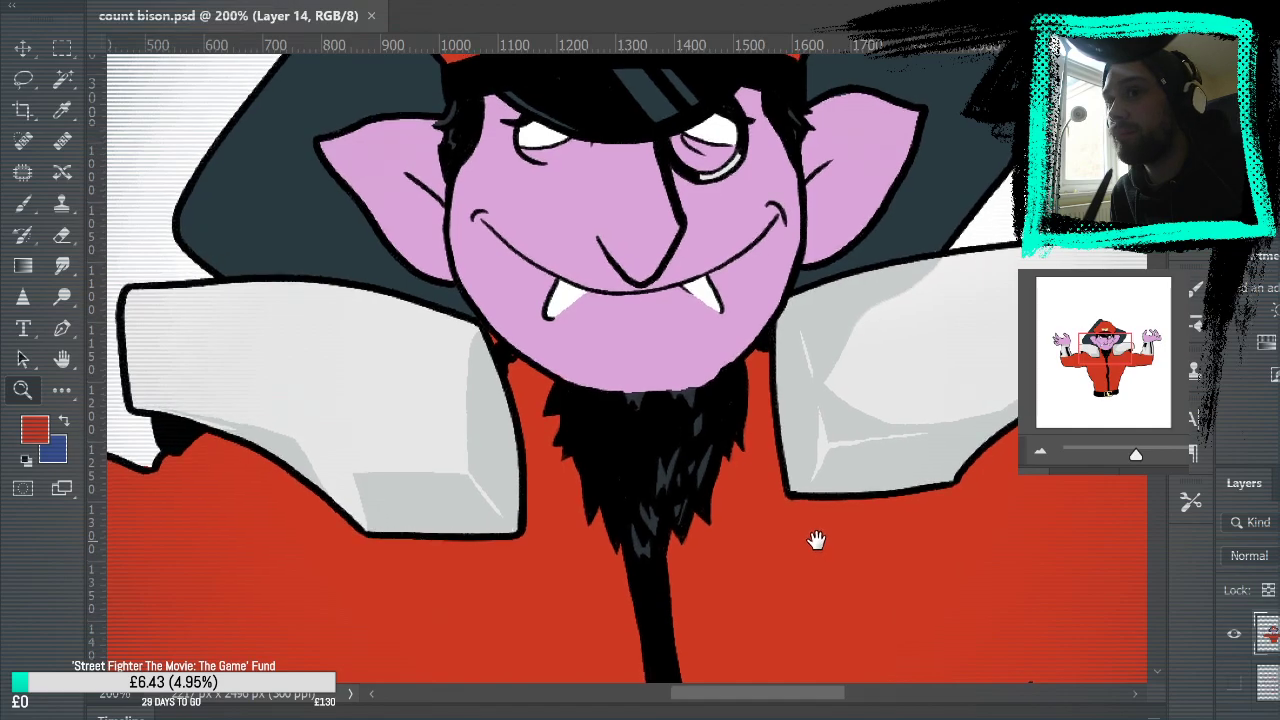
left_click_drag(820, 534, 811, 437)
scroll(812, 436, "up", 8)
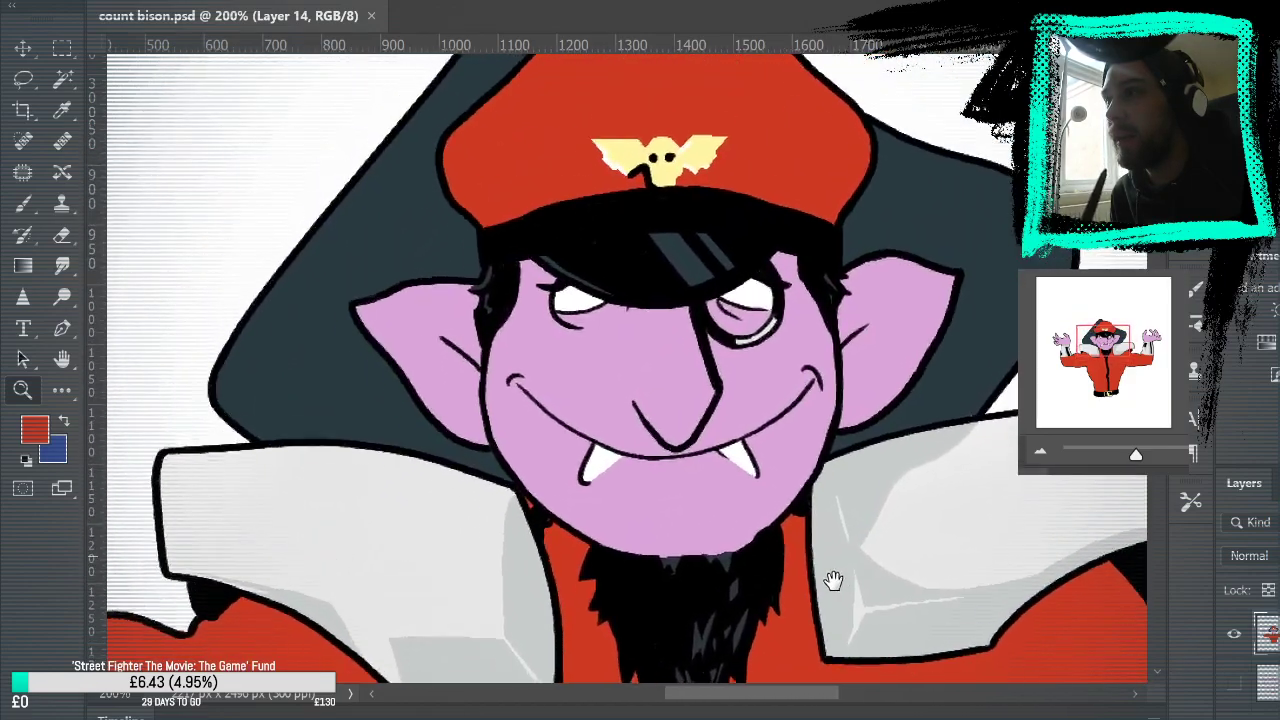
left_click_drag(834, 581, 800, 520)
left_click_drag(806, 357, 795, 200)
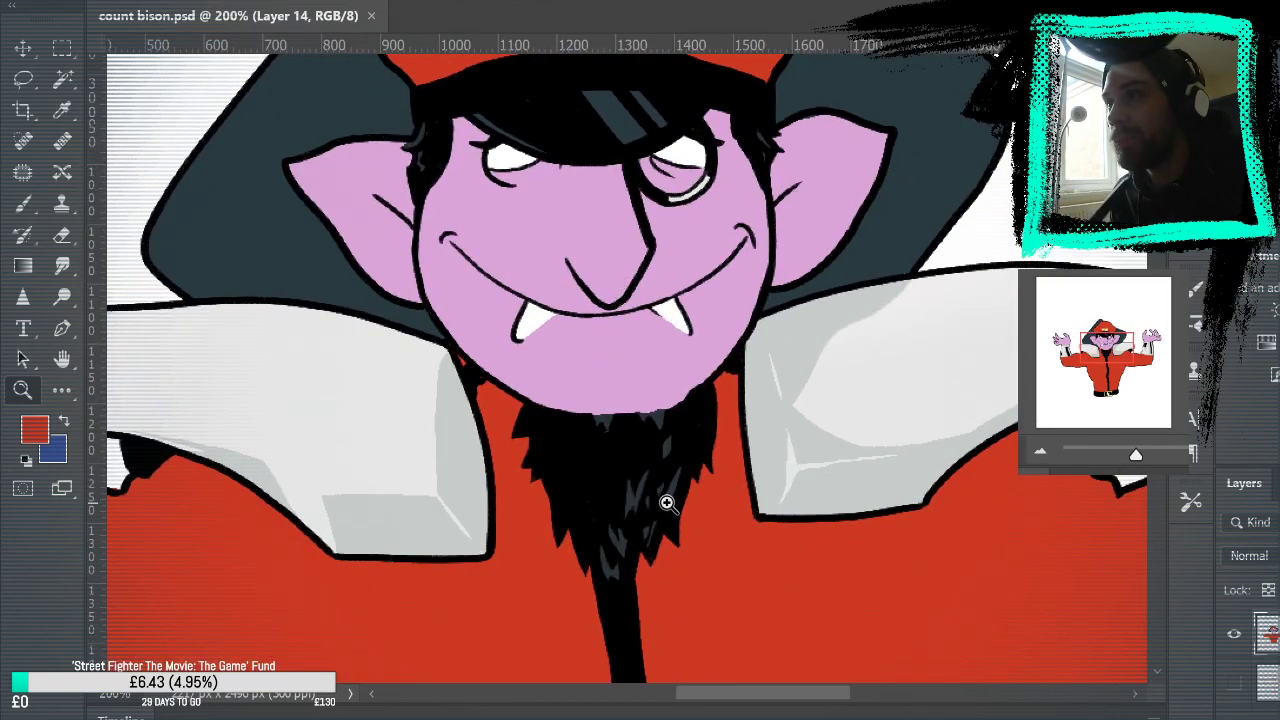
Step: Show the puppet reference photo, sample its darker skin purple as the brush colour, and hide the photo again
left_click(24, 204)
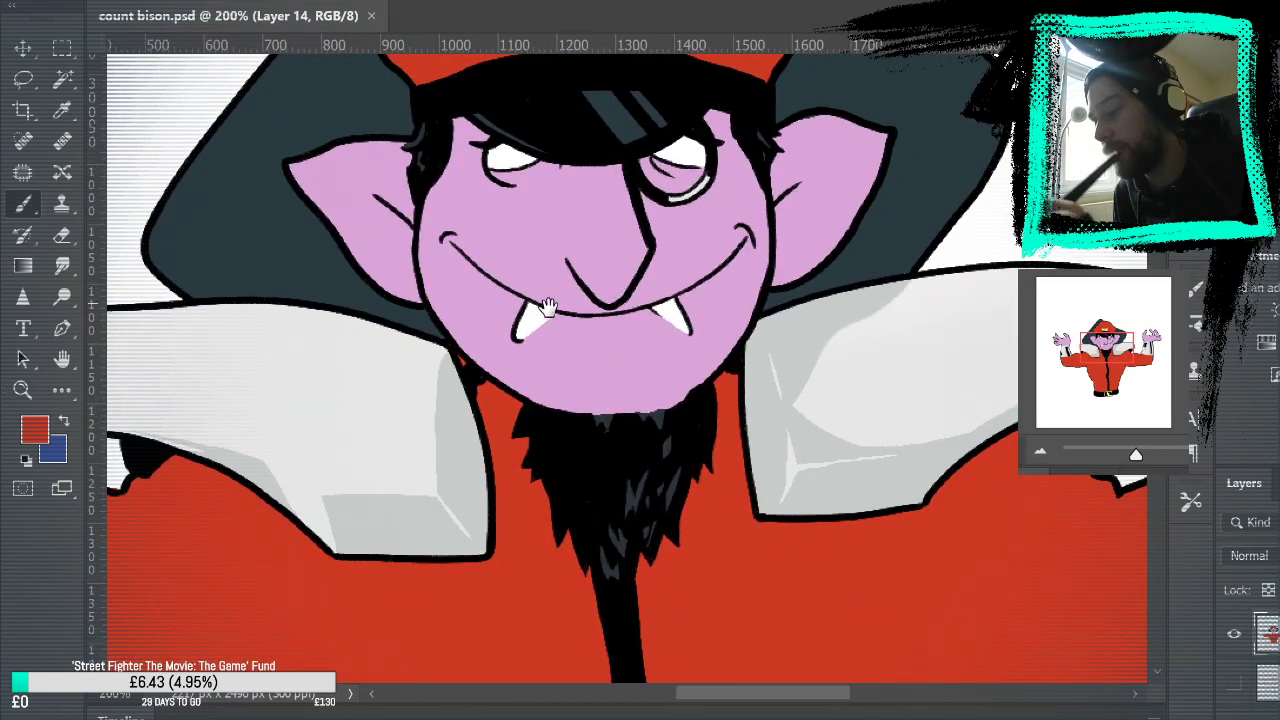
mouse_move(549, 308)
left_mouse_down()
mouse_move(880, 291)
mouse_move(724, 397)
mouse_move(526, 291)
mouse_move(891, 500)
mouse_move(868, 491)
left_mouse_up()
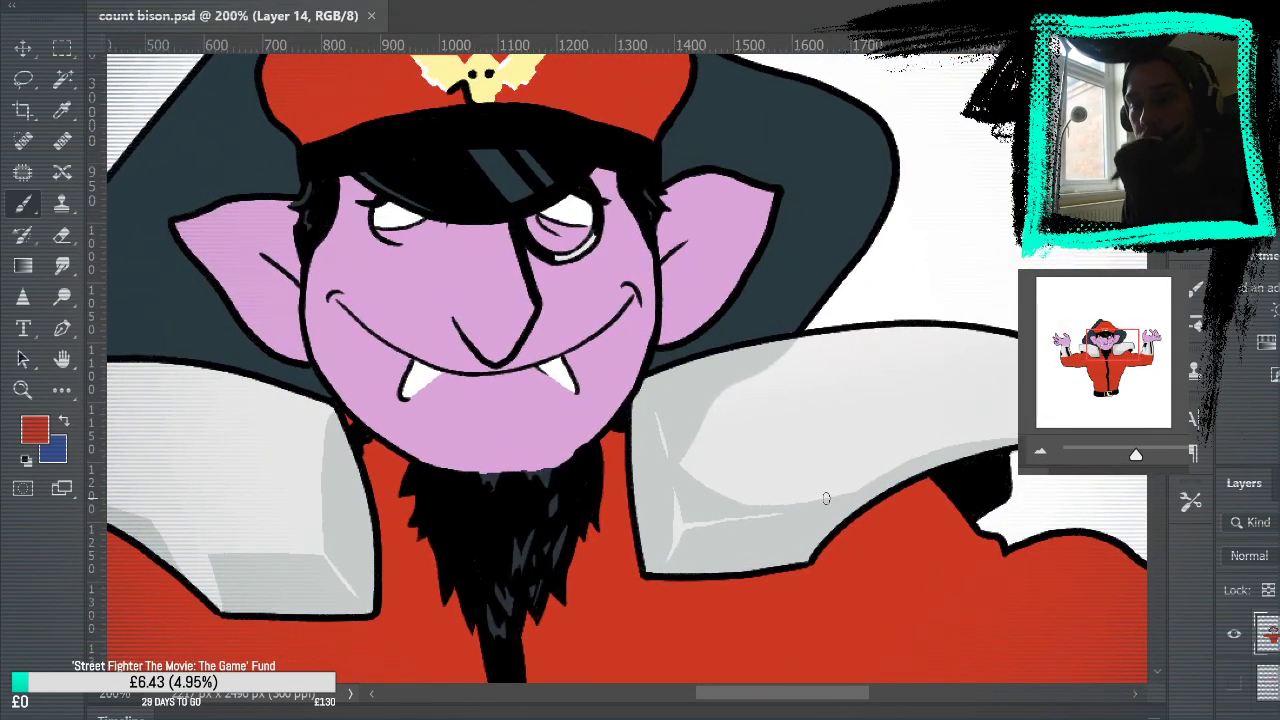
scroll(1266, 655, "down", 5)
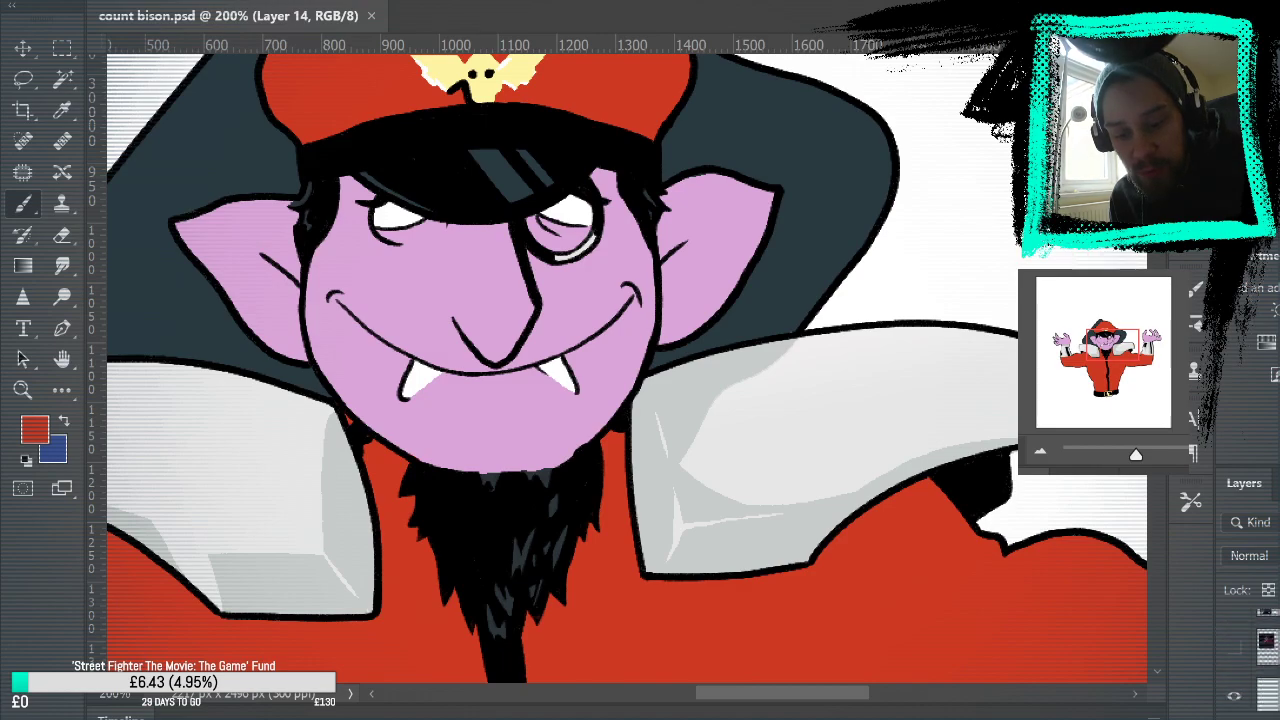
left_click(1236, 625)
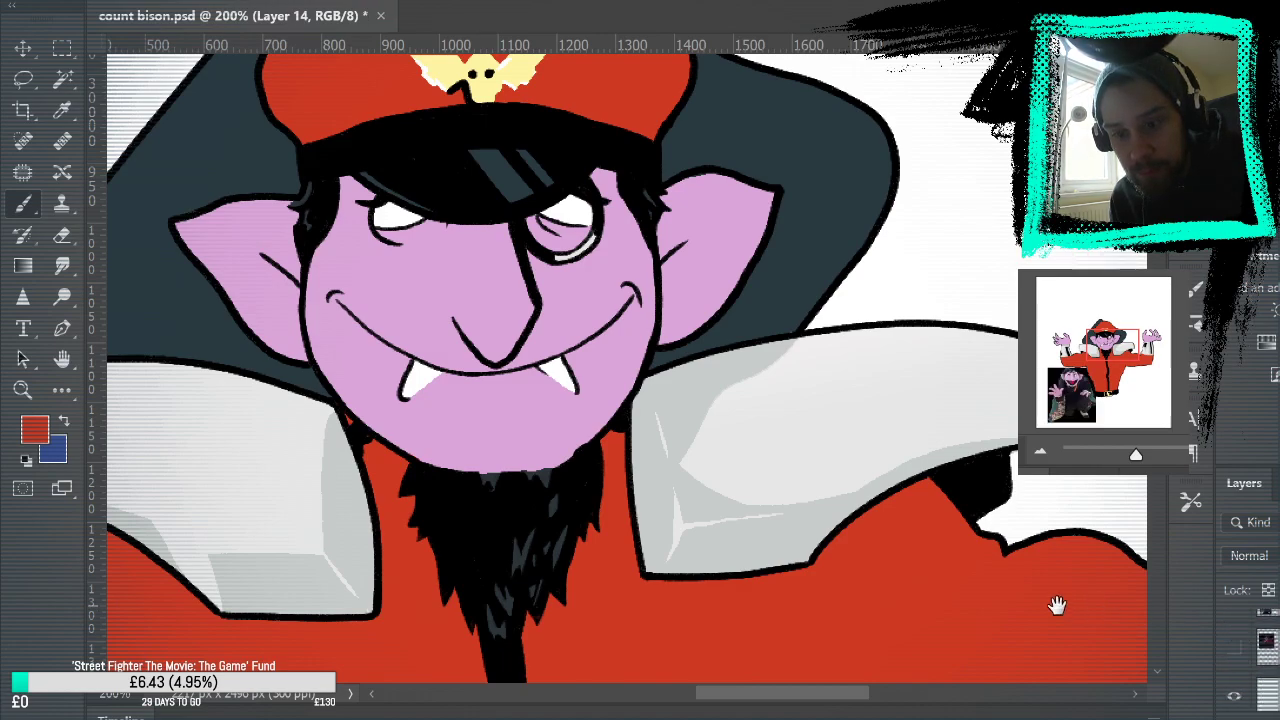
left_click_drag(875, 666, 1039, 485)
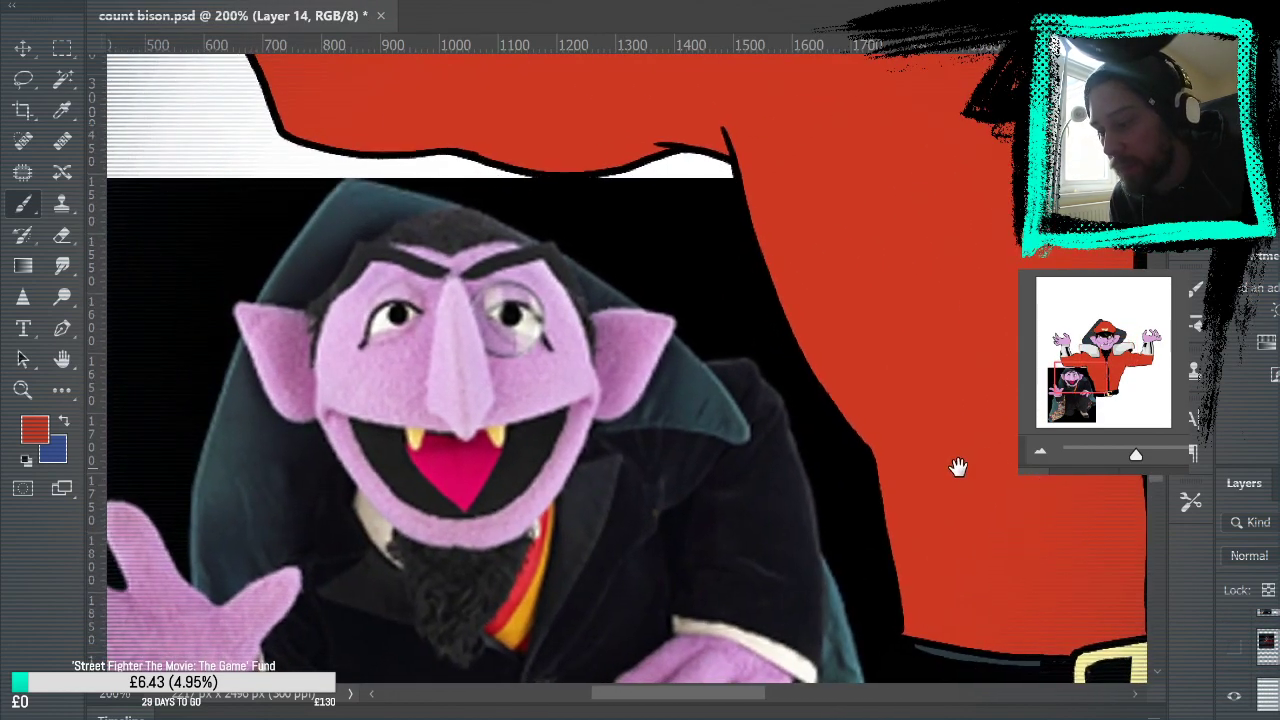
left_click(434, 346, "alt")
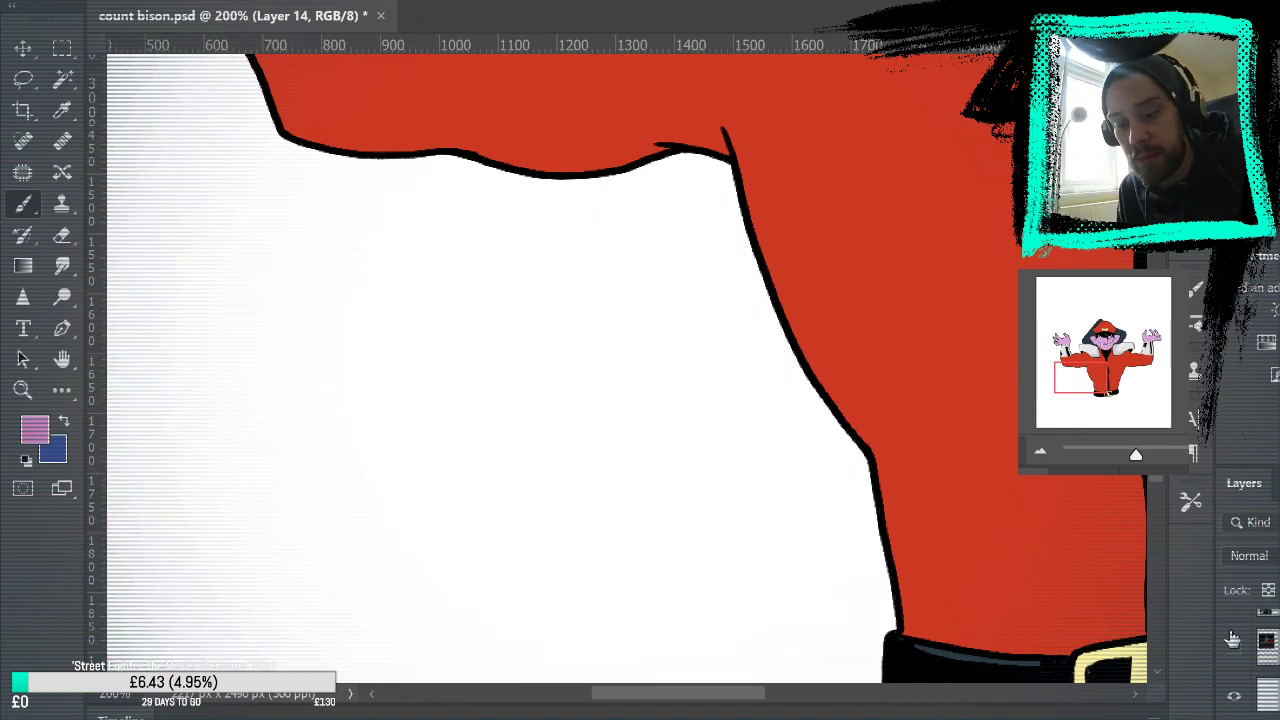
left_click(1234, 642)
mouse_move(986, 214)
left_mouse_down()
mouse_move(779, 420)
mouse_move(867, 350)
left_mouse_up()
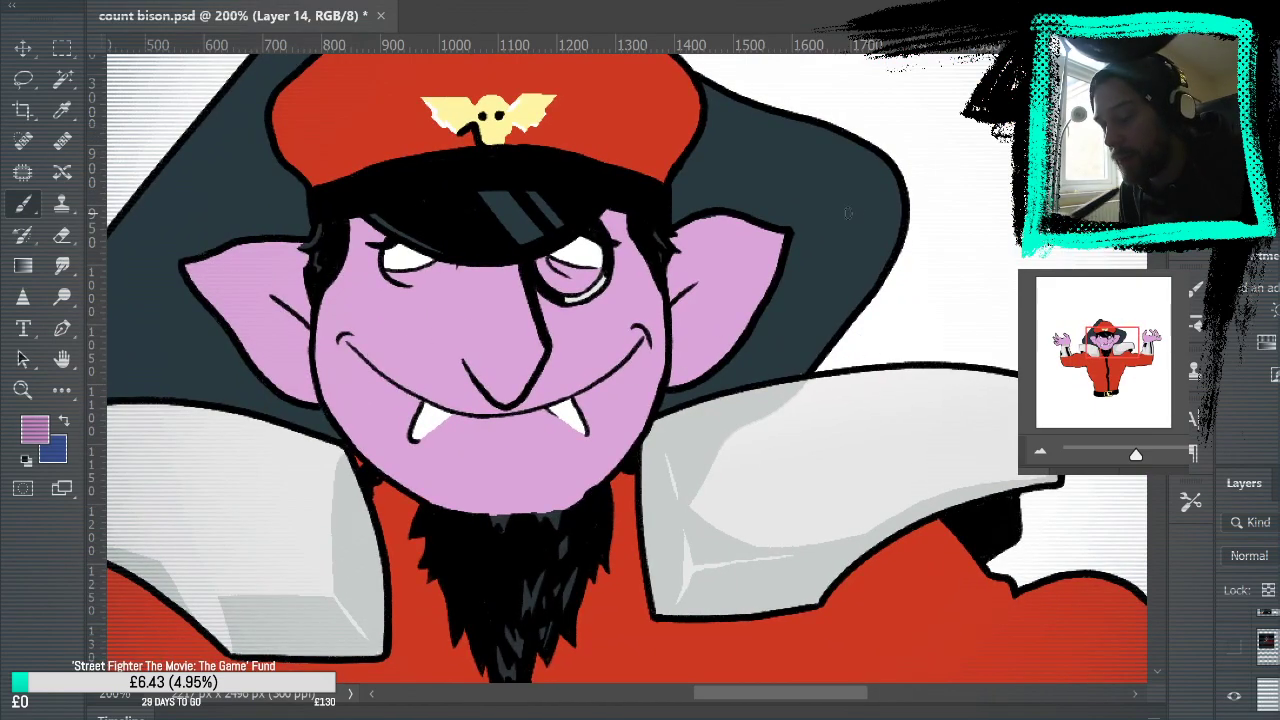
Step: Try shading the monocle side of the nose with a brushed edge line and a darker purple fill
scroll(1262, 655, "down", 10)
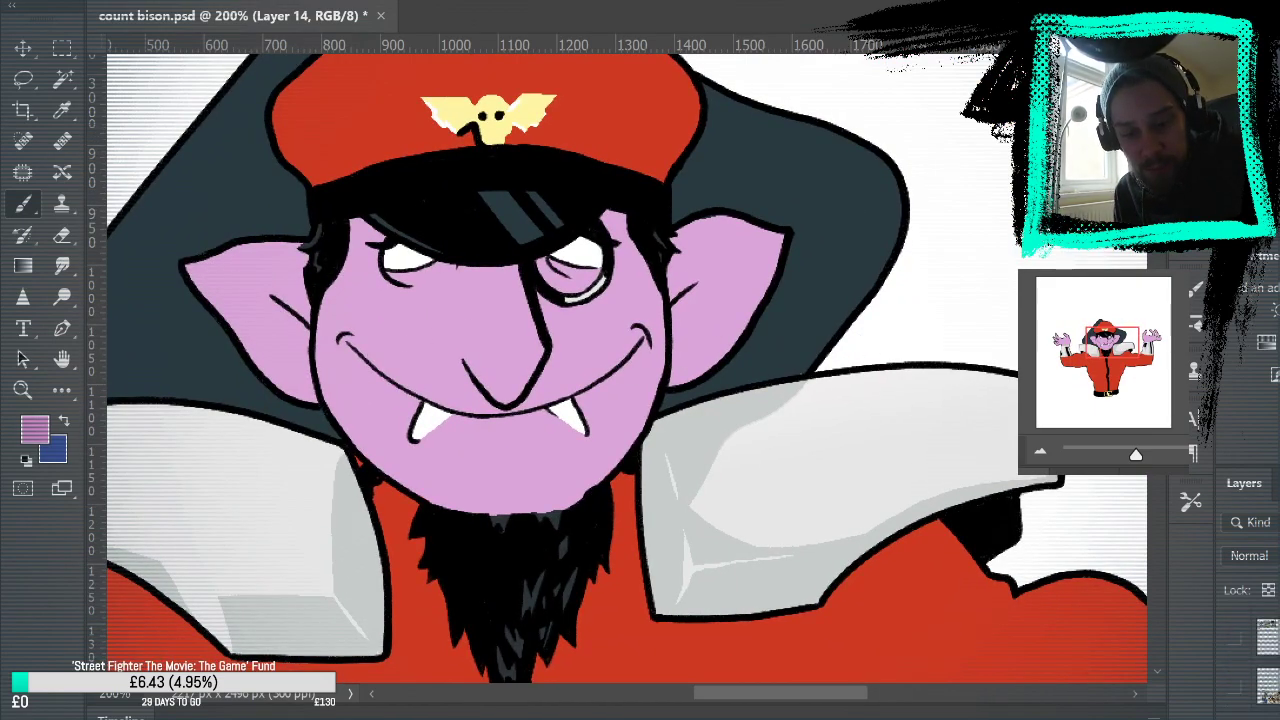
scroll(1262, 655, "up", 7)
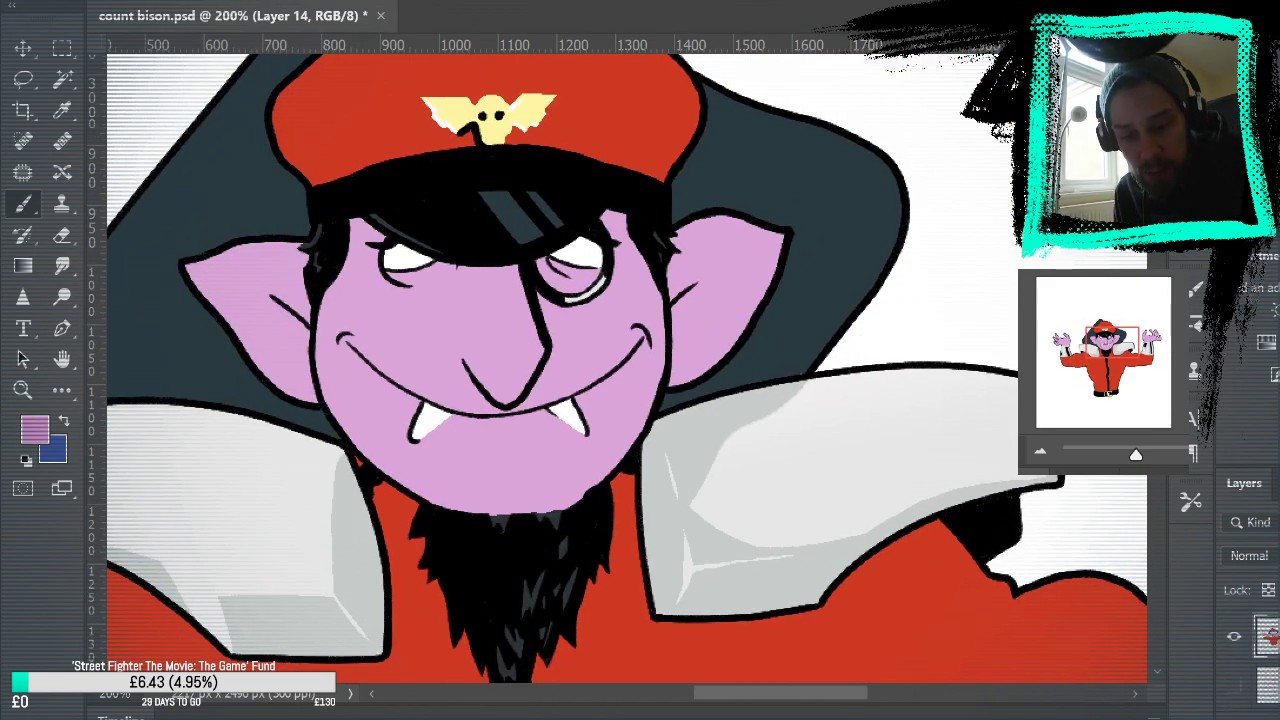
mouse_move(430, 325)
left_mouse_down()
mouse_move(471, 304)
mouse_move(449, 362)
left_mouse_up()
key("ctrl+z")
left_click_drag(509, 402, 501, 267)
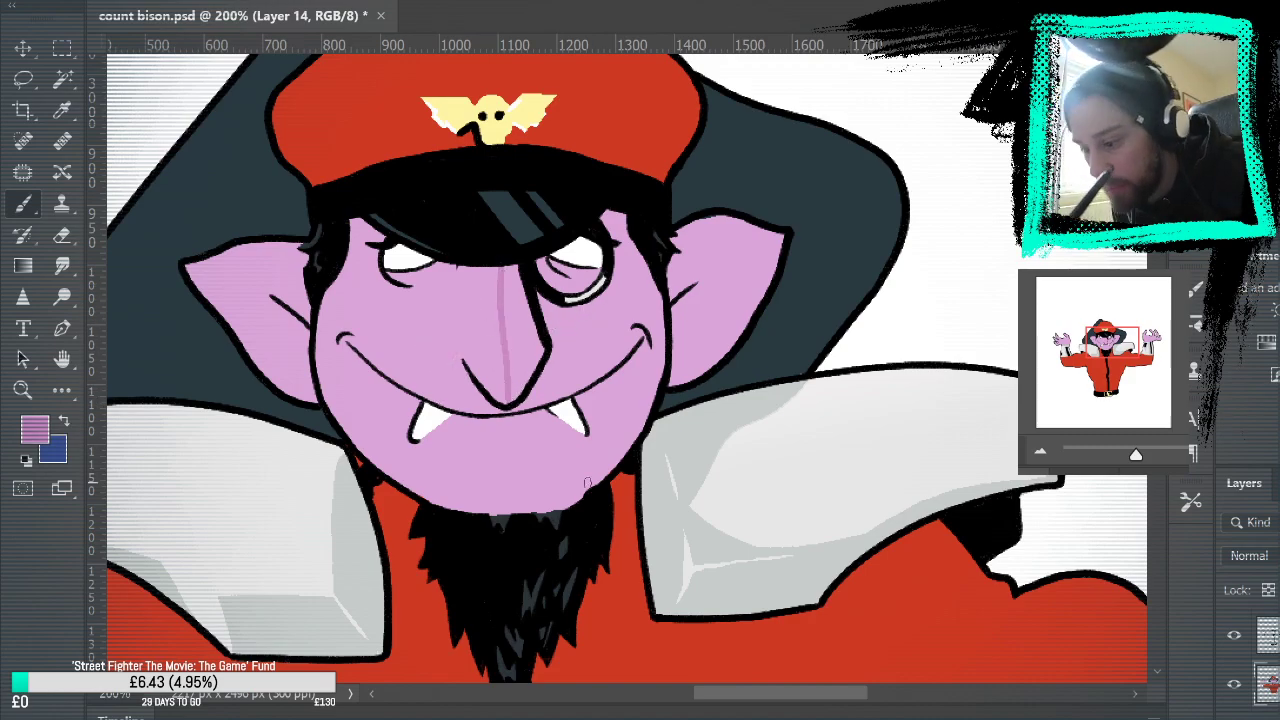
mouse_move(512, 400)
left_mouse_down()
mouse_move(538, 327)
mouse_move(503, 268)
left_mouse_up()
left_click(62, 390)
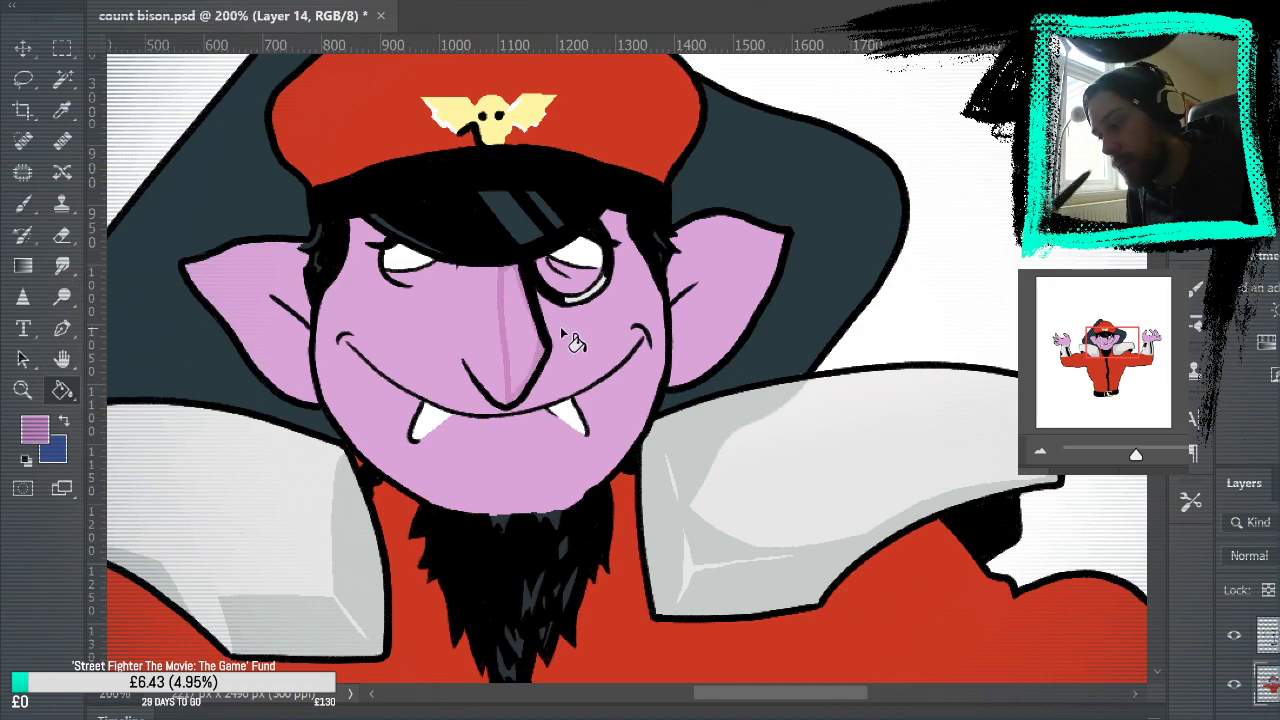
left_click(519, 382)
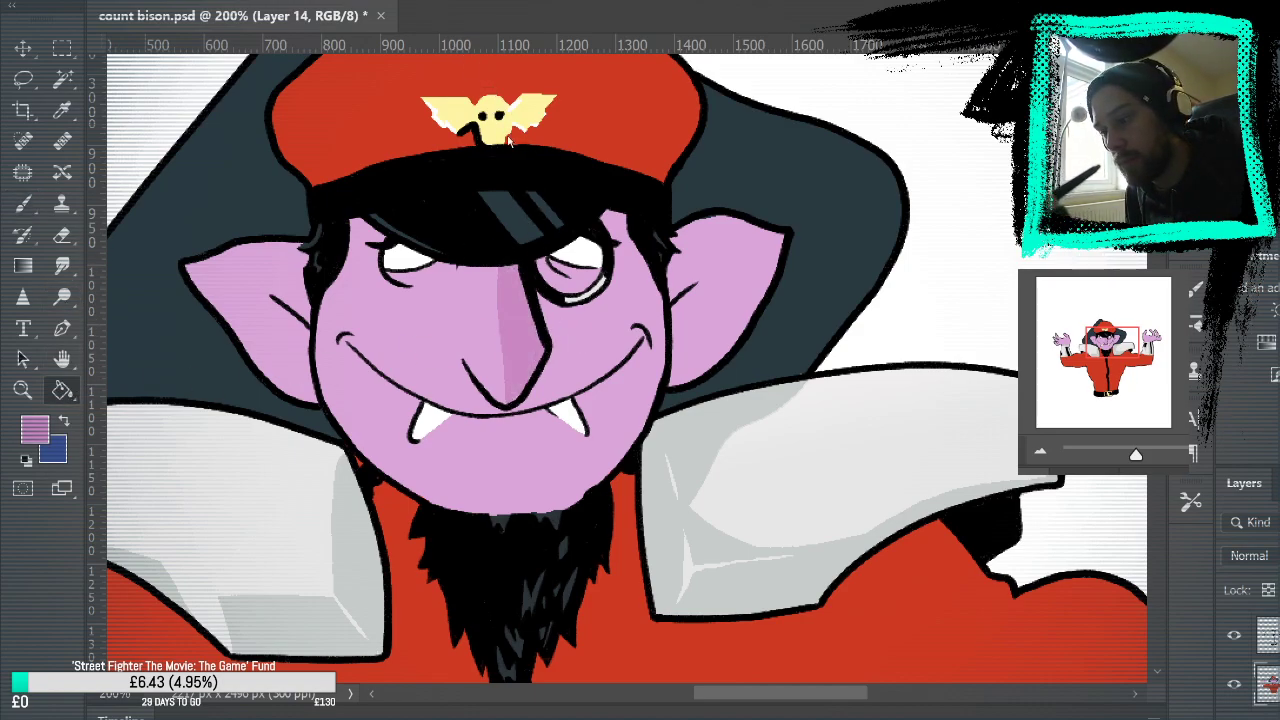
key("ctrl+0")
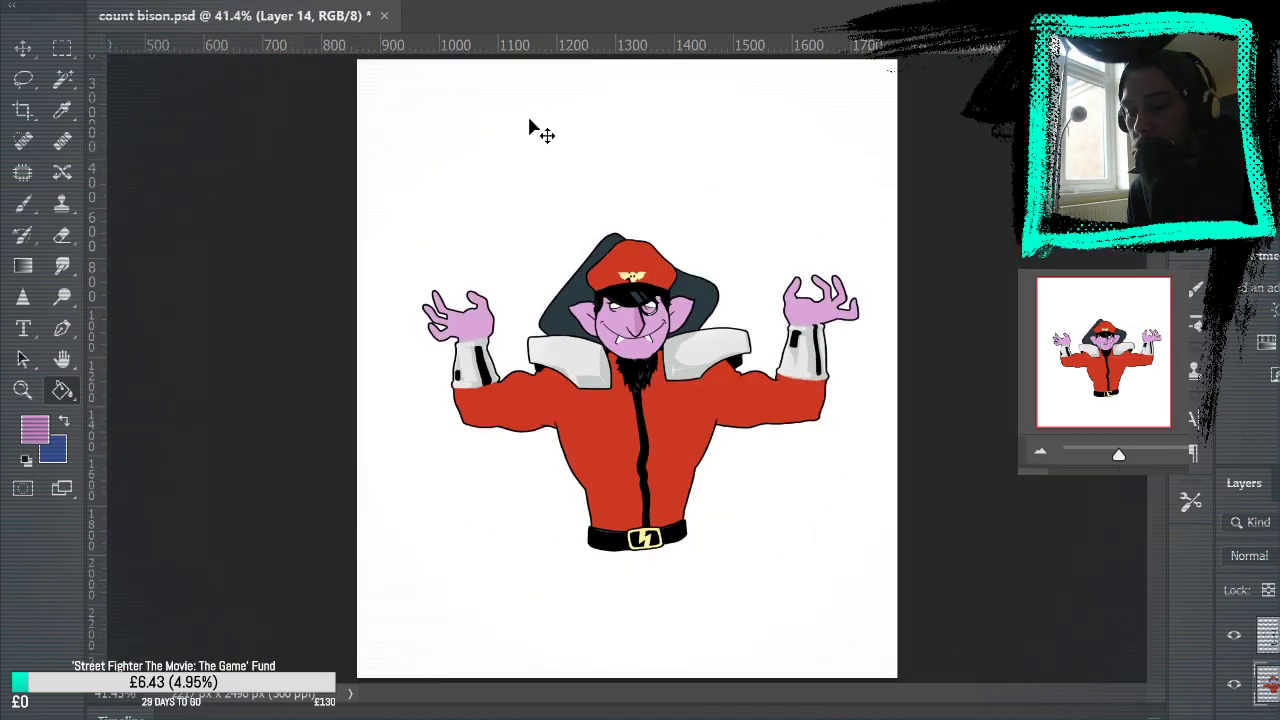
Step: Brush a darker purple shadow edge along the nose bridge, from the cap's peak down to the nose tip
left_click(22, 390)
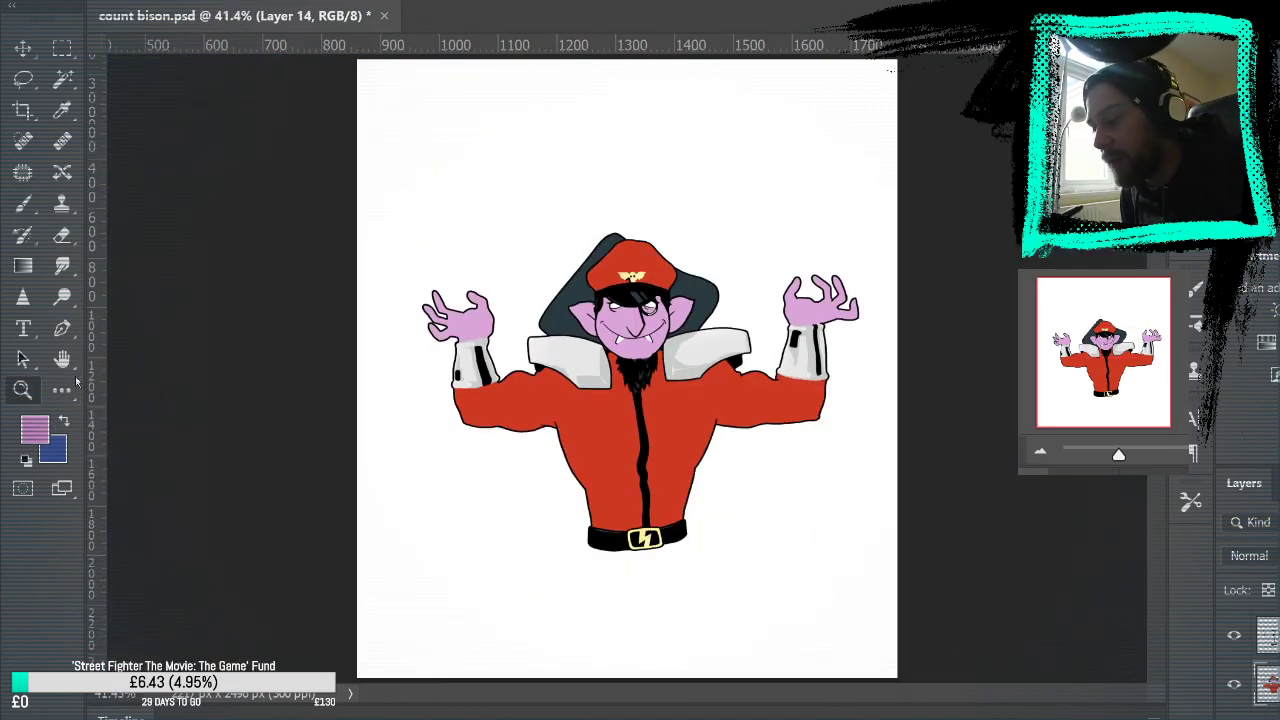
left_click(640, 313)
left_click(662, 336)
left_click(675, 350)
left_click(680, 355)
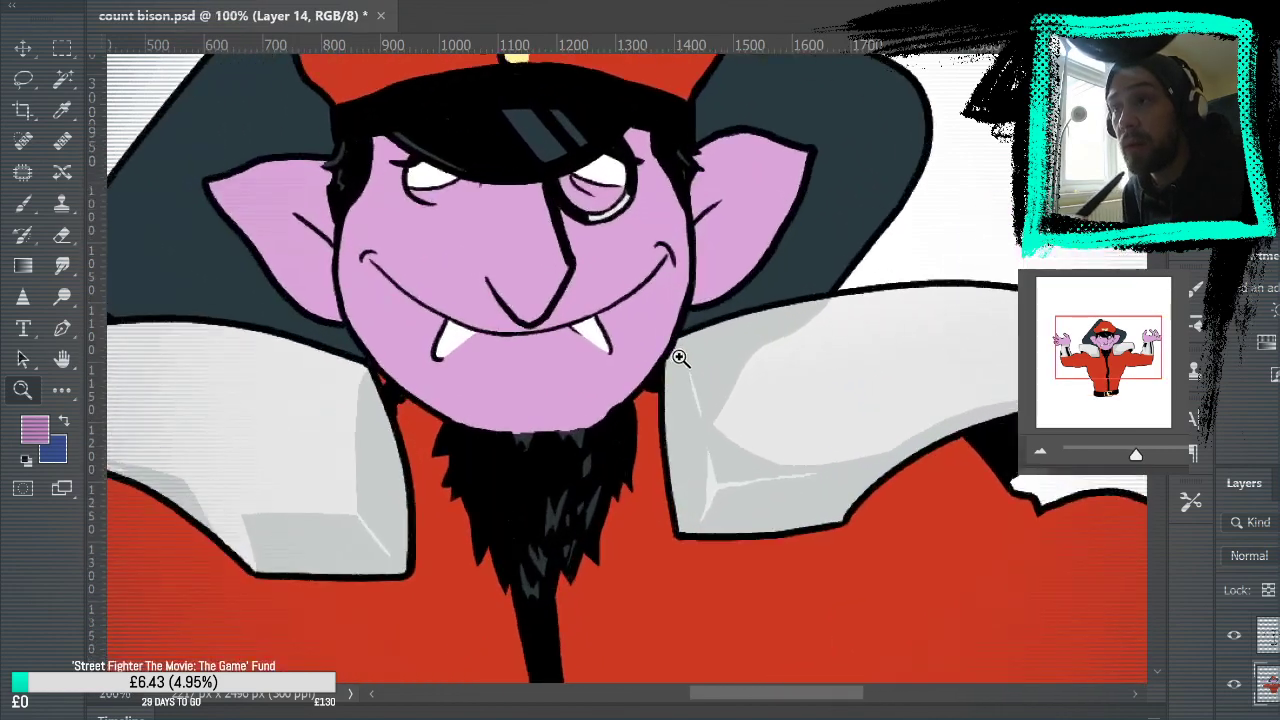
left_click(680, 356)
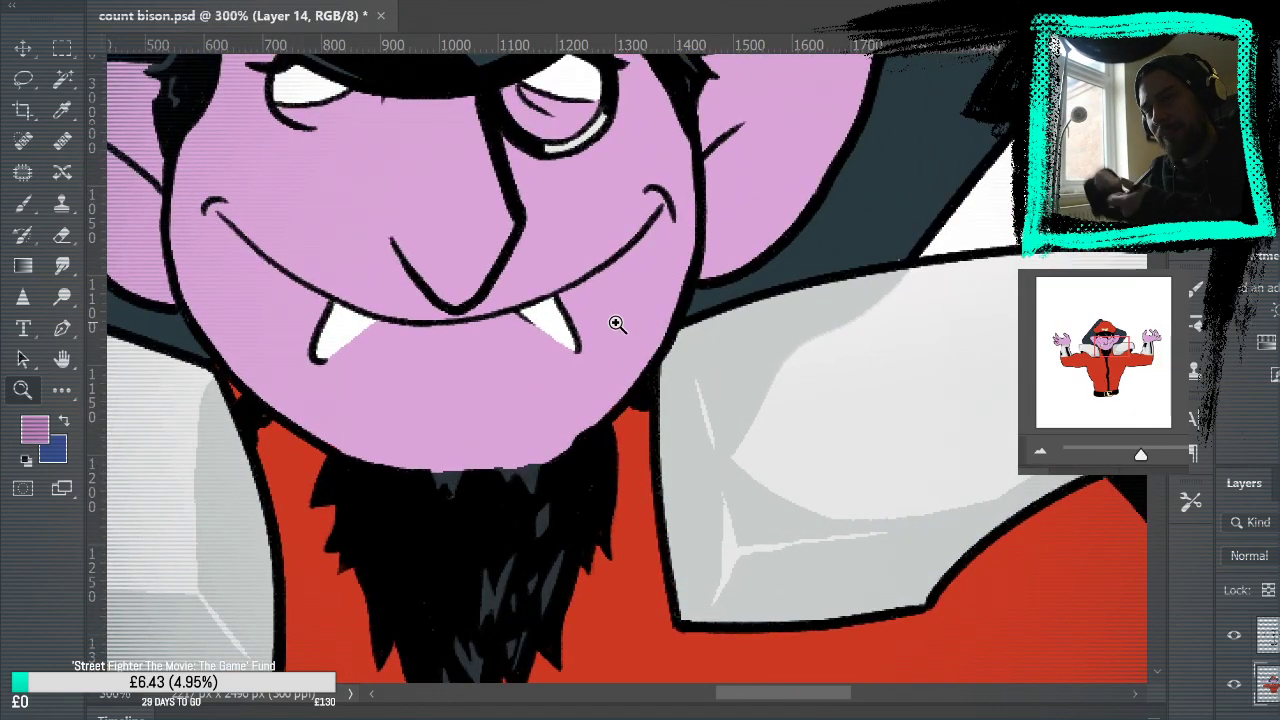
key("b")
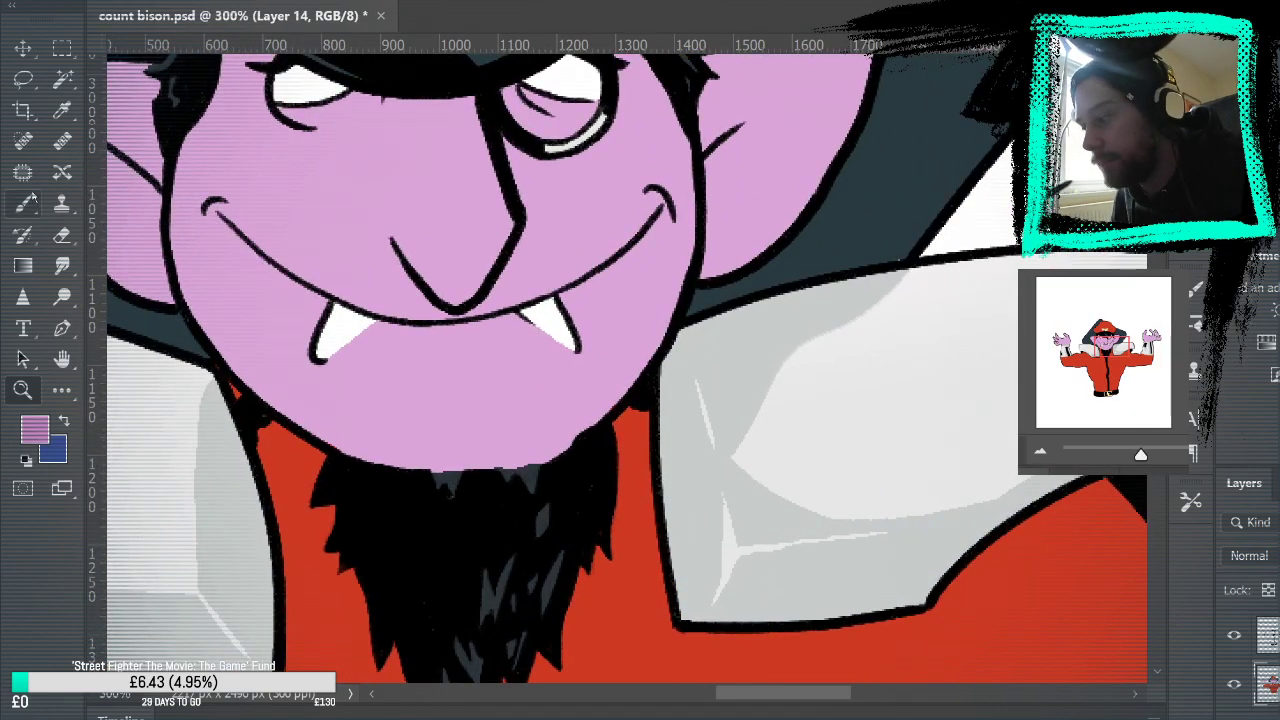
left_click_drag(692, 215, 677, 387)
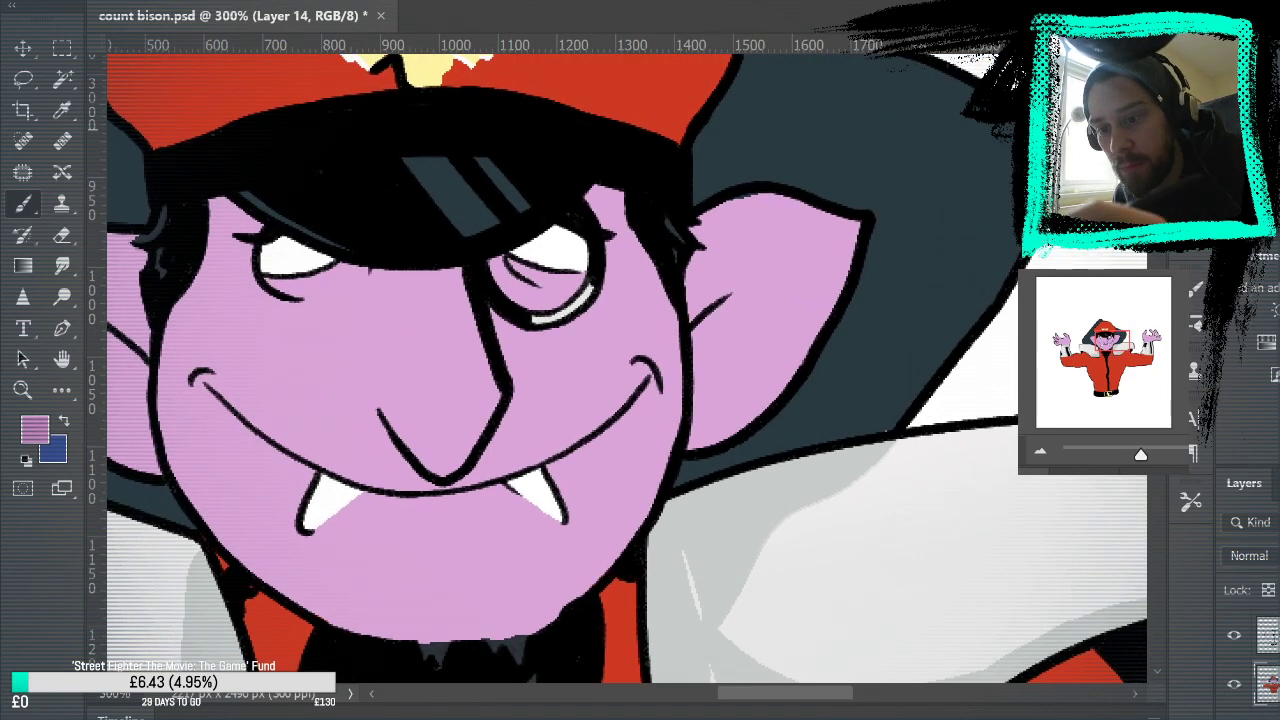
mouse_move(428, 465)
left_mouse_down()
mouse_move(449, 415)
mouse_move(440, 316)
mouse_move(453, 431)
mouse_move(441, 453)
mouse_move(433, 257)
left_mouse_up()
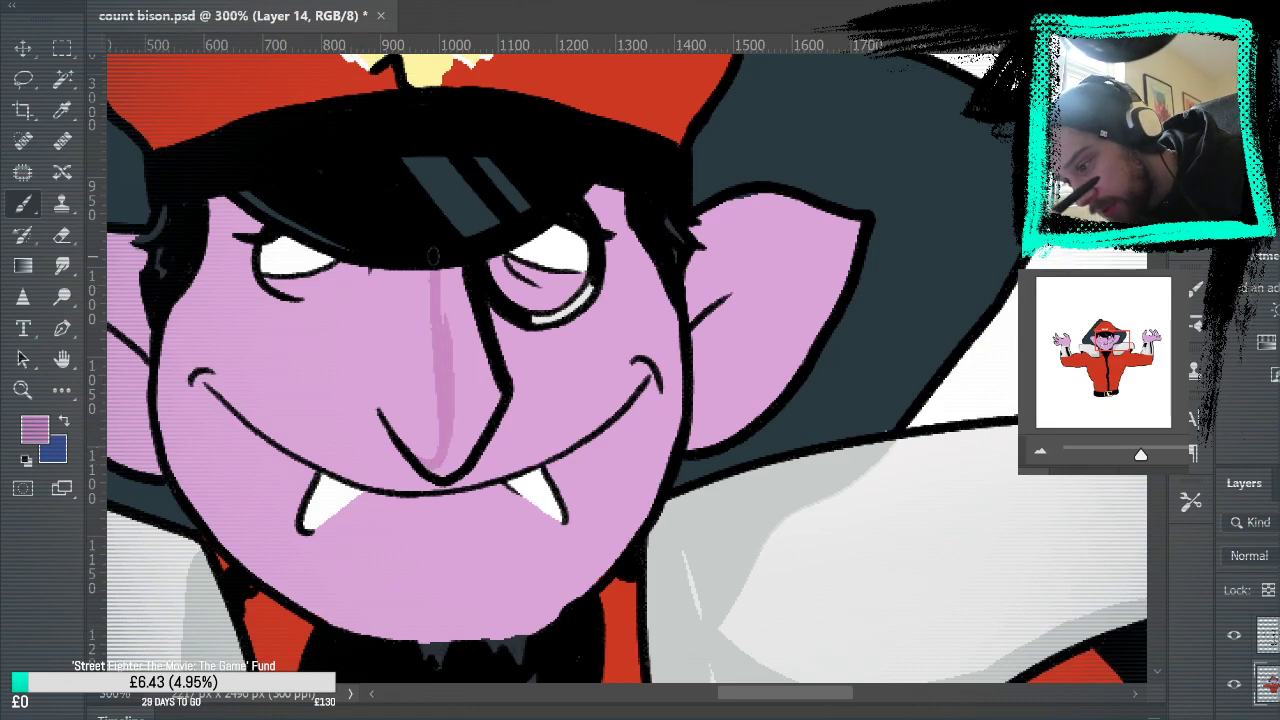
key("ctrl+z")
left_click_drag(446, 452, 437, 253)
key("ctrl+z")
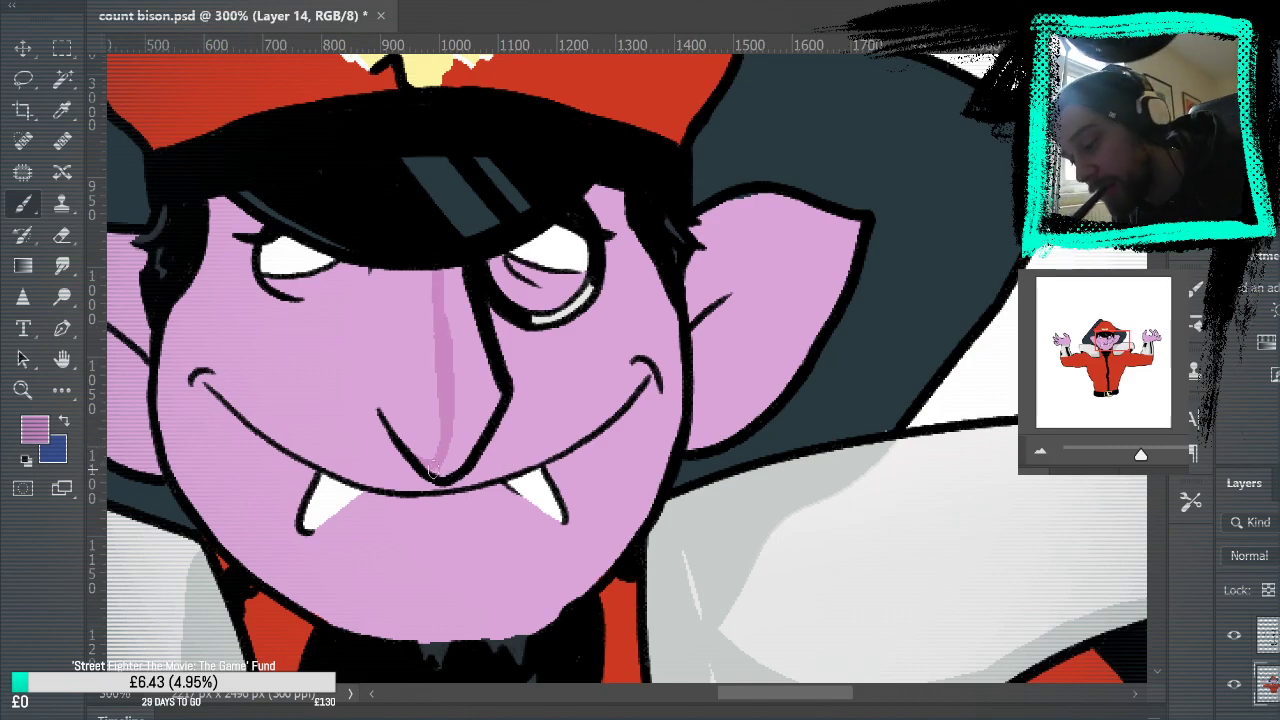
mouse_move(433, 472)
left_mouse_down()
mouse_move(472, 437)
mouse_move(448, 466)
mouse_move(500, 388)
mouse_move(437, 273)
left_mouse_up()
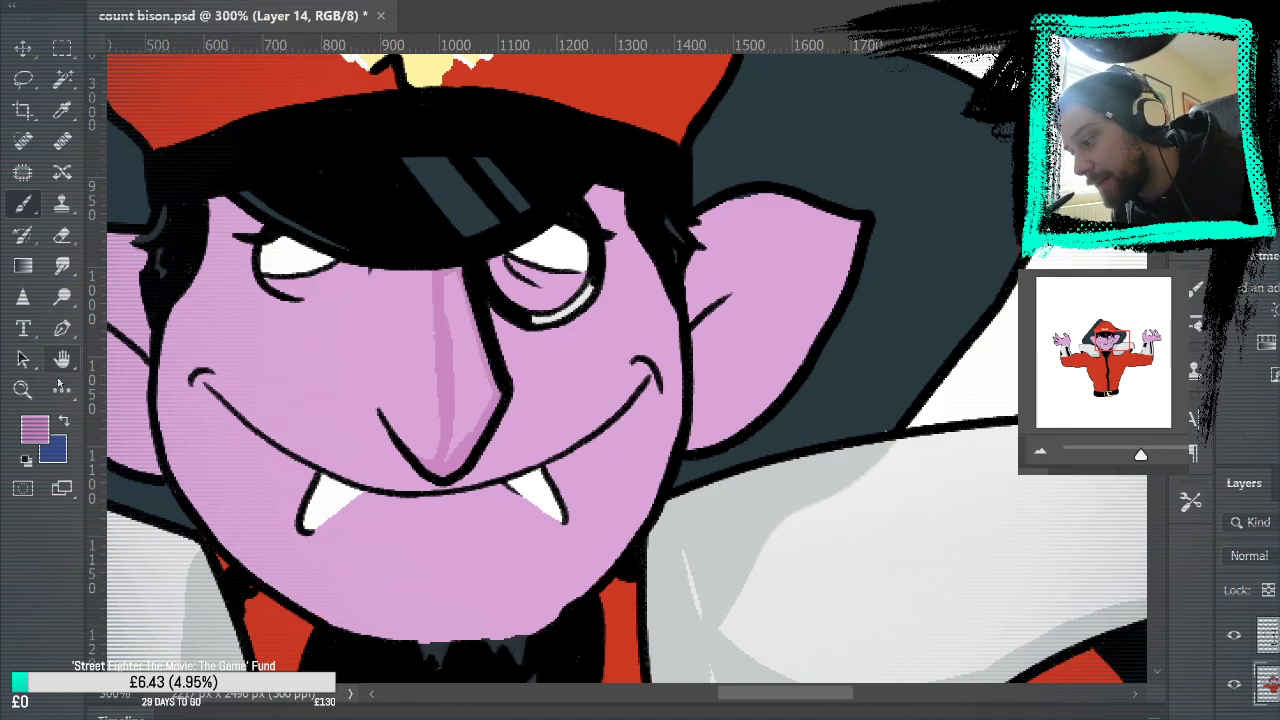
Step: Fill the enclosed monocle side of the nose with the darker purple using the Paint Bucket
left_click(62, 388)
left_click(495, 405)
left_click(36, 206)
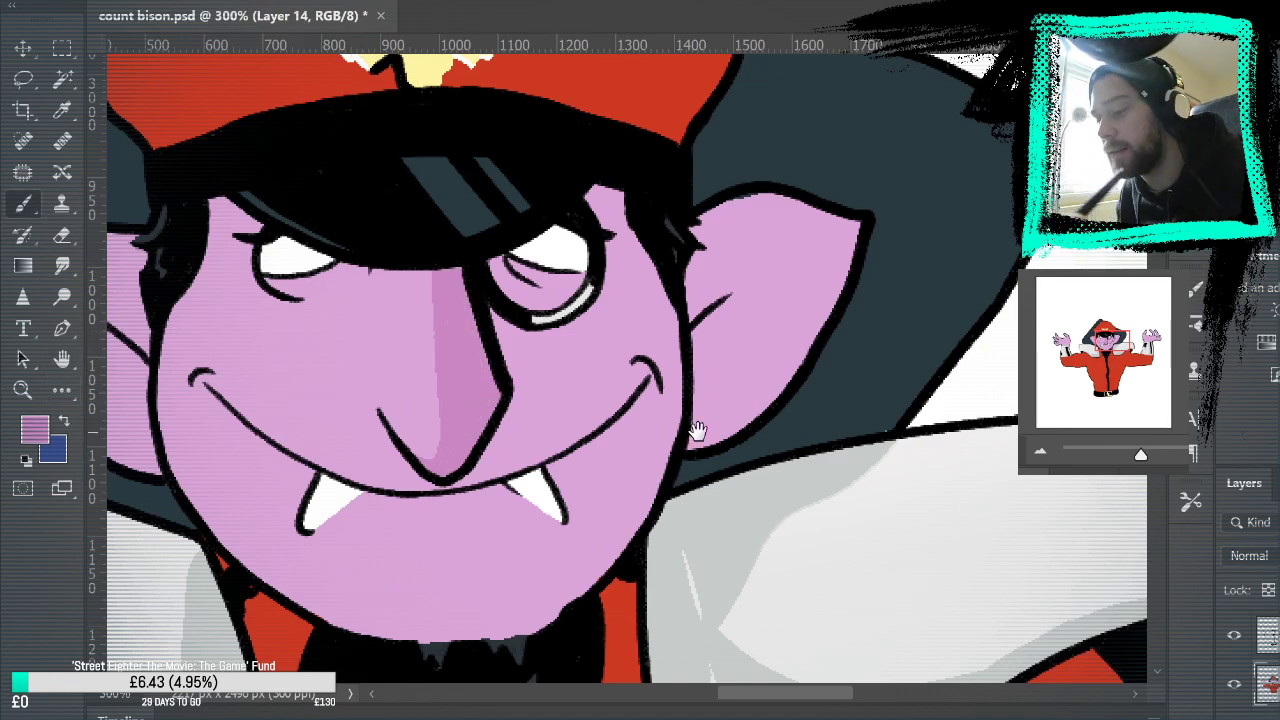
Step: Try erasing part of the nose shadow near the tip
mouse_move(694, 429)
left_mouse_down()
mouse_move(766, 329)
mouse_move(757, 349)
left_mouse_up()
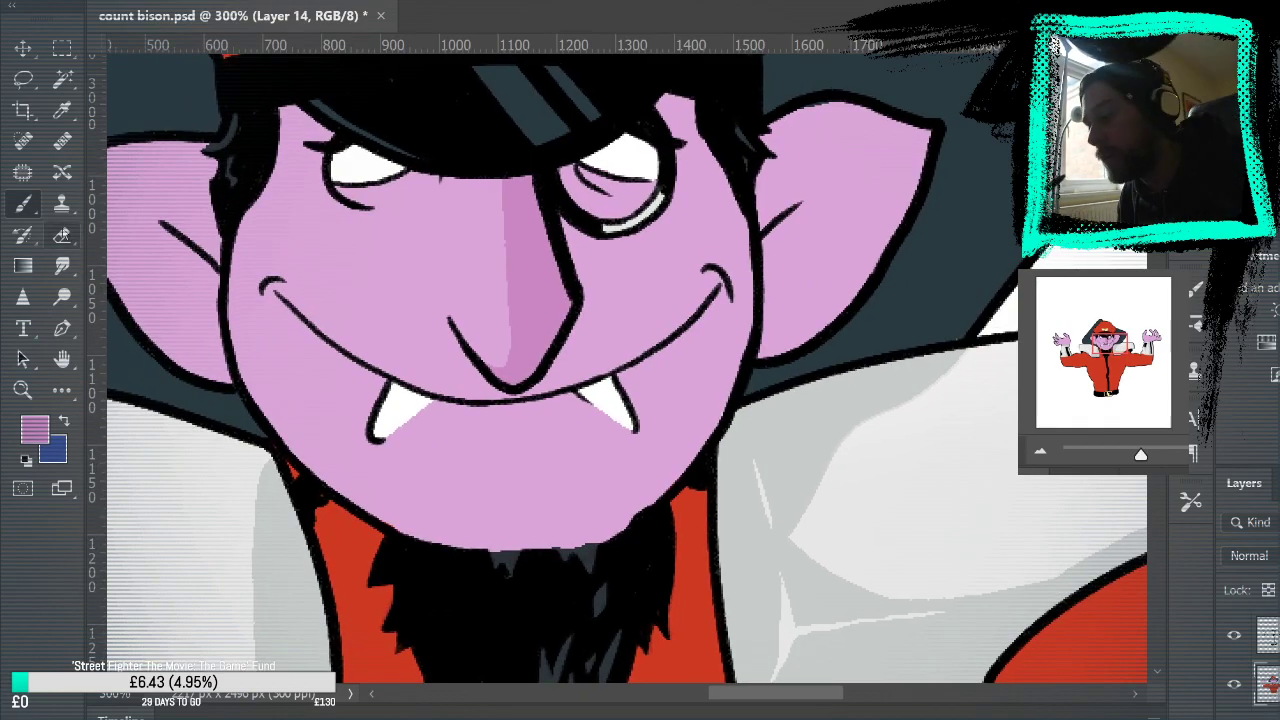
left_click(62, 235)
left_click_drag(488, 361, 509, 365)
key("ctrl+z")
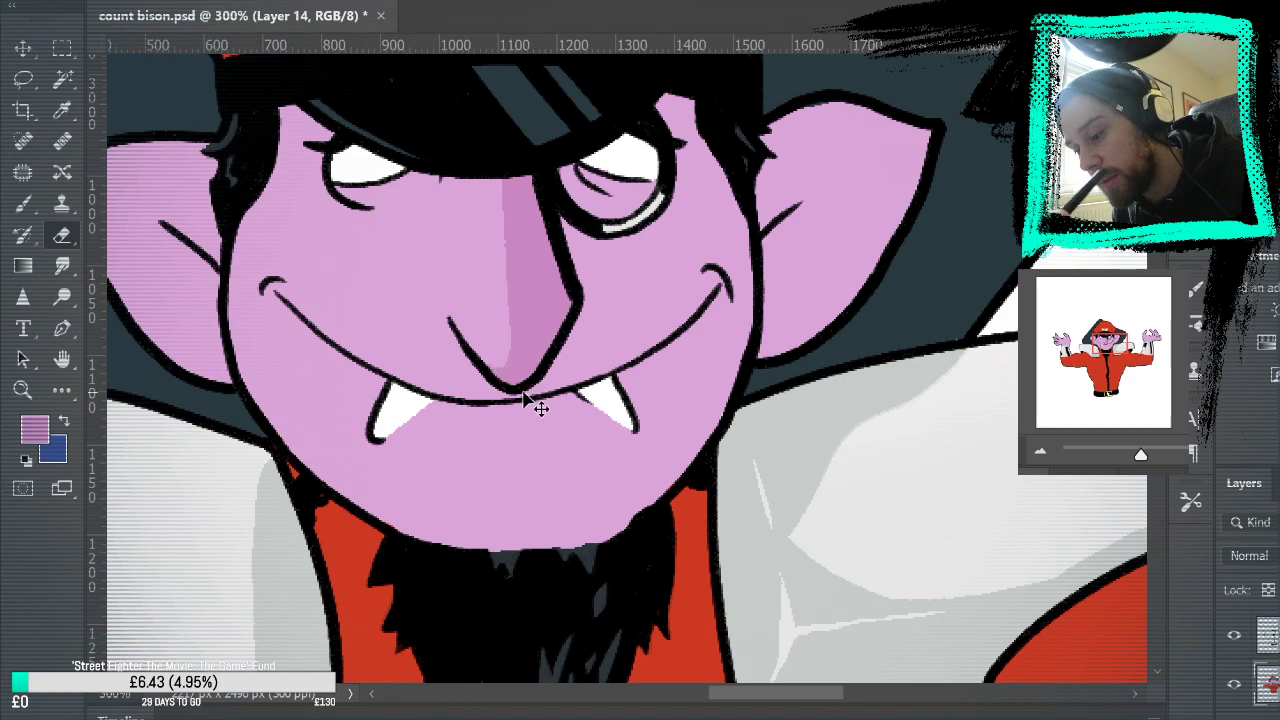
Step: Sample the light skin purple and paint over the nose shadow's inner edge to make the shadow narrower
left_click(30, 207)
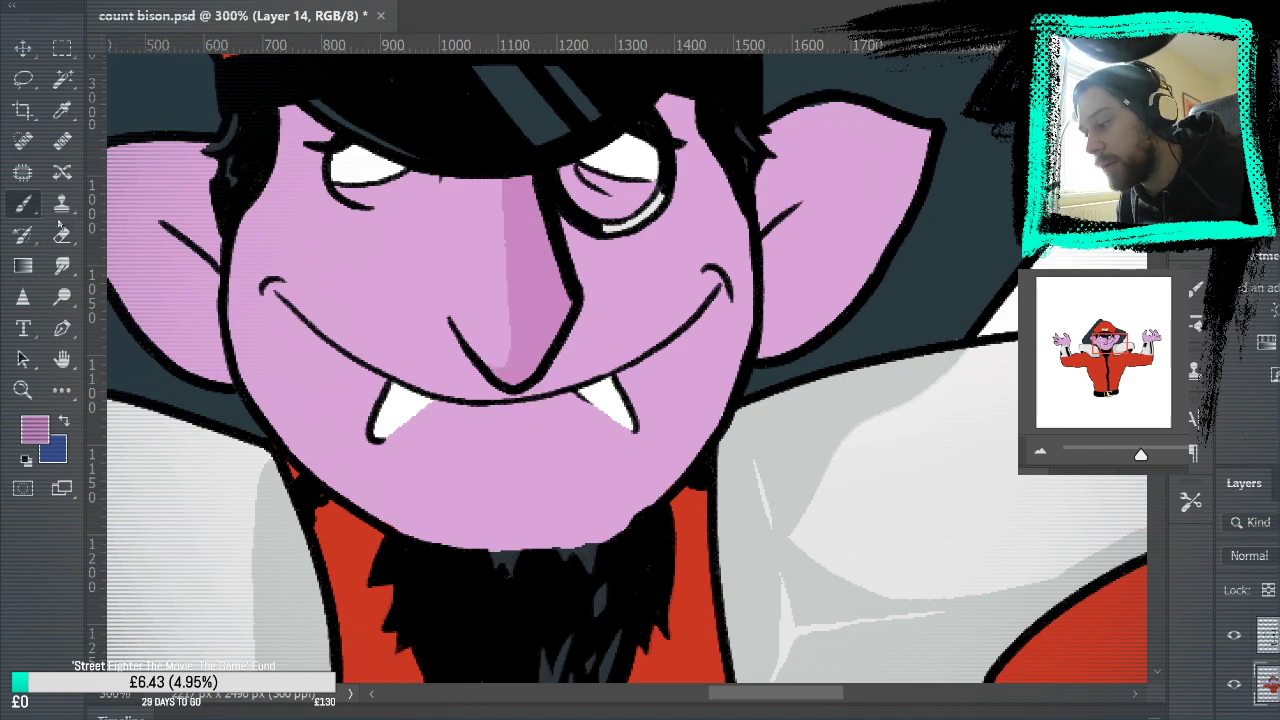
left_click(62, 422)
left_click(468, 253, "alt")
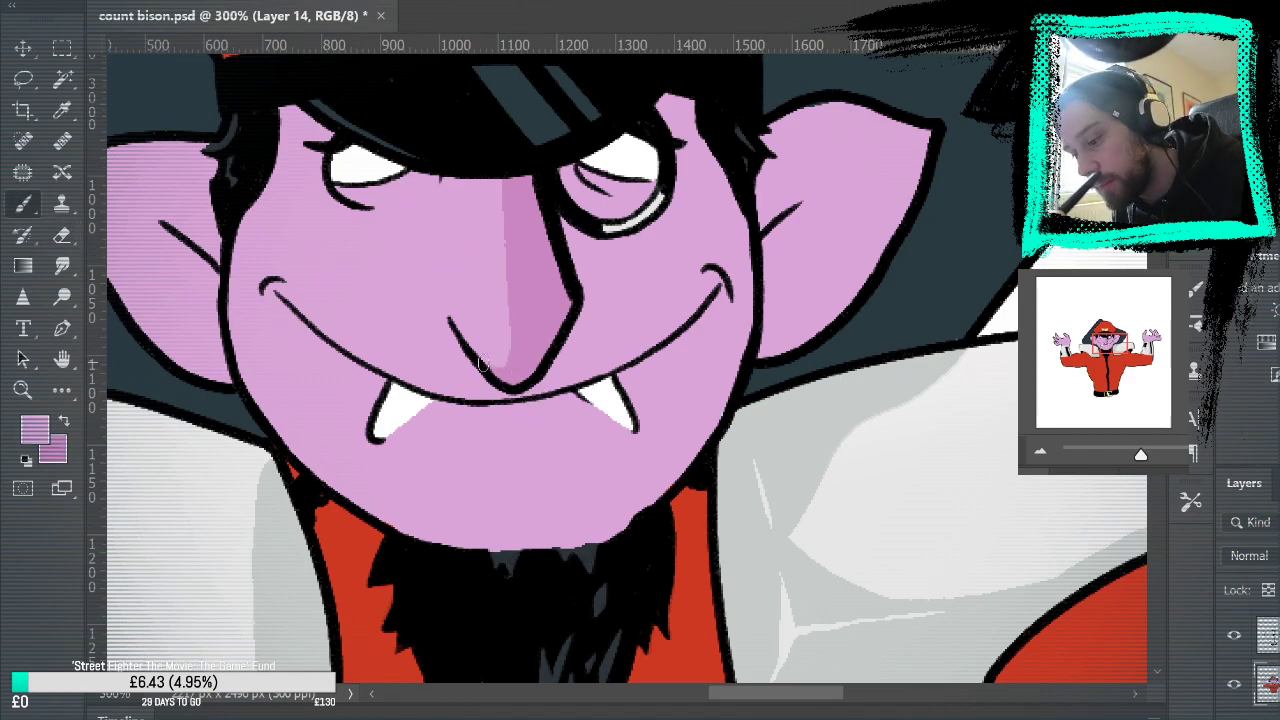
left_click_drag(516, 350, 508, 158)
left_click_drag(511, 345, 501, 170)
Step: Paint a darker purple cast shadow around the nose tip and along the cheek below the monocle
left_click(65, 425)
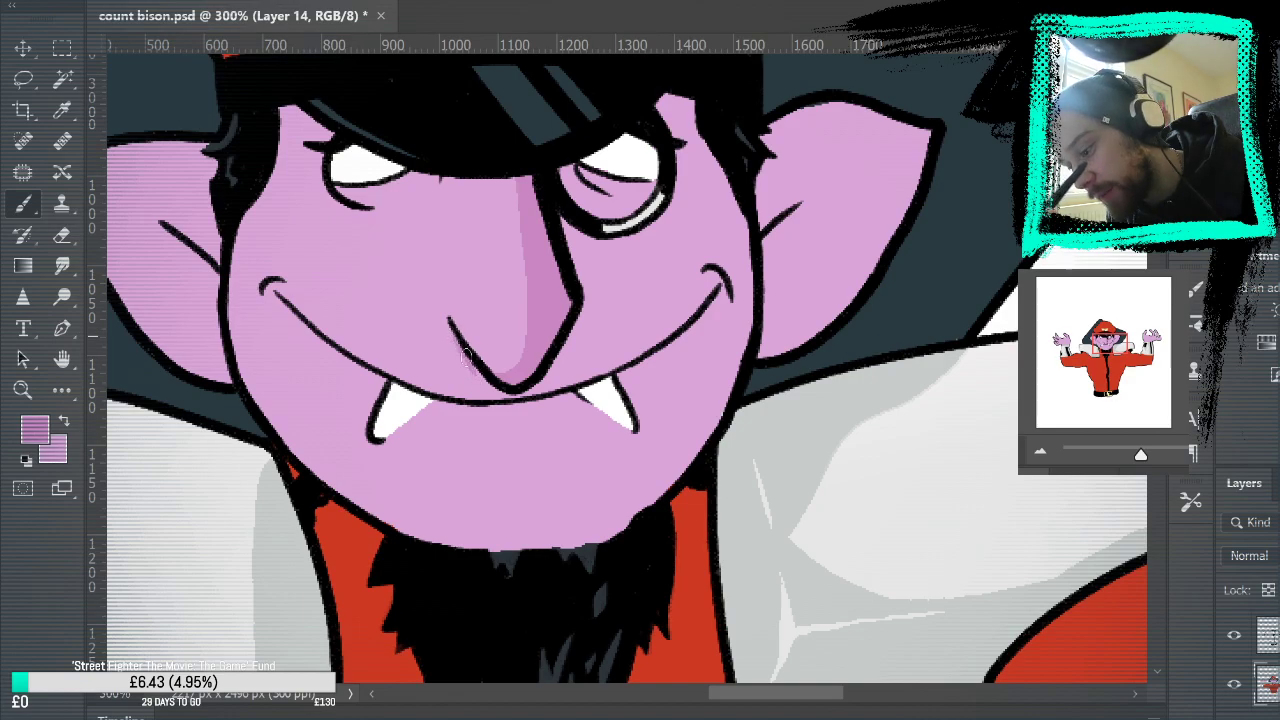
mouse_move(467, 357)
left_mouse_down()
mouse_move(494, 396)
mouse_move(518, 393)
mouse_move(486, 378)
mouse_move(553, 404)
mouse_move(511, 400)
mouse_move(556, 382)
mouse_move(593, 332)
mouse_move(569, 375)
mouse_move(604, 312)
mouse_move(608, 236)
mouse_move(591, 236)
mouse_move(580, 270)
mouse_move(573, 241)
mouse_move(606, 277)
mouse_move(560, 368)
left_mouse_up()
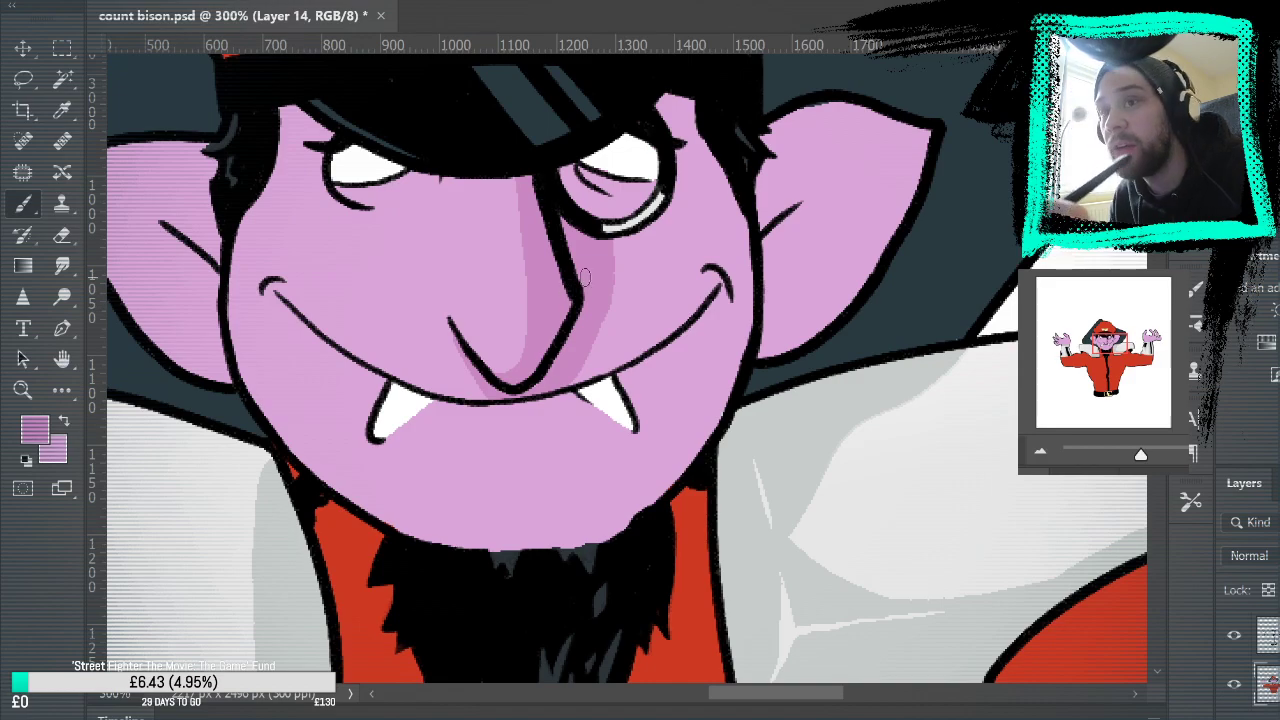
Step: Extend the nose's cast shadow below the mouth, widen it across the cheek under the monocle, and erase the spill around the nearby fang
left_click_drag(766, 330, 791, 376)
mouse_move(753, 435)
left_mouse_down()
mouse_move(771, 376)
mouse_move(788, 370)
left_mouse_up()
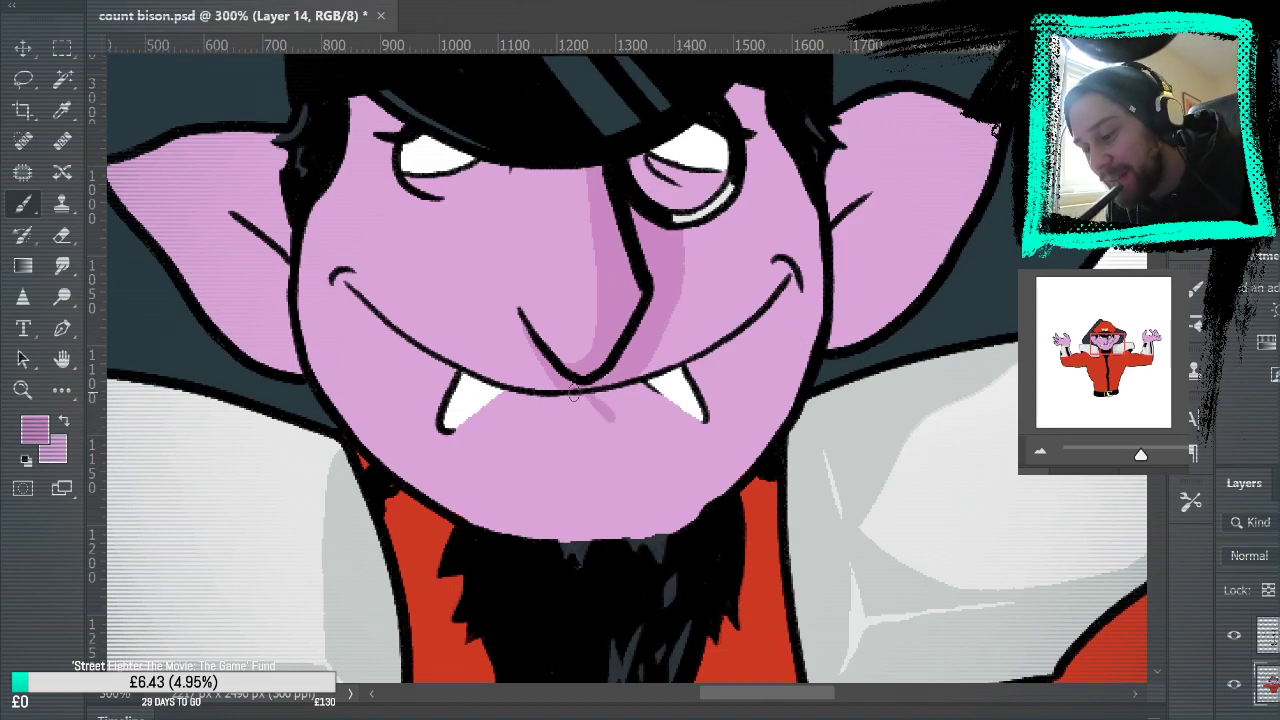
mouse_move(573, 393)
left_mouse_down()
mouse_move(608, 418)
mouse_move(632, 414)
mouse_move(632, 400)
mouse_move(600, 396)
left_mouse_up()
mouse_move(671, 360)
left_mouse_down()
mouse_move(708, 276)
mouse_move(690, 233)
mouse_move(705, 291)
mouse_move(682, 346)
mouse_move(684, 249)
mouse_move(694, 287)
mouse_move(656, 360)
mouse_move(677, 316)
left_mouse_up()
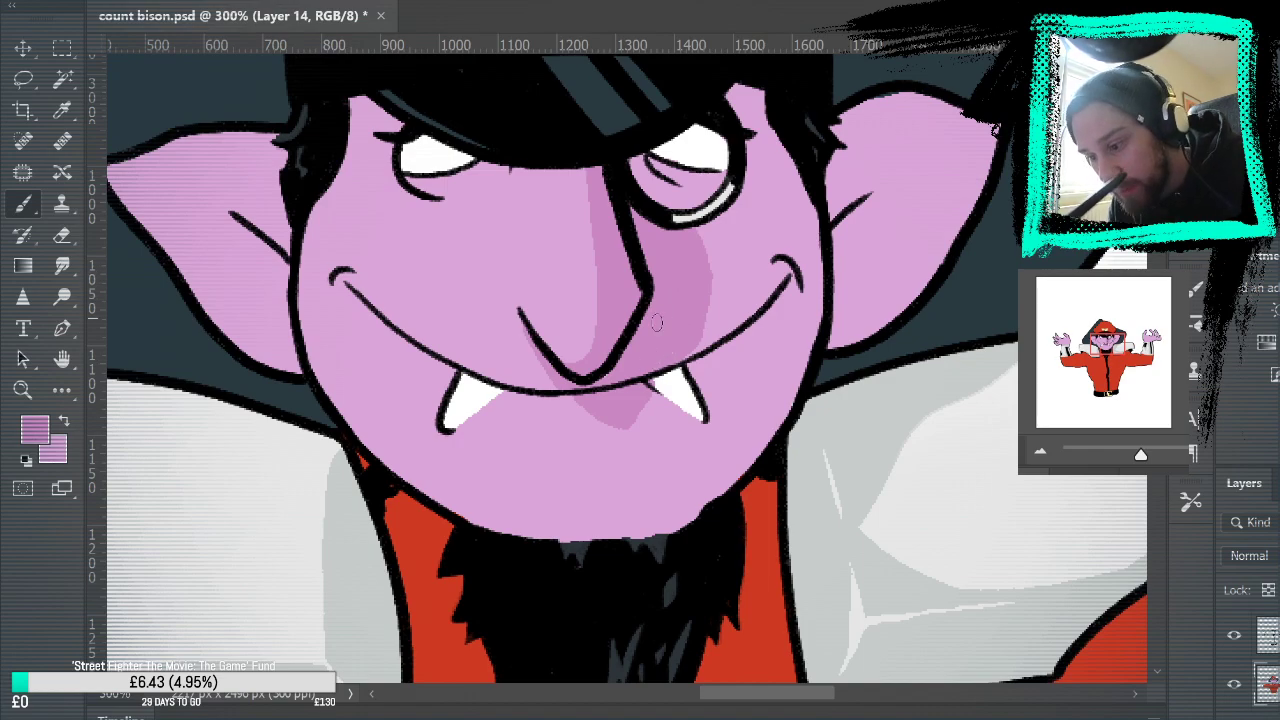
key("e")
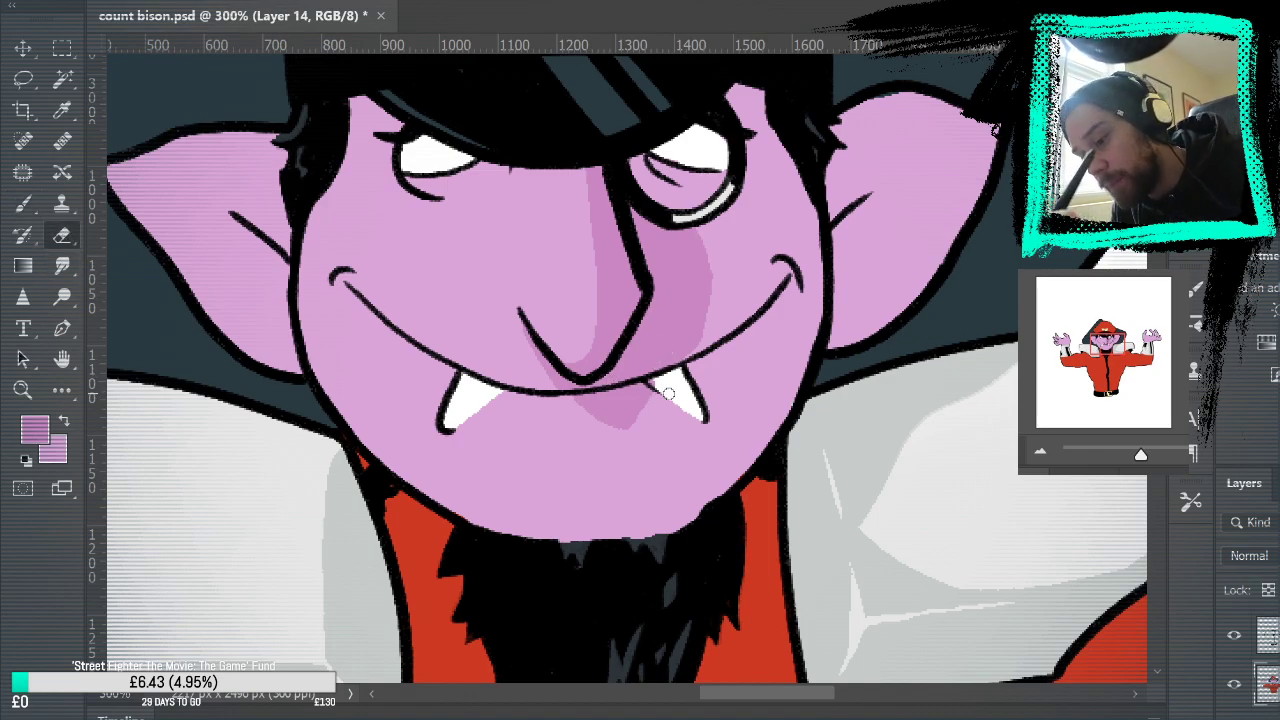
mouse_move(685, 408)
left_mouse_down()
mouse_move(655, 383)
mouse_move(698, 332)
mouse_move(710, 265)
mouse_move(692, 232)
left_mouse_up()
Step: Paint darker purple shading beside the monocle and down the adjoining outer edge of the face
key("b")
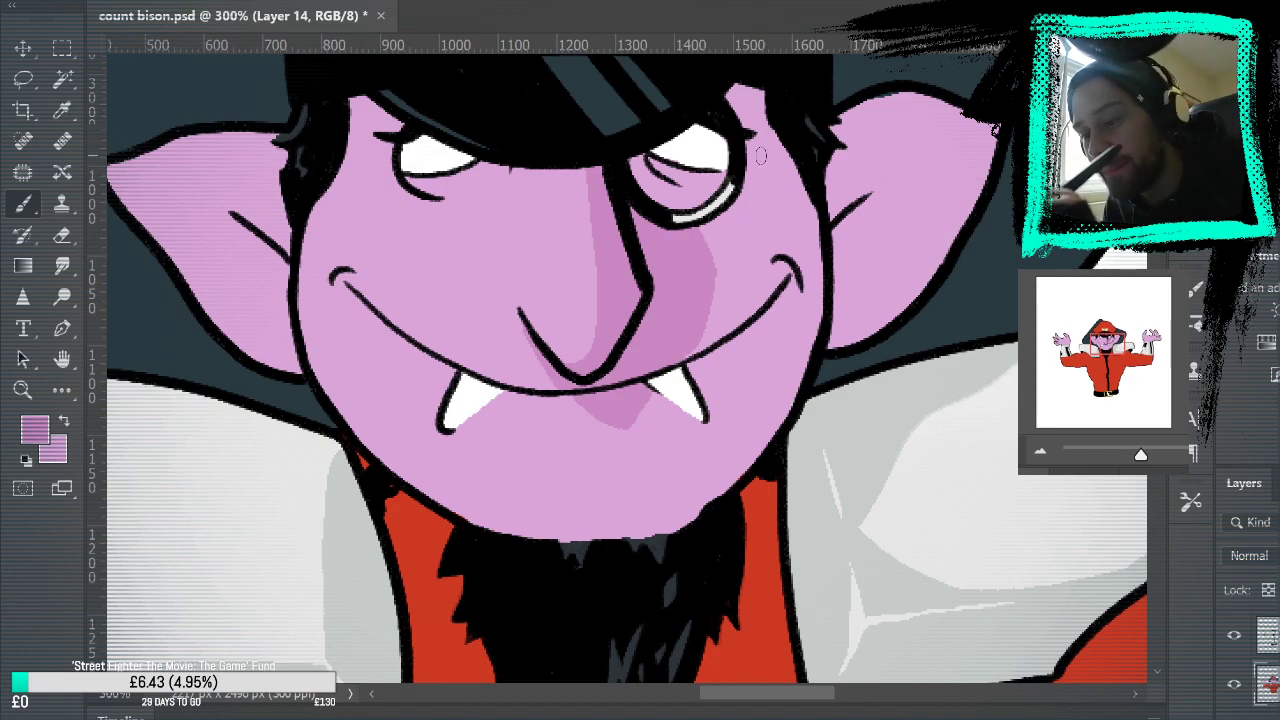
mouse_move(744, 117)
left_mouse_down()
mouse_move(795, 136)
mouse_move(772, 102)
mouse_move(767, 131)
mouse_move(735, 93)
left_mouse_up()
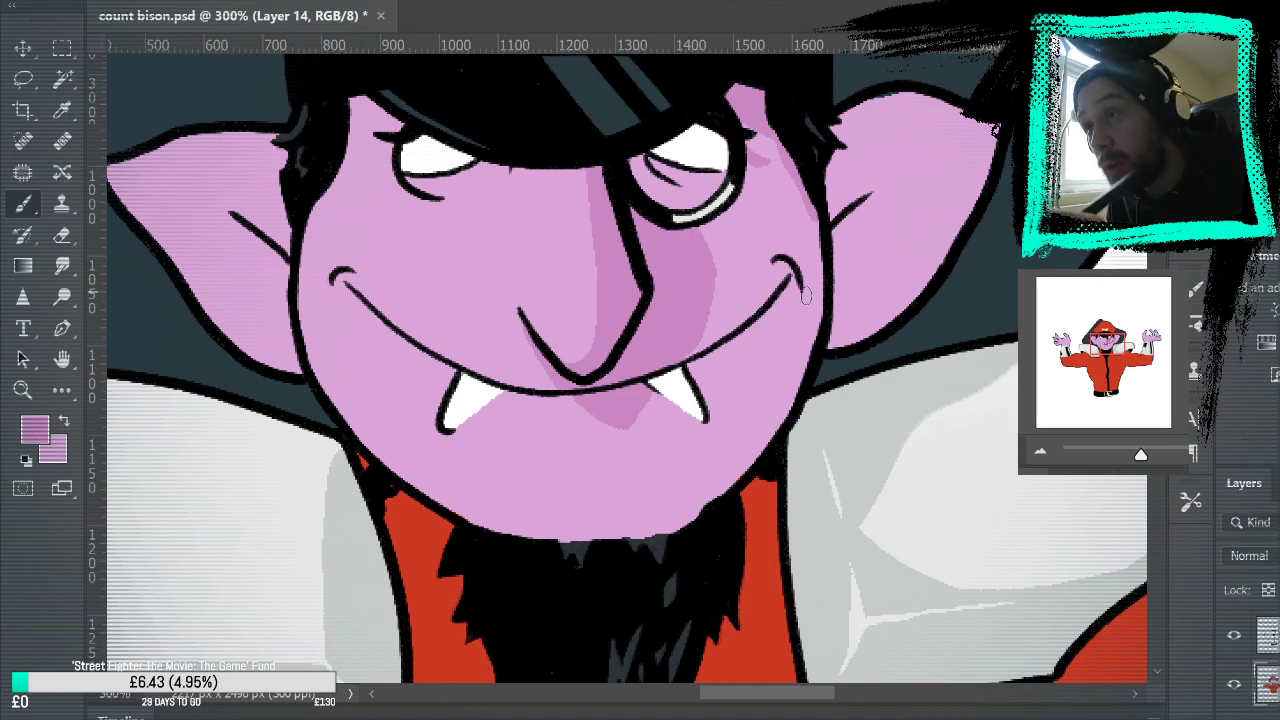
mouse_move(798, 182)
left_mouse_down()
mouse_move(819, 292)
mouse_move(782, 352)
left_mouse_up()
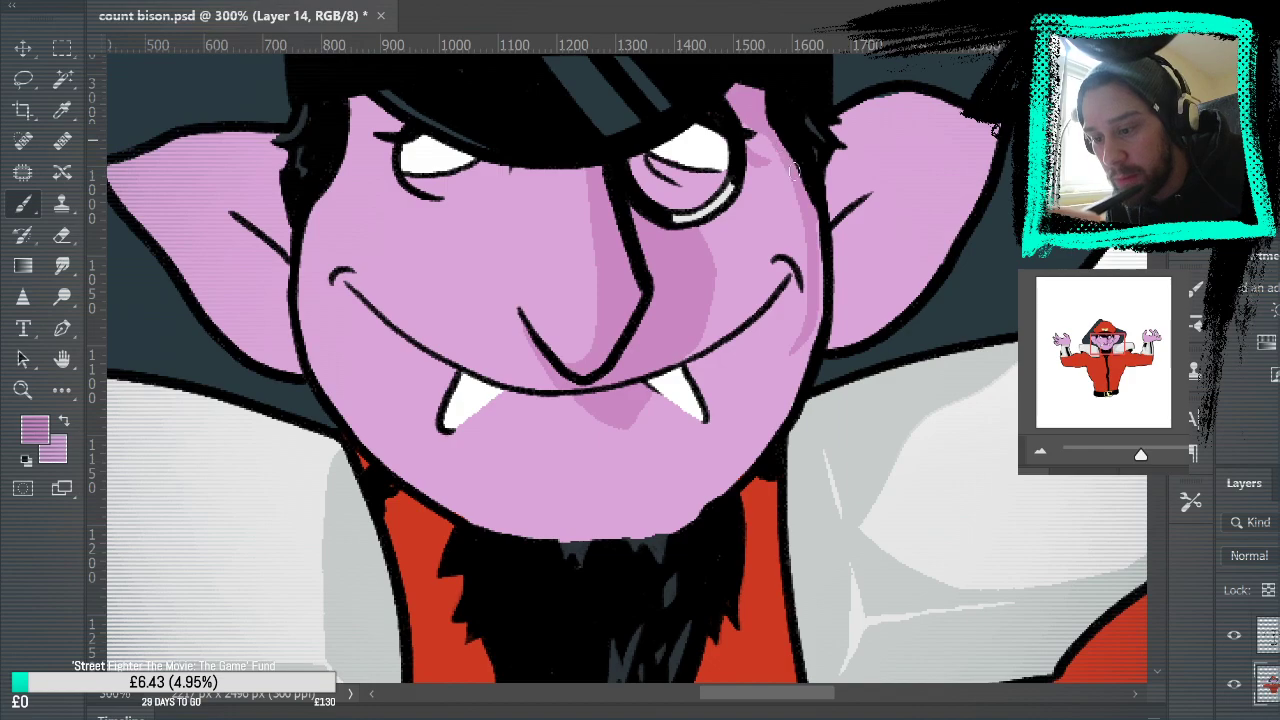
mouse_move(794, 170)
left_mouse_down()
mouse_move(809, 278)
mouse_move(773, 360)
mouse_move(836, 277)
mouse_move(761, 395)
mouse_move(809, 301)
mouse_move(742, 397)
mouse_move(602, 462)
left_mouse_up()
key("ctrl+z")
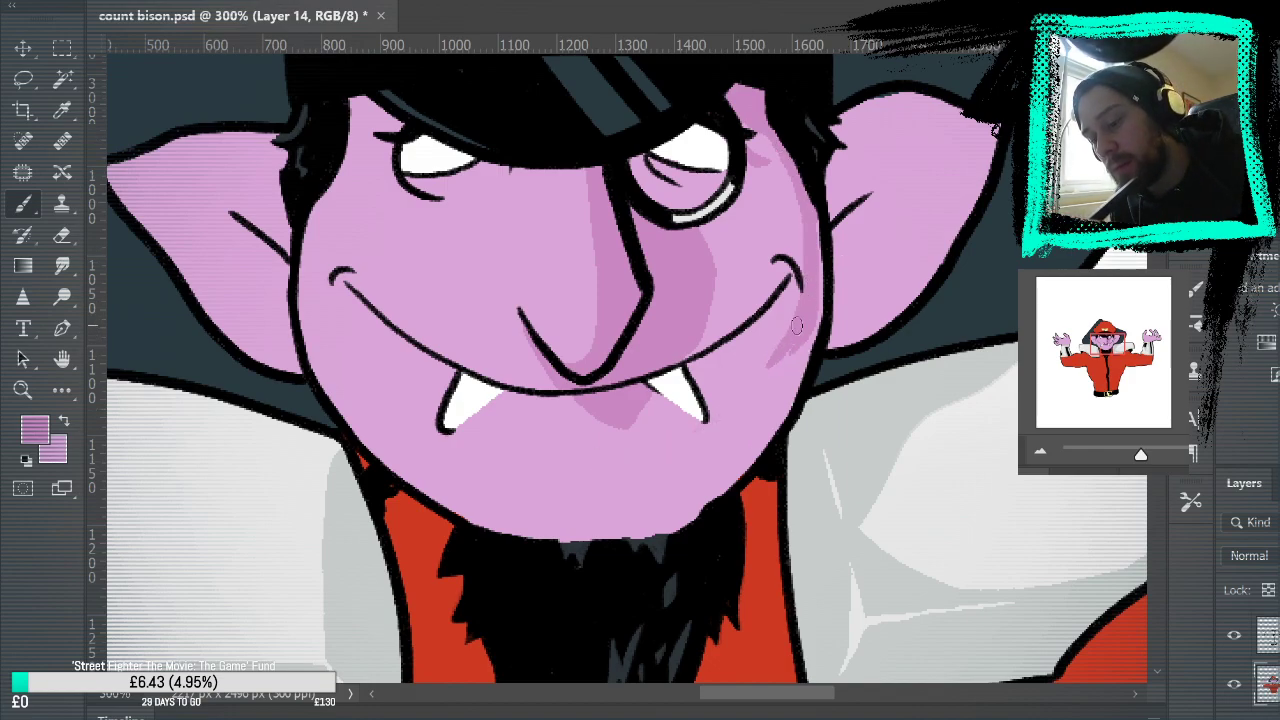
left_click_drag(764, 380, 630, 478)
key("ctrl+z")
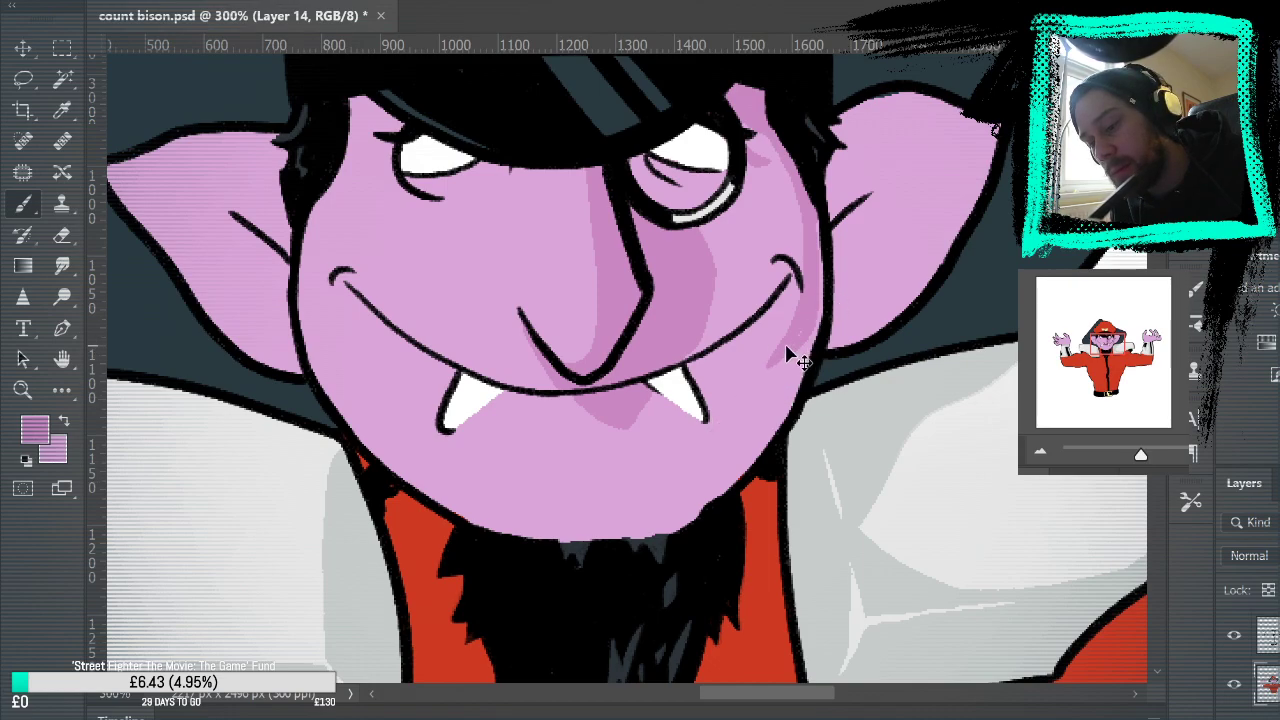
Step: Outline a curved shadow across the jaw and chin, close its edges, and fill it with the darker purple using the Paint Bucket
mouse_move(790, 345)
left_mouse_down()
mouse_move(765, 378)
mouse_move(457, 463)
mouse_move(358, 424)
left_mouse_up()
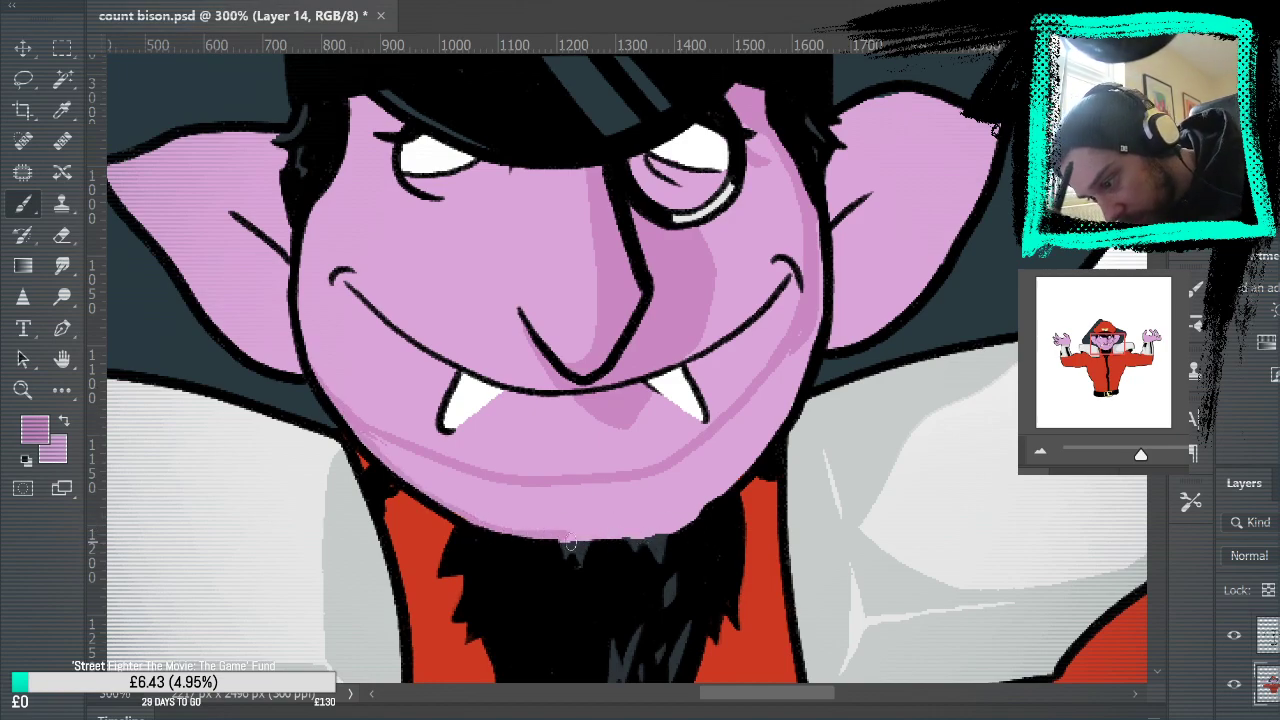
left_click_drag(582, 538, 685, 530)
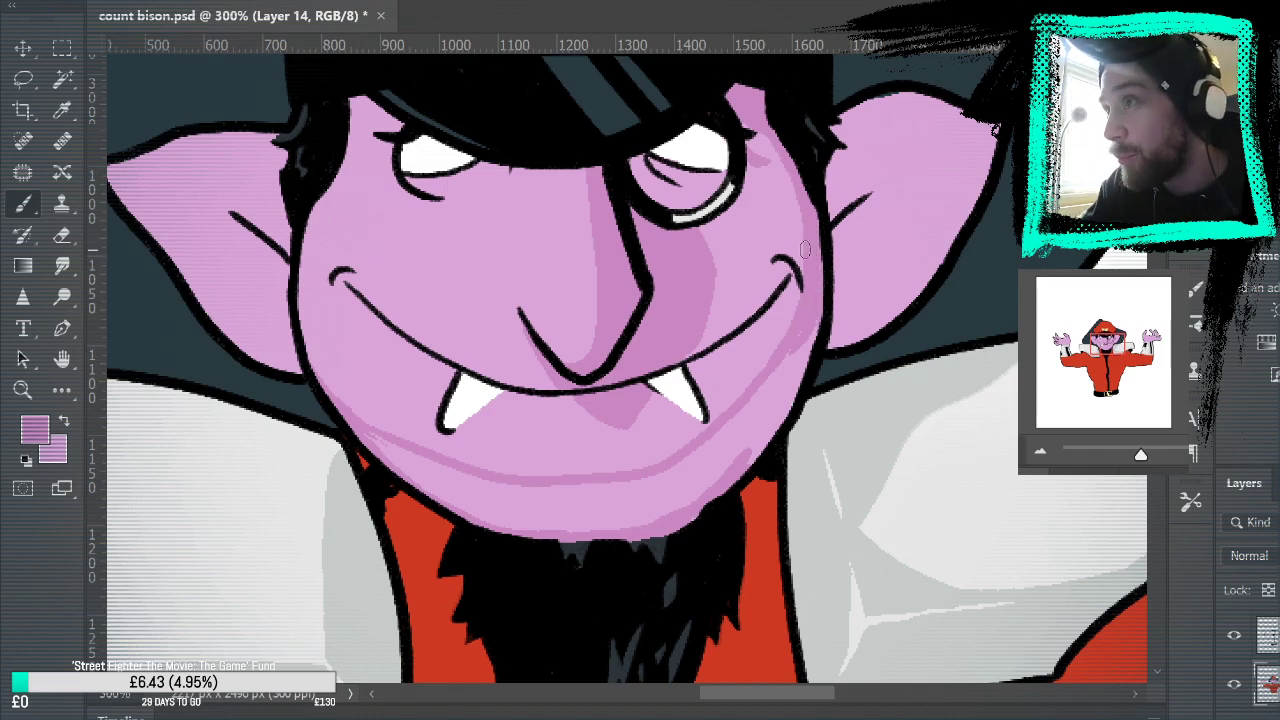
left_click_drag(791, 359, 778, 385)
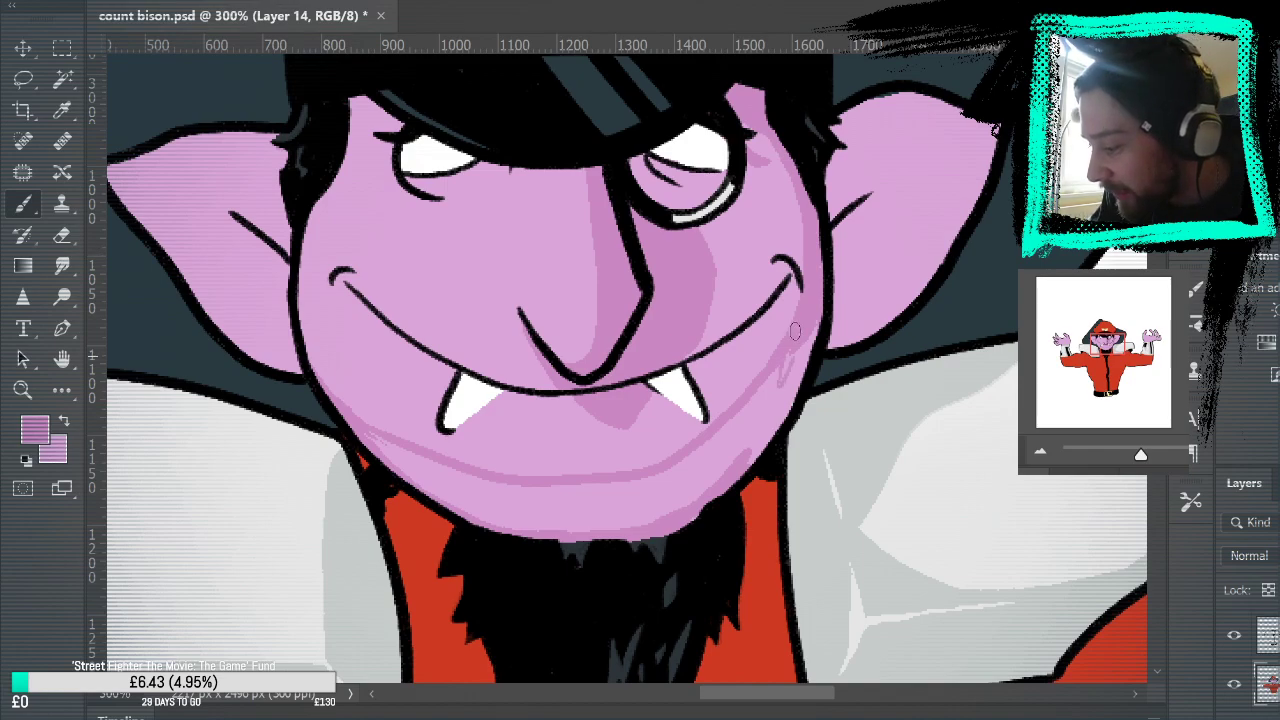
left_click_drag(796, 333, 790, 400)
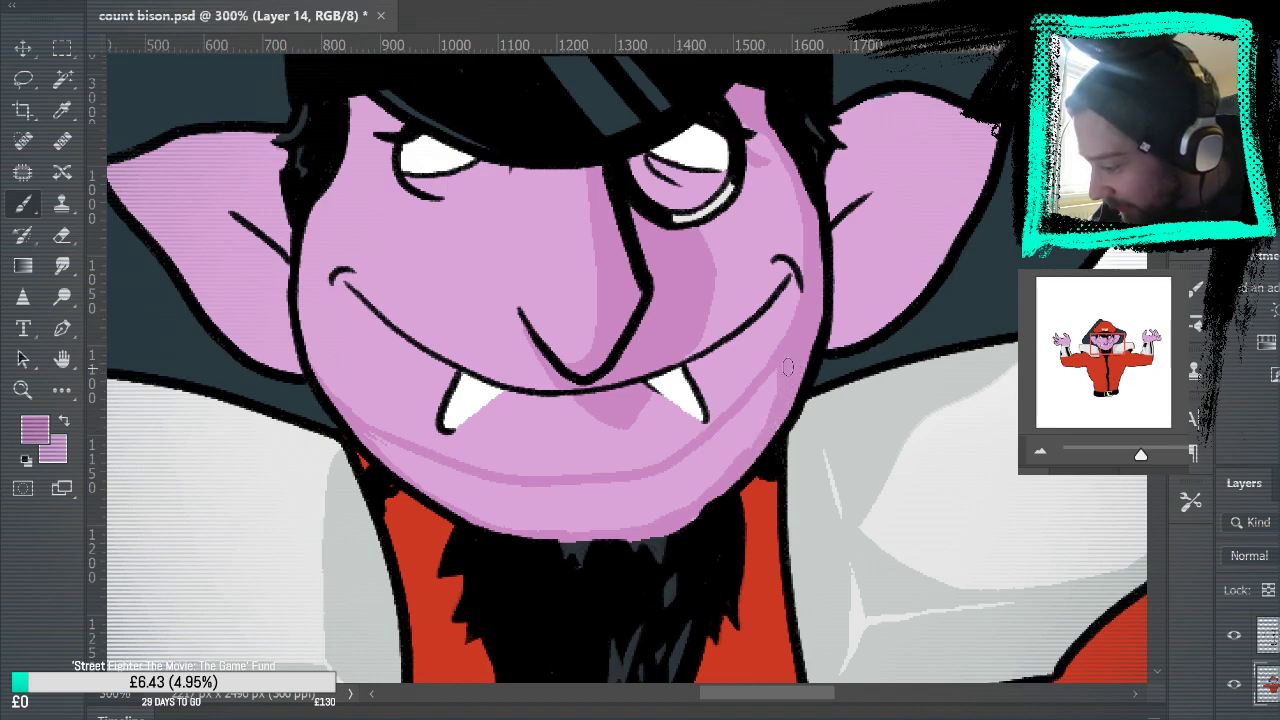
left_click(62, 390)
left_click(573, 519)
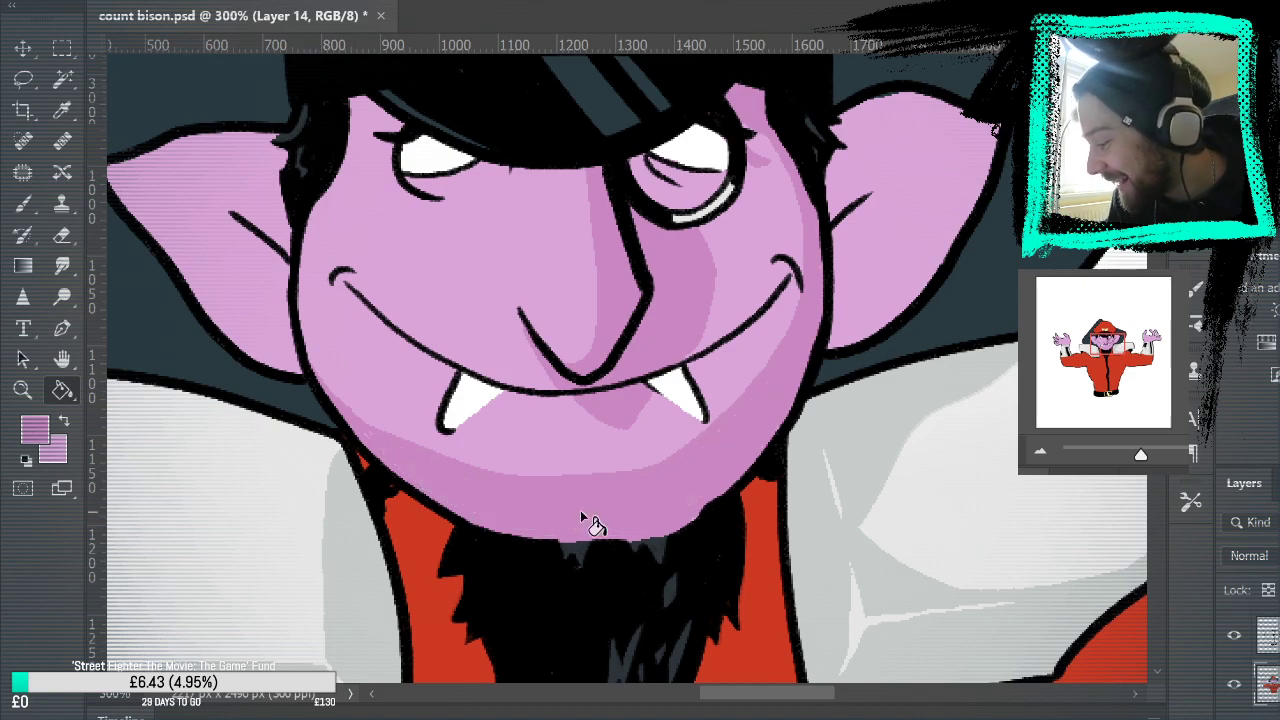
Step: Brush thin darker purple shadows under the smile line and beside the fang on the monocle side
key("s")
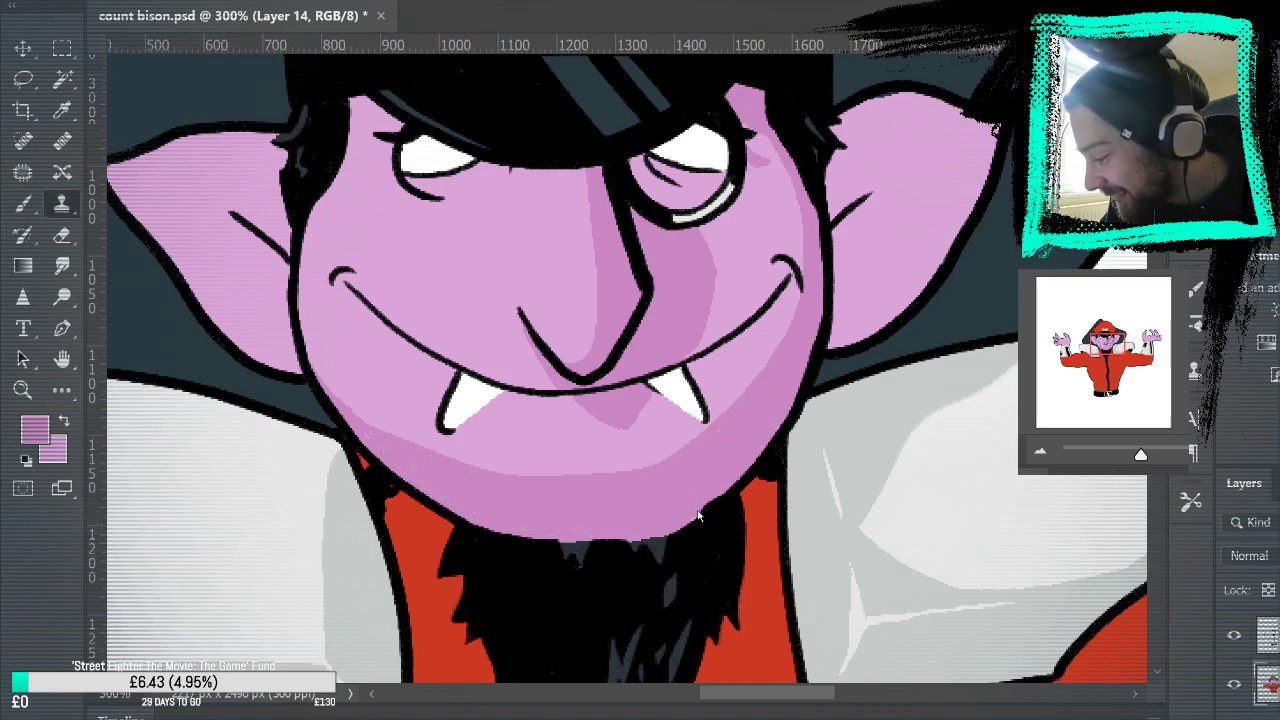
left_click(22, 203)
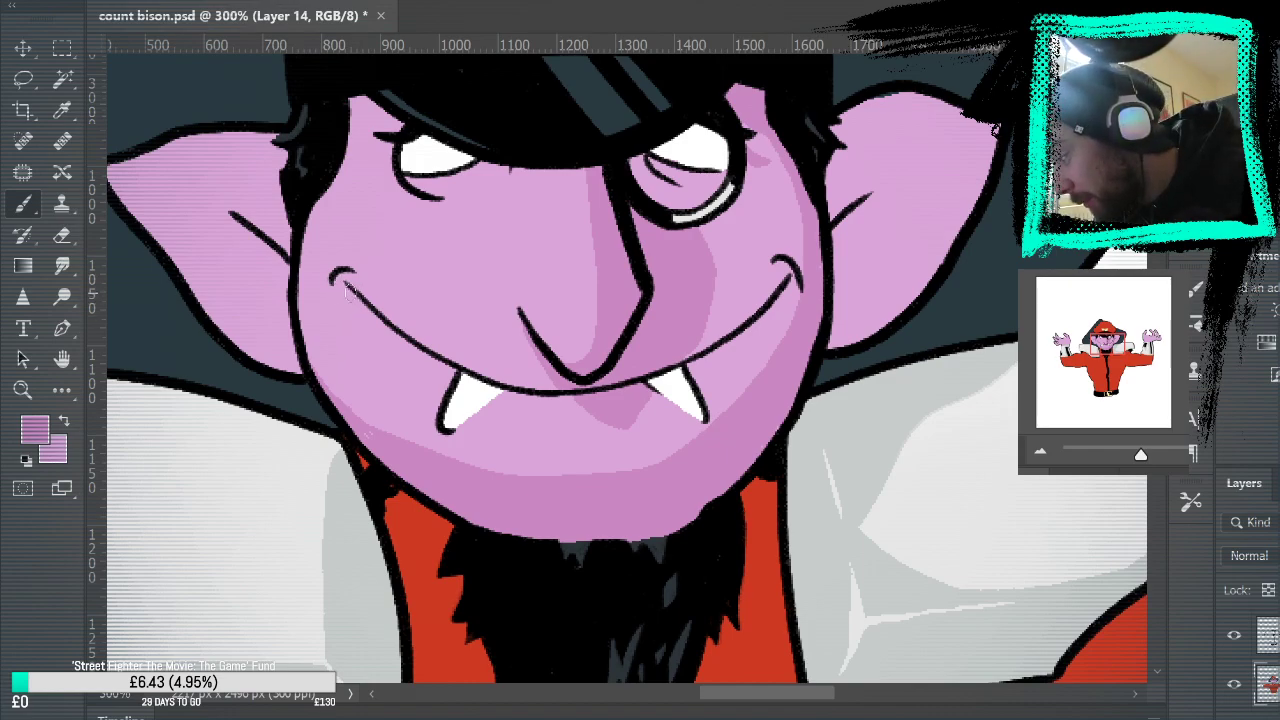
left_click_drag(350, 292, 409, 346)
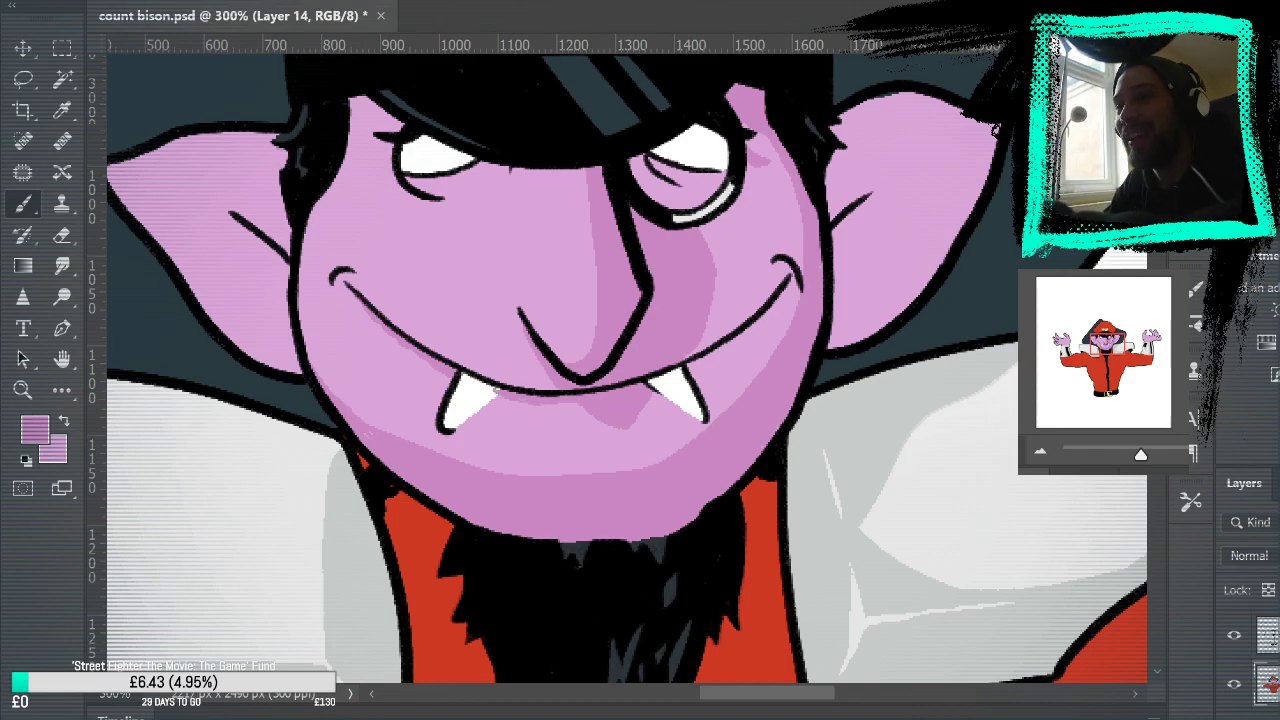
key("Page_Up")
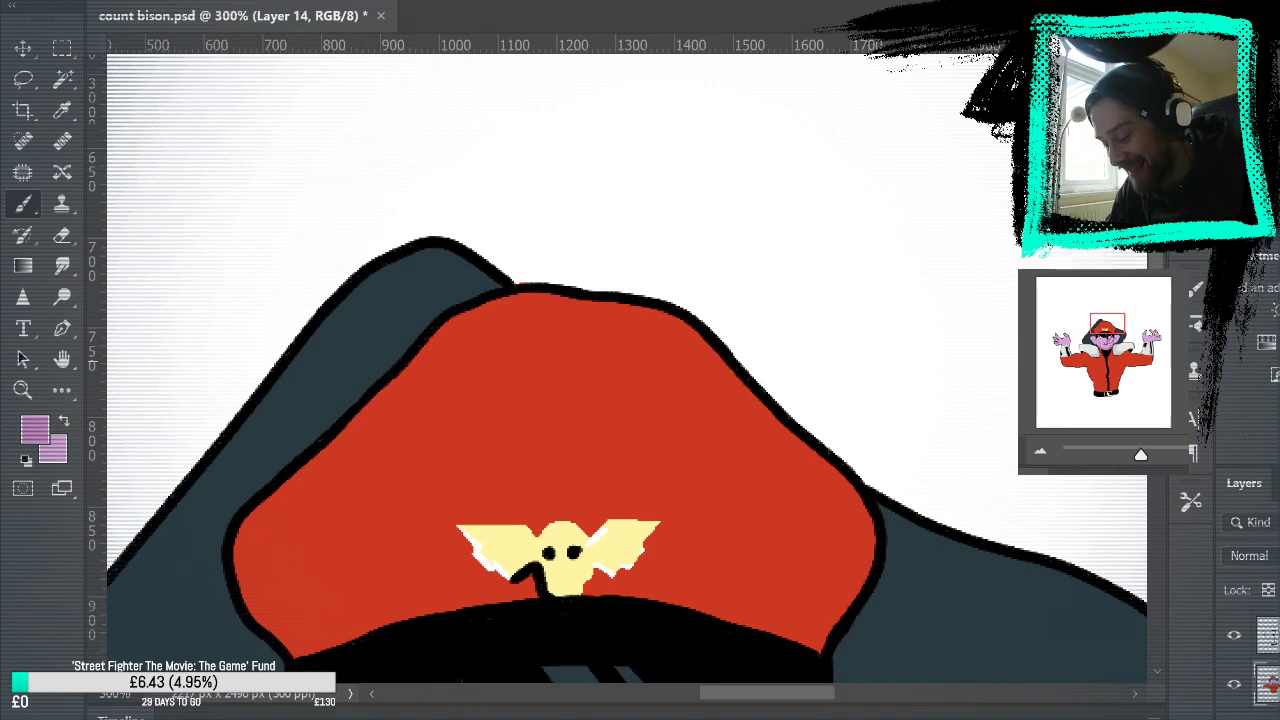
scroll(609, 491, "down", 10)
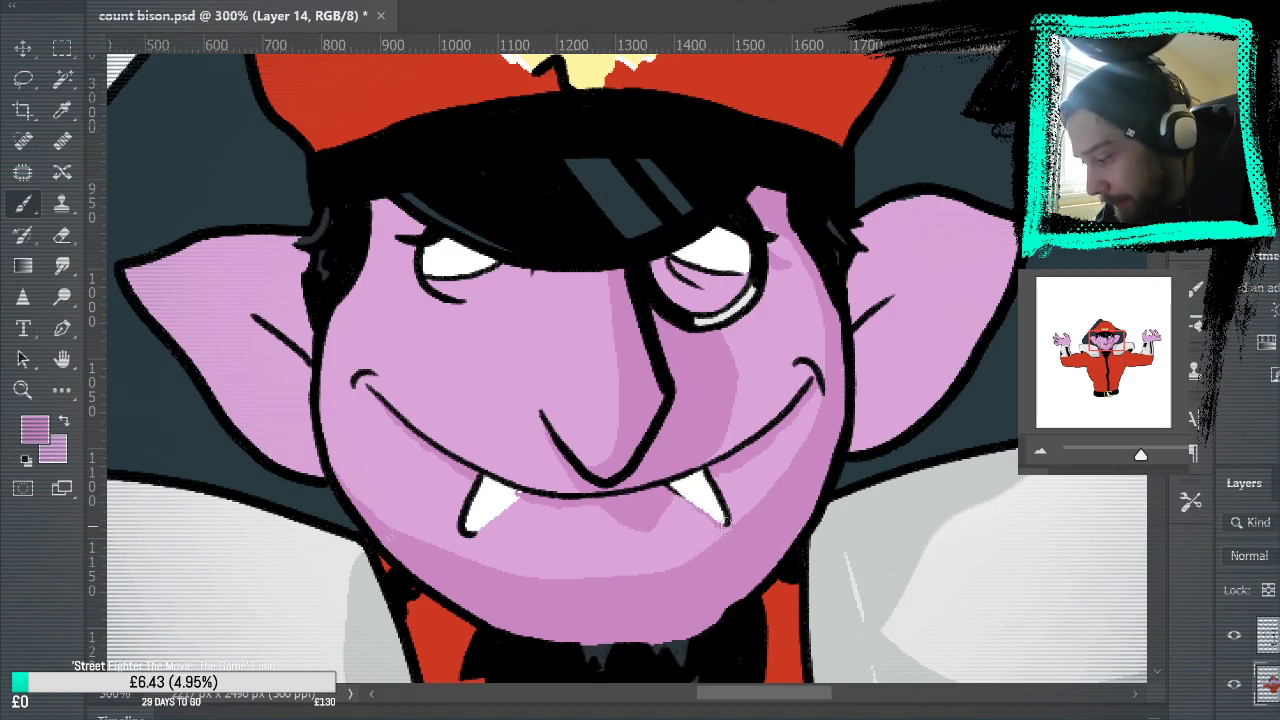
left_click_drag(730, 522, 728, 466)
left_click_drag(730, 514, 718, 480)
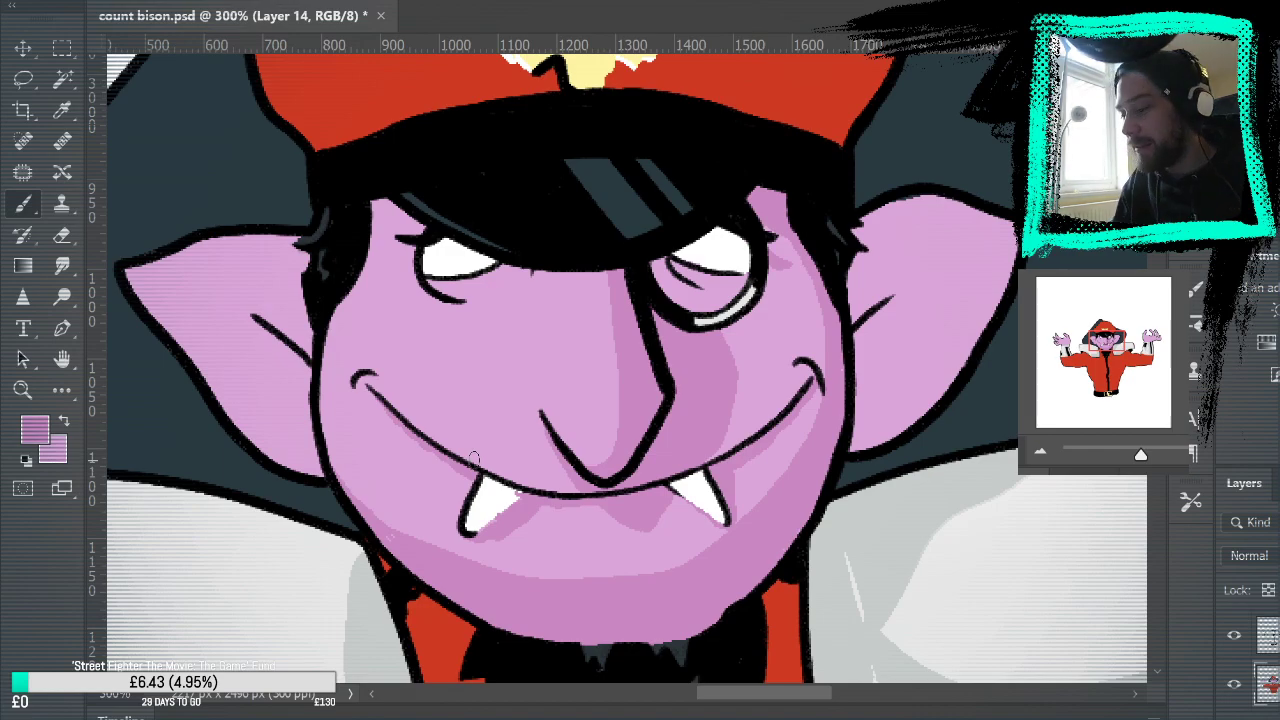
mouse_move(855, 338)
left_mouse_down()
mouse_move(914, 282)
mouse_move(912, 432)
left_mouse_up()
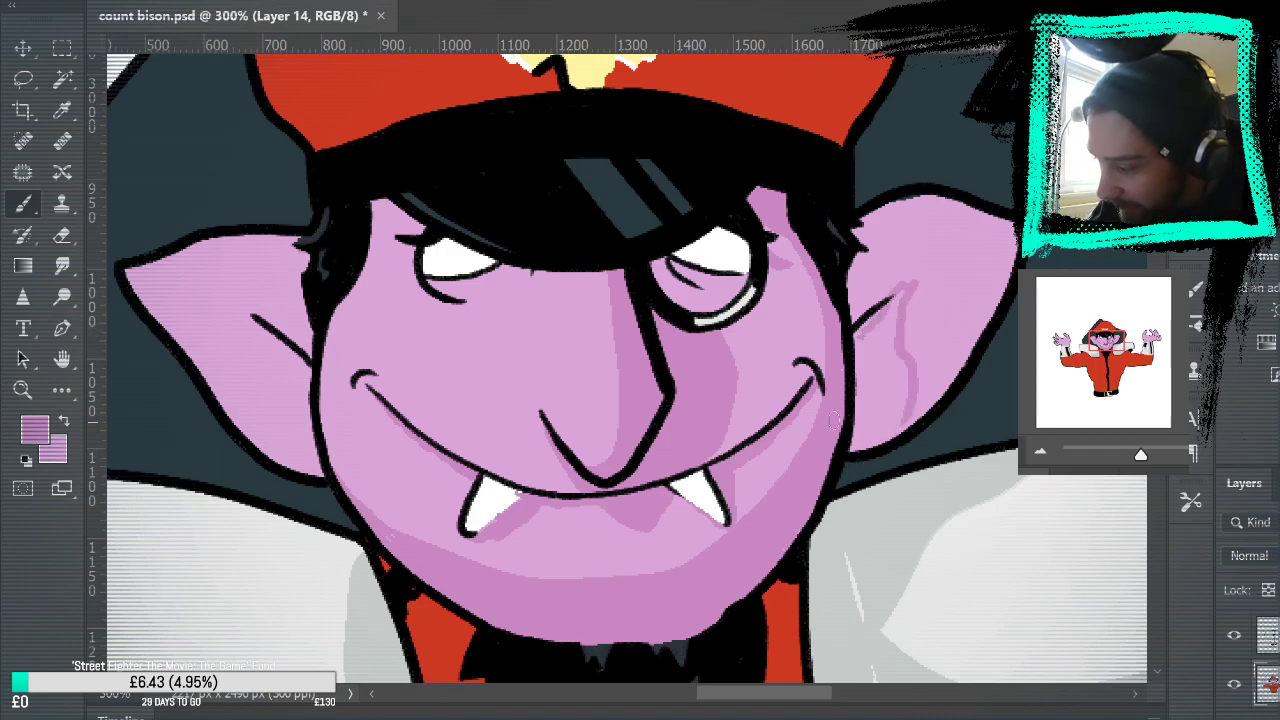
key("ctrl+z")
key("ctrl+z")
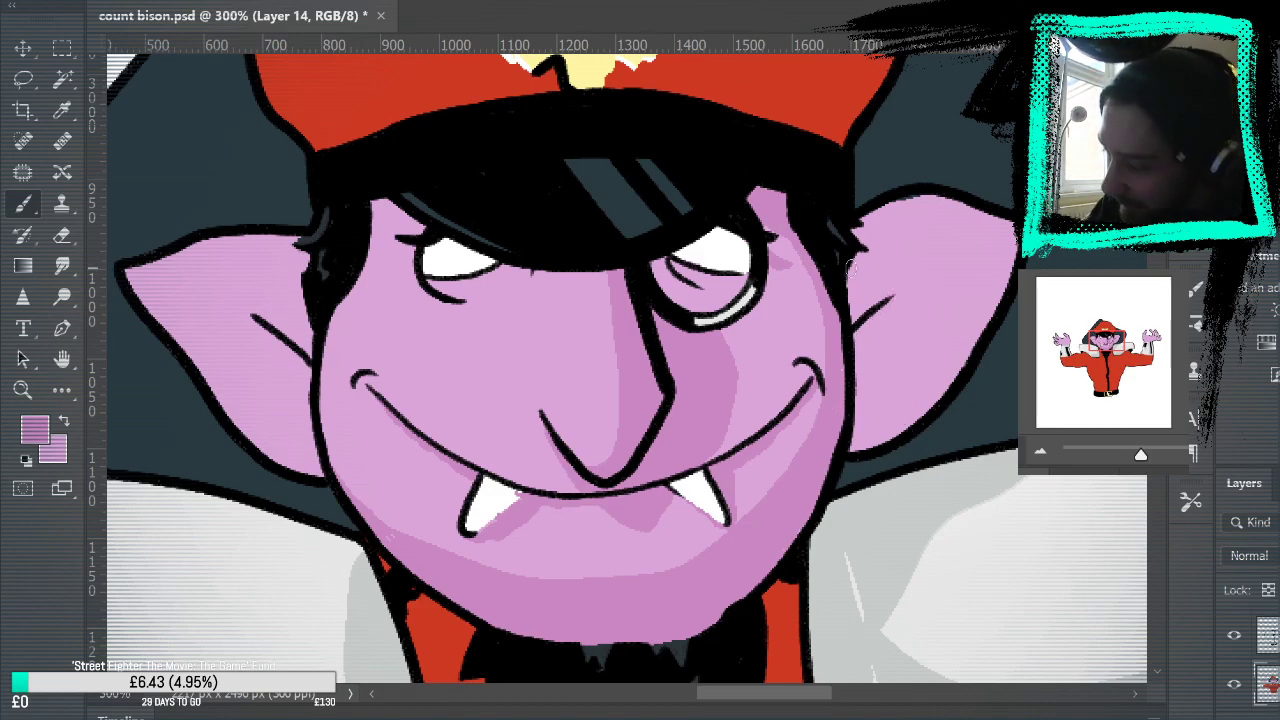
Step: Outline a shadow on the inner part of the monocle-side ear, fill it with darker purple, and extend it along the ear fold
mouse_move(860, 214)
left_mouse_down()
mouse_move(884, 283)
mouse_move(863, 293)
mouse_move(875, 297)
mouse_move(902, 441)
left_mouse_up()
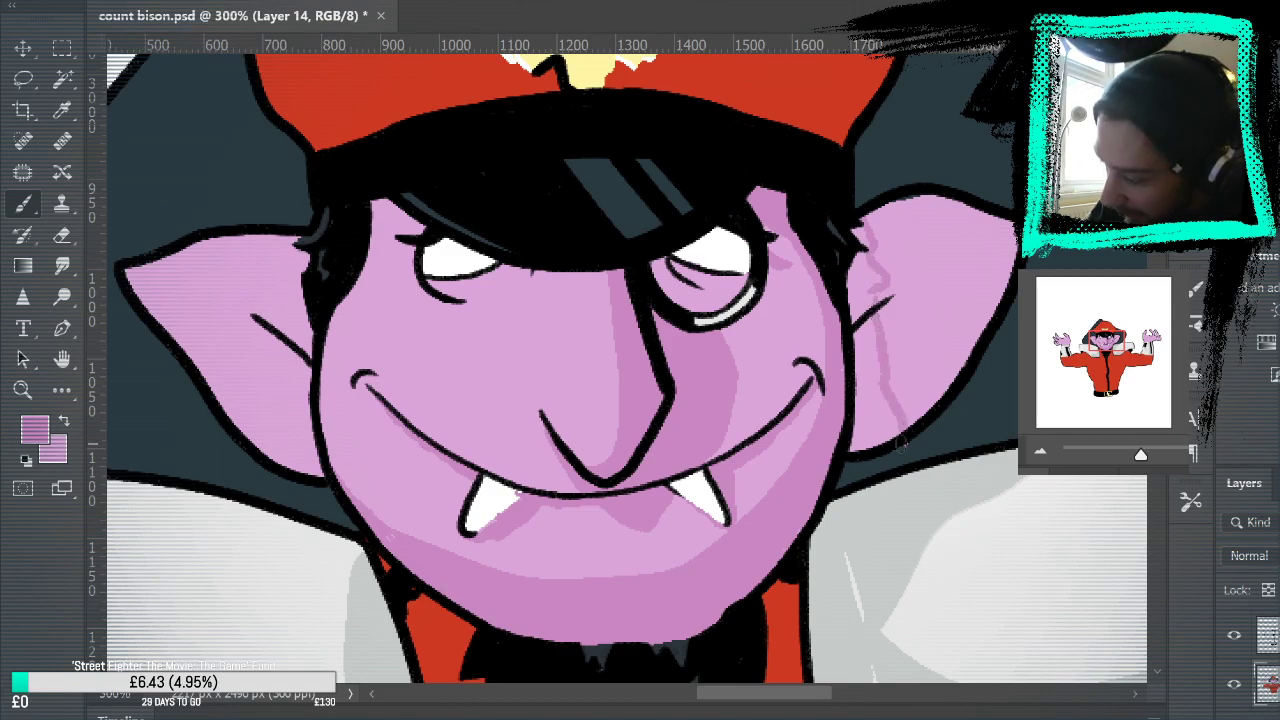
left_click_drag(875, 355, 885, 333)
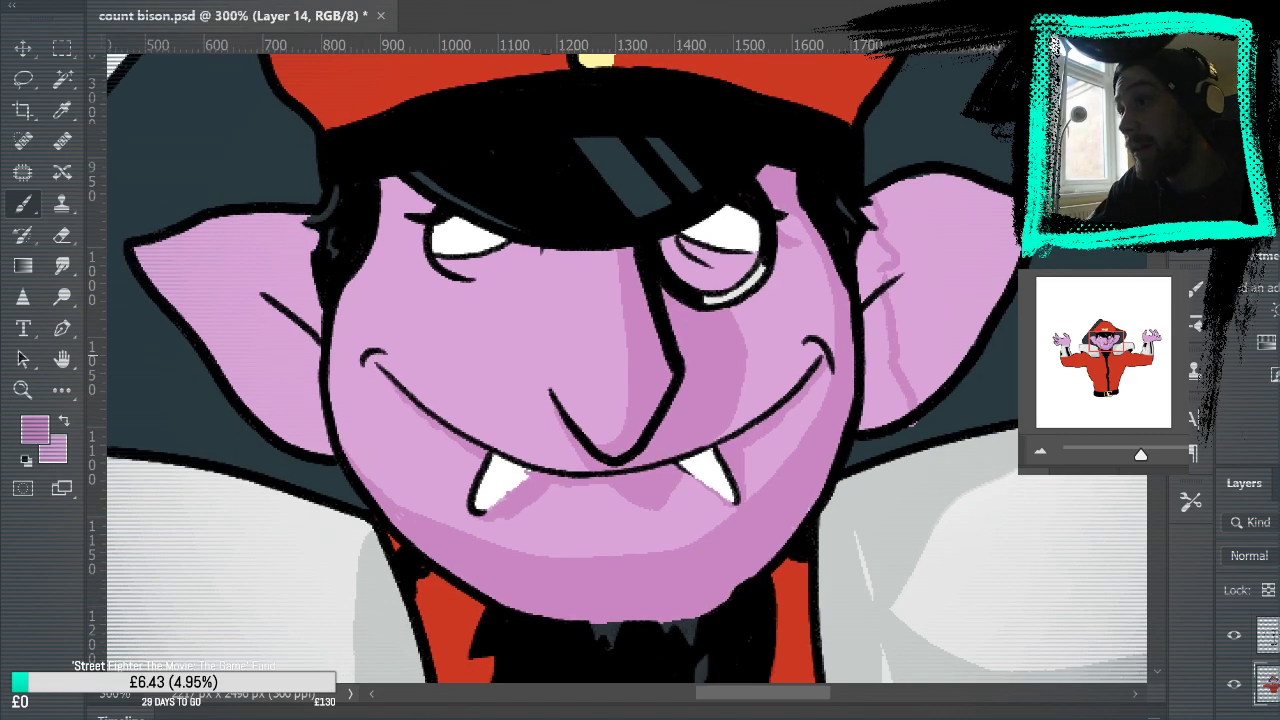
left_click_drag(909, 416, 862, 427)
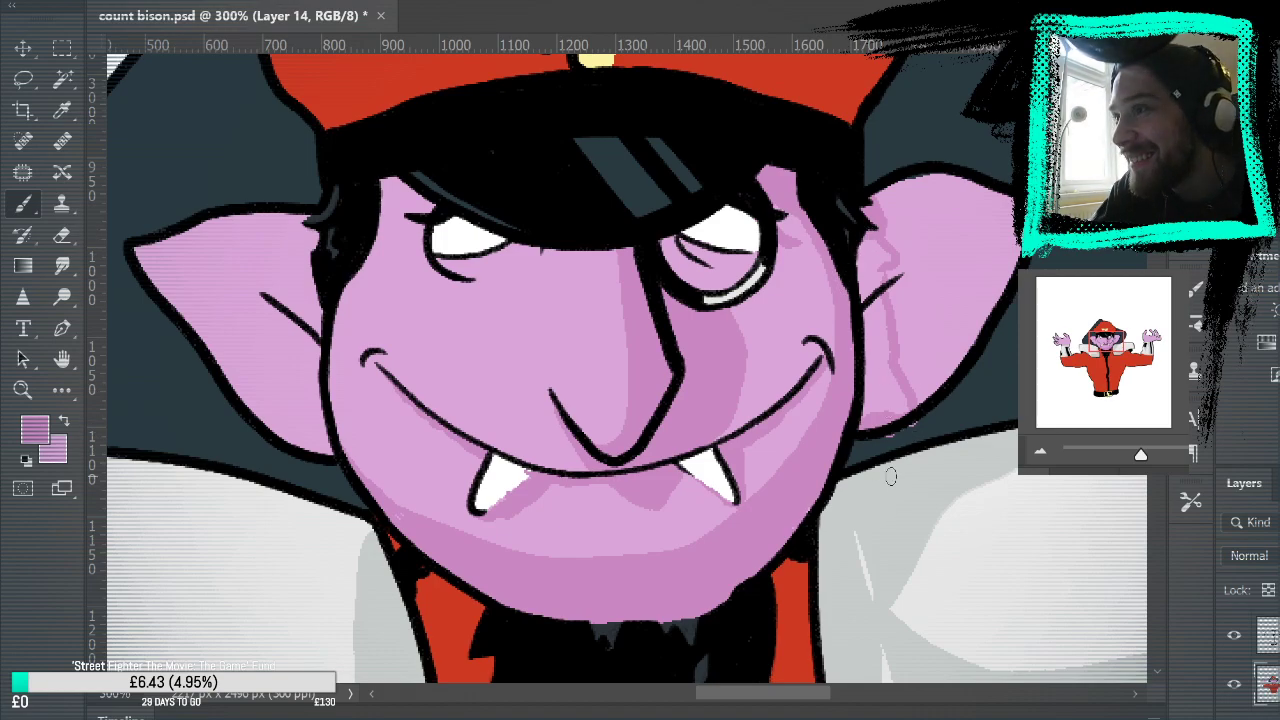
left_click(61, 390)
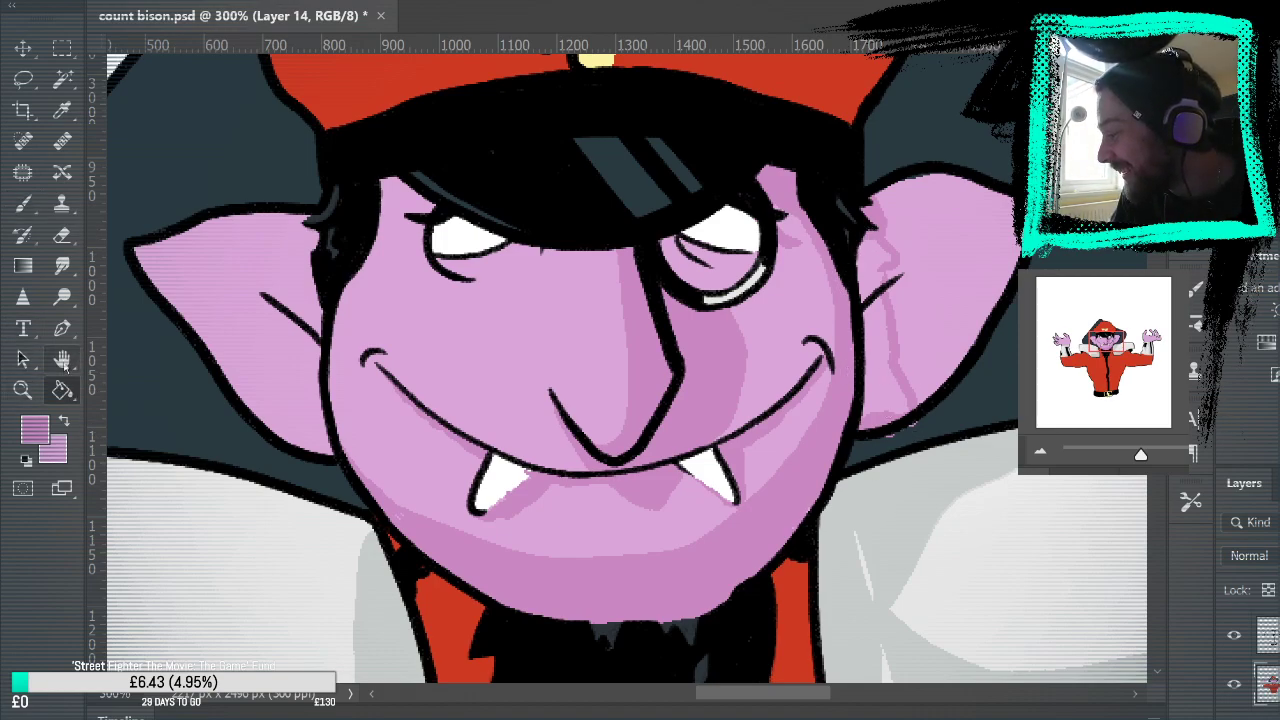
left_click(888, 362)
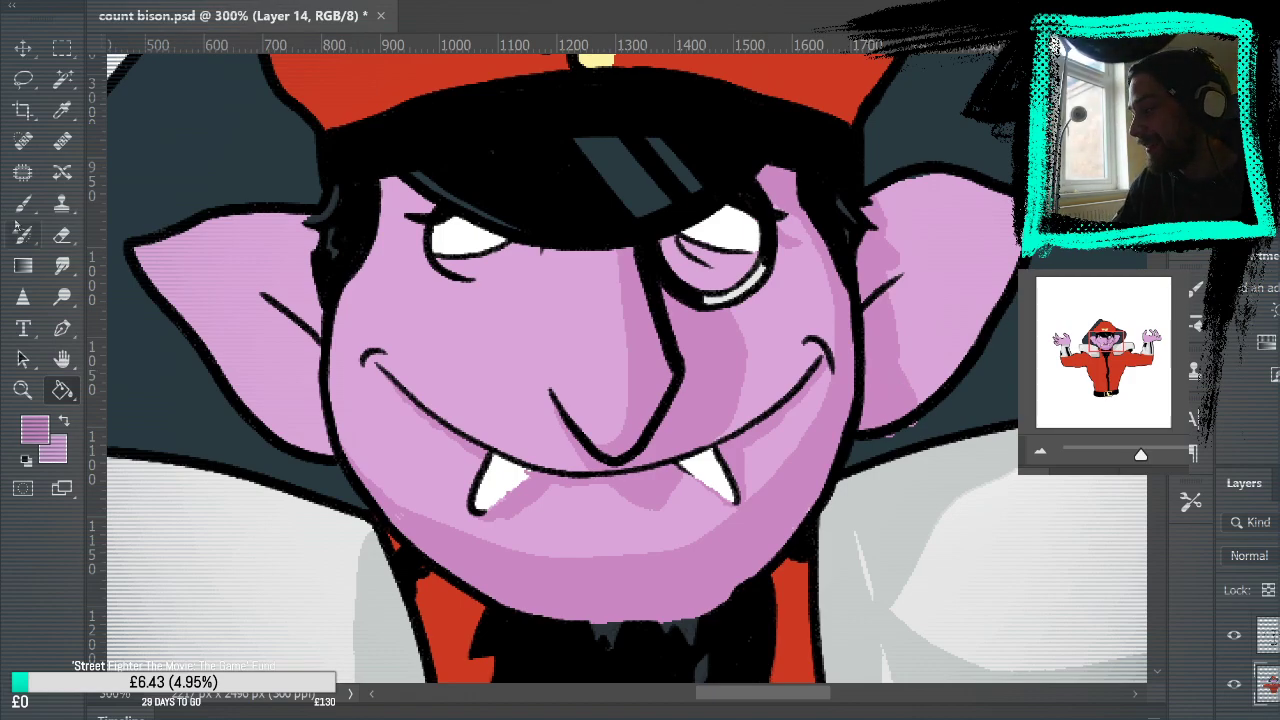
key("b")
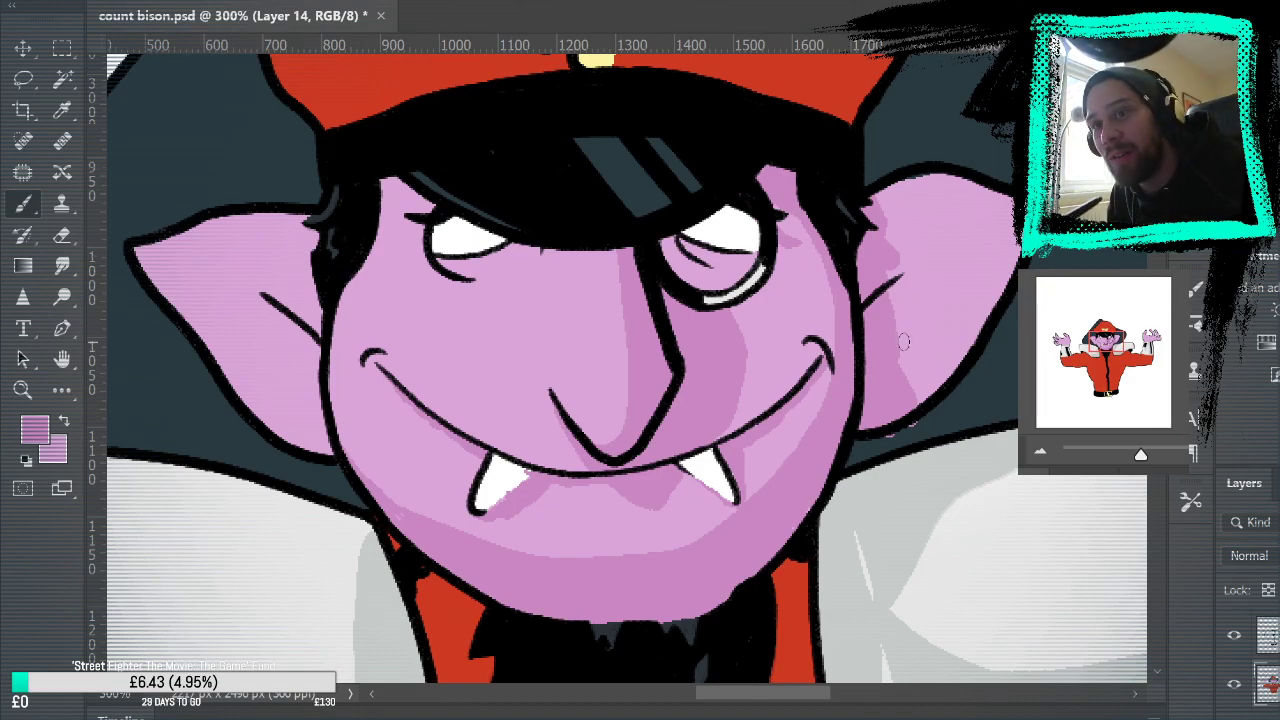
mouse_move(873, 310)
left_mouse_down()
mouse_move(938, 261)
mouse_move(892, 361)
mouse_move(929, 264)
mouse_move(890, 298)
left_mouse_up()
Step: Sample the dark teal of the cape and paint over the stray purple below the ear
left_click(62, 234)
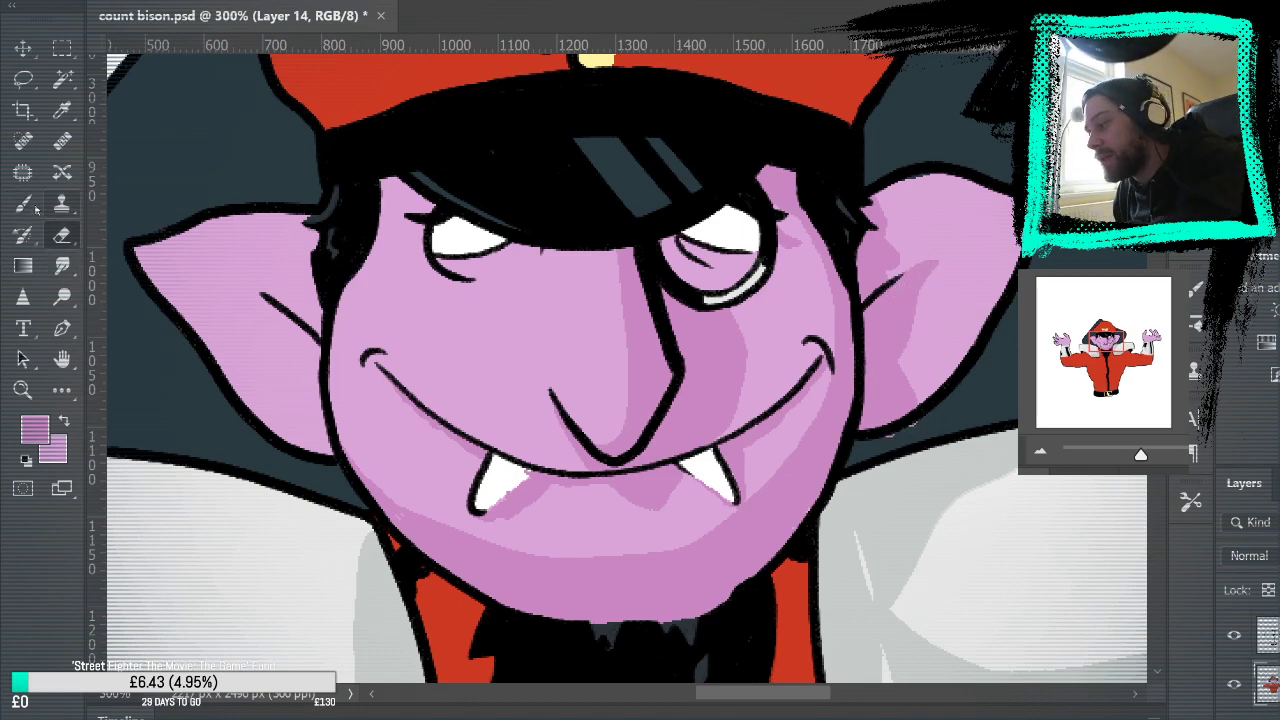
left_click(22, 203)
left_click(990, 352, "alt")
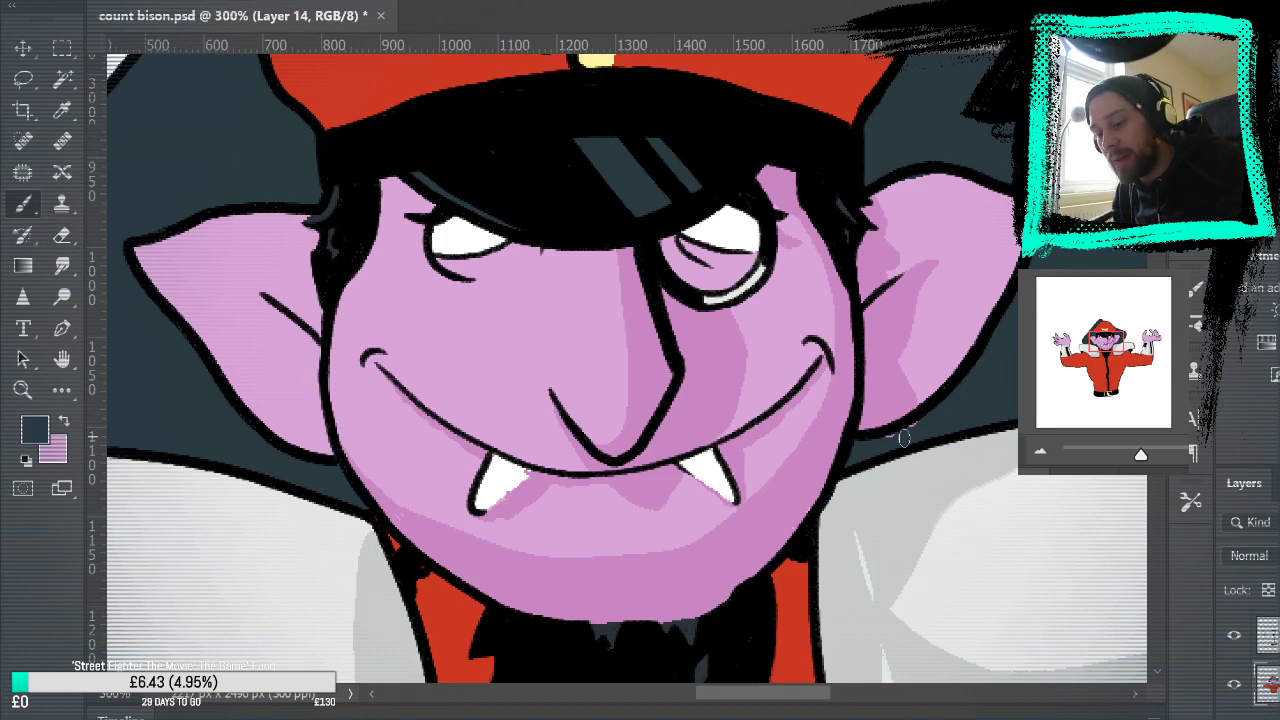
Step: Reshape the upper edge of the ear shadow using sampled light and dark skin purples
left_click(899, 327, "alt")
left_click(927, 211, "alt")
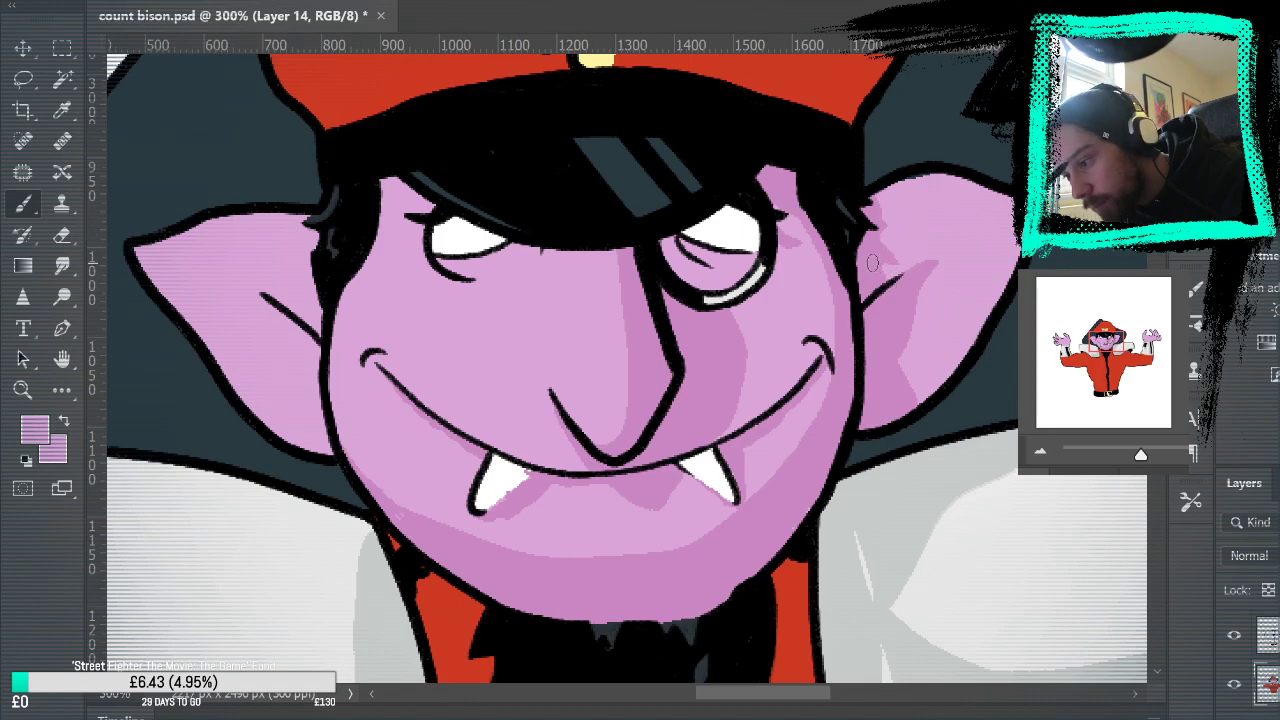
left_click(879, 246, "alt")
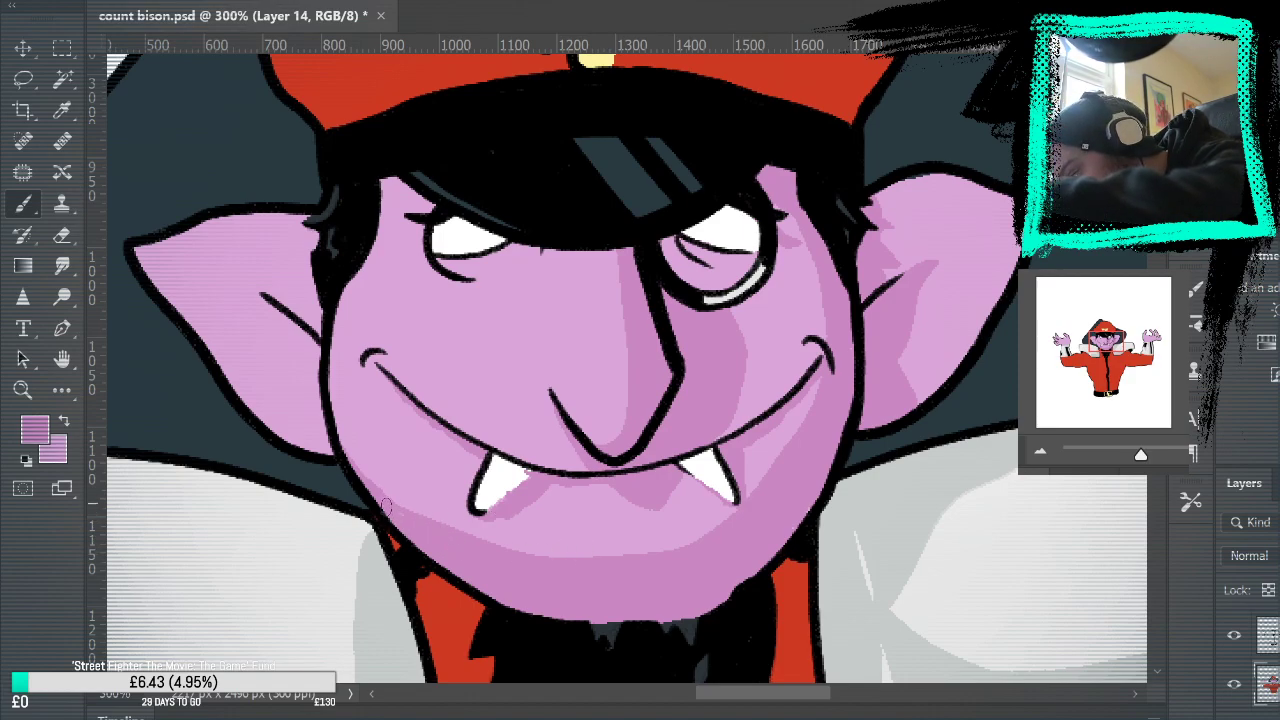
Step: Broaden the jaw shadow upward over the chin and the lower cheek on the monocle side, leaving a small light patch beside the fang
left_click_drag(530, 558, 718, 506)
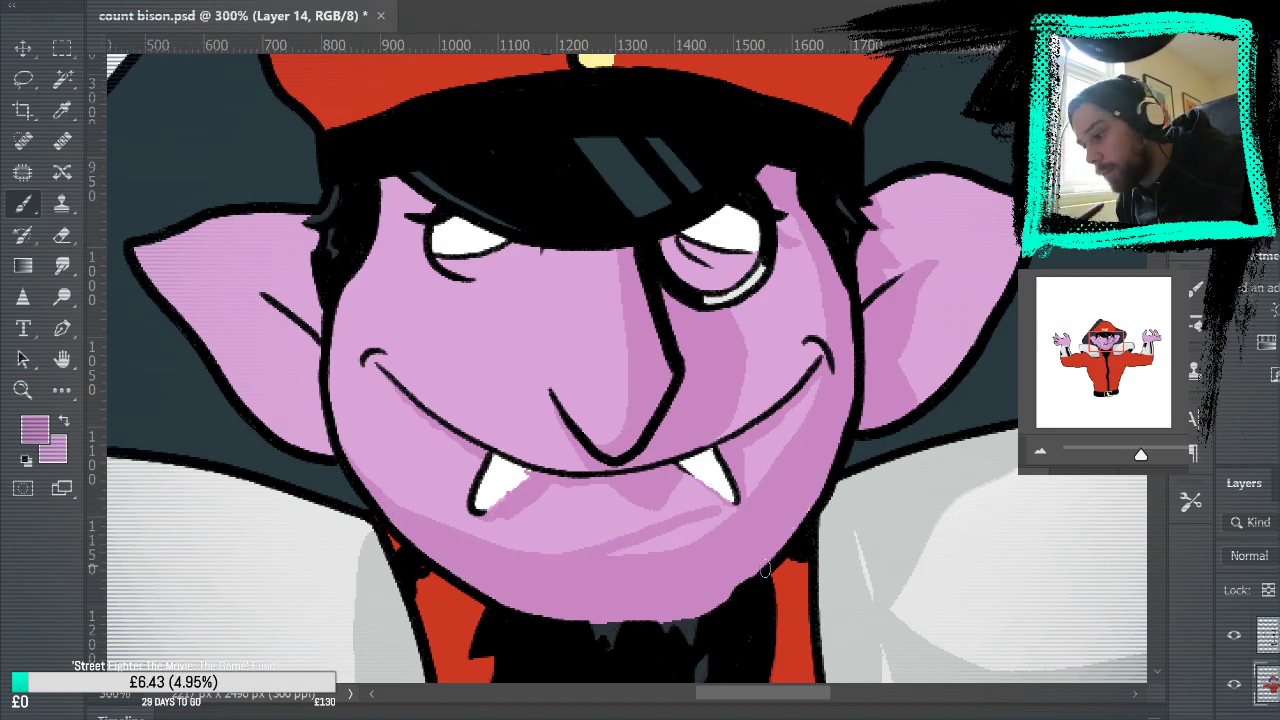
mouse_move(595, 541)
left_mouse_down()
mouse_move(719, 502)
mouse_move(815, 387)
left_mouse_up()
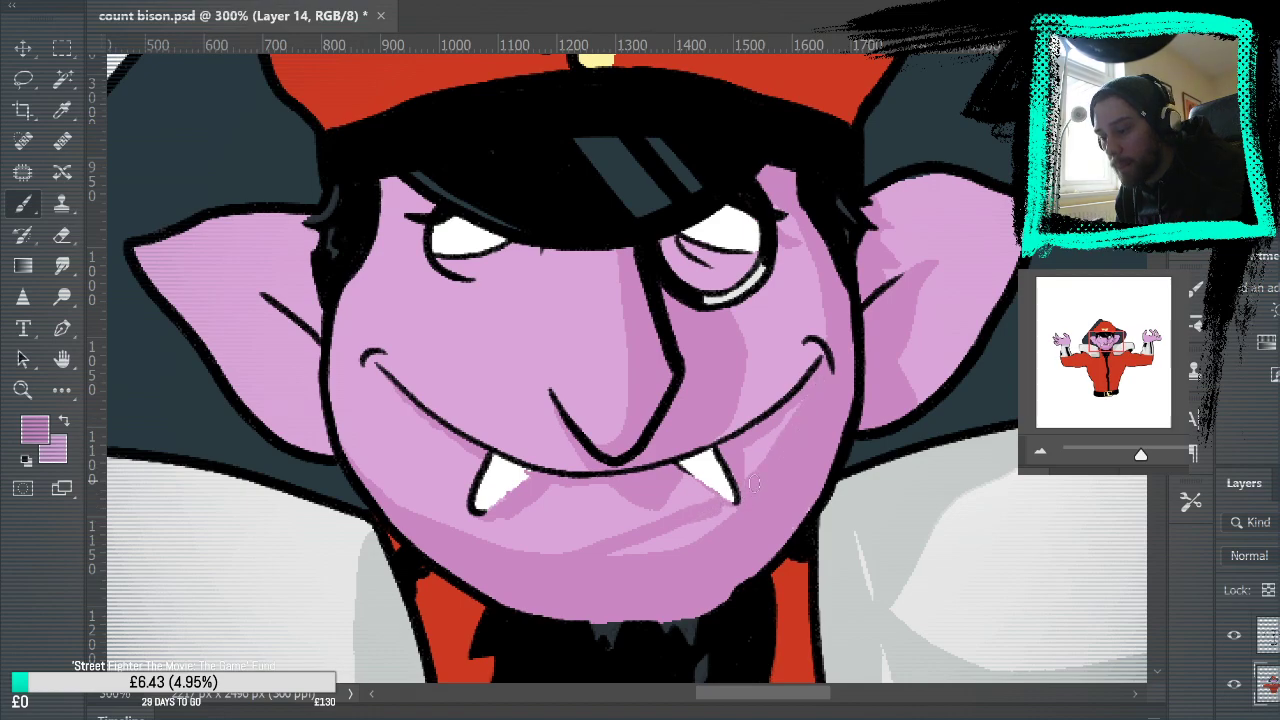
mouse_move(772, 451)
left_mouse_down()
mouse_move(619, 546)
mouse_move(640, 565)
mouse_move(698, 531)
mouse_move(643, 547)
left_mouse_up()
left_click_drag(729, 513, 694, 529)
left_click_drag(745, 448, 803, 398)
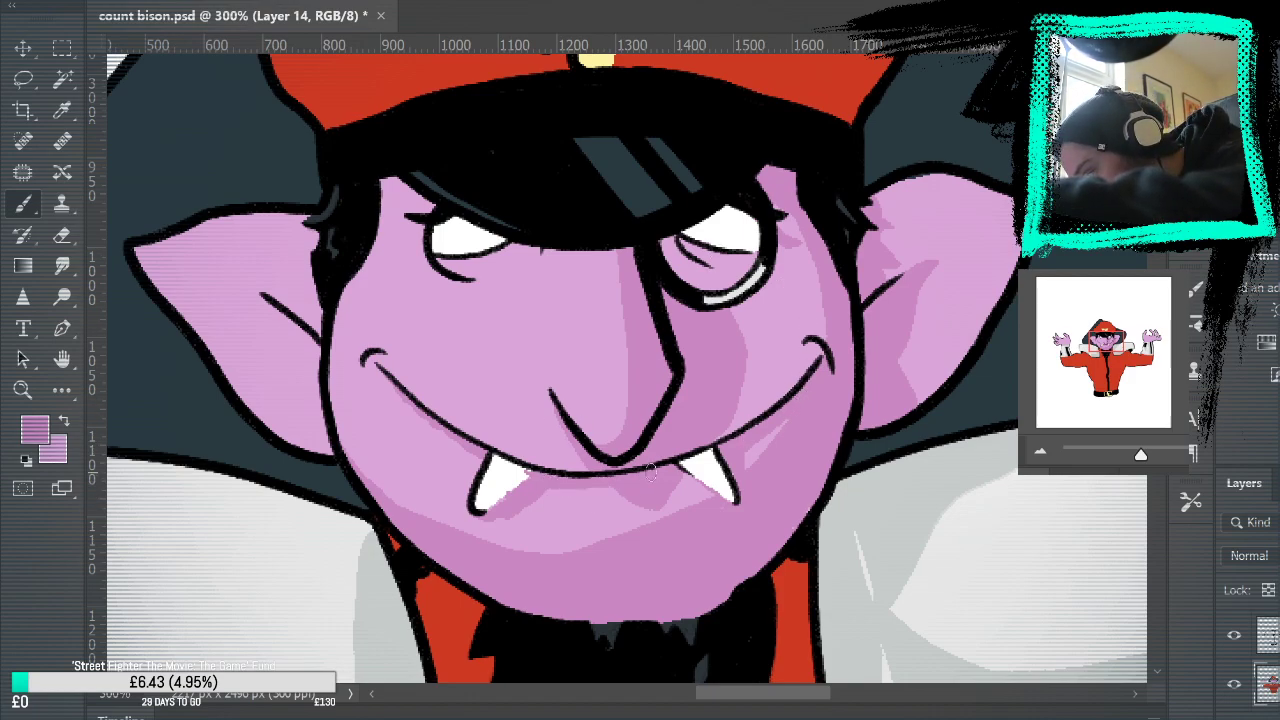
key("ctrl+z")
left_click(580, 499, "alt")
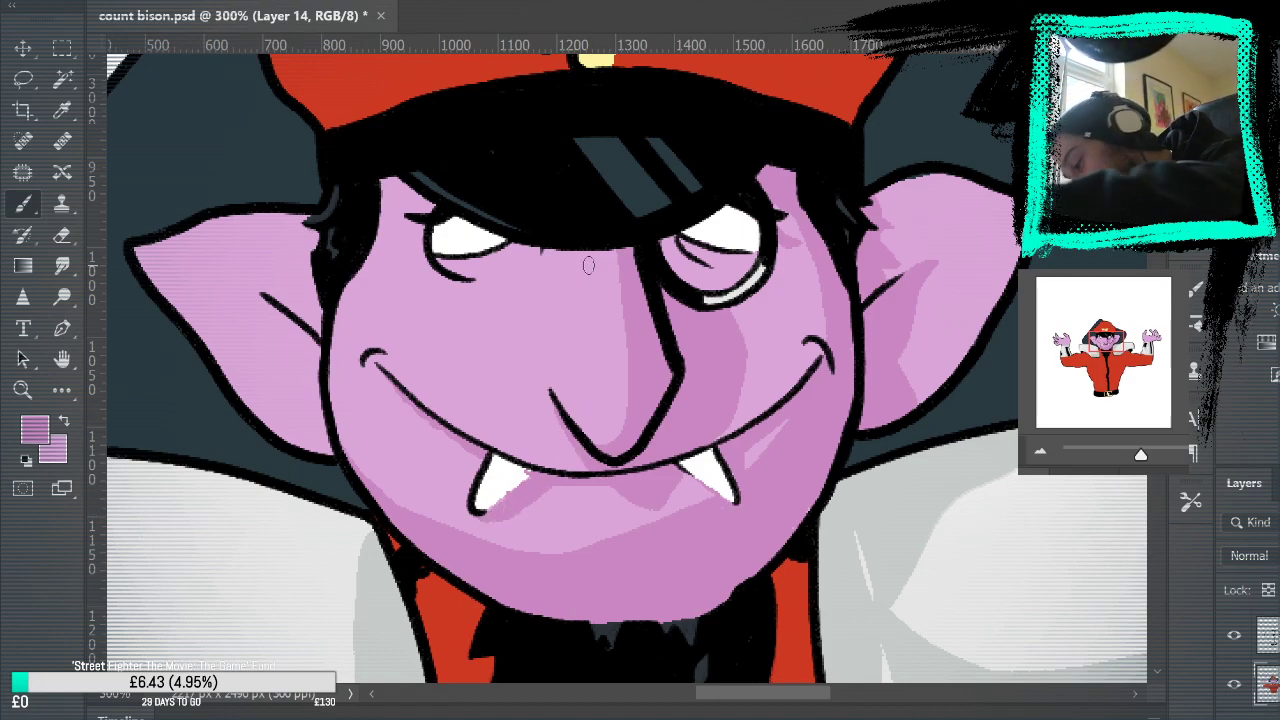
Step: Clean up the fang opposite the monocle with sampled white, covering the stray purple, and resample the darker skin purple
left_click(502, 476, "alt")
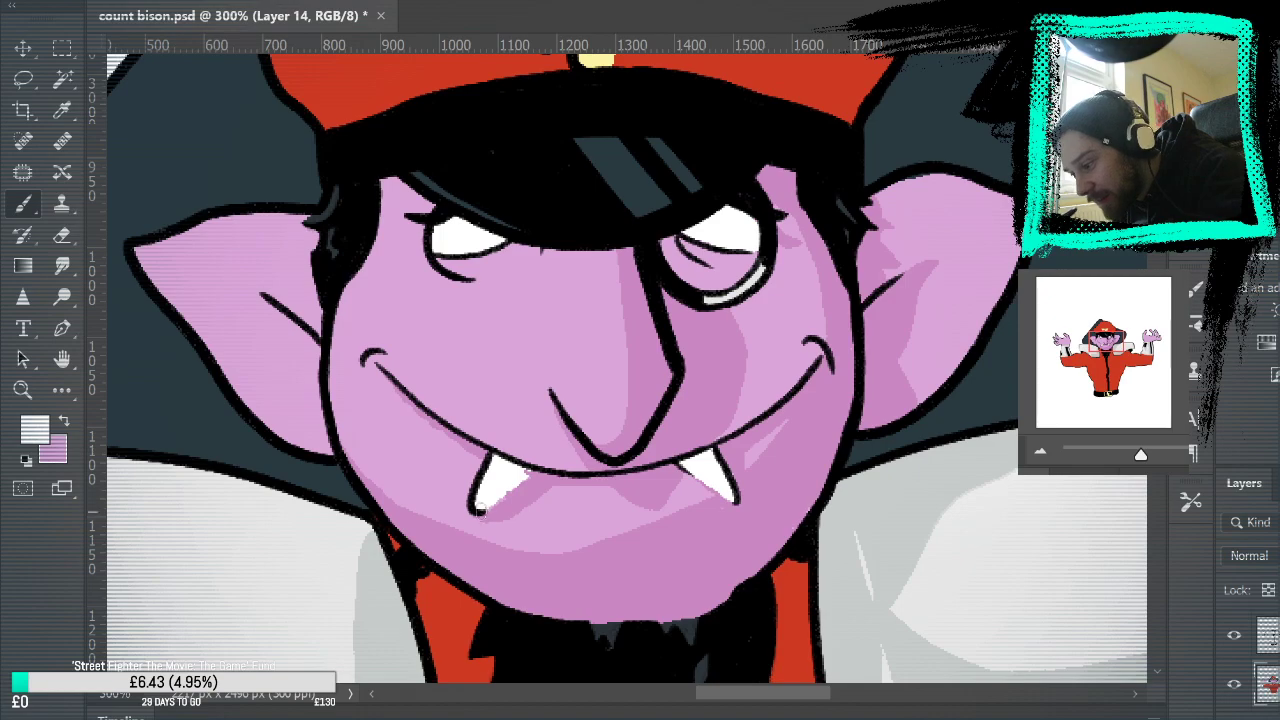
left_click_drag(488, 507, 534, 469)
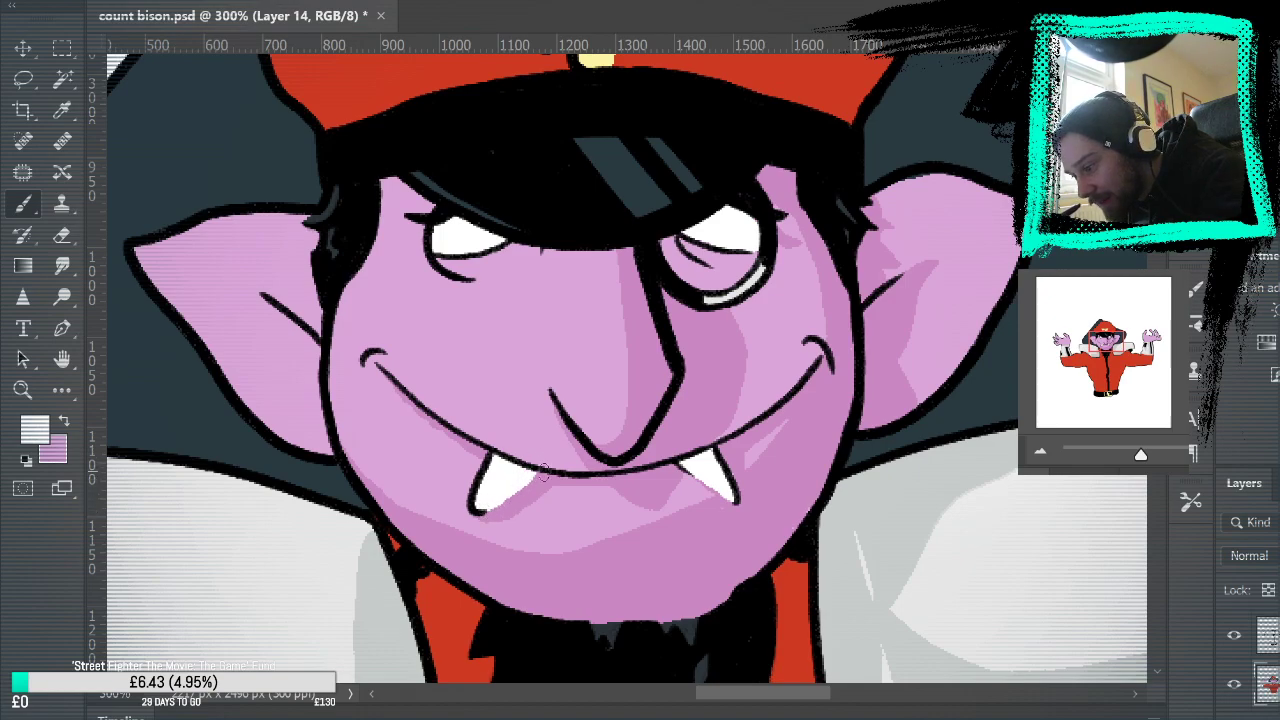
key("ctrl+z")
mouse_move(481, 510)
left_mouse_down()
mouse_move(505, 498)
mouse_move(514, 517)
mouse_move(490, 505)
mouse_move(530, 487)
left_mouse_up()
left_click(528, 489, "alt")
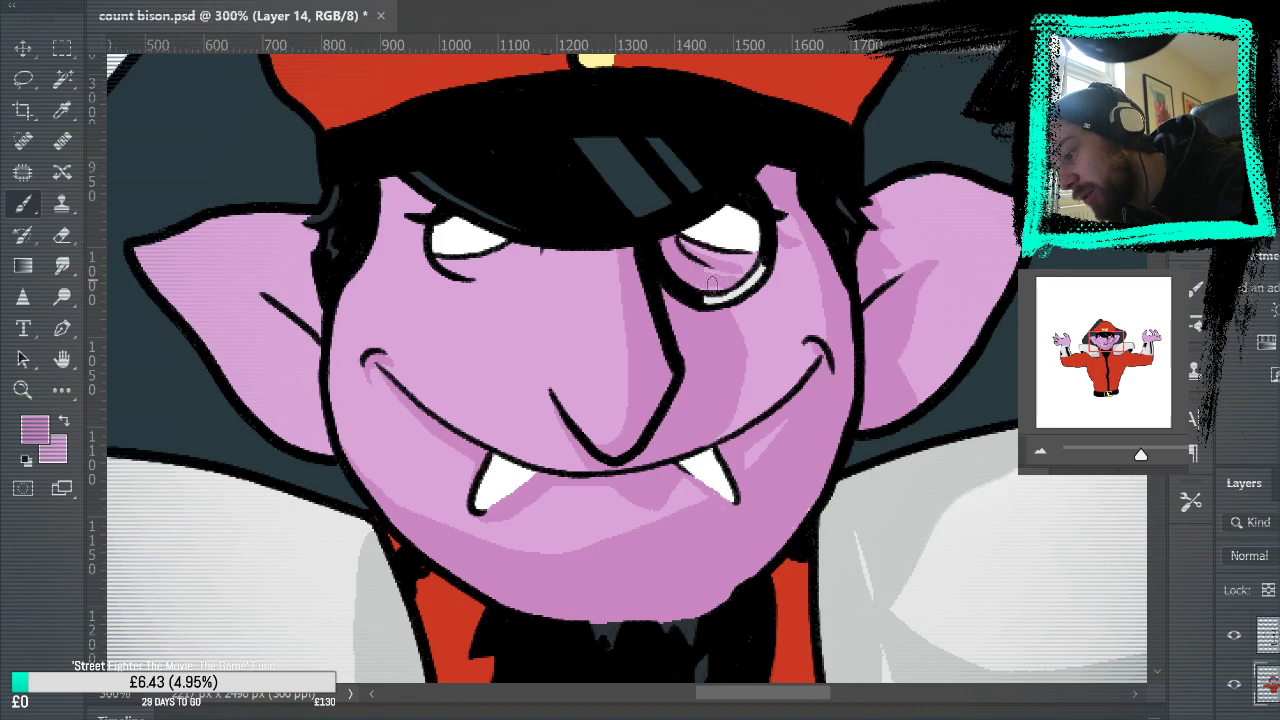
Step: Paint darker purple shading inside the monocle and a curved shadow across the cheek below it
mouse_move(702, 290)
left_mouse_down()
mouse_move(758, 272)
mouse_move(750, 261)
left_mouse_up()
key("ctrl+z")
key("ctrl+z")
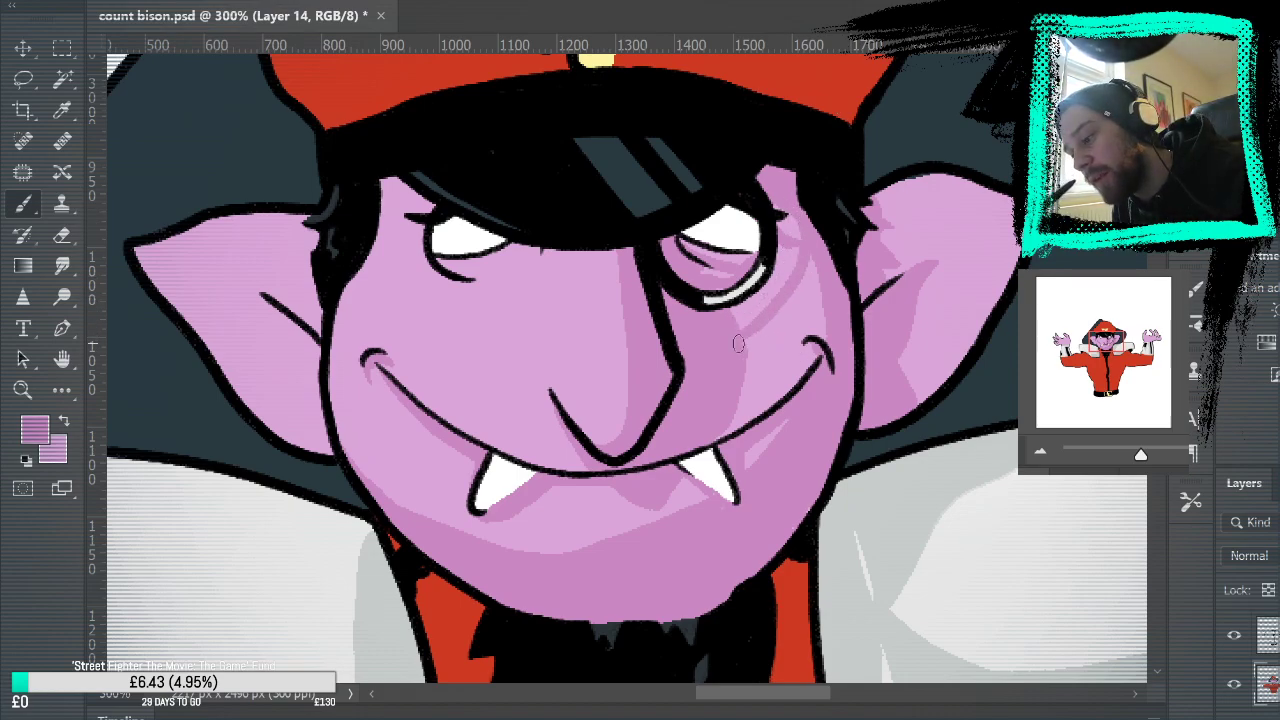
left_click_drag(739, 342, 811, 270)
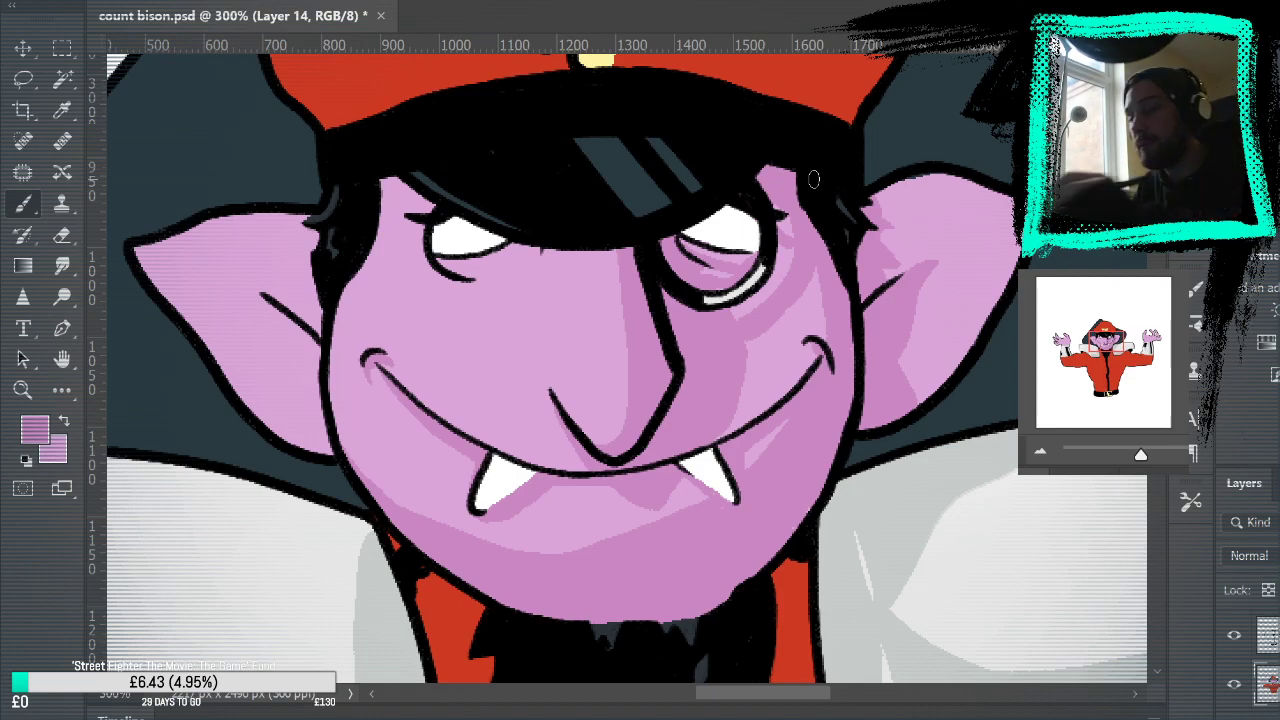
Step: Review the face shading on the whole figure and again up close
key("ctrl+0")
key("ctrl+0")
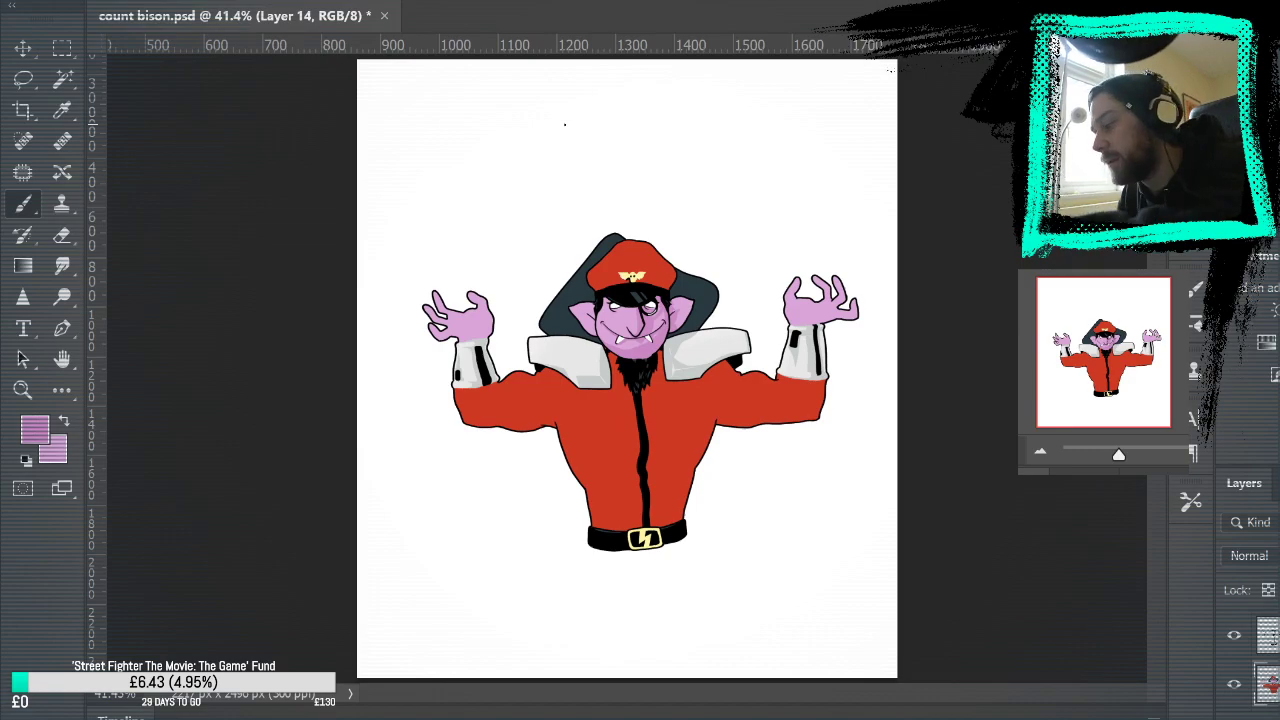
key("z")
left_click(671, 369)
left_click(671, 369)
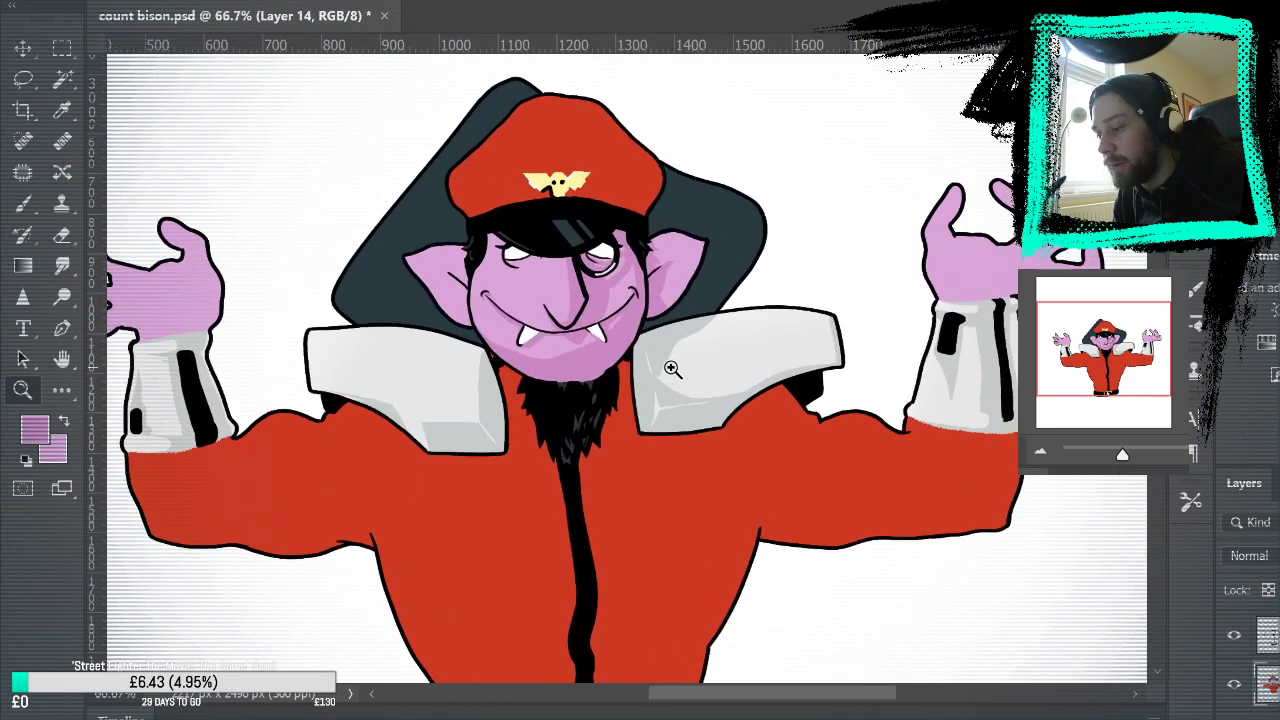
left_click(587, 305)
left_click(587, 305)
key("b")
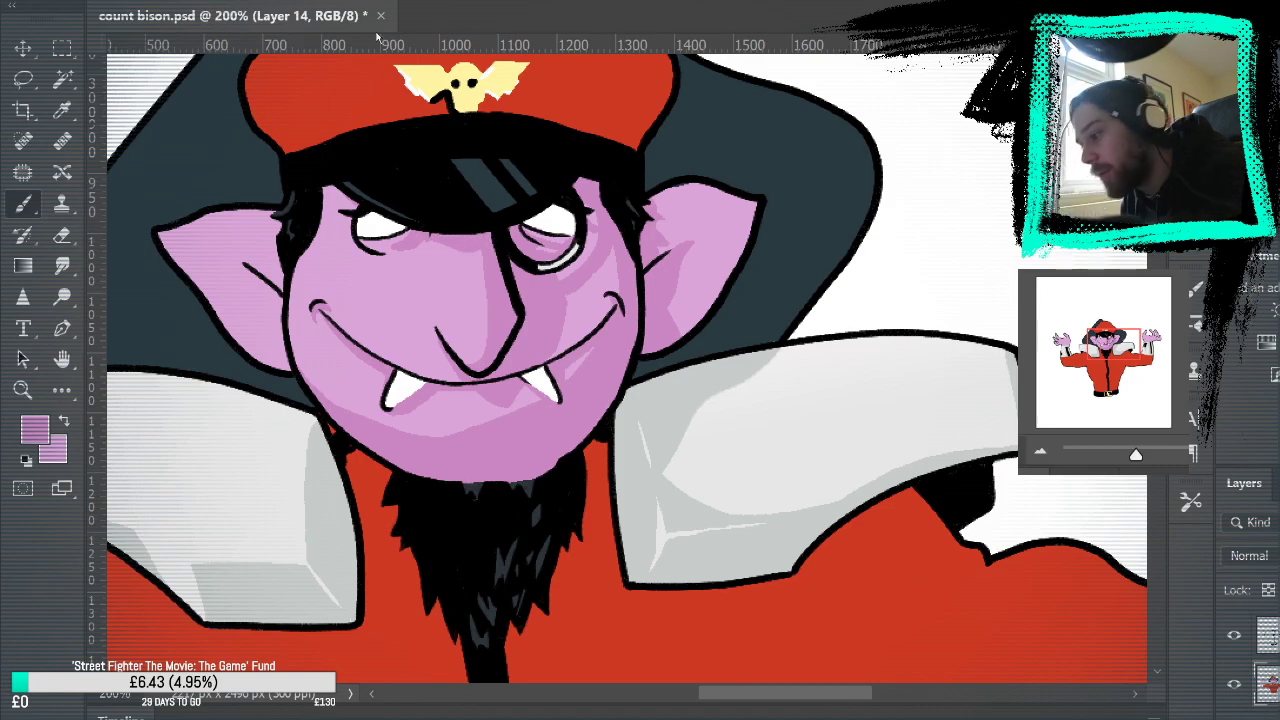
key("z")
left_click(508, 236)
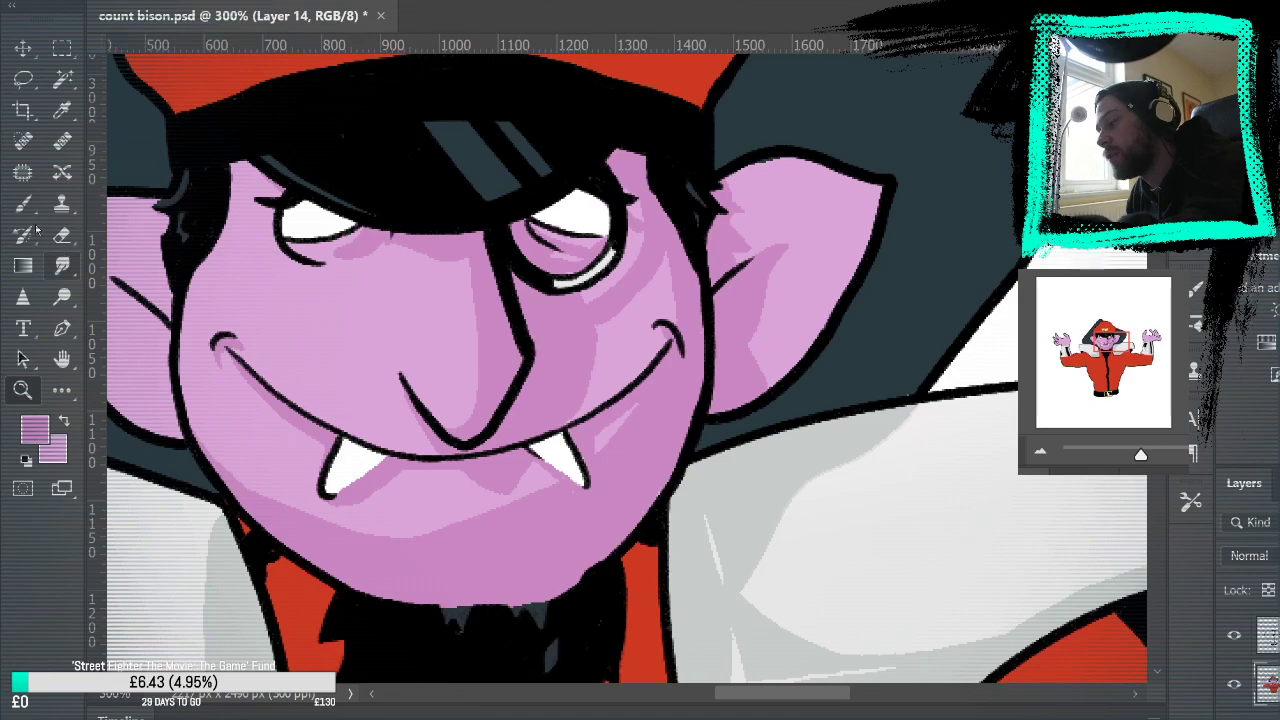
key("b")
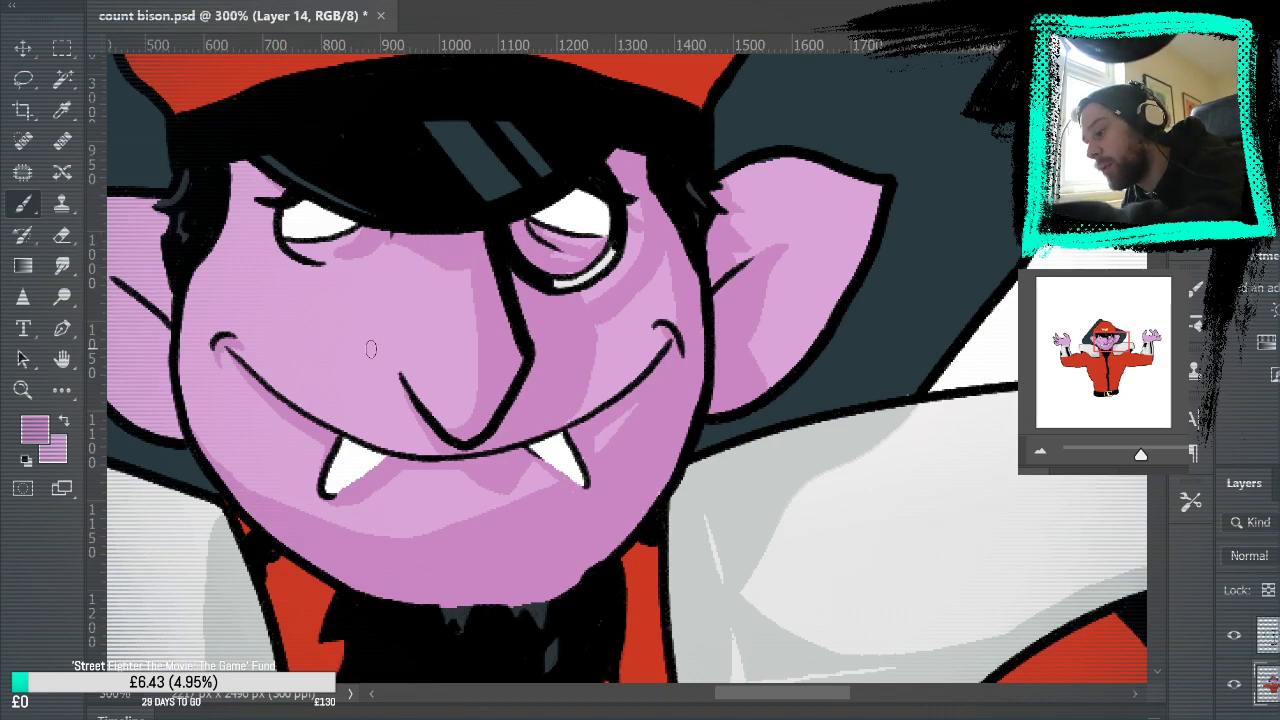
mouse_move(240, 284)
left_mouse_down()
mouse_move(286, 324)
mouse_move(398, 346)
left_mouse_up()
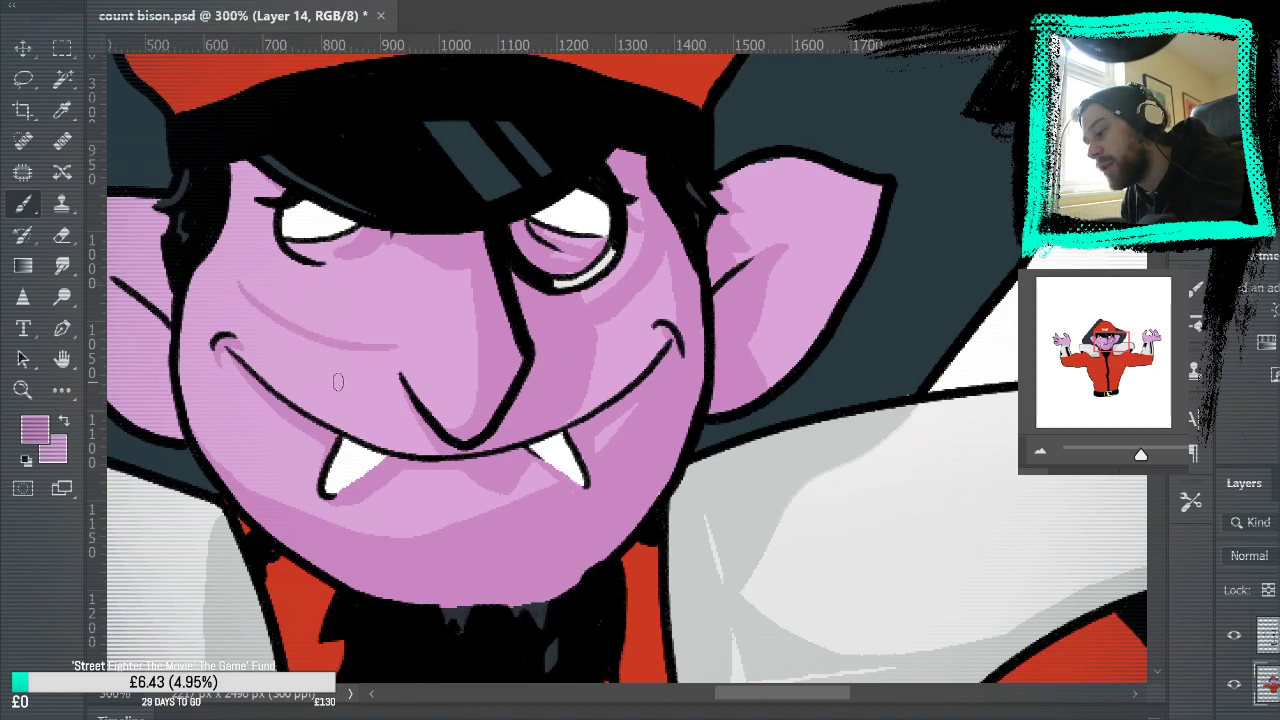
mouse_move(311, 323)
left_mouse_down()
mouse_move(288, 364)
mouse_move(322, 391)
mouse_move(333, 301)
mouse_move(296, 330)
mouse_move(342, 356)
left_mouse_up()
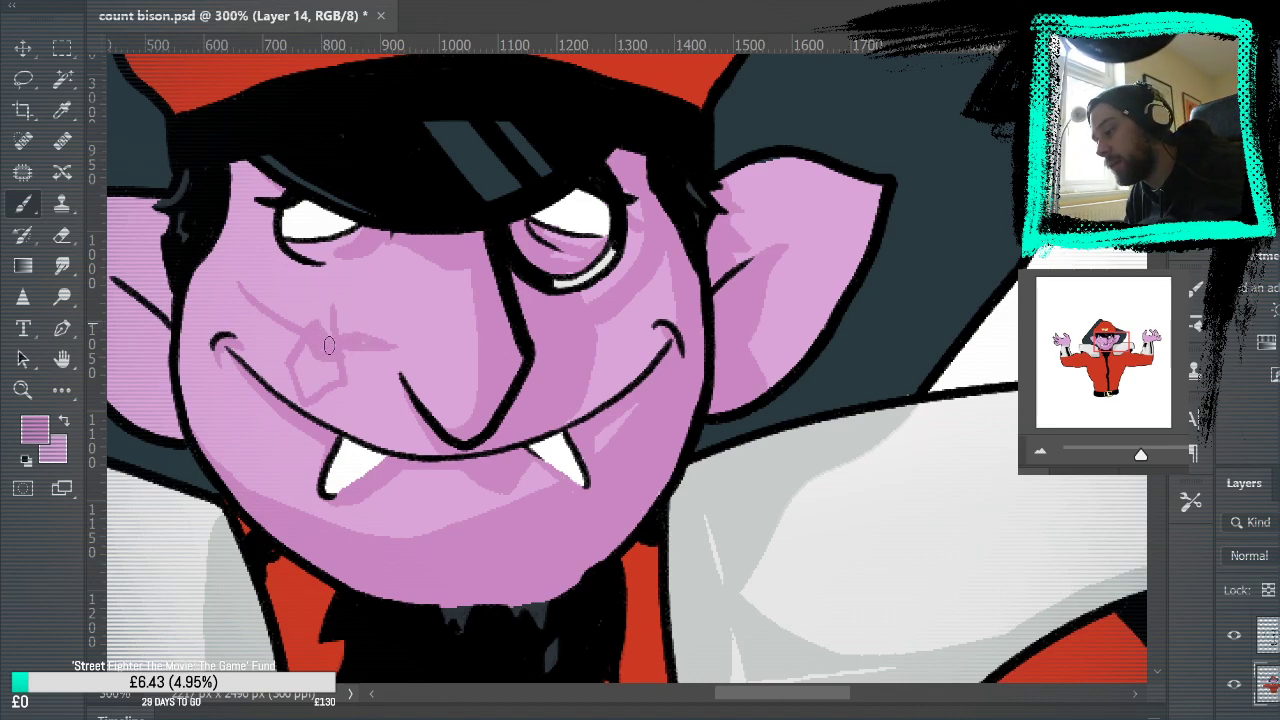
left_click_drag(258, 294, 372, 336)
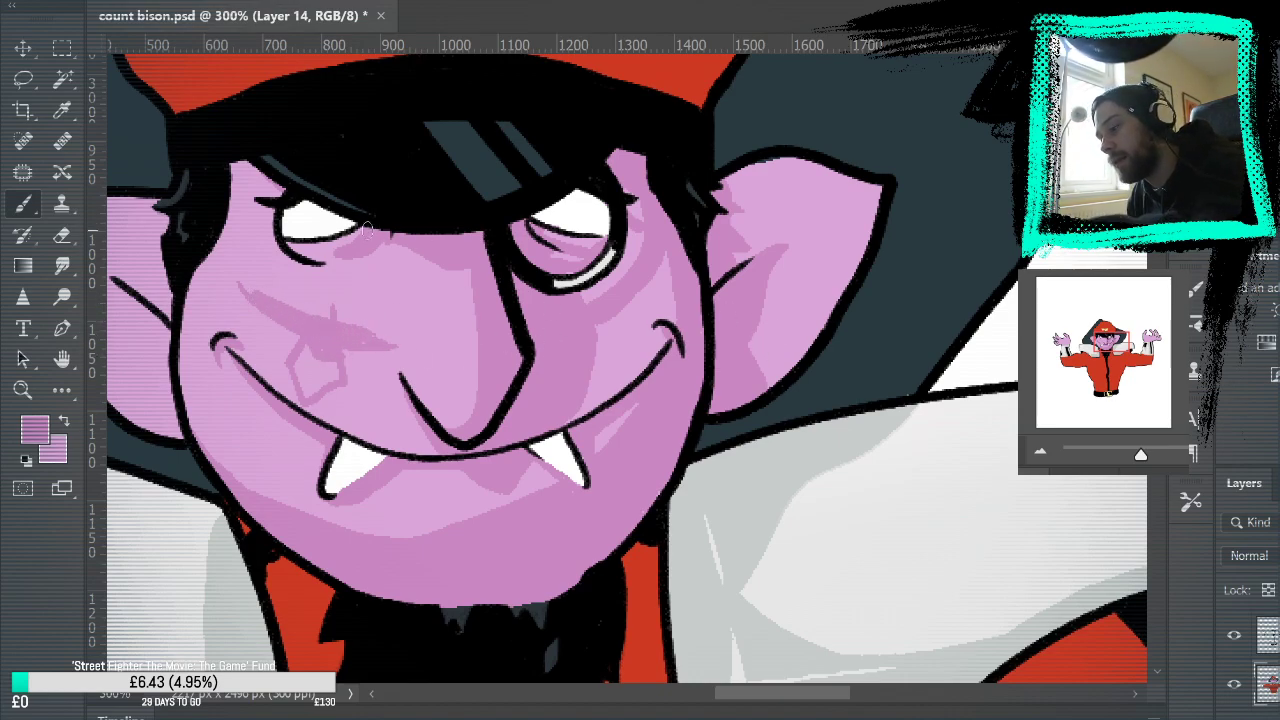
key("ctrl+z")
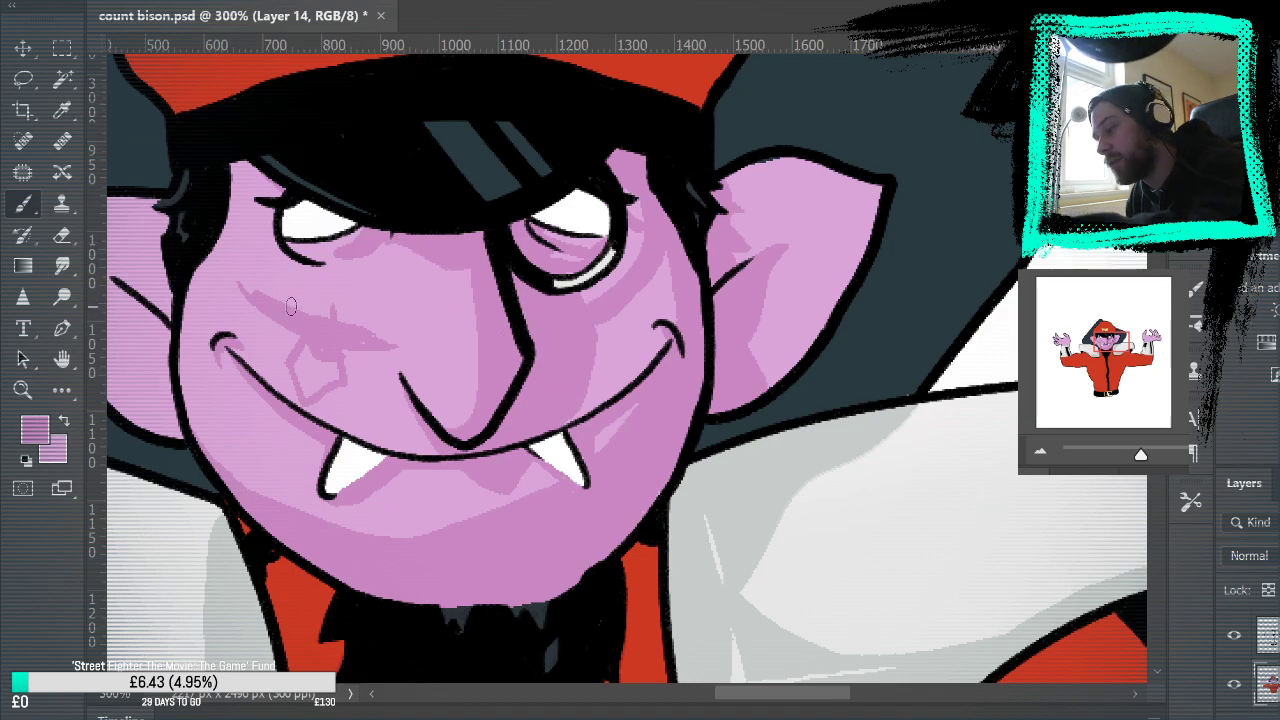
left_click_drag(286, 283, 380, 308)
key("ctrl+z")
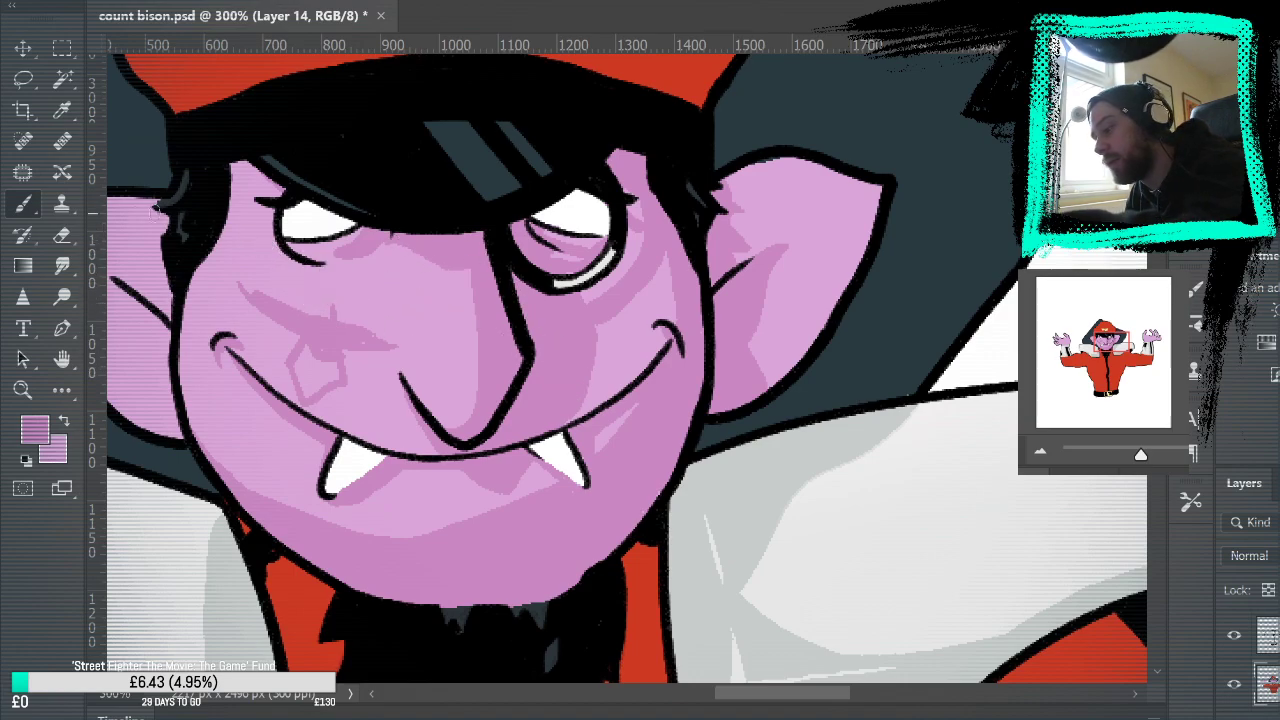
left_click(441, 311, "alt")
mouse_move(271, 286)
left_mouse_down()
mouse_move(403, 342)
mouse_move(336, 337)
mouse_move(334, 349)
mouse_move(381, 362)
mouse_move(343, 374)
mouse_move(271, 330)
mouse_move(278, 360)
mouse_move(326, 404)
mouse_move(298, 387)
left_mouse_up()
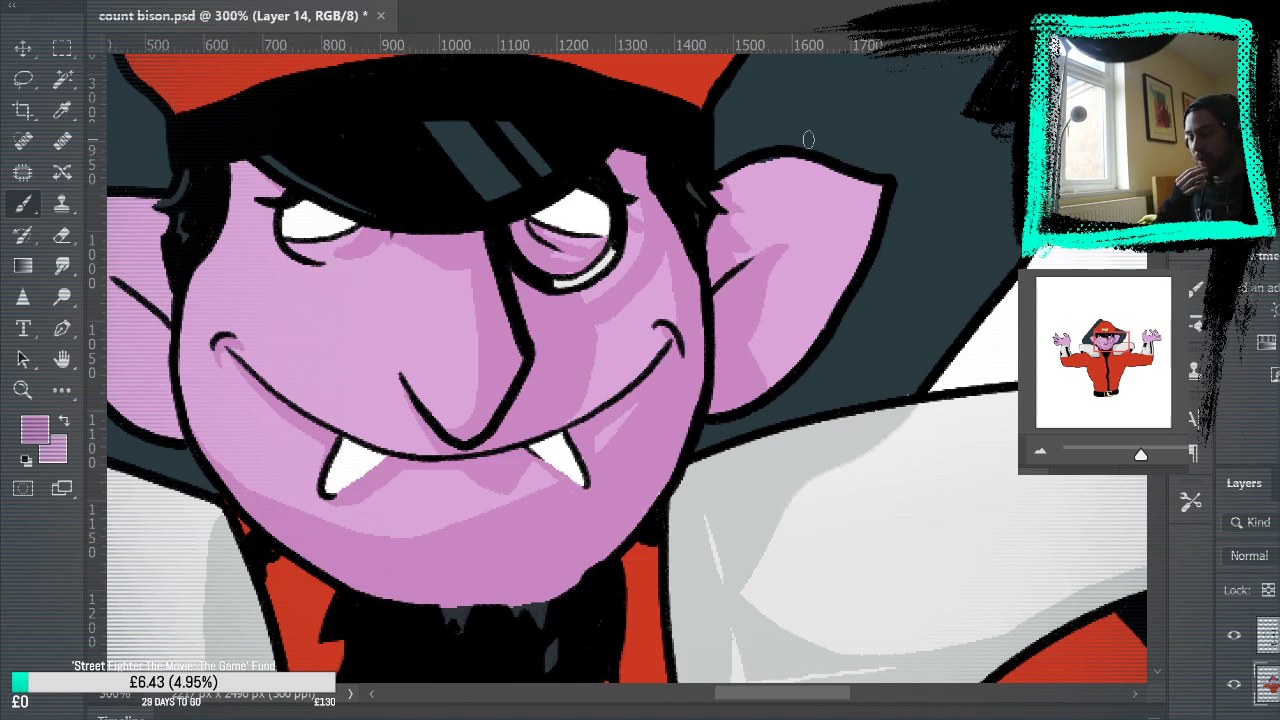
Step: Rework the edge of the shadow along the side of the nose and sample the light skin purple
left_click_drag(480, 422, 469, 241)
left_click_drag(482, 424, 472, 250)
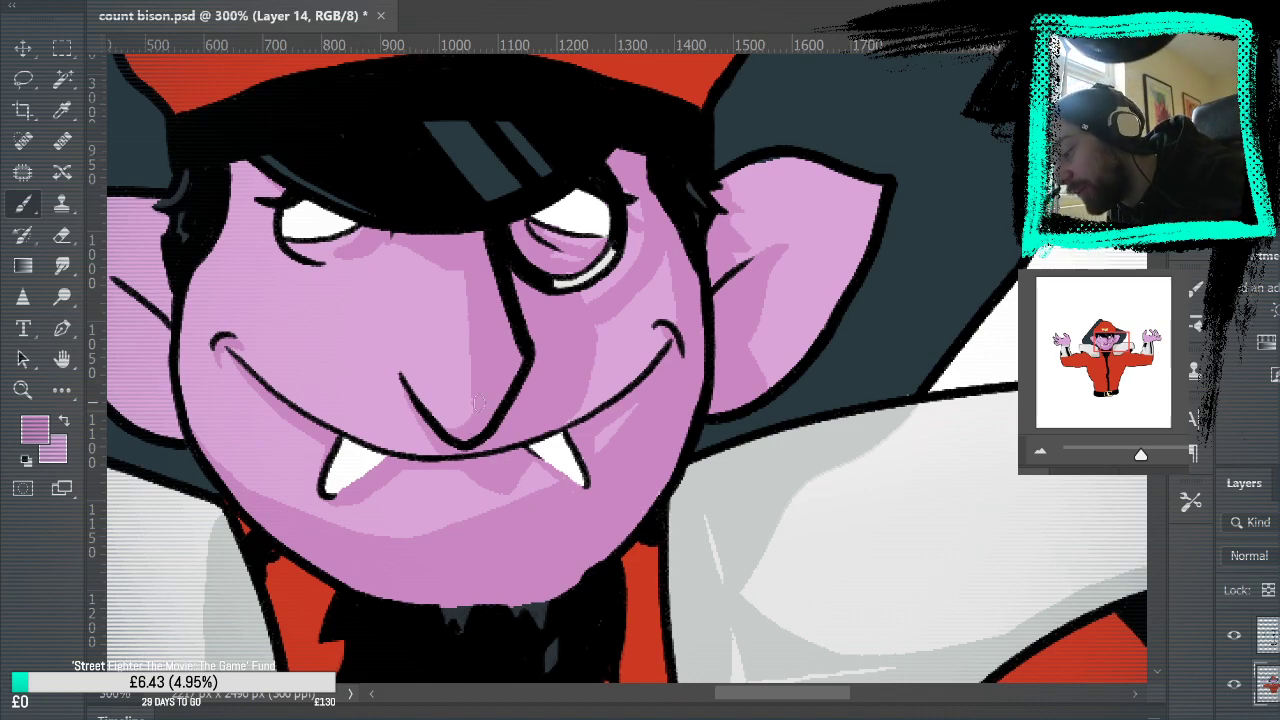
left_click(430, 345, "alt")
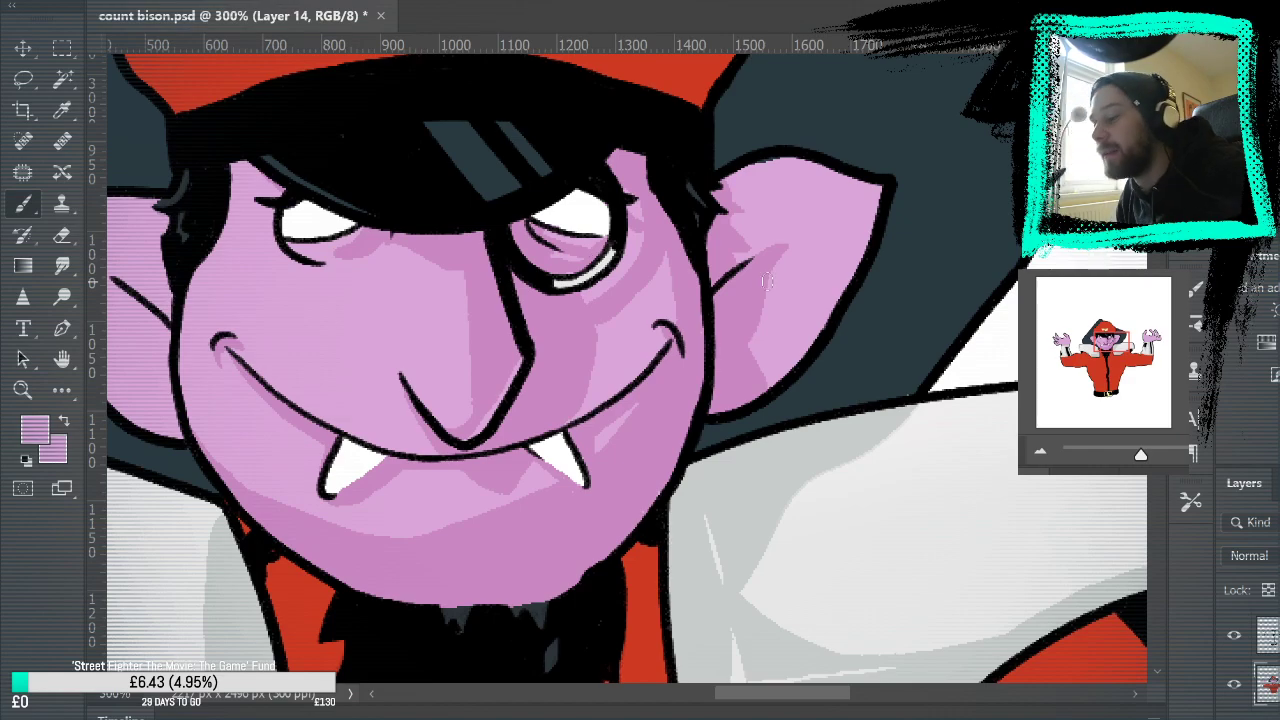
Step: Extend the monocle-side ear's shadow in darker purple as a curved band along the lower rim toward the ear tip
key("ctrl+0")
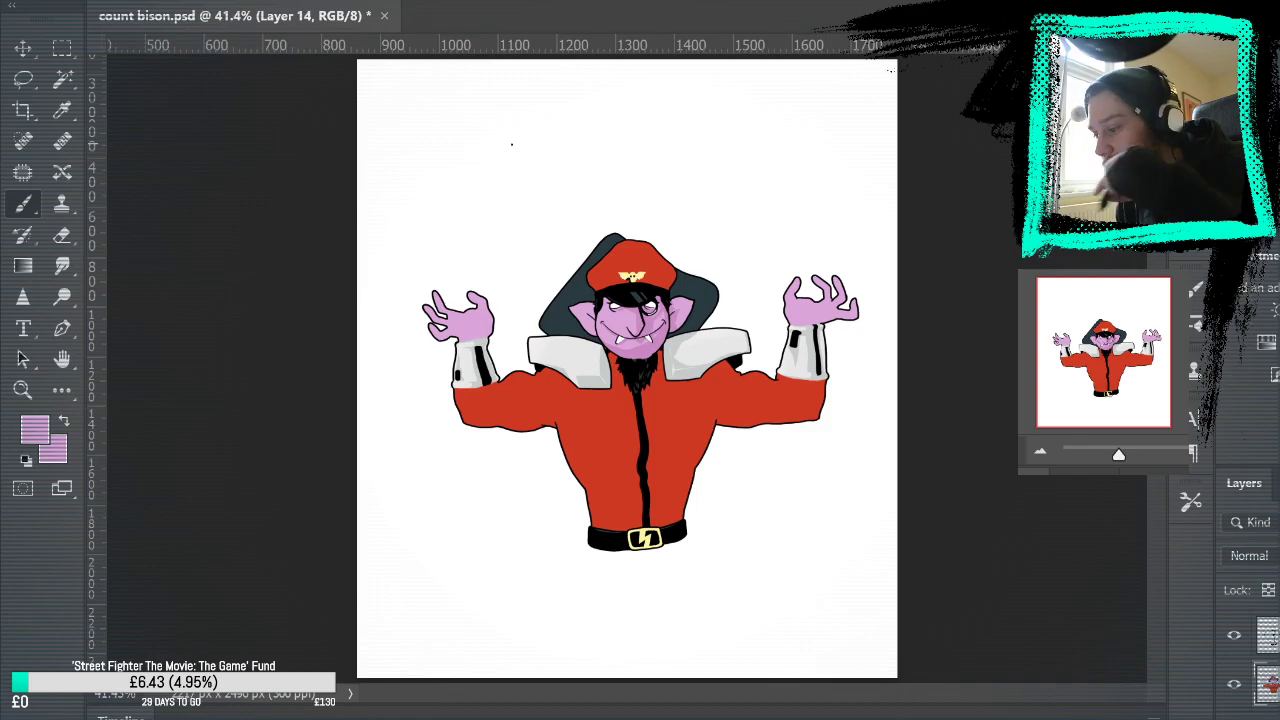
key("z")
left_click(694, 287)
left_click(694, 287)
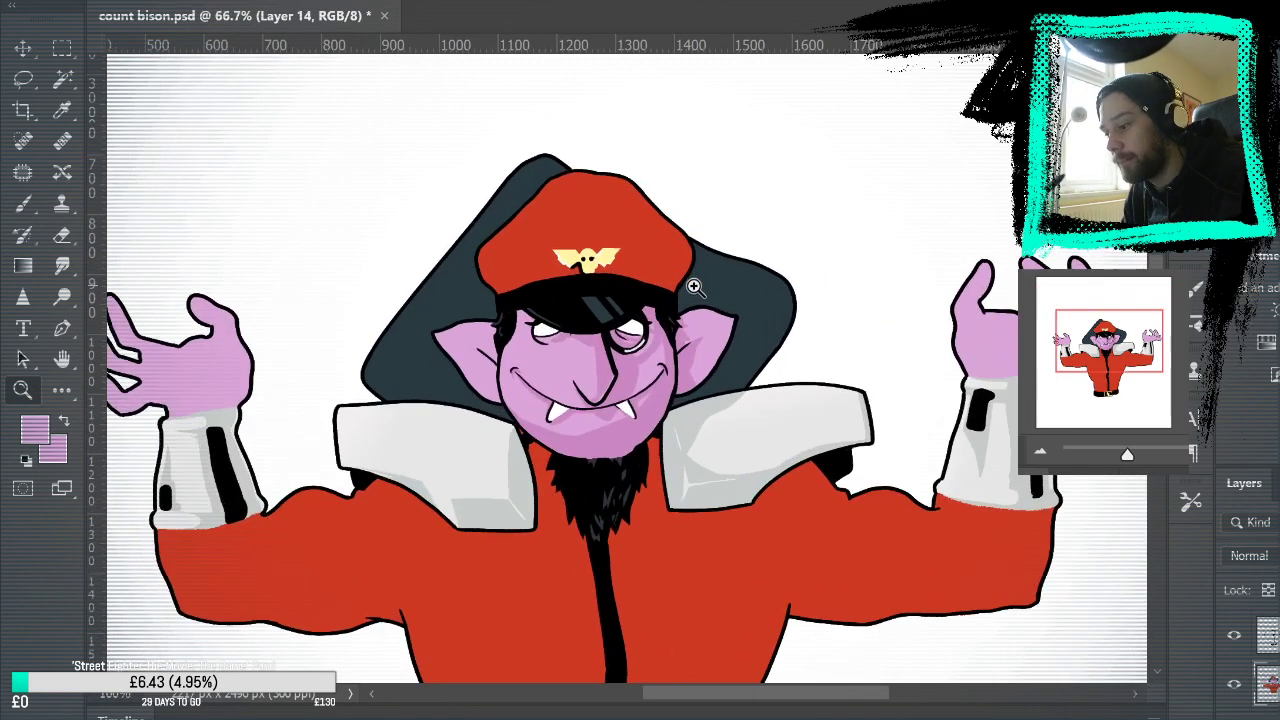
left_click(733, 320)
left_click_drag(722, 382, 968, 263)
left_click(922, 266)
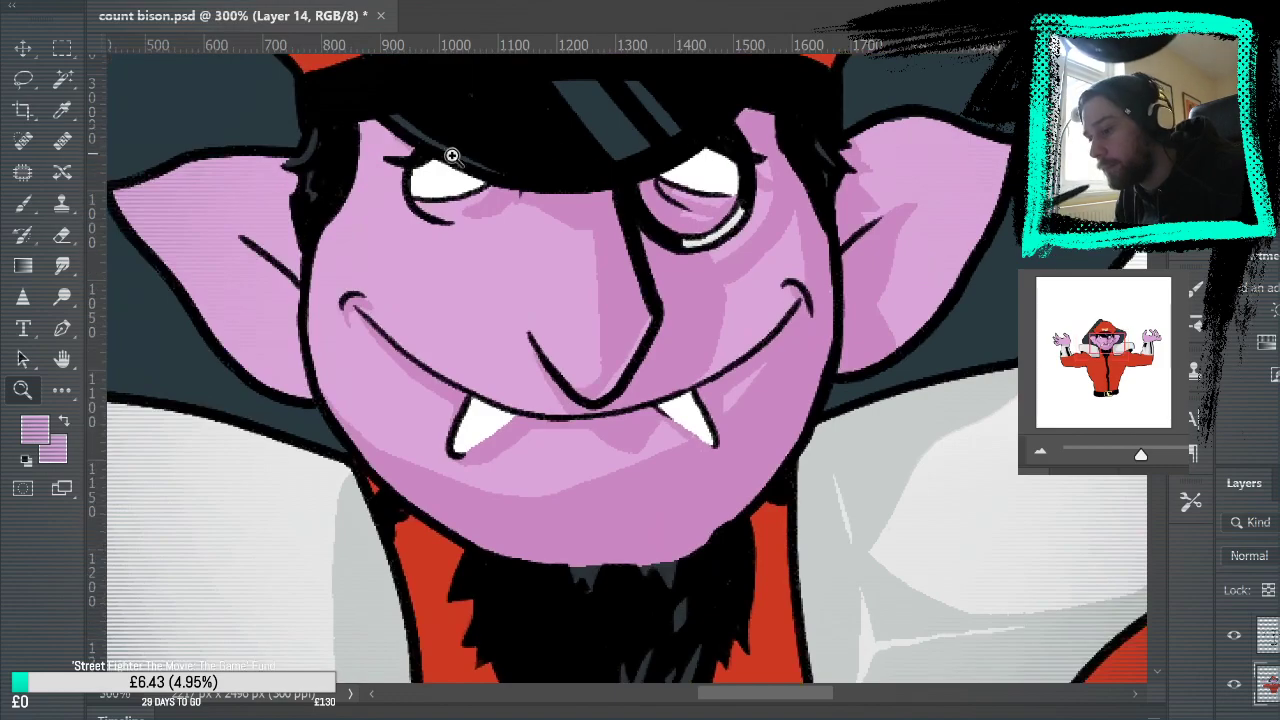
key("b")
left_click(879, 275, "alt")
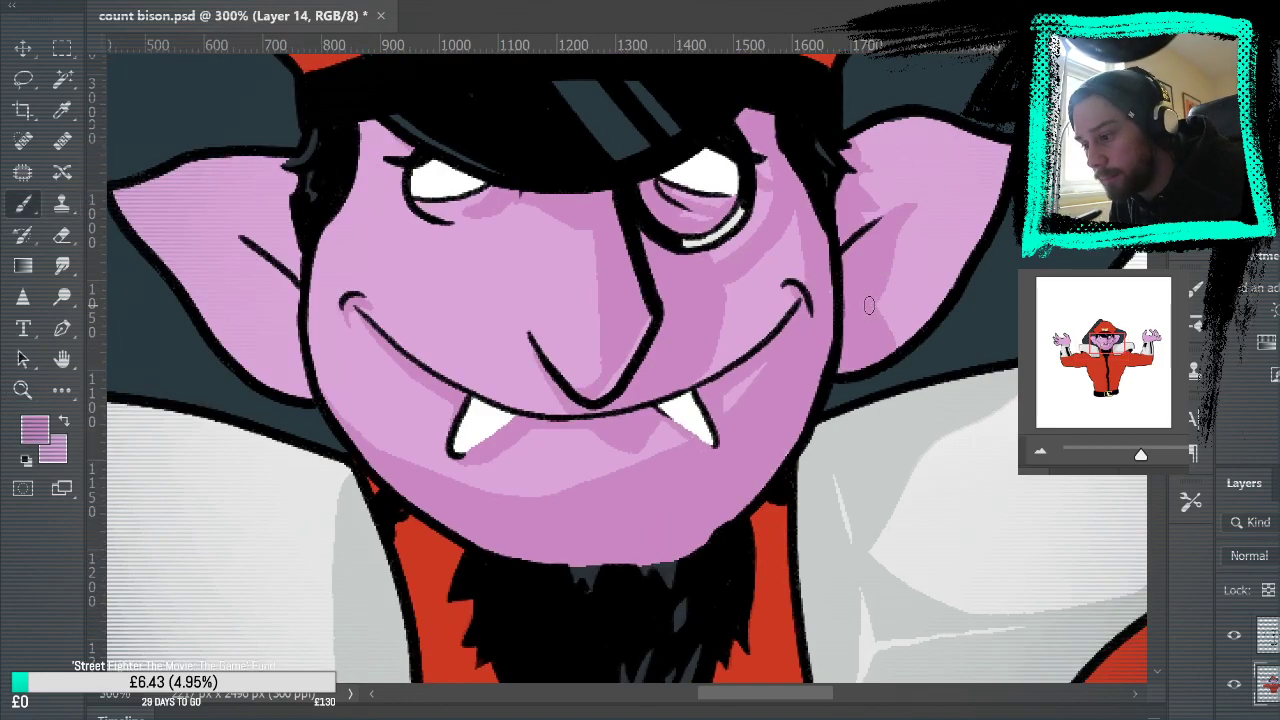
mouse_move(869, 305)
left_mouse_down()
mouse_move(942, 281)
mouse_move(995, 199)
left_mouse_up()
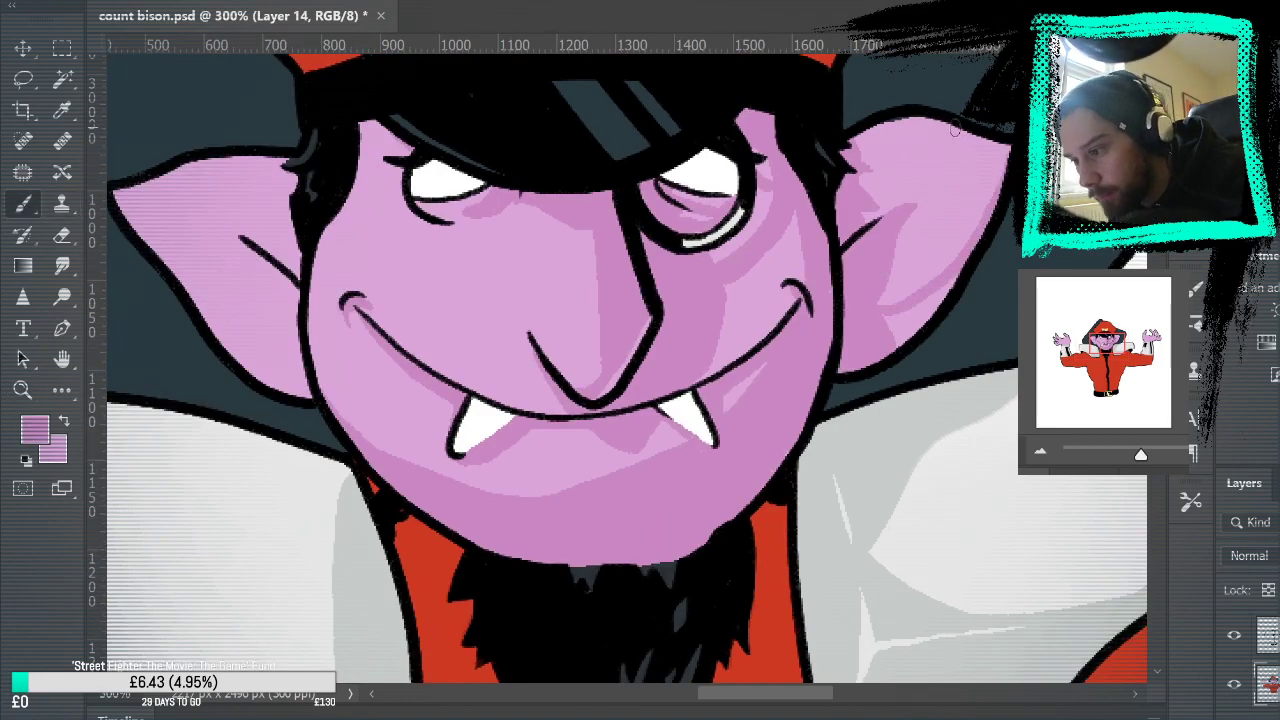
mouse_move(871, 309)
left_mouse_down()
mouse_move(922, 286)
mouse_move(977, 216)
left_mouse_up()
key("ctrl+z")
mouse_move(874, 301)
left_mouse_down()
mouse_move(942, 260)
mouse_move(990, 200)
left_mouse_up()
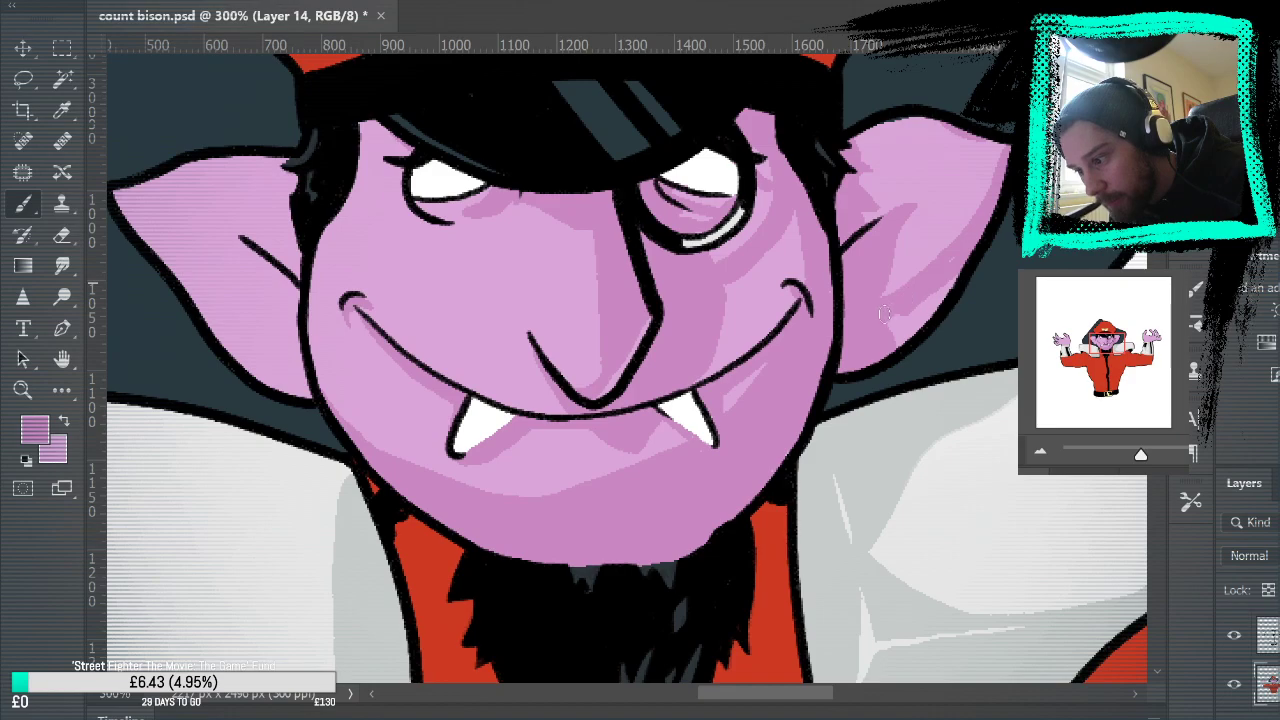
left_click_drag(898, 336, 943, 283)
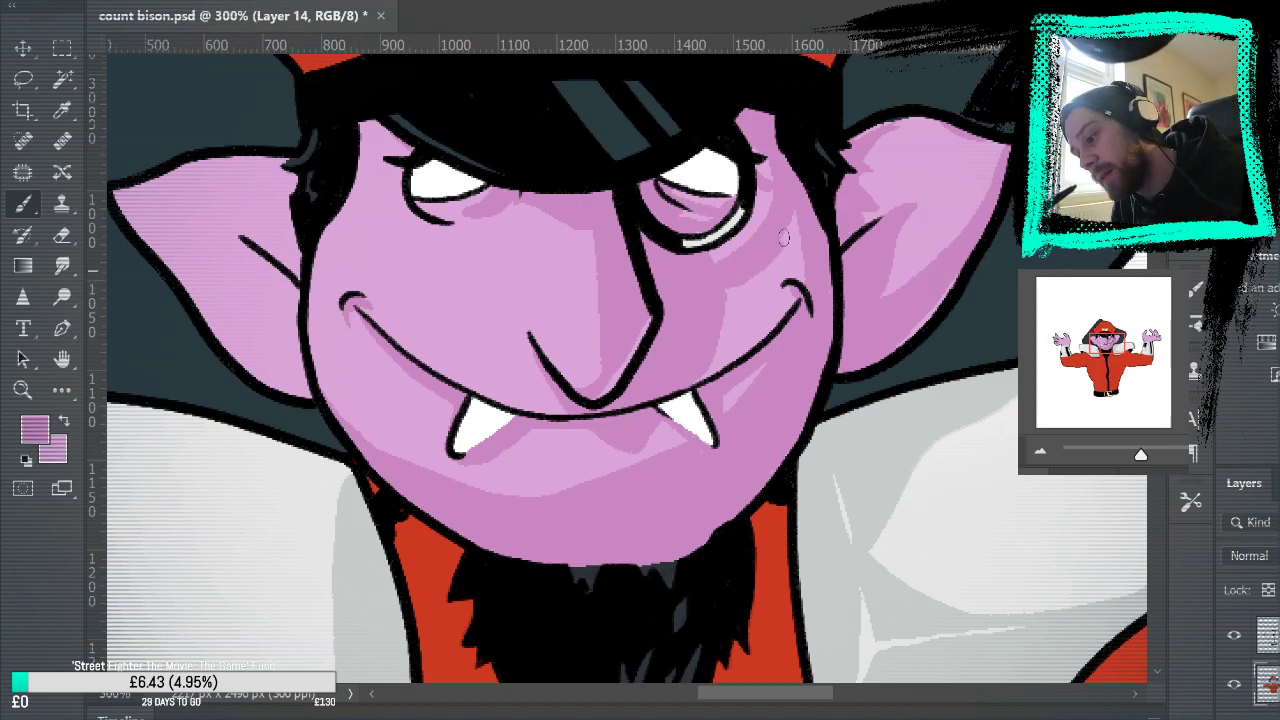
Step: Touch up the skin just below the monocle with sampled light purple, and shade the brow, temple and under-eye area on the opposite side
left_click(730, 249, "alt")
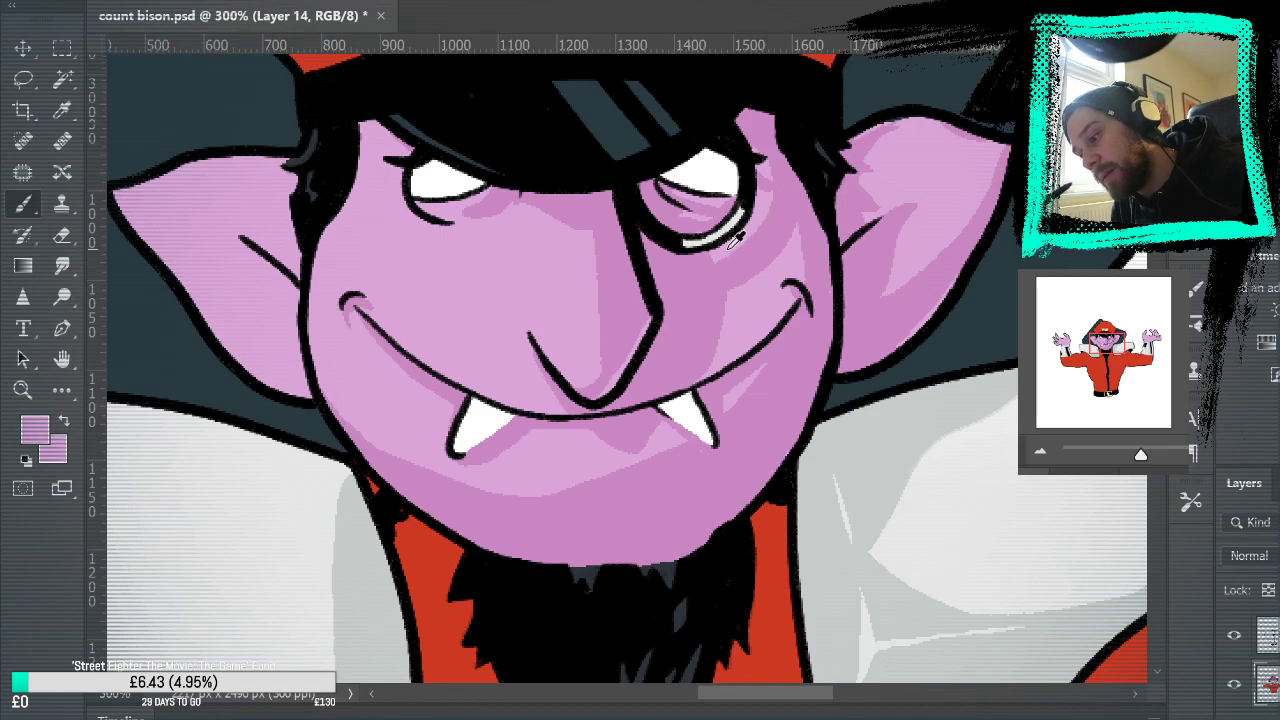
left_click_drag(717, 258, 767, 217)
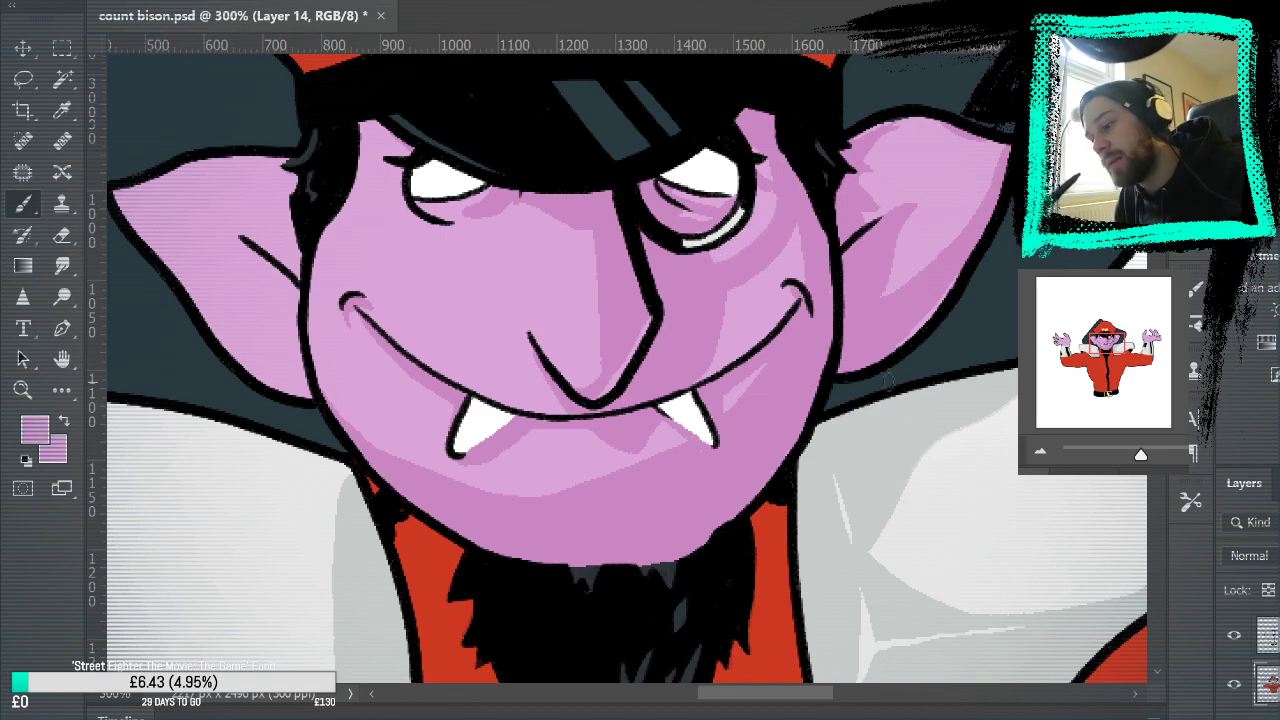
left_click_drag(1050, 455, 1131, 509)
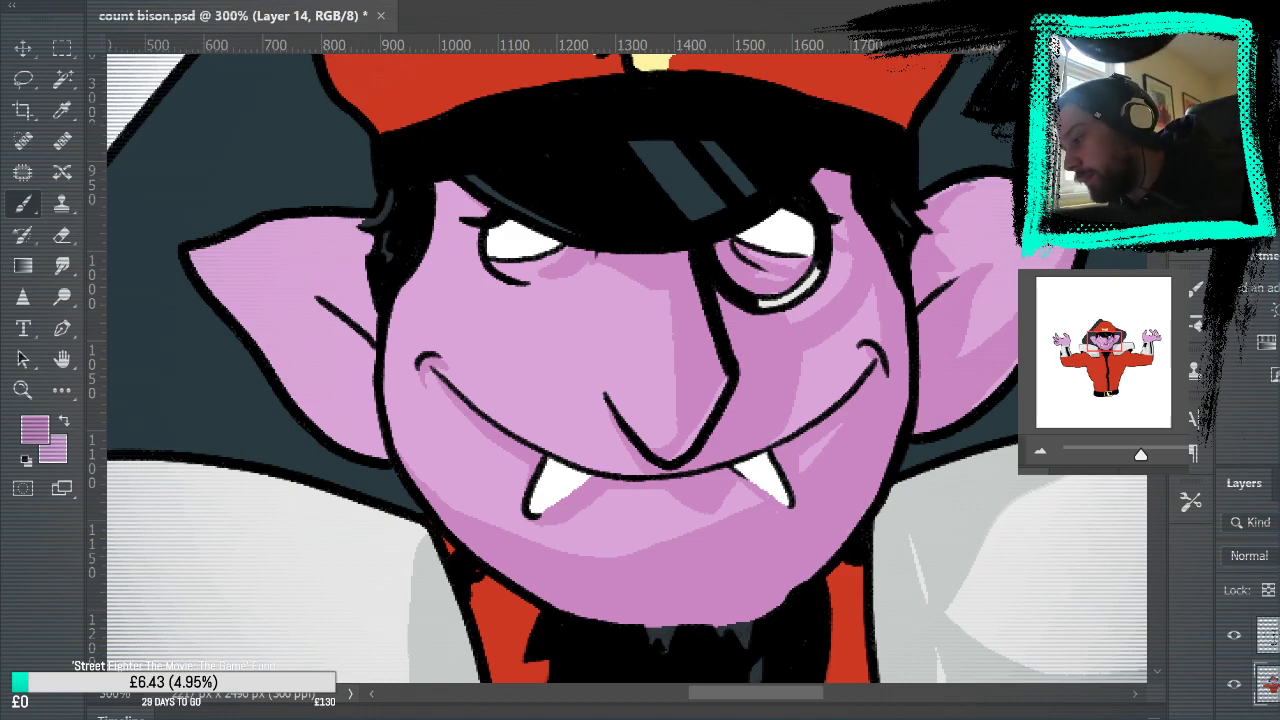
left_click_drag(462, 186, 492, 214)
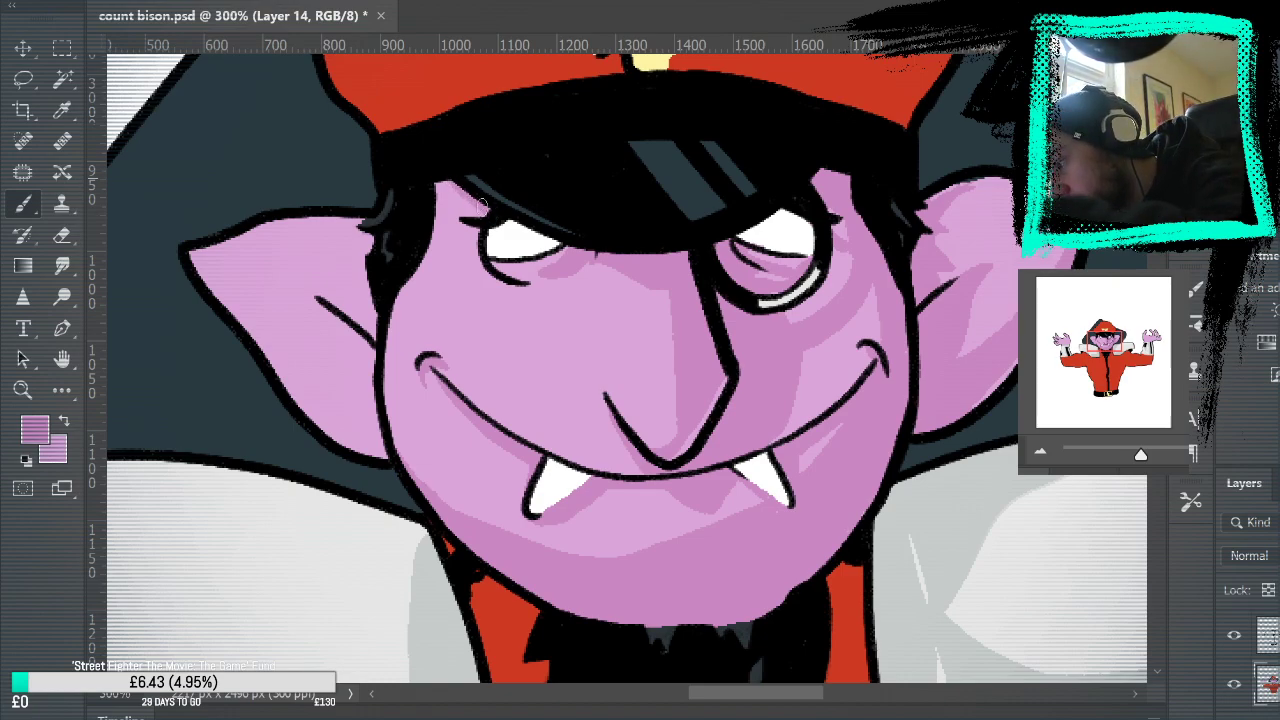
left_click_drag(403, 287, 440, 210)
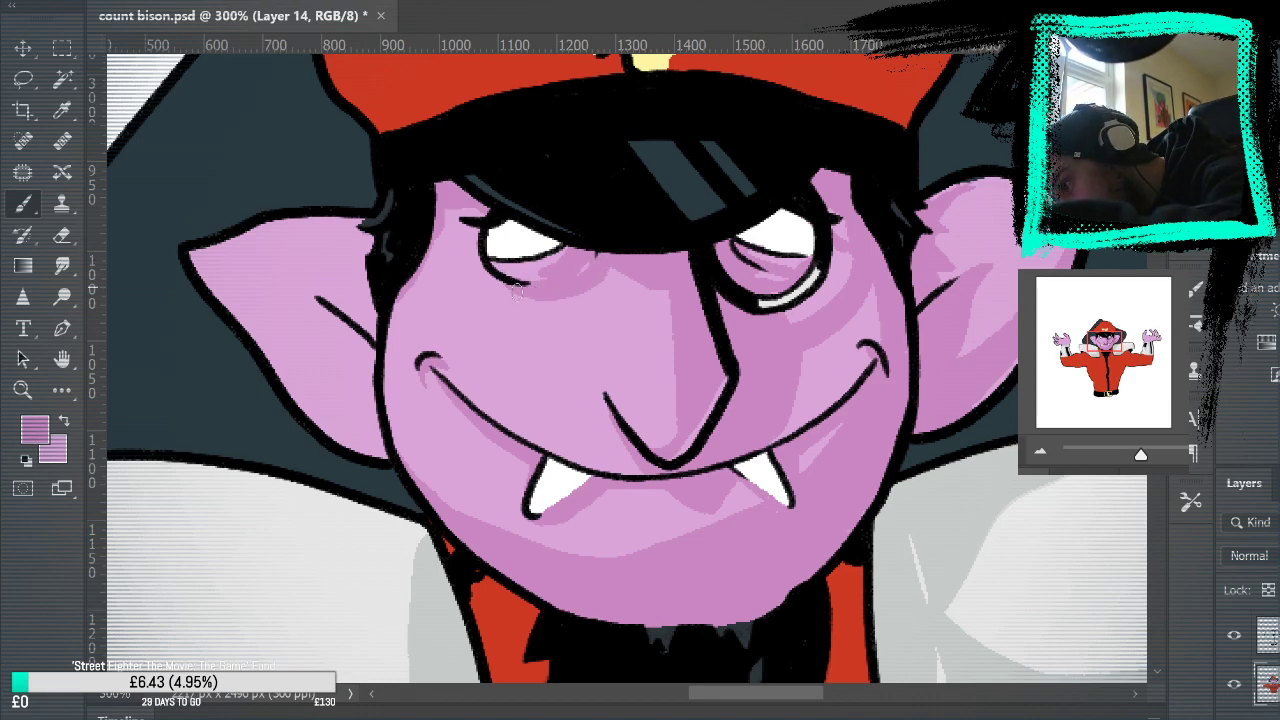
Step: Sample the darker purple and extend the shadow along the lower rim of the ear opposite the monocle
mouse_move(1046, 579)
left_mouse_down()
mouse_move(1080, 531)
mouse_move(1054, 564)
left_mouse_up()
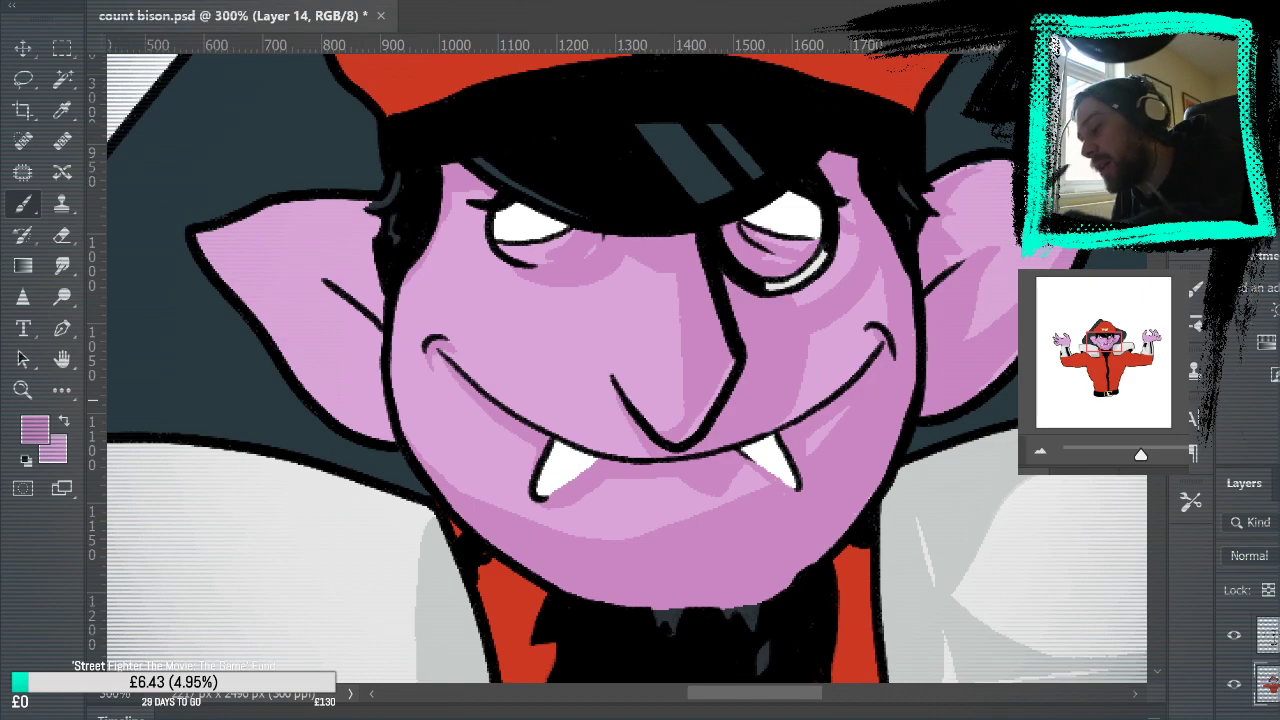
left_click_drag(361, 320, 384, 416)
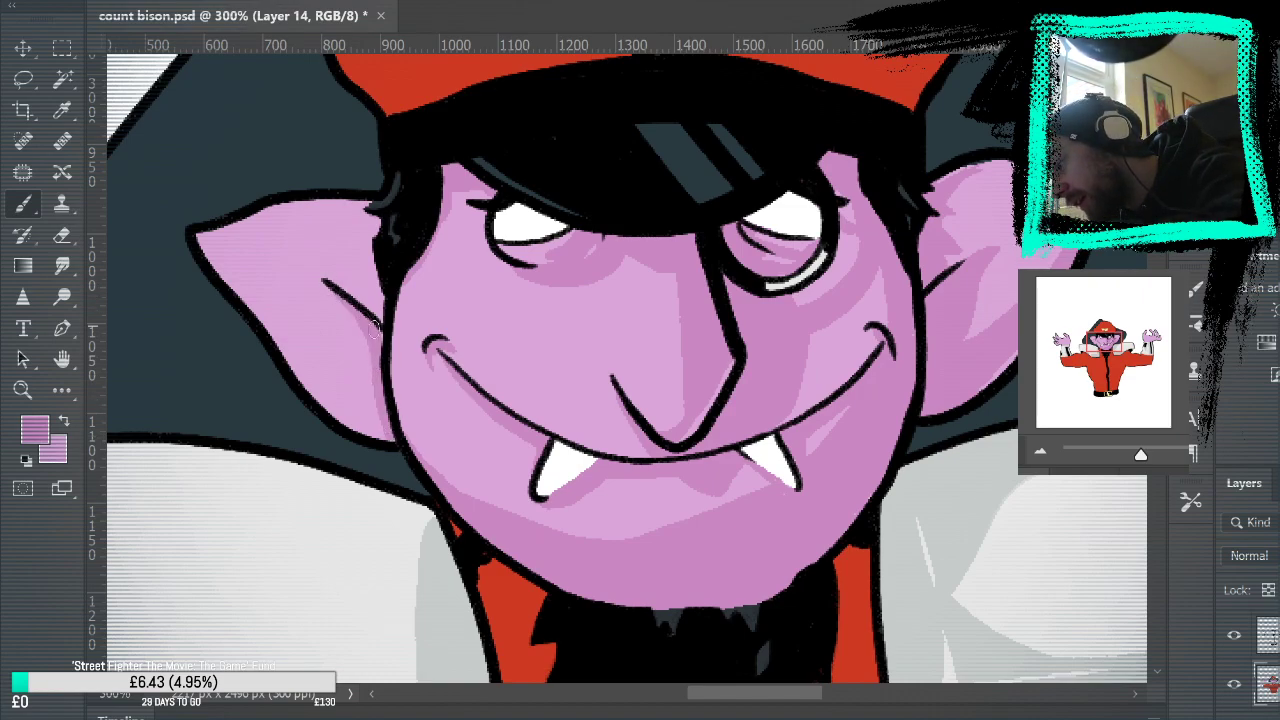
mouse_move(375, 408)
left_mouse_down()
mouse_move(325, 409)
mouse_move(382, 414)
mouse_move(379, 426)
left_mouse_up()
left_click(283, 387, "alt")
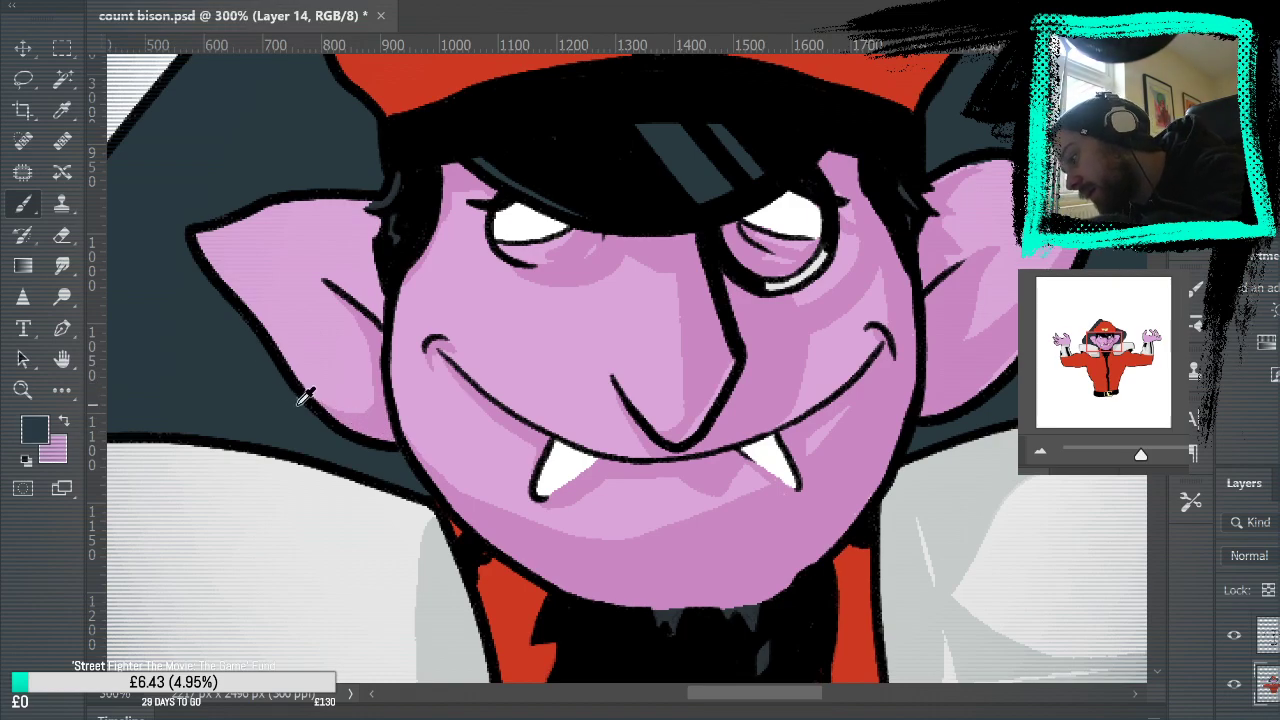
left_click(374, 426, "alt")
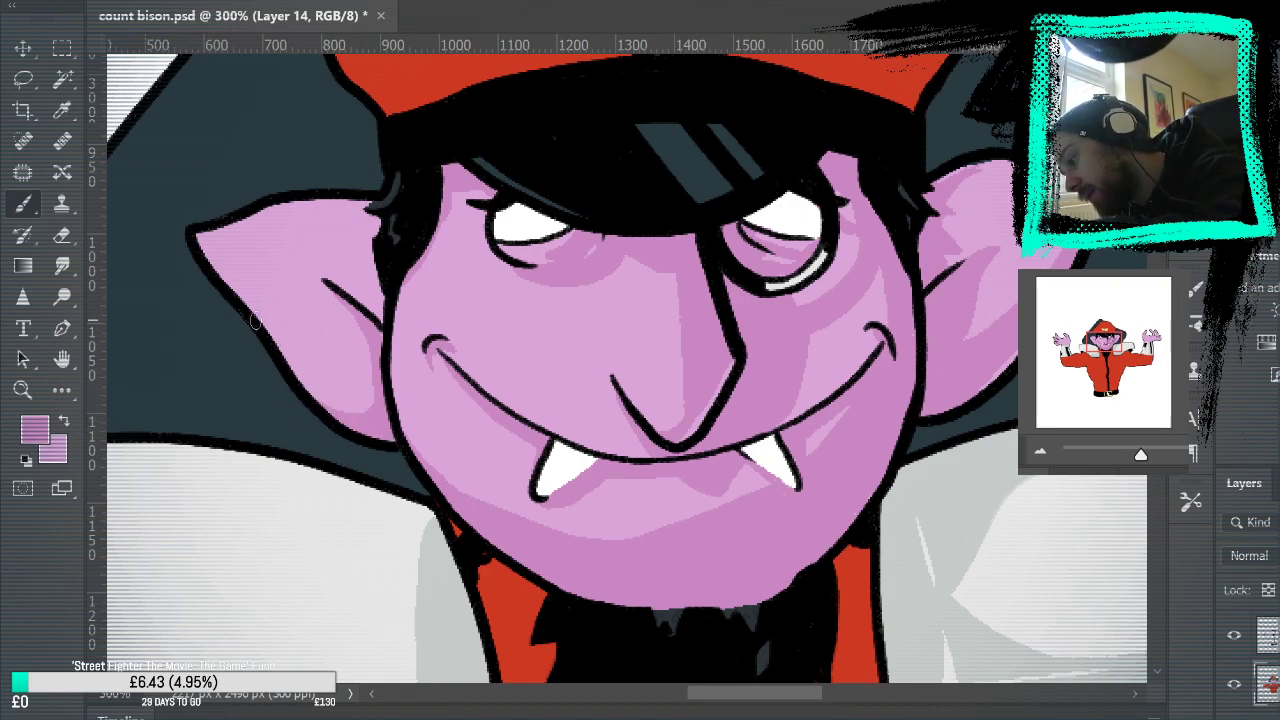
mouse_move(263, 330)
left_mouse_down()
mouse_move(308, 374)
mouse_move(395, 392)
left_mouse_up()
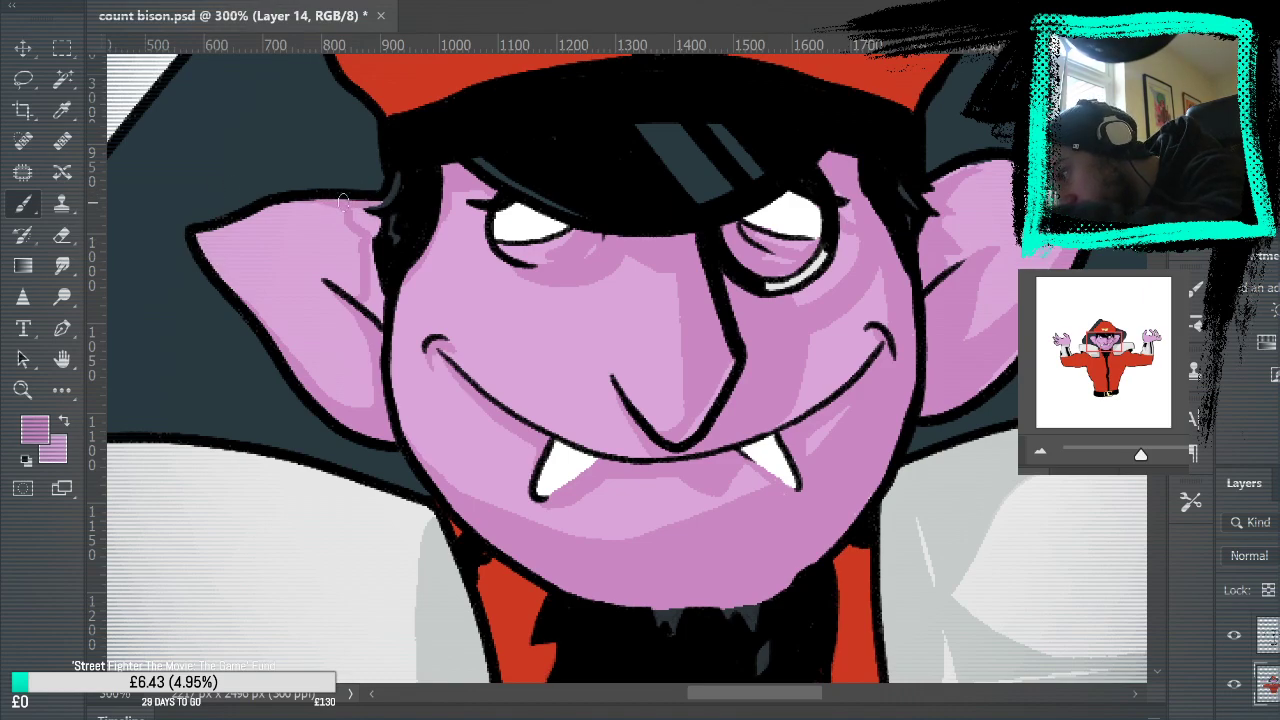
Step: Shade the inner part of that ear beside the hair in darker purple and clean up the shadow's edge
left_click_drag(355, 219, 377, 288)
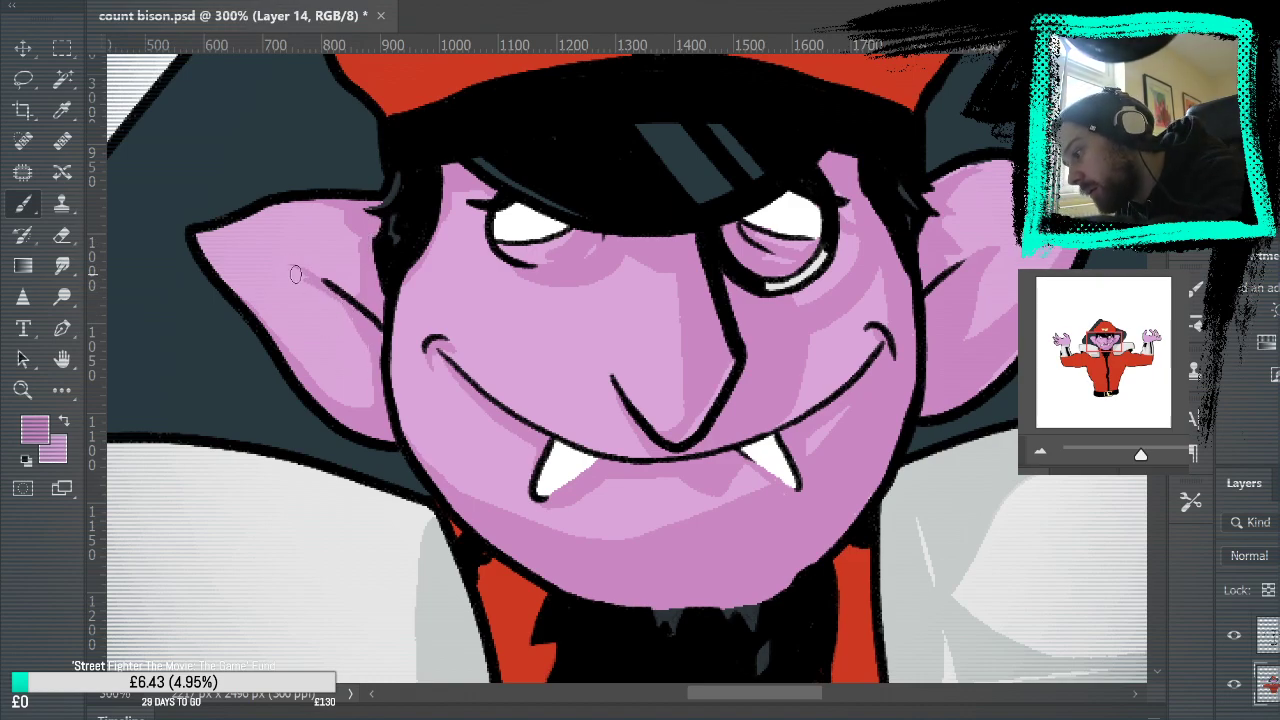
mouse_move(330, 298)
left_mouse_down()
mouse_move(386, 375)
mouse_move(357, 351)
mouse_move(339, 306)
mouse_move(373, 395)
left_mouse_up()
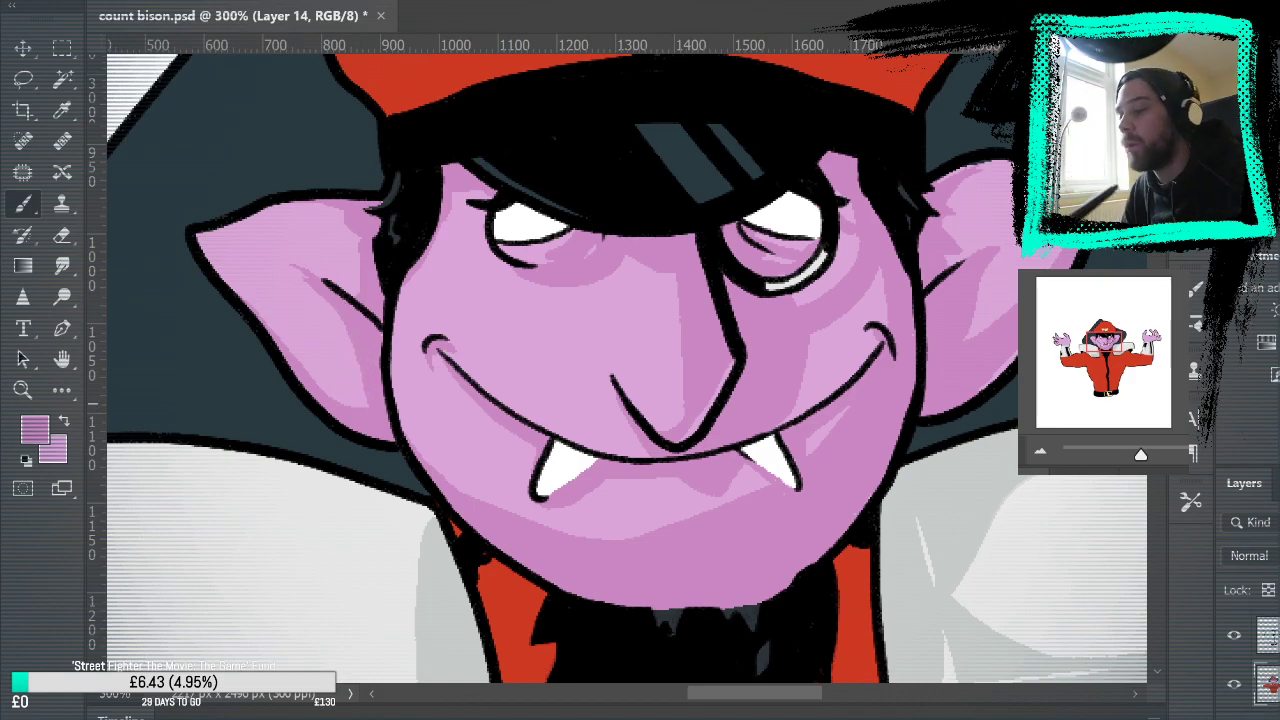
left_click_drag(1090, 478, 1094, 528)
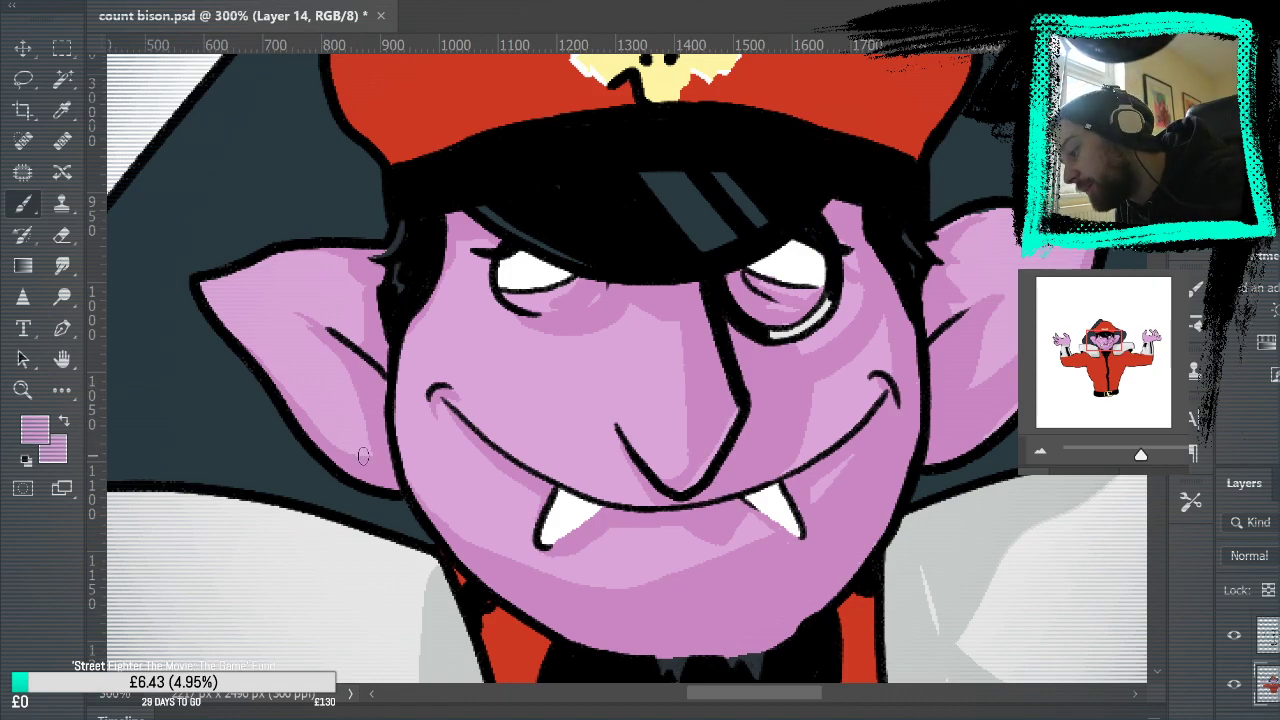
mouse_move(378, 429)
left_mouse_down()
mouse_move(361, 379)
mouse_move(301, 331)
mouse_move(371, 438)
left_mouse_up()
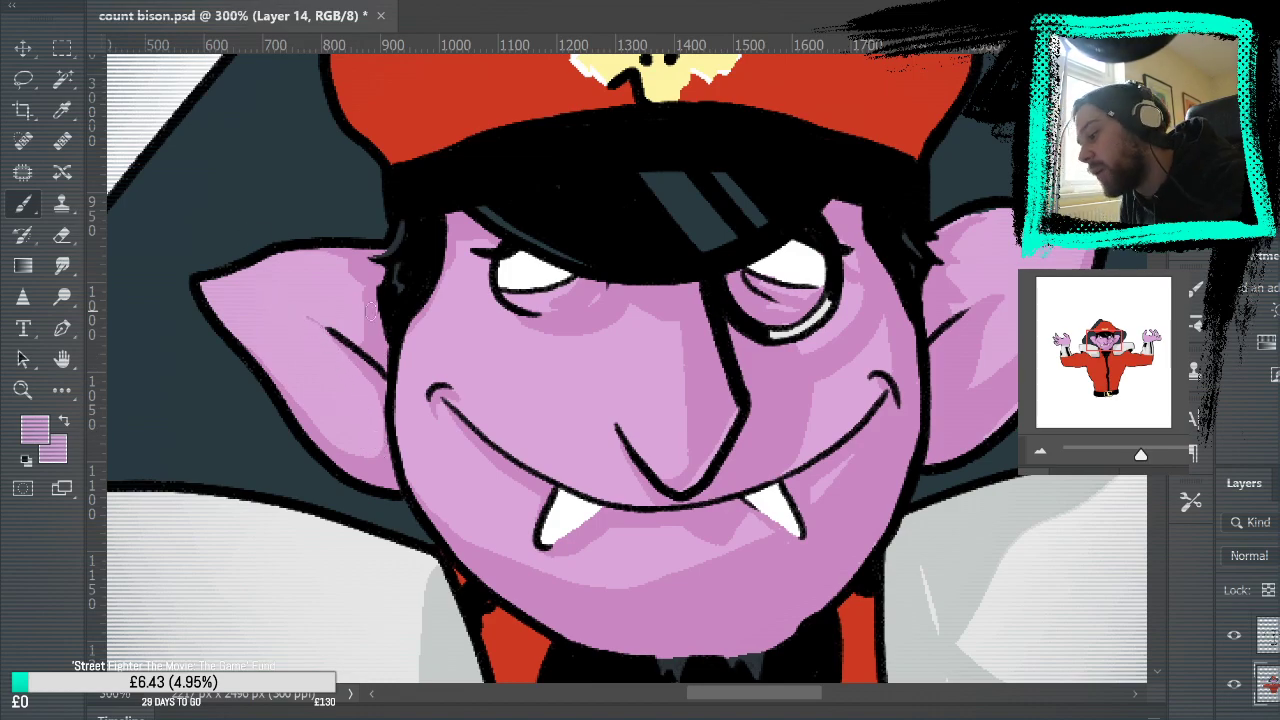
left_click_drag(371, 347, 365, 304)
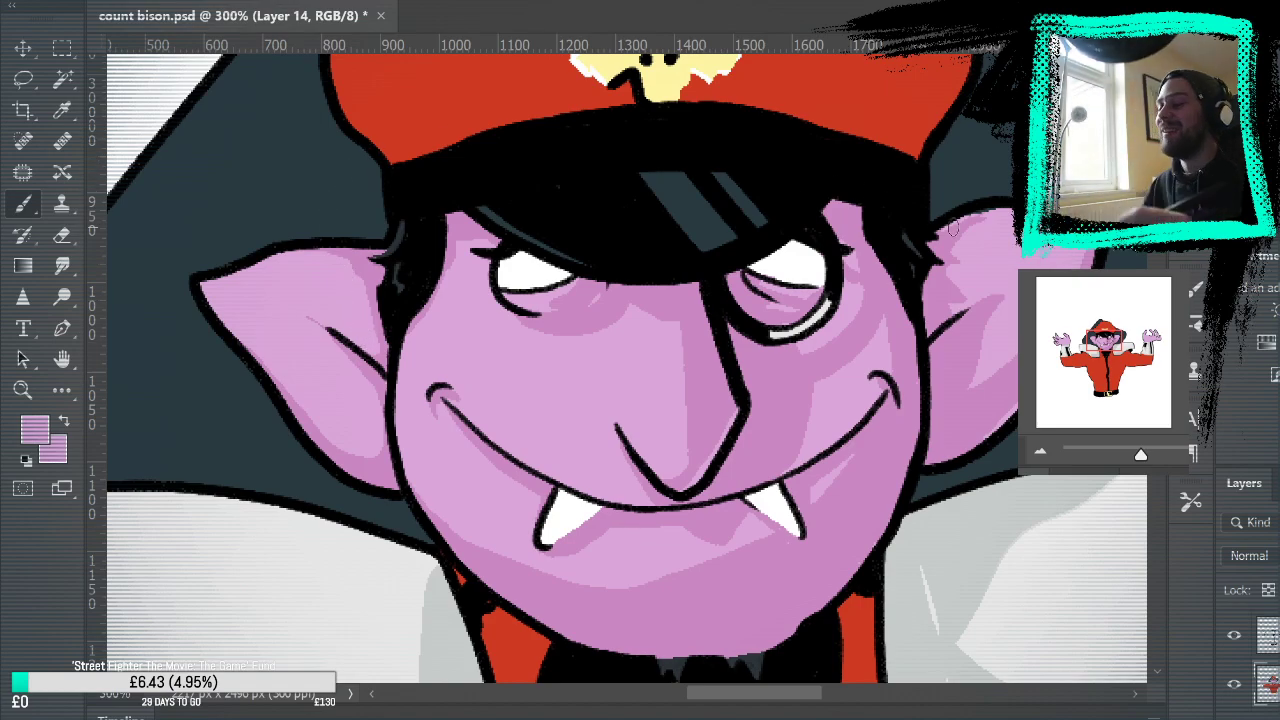
Step: Sample the darker purple from the face and shade the area below the same ear's inner crease line
left_click(715, 377, "alt")
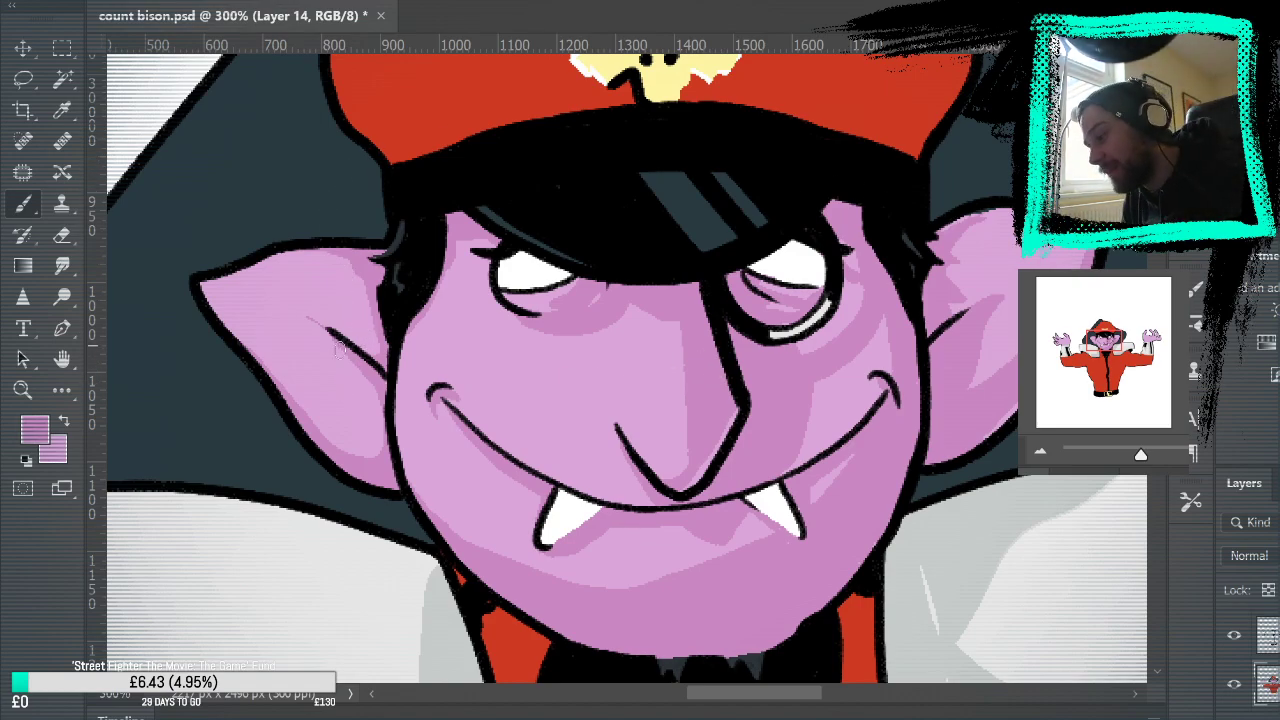
mouse_move(342, 347)
left_mouse_down()
mouse_move(384, 465)
mouse_move(344, 353)
mouse_move(387, 425)
left_mouse_up()
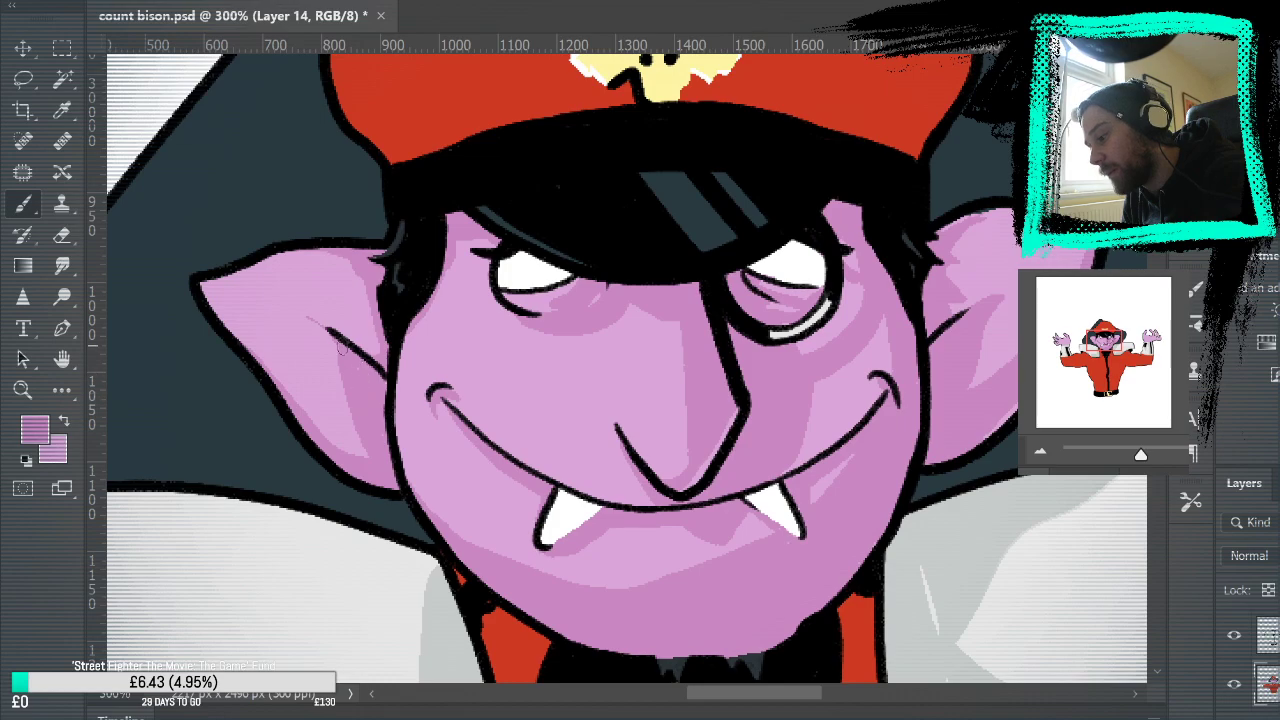
left_click_drag(319, 330, 344, 394)
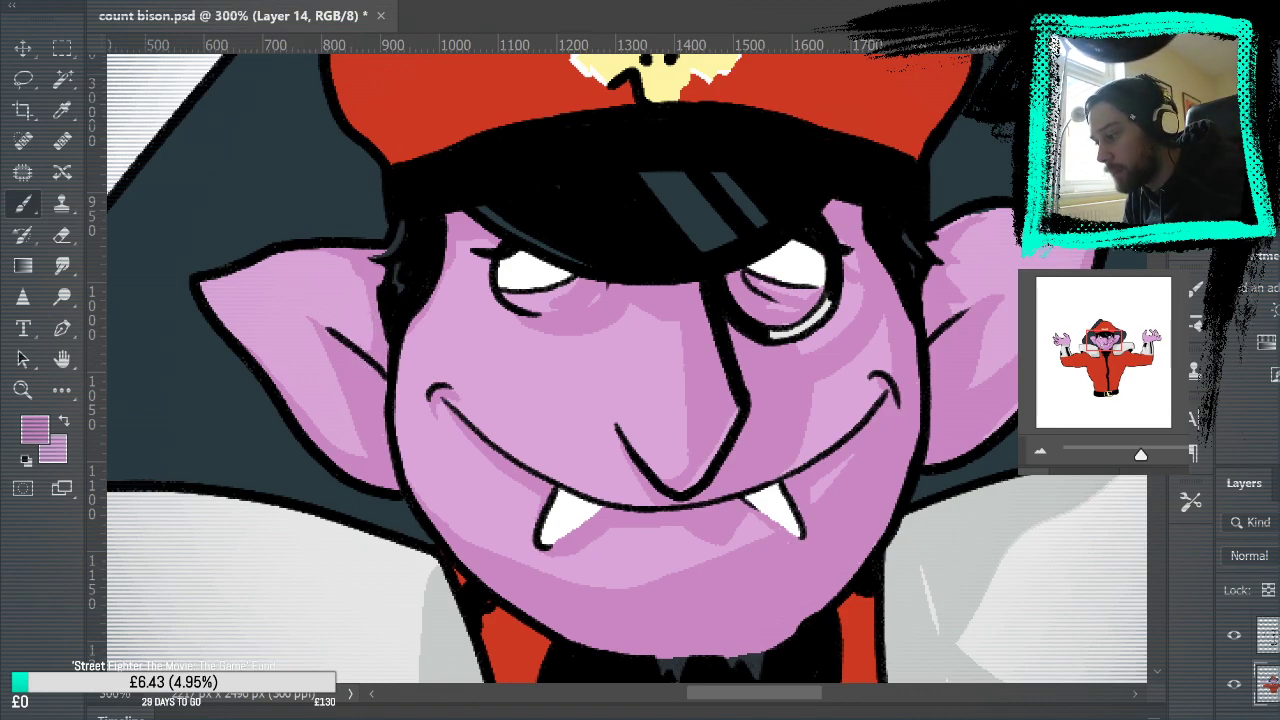
Step: Review the face and ear shading on the whole figure and at 100% and 200% zoom
key("ctrl+0")
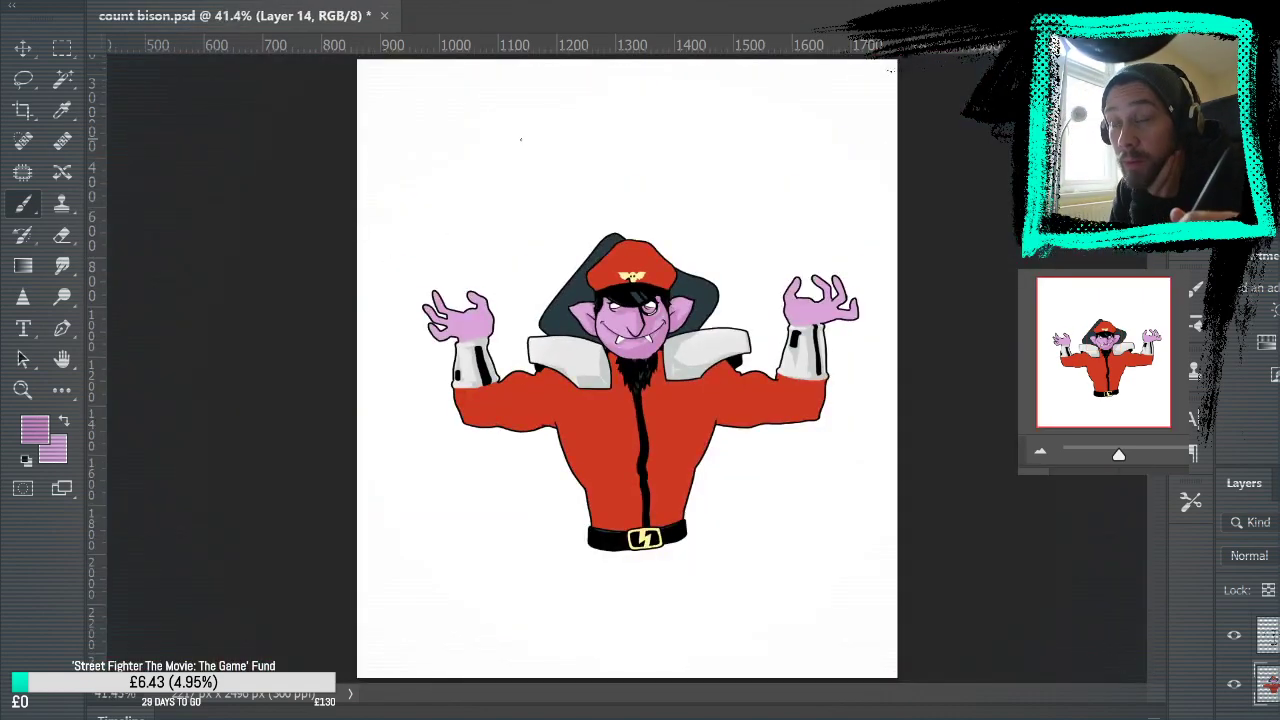
key("z")
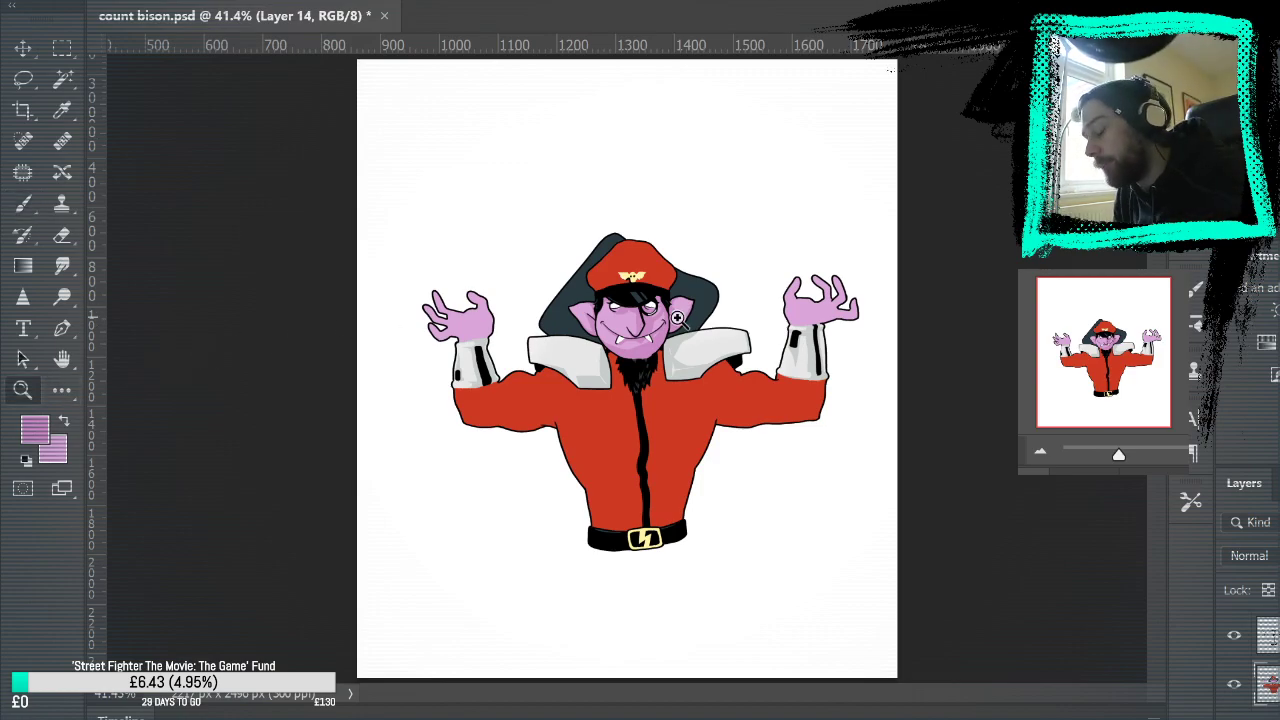
left_click(677, 318)
left_click(675, 318)
left_click(646, 334)
left_click_drag(604, 417, 816, 433)
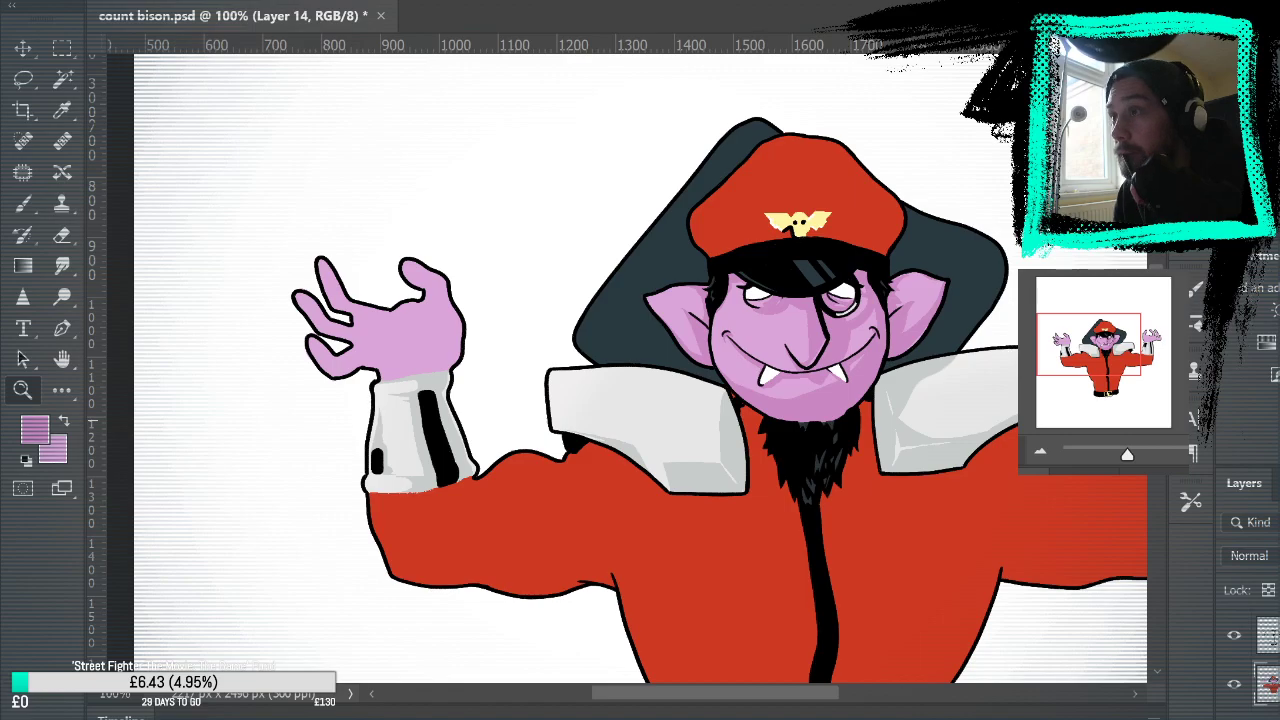
left_click(892, 378)
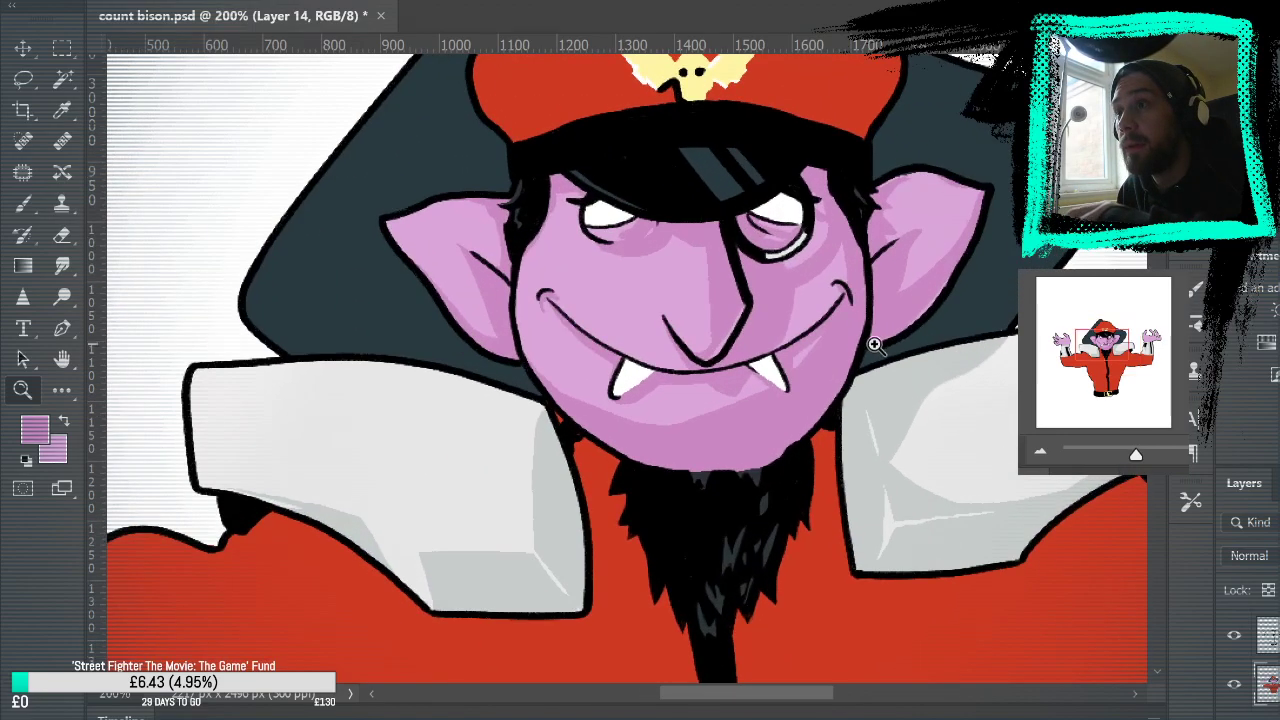
left_click_drag(997, 426, 1068, 447)
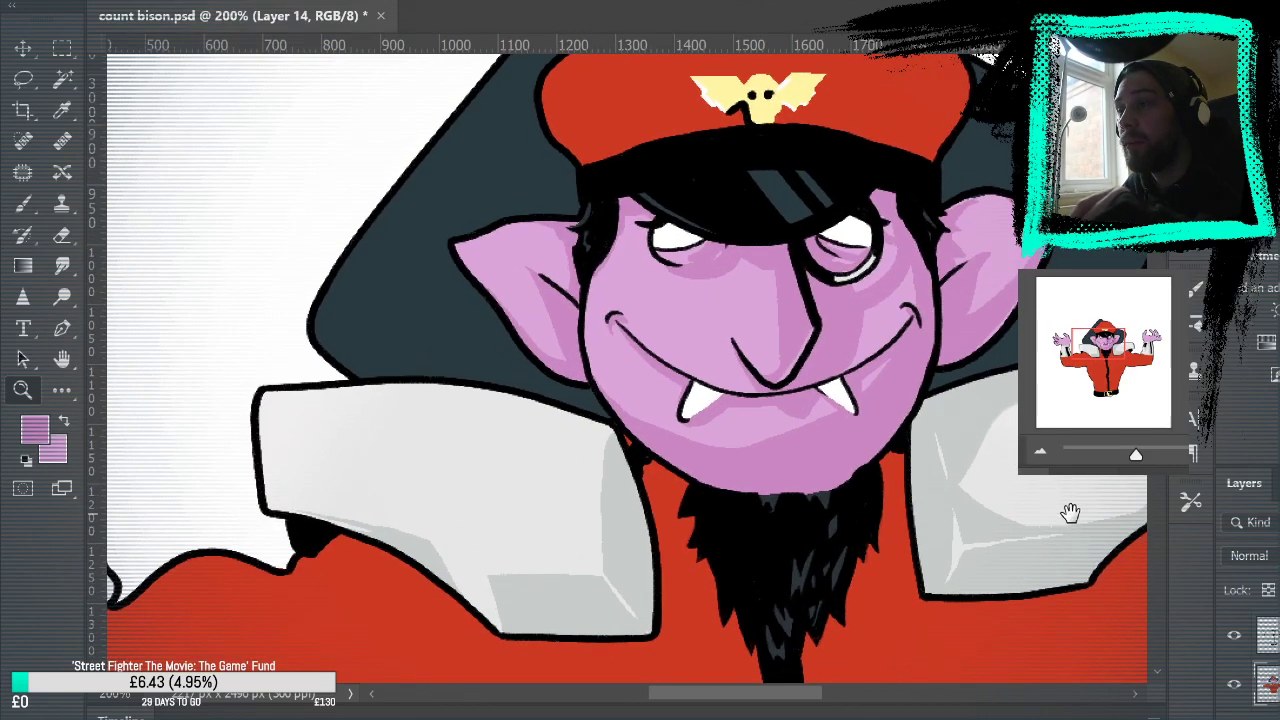
left_click_drag(1086, 573, 1030, 576)
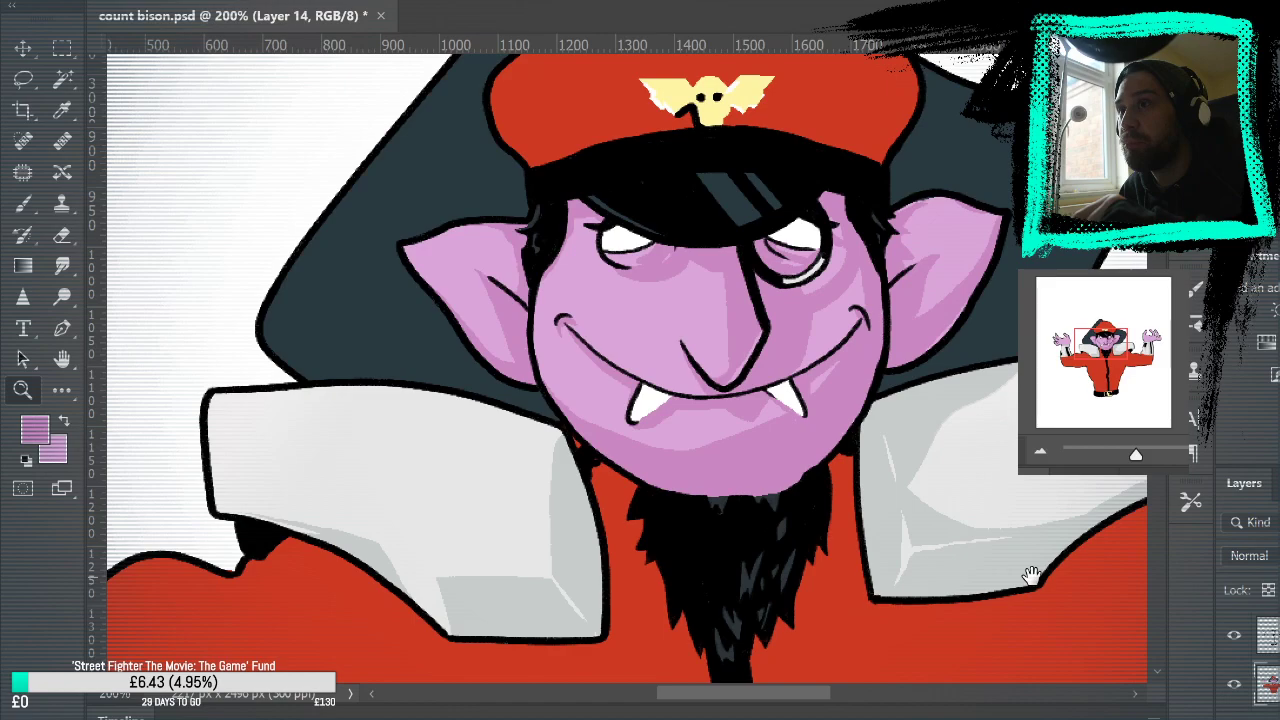
left_click_drag(1031, 577, 1029, 471)
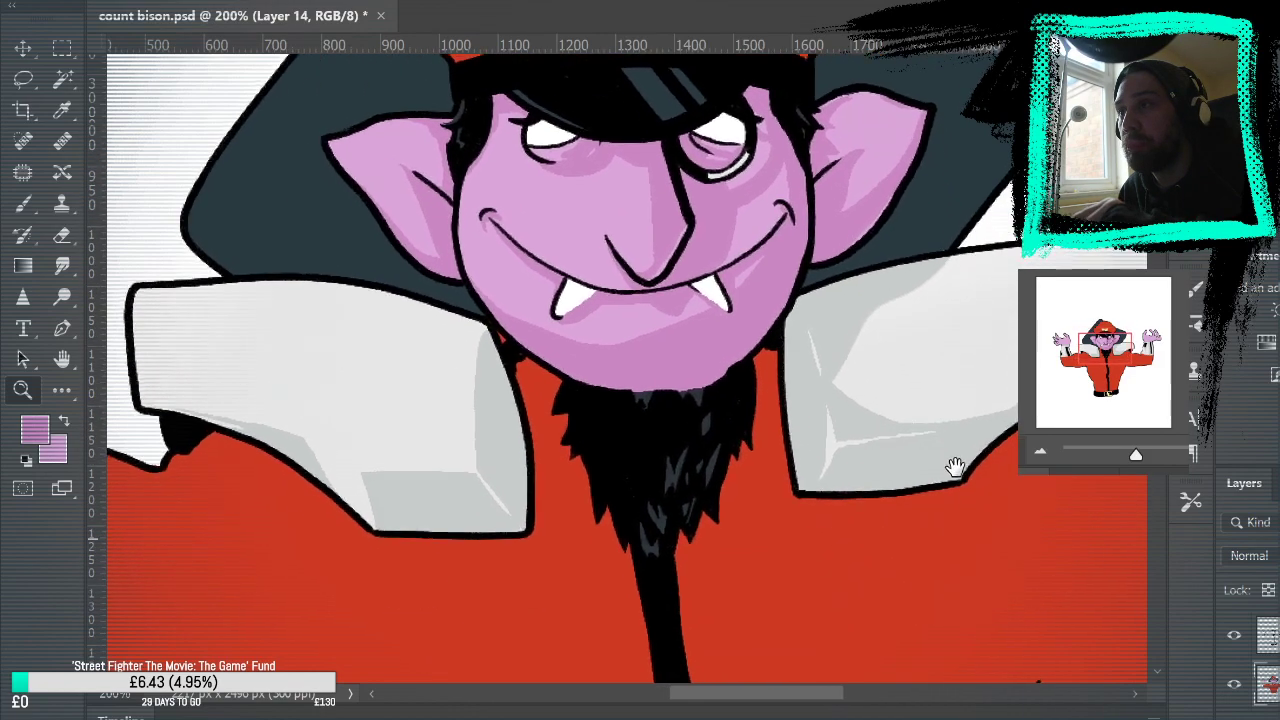
left_click_drag(1058, 566, 1066, 719)
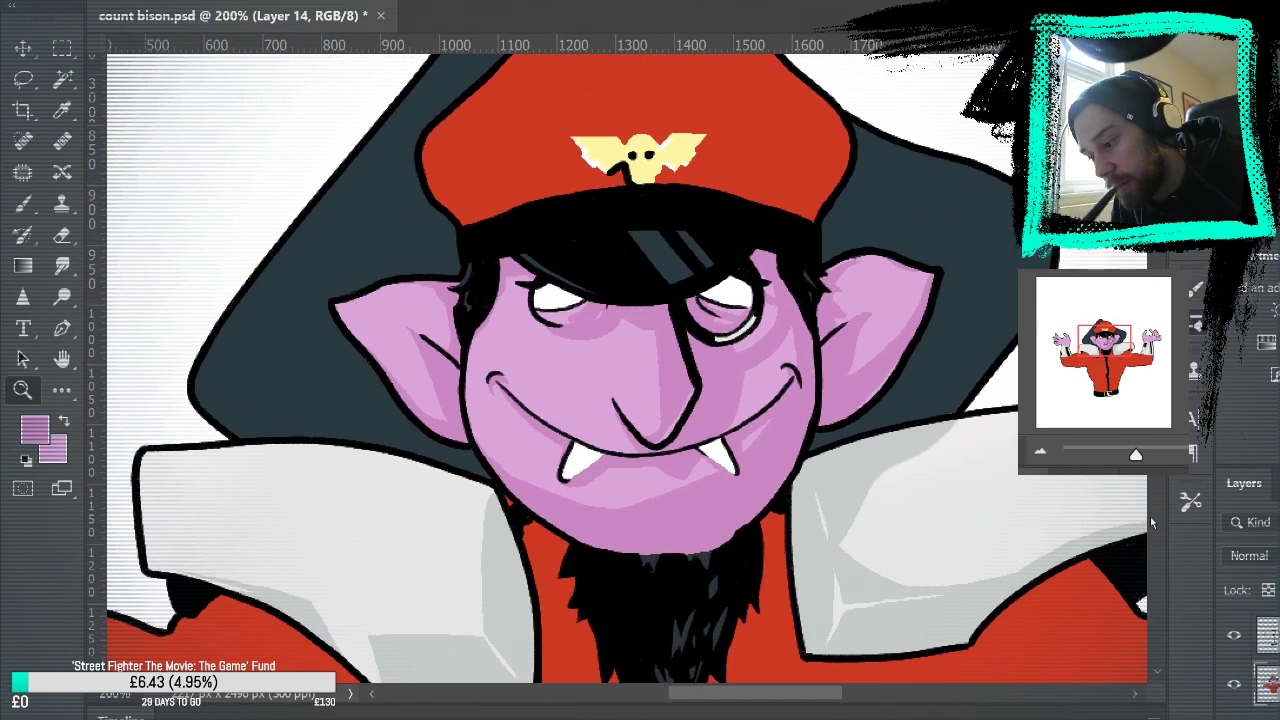
key("b")
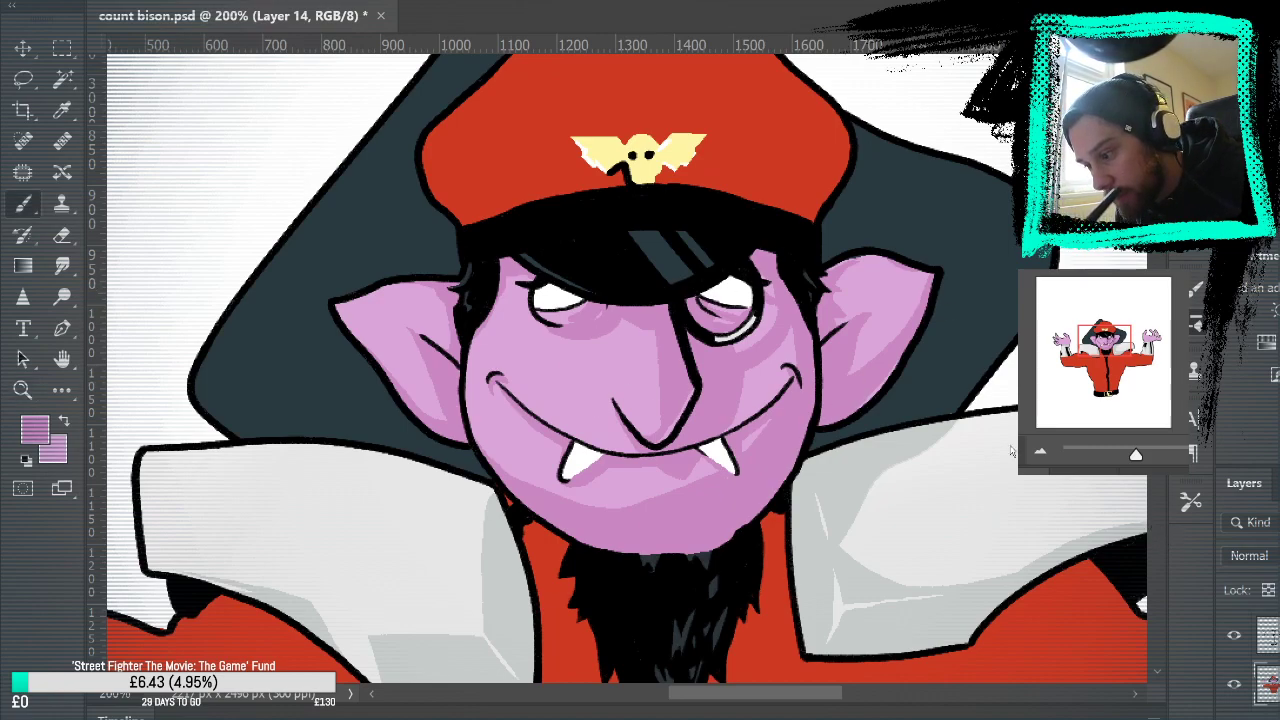
left_click_drag(555, 365, 600, 400)
key("ctrl+z")
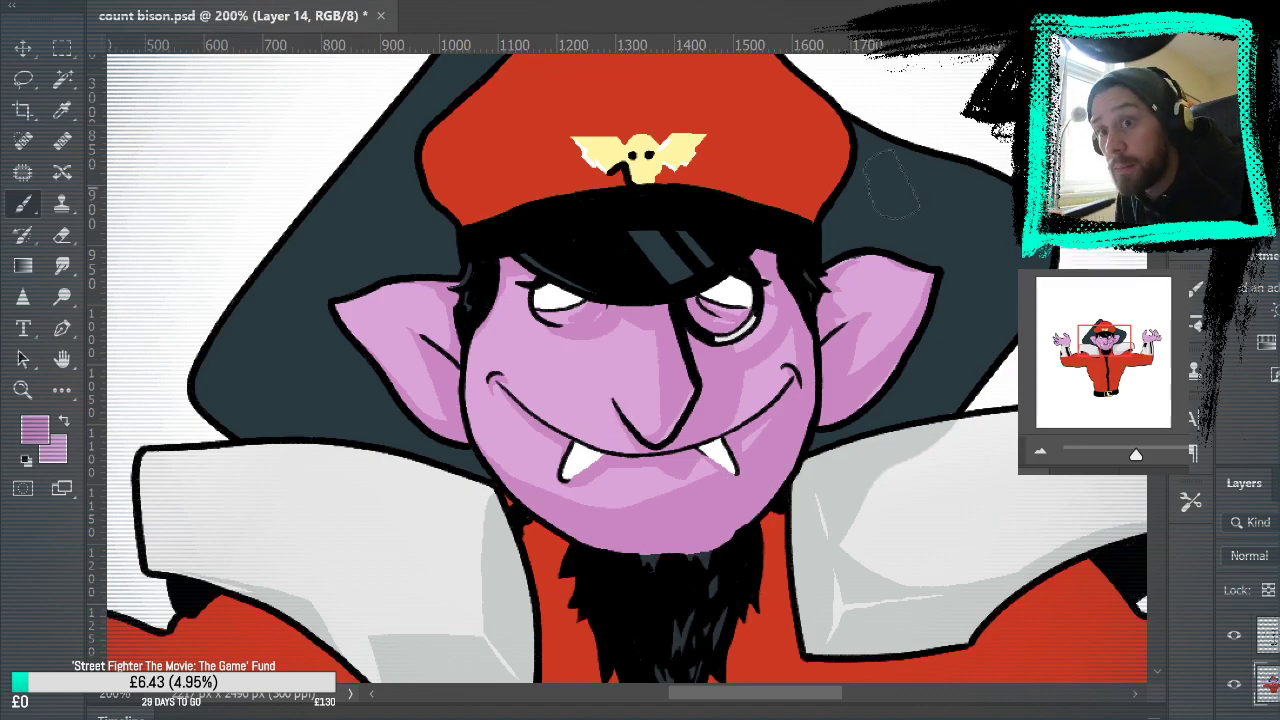
Step: Brush grainy darker purple along the shadow edge on the nose with a large textured brush
key("z")
left_click(678, 385)
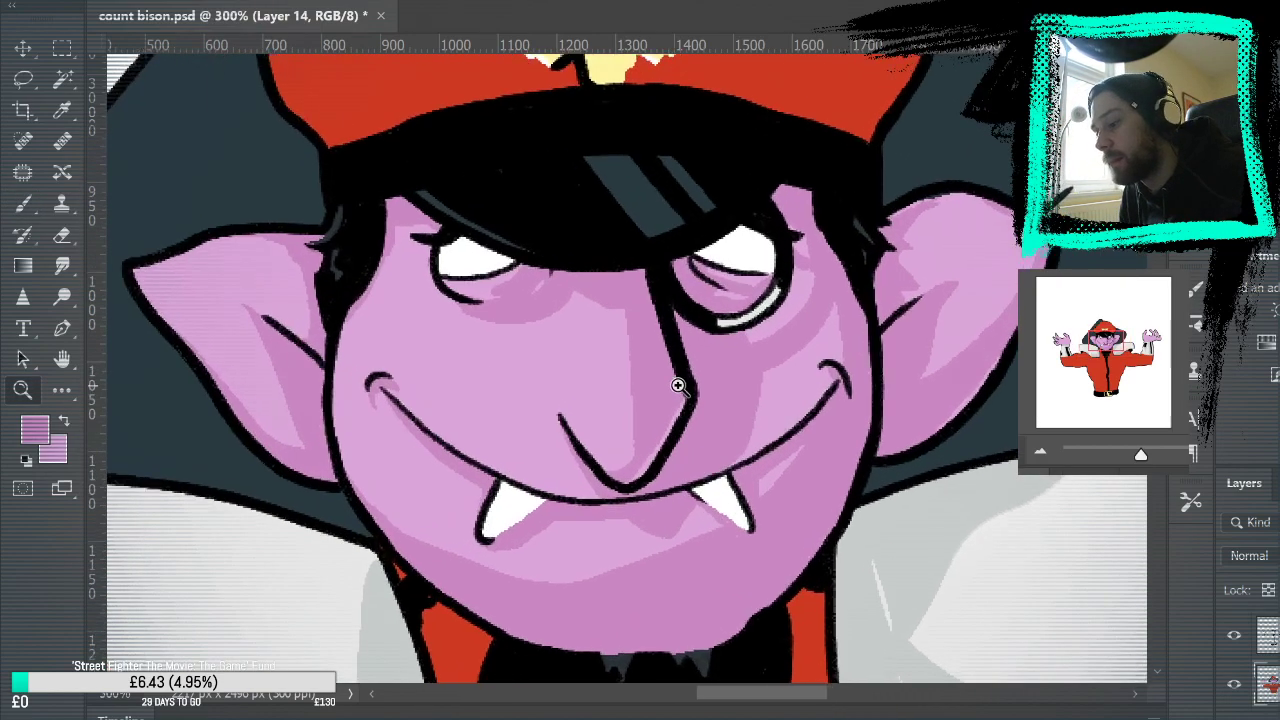
left_click(678, 385)
key("b")
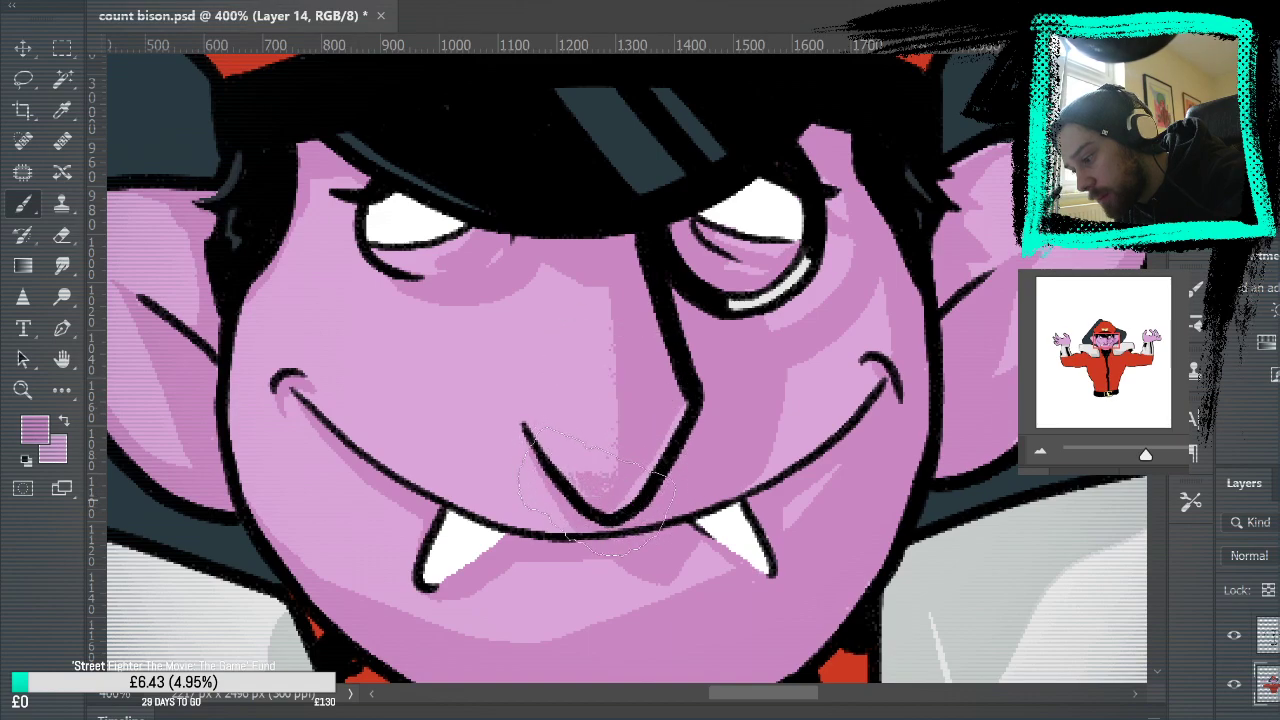
mouse_move(626, 385)
left_mouse_down()
mouse_move(604, 476)
mouse_move(601, 263)
mouse_move(606, 482)
left_mouse_up()
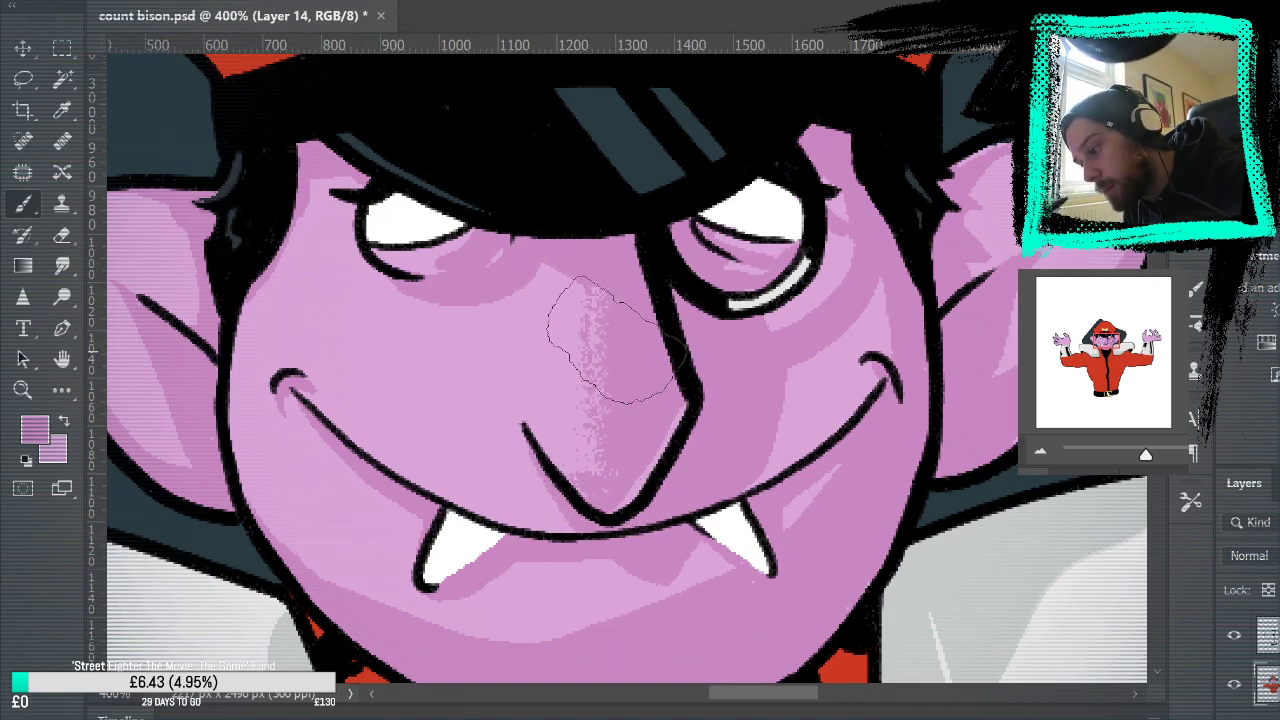
Step: Refine the nose shadow's grainy edge with textured strokes in sampled light purple and darker purple
left_click(554, 361, "alt")
left_click_drag(588, 324, 607, 450)
left_click_drag(607, 285, 612, 442)
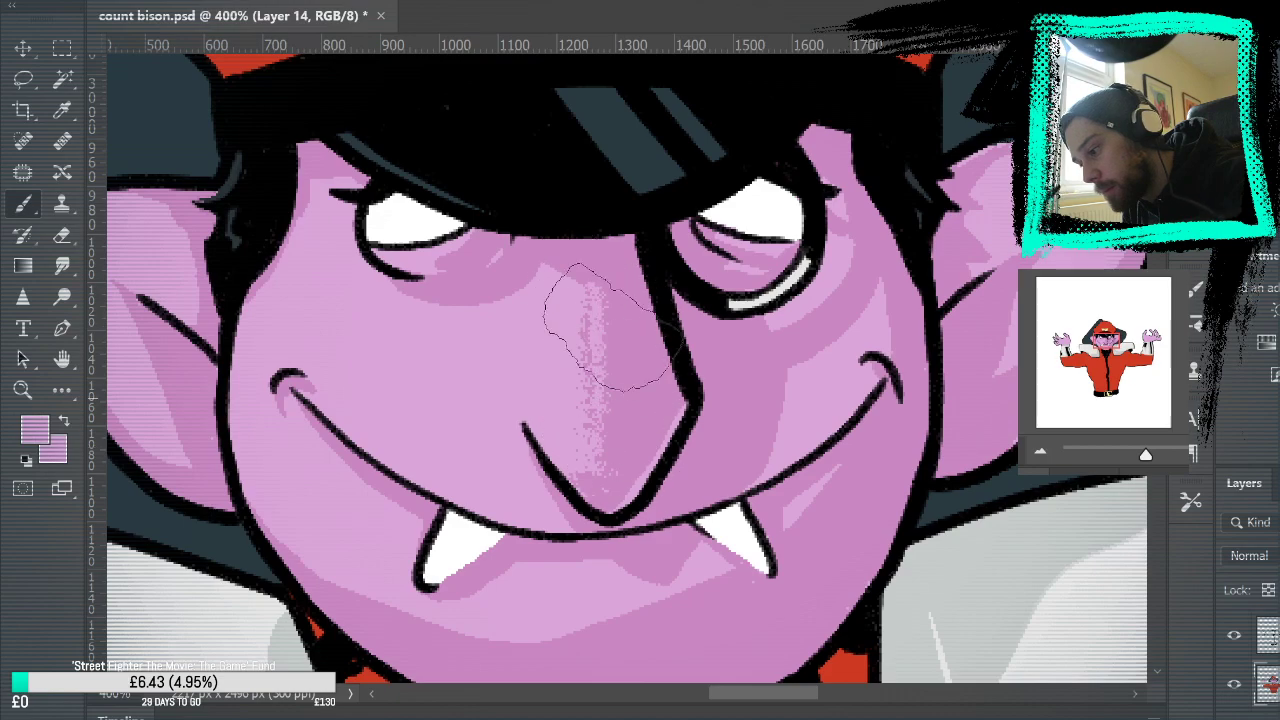
left_click_drag(611, 330, 631, 456)
left_click(646, 360, "alt")
left_click_drag(634, 309, 637, 461)
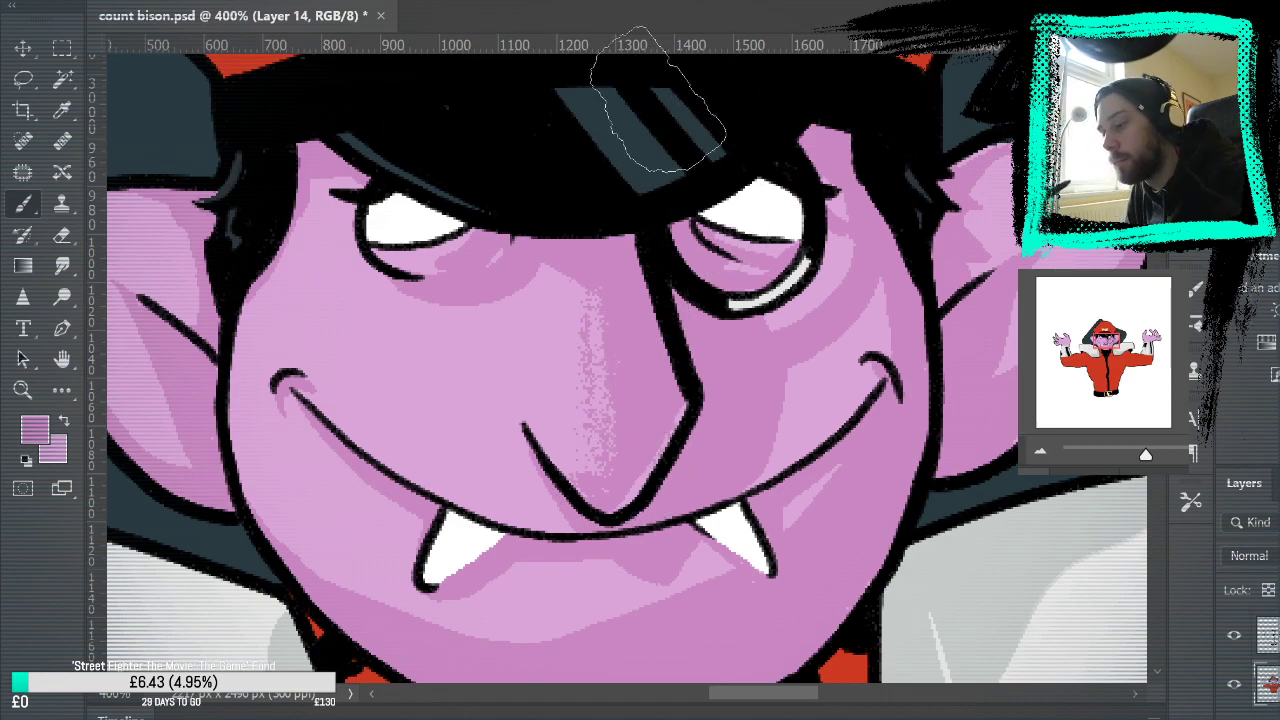
Step: Check the nose texture on the whole figure, and soften the upper part of its edge with sampled light purple
key("ctrl+0")
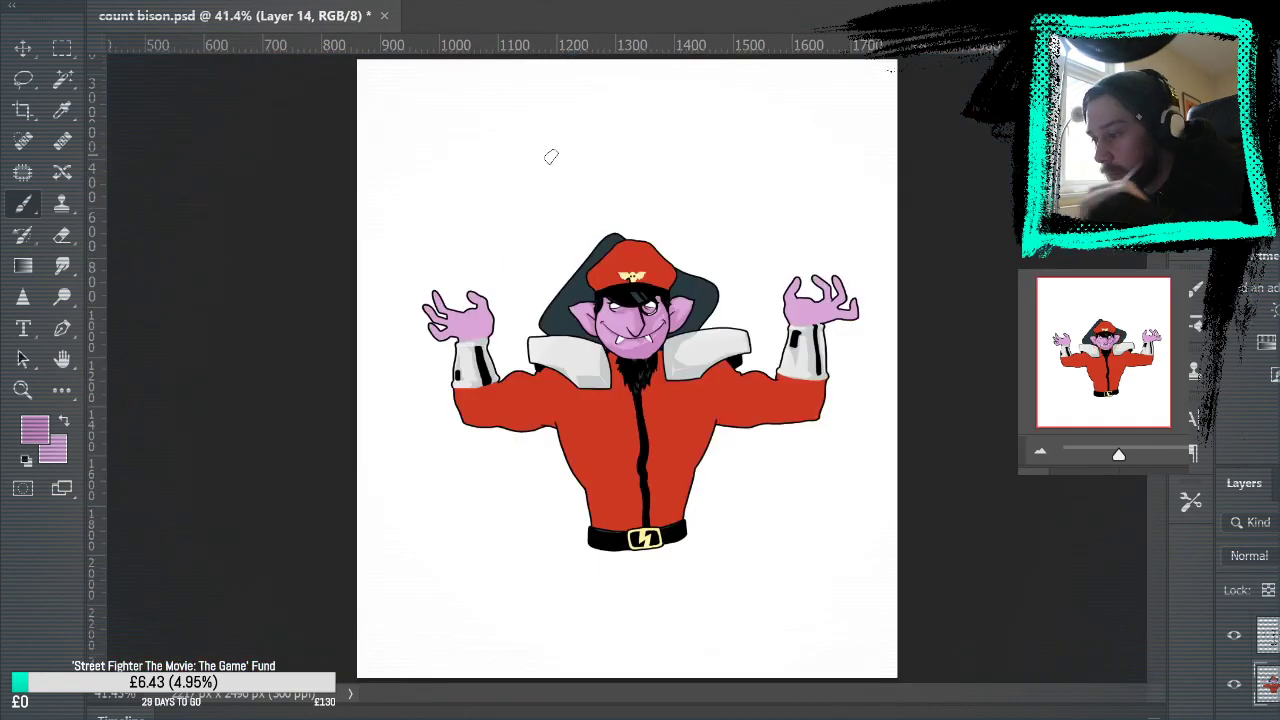
key("z")
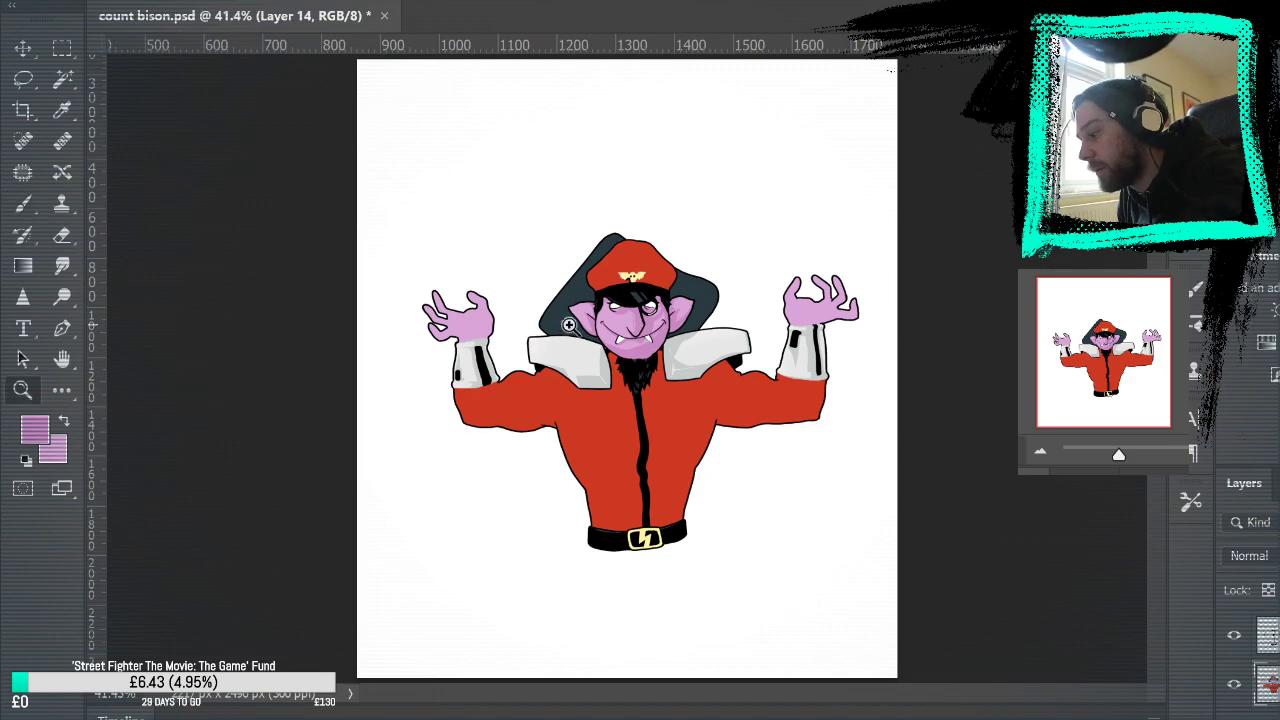
left_click(649, 299)
left_click(649, 299)
left_click(649, 299)
left_click(649, 299)
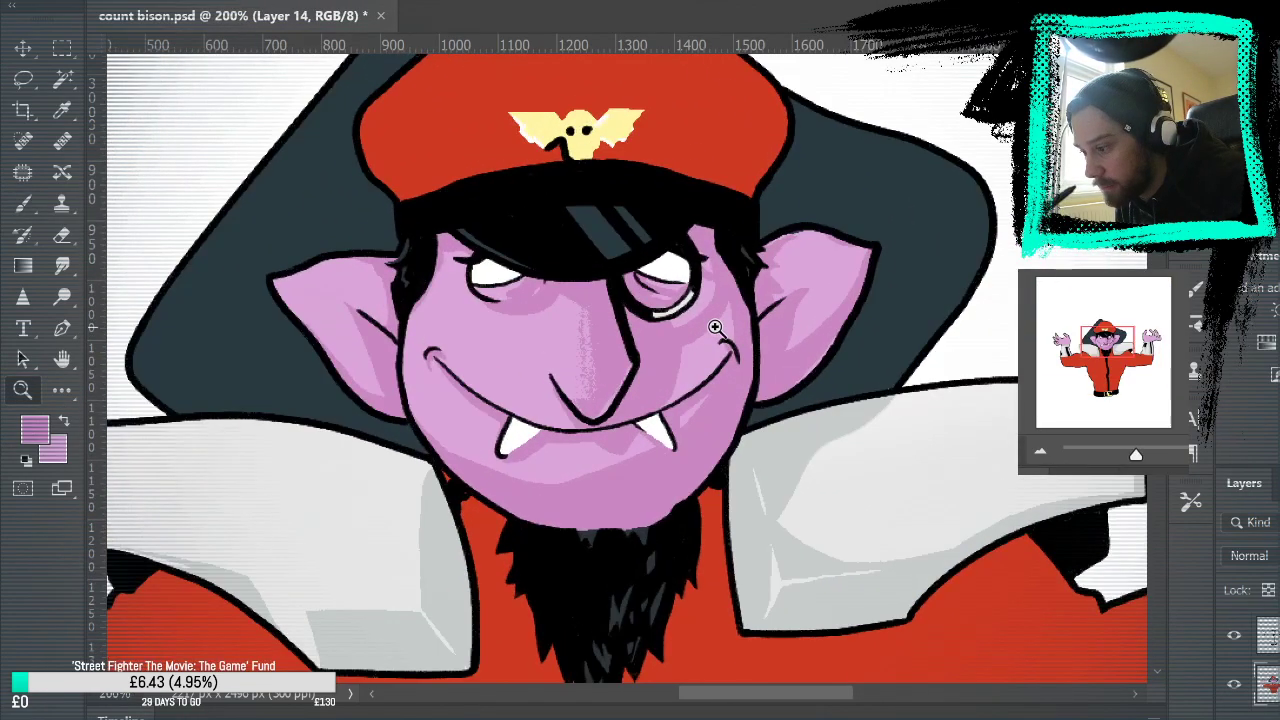
key("b")
left_click(559, 346, "alt")
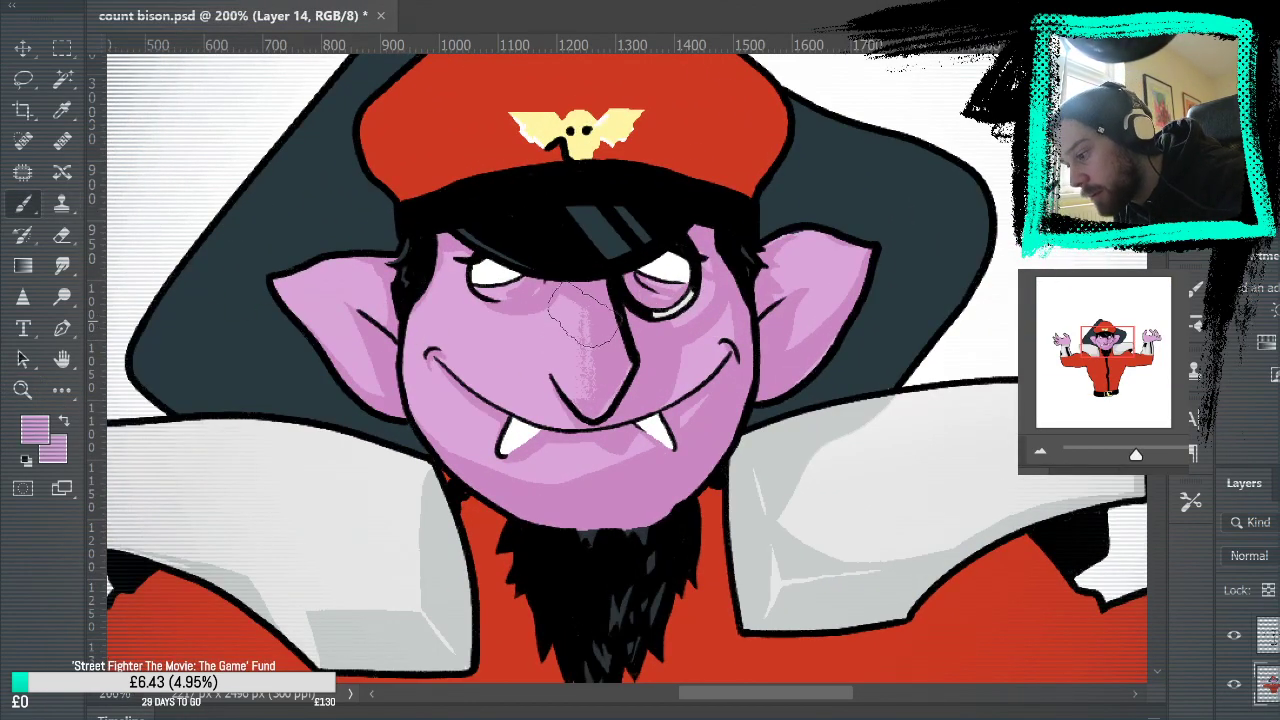
left_click_drag(591, 311, 580, 348)
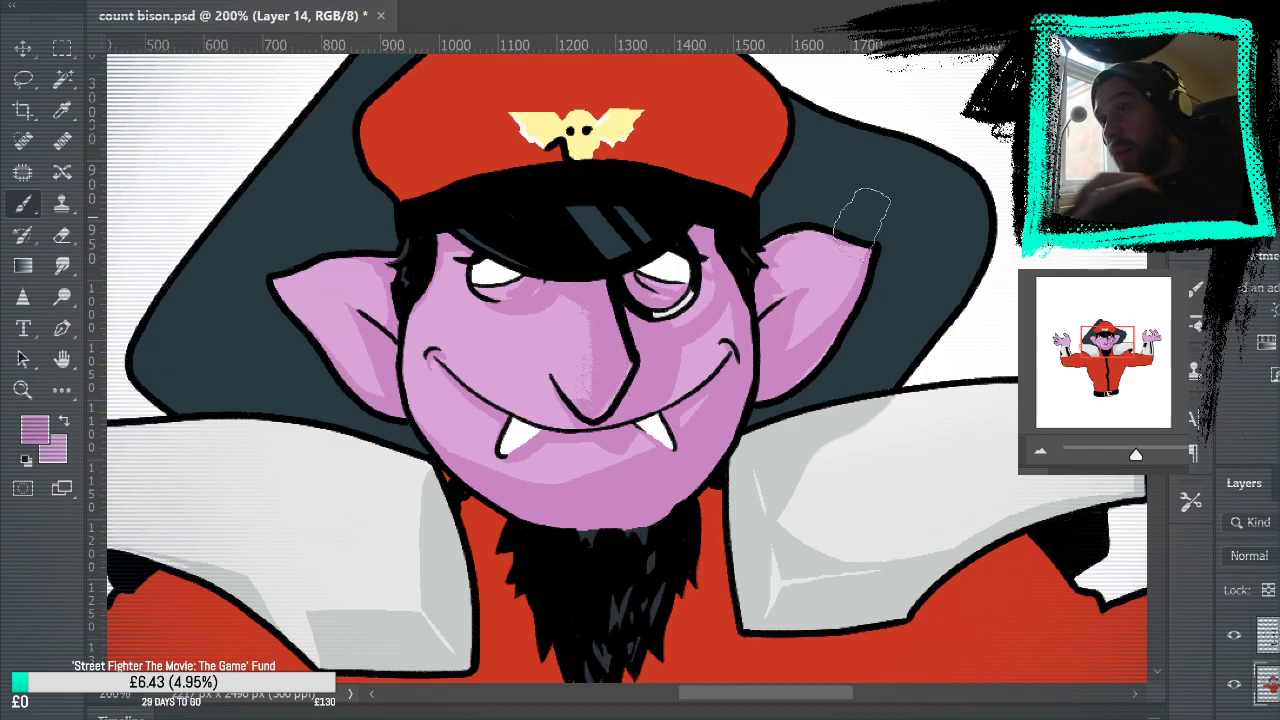
Step: Brush grainy darker purple along the shadow edges on the monocle-side cheek and beside the fang below it
key("z")
left_click(716, 335)
left_click(716, 335)
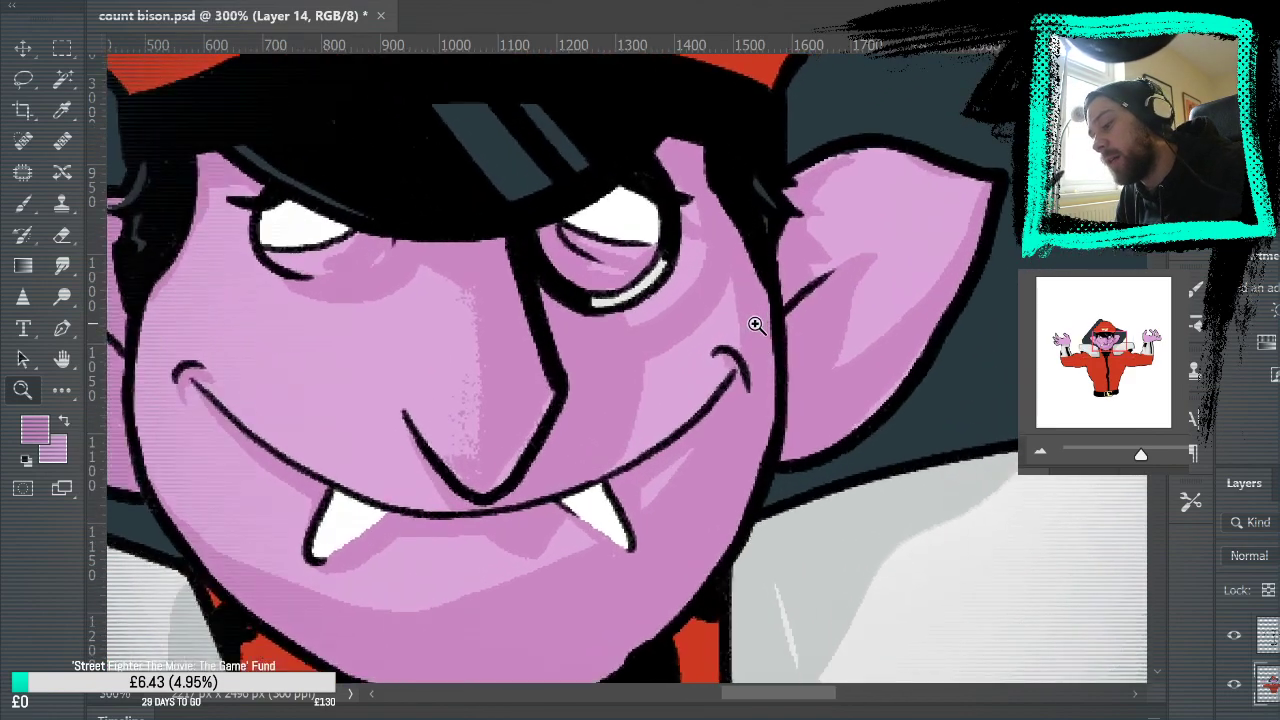
key("b")
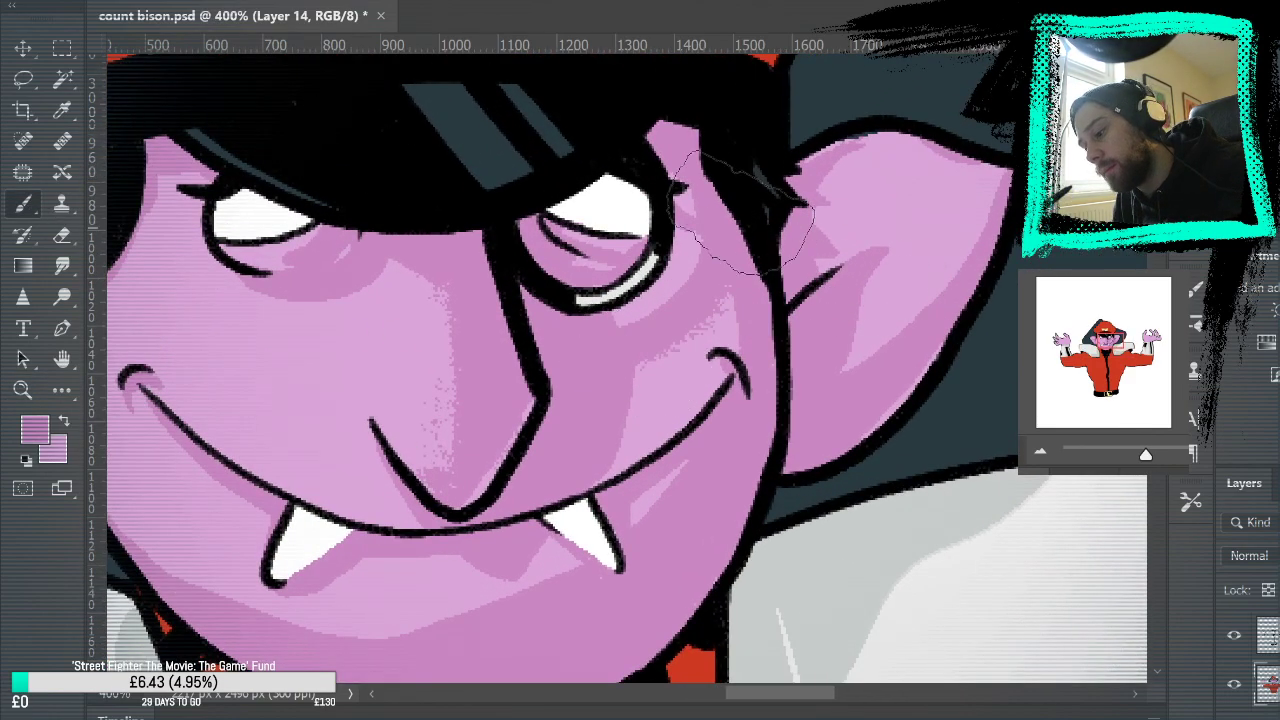
key("space")
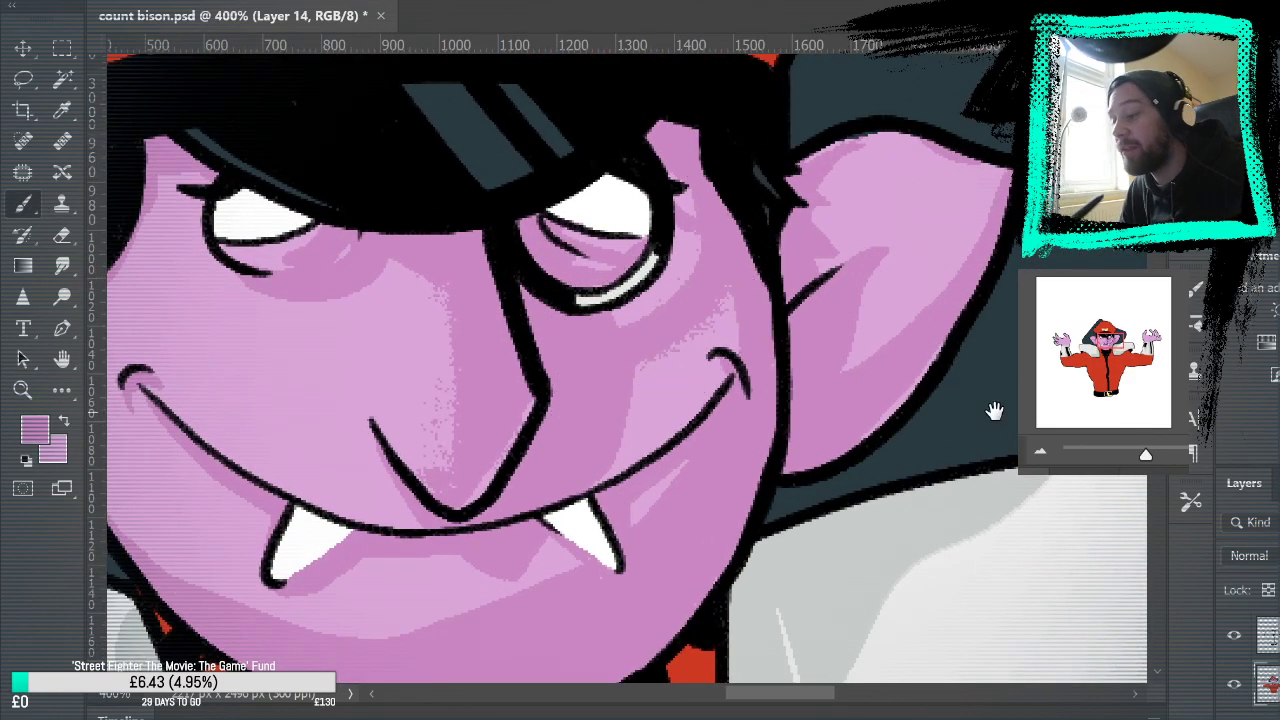
left_click_drag(994, 411, 1084, 354)
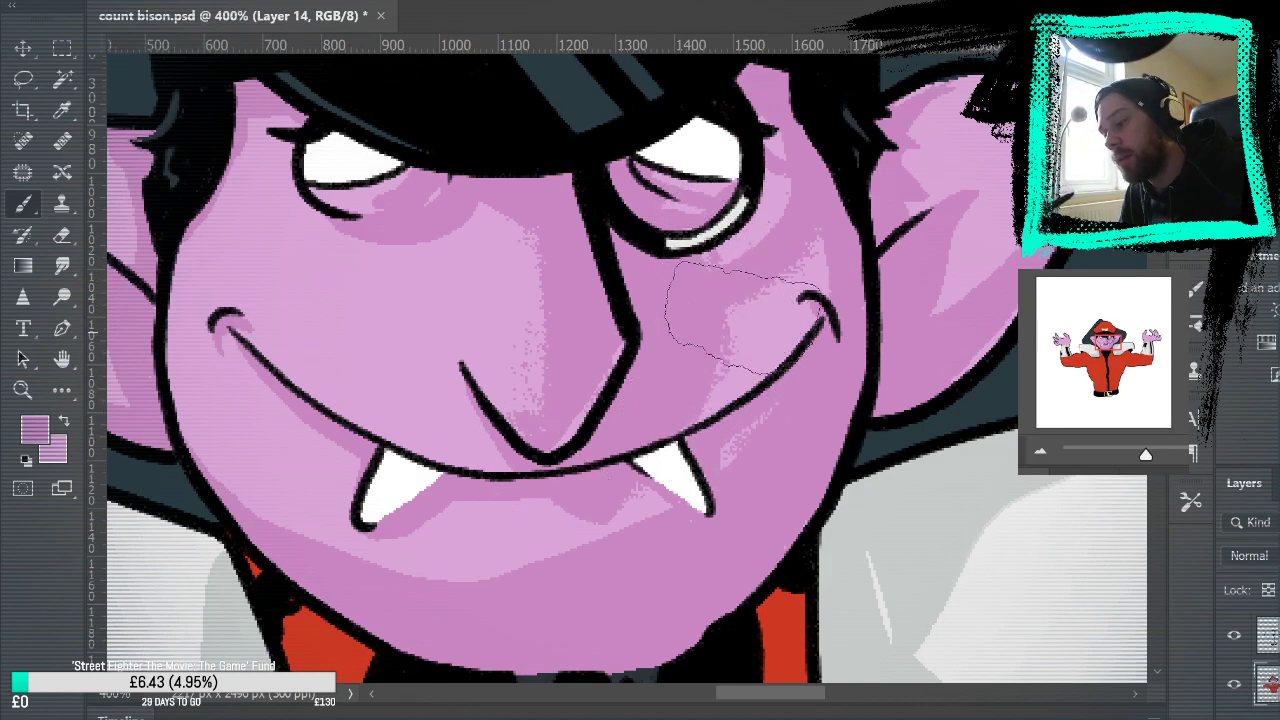
Step: Roughen the shadow edges inside the monocle-side ear and under the opposite eye with grainy darker purple
mouse_move(1001, 434)
left_mouse_down()
mouse_move(1046, 497)
mouse_move(1023, 523)
left_mouse_up()
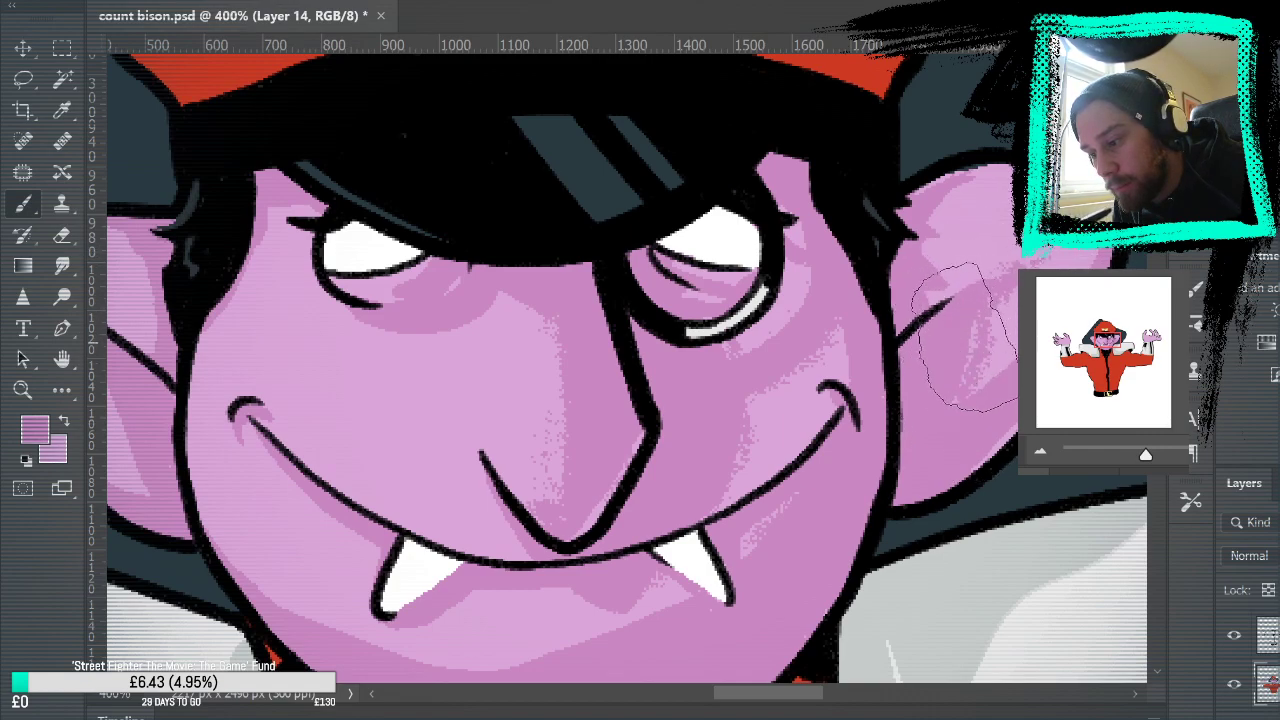
mouse_move(952, 213)
left_mouse_down()
mouse_move(928, 274)
mouse_move(970, 205)
left_mouse_up()
key("ctrl+z")
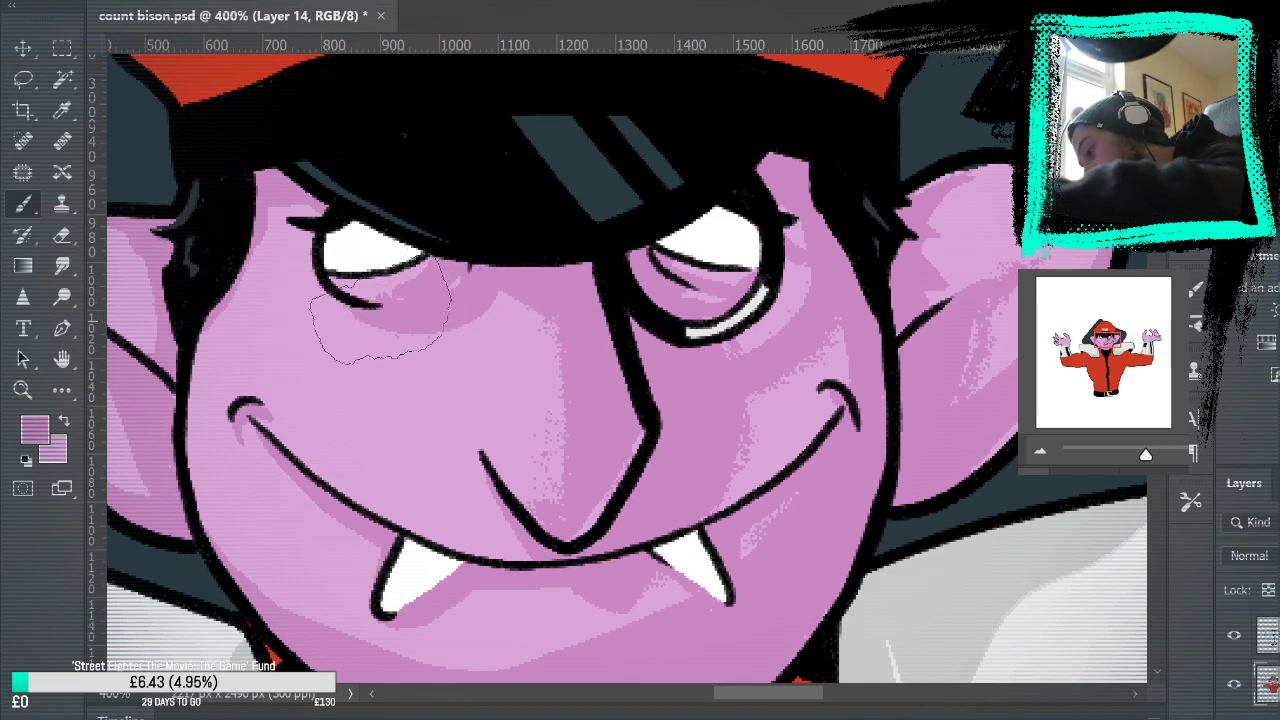
mouse_move(380, 310)
left_mouse_down()
mouse_move(385, 325)
mouse_move(460, 305)
left_mouse_up()
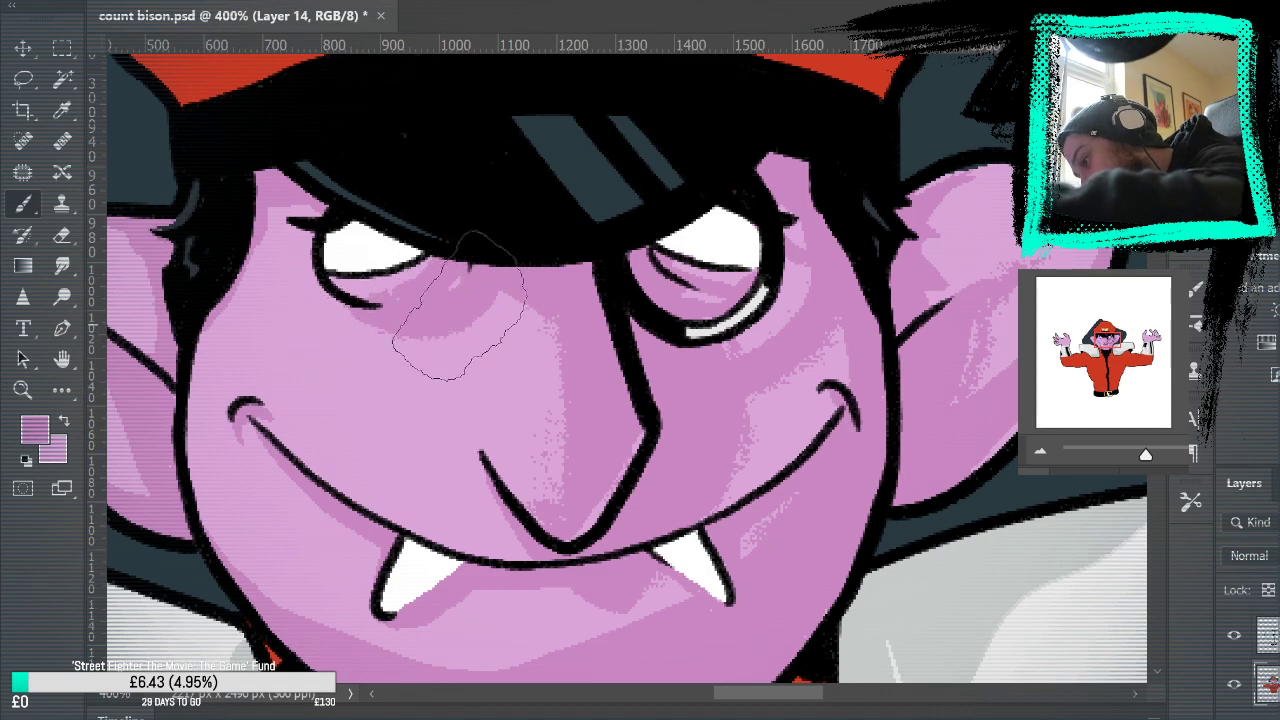
Step: Brush grainy texture along the chin shadow's upper edge, undoing the strokes that do not fit
left_click_drag(994, 483, 1038, 355)
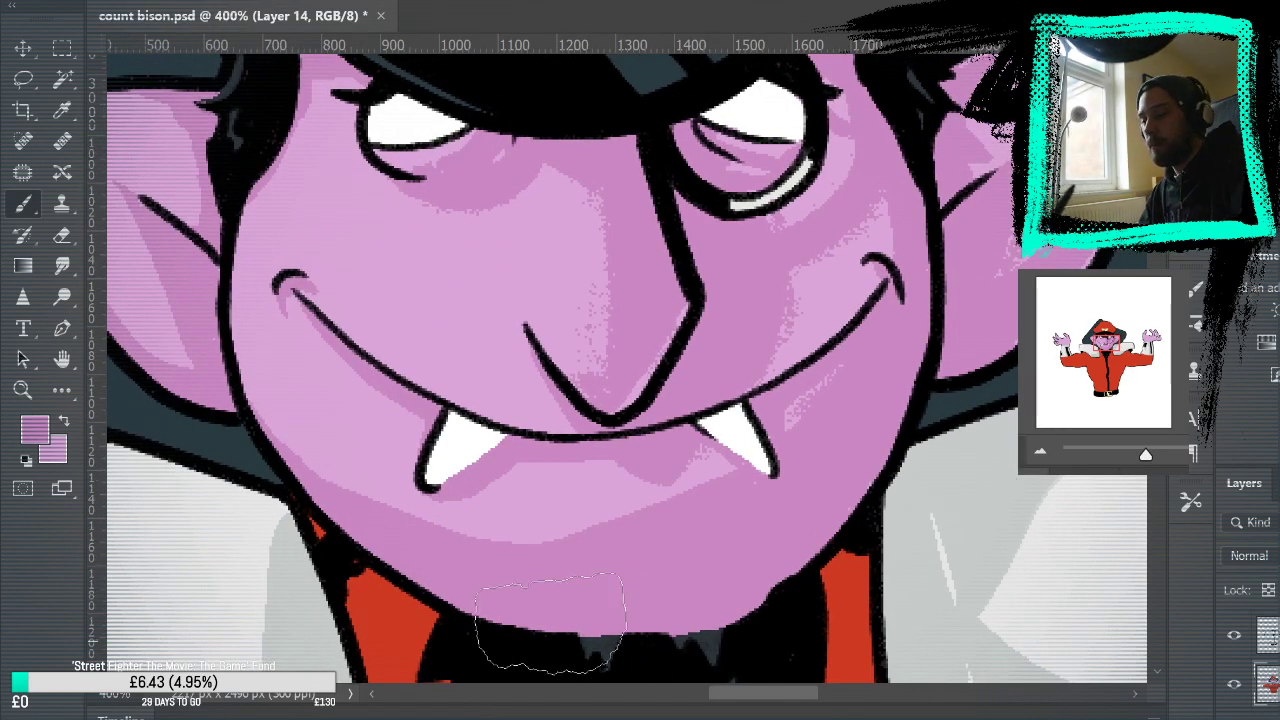
mouse_move(550, 625)
left_mouse_down()
mouse_move(270, 440)
mouse_move(345, 465)
mouse_move(314, 480)
mouse_move(293, 440)
mouse_move(394, 518)
left_mouse_up()
key("ctrl+z")
mouse_move(262, 436)
left_mouse_down()
mouse_move(415, 508)
mouse_move(531, 541)
left_mouse_up()
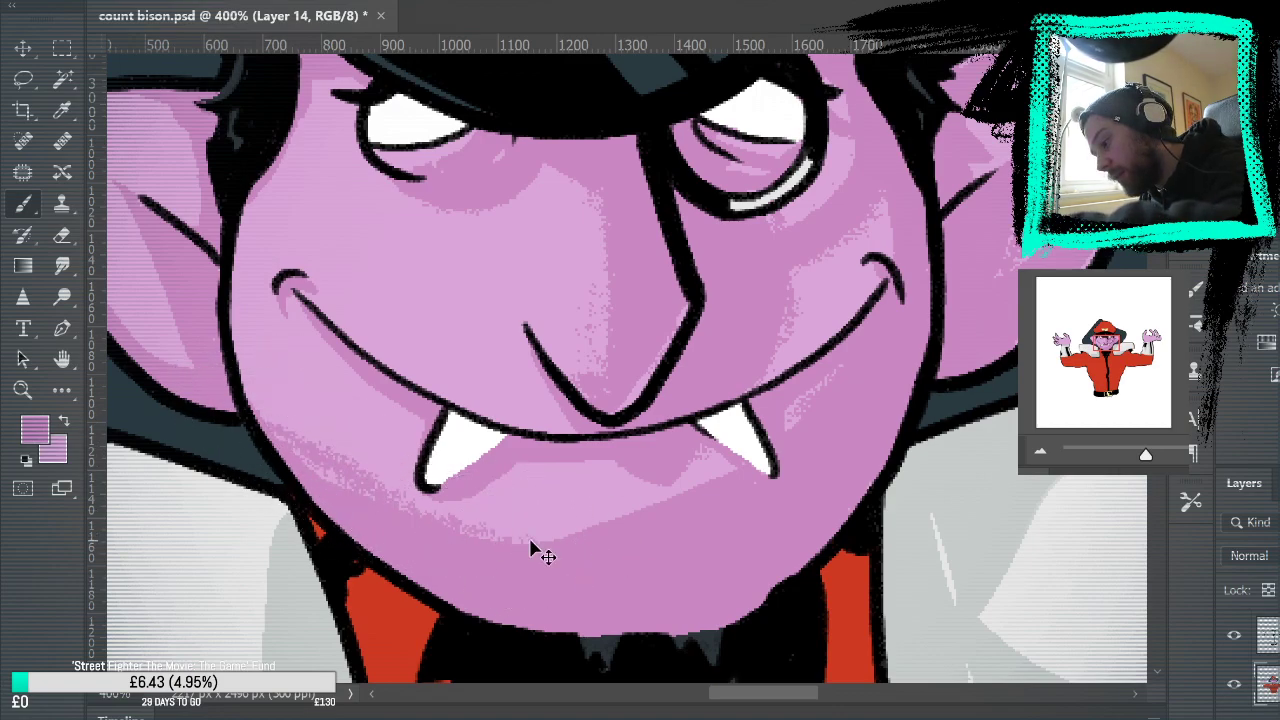
key("ctrl+z")
mouse_move(312, 474)
left_mouse_down()
mouse_move(474, 531)
mouse_move(586, 537)
mouse_move(717, 509)
mouse_move(545, 520)
mouse_move(830, 400)
mouse_move(960, 380)
mouse_move(870, 460)
mouse_move(757, 500)
mouse_move(491, 500)
mouse_move(665, 270)
mouse_move(389, 380)
mouse_move(440, 371)
mouse_move(361, 351)
left_mouse_up()
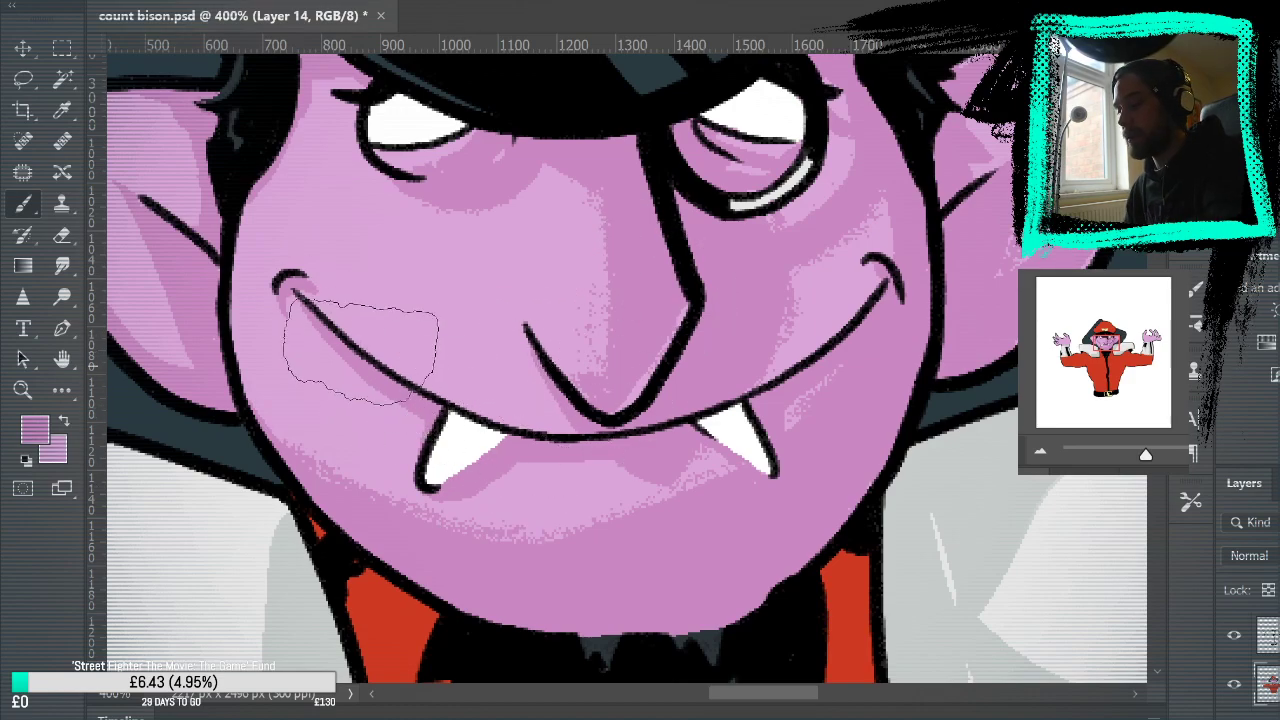
Step: Add grainy darker purple to the inner shadow edge of the ear opposite the monocle
left_click_drag(1026, 440, 1011, 554)
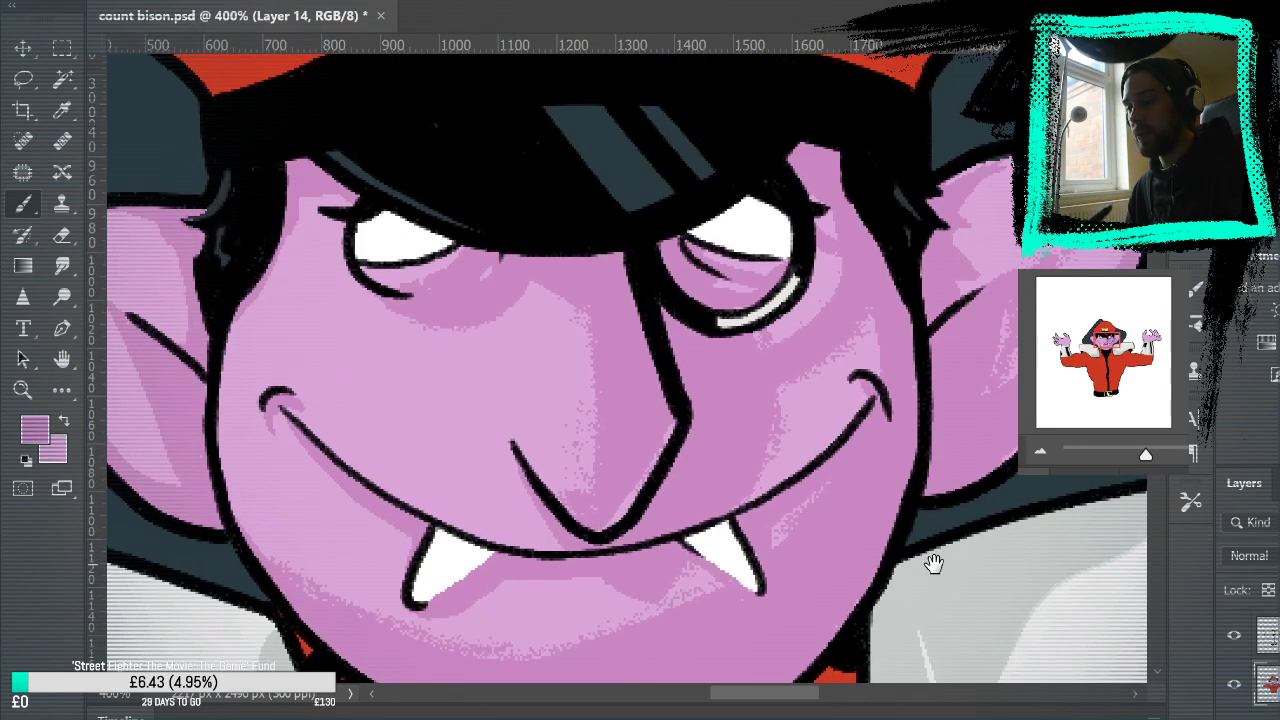
mouse_move(933, 564)
left_mouse_down()
mouse_move(991, 486)
mouse_move(1044, 476)
left_mouse_up()
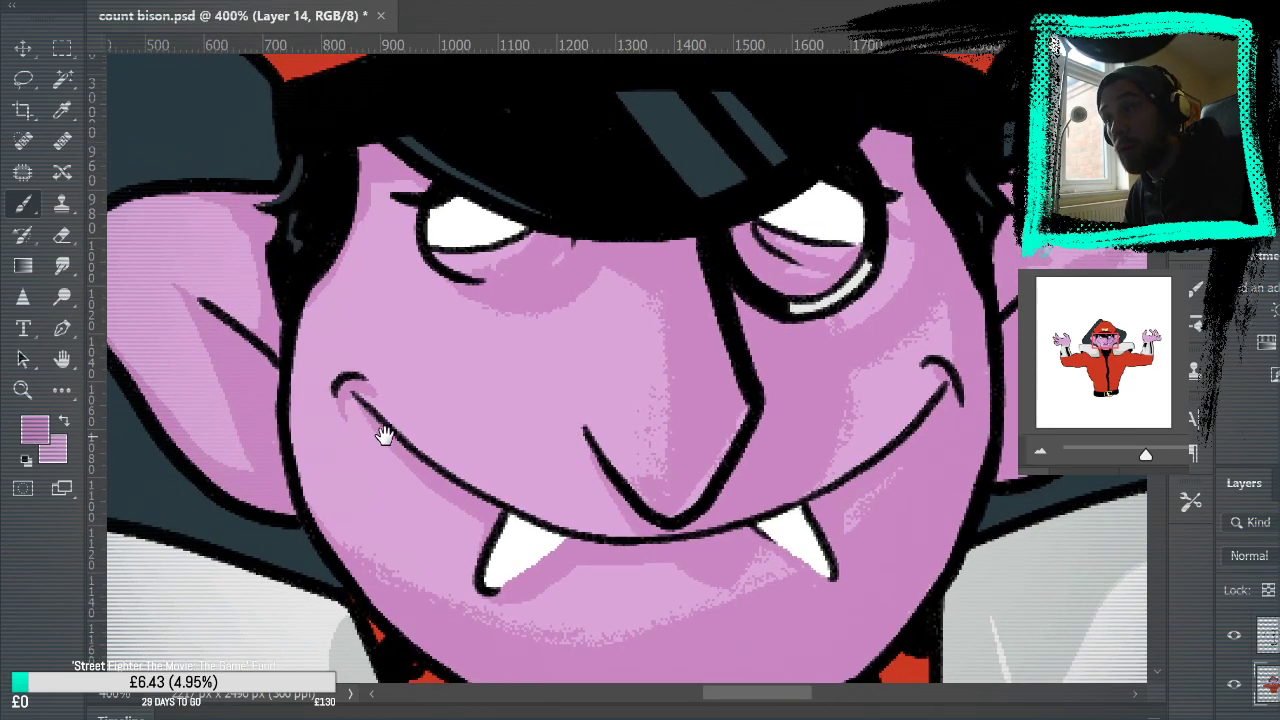
left_click_drag(383, 436, 603, 396)
mouse_move(417, 258)
left_mouse_down()
mouse_move(388, 305)
mouse_move(480, 380)
mouse_move(430, 265)
left_mouse_up()
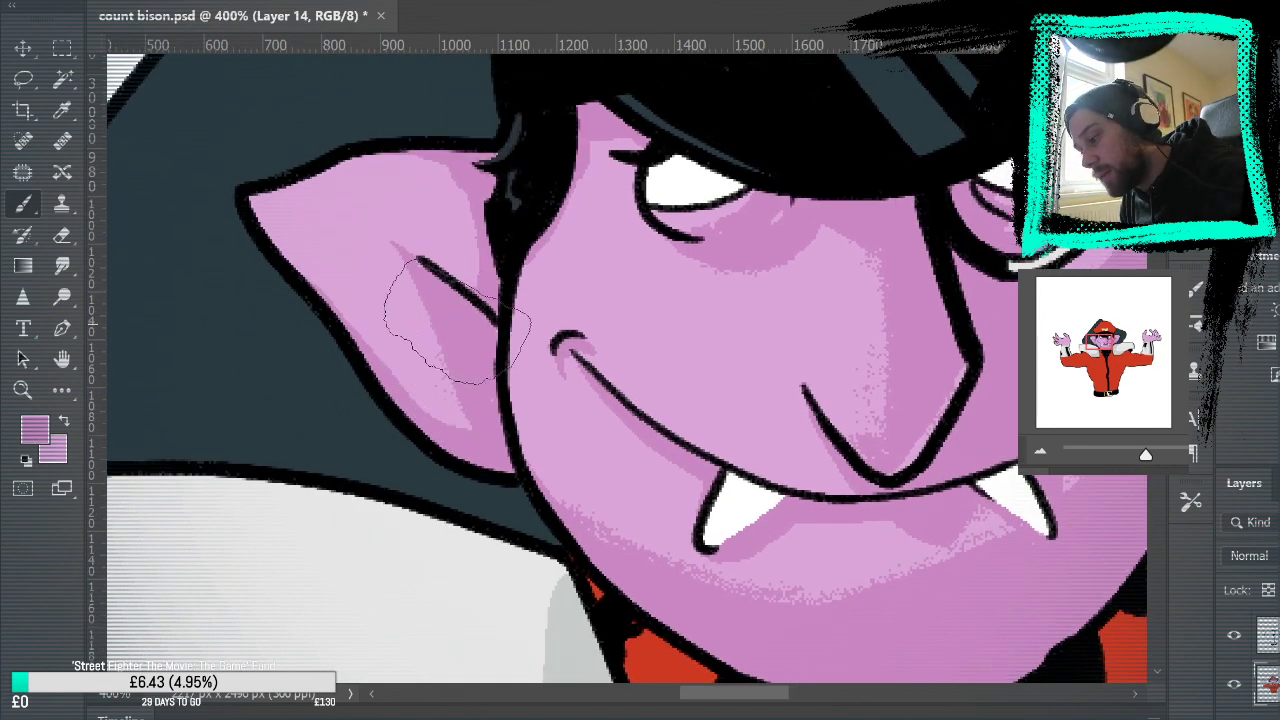
left_click_drag(457, 320, 500, 426)
left_click_drag(449, 350, 482, 410)
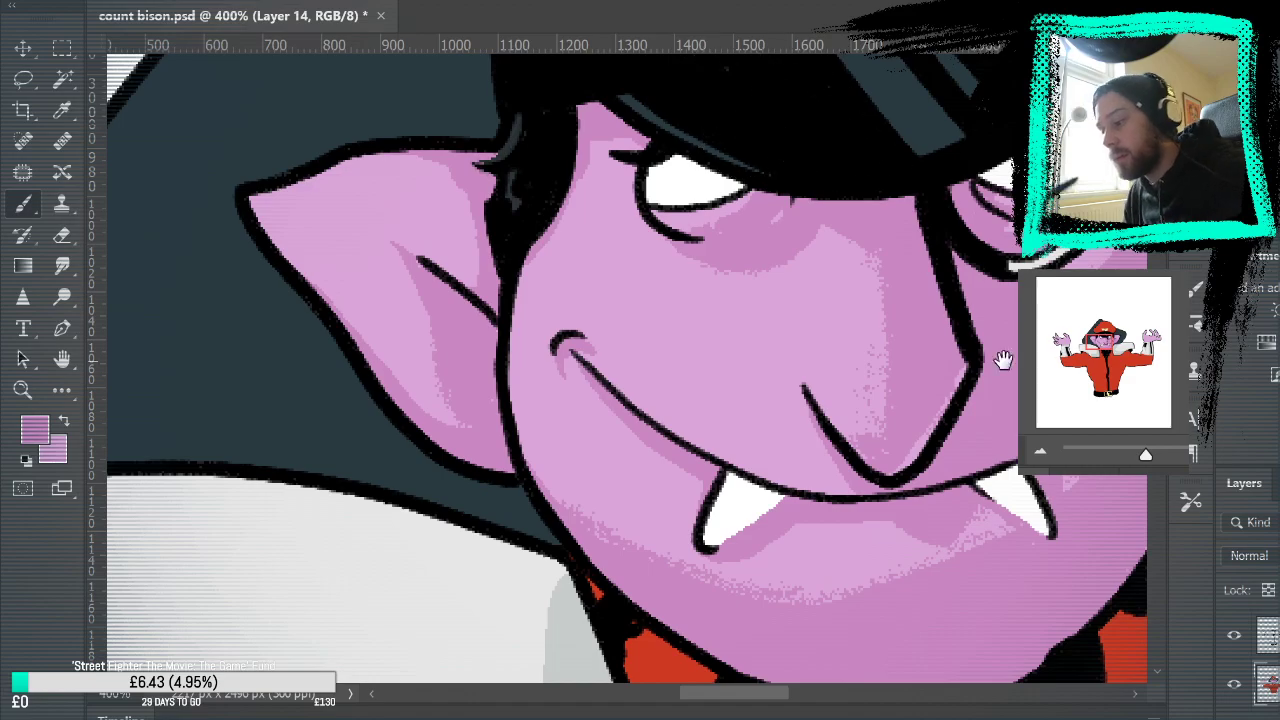
Step: Review the grainy face and ear shading up close, on the whole figure and at 200% zoom
left_click_drag(1003, 360, 903, 375)
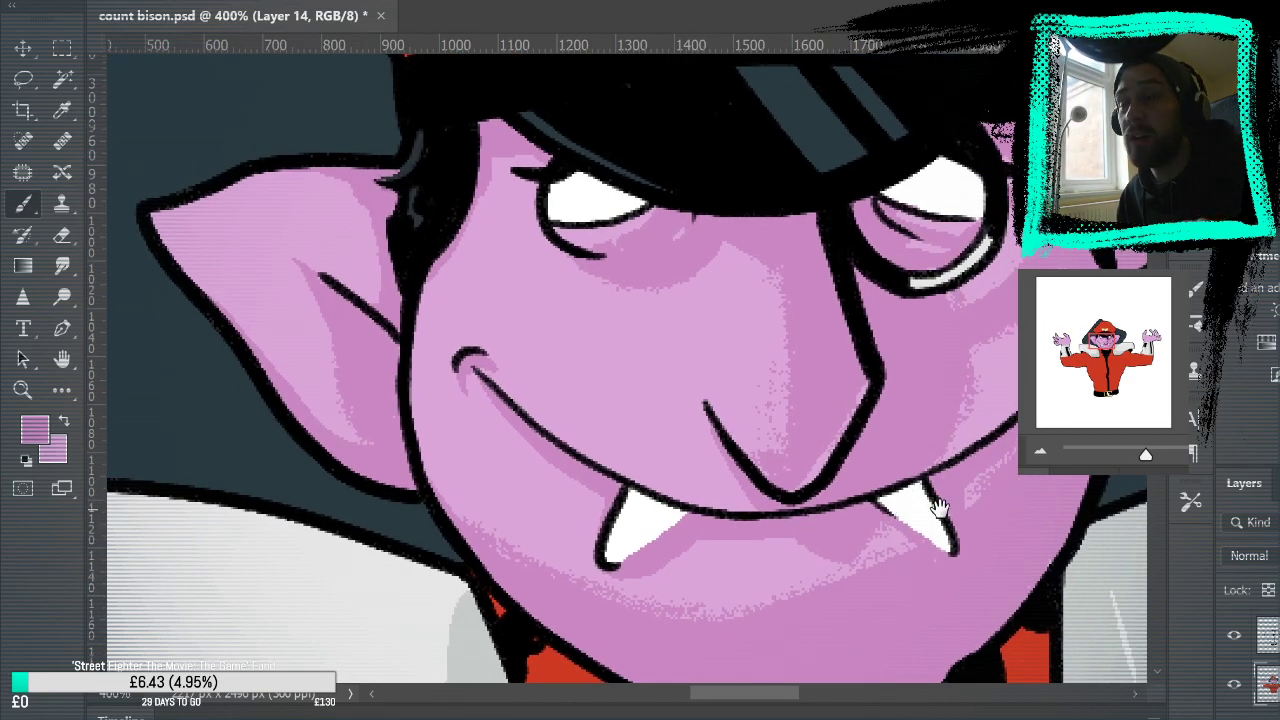
mouse_move(960, 490)
left_mouse_down()
mouse_move(960, 366)
mouse_move(809, 463)
left_mouse_up()
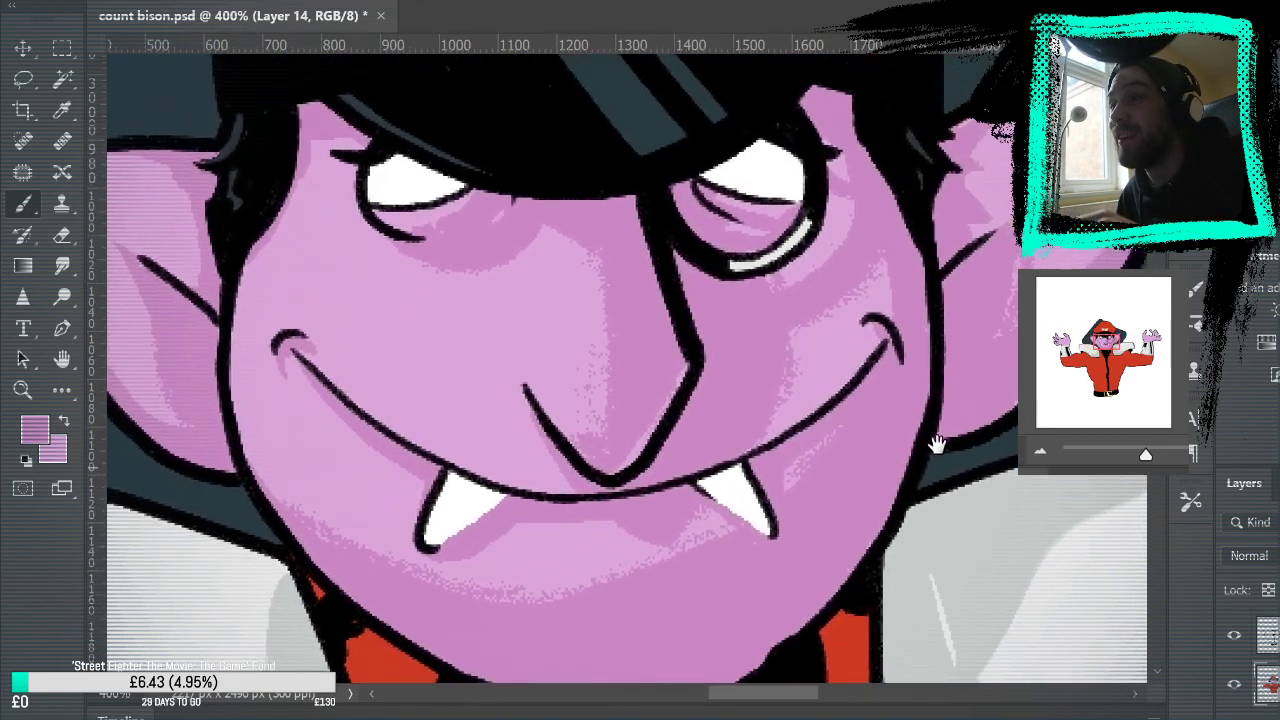
left_click_drag(900, 540, 945, 431)
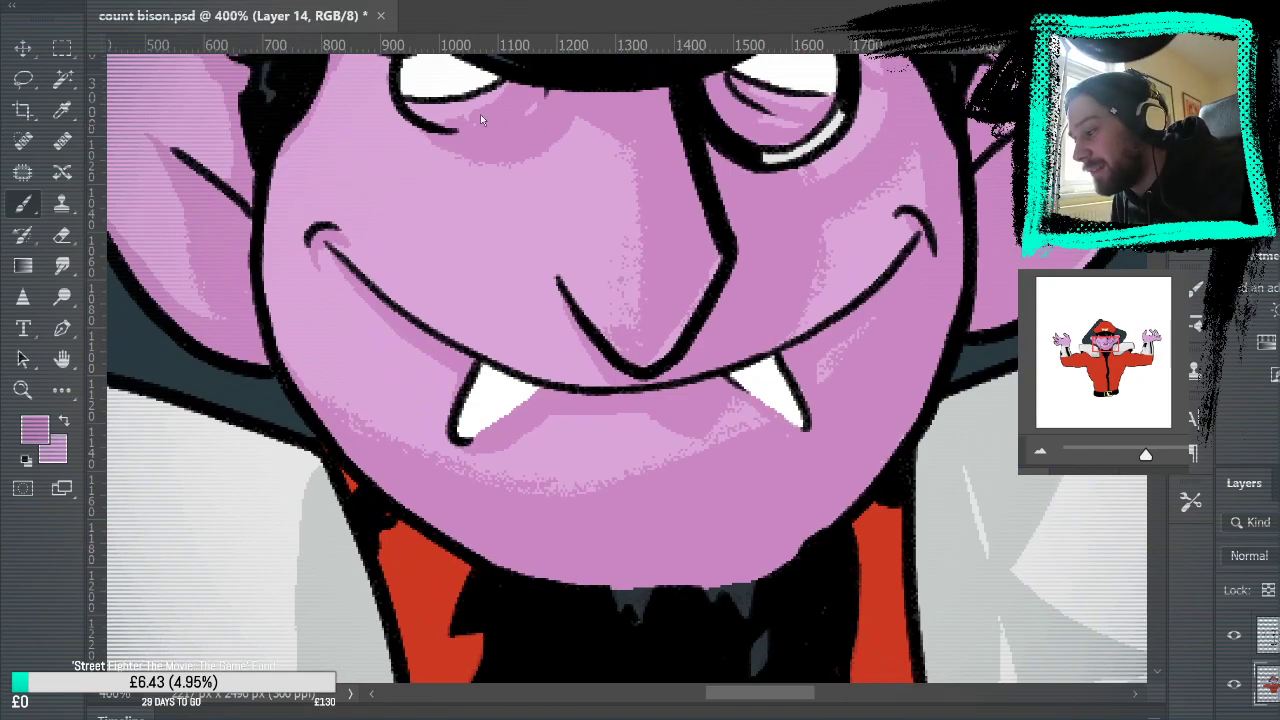
key("ctrl+0")
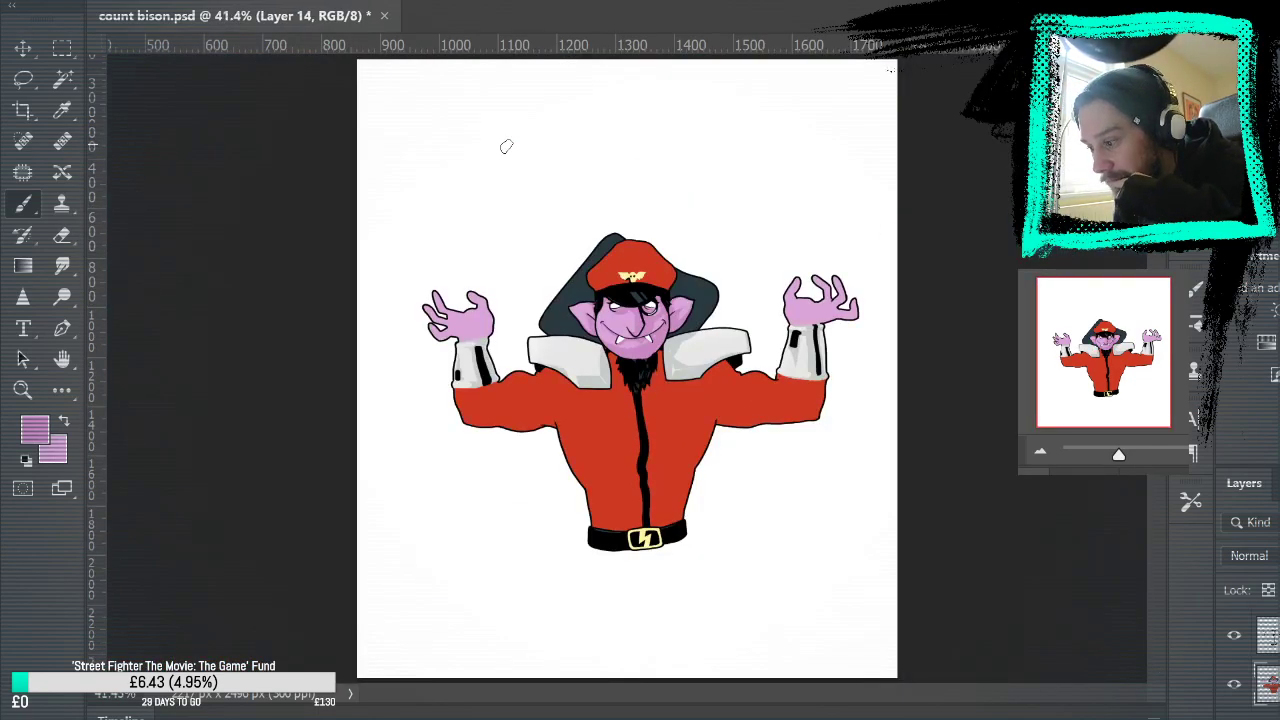
left_click(22, 390)
left_click(714, 303)
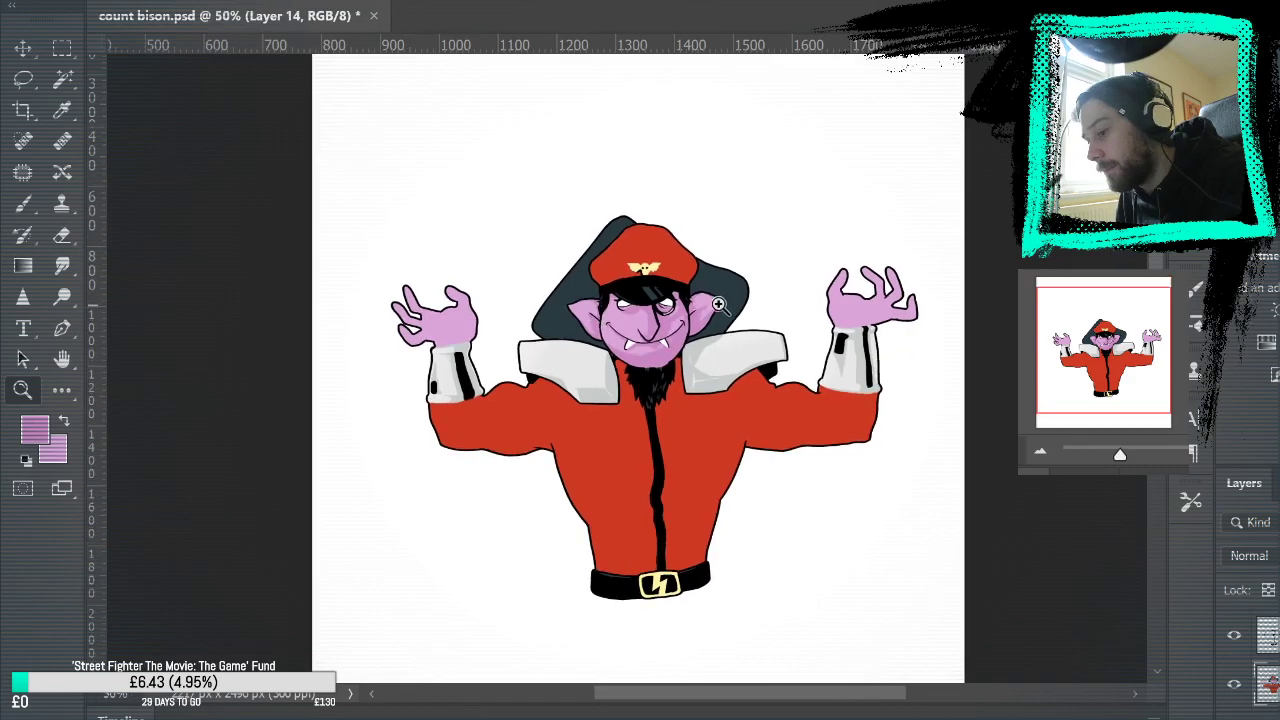
left_click(716, 300)
left_click(797, 326)
left_click_drag(675, 435, 998, 442)
left_click_drag(787, 445, 658, 449)
left_click(826, 397)
left_click_drag(974, 476, 1002, 498)
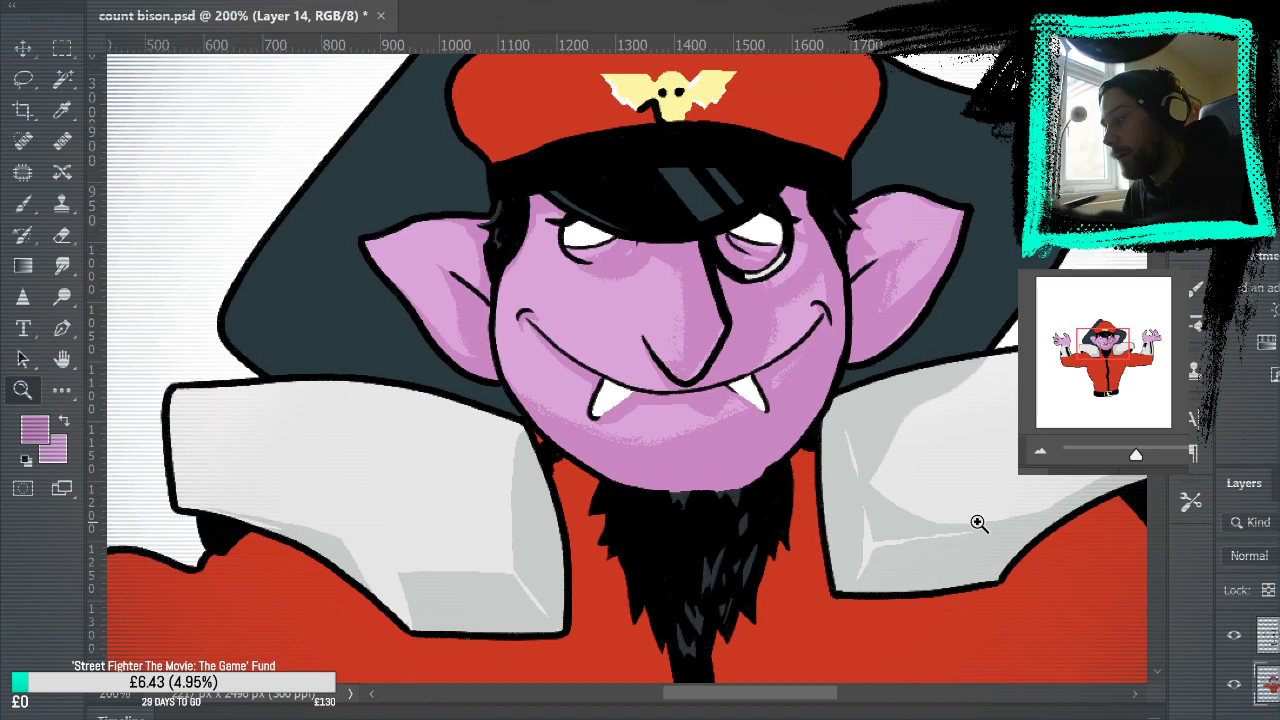
Step: Sample purple from the monocle-side ear and check the face texture at 400%, on the whole figure and at 200%
key("b")
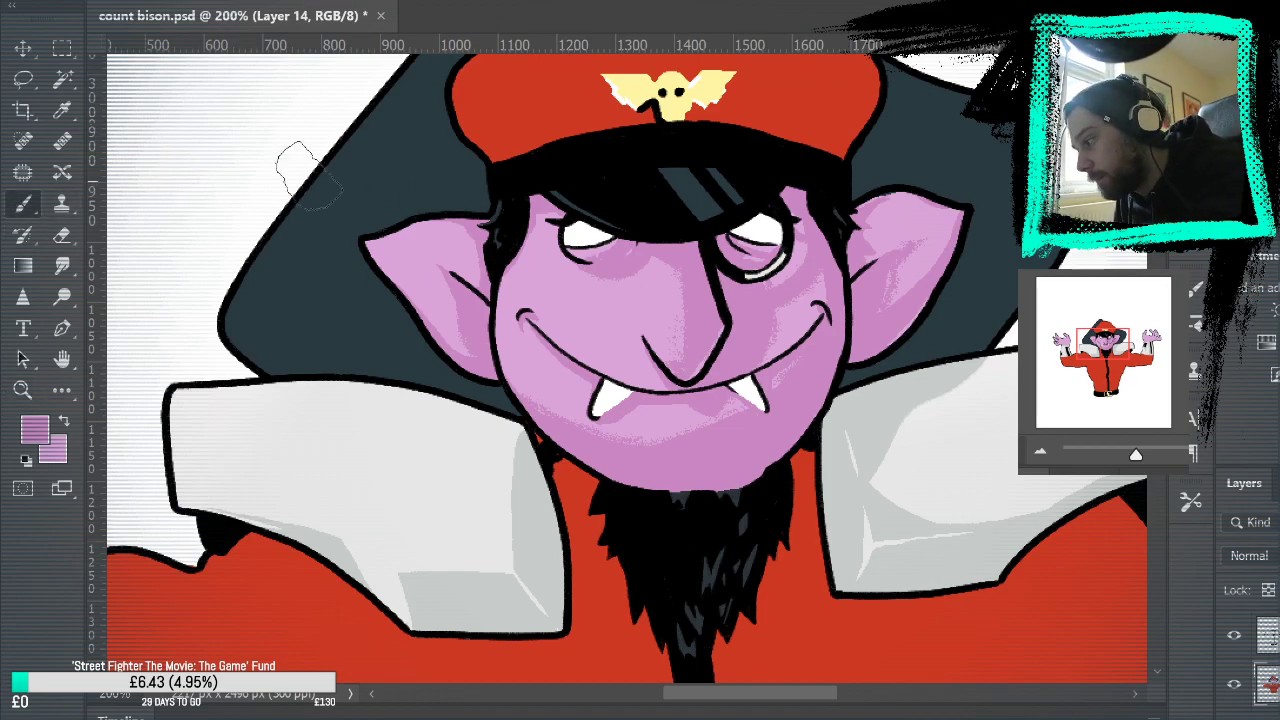
left_click(931, 262, "alt")
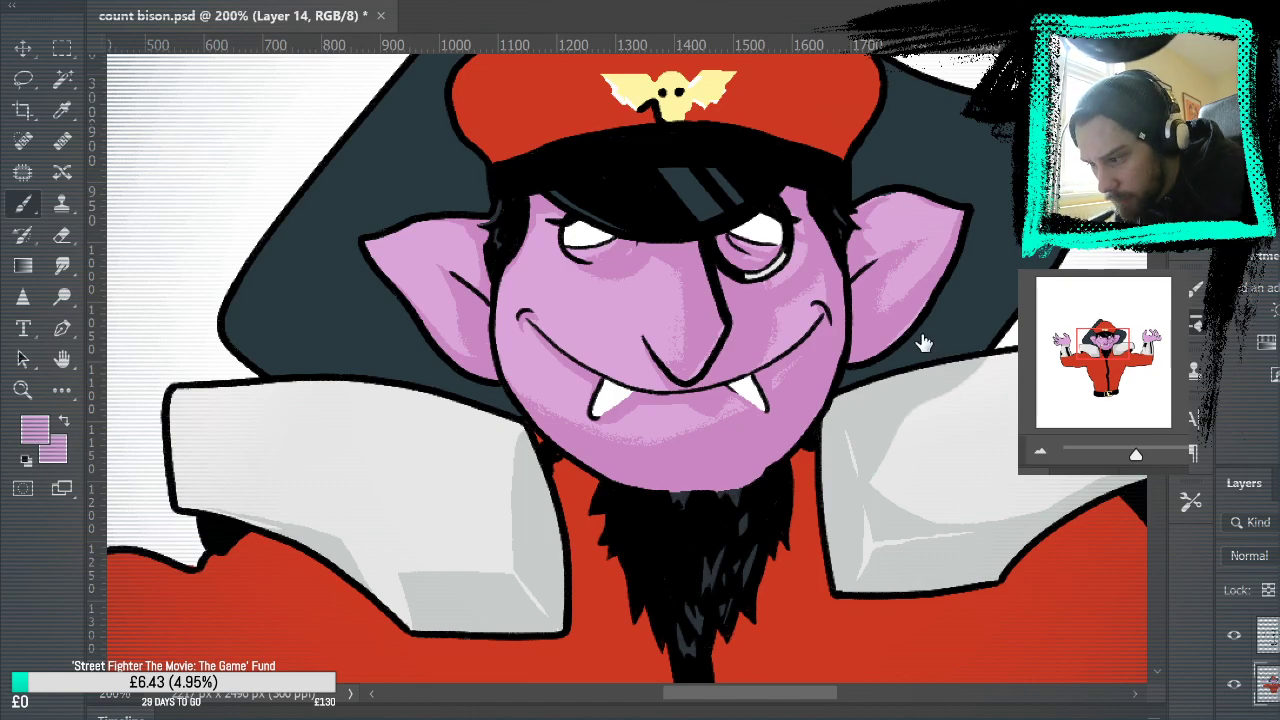
left_click(857, 337, "alt")
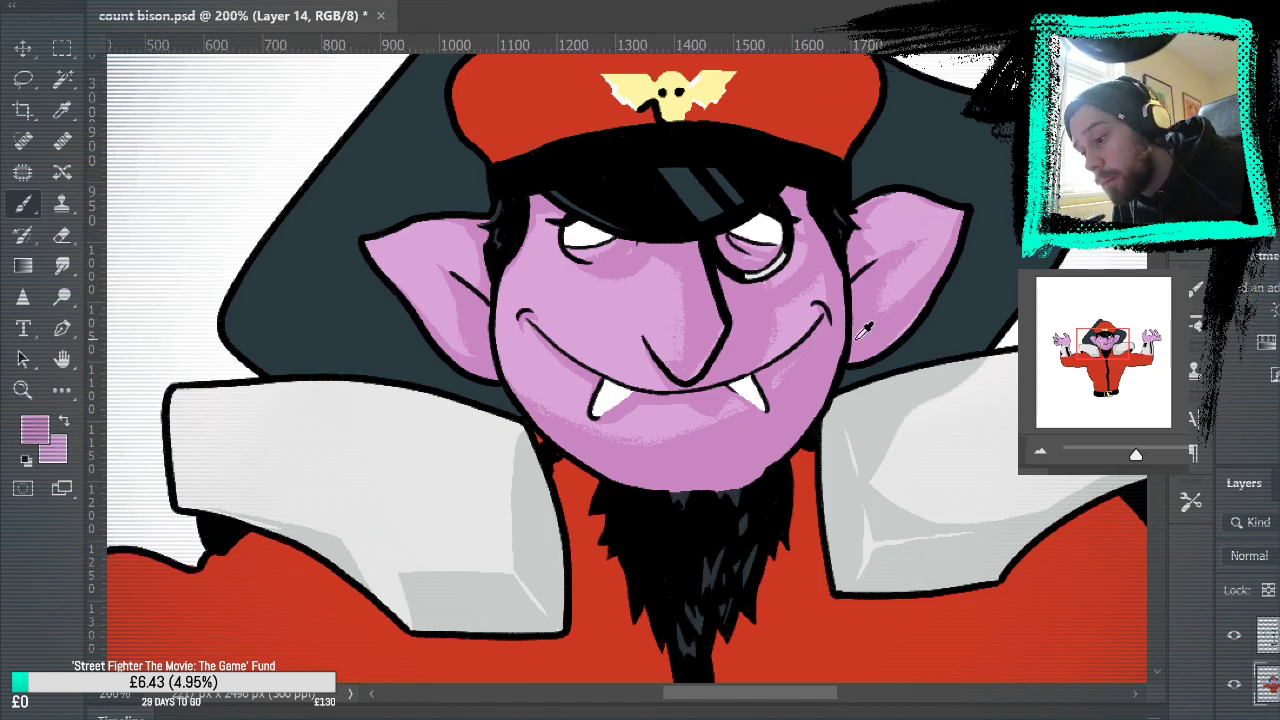
left_click(23, 390)
left_click(881, 318)
left_click(963, 281)
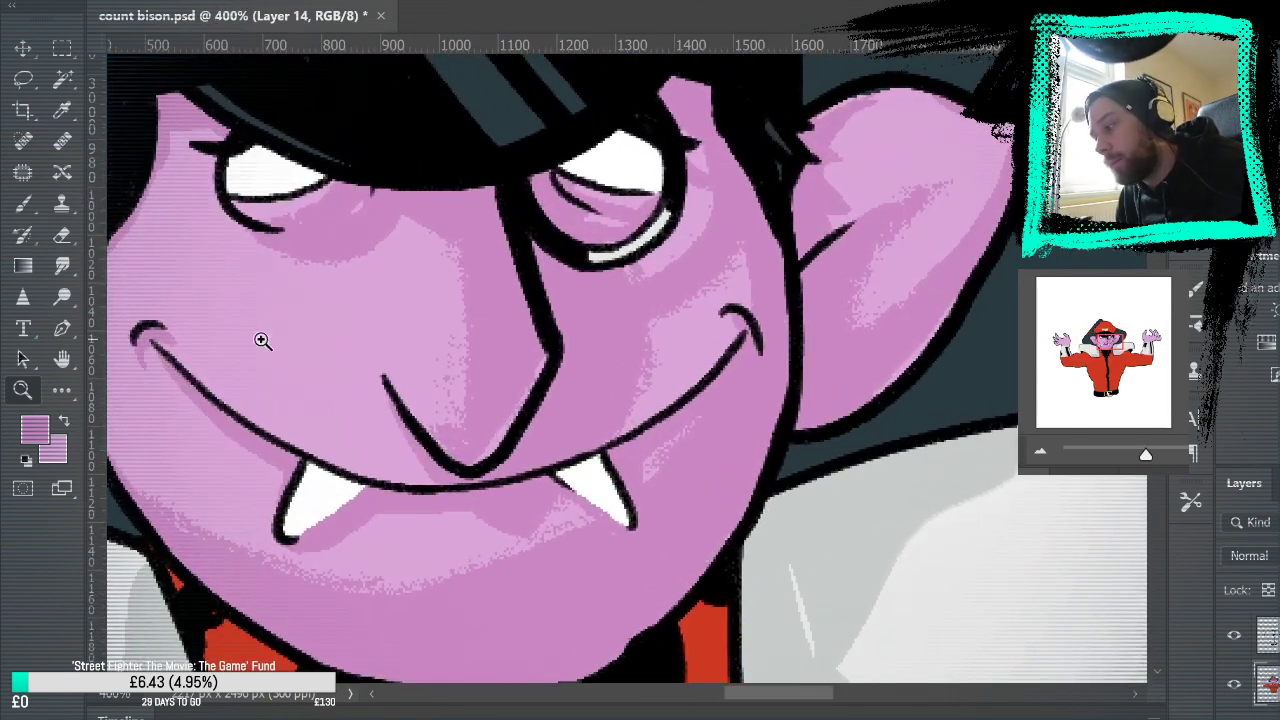
left_click(23, 204)
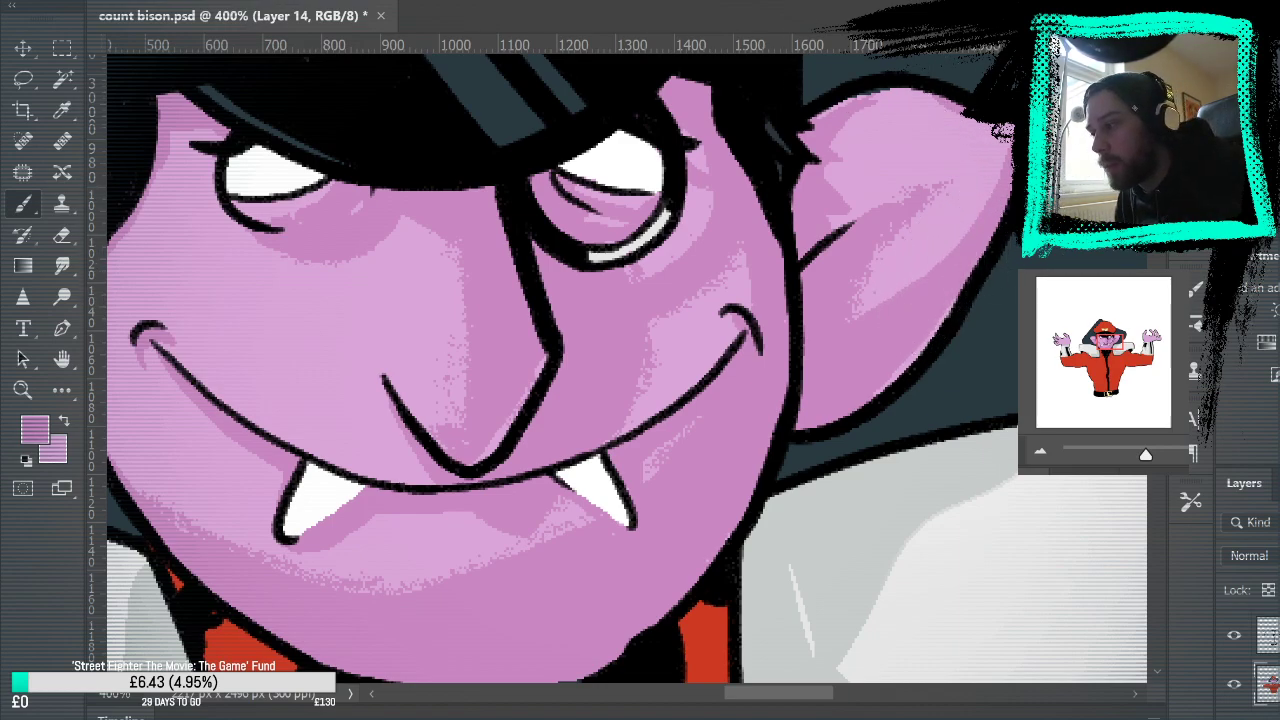
key("ctrl+0")
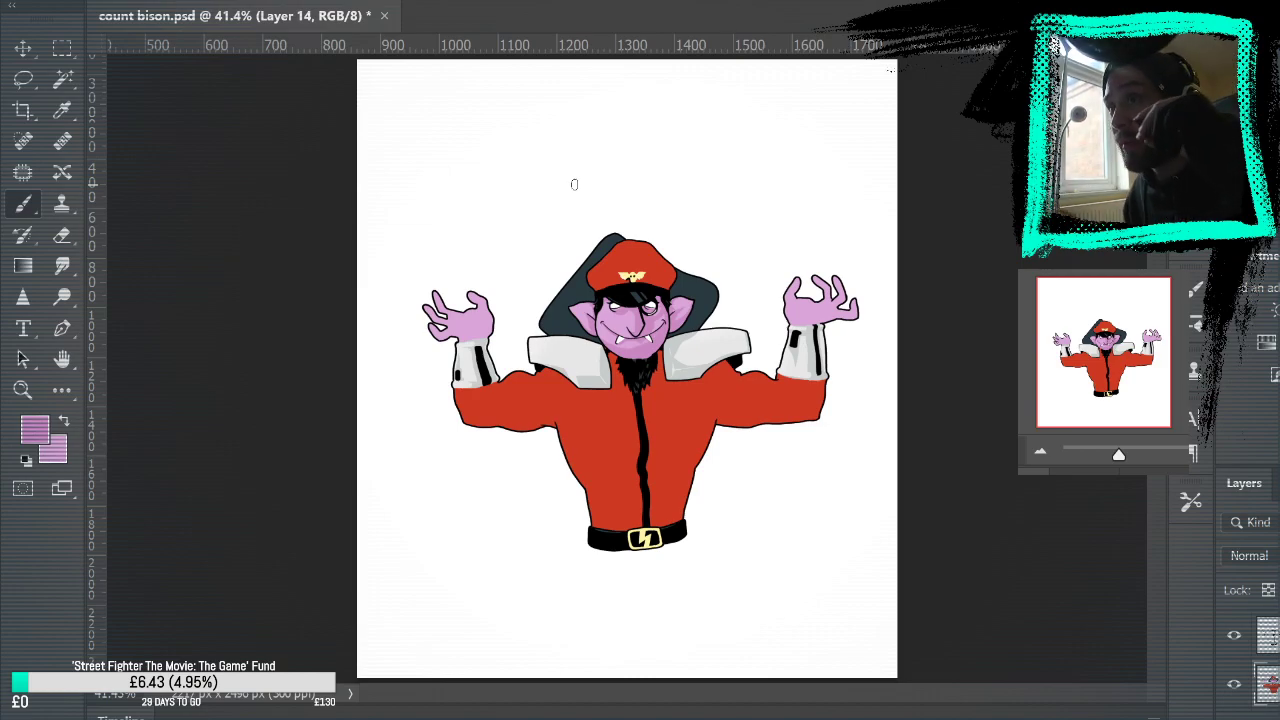
key("z")
left_click(654, 325)
left_click(654, 325)
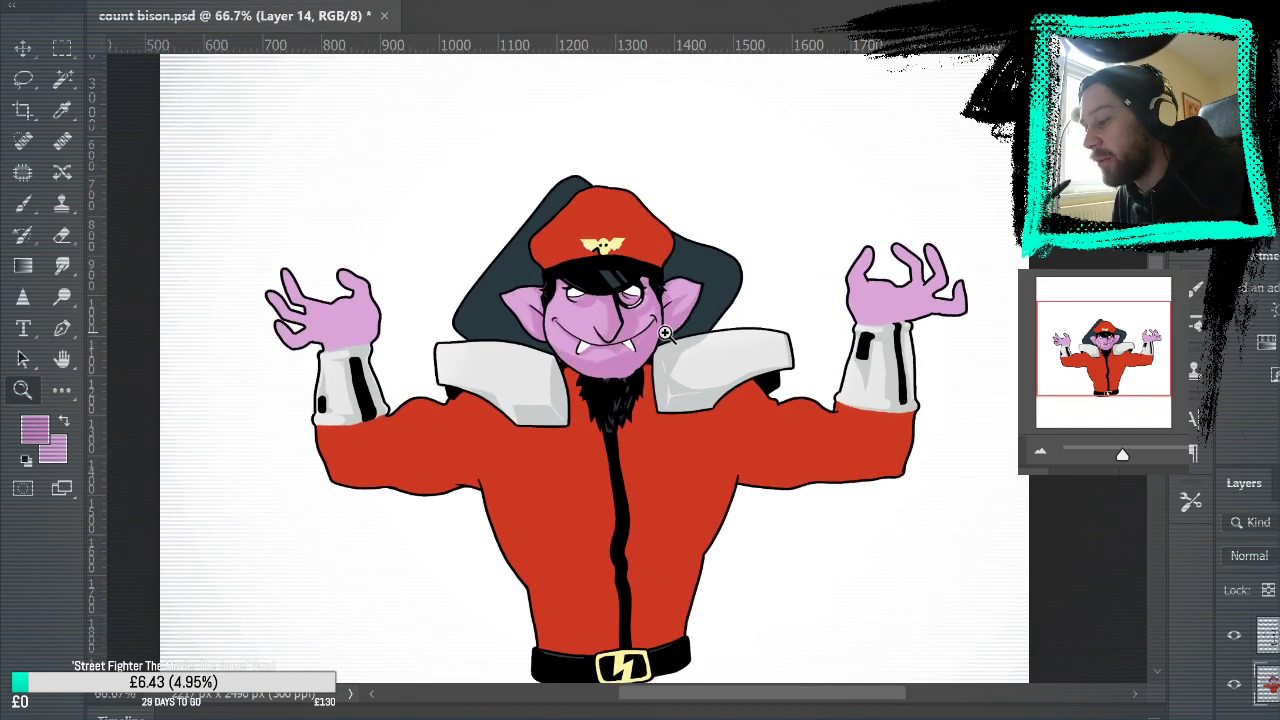
left_click(654, 325)
left_click(654, 325)
key("b")
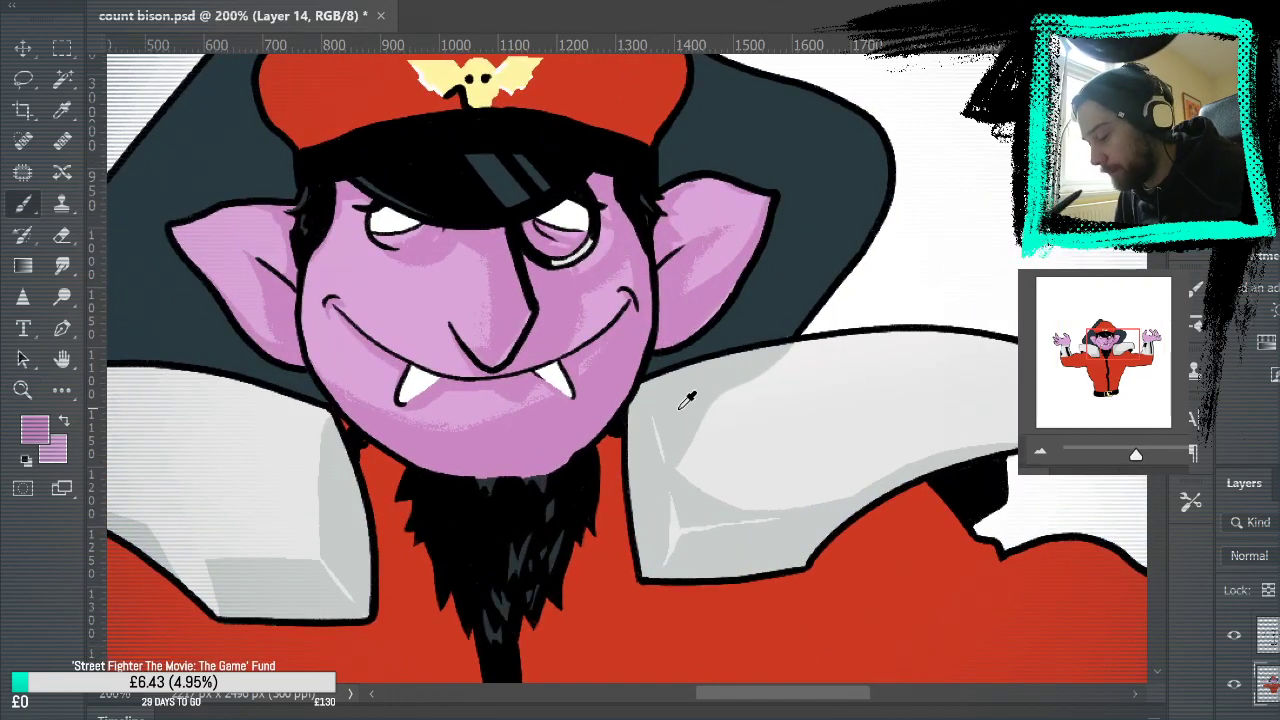
Step: Shade the uppermost finger, its base on the palm and the thumb of the hand opposite the monocle side in darker purple
left_click_drag(1022, 466, 630, 624)
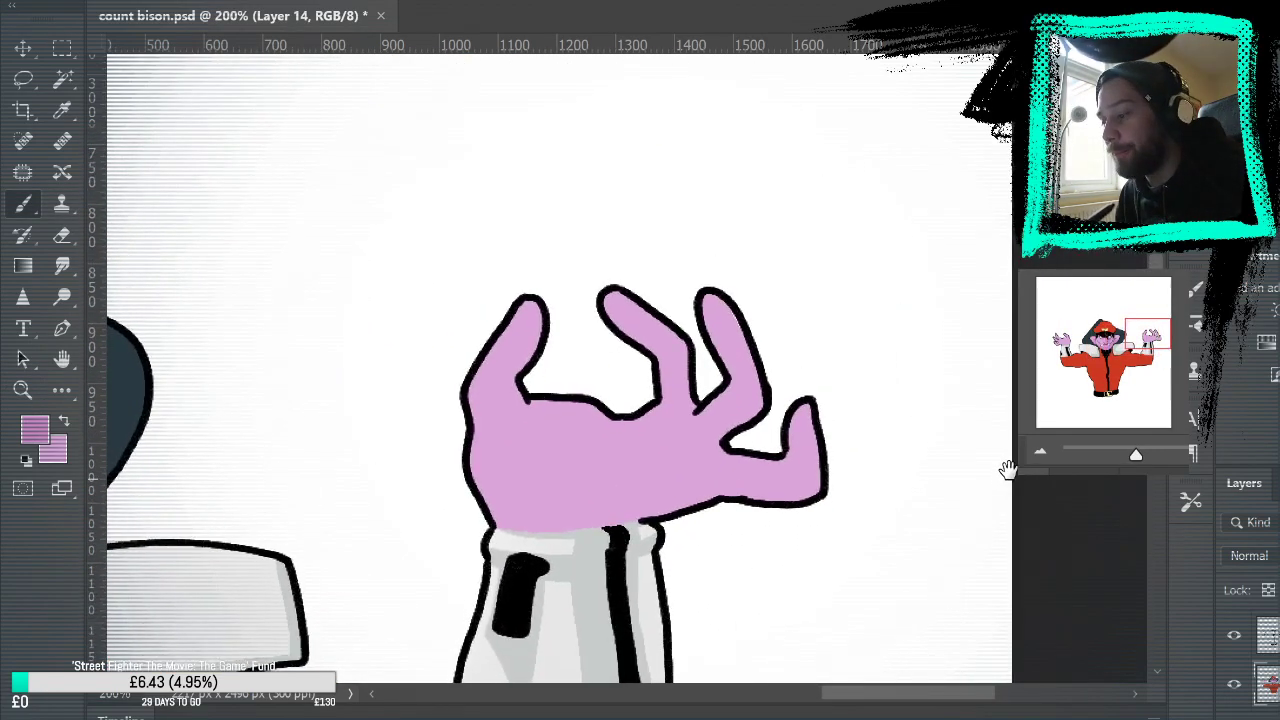
left_click_drag(690, 660, 1208, 150)
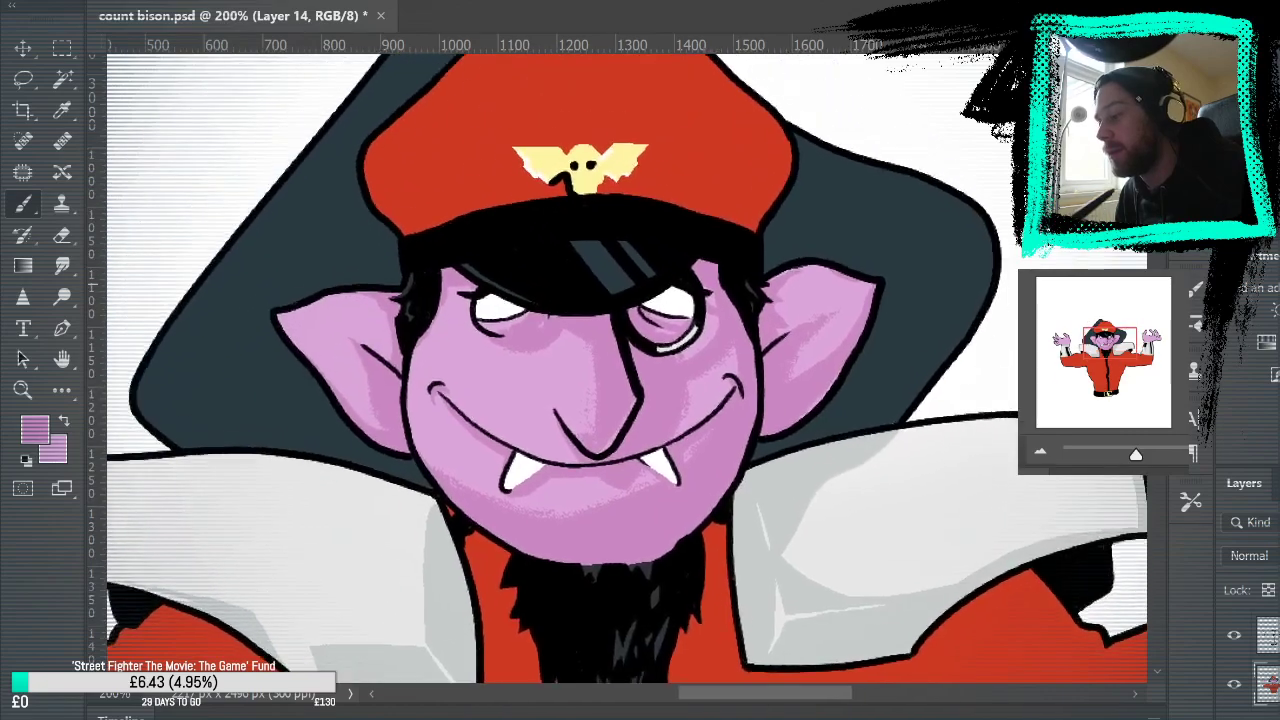
mouse_move(349, 354)
left_mouse_down()
mouse_move(1016, 256)
mouse_move(1070, 385)
left_mouse_up()
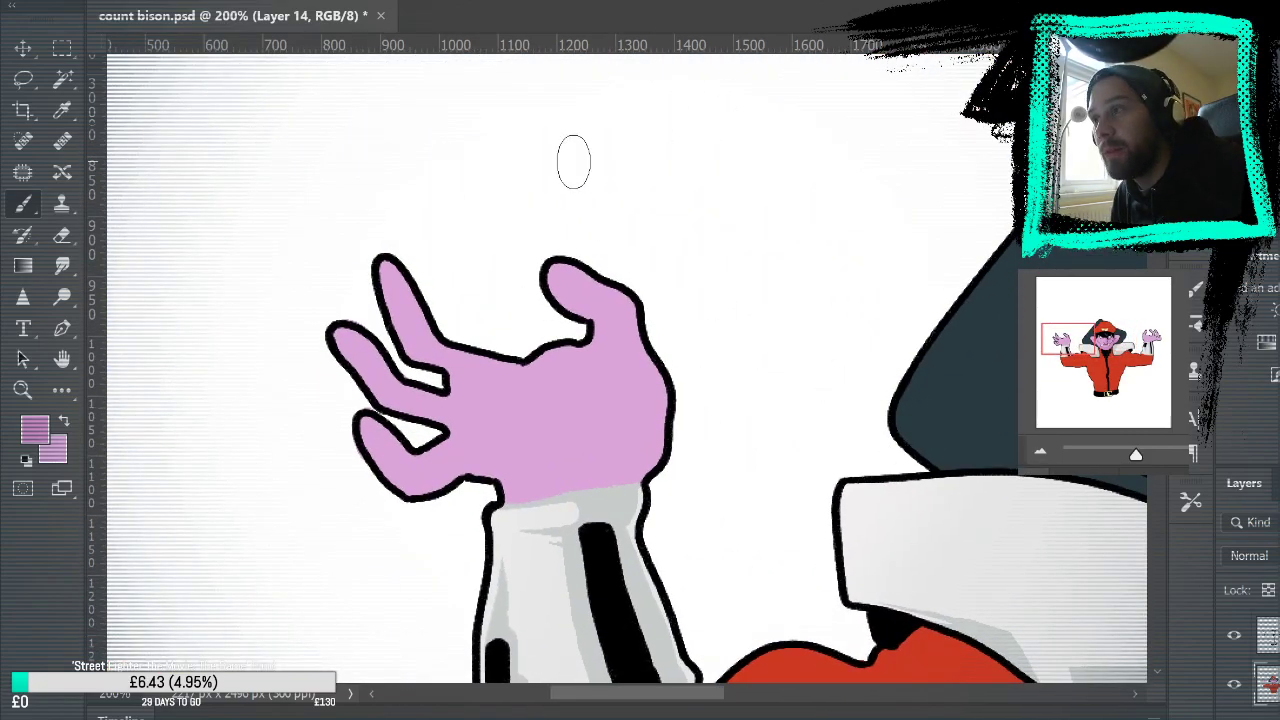
mouse_move(425, 312)
left_mouse_down()
mouse_move(395, 270)
mouse_move(420, 318)
left_mouse_up()
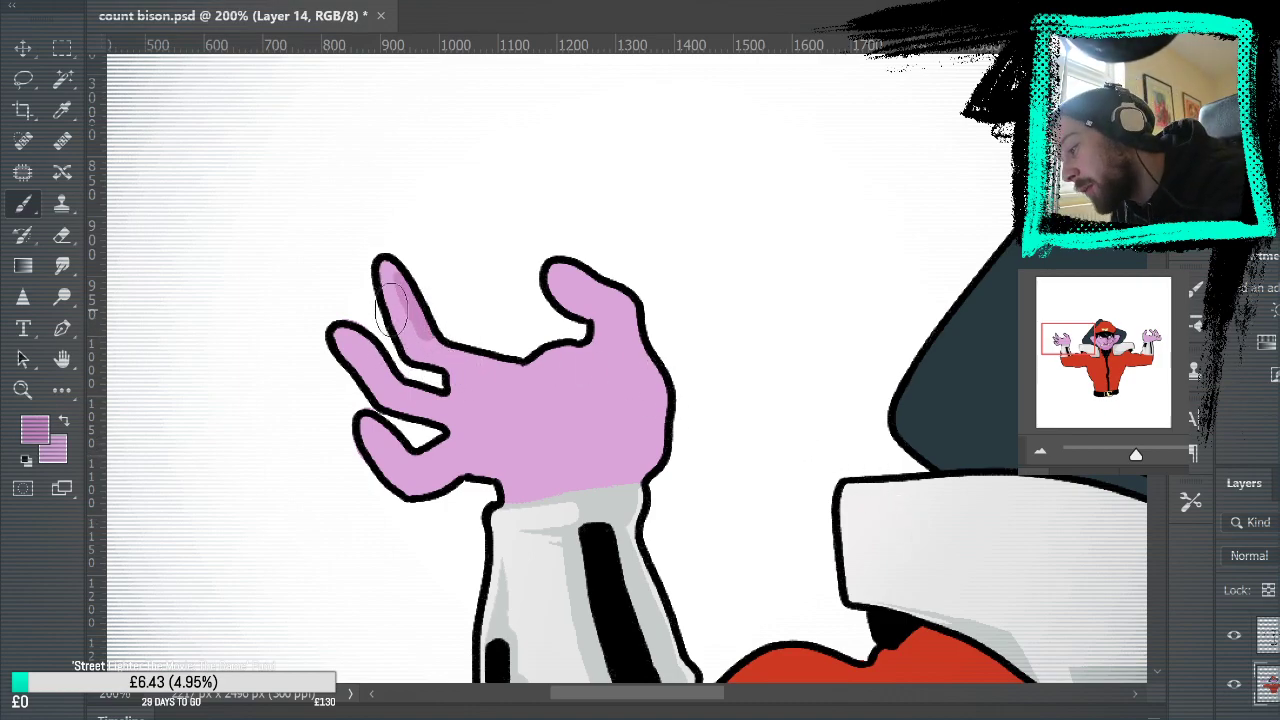
mouse_move(412, 350)
left_mouse_down()
mouse_move(434, 322)
mouse_move(440, 340)
mouse_move(428, 345)
mouse_move(455, 362)
mouse_move(508, 366)
mouse_move(474, 371)
left_mouse_up()
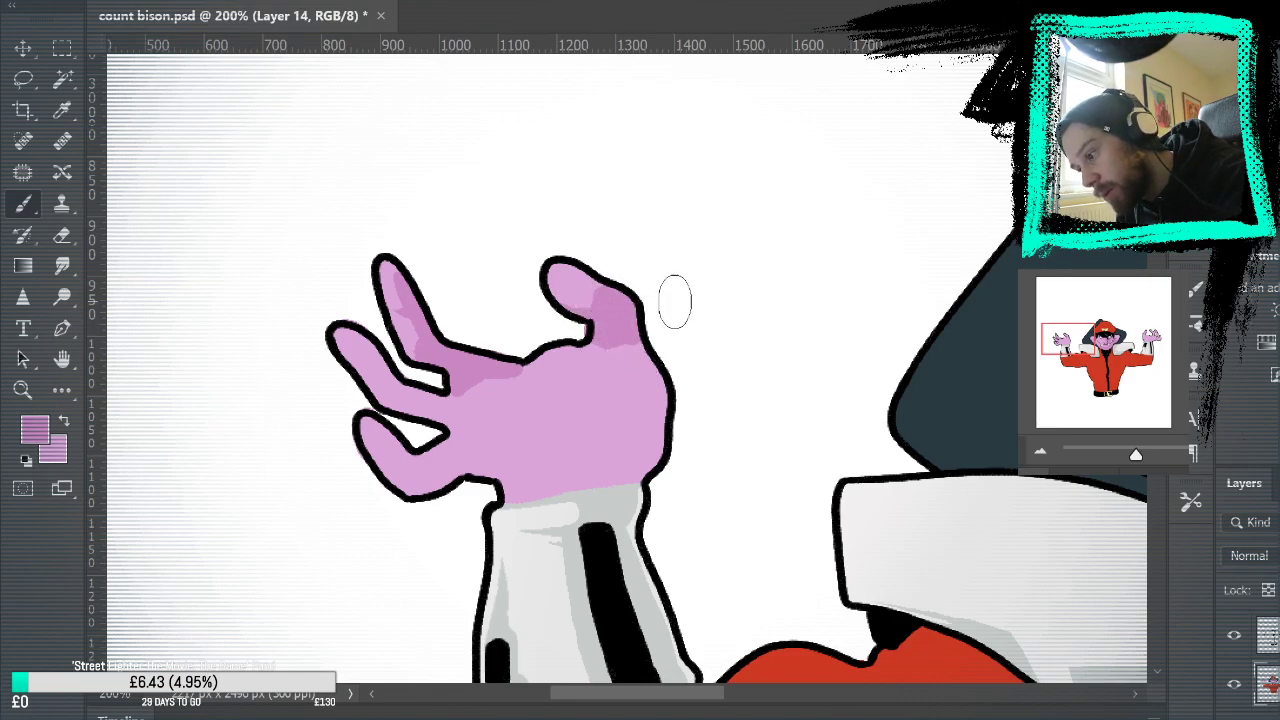
key("e")
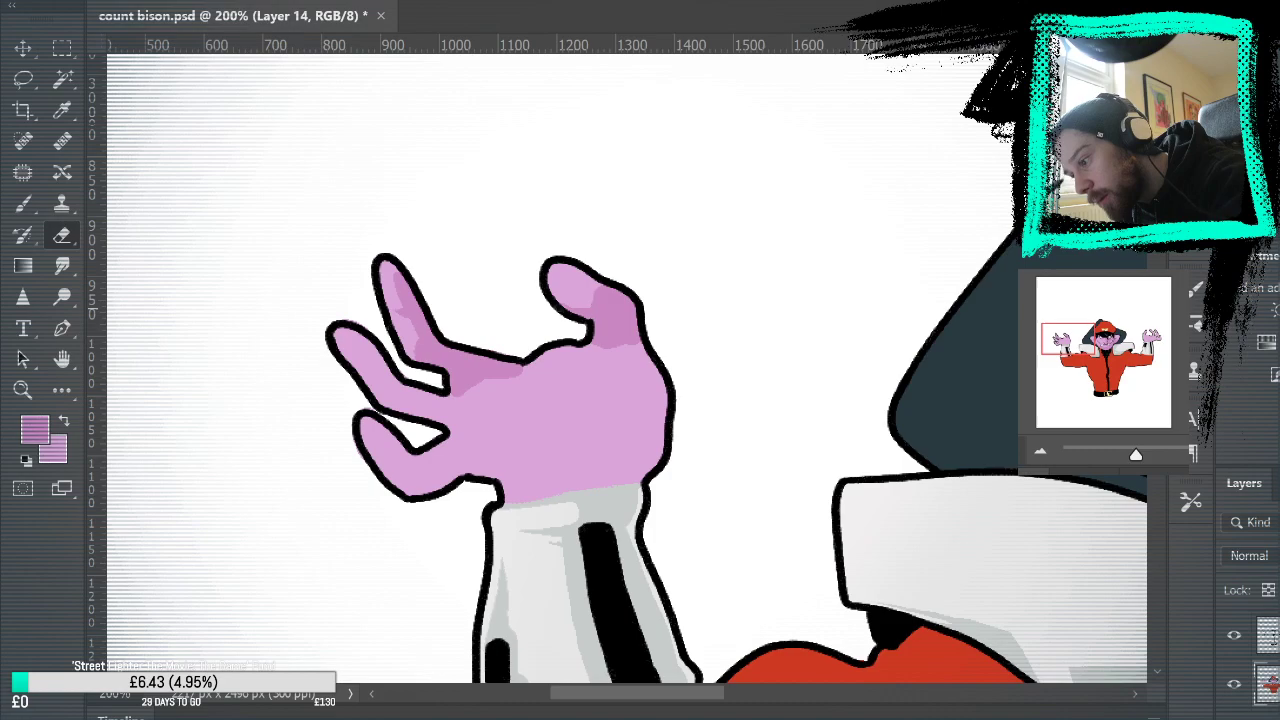
key("b")
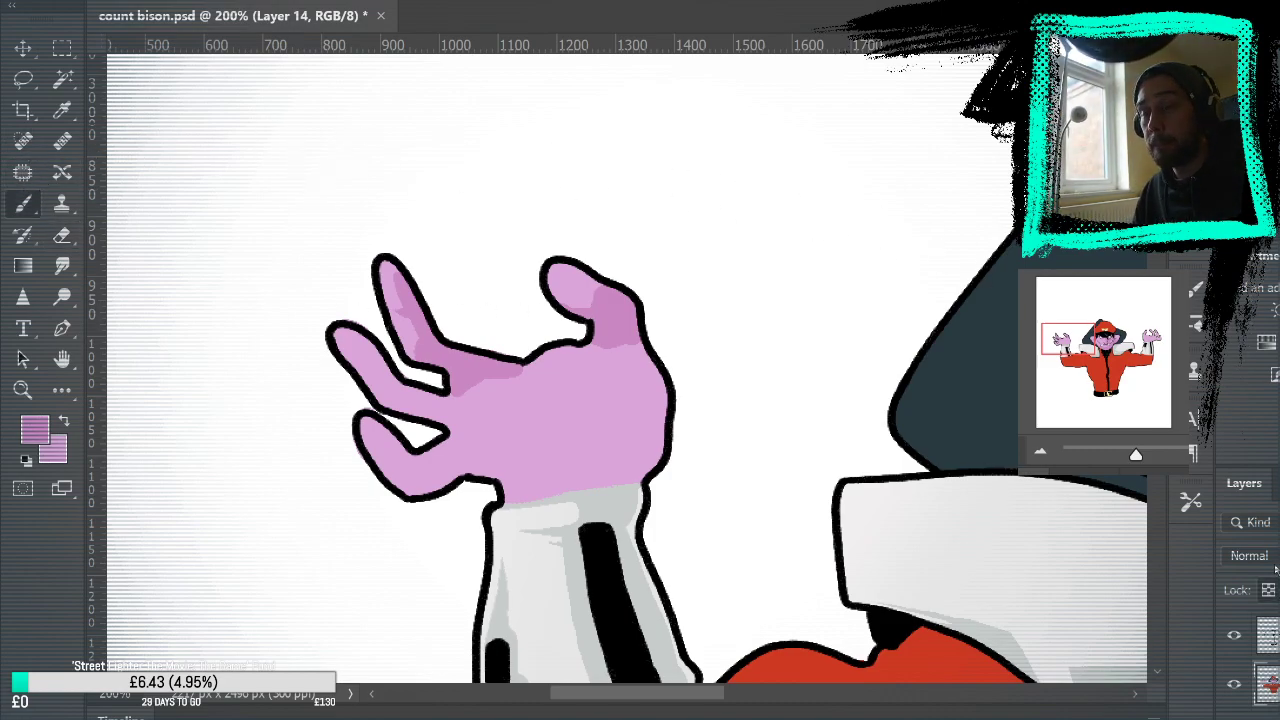
Step: Shade the two lower fingers and the finger side of the palm in darker purple on the hand opposite the monocle
mouse_move(389, 392)
left_mouse_down()
mouse_move(369, 350)
mouse_move(405, 405)
mouse_move(400, 390)
left_mouse_up()
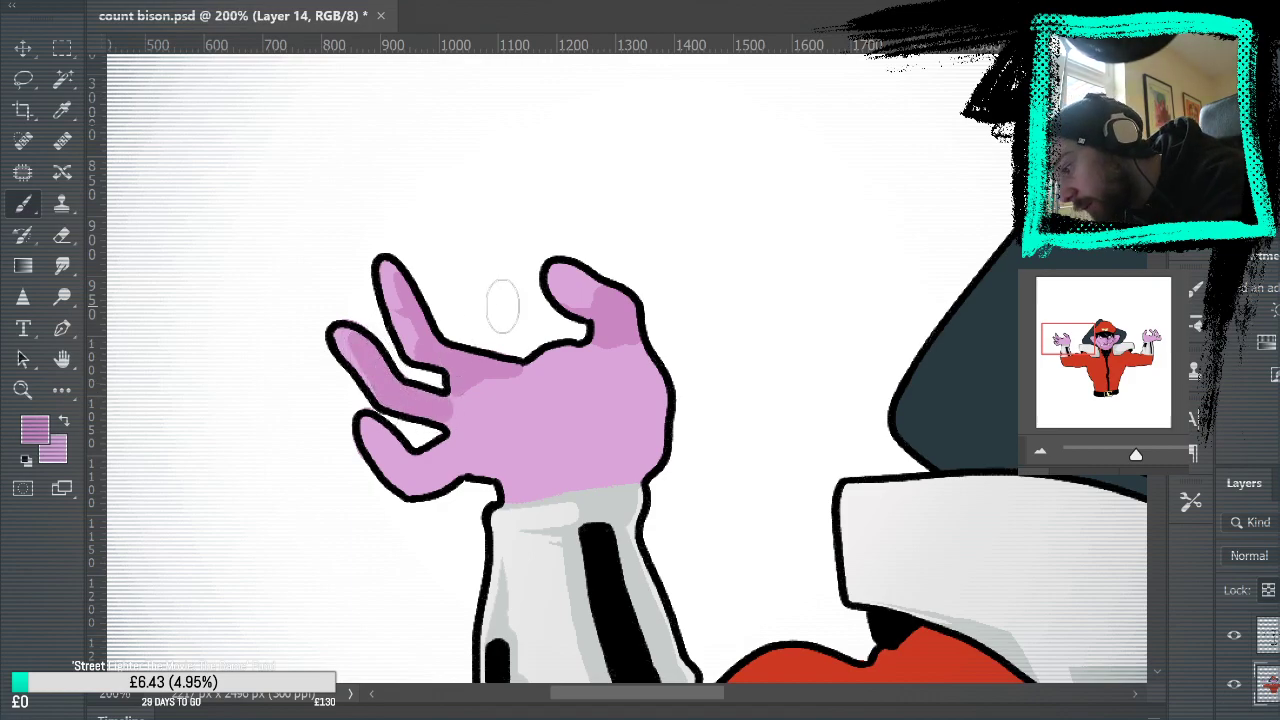
mouse_move(386, 453)
left_mouse_down()
mouse_move(405, 454)
mouse_move(396, 445)
mouse_move(422, 482)
mouse_move(533, 412)
mouse_move(520, 427)
mouse_move(490, 408)
left_mouse_up()
mouse_move(458, 462)
left_mouse_down()
mouse_move(536, 472)
mouse_move(451, 434)
mouse_move(521, 387)
mouse_move(491, 375)
mouse_move(485, 443)
mouse_move(472, 331)
mouse_move(649, 447)
mouse_move(592, 469)
mouse_move(521, 443)
mouse_move(516, 432)
mouse_move(556, 396)
mouse_move(540, 419)
mouse_move(550, 450)
left_mouse_up()
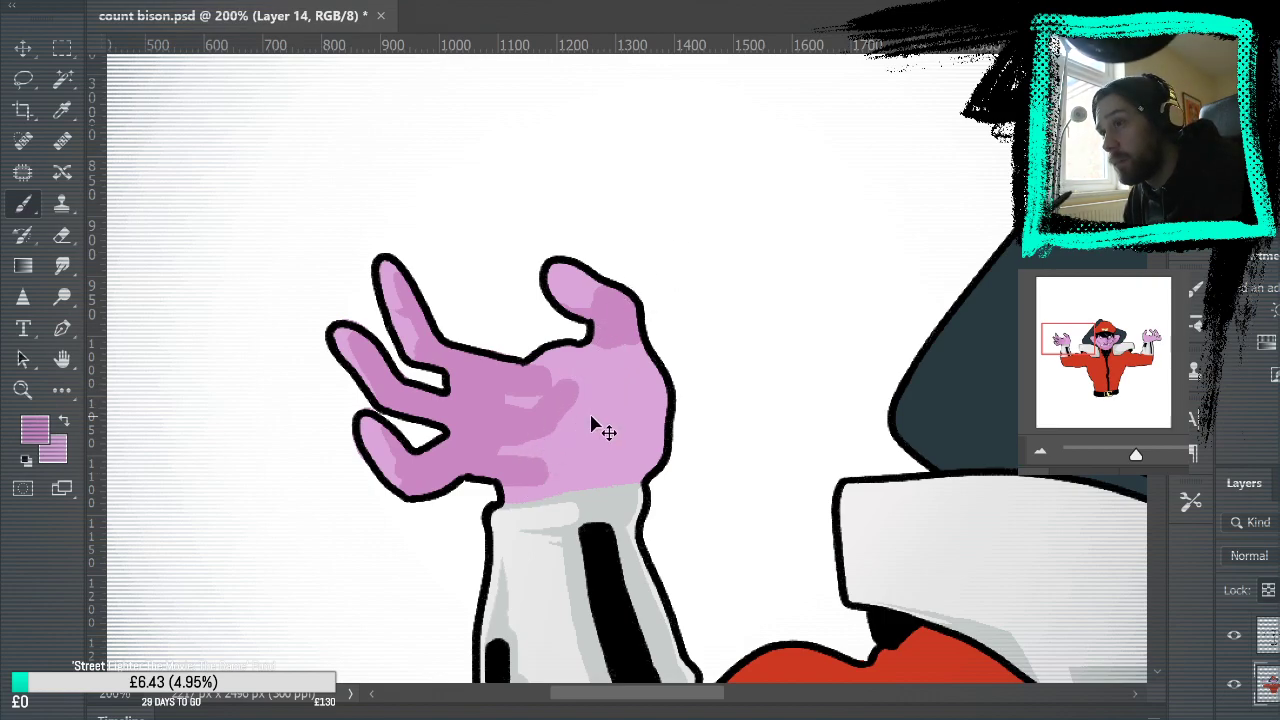
mouse_move(548, 430)
left_mouse_down()
mouse_move(584, 421)
mouse_move(532, 457)
mouse_move(572, 399)
mouse_move(552, 438)
mouse_move(597, 397)
left_mouse_up()
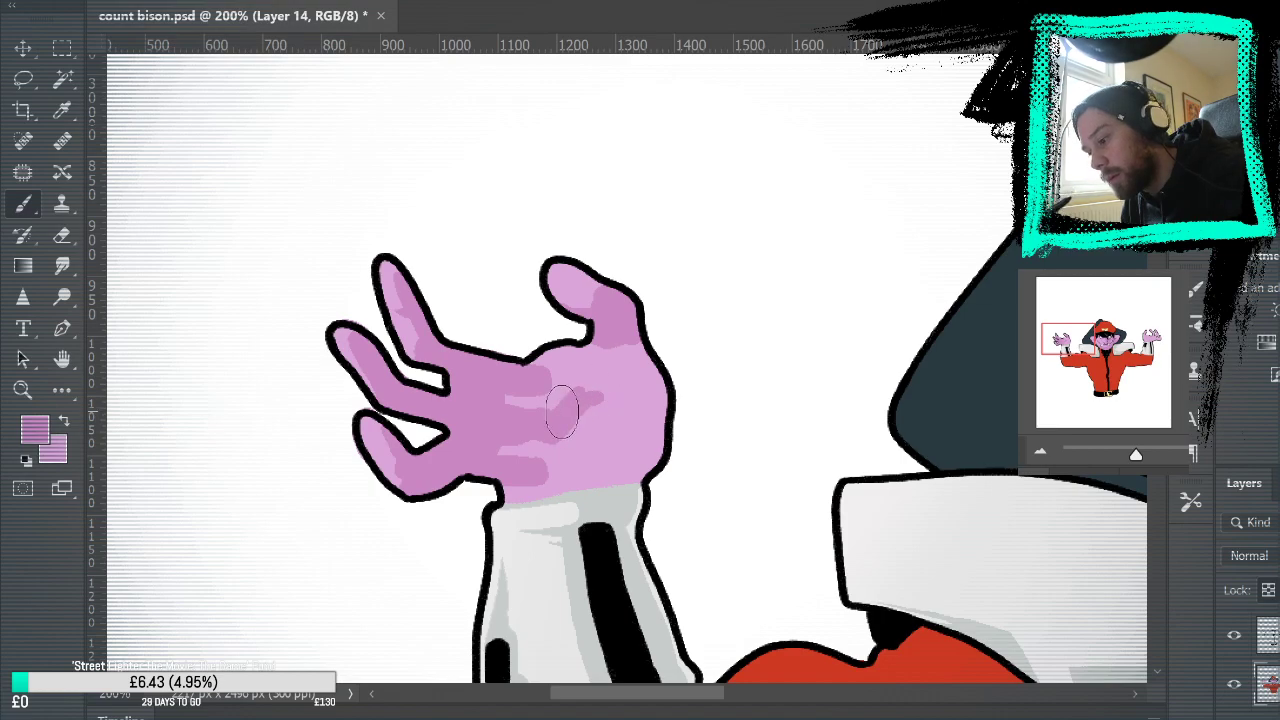
Step: Darken the heel and crease of that palm, and clean the cuff's edge at the wrist with sampled grey
mouse_move(507, 495)
left_mouse_down()
mouse_move(574, 484)
mouse_move(652, 397)
mouse_move(634, 345)
mouse_move(661, 404)
mouse_move(658, 443)
mouse_move(646, 470)
mouse_move(583, 482)
mouse_move(629, 468)
left_mouse_up()
left_click(589, 485, "alt")
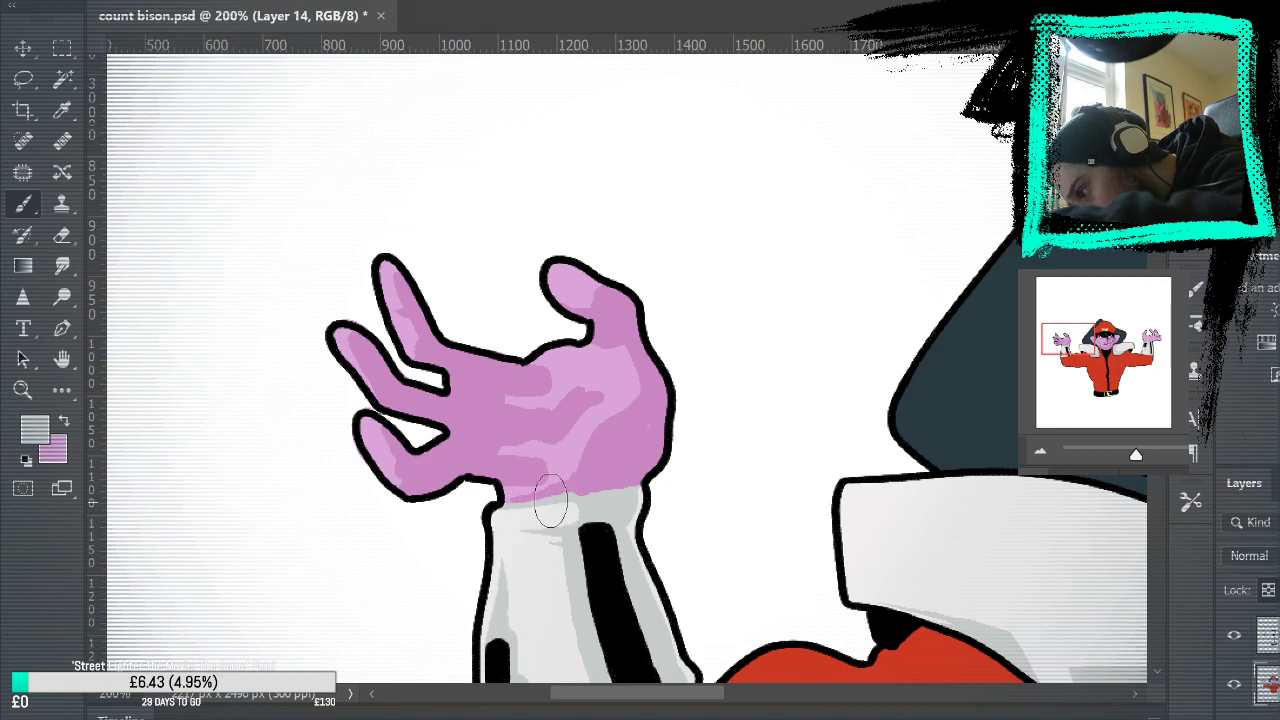
left_click_drag(585, 497, 627, 491)
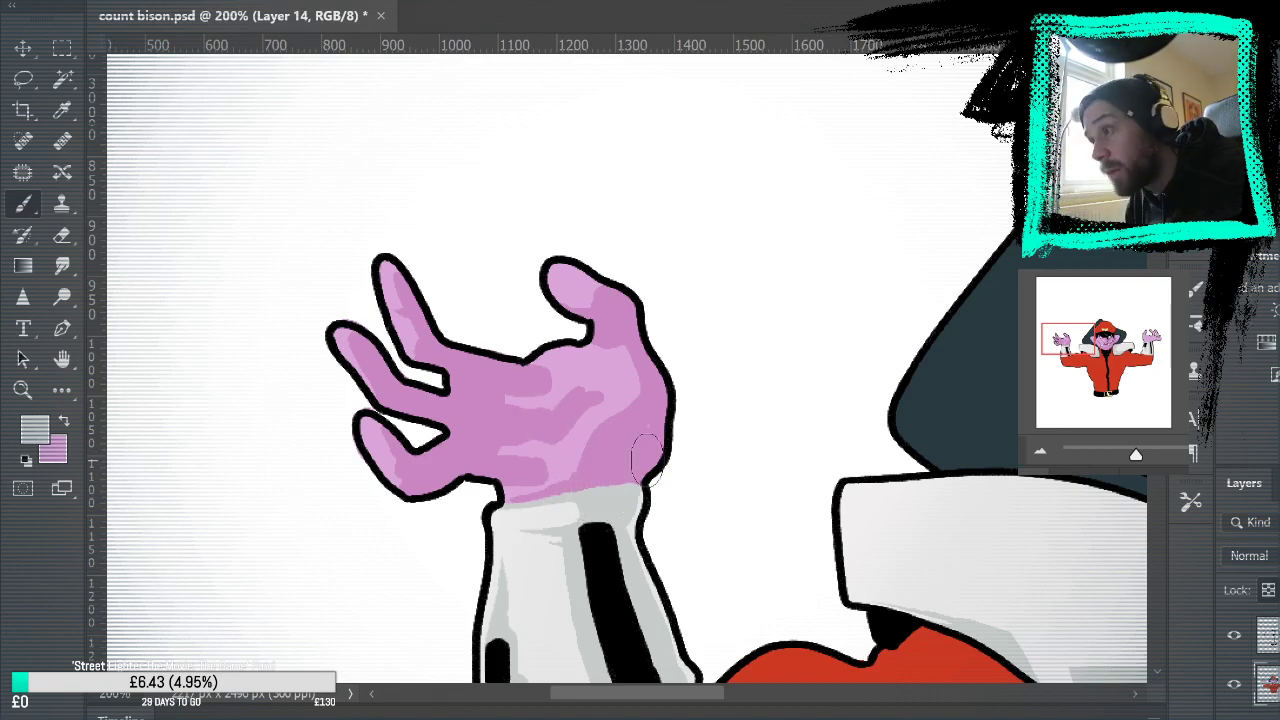
left_click(640, 431, "alt")
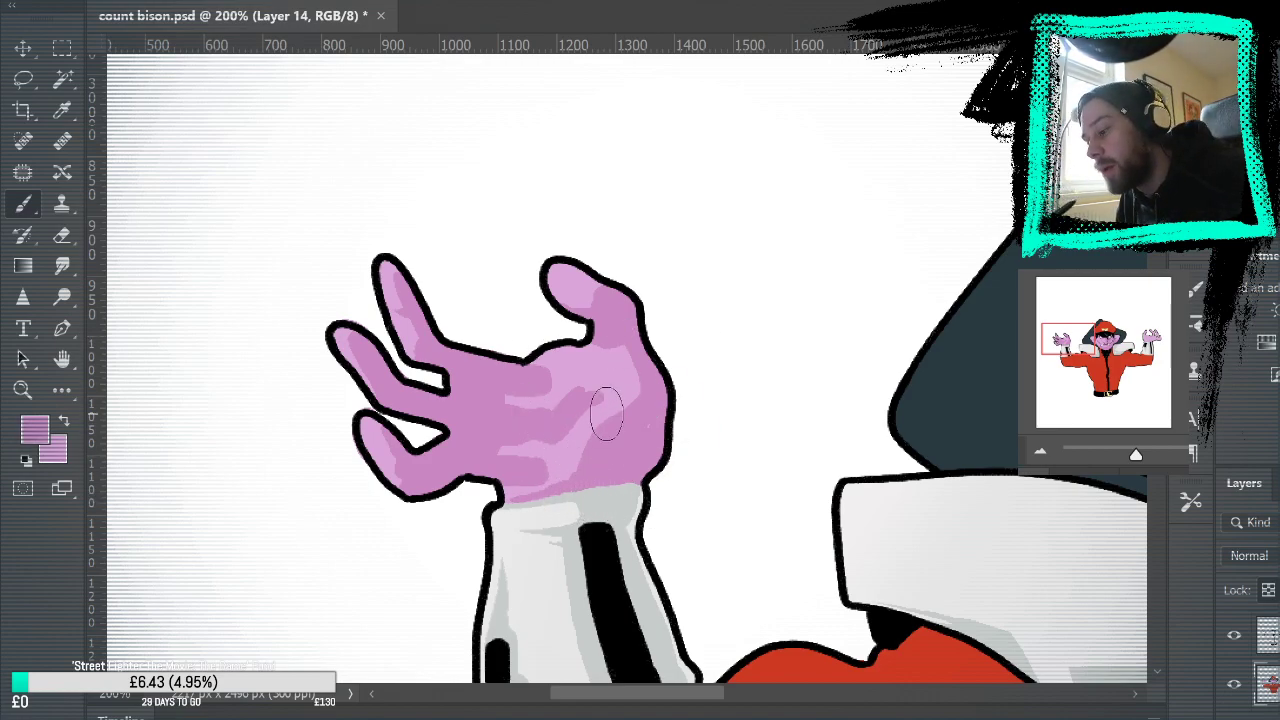
mouse_move(578, 402)
left_mouse_down()
mouse_move(669, 406)
mouse_move(657, 380)
left_mouse_up()
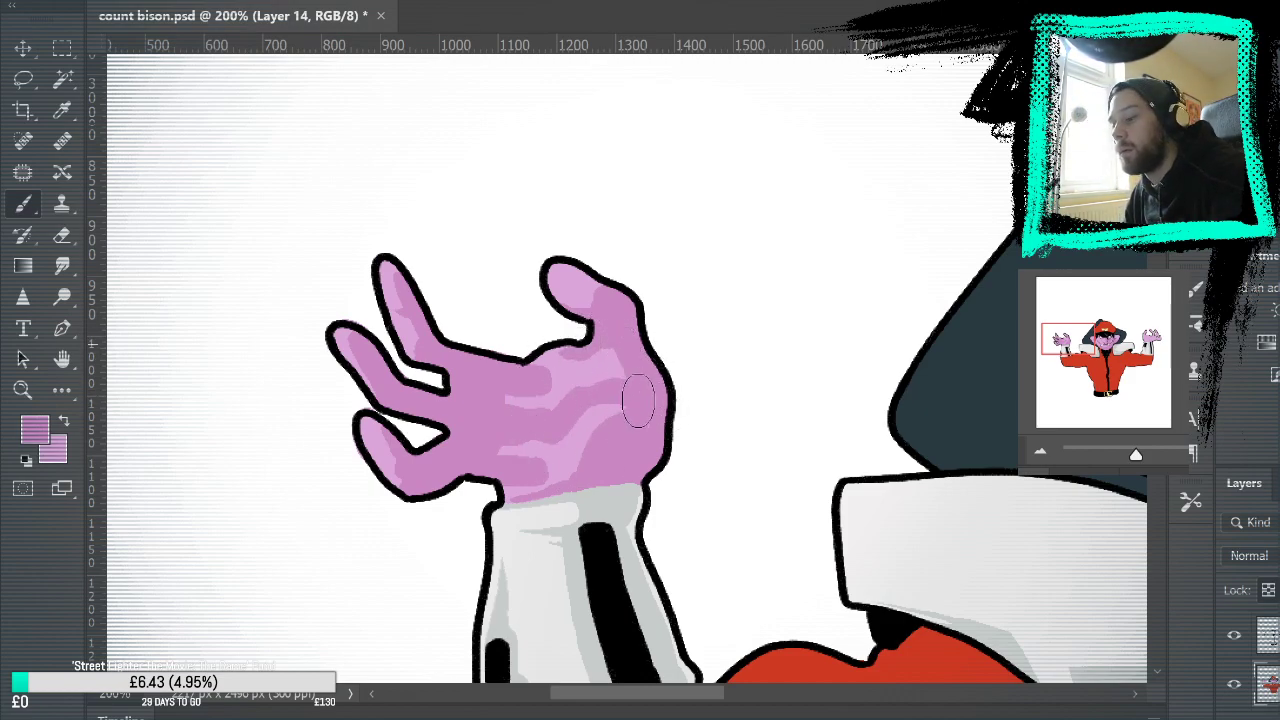
Step: Shade the inner edge of the thumb in darker purple on the monocle-side hand
left_click_drag(901, 425, 718, 449)
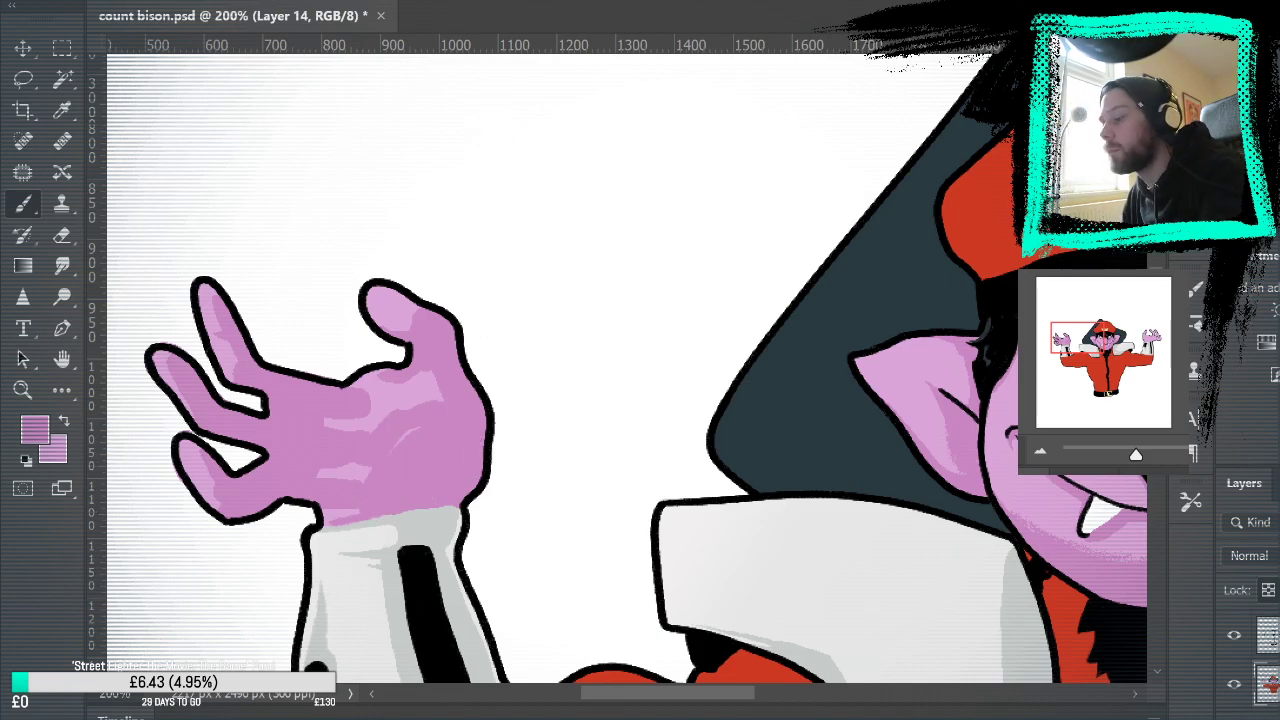
key("ctrl+0")
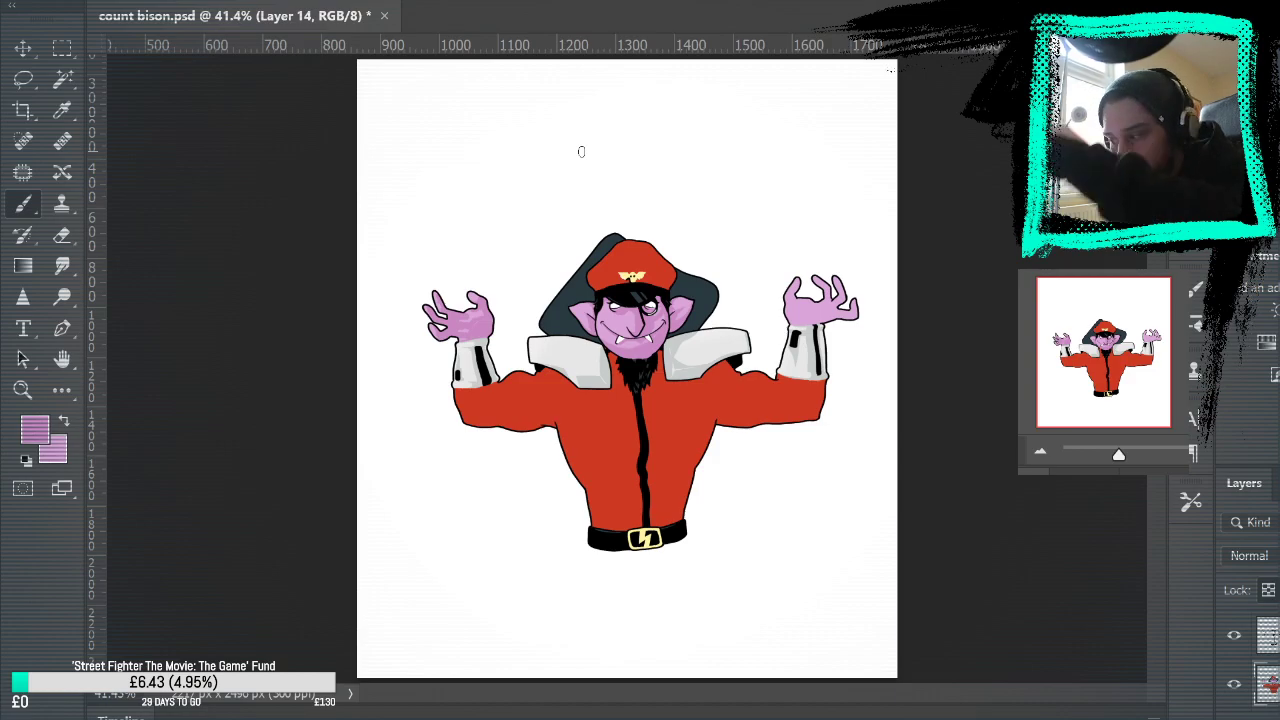
left_click(23, 390)
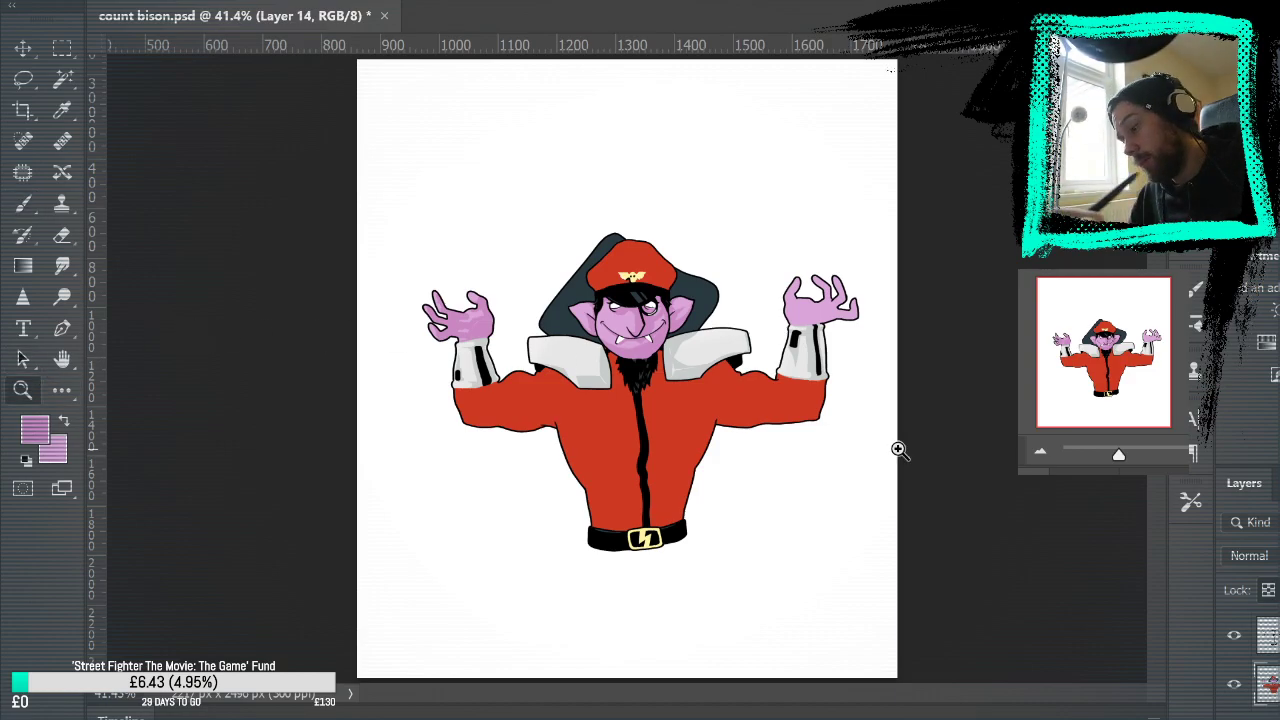
left_click(898, 450)
left_click(870, 330)
left_click(862, 322)
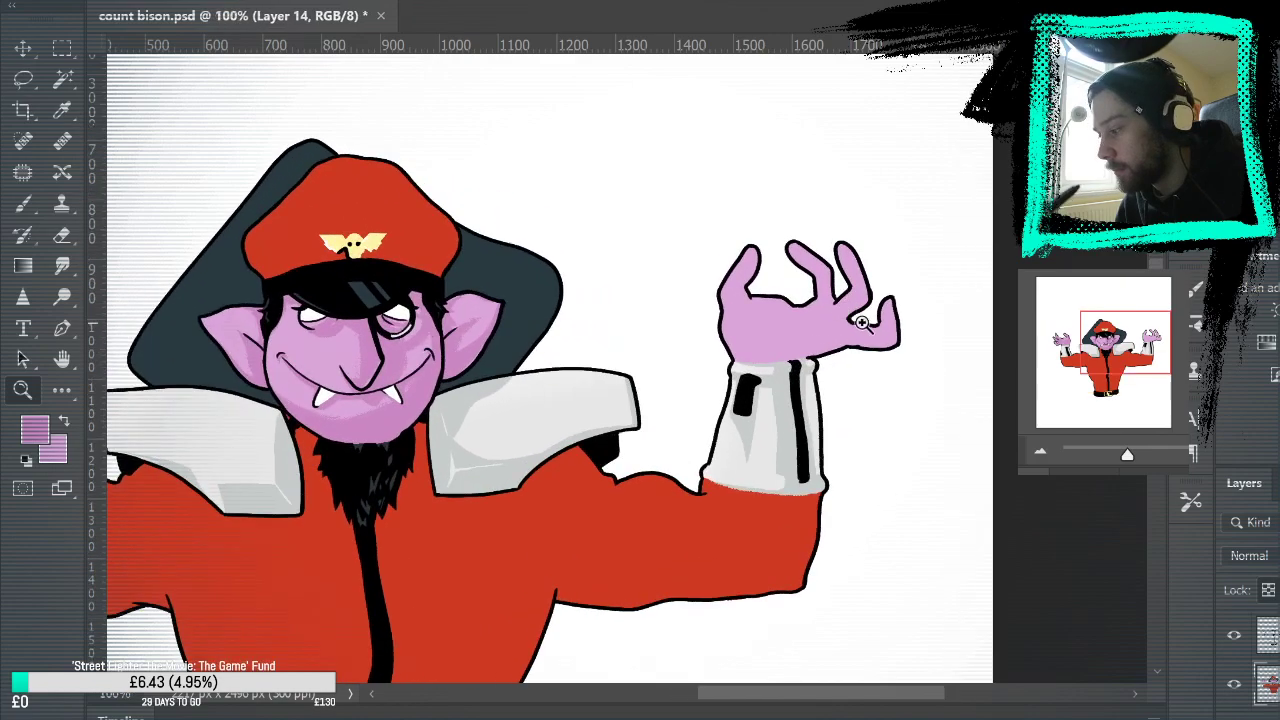
left_click(862, 322)
key("b")
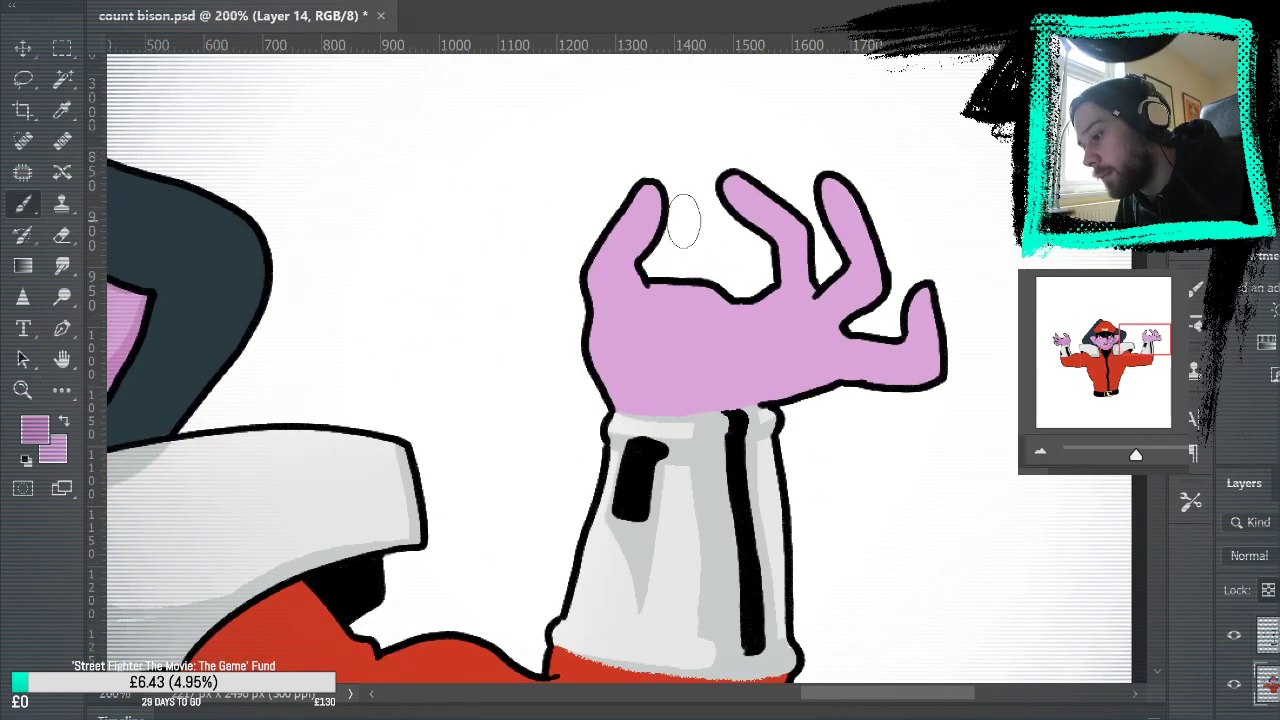
mouse_move(640, 290)
left_mouse_down()
mouse_move(622, 280)
mouse_move(650, 215)
mouse_move(645, 245)
mouse_move(647, 198)
left_mouse_up()
Step: Review the face and shaded hands, and show the pink flame sketch above both hands for comparison
left_click_drag(793, 429, 1277, 380)
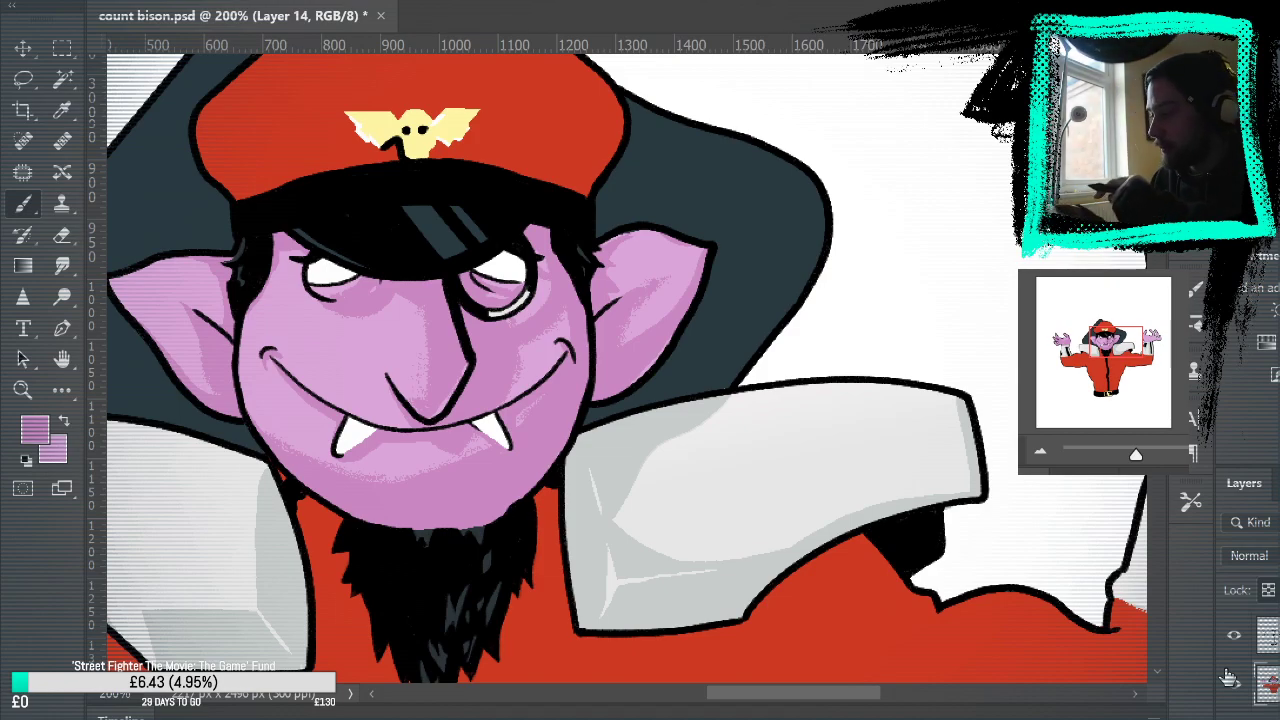
left_click_drag(872, 339, 594, 514)
left_click_drag(566, 620, 594, 517)
left_click_drag(990, 433, 811, 429)
left_click_drag(463, 394, 1130, 295)
mouse_move(230, 415)
left_mouse_down()
mouse_move(926, 306)
mouse_move(937, 376)
mouse_move(883, 353)
left_mouse_up()
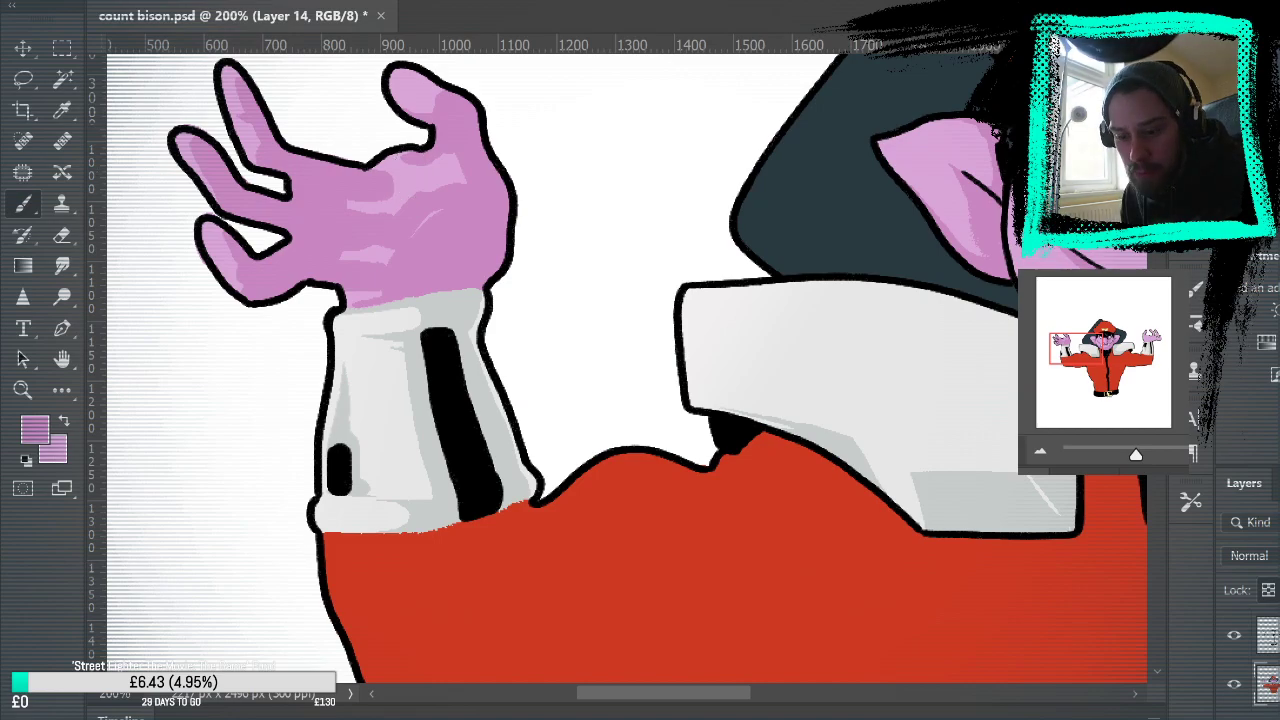
scroll(1266, 660, "down", 3)
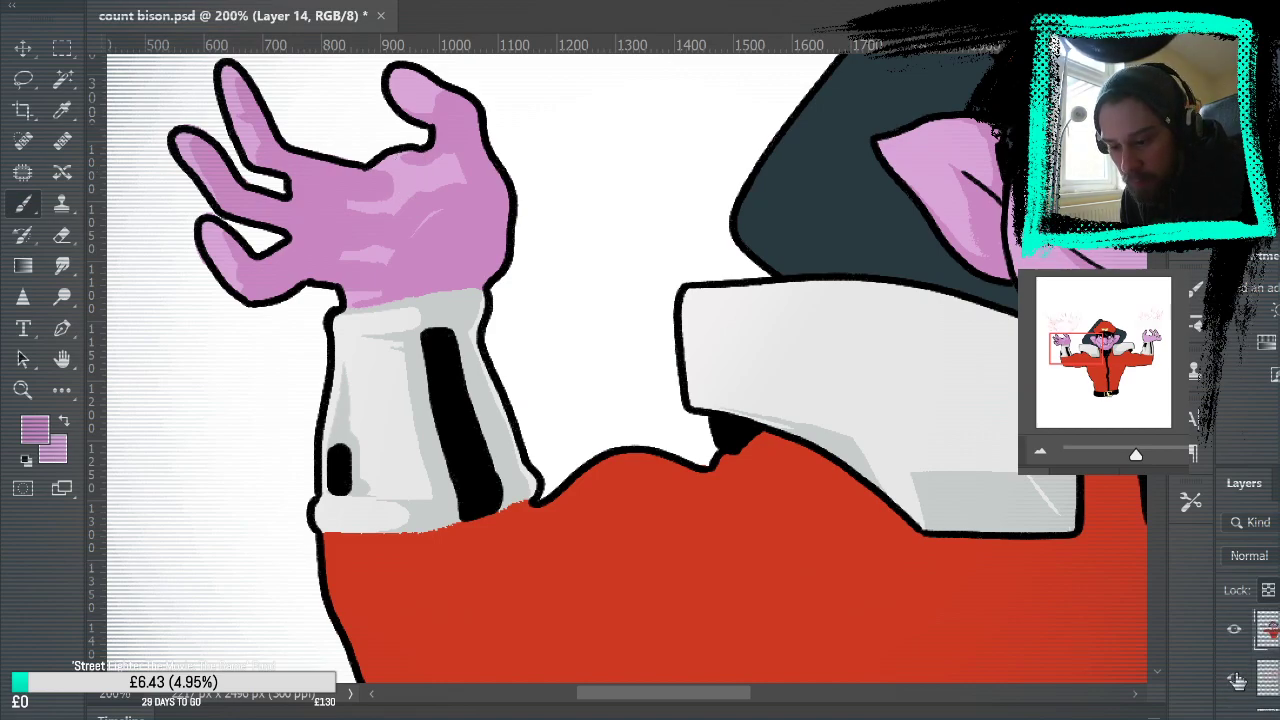
left_click_drag(846, 266, 974, 626)
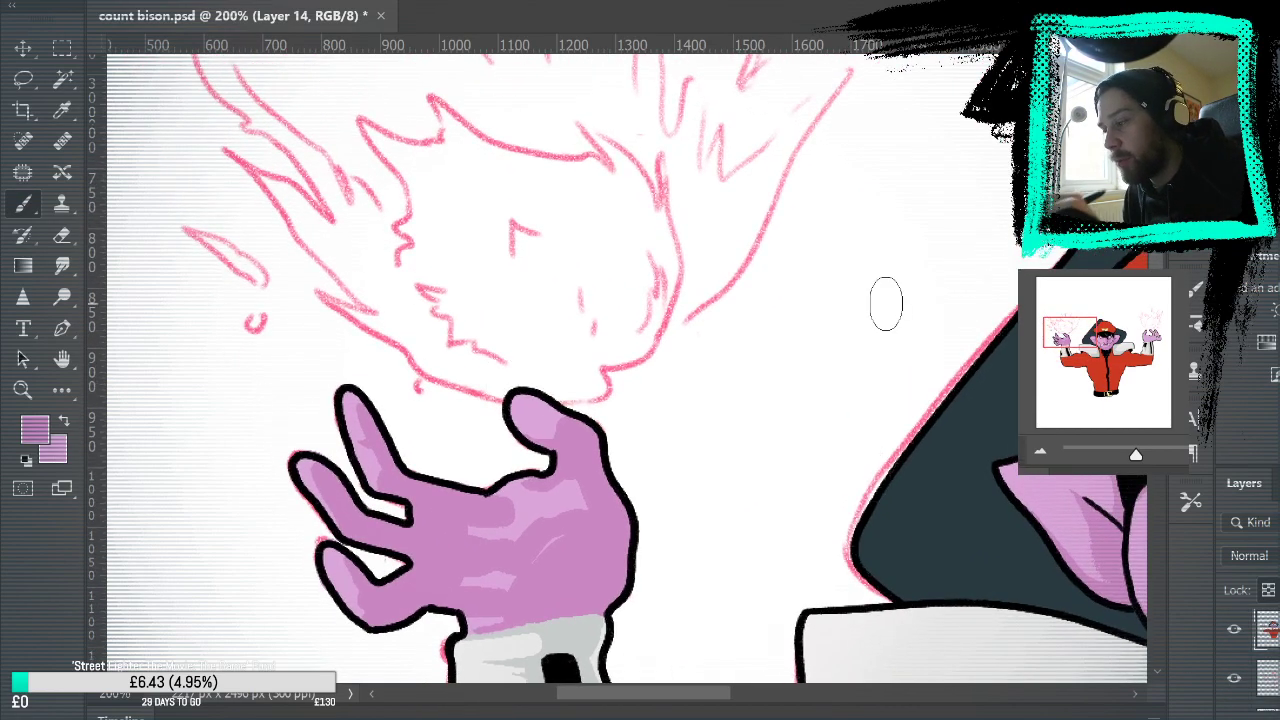
key("ctrl+0")
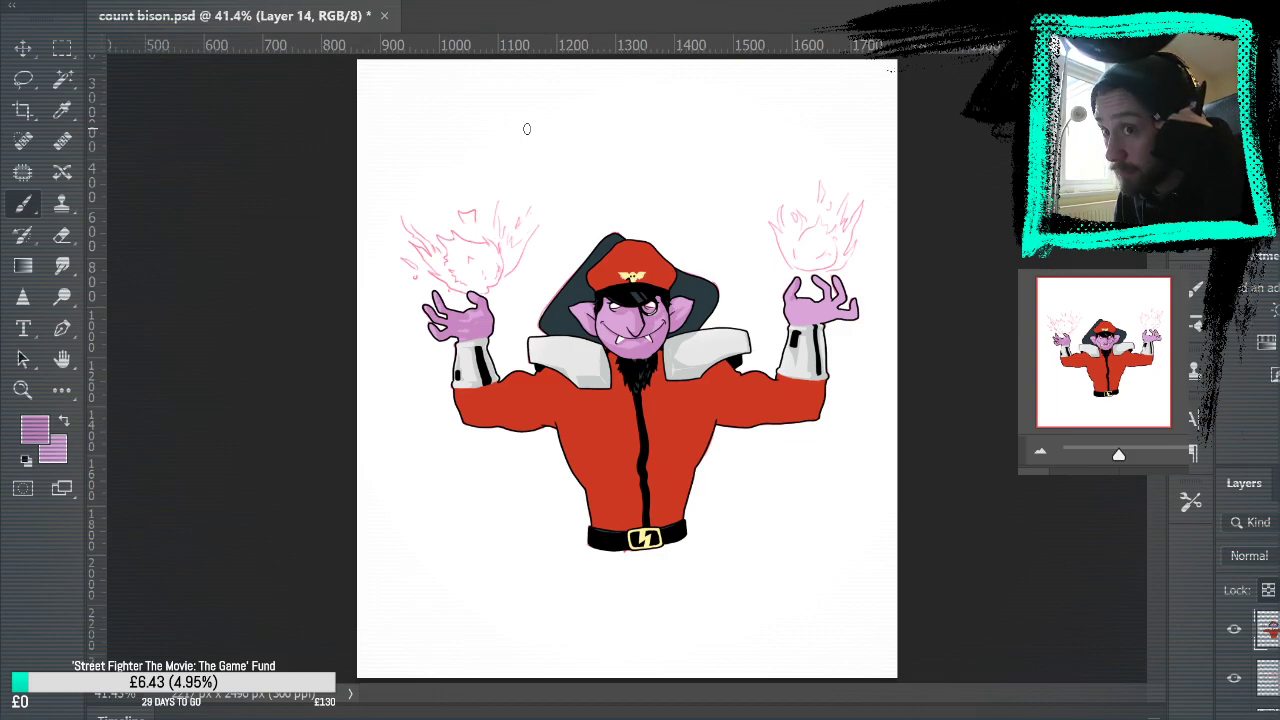
Step: Hide the flame sketch and widen the dark purple shadow down to the thumb's base on the monocle-side hand
left_click(24, 388)
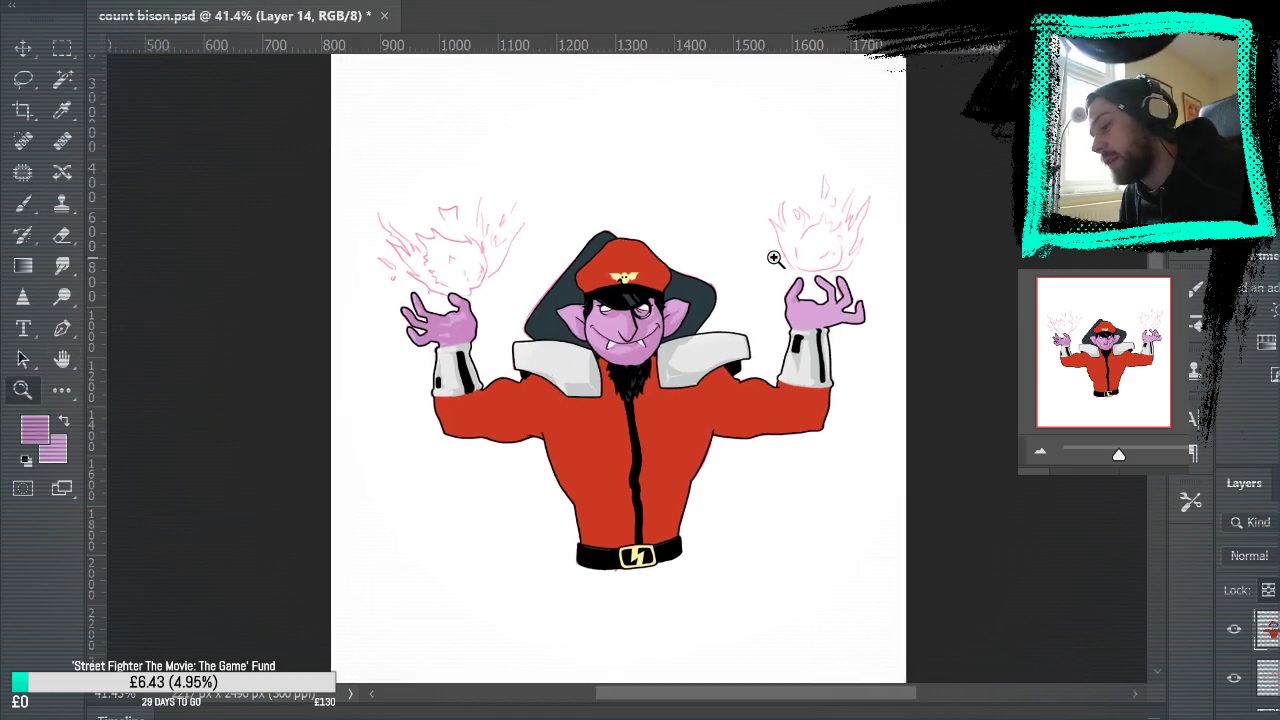
mouse_move(880, 322)
left_mouse_down()
mouse_move(894, 337)
mouse_move(879, 313)
mouse_move(1001, 313)
left_mouse_up()
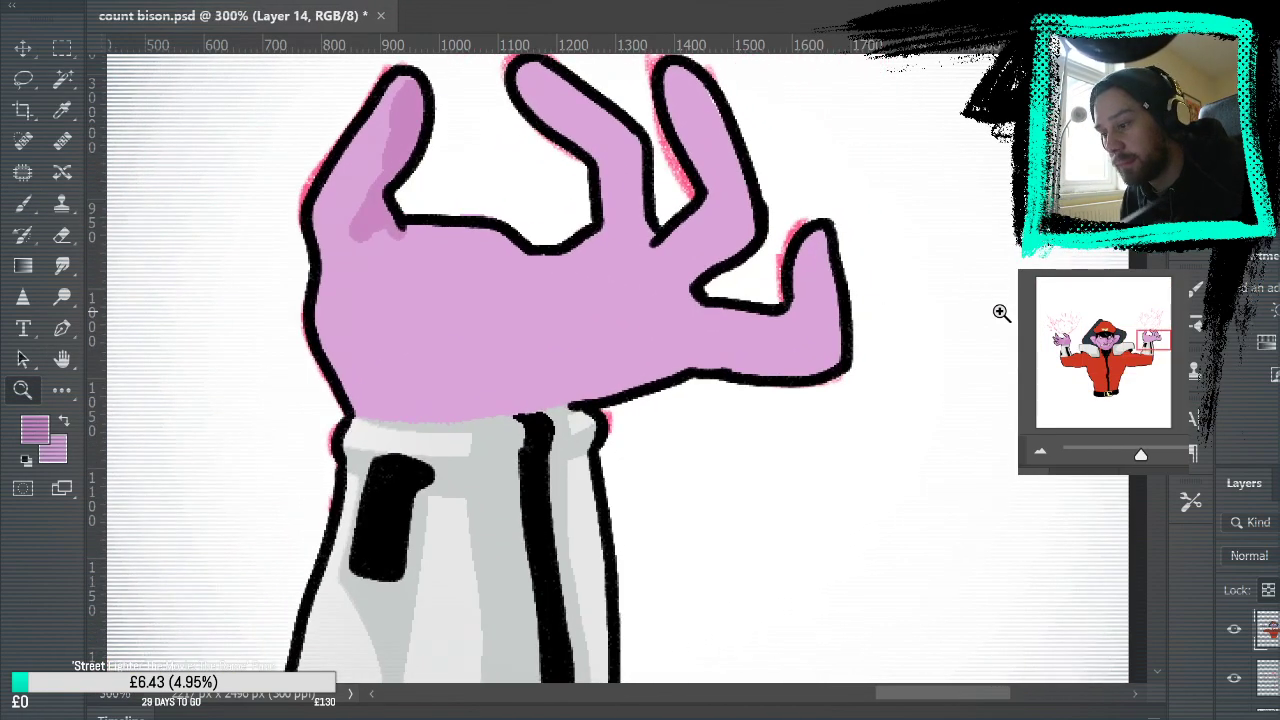
key("b")
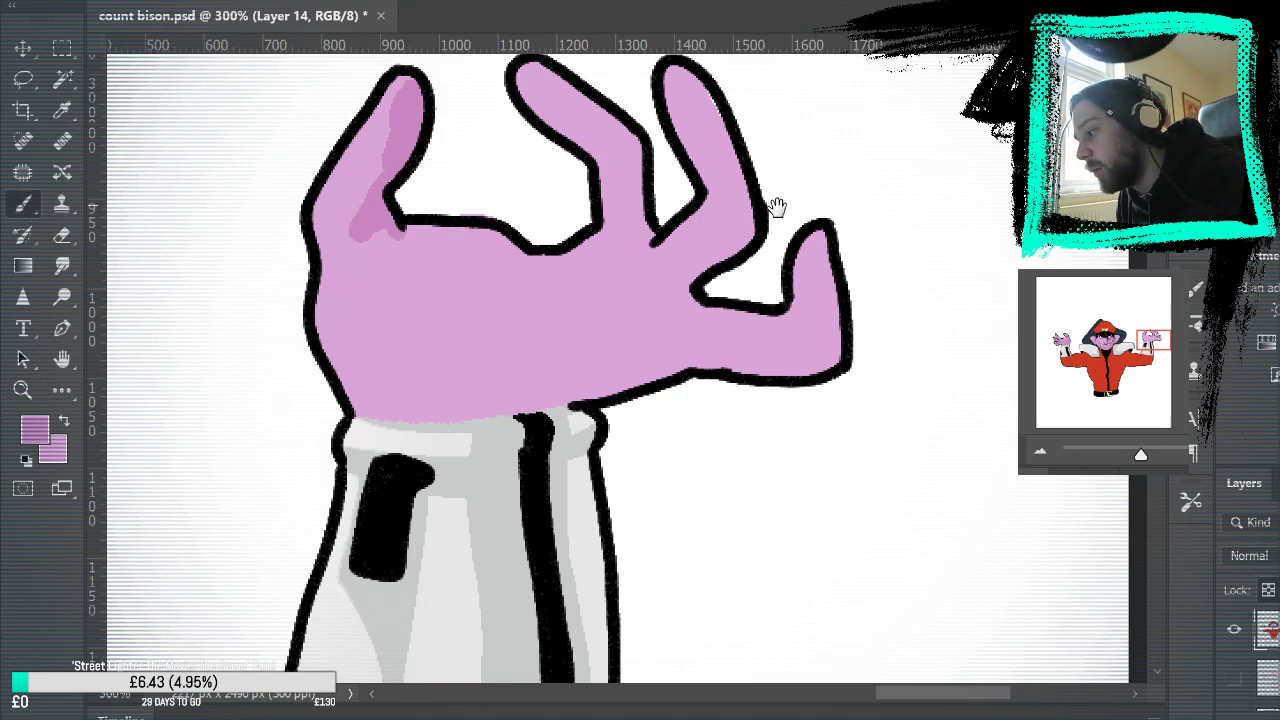
left_click_drag(777, 206, 878, 382)
left_click_drag(451, 370, 500, 258)
mouse_move(461, 345)
left_mouse_down()
mouse_move(450, 373)
mouse_move(460, 416)
left_mouse_up()
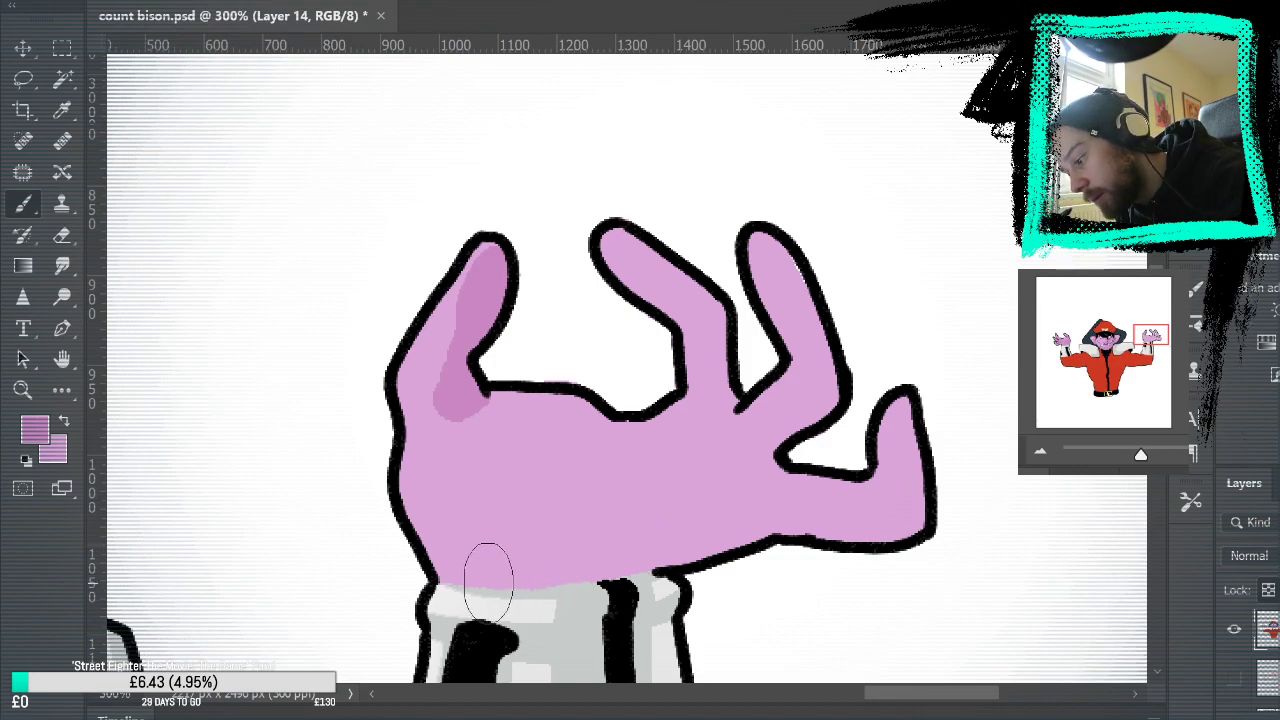
Step: Paint a curved dark purple crease around the thumb mound and shade the palm's upper edge beside it
mouse_move(495, 580)
left_mouse_down()
mouse_move(543, 540)
mouse_move(543, 498)
mouse_move(471, 420)
mouse_move(505, 438)
mouse_move(481, 446)
mouse_move(505, 456)
mouse_move(533, 502)
mouse_move(521, 468)
mouse_move(493, 448)
mouse_move(578, 440)
mouse_move(621, 412)
mouse_move(505, 447)
mouse_move(591, 434)
left_mouse_up()
key("ctrl+z")
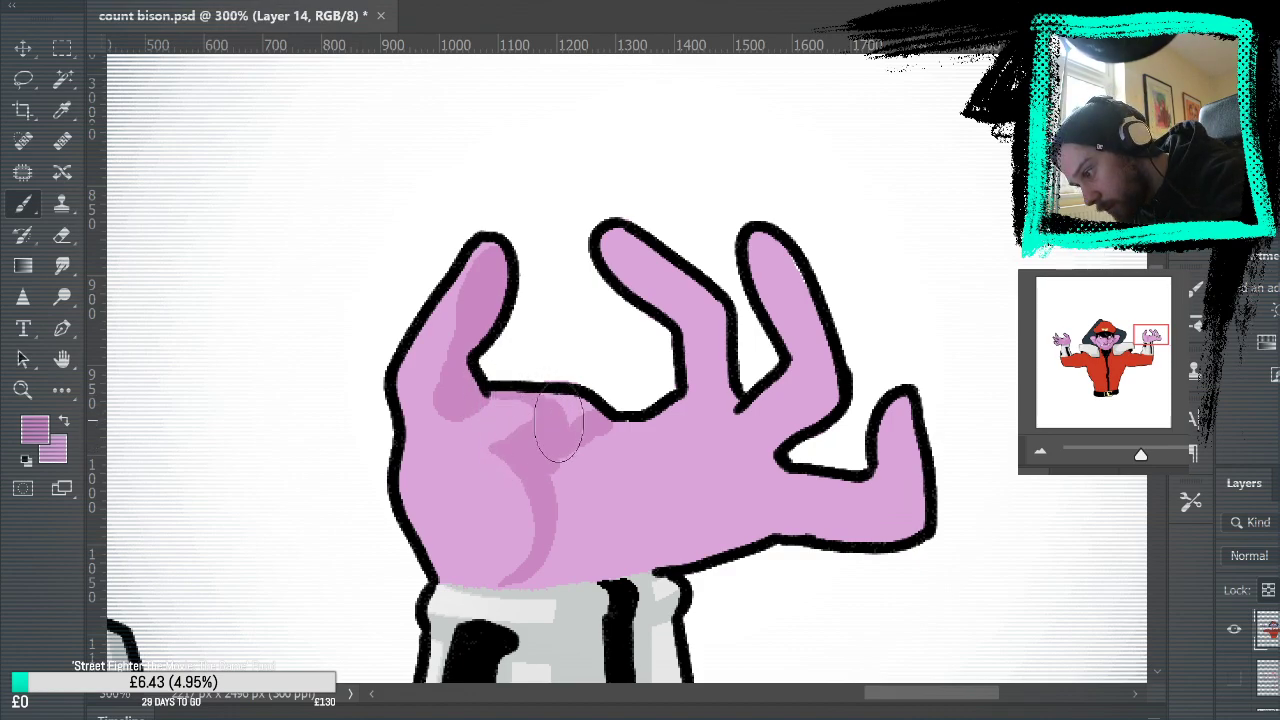
mouse_move(551, 420)
left_mouse_down()
mouse_move(560, 391)
mouse_move(578, 406)
left_mouse_up()
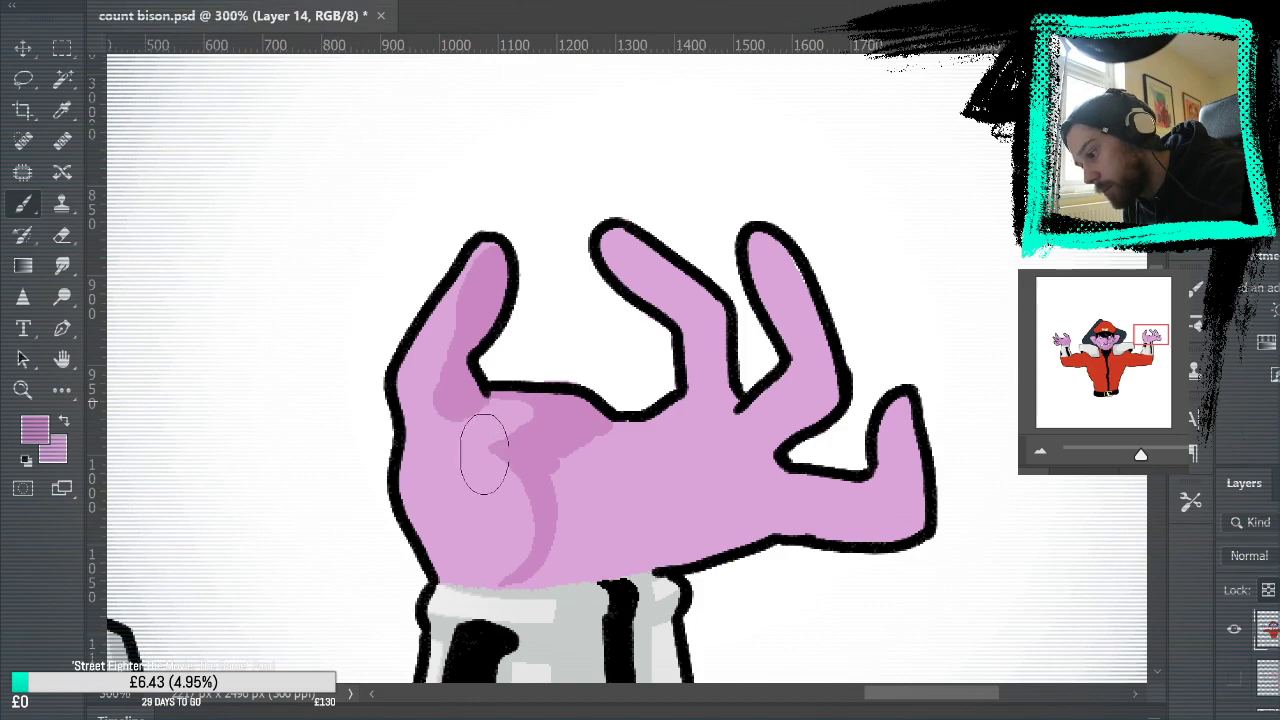
left_click(495, 483, "alt")
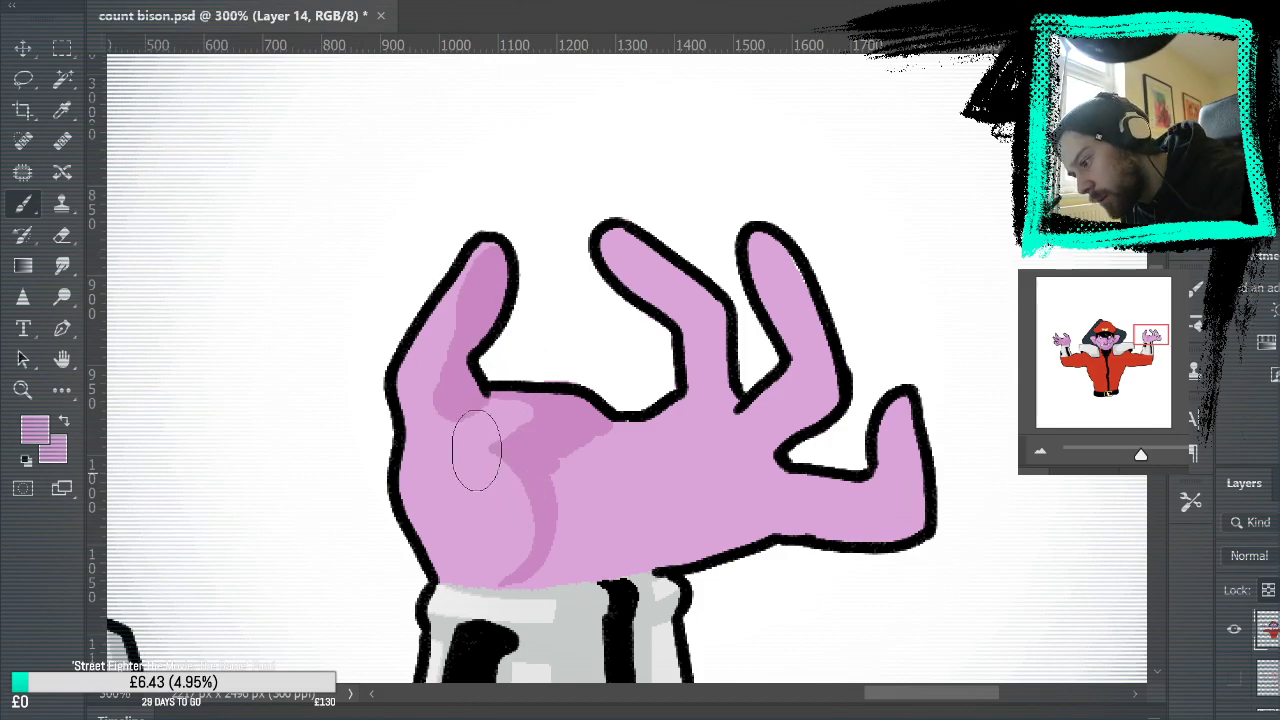
left_click(560, 408, "alt")
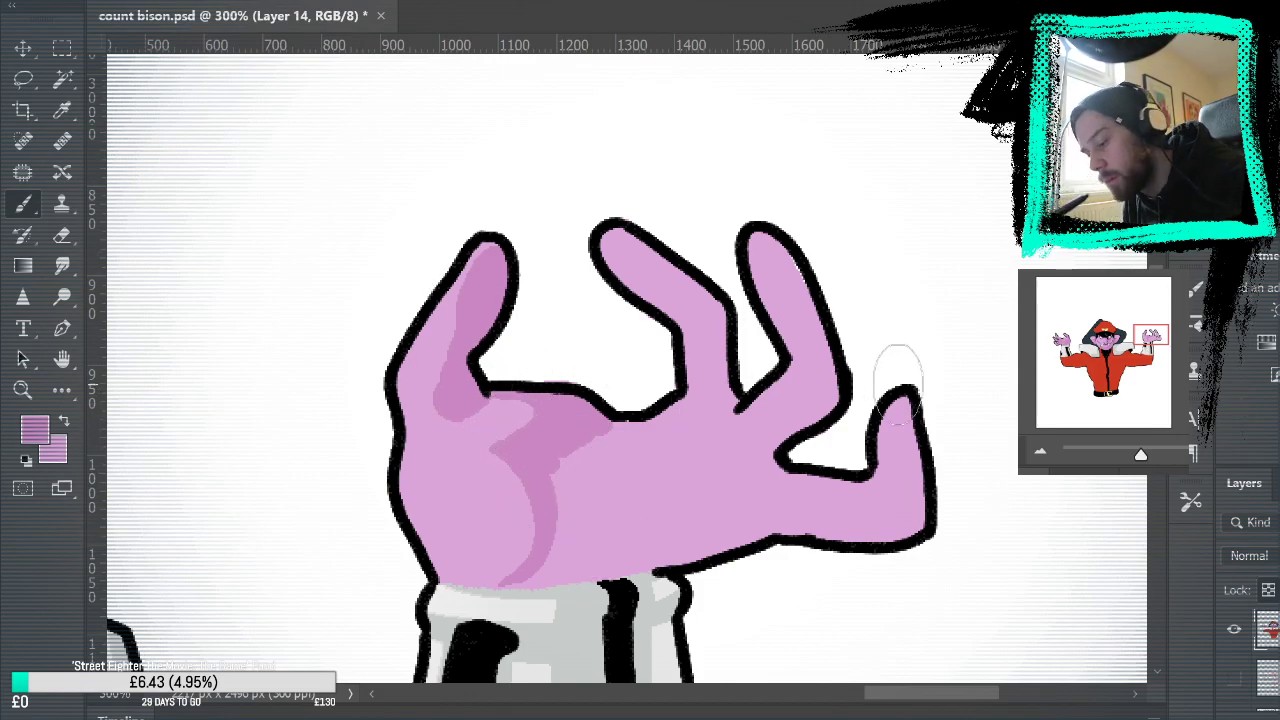
Step: Shade the little finger, the finger beside it and the lower segment of the next finger in darker purple
mouse_move(789, 514)
left_mouse_down()
mouse_move(913, 517)
mouse_move(911, 406)
mouse_move(909, 495)
mouse_move(885, 538)
mouse_move(906, 478)
left_mouse_up()
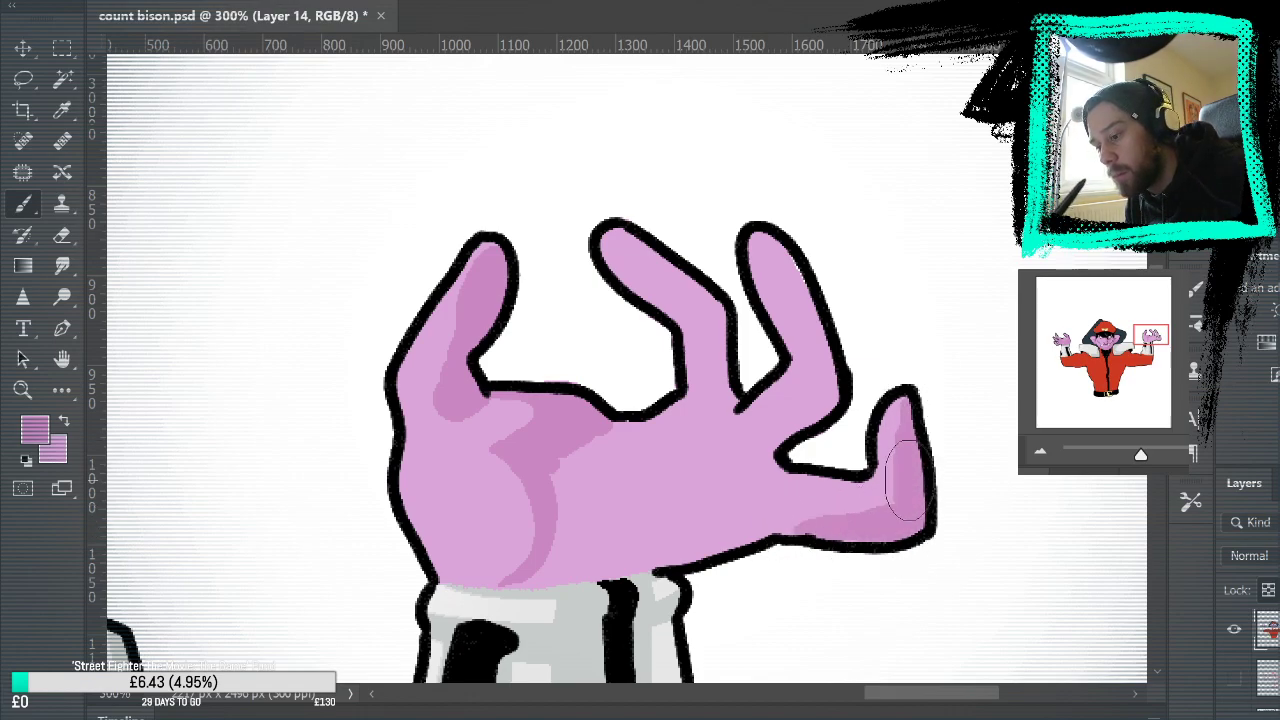
mouse_move(780, 440)
left_mouse_down()
mouse_move(822, 385)
mouse_move(788, 252)
mouse_move(830, 400)
mouse_move(797, 420)
mouse_move(817, 390)
mouse_move(777, 440)
mouse_move(804, 463)
left_mouse_up()
mouse_move(714, 395)
left_mouse_down()
mouse_move(718, 312)
mouse_move(692, 380)
left_mouse_up()
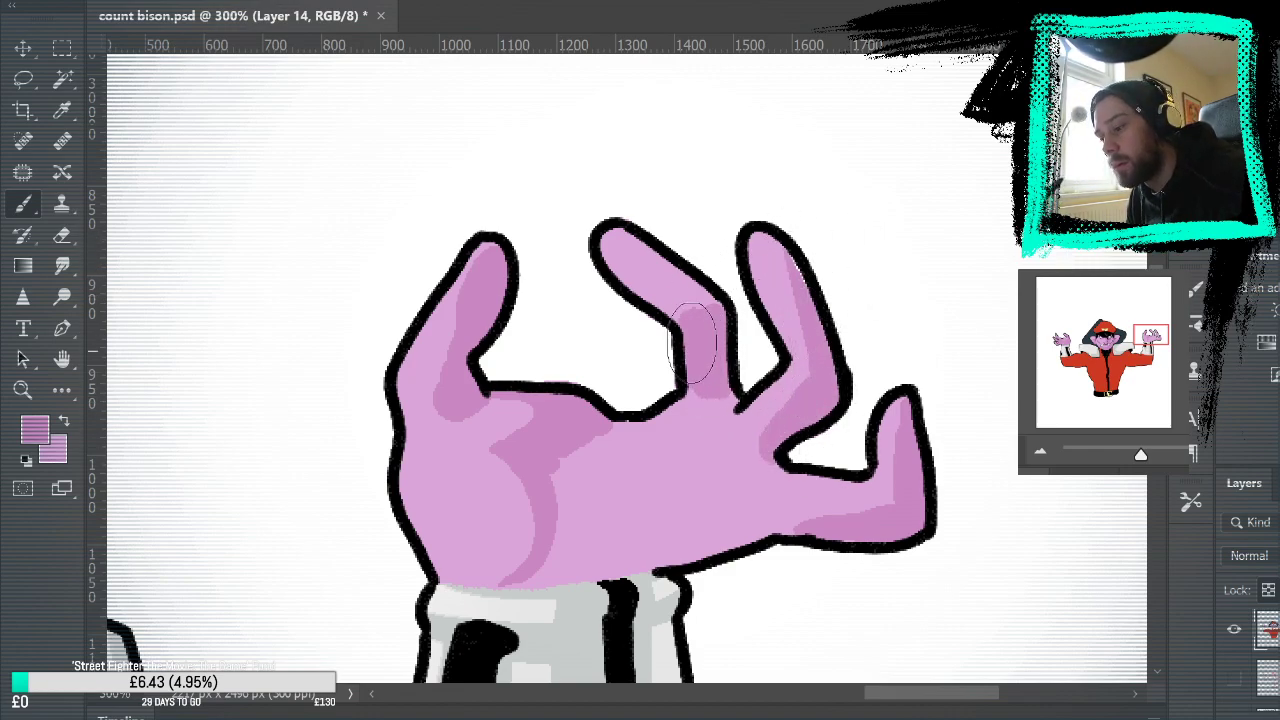
Step: Extend the dark purple shadow along the bent finger nearest the thumb and refine its tip with sampled lighter purple
mouse_move(690, 290)
left_mouse_down()
mouse_move(649, 250)
mouse_move(678, 312)
left_mouse_up()
mouse_move(643, 246)
left_mouse_down()
mouse_move(649, 280)
mouse_move(686, 279)
left_mouse_up()
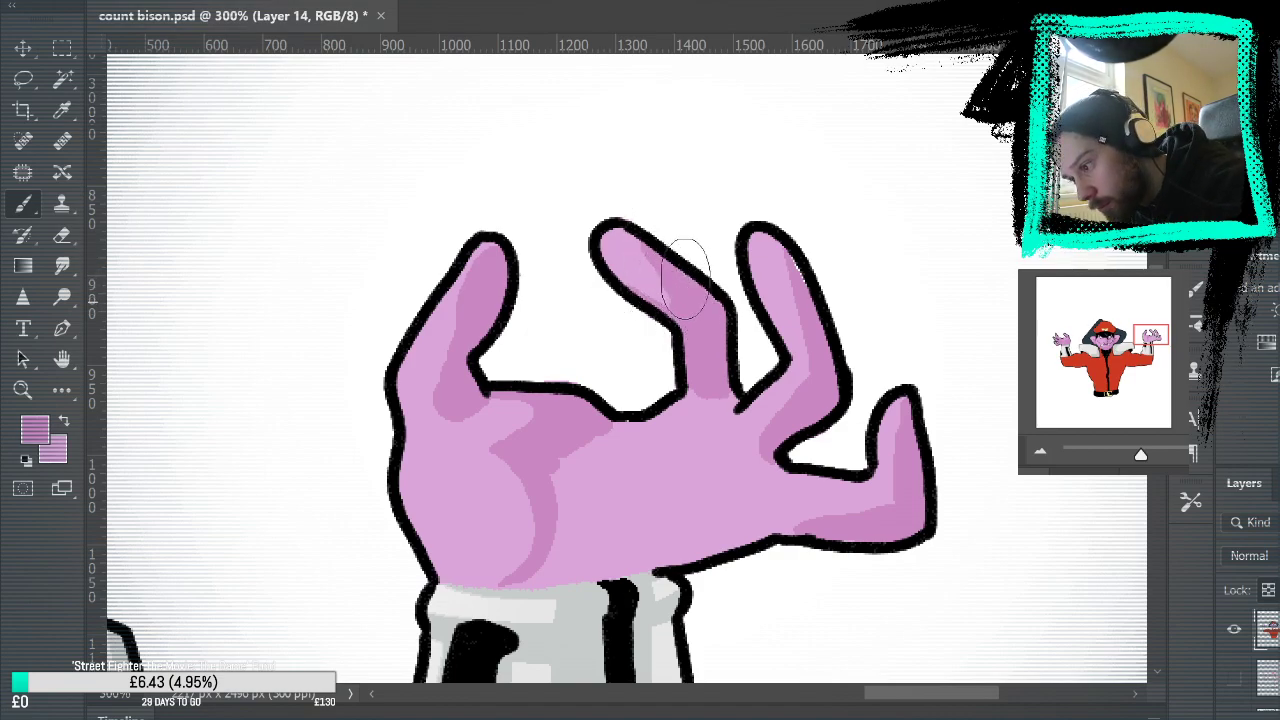
left_click_drag(625, 250, 619, 273)
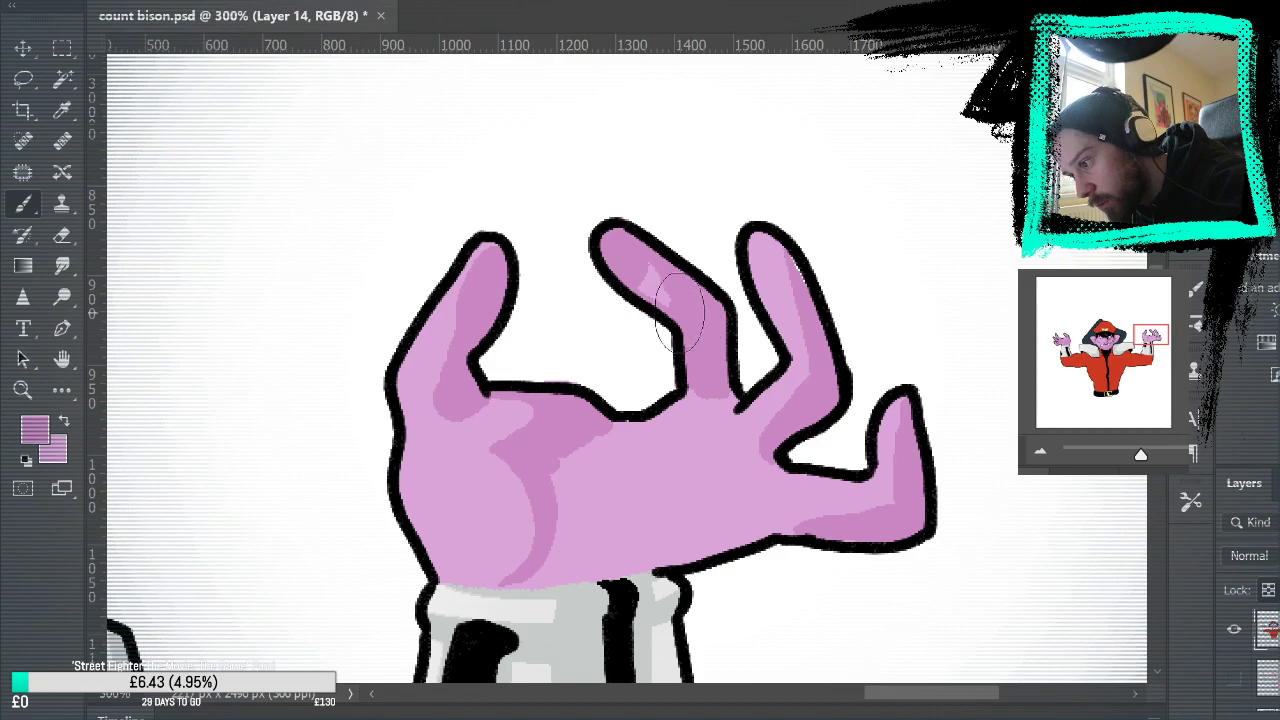
key("ctrl+z")
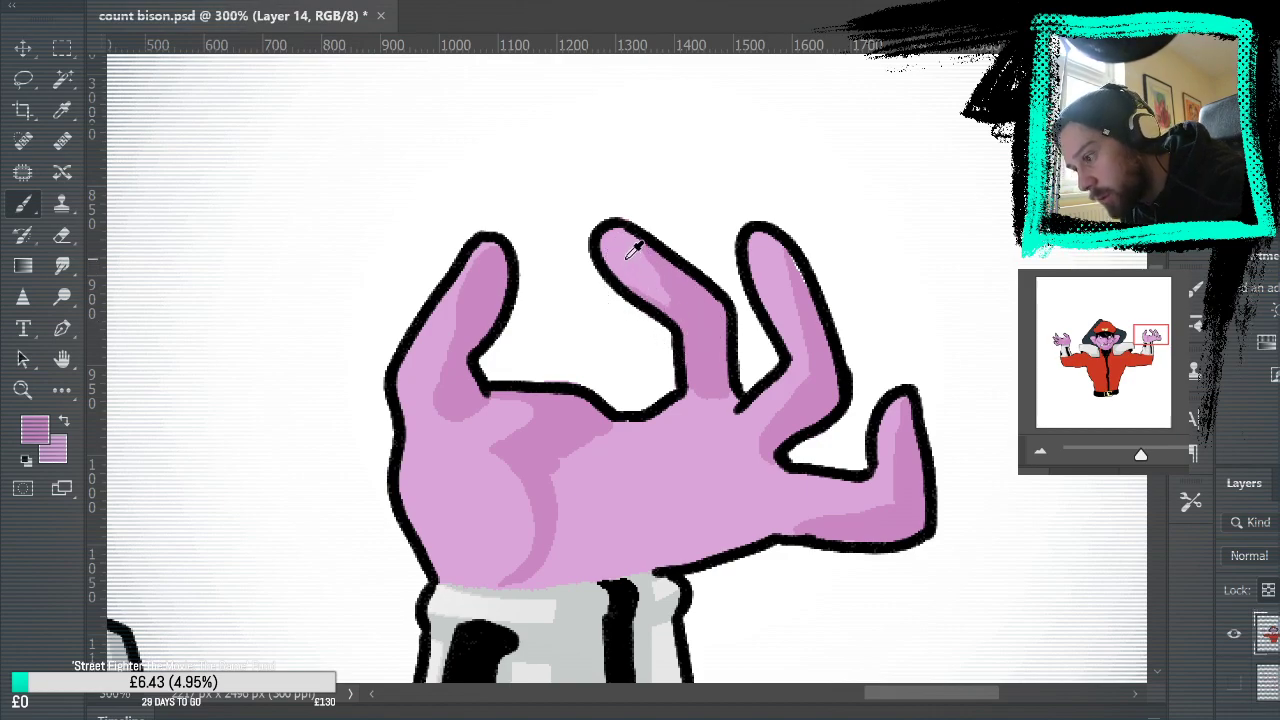
left_click(627, 258, "alt")
mouse_move(617, 273)
left_mouse_down()
mouse_move(655, 302)
mouse_move(635, 249)
mouse_move(666, 323)
mouse_move(652, 306)
left_mouse_up()
left_click(706, 310, "alt")
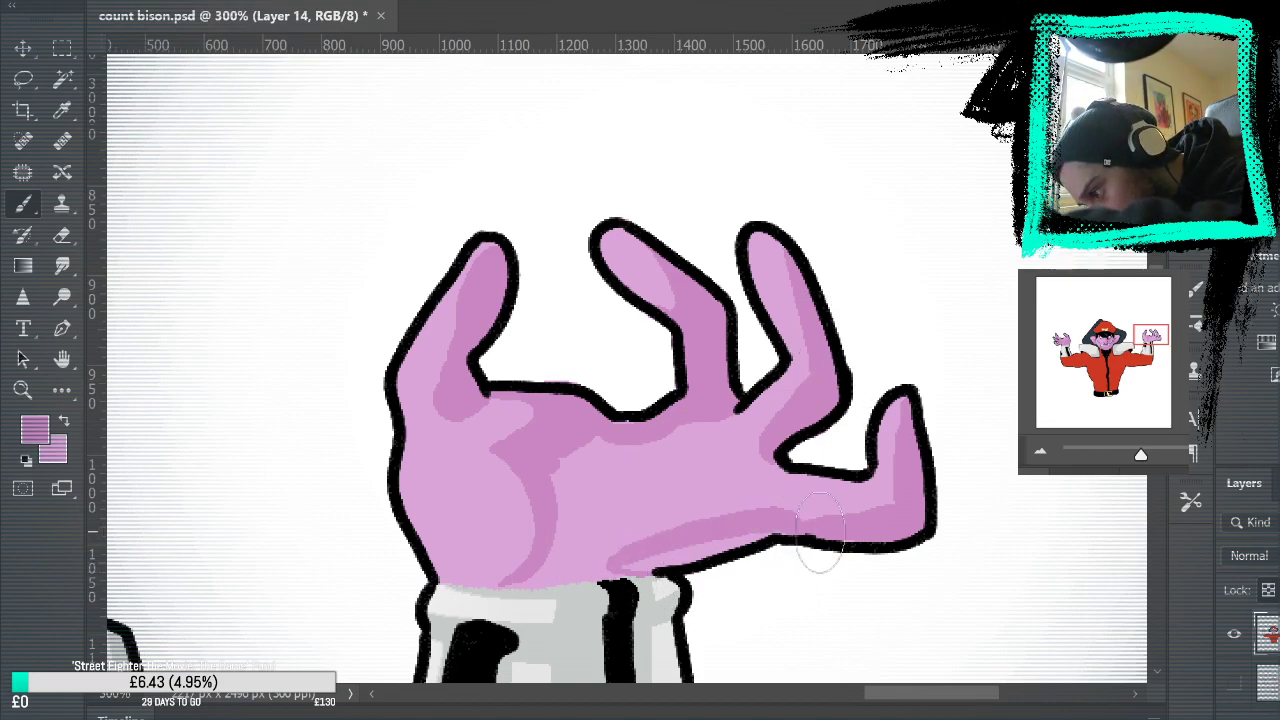
Step: Shade the little finger and its base on the monocle-side hand in darker purple, refining the edge of its lighter tip
mouse_move(608, 560)
left_mouse_down()
mouse_move(711, 506)
mouse_move(775, 518)
left_mouse_up()
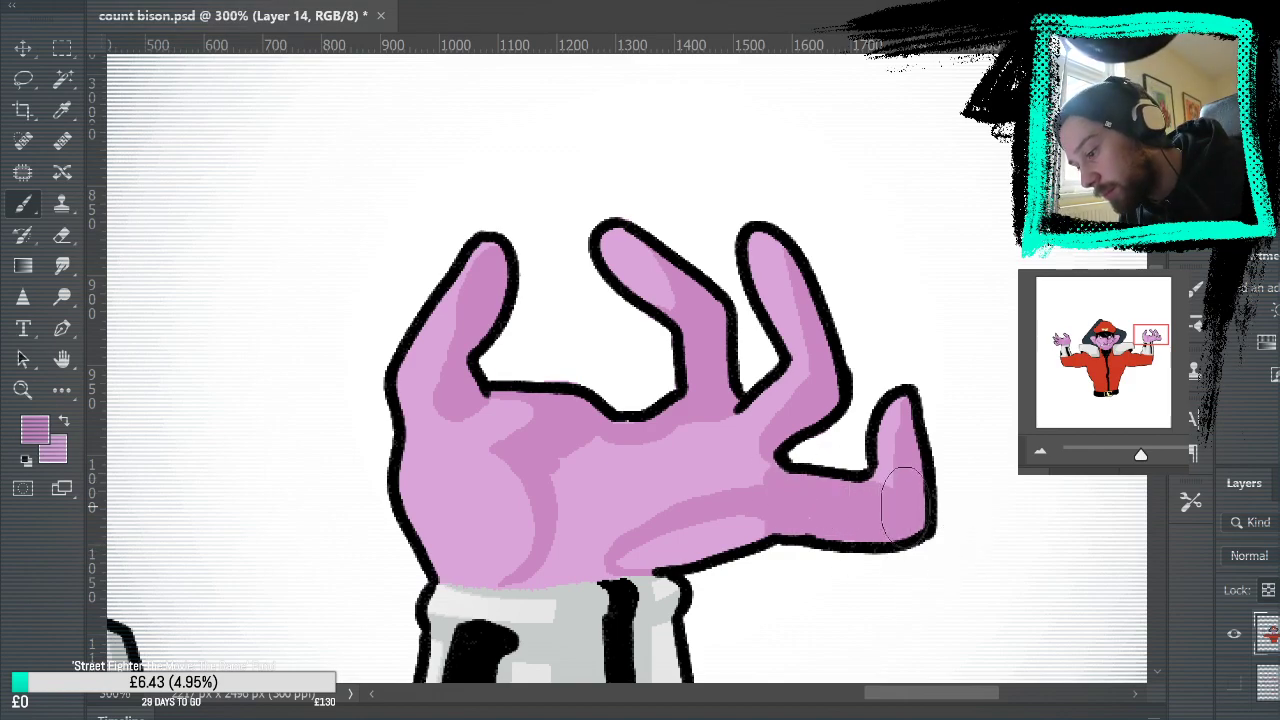
left_click(885, 435, "alt")
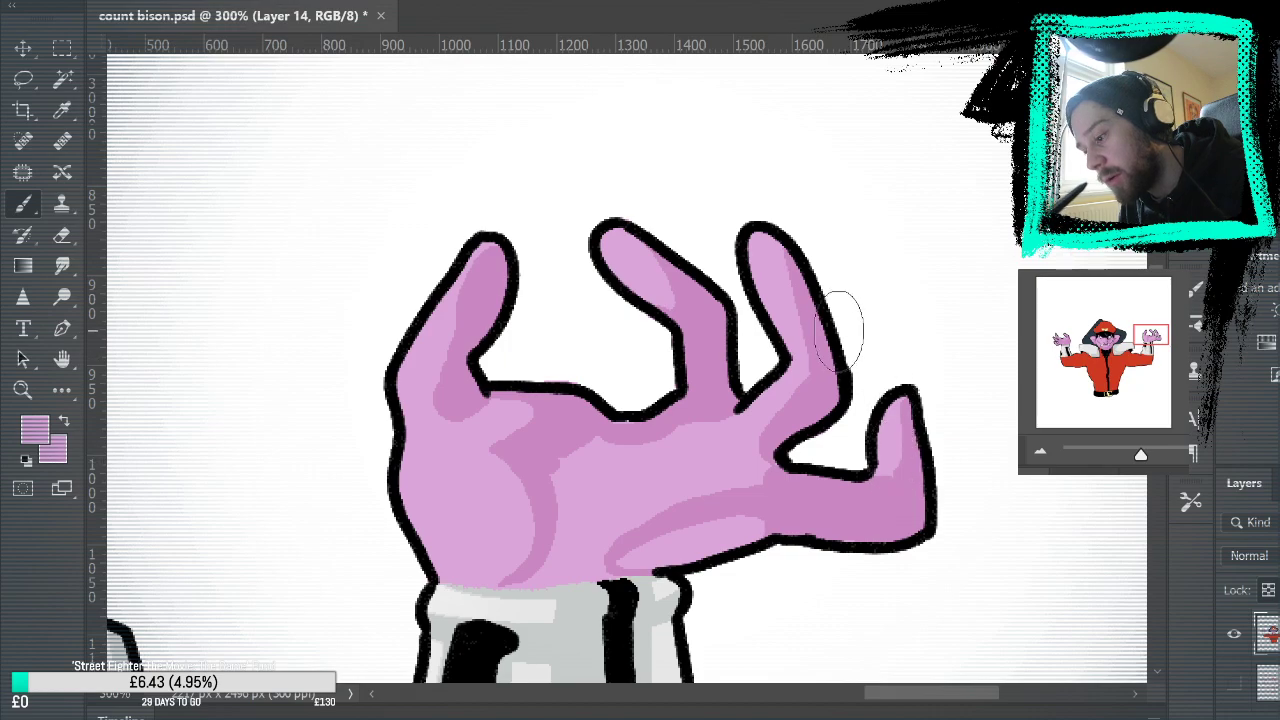
left_click(873, 507, "alt")
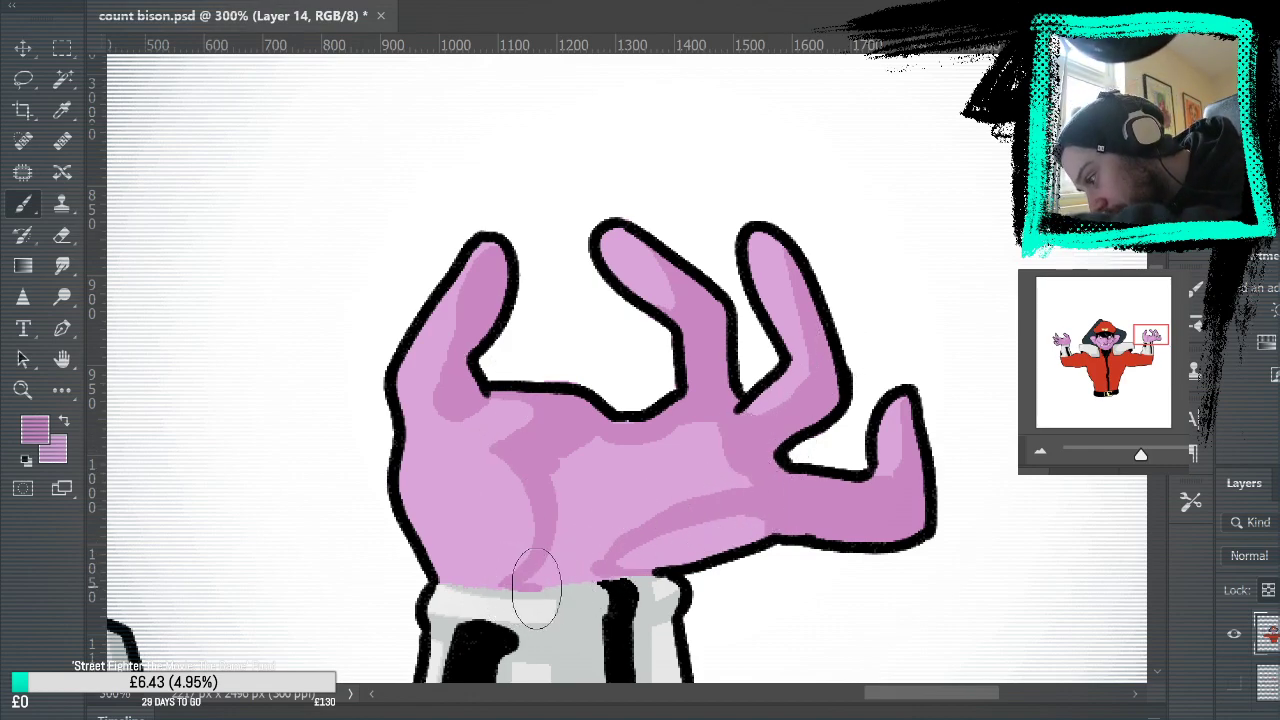
Step: Clean the palm's edge along the cuff with sampled colours and fill the middle of the palm with darker purple
left_click(597, 605, "alt")
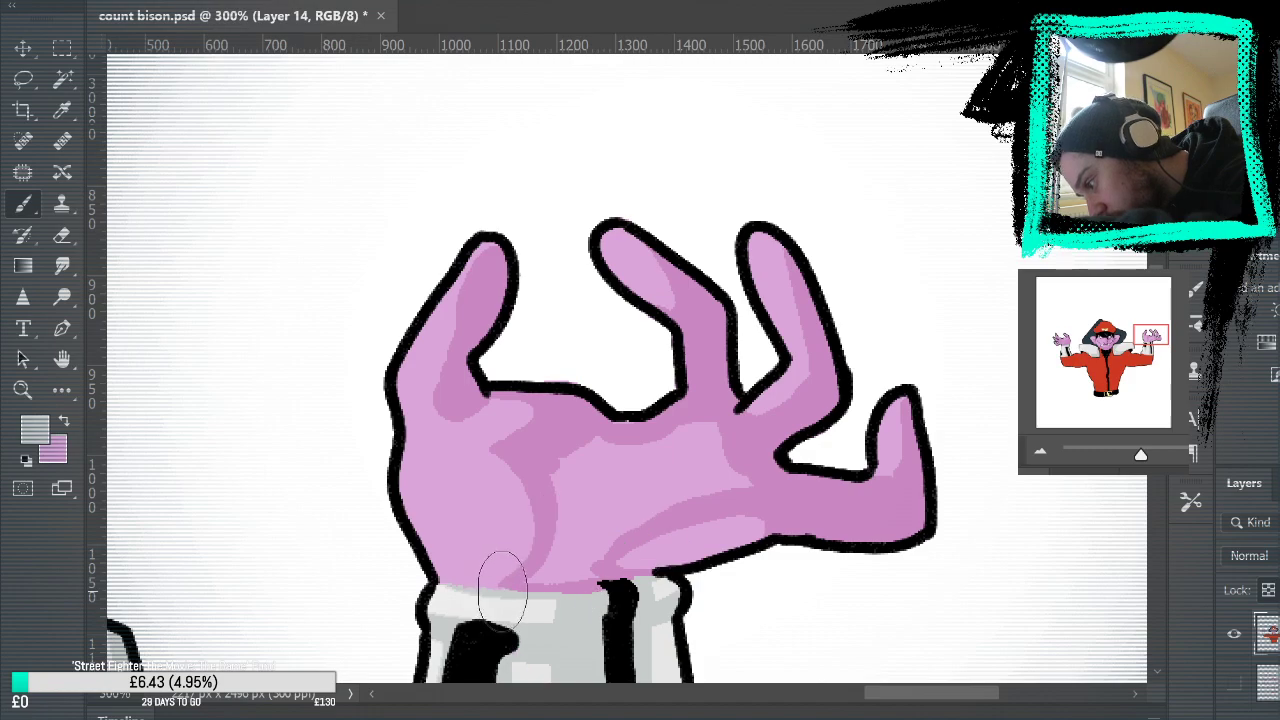
left_click(619, 561, "alt")
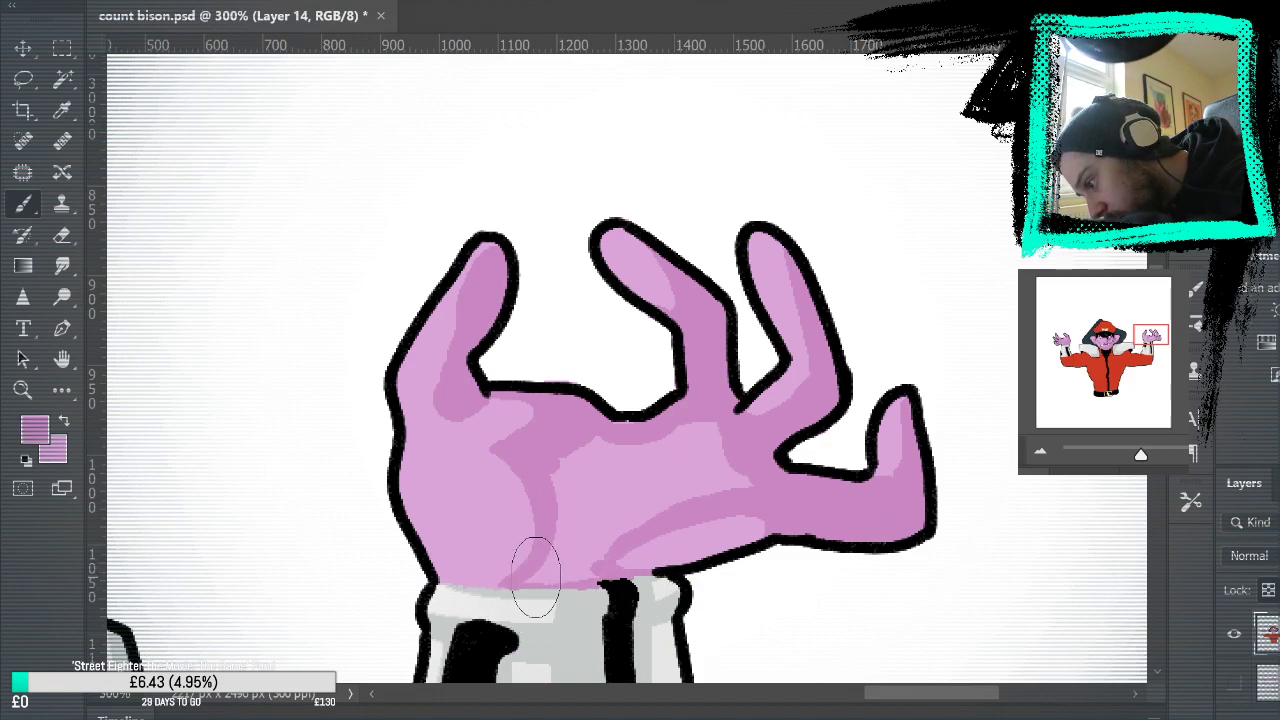
mouse_move(565, 517)
left_mouse_down()
mouse_move(584, 556)
mouse_move(760, 413)
mouse_move(652, 489)
mouse_move(718, 480)
mouse_move(711, 444)
mouse_move(744, 474)
mouse_move(695, 436)
mouse_move(587, 502)
left_mouse_up()
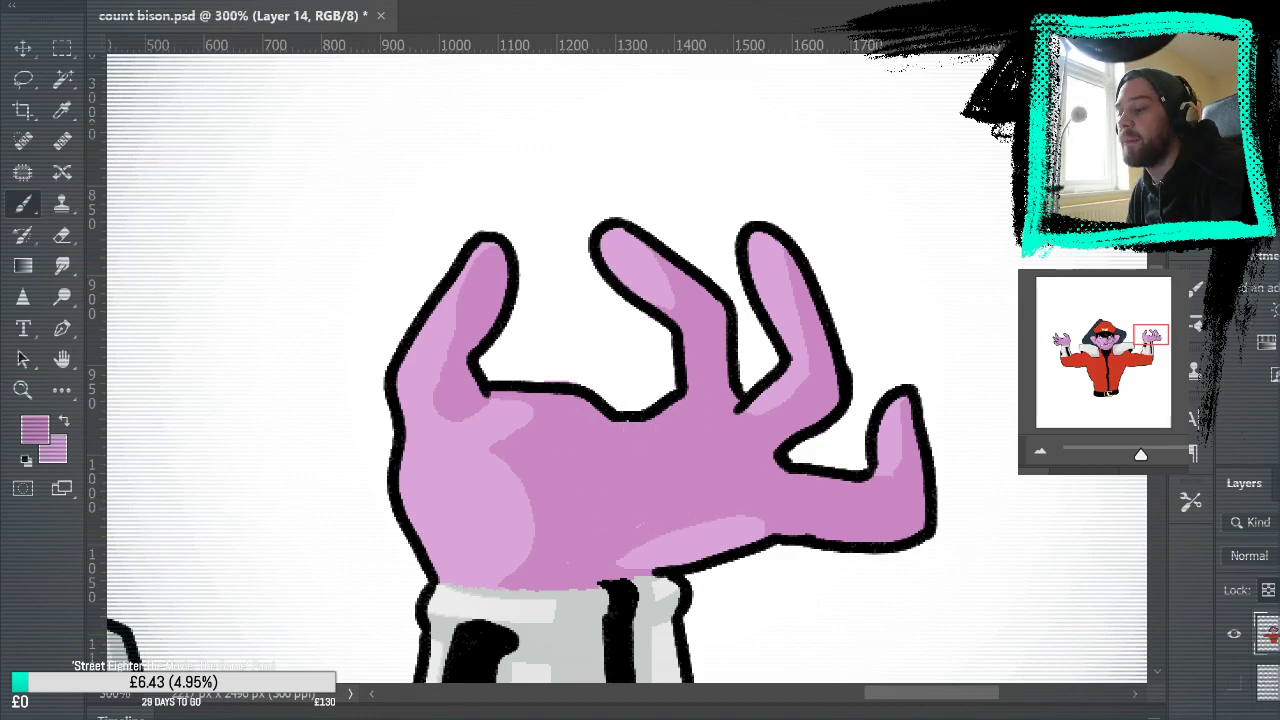
Step: Soften the finger shading on the hand opposite the monocle with a textured brush and sampled purple
key("ctrl+0")
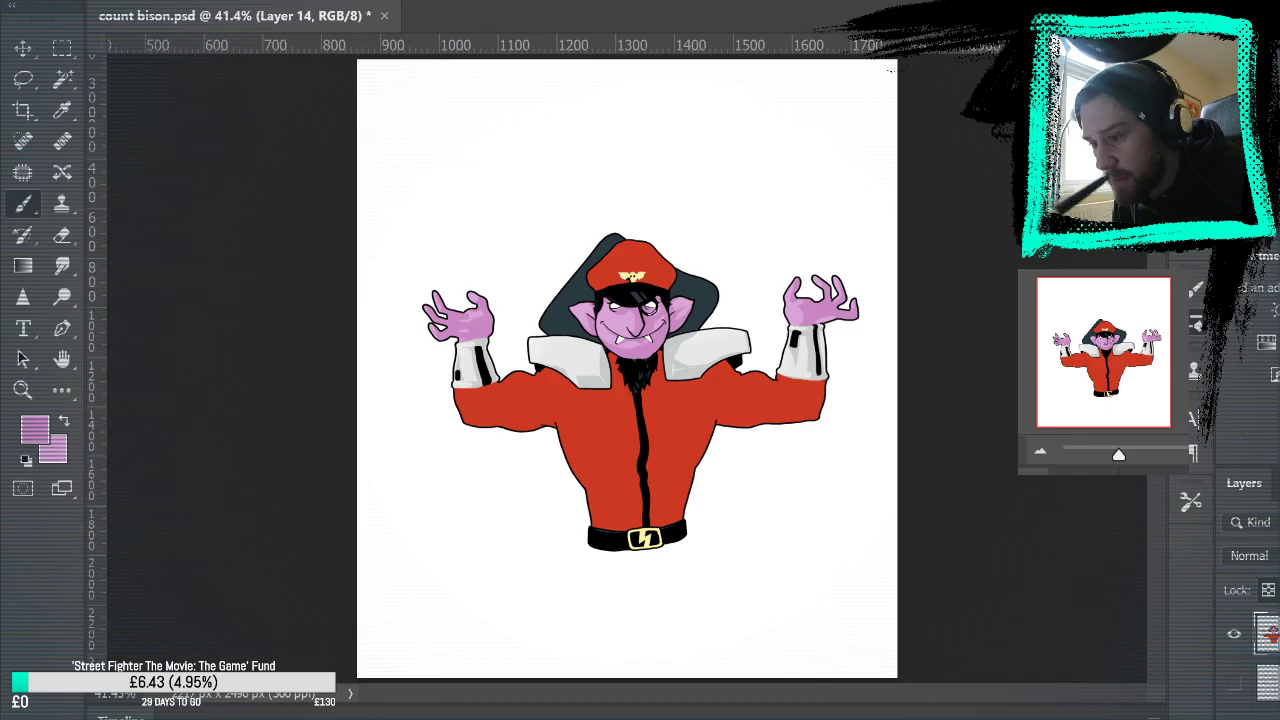
left_click(23, 390)
left_click(616, 387)
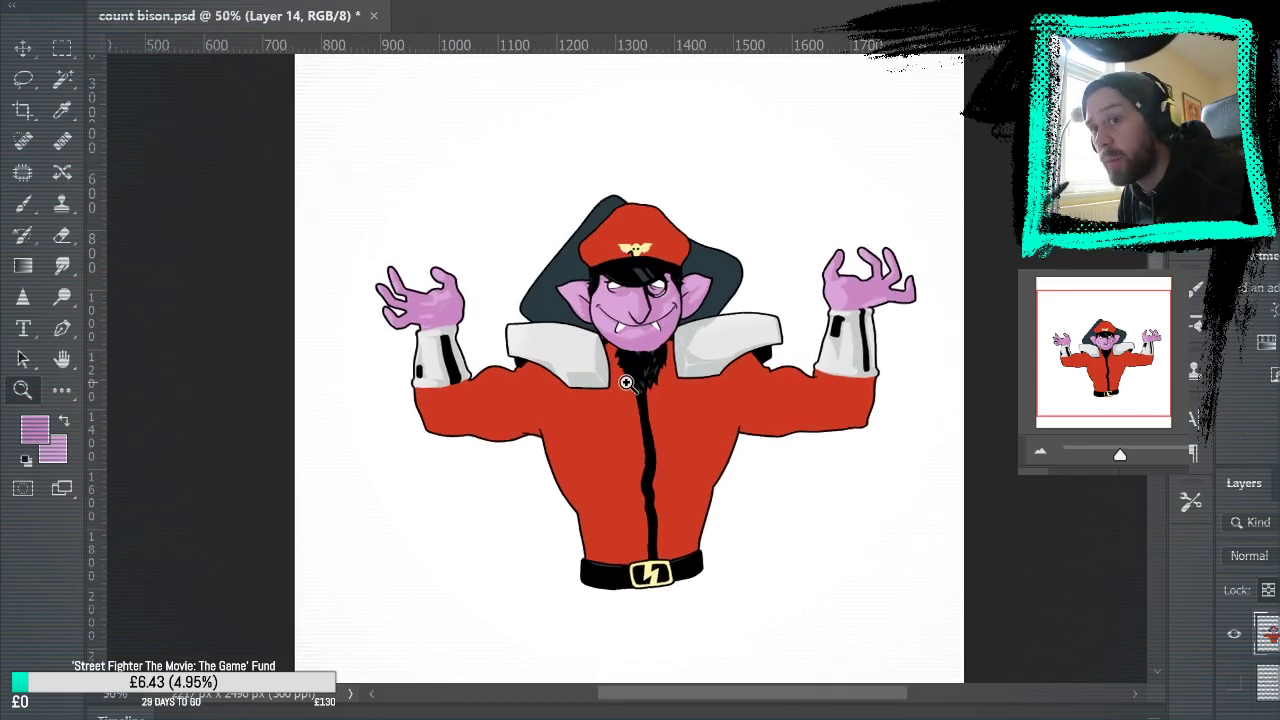
left_click(626, 380)
left_click(630, 380)
left_click(469, 320)
left_click_drag(469, 320, 925, 467)
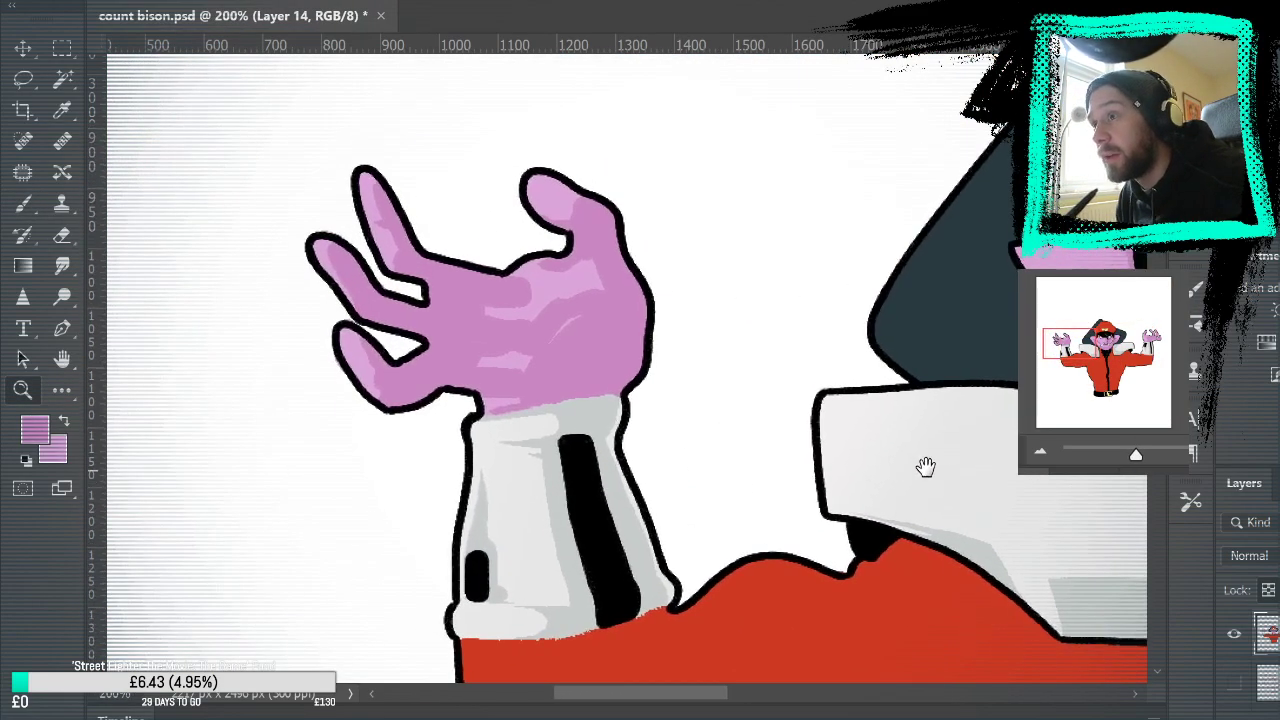
key("b")
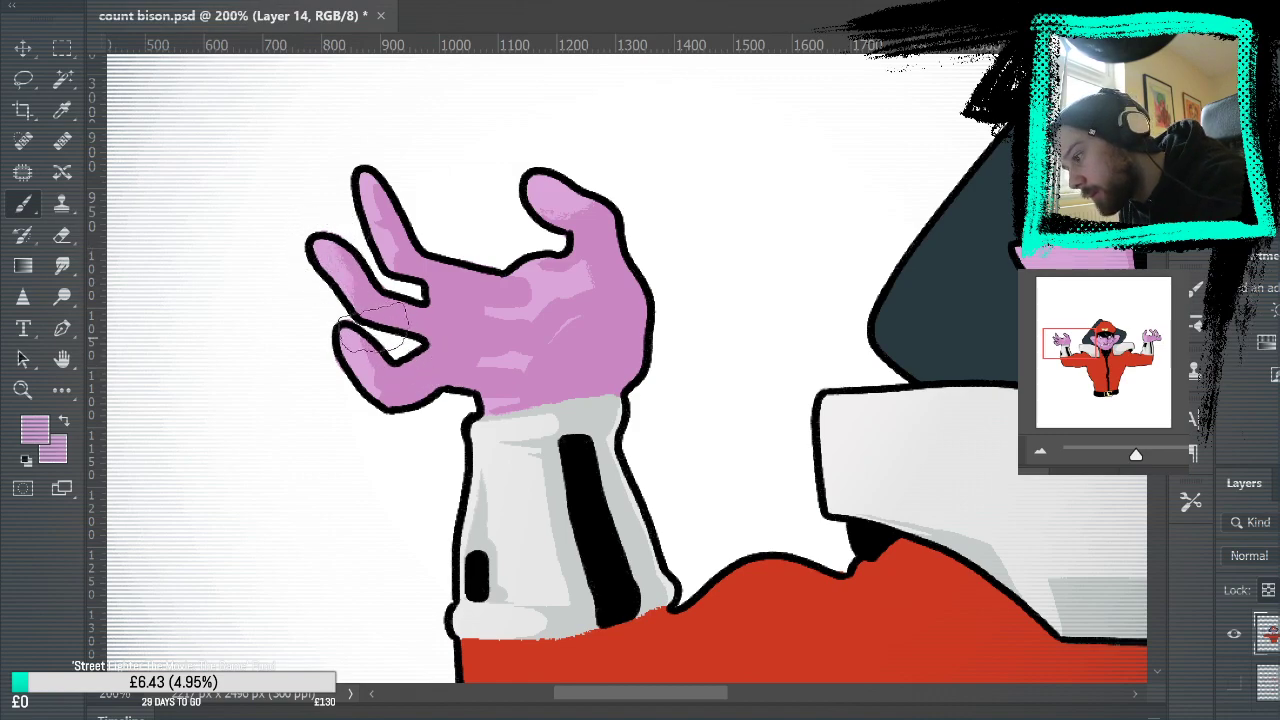
left_click(376, 304, "alt")
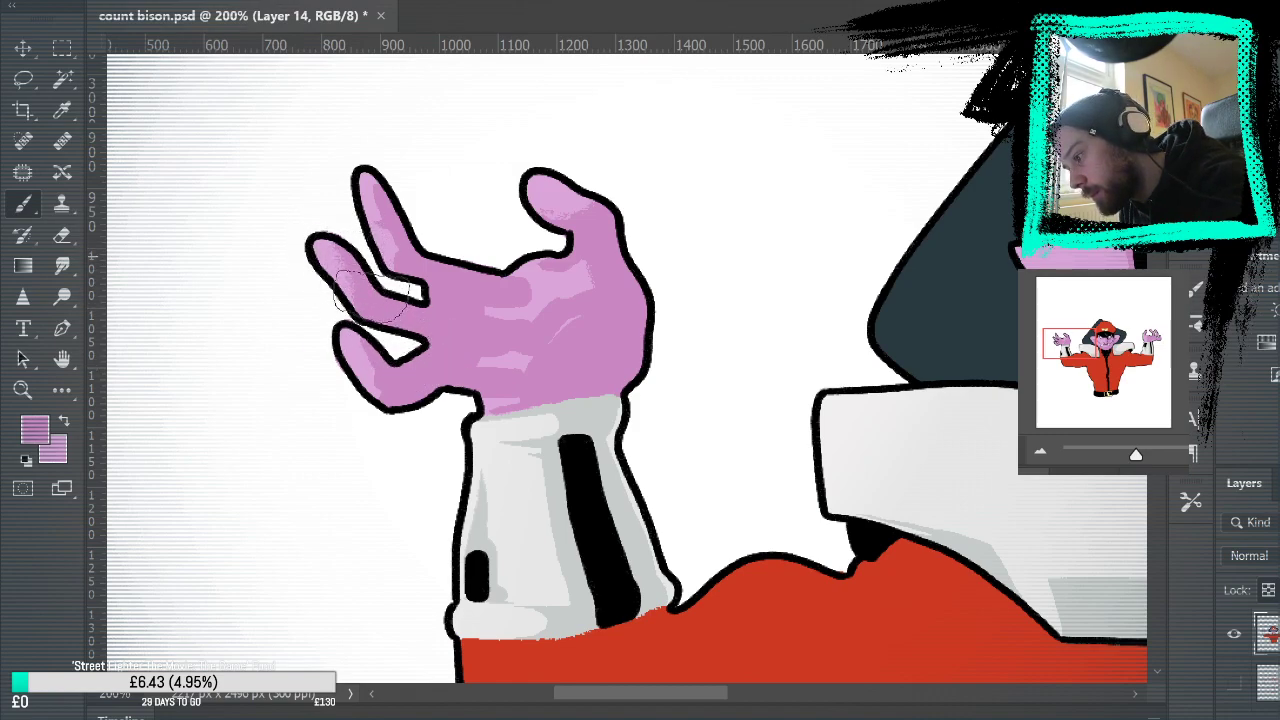
Step: Blend the shadow edges on the monocle-side hand's thumb, palm and fingers with a textured brush and sampled purples
left_click_drag(1000, 440, 450, 490)
left_click_drag(900, 495, 300, 560)
left_click_drag(1130, 545, 870, 588)
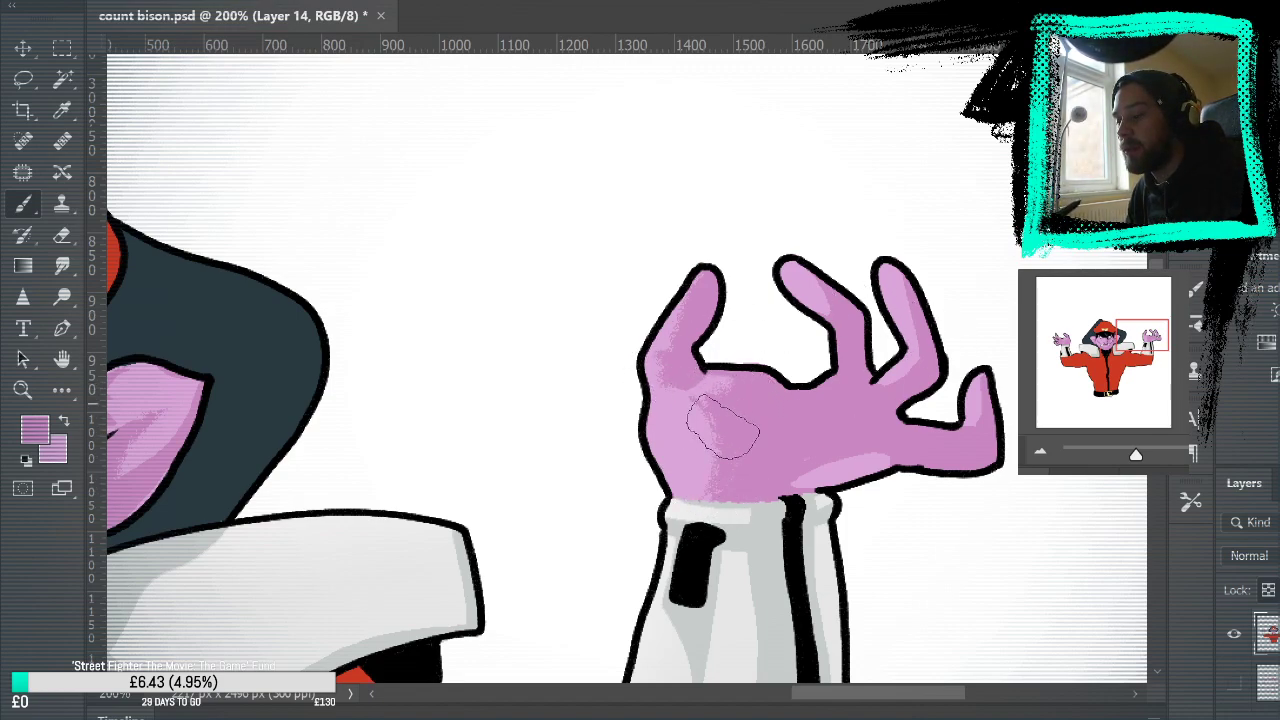
left_click(684, 441, "alt")
mouse_move(686, 408)
left_mouse_down()
mouse_move(711, 488)
mouse_move(712, 409)
mouse_move(698, 446)
left_mouse_up()
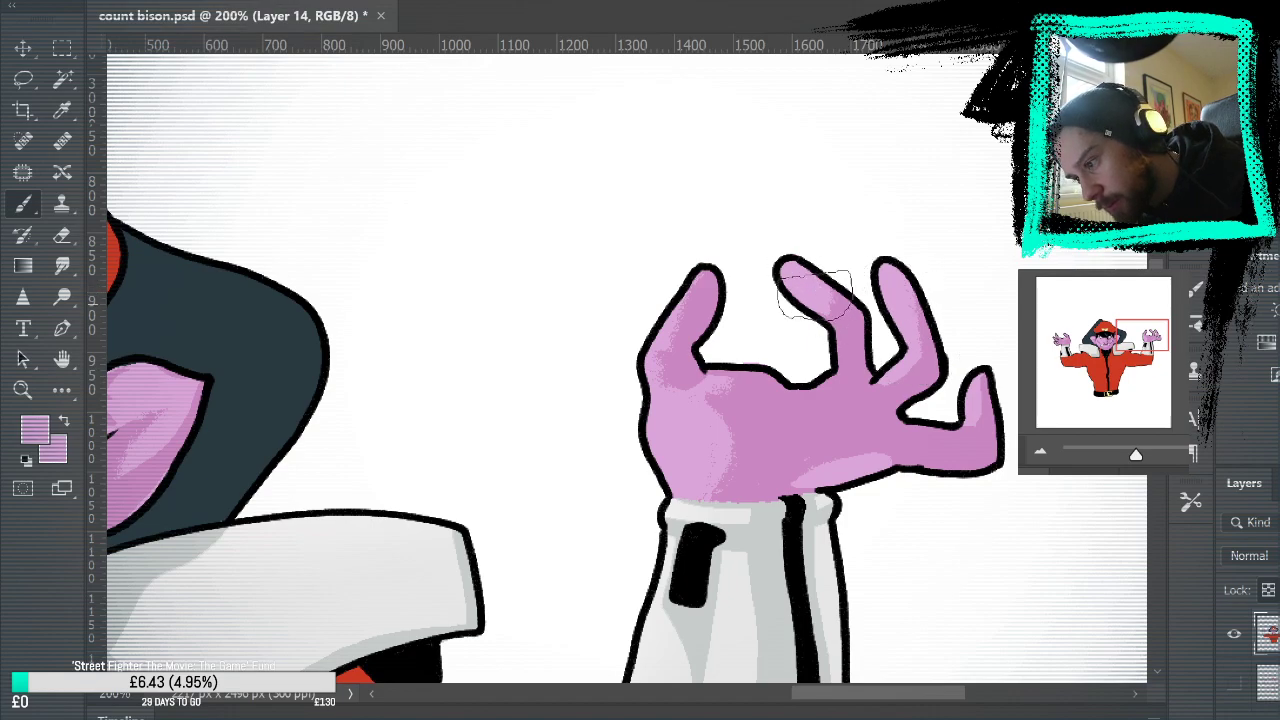
left_click_drag(980, 566, 1052, 485)
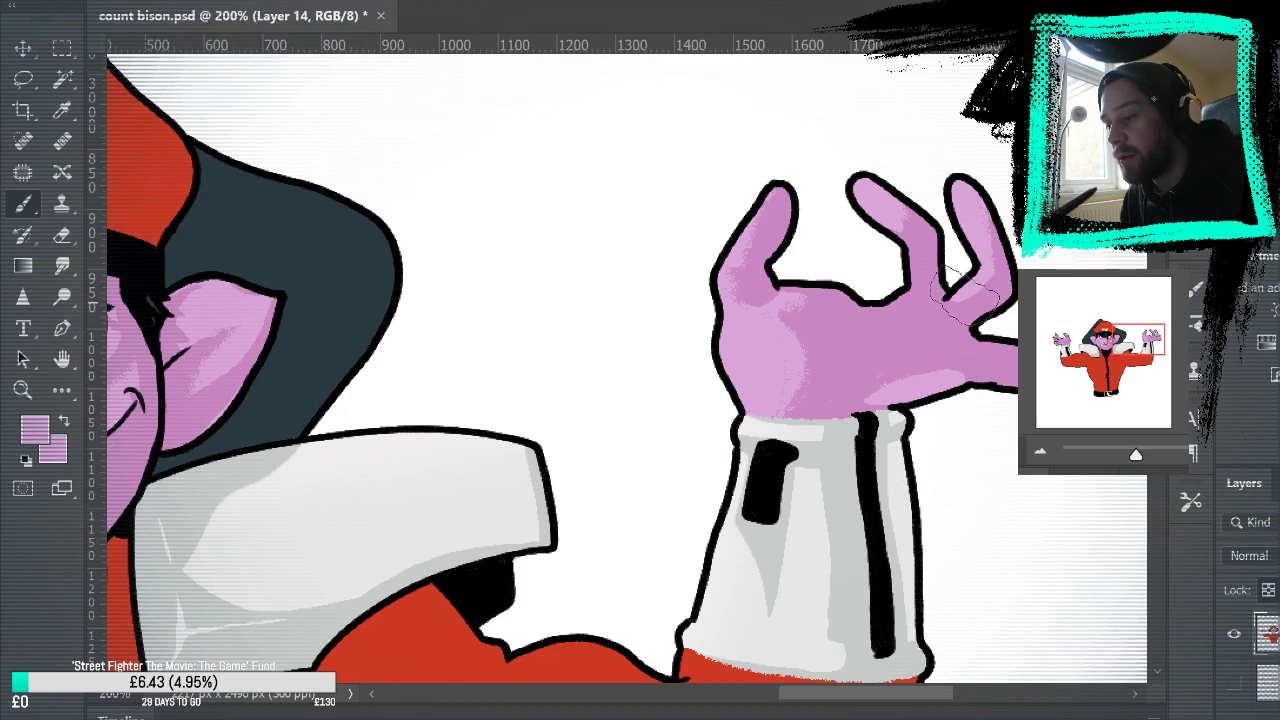
left_click(964, 318, "alt")
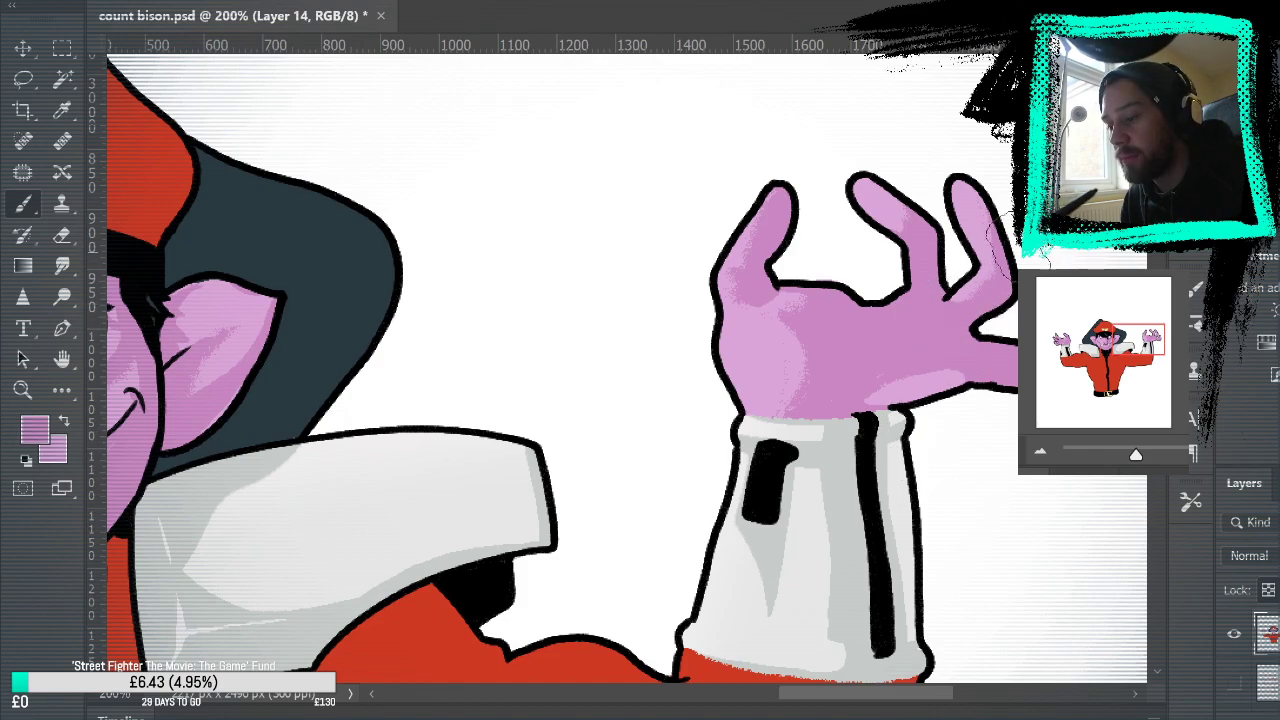
left_click_drag(948, 490, 1091, 511)
left_click_drag(960, 464, 1068, 276)
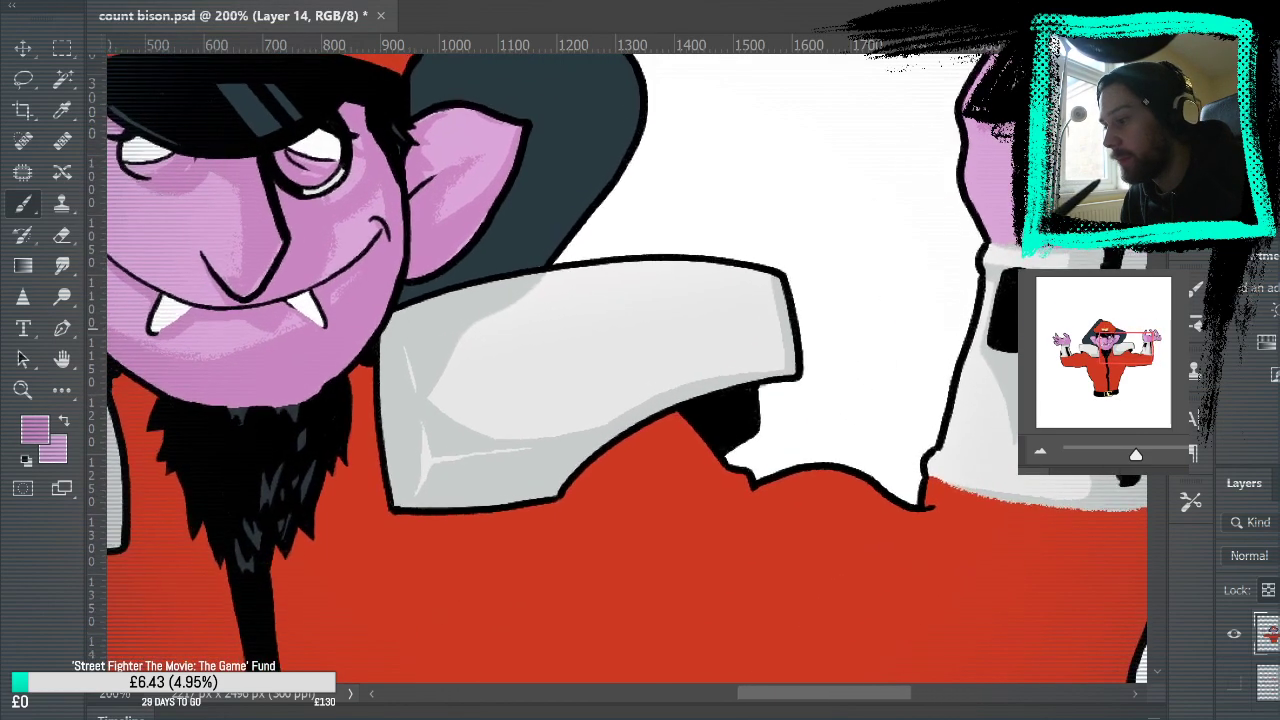
Step: Examine the purple shading on the face and ears, up close and in the whole figure
left_click_drag(876, 407, 891, 337)
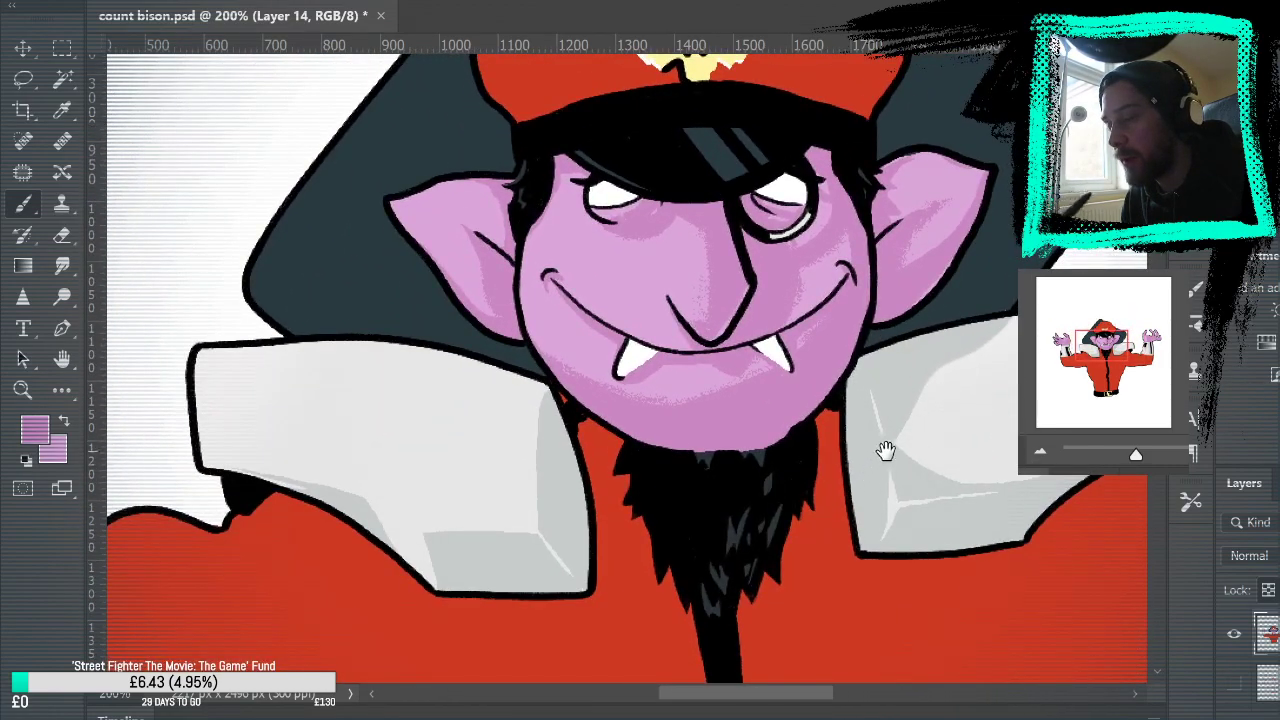
left_click_drag(886, 451, 969, 422)
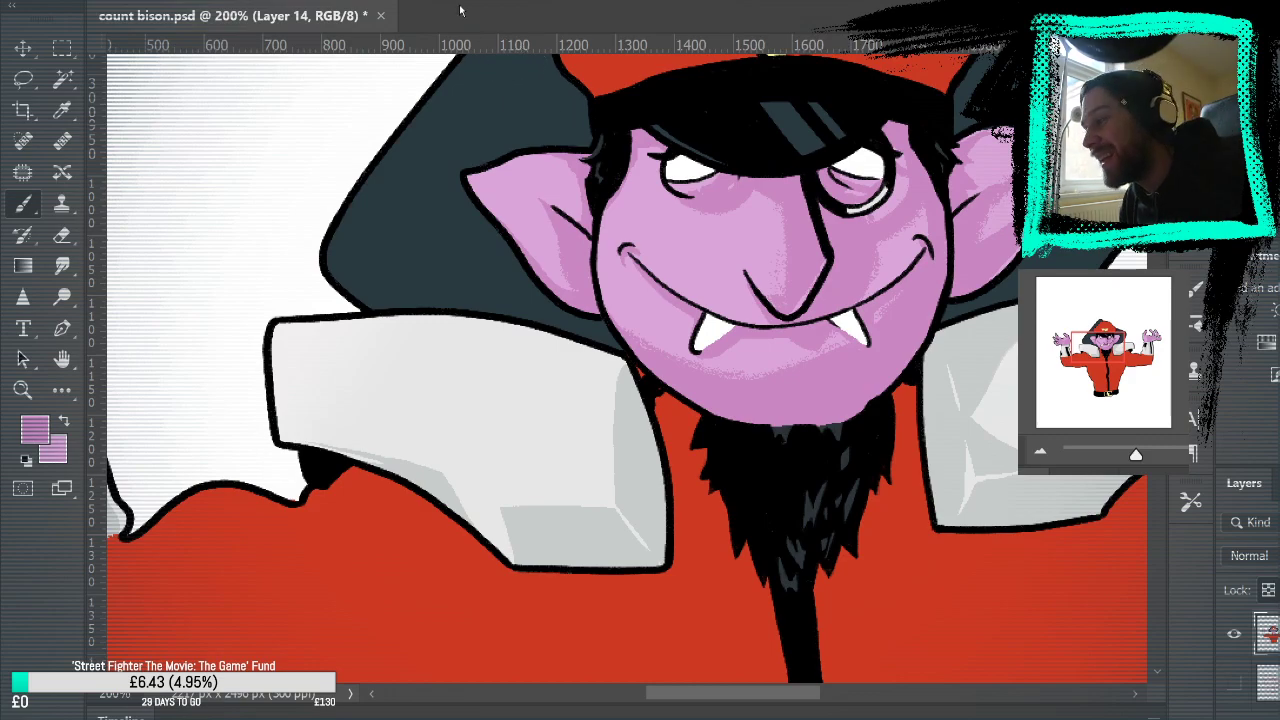
key("ctrl+0")
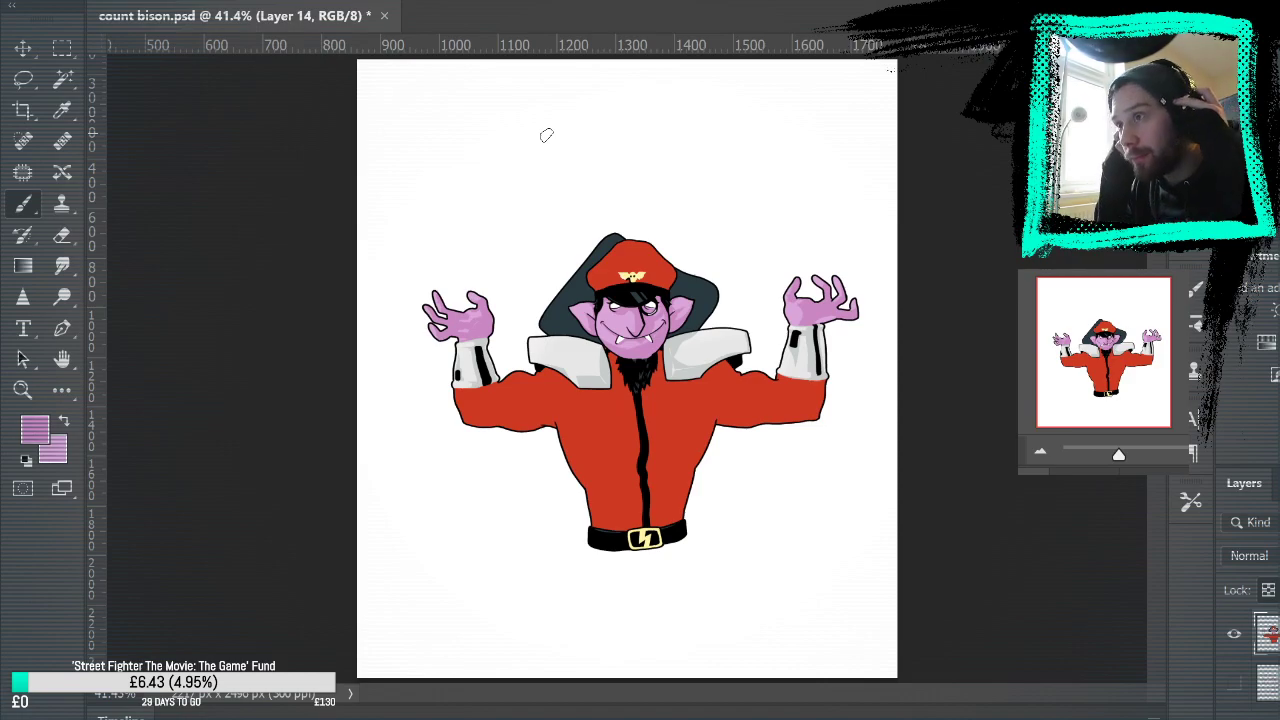
key("z")
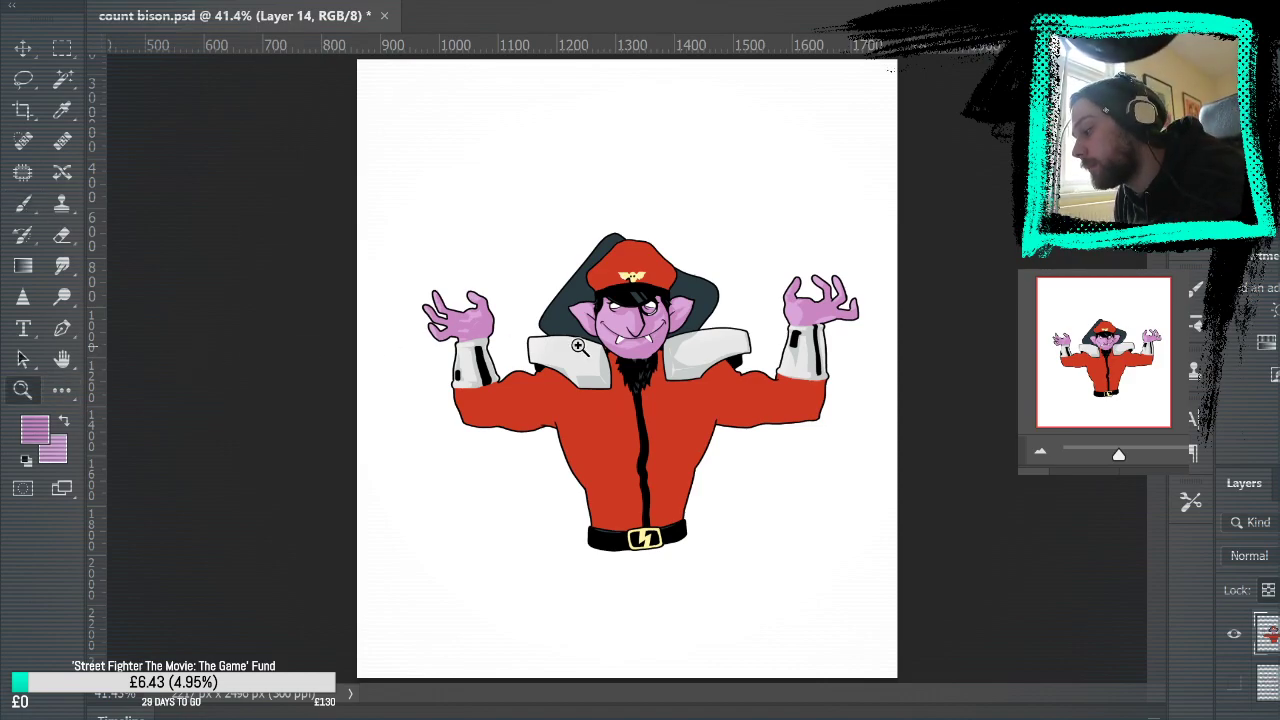
left_click(600, 345)
left_click(686, 342)
left_click(684, 323)
left_click(684, 323)
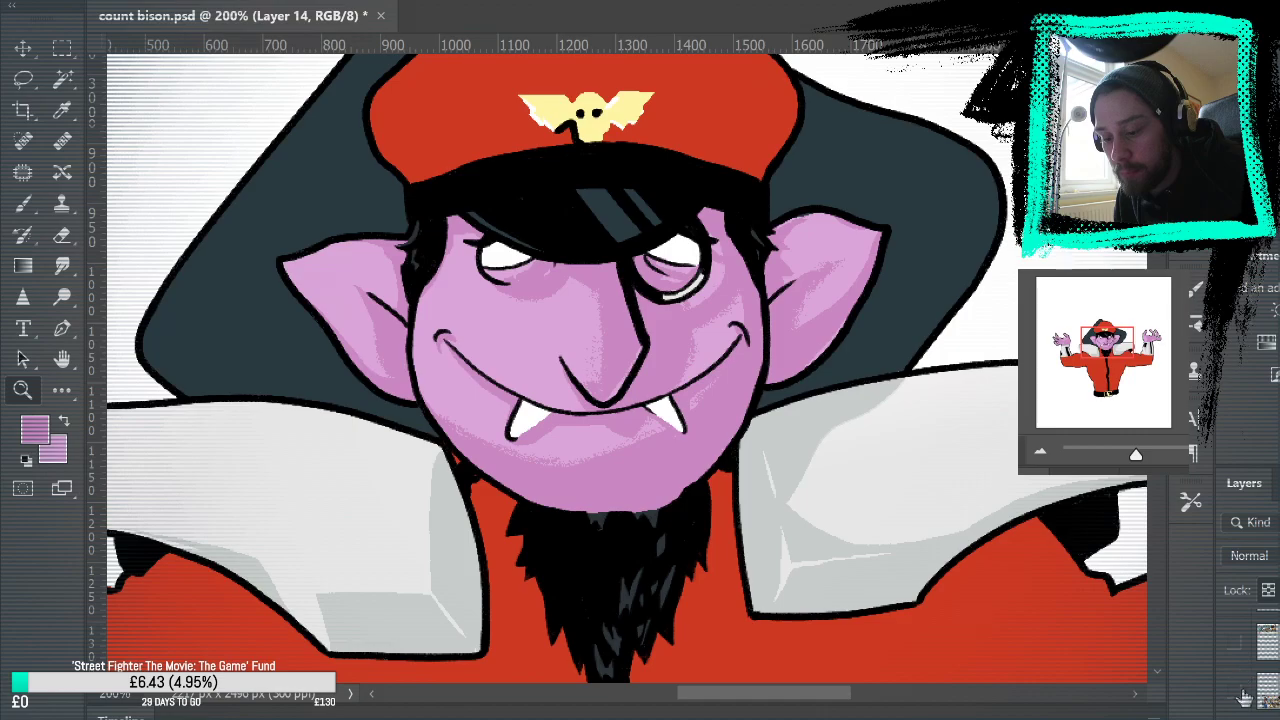
left_click(1241, 693)
left_click_drag(1108, 651, 979, 404)
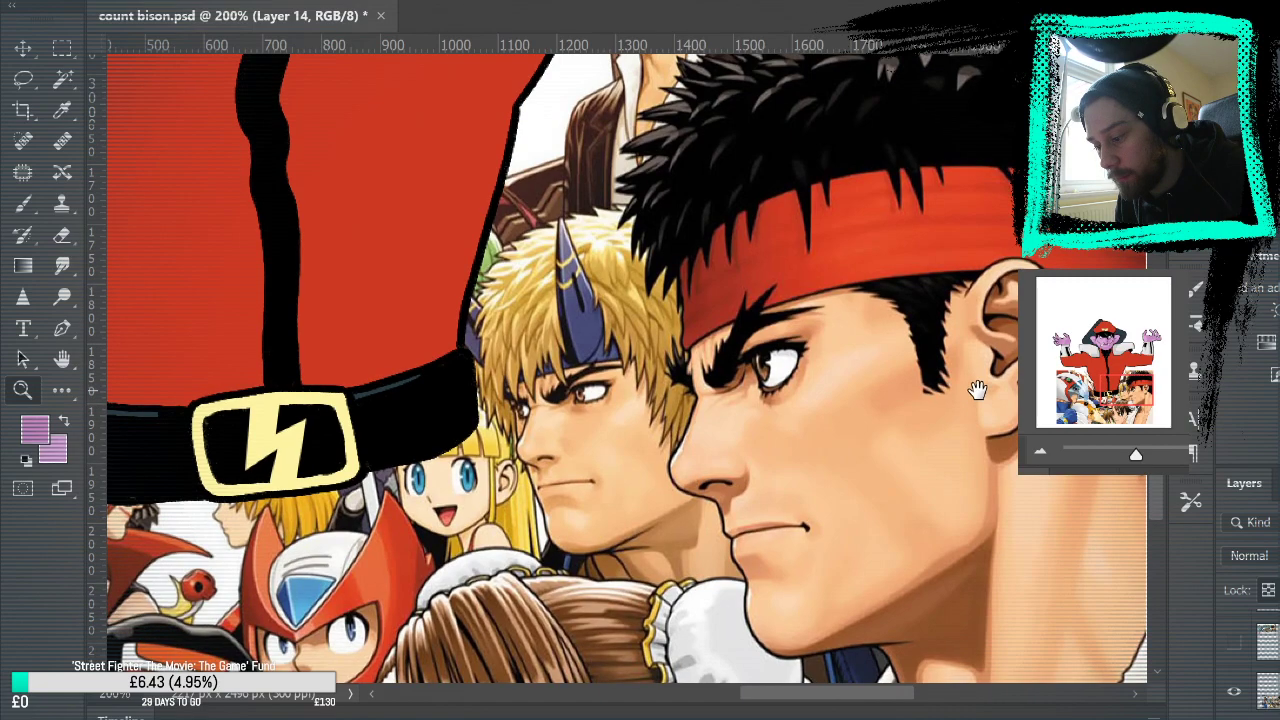
left_click(1236, 688)
scroll(966, 586, "up", 10)
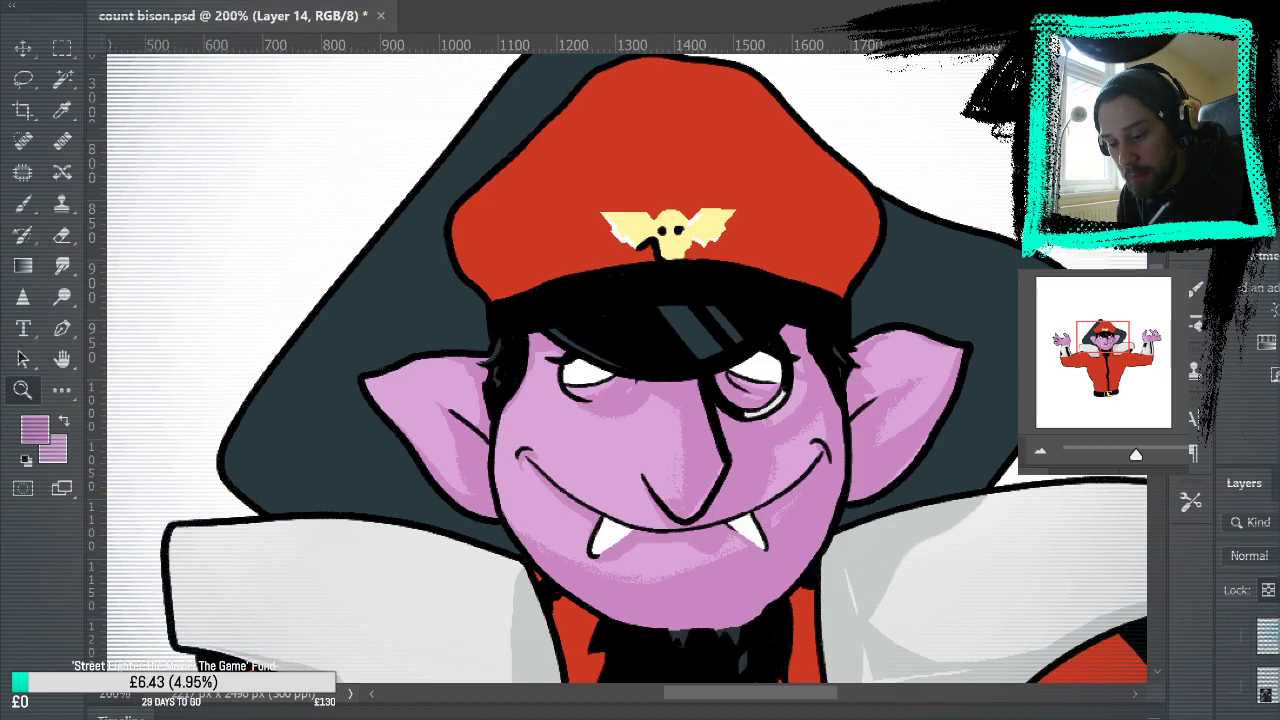
Step: Sample the light purple skin colour from the Count reference photo's face and hide the photo again
left_click(1237, 690)
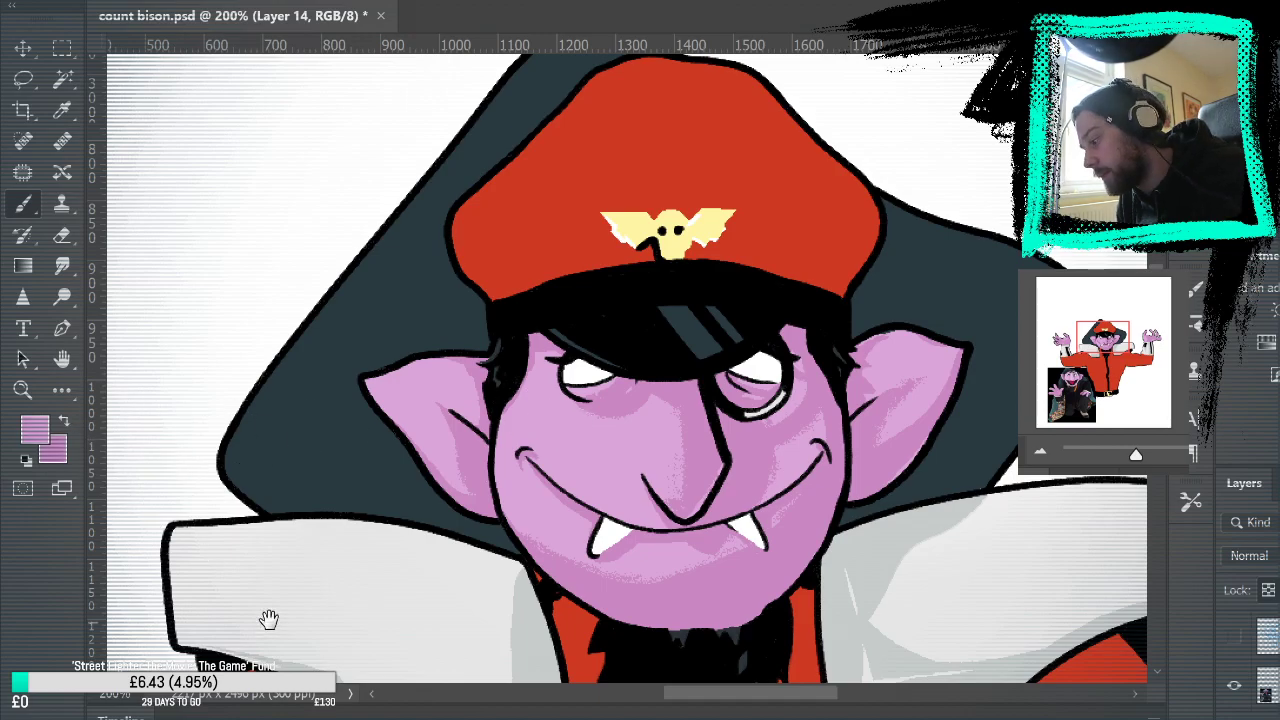
left_click_drag(266, 617, 541, 579)
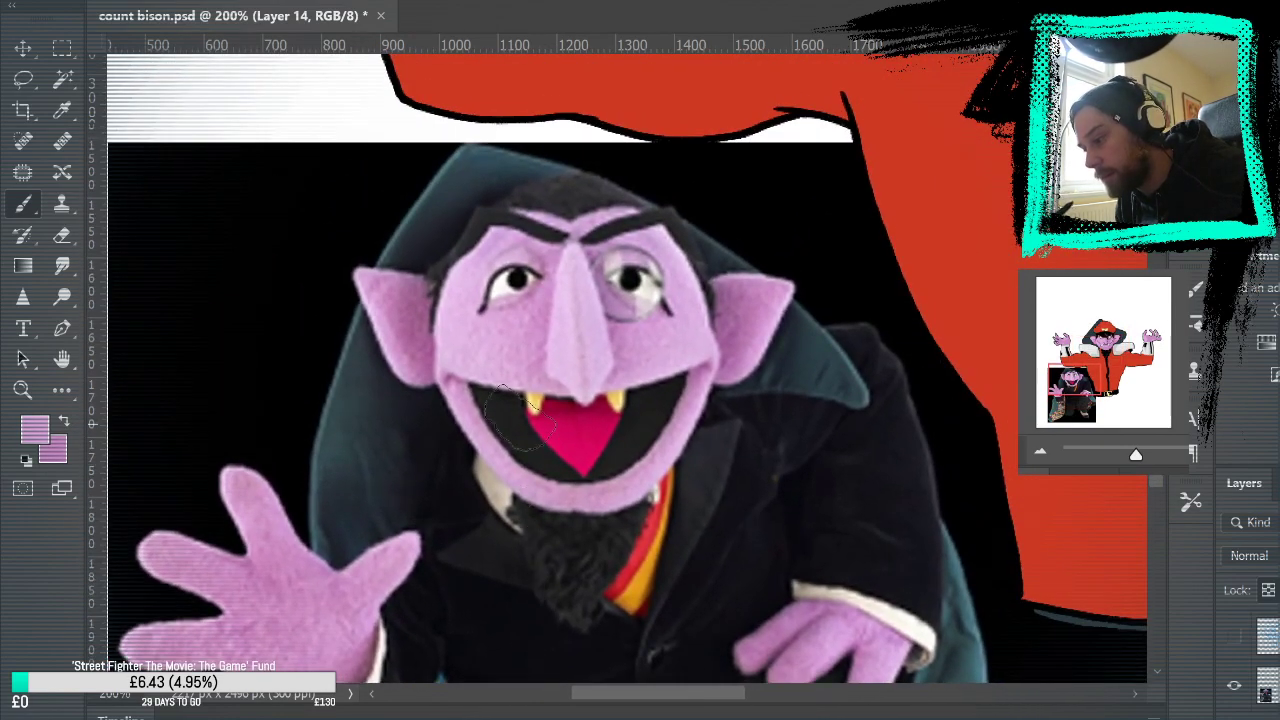
left_click(455, 335, "alt")
left_click_drag(840, 243, 803, 322)
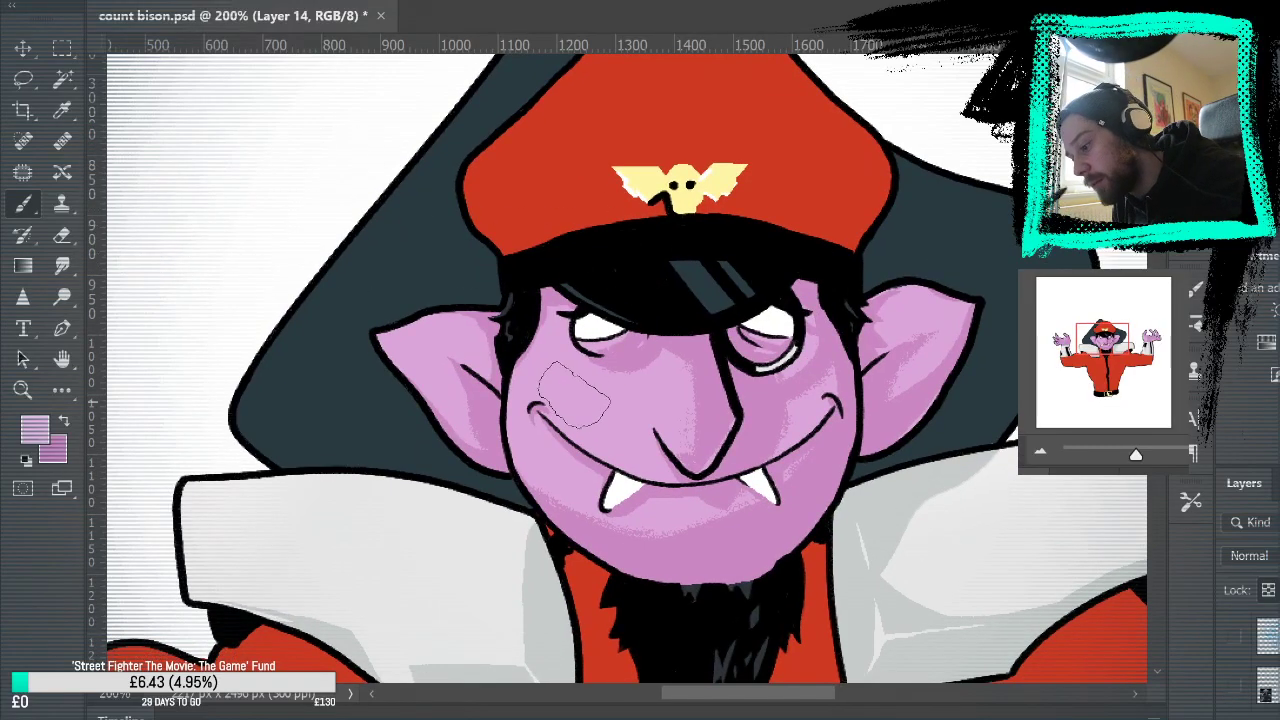
Step: Choose a lighter purple and paint soft highlights on the nose bridge and the cheek opposite the monocle
left_click_drag(576, 394, 622, 430)
key("ctrl+z")
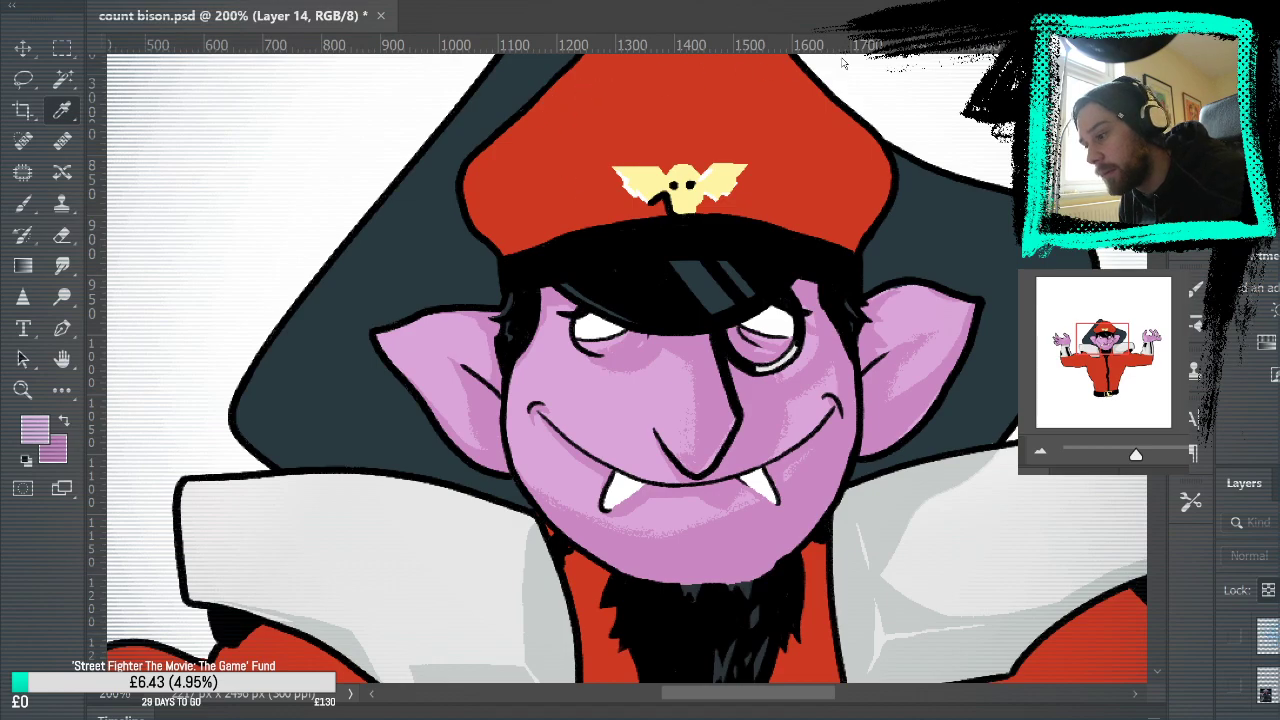
left_click(949, 62)
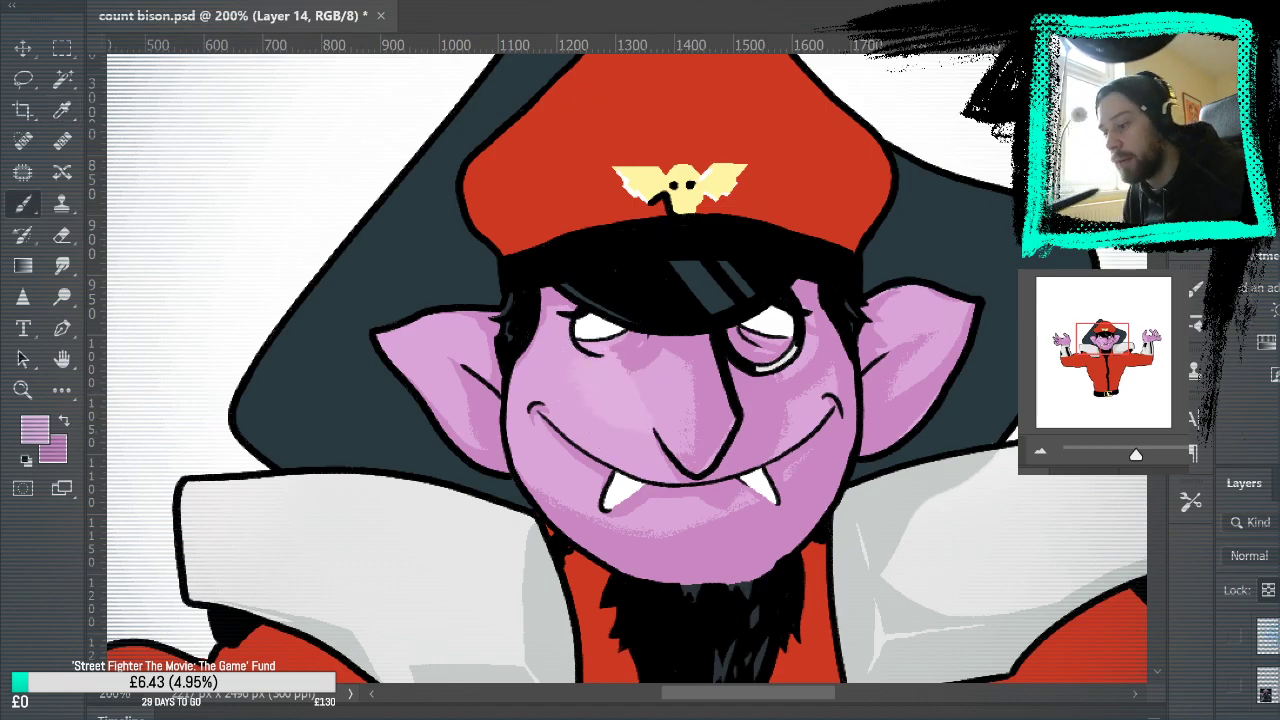
key("ctrl+z")
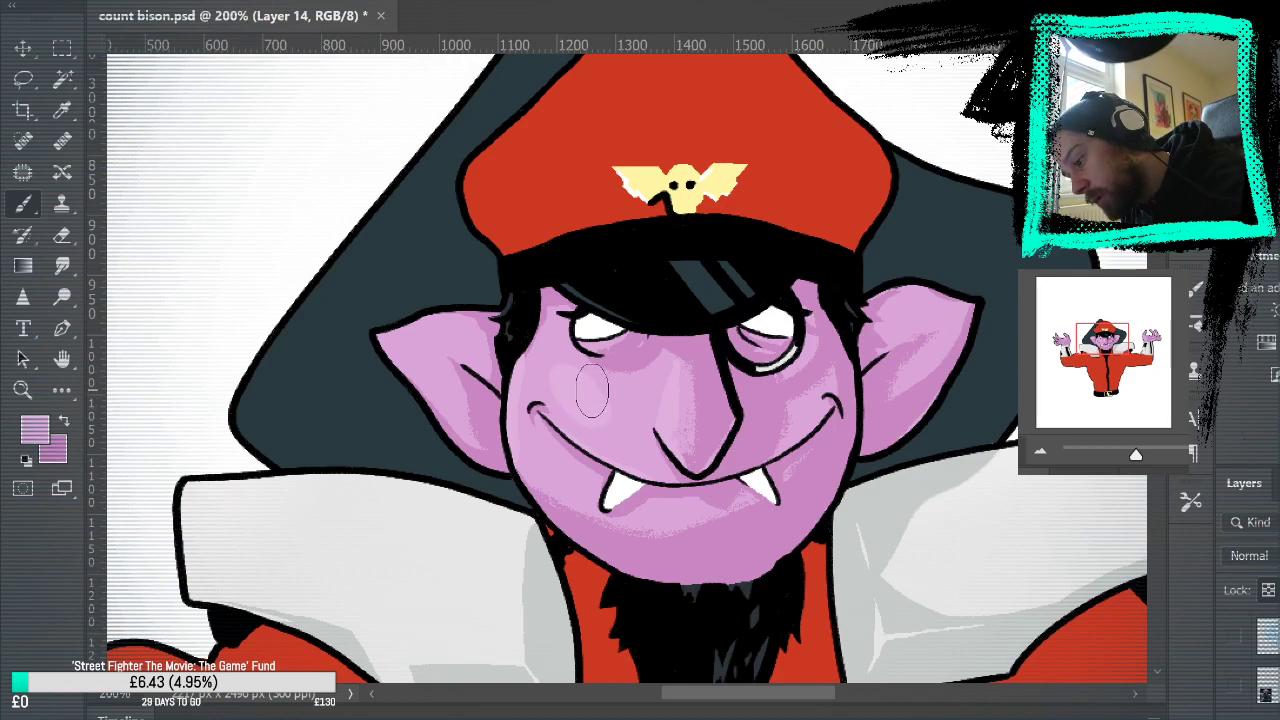
left_click_drag(943, 434, 963, 382)
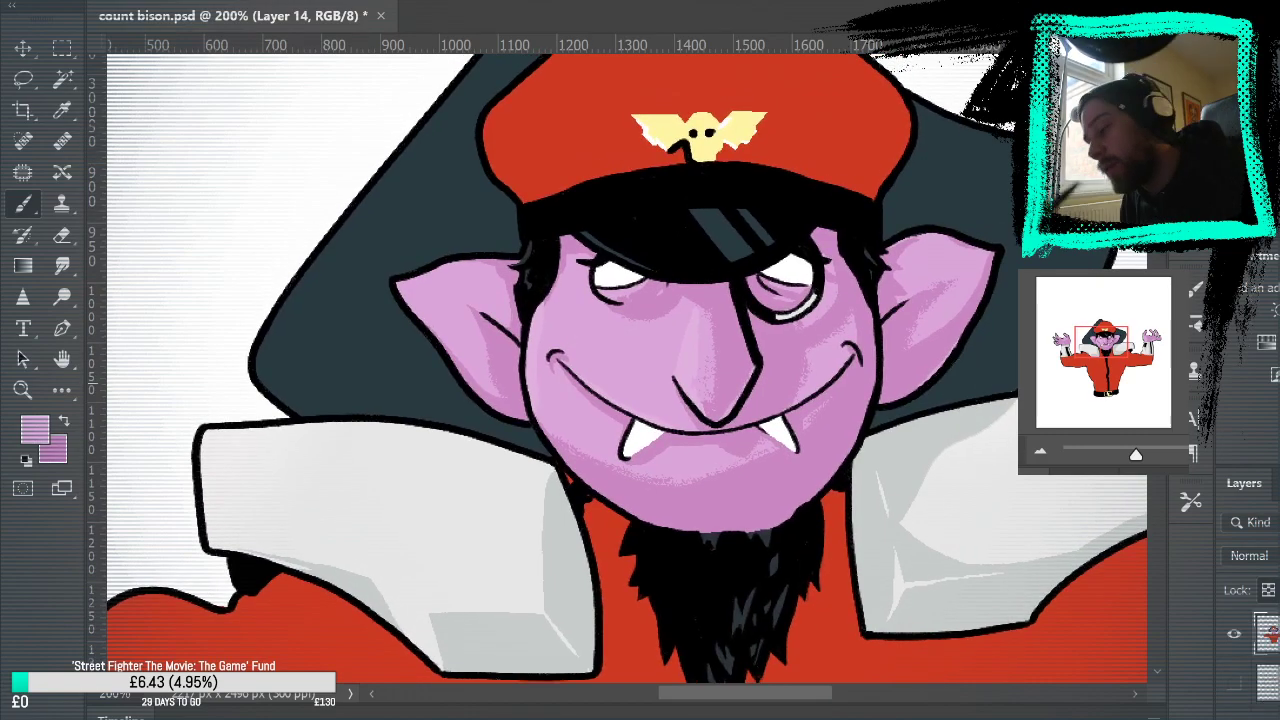
mouse_move(575, 318)
left_mouse_down()
mouse_move(583, 348)
mouse_move(582, 322)
left_mouse_up()
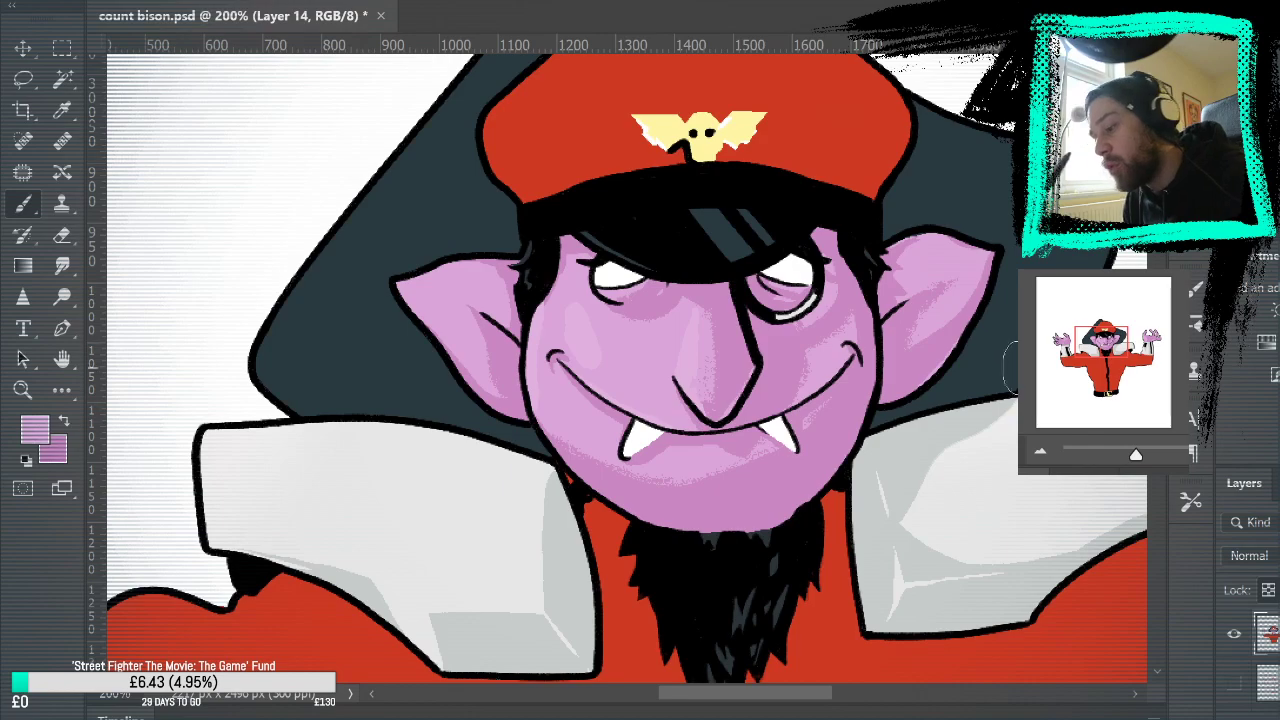
Step: Examine the purple skin highlights on the face, ears and hands, in the wider figure and up close
scroll(977, 440, "up", 3)
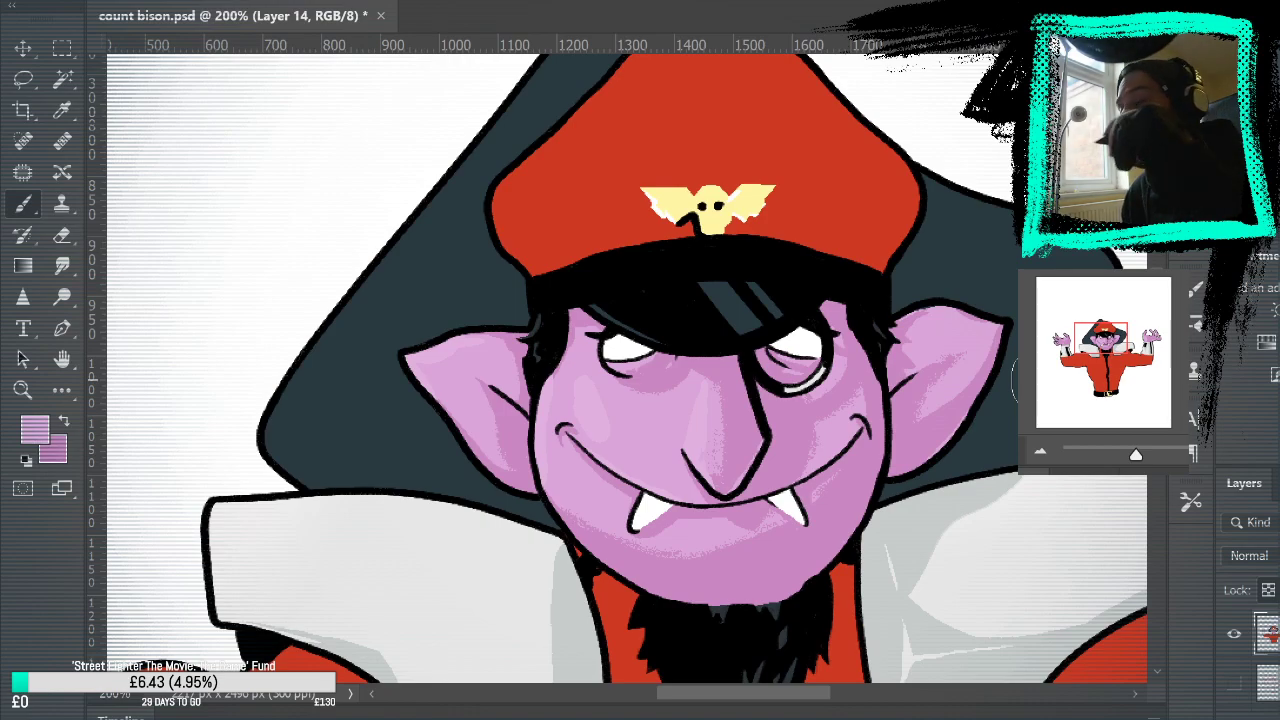
key("ctrl+minus")
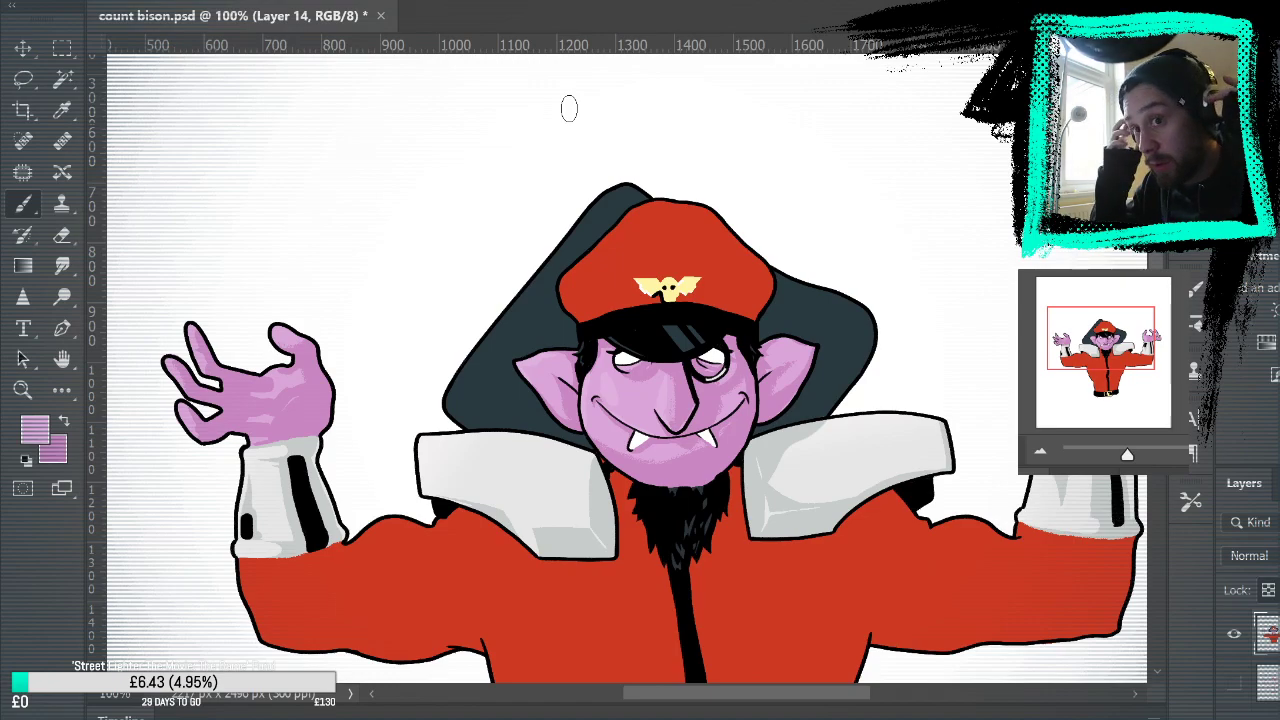
left_click_drag(996, 541, 1043, 449)
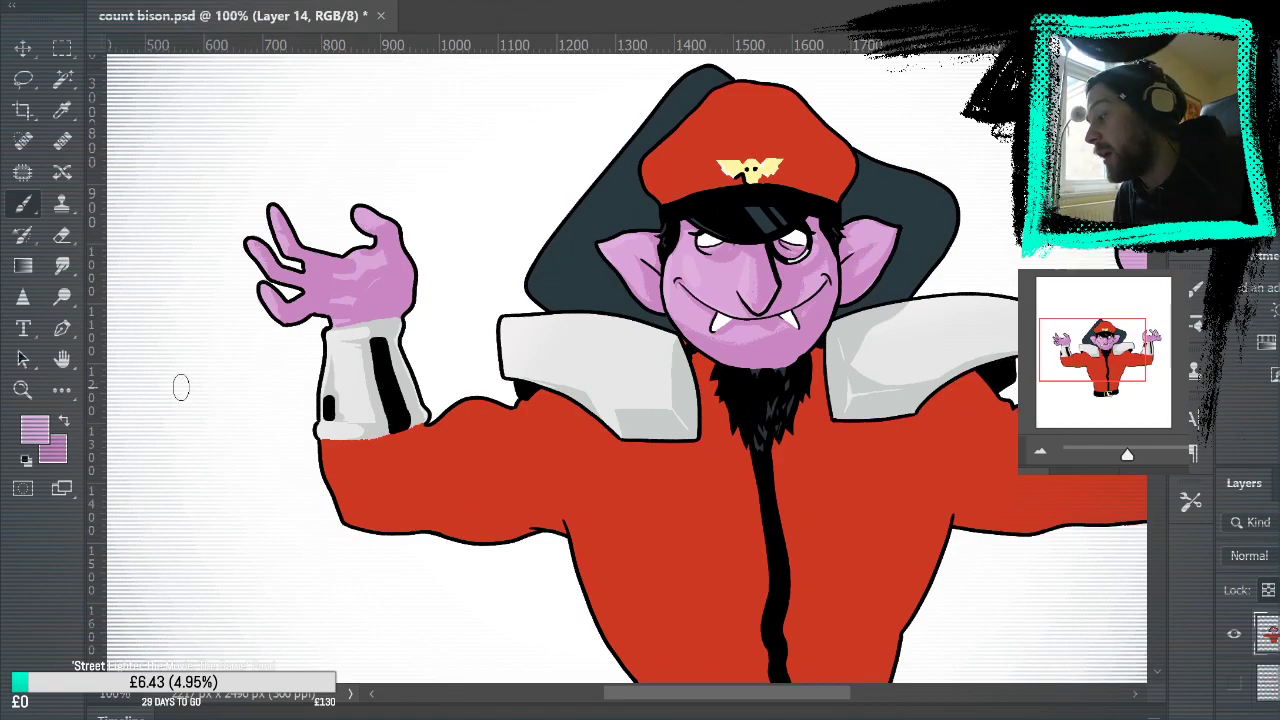
left_click(62, 390)
left_click(28, 208)
left_click(23, 391)
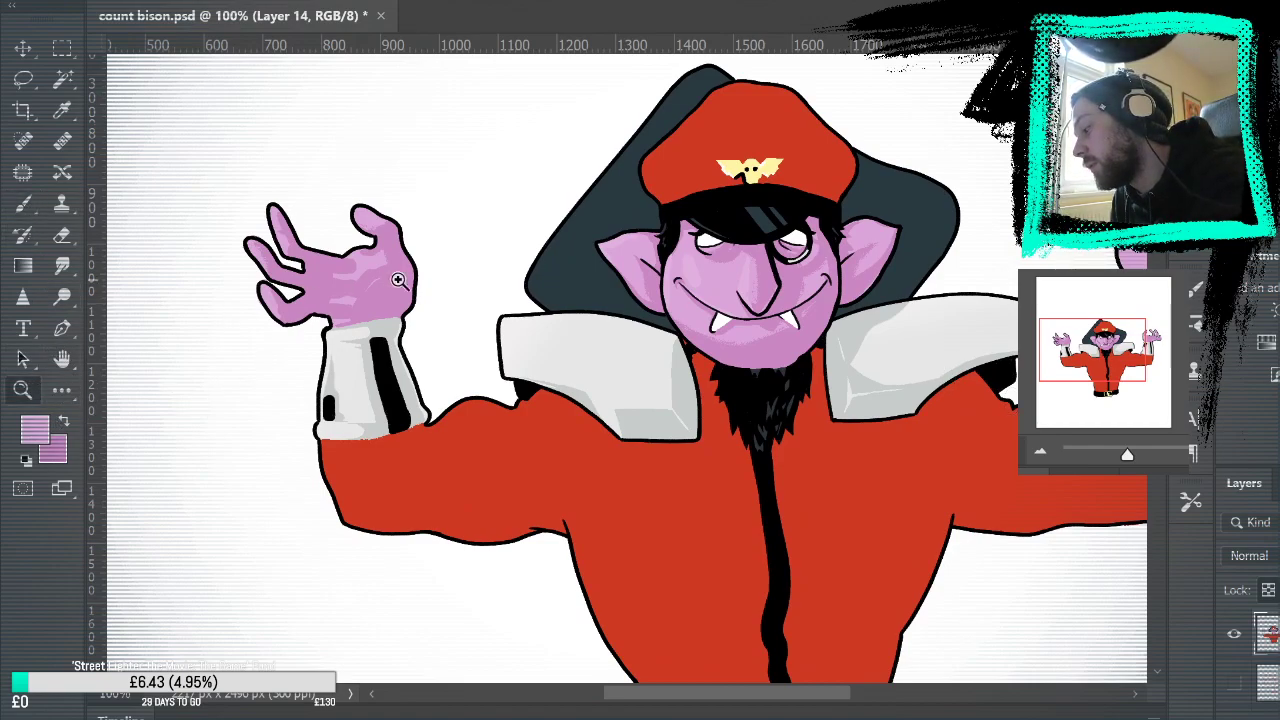
left_click(656, 252)
left_click(764, 273)
left_click(848, 357)
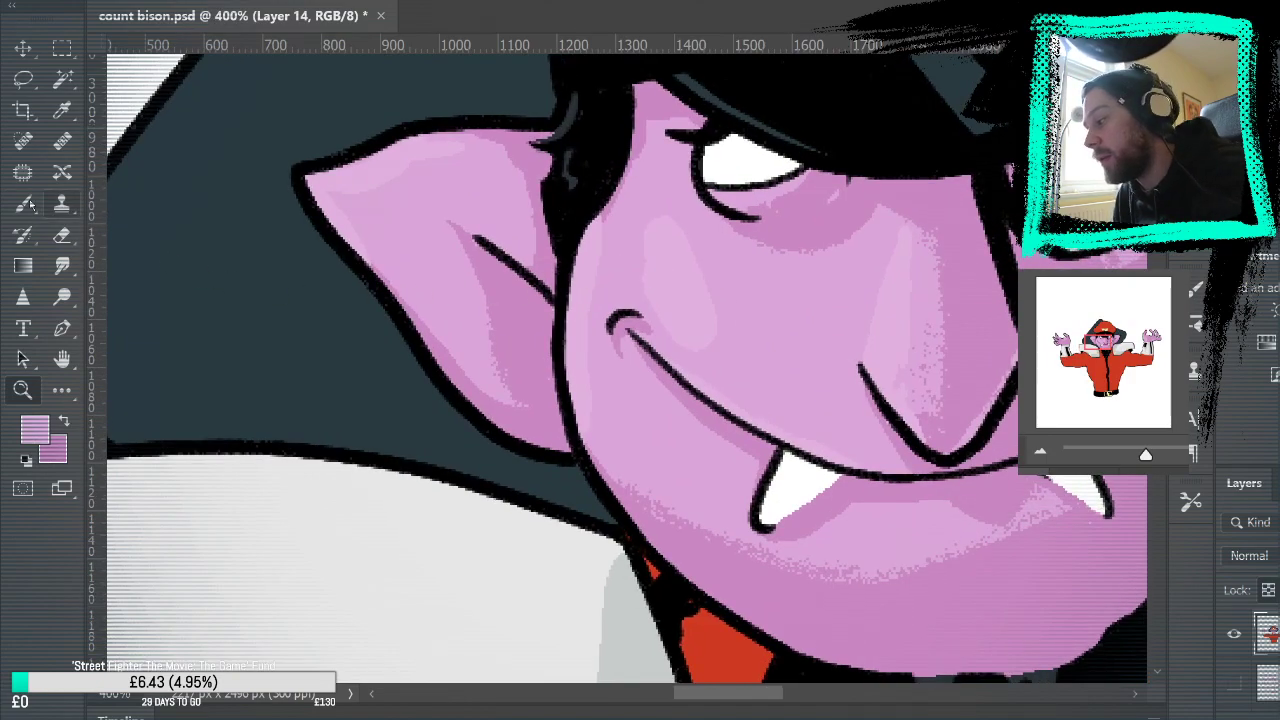
Step: Paint lighter purple highlights along the fingers of the hand opposite the monocle
key("b")
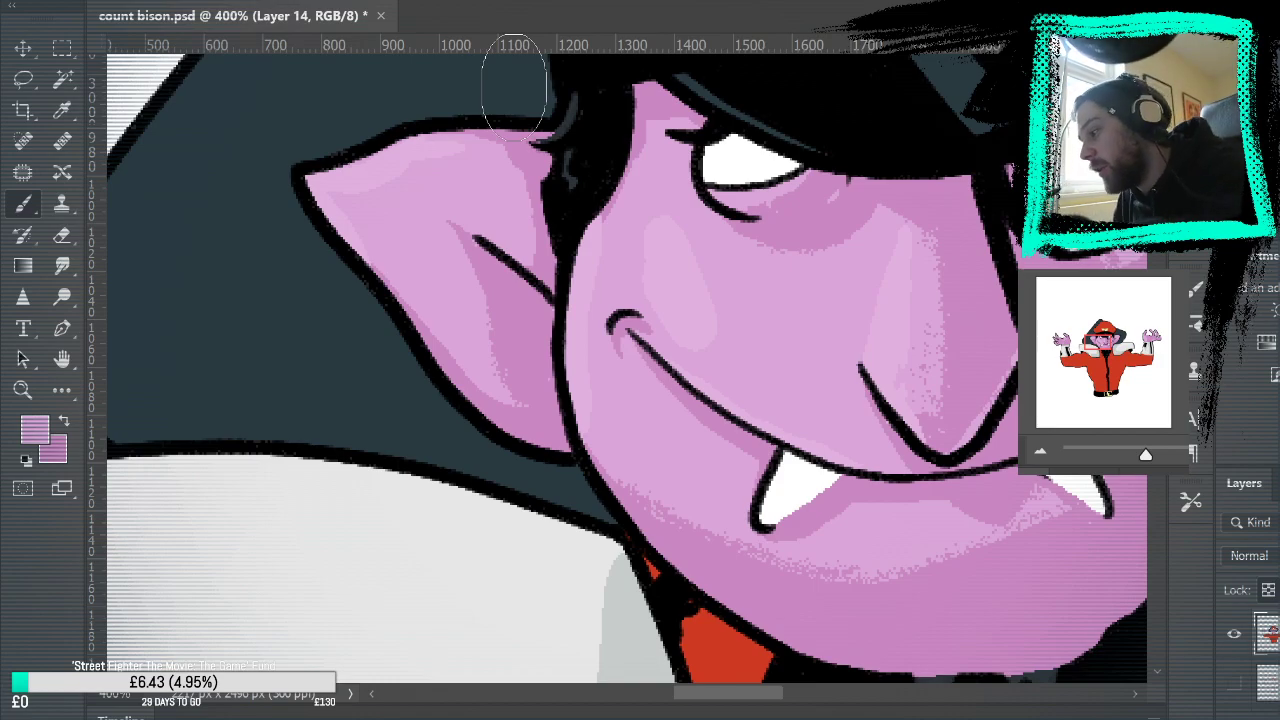
mouse_move(653, 471)
left_mouse_down()
mouse_move(986, 434)
mouse_move(923, 614)
left_mouse_up()
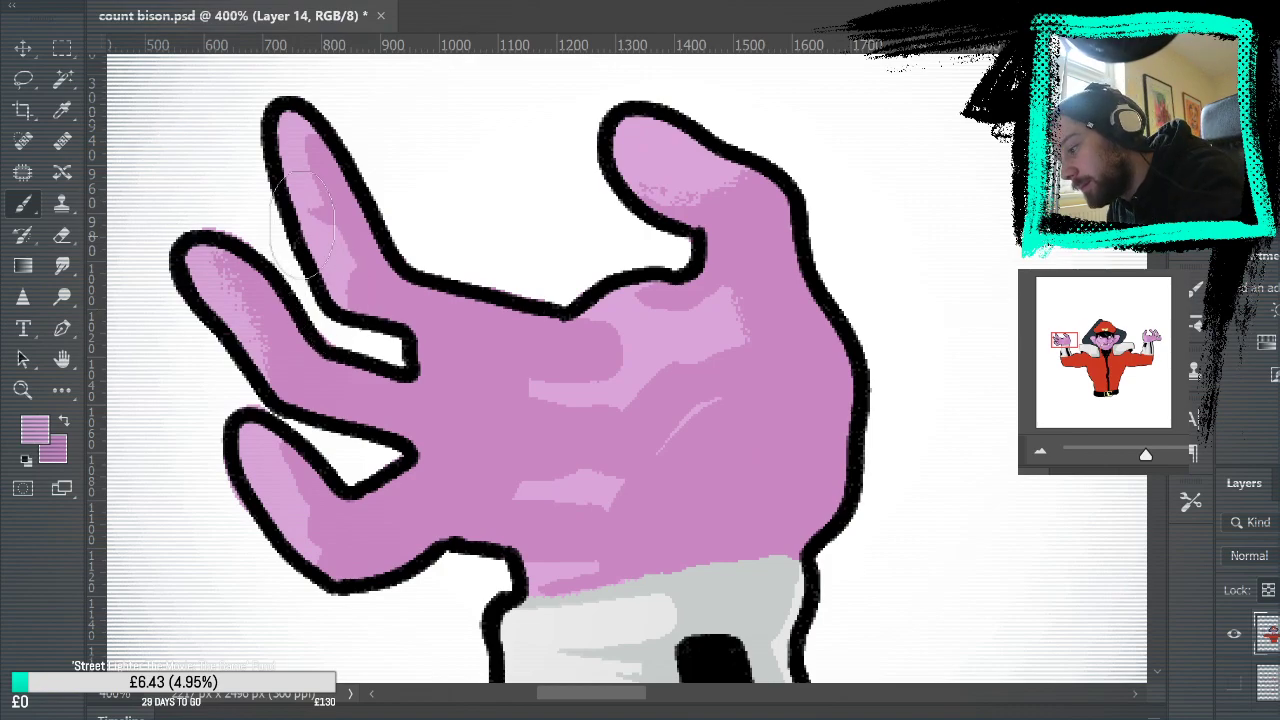
left_click_drag(960, 463, 710, 512)
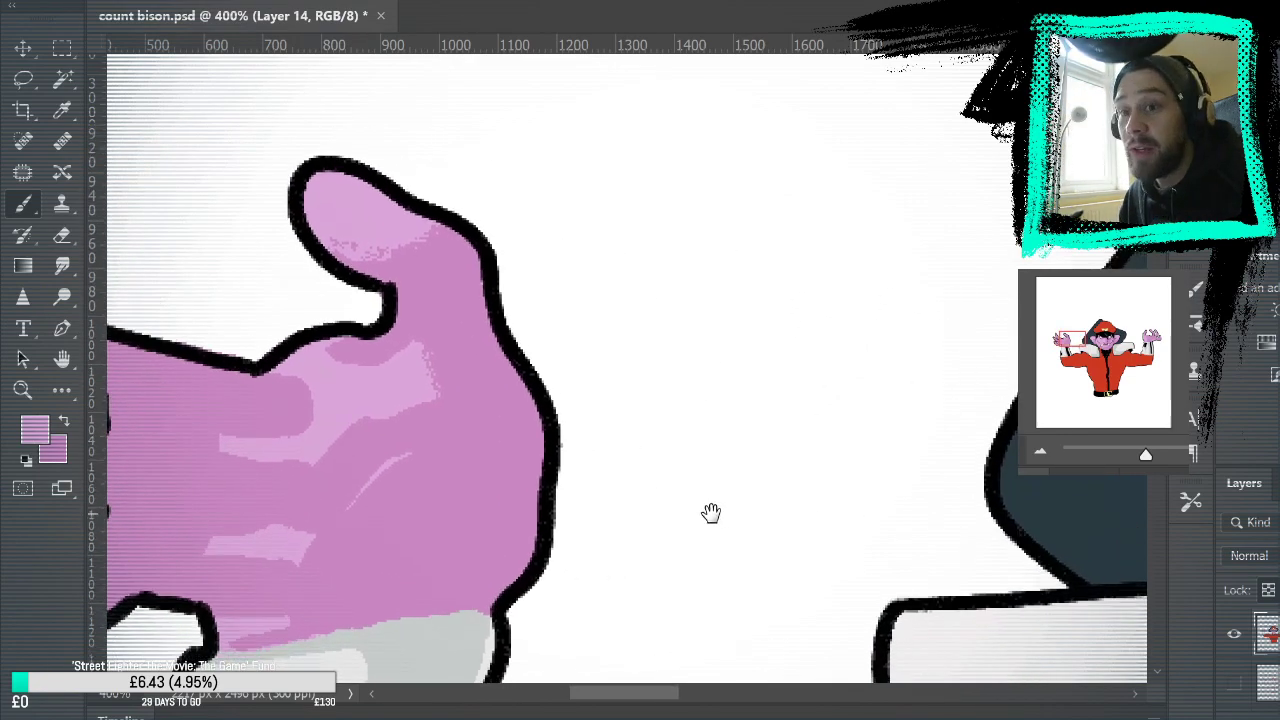
left_click_drag(1052, 475, 376, 133)
left_click_drag(1017, 412, 968, 450)
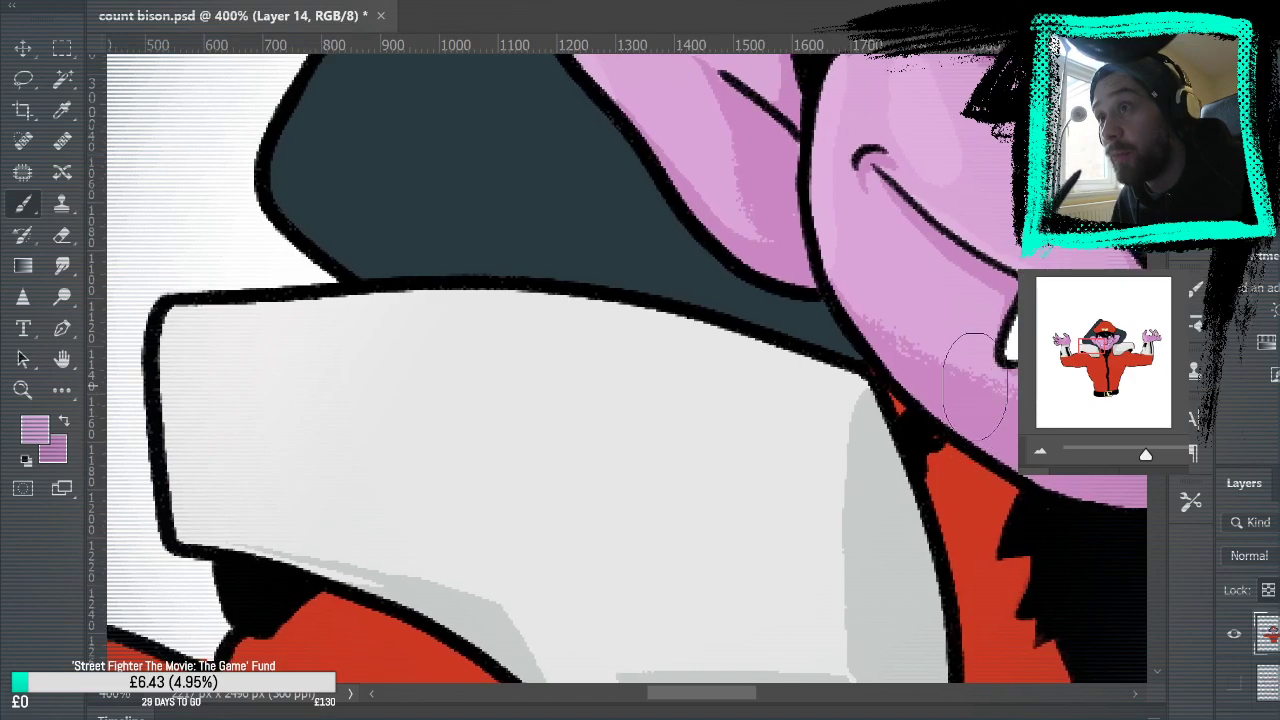
mouse_move(253, 171)
left_mouse_down()
mouse_move(811, 503)
mouse_move(1078, 641)
left_mouse_up()
left_click_drag(832, 453, 834, 407)
mouse_move(411, 357)
left_mouse_down()
mouse_move(402, 323)
mouse_move(445, 310)
mouse_move(410, 326)
left_mouse_up()
mouse_move(829, 371)
left_mouse_down()
mouse_move(1157, 423)
mouse_move(1275, 325)
left_mouse_up()
mouse_move(650, 420)
left_mouse_down()
mouse_move(693, 405)
mouse_move(634, 418)
mouse_move(582, 238)
left_mouse_up()
key("ctrl+z")
mouse_move(626, 418)
left_mouse_down()
mouse_move(592, 328)
mouse_move(582, 196)
left_mouse_up()
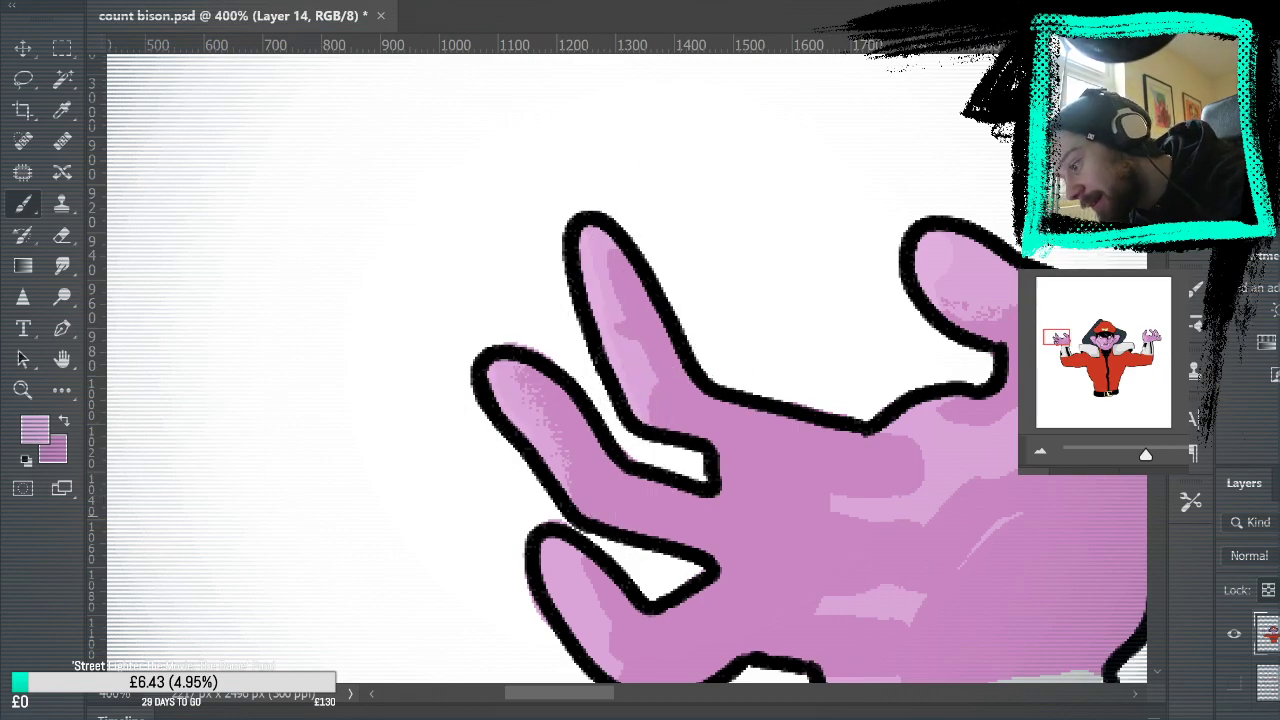
left_click_drag(631, 470, 546, 190)
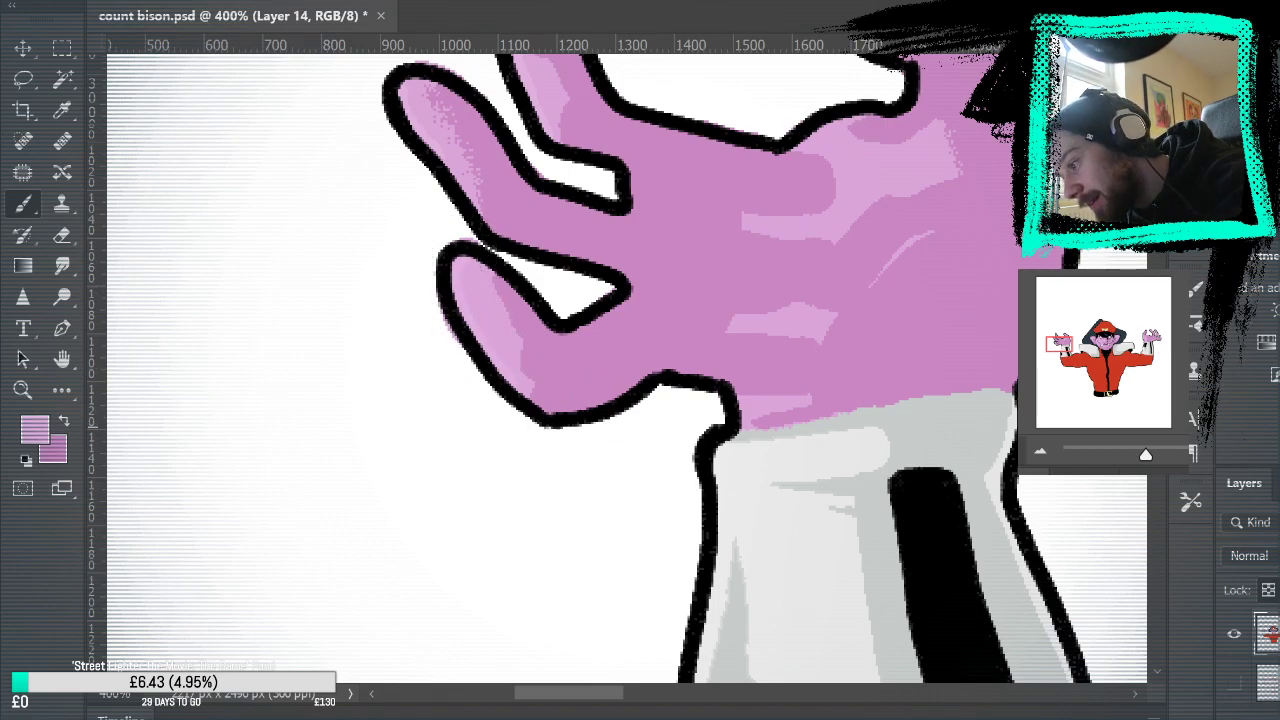
left_click(62, 234)
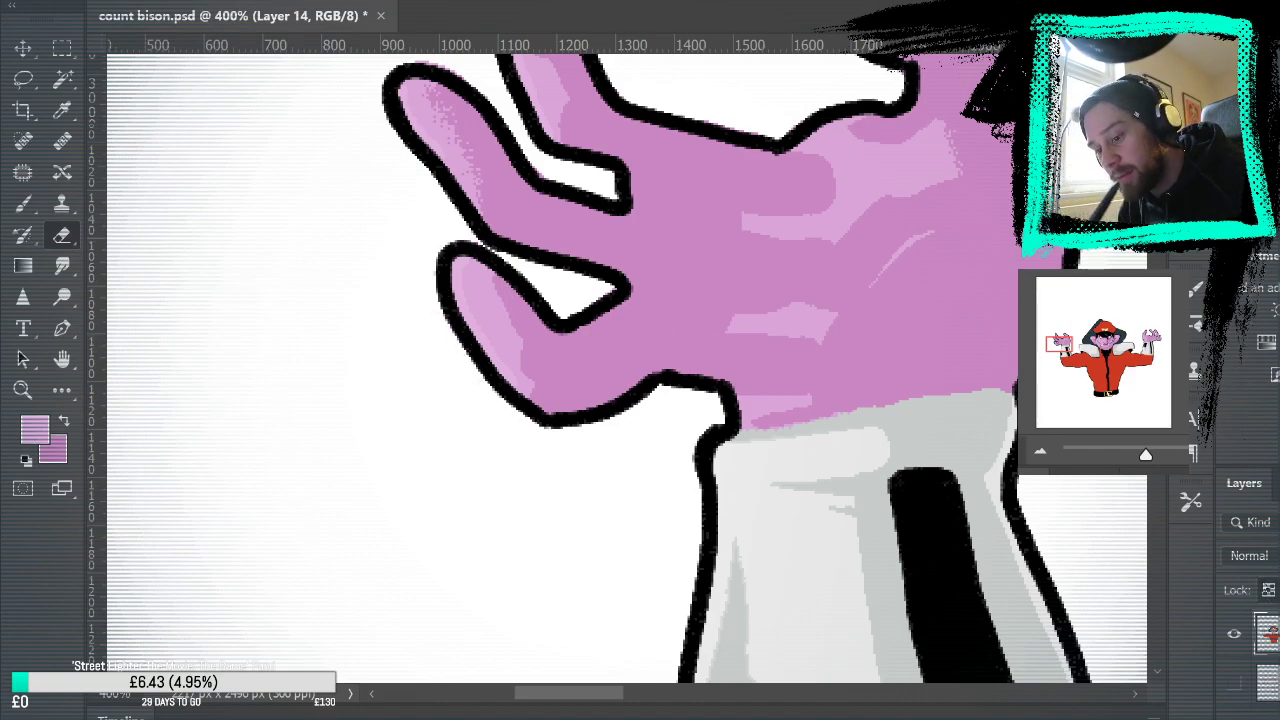
mouse_move(1060, 332)
left_mouse_down()
mouse_move(1060, 428)
mouse_move(1022, 484)
mouse_move(1016, 468)
mouse_move(1060, 518)
left_mouse_up()
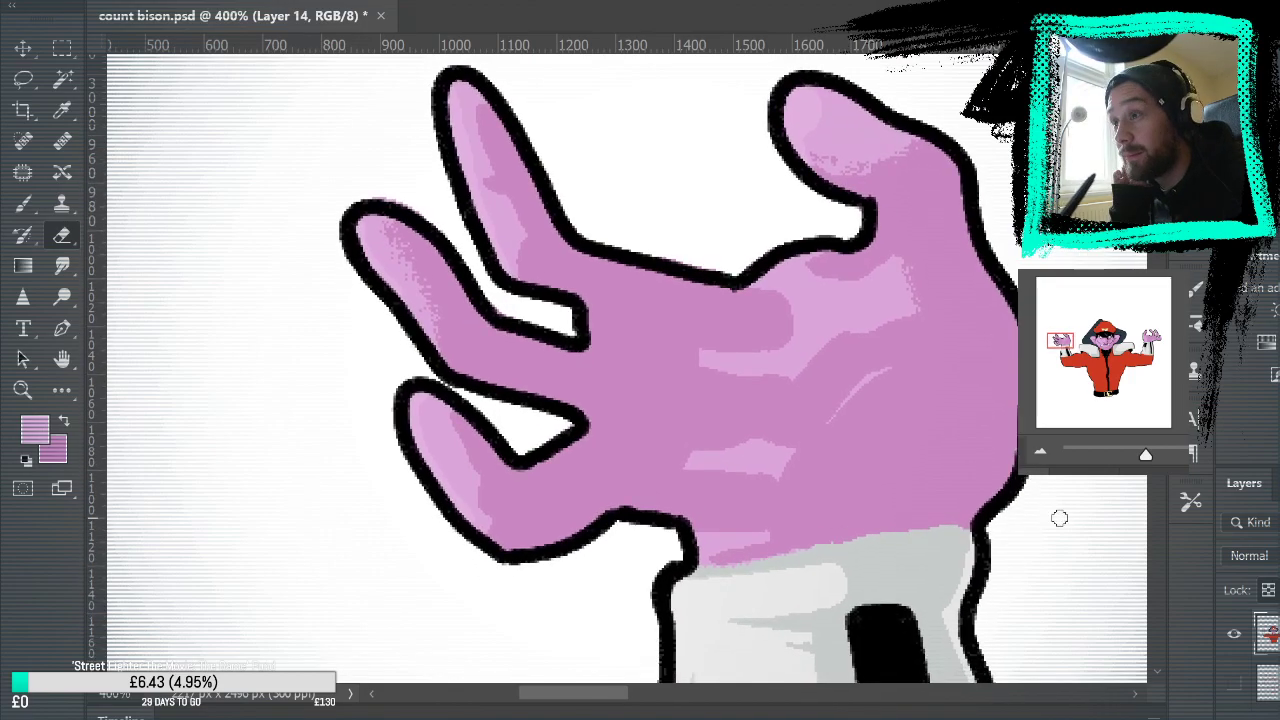
left_click_drag(993, 435, 915, 652)
Step: Brush lighter purple highlights onto the palm edge and fingers of the monocle-side hand
left_click(27, 205)
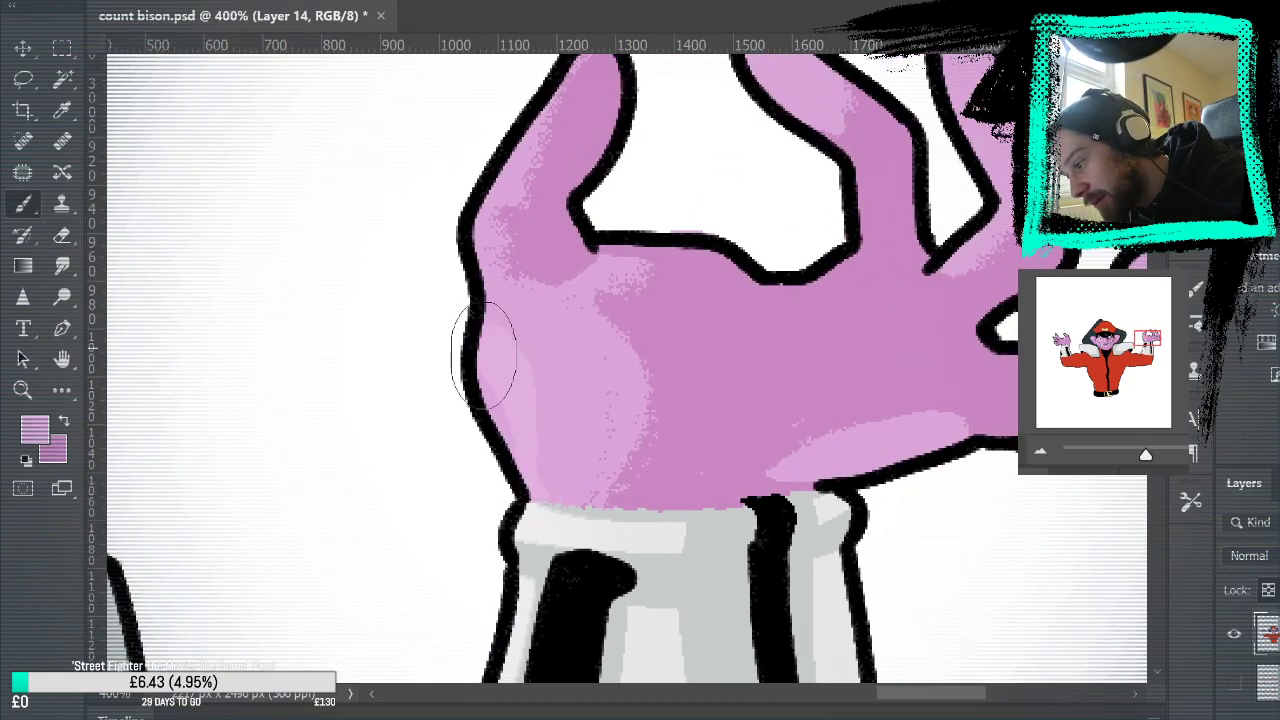
scroll(594, 323, "up", 3)
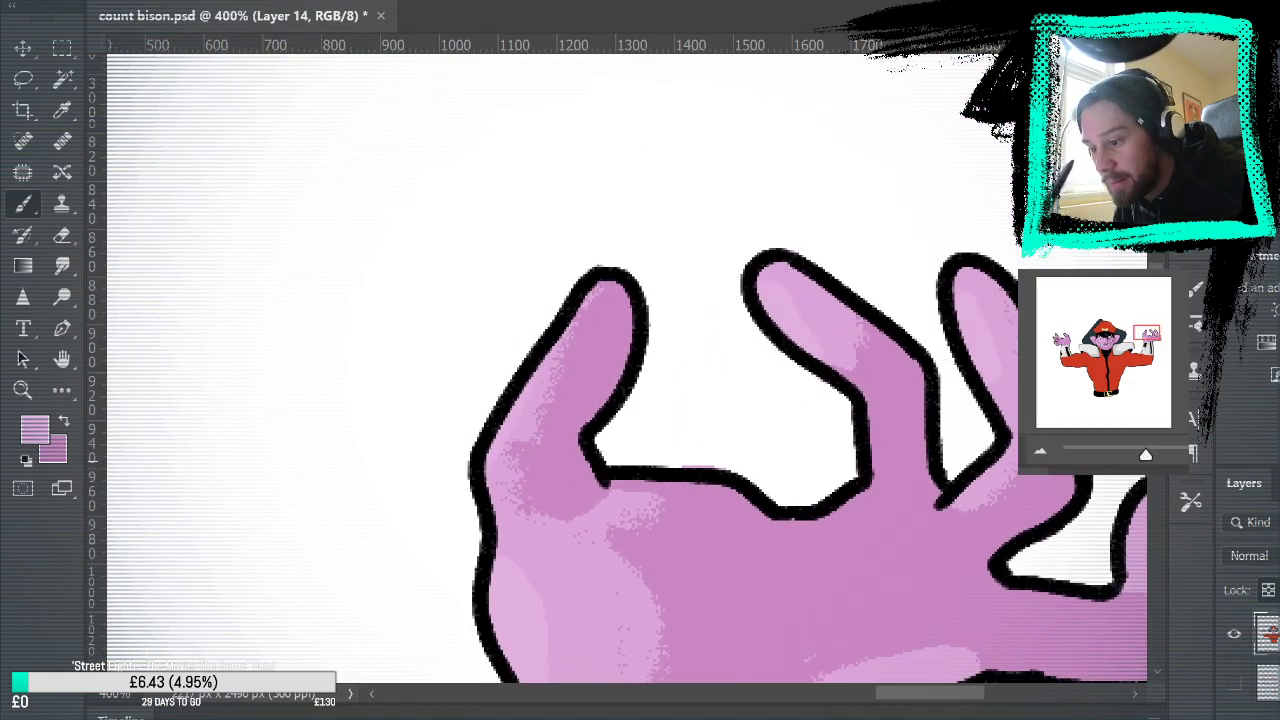
left_click_drag(1066, 452, 761, 200)
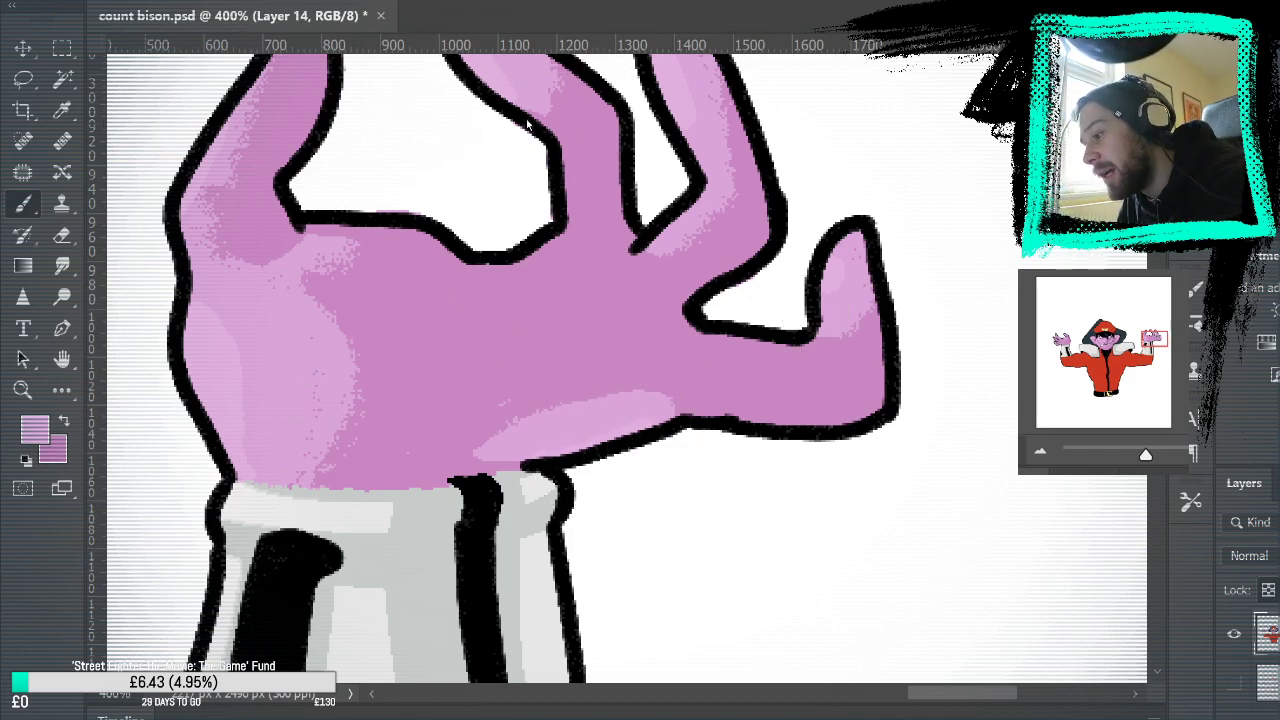
key("ctrl+minus")
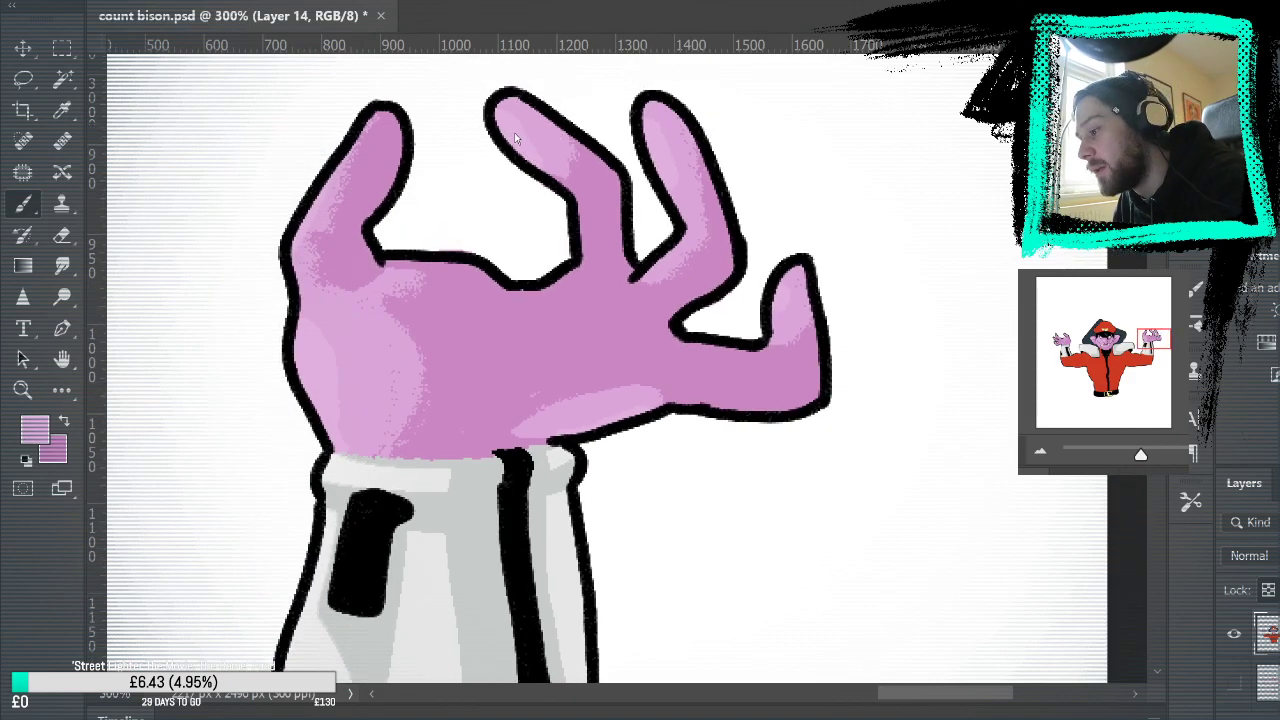
Step: Examine the finished purple skin shading in the whole figure and around the face, collar and cap
key("ctrl+0")
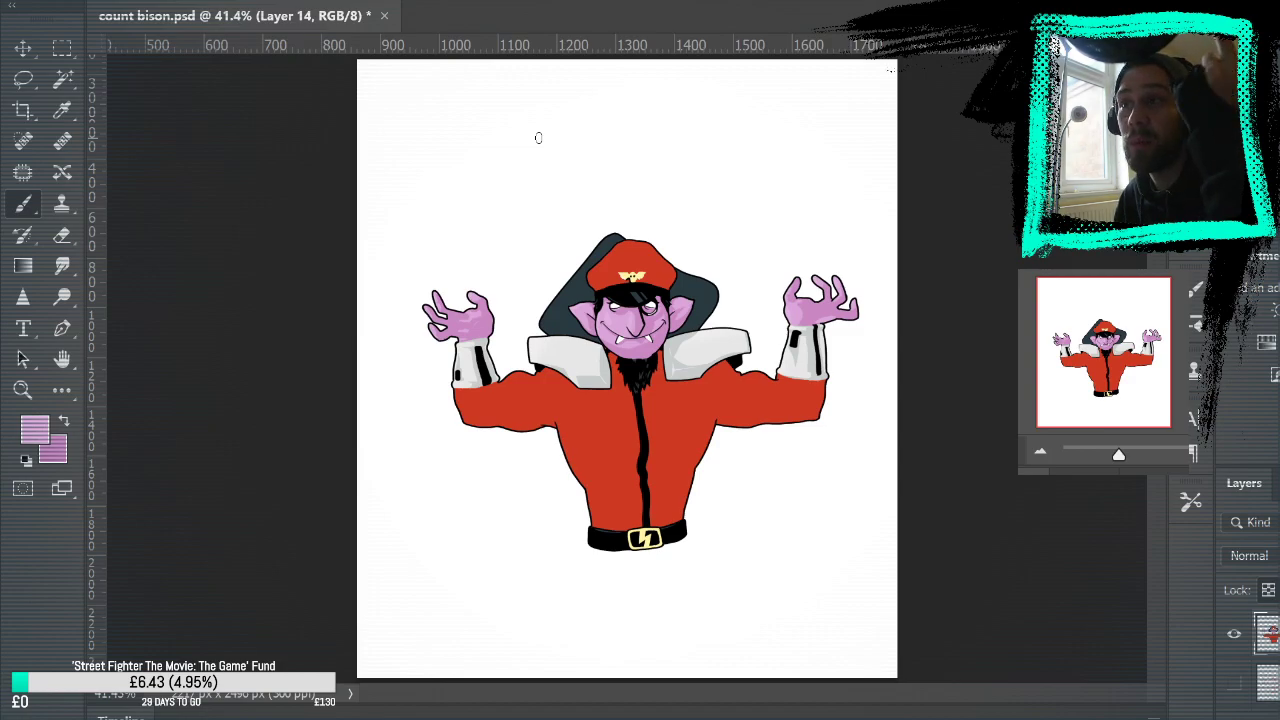
left_click(23, 390)
left_click(643, 430)
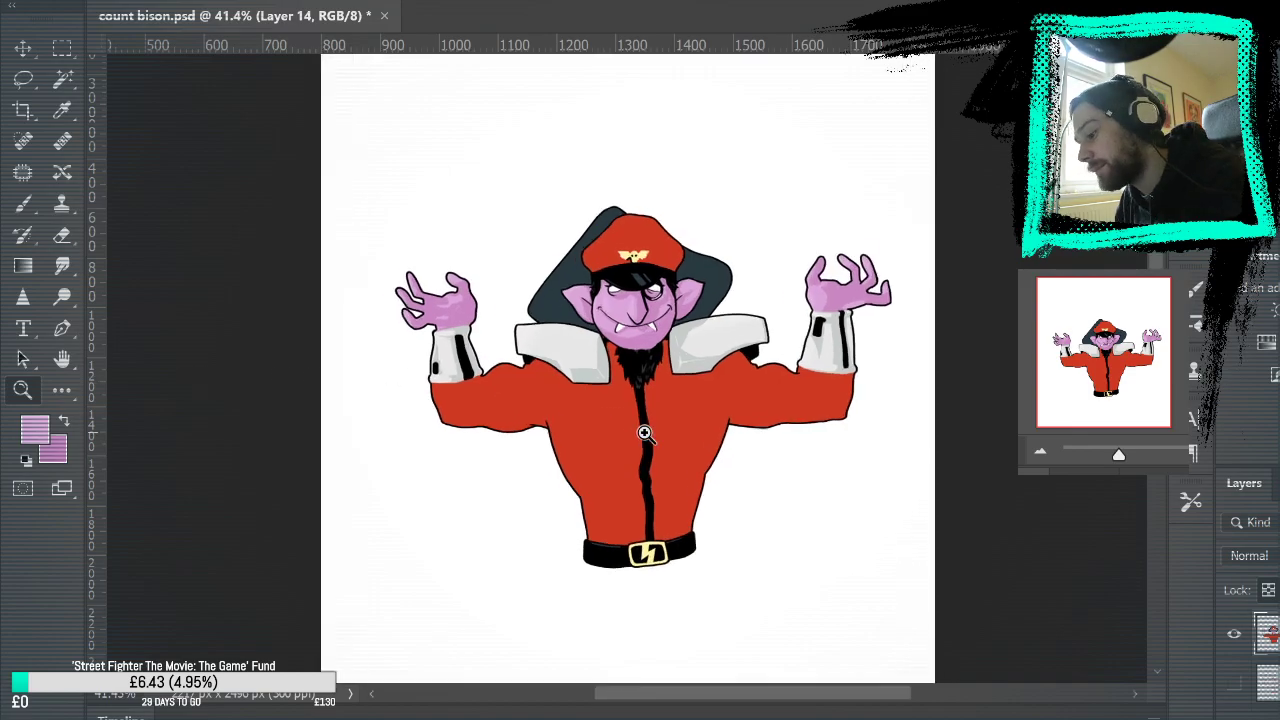
left_click(747, 366)
left_click(669, 302)
left_click_drag(718, 301, 829, 373)
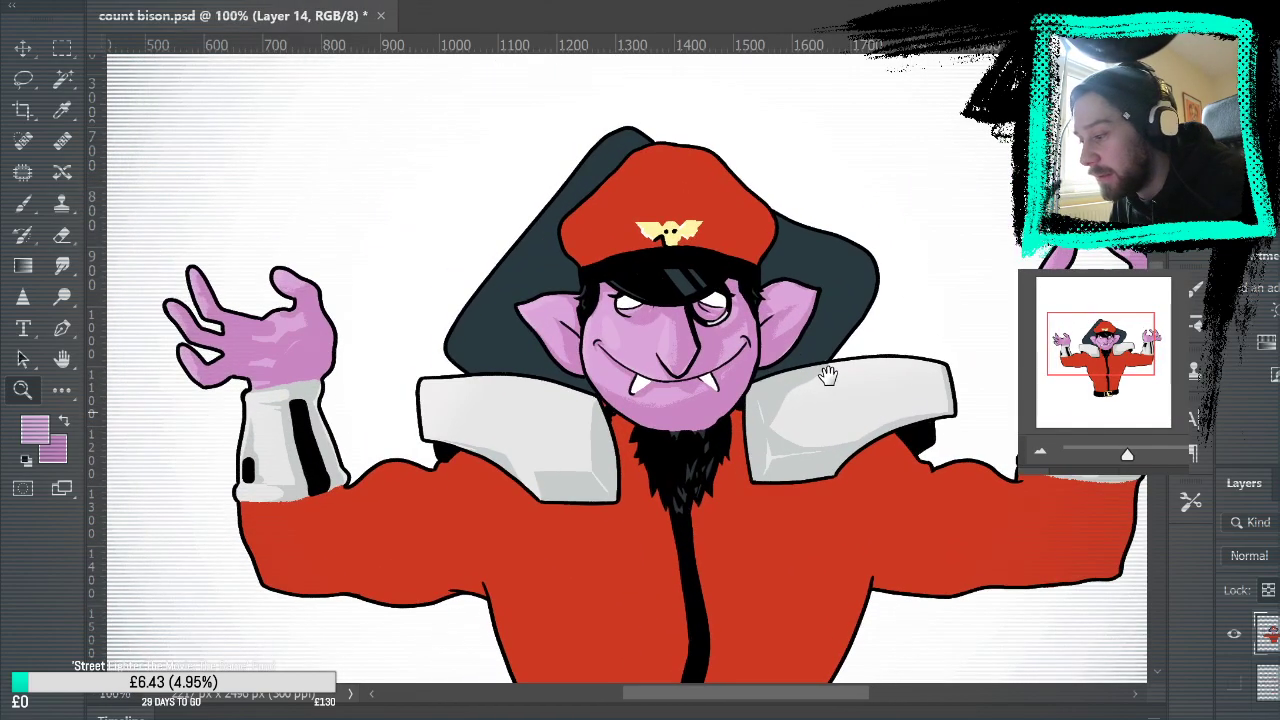
left_click(758, 317)
left_click_drag(815, 303, 893, 326)
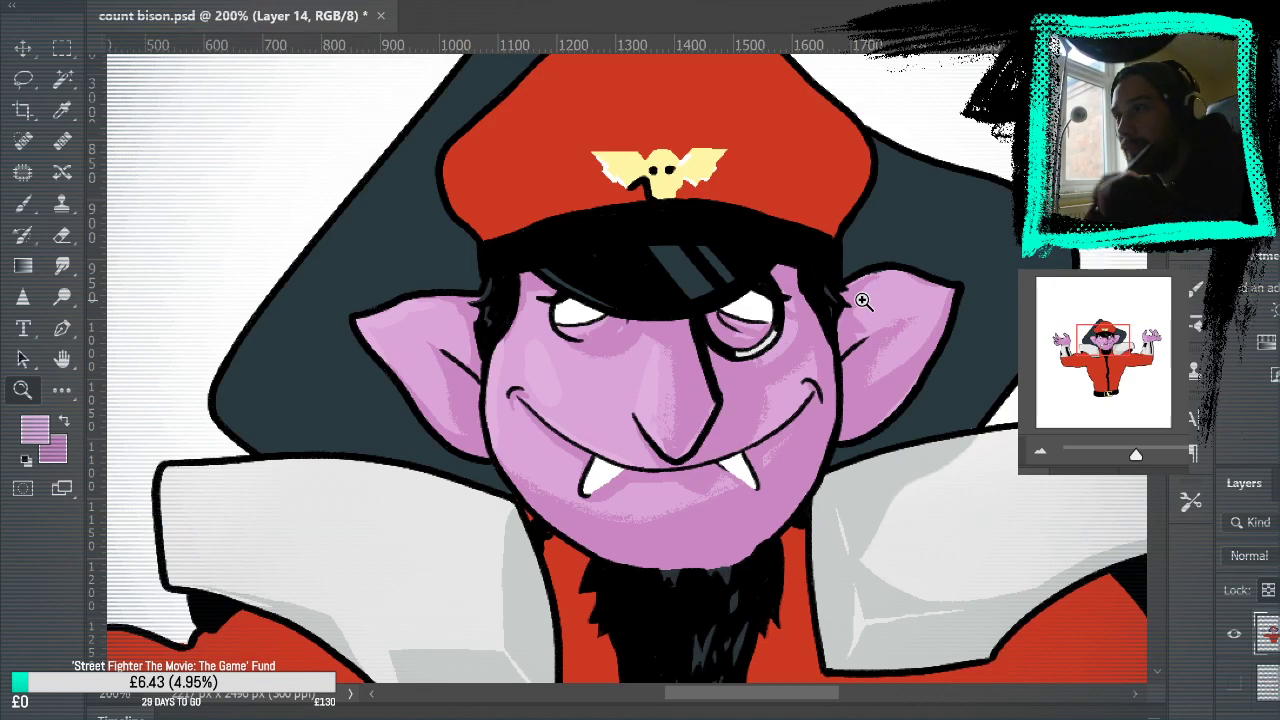
left_click_drag(857, 294, 1051, 420)
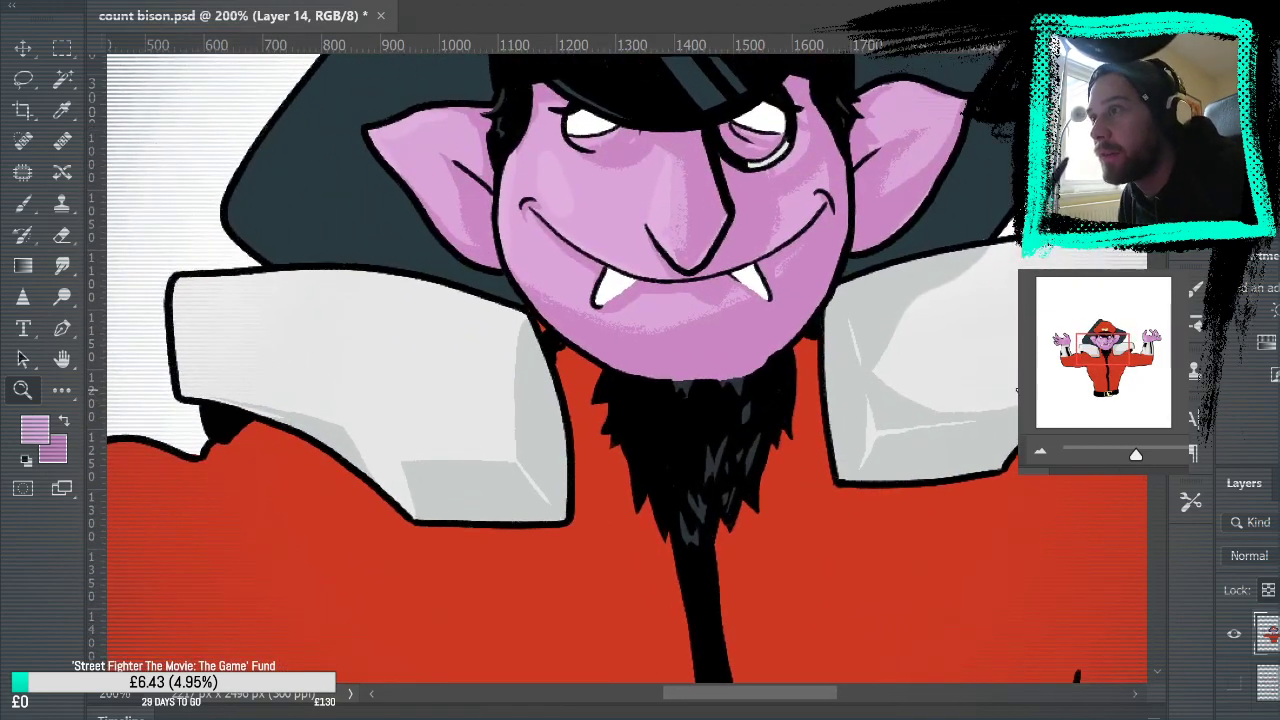
left_click_drag(978, 295, 1012, 380)
left_click_drag(982, 338, 953, 444)
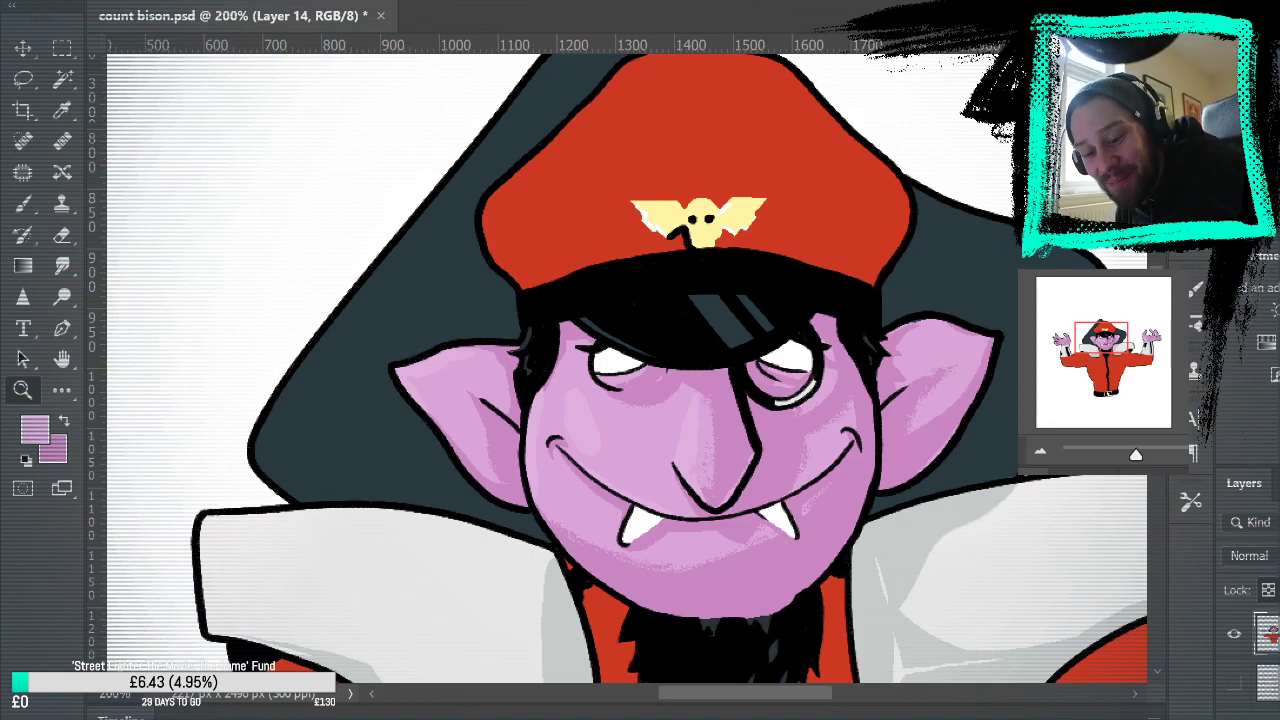
Step: Show the Bison reference photo, sample a dark red from the chest of the costume, and hide the photo again
scroll(1258, 655, "down", 5)
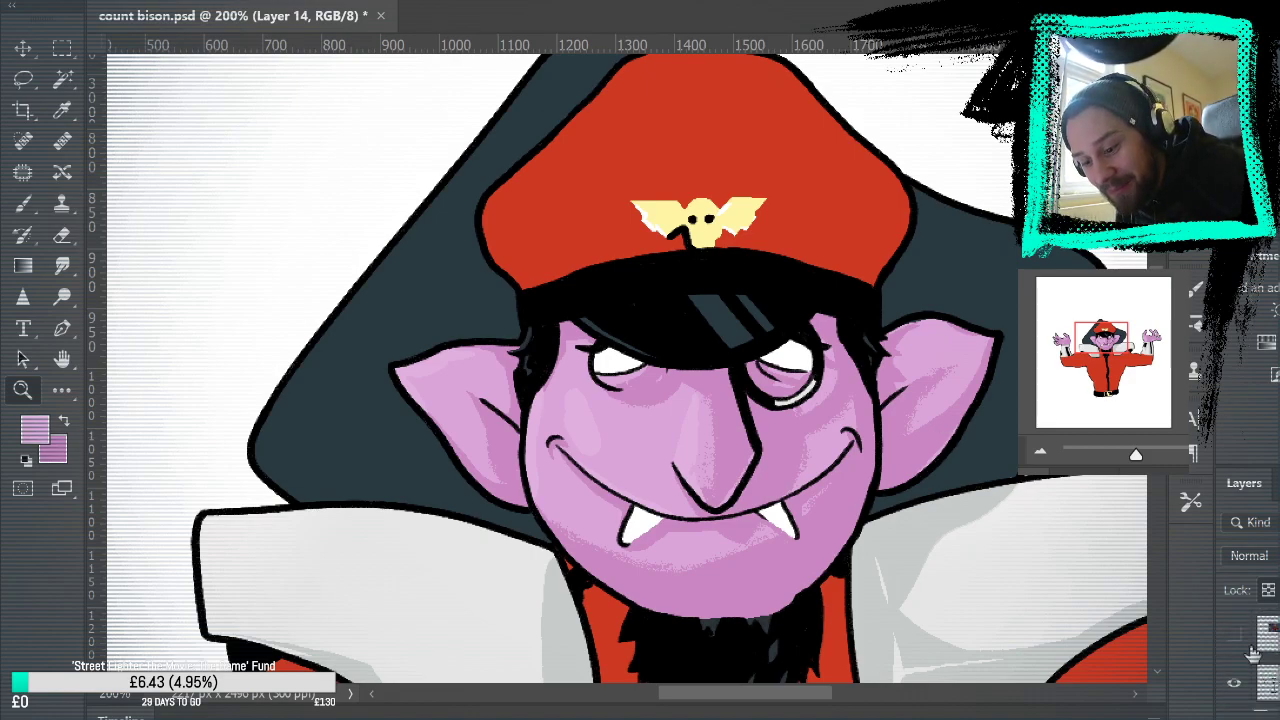
left_click(1234, 634)
left_click_drag(974, 231, 940, 337)
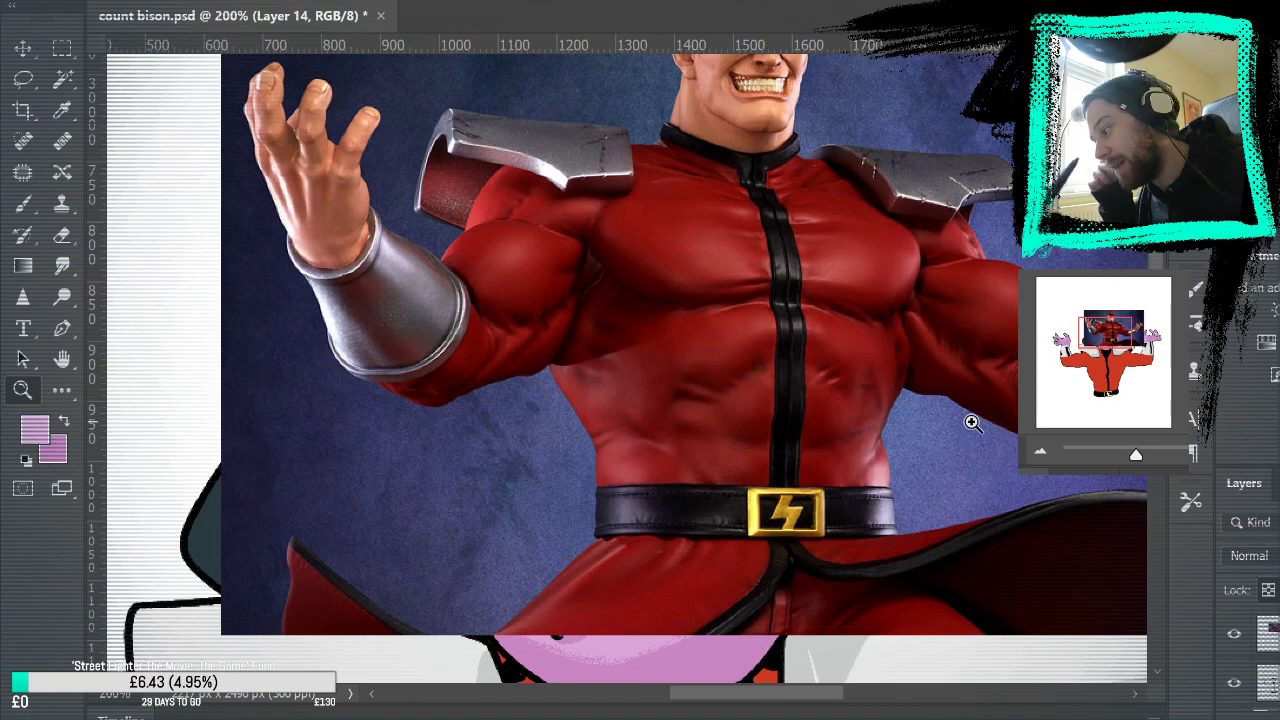
key("b")
left_click(630, 242, "alt")
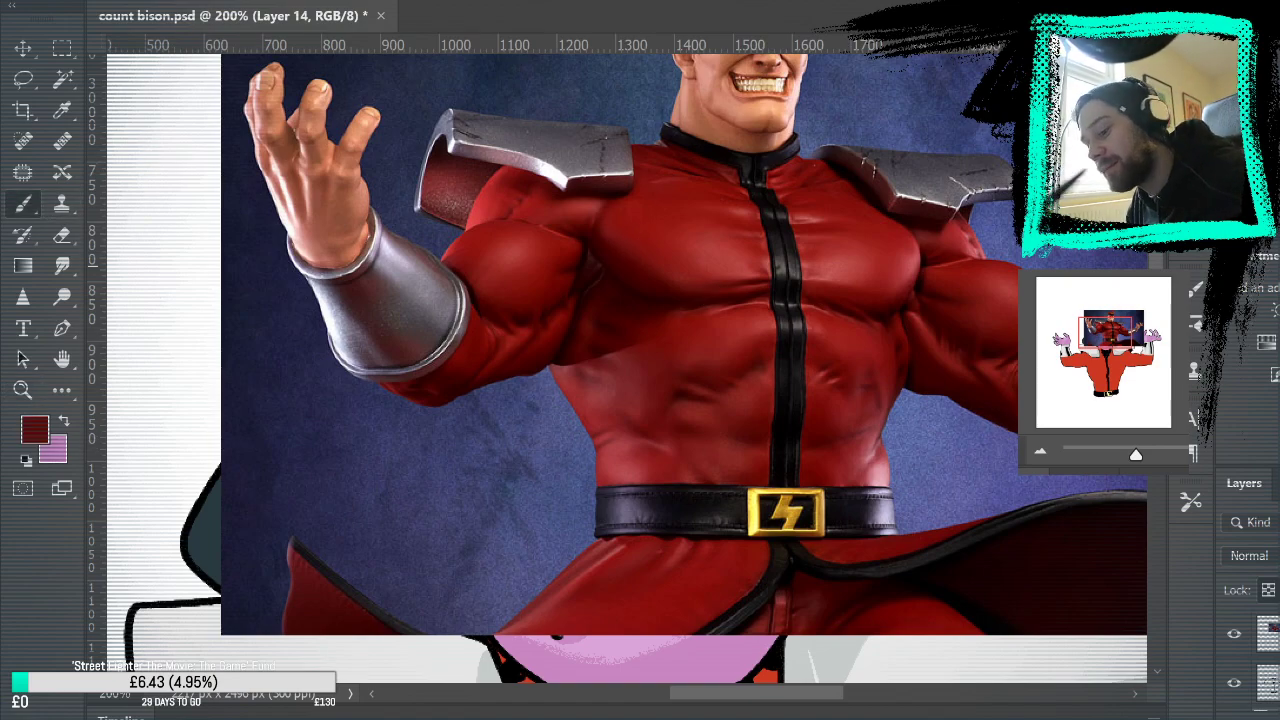
left_click(663, 188, "alt")
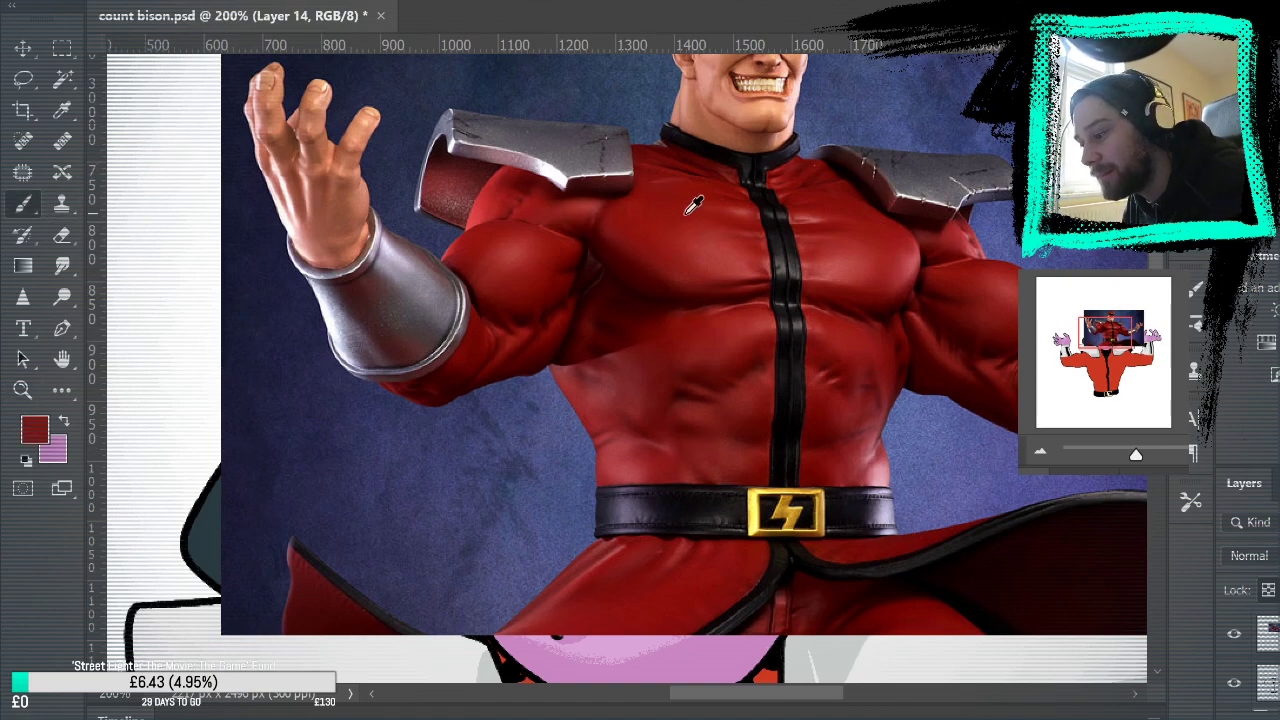
left_click(1232, 640)
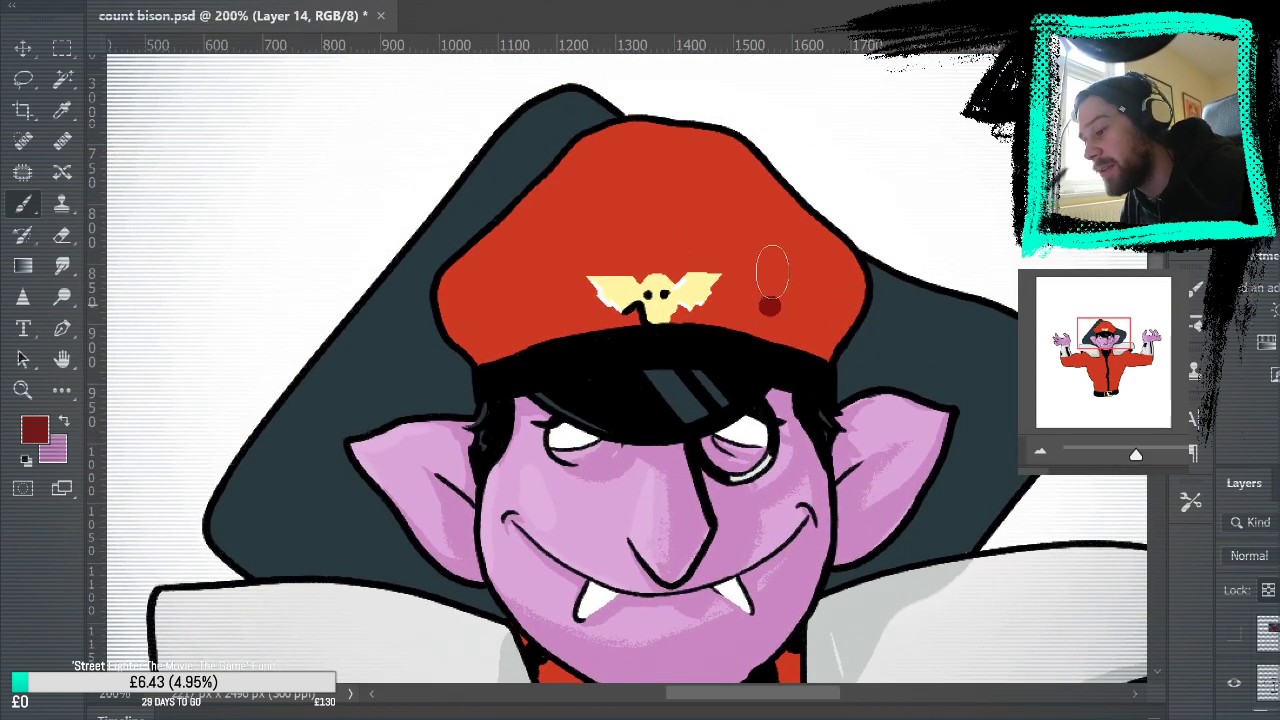
Step: Choose a lighter shadow red for the cap, trying strokes beside the winged badge and undoing them
left_click_drag(769, 305, 780, 240)
key("ctrl+z")
key("i")
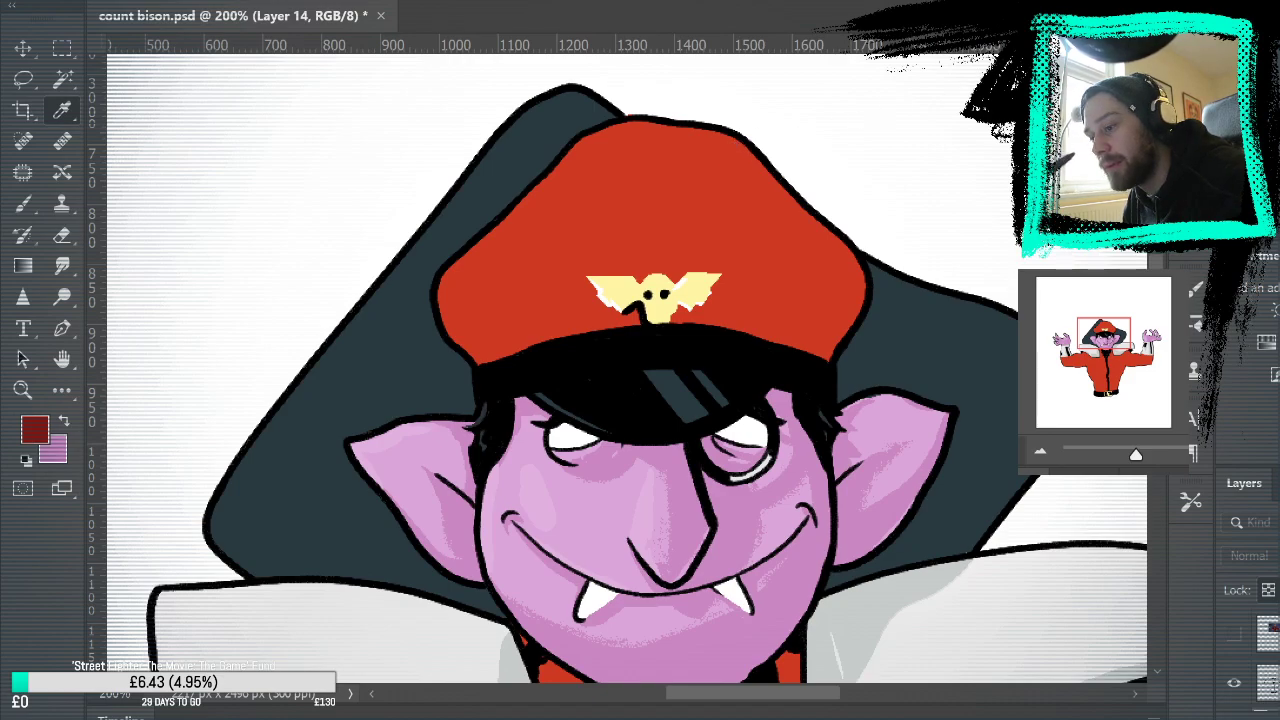
key("b")
left_click(755, 258, "alt")
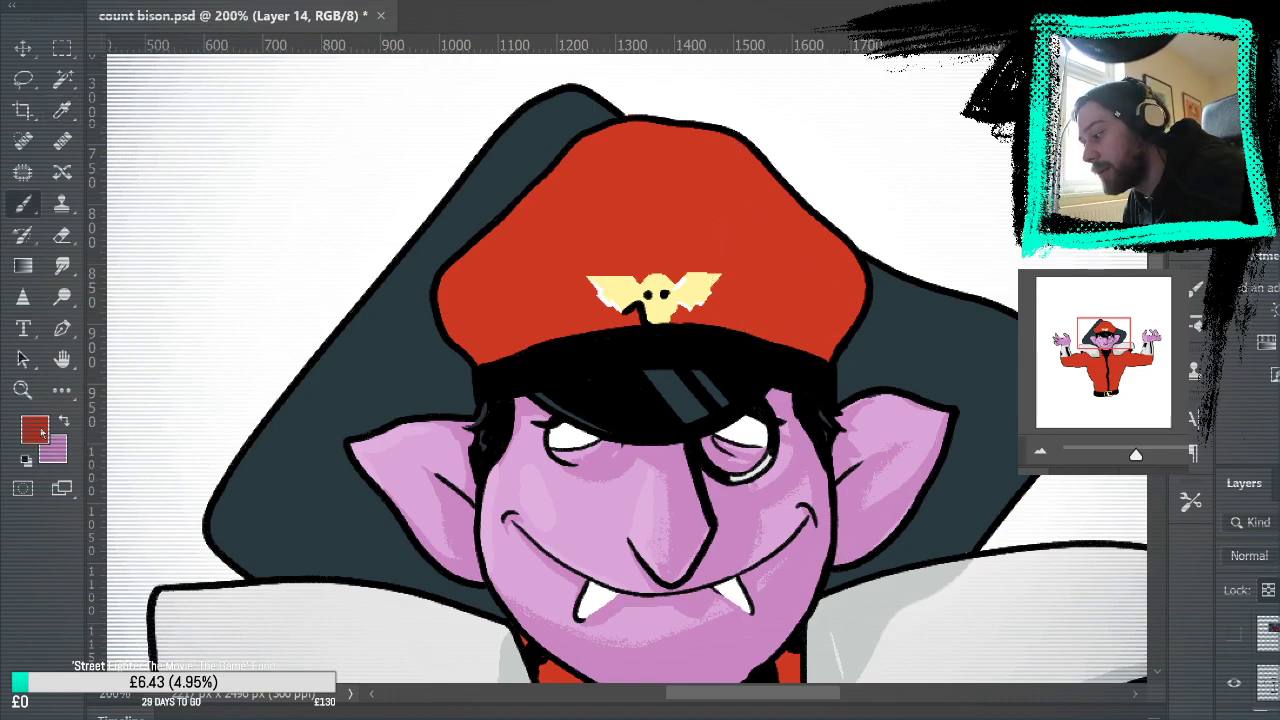
key("i")
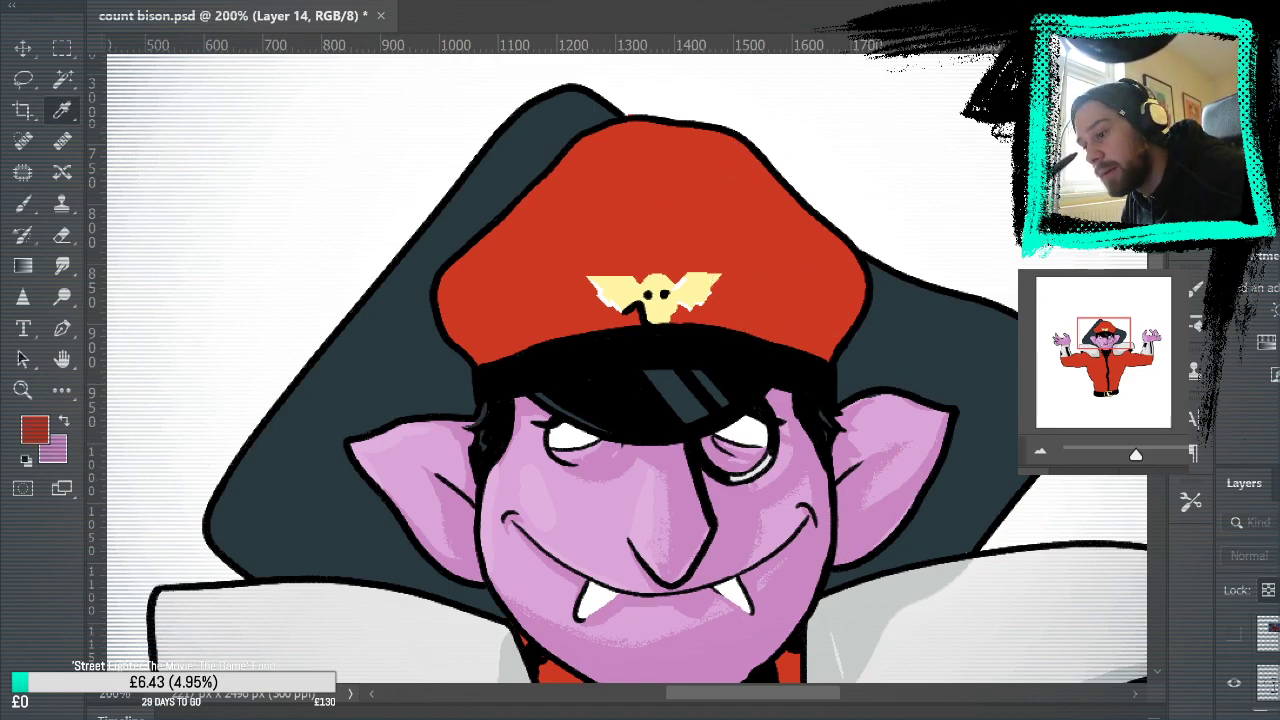
key("b")
left_click_drag(761, 262, 772, 243)
key("ctrl+z")
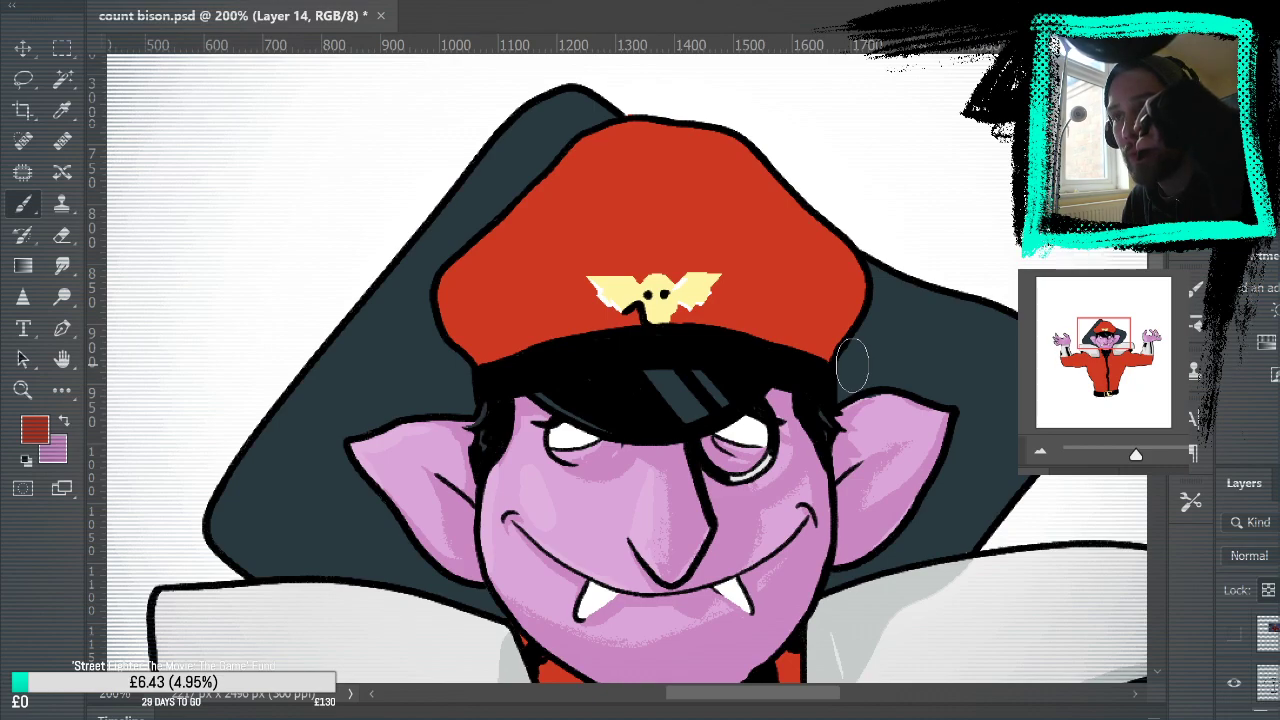
Step: Select the cap's red area with the Magic Wand and ready the brush for shading inside it
left_click(62, 78)
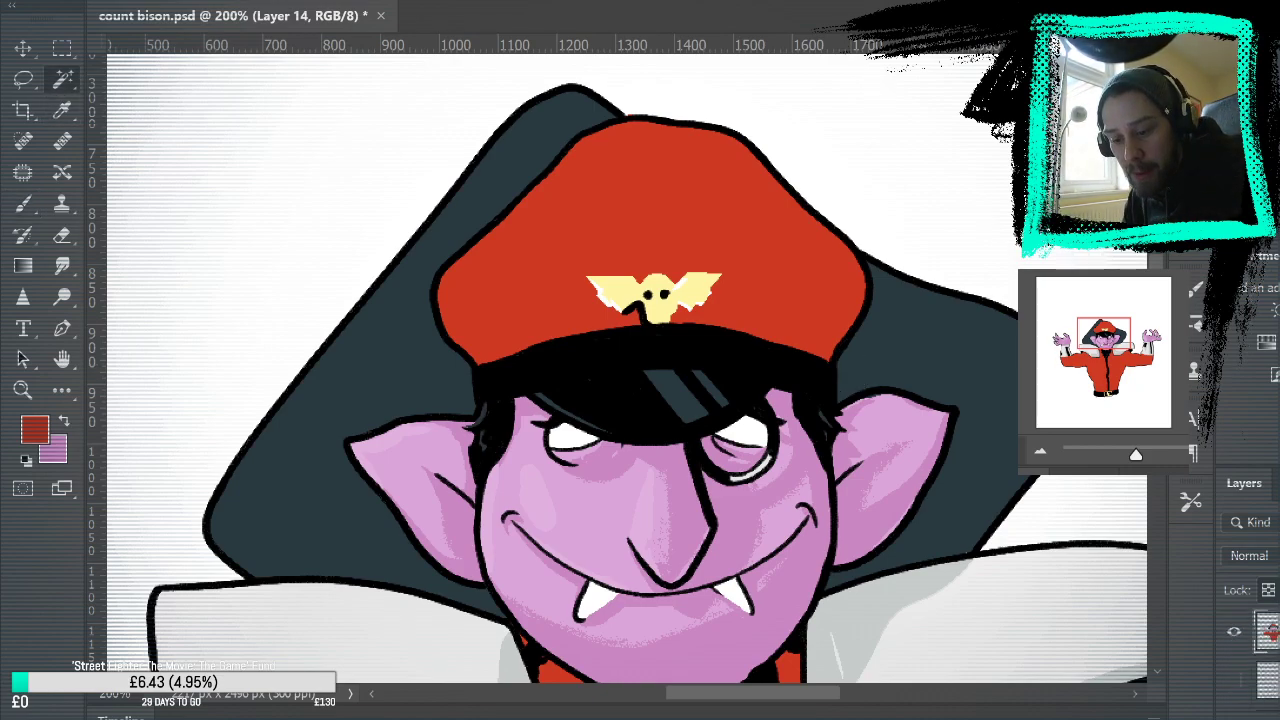
left_click(789, 281)
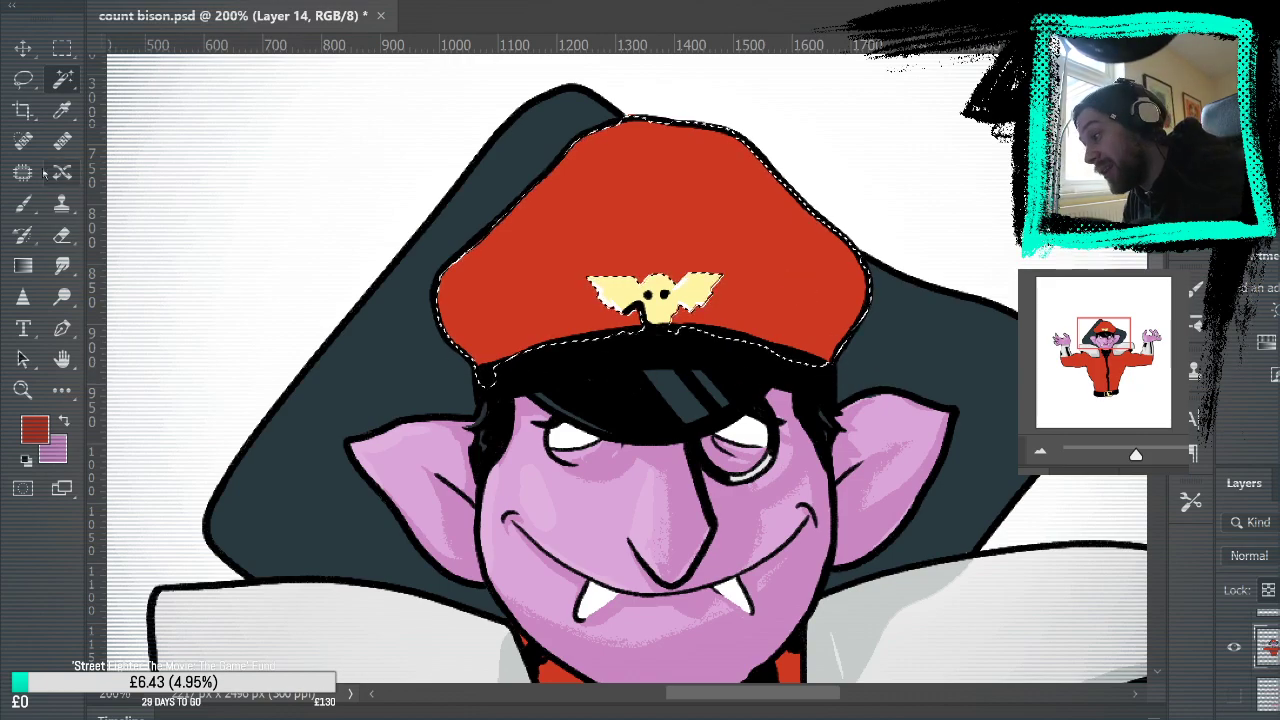
left_click(24, 204)
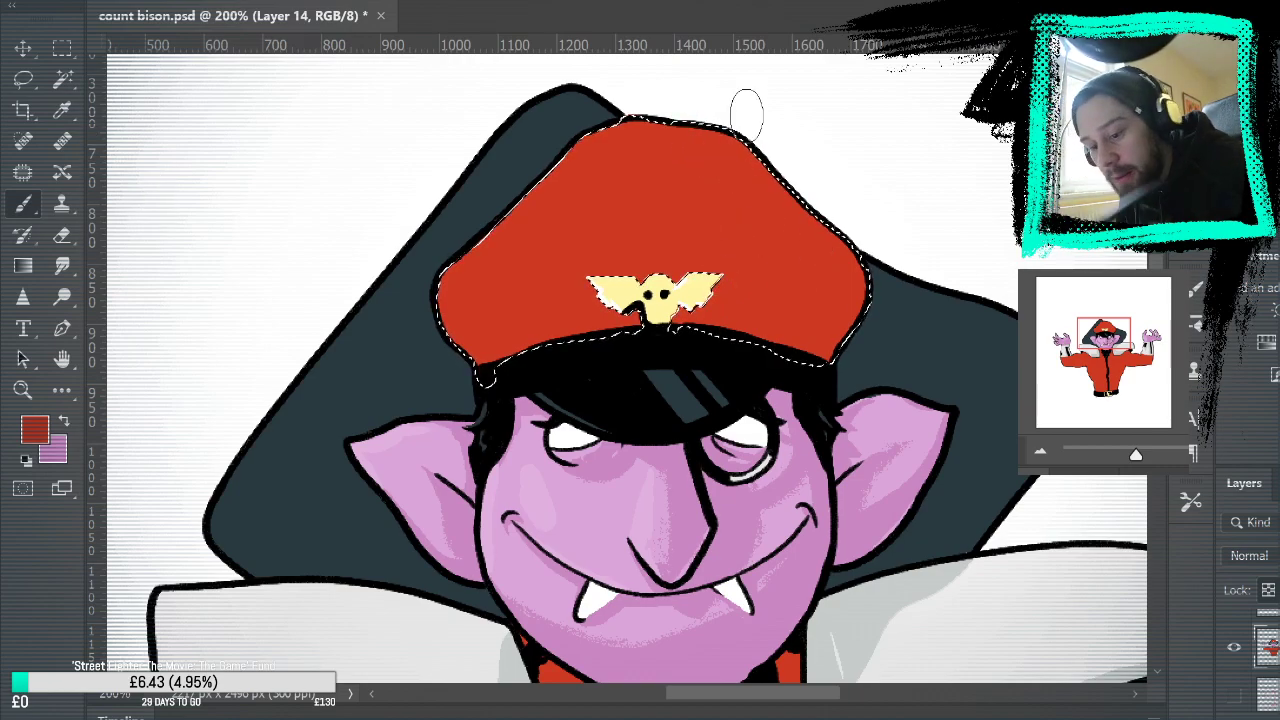
Step: Paint dark red fold shadows on the cap using the pink sketch as a guide, with the colour artwork temporarily faded
left_click(1237, 716)
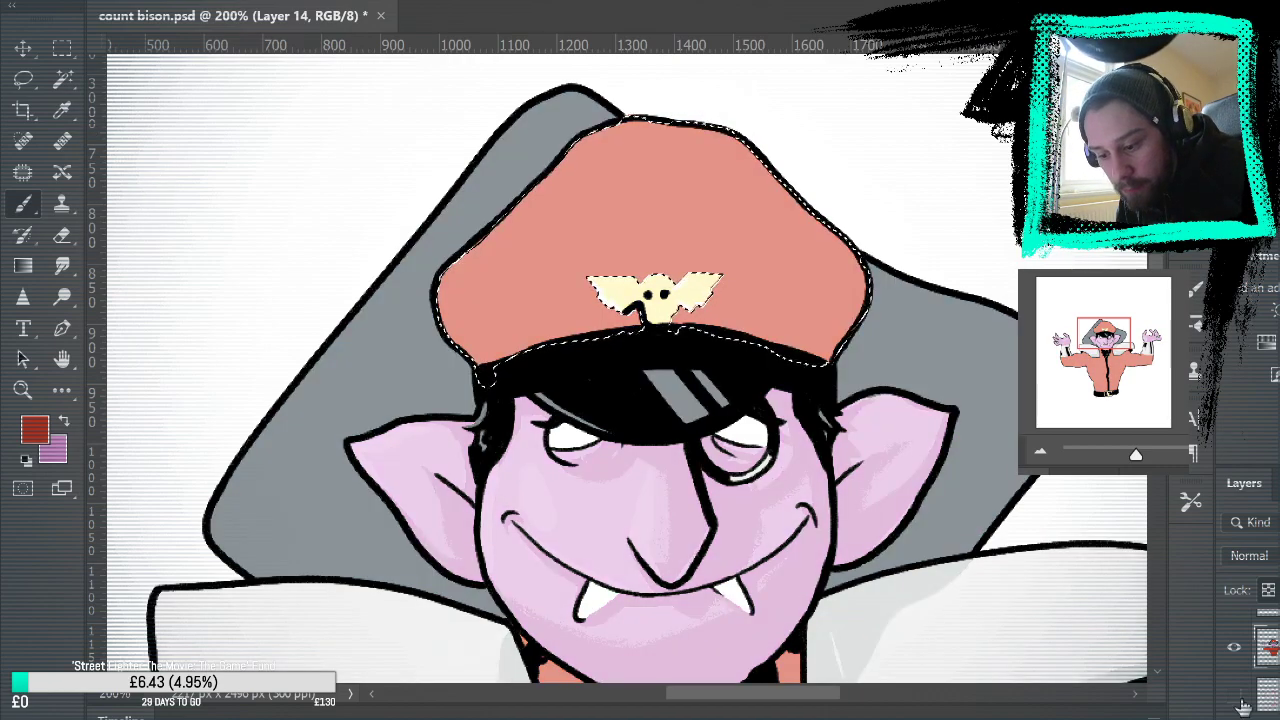
left_click(1235, 695)
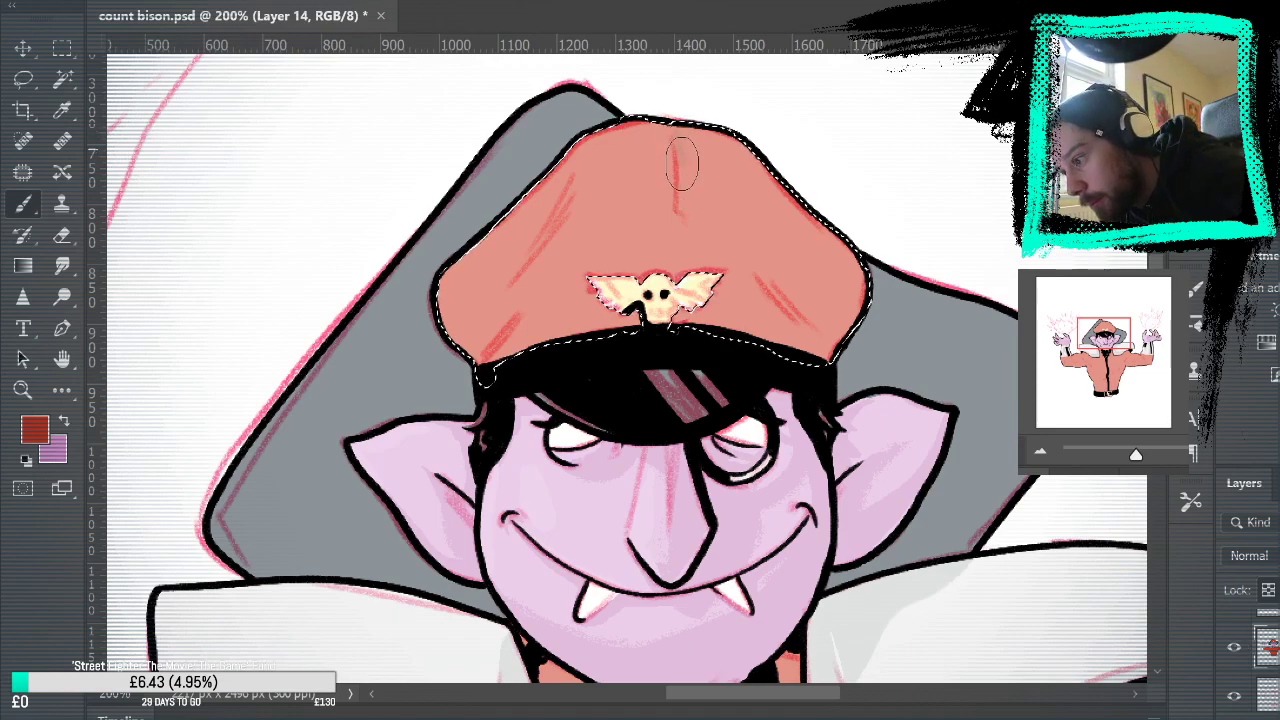
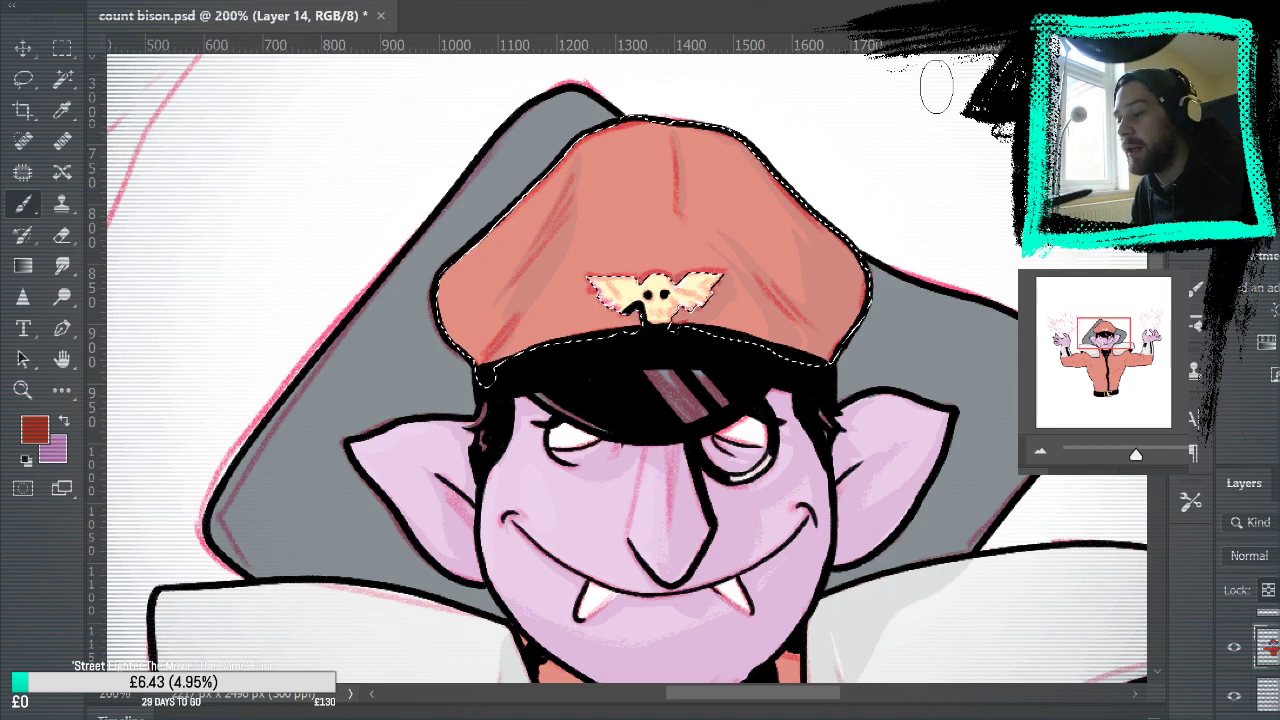
left_click(587, 232, "alt")
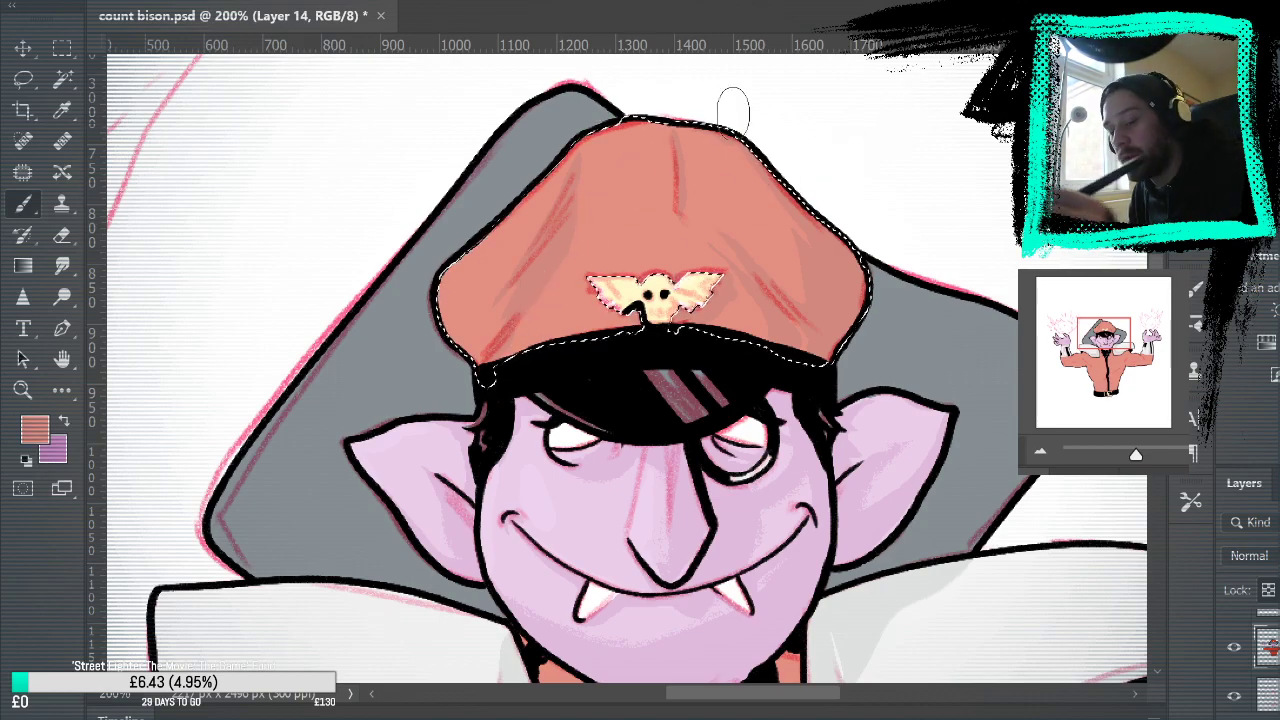
left_click(1268, 497)
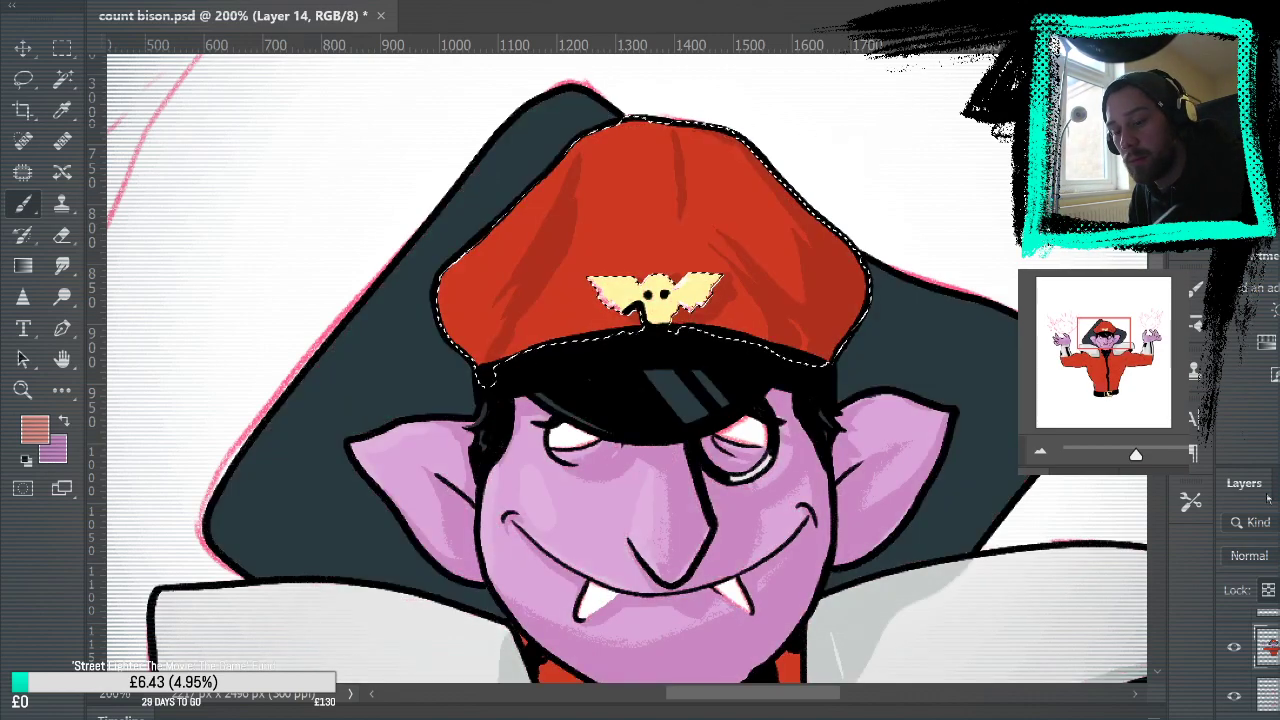
Step: Refine the cap's side folds and extend its centre crease above the winged badge, alternating sampled base red and shadow red
left_click(641, 227, "alt")
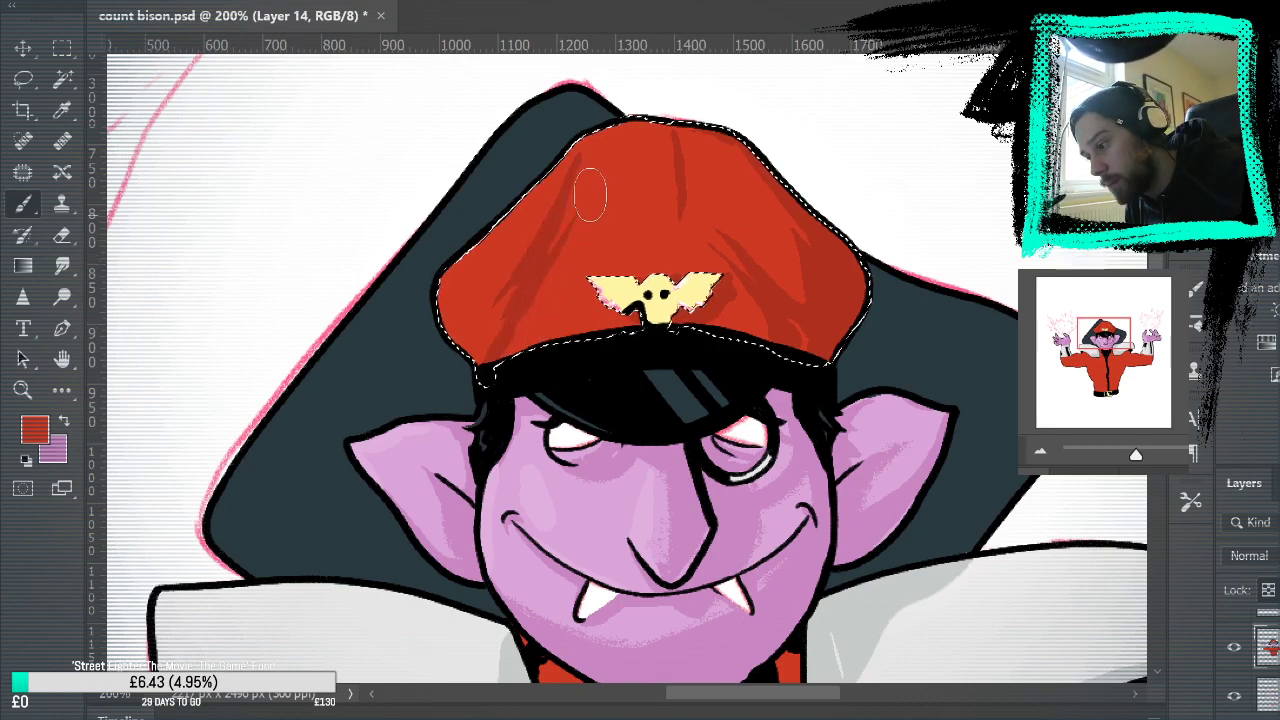
left_click(526, 258, "alt")
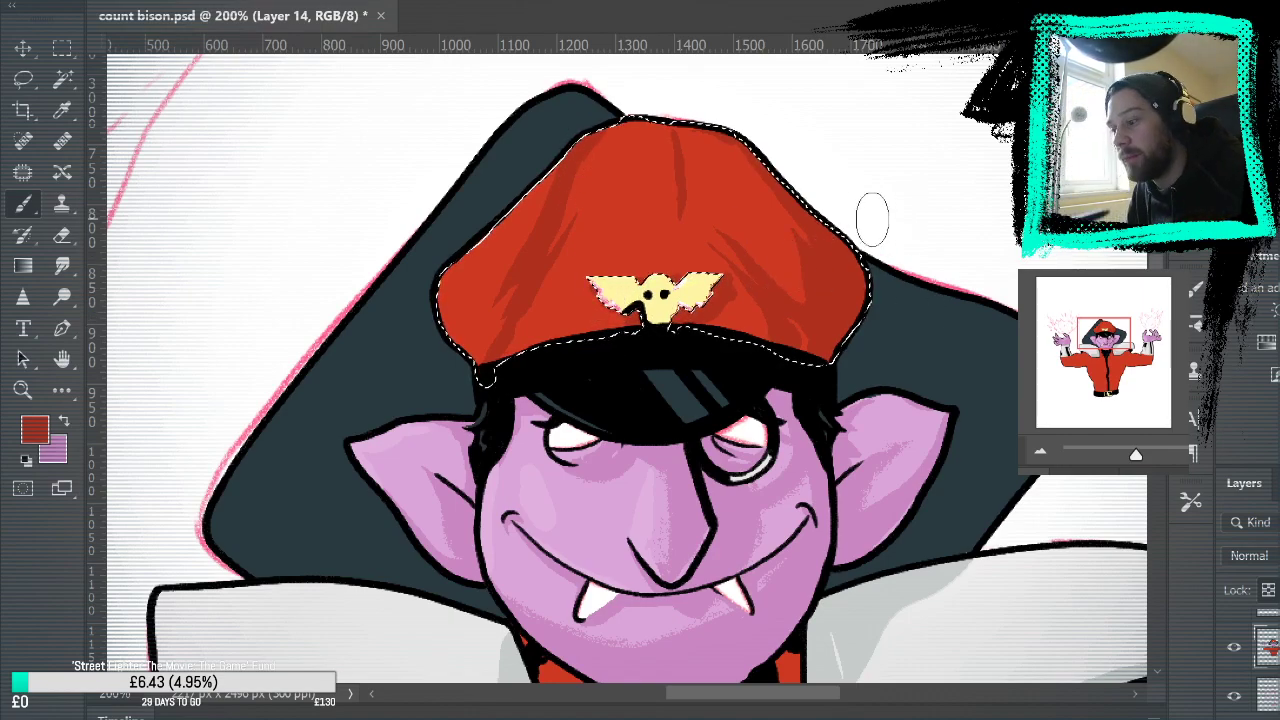
left_click(1234, 696)
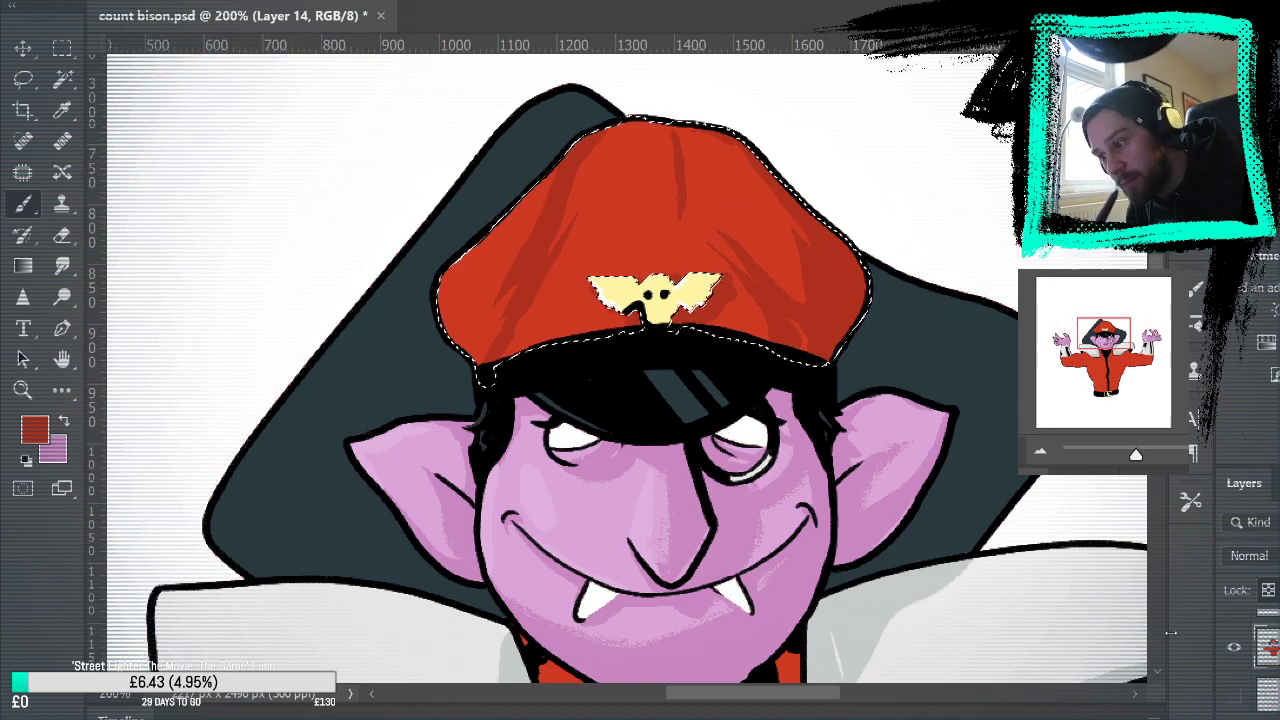
left_click(1233, 697)
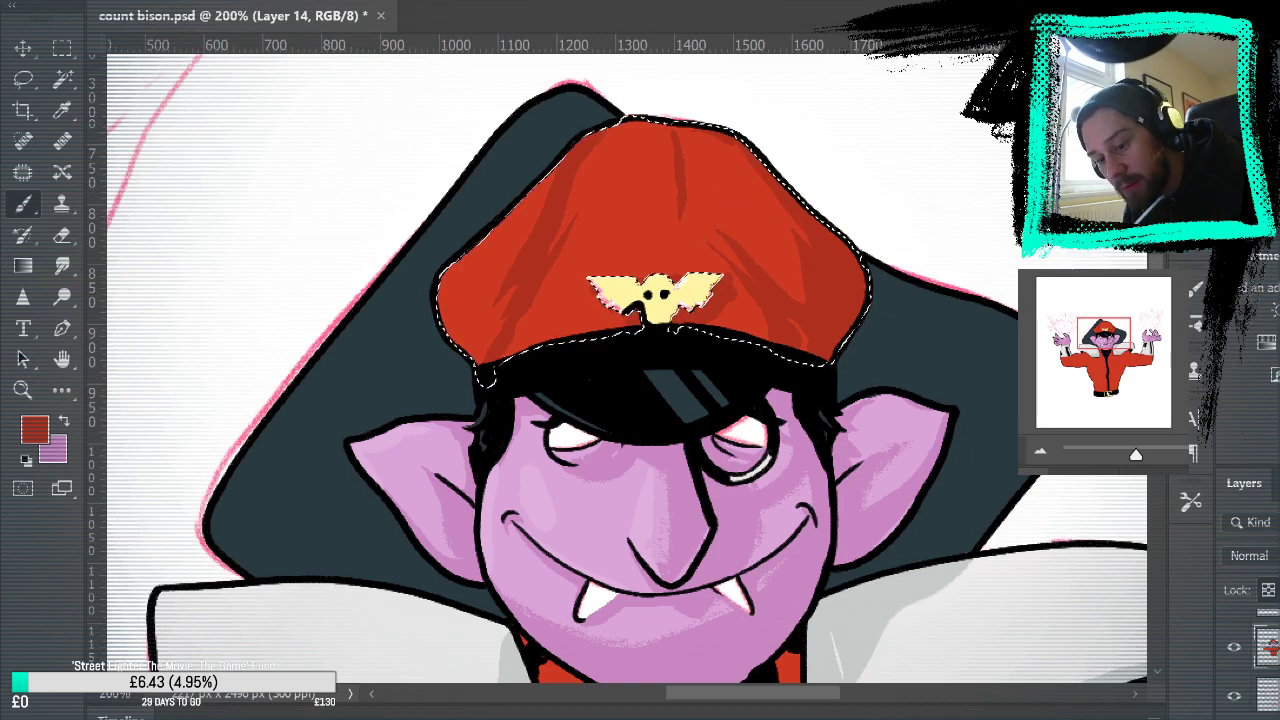
left_click(1279, 556)
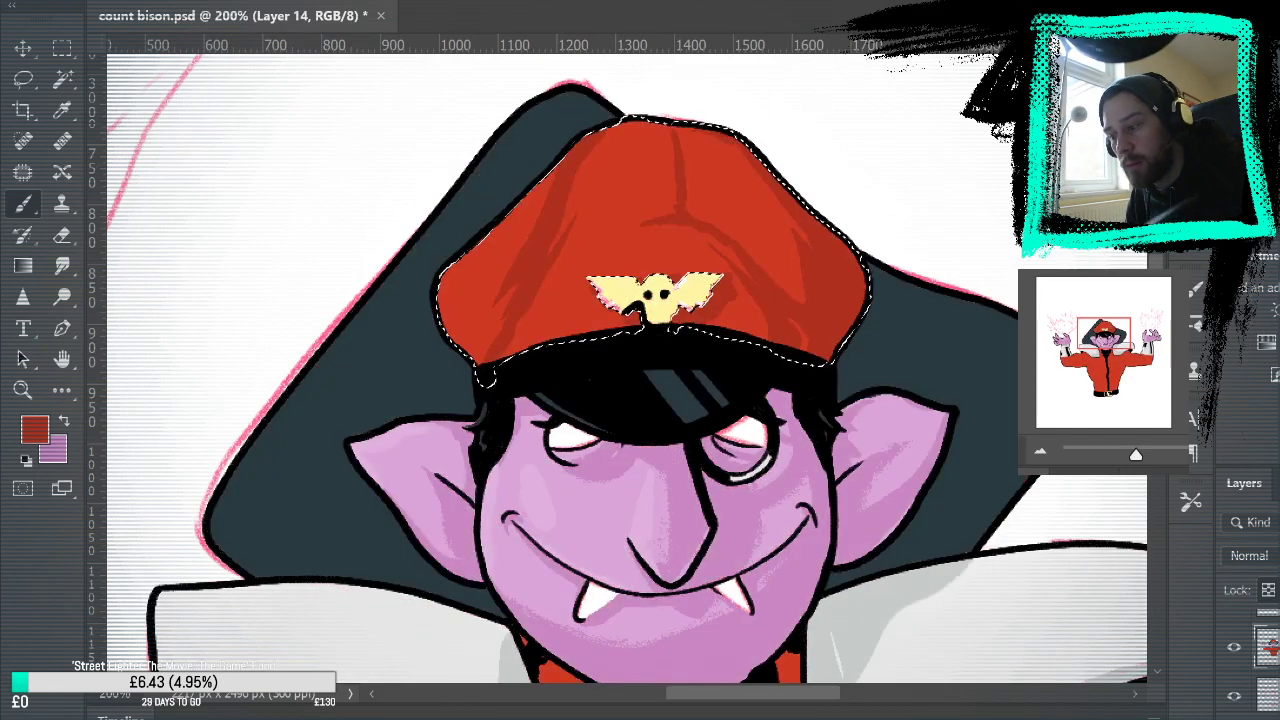
left_click(618, 226, "alt")
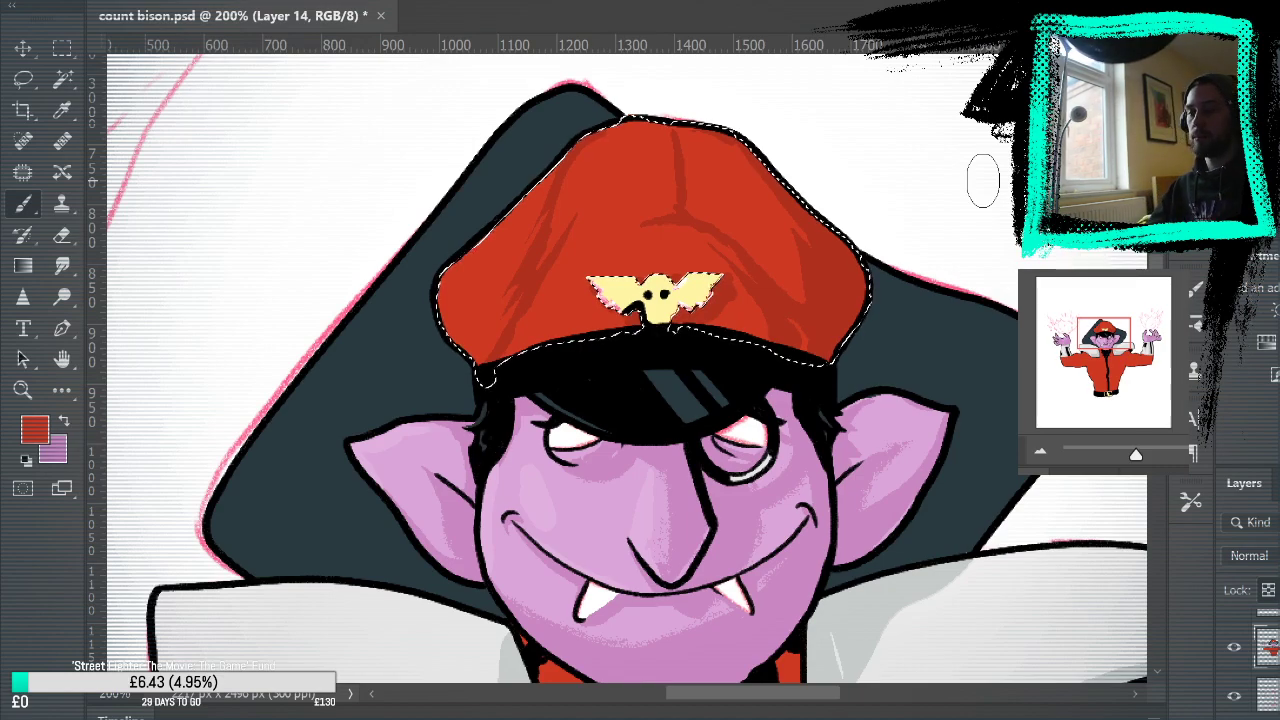
left_click(536, 261, "alt")
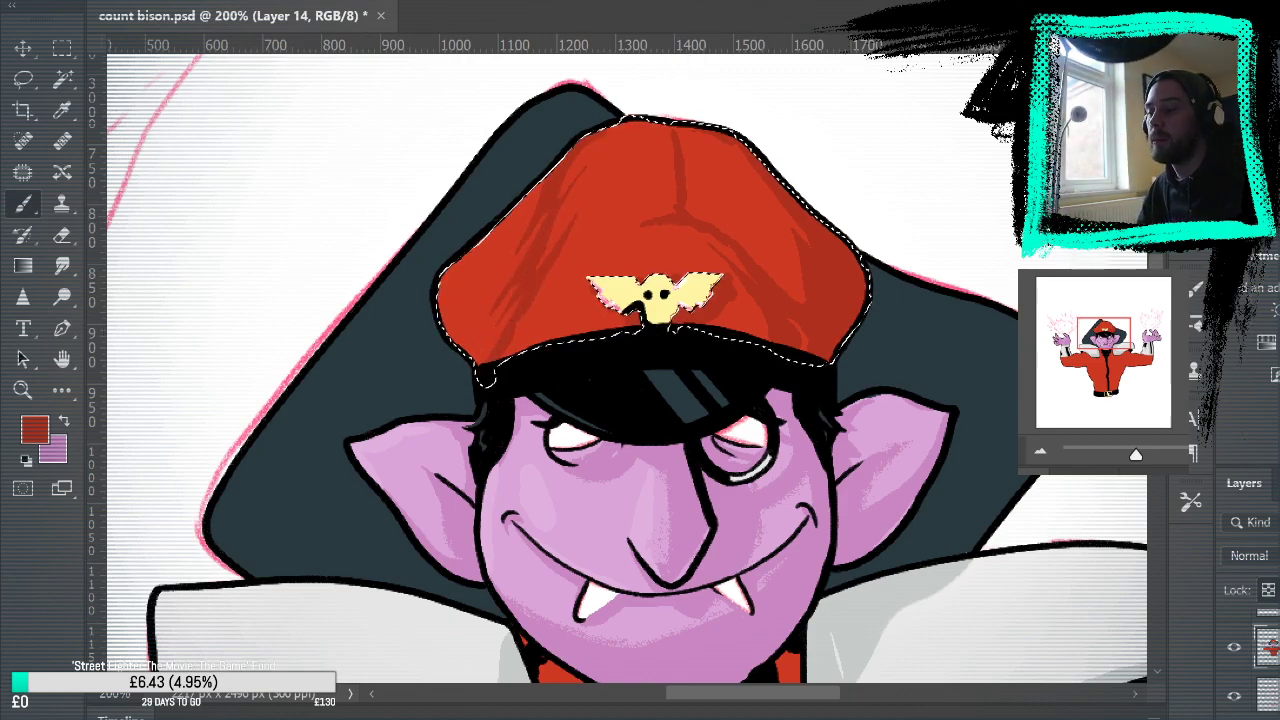
Step: Clear the cap selection and touch up the shadows around the centre crease and winged badge with sampled reds
key("m")
left_click(338, 93)
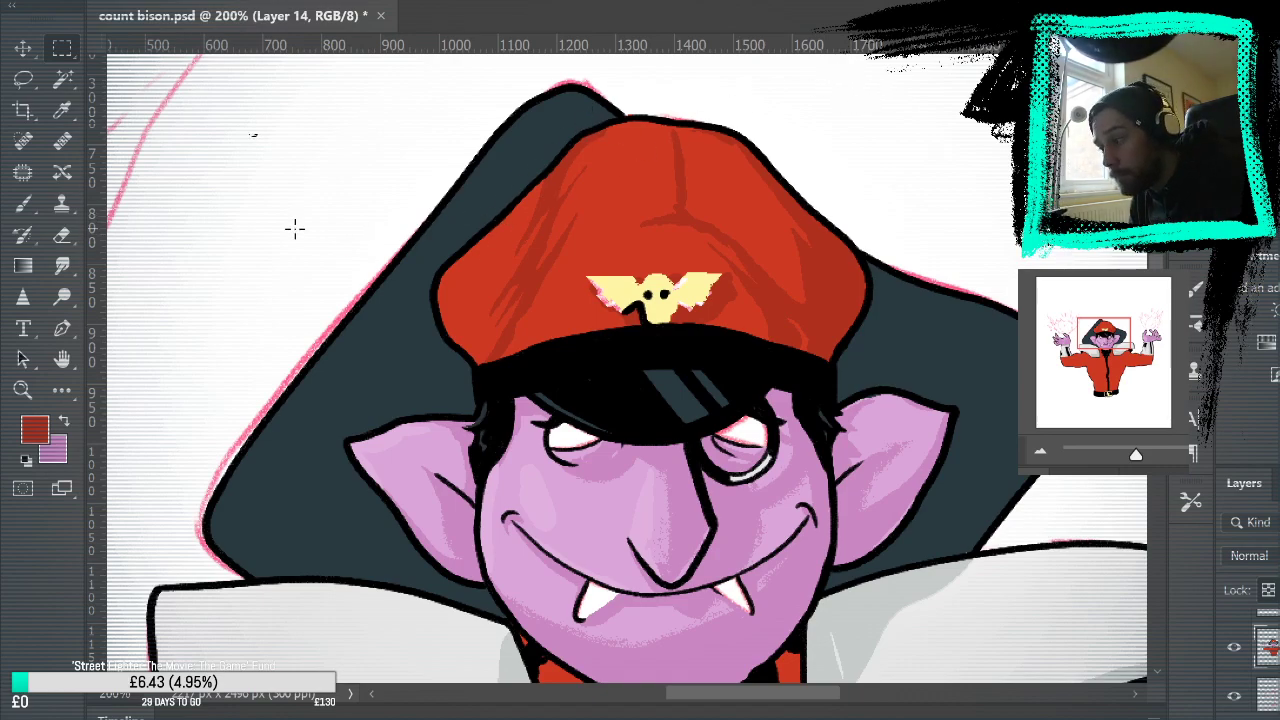
key("b")
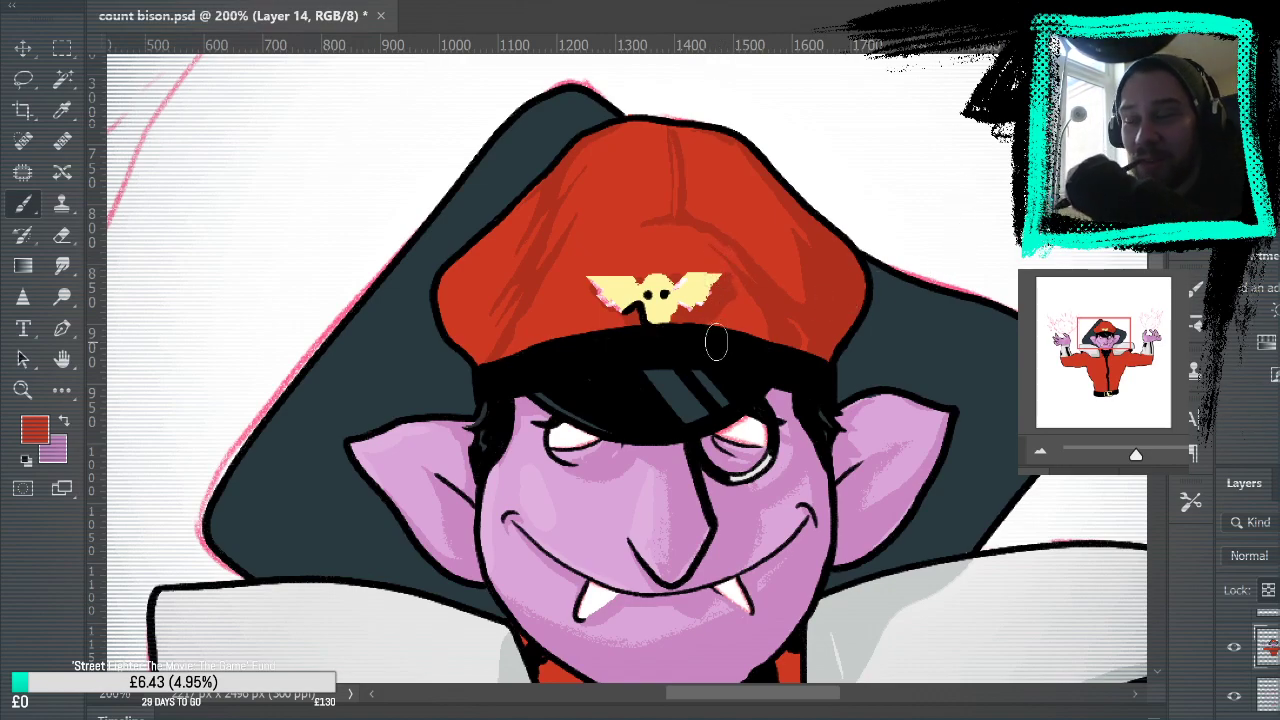
left_click(687, 224, "alt")
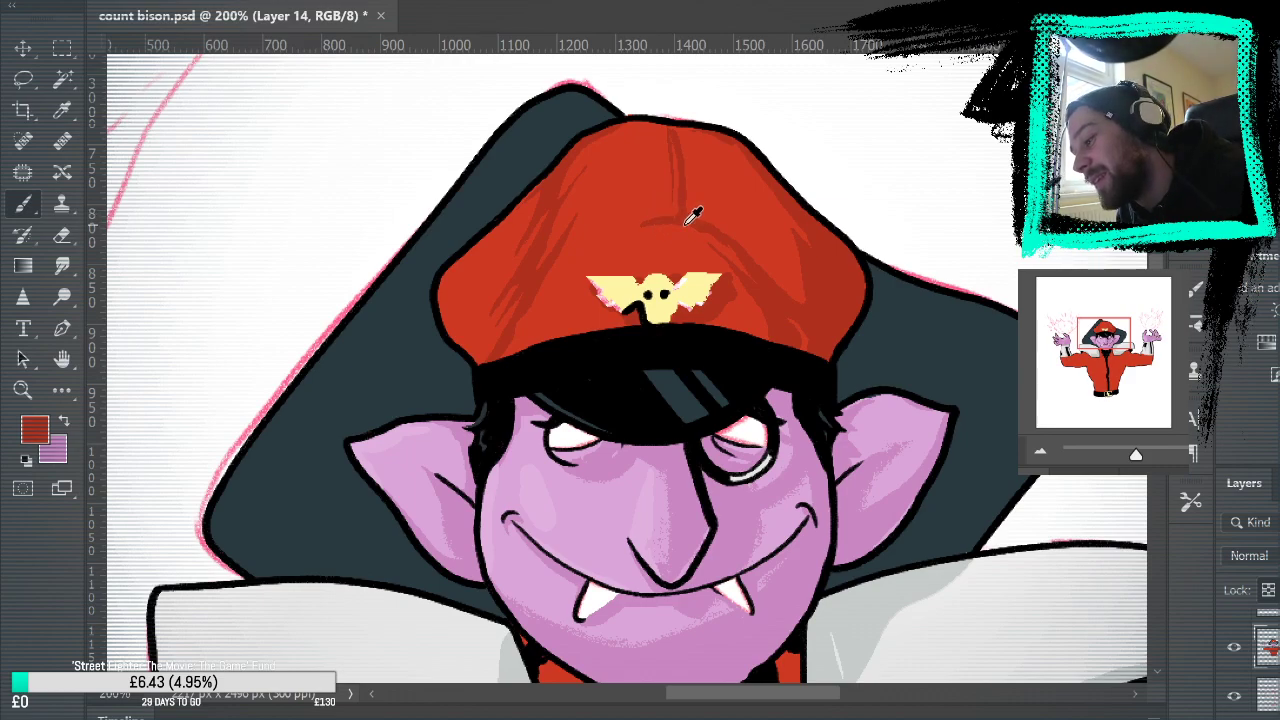
Step: Examine the shaded cap within the whole figure and survey the costume's red sleeves, chest and waist
left_click_drag(914, 286, 938, 223)
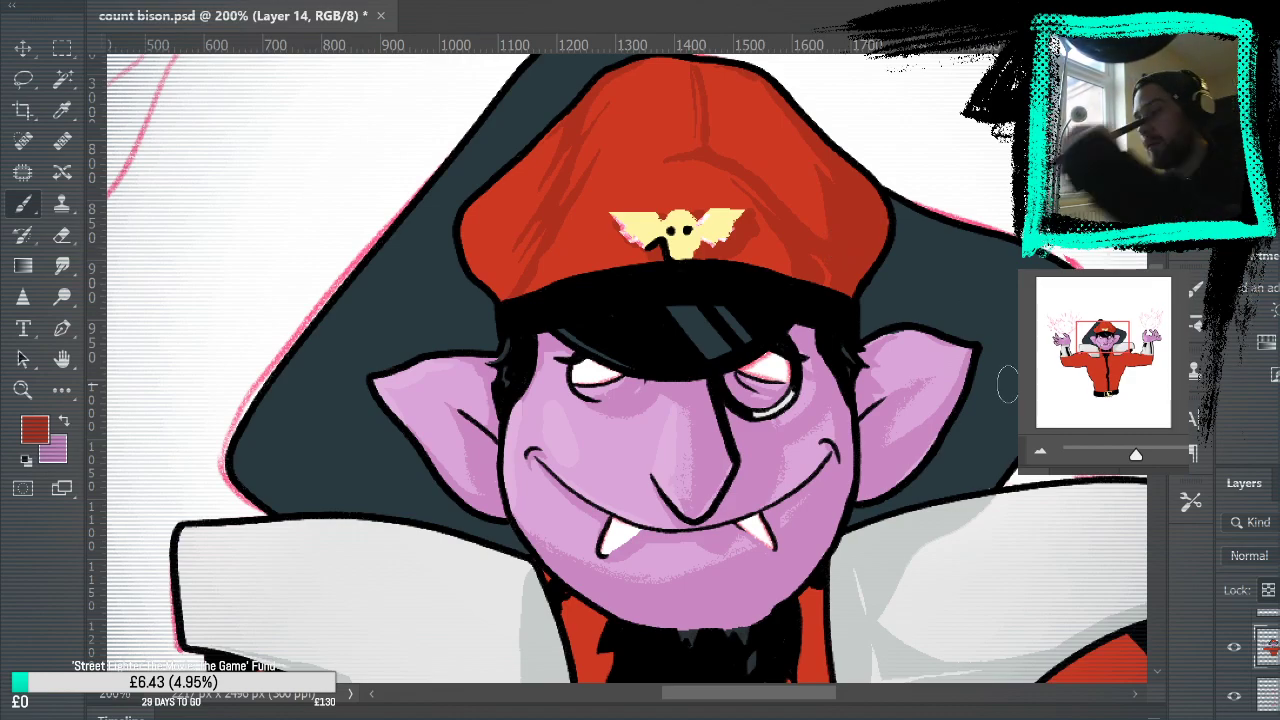
key("ctrl+minus")
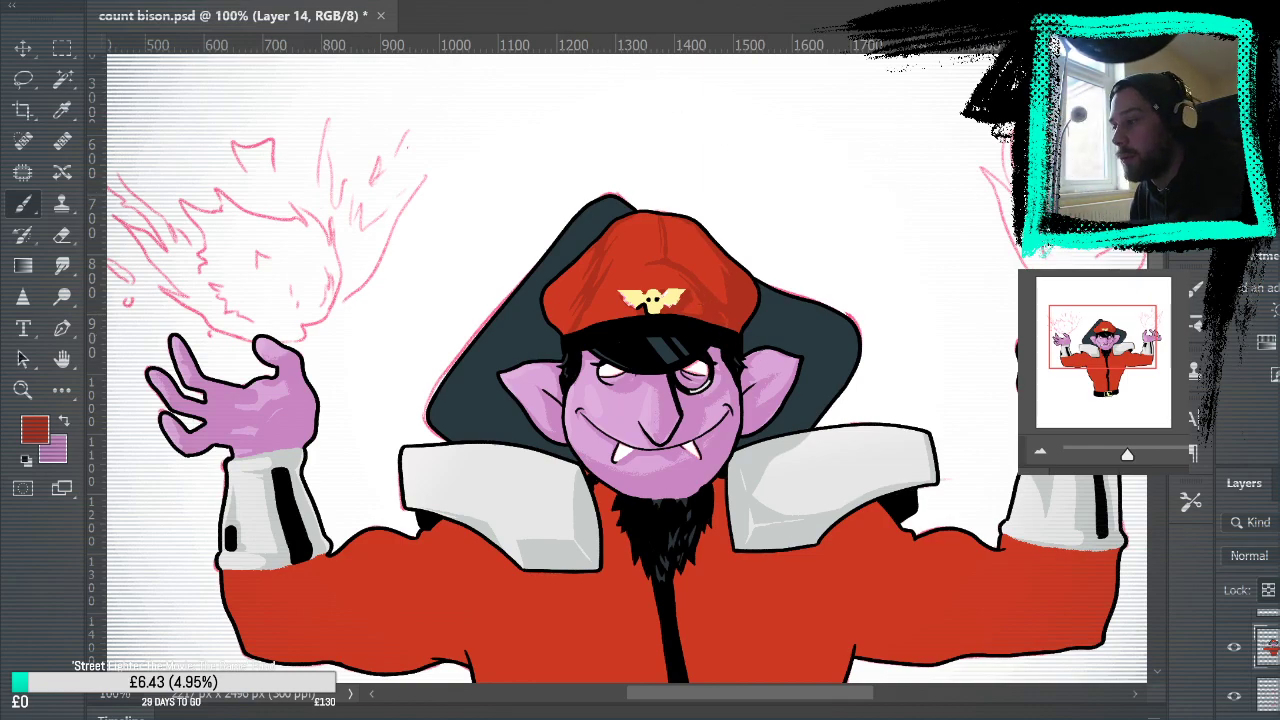
key("ctrl+0")
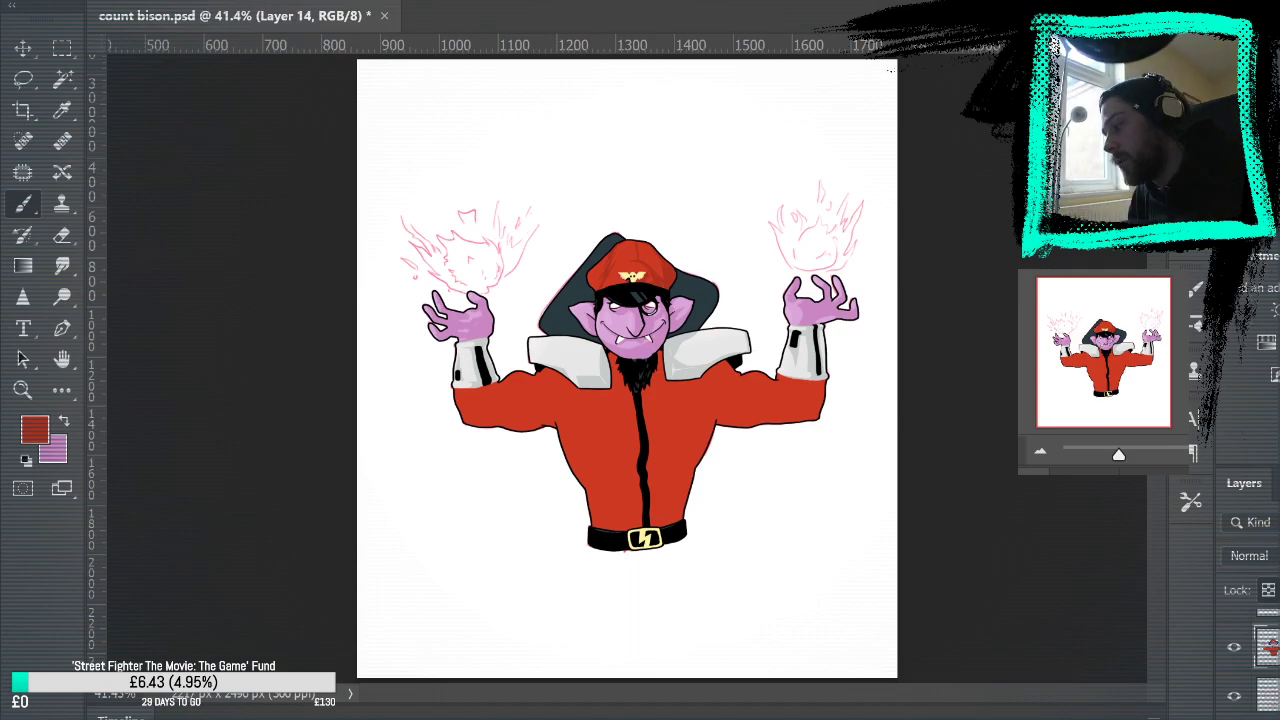
left_click(22, 390)
left_click(694, 288)
left_click_drag(813, 489, 902, 424)
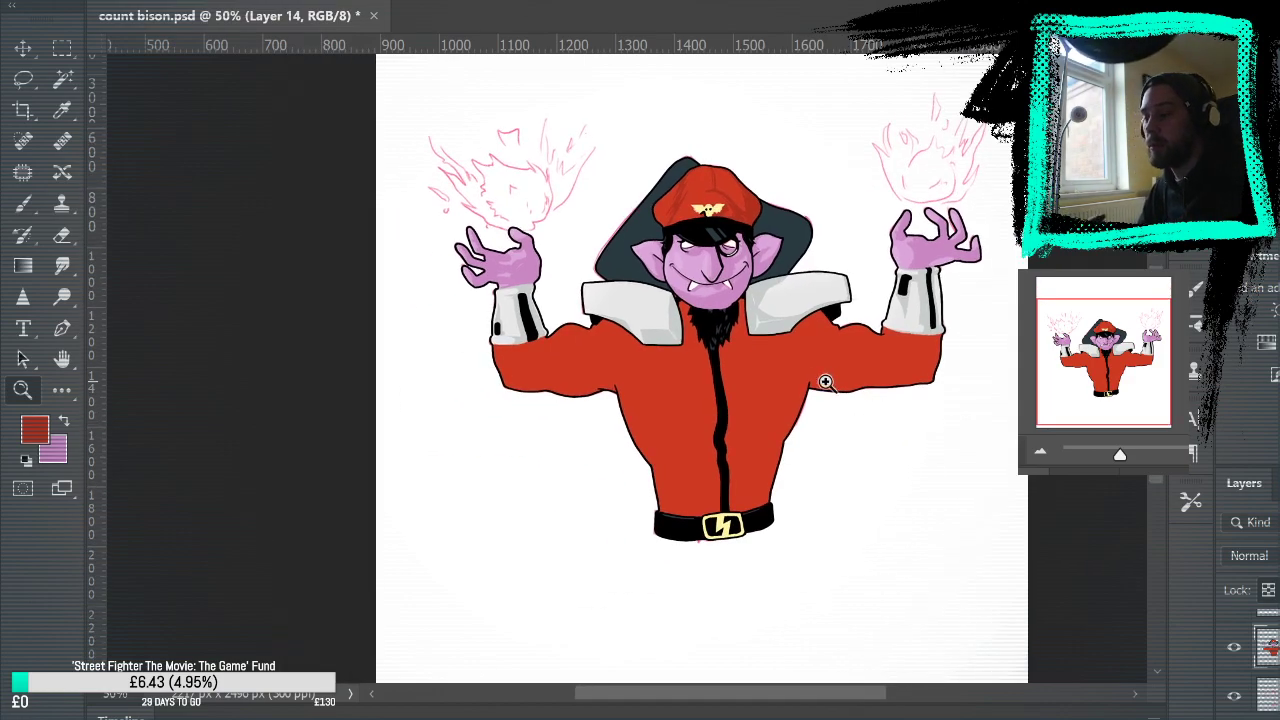
left_click(818, 366)
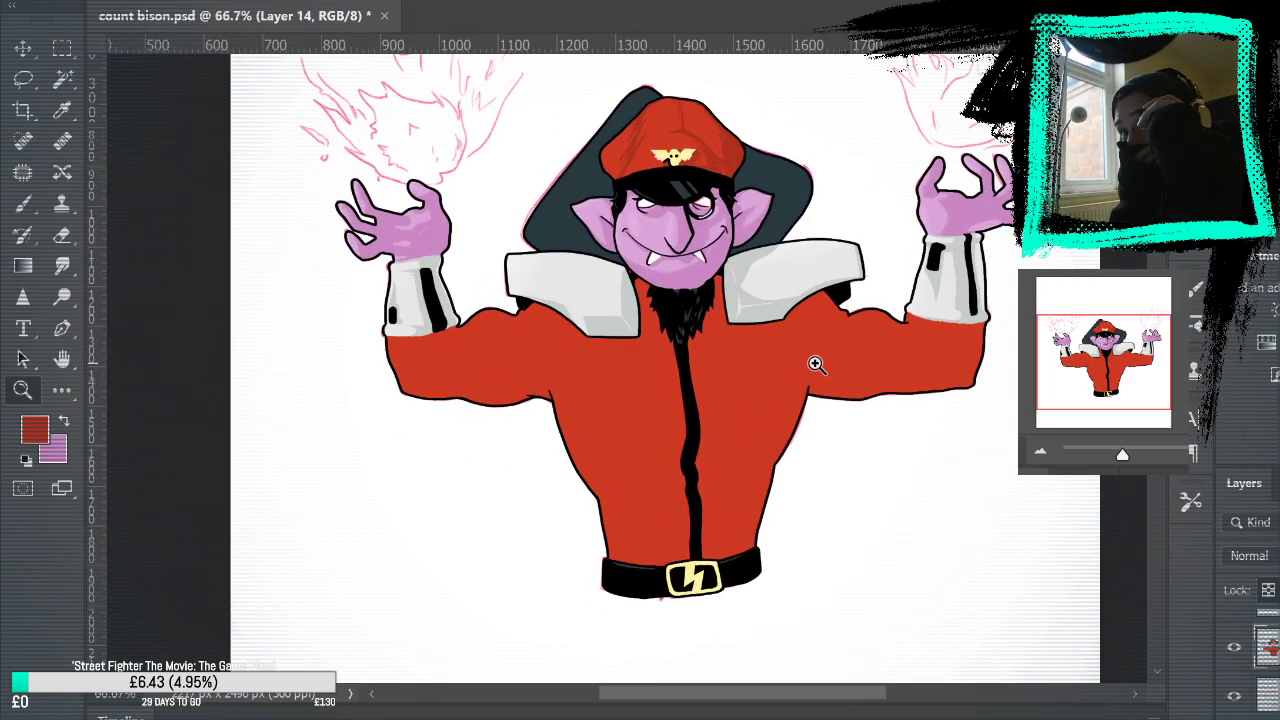
left_click_drag(877, 305, 910, 357)
scroll(932, 222, "up", 1)
scroll(932, 222, "left", 1)
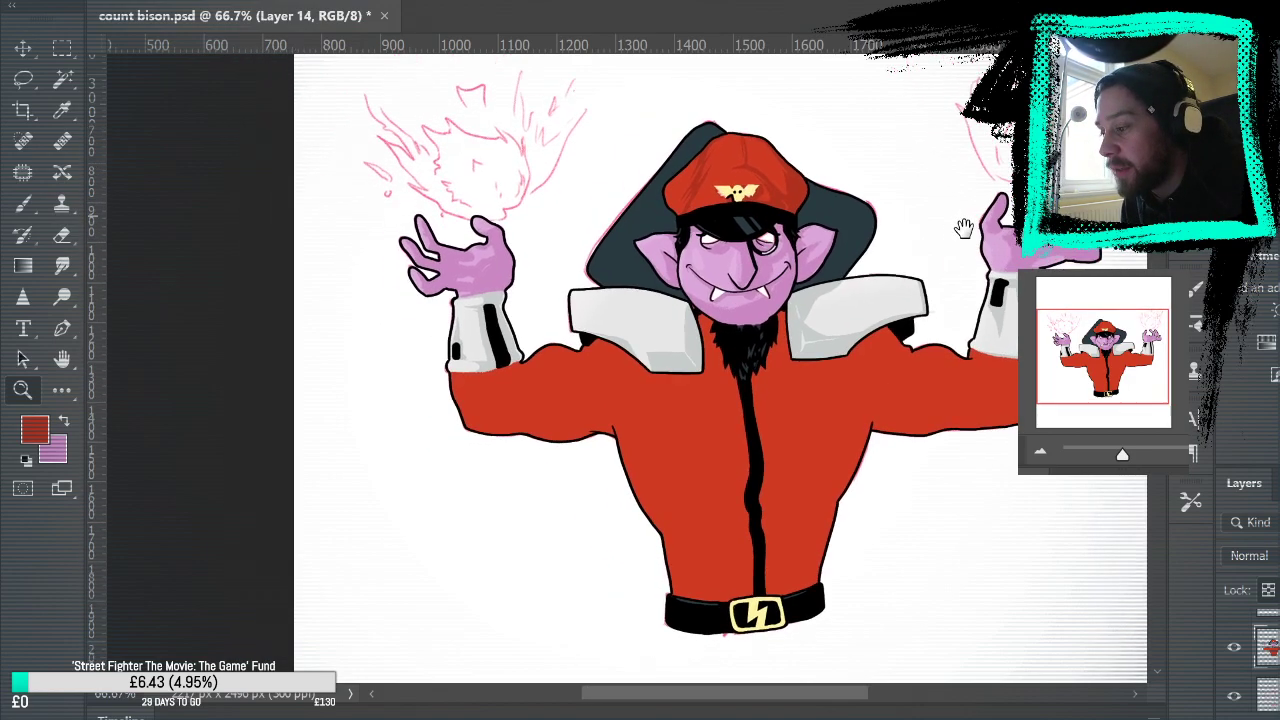
scroll(790, 255, "up", 1)
scroll(790, 255, "left", 1)
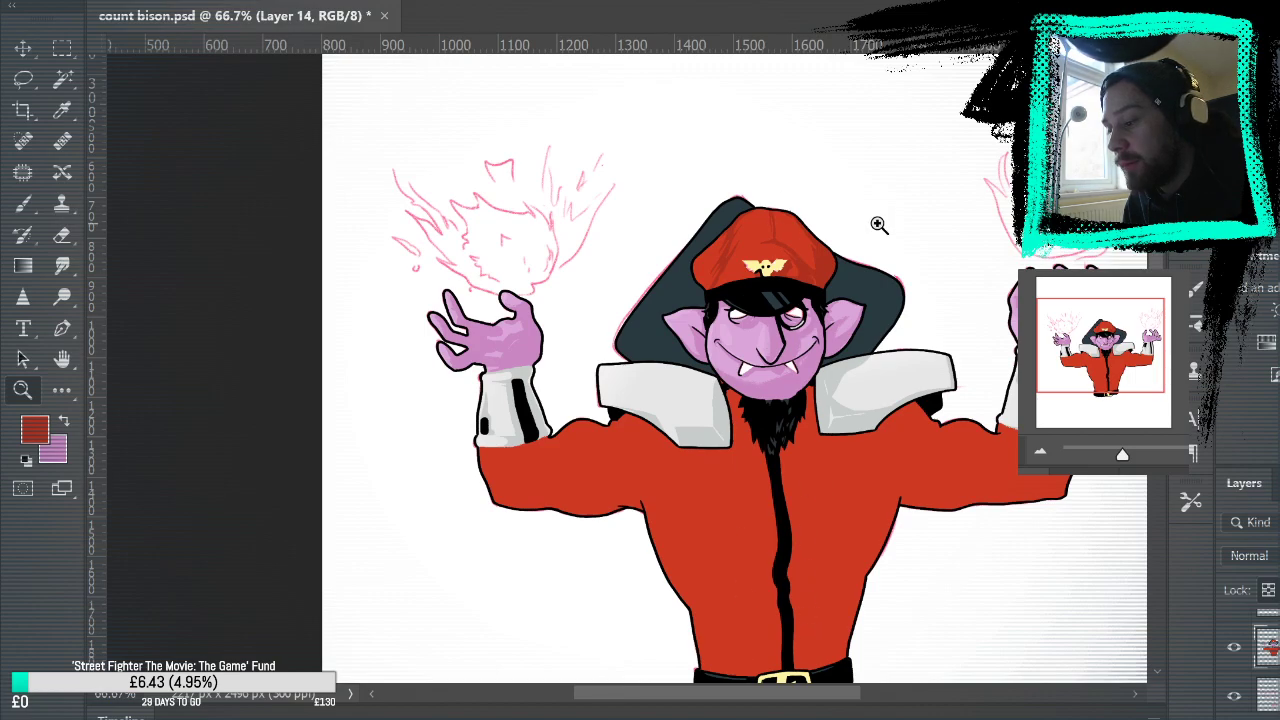
left_click_drag(911, 466, 911, 363)
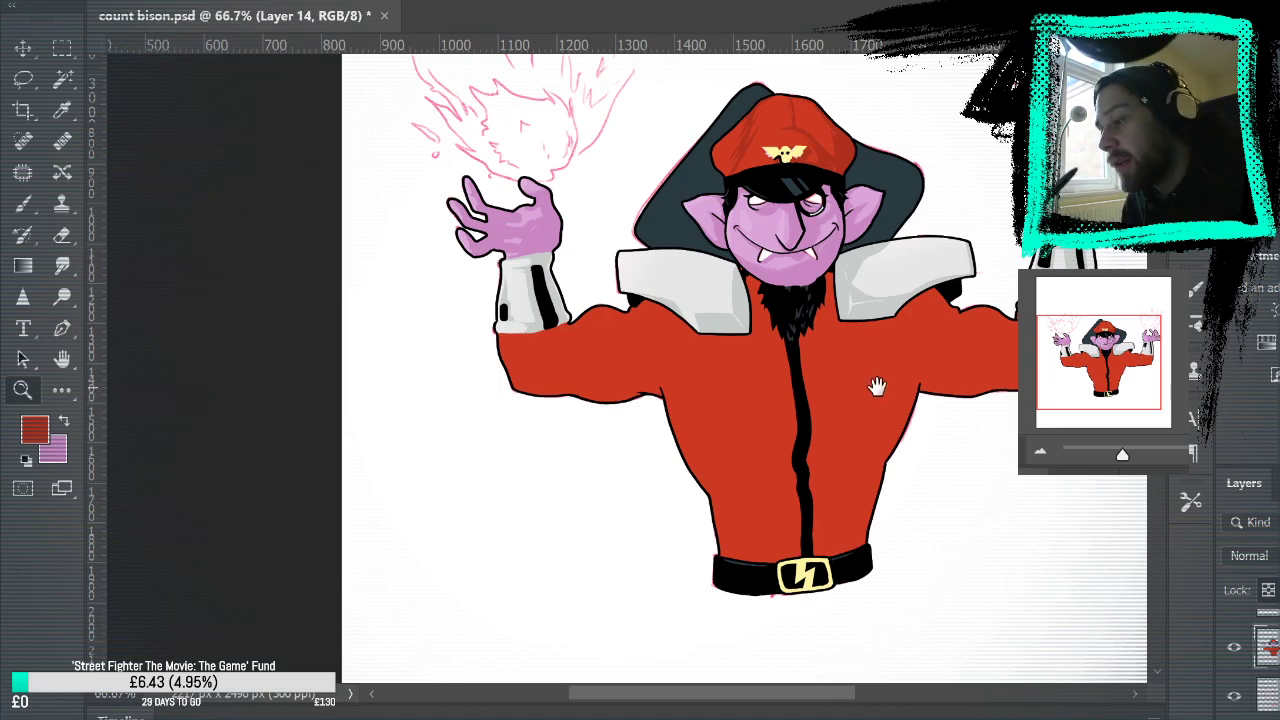
left_click(1008, 342)
left_click_drag(909, 241, 992, 348)
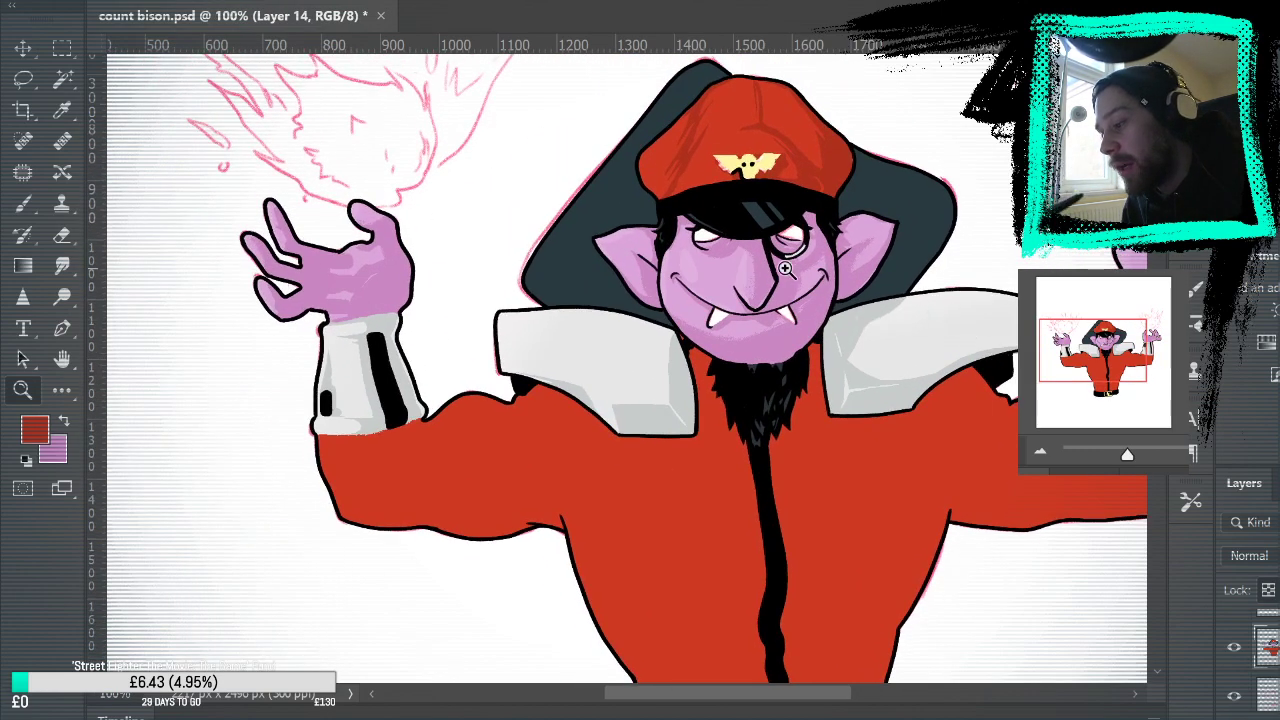
left_click_drag(911, 399, 1003, 477)
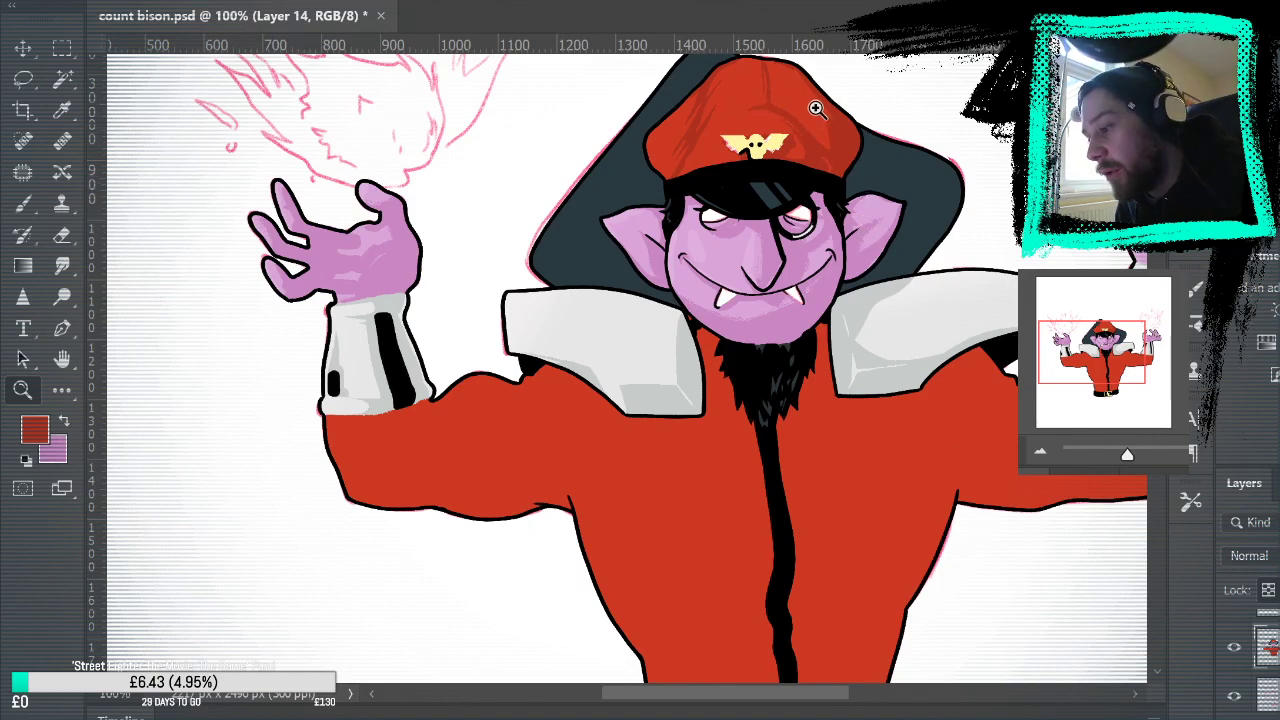
left_click_drag(945, 320, 969, 394)
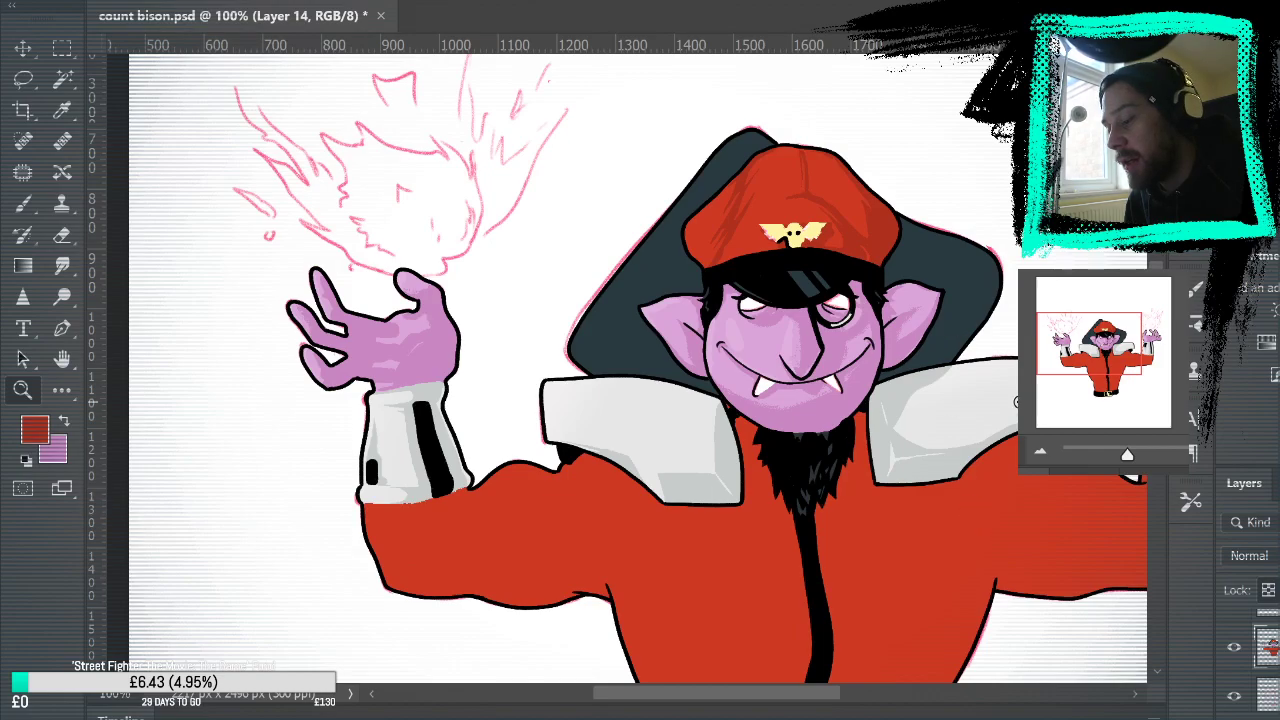
left_click_drag(1043, 398, 940, 171)
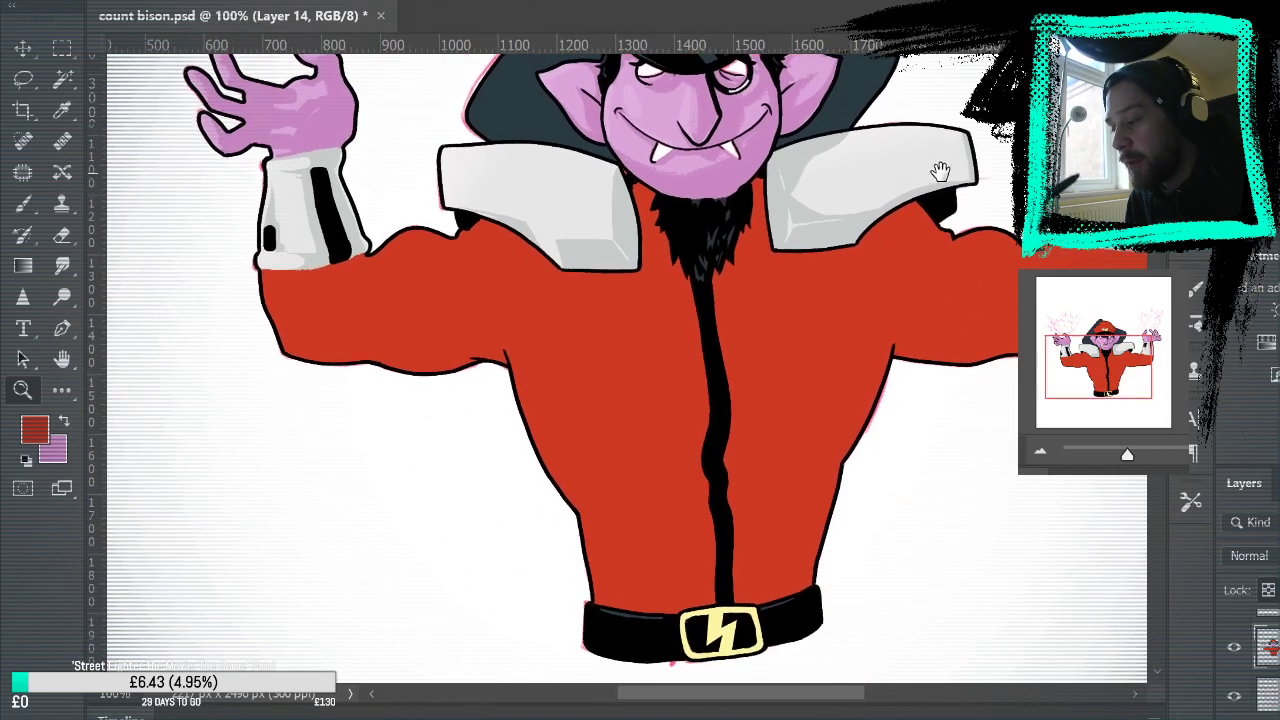
left_click_drag(1040, 329, 943, 366)
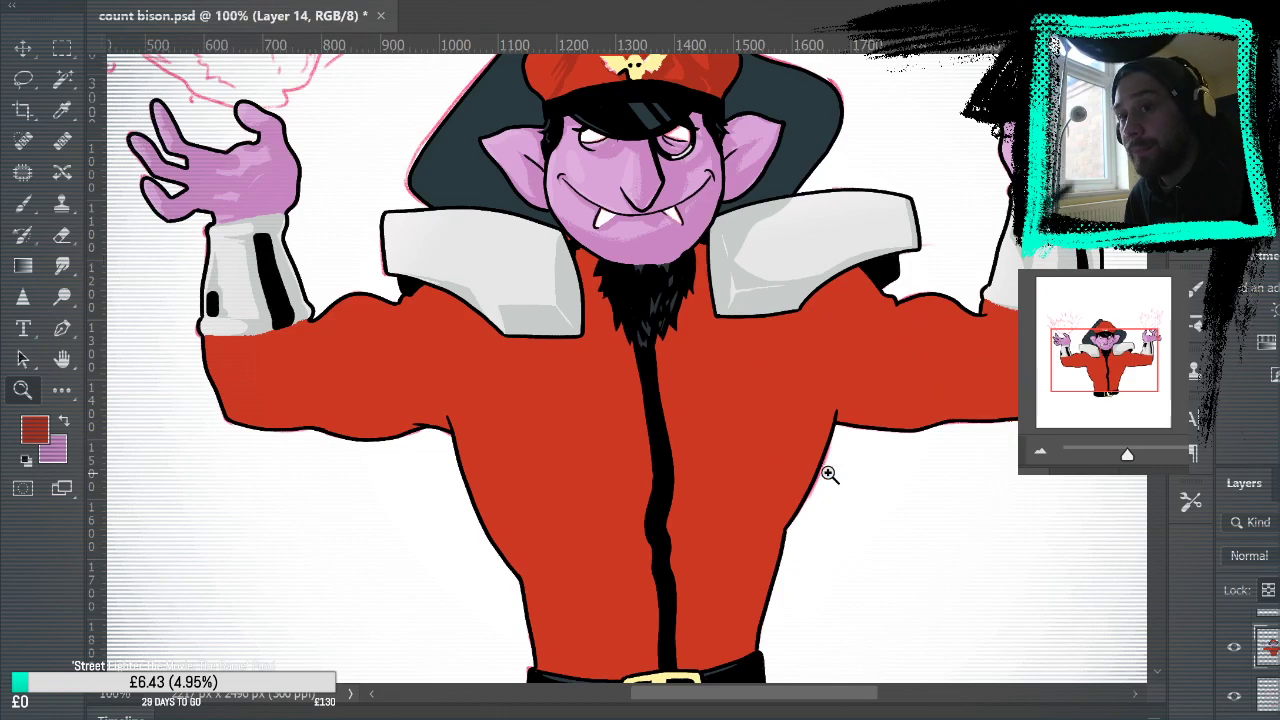
left_click_drag(989, 401, 925, 440)
Step: Smooth the ragged edge between the wrist guard and red sleeve using grey and red sampled from either side
left_click(963, 396)
left_click(964, 396)
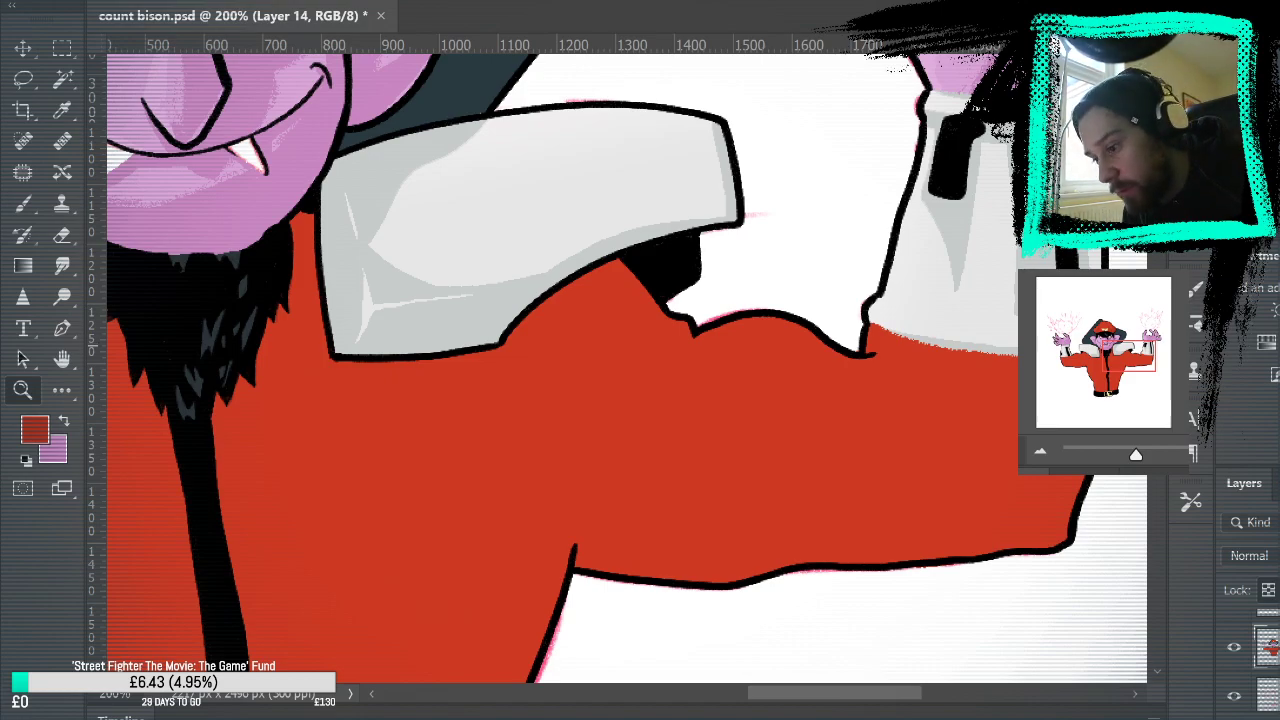
key("b")
left_click(995, 332, "alt")
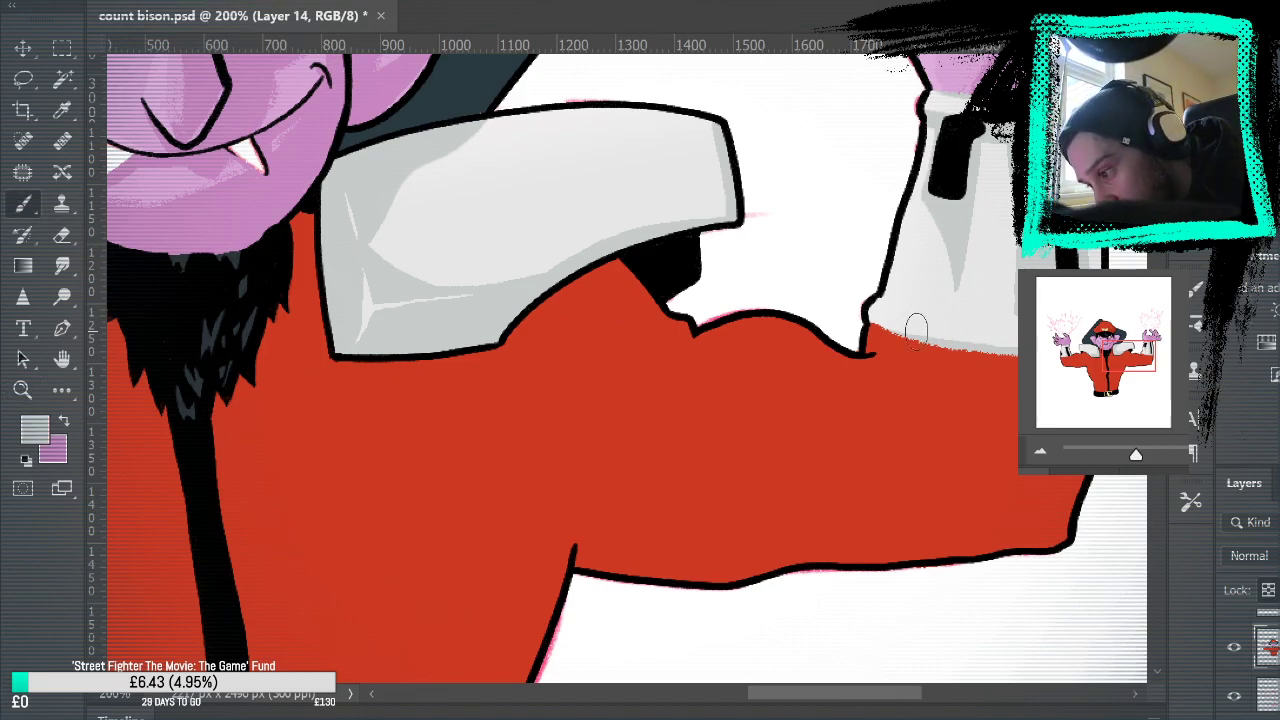
left_click_drag(922, 343, 1012, 352)
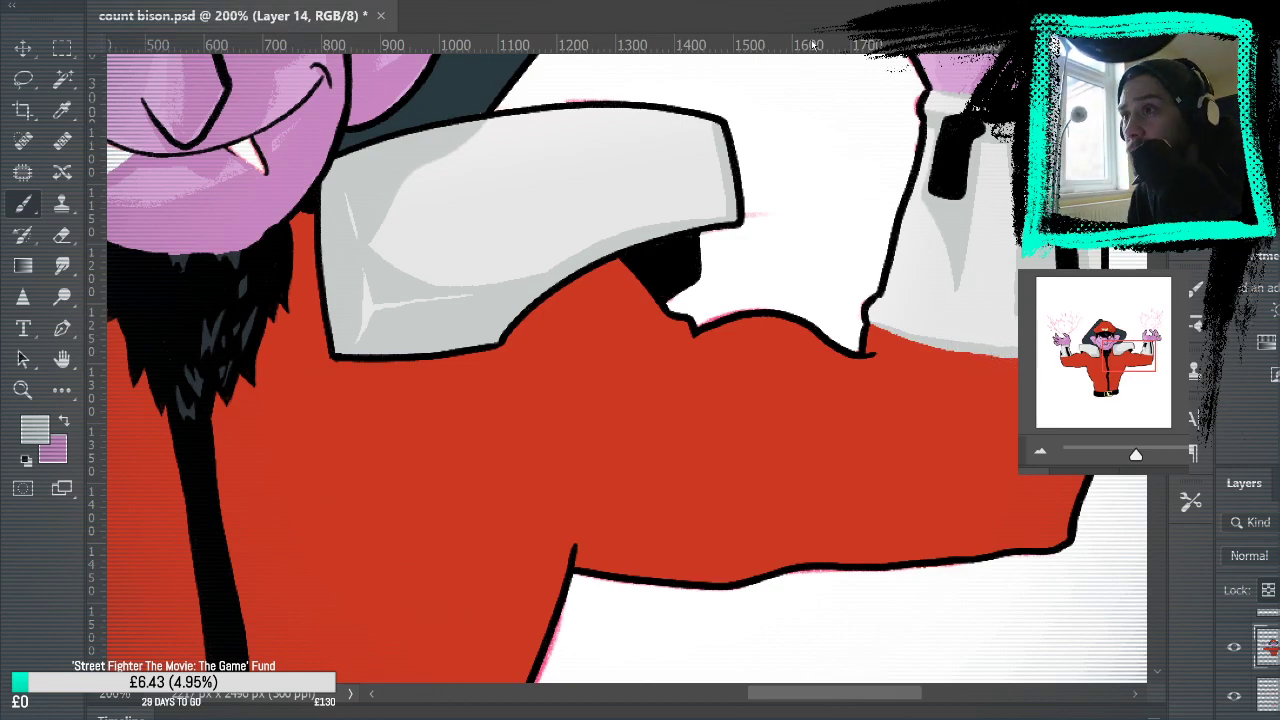
scroll(846, 506, "right", 4)
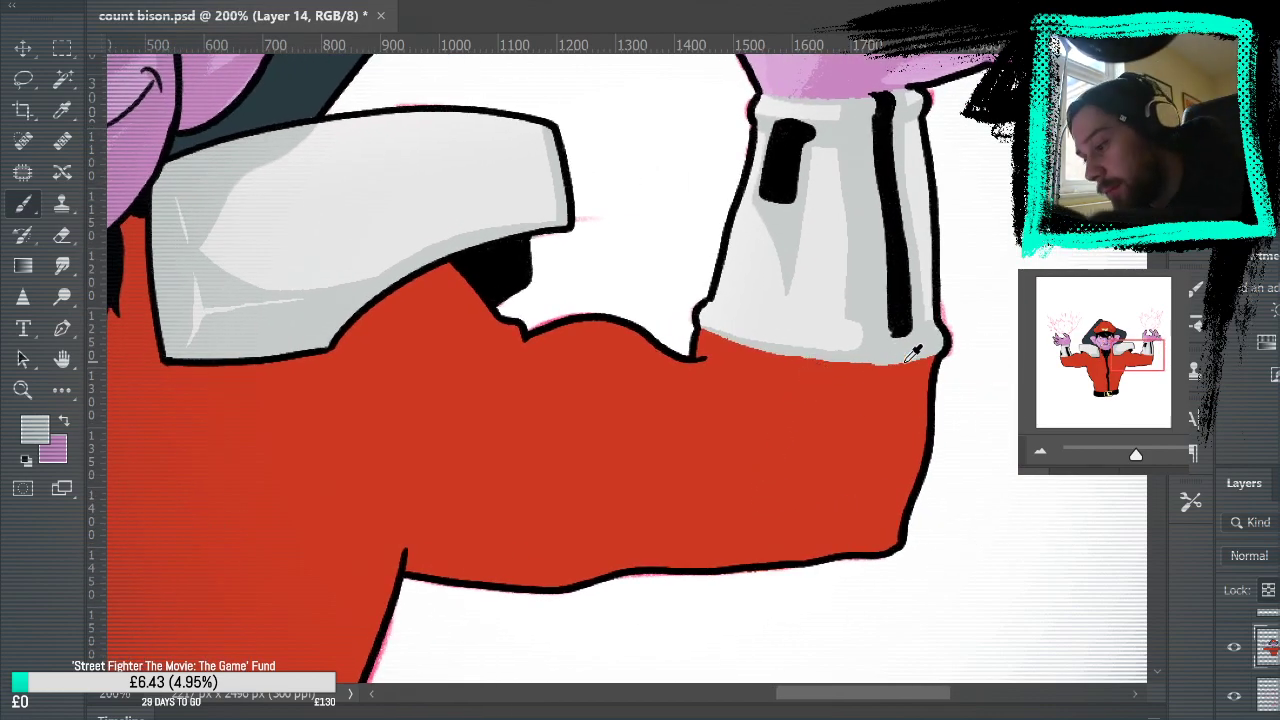
left_click(858, 370, "alt")
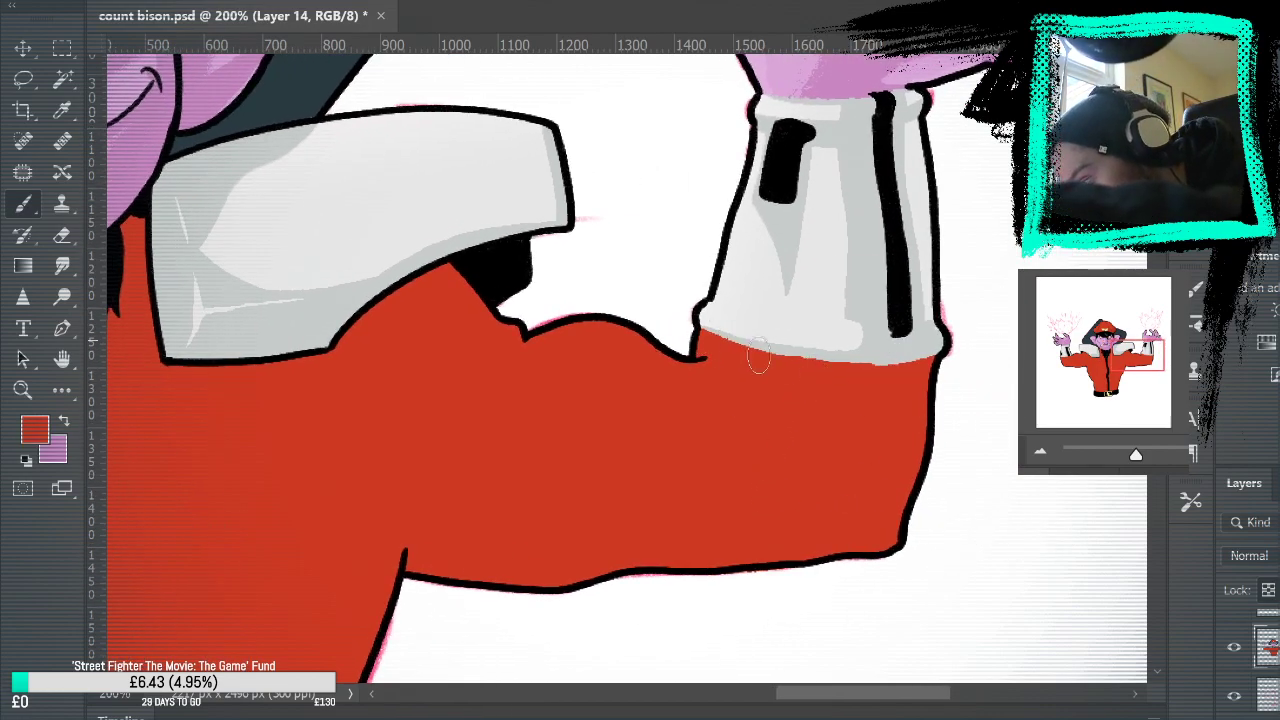
left_click_drag(848, 372, 880, 364)
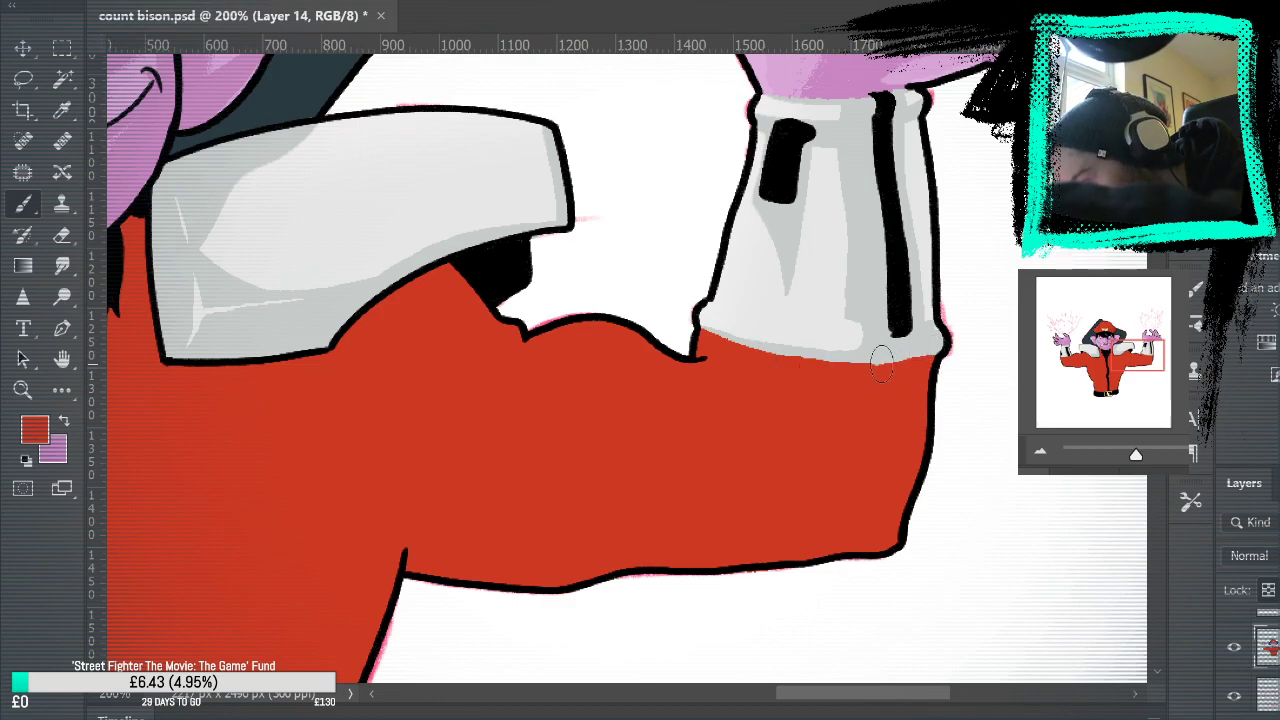
Step: Shade beneath the shoulder pad right of the beard with sampled shadow red, fading the colour layers to reveal the sketched folds
left_click_drag(595, 295, 872, 483)
left_click(922, 383, "alt")
left_click_drag(973, 528, 866, 329)
left_click_drag(1000, 595, 874, 383)
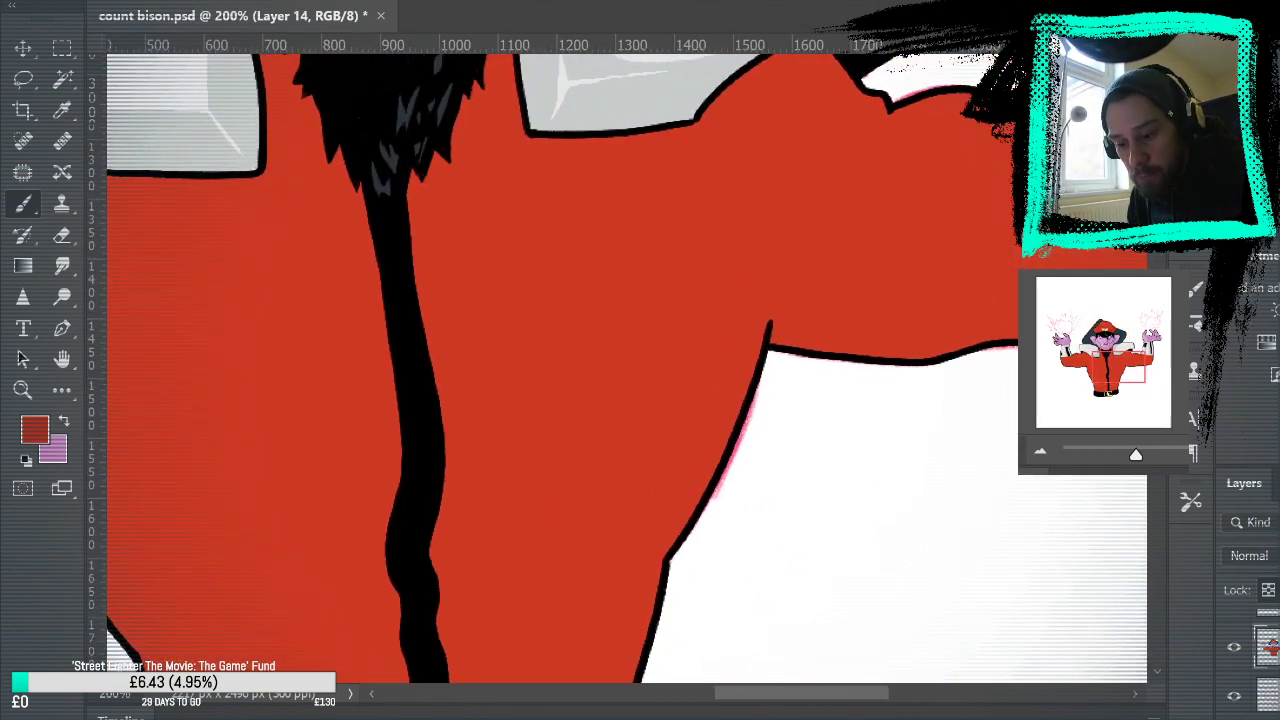
key("4")
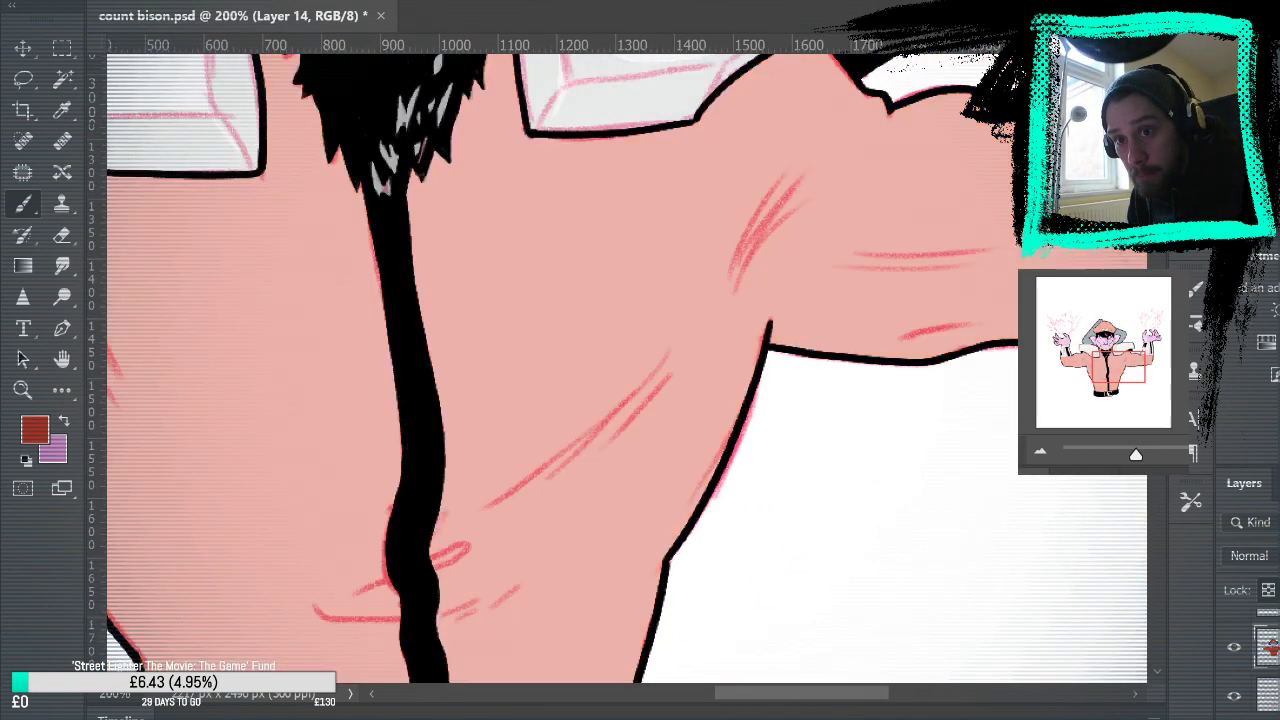
left_click_drag(974, 434, 1040, 697)
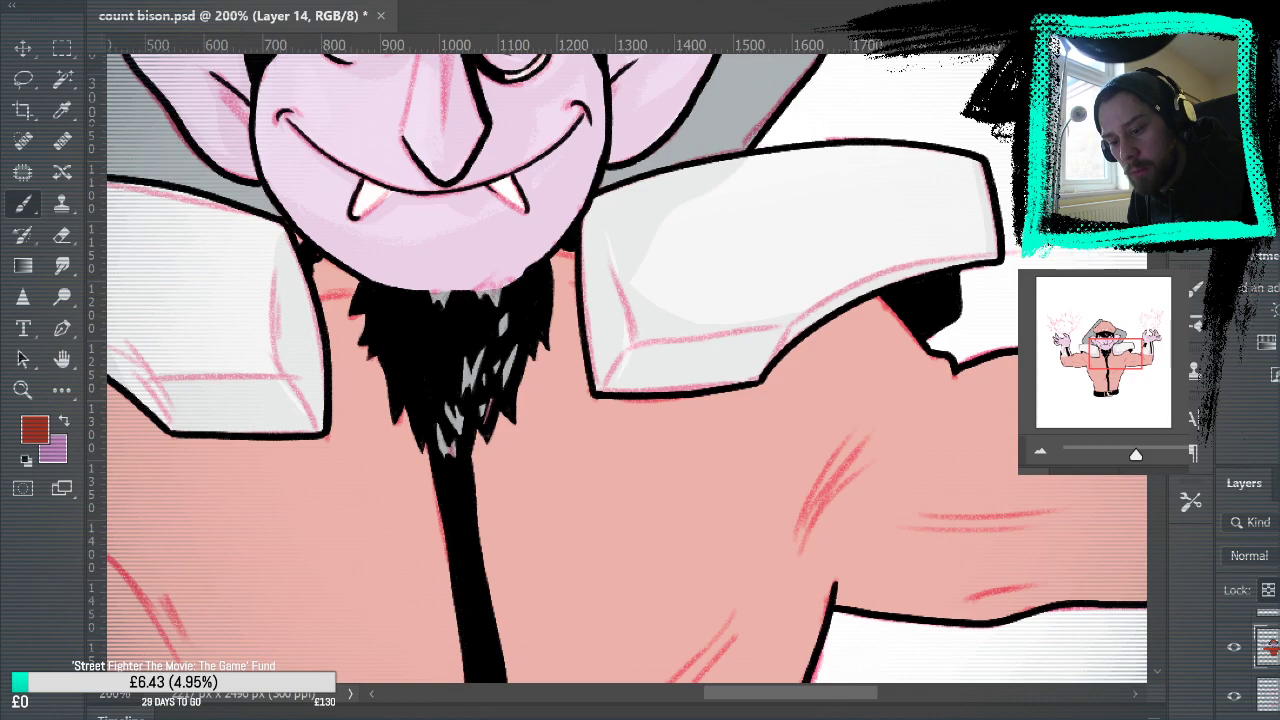
key("0")
key("5")
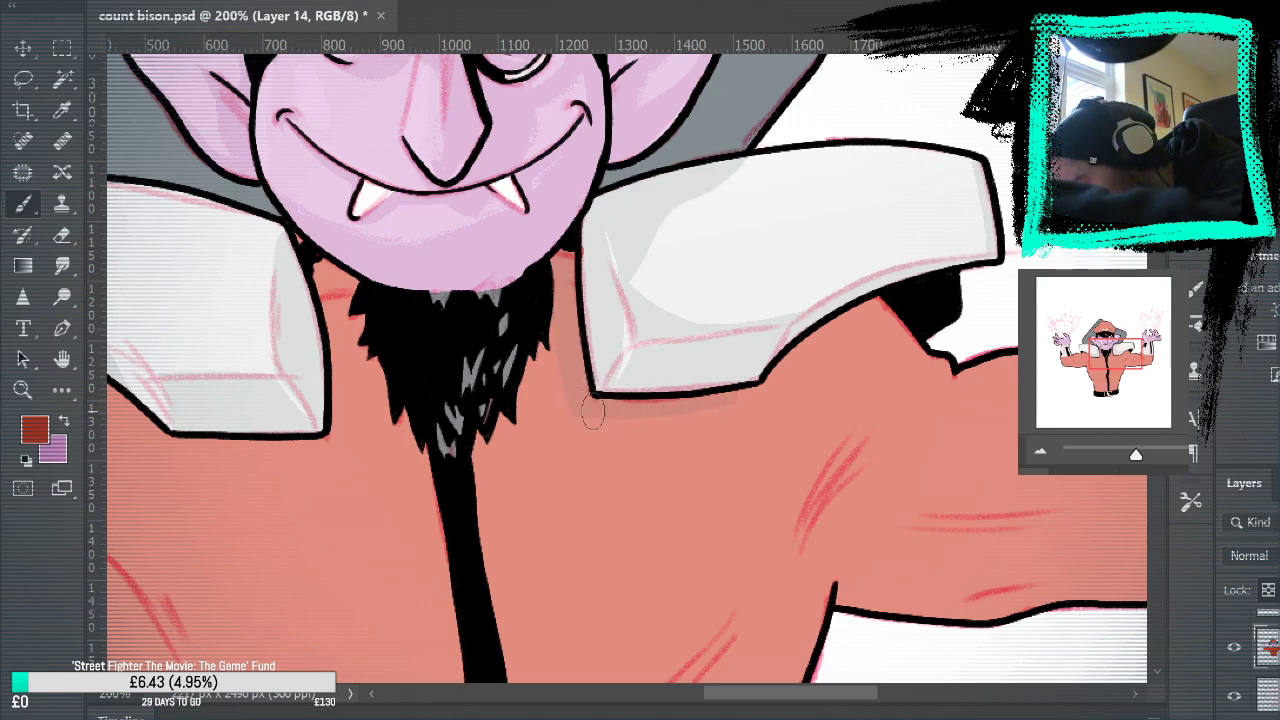
Step: Examine the sketched fold lines across the chest, waist and underarms, and restore the colours to full opacity
left_click_drag(697, 573, 689, 523)
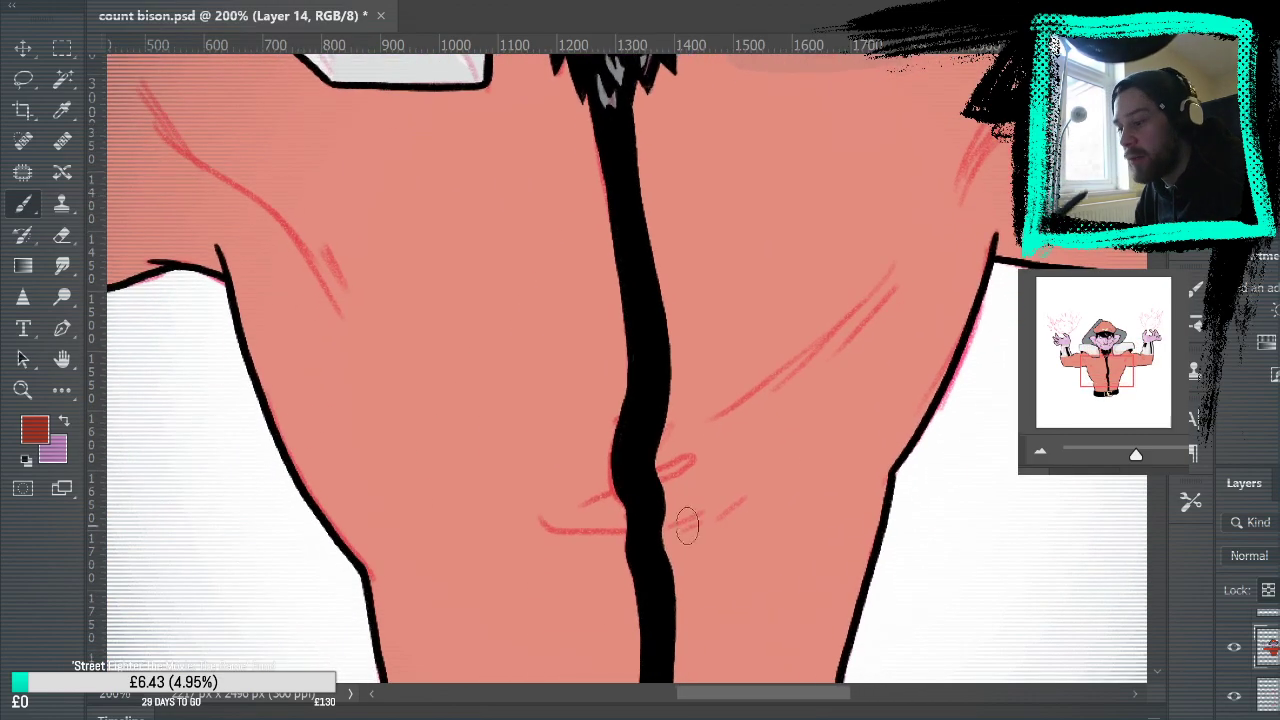
left_click_drag(794, 515, 911, 518)
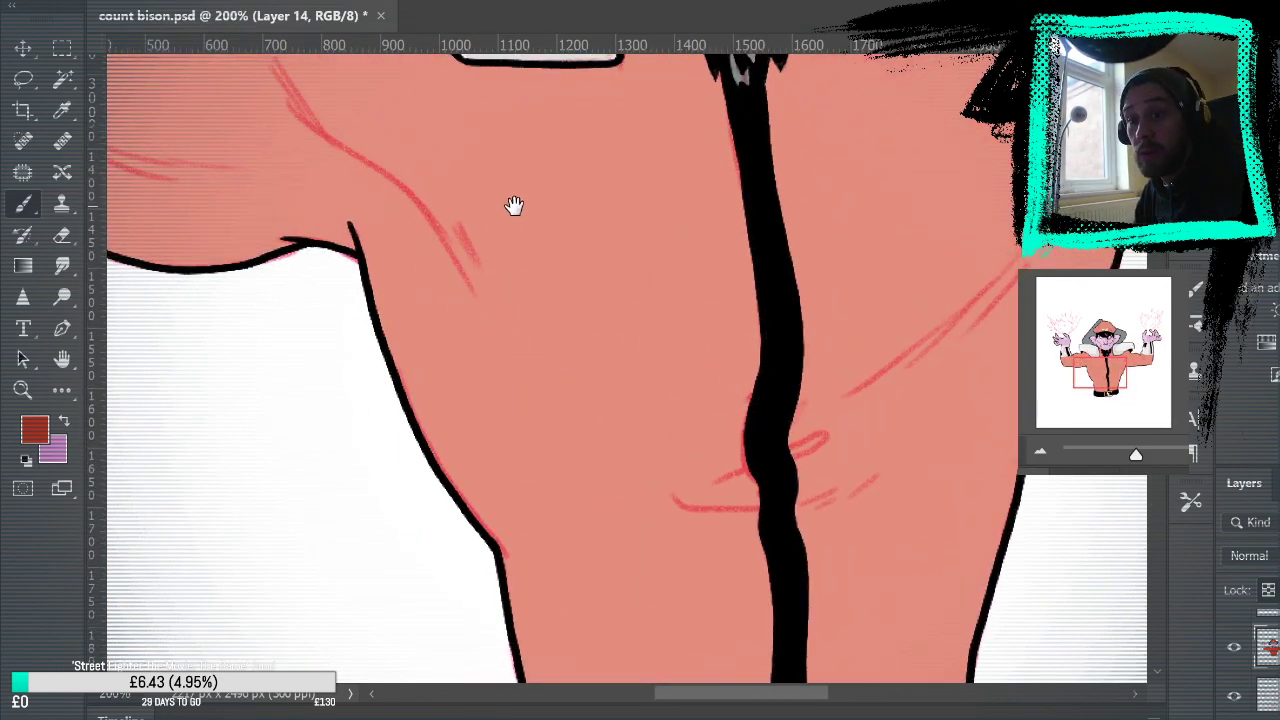
left_click_drag(514, 206, 636, 618)
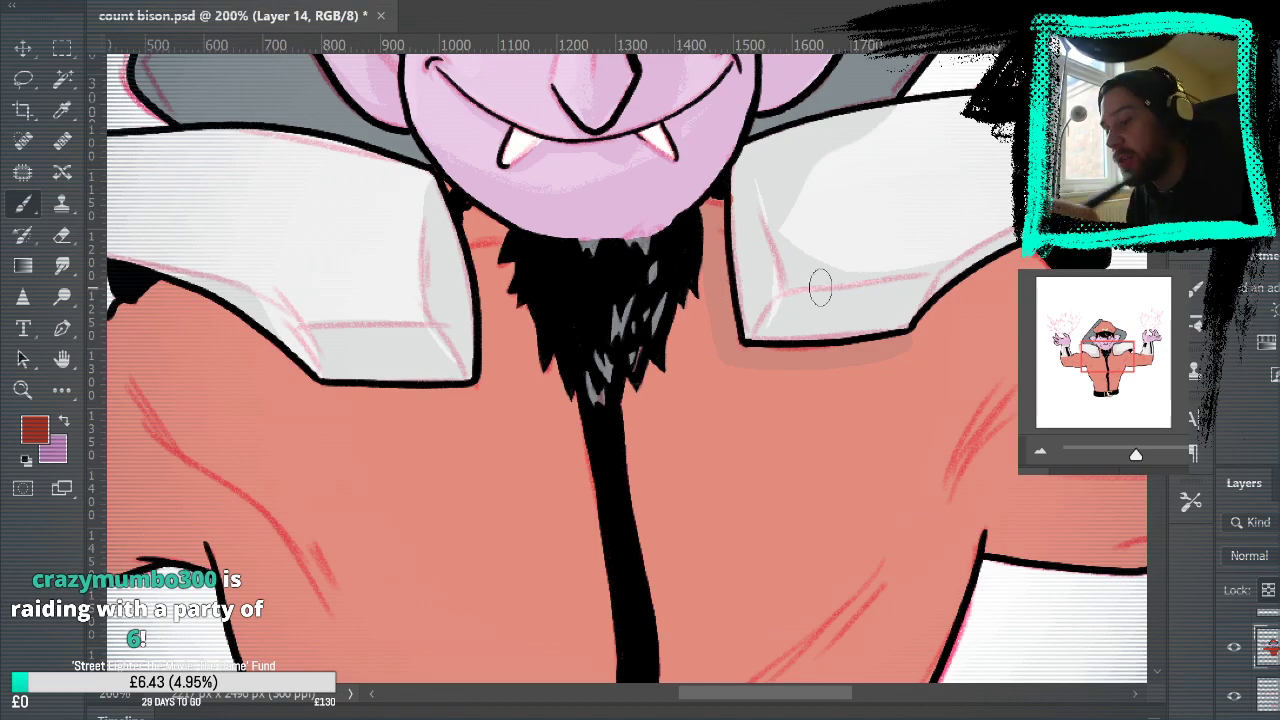
key("Return")
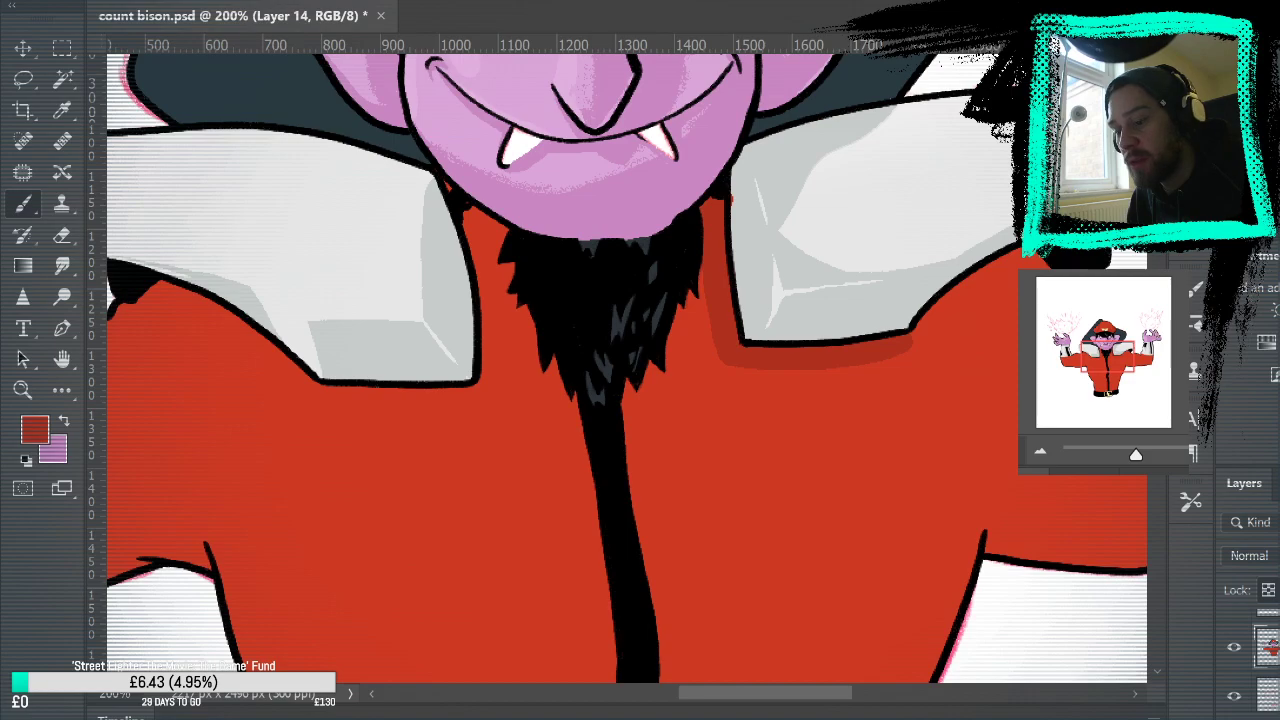
Step: Extend the shoulder pad's cast shadow over the red shoulder using the sketch as a guide, and hide the pink sketch layer
key("ctrl+comma")
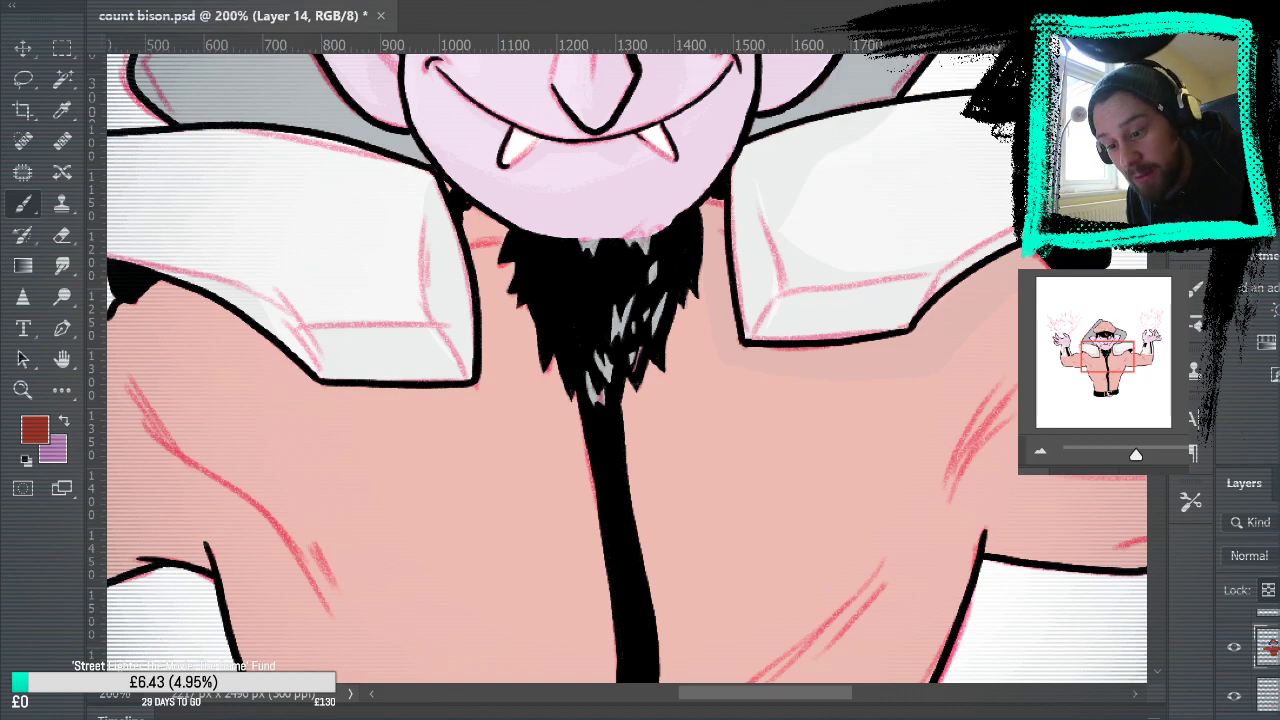
left_click(1234, 712)
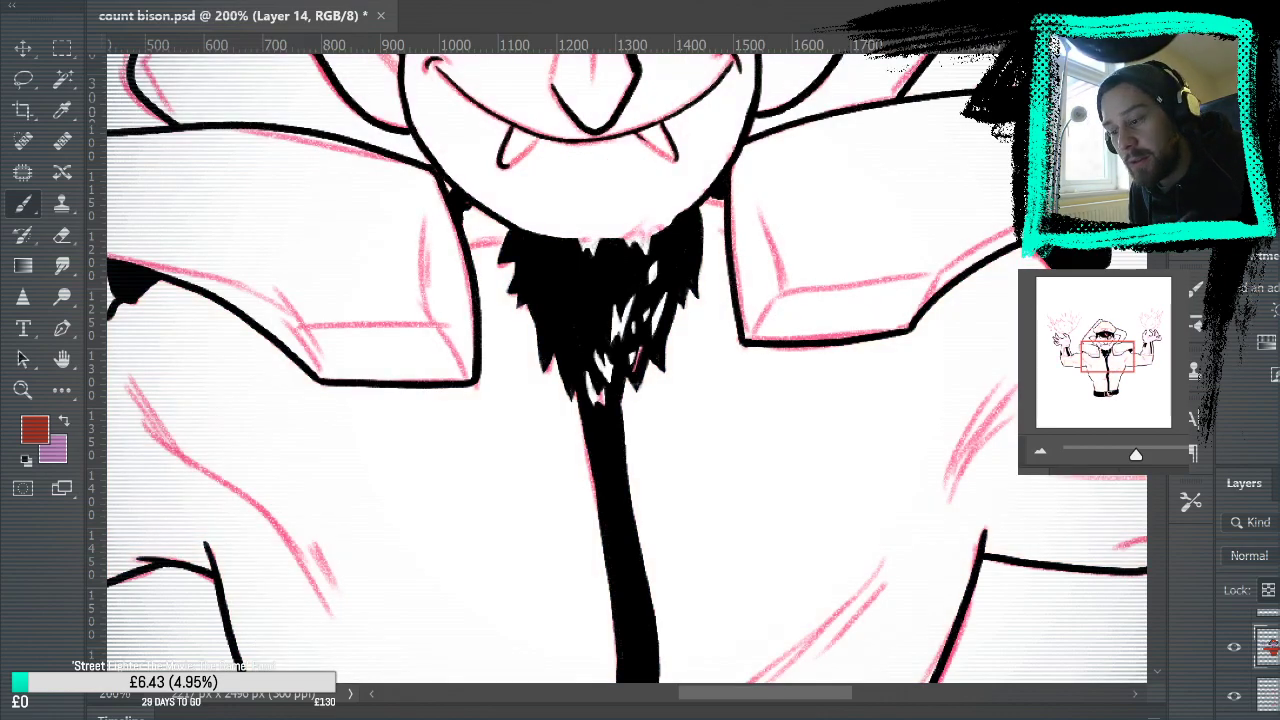
key("ctrl+comma")
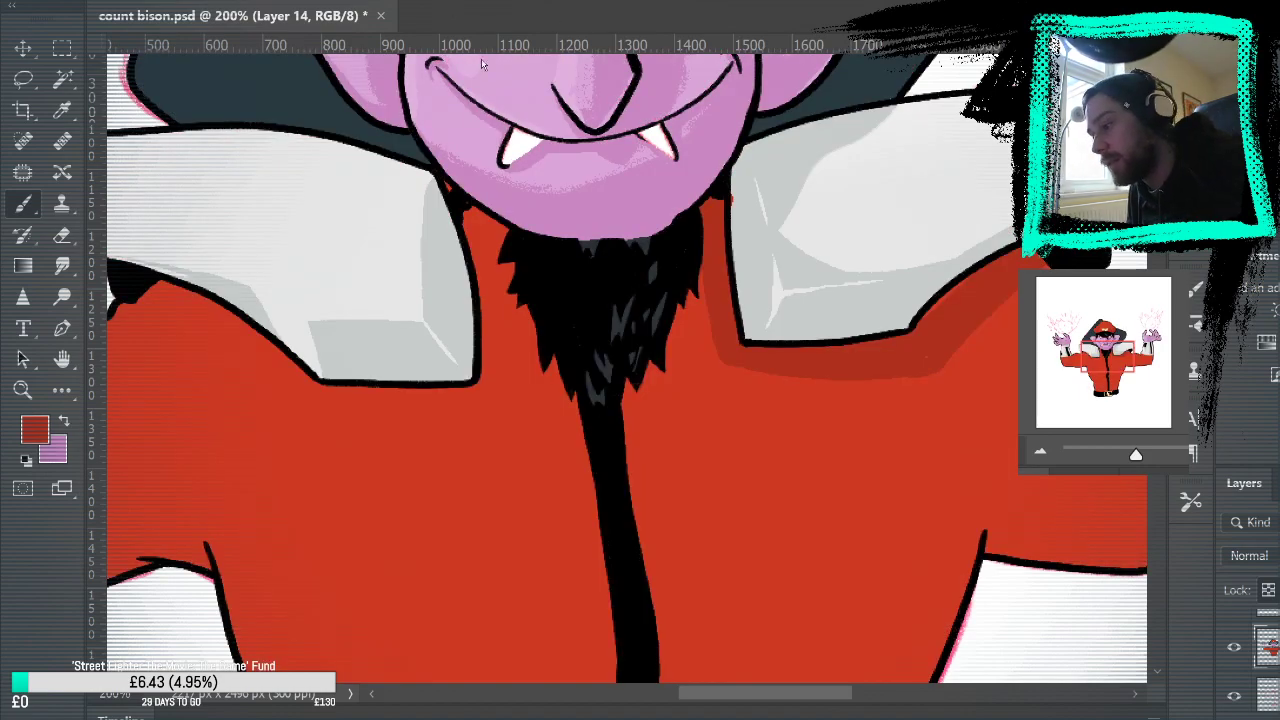
key("ctrl+0")
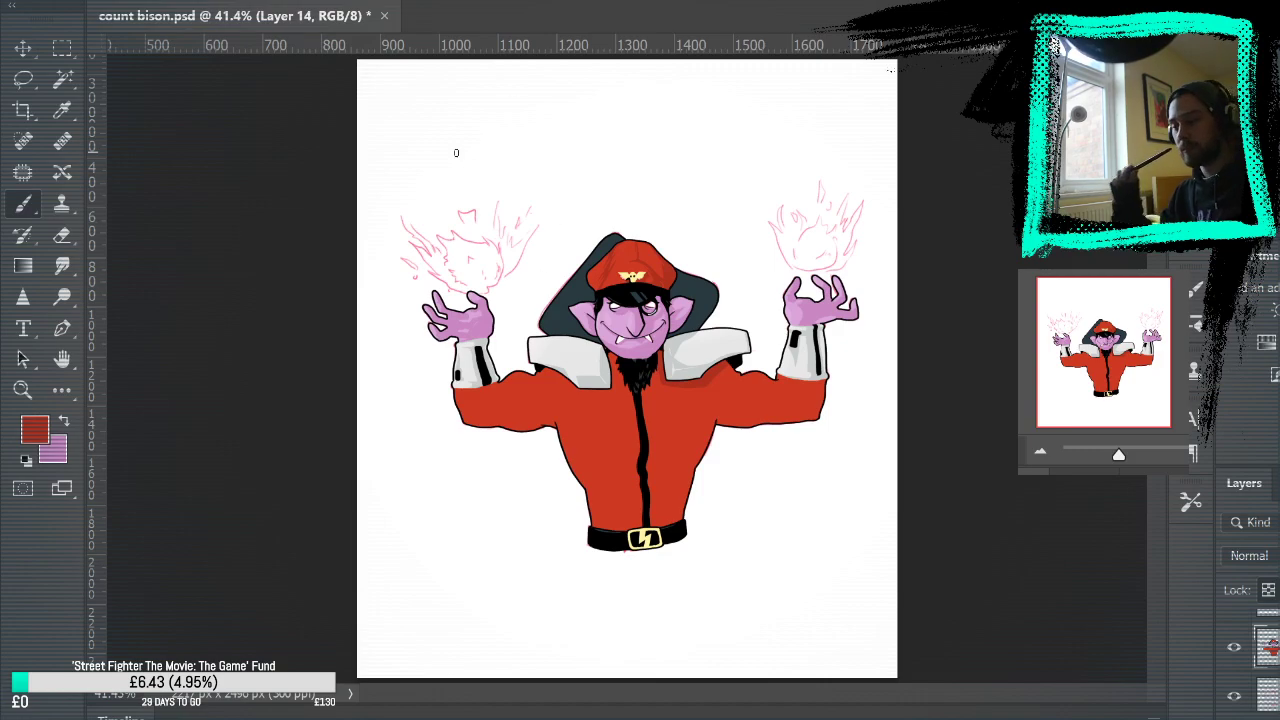
left_click(1234, 695)
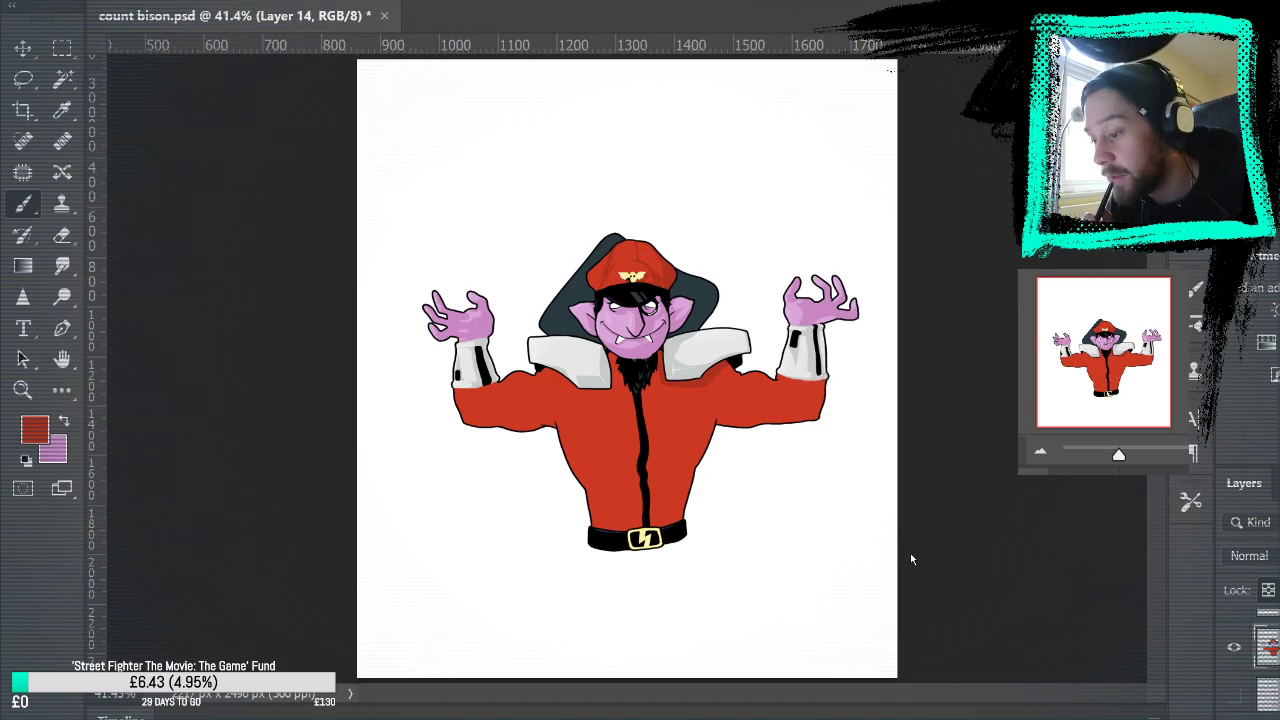
Step: Bring up blanka the grouch.psd and examine the sketched figure at closer range
left_click(910, 553)
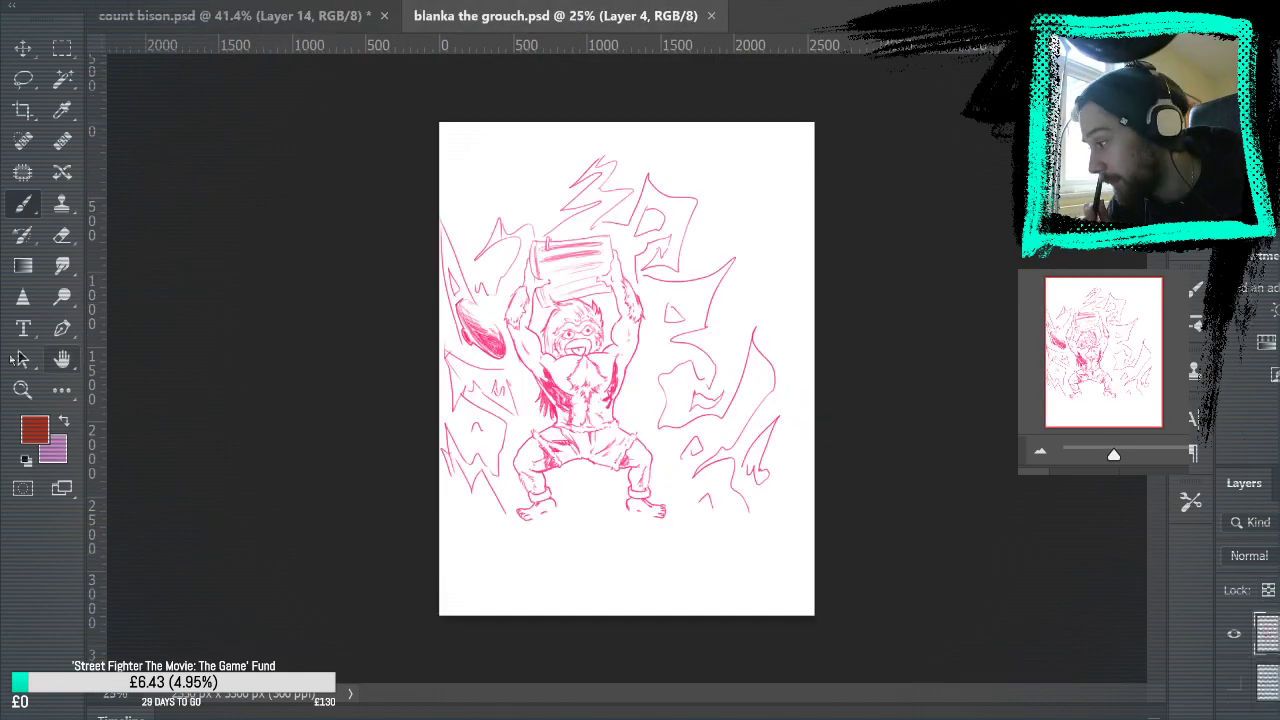
key("z")
left_click(543, 413)
left_click(517, 371)
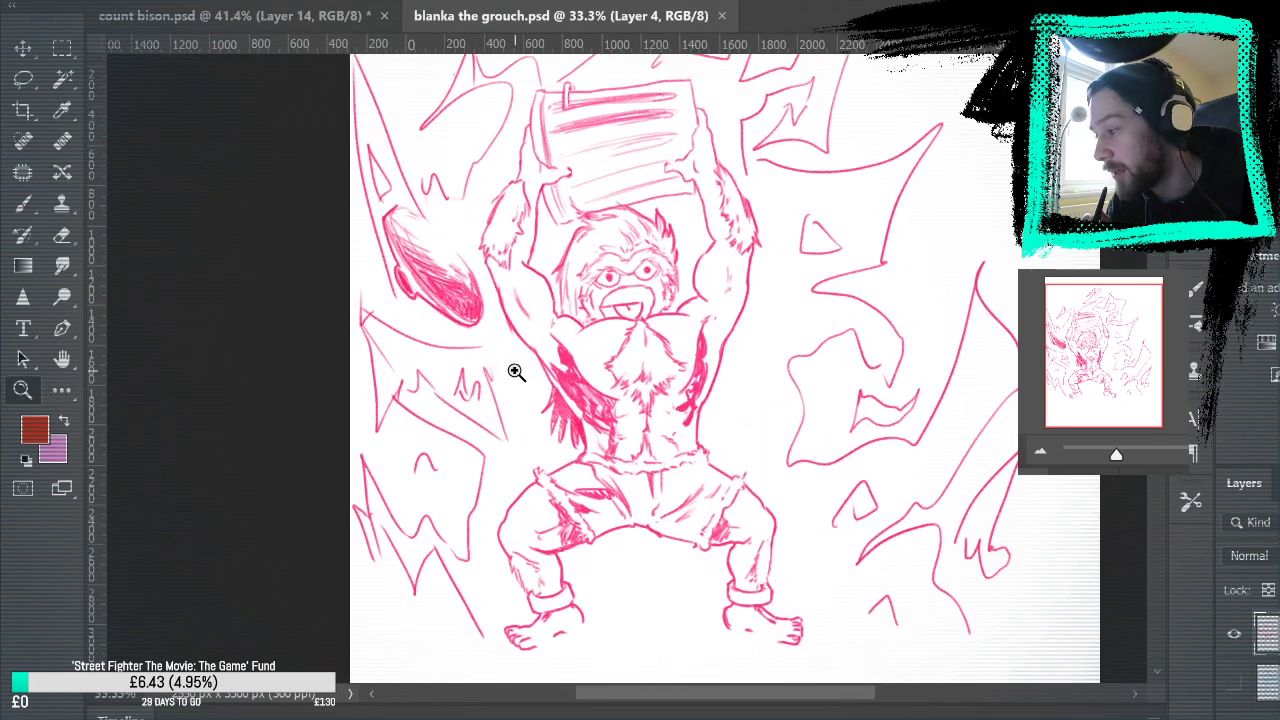
left_click(540, 350)
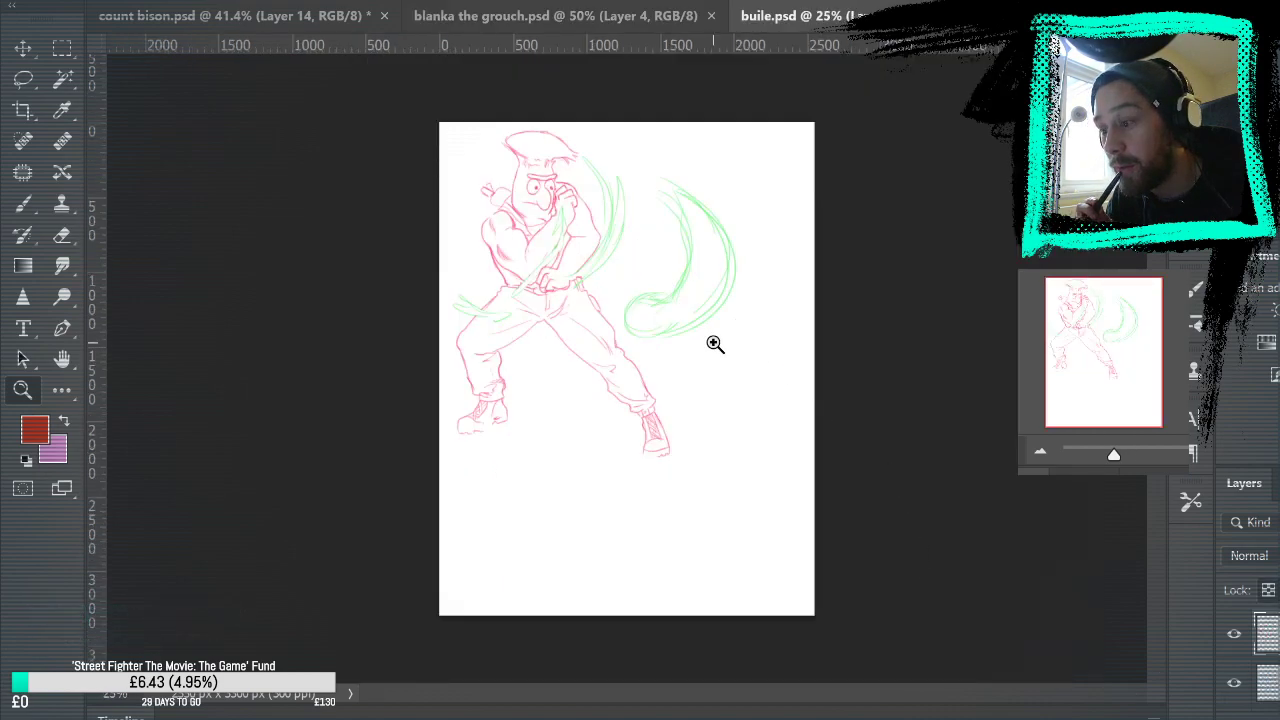
Step: Examine the flat-topped fighter and green motion arcs in buile.psd up close
left_click(557, 217)
left_click(514, 206)
scroll(559, 192, "down", 1)
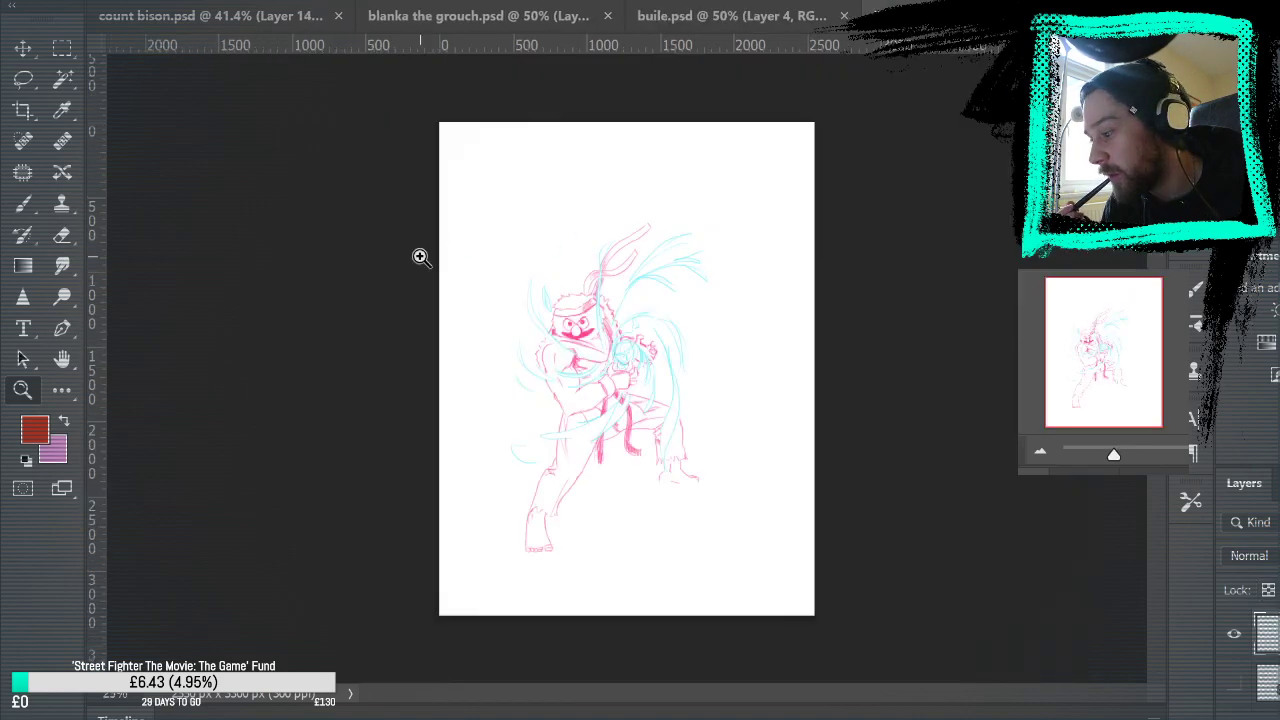
Step: Examine the headband fighter and blue energy swirls in Ryumo.psd up close
left_click(571, 362)
left_click(570, 359)
scroll(714, 365, "down", 3)
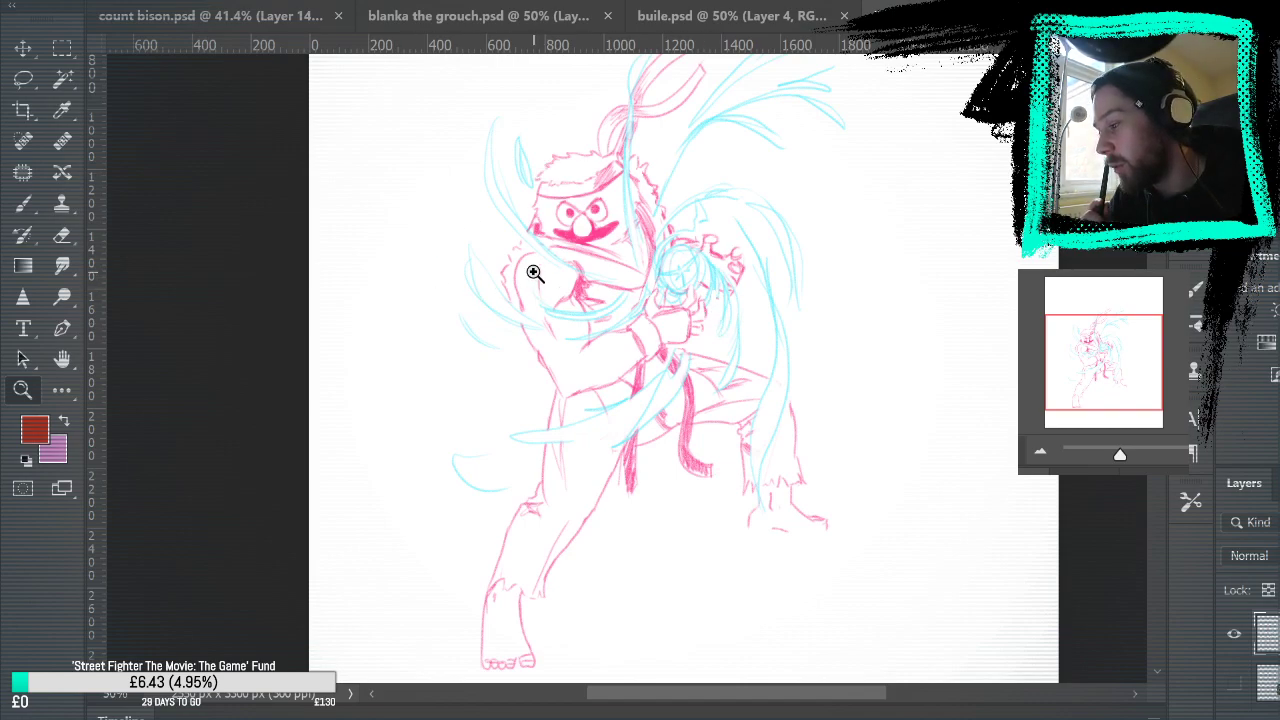
Step: Examine the upside-down kicking figure in big-li.psd, from its raised foot to the supporting hand
left_click(716, 30)
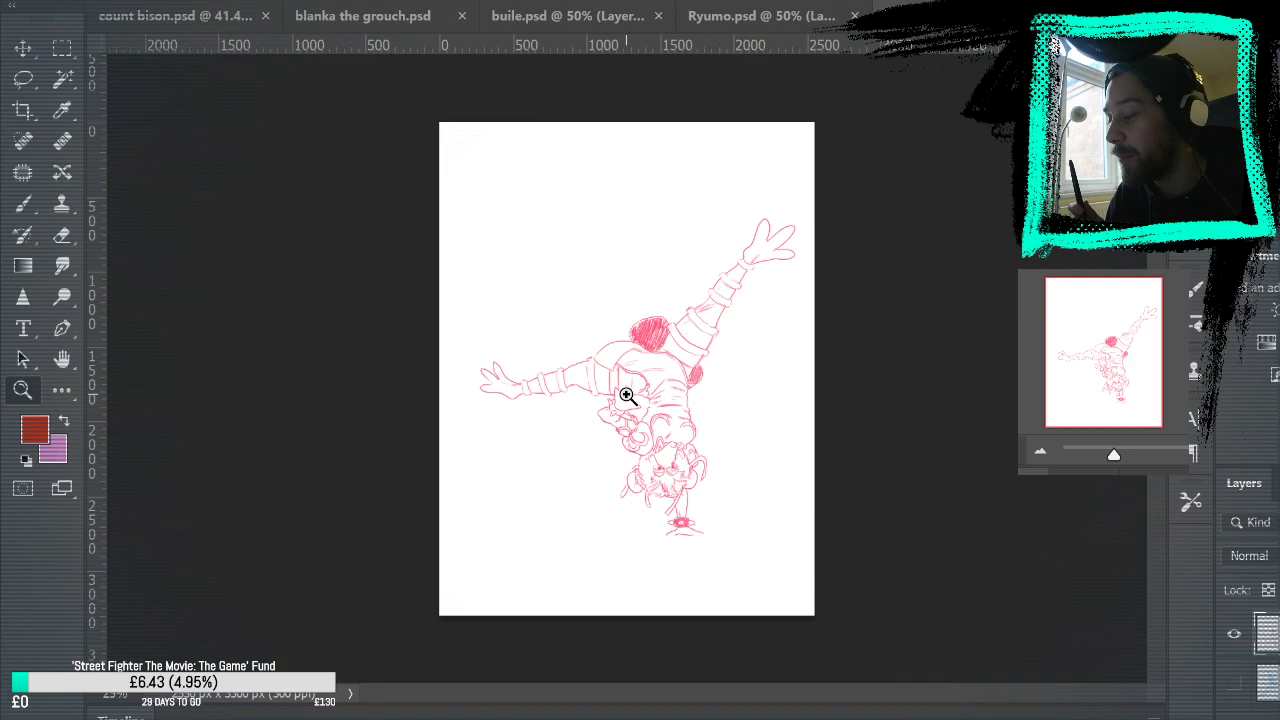
left_click_drag(460, 363, 815, 437)
scroll(820, 440, "up", 2)
scroll(826, 443, "down", 2)
scroll(826, 443, "up", 4)
scroll(822, 447, "down", 3)
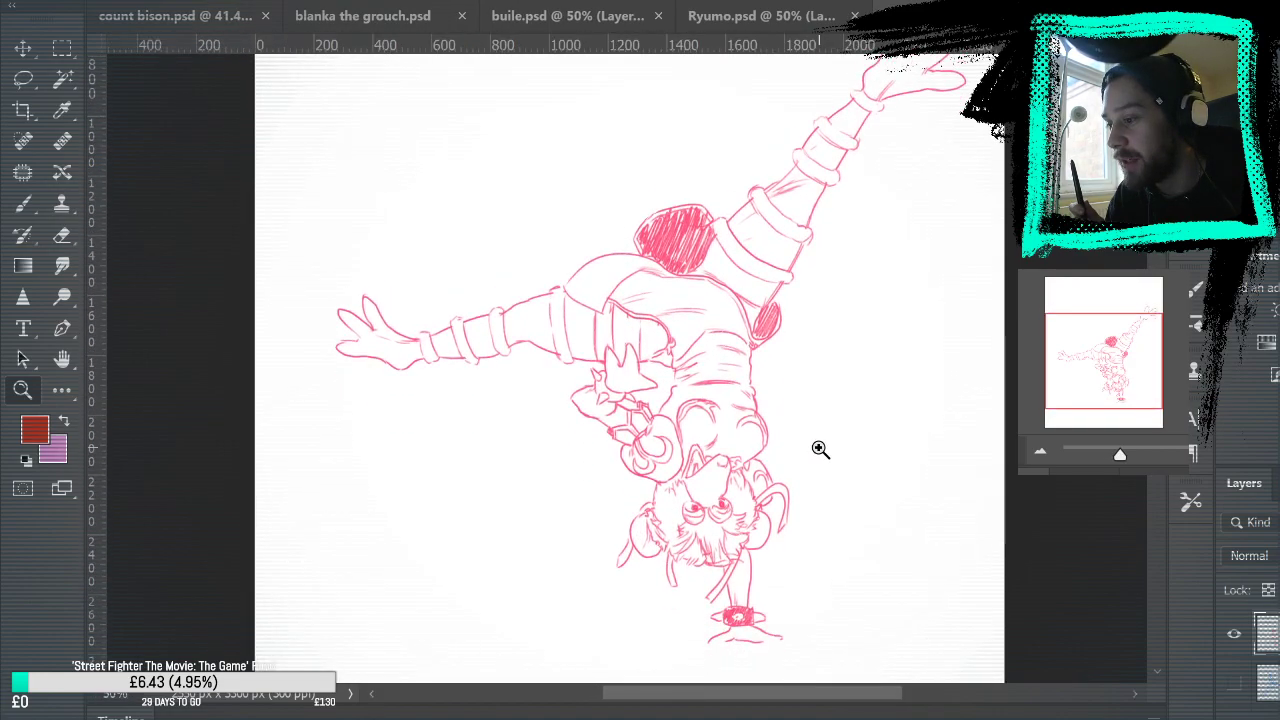
scroll(820, 450, "up", 2)
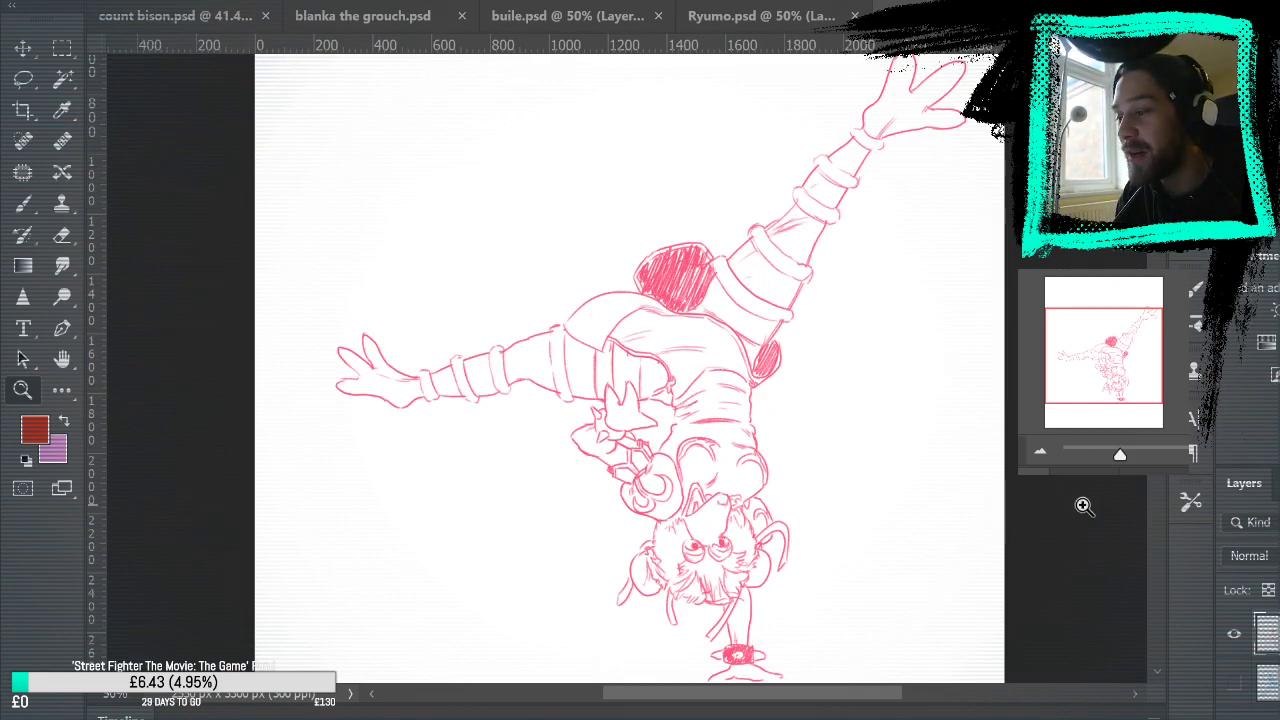
Step: Revisit the sketches in buile.psd and Ryumo.psd, and bring up the drawing of the fighter seen from behind
left_click(540, 24)
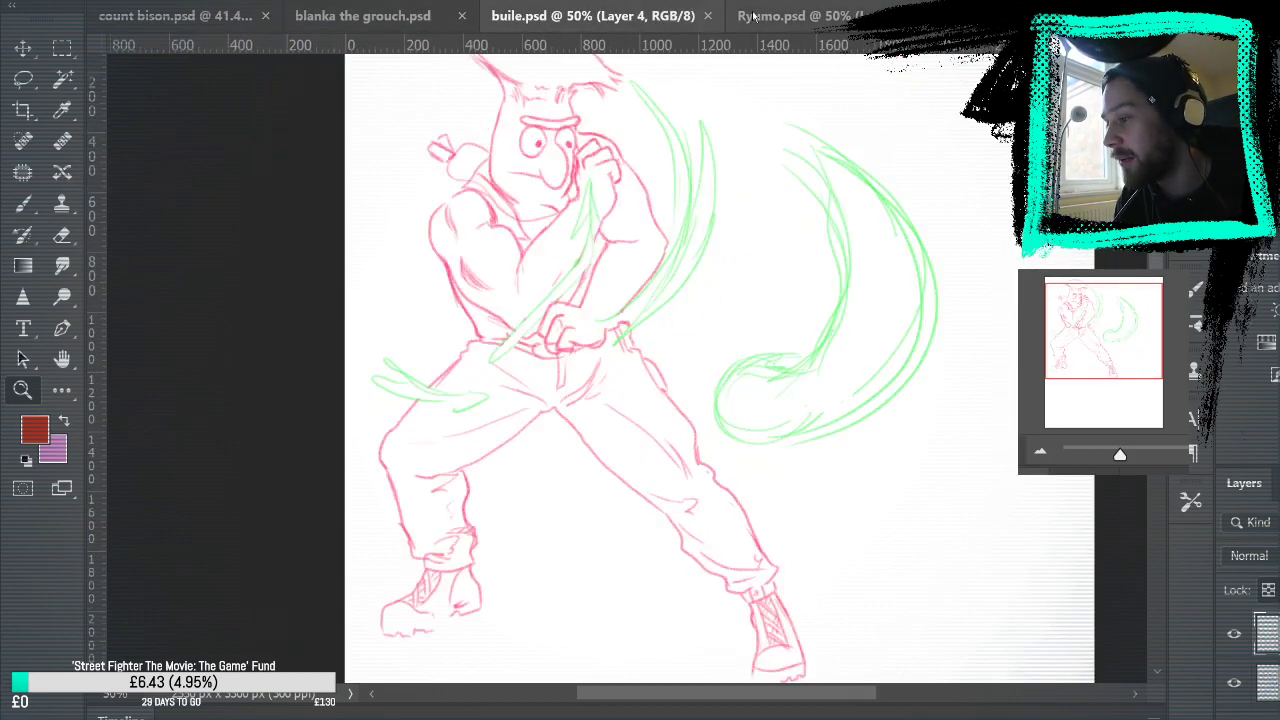
left_click(857, 30)
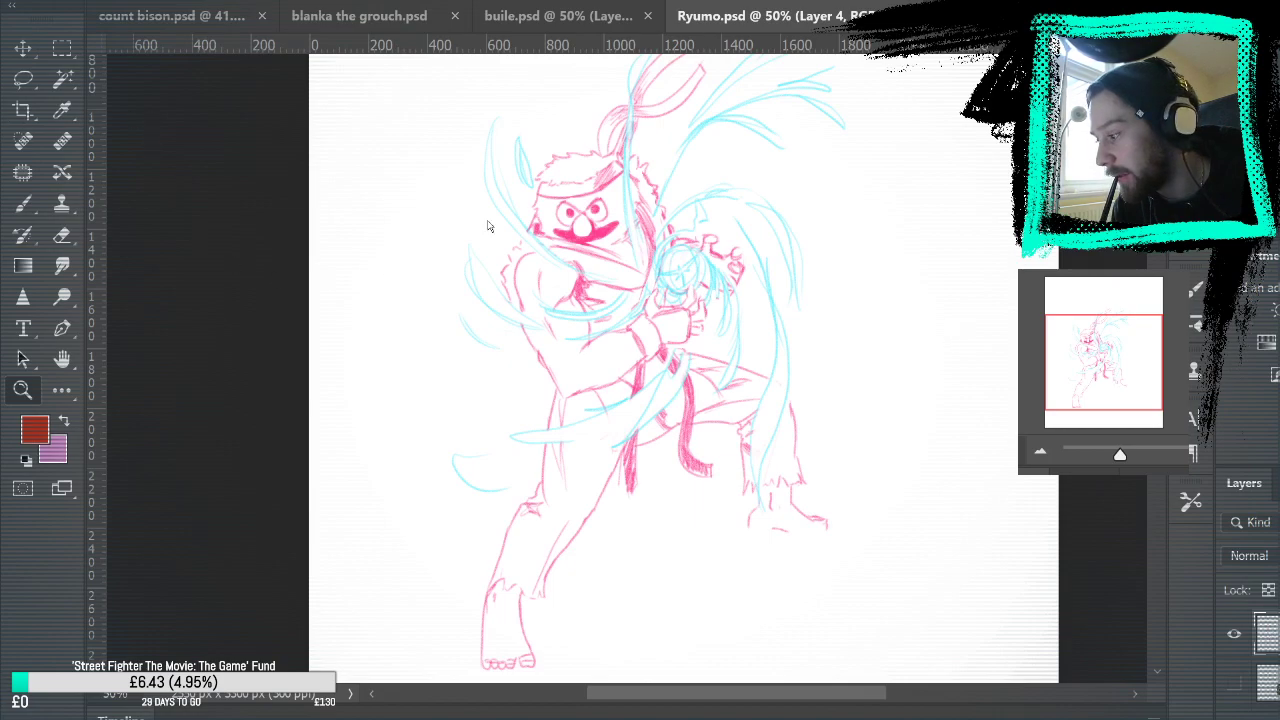
key("ctrl+Tab")
key("ctrl+Tab")
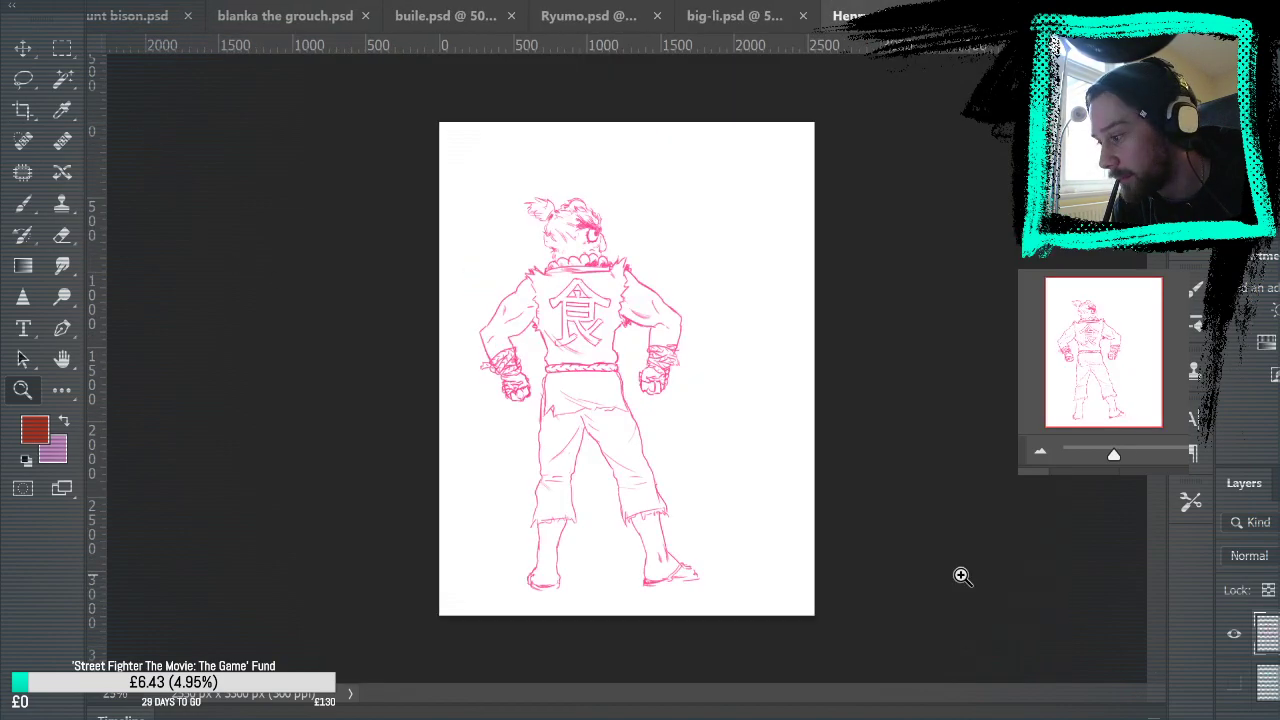
Step: Examine the fighter drawn from behind, covering the emblem on the back, the wrapped fists and the full figure
left_click(440, 398)
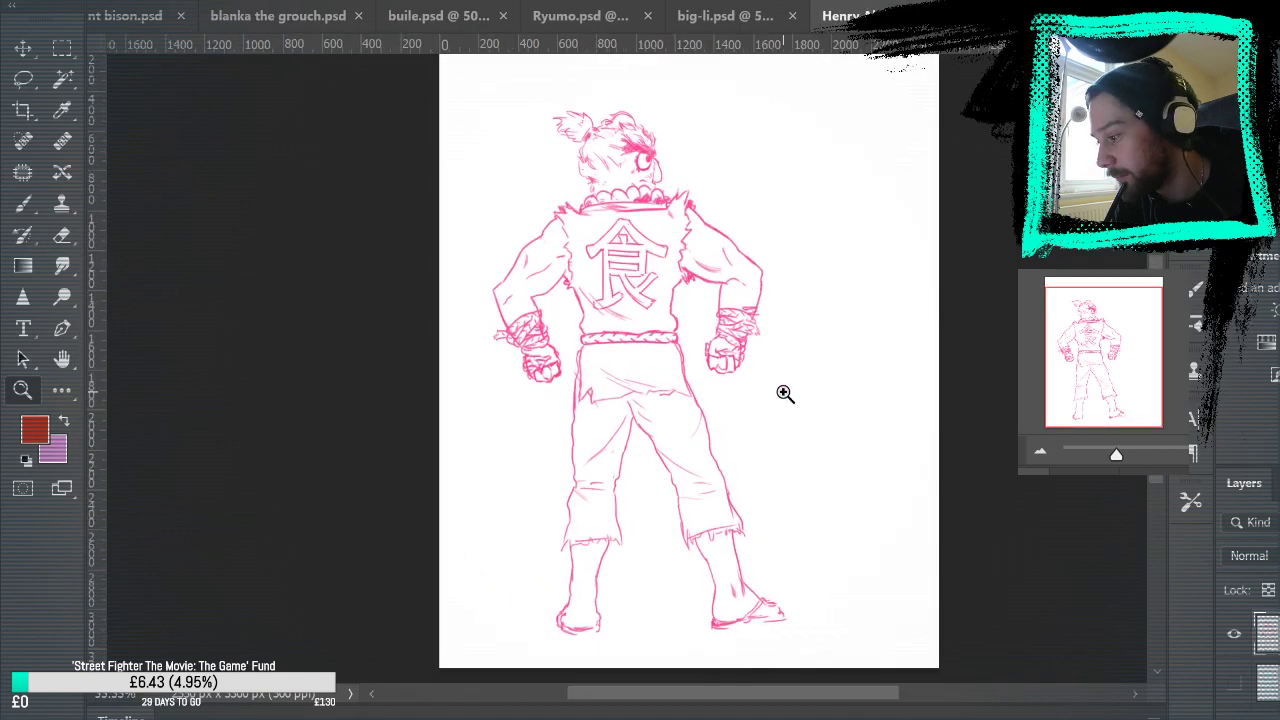
left_click(630, 278)
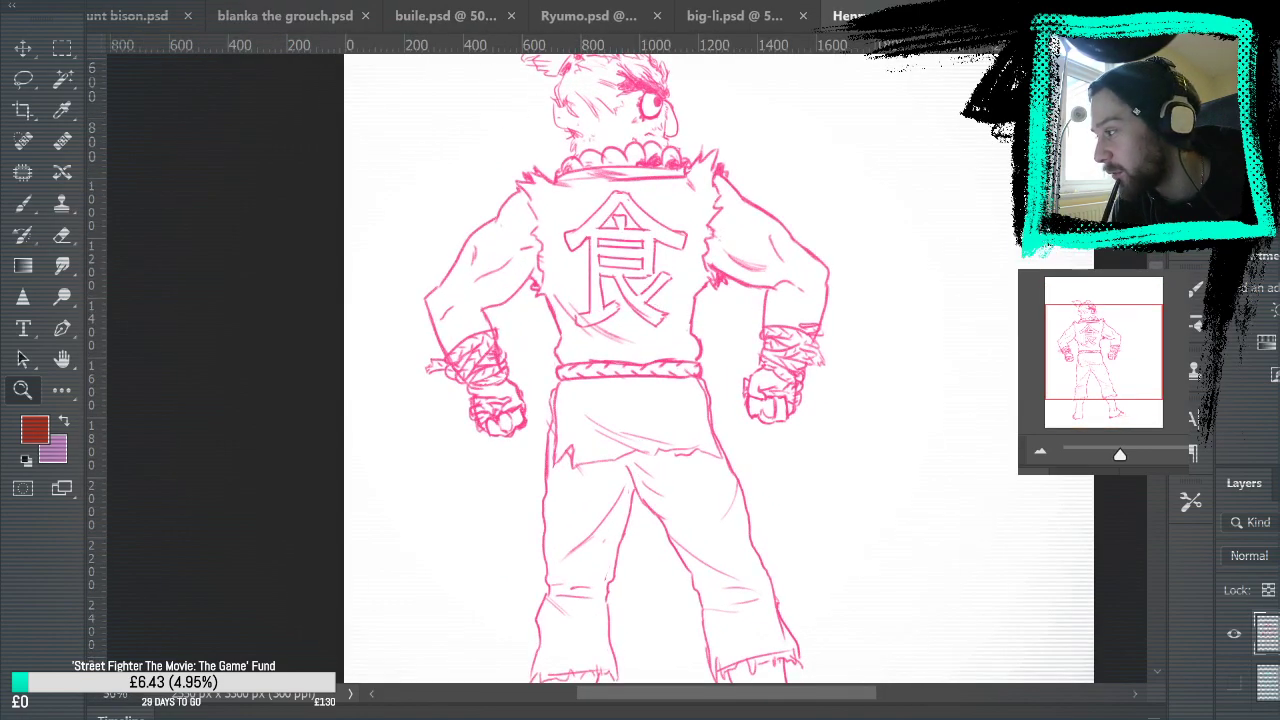
left_click(569, 303, "alt")
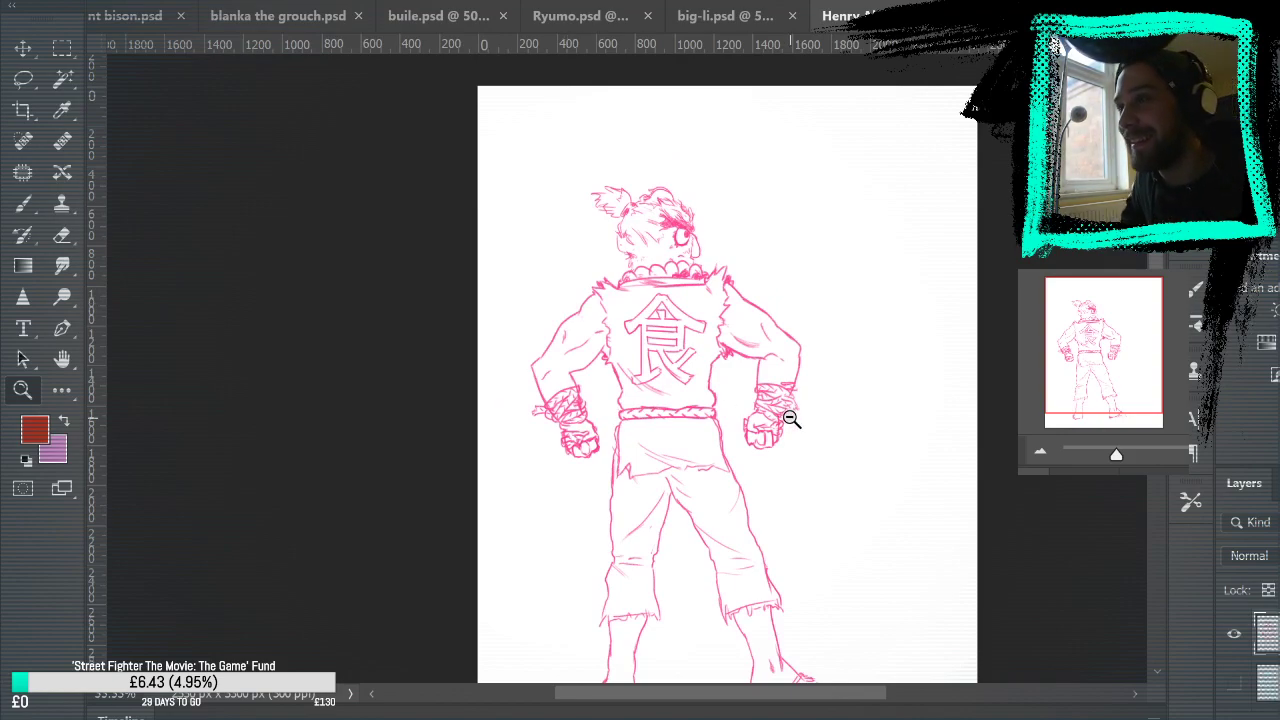
scroll(970, 280, "down", 3)
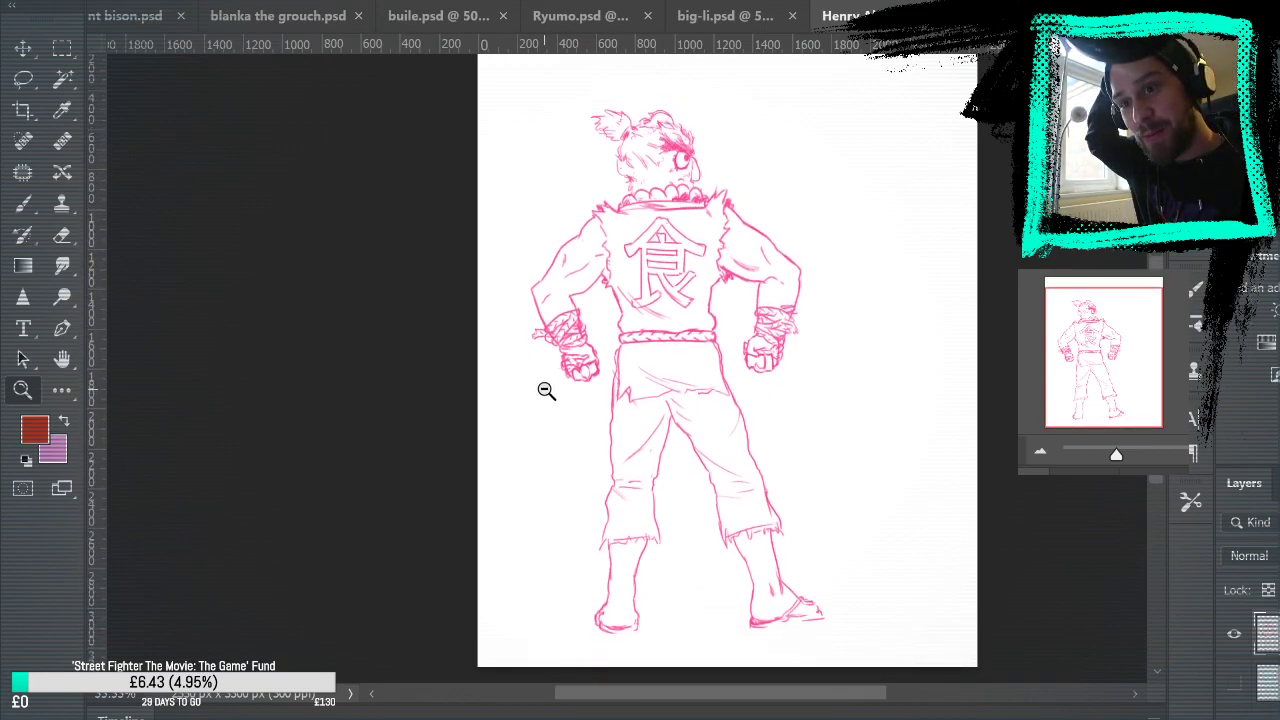
Step: Compare the coloured count bison.psd with the big-li.psd and buile.psd sketches, returning to count bison.psd
left_click(130, 16)
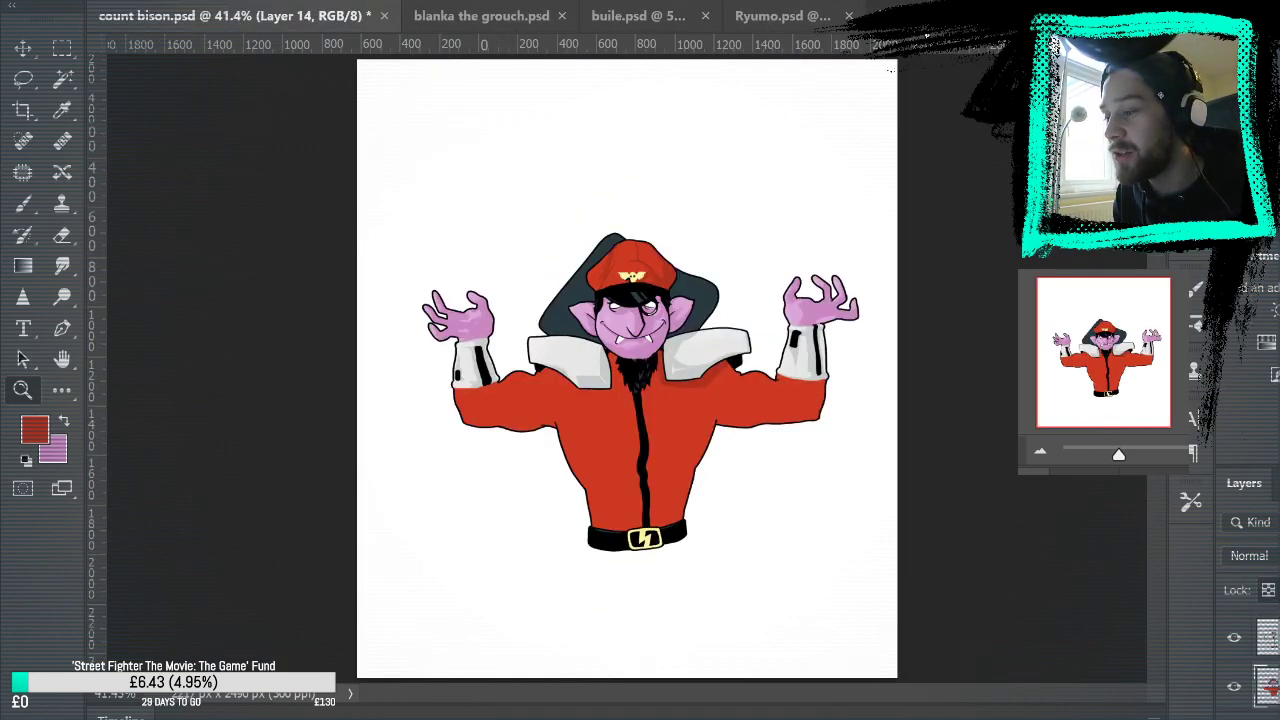
left_click(890, 12)
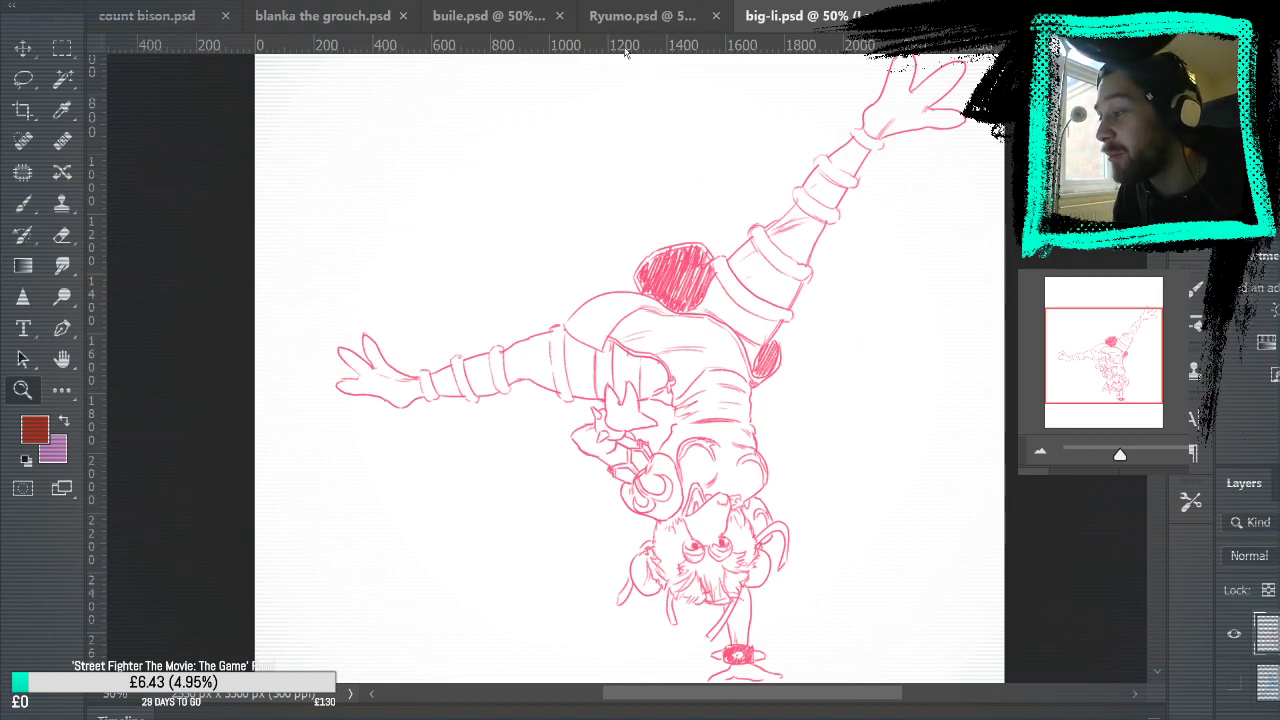
left_click(470, 16)
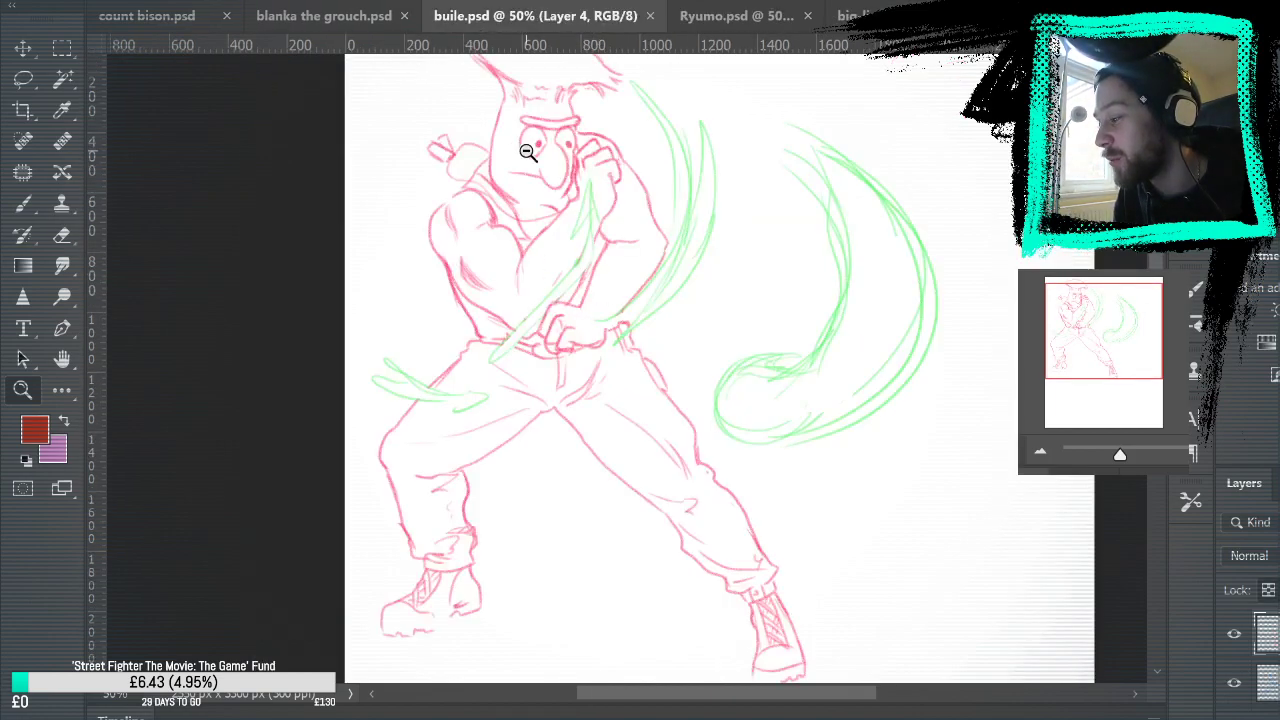
left_click(147, 16)
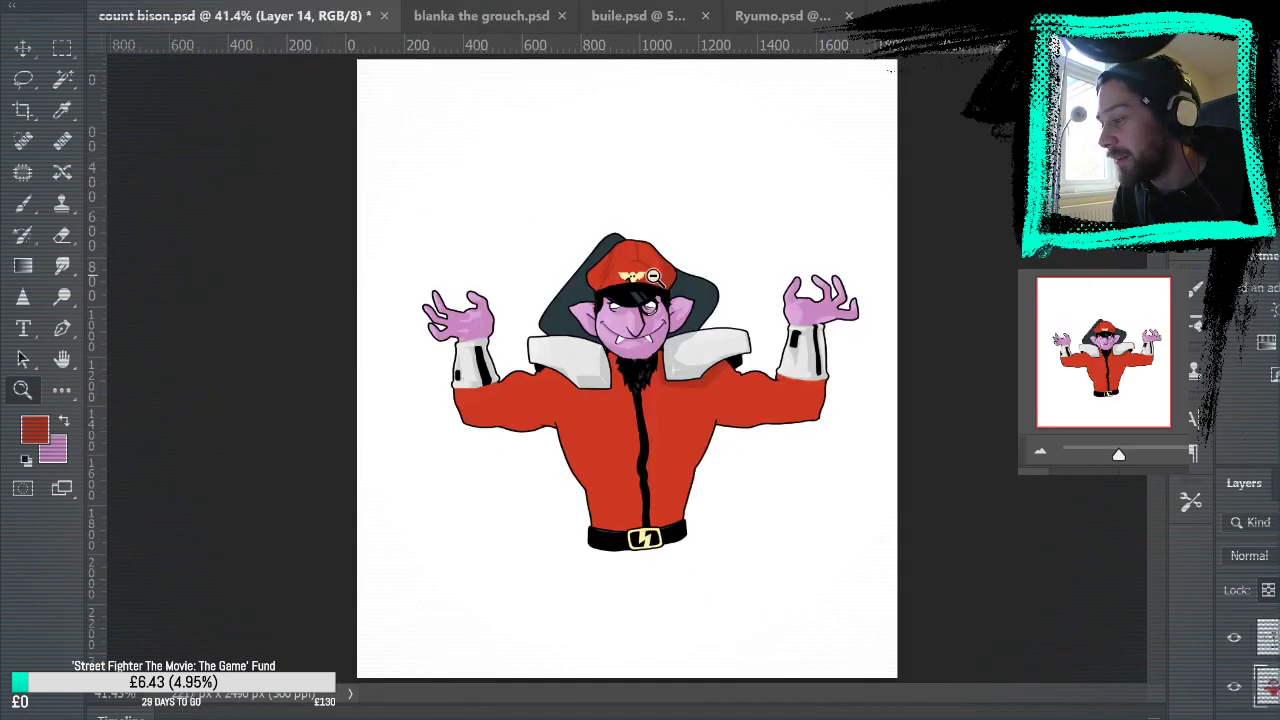
Step: Check how the whole figure reads at reduced size, going from thumbnail scale back up to working size
left_click(568, 391, "alt")
left_click_drag(712, 456, 624, 372)
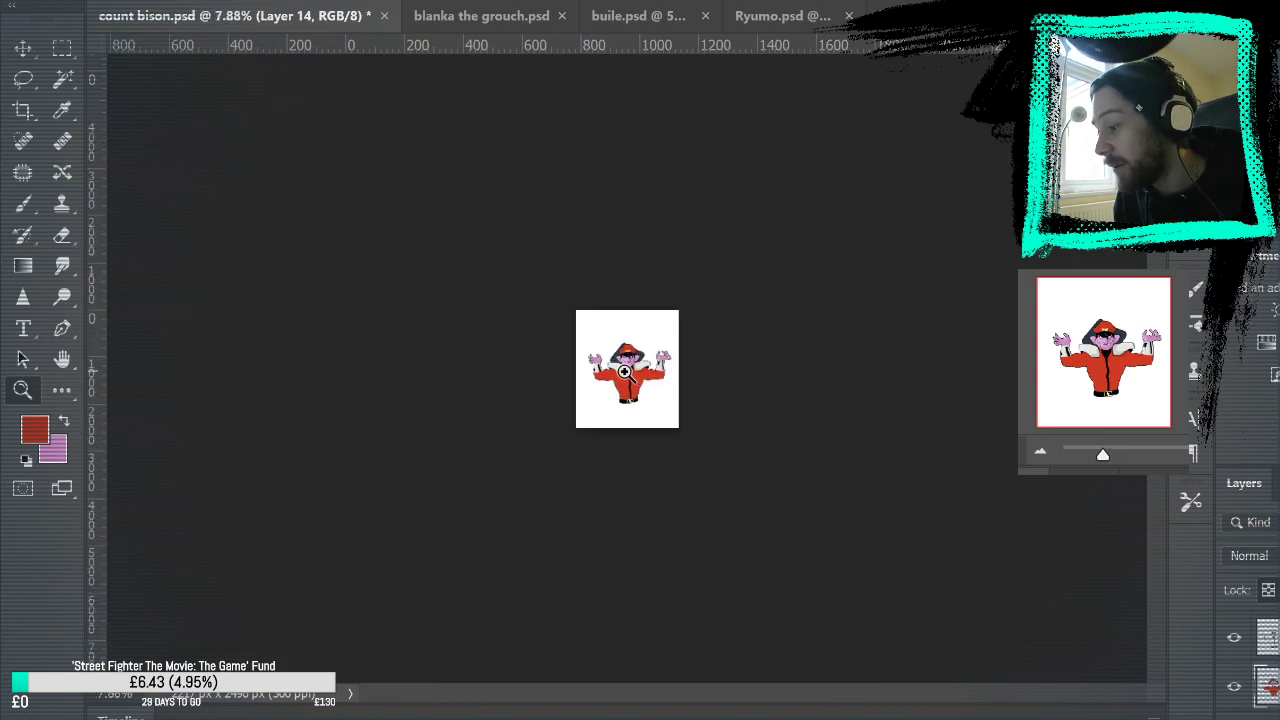
left_click(620, 365)
left_click(620, 365)
left_click(620, 365)
left_click(620, 365)
left_click(620, 365)
left_click(620, 365)
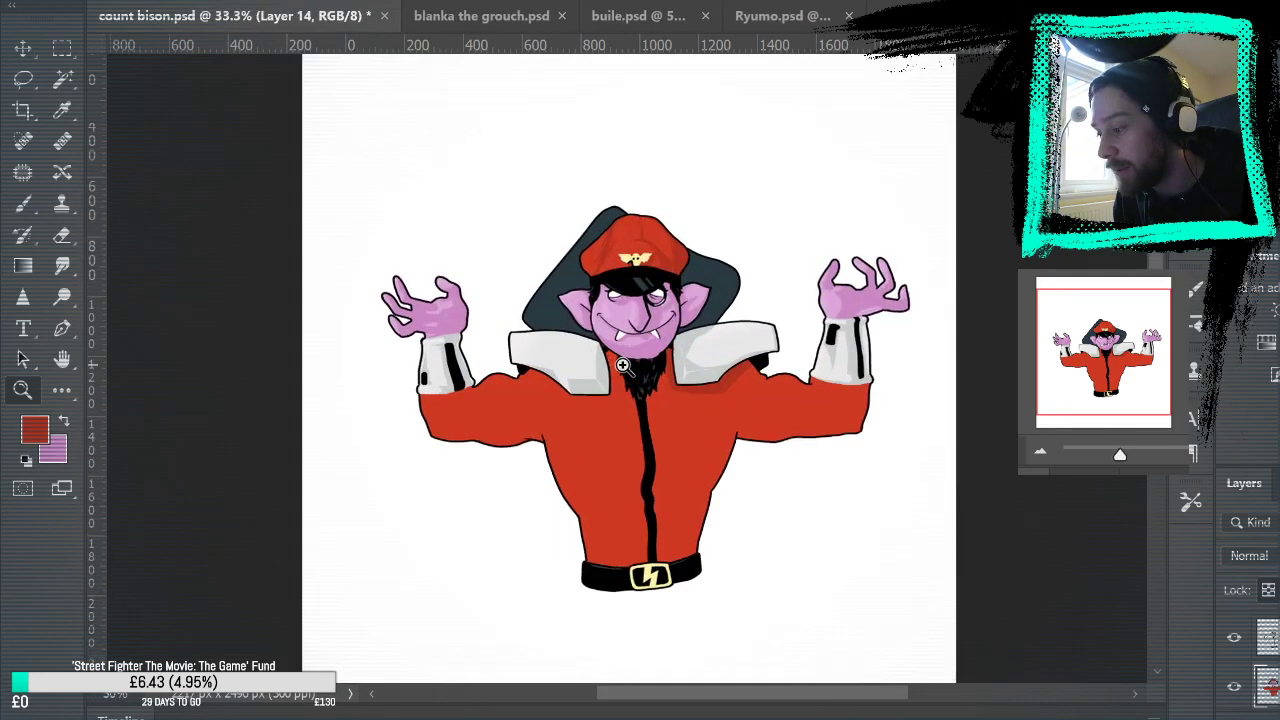
left_click(620, 365)
Step: Compare the finished figure with its rough coloured sketch by switching the artwork layers' visibility, ending on the clean inked version
left_click(1234, 692)
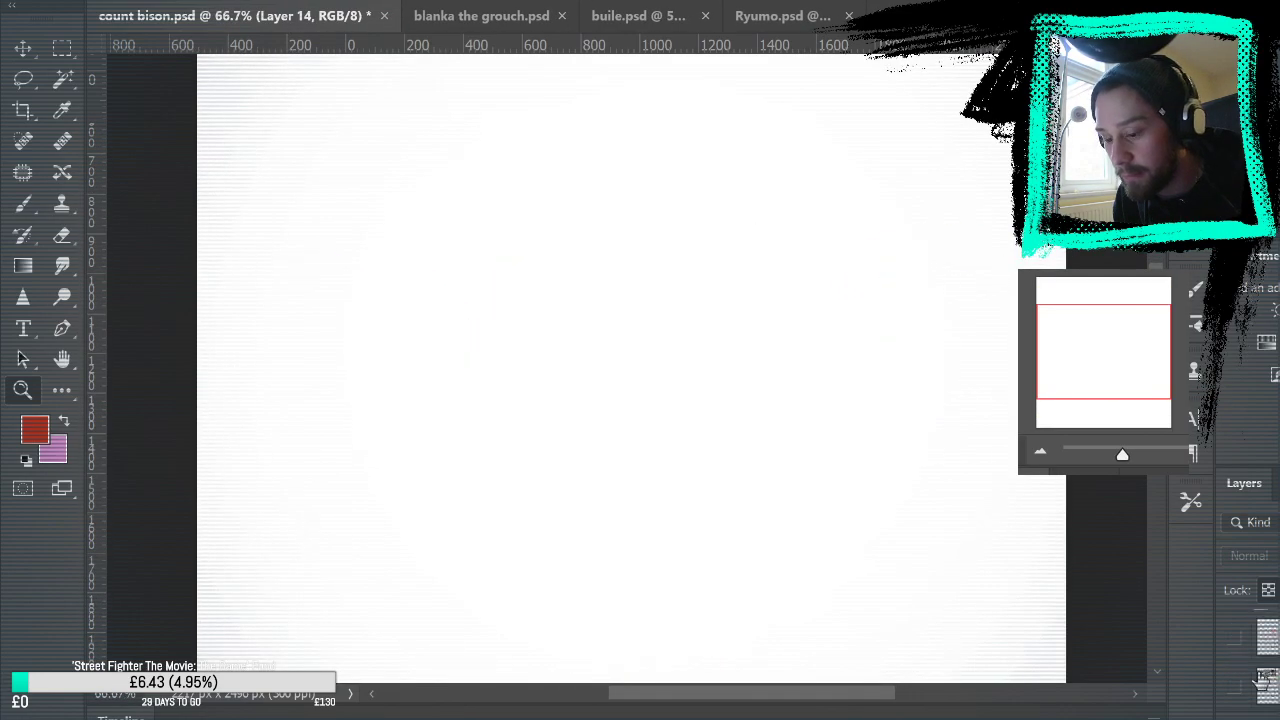
left_click(1236, 642)
left_click(1236, 642)
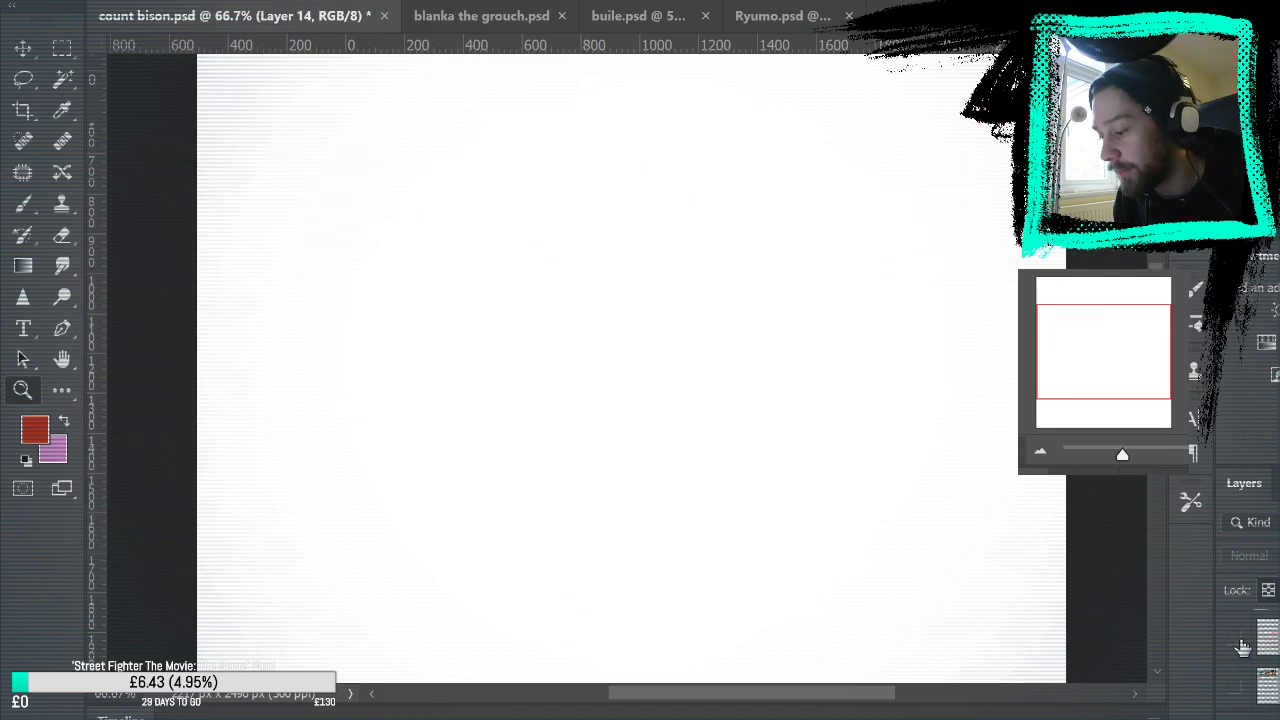
left_click(1231, 699)
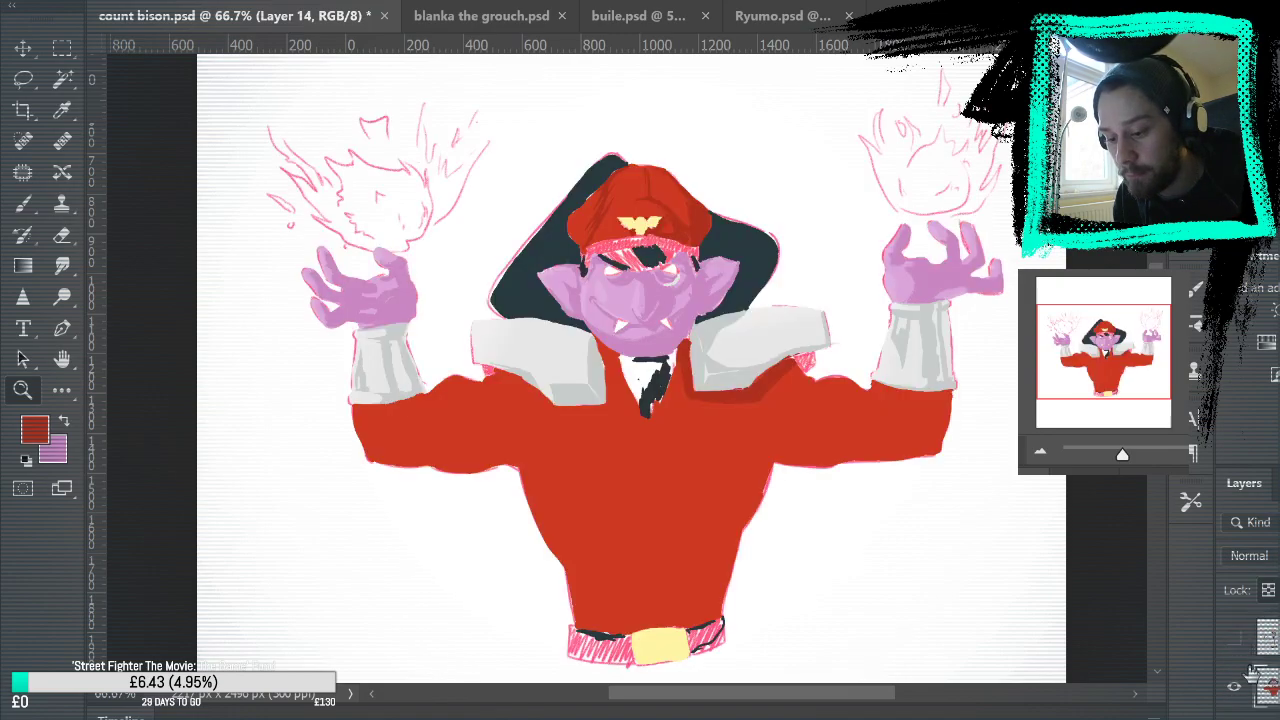
left_click(1236, 643)
left_click(1236, 640)
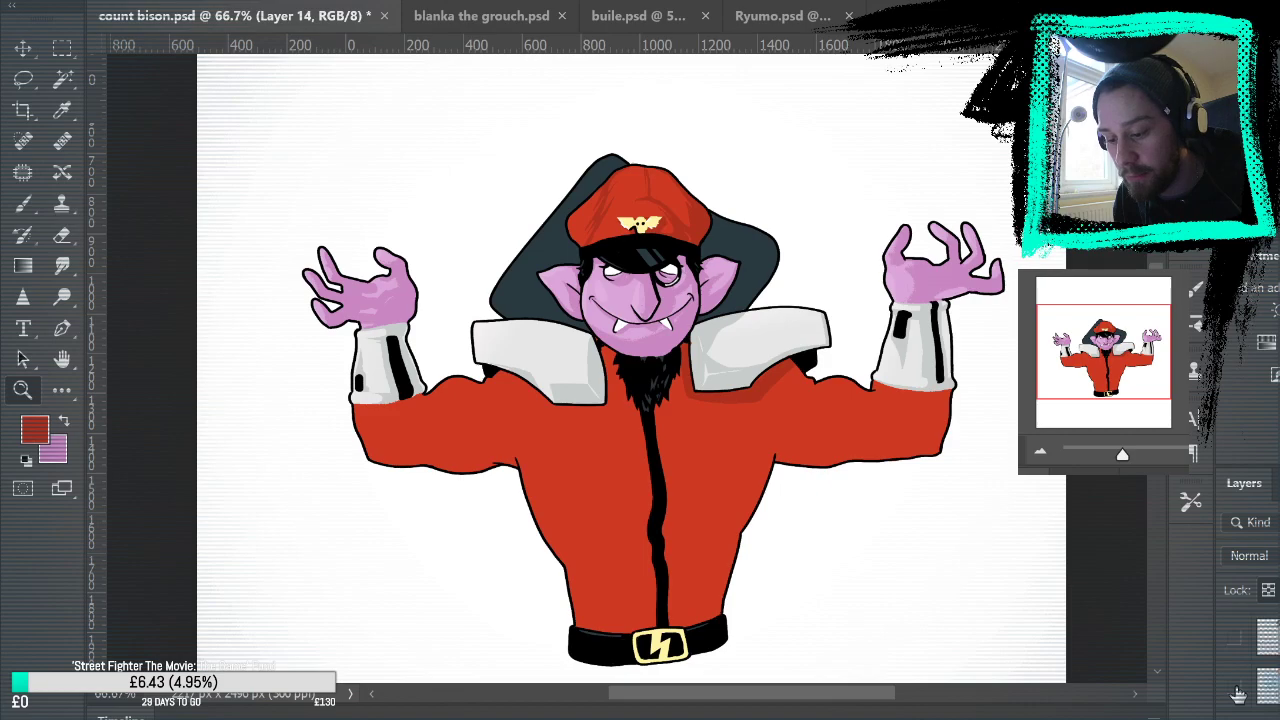
Step: Show the reference layer with the crossover fighter artwork, study its rendering below the figure, and hide it again
left_click(1238, 655)
scroll(557, 363, "down", 5)
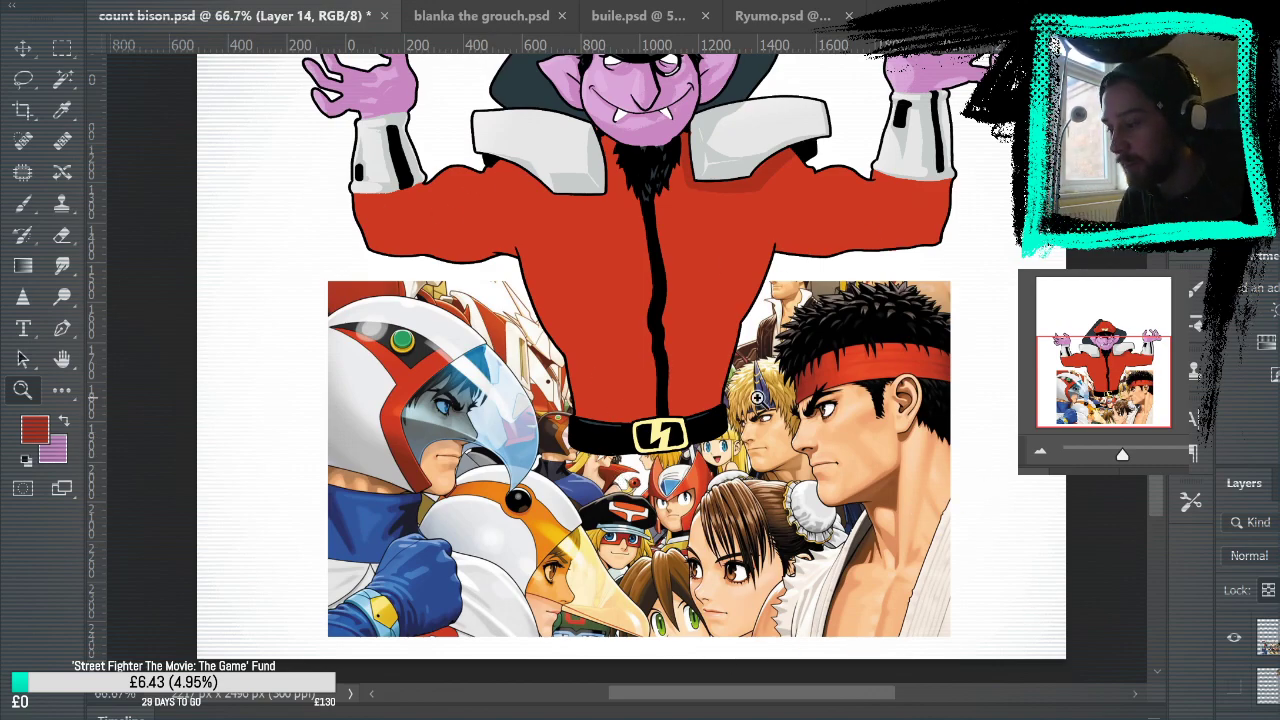
scroll(868, 457, "up", 3)
scroll(885, 350, "down", 2)
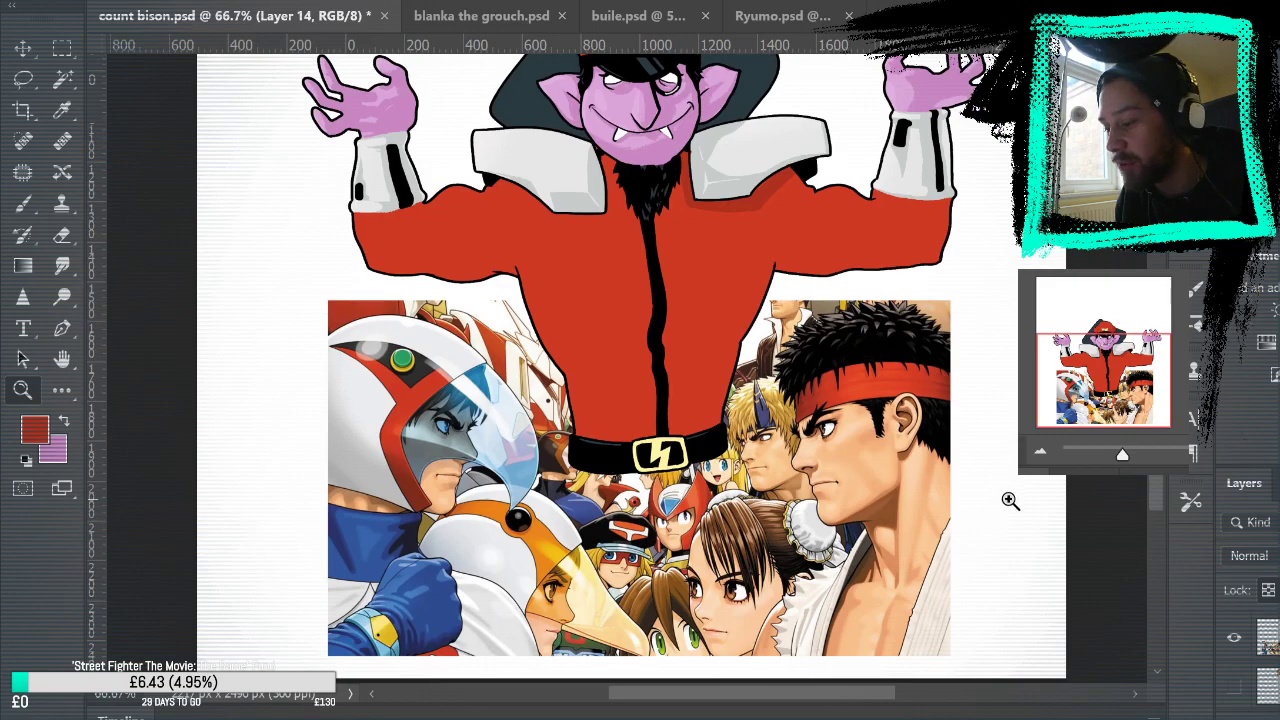
left_click(1241, 641)
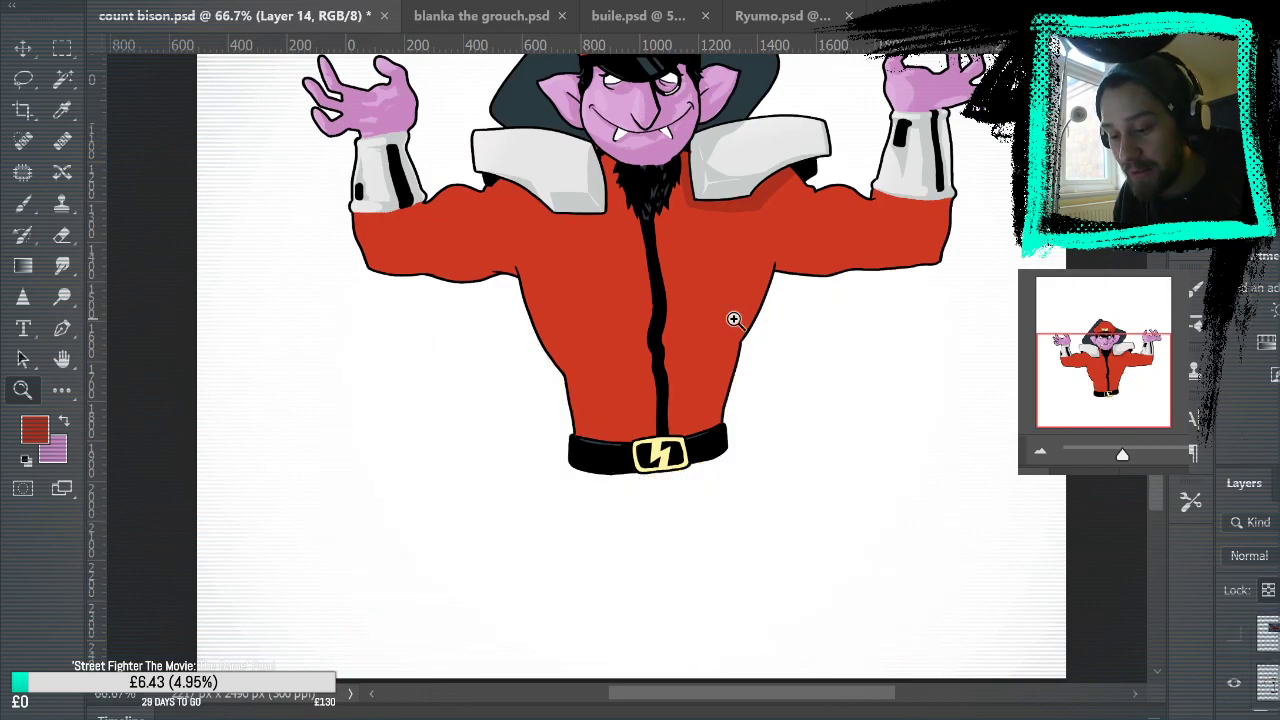
Step: Inspect the figure up close, covering the beard, chest, face, cap, shoulder pads and the raised arm with its cuff
left_click(677, 145)
left_click(571, 323)
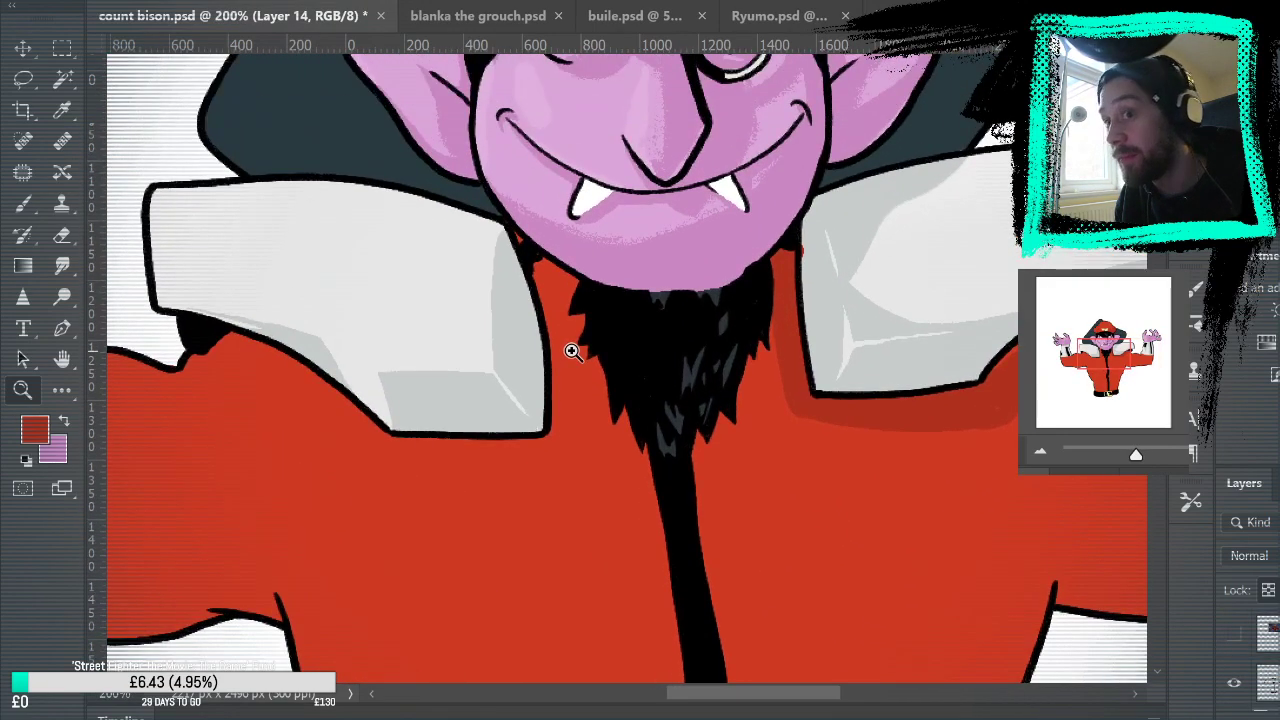
scroll(470, 358, "down", 1)
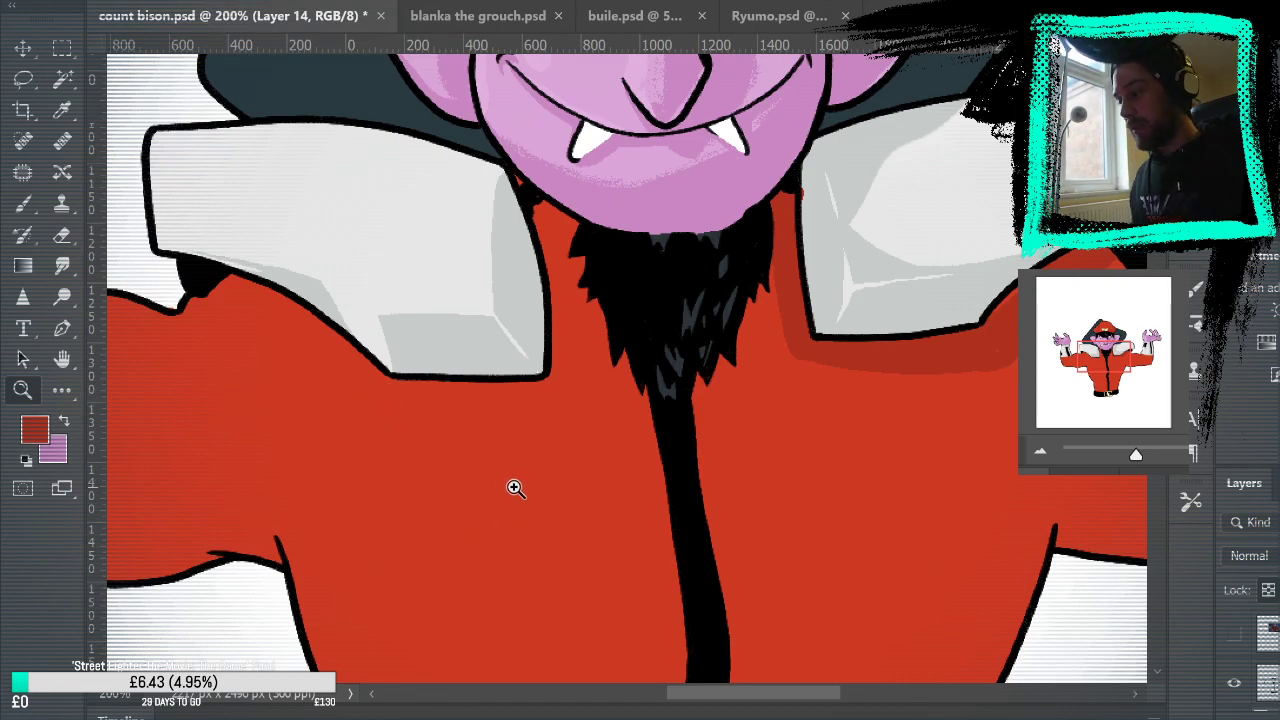
left_click_drag(873, 256, 823, 529)
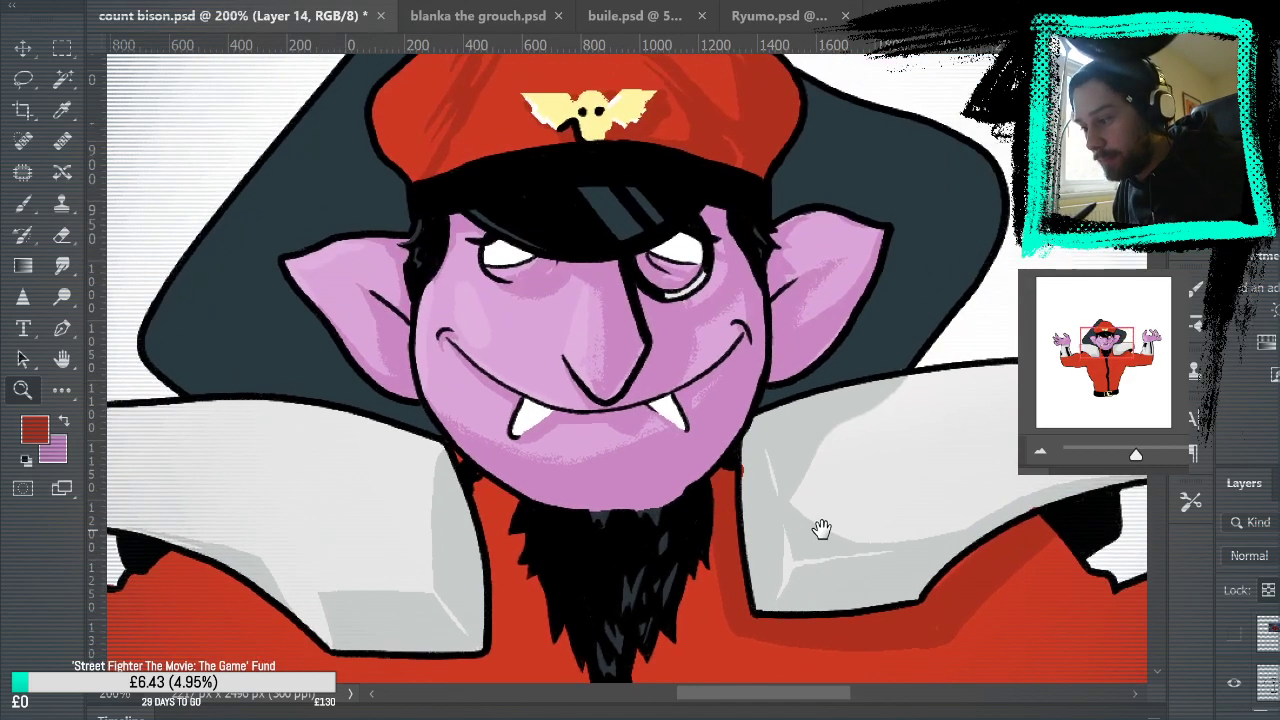
left_click_drag(990, 411, 1042, 484)
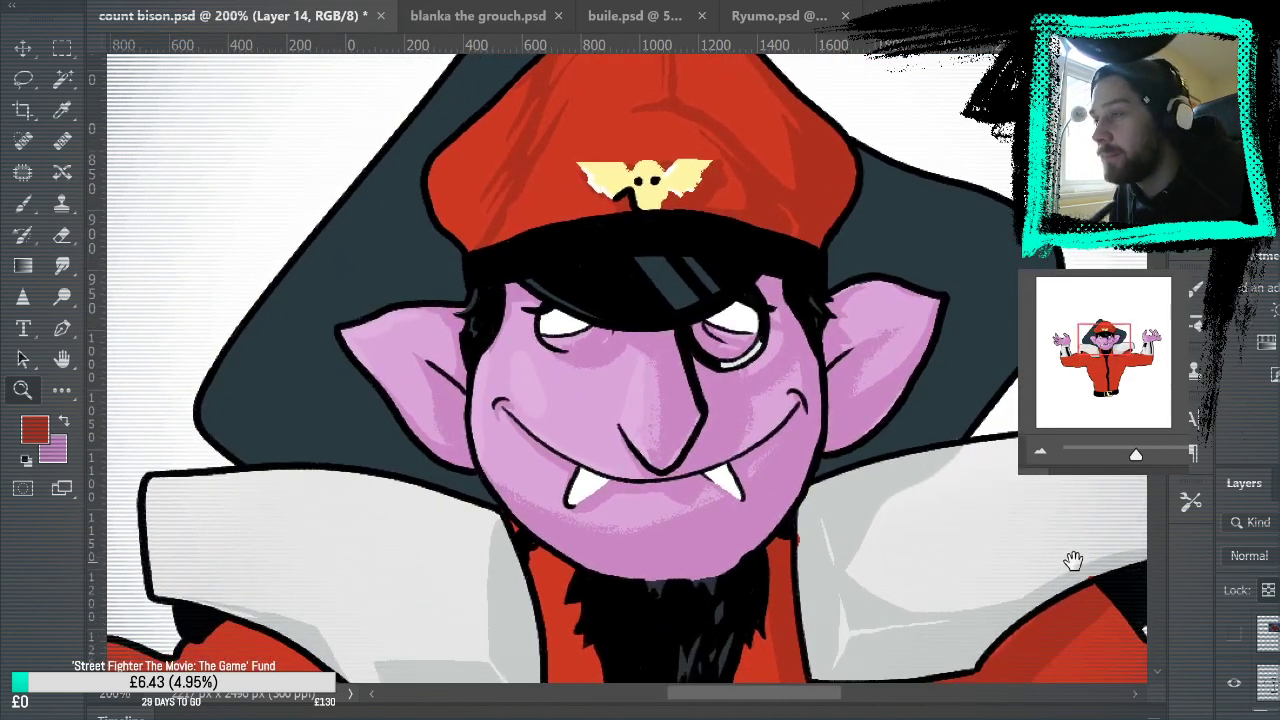
left_click_drag(1074, 560, 605, 57)
left_click_drag(946, 526, 906, 652)
left_click_drag(1003, 483, 899, 657)
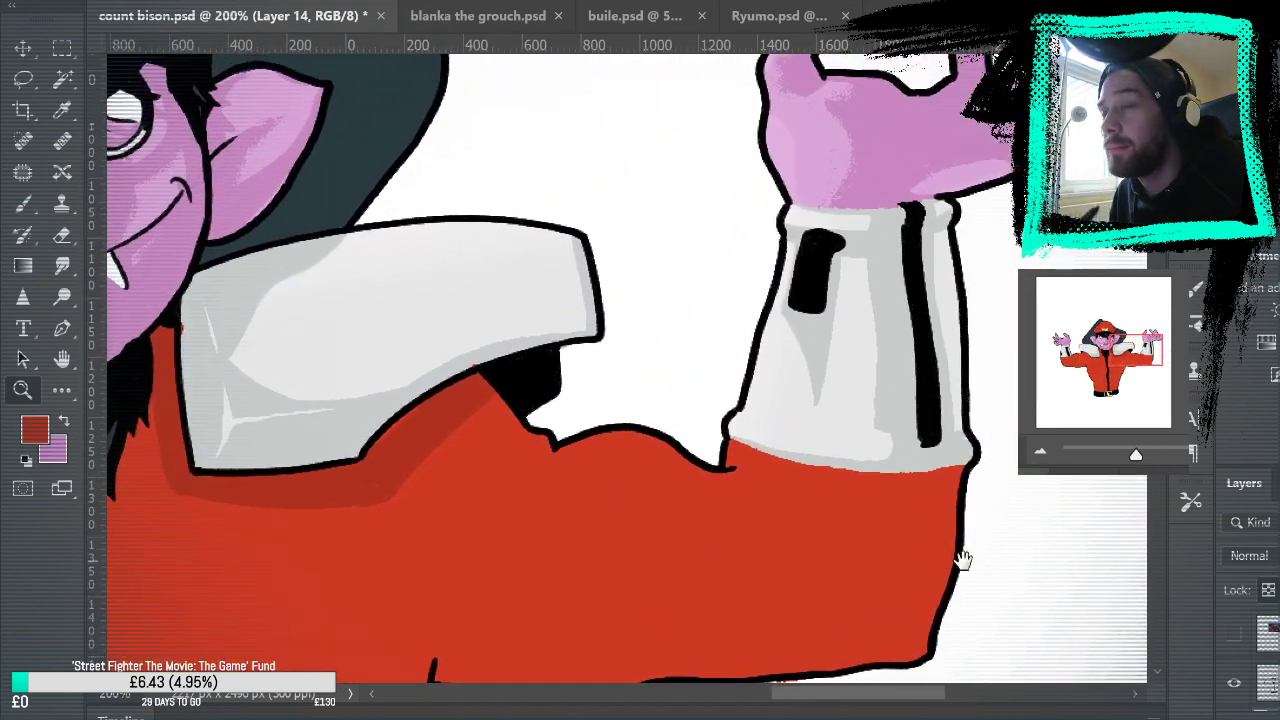
left_click_drag(1005, 545, 1073, 339)
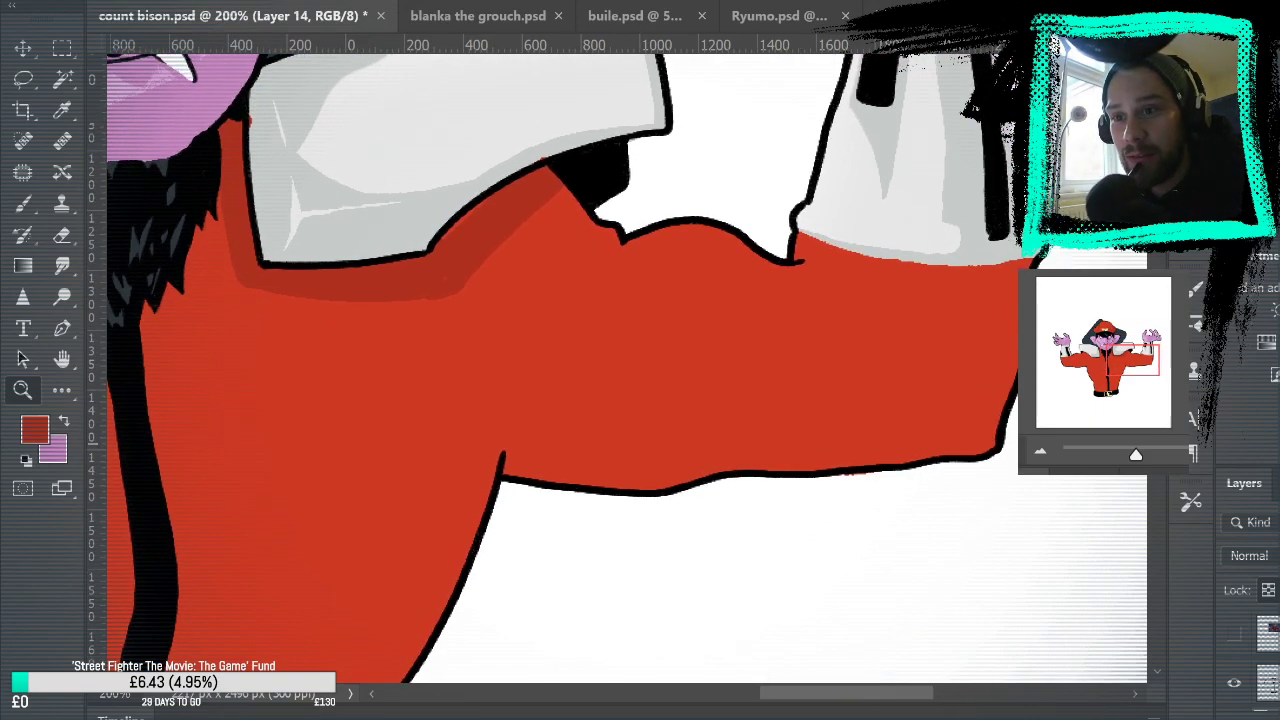
Step: Touch up the lower corner of the shoulder pad with the brush, covering the red dab with the pad's own light grey
key("b")
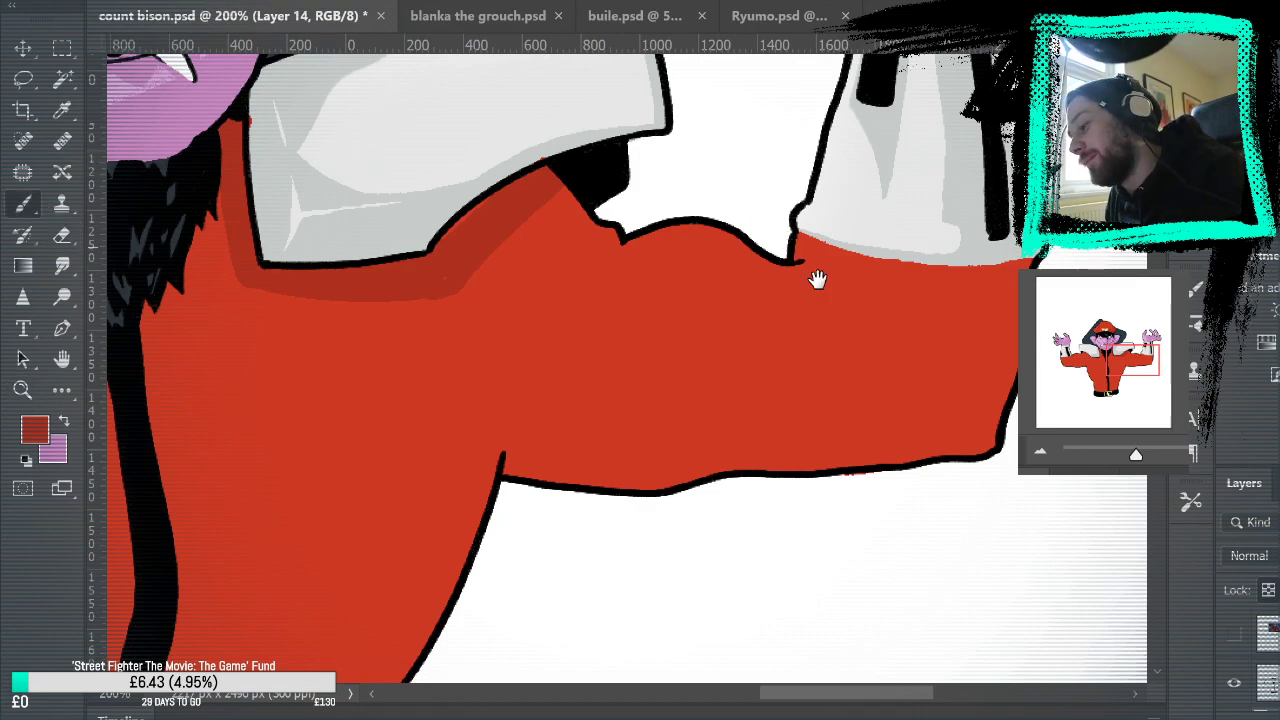
left_click_drag(814, 277, 930, 403)
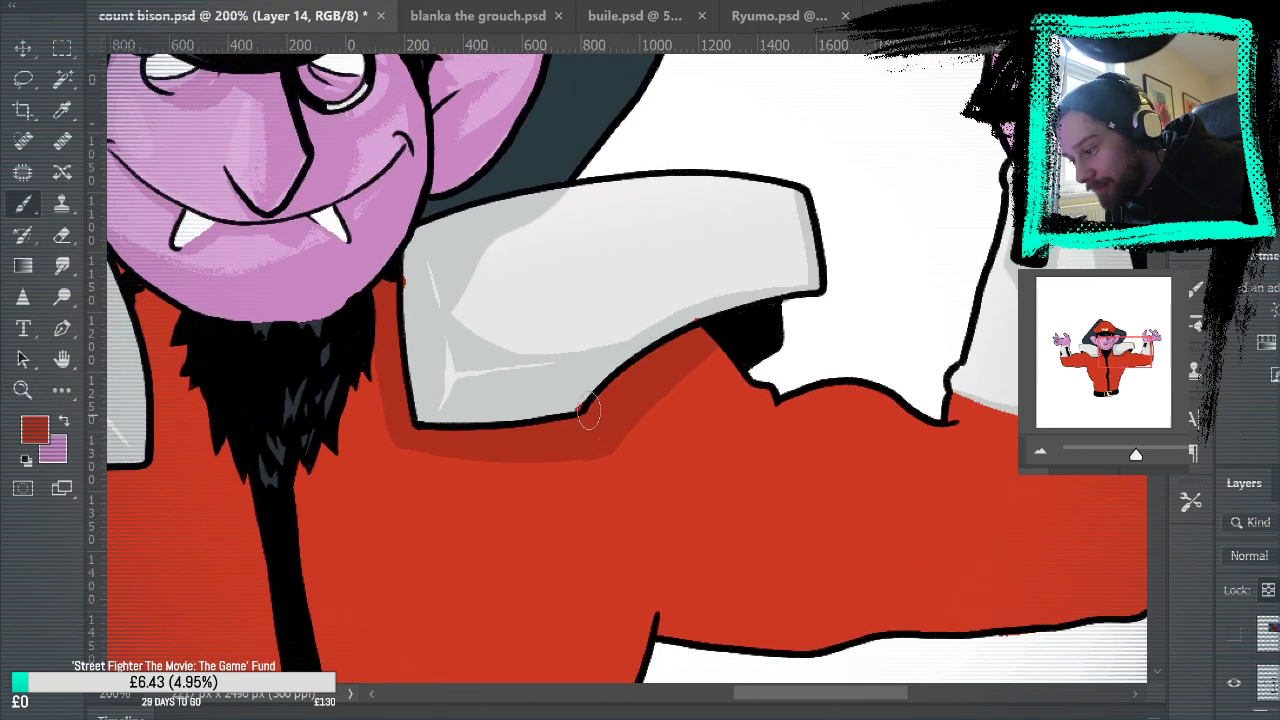
left_click(572, 380)
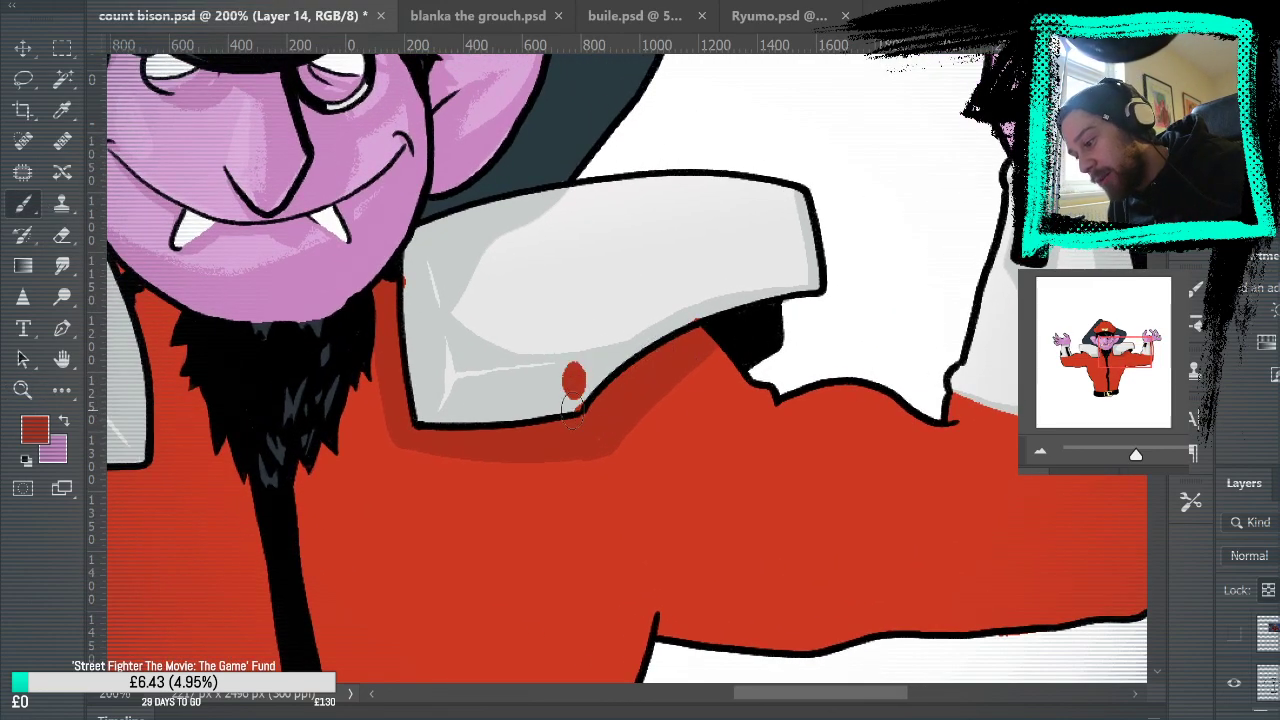
left_click(560, 390, "alt")
mouse_move(566, 385)
left_mouse_down()
mouse_move(572, 372)
mouse_move(583, 390)
left_mouse_up()
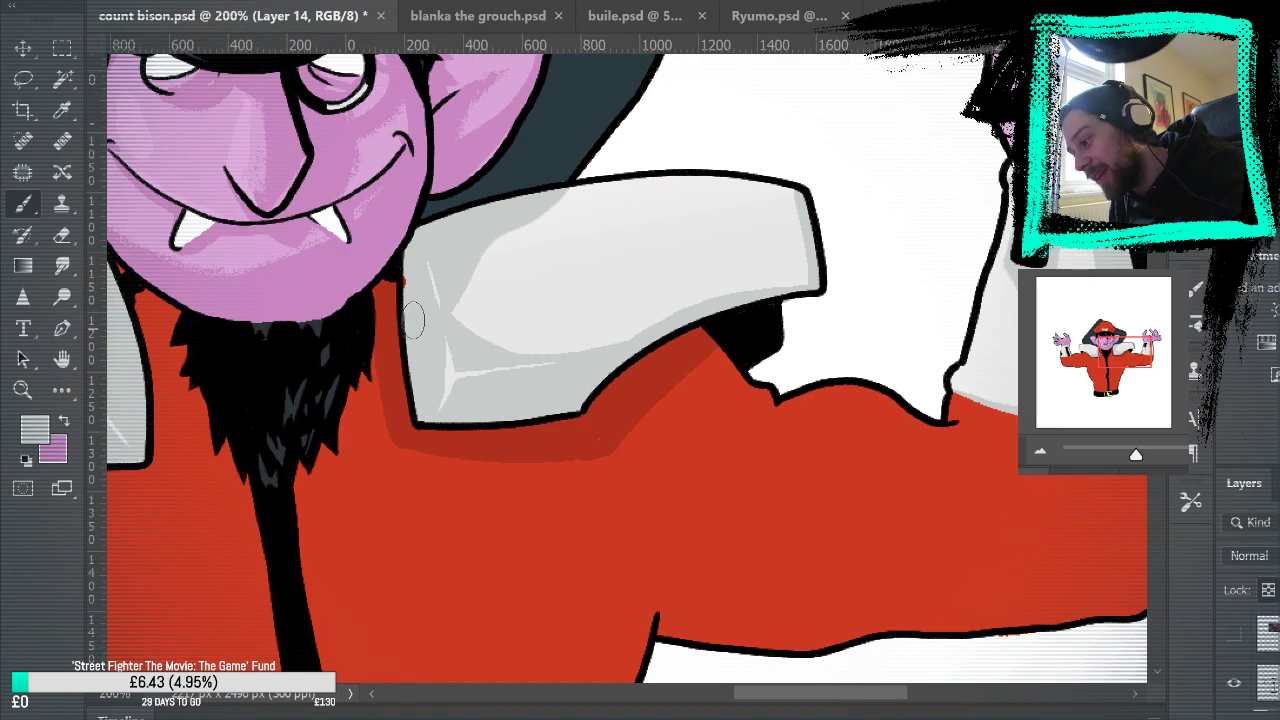
Step: Paint a dark red cast shadow on the chest beside the beard, joining it to the existing shoulder-pad shadow
scroll(914, 486, "left", 5)
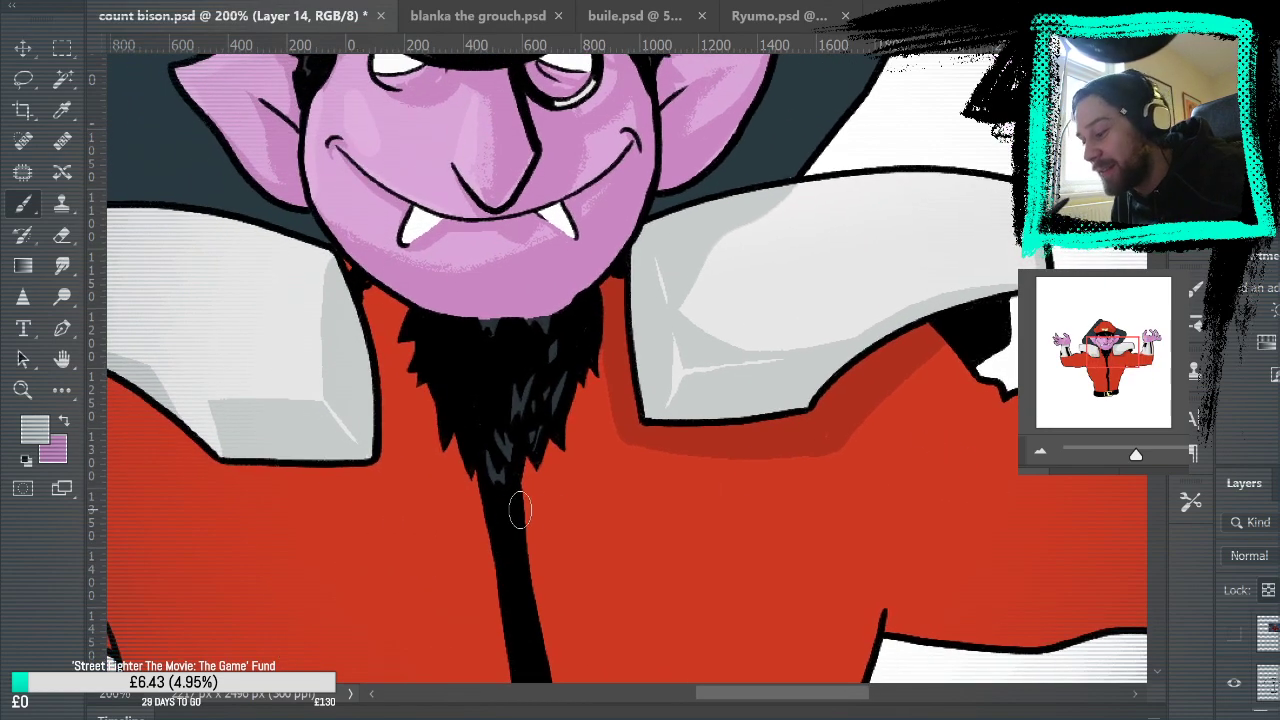
left_click(609, 432, "alt")
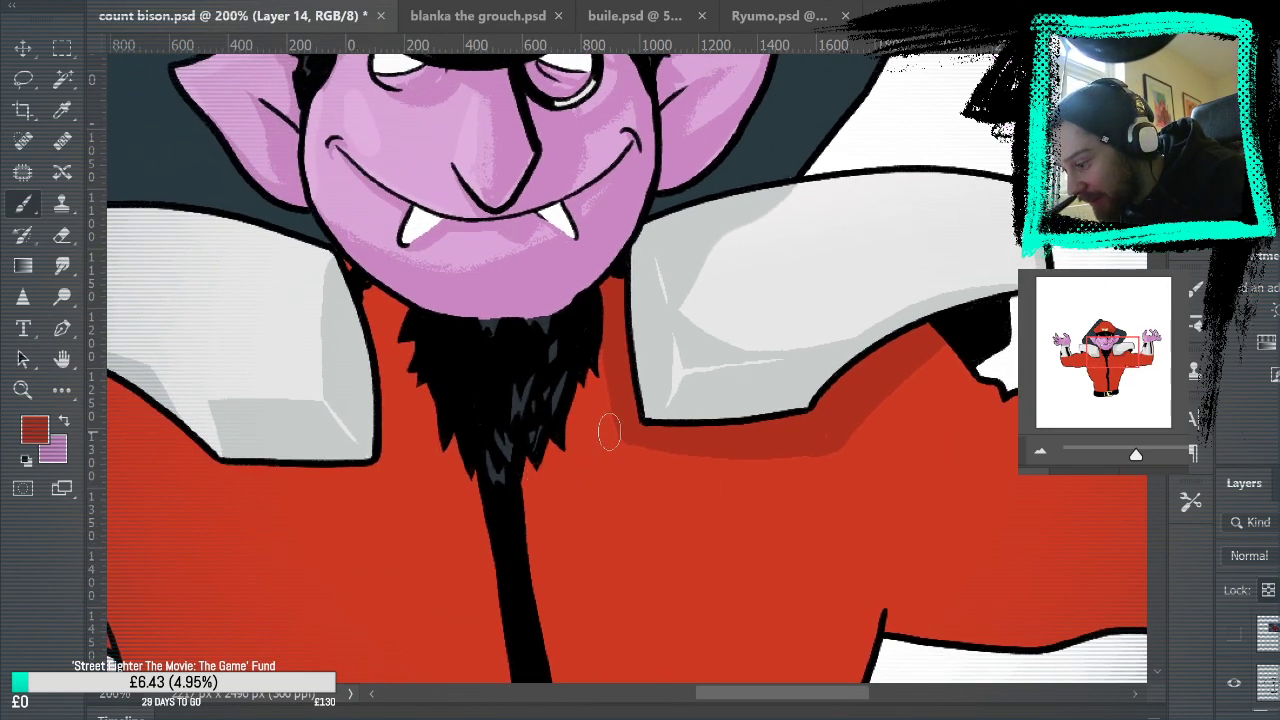
mouse_move(518, 500)
left_mouse_down()
mouse_move(551, 458)
mouse_move(572, 471)
mouse_move(610, 360)
mouse_move(576, 400)
mouse_move(561, 461)
mouse_move(550, 445)
mouse_move(524, 478)
left_mouse_up()
left_click(558, 520, "alt")
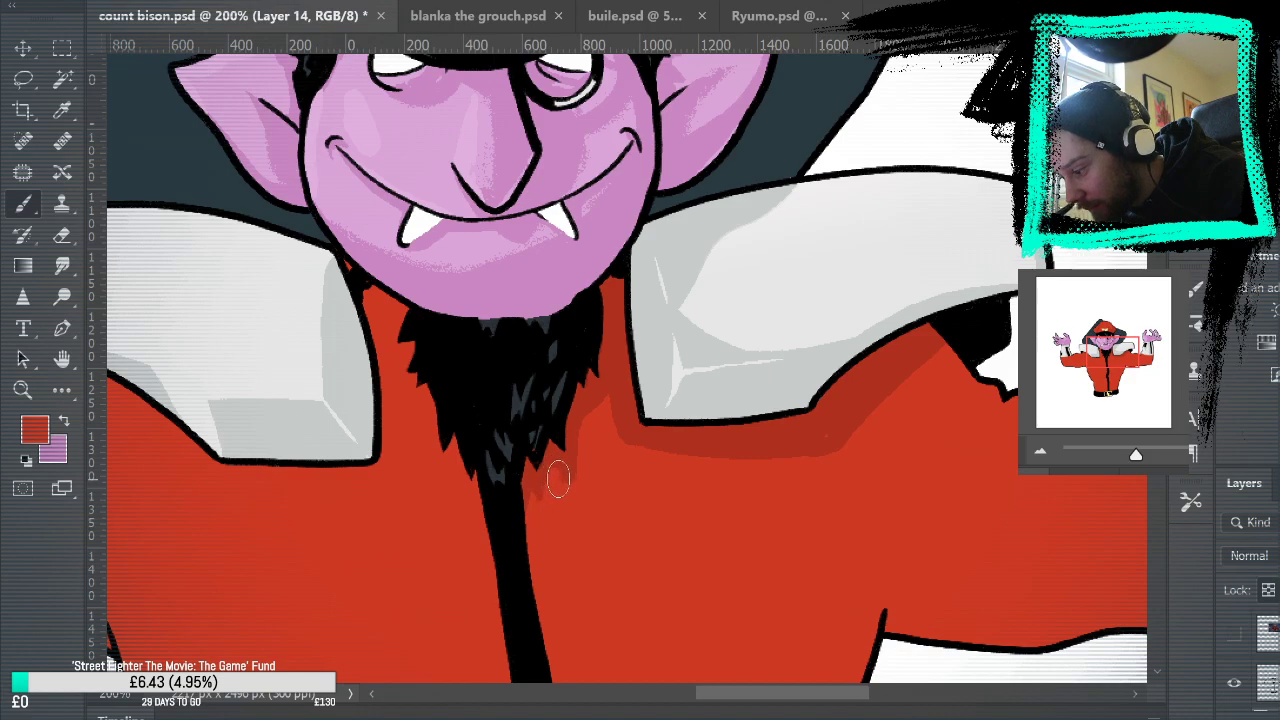
Step: Refine the beard's cast shadow into jagged, hair-like tips with sampled dark reds, down to the black front stripe
left_click(517, 399, "alt")
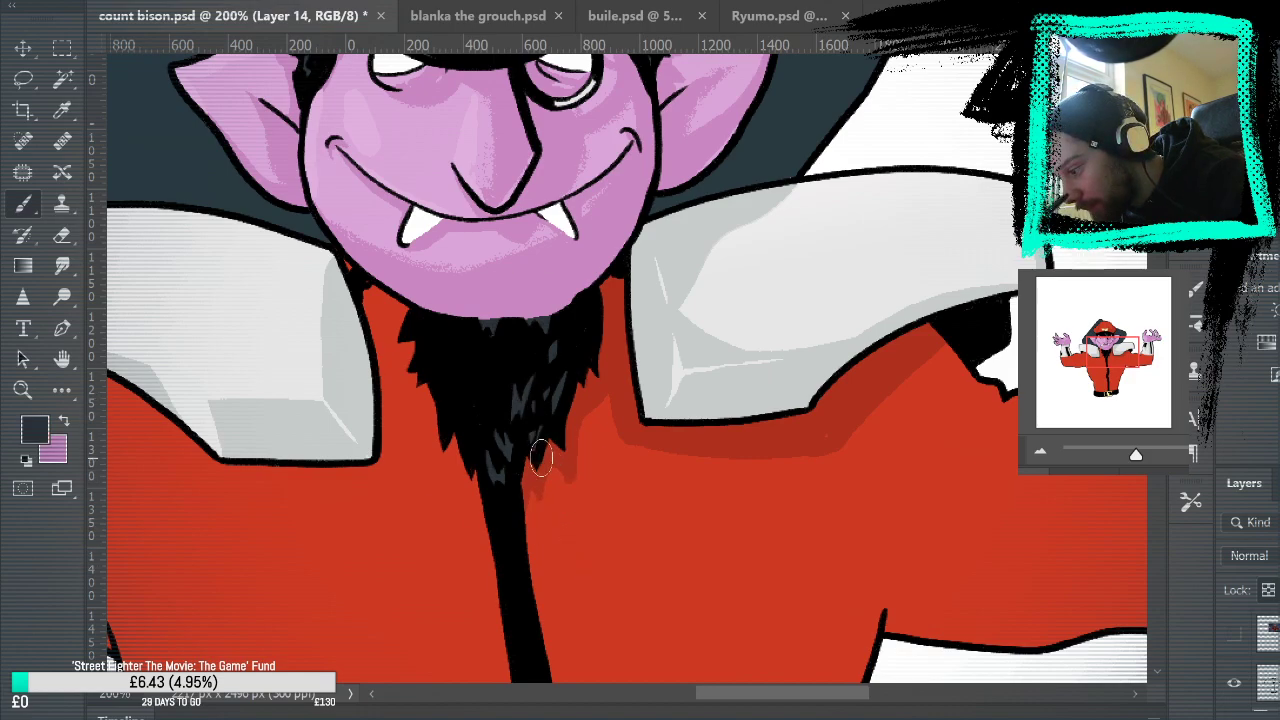
left_click(562, 450, "alt")
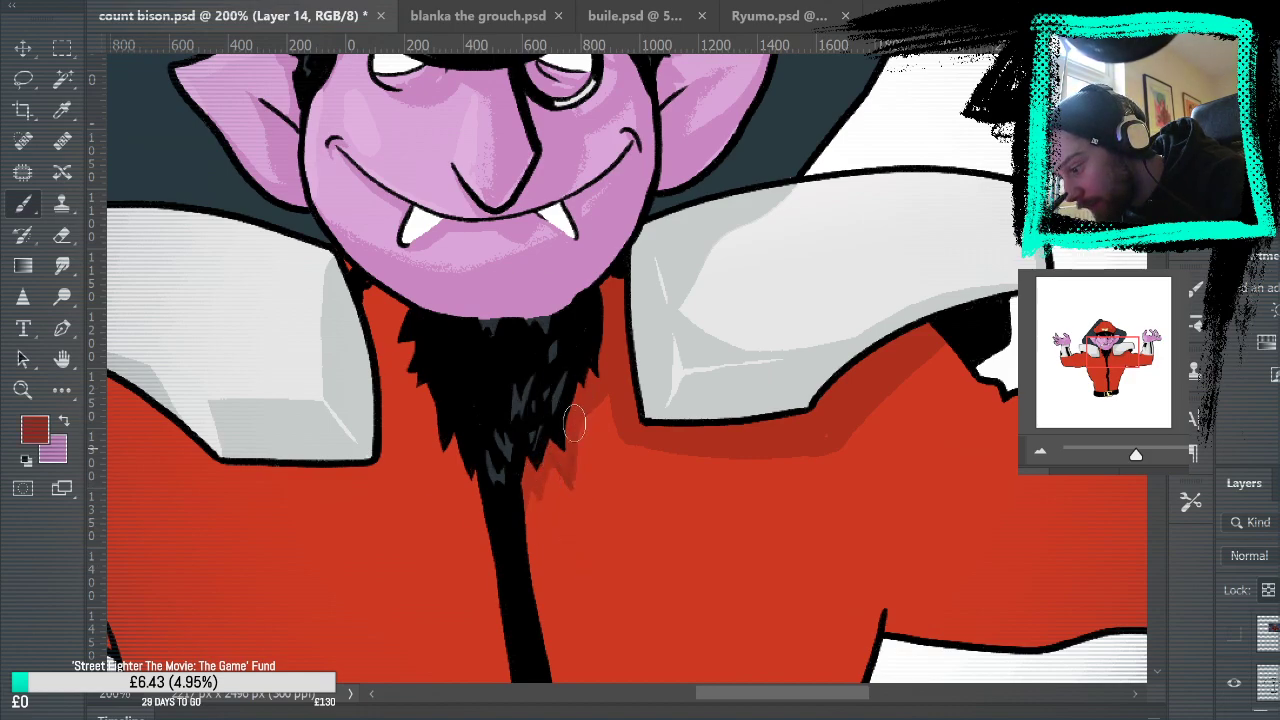
mouse_move(557, 466)
left_mouse_down()
mouse_move(569, 486)
mouse_move(572, 462)
left_mouse_up()
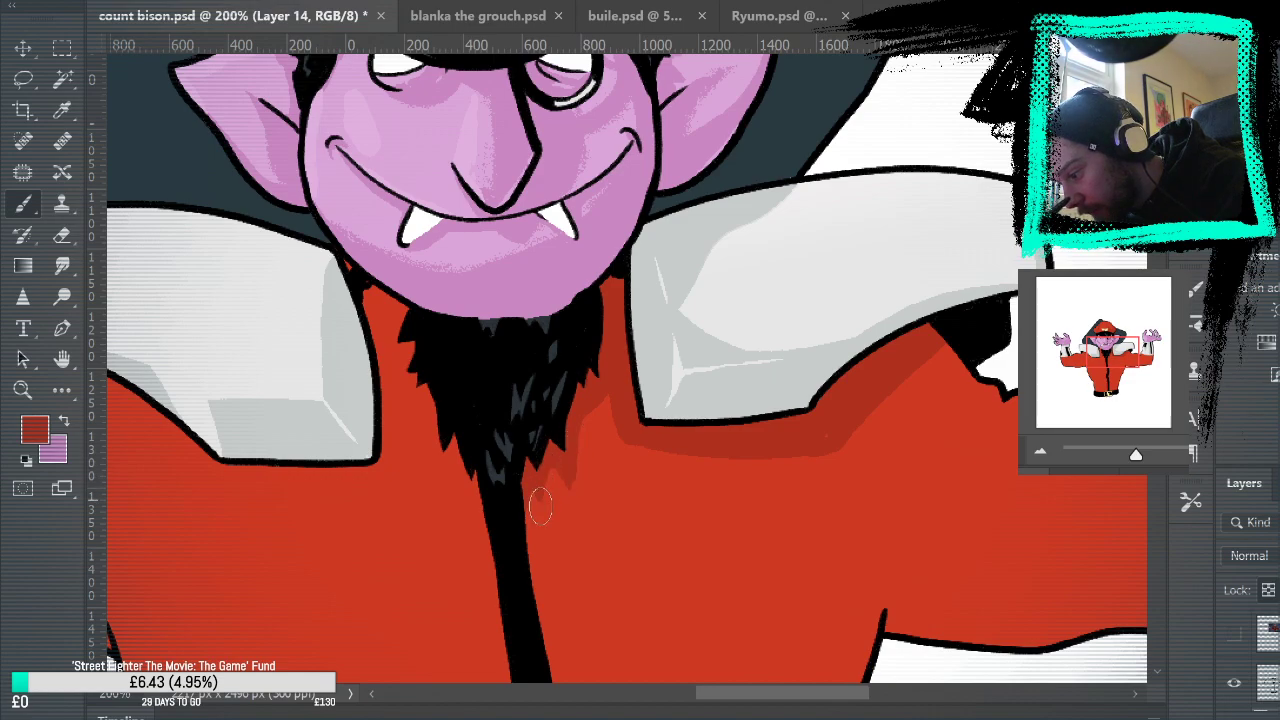
left_click_drag(740, 526, 807, 390)
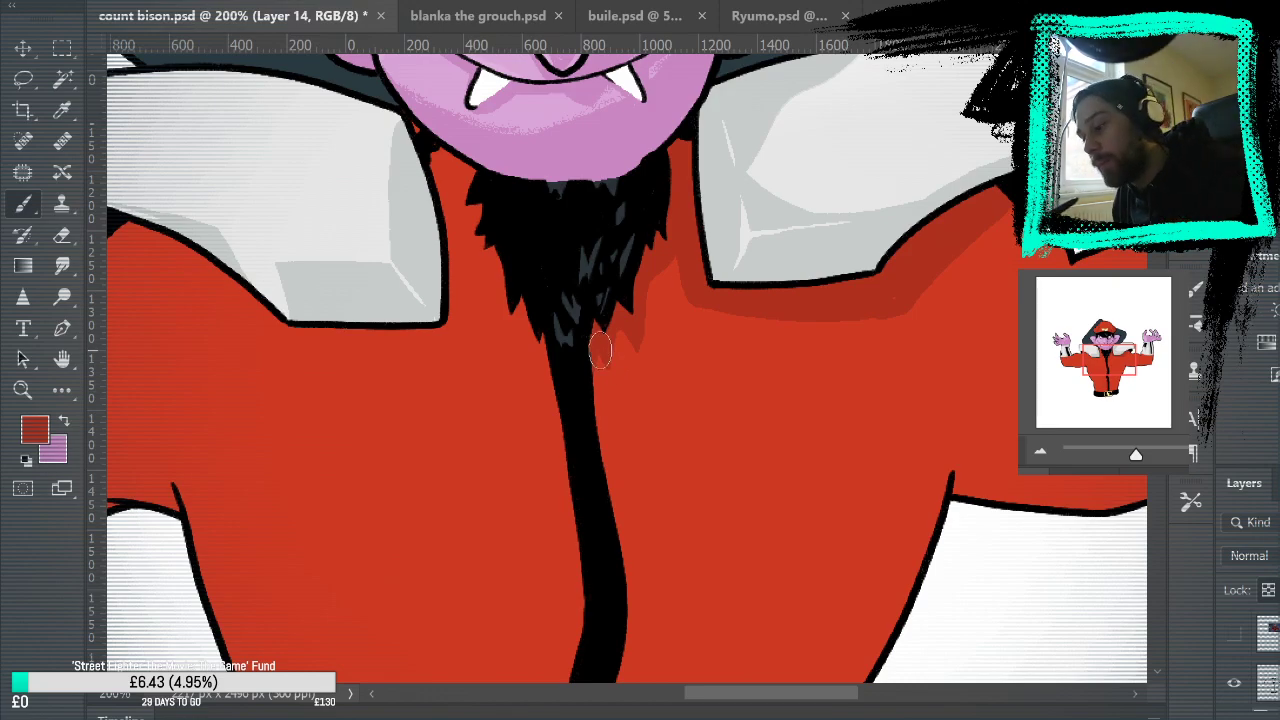
left_click_drag(600, 350, 599, 354)
left_click_drag(657, 298, 663, 270)
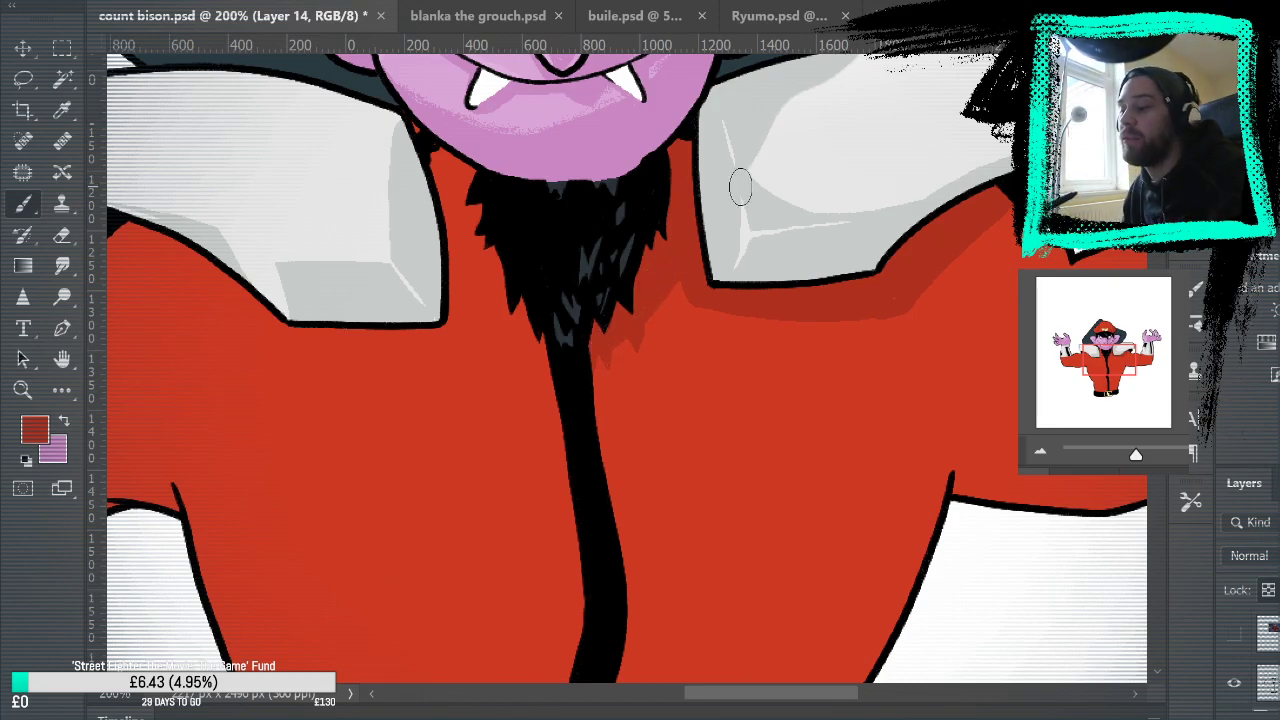
Step: Extend the dark red shading onto the sleeve, along the shoulder-pad edge and as a rounded patch below the upper-arm bulge
left_click_drag(943, 411, 929, 513)
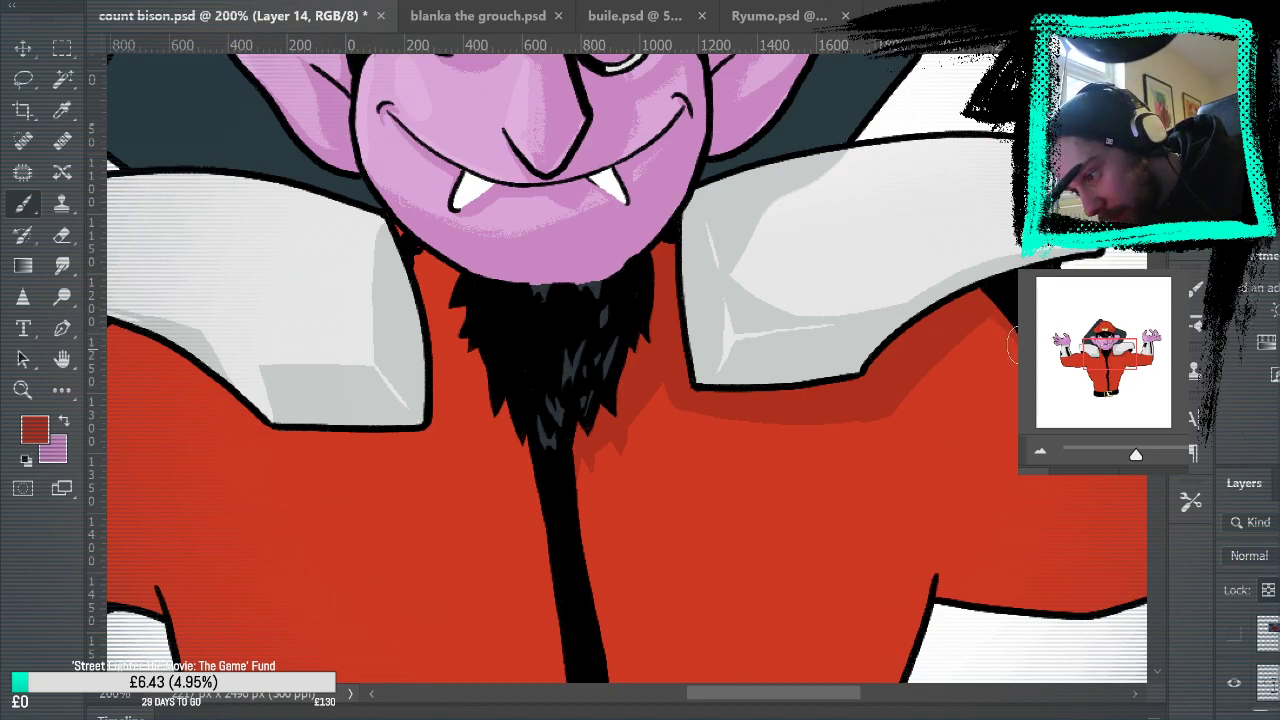
mouse_move(1056, 498)
left_mouse_down()
mouse_move(803, 606)
mouse_move(793, 596)
left_mouse_up()
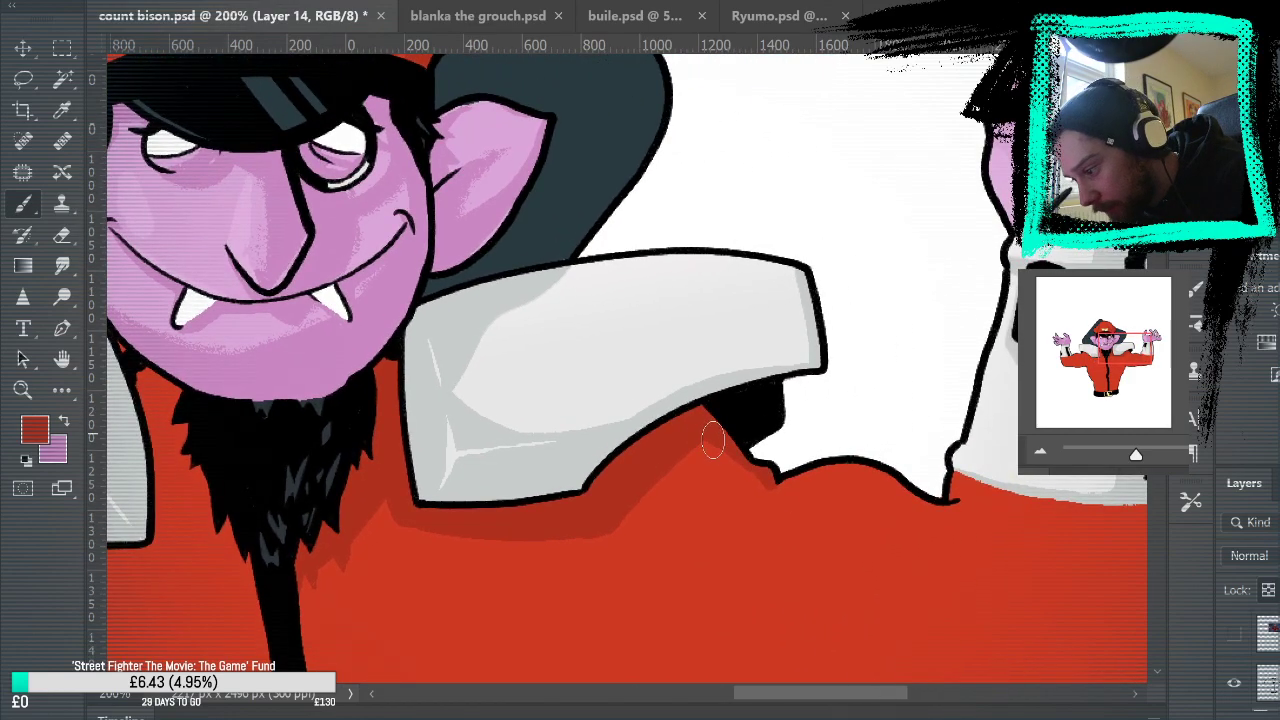
left_click_drag(974, 540, 954, 315)
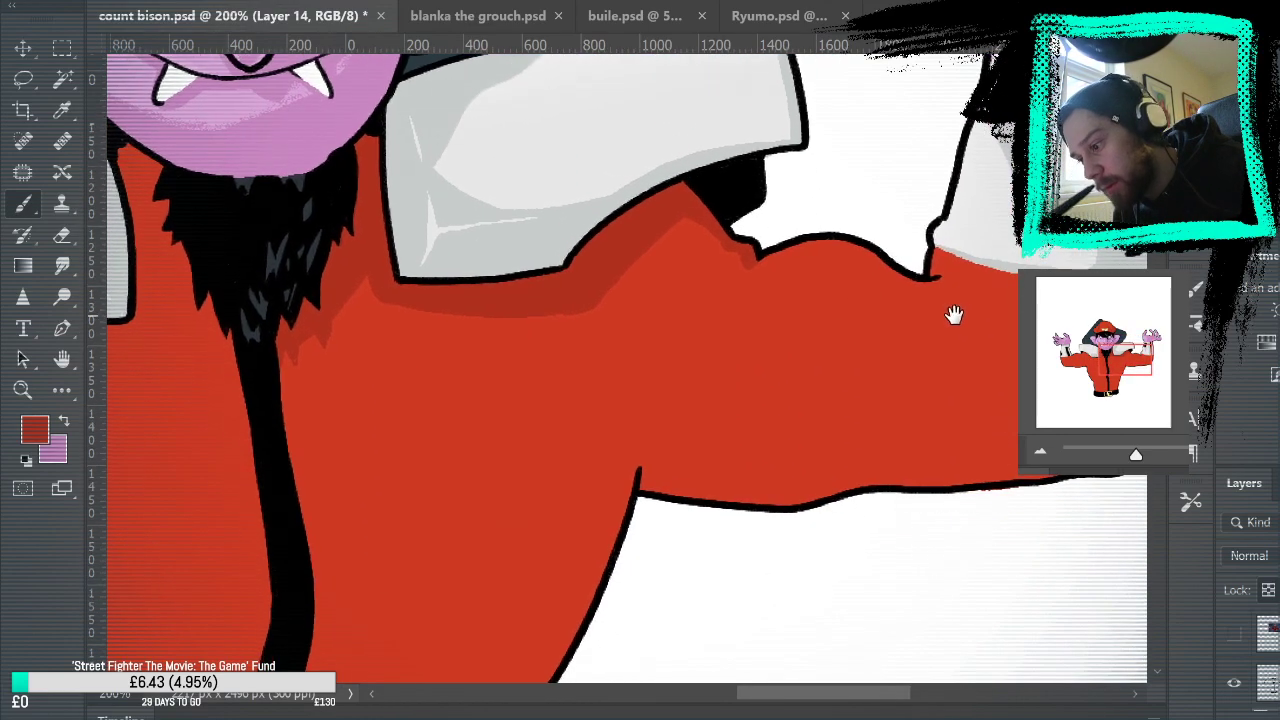
mouse_move(838, 250)
left_mouse_down()
mouse_move(831, 297)
mouse_move(843, 341)
mouse_move(887, 321)
mouse_move(895, 284)
mouse_move(855, 282)
mouse_move(876, 320)
mouse_move(858, 313)
mouse_move(883, 273)
left_mouse_up()
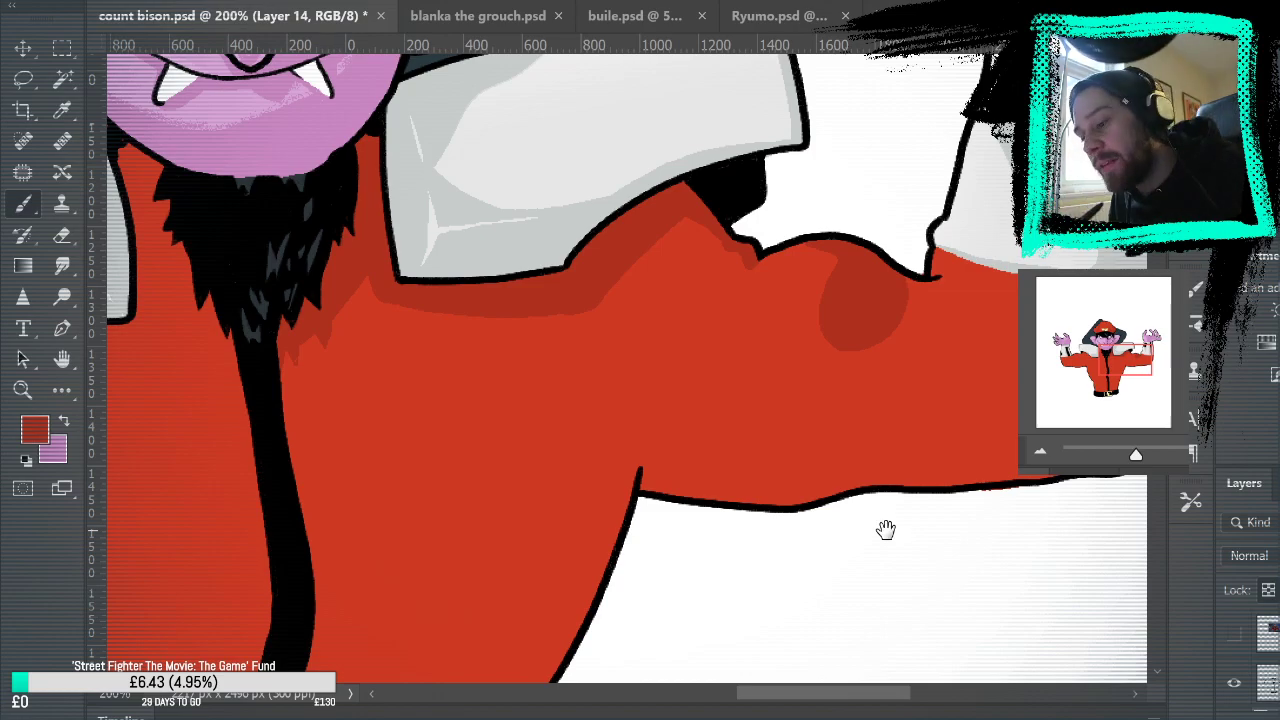
Step: Paint a dark red shadow on the sleeve below the cuff, tidy the cuff's lower edge with its grey, and resample the dark red
left_click_drag(1057, 447, 867, 545)
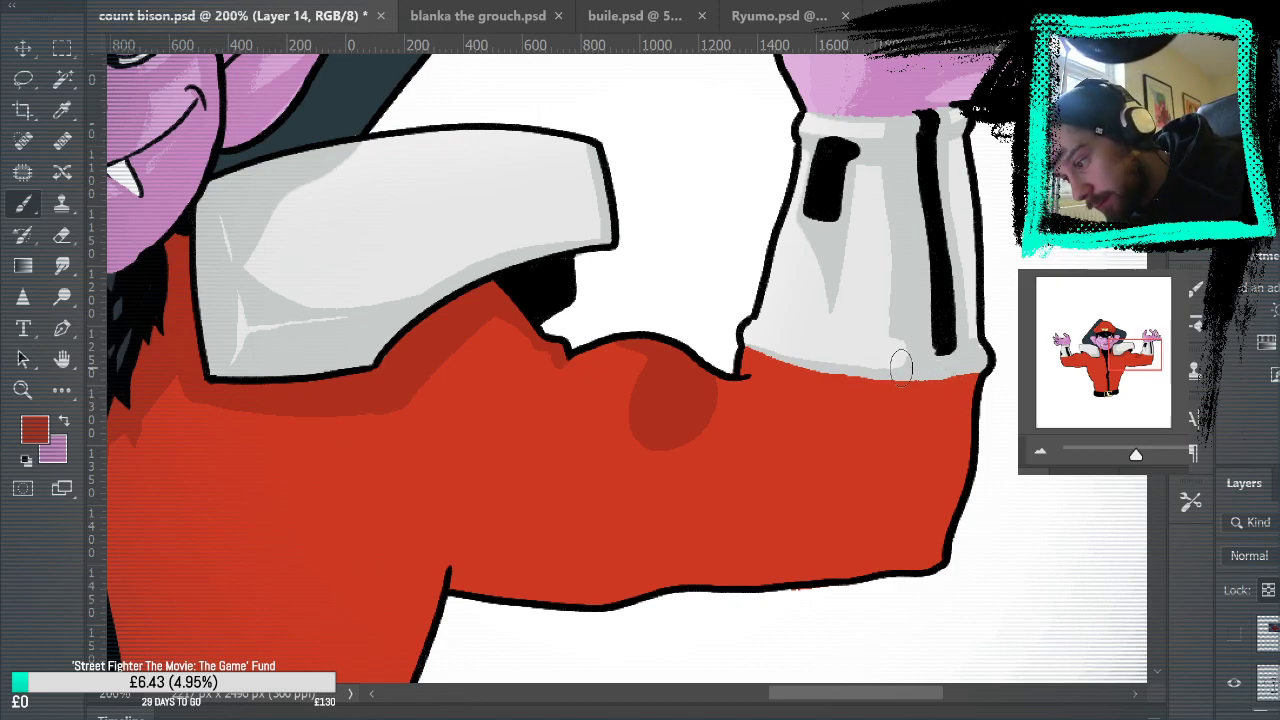
left_click_drag(812, 377, 980, 378)
mouse_move(874, 395)
left_mouse_down()
mouse_move(903, 525)
mouse_move(931, 517)
mouse_move(971, 388)
mouse_move(938, 489)
mouse_move(950, 394)
mouse_move(911, 508)
mouse_move(891, 406)
mouse_move(916, 425)
left_mouse_up()
left_click(859, 372, "alt")
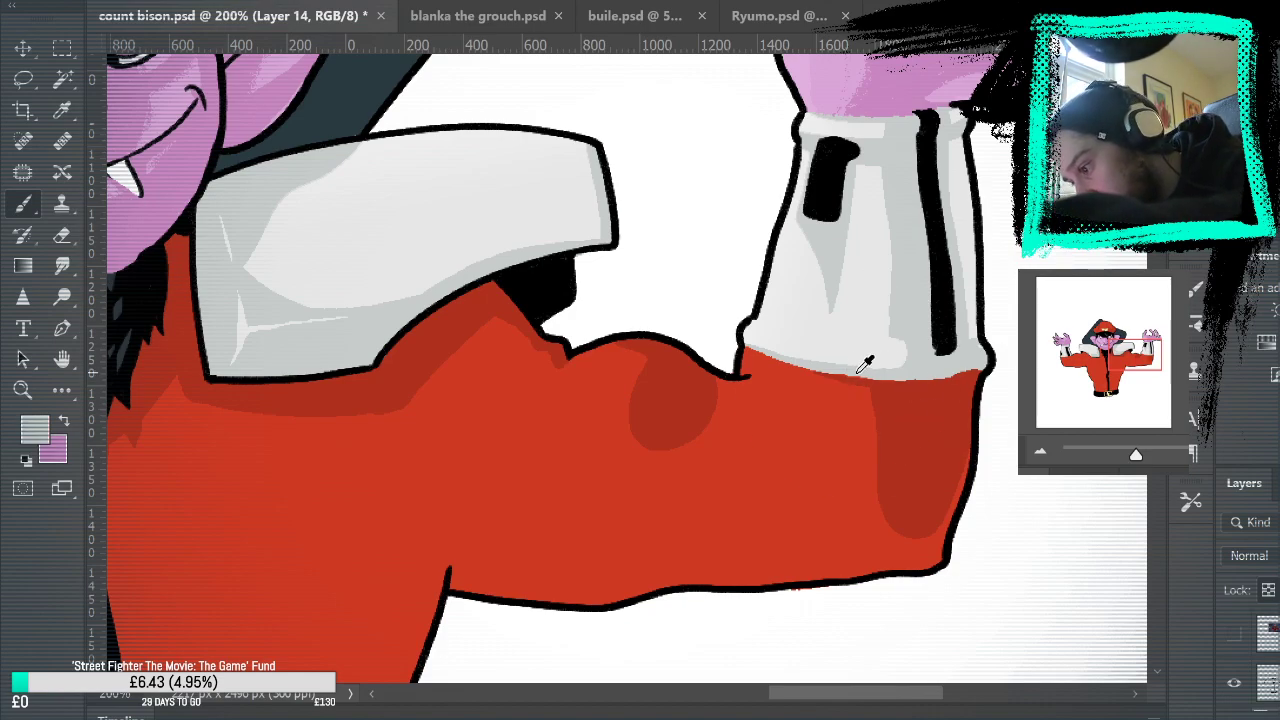
left_click_drag(916, 376, 978, 356)
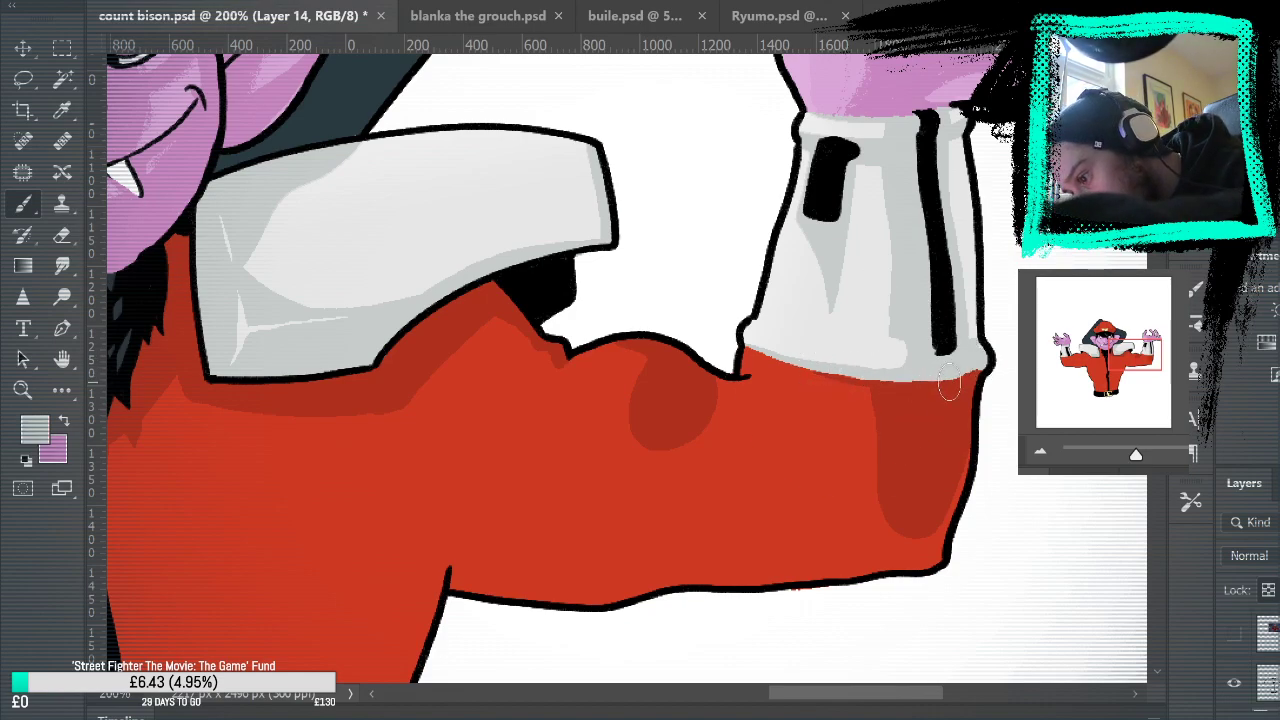
left_click(945, 456, "alt")
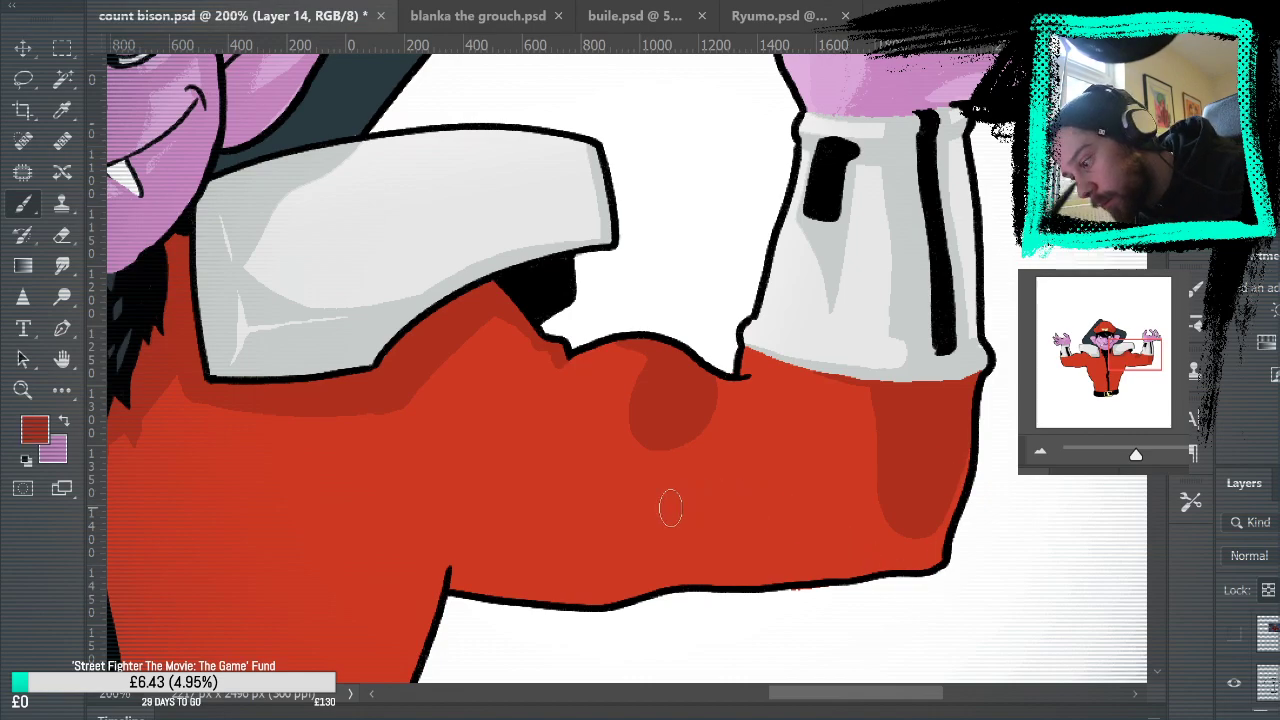
Step: Paint a dark red shadow along the sleeve's underside with a small rounded bump, and erase the overspill below the outline
mouse_move(452, 592)
left_mouse_down()
mouse_move(571, 594)
mouse_move(643, 557)
mouse_move(637, 590)
mouse_move(660, 575)
left_mouse_up()
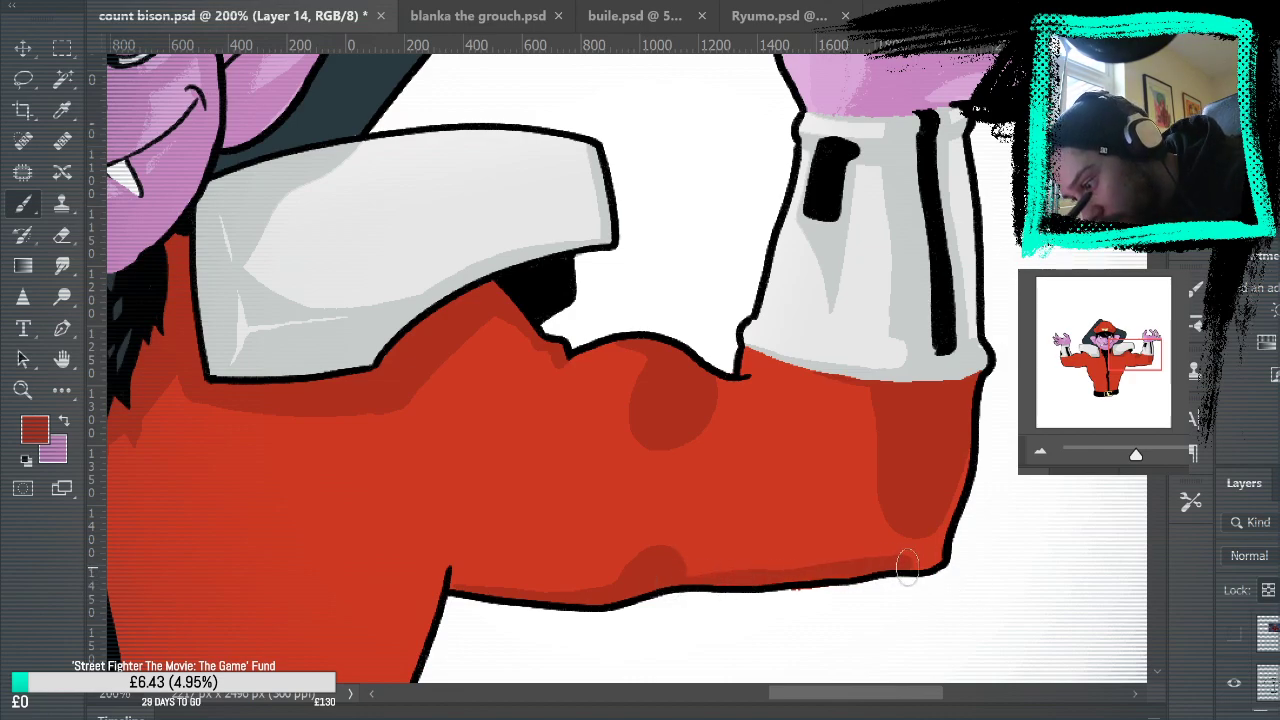
left_click_drag(933, 555, 983, 417)
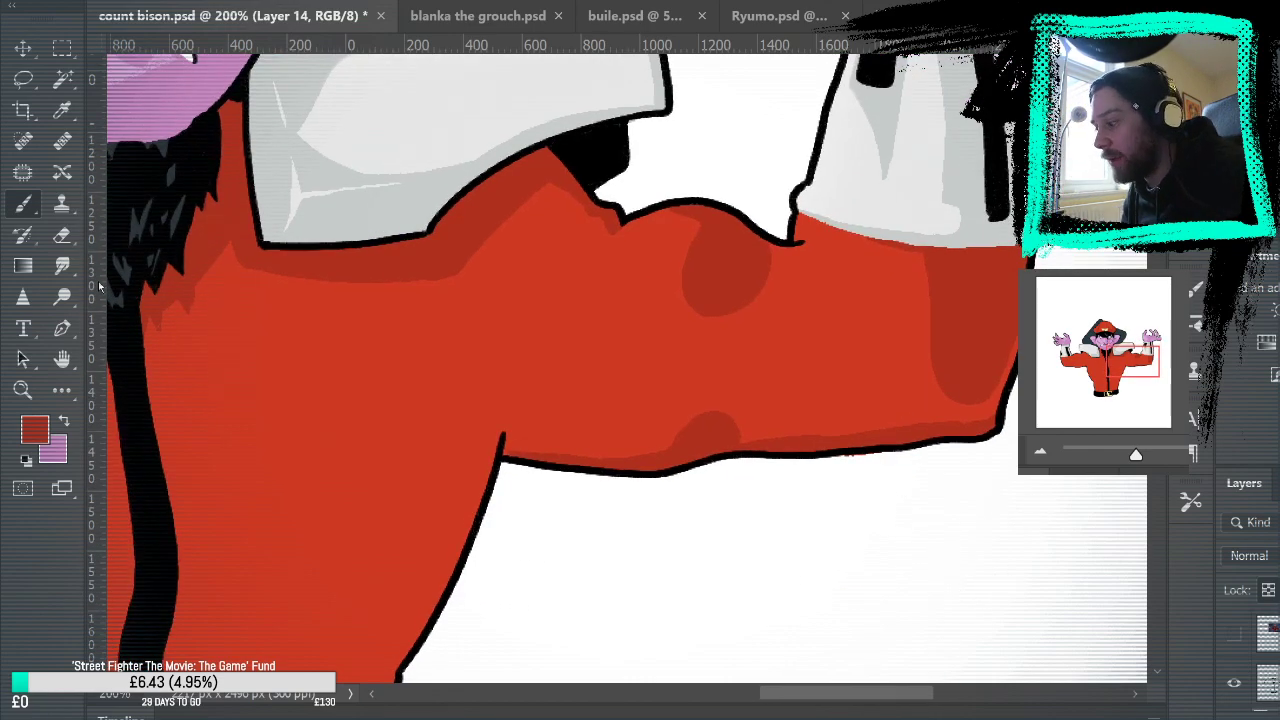
left_click(61, 236)
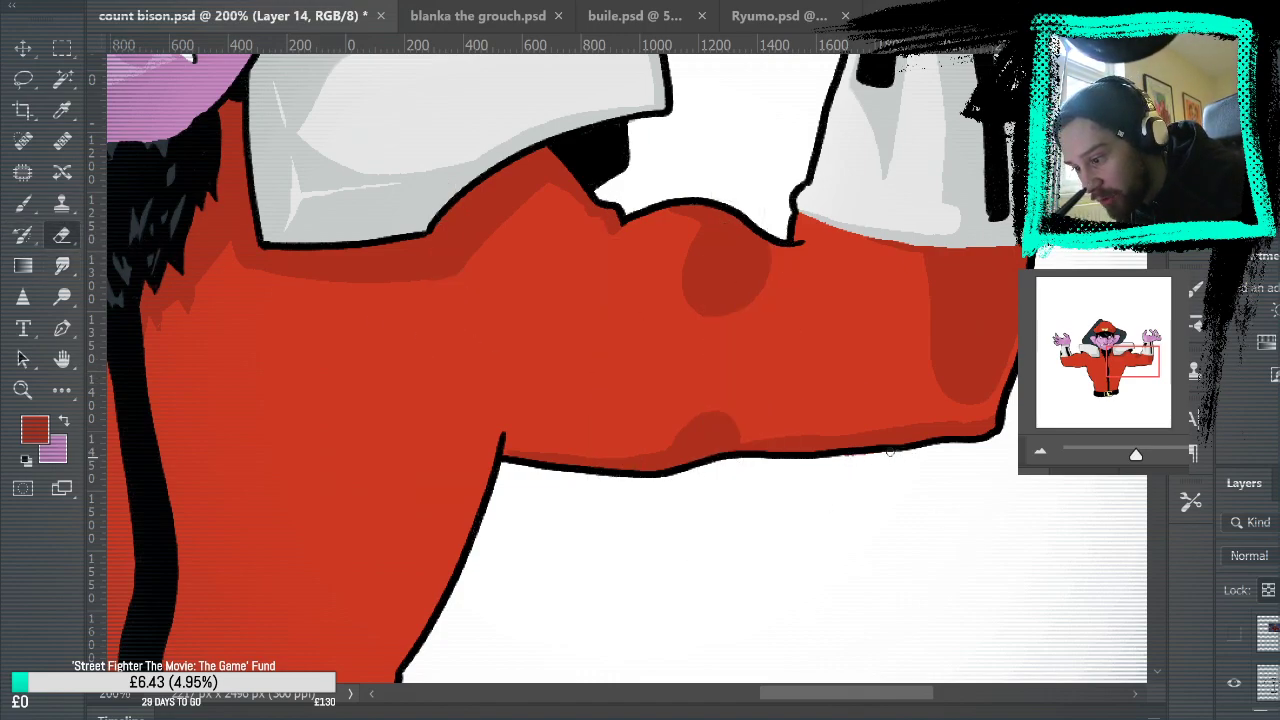
left_click(23, 203)
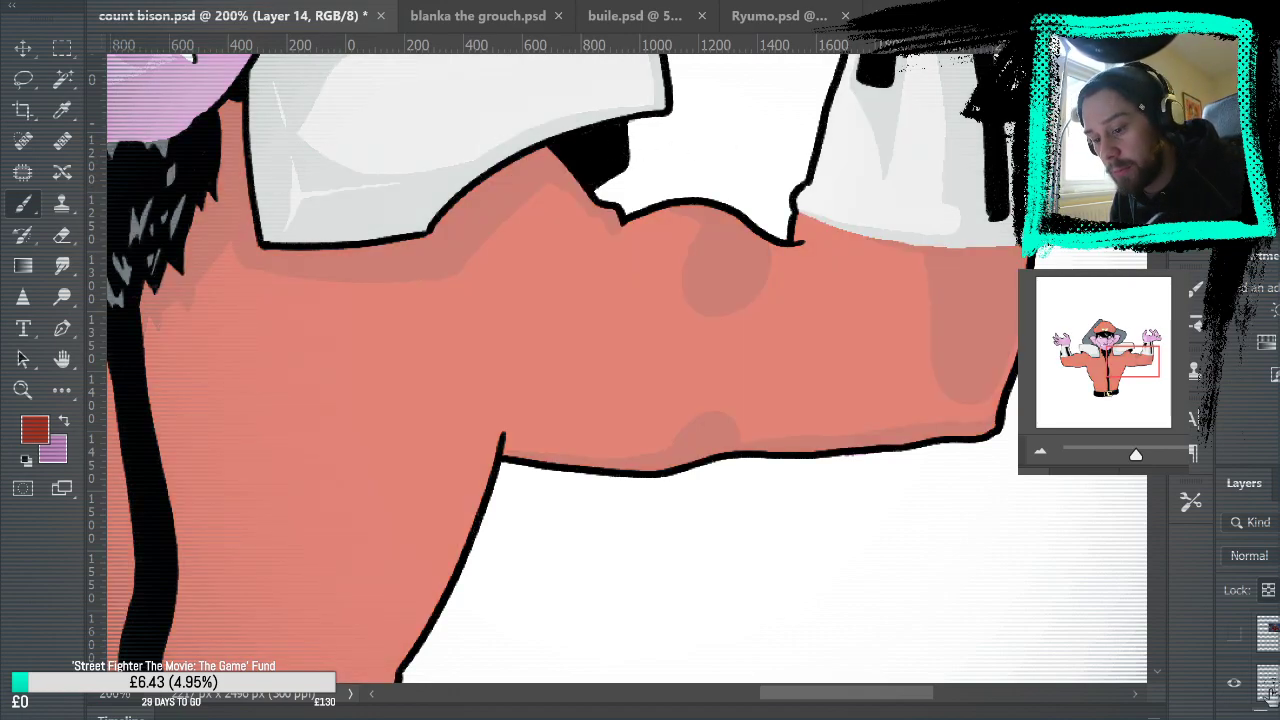
Step: Show the pink sketch under the faded costume and paint dark red folds diagonally across the forearm and along the lower sleeve, restoring full opacity
scroll(1250, 660, "down", 2)
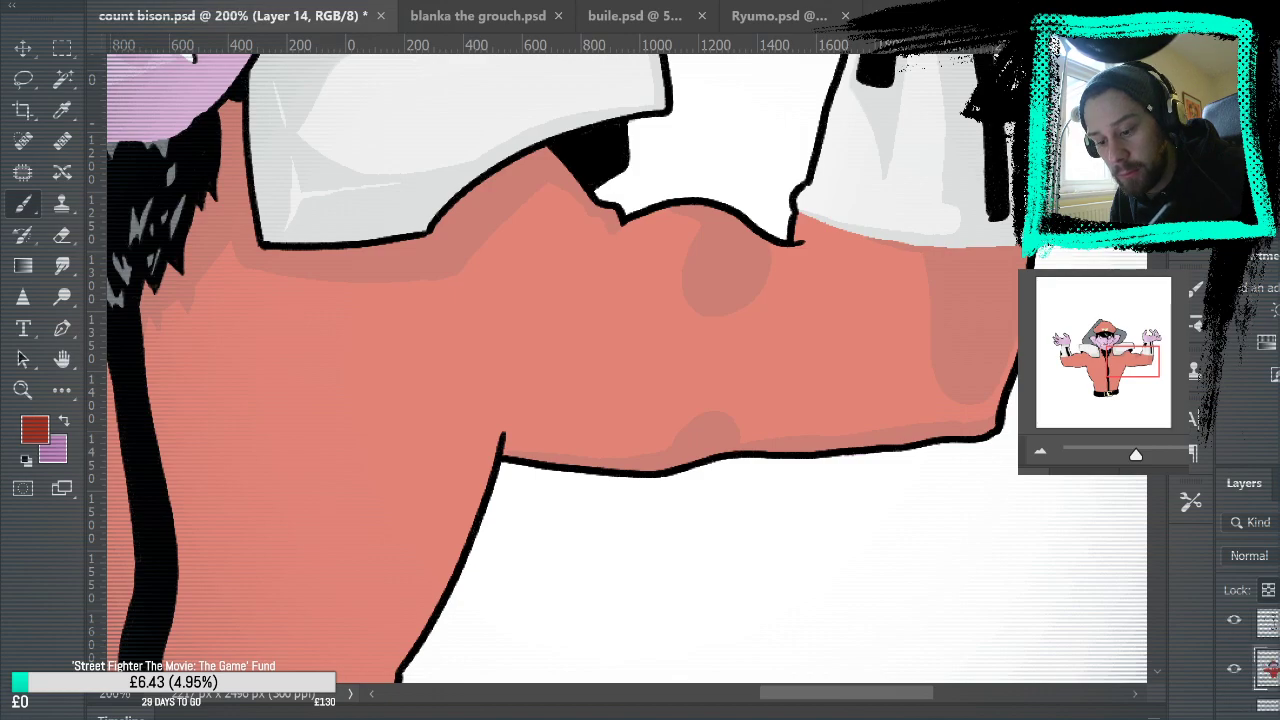
left_click(1236, 712)
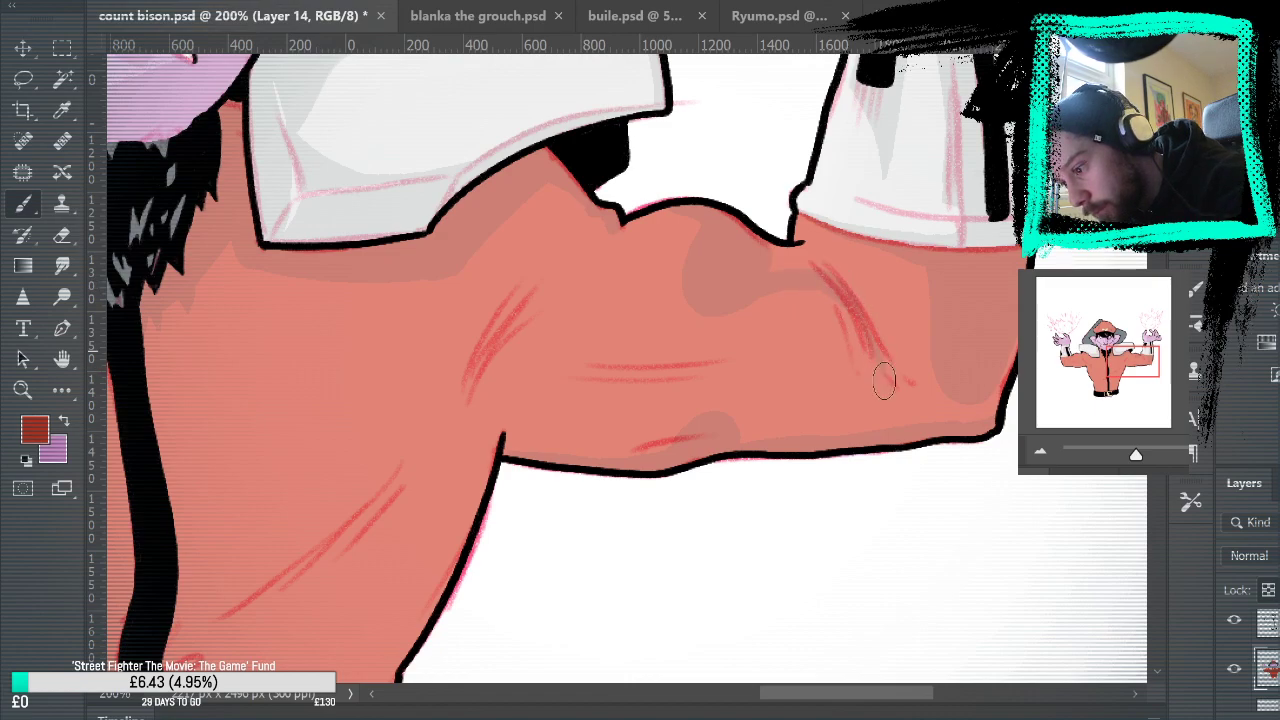
left_click_drag(871, 330, 952, 423)
left_click_drag(897, 371, 899, 410)
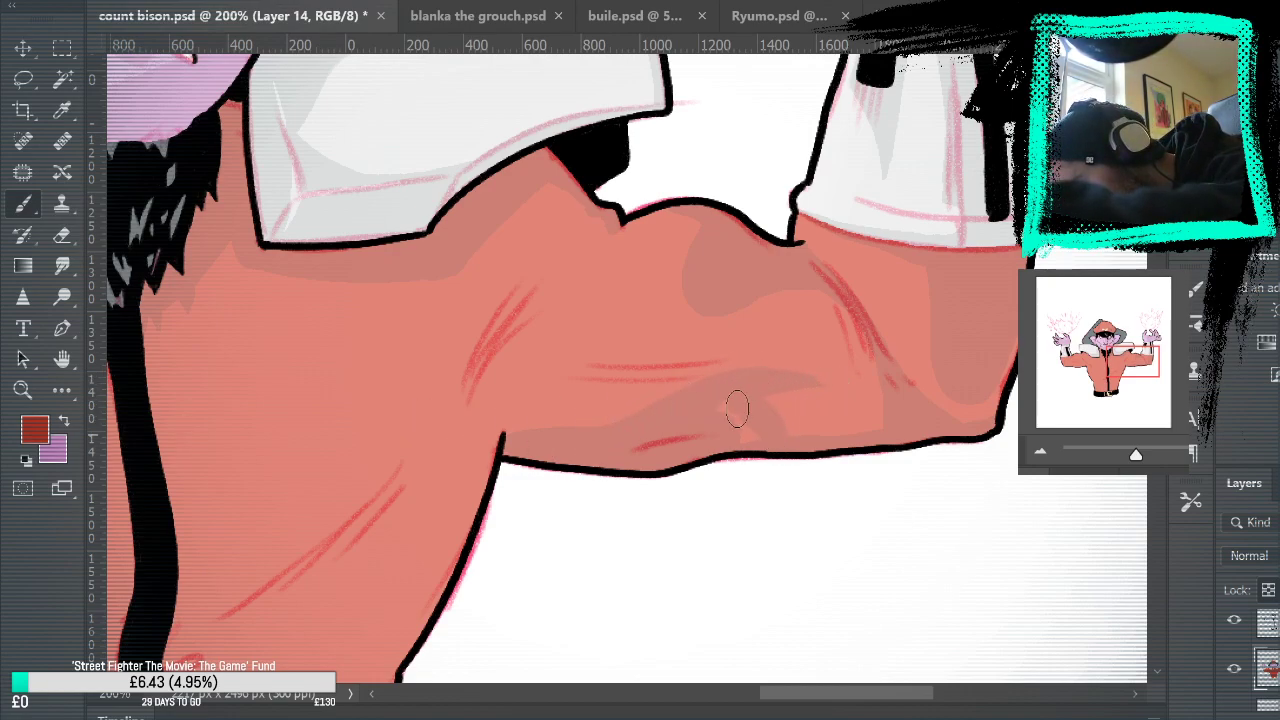
left_click_drag(1040, 530, 1097, 543)
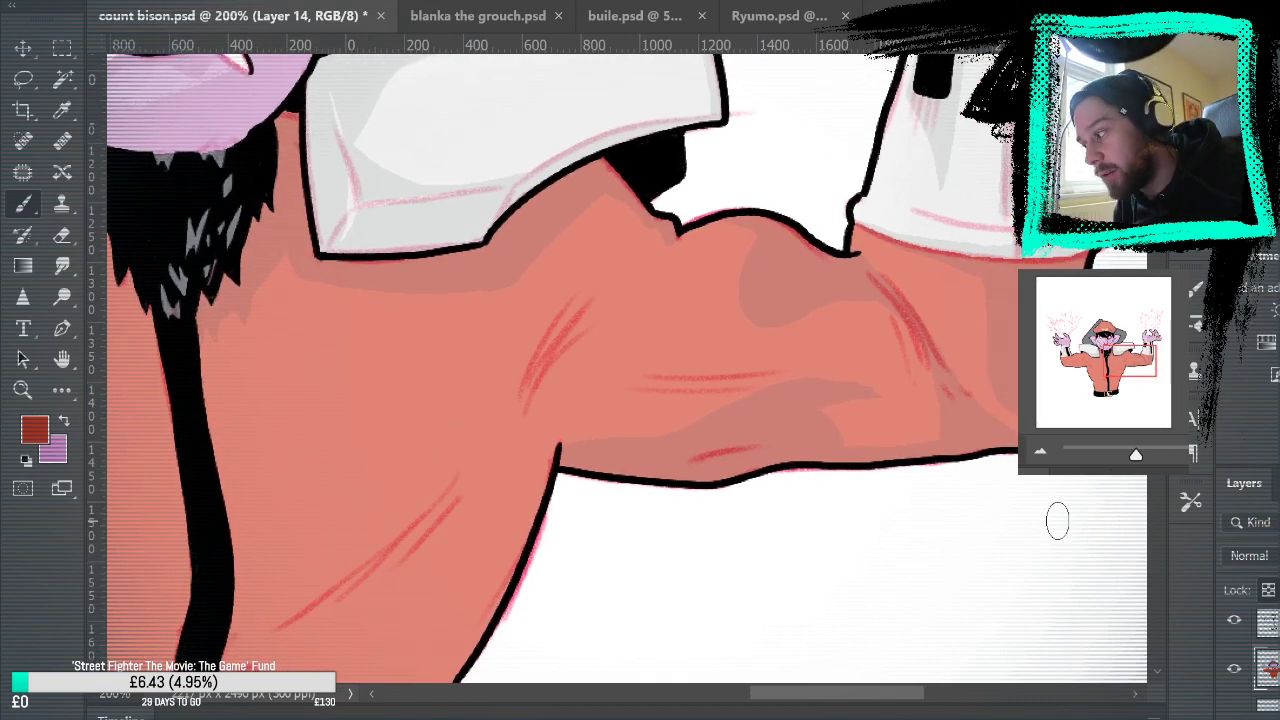
key("ctrl+z")
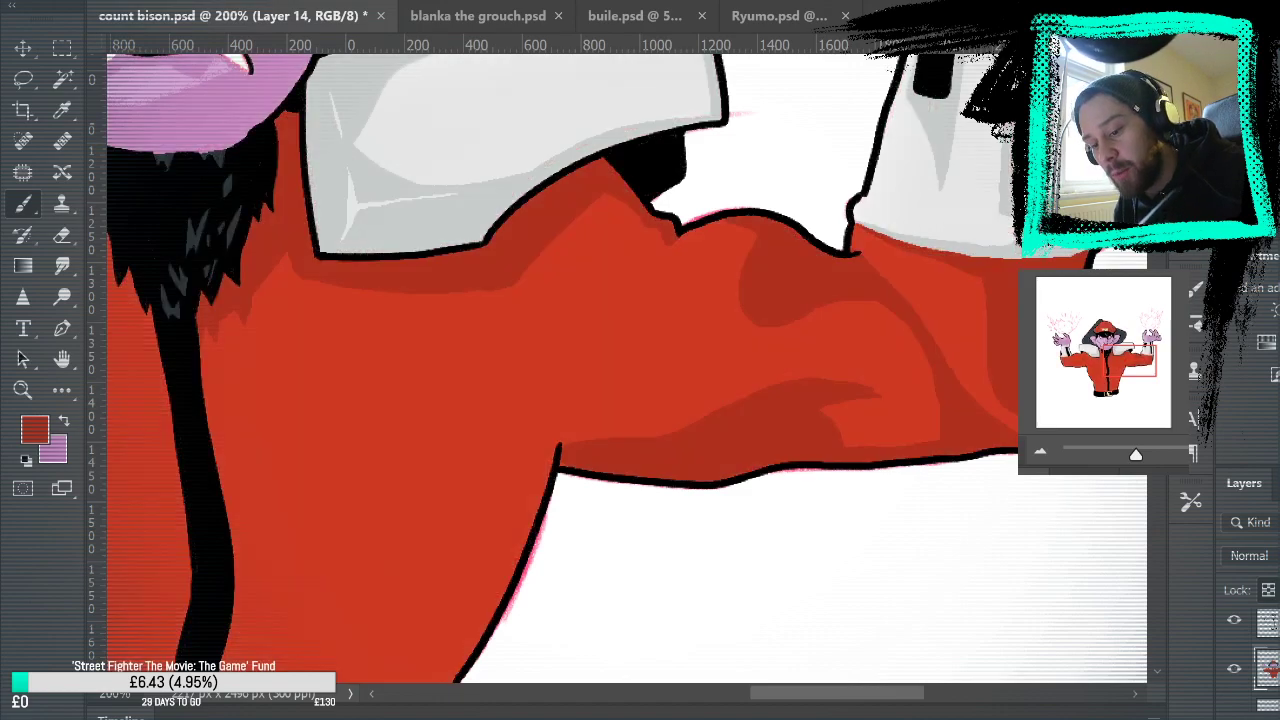
Step: Sample the costume's reds, round out the shadow patch below the arm bulge and separate it from the diagonal forearm fold
left_click(850, 330, "alt")
left_click_drag(968, 312, 957, 663)
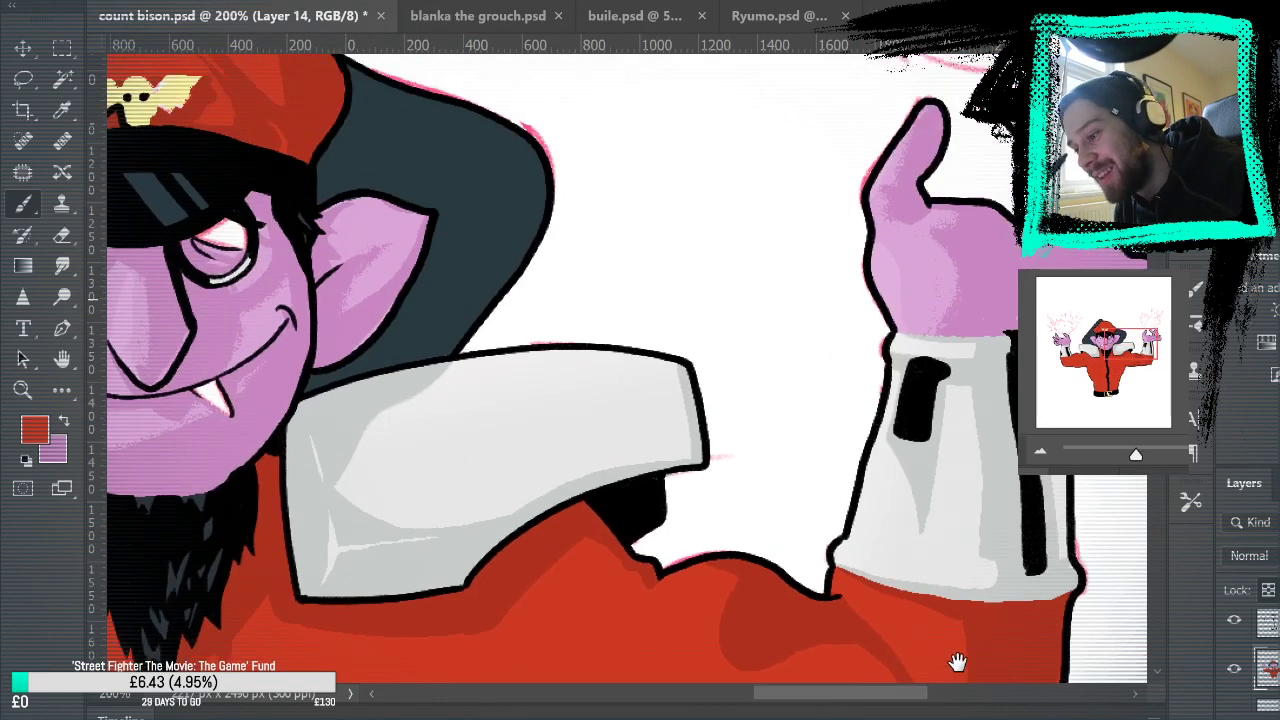
left_click_drag(795, 460, 754, 189)
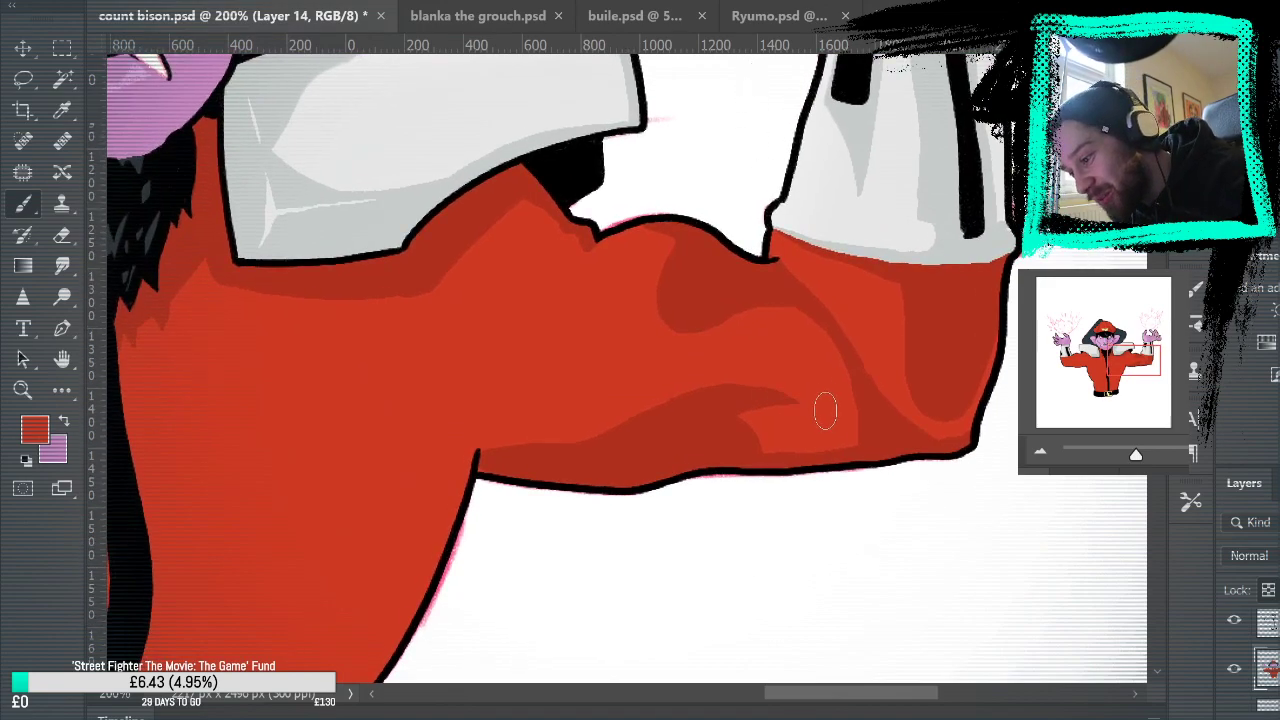
left_click(943, 352, "alt")
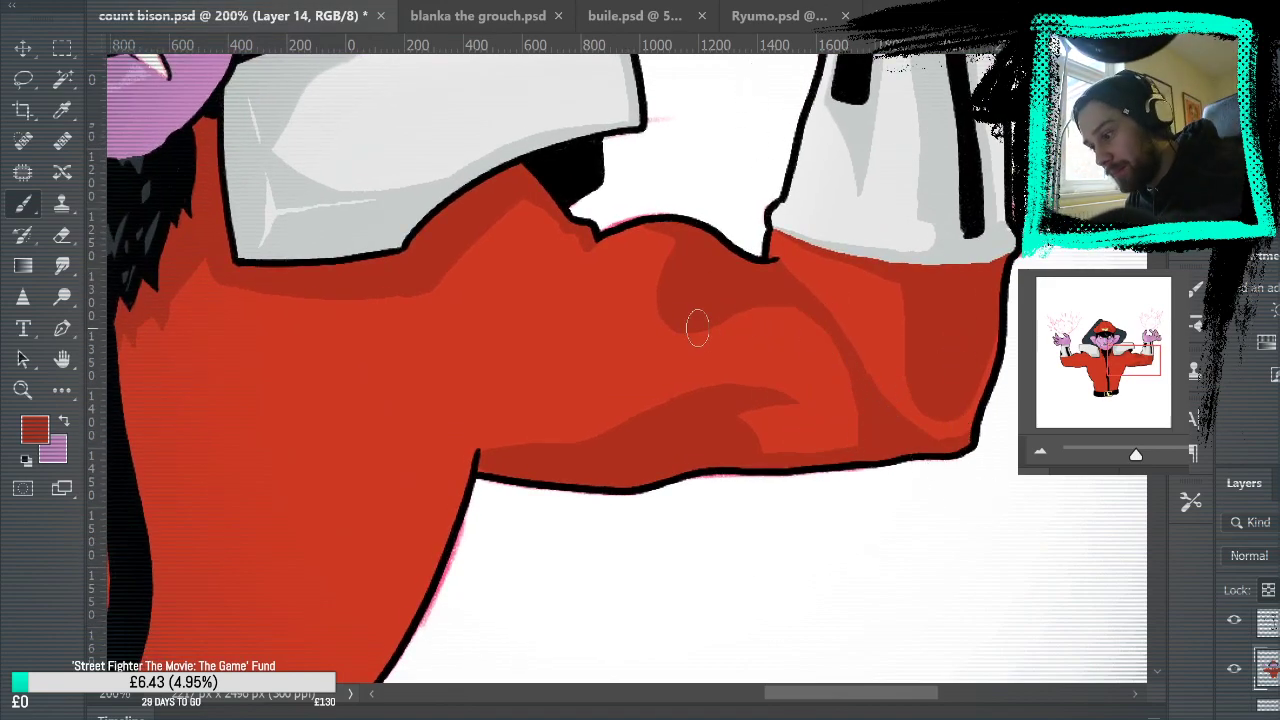
mouse_move(675, 327)
left_mouse_down()
mouse_move(720, 335)
mouse_move(776, 287)
mouse_move(808, 343)
mouse_move(792, 305)
mouse_move(887, 387)
mouse_move(806, 363)
mouse_move(864, 397)
mouse_move(797, 304)
mouse_move(851, 404)
left_mouse_up()
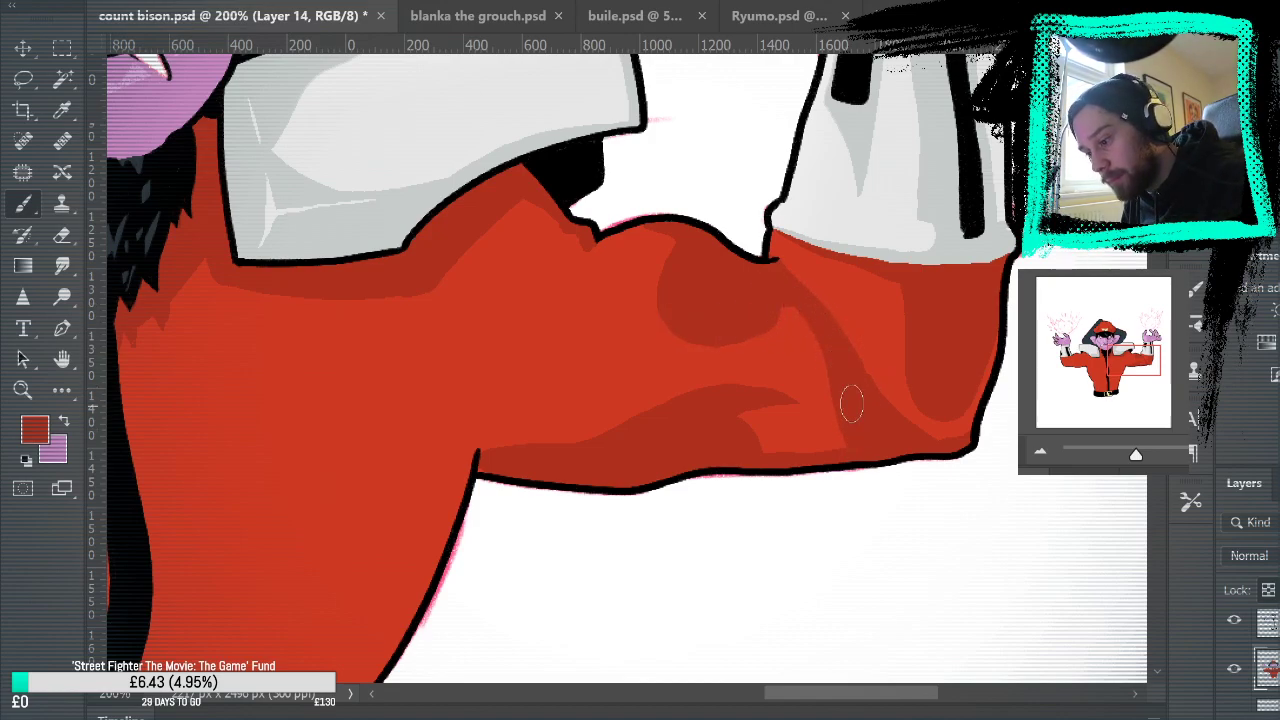
Step: Paint thin tapering creases in dark and bright red, radiating from the inner elbow below the cuff's corner into the diagonal fold
left_click_drag(945, 540, 1115, 633)
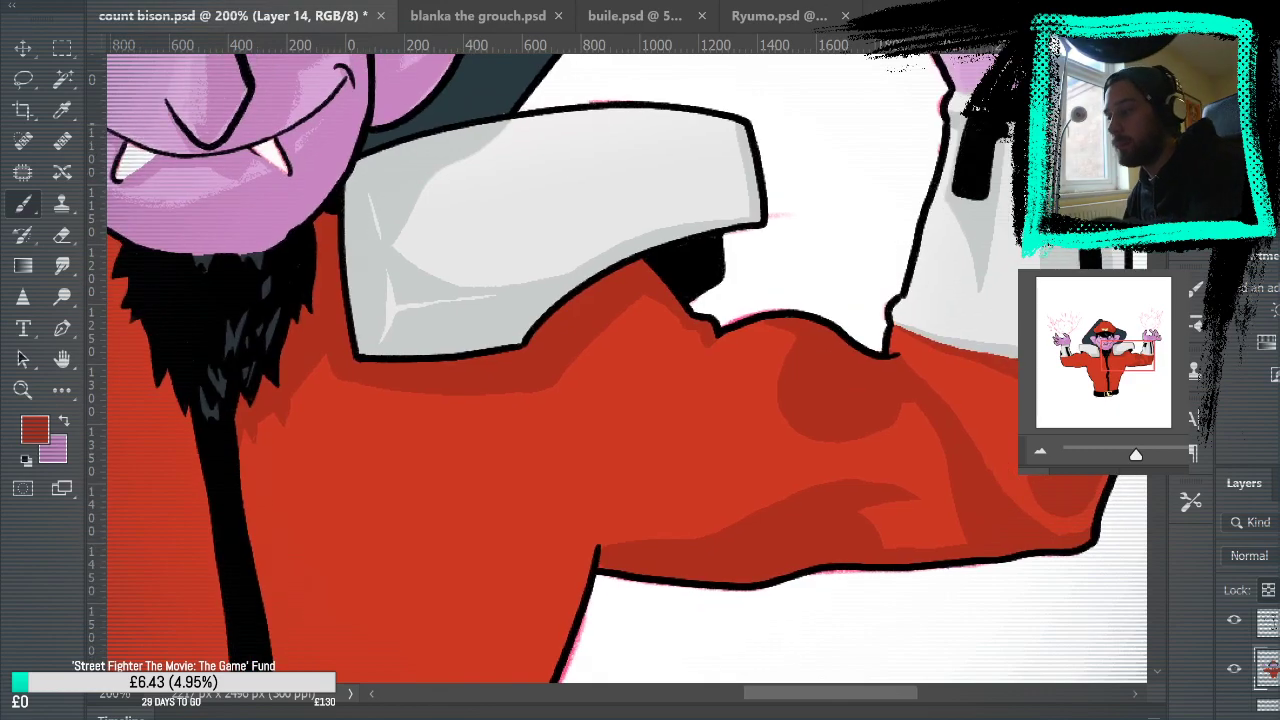
key("ctrl+0")
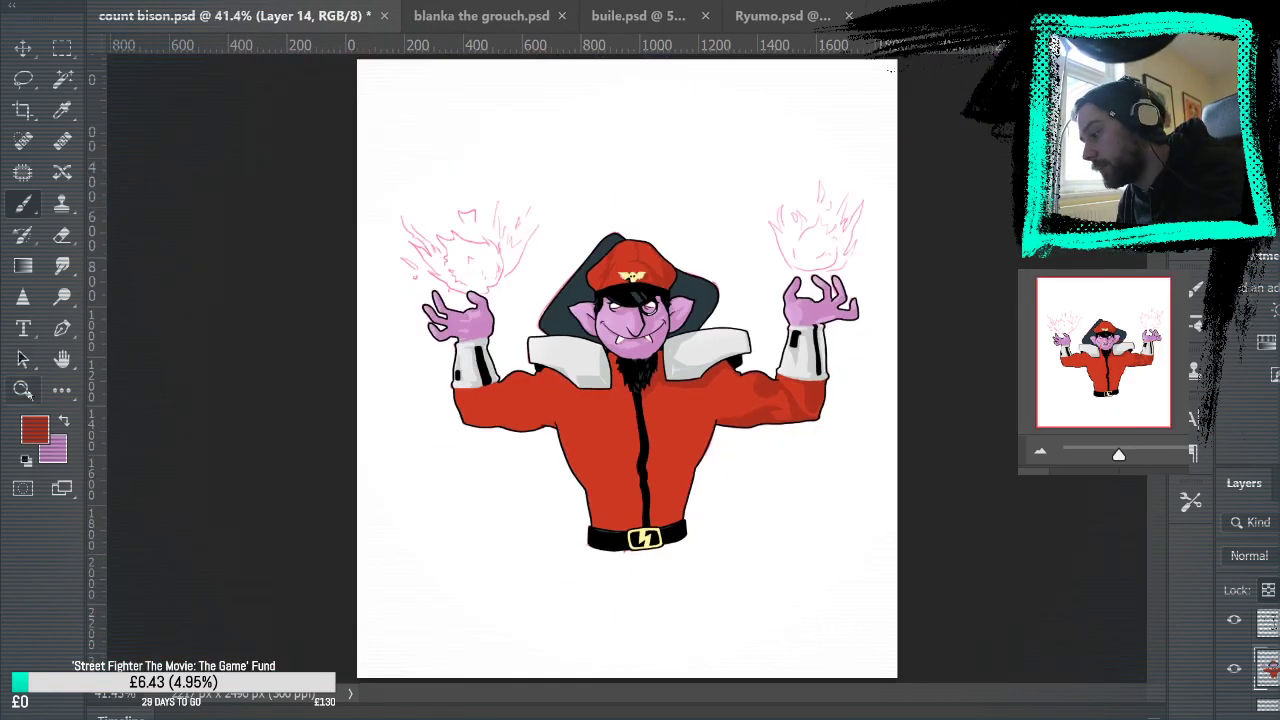
left_click(23, 390)
left_click(821, 429)
left_click(838, 438)
left_click(835, 423)
left_click(830, 415)
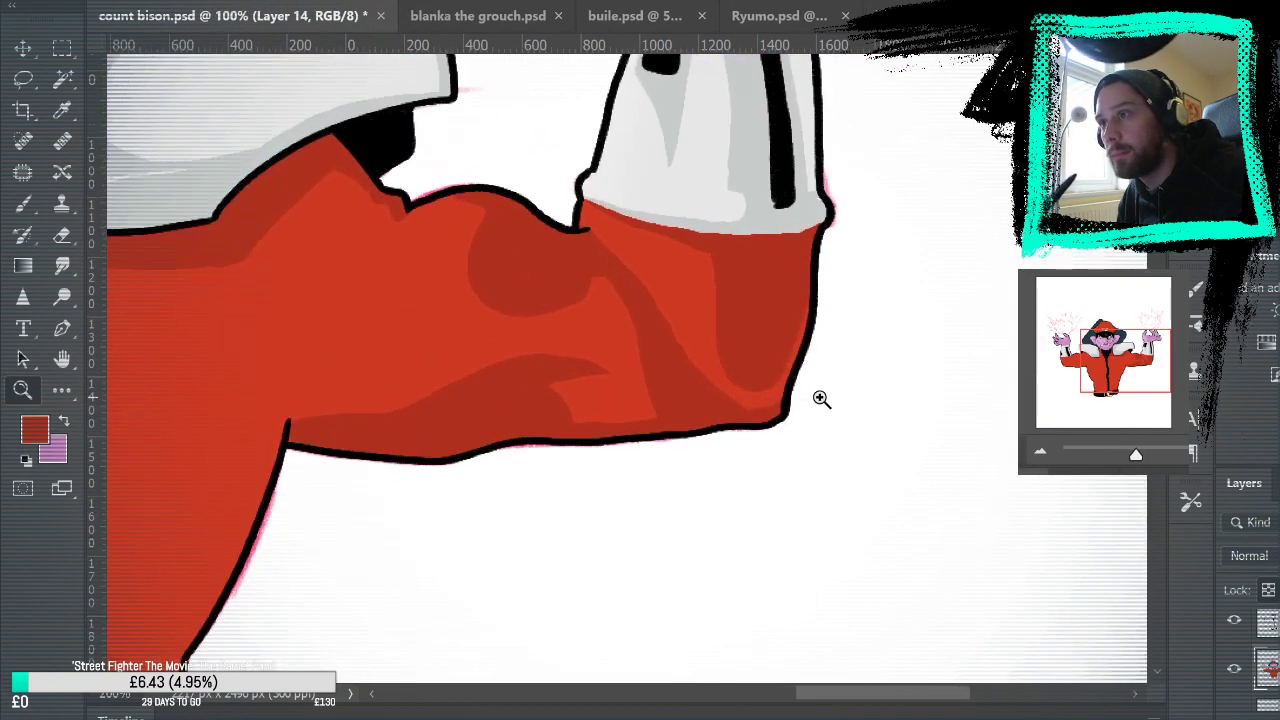
left_click(437, 271)
left_click(437, 271)
key("b")
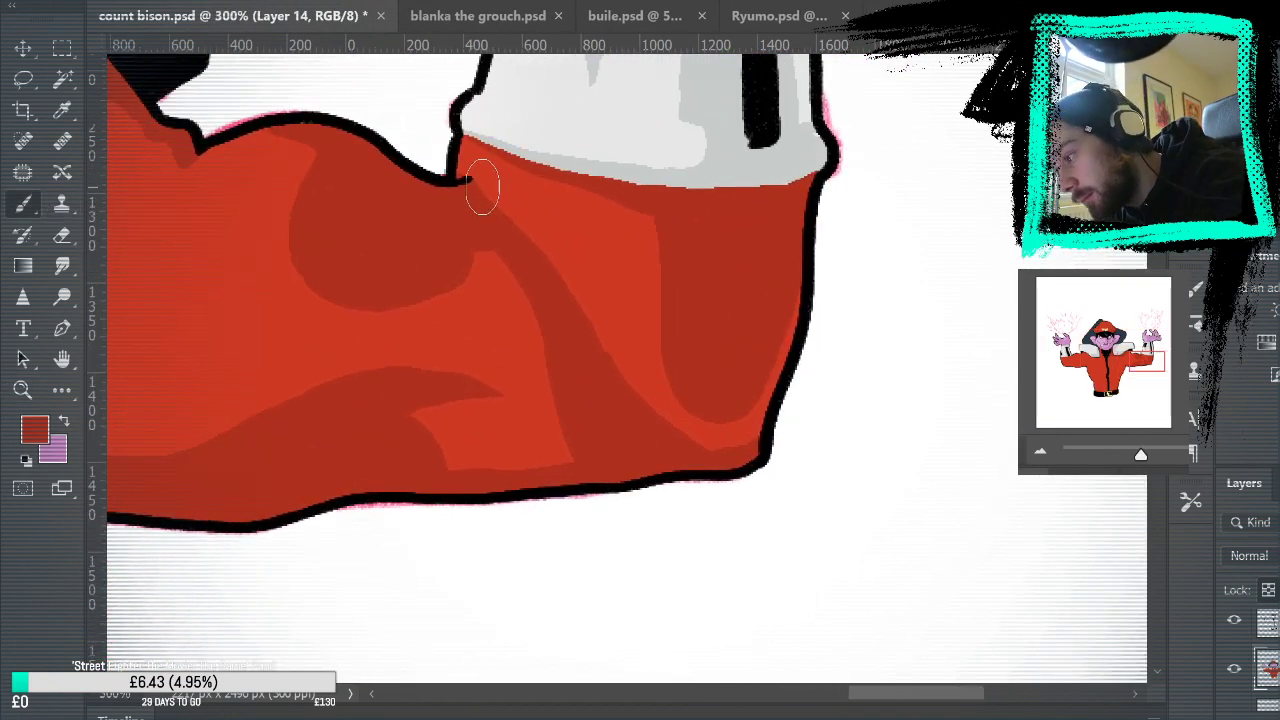
left_click_drag(478, 185, 594, 271)
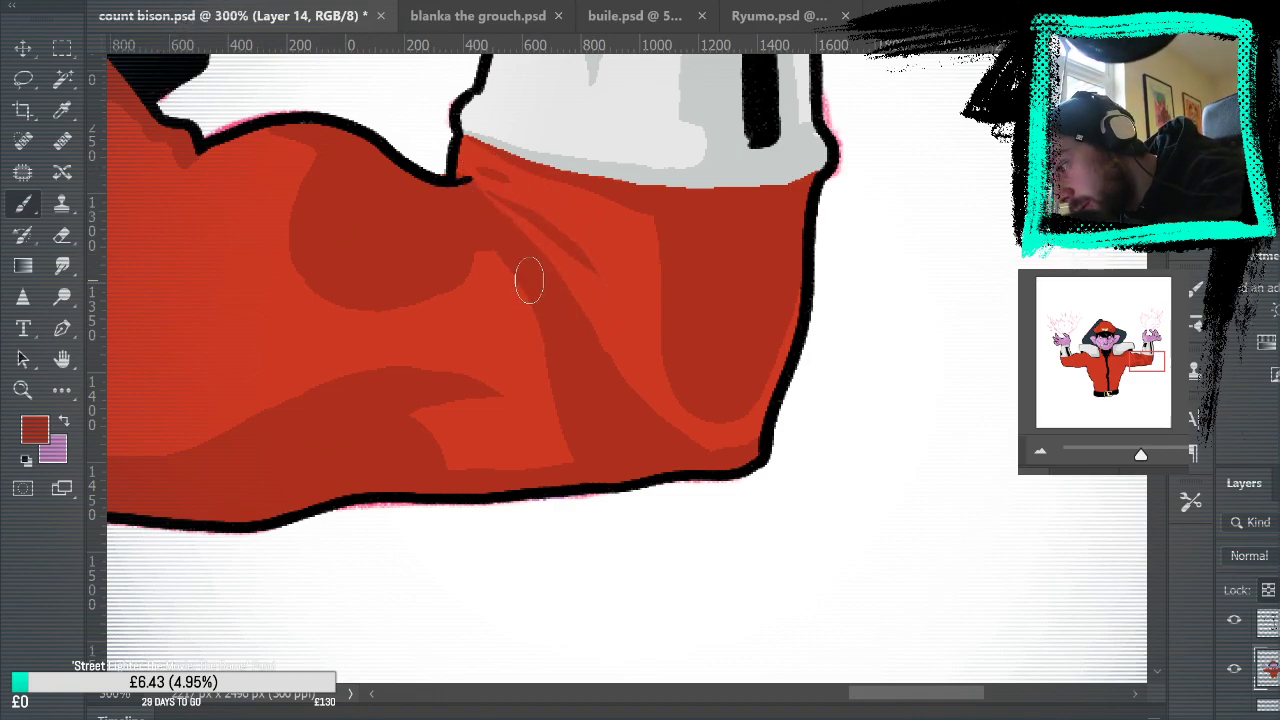
left_click_drag(550, 435, 485, 255)
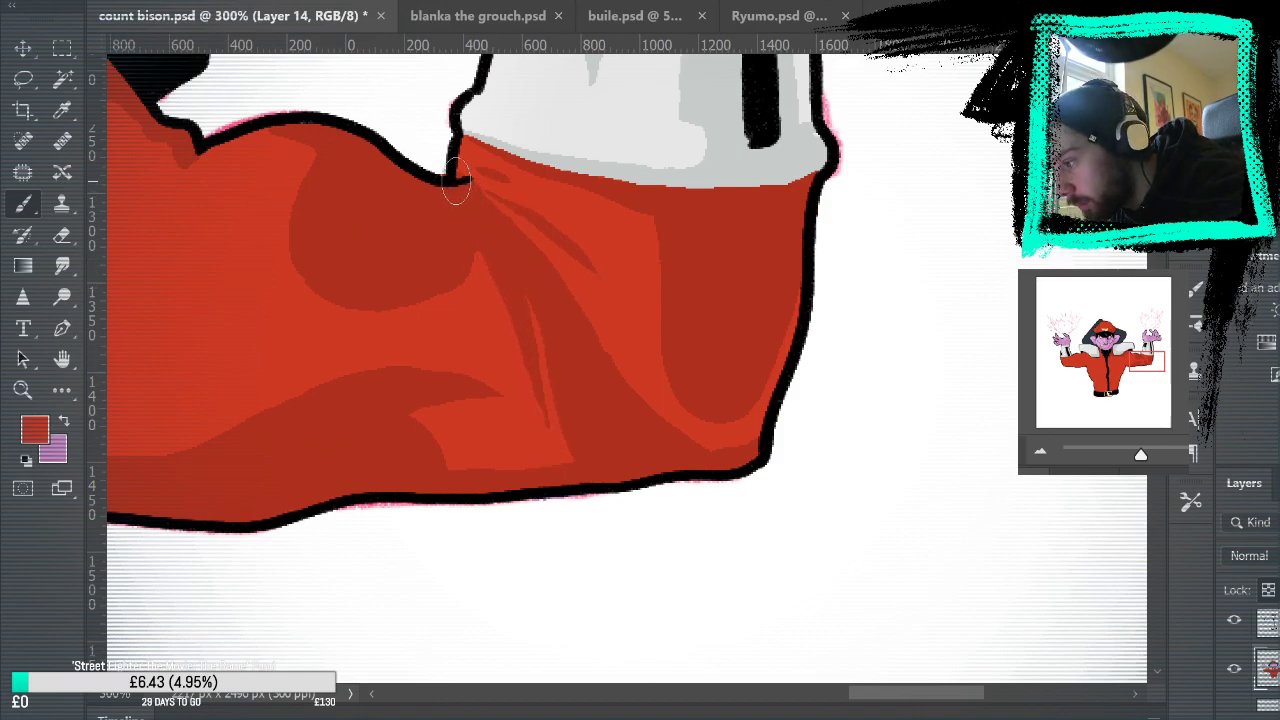
left_click_drag(514, 251, 450, 168)
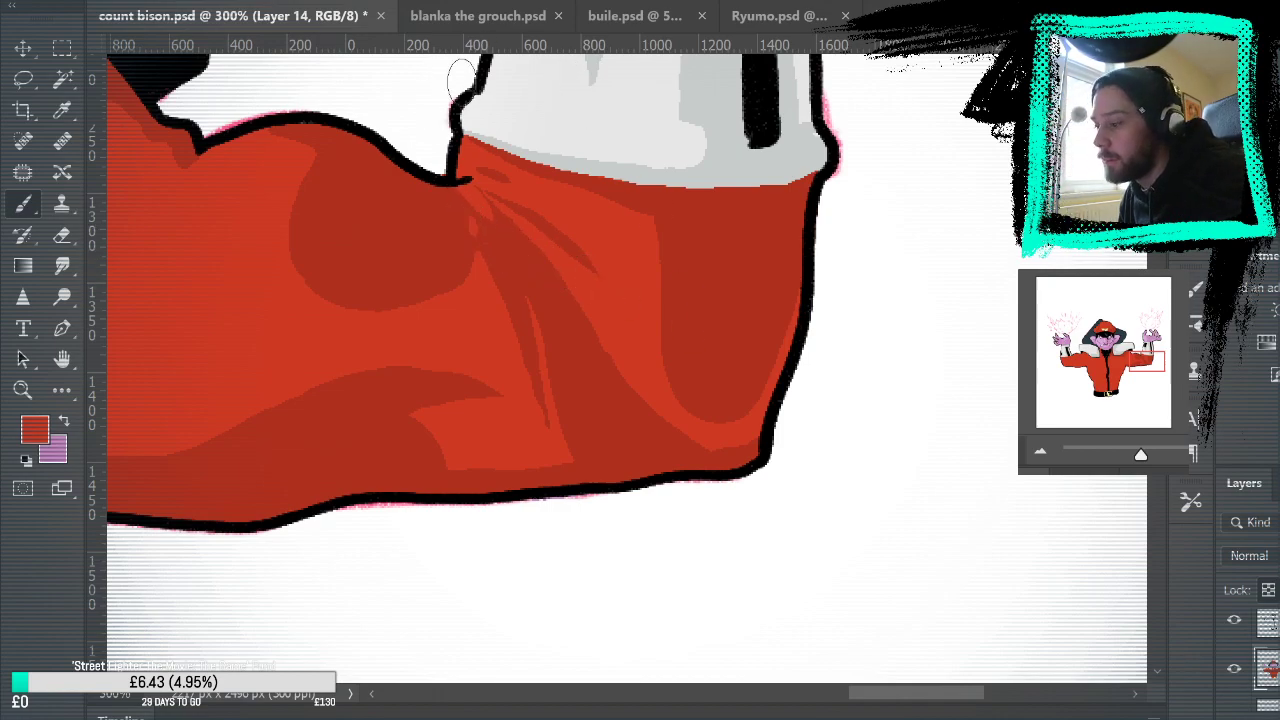
mouse_move(741, 293)
left_mouse_down()
mouse_move(946, 466)
mouse_move(951, 457)
left_mouse_up()
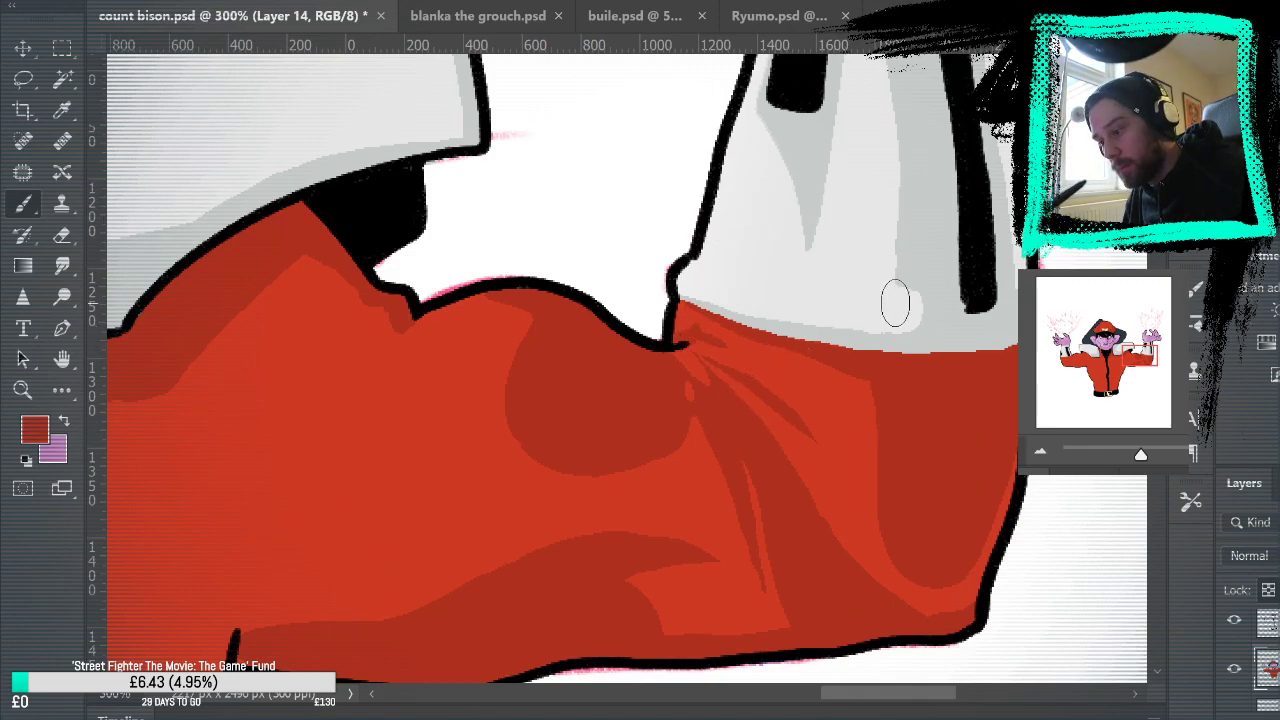
left_click_drag(837, 526, 971, 371)
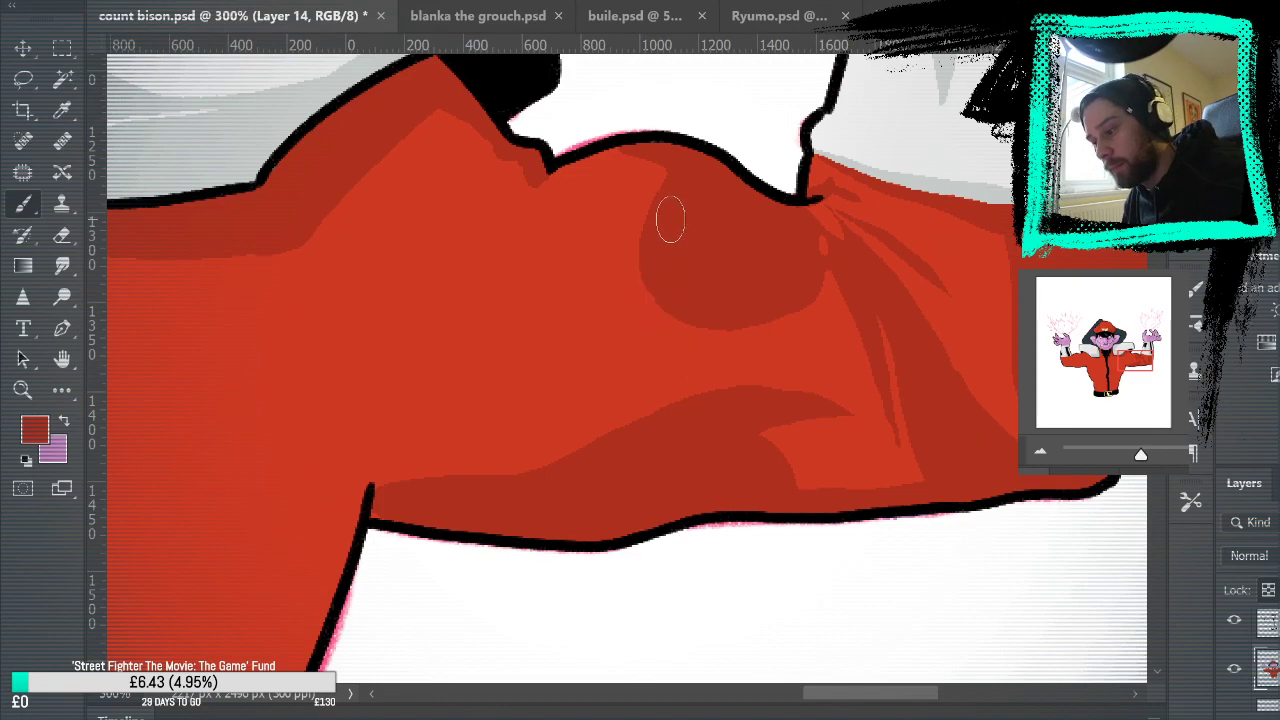
left_click_drag(660, 186, 716, 346)
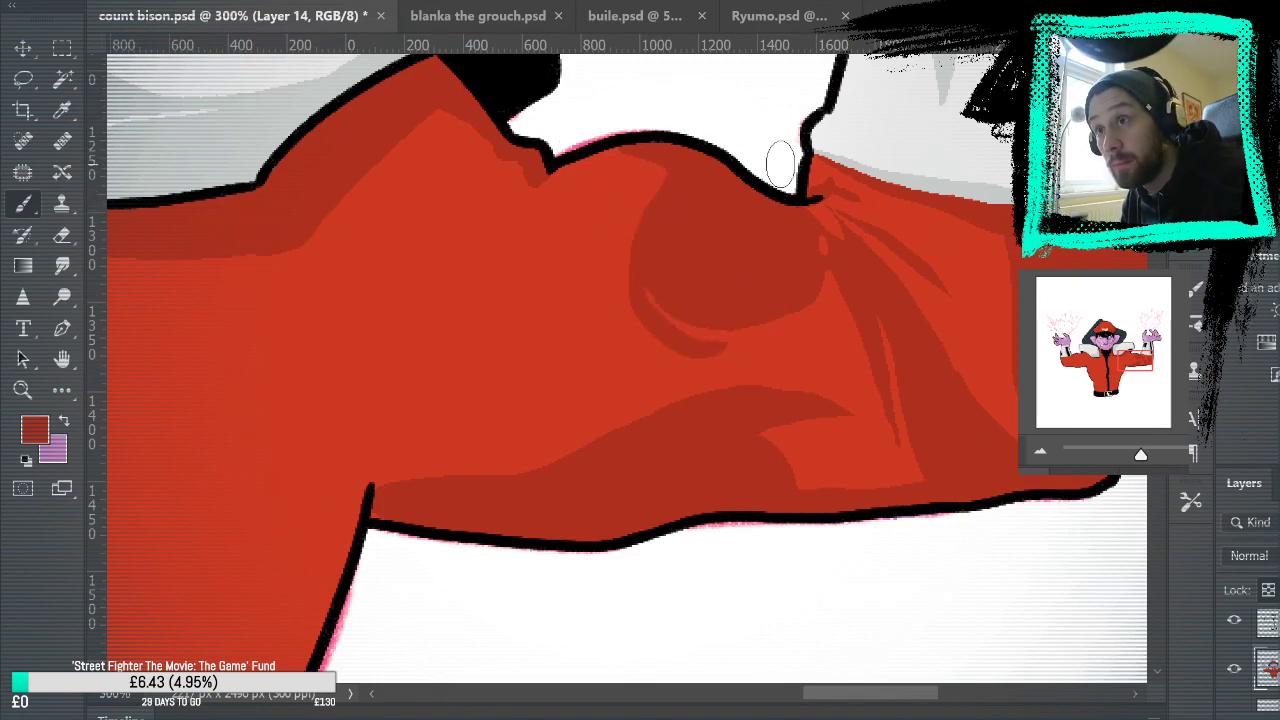
key("ctrl+z")
mouse_move(675, 169)
left_mouse_down()
mouse_move(650, 316)
mouse_move(752, 328)
mouse_move(646, 261)
mouse_move(764, 326)
left_mouse_up()
key("ctrl+z")
key("ctrl+z")
Step: Enlarge the round dark red bicep shadow with a wider curved outline, filling the gap up to the existing shadow
mouse_move(826, 270)
left_mouse_down()
mouse_move(770, 336)
mouse_move(634, 177)
left_mouse_up()
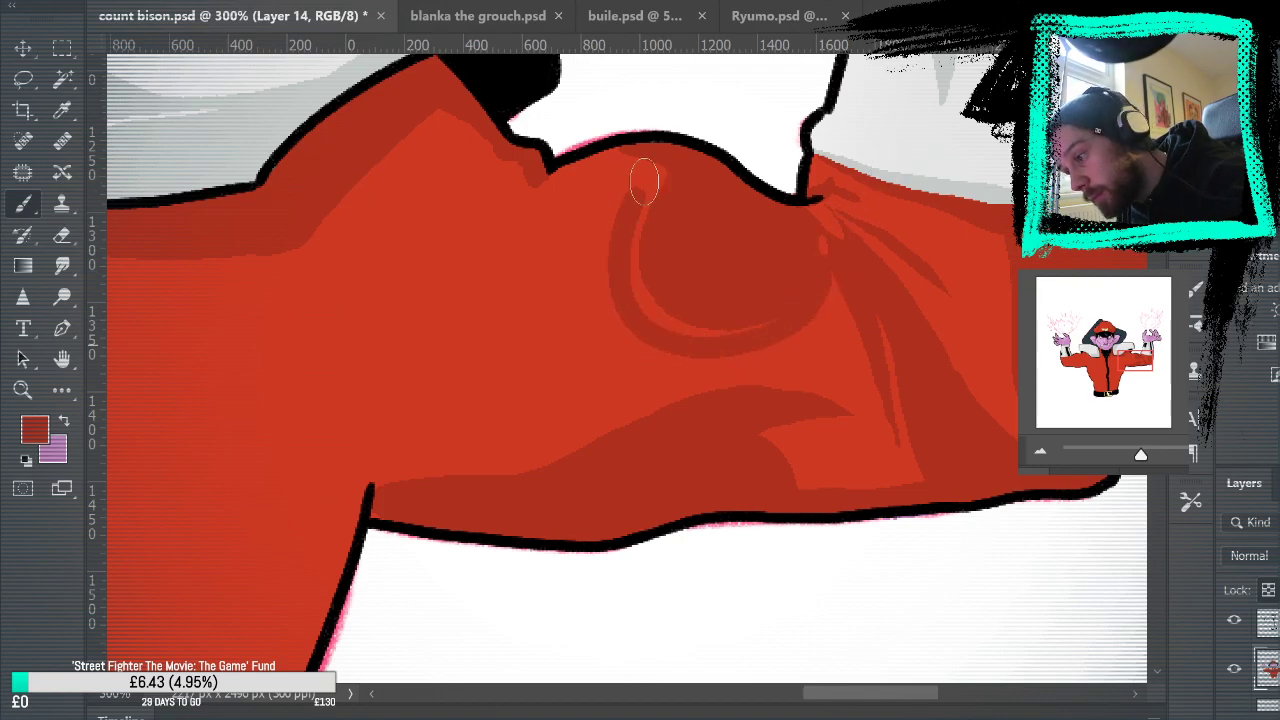
mouse_move(723, 329)
left_mouse_down()
mouse_move(634, 239)
mouse_move(684, 160)
left_mouse_up()
left_click_drag(654, 290, 691, 311)
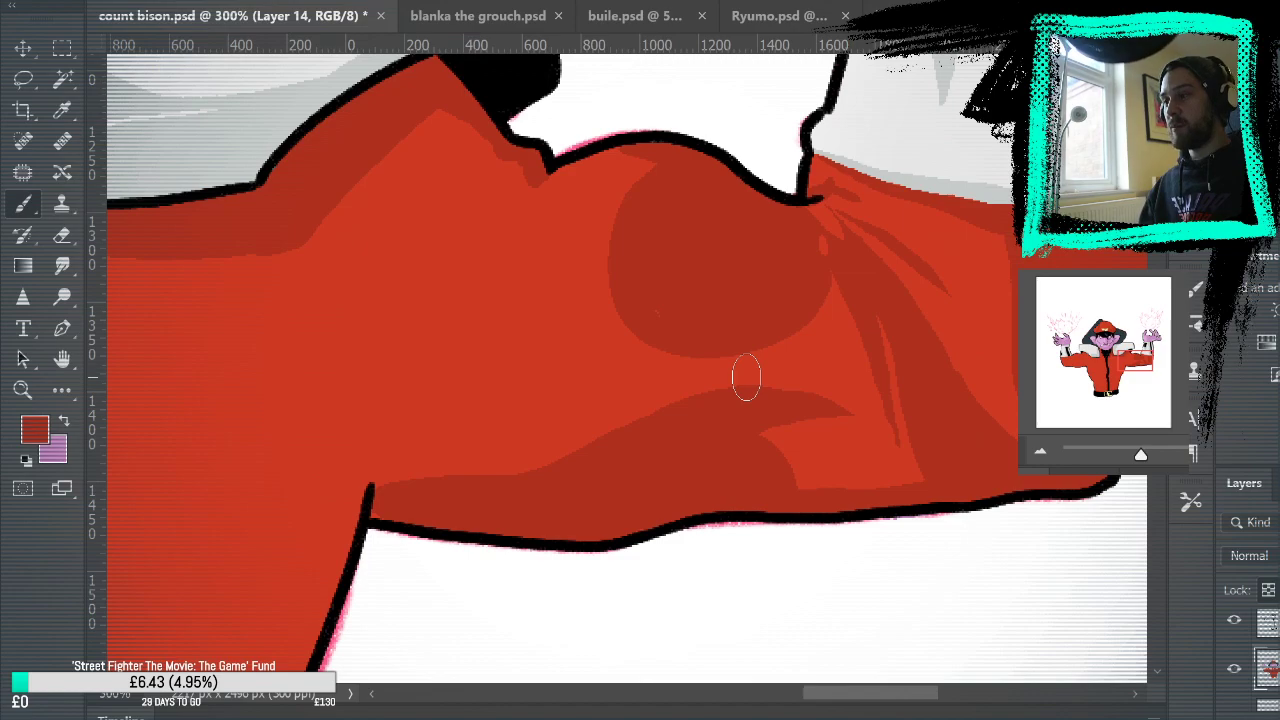
Step: Paint pointed dark red fold shadows where the sleeve meets the shoulder, refining them with the sampled base red, and touch up the shadow under the shoulder pad
left_click_drag(746, 377, 831, 311)
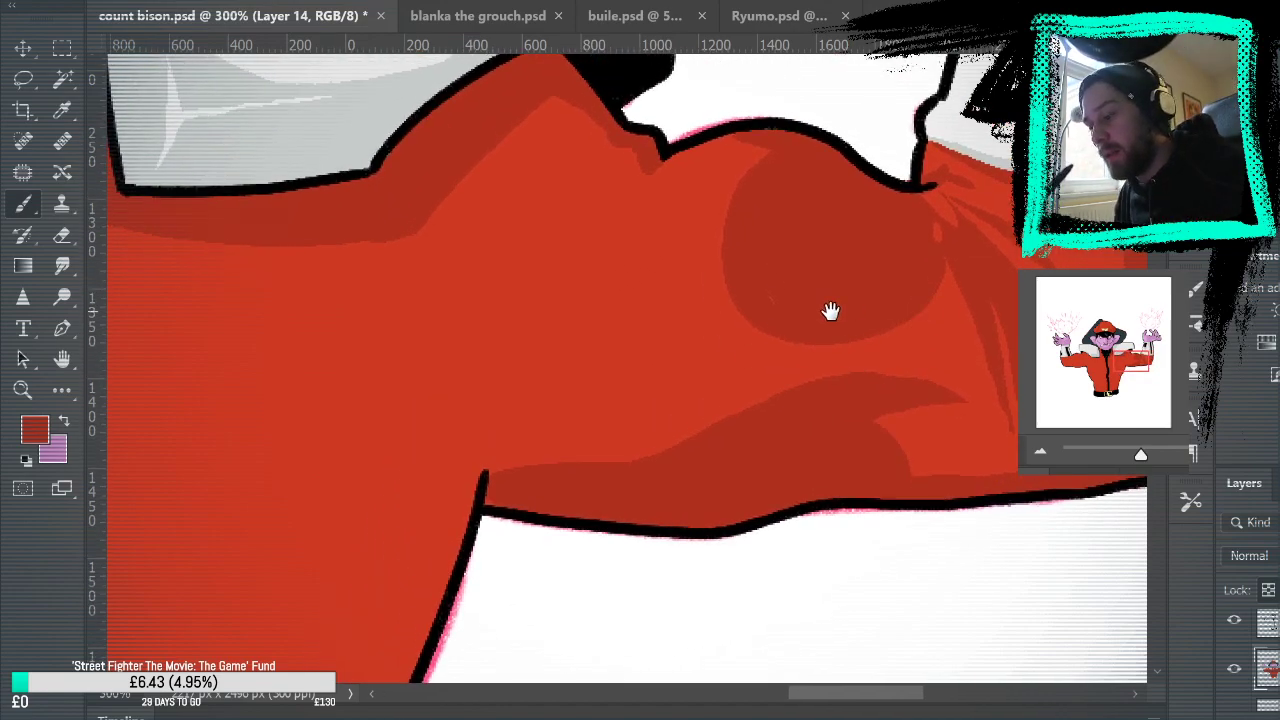
left_click_drag(811, 240, 842, 405)
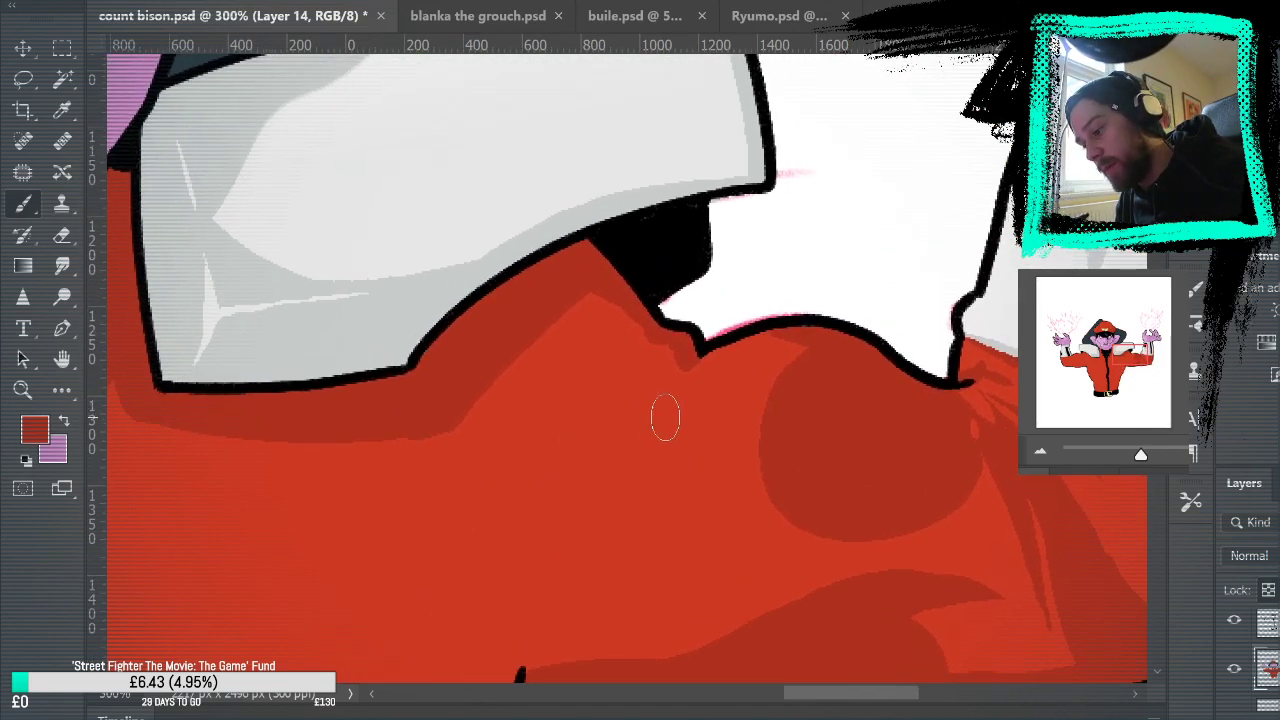
mouse_move(643, 489)
left_mouse_down()
mouse_move(686, 366)
mouse_move(663, 316)
mouse_move(646, 479)
mouse_move(645, 425)
left_mouse_up()
left_click(646, 558, "alt")
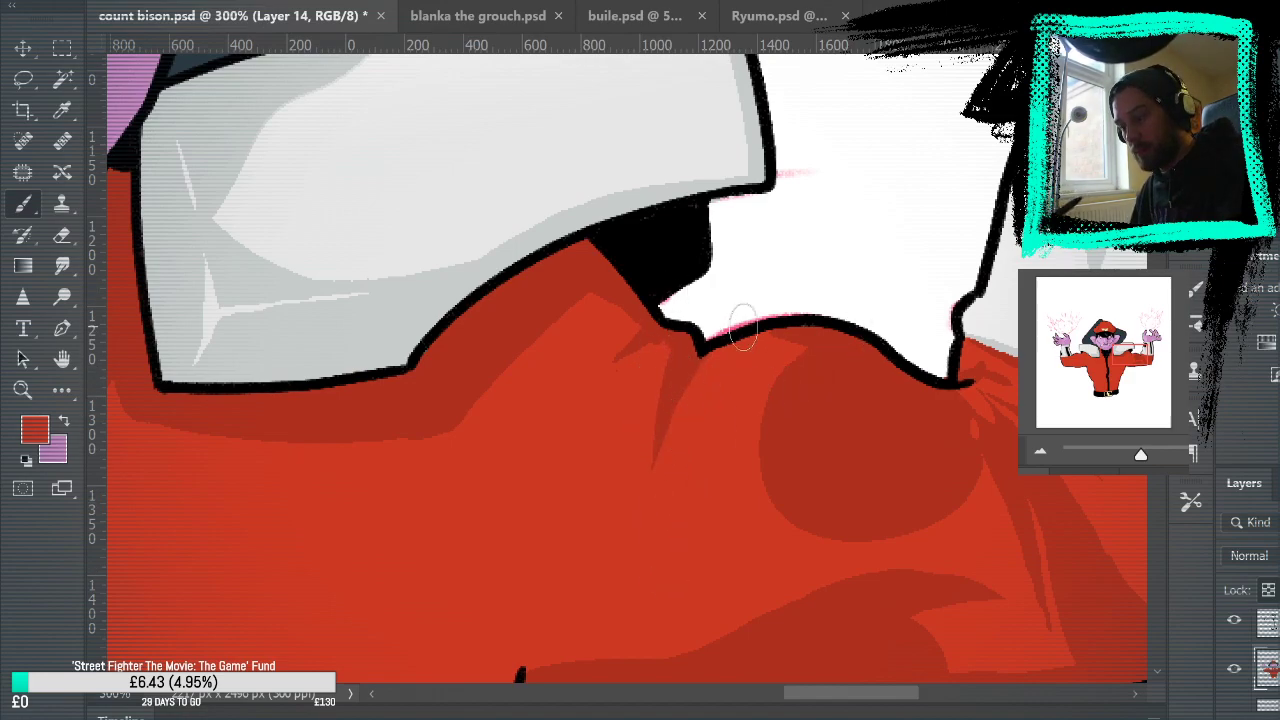
left_click(686, 361, "alt")
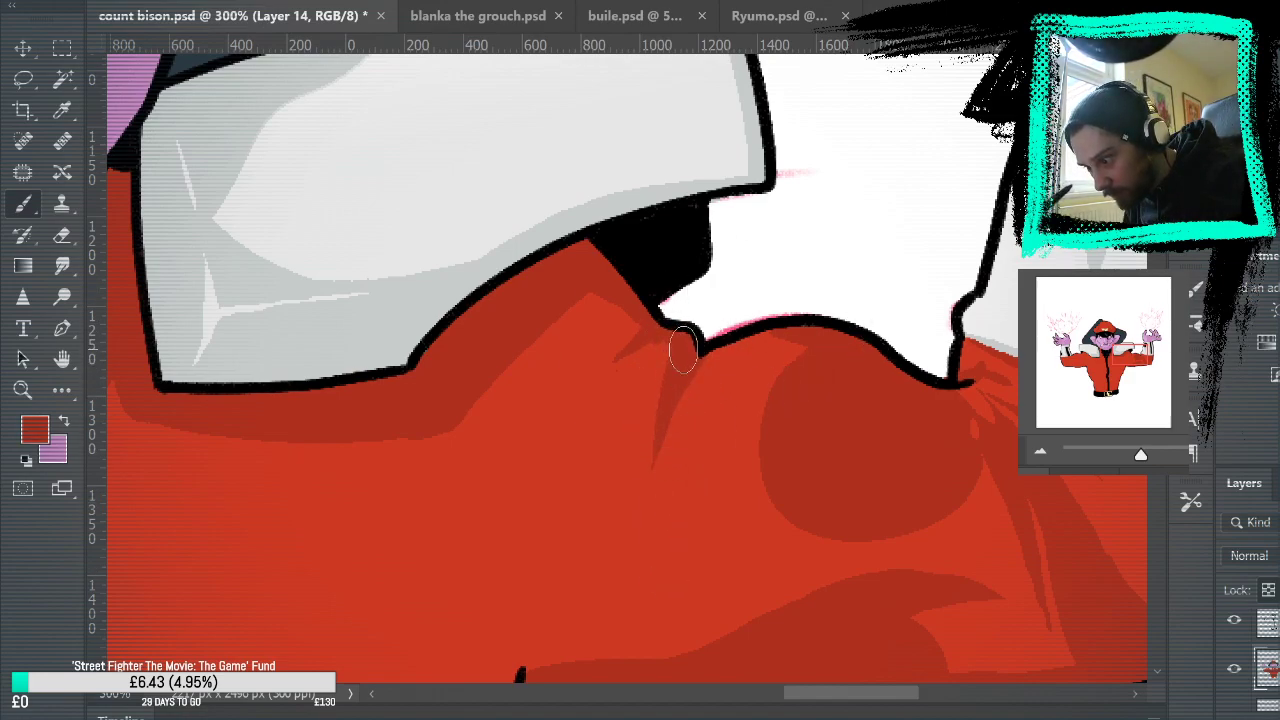
mouse_move(675, 345)
left_mouse_down()
mouse_move(603, 385)
mouse_move(615, 446)
mouse_move(631, 381)
mouse_move(578, 403)
mouse_move(584, 389)
mouse_move(709, 348)
mouse_move(593, 385)
mouse_move(647, 318)
mouse_move(613, 338)
left_mouse_up()
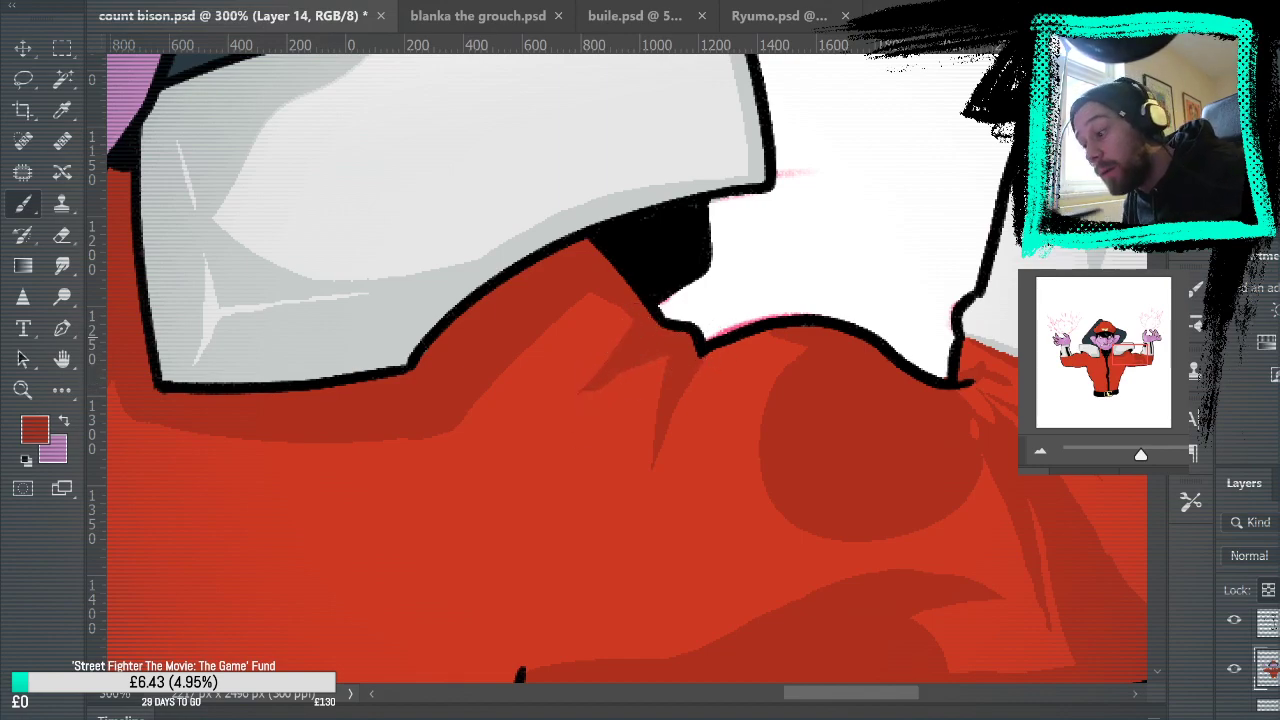
mouse_move(146, 416)
left_mouse_down()
mouse_move(216, 434)
mouse_move(402, 428)
left_mouse_up()
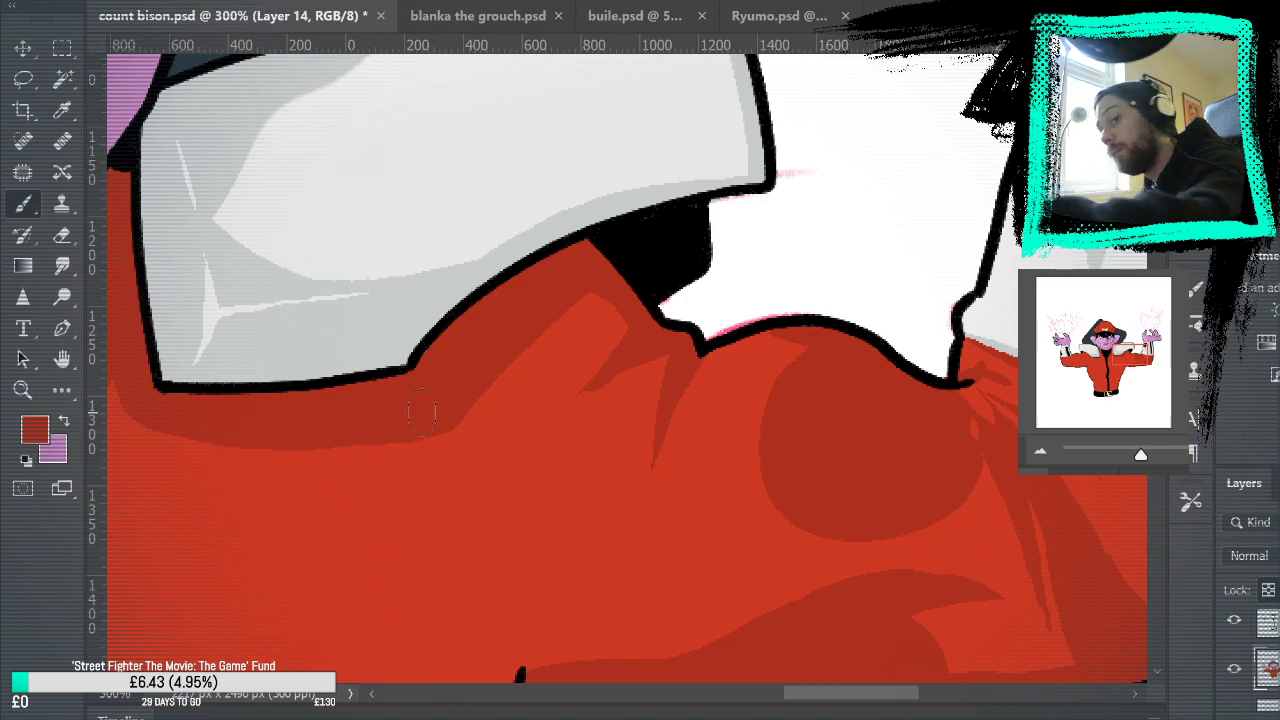
mouse_move(708, 482)
left_mouse_down()
mouse_move(957, 431)
mouse_move(1029, 258)
mouse_move(823, 414)
left_mouse_up()
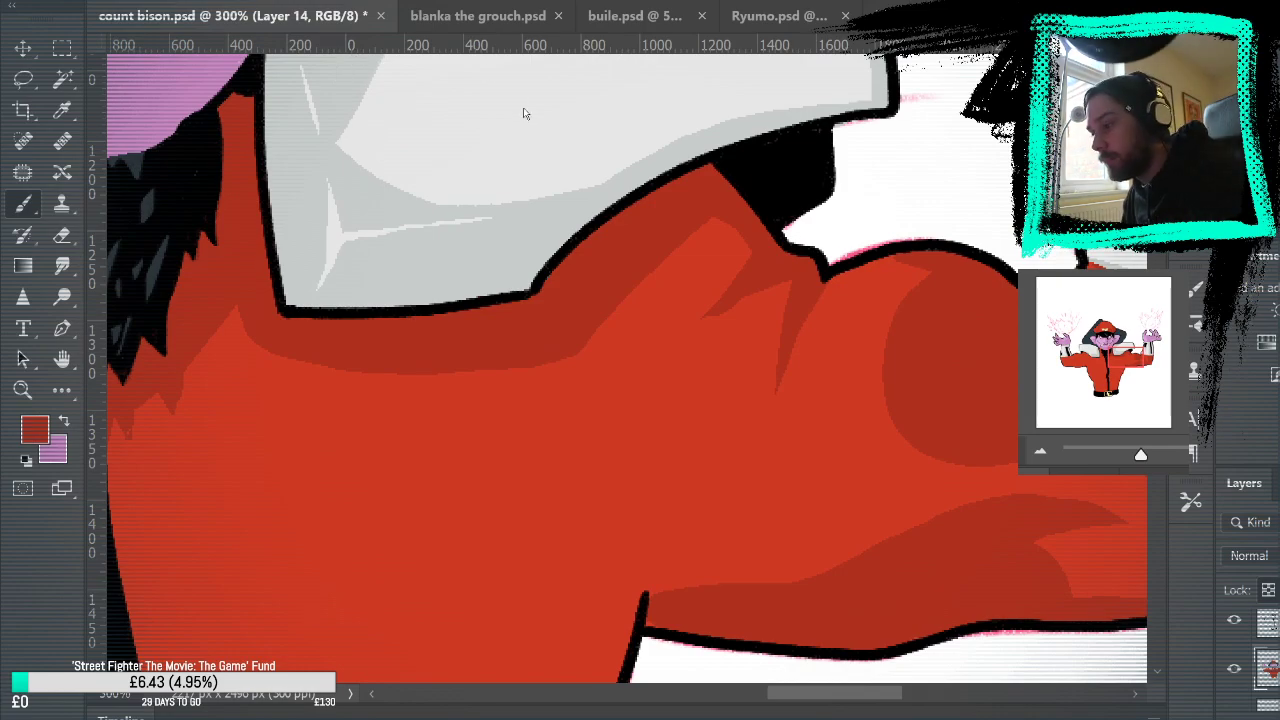
key("ctrl+minus")
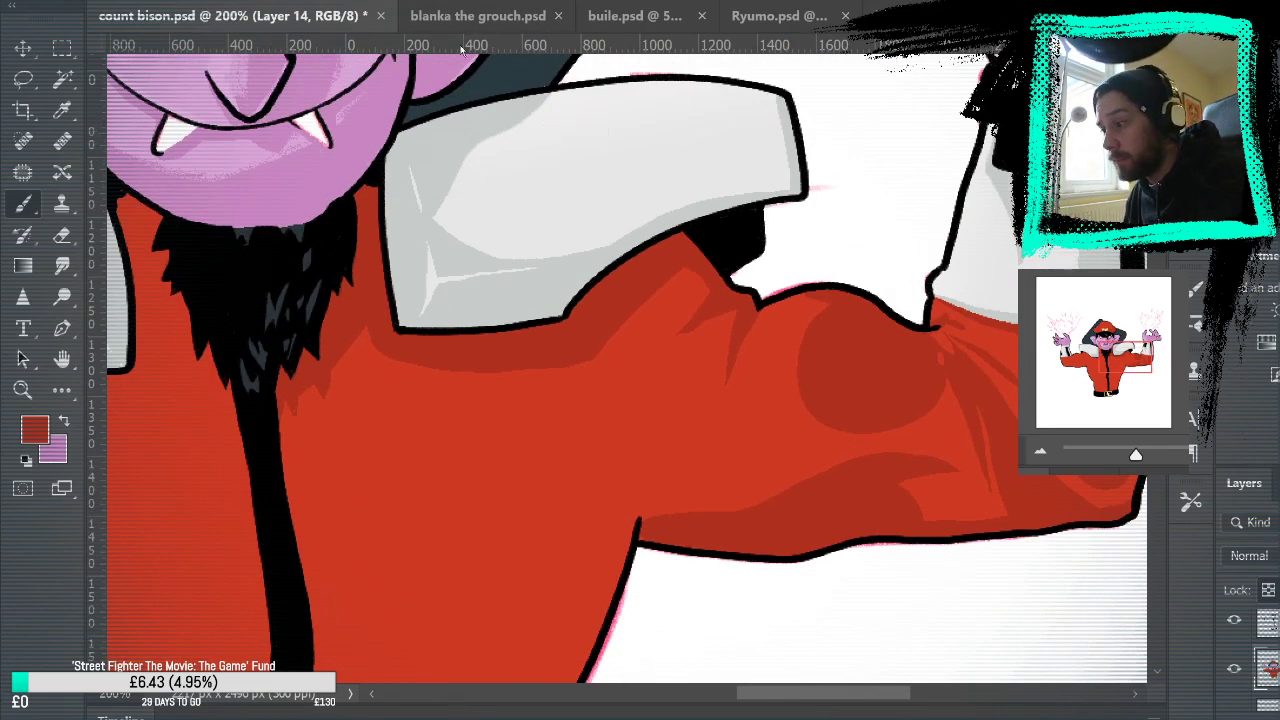
key("ctrl+0")
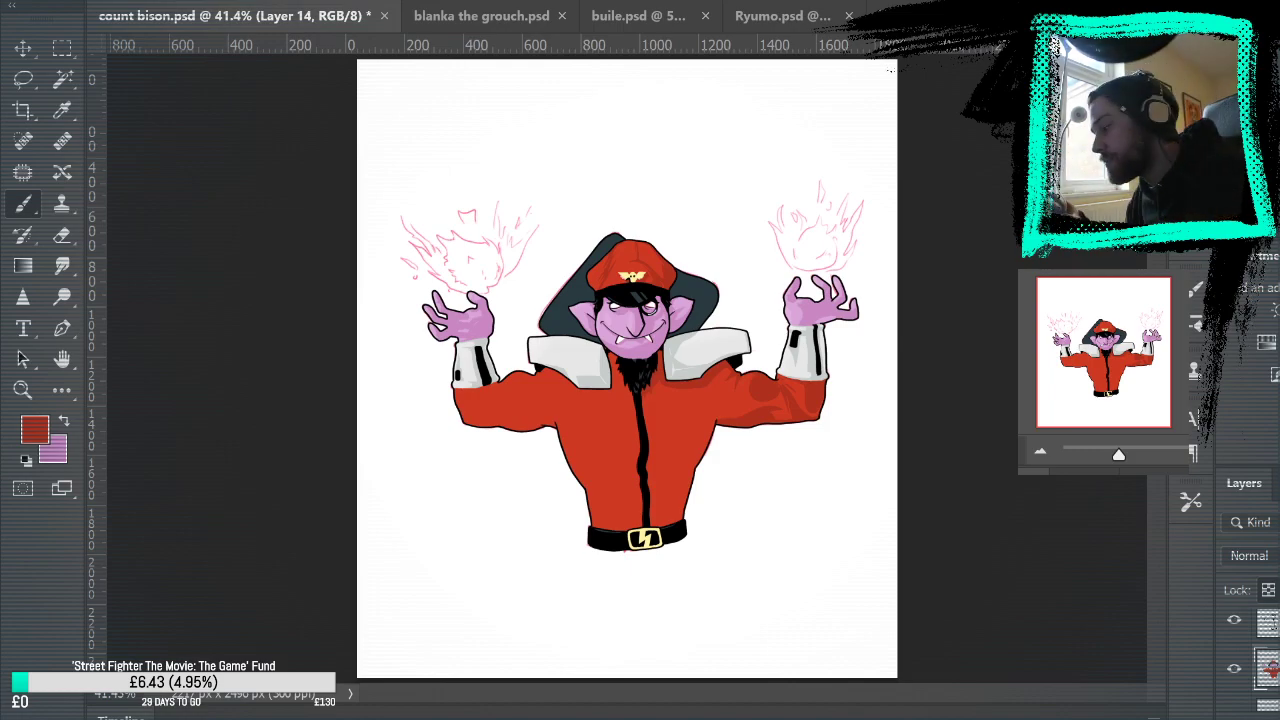
Step: Thin and reshape the crease shadows radiating from the inner elbow below the white cuff, using the sampled light and dark sleeve reds
key("z")
left_click(830, 410)
left_click(838, 390)
left_click(840, 392)
left_click(818, 420)
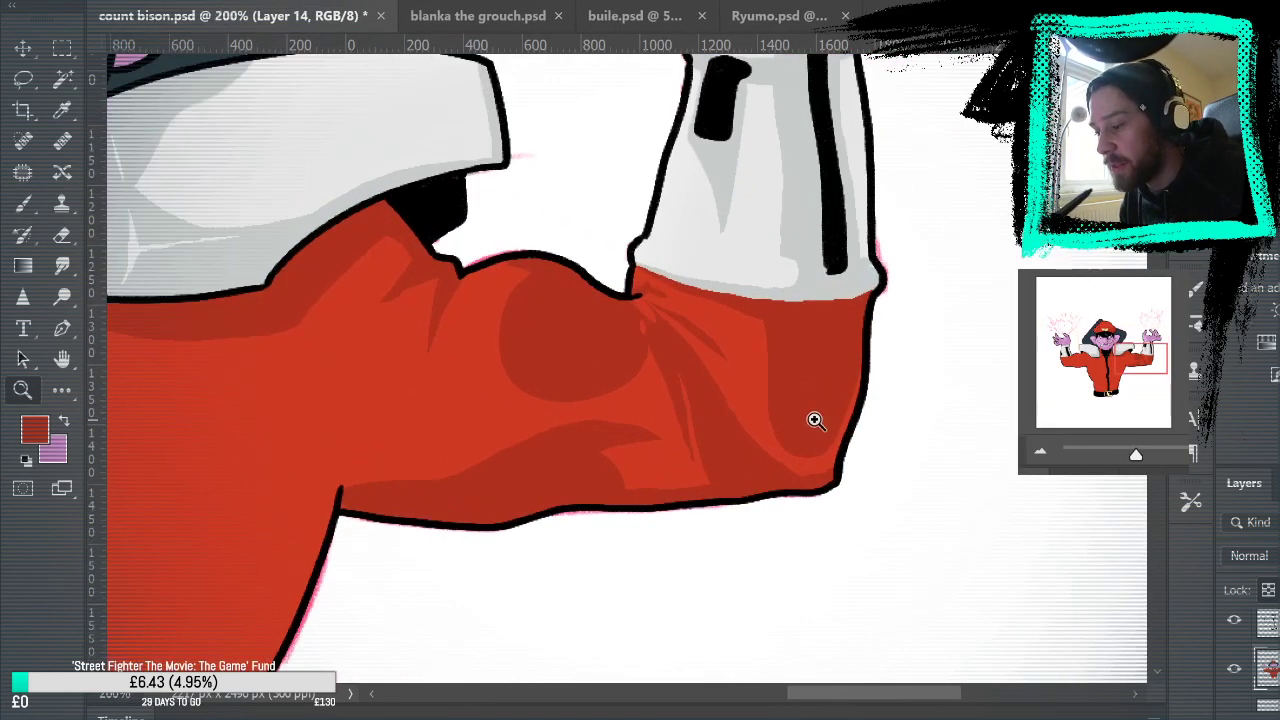
left_click(815, 420)
key("b")
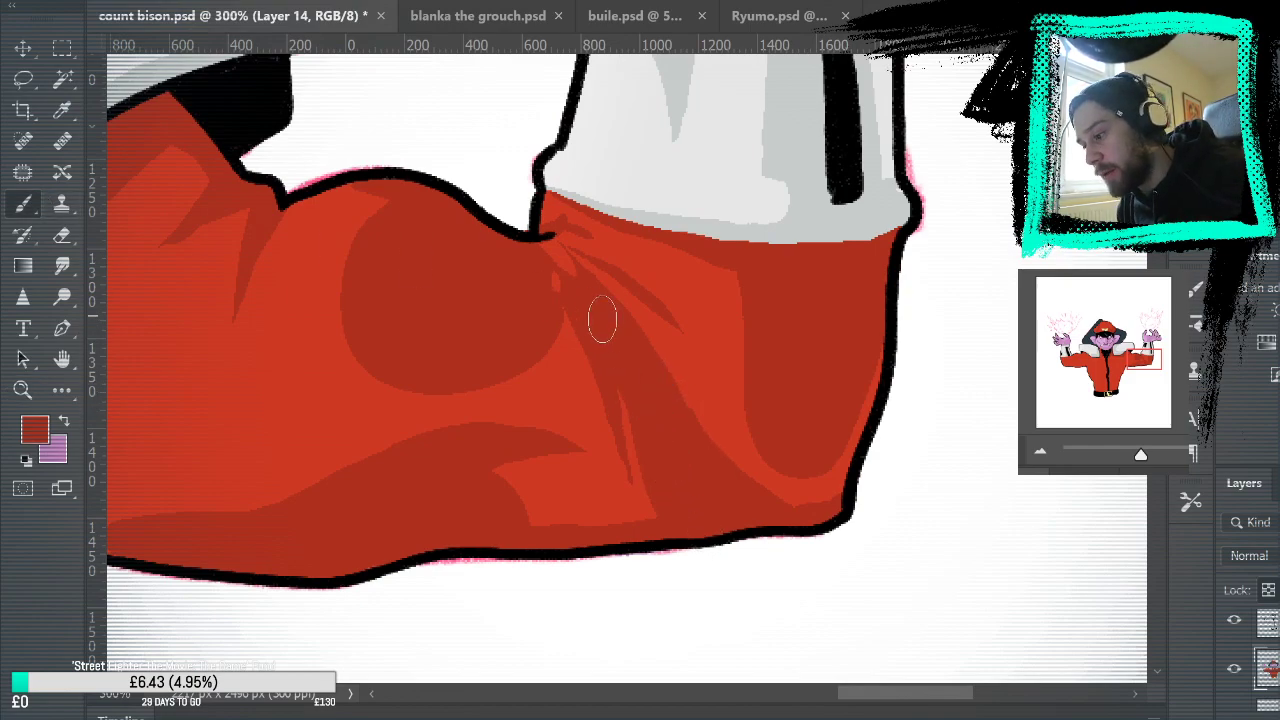
left_click_drag(766, 446, 889, 501)
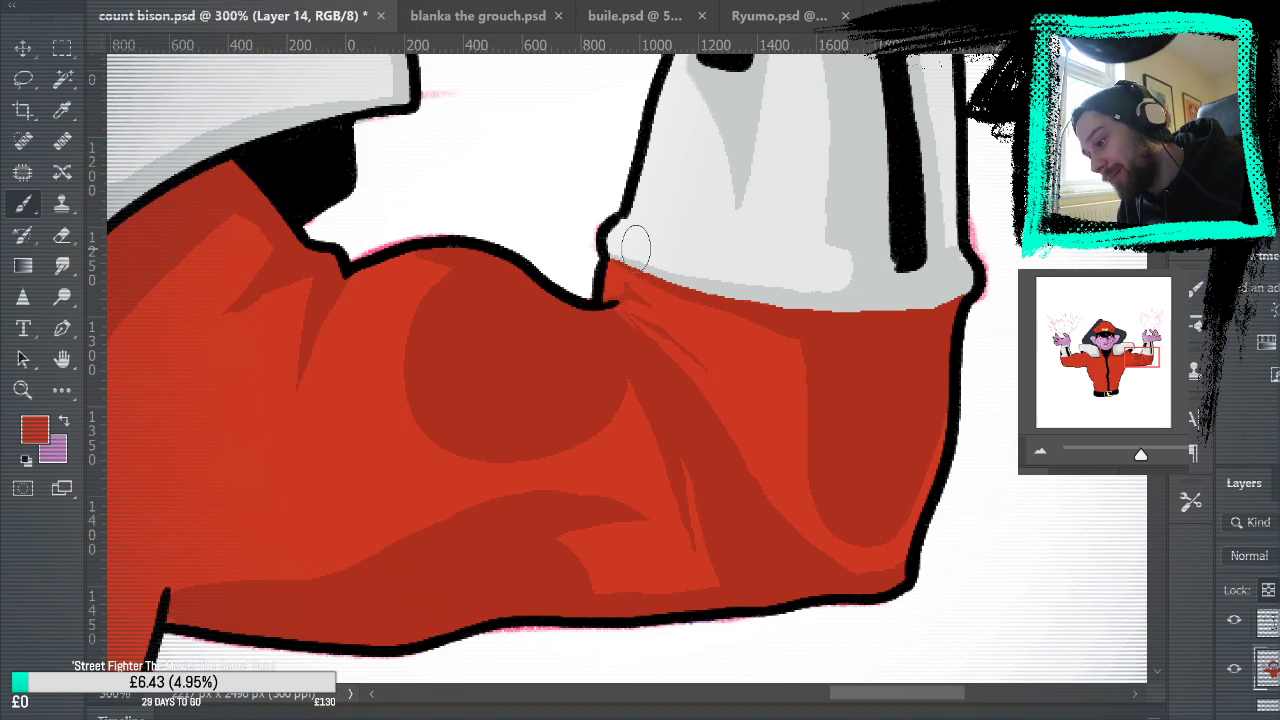
left_click_drag(777, 434, 888, 442)
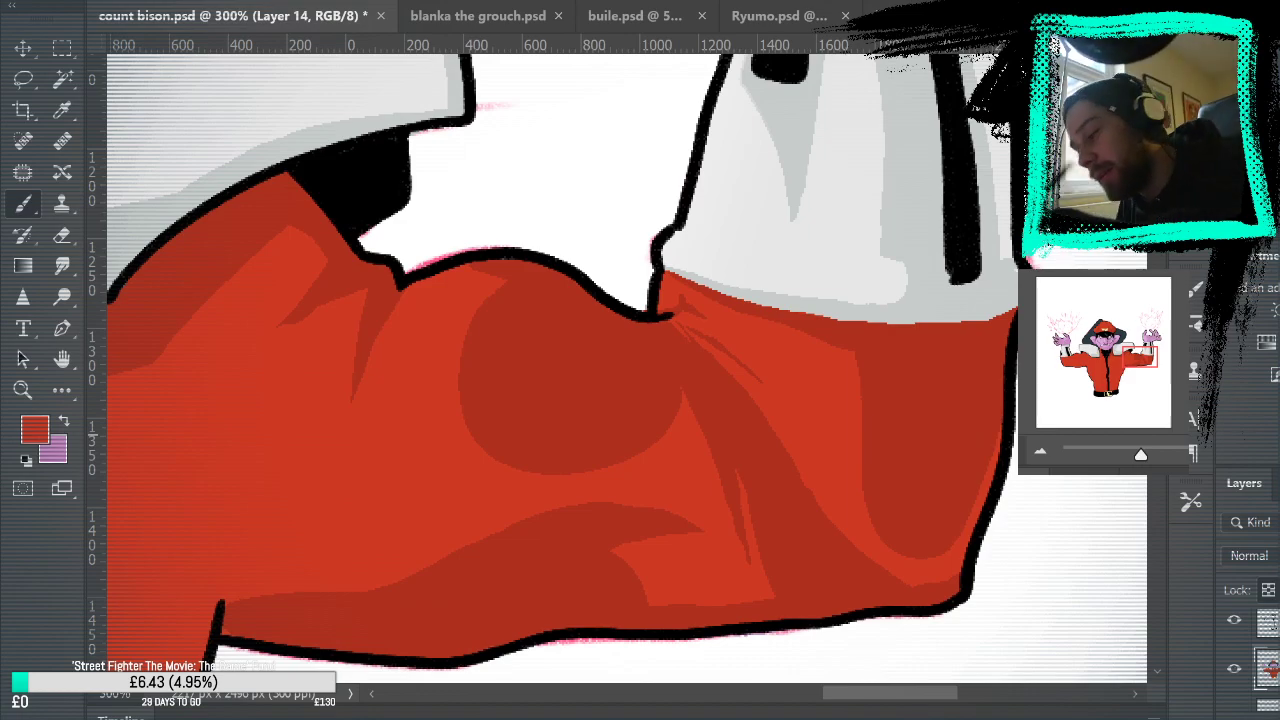
left_click(742, 434, "alt")
left_click_drag(673, 315, 752, 337)
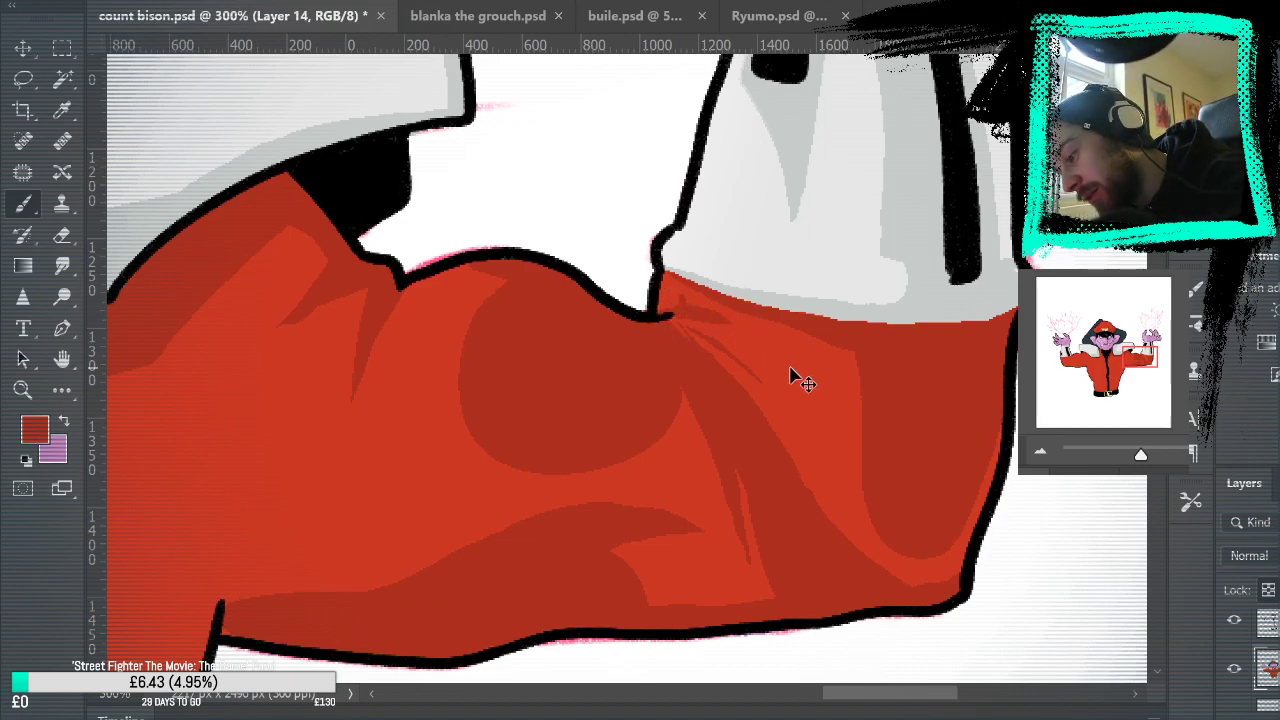
left_click_drag(1021, 487, 1044, 526)
left_click_drag(709, 321, 706, 343)
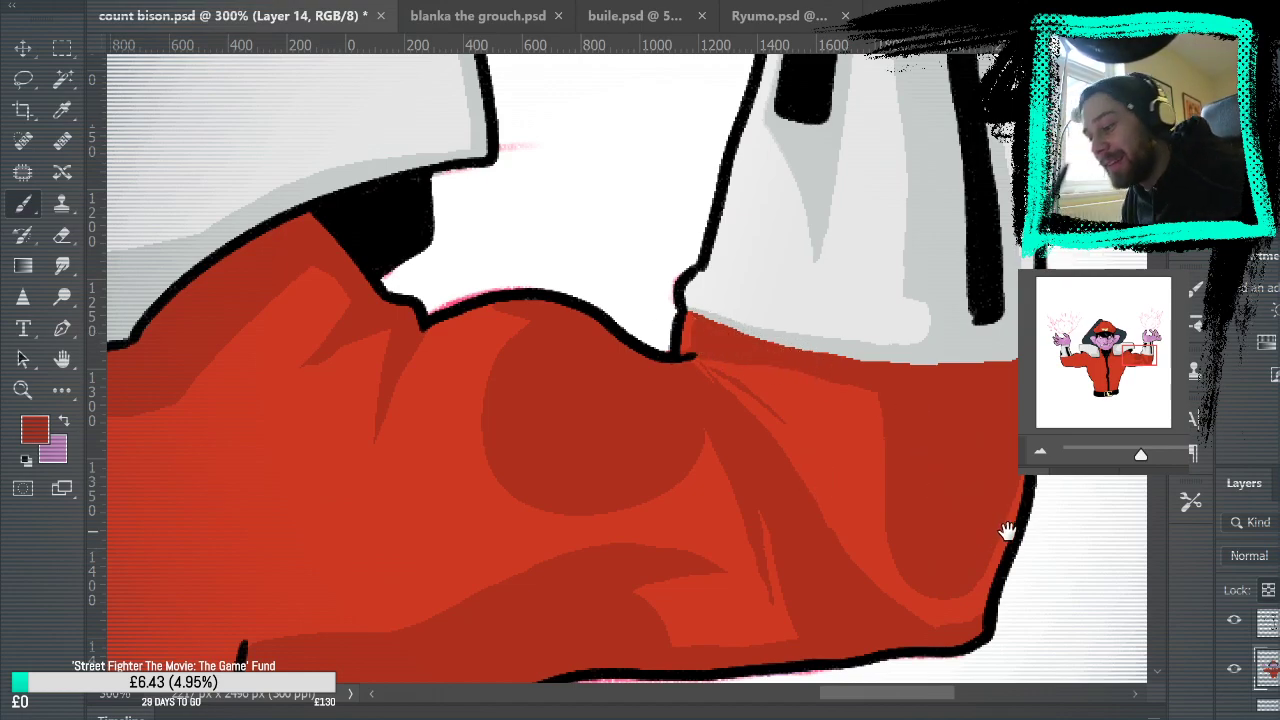
Step: Fill the light gap at the outer elbow with dark red, joining the shadow below the cuff to the sleeve's underside shadow
left_click_drag(1007, 528, 1067, 459)
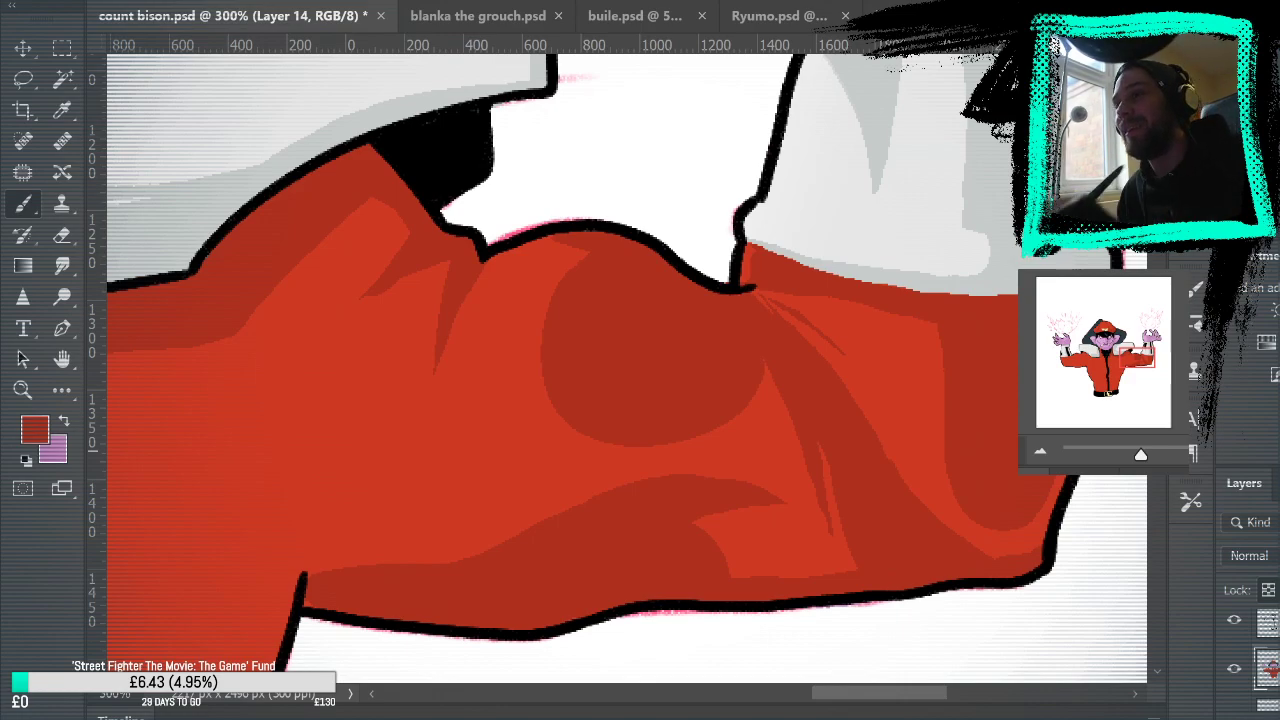
left_click_drag(884, 544, 606, 514)
mouse_move(808, 497)
left_mouse_down()
mouse_move(888, 437)
mouse_move(898, 451)
left_mouse_up()
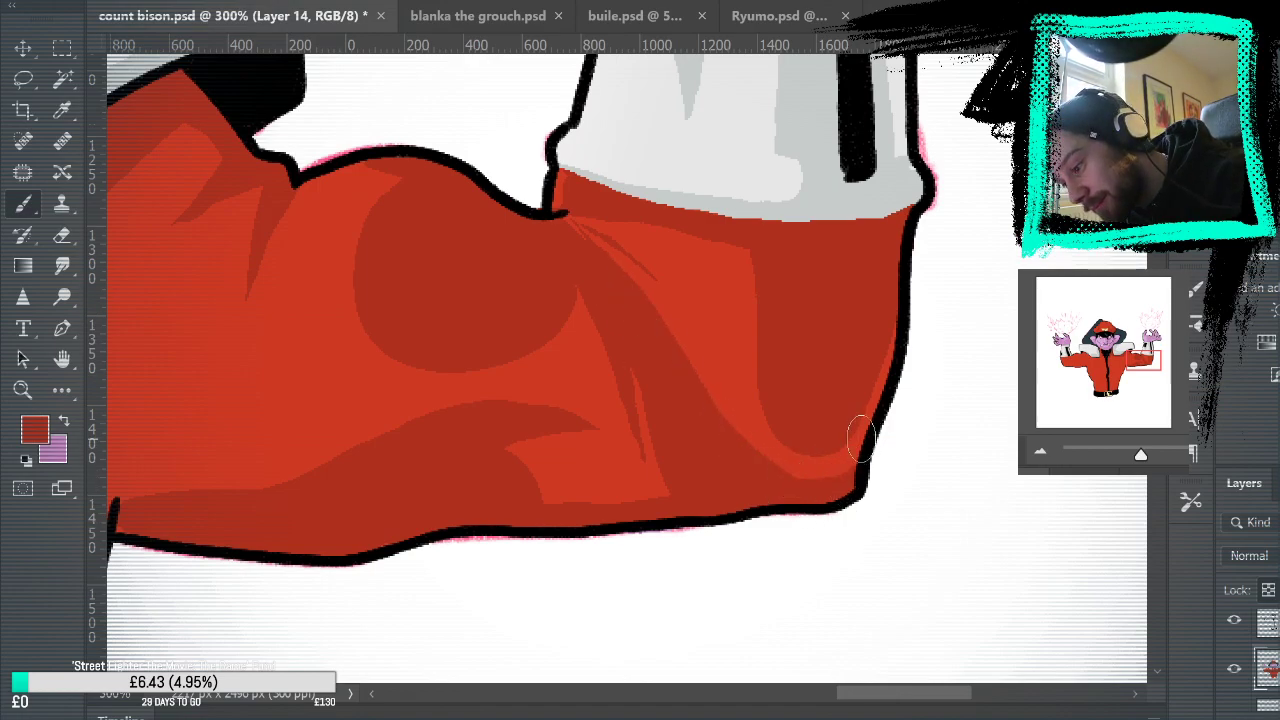
left_click_drag(888, 531, 1043, 540)
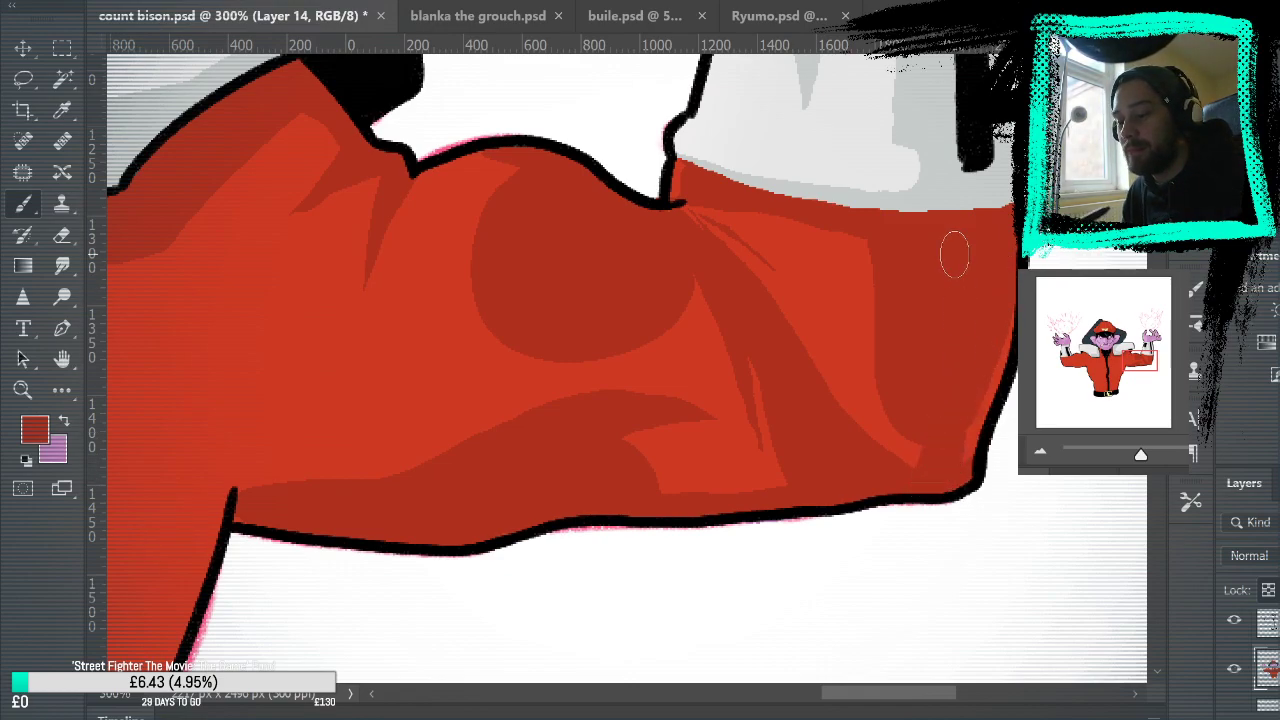
left_click_drag(1060, 493, 1029, 554)
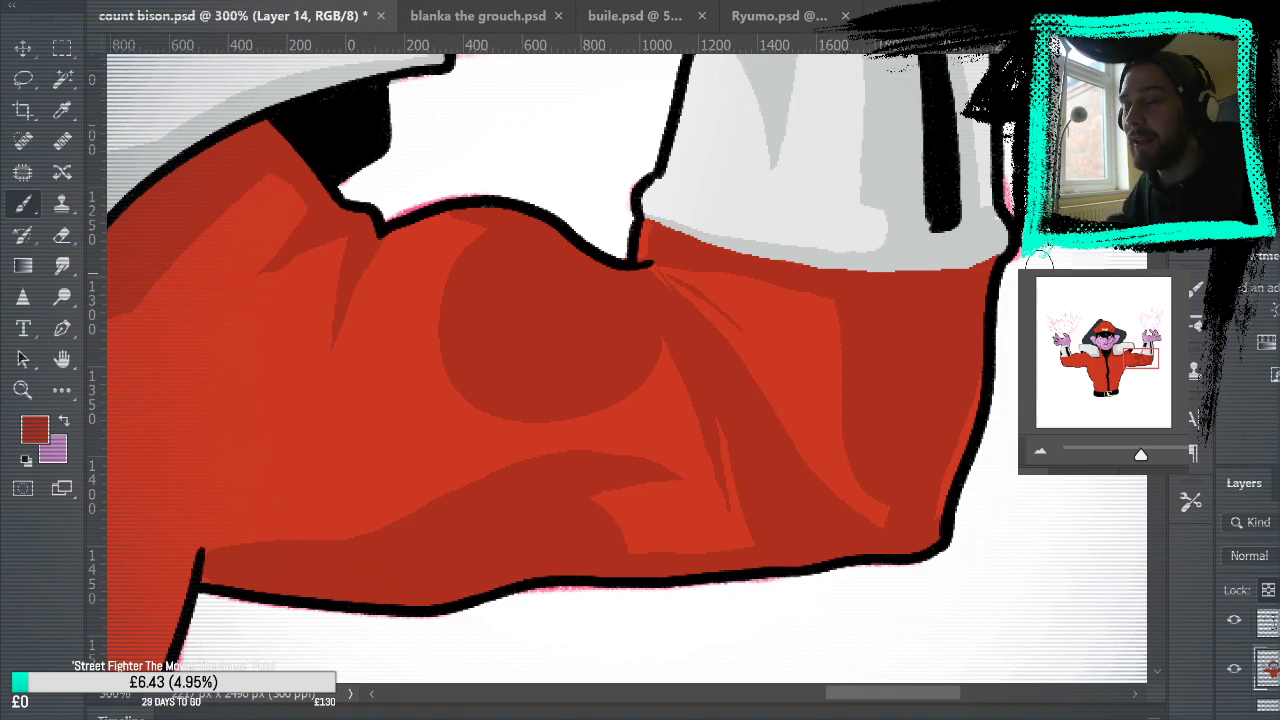
Step: Paint a thin tapering dark red crease beside the inner edge of the forearm shadow, starting just below the cuff
left_click_drag(964, 396, 1002, 402)
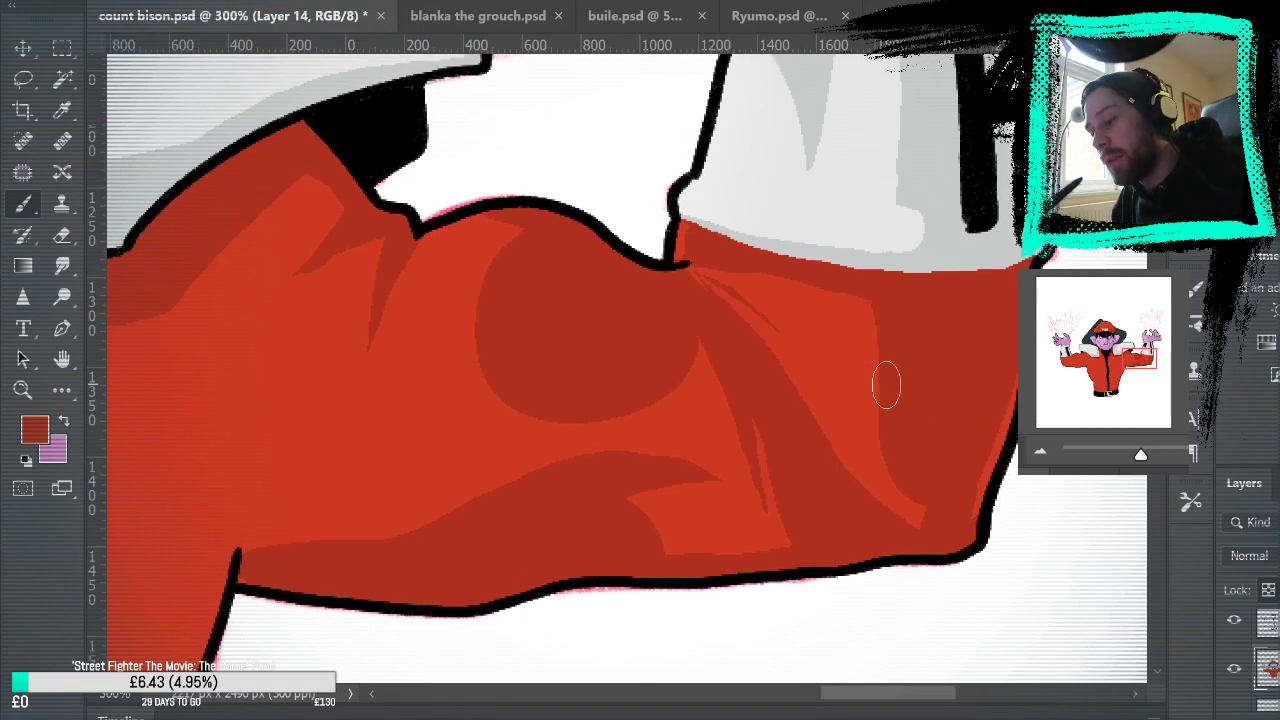
left_click_drag(860, 343, 828, 285)
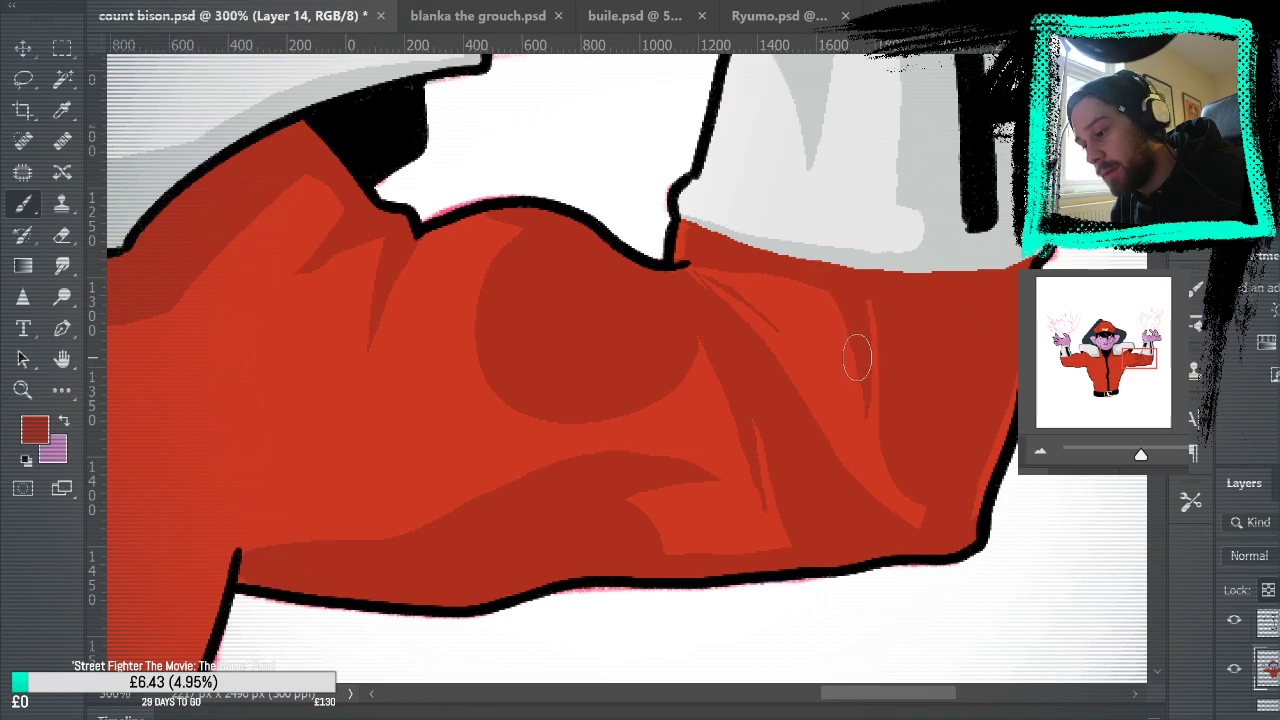
left_click_drag(857, 357, 821, 286)
left_click_drag(1080, 460, 1073, 551)
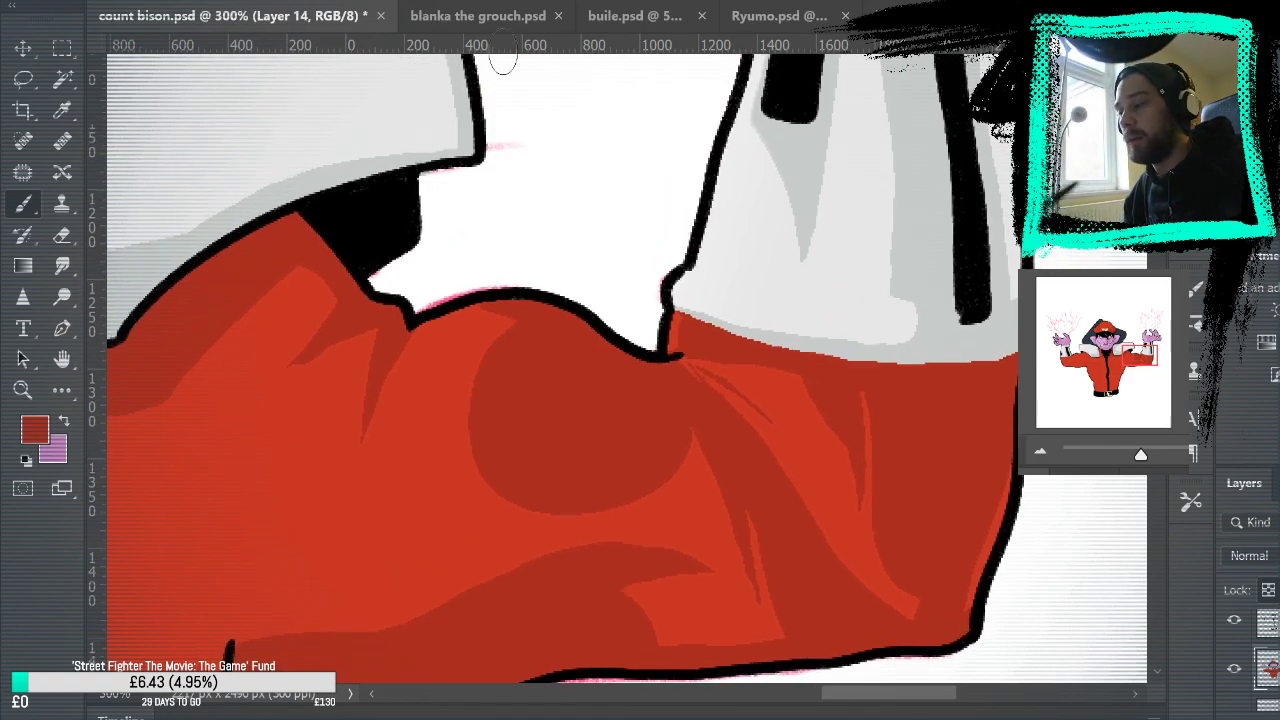
key("ctrl+0")
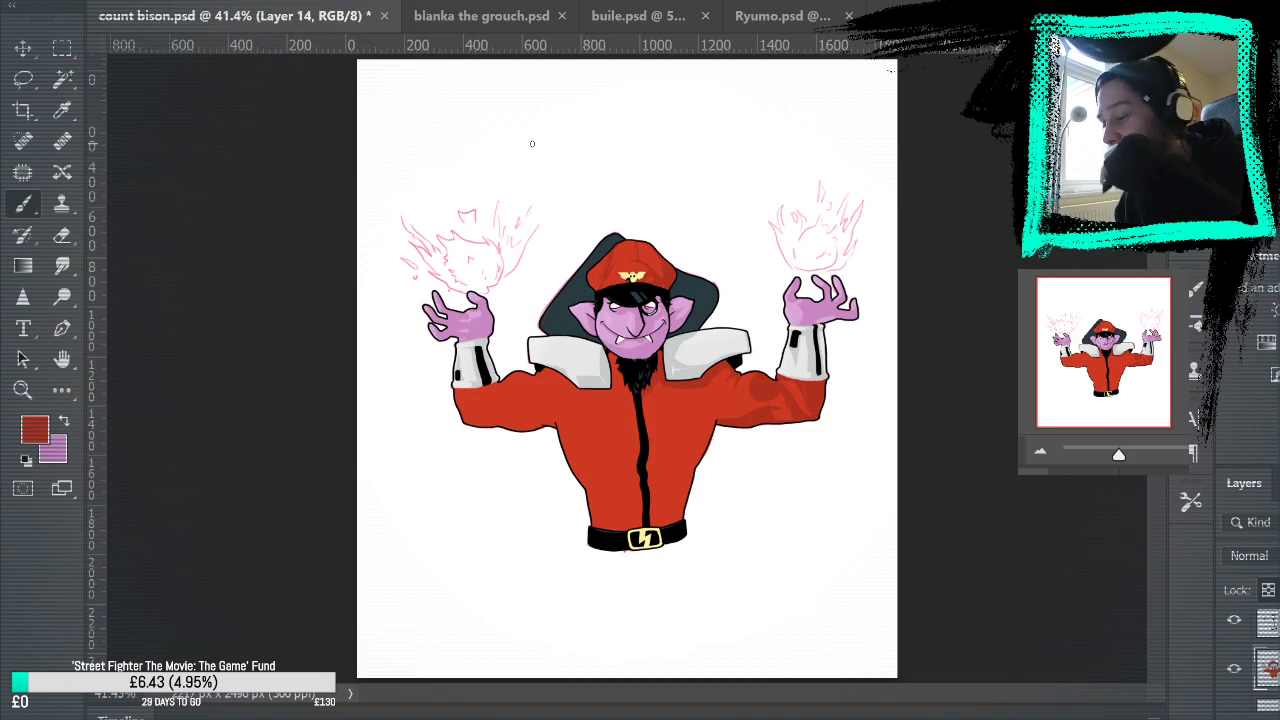
Step: Fade the character's colours so the pink sketch lines for the jacket folds show through as a shading guide
left_click(24, 390)
left_click(823, 404)
left_click(825, 405)
left_click(825, 405)
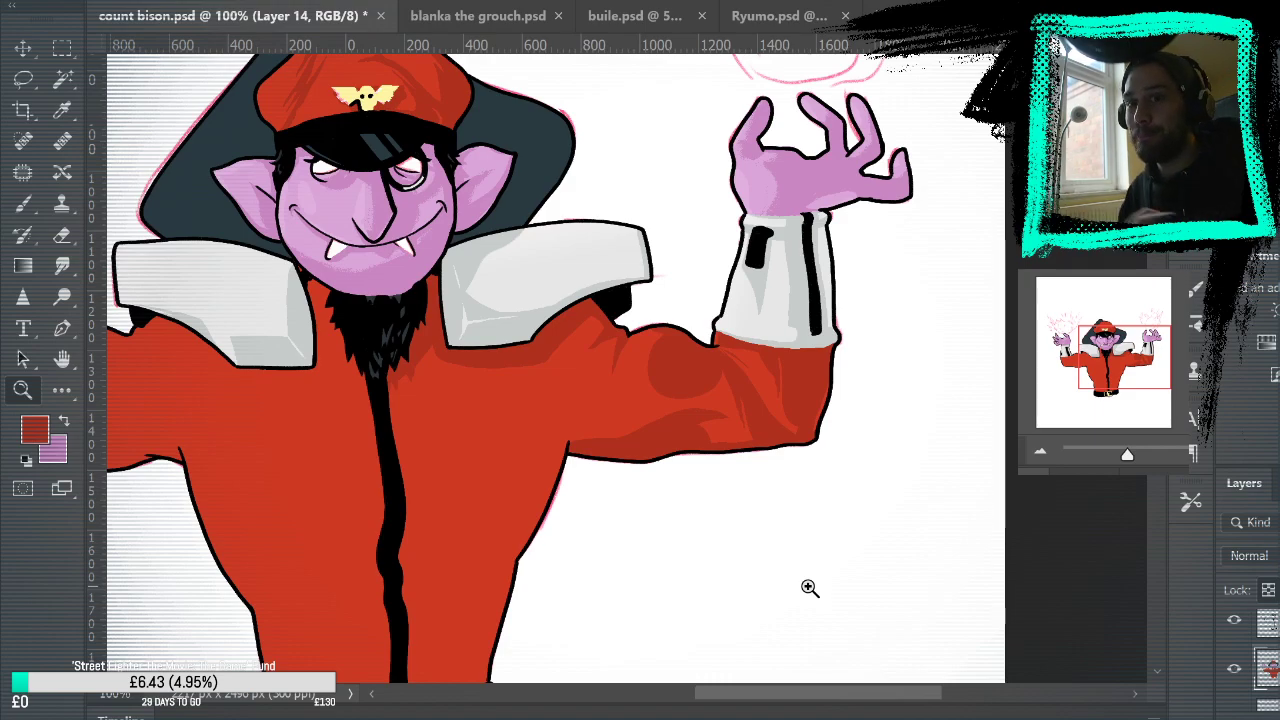
left_click_drag(906, 469, 1087, 298)
left_click_drag(858, 334, 818, 469)
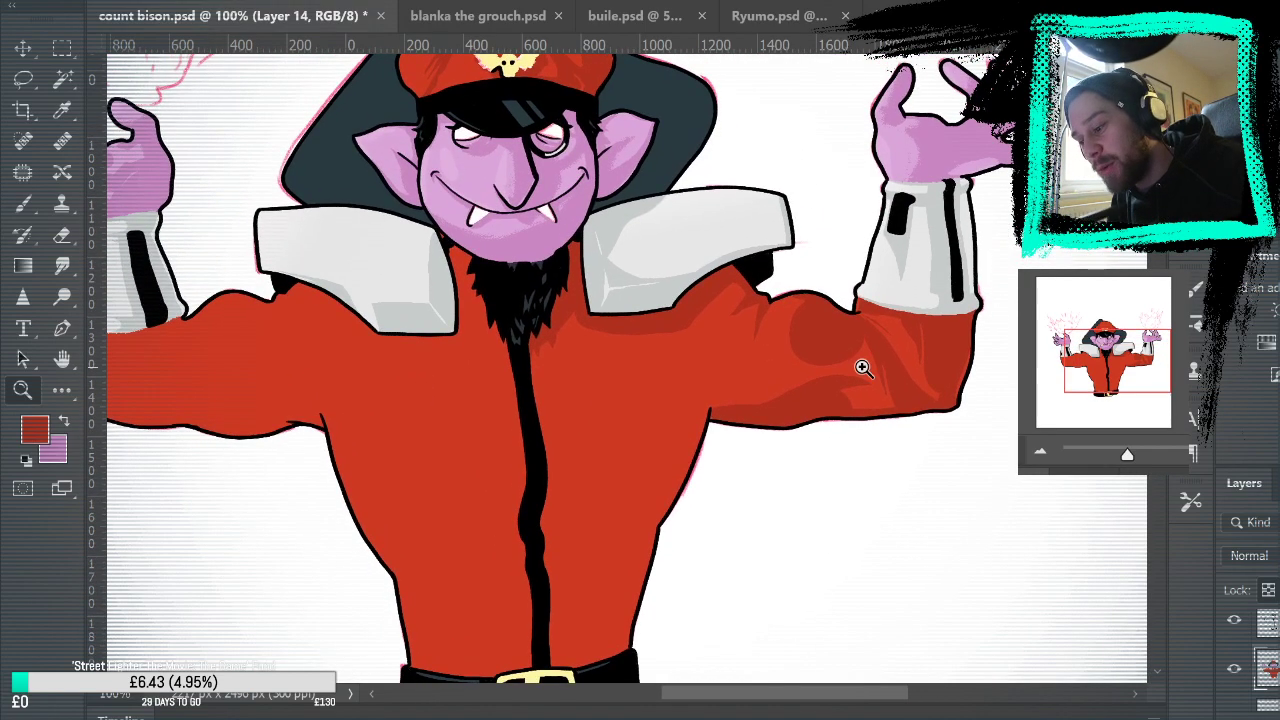
left_click(1236, 708)
key("3")
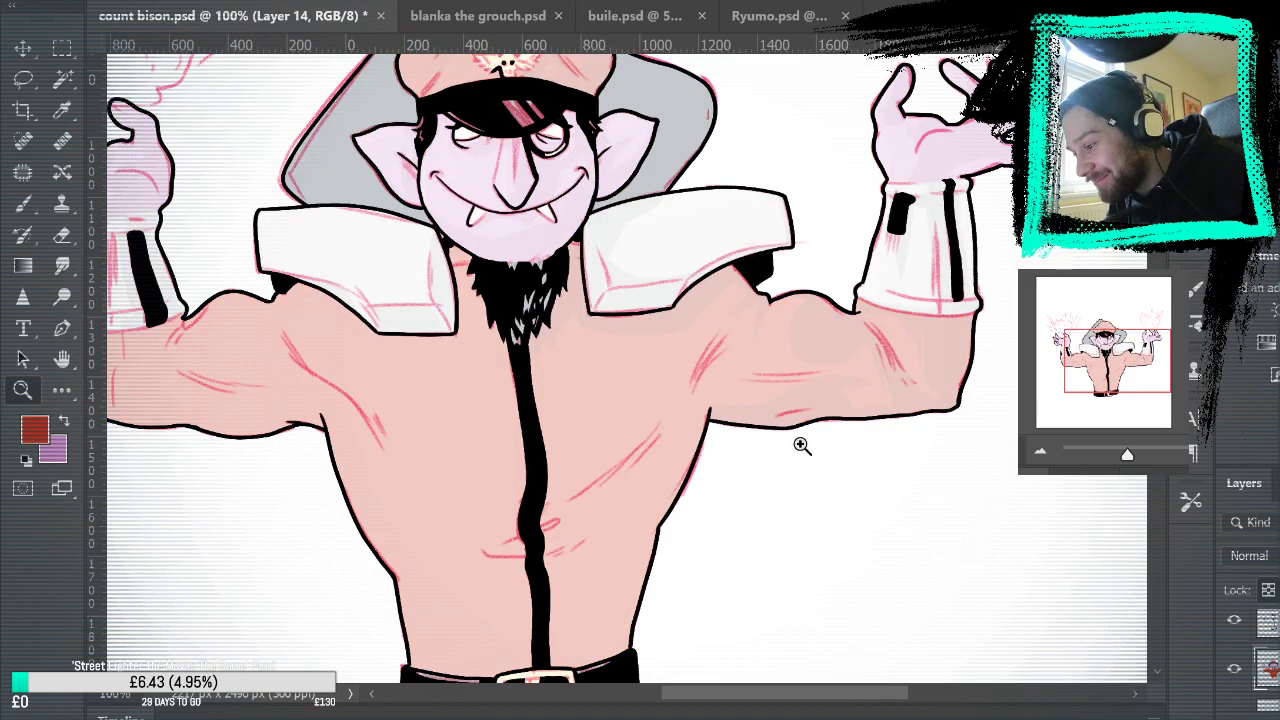
Step: Paint dark red fold shadows around the armpit, from the chest into the sleeve's underside, following the sketch, and restore the full colours
key("b")
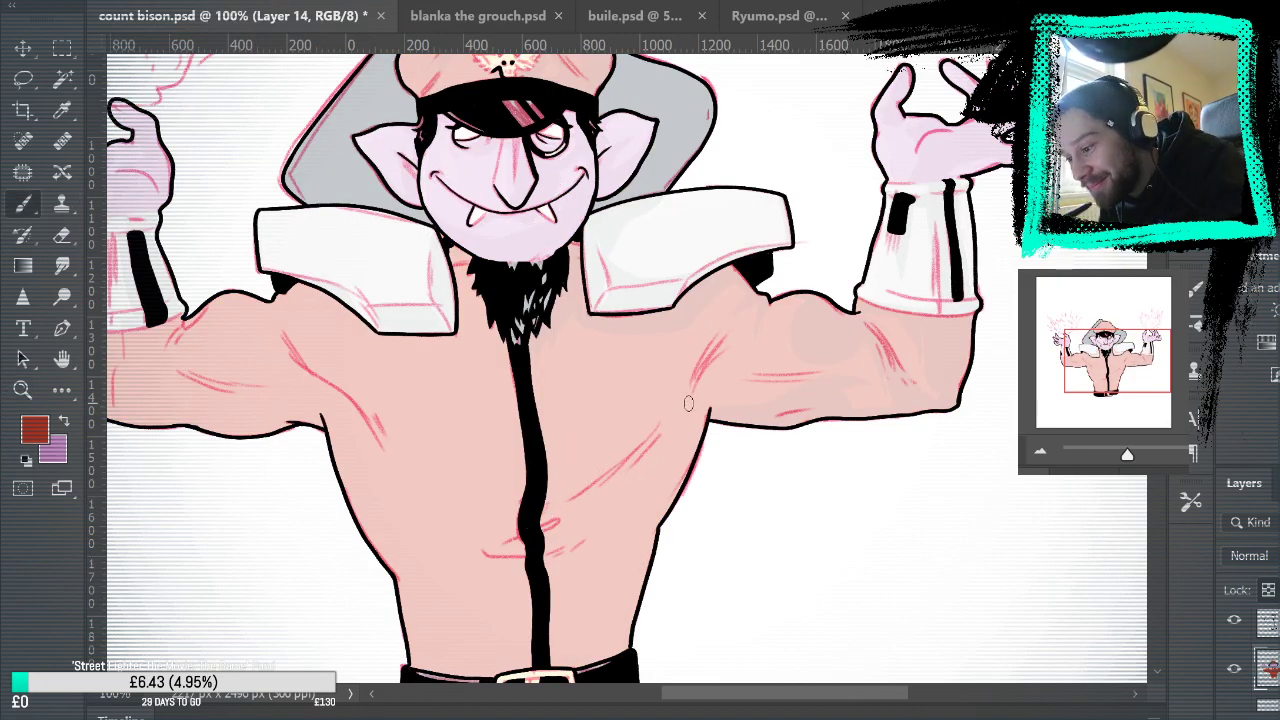
key("z")
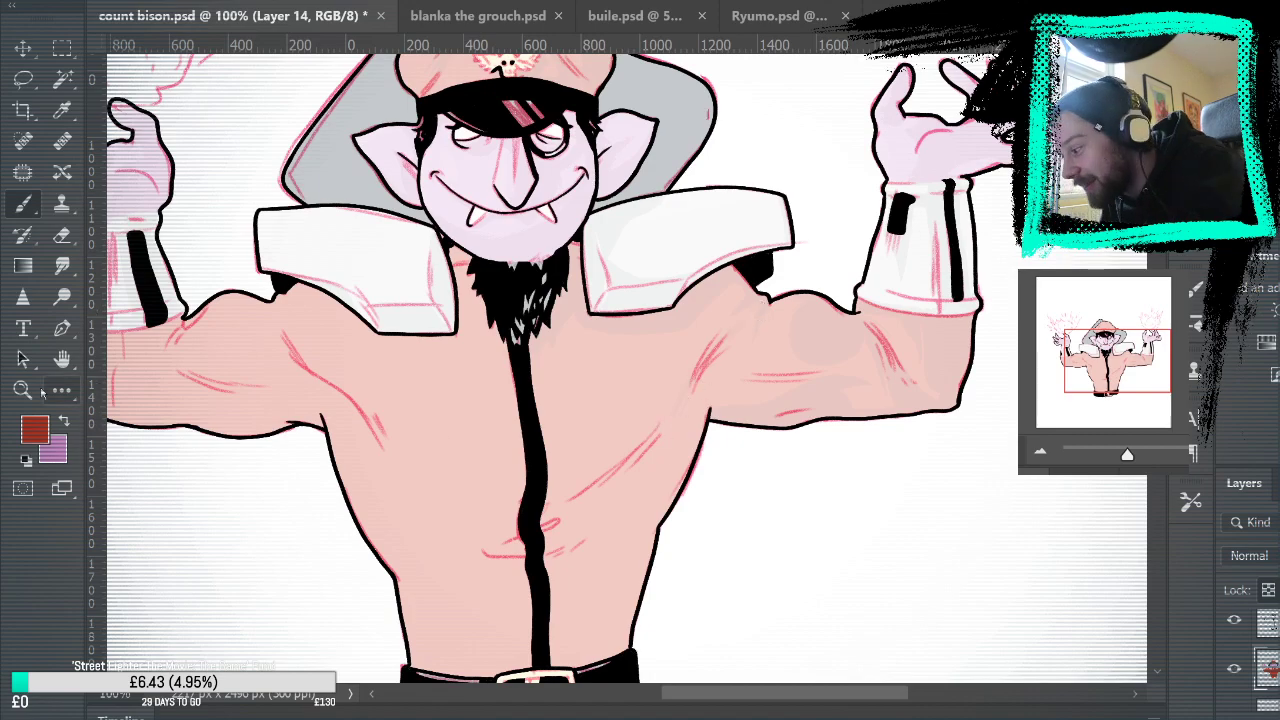
left_click(740, 418)
left_click(765, 428)
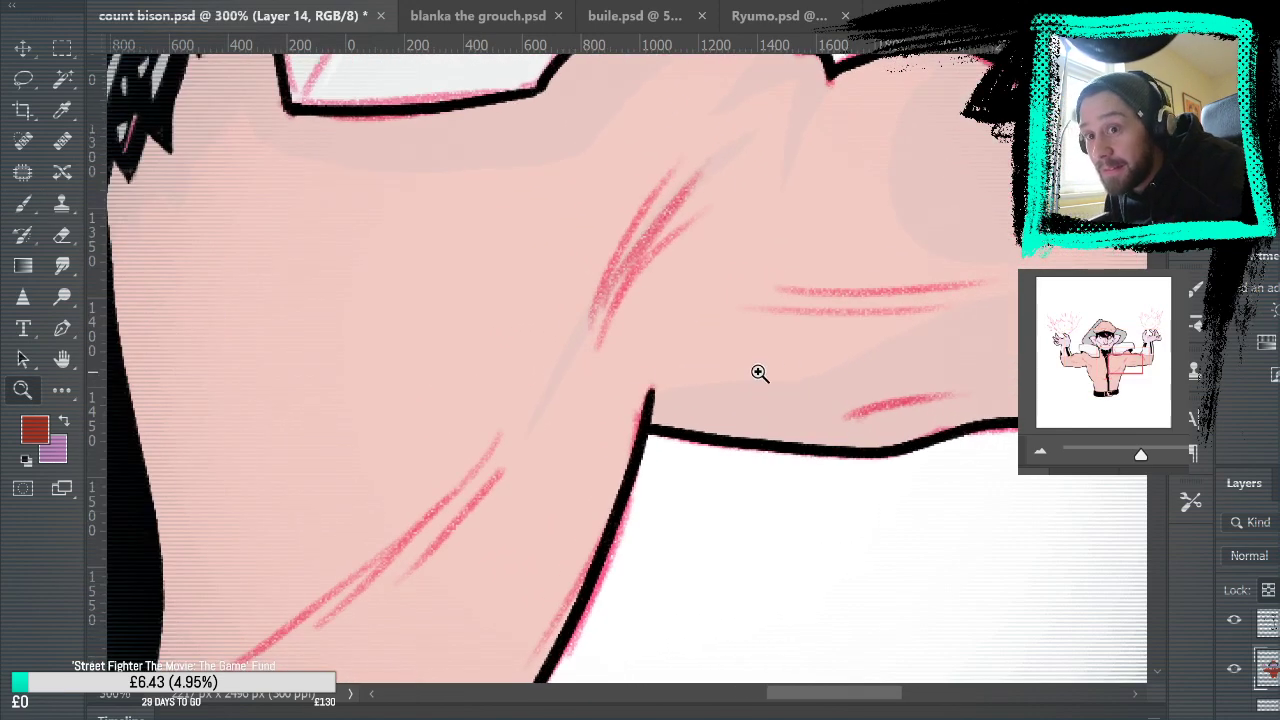
key("b")
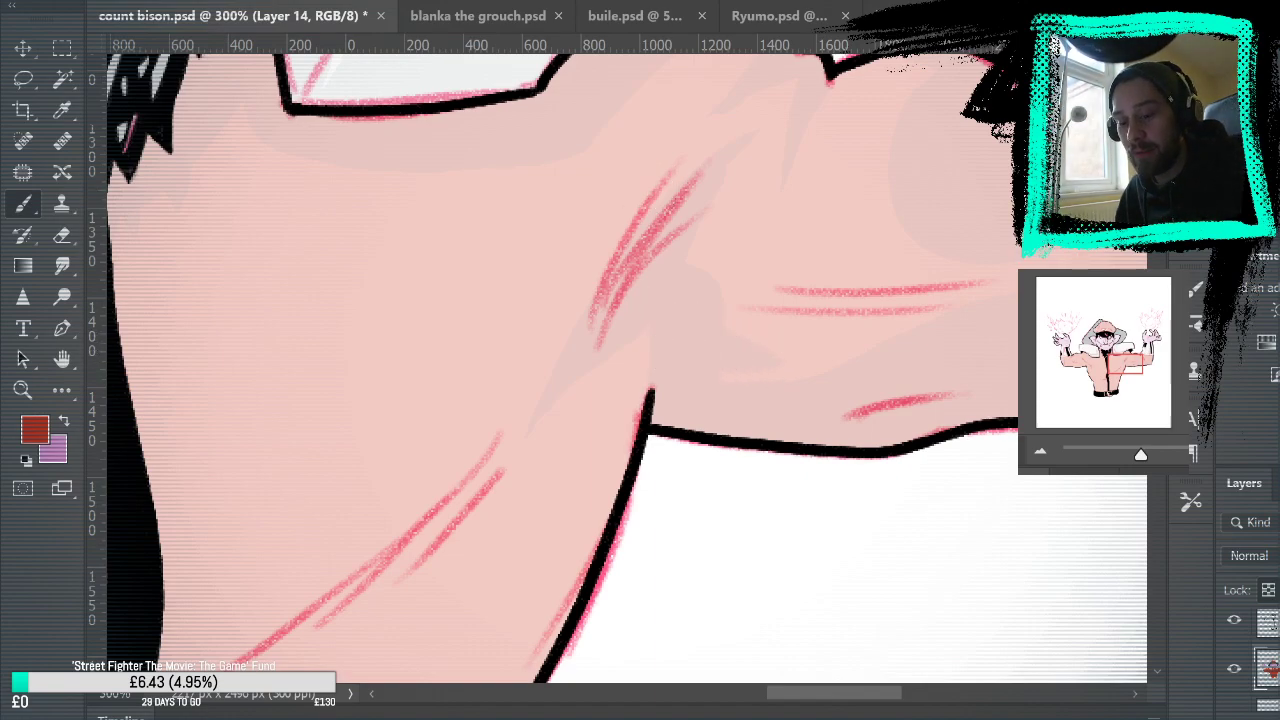
key("ctrl+z")
left_click_drag(1005, 412, 619, 459)
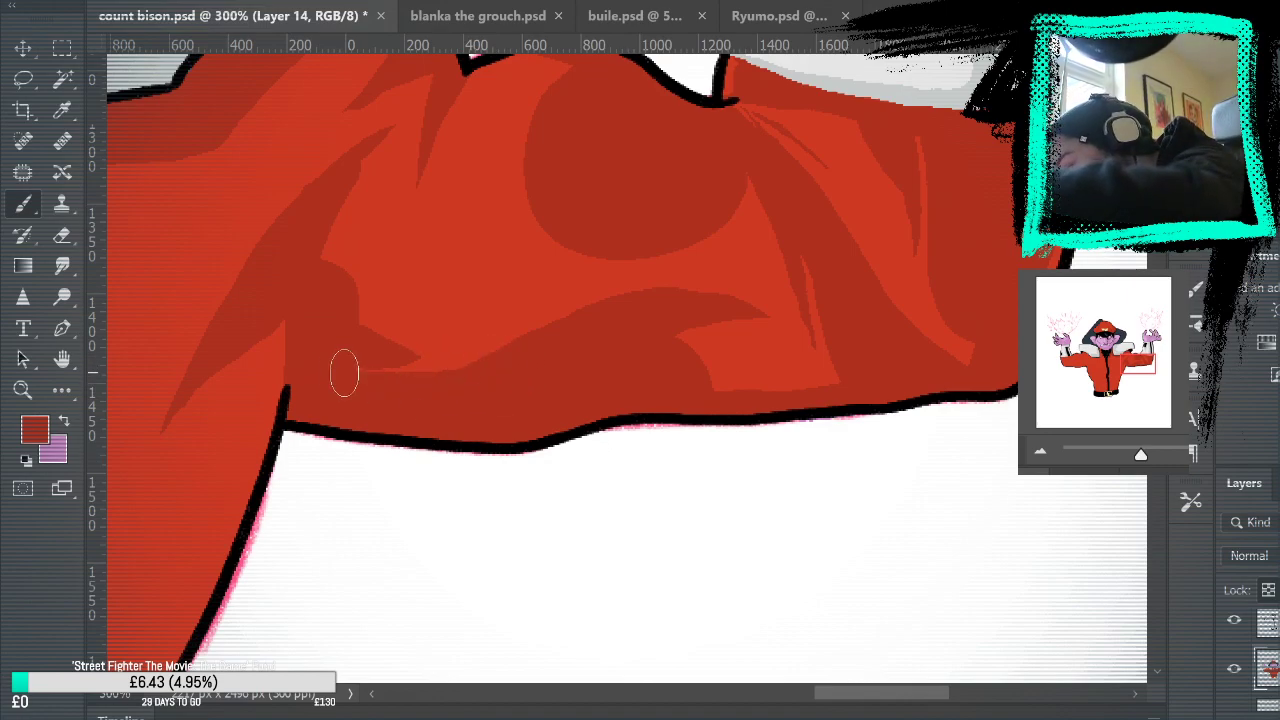
Step: Show the reference photo of the red-suited fighter, study the shading on its raised arm, and hide the photo again
mouse_move(908, 495)
left_mouse_down()
mouse_move(973, 630)
mouse_move(1021, 637)
left_mouse_up()
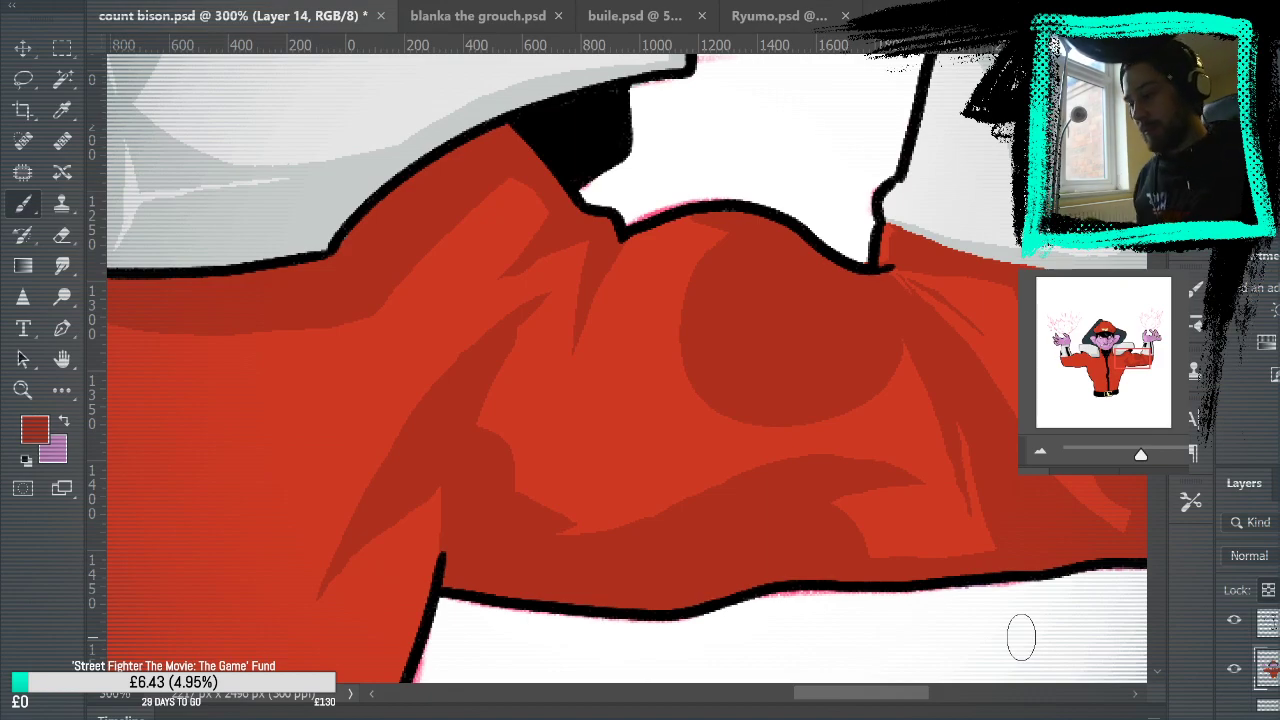
key("ctrl+minus")
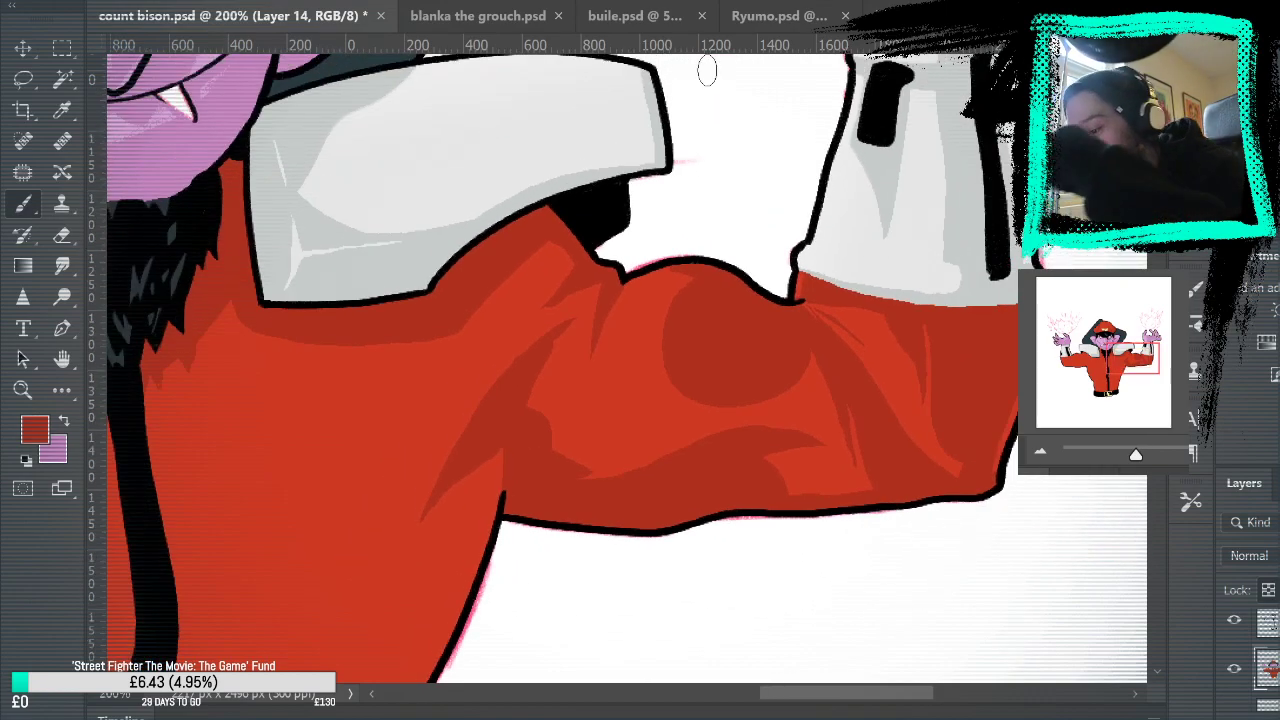
scroll(544, 159, "down", 2)
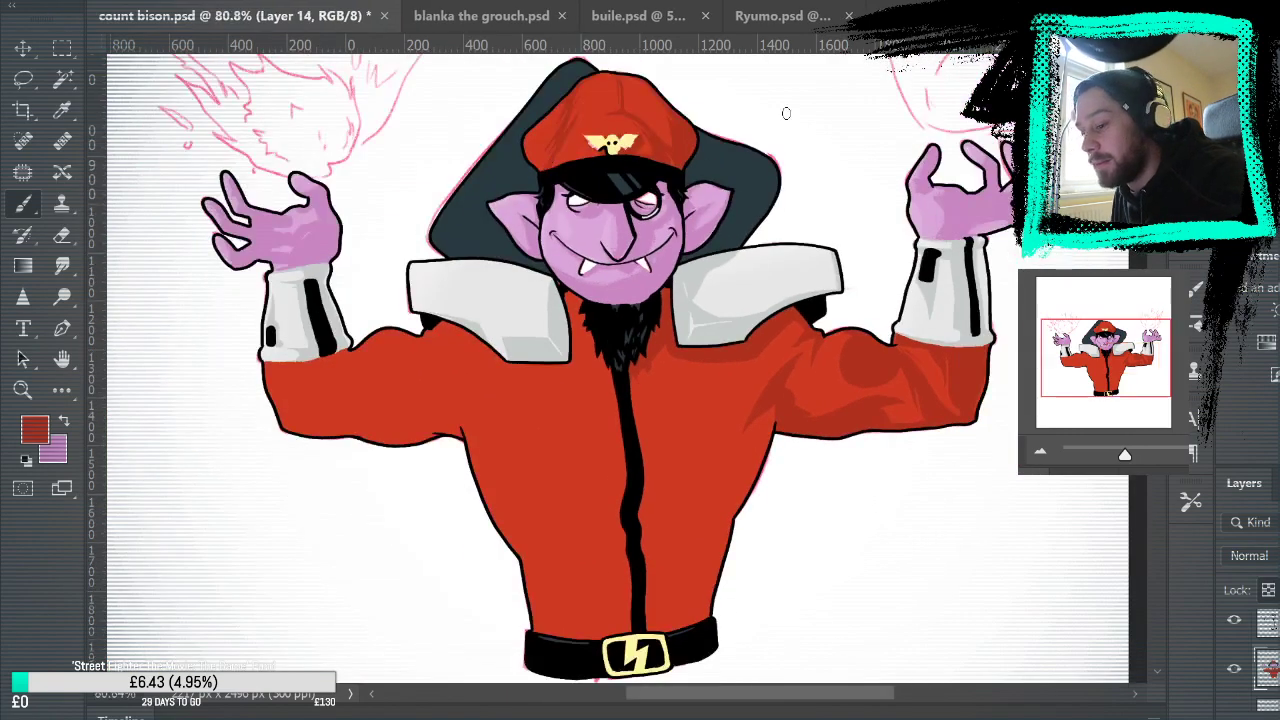
left_click(22, 390)
left_click(950, 338)
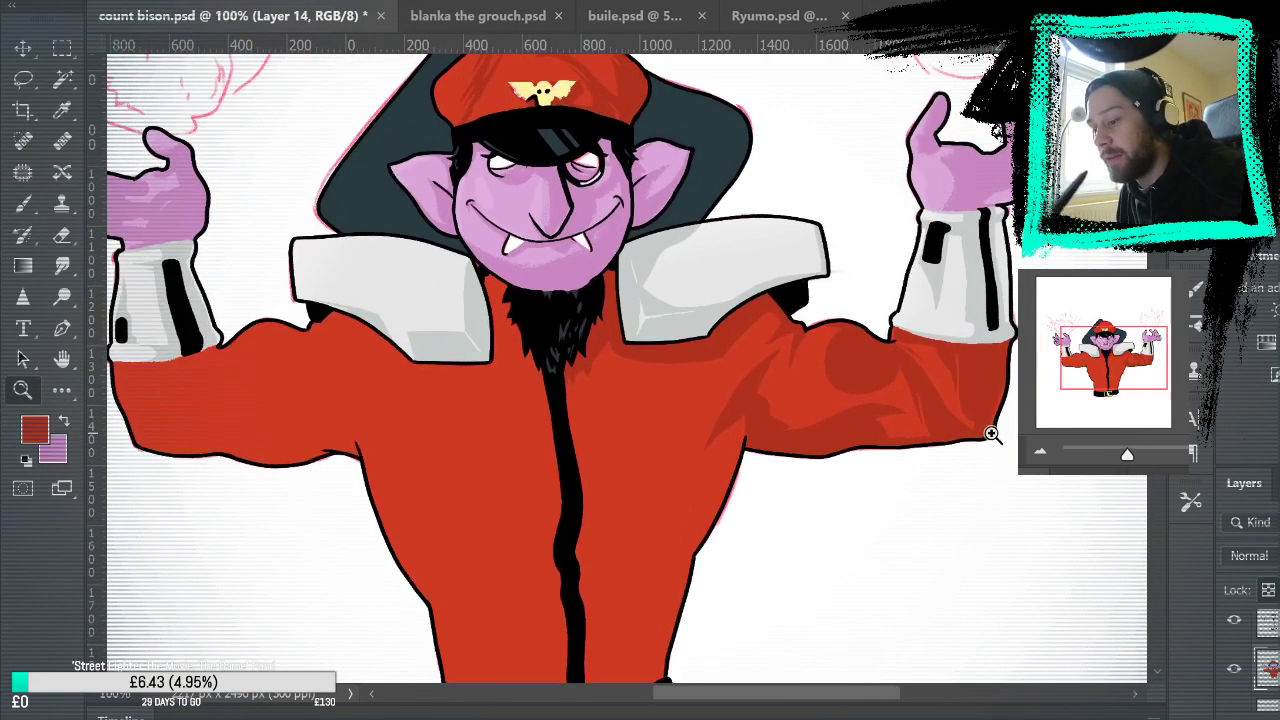
left_click(948, 338)
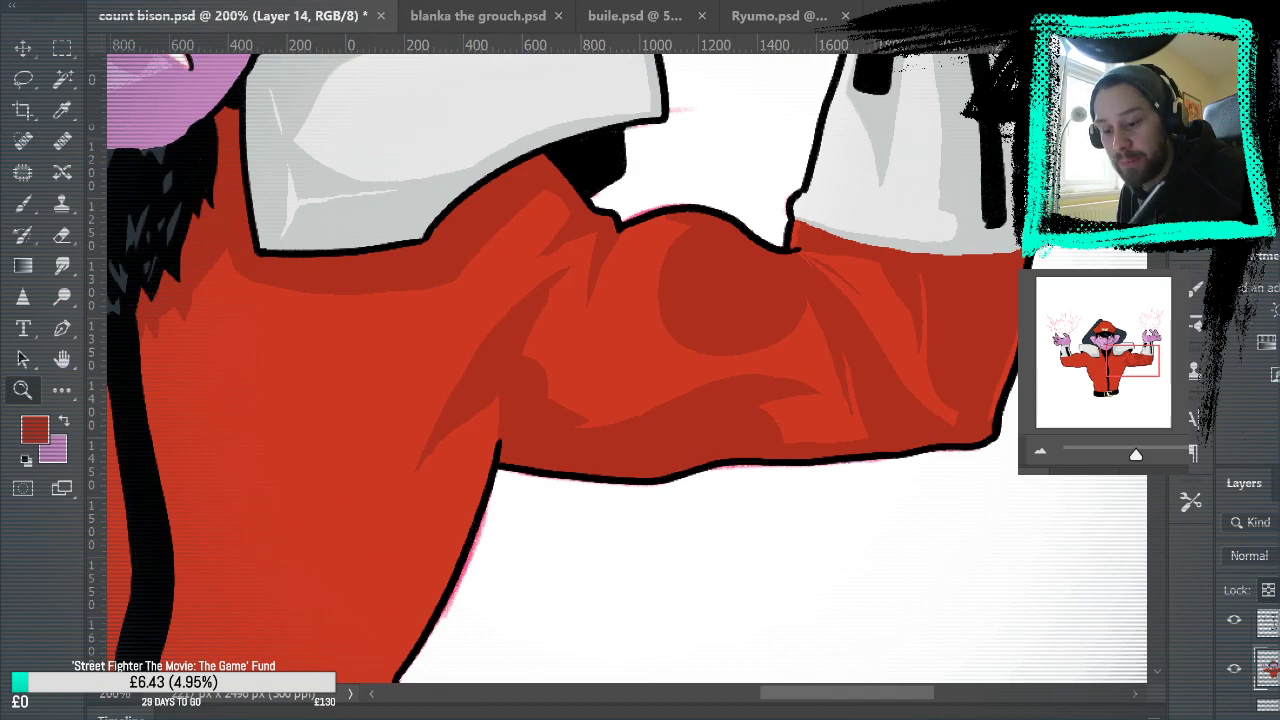
scroll(1256, 660, "down", 5)
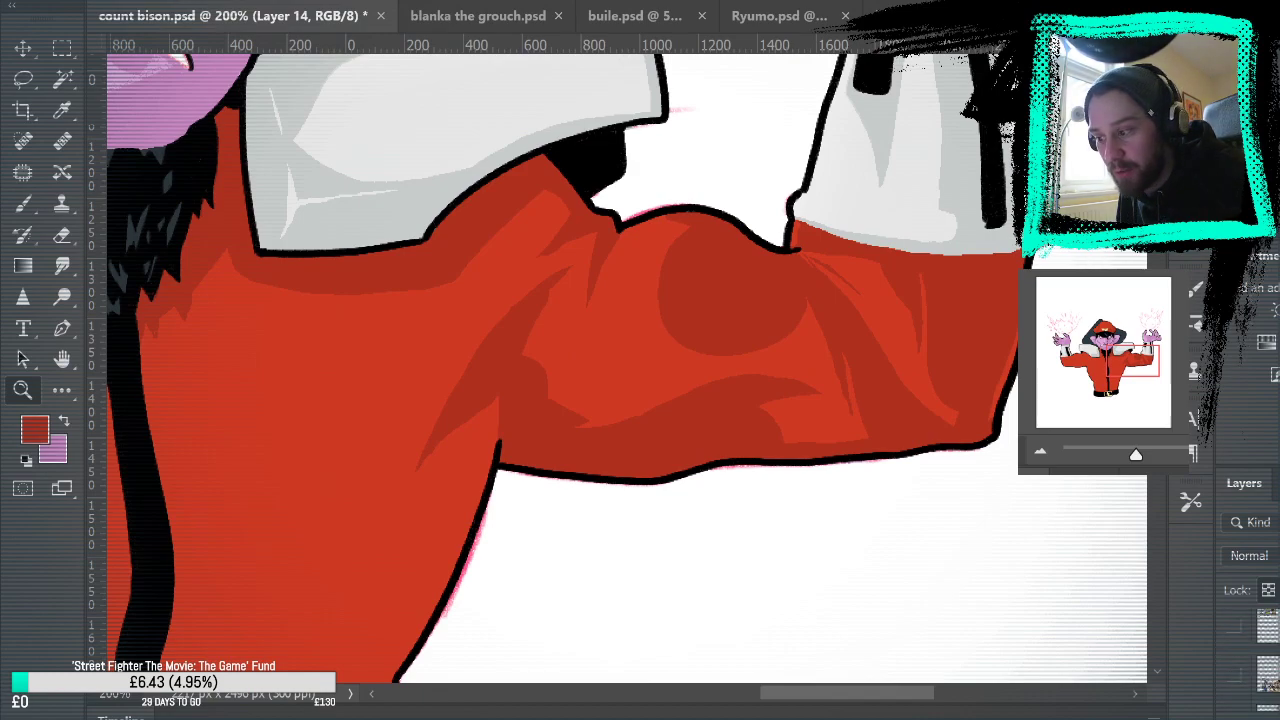
scroll(1256, 660, "down", 5)
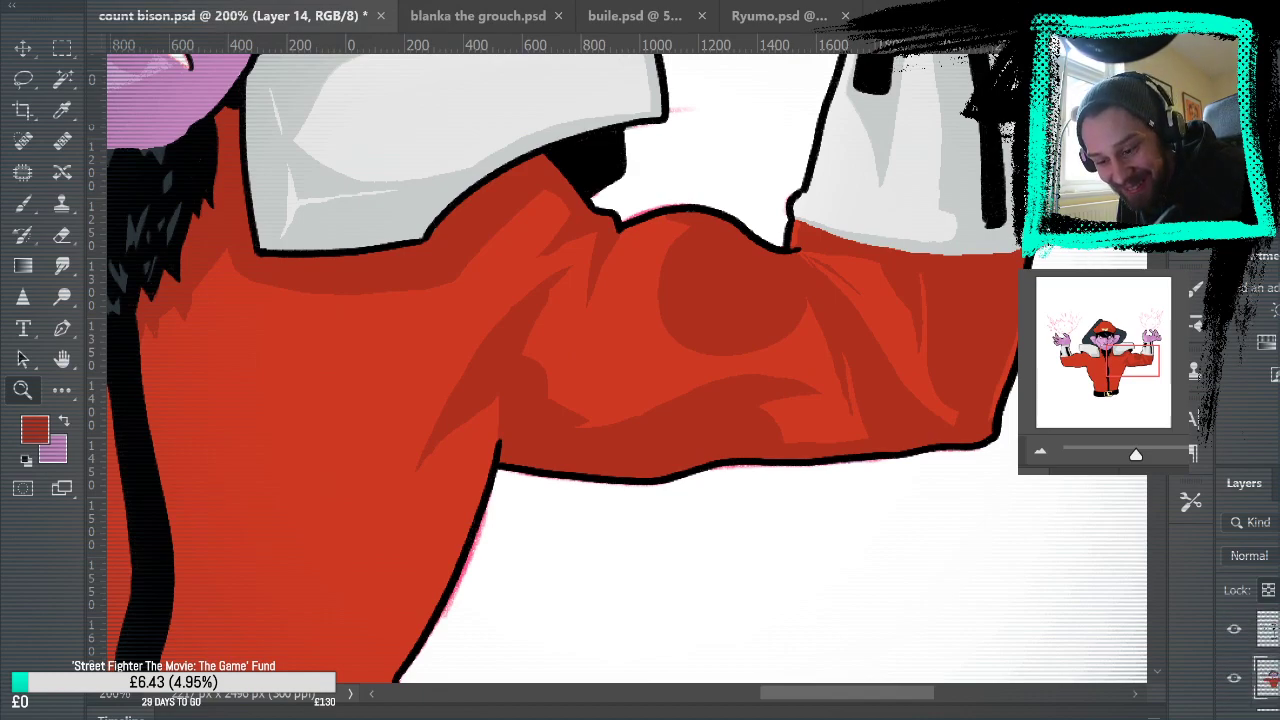
left_click(1237, 639)
left_click_drag(876, 140, 874, 680)
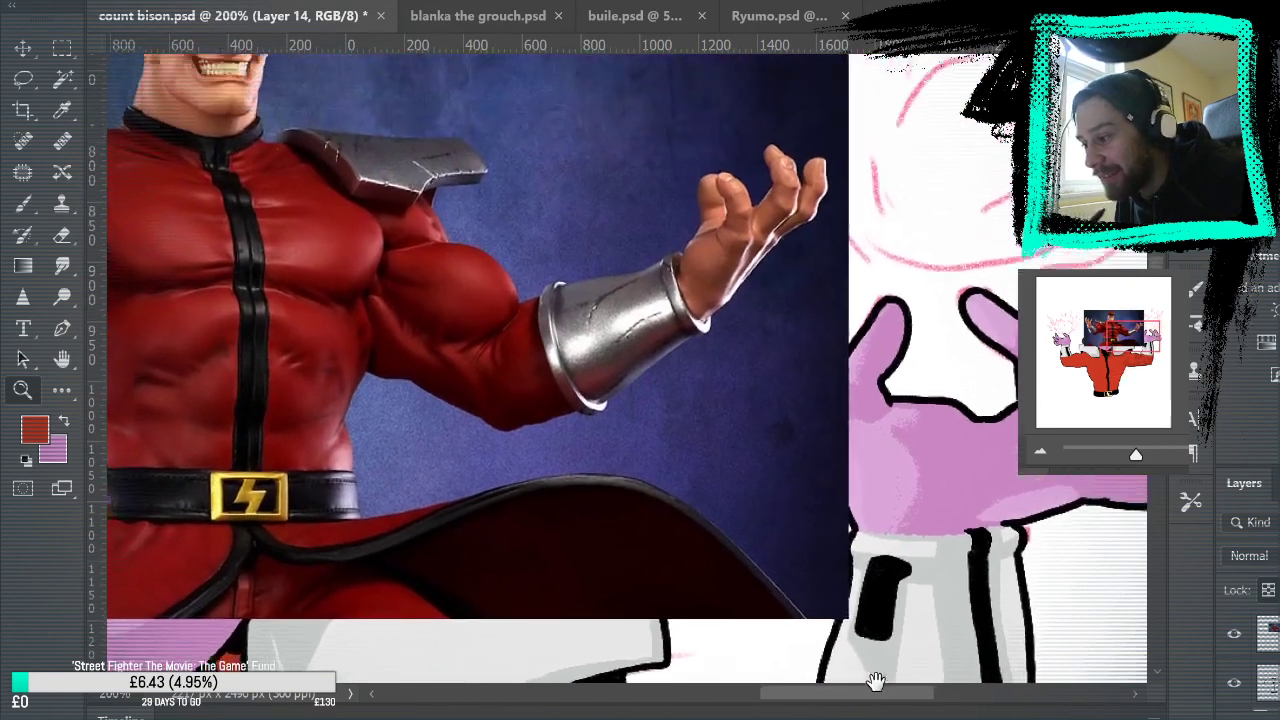
left_click_drag(888, 417, 950, 410)
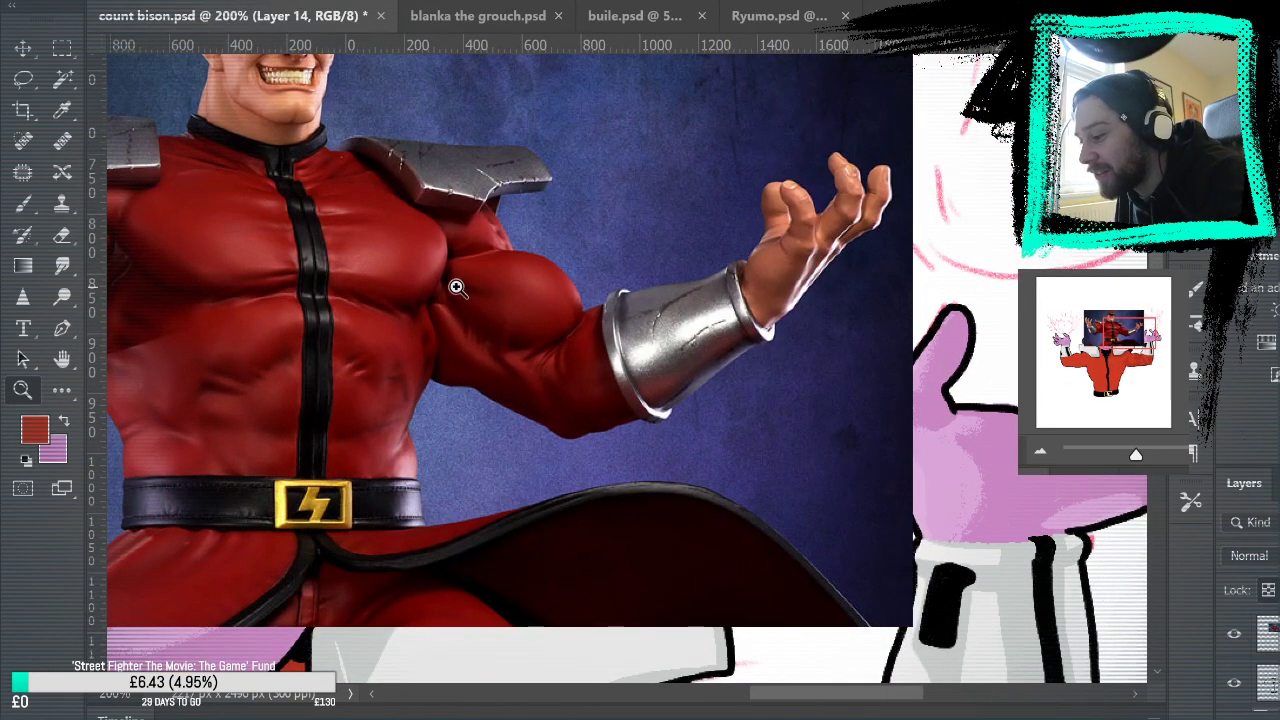
scroll(949, 535, "down", 2)
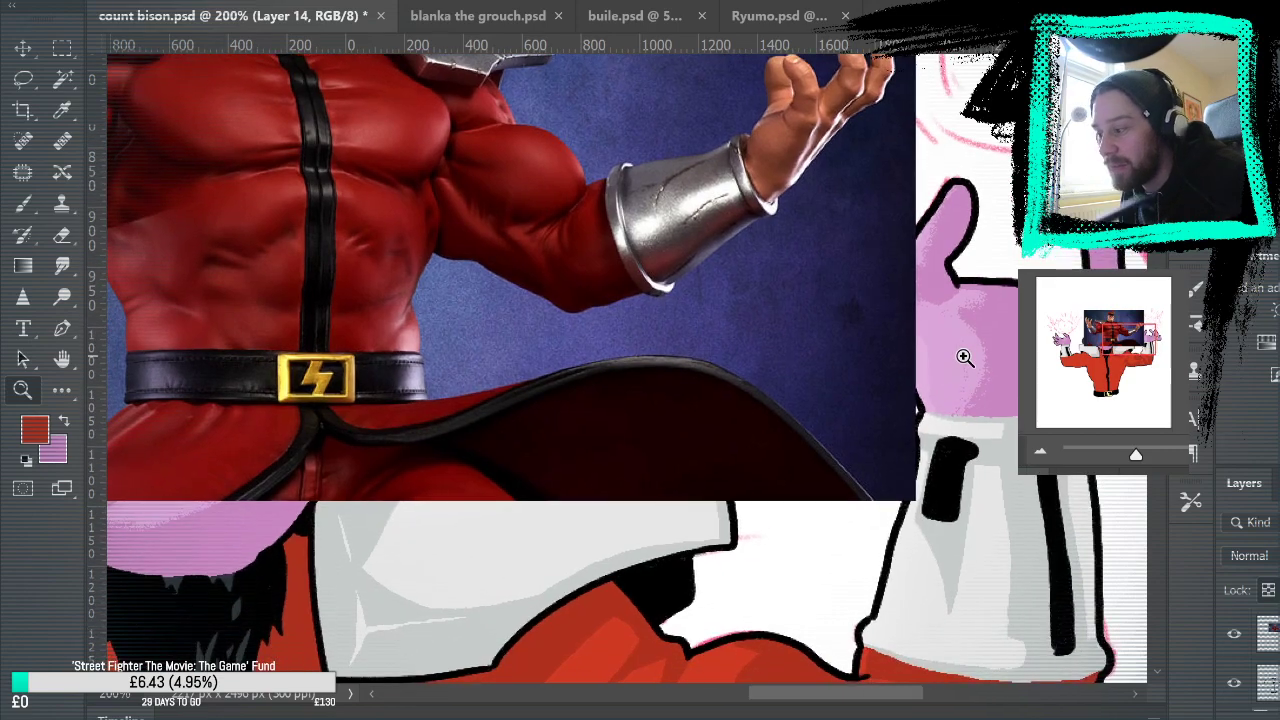
left_click(1238, 640)
left_click_drag(929, 543, 811, 243)
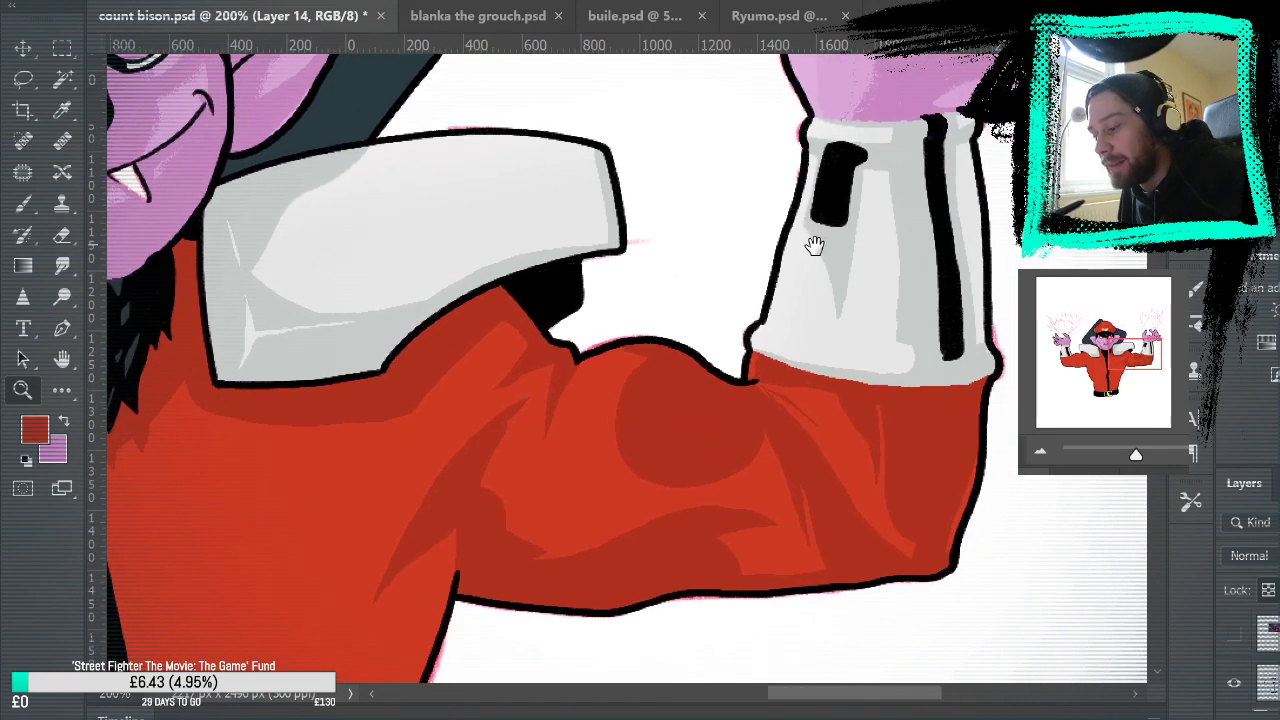
Step: Paint dark red creases below the biceps shadow and towards the armpit, and clean up the fold below the shoulder with the lighter red
key("b")
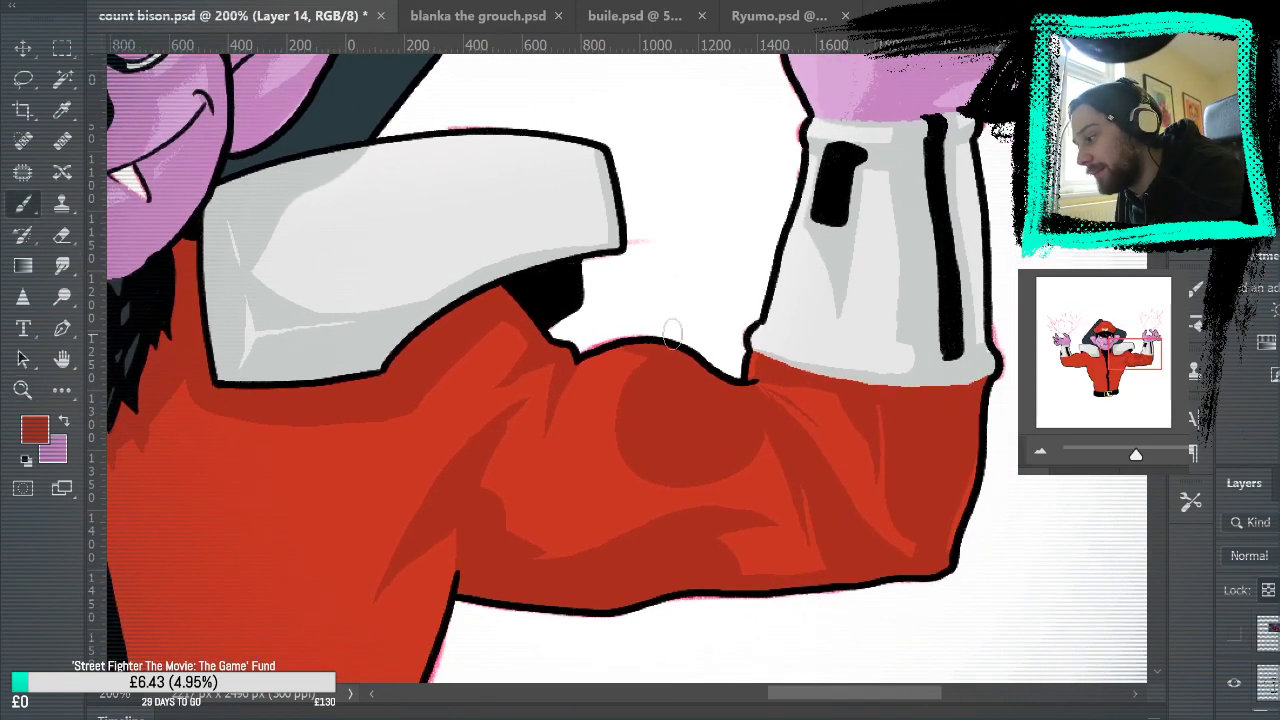
left_click(645, 515, "alt")
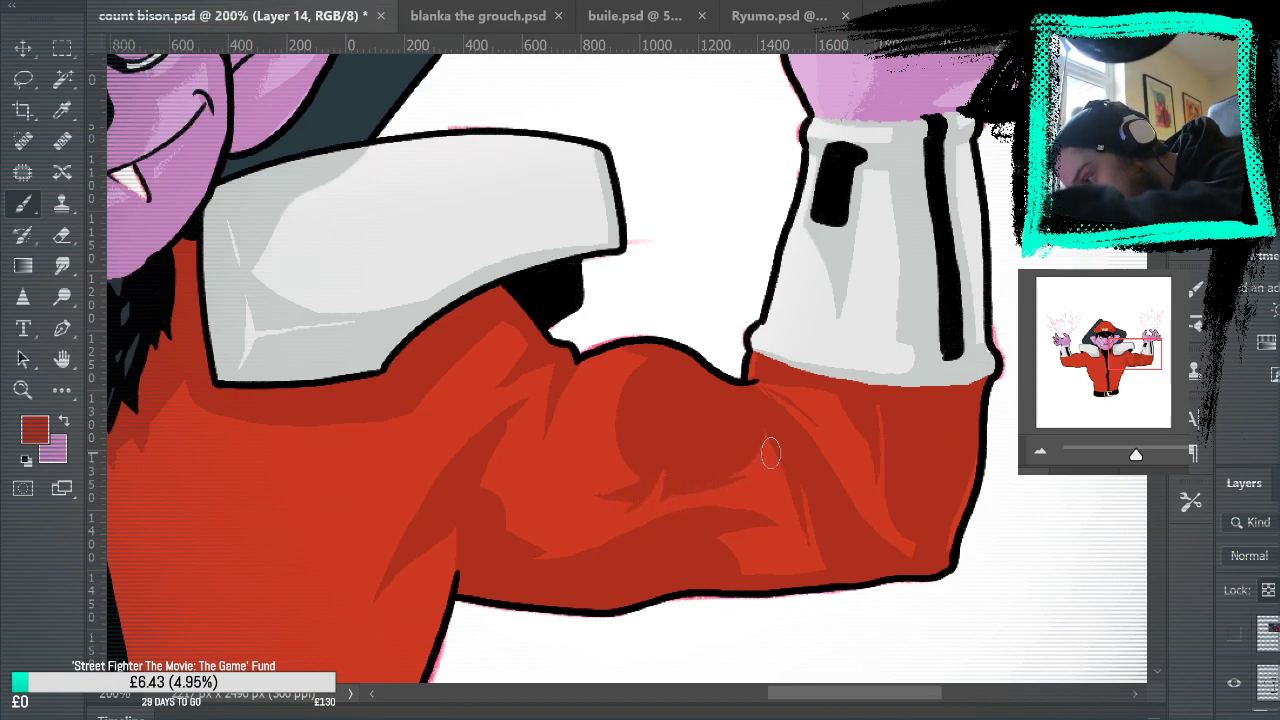
mouse_move(976, 507)
left_mouse_down()
mouse_move(963, 540)
mouse_move(973, 502)
left_mouse_up()
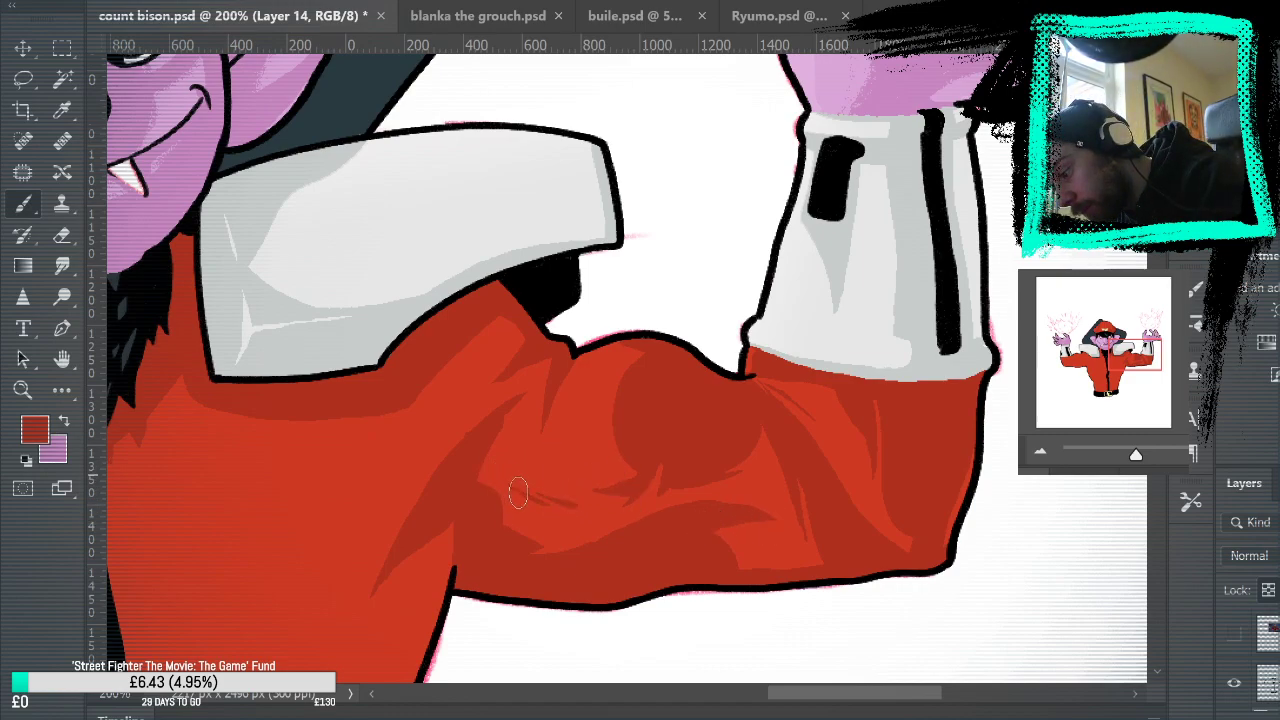
left_click_drag(549, 489, 581, 503)
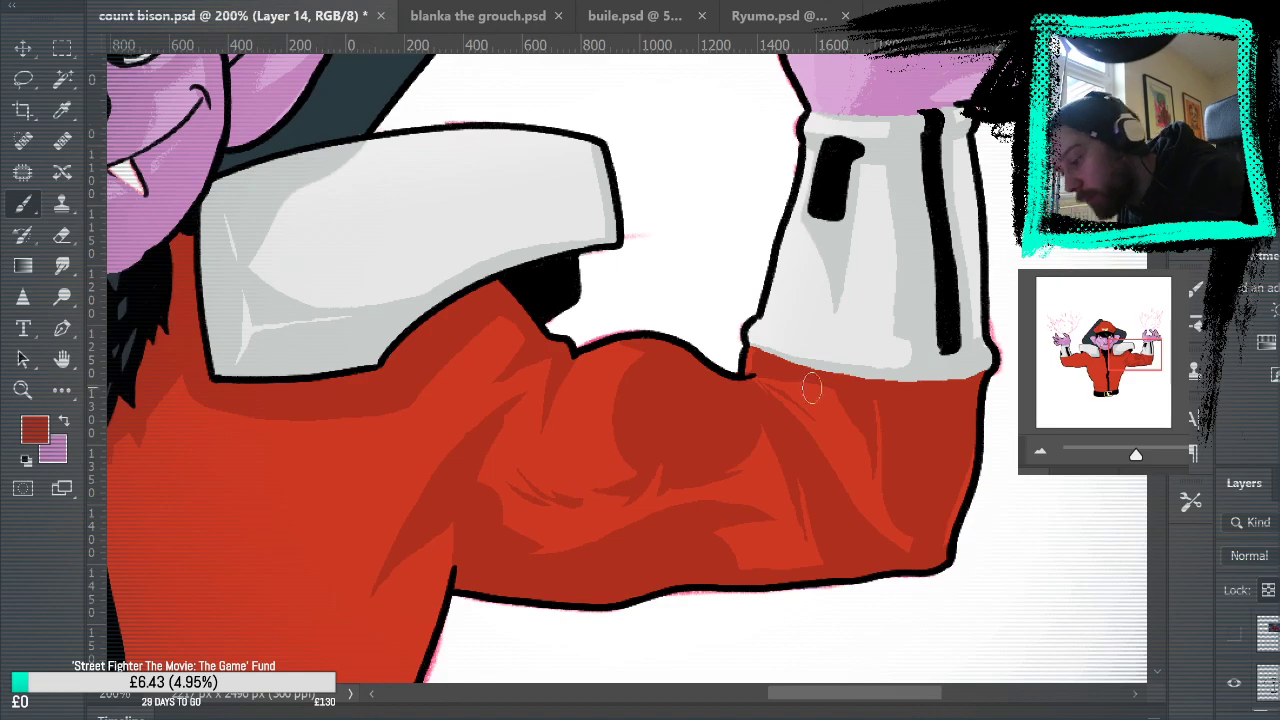
left_click_drag(1040, 500, 1058, 471)
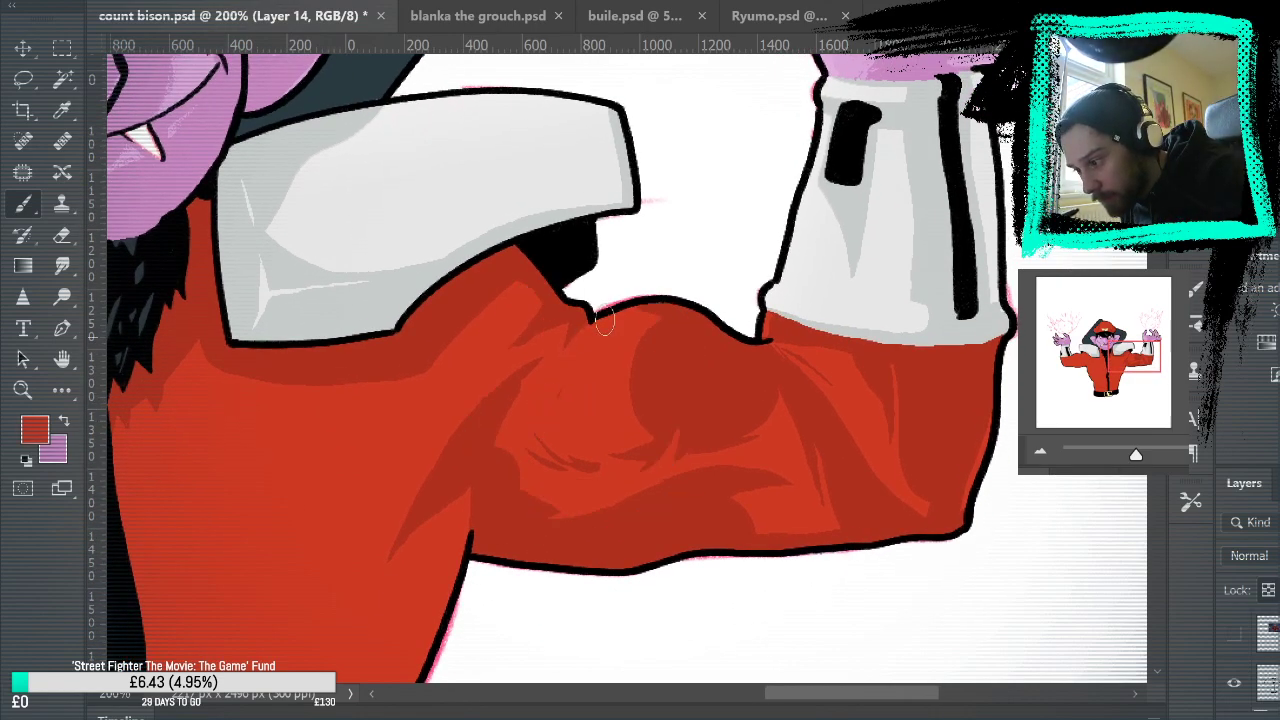
left_click_drag(572, 346, 590, 322)
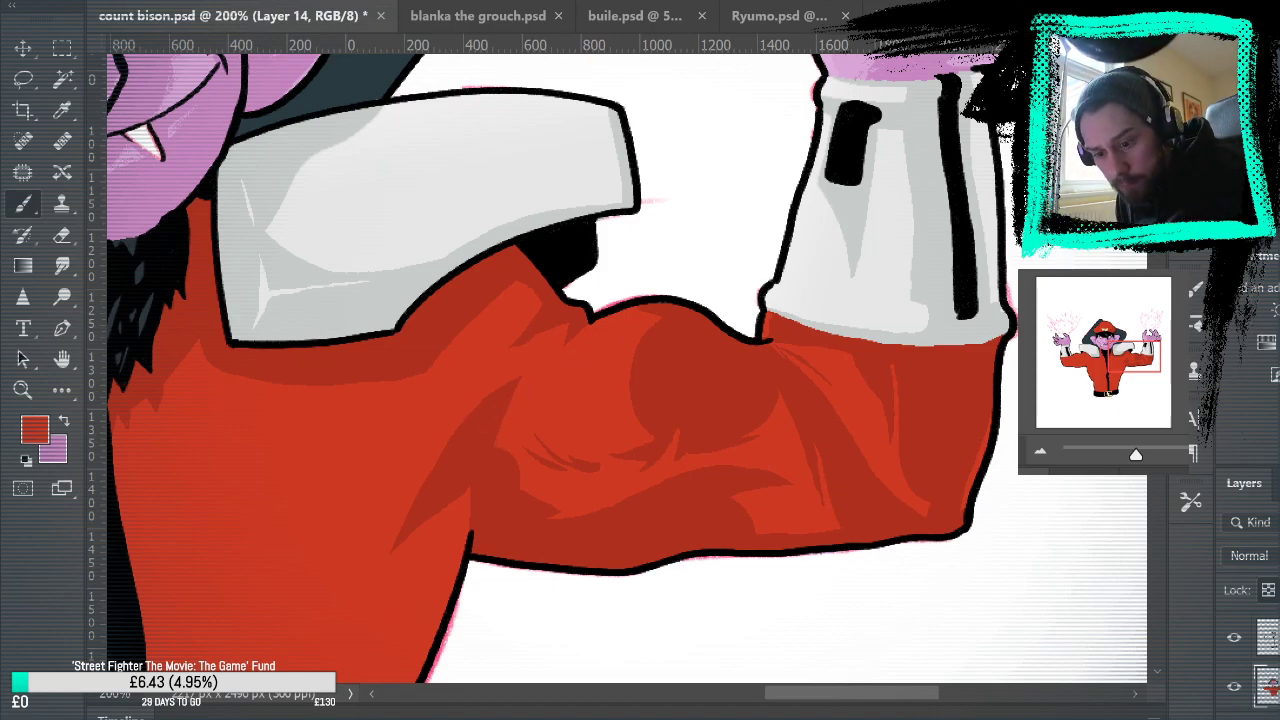
Step: Show the reference photo again and paint a dark red crease extending the small folds beneath the biceps towards the underside shadow
scroll(1254, 660, "down", 2)
scroll(1260, 650, "up", 1)
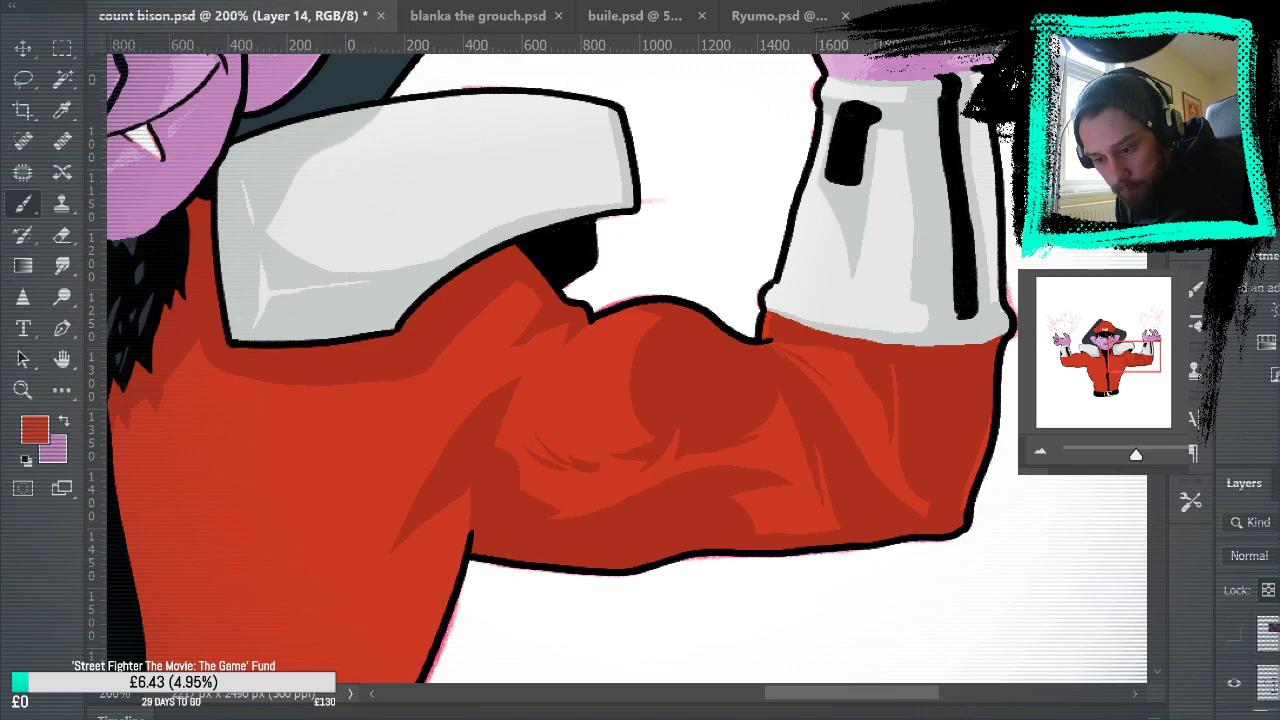
left_click(1234, 633)
mouse_move(863, 234)
left_mouse_down()
mouse_move(980, 634)
mouse_move(968, 567)
mouse_move(831, 263)
mouse_move(871, 394)
mouse_move(929, 514)
mouse_move(845, 350)
mouse_move(685, 130)
left_mouse_up()
left_click_drag(532, 433, 599, 473)
left_click(602, 379, "alt")
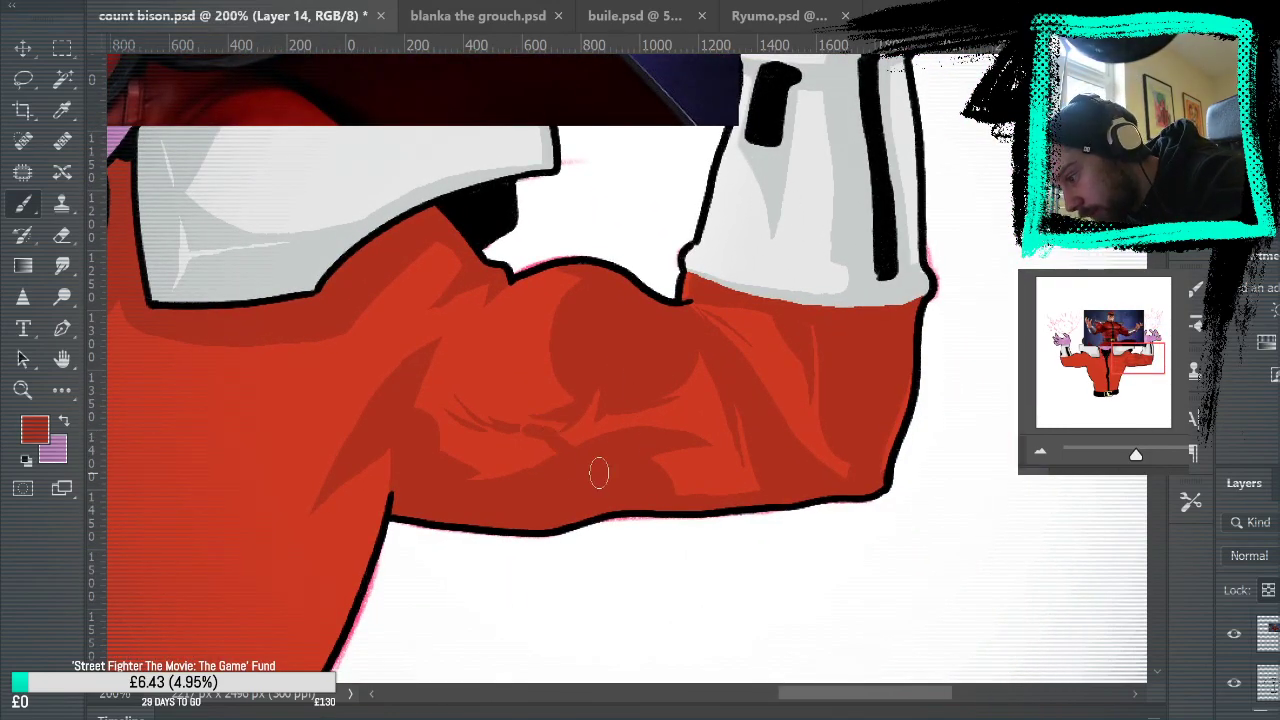
key("ctrl+z")
mouse_move(515, 430)
left_mouse_down()
mouse_move(576, 466)
mouse_move(562, 475)
left_mouse_up()
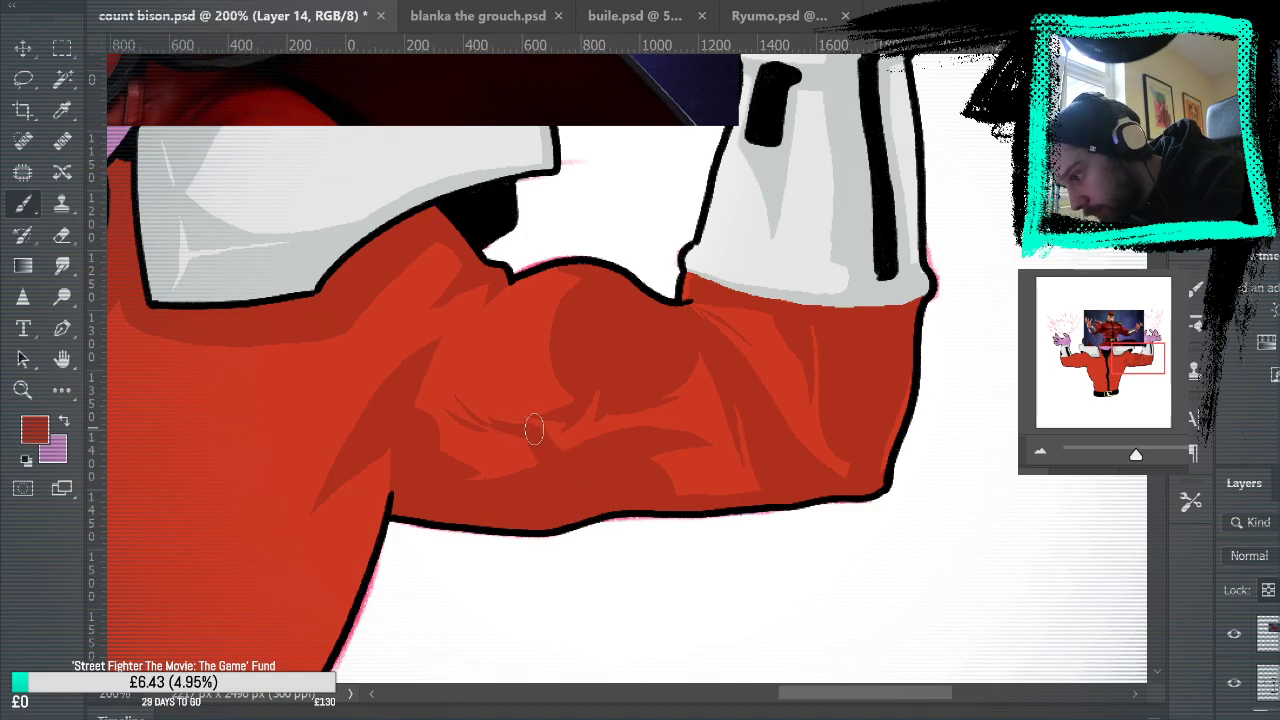
Step: Reshape the junction between the biceps crease and the sleeve's underside shadow, leaving a tapering light red strip beside it
mouse_move(587, 341)
left_mouse_down()
mouse_move(814, 663)
mouse_move(822, 585)
mouse_move(714, 271)
left_mouse_up()
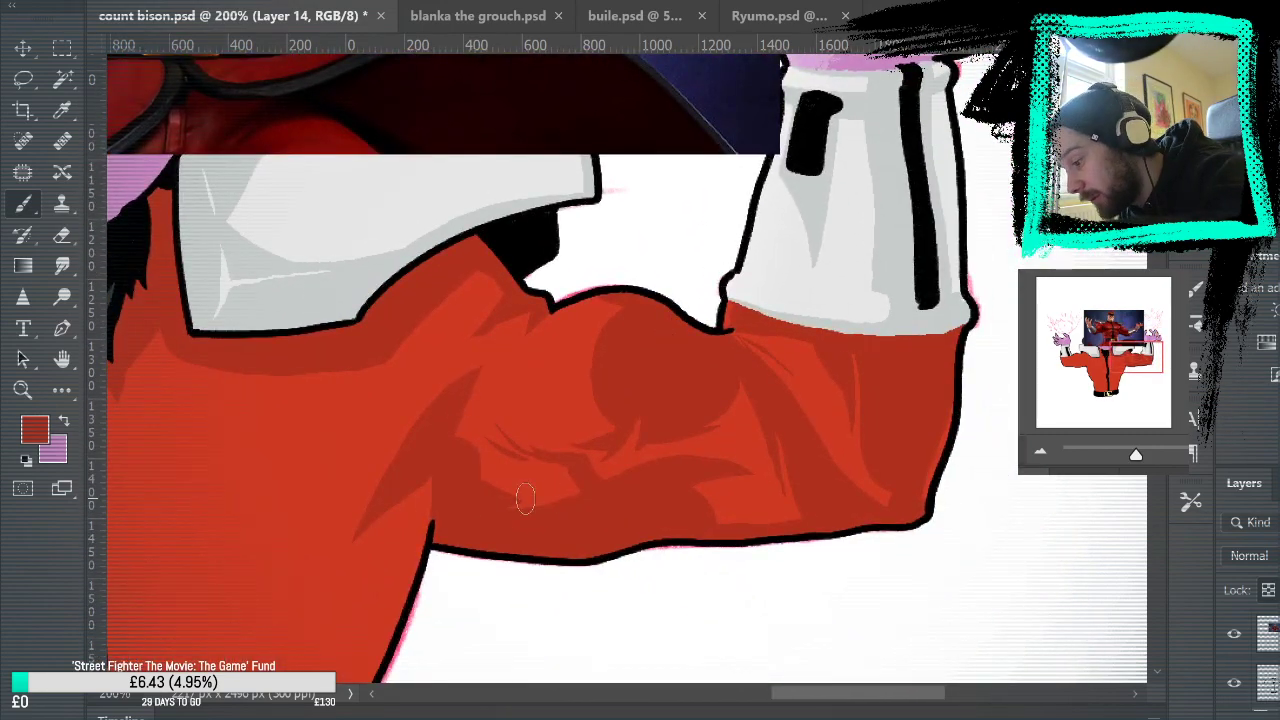
left_click_drag(470, 474, 585, 497)
left_click(533, 470, "alt")
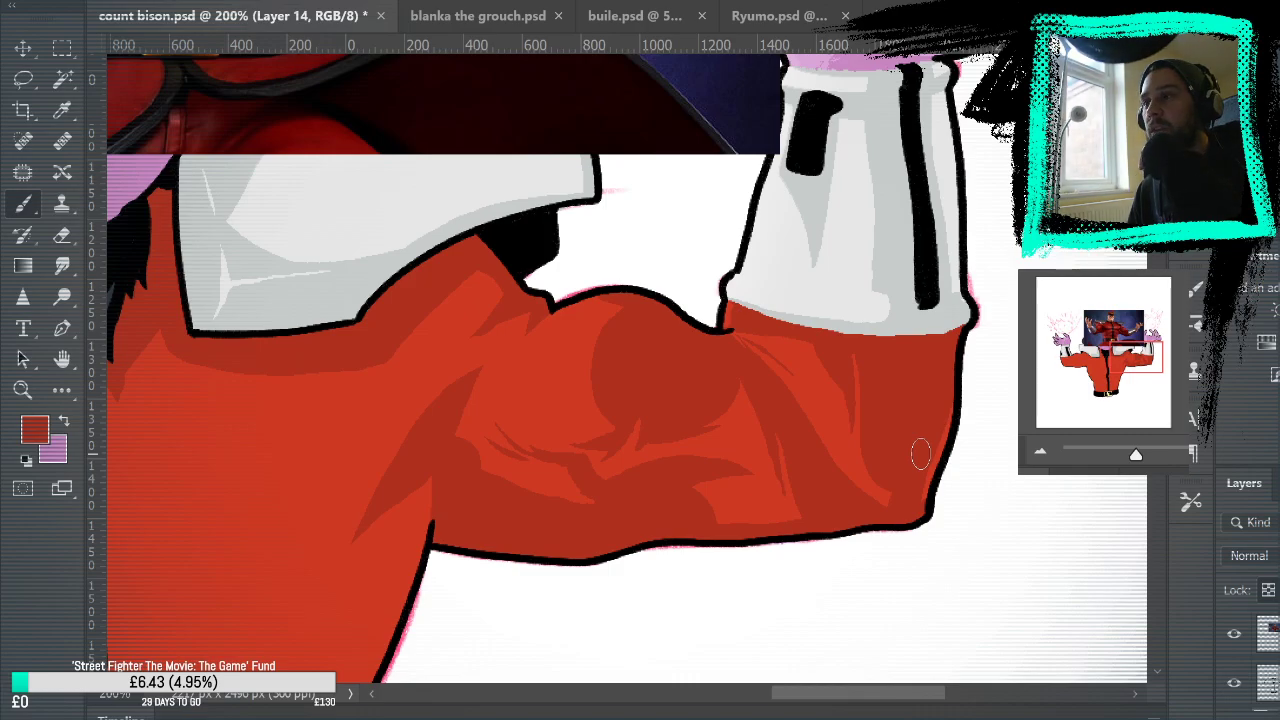
Step: Check the arm against the reference photo and fill most of the light patch on the sleeve's underside near the elbow with dark red
left_click_drag(783, 380, 806, 597)
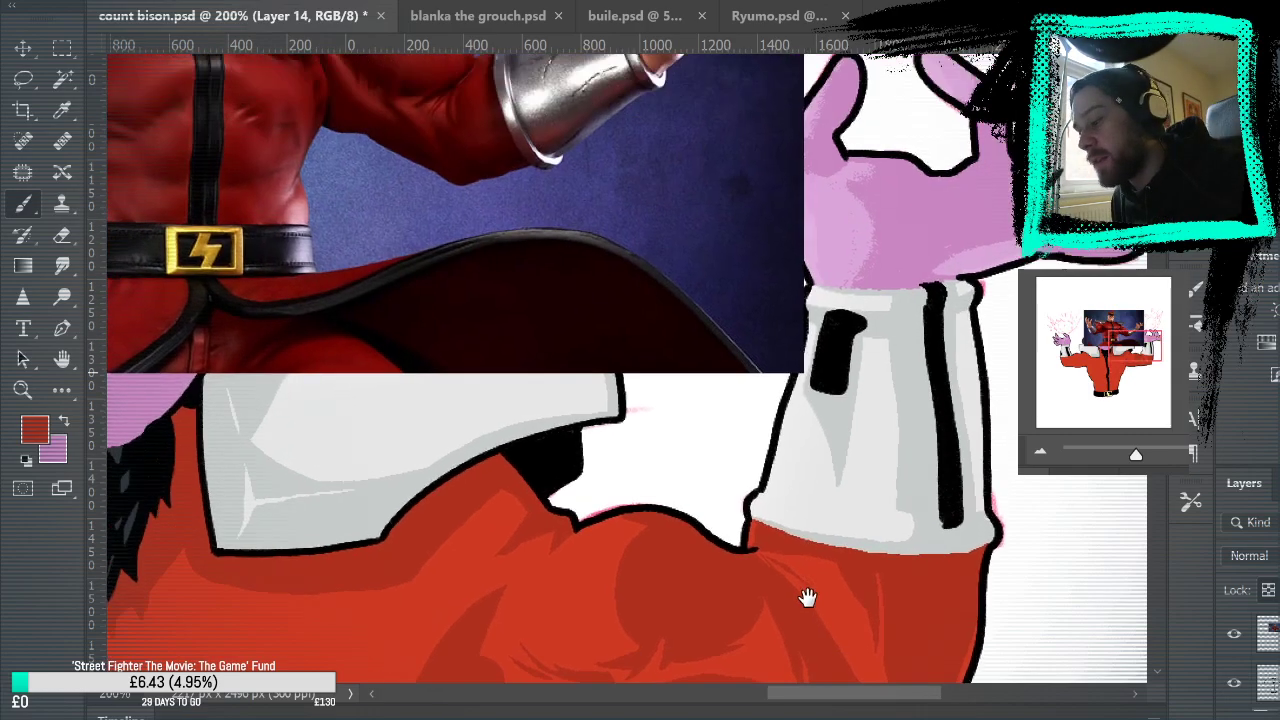
left_click_drag(815, 476, 803, 674)
left_click_drag(874, 465, 918, 488)
mouse_move(963, 580)
left_mouse_down()
mouse_move(966, 538)
mouse_move(1014, 614)
mouse_move(971, 171)
left_mouse_up()
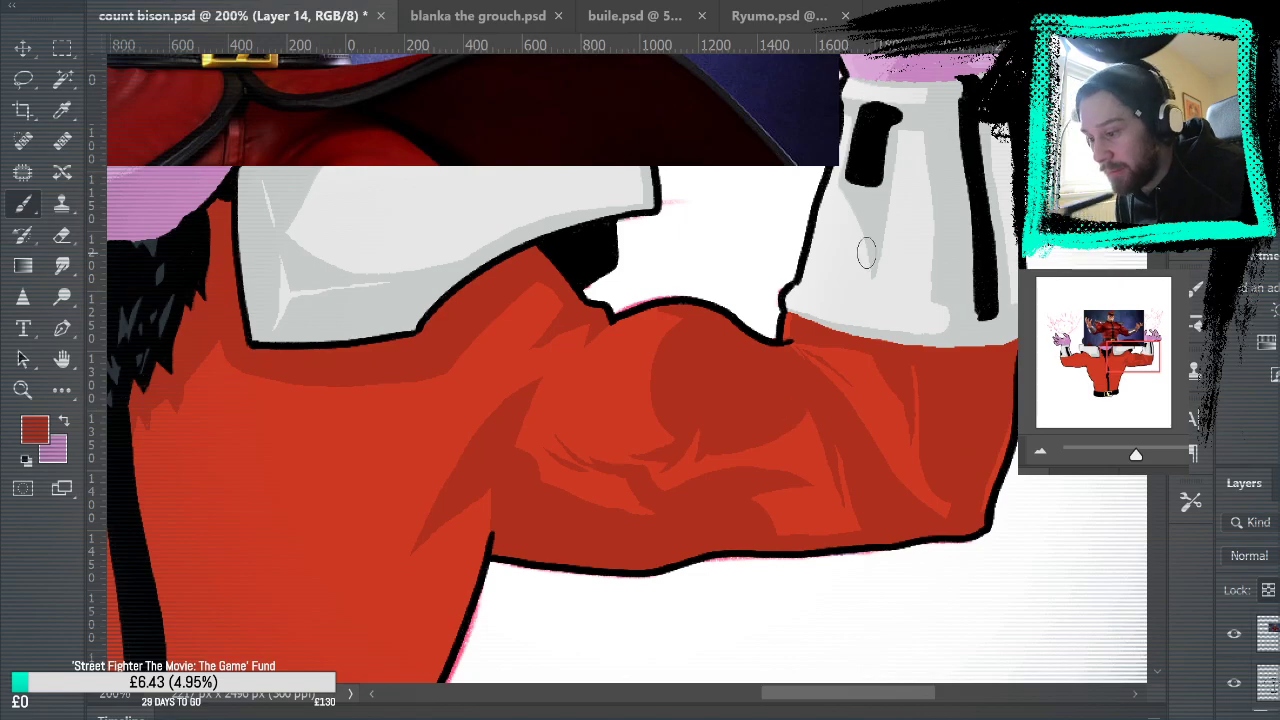
left_click_drag(866, 251, 925, 586)
mouse_move(1064, 719)
left_mouse_down()
mouse_move(1004, 632)
mouse_move(963, 406)
mouse_move(1040, 623)
mouse_move(957, 443)
mouse_move(905, 421)
left_mouse_up()
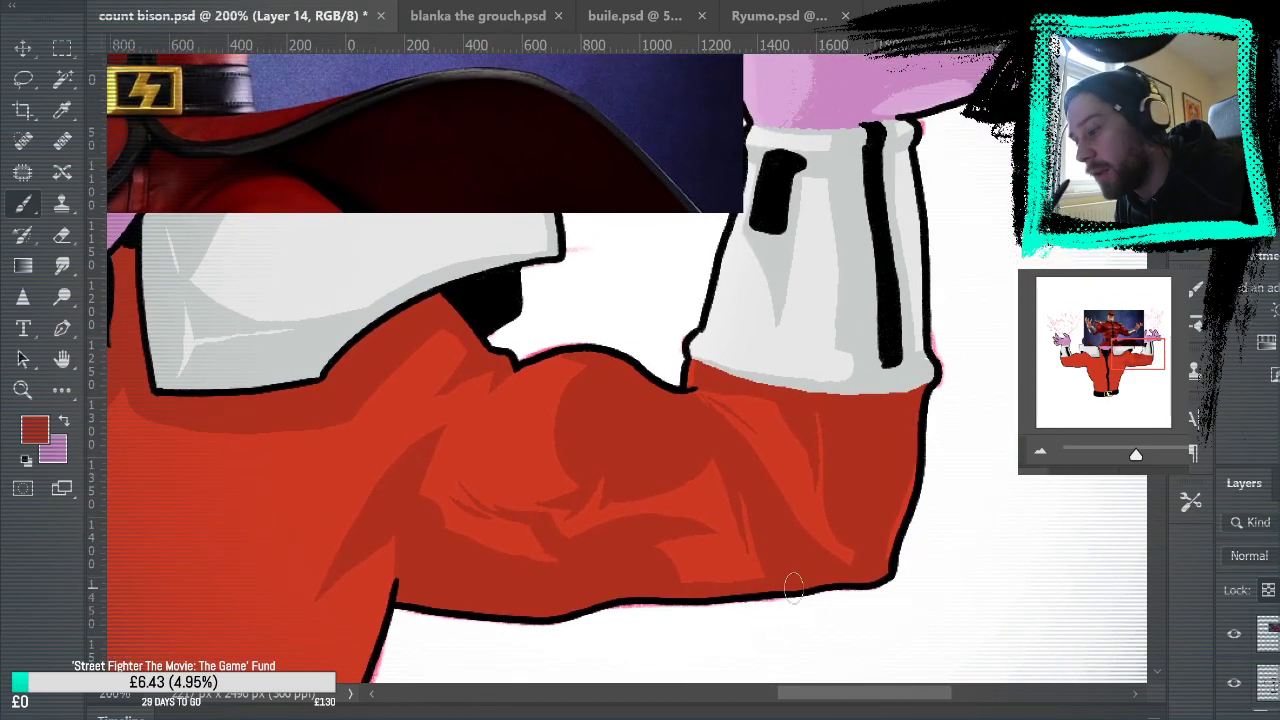
left_click_drag(680, 544, 735, 584)
mouse_move(680, 535)
left_mouse_down()
mouse_move(782, 579)
mouse_move(683, 527)
mouse_move(698, 548)
mouse_move(658, 534)
mouse_move(714, 581)
left_mouse_up()
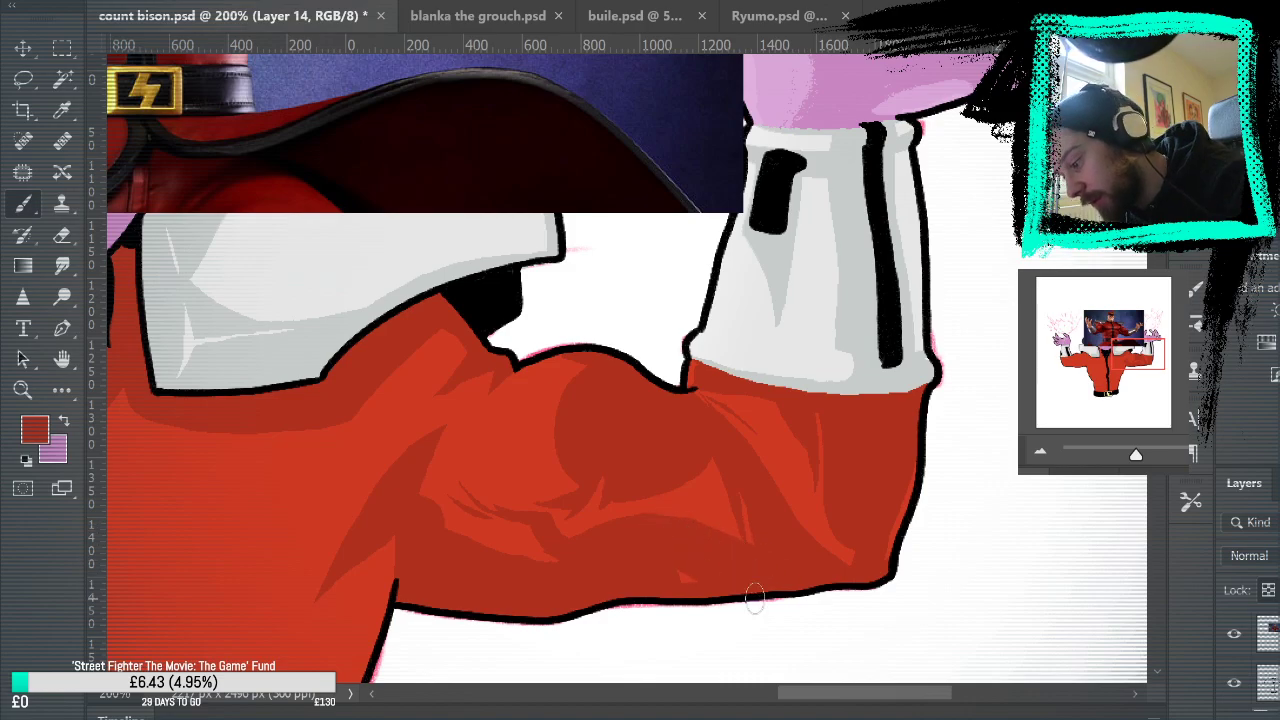
Step: Widen the dark red forearm shadow below the cuff over the thin crease, and refine its edge along the light band
left_click_drag(929, 406, 993, 518)
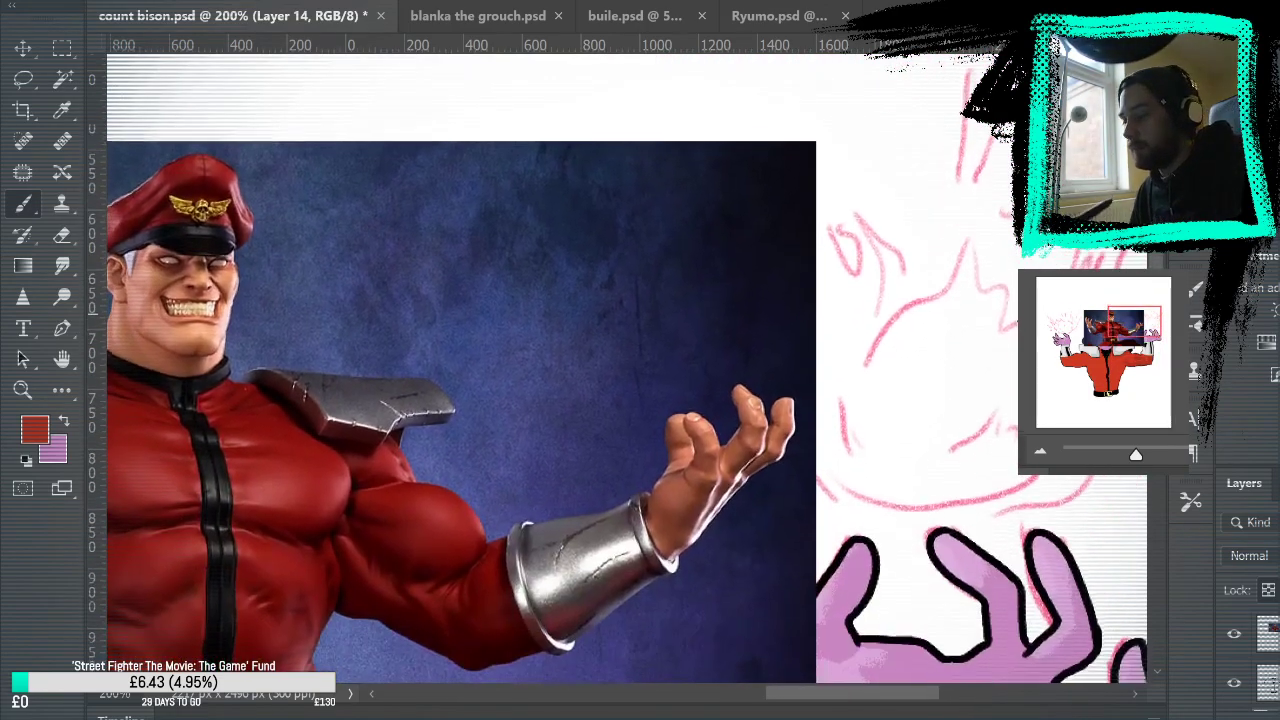
mouse_move(1033, 470)
left_mouse_down()
mouse_move(1028, 348)
mouse_move(991, 206)
mouse_move(981, 335)
mouse_move(937, 91)
mouse_move(930, 150)
left_mouse_up()
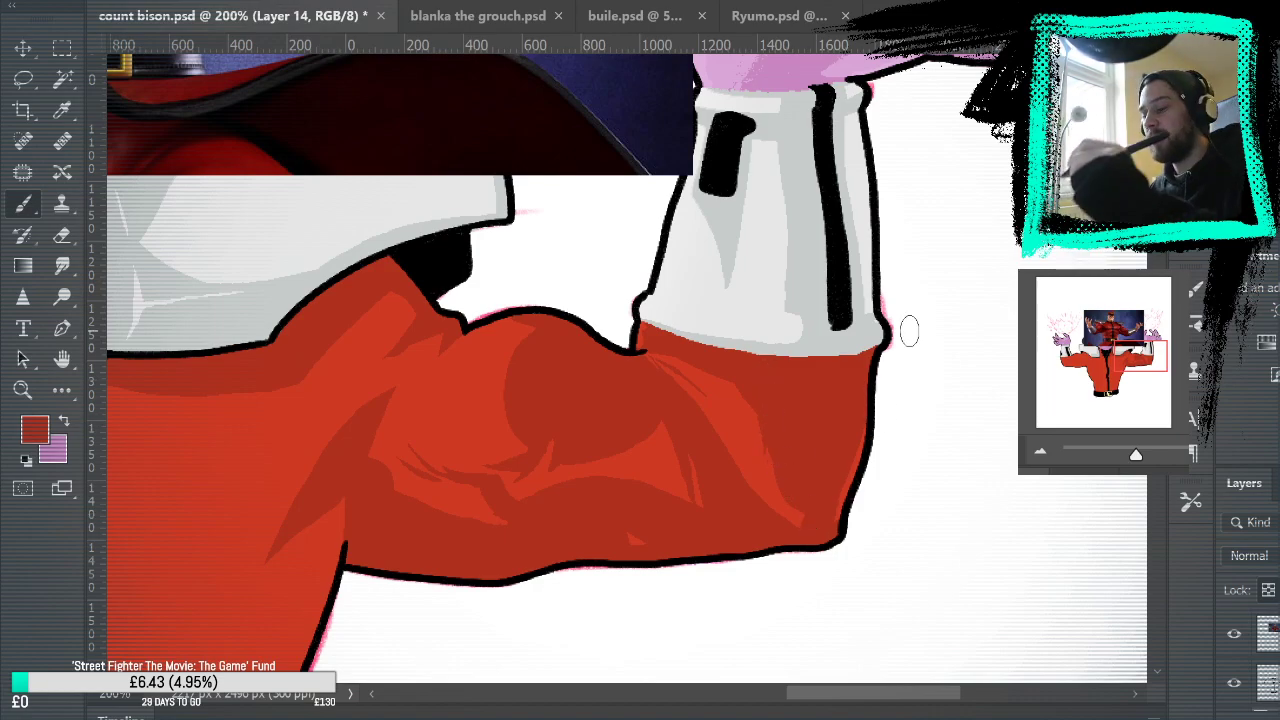
key("z")
left_click(795, 519)
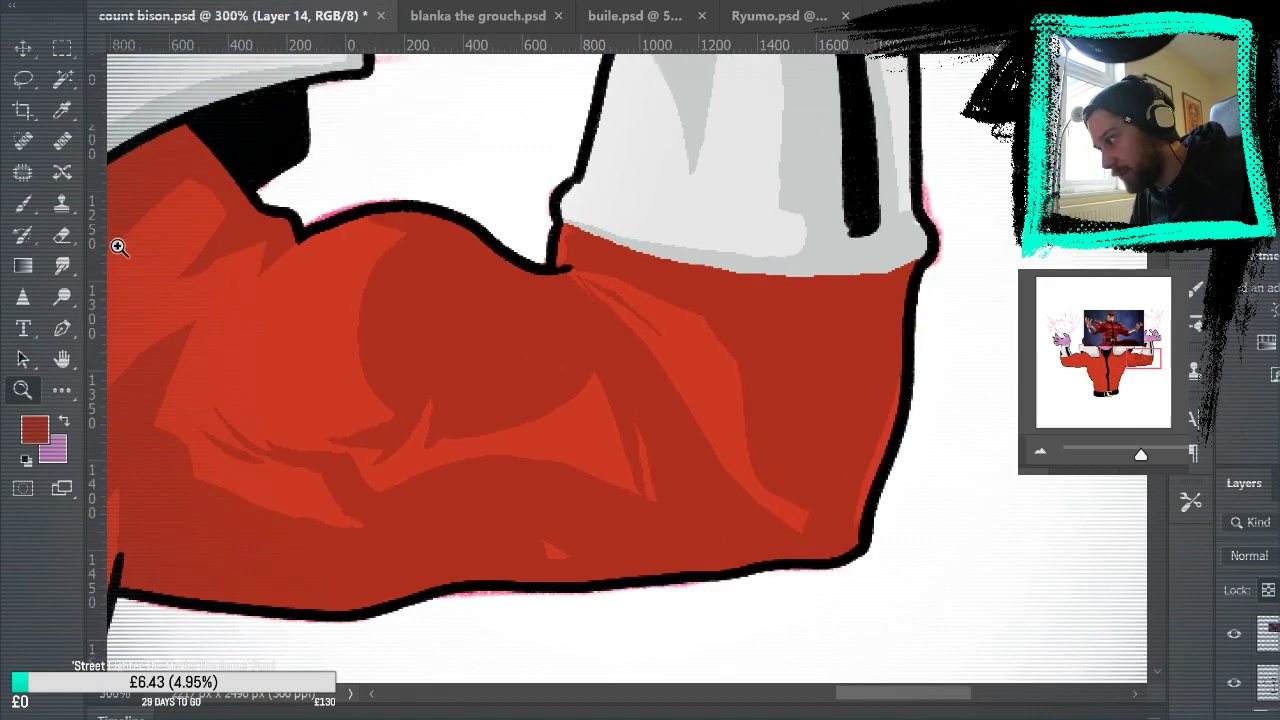
key("b")
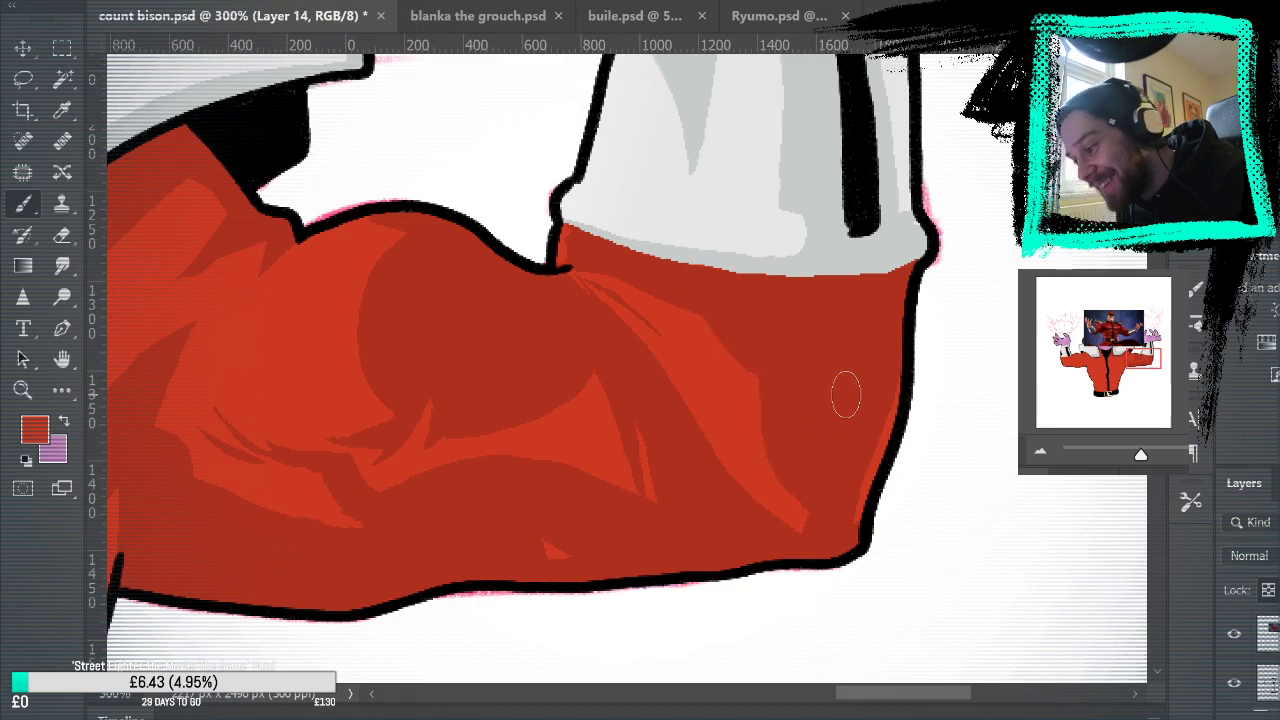
left_click_drag(978, 513, 1060, 439)
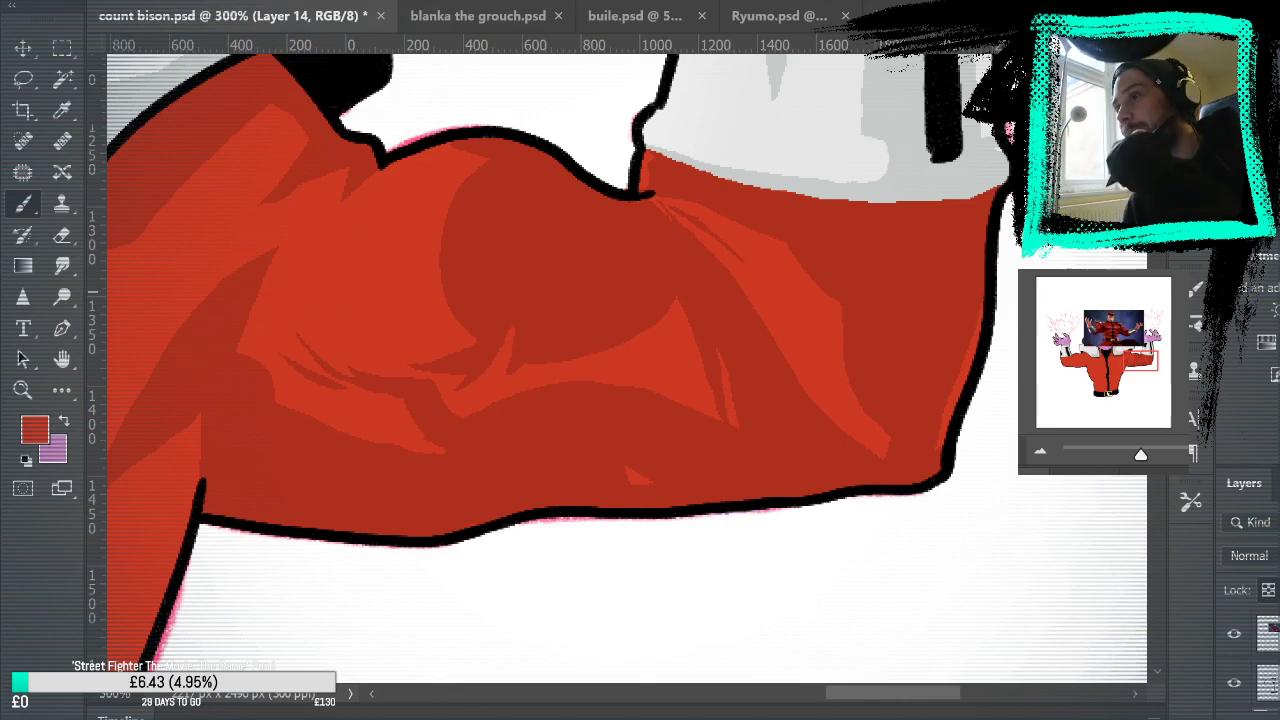
Step: Extend the lower edge of the biceps shadow over the light patch's peak and fill the thin light sliver beside it with dark red
left_click(648, 272, "alt")
left_click_drag(634, 320, 669, 312)
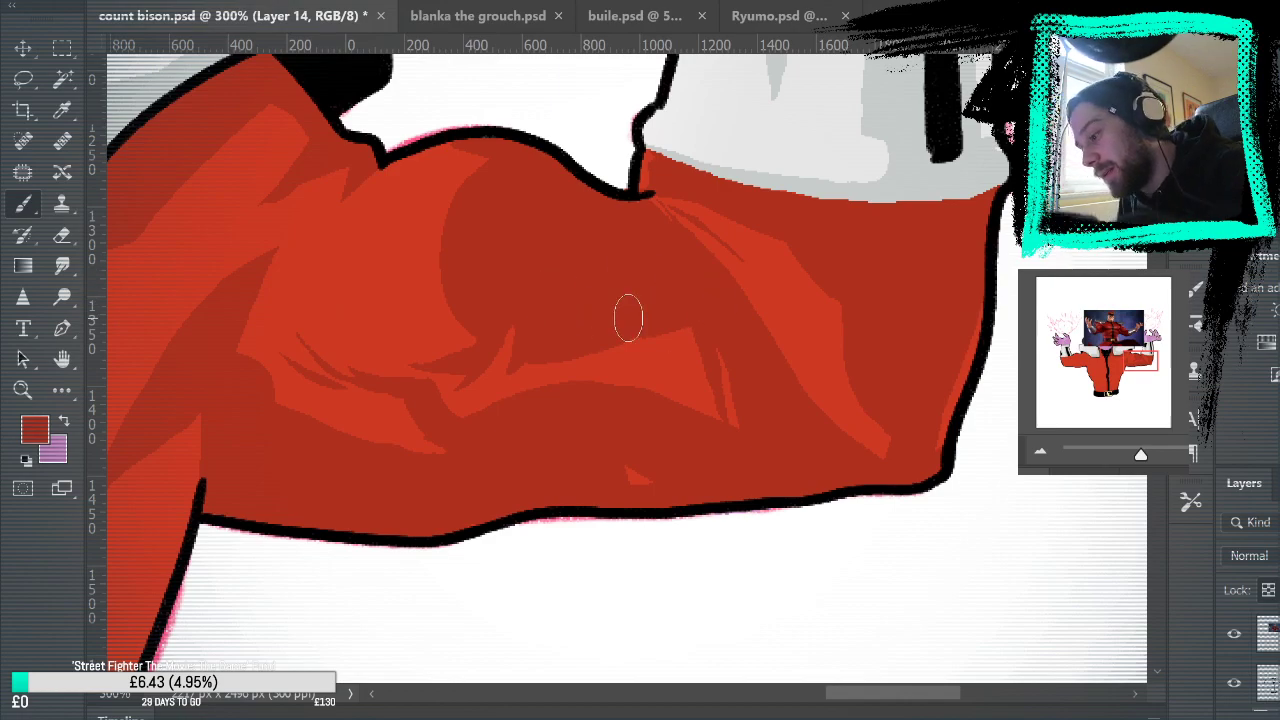
mouse_move(848, 302)
left_mouse_down()
mouse_move(946, 371)
mouse_move(966, 340)
left_mouse_up()
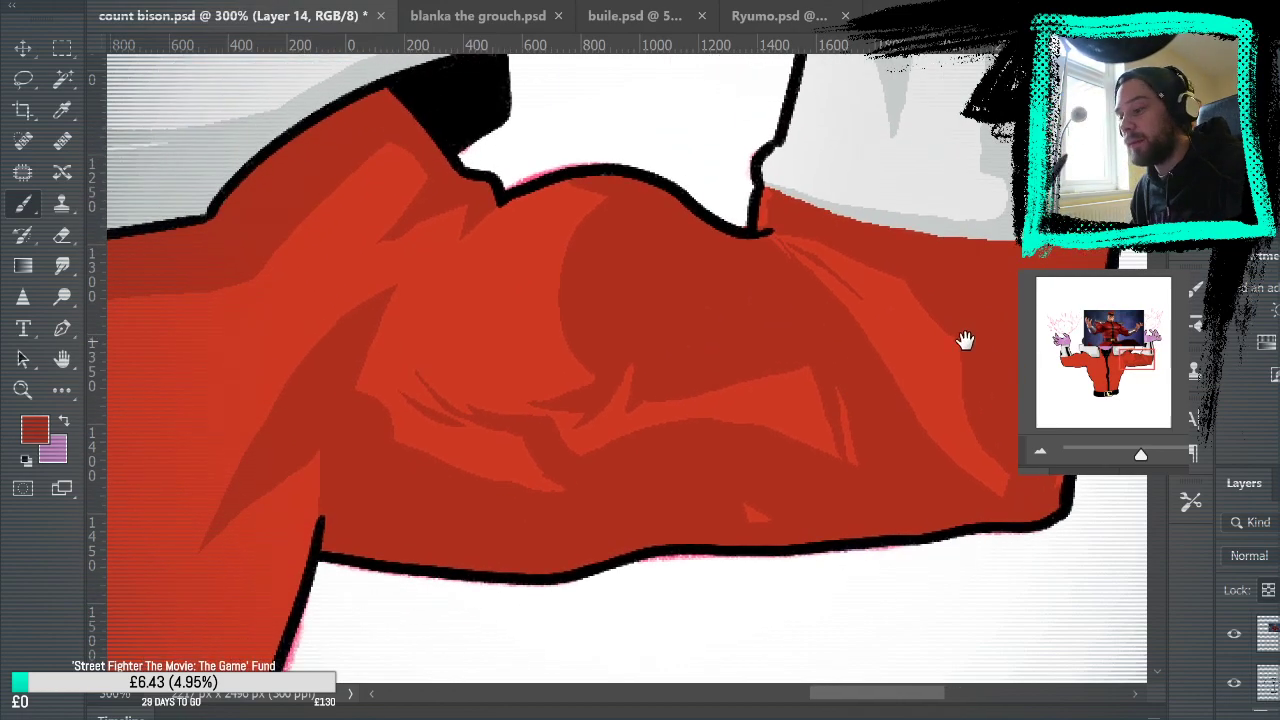
left_click_drag(834, 377, 852, 437)
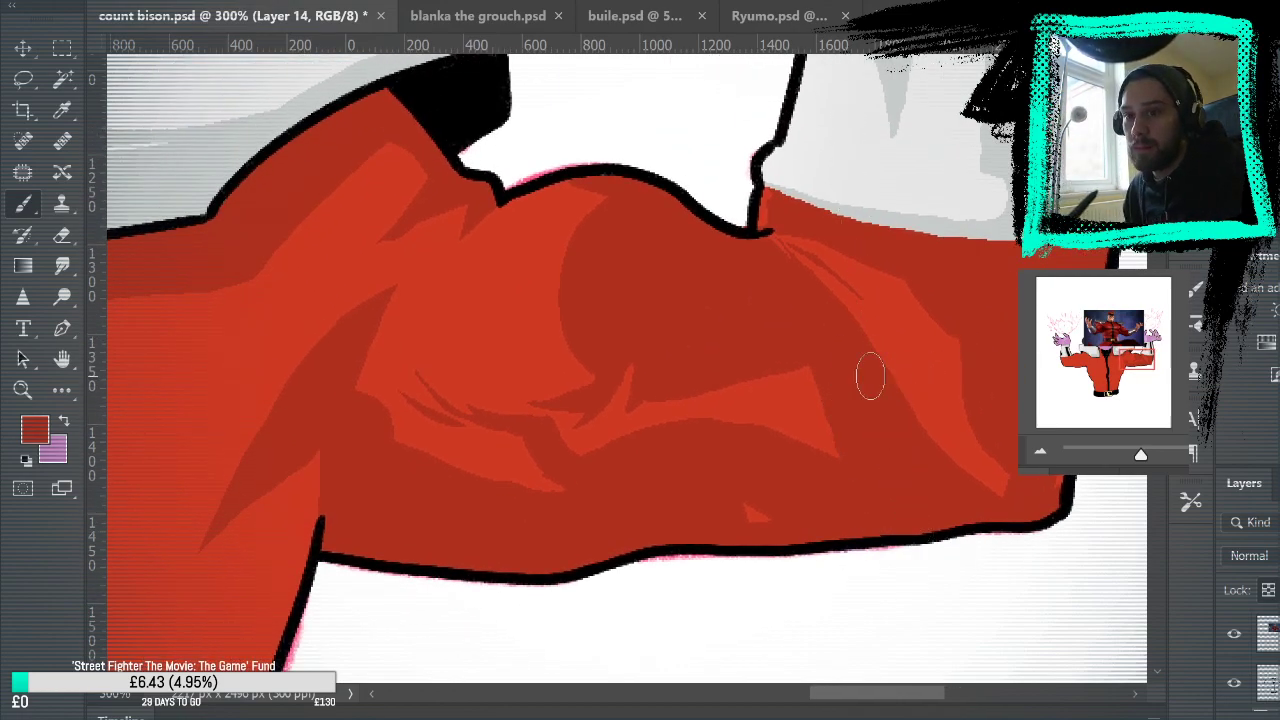
mouse_move(955, 335)
left_mouse_down()
mouse_move(940, 540)
mouse_move(894, 429)
left_mouse_up()
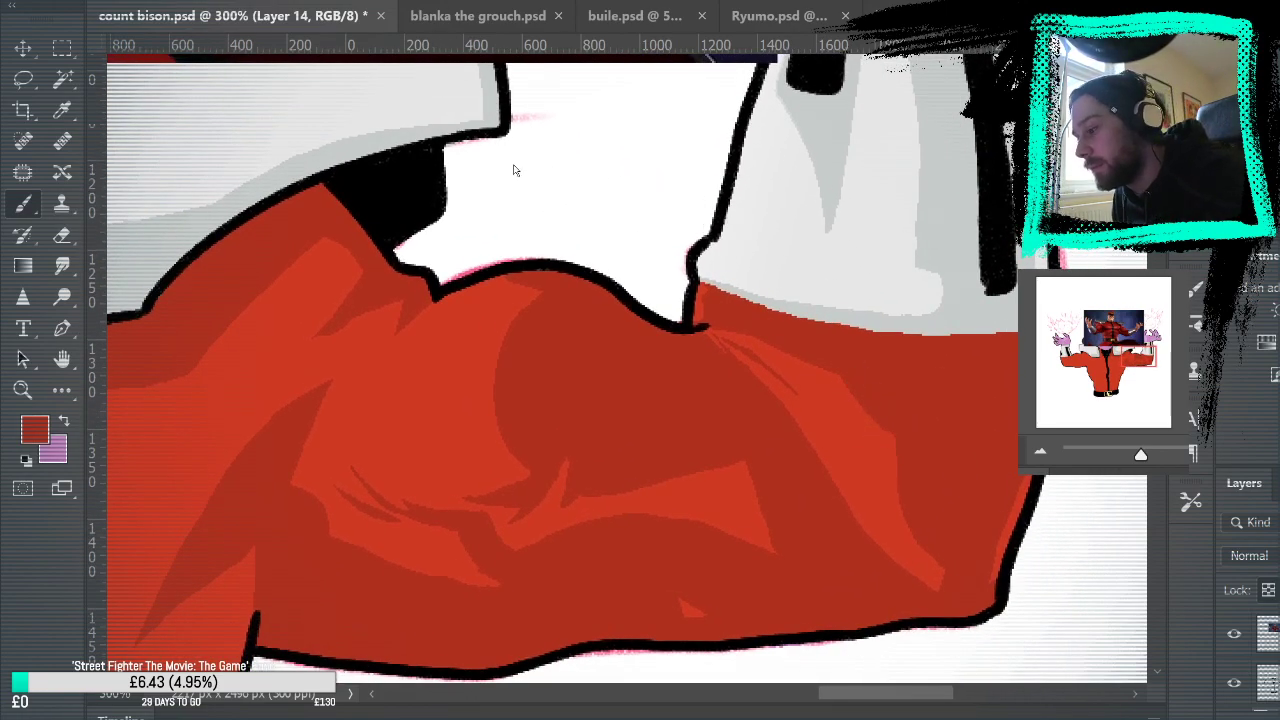
Step: Inspect the shaded sleeve of the raised arm close up and within the whole illustration
key("ctrl+0")
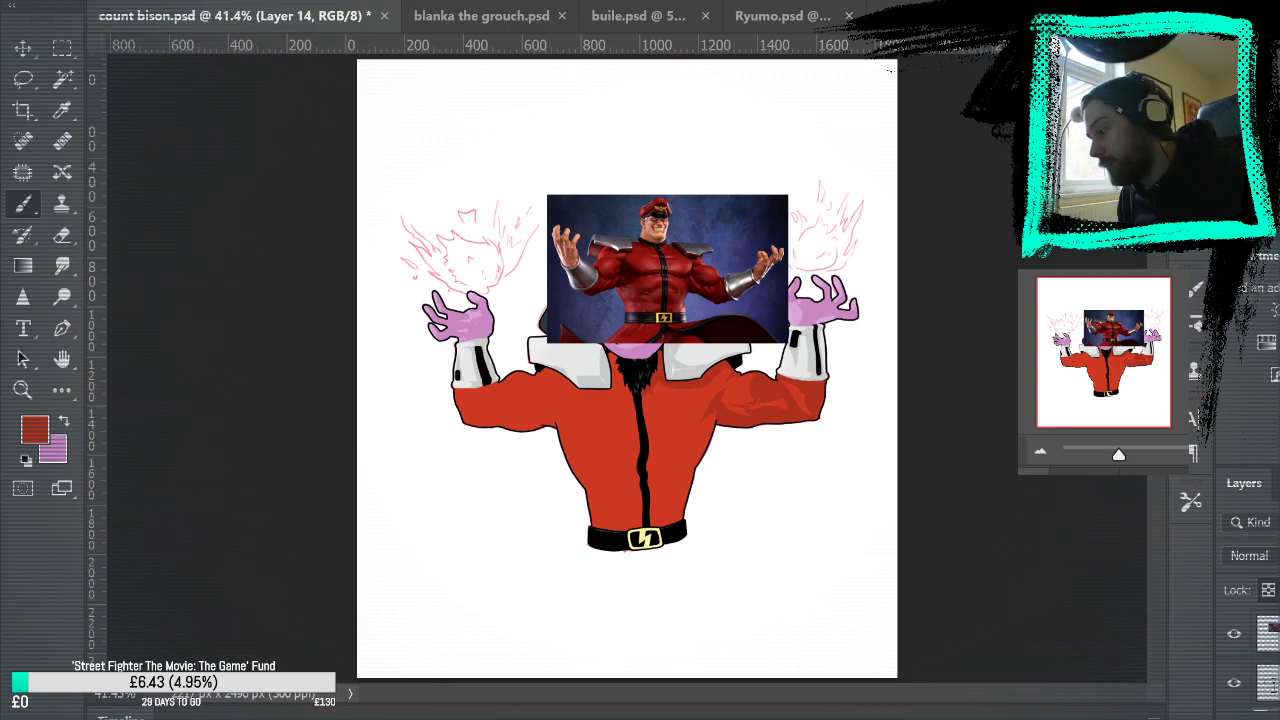
key("z")
left_click(834, 431)
left_click(846, 431)
left_click(851, 432)
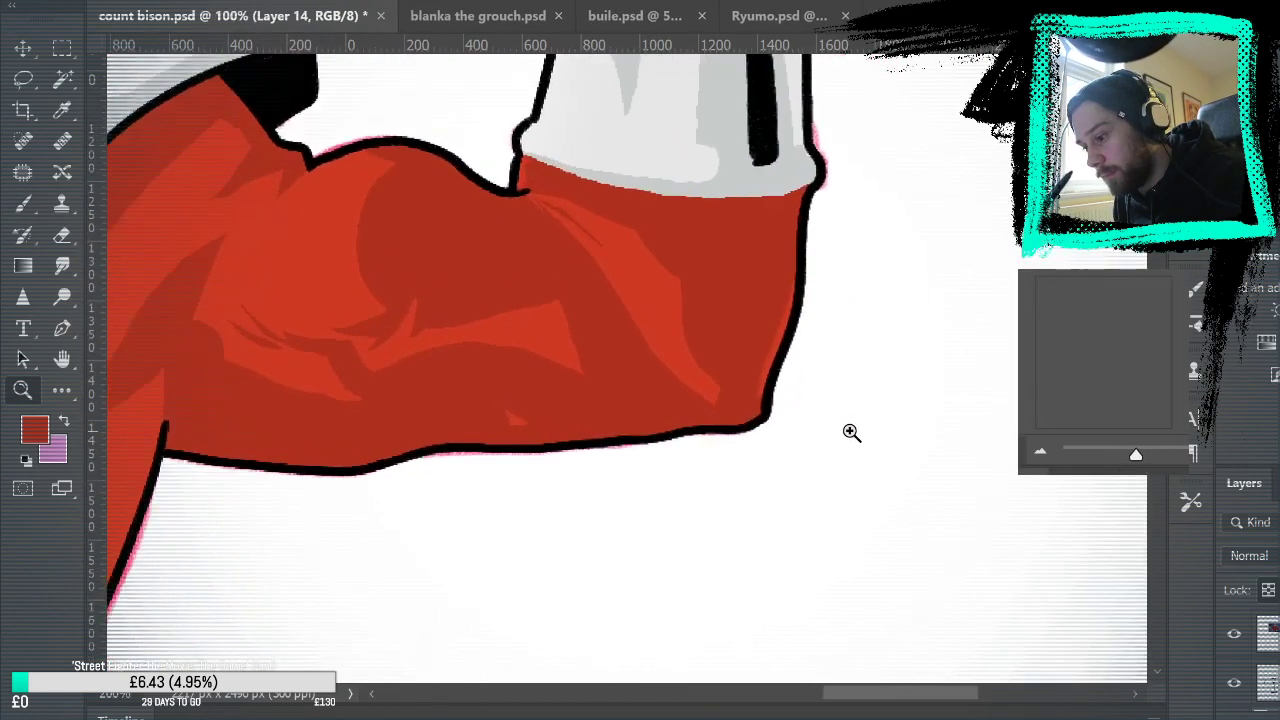
left_click(851, 432)
left_click(851, 432)
key("b")
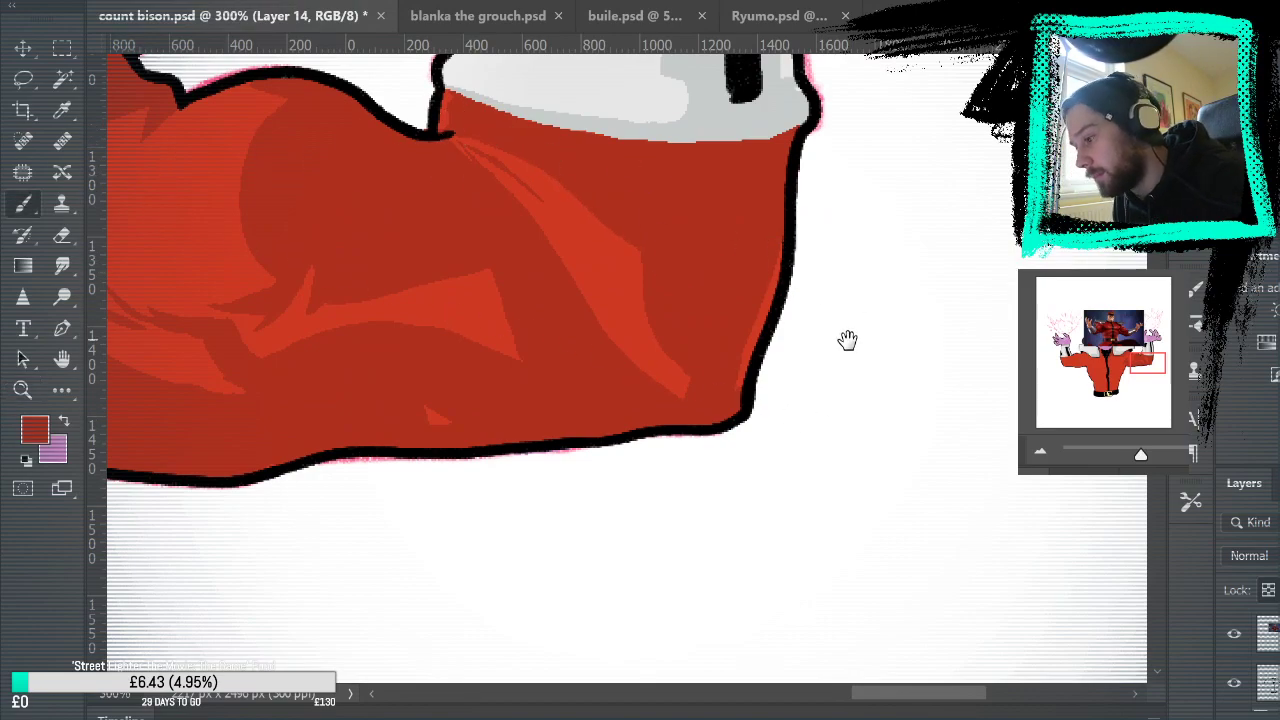
left_click_drag(847, 340, 1046, 514)
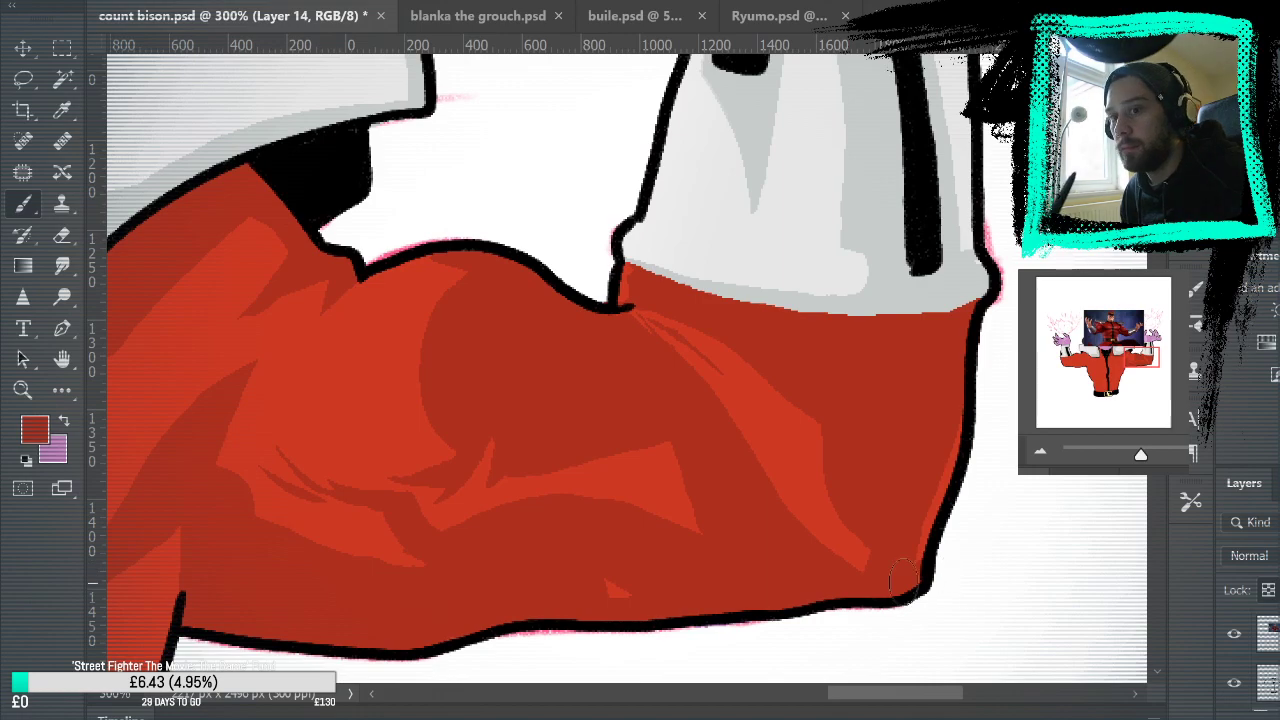
key("ctrl+0")
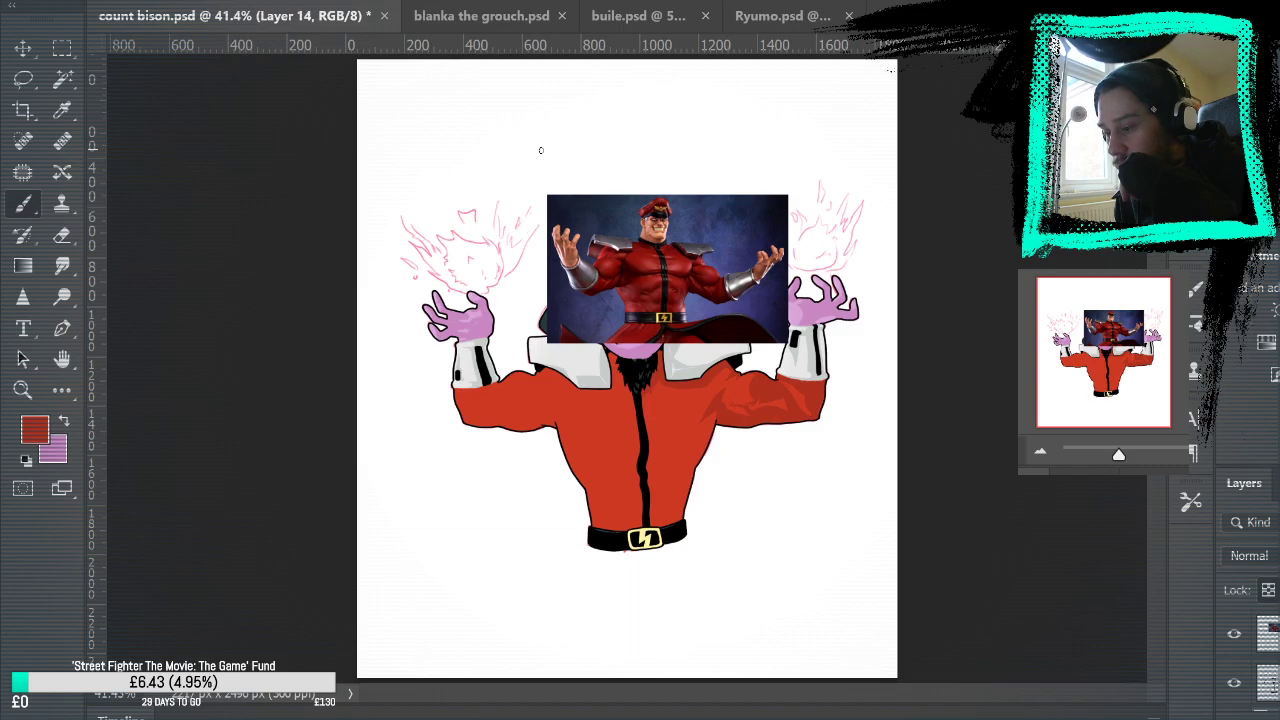
Step: Lower the opacity of the illustration's colors so the sketched fold lines on the torso show through
left_click(22, 390)
left_click(700, 437)
left_click(717, 437)
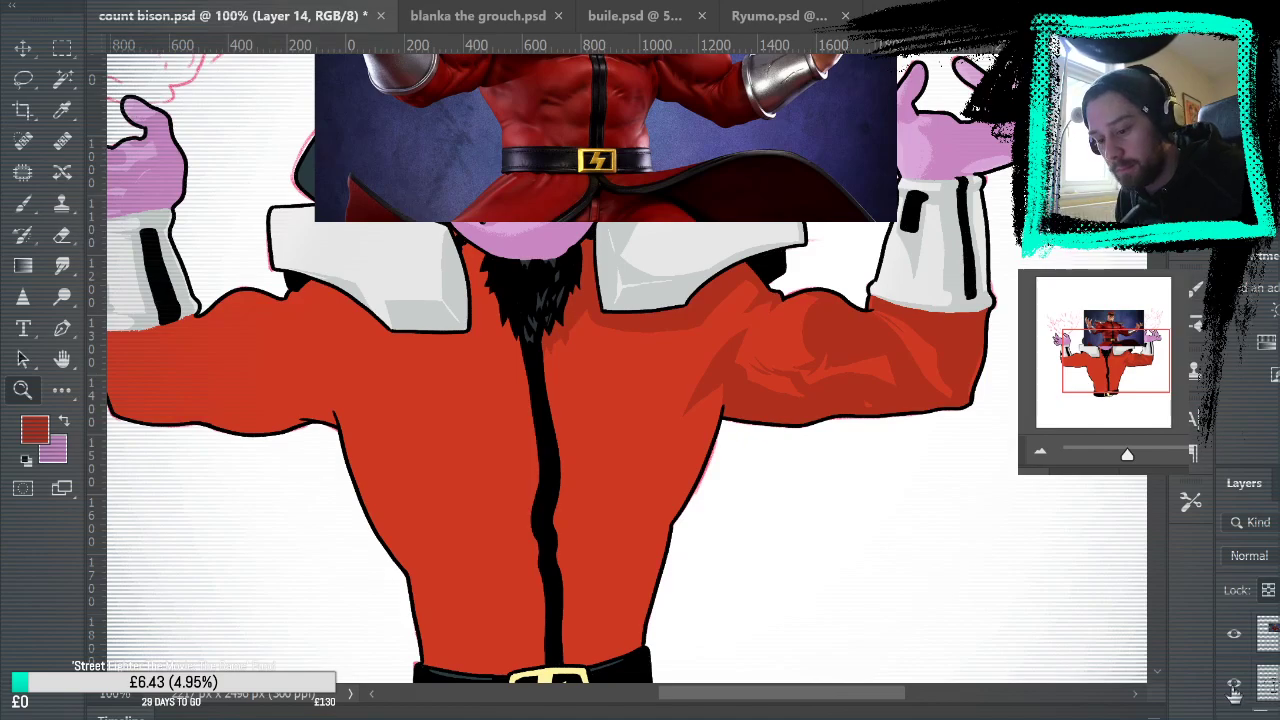
scroll(1264, 660, "down", 5)
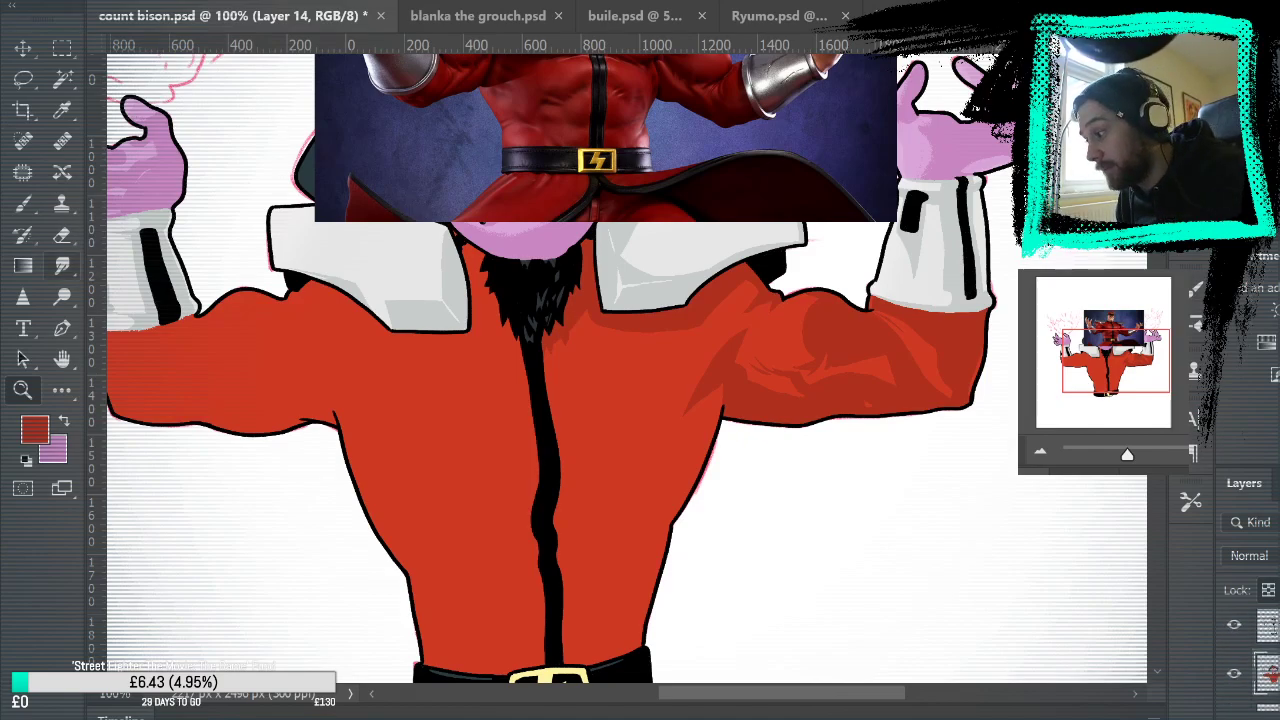
key("b")
left_click_drag(1279, 556, 1279, 575)
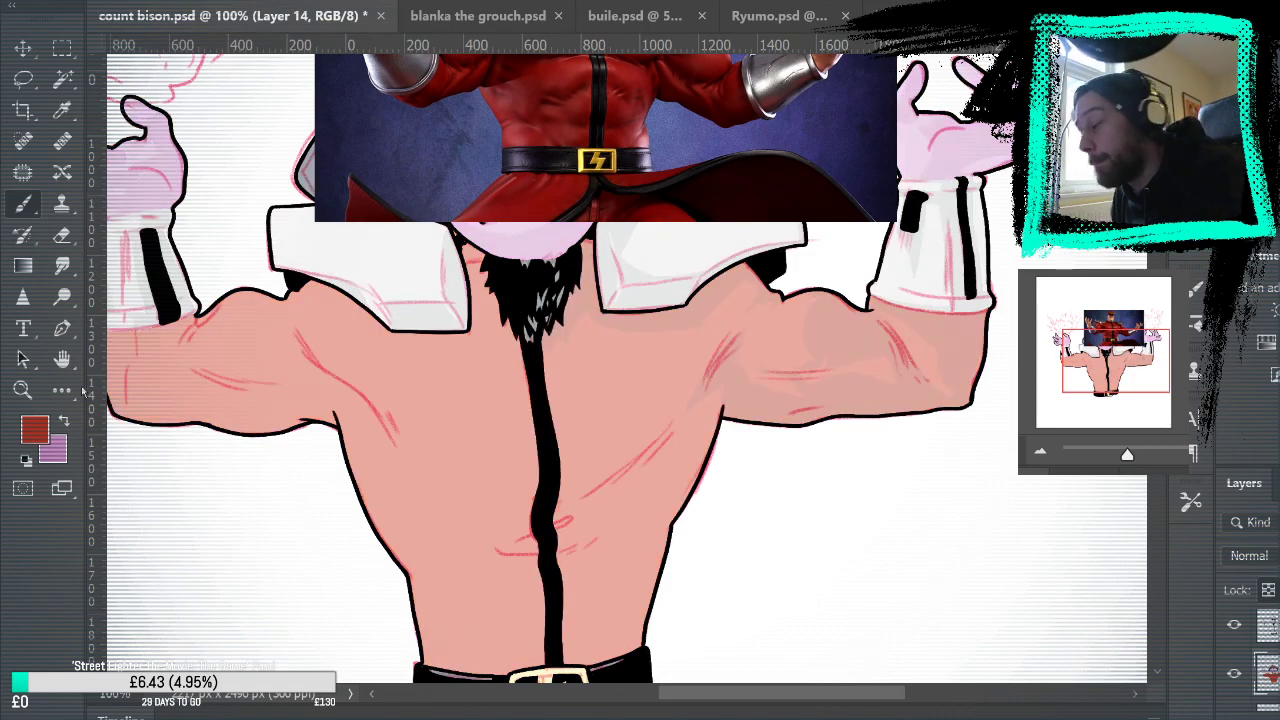
Step: Paint a dark red shadow from the armpit under the pectoral to the zip, plus a small fold beside the zip below it
left_click(26, 386)
left_click(724, 417)
left_click(25, 202)
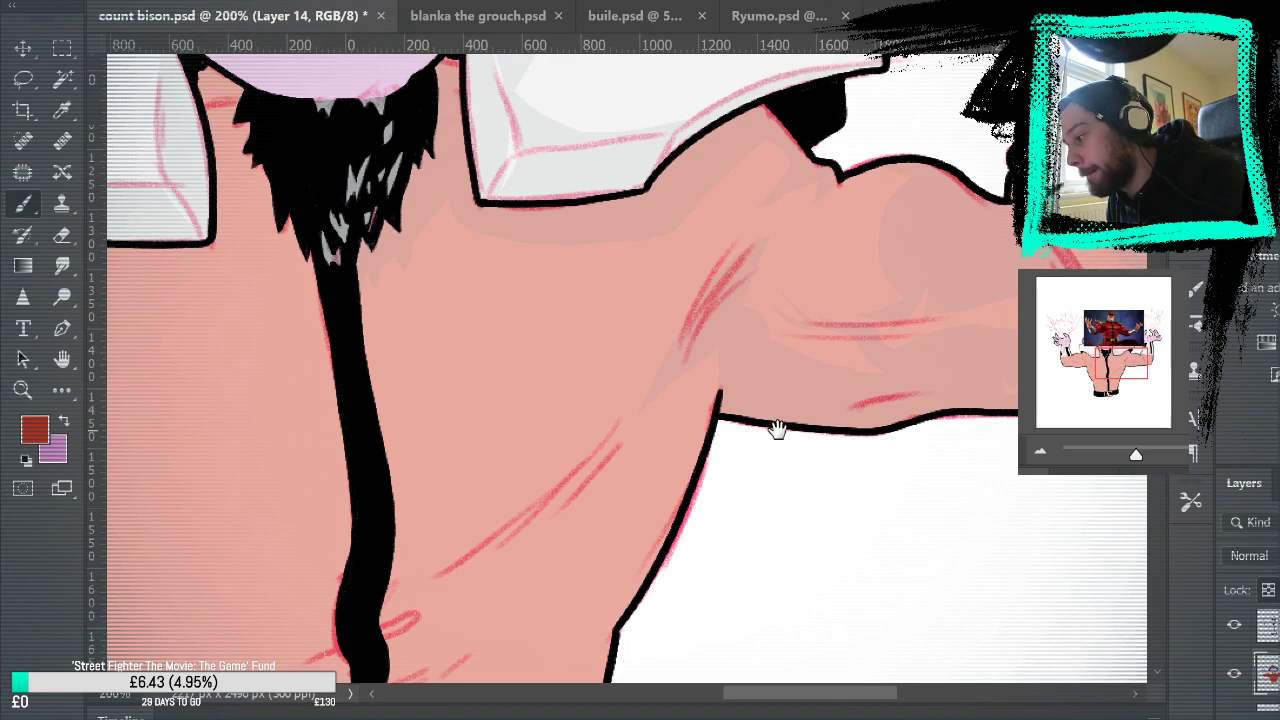
left_click_drag(777, 428, 906, 434)
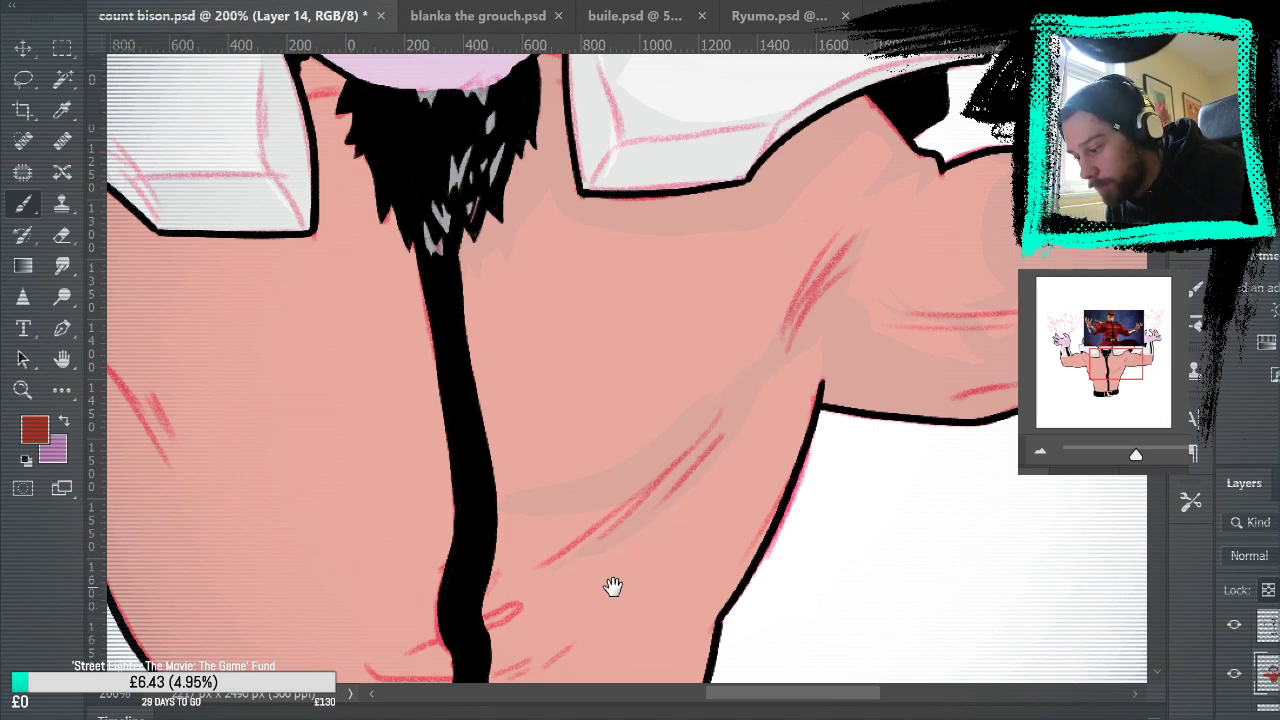
left_click_drag(613, 585, 813, 320)
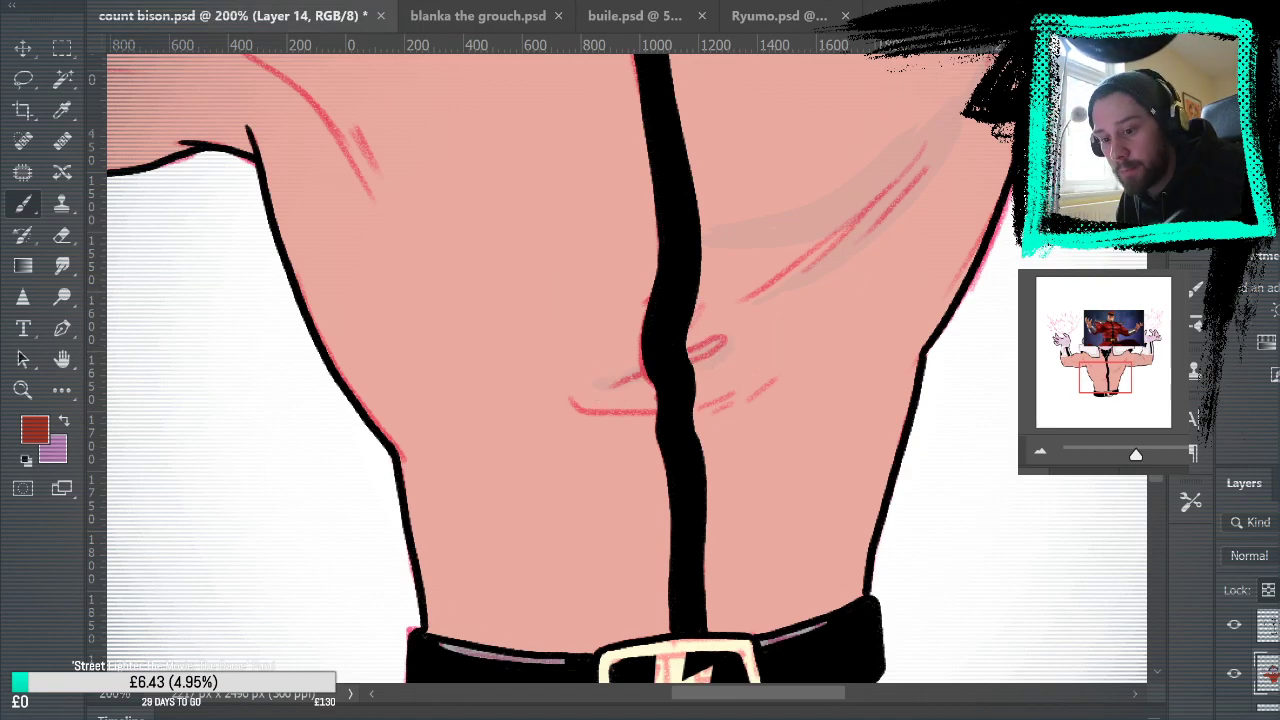
Step: Trim the pectoral shadow's inner end to a taper with the jacket's light red, and return the colors to full opacity
key("0")
left_click(560, 319, "alt")
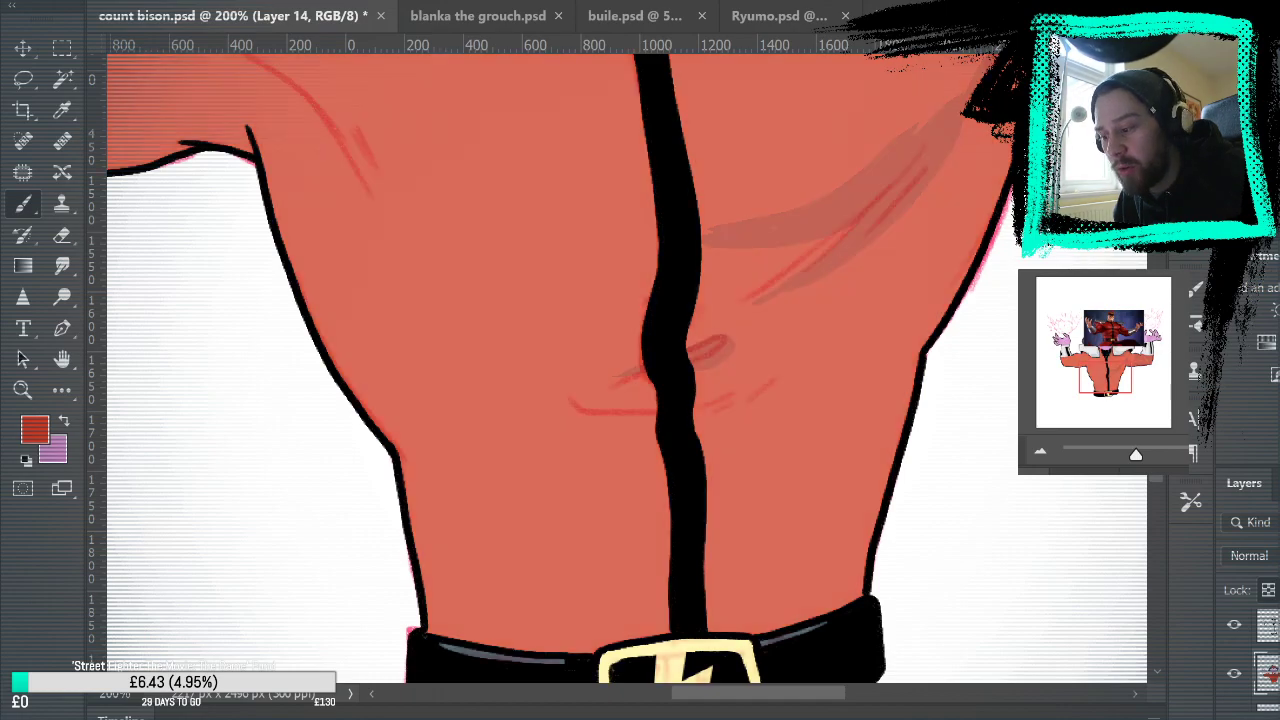
left_click_drag(860, 304, 863, 481)
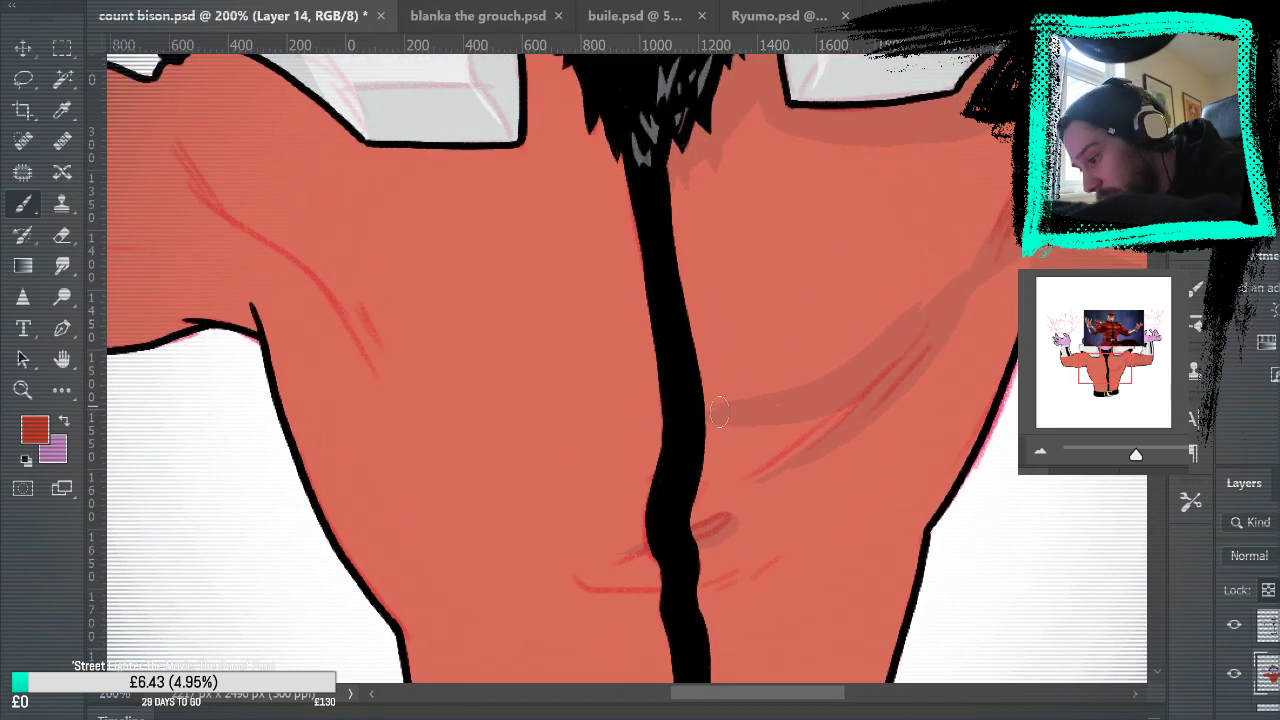
left_click_drag(720, 412, 786, 390)
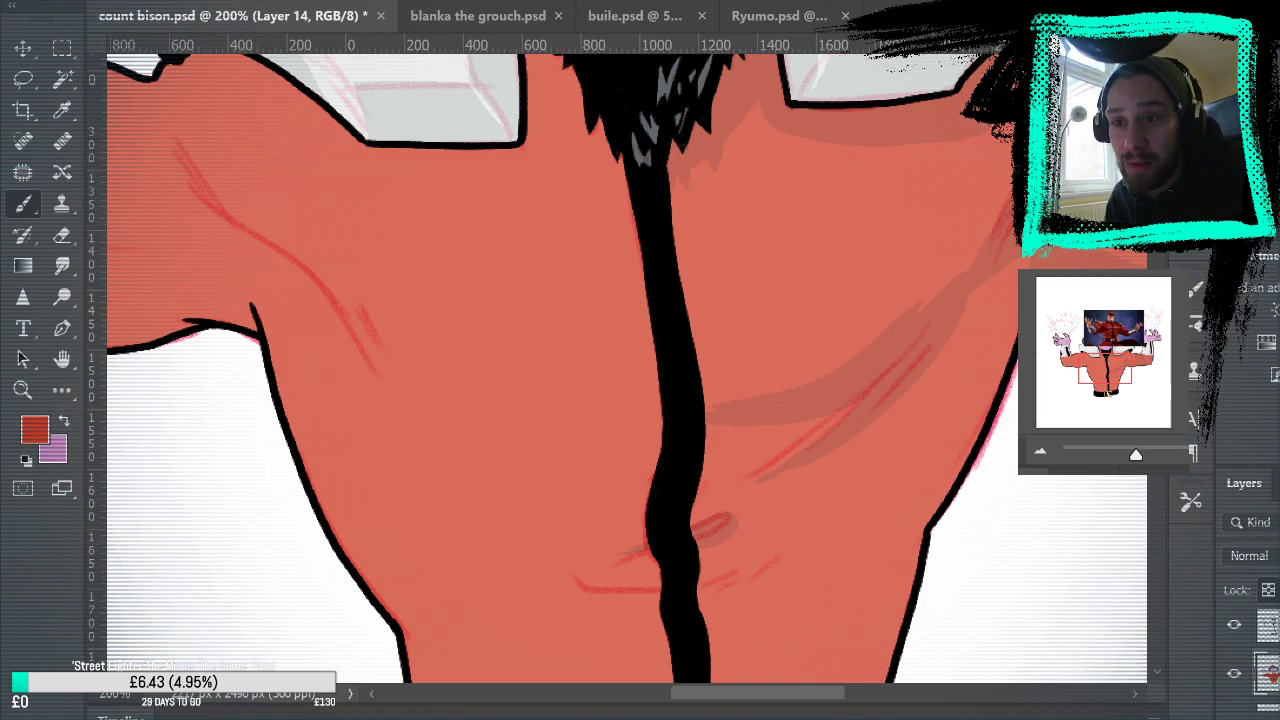
key("0")
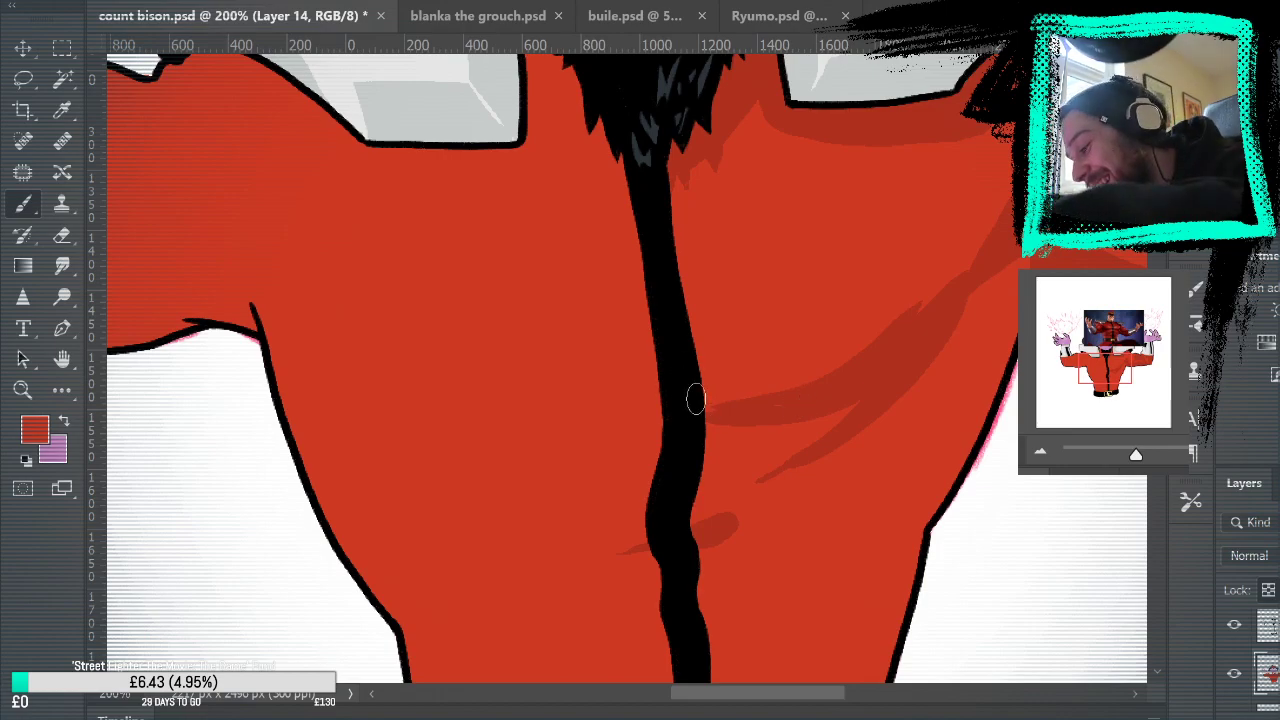
Step: Widen the pectoral shadow where it meets the zip and fill its underside toward the lower fold with dark red
left_click(809, 392, "alt")
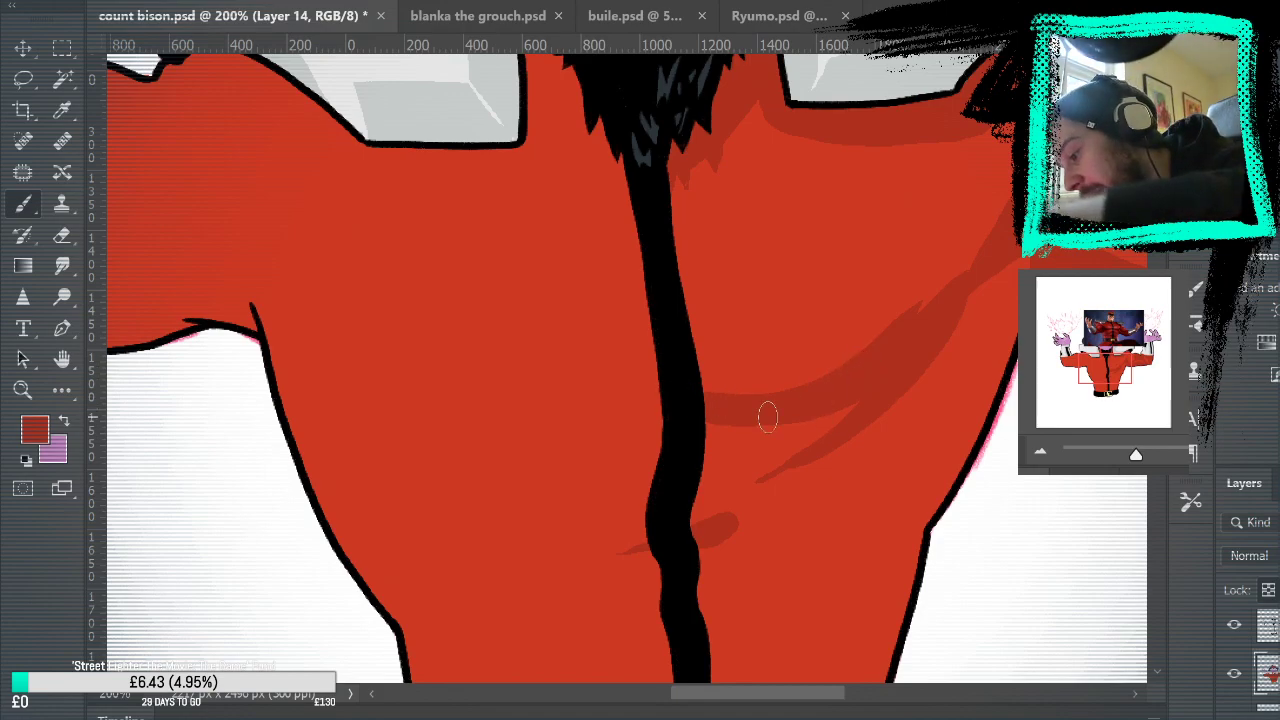
left_click_drag(1016, 391, 1014, 356)
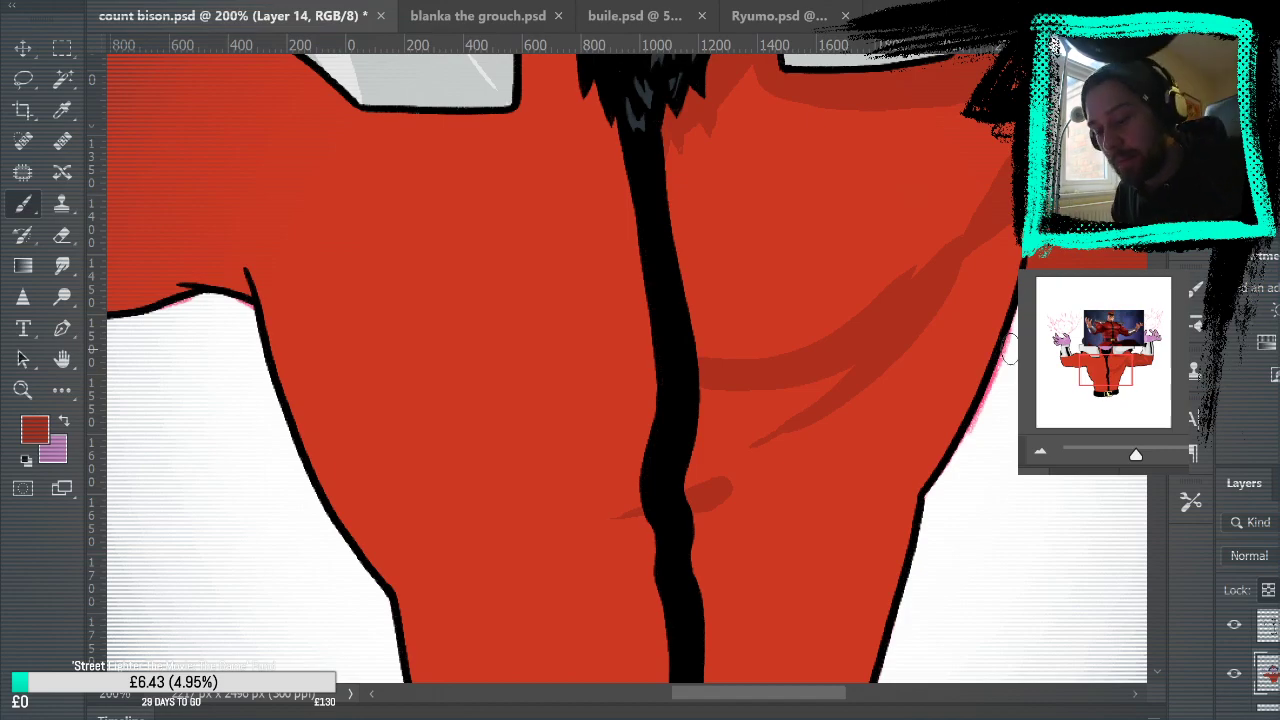
scroll(963, 557, "up", 3)
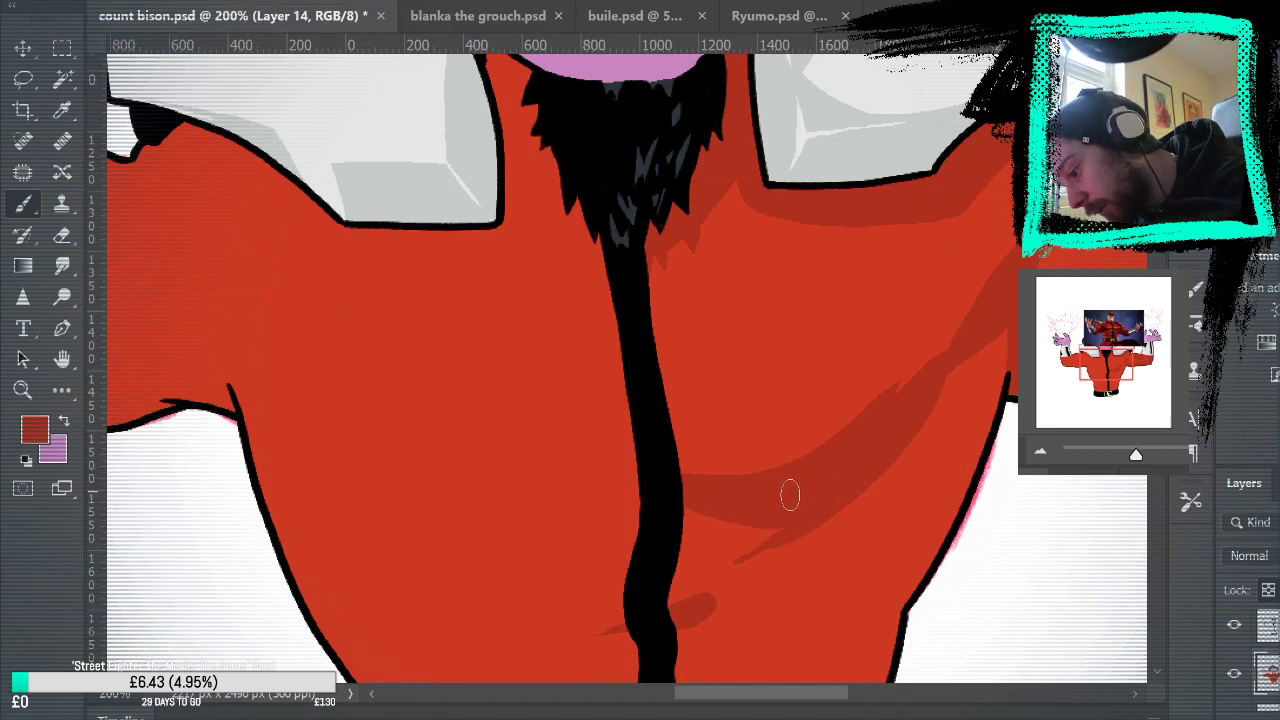
scroll(950, 342, "down", 5)
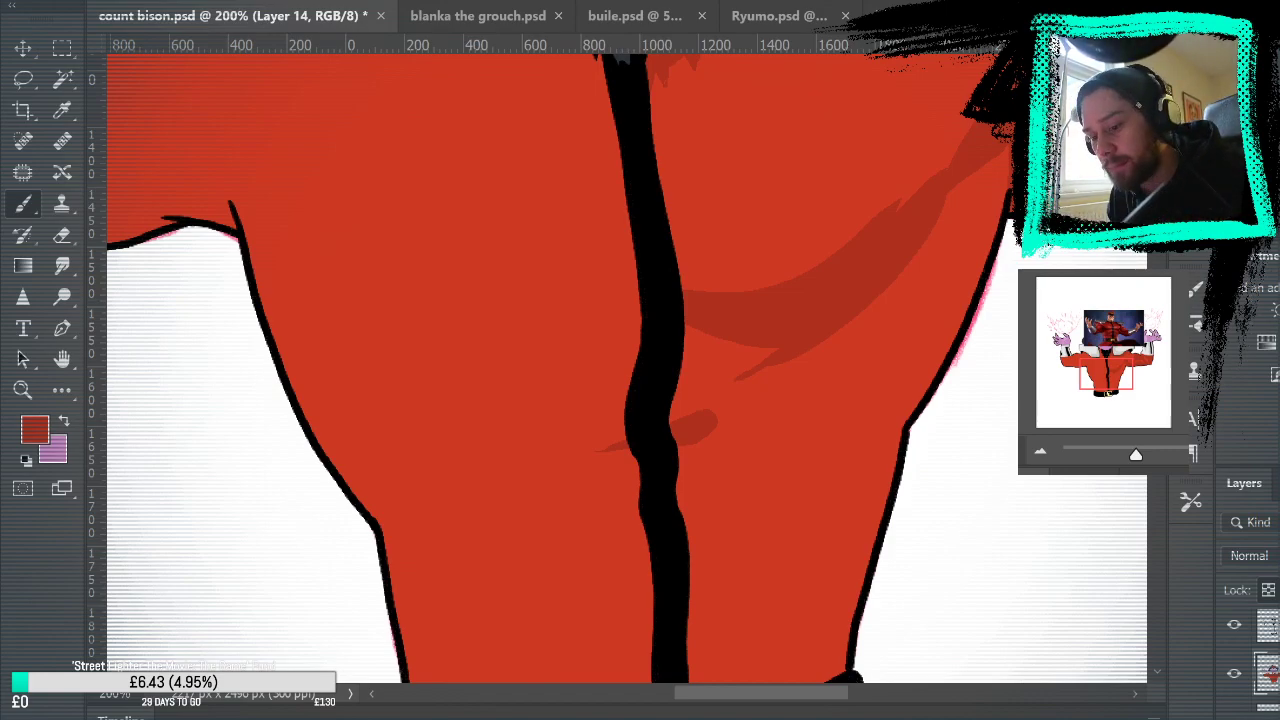
Step: With the colors faded over the sketch, paint a dark red rib shadow curving down the torso's side into a hooked end
key("ctrl+z")
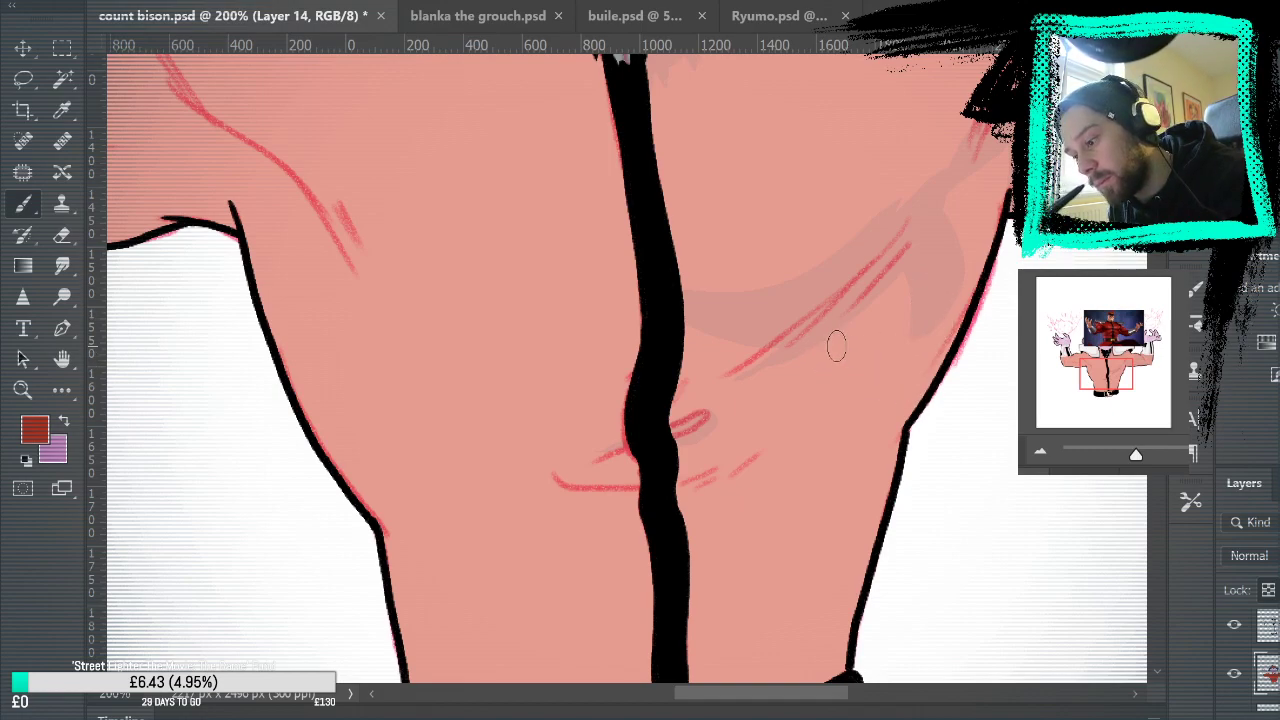
mouse_move(857, 356)
left_mouse_down()
mouse_move(810, 407)
mouse_move(829, 330)
mouse_move(785, 423)
mouse_move(784, 406)
mouse_move(910, 364)
left_mouse_up()
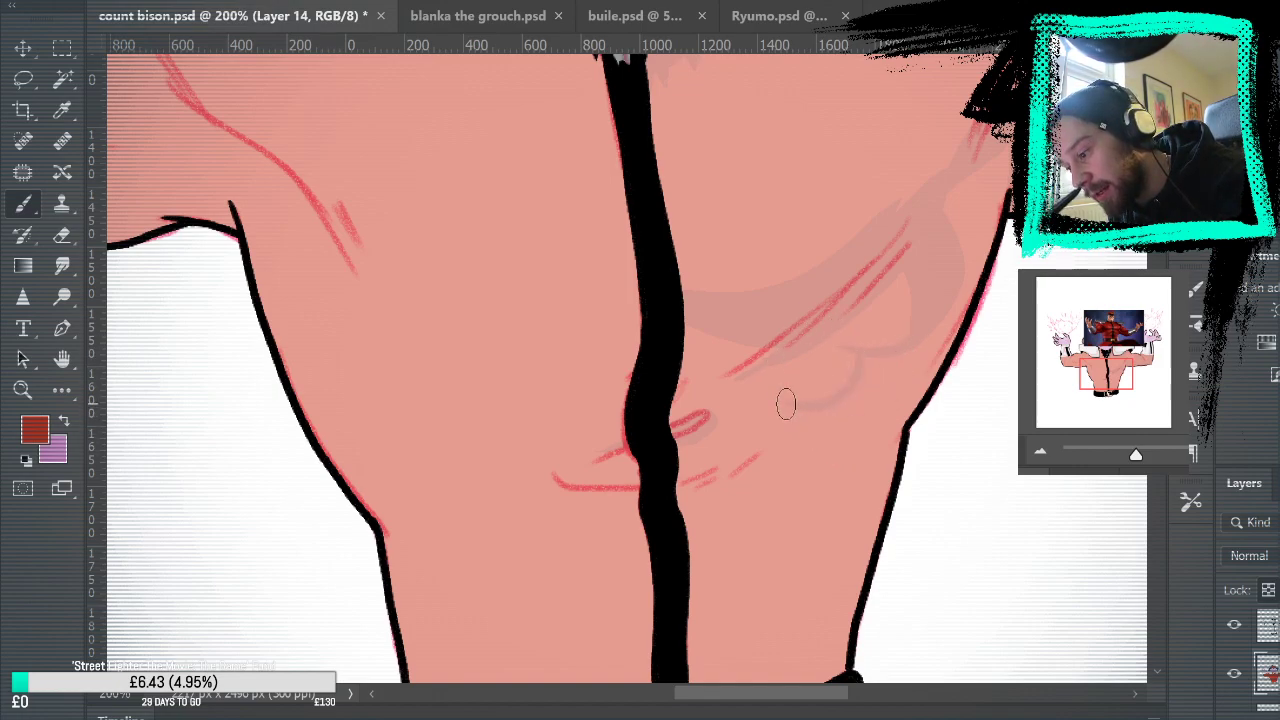
left_click(849, 360, "alt")
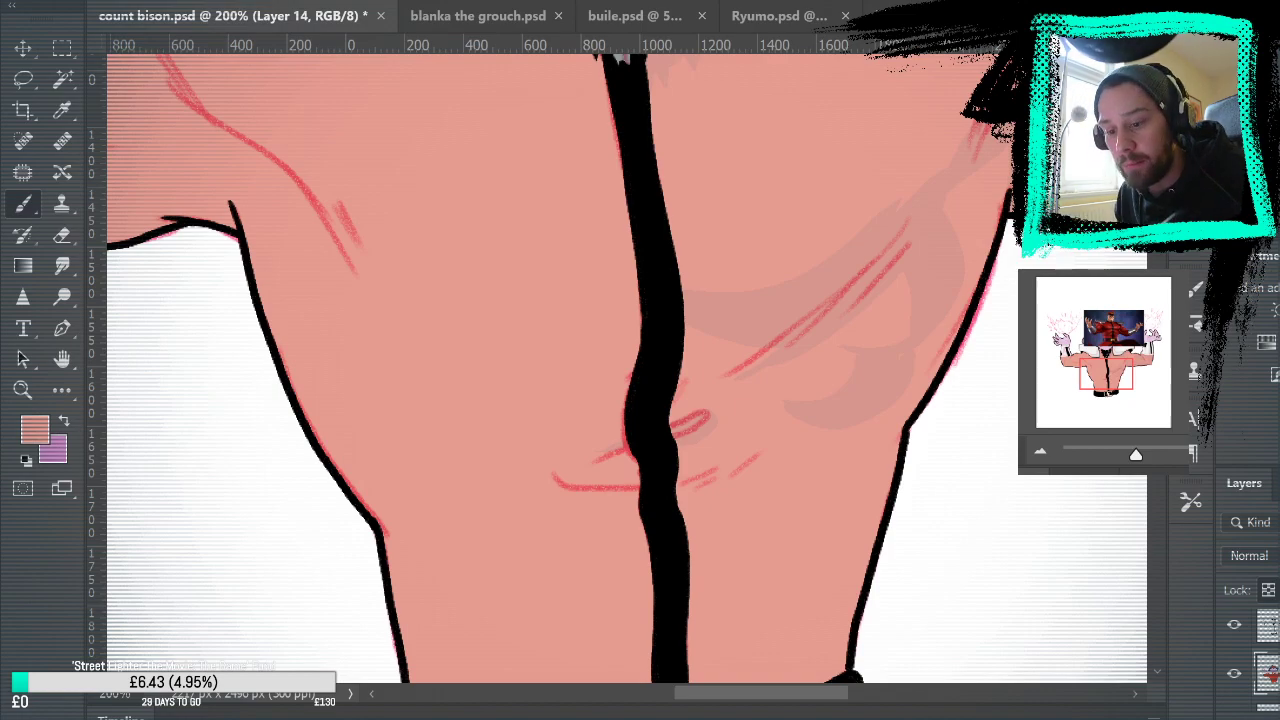
key("ctrl+z")
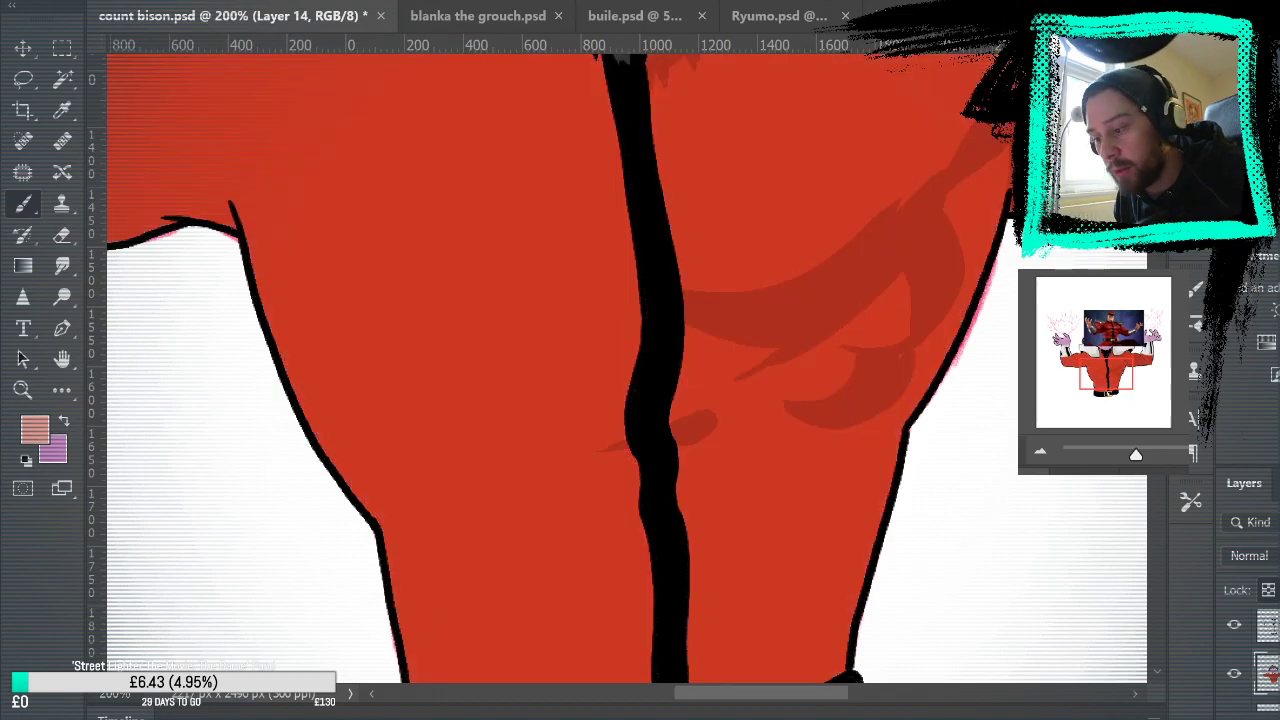
Step: Refine the hooked rib shadow's edges, trimming its inner tip with light red and touching up its outer side with dark red
left_click(853, 365, "alt")
left_click_drag(849, 376, 788, 394)
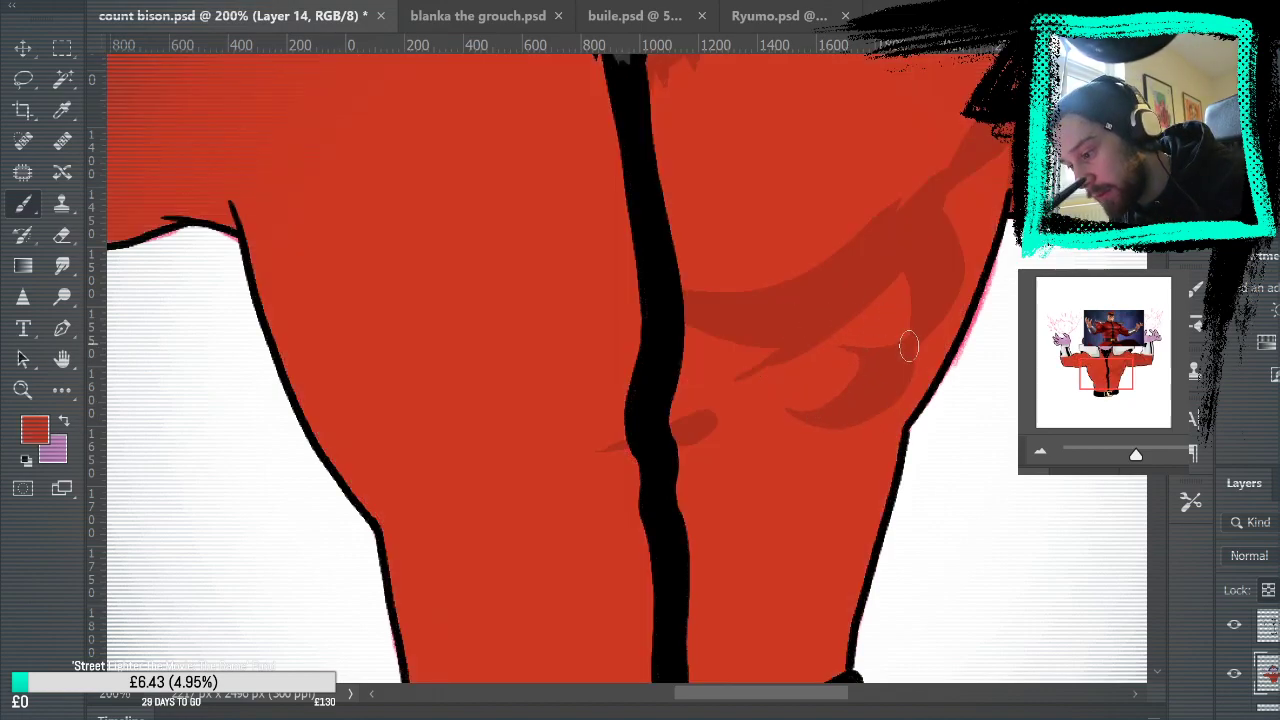
left_click(890, 375, "alt")
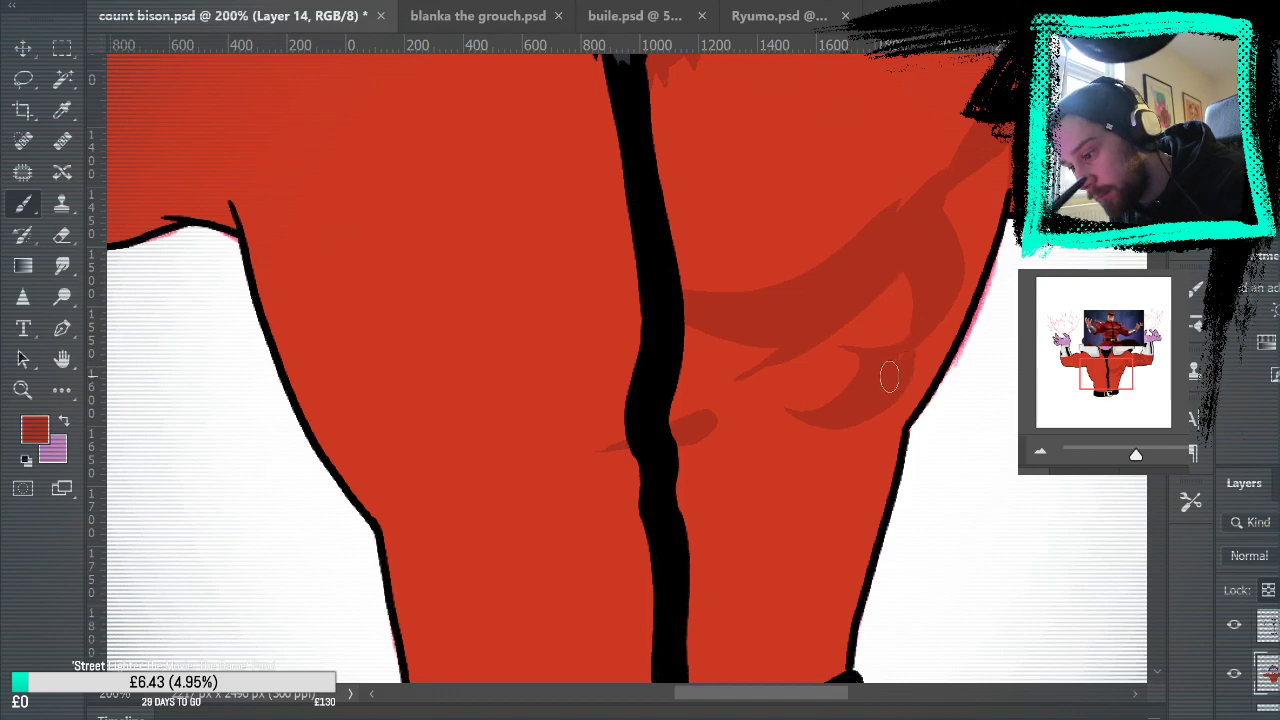
left_click_drag(912, 332, 907, 281)
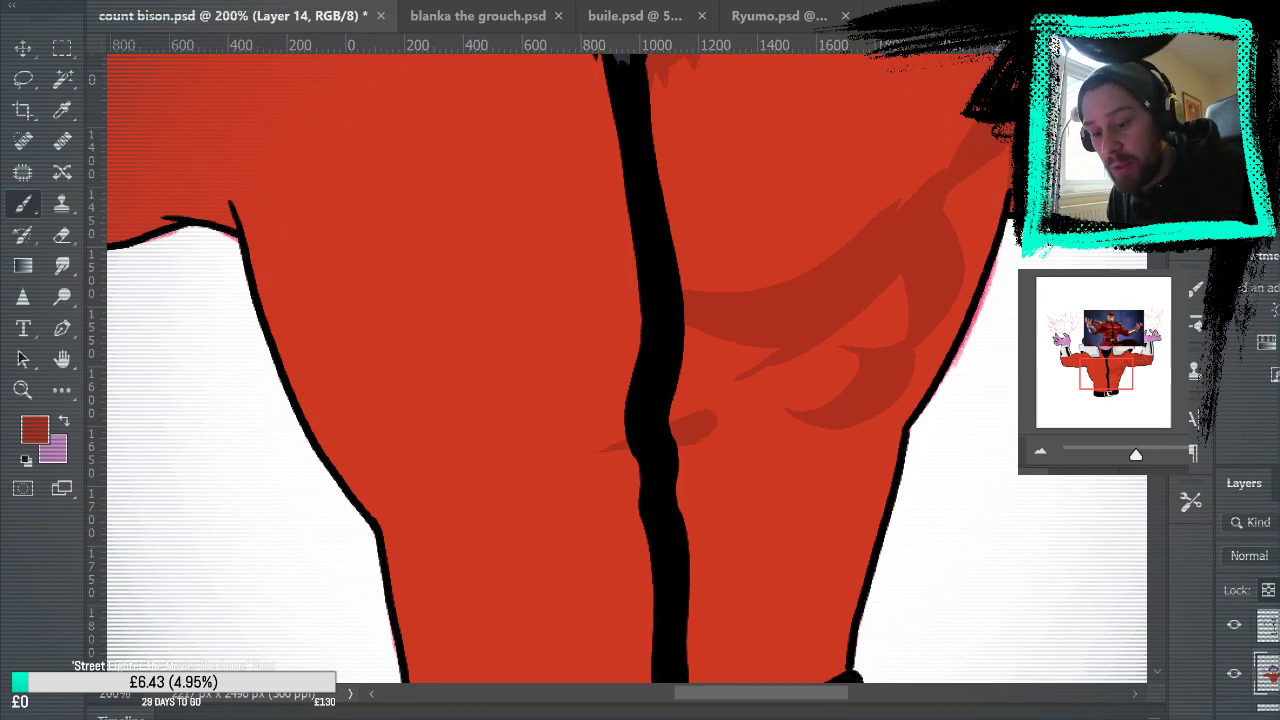
Step: Paint dark red abdominal creases across the zip over the faded sketch lines, and restore the colors to full opacity
key("4")
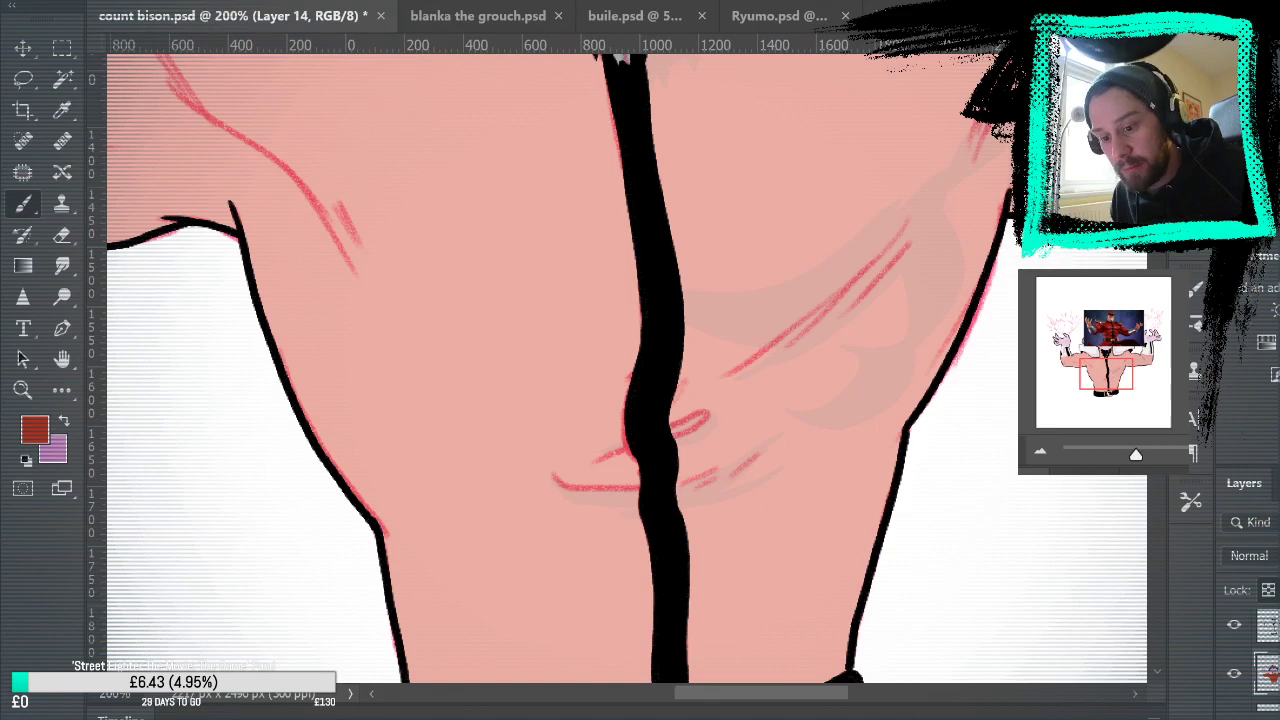
key("0")
left_click_drag(905, 565, 952, 564)
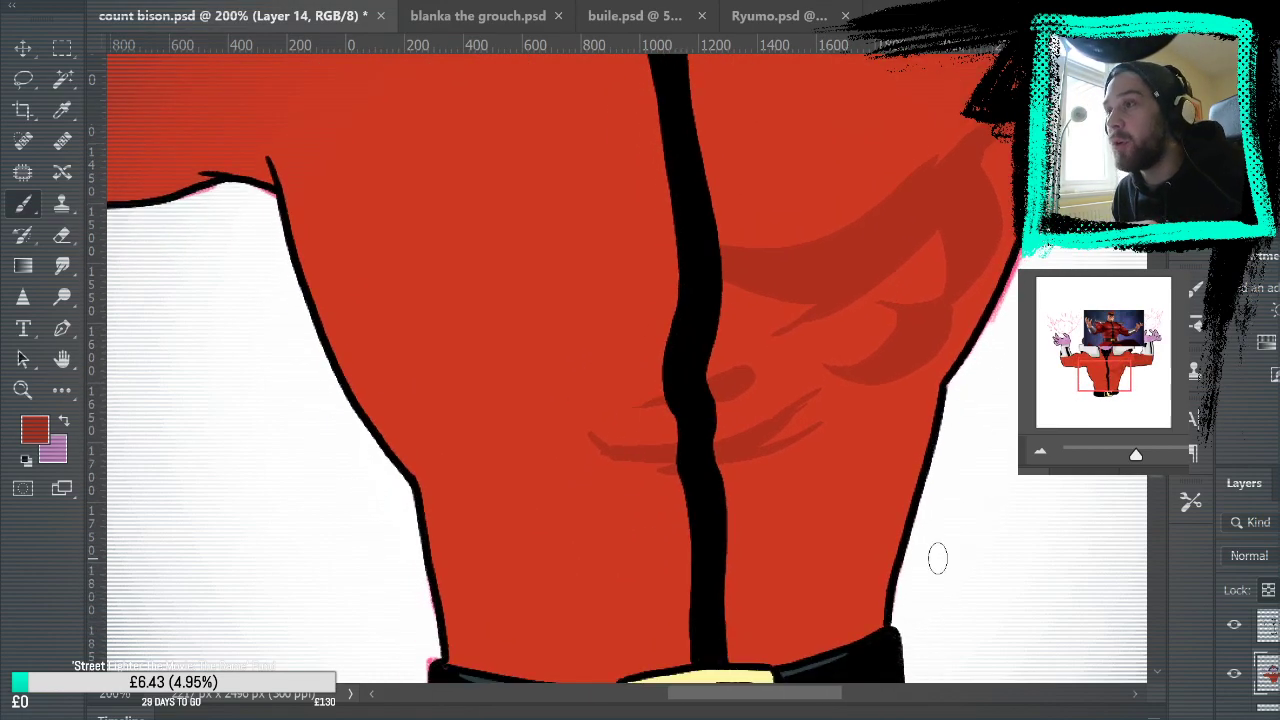
Step: Check the torso against the reference photo and add a short, thin dark red crease across the zip on the chest
key("ctrl+0")
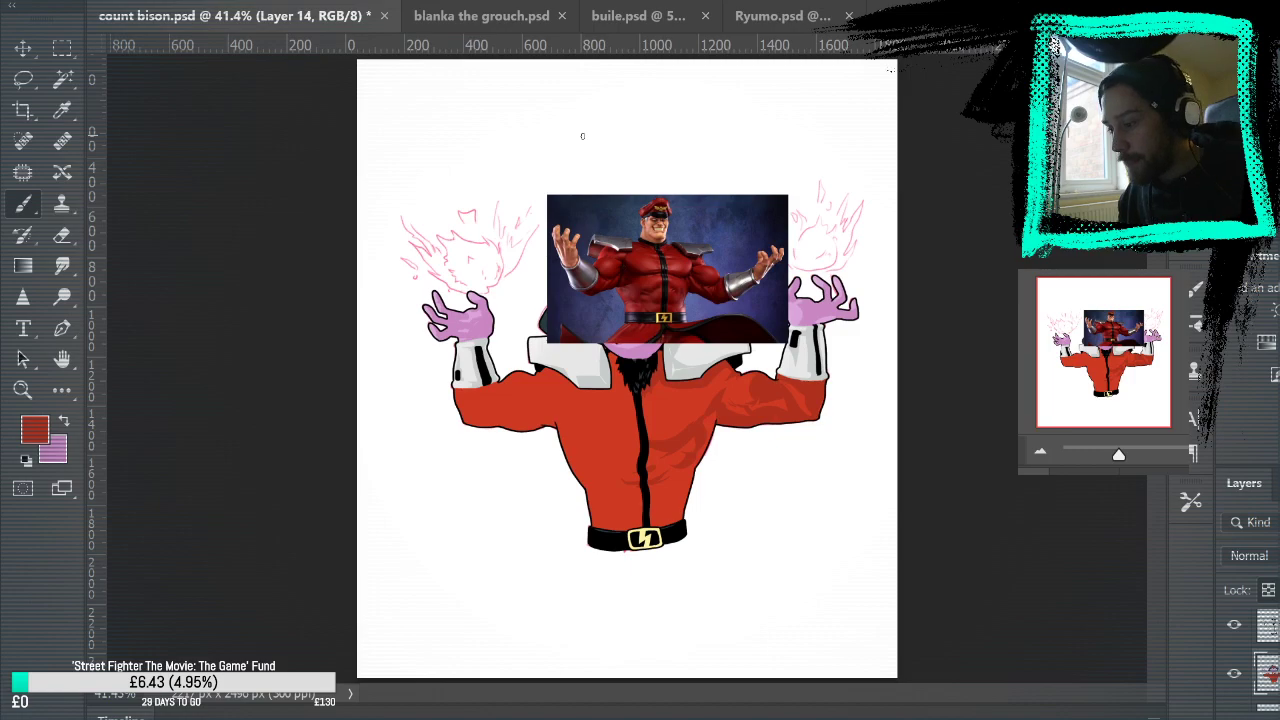
key("z")
left_click(738, 430)
left_click(740, 432)
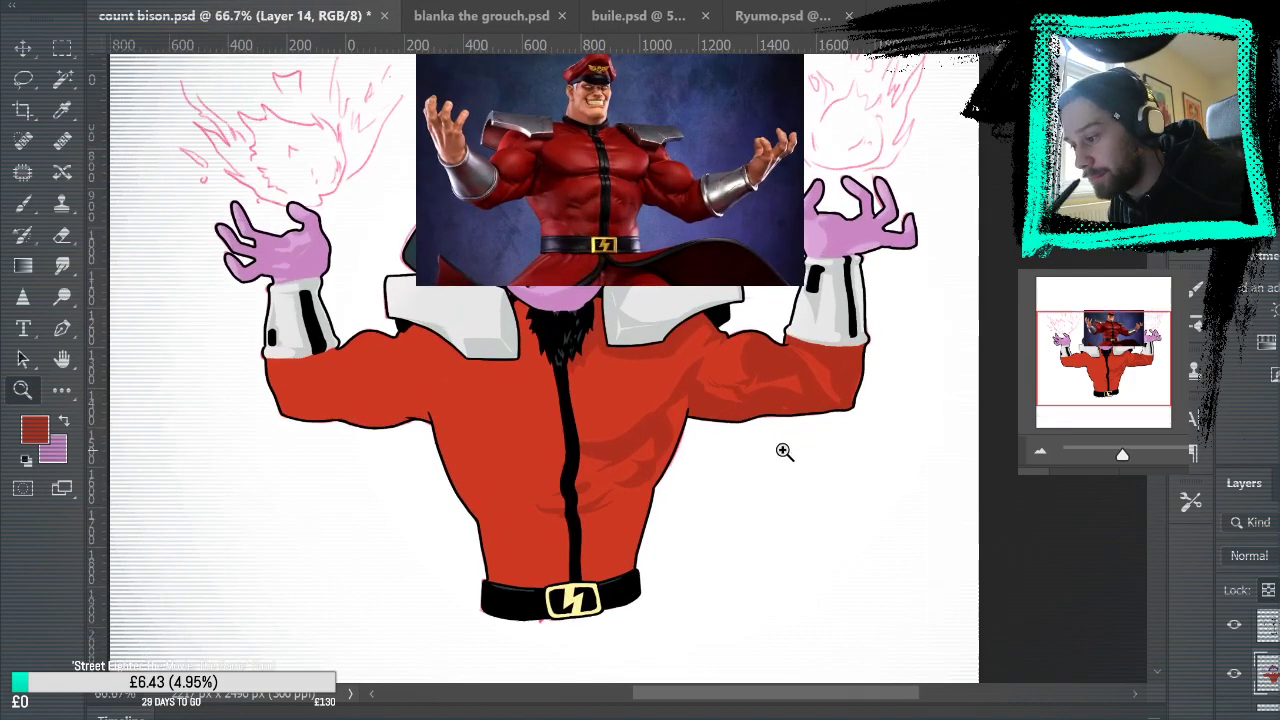
left_click(784, 452)
key("b")
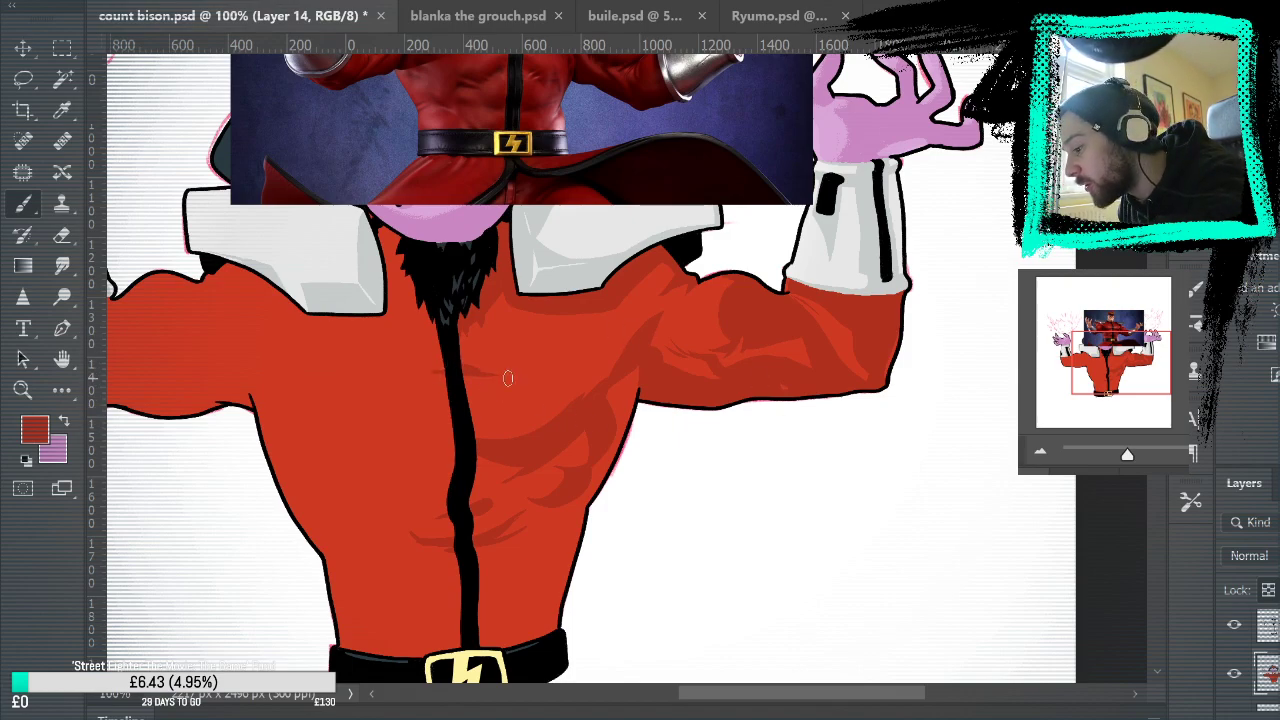
left_click_drag(952, 534, 977, 623)
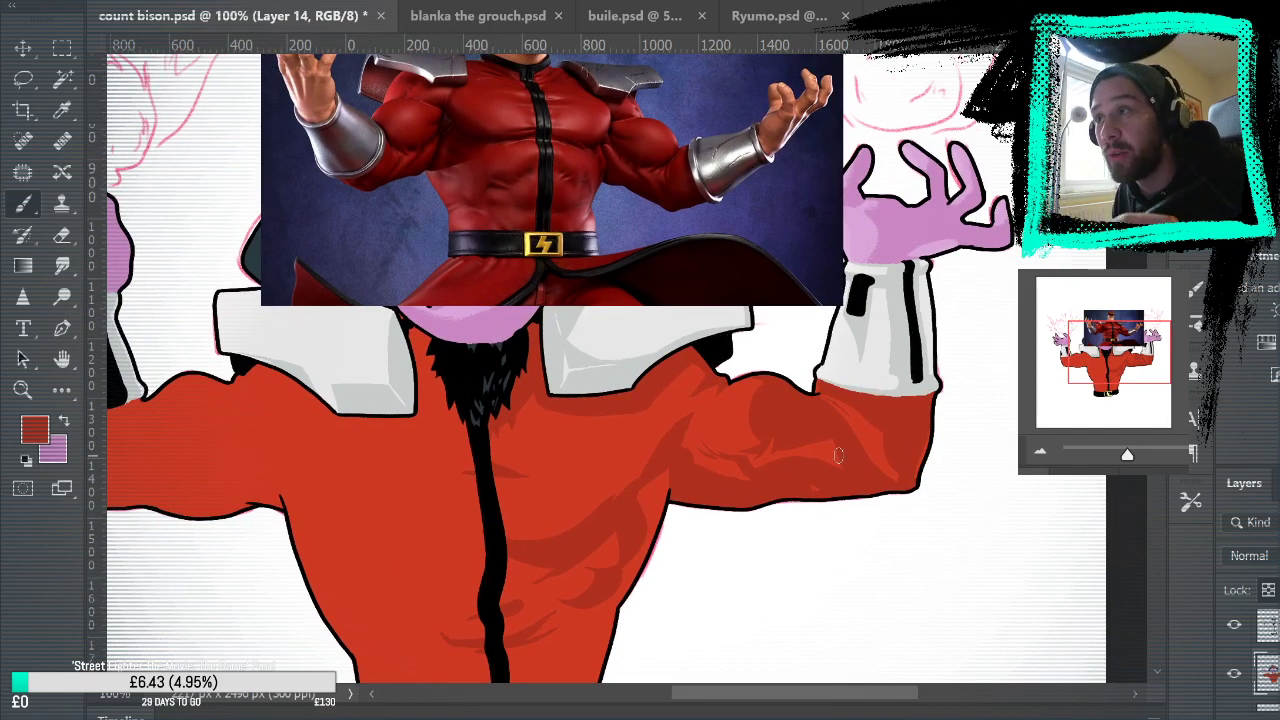
Step: Paint a large rounded dark red shadow over the outer pectoral below the shoulder pad, shaping its inner edge with light red
left_click_drag(728, 484, 745, 532)
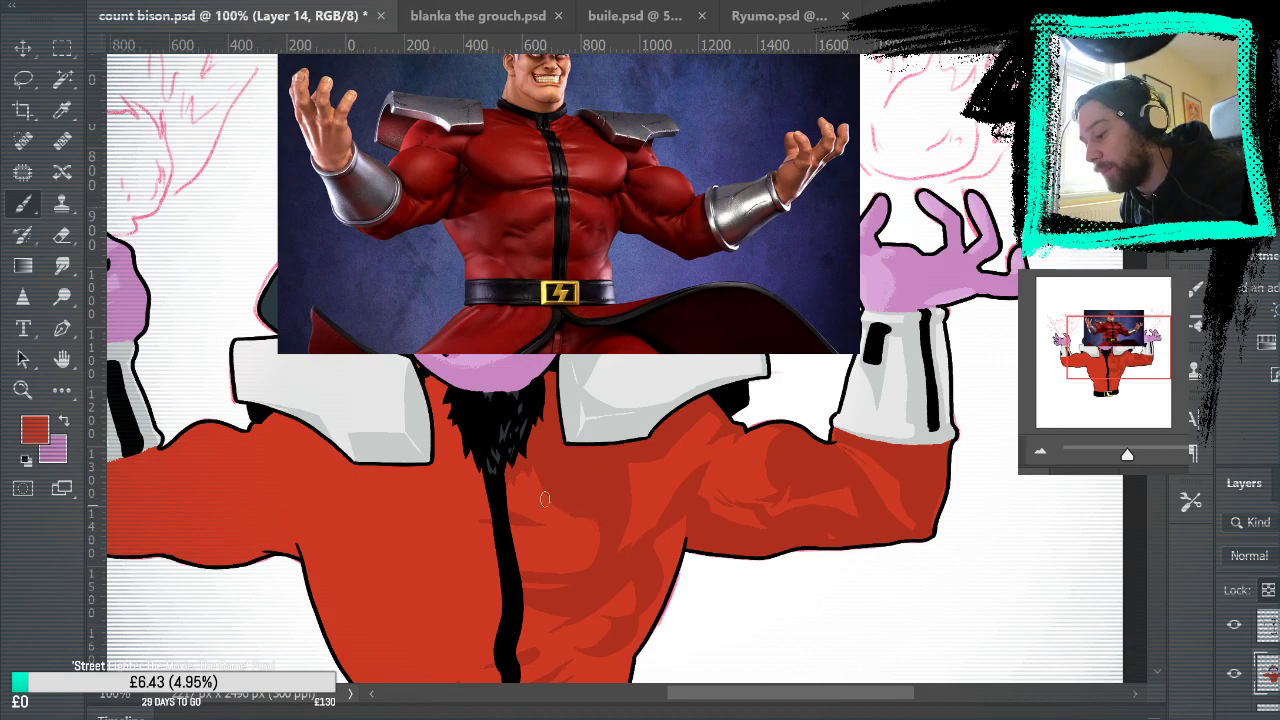
left_click_drag(787, 571, 920, 432)
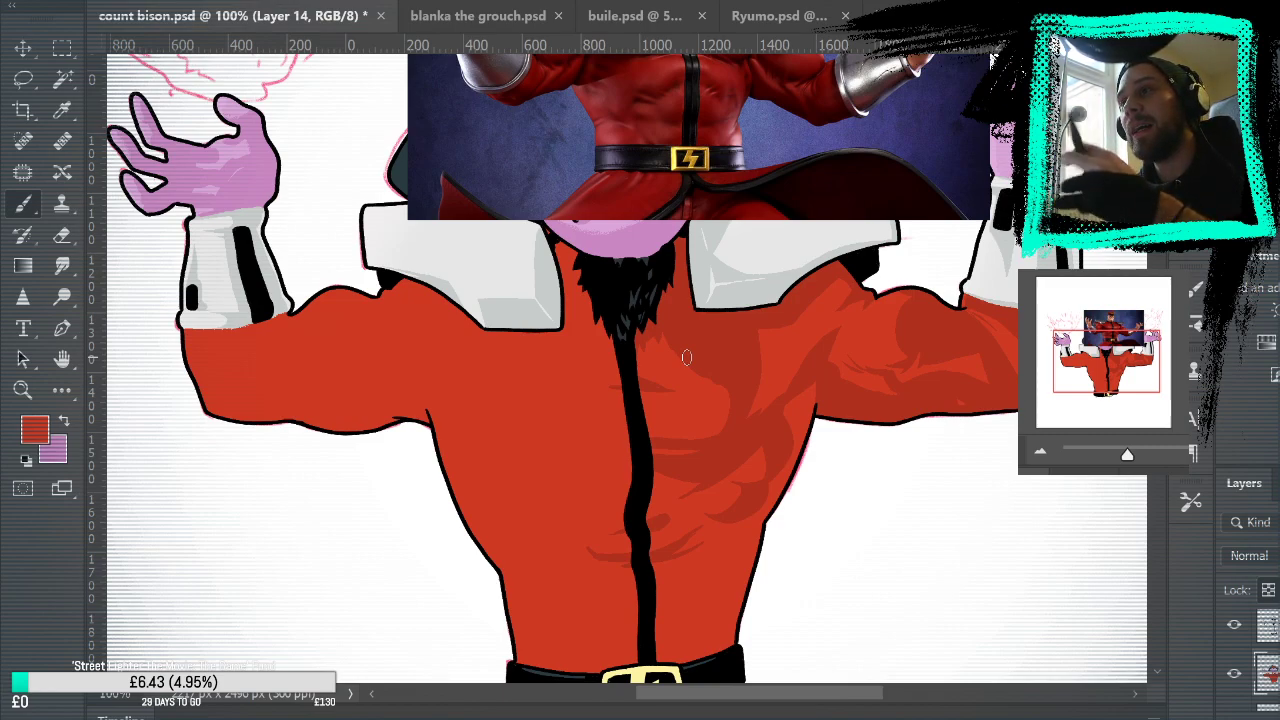
left_click_drag(1129, 191, 682, 316)
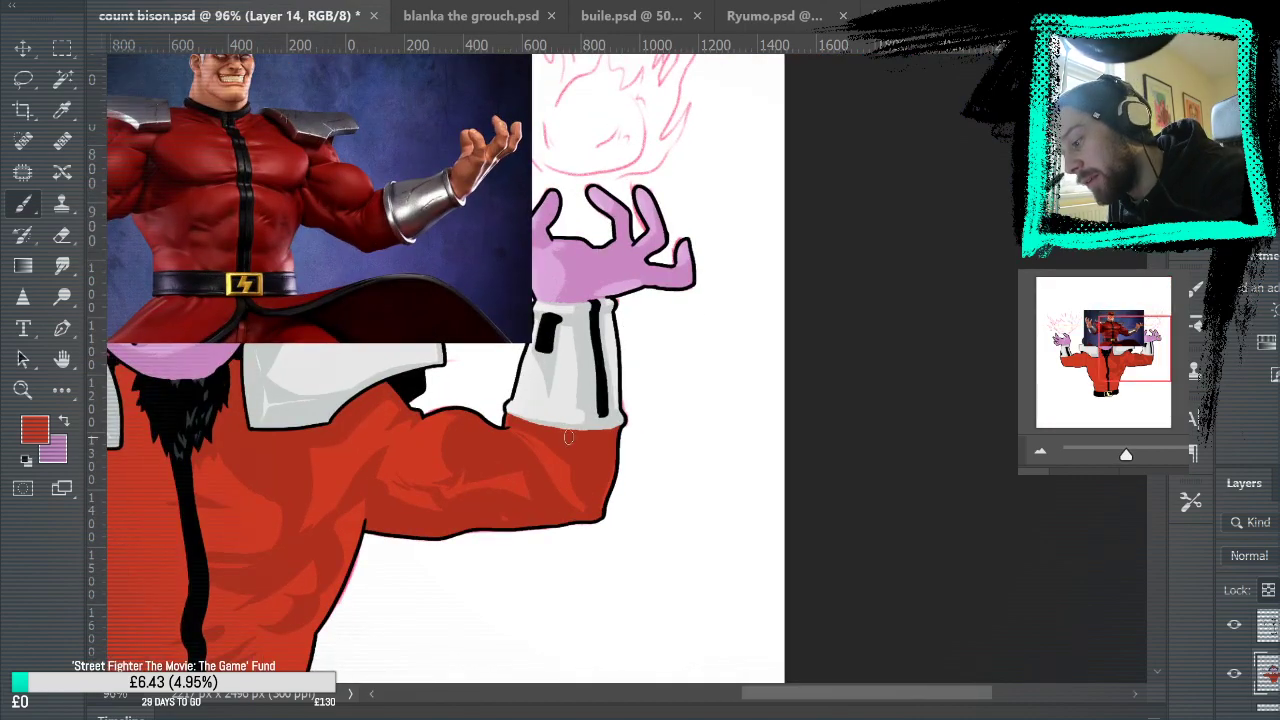
Step: Paint a thin diagonal dark red crease on the outer chest, just above the existing pectoral shadow
left_click_drag(573, 442, 857, 292)
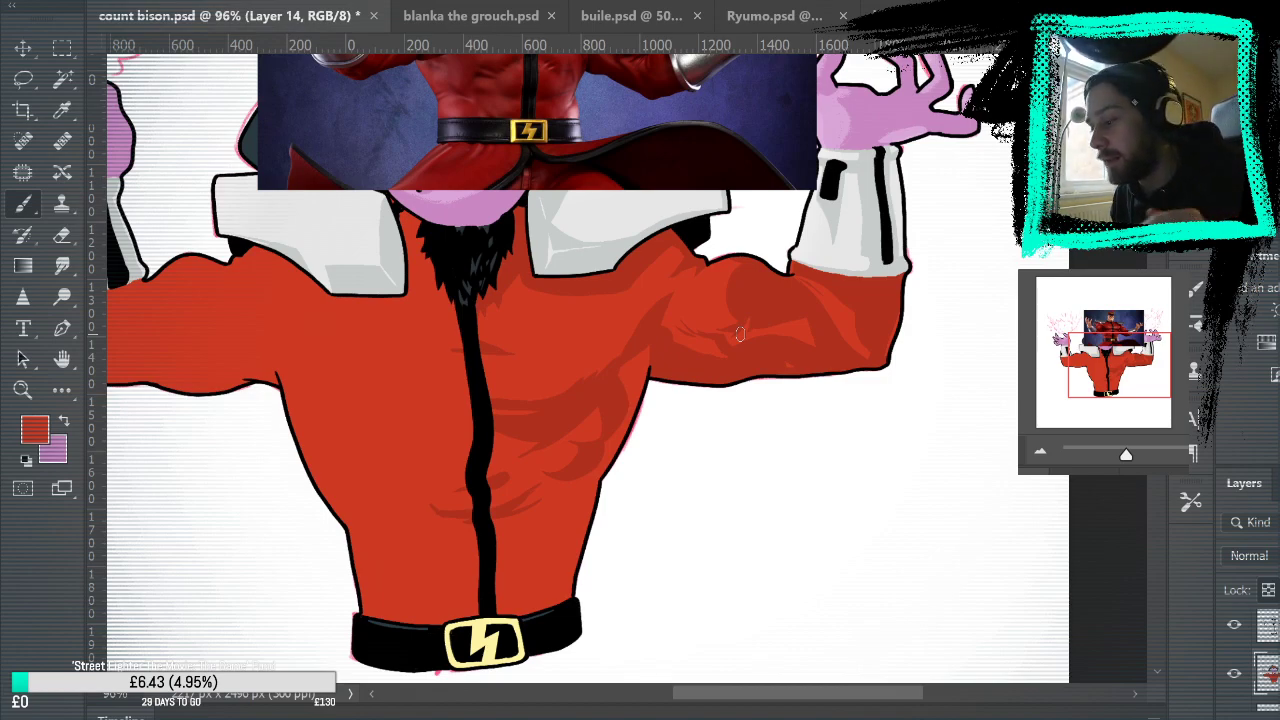
left_click(588, 397, "alt")
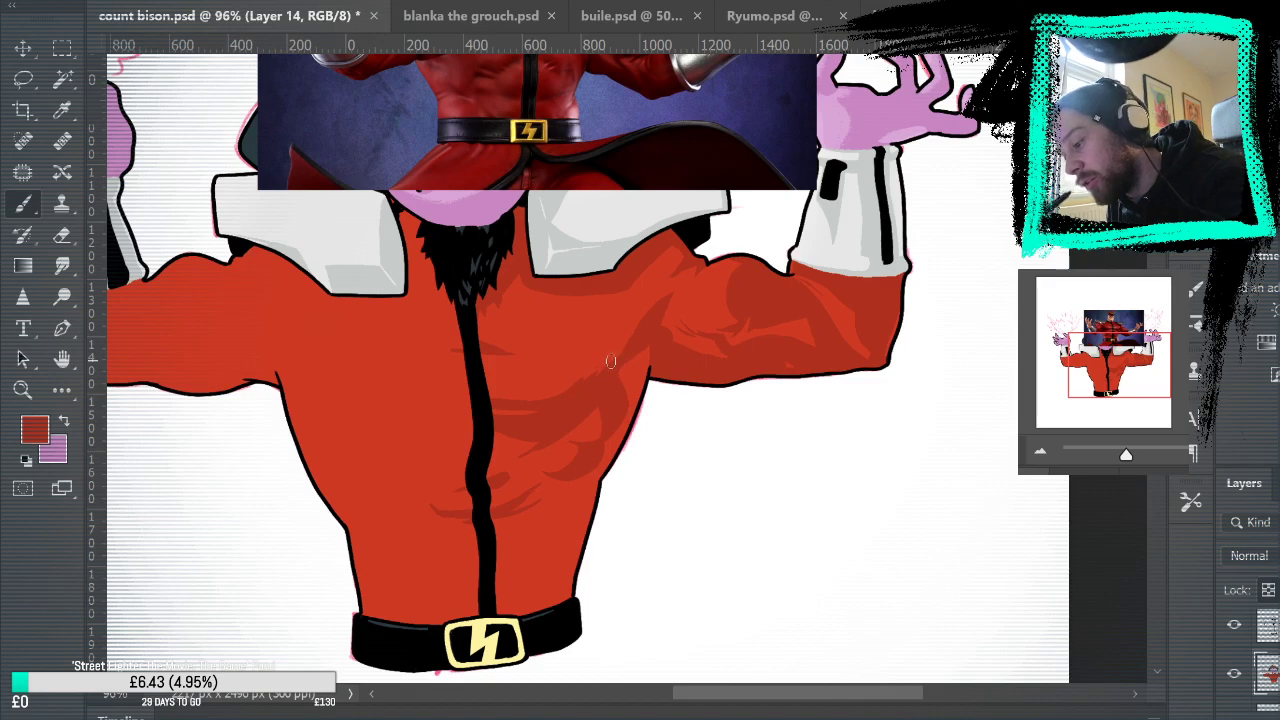
left_click_drag(616, 347, 577, 390)
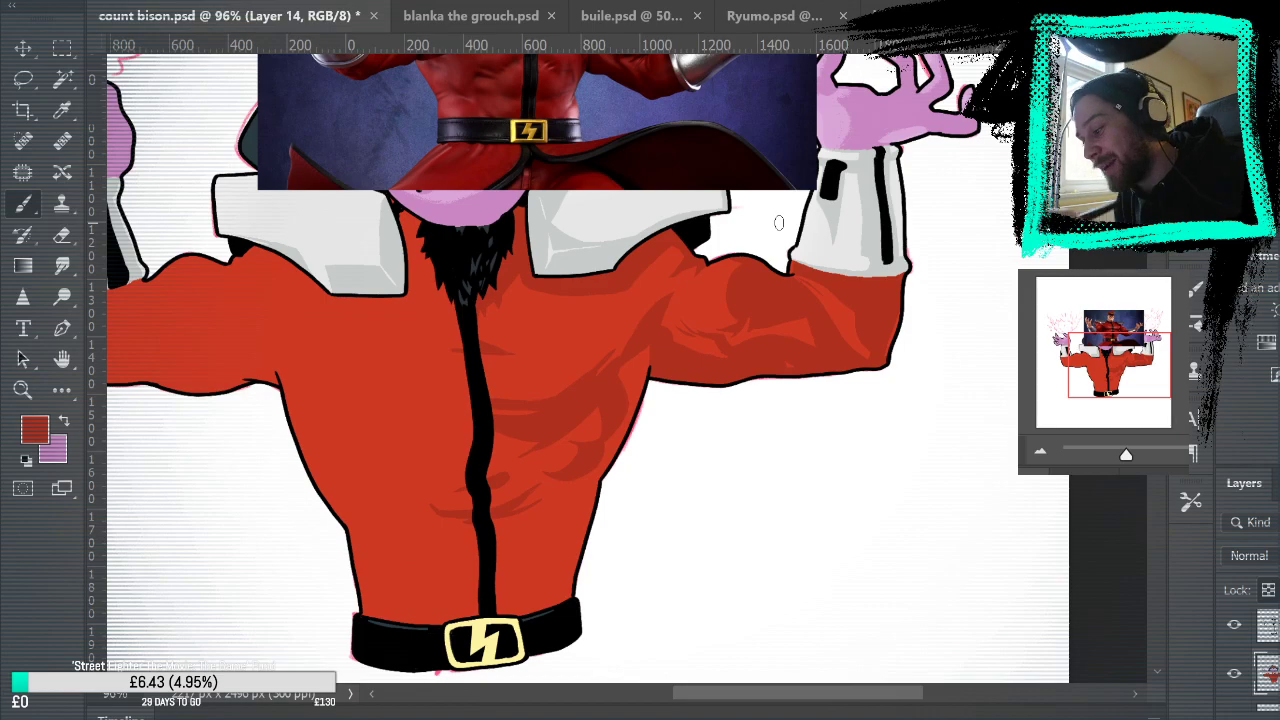
Step: Fade the colors to 30% opacity and paint dark red shadows down the side of the waist to the belt and along the lower zip
key("z")
left_click(640, 579)
left_click(653, 579)
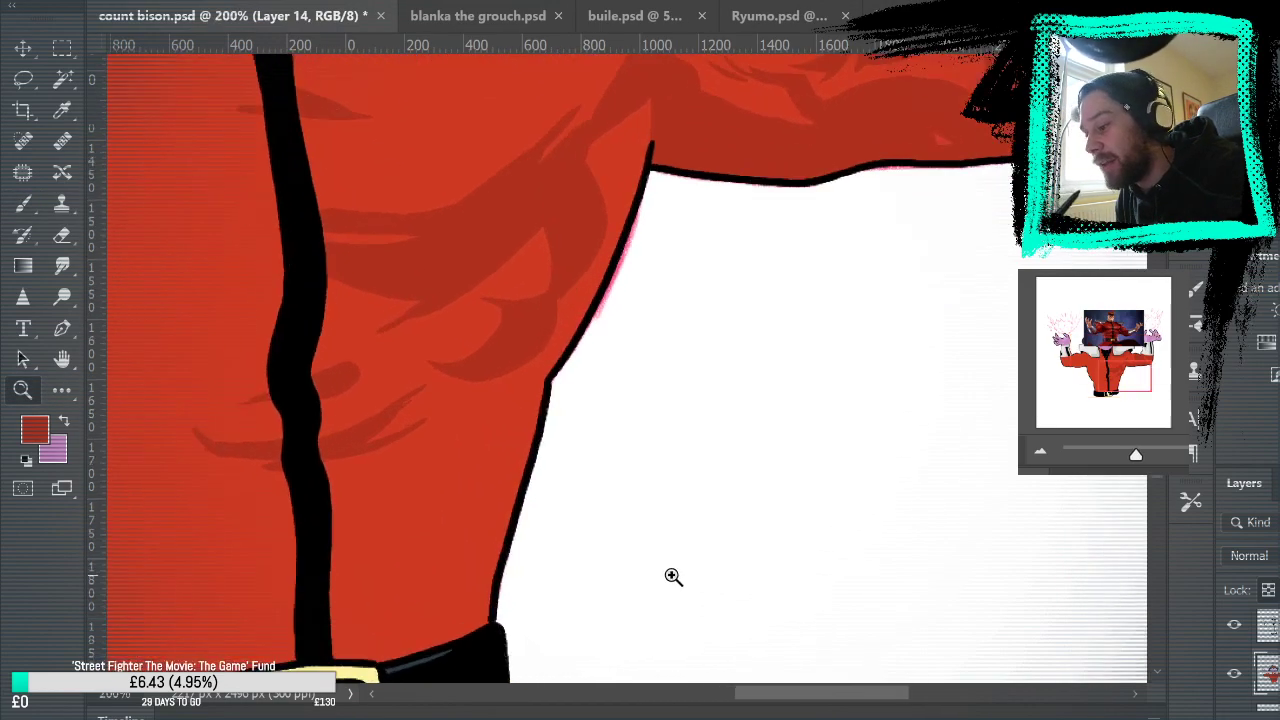
left_click_drag(674, 540, 850, 385)
key("3")
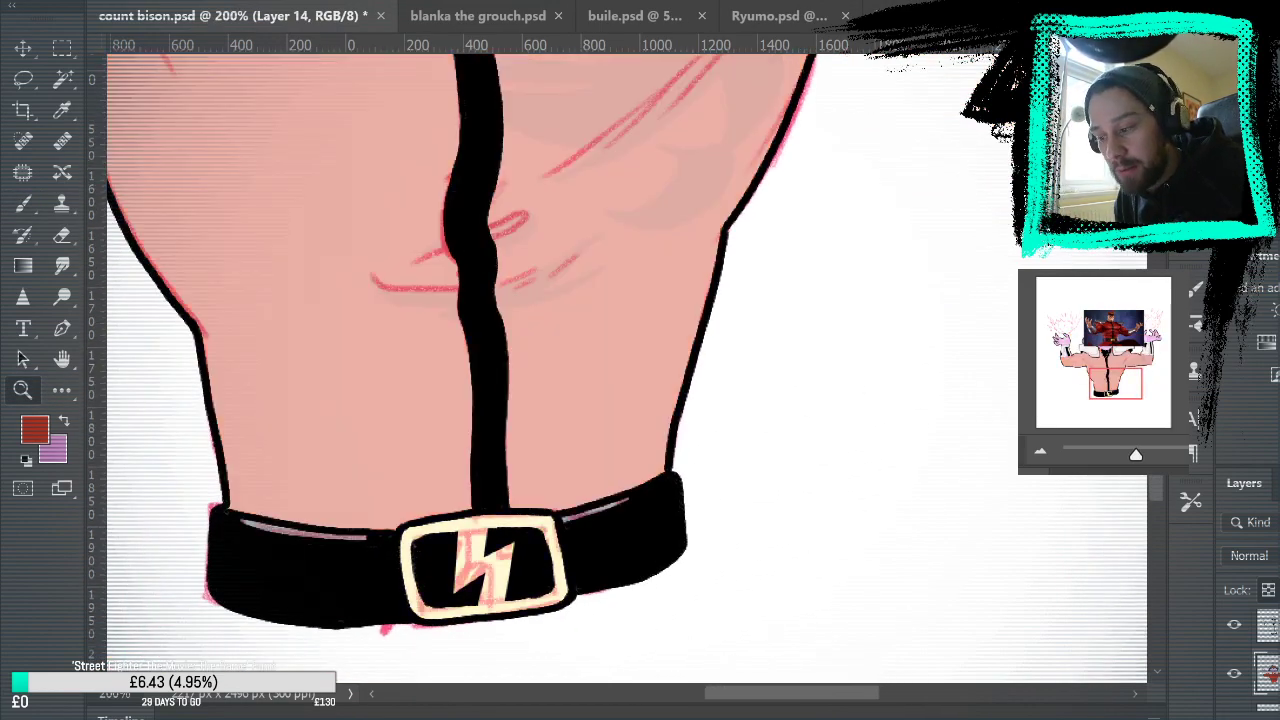
key("b")
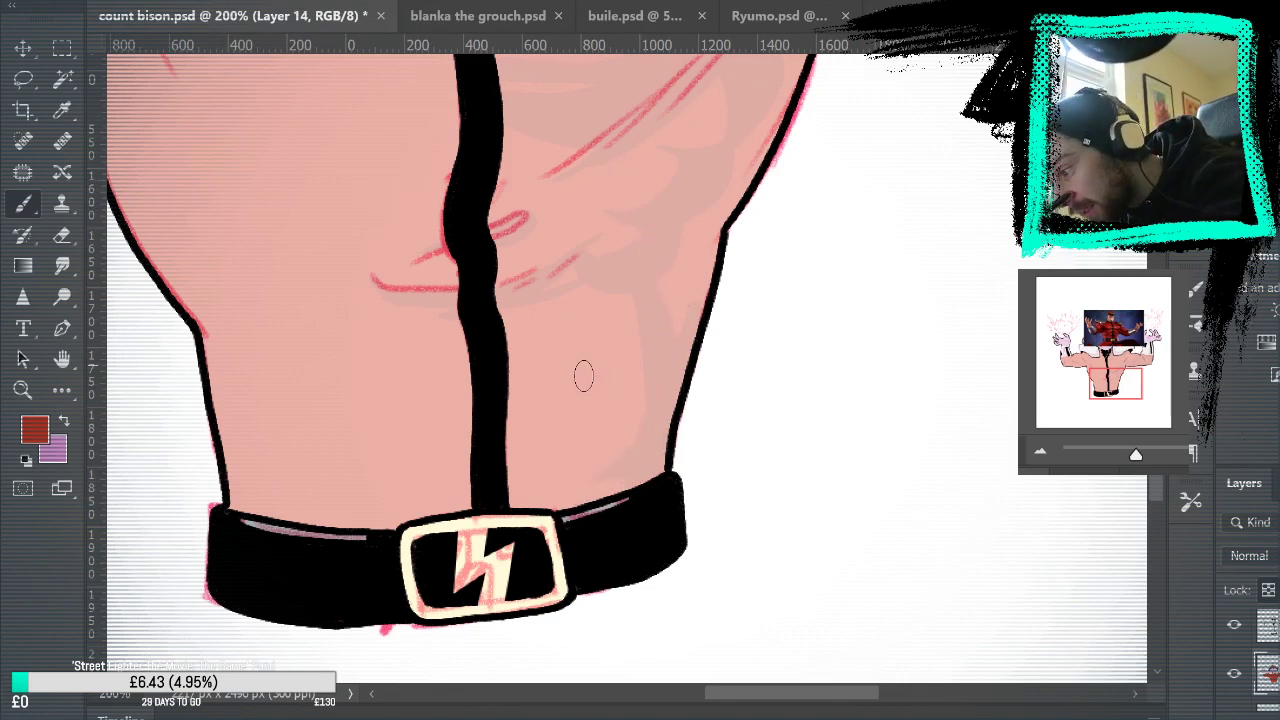
left_click_drag(583, 373, 588, 424)
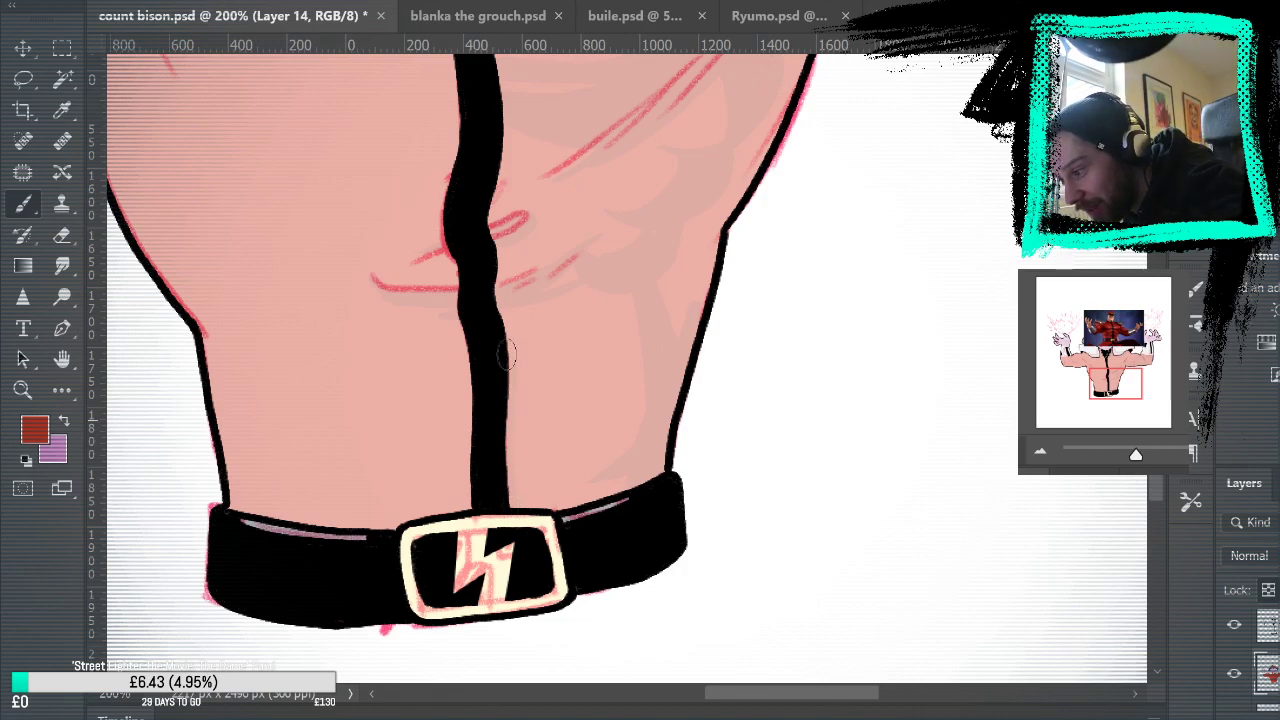
Step: Paint dark red cast shadows beneath both shoulder pads and around the beard, and restore the colors to full opacity
left_click_drag(616, 275, 724, 632)
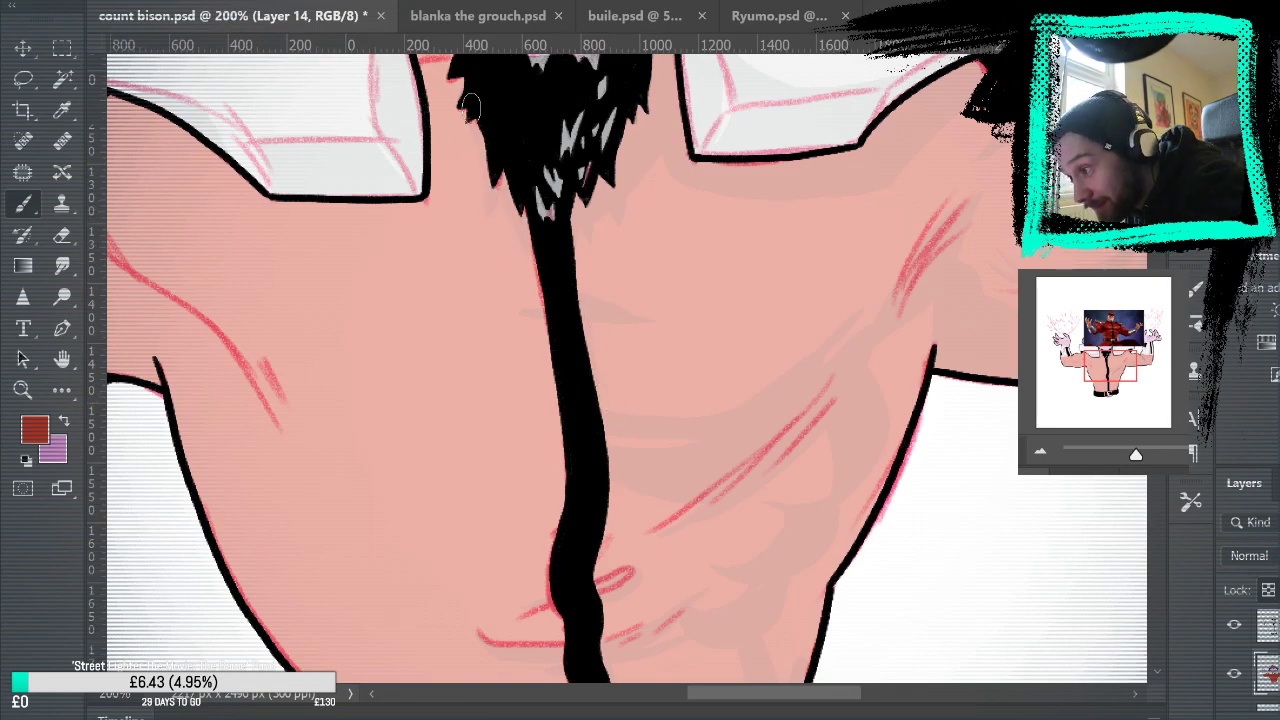
left_click_drag(665, 209, 786, 509)
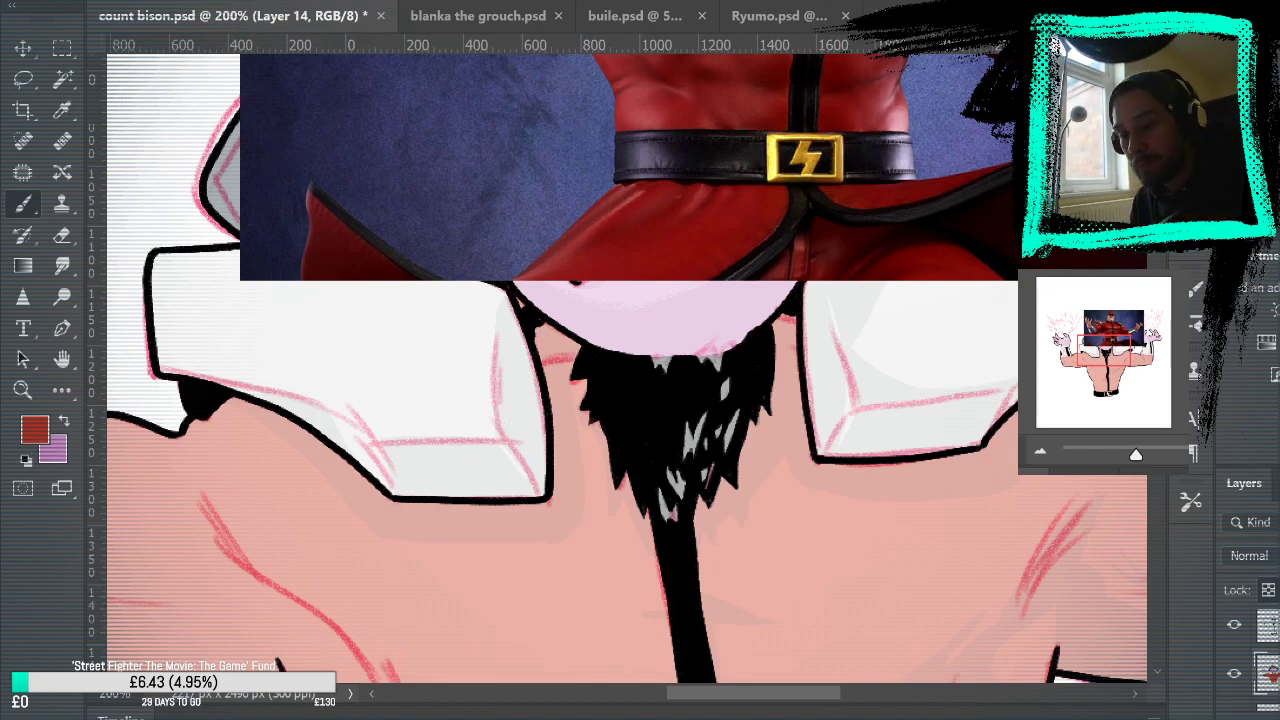
key("alt+BackSpace")
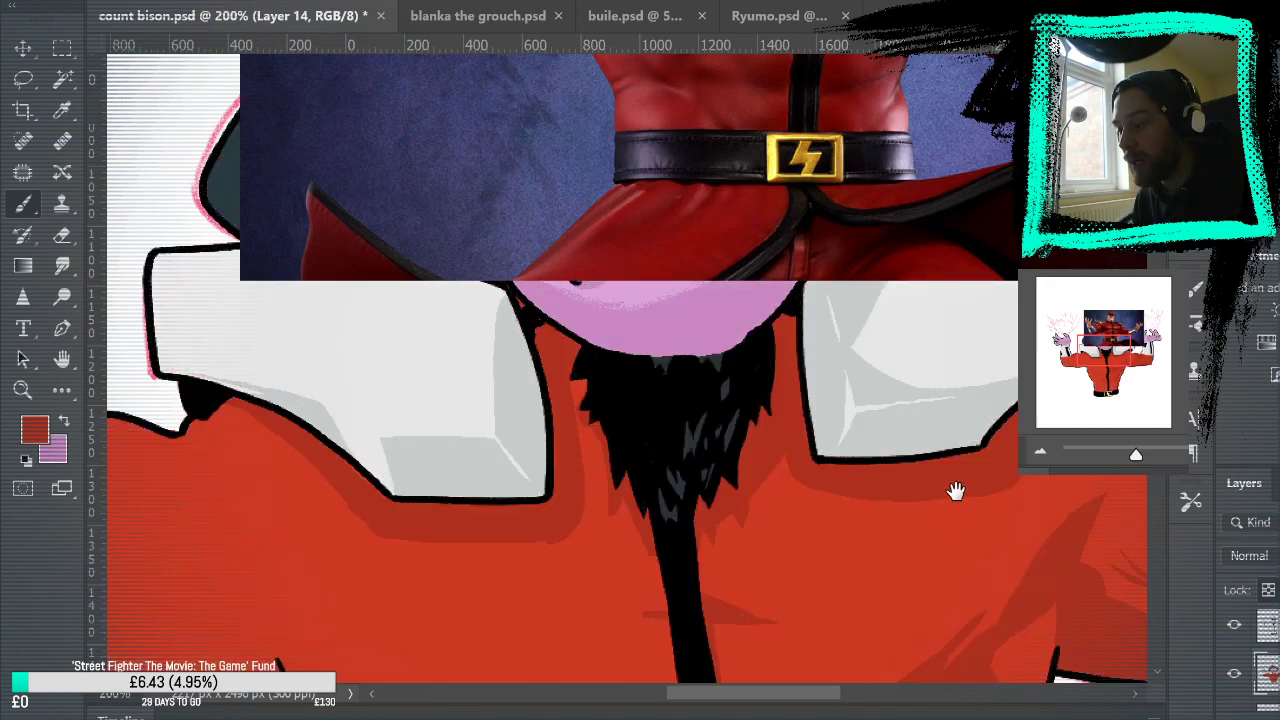
Step: Refine the shaded side of the waist and the thin shadow beside the zip, alternating light red and dark red
scroll(951, 491, "down", 5)
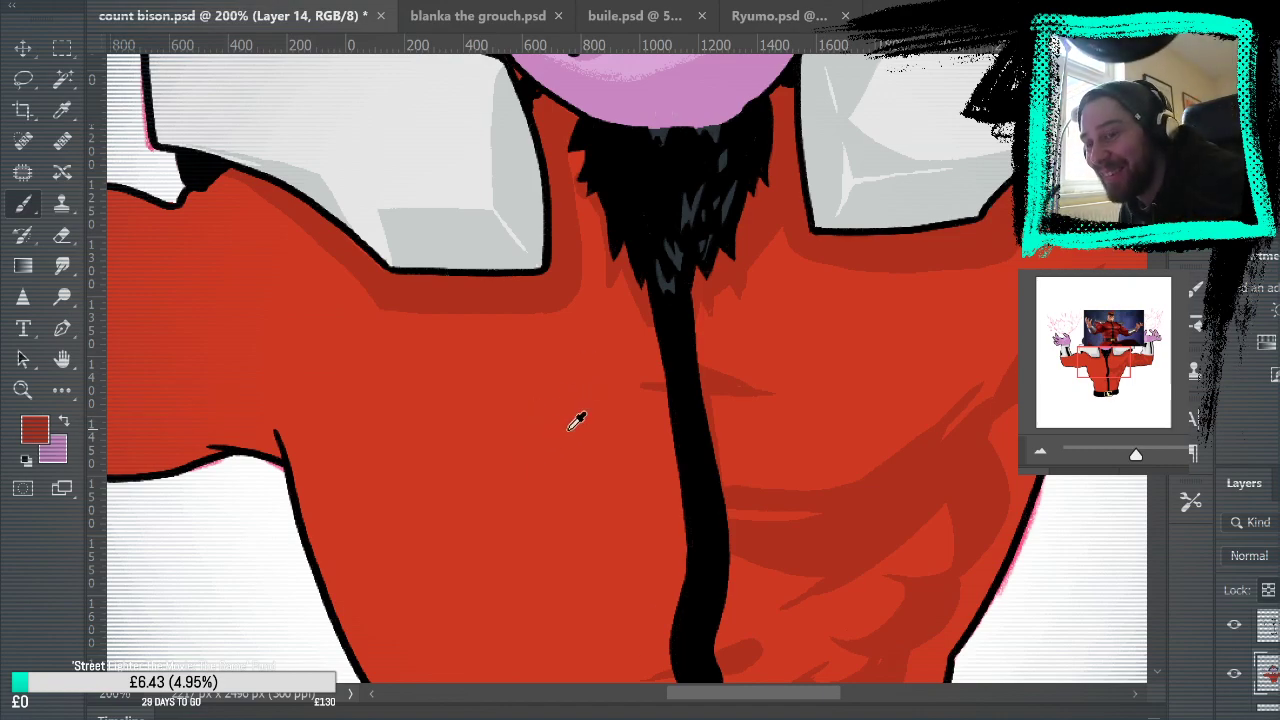
scroll(957, 446, "up", 5)
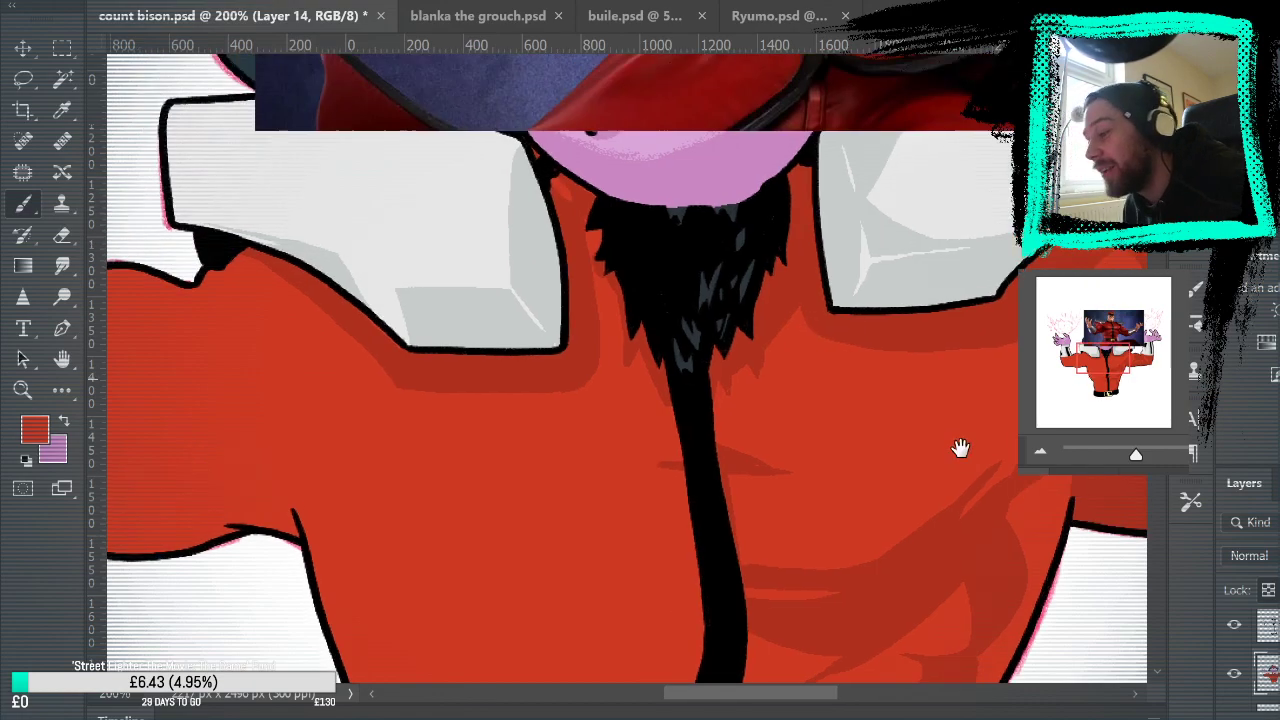
scroll(1045, 540, "down", 15)
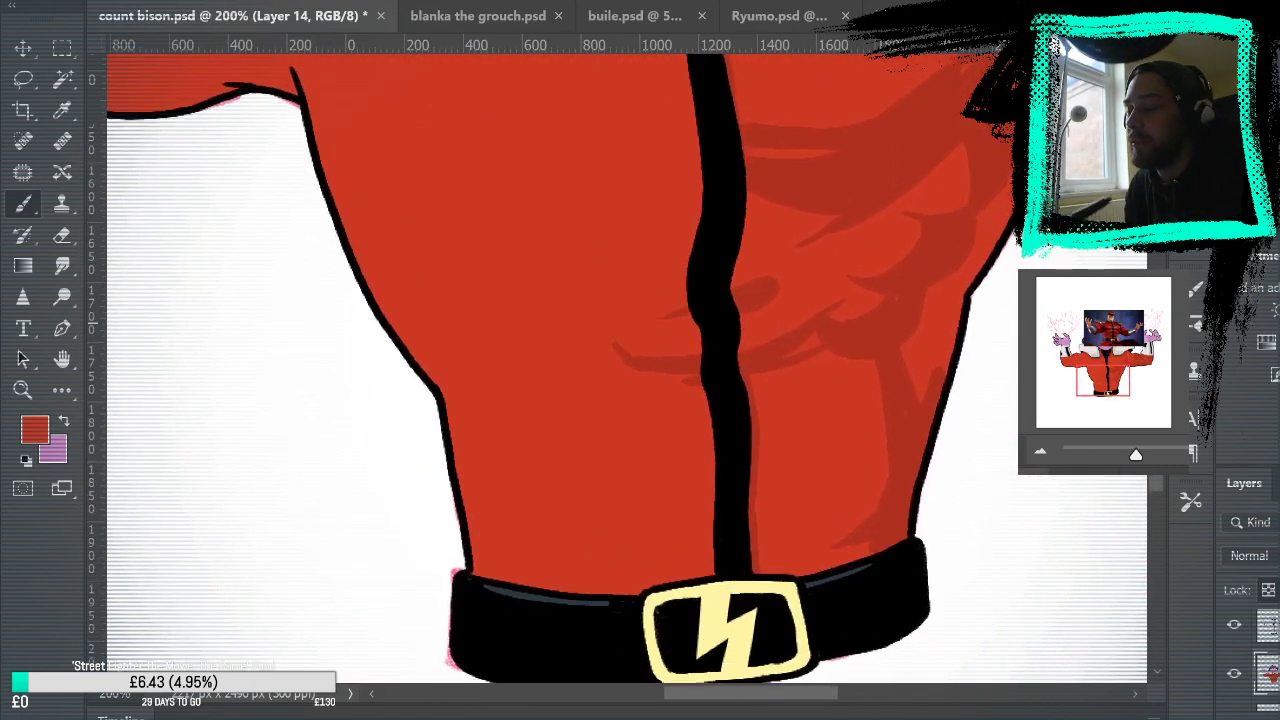
scroll(1041, 516, "up", 2)
scroll(1041, 516, "up", 1)
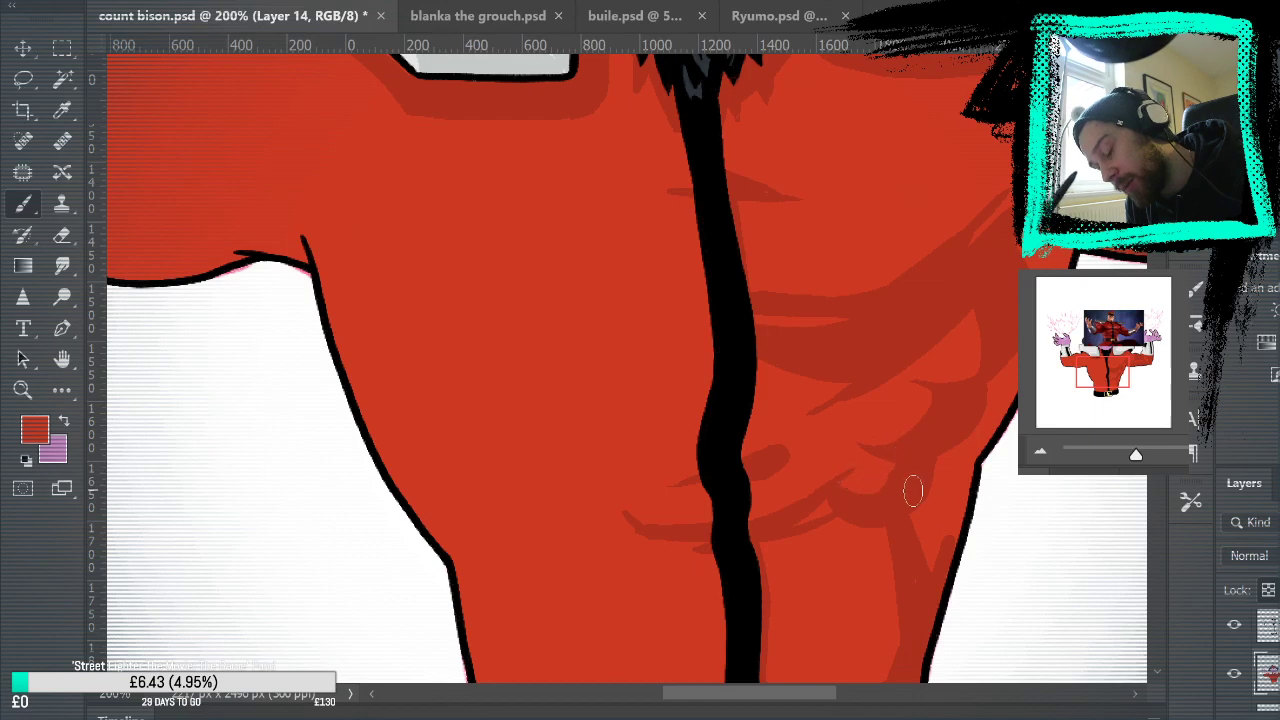
left_click_drag(997, 552, 1040, 441)
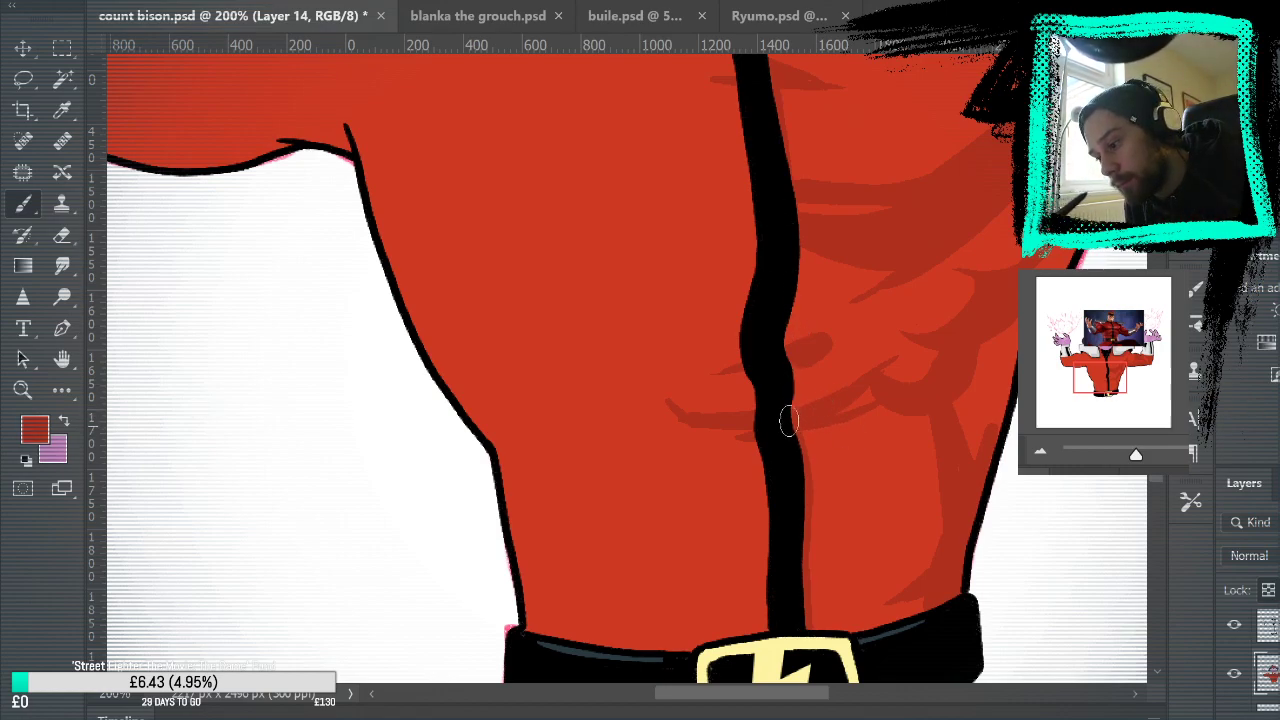
left_click_drag(778, 358, 796, 255)
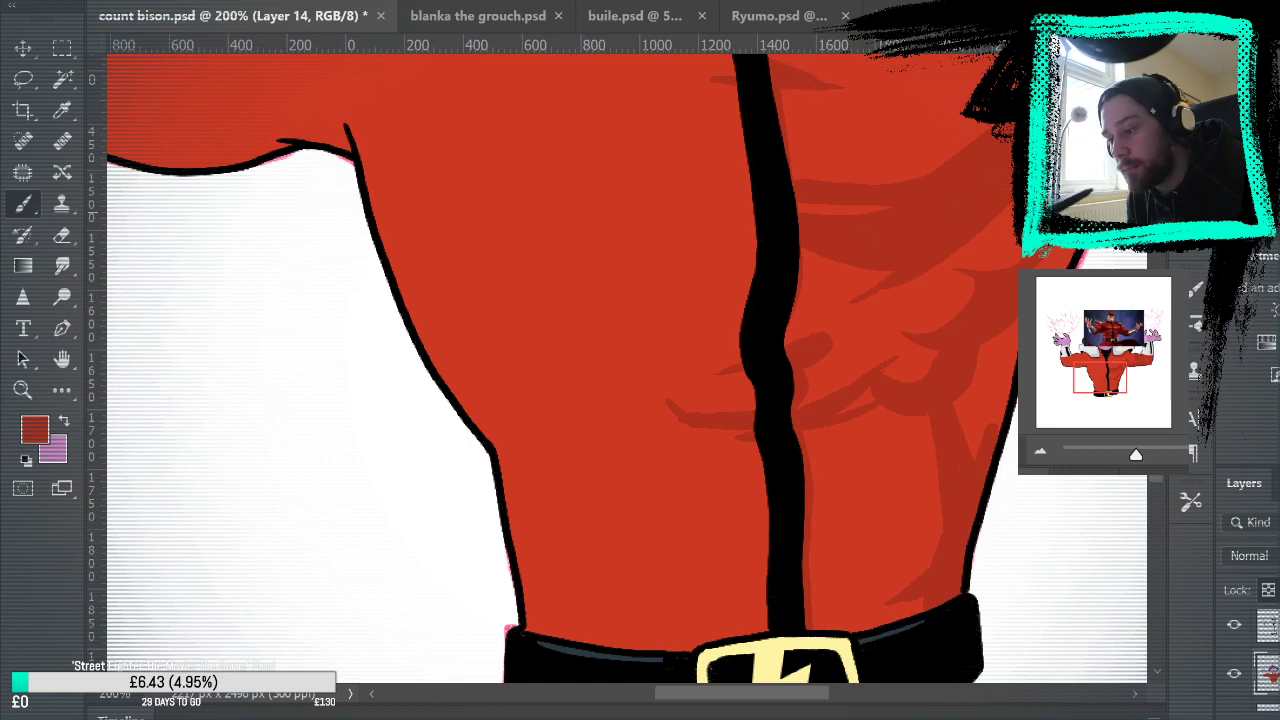
left_click_drag(1020, 495, 993, 640)
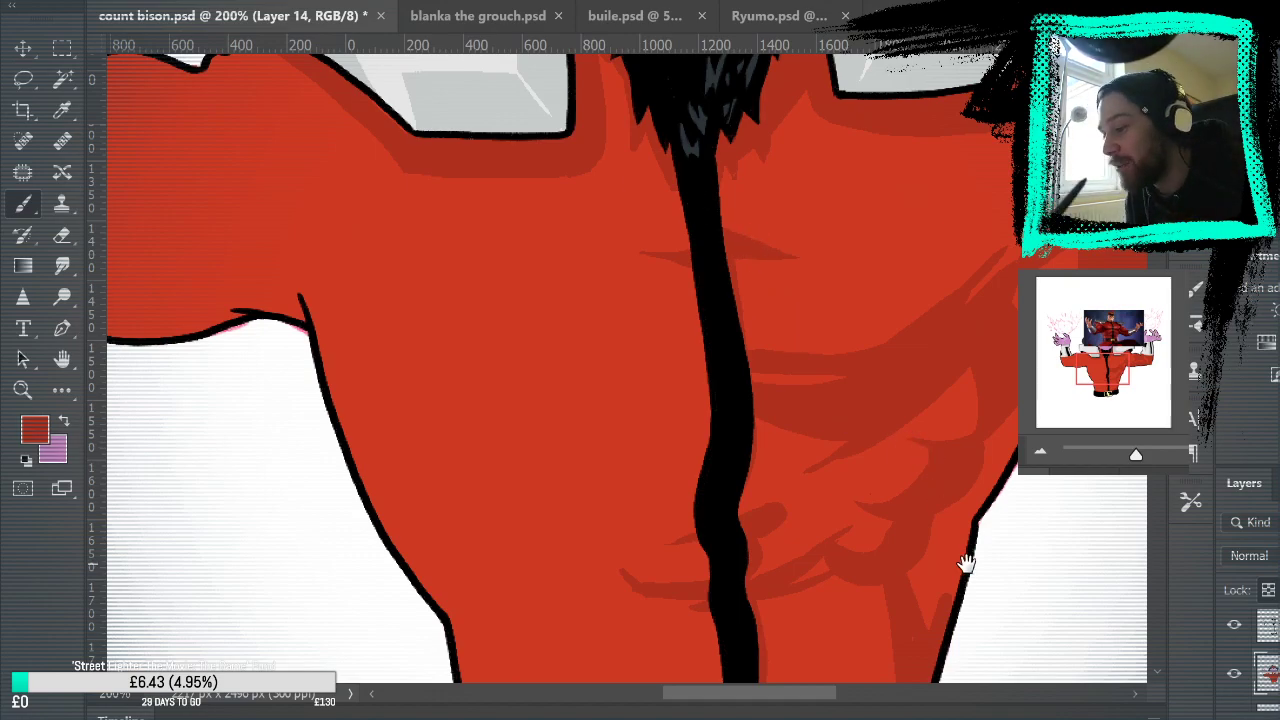
left_click_drag(963, 560, 1003, 345)
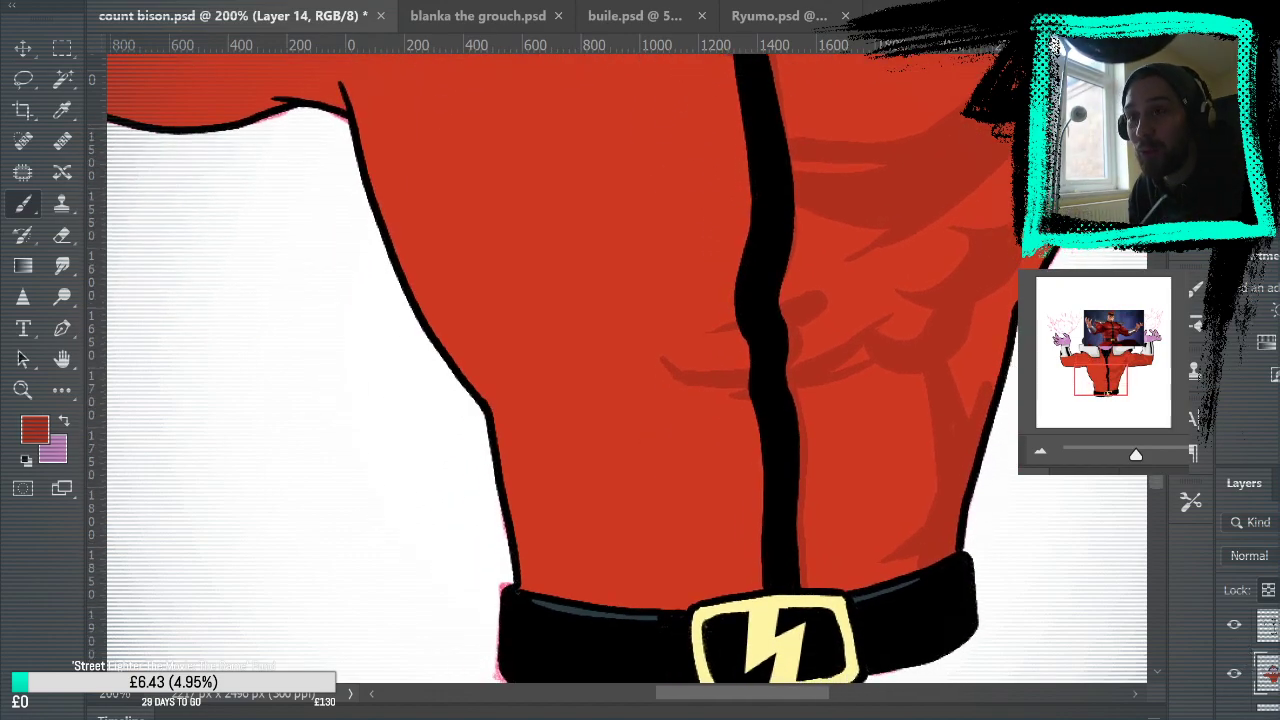
Step: Toggle the visibility of the line art and pink sketch layers to check the red shading beneath them
left_click(1235, 624)
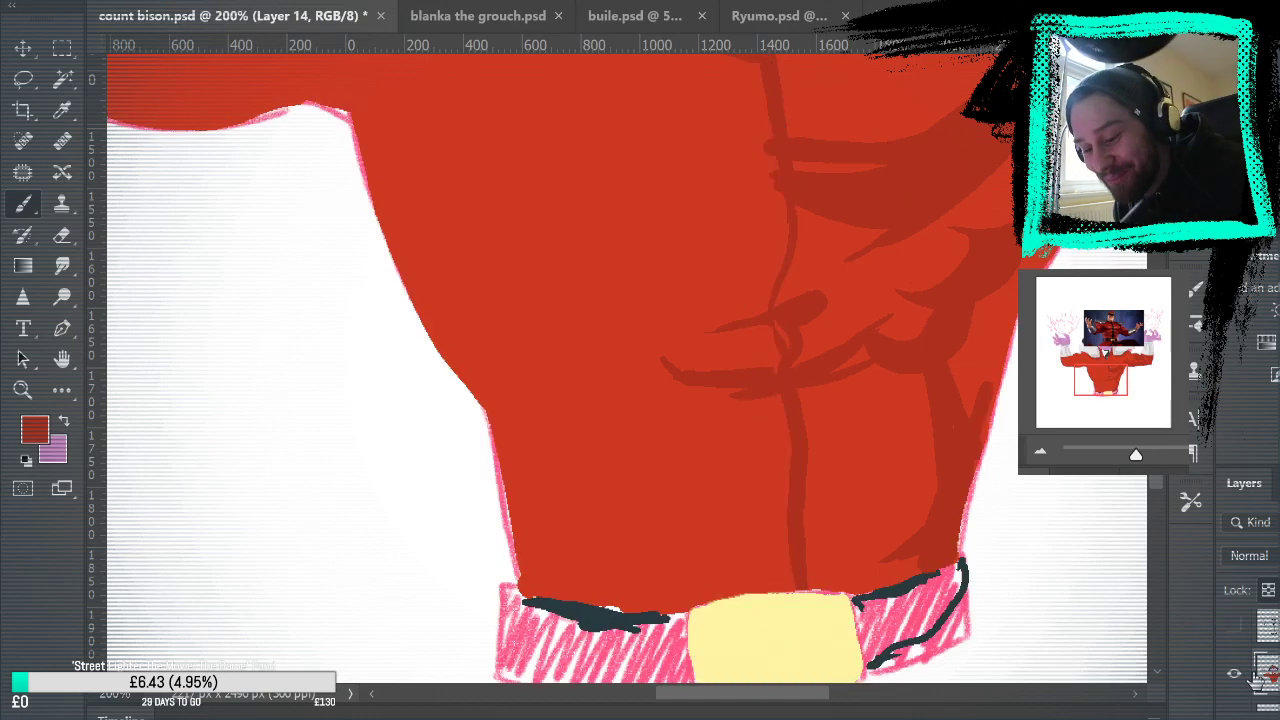
left_click(1238, 630)
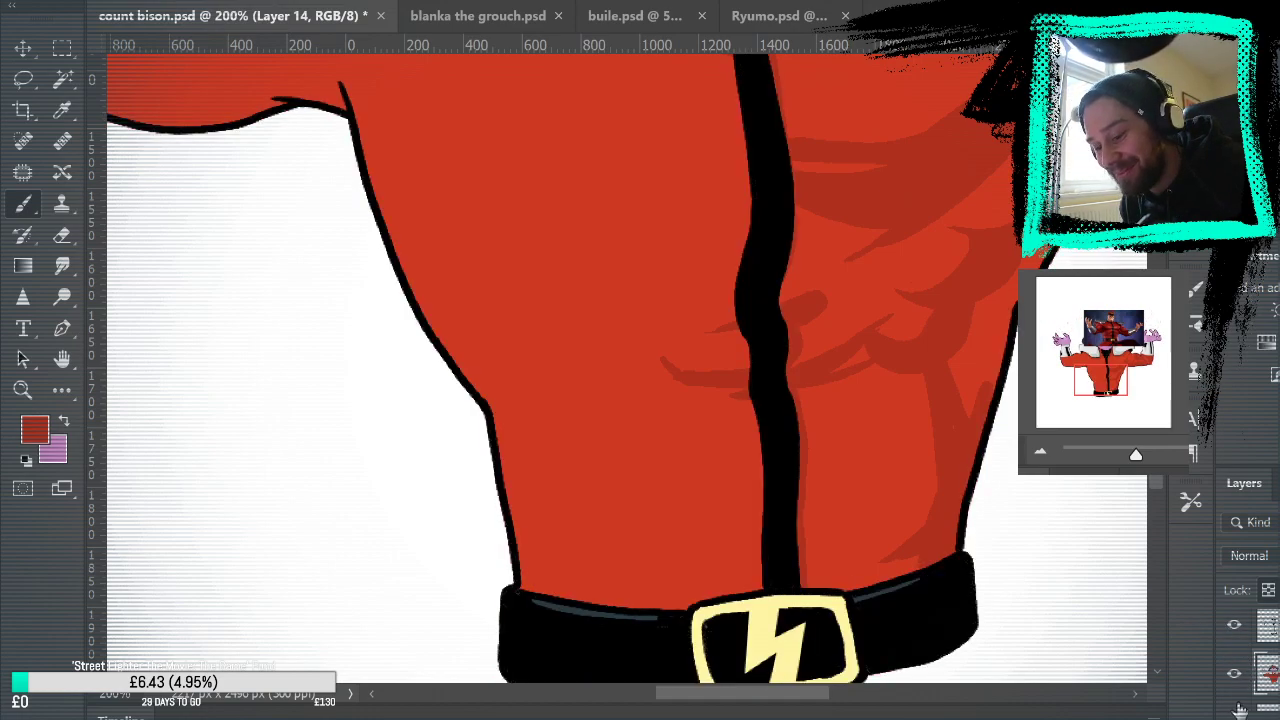
left_click(1240, 708)
scroll(1242, 668, "down", 2)
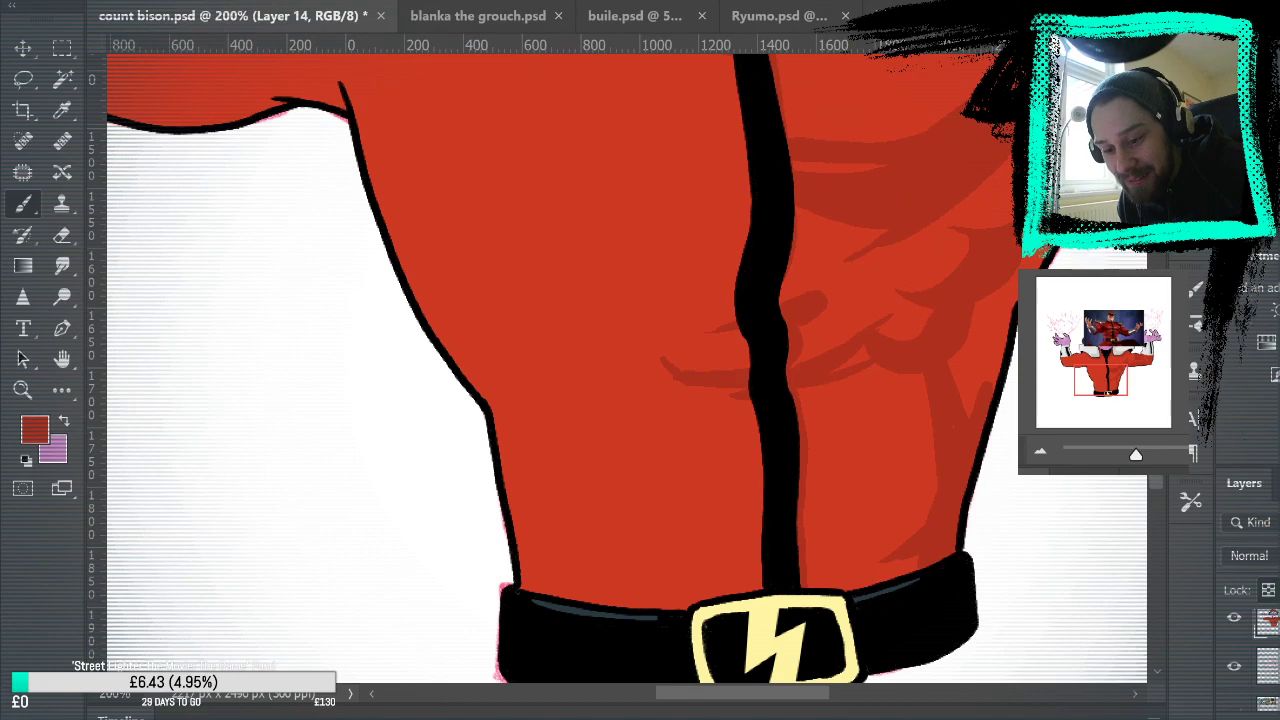
Step: Fade the colors to 50% opacity, paint dark red pectoral and rib creases on the unshaded half of the torso, and restore full opacity
key("5")
left_click_drag(646, 309, 749, 530)
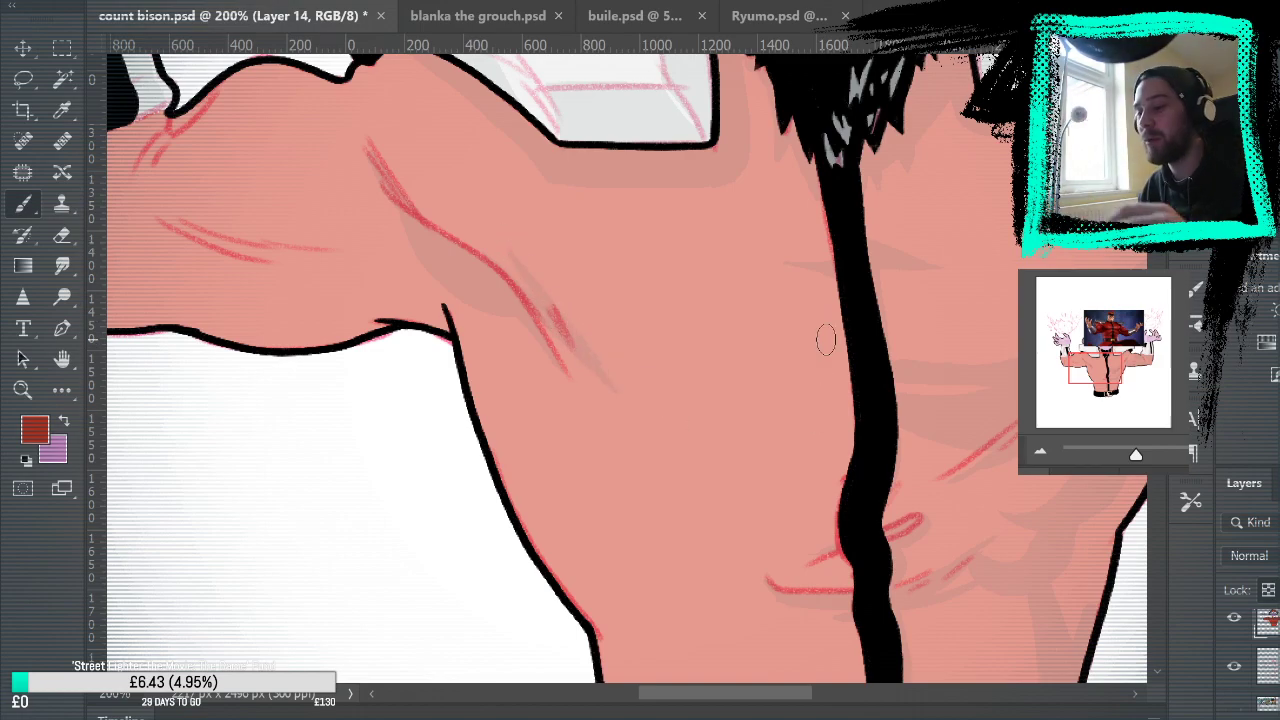
key("space")
mouse_move(990, 538)
left_mouse_down()
mouse_move(929, 609)
mouse_move(865, 617)
mouse_move(814, 567)
left_mouse_up()
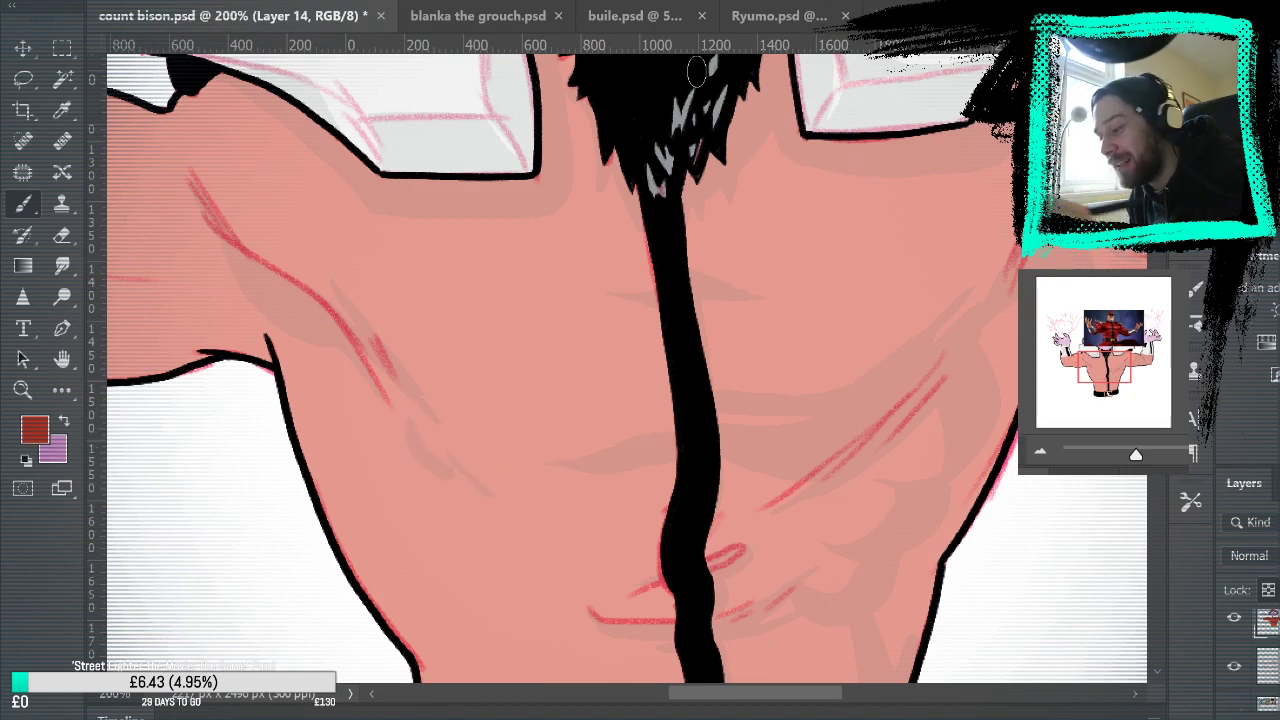
left_click_drag(1270, 556, 1279, 556)
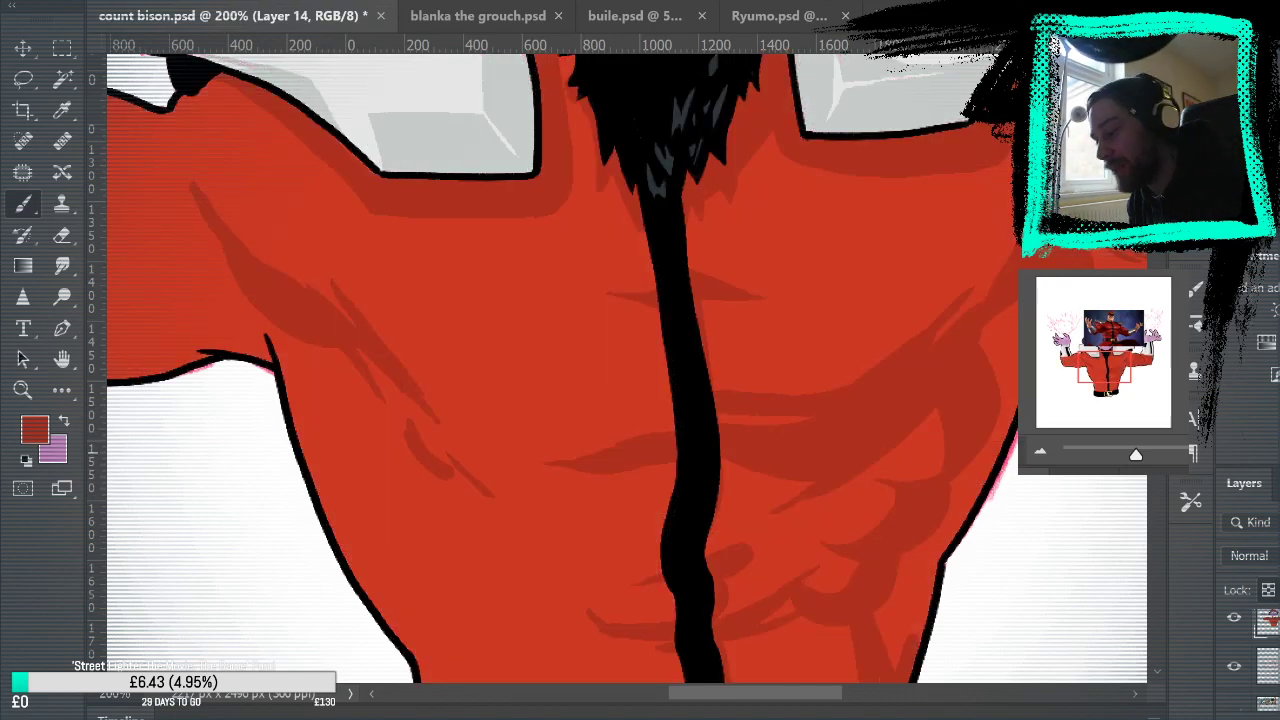
Step: Trim the new rib creases and the tail of the pectoral shadow with light red so they become thinner
left_click(449, 446, "alt")
left_click_drag(407, 415, 456, 463)
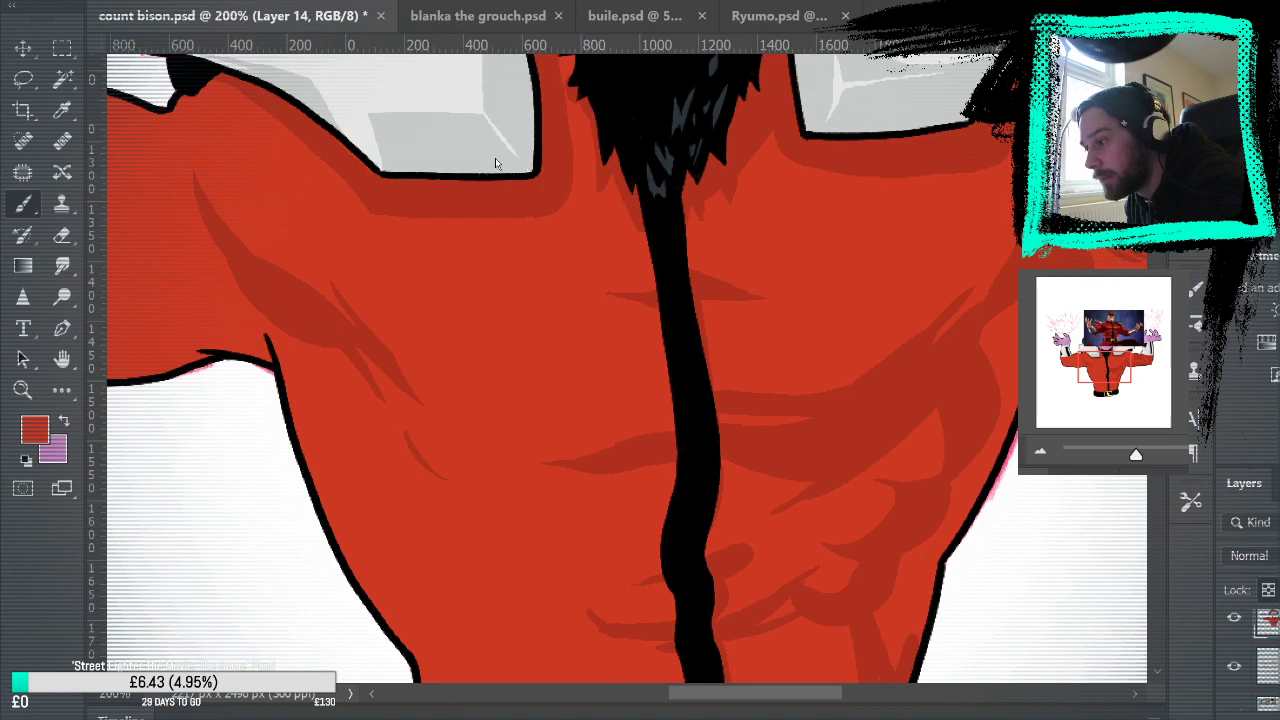
key("ctrl+0")
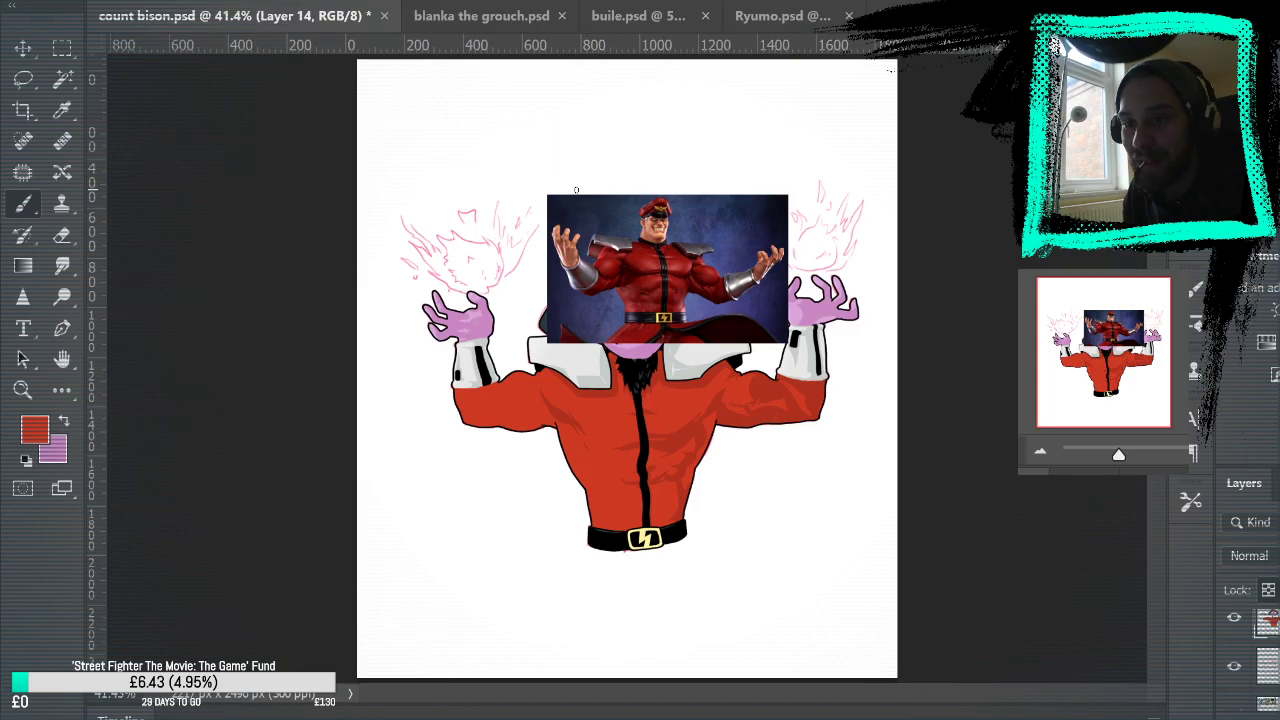
Step: Inspect the torso shading up close, hide the reference photo layer, and view the whole illustration
key("z")
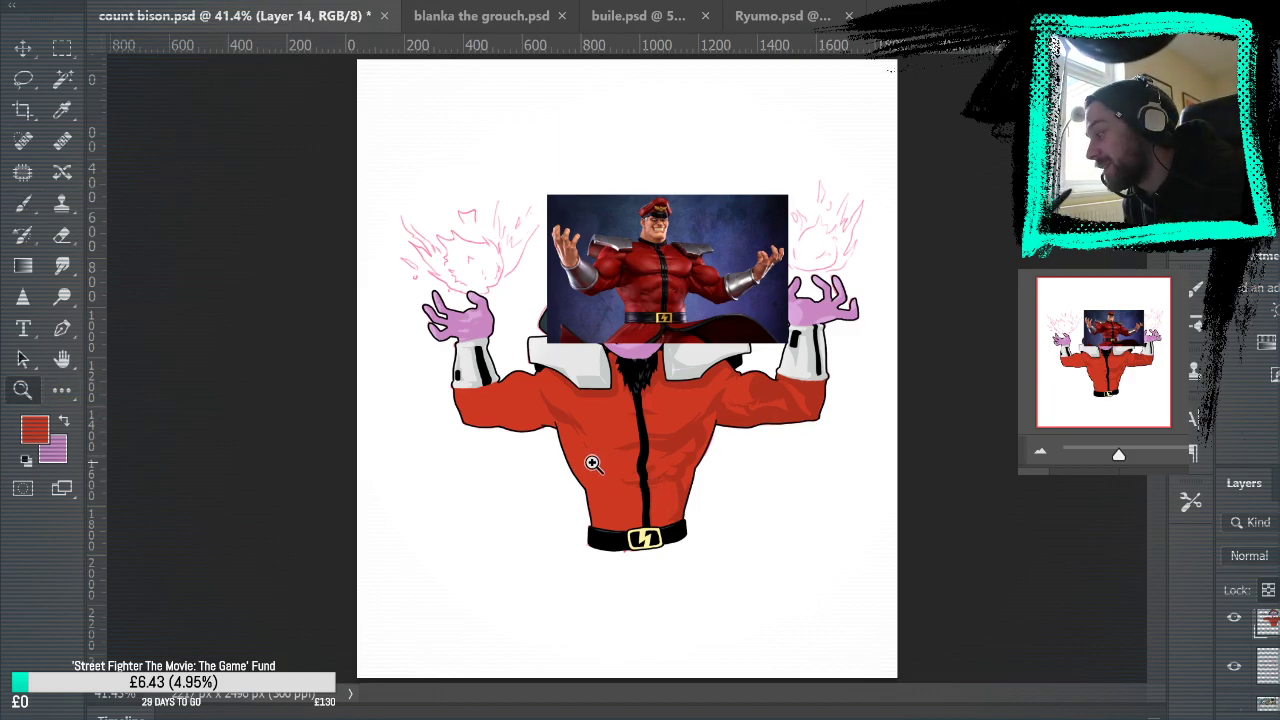
left_click(650, 522)
left_click(679, 527)
left_click(700, 509)
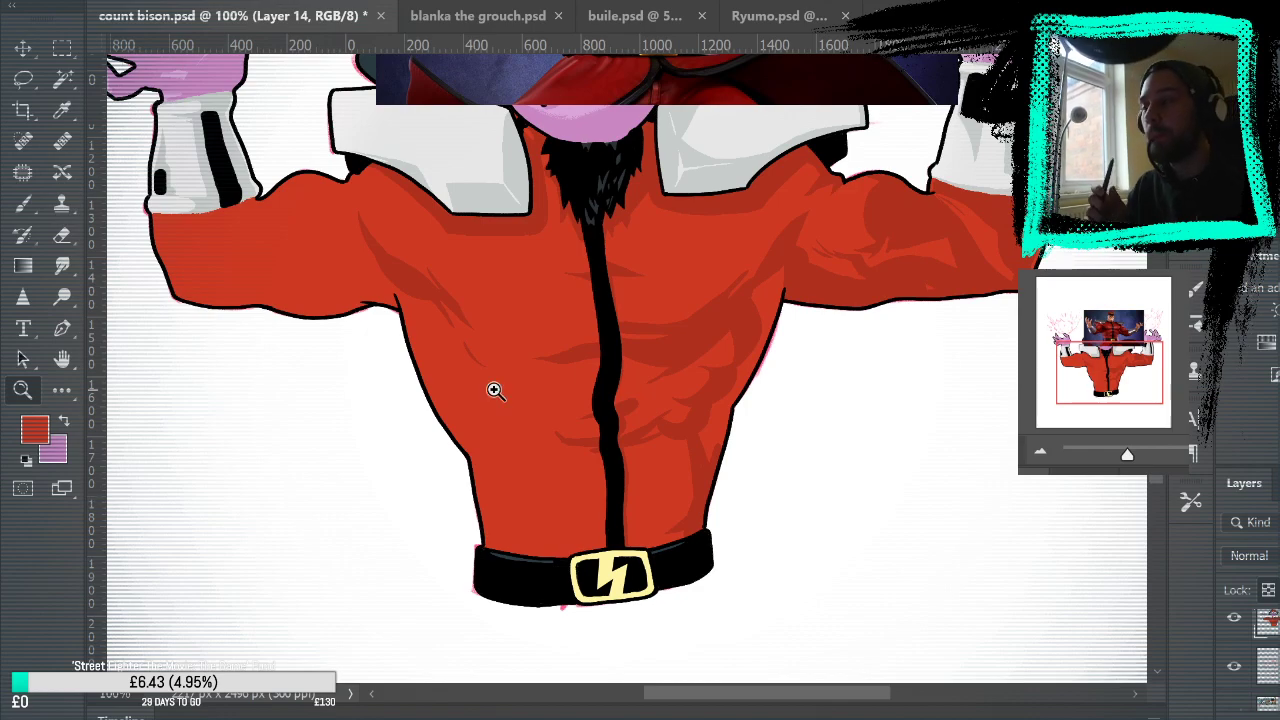
left_click_drag(650, 357, 649, 435)
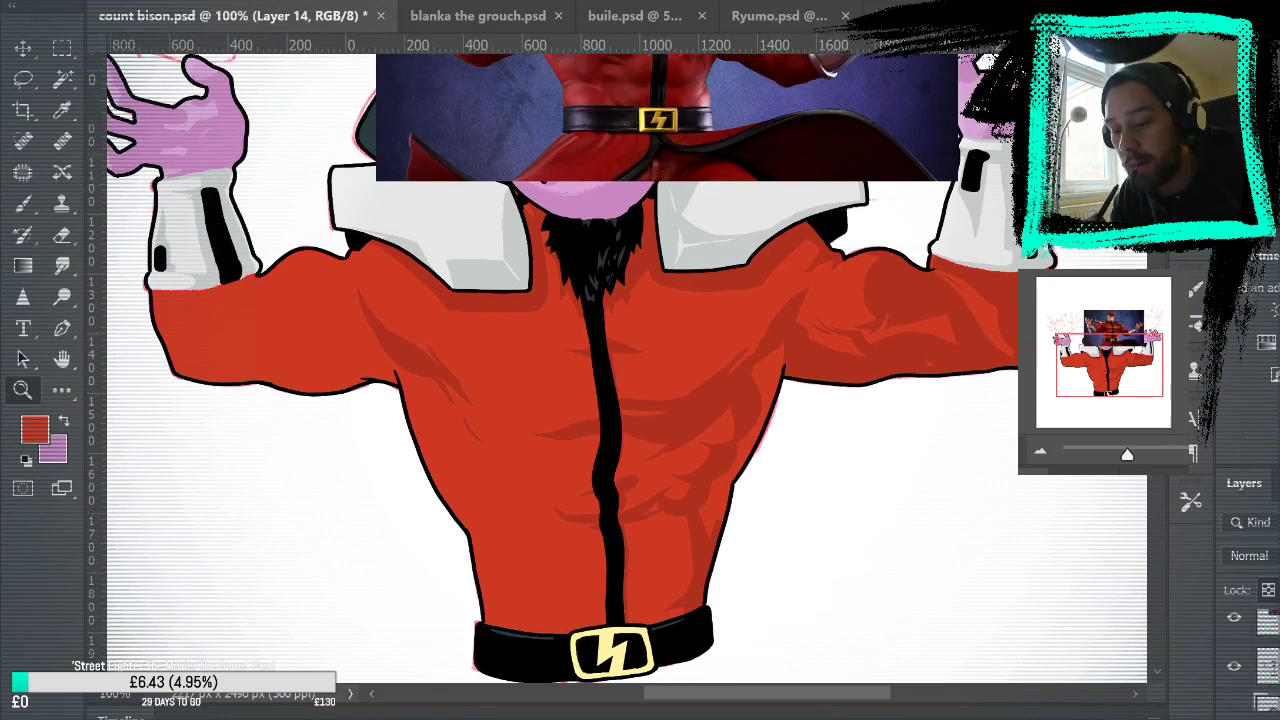
scroll(1236, 664, "up", 1)
left_click(1235, 637)
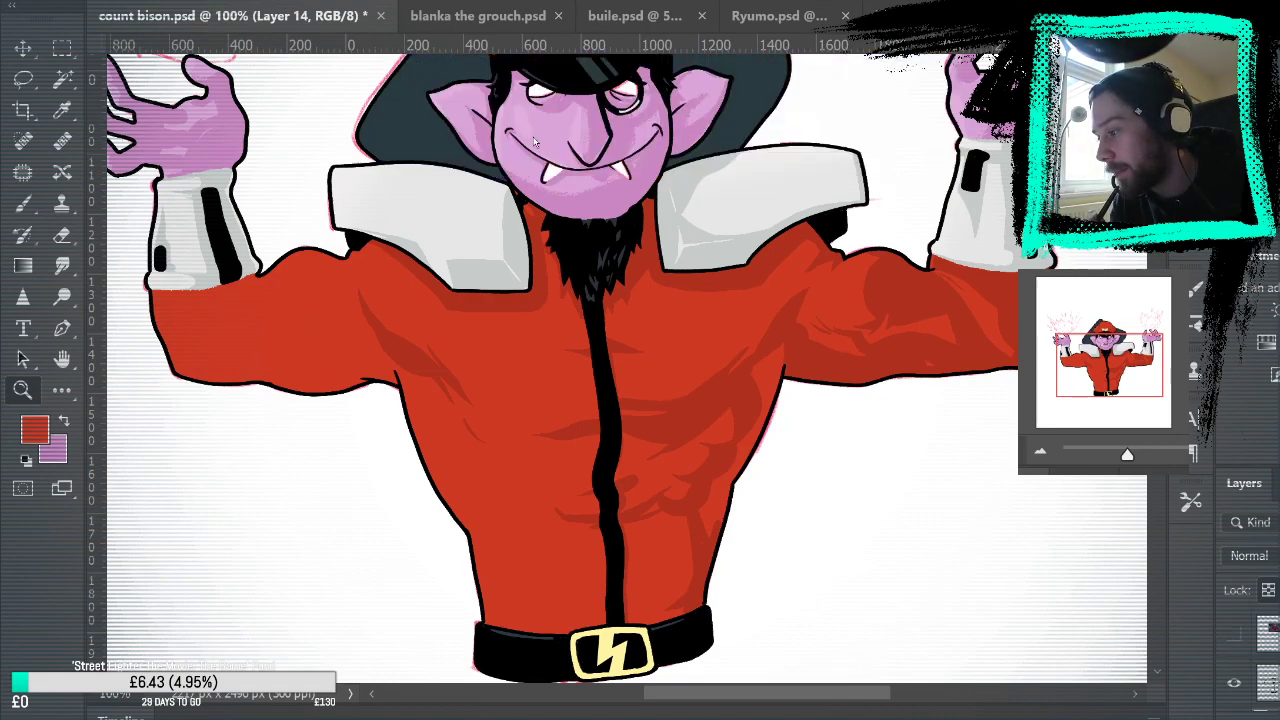
key("ctrl+0")
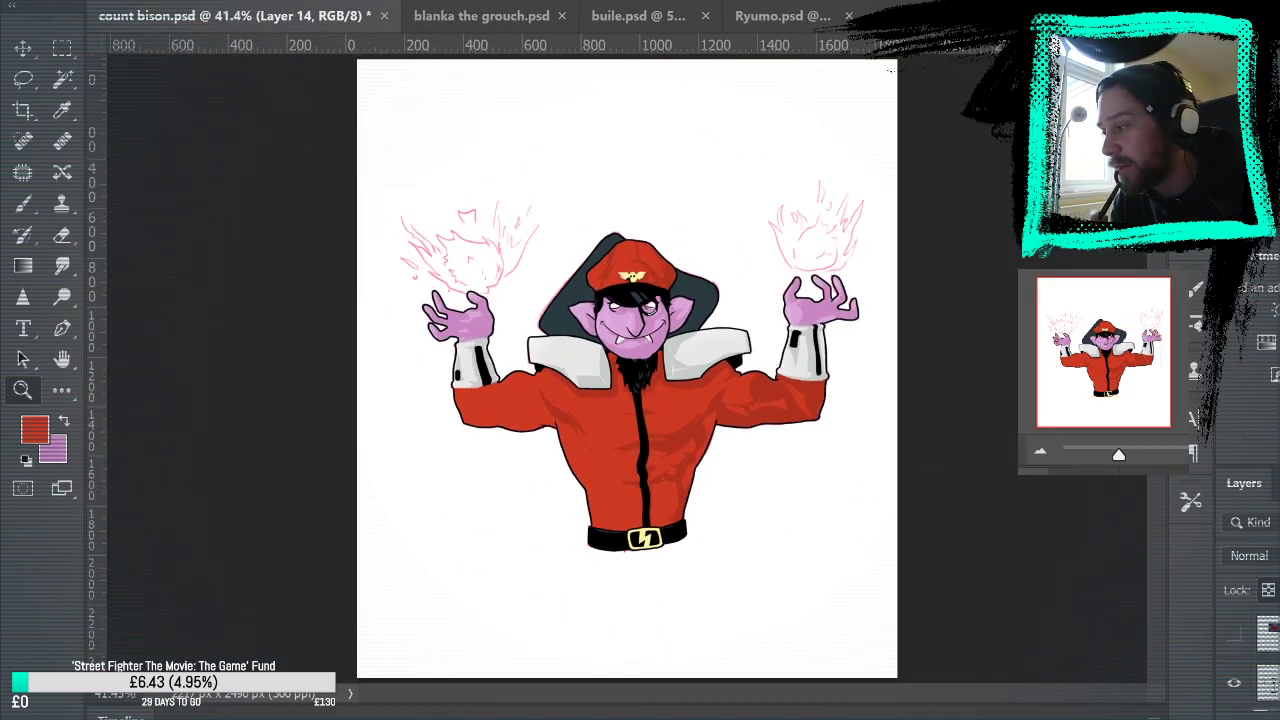
Step: Look through the open blanka the grouch, buile, Ryumo and big-li drawings, and return to count bison.psd
left_click(481, 18)
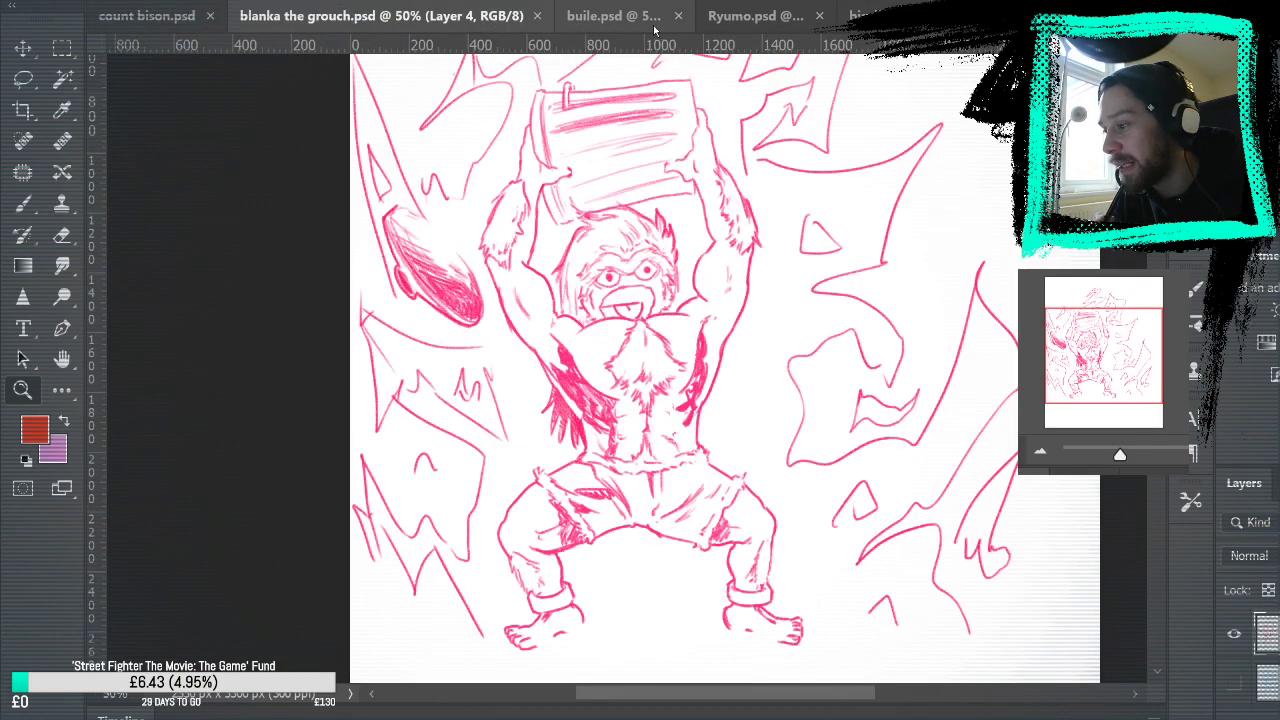
left_click(655, 28)
left_click(735, 24)
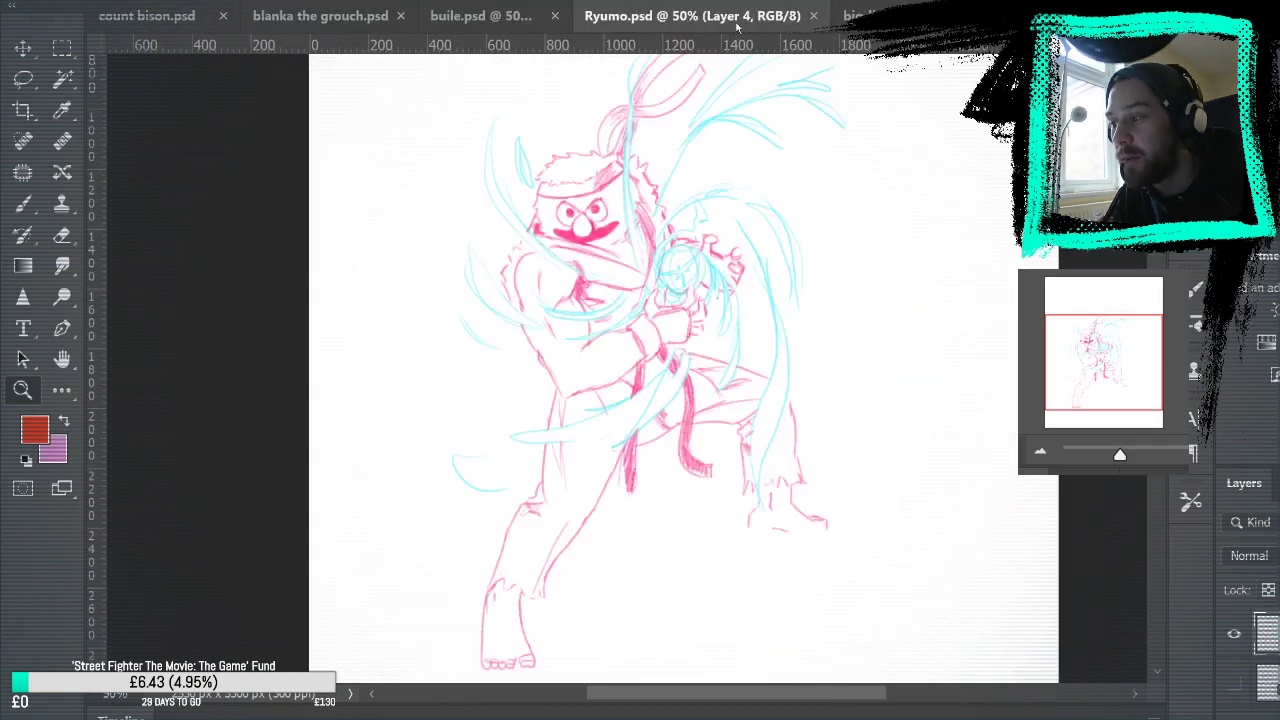
left_click(880, 19)
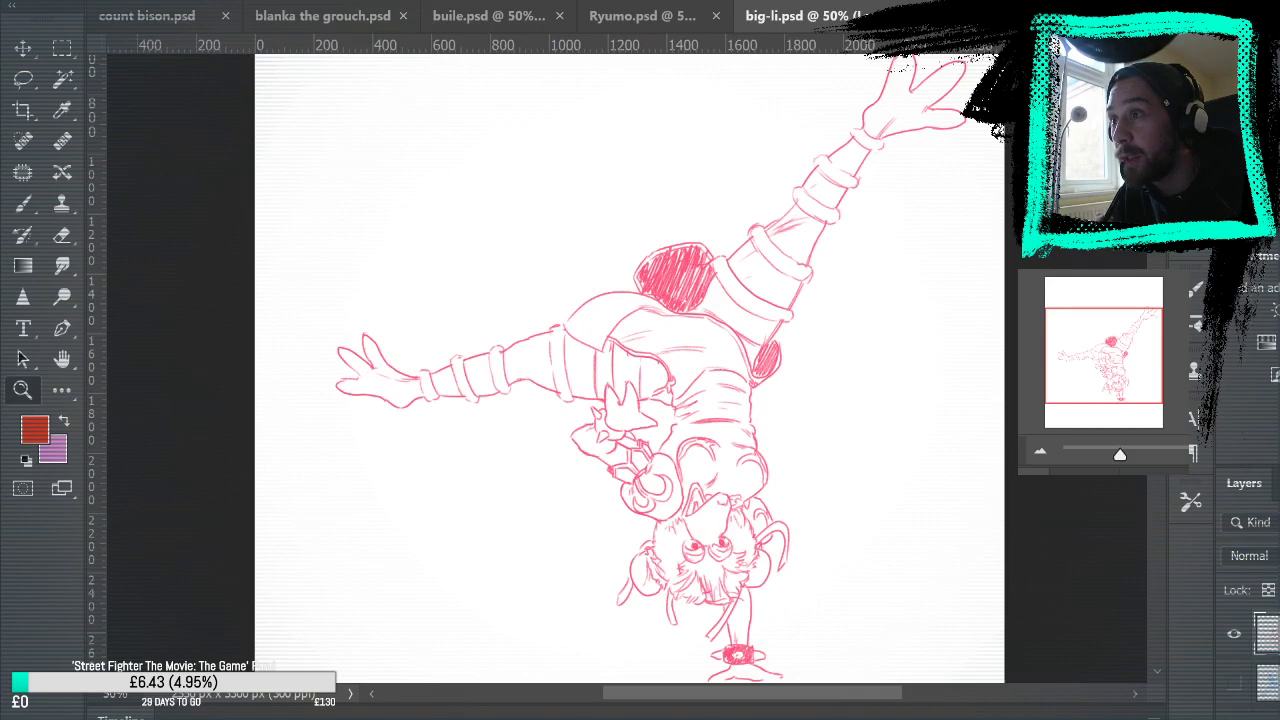
key("ctrl+Tab")
key("ctrl+Tab")
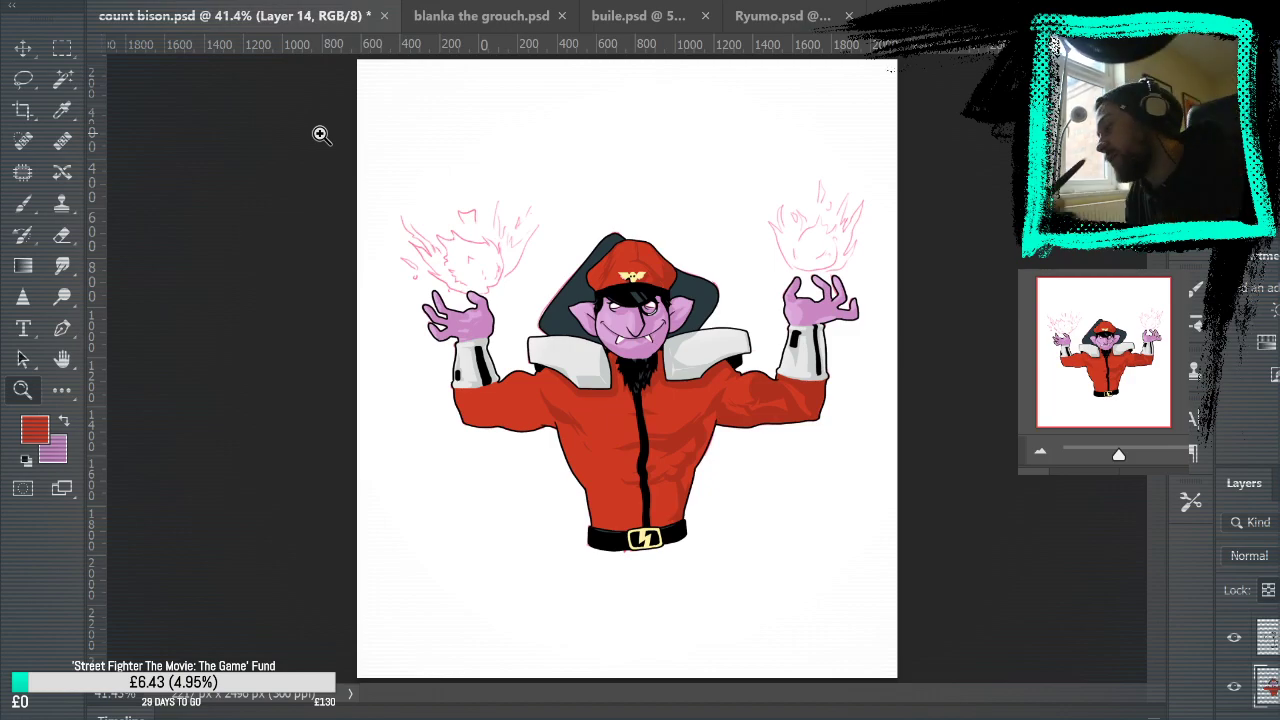
Step: Paint a curved dark red muscle fold on the shaded half of the lower abdomen and refine its edge with light red
left_click(691, 512)
left_click(691, 512)
left_click(731, 543)
left_click(732, 544)
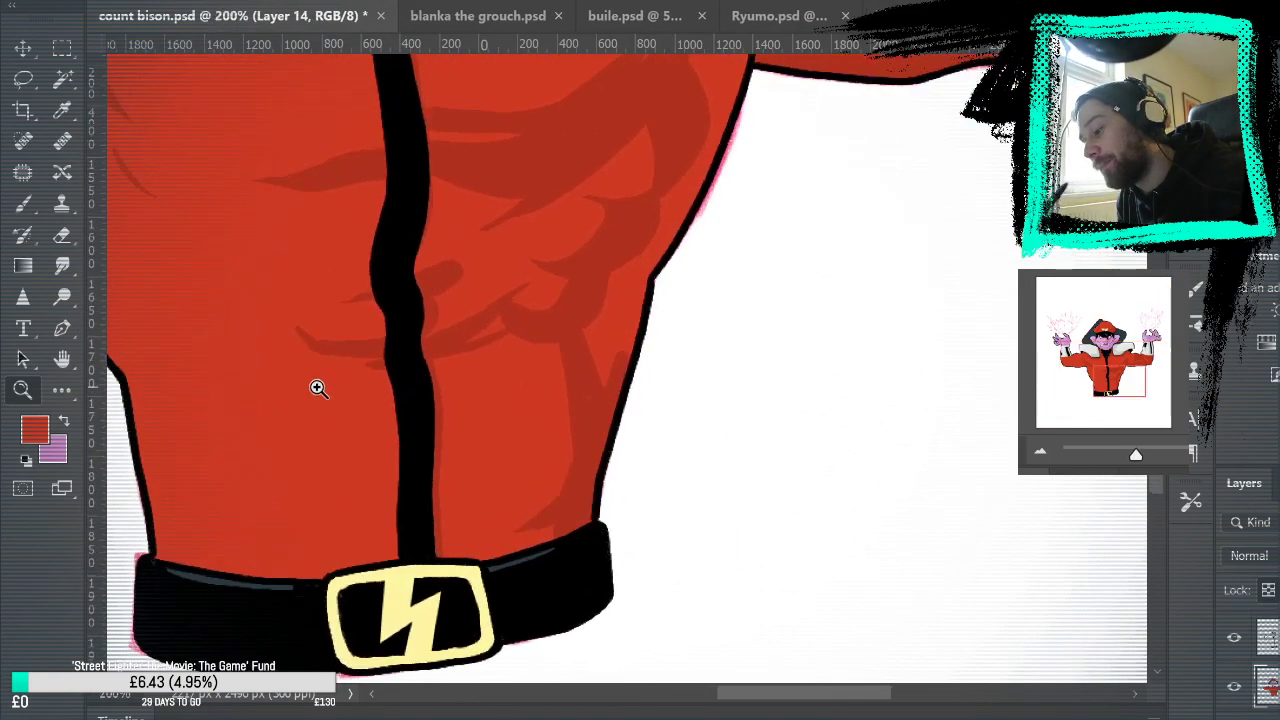
key("b")
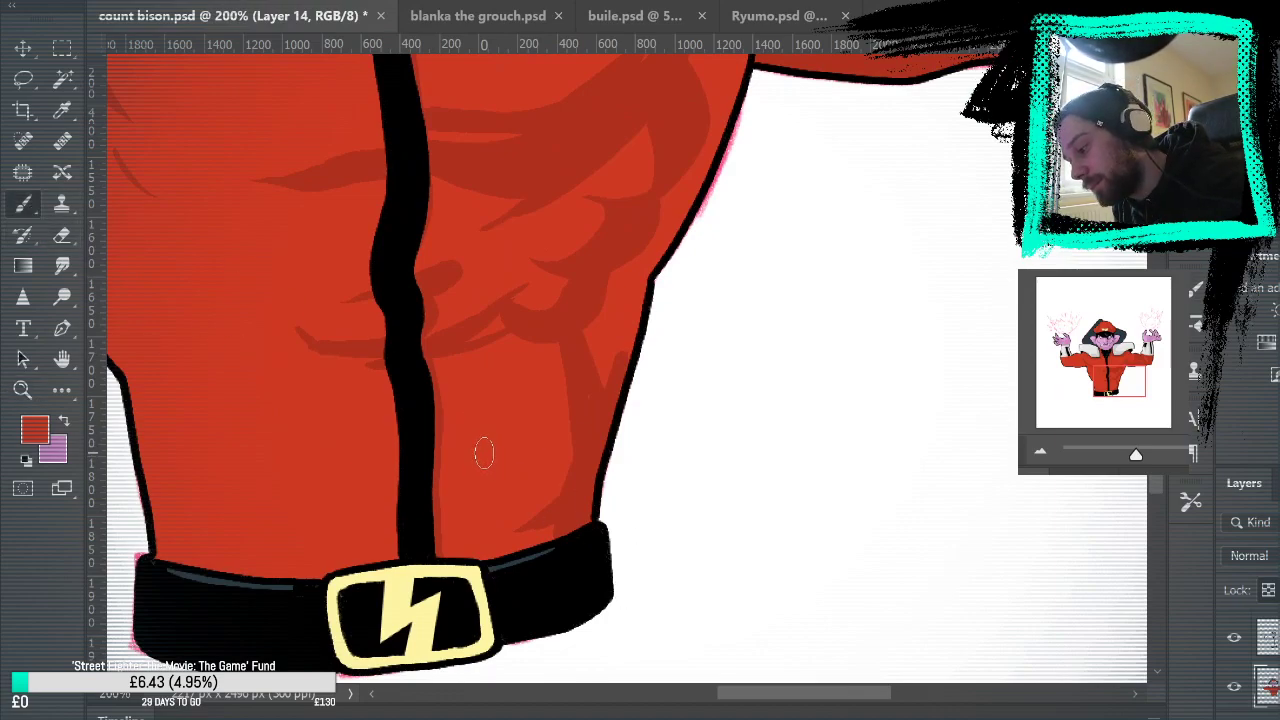
left_click(450, 342, "alt")
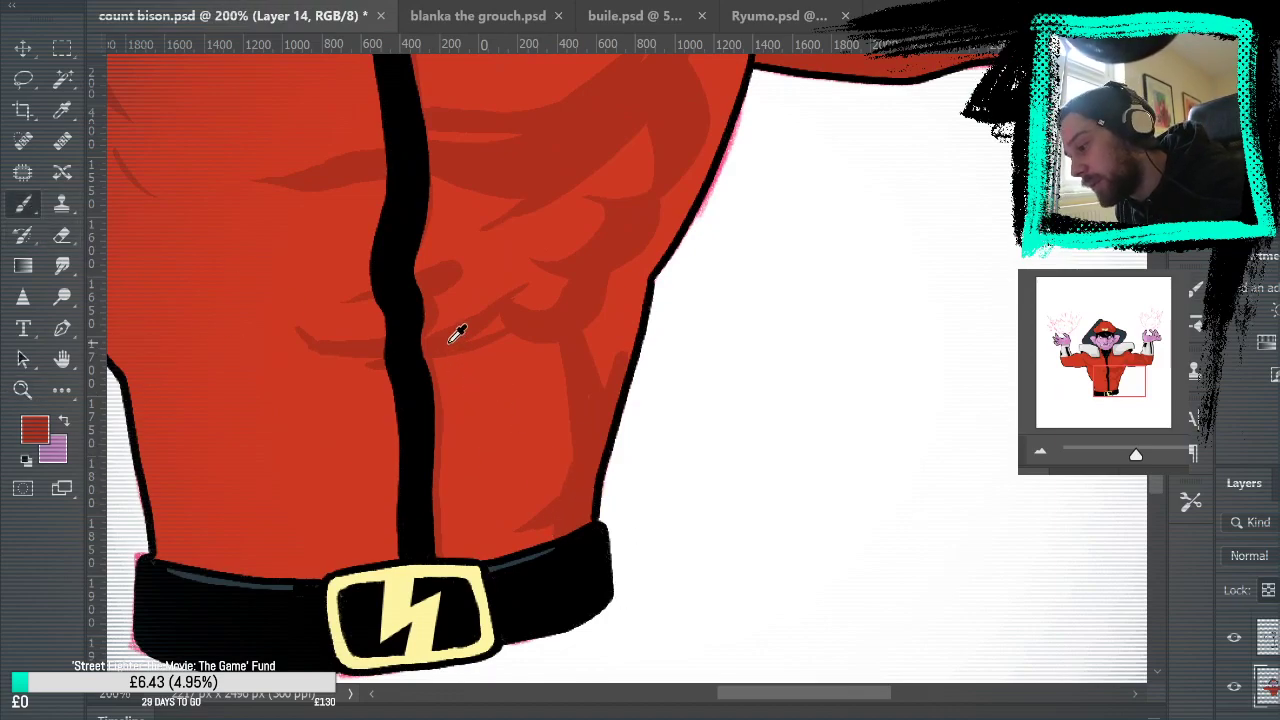
mouse_move(456, 334)
left_mouse_down()
mouse_move(497, 415)
mouse_move(483, 460)
mouse_move(508, 458)
mouse_move(523, 421)
mouse_move(493, 361)
mouse_move(538, 443)
mouse_move(493, 468)
mouse_move(460, 408)
mouse_move(484, 468)
mouse_move(470, 462)
mouse_move(505, 425)
mouse_move(475, 356)
mouse_move(501, 384)
mouse_move(524, 462)
mouse_move(516, 438)
mouse_move(506, 457)
mouse_move(545, 321)
mouse_move(482, 480)
mouse_move(453, 460)
mouse_move(518, 441)
left_mouse_up()
left_click(519, 501, "alt")
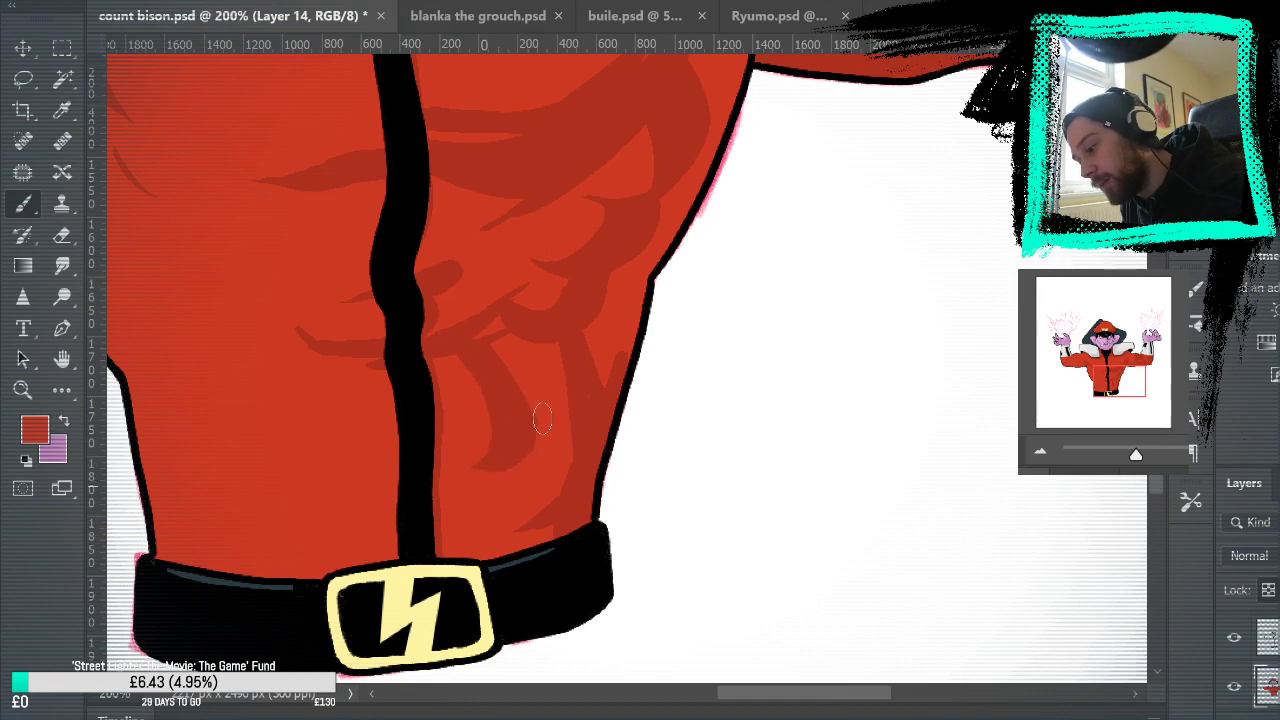
left_click_drag(854, 360, 1079, 379)
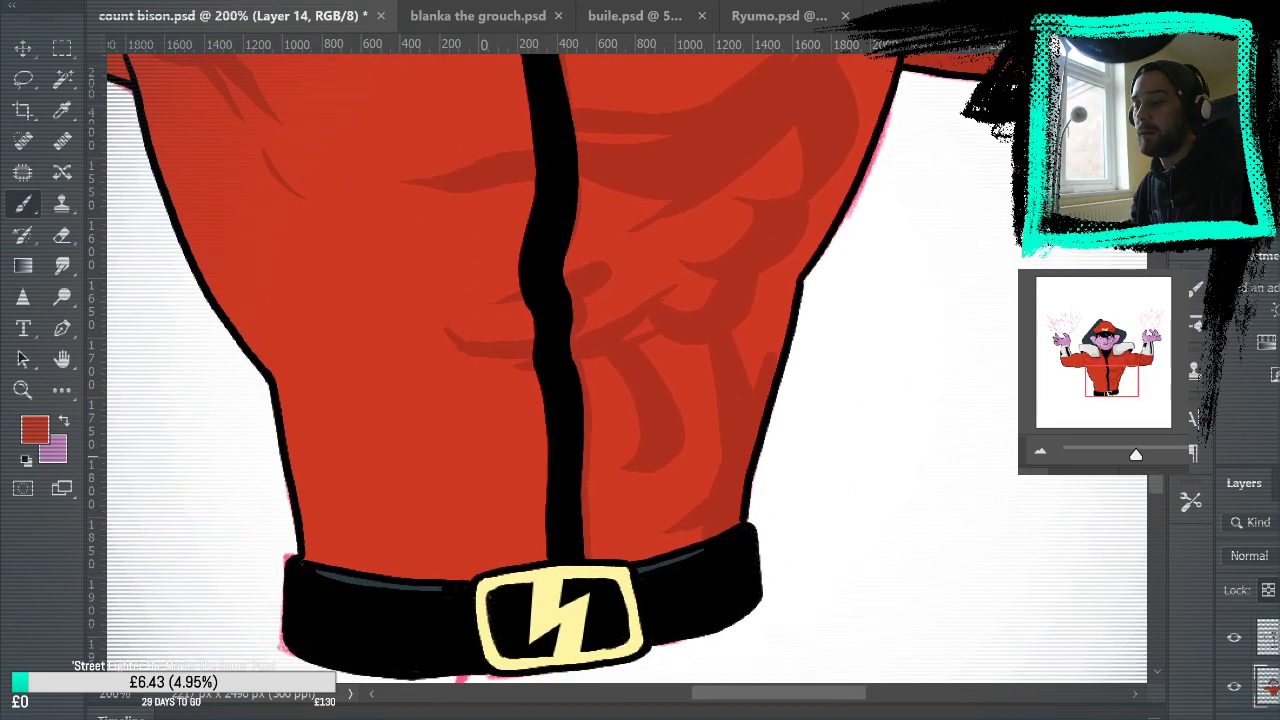
Step: Fade the colors to reveal the pink sketch and paint a small dark red fold just above the belt beside the zip
left_click(739, 432, "alt")
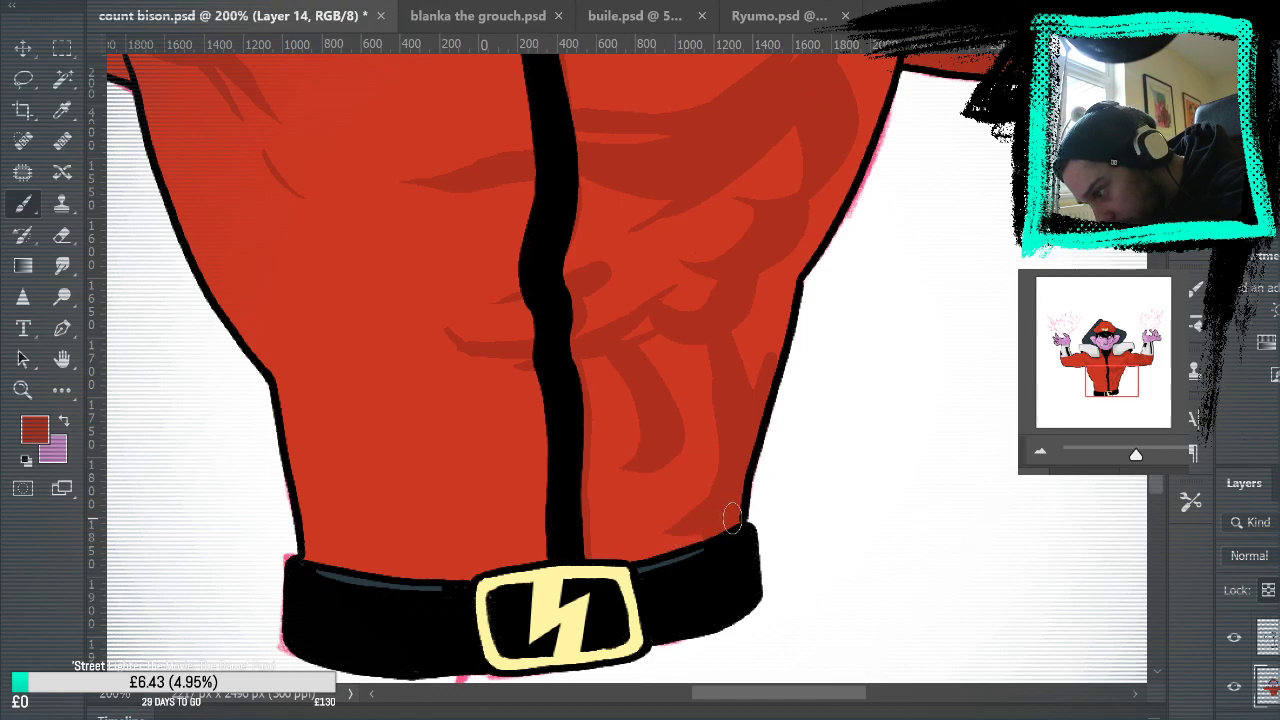
mouse_move(862, 420)
left_mouse_down()
mouse_move(920, 566)
mouse_move(1014, 329)
left_mouse_up()
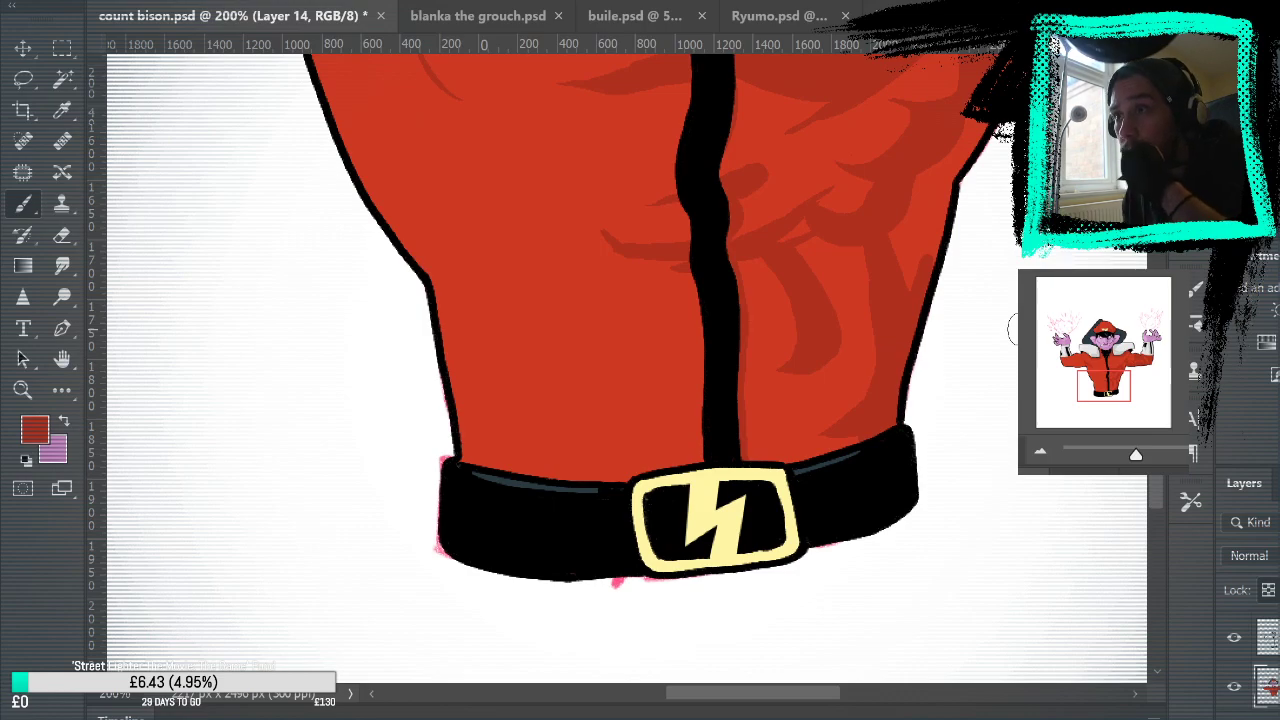
scroll(1250, 662, "down", 2)
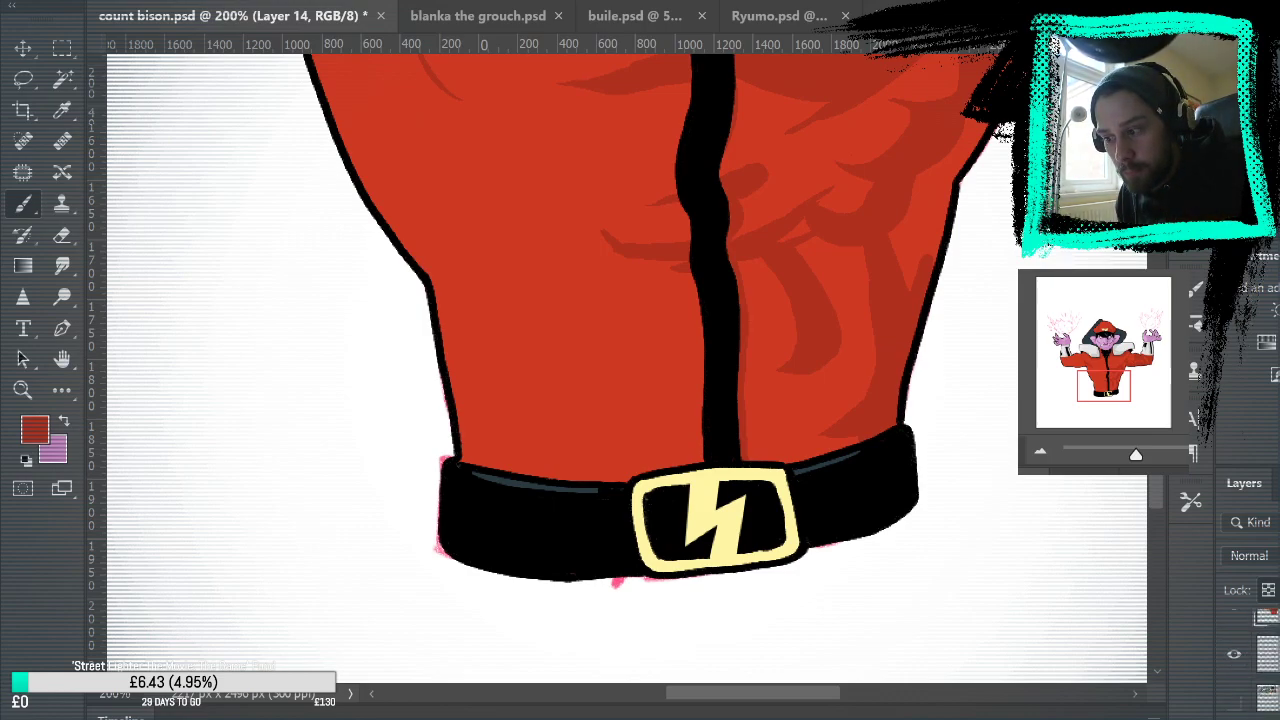
mouse_move(893, 333)
left_mouse_down()
mouse_move(903, 611)
mouse_move(832, 467)
left_mouse_up()
key("ctrl+comma")
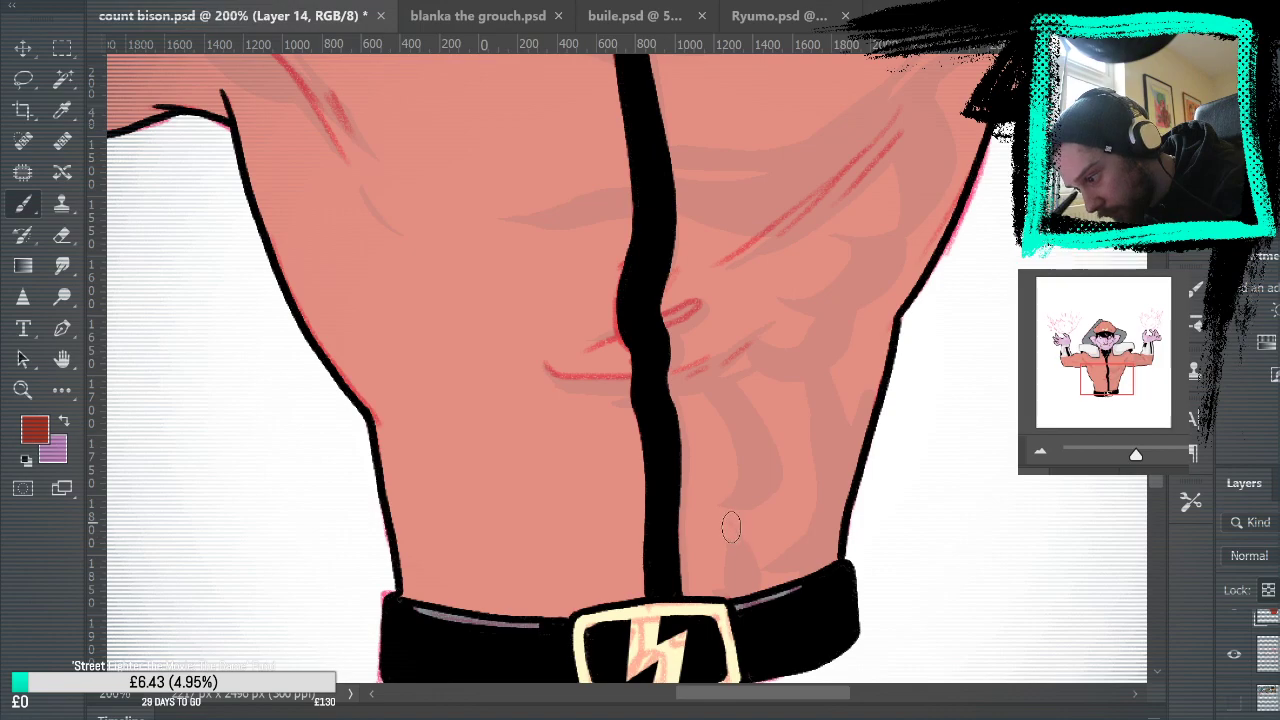
left_click_drag(871, 457, 991, 663)
mouse_move(842, 495)
left_mouse_down()
mouse_move(786, 306)
mouse_move(852, 389)
left_mouse_up()
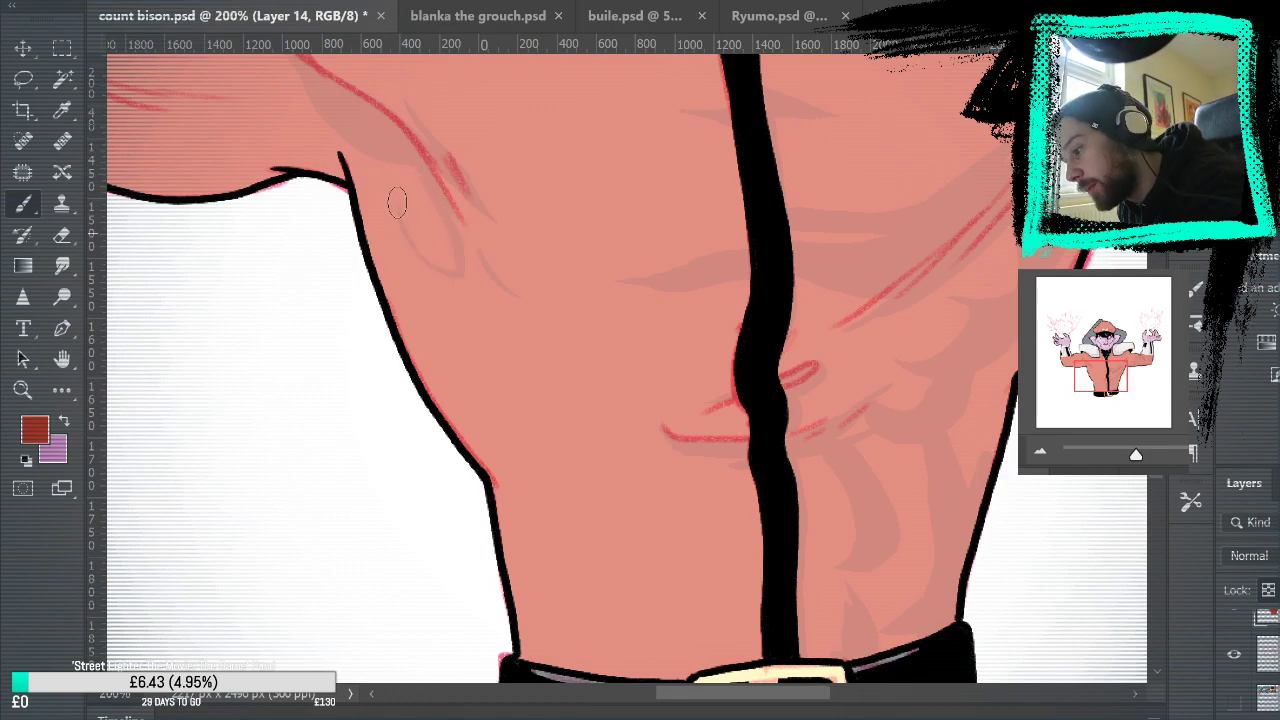
Step: Replace the looping rib stroke with hooked dark red rib shadows along the unshaded flank, and restore full color opacity
key("ctrl+z")
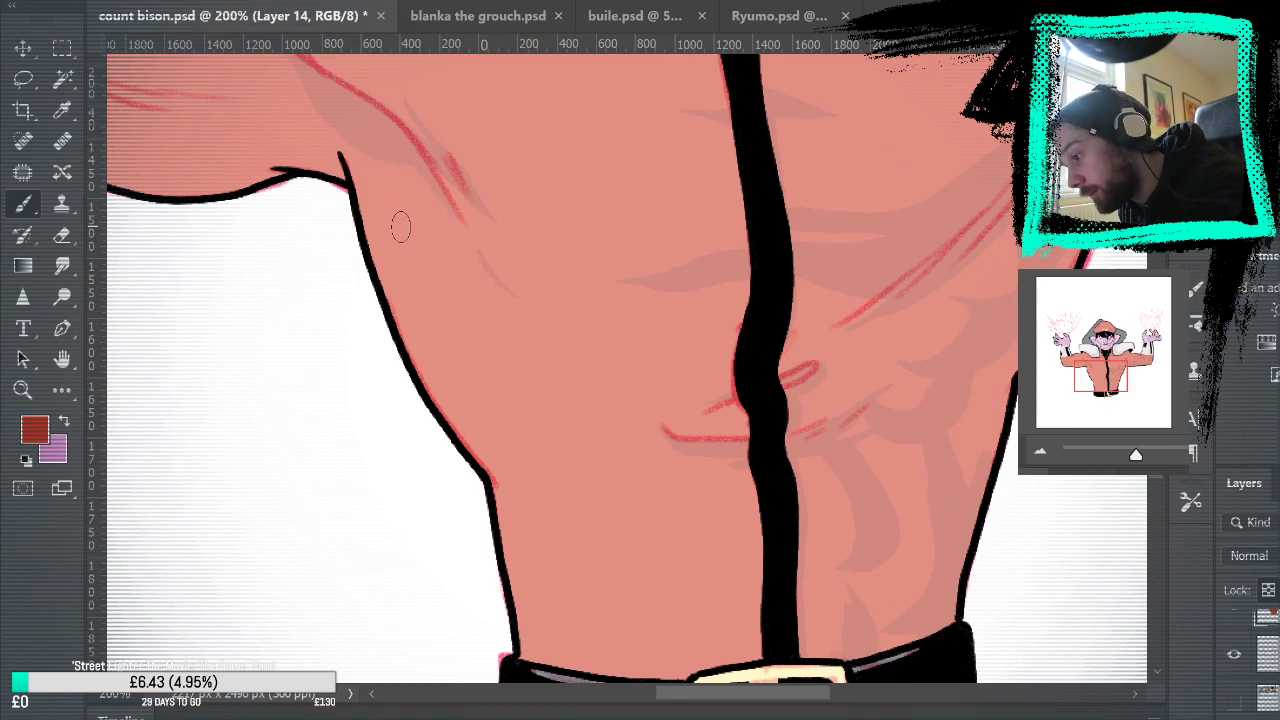
left_click_drag(401, 227, 422, 174)
left_click_drag(403, 240, 478, 260)
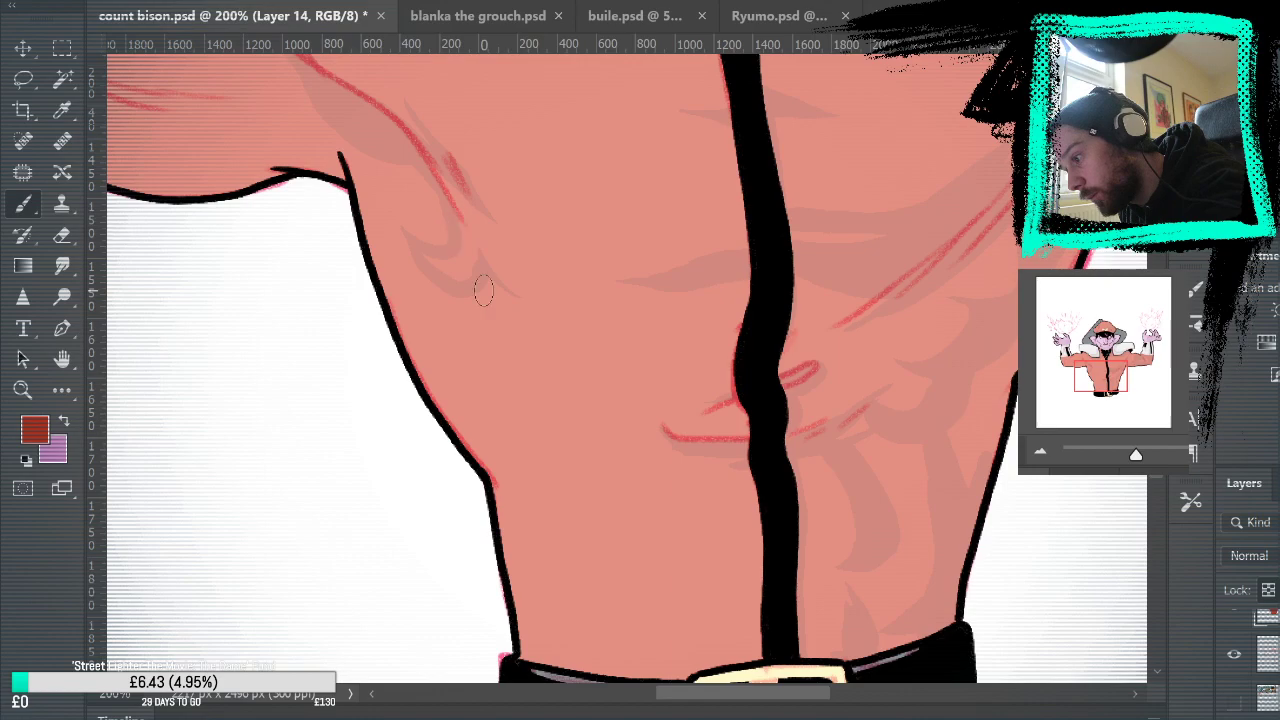
left_click_drag(420, 292, 497, 331)
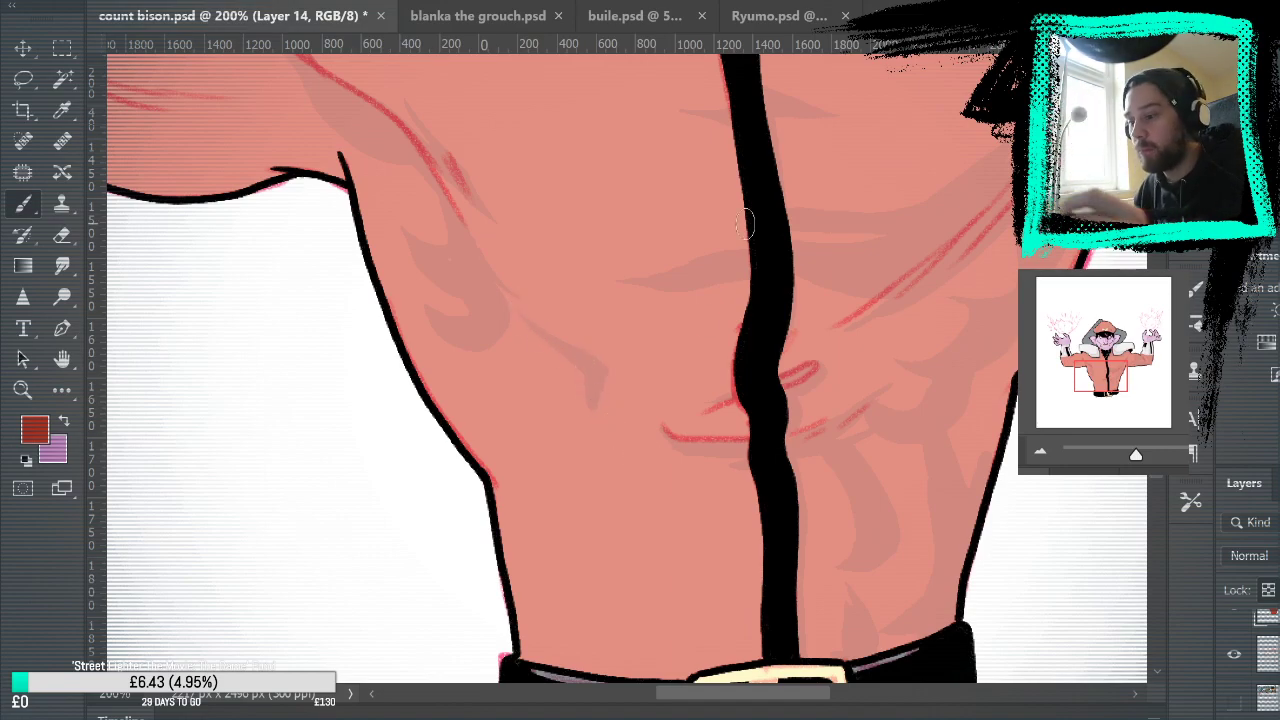
key("shift+alt+BackSpace")
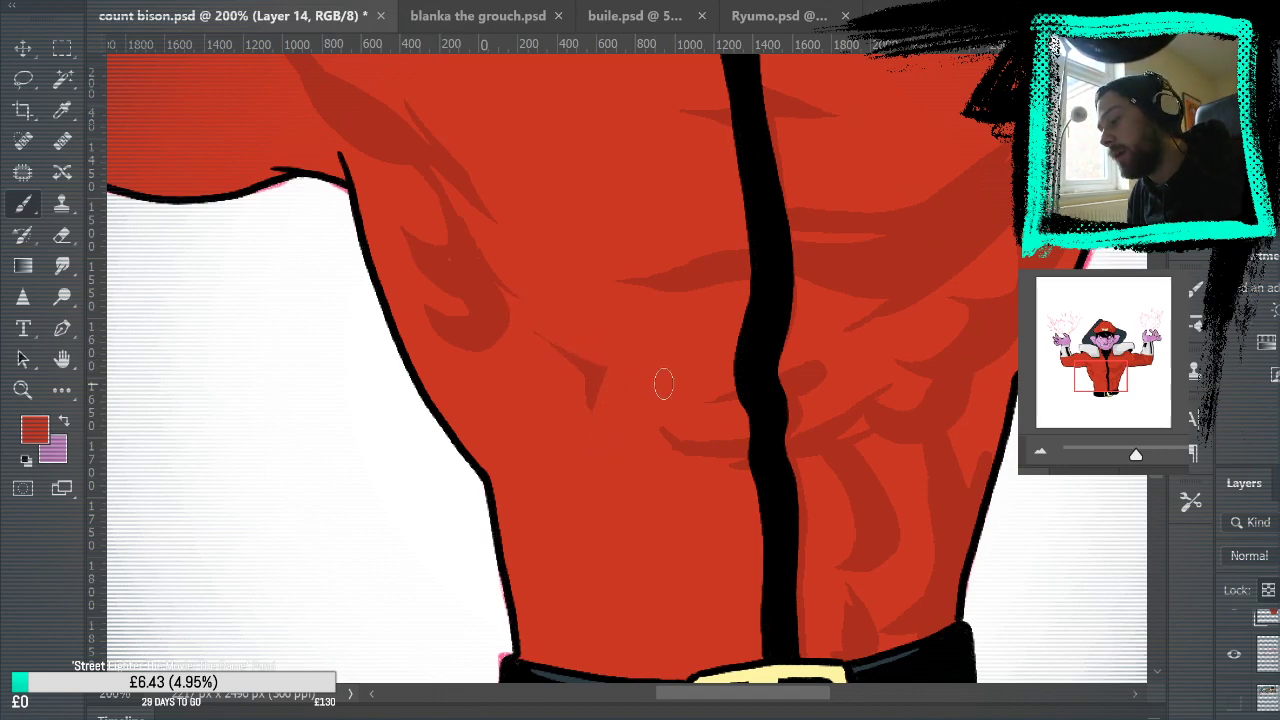
Step: Connect the upper rib shadow to the pectoral crease with dark red and clean its edges with light red
left_click_drag(886, 555, 1005, 434)
left_click(510, 225, "alt")
left_click_drag(483, 206, 479, 212)
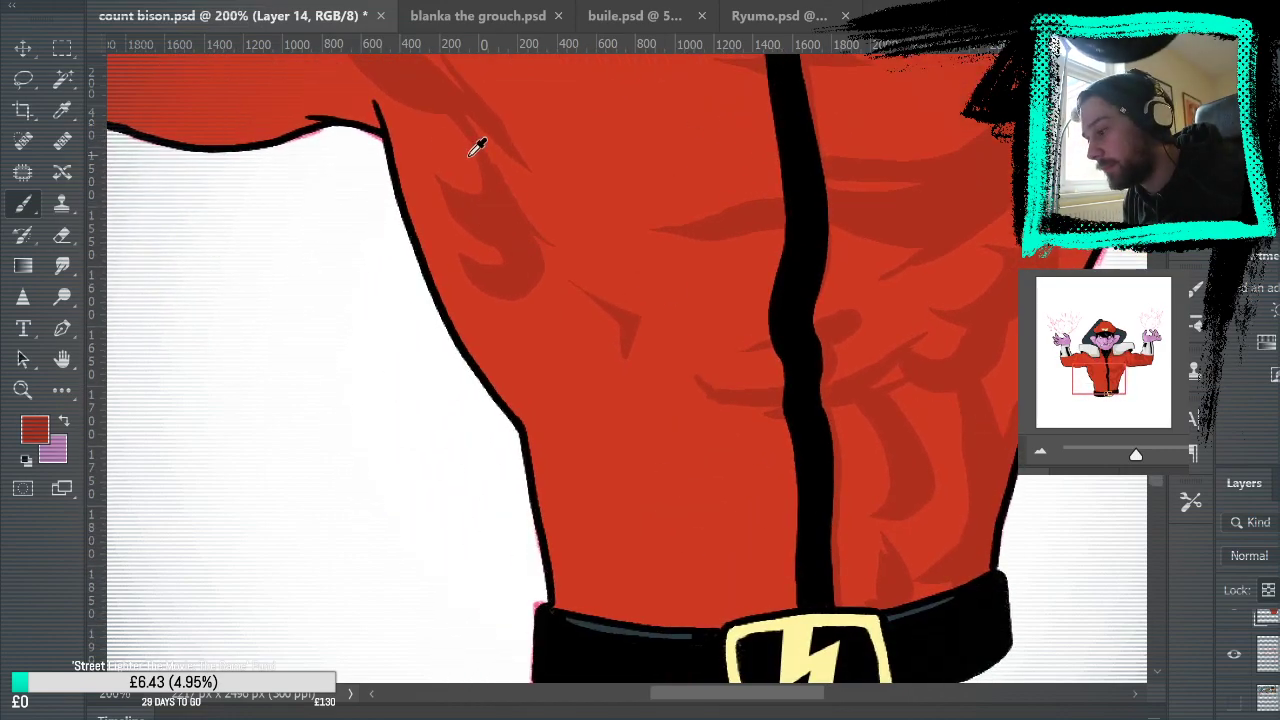
left_click(442, 149, "alt")
left_click_drag(438, 166, 448, 176)
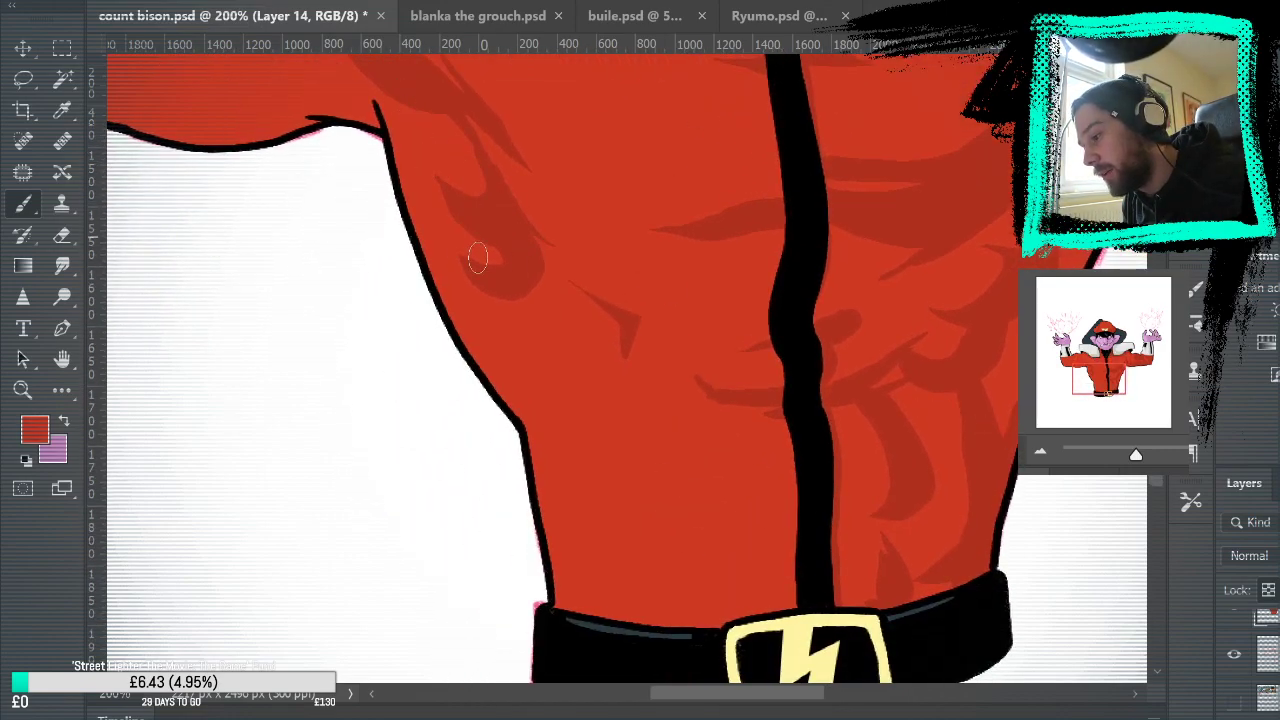
left_click(489, 217, "alt")
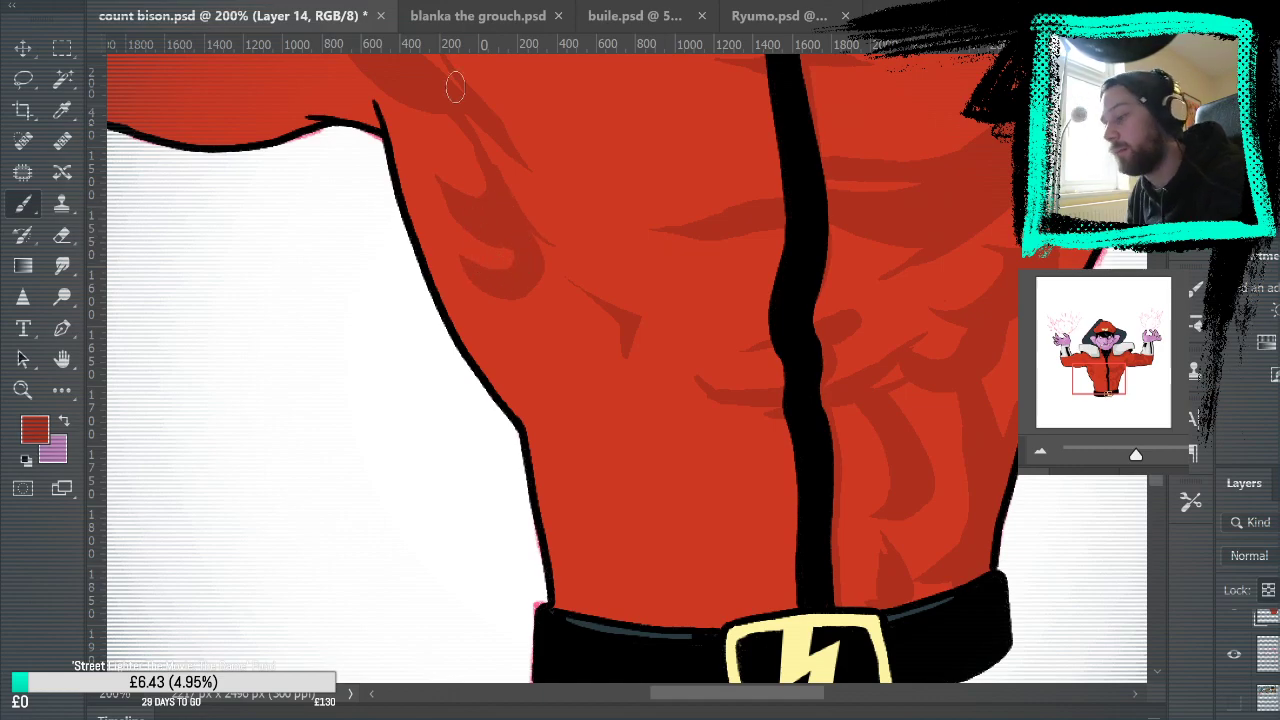
Step: Fade the colors, paint dark red folds beside the zip and above the belt on the unshaded abdomen, and restore full opacity
left_click_drag(844, 335, 877, 548)
left_click_drag(848, 645, 872, 540)
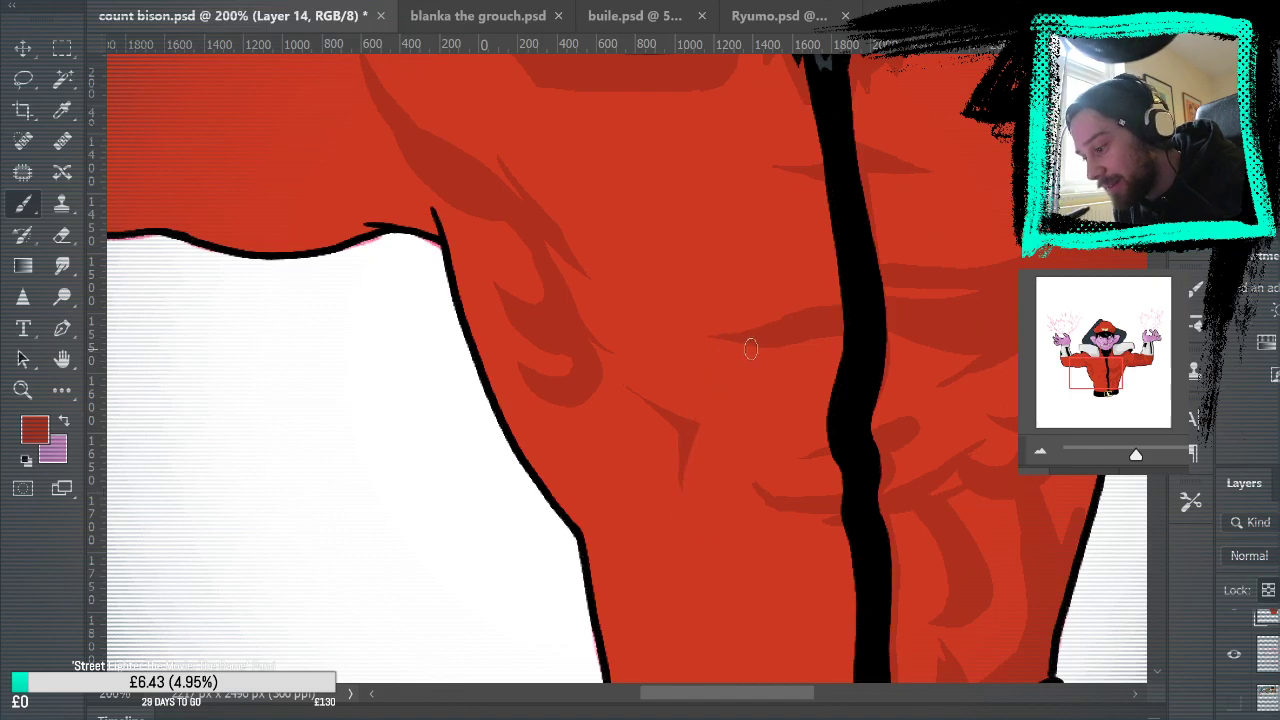
left_click_drag(930, 570, 792, 502)
left_click_drag(1013, 529, 1063, 420)
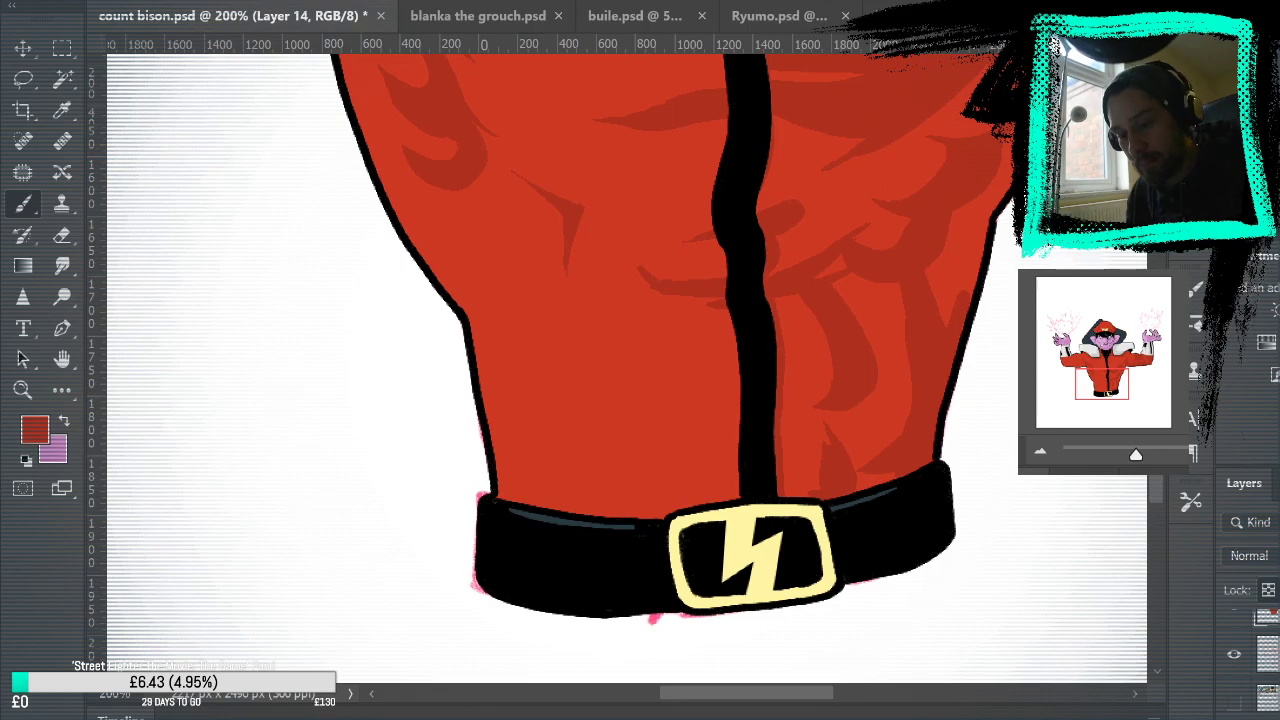
left_click(1278, 556)
mouse_move(884, 278)
left_mouse_down()
mouse_move(980, 677)
mouse_move(891, 251)
mouse_move(875, 243)
left_mouse_up()
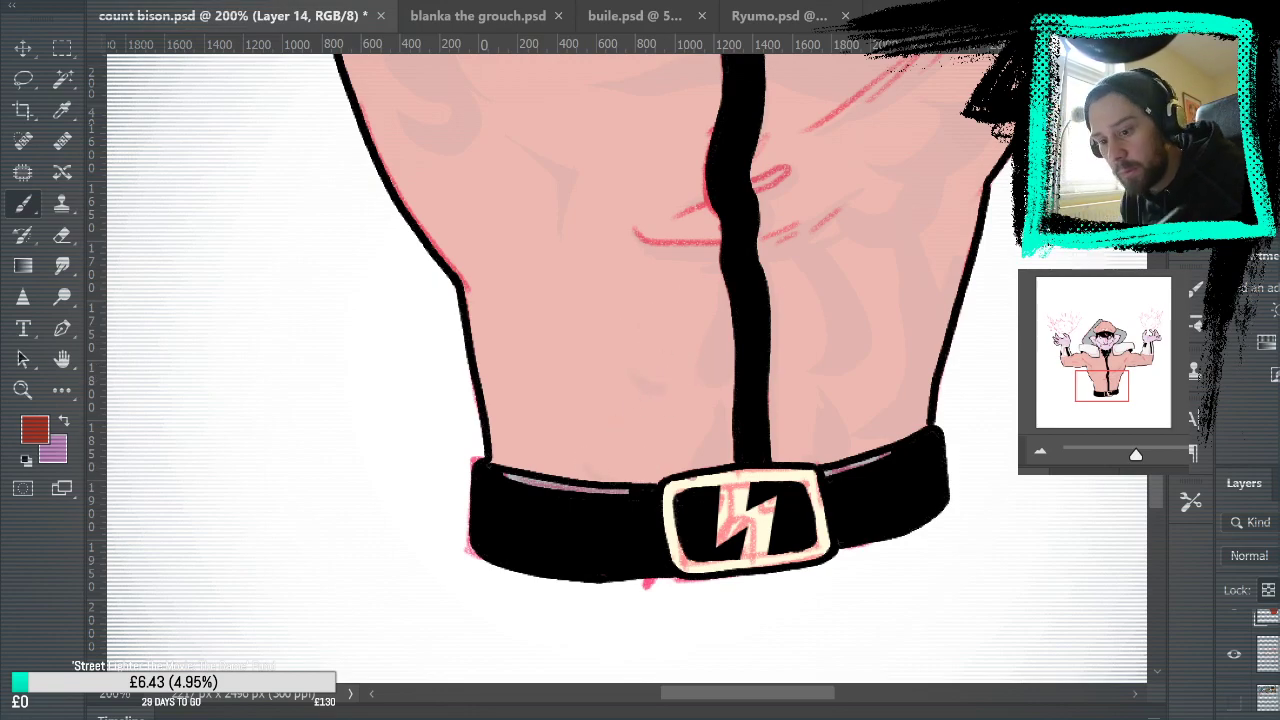
key("ctrl+z")
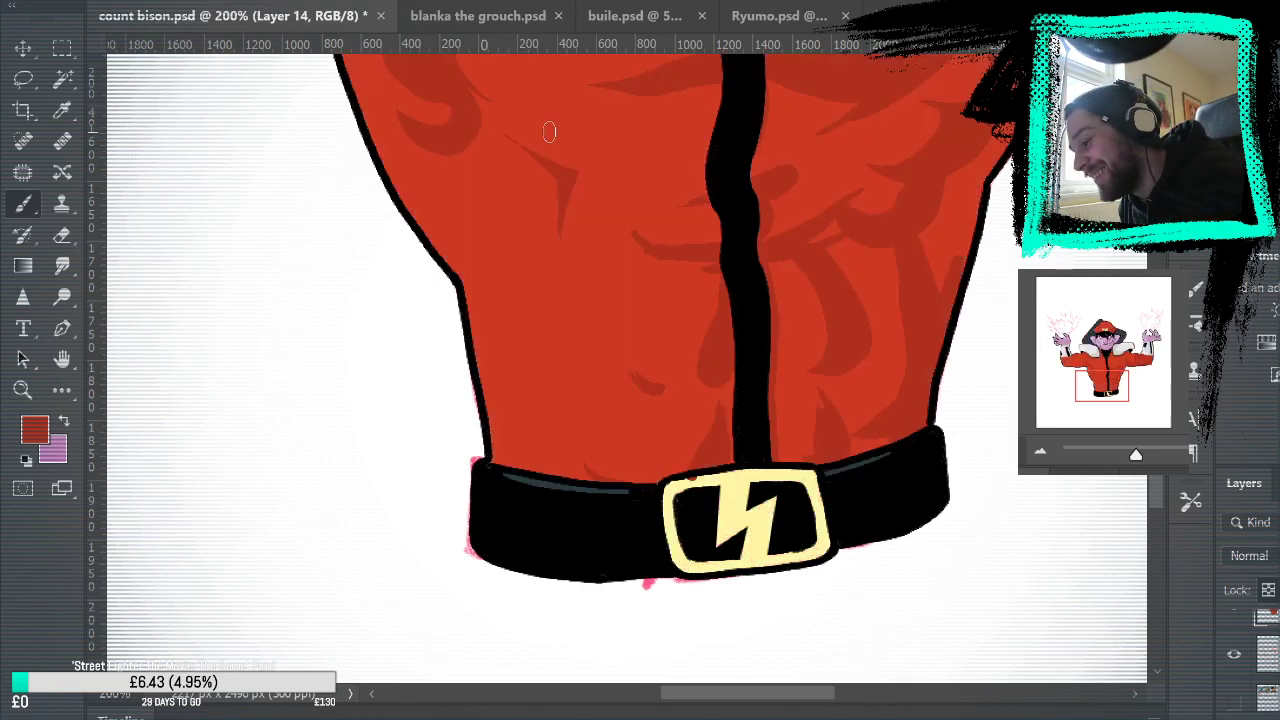
Step: Cover the stray dark red mark on the belt buckle with the buckle's pale yellow
left_click(693, 423, "alt")
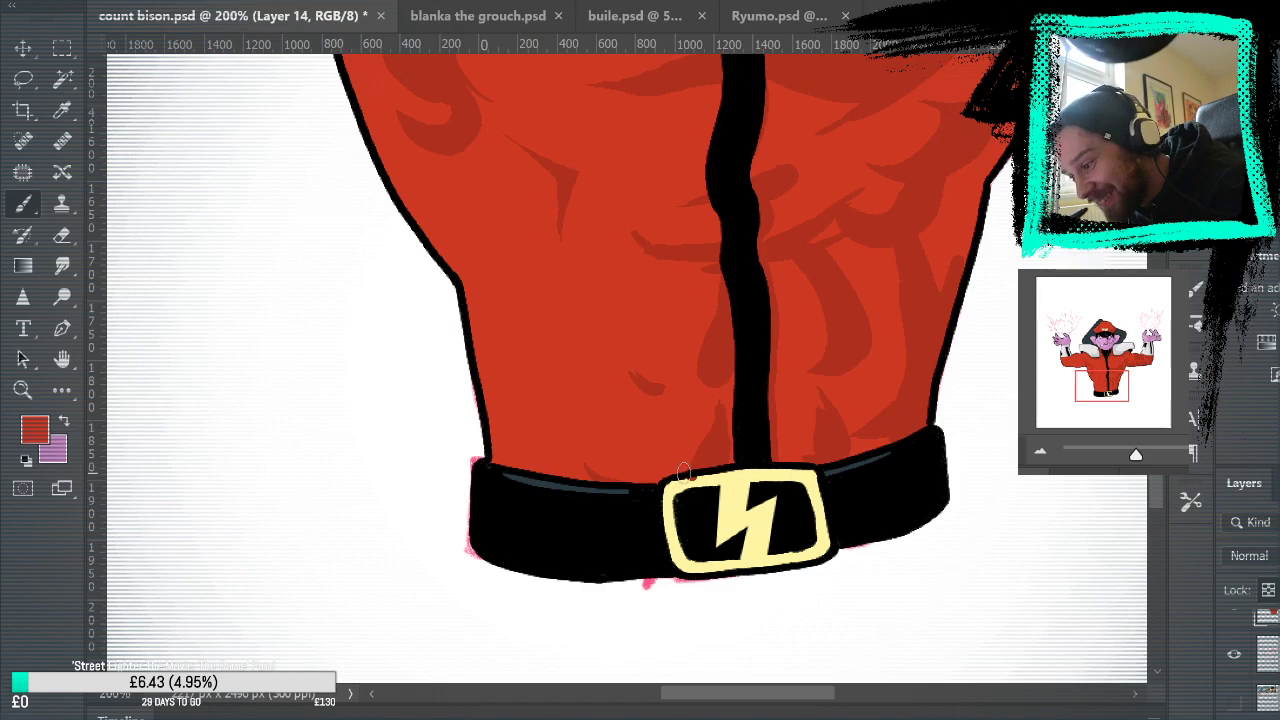
left_click_drag(685, 470, 714, 418)
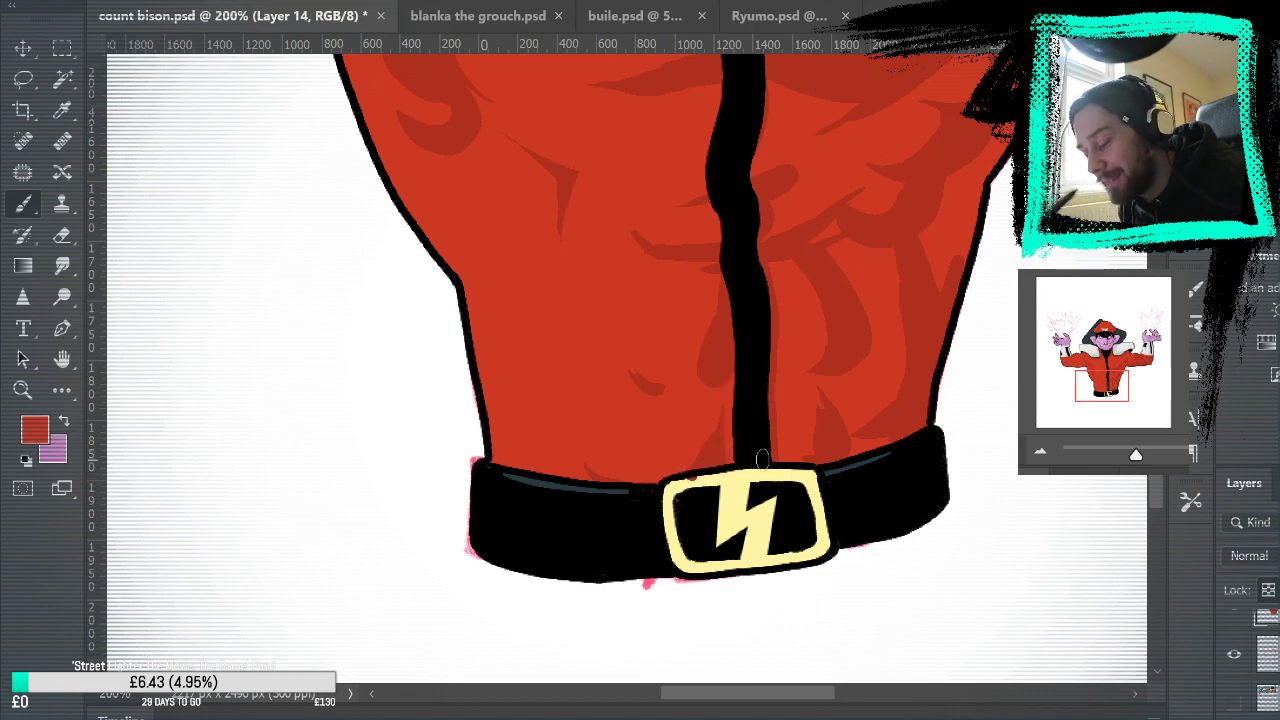
left_click(738, 494, "alt")
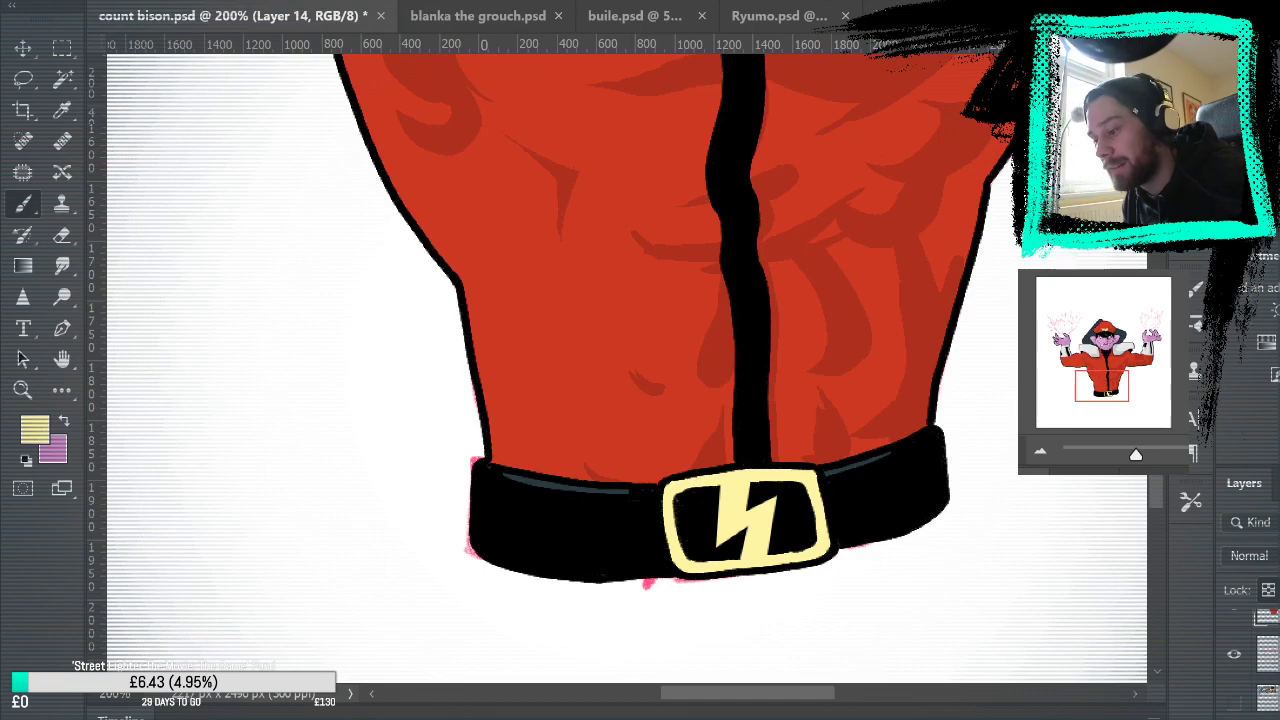
Step: View the whole illustration and hide the pink sketch layer
key("ctrl+minus")
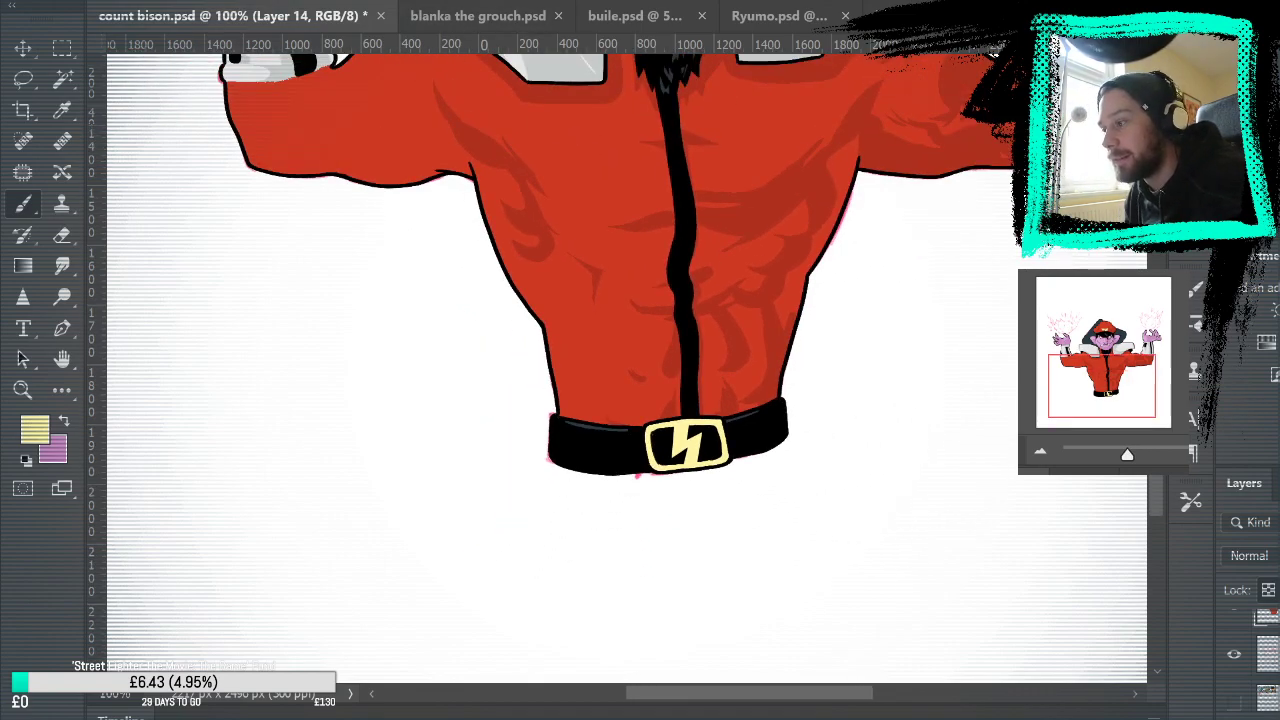
key("ctrl+0")
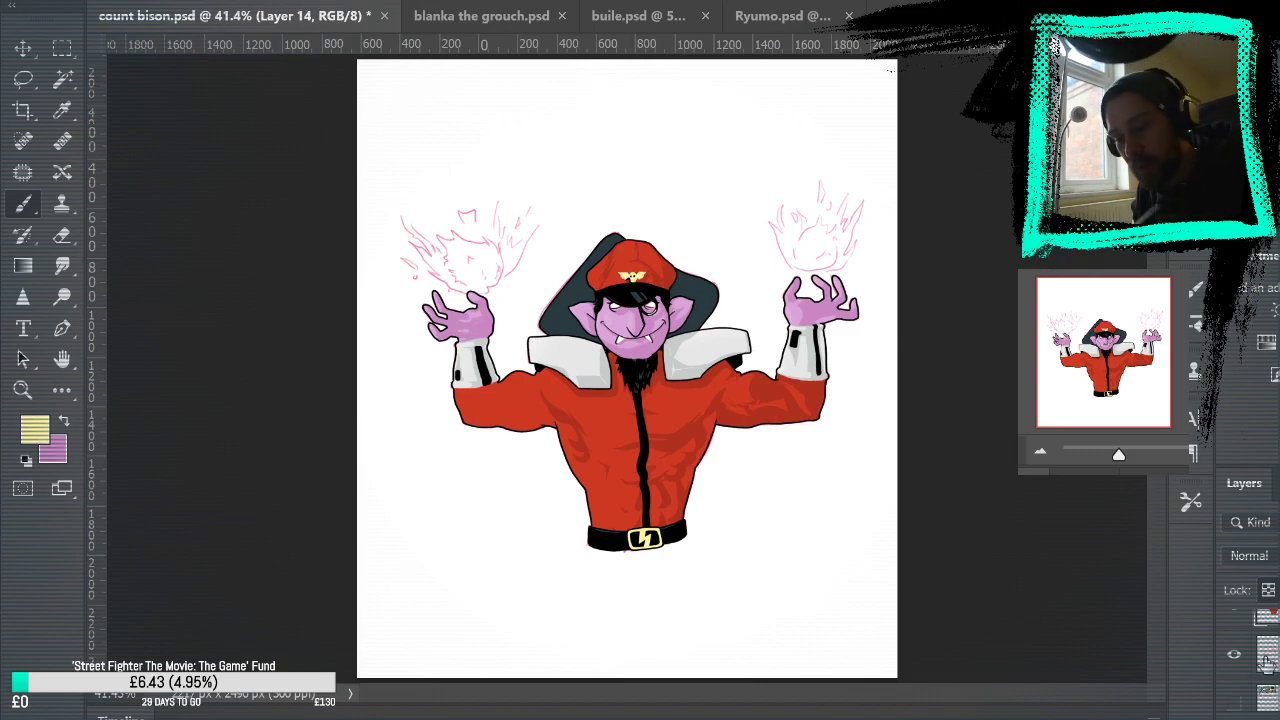
left_click(1234, 654)
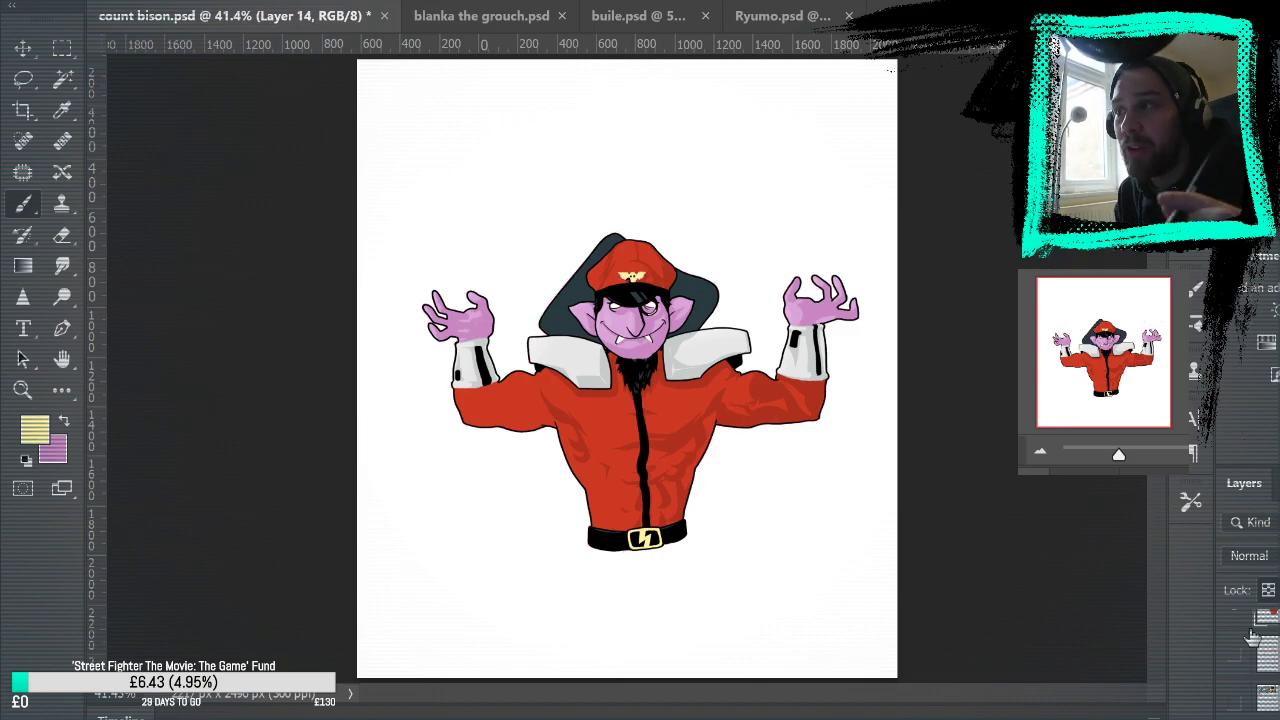
Step: Paint a dark red shadow on the unshaded shoulder beneath the edge of the white shoulder pad
left_click(23, 390)
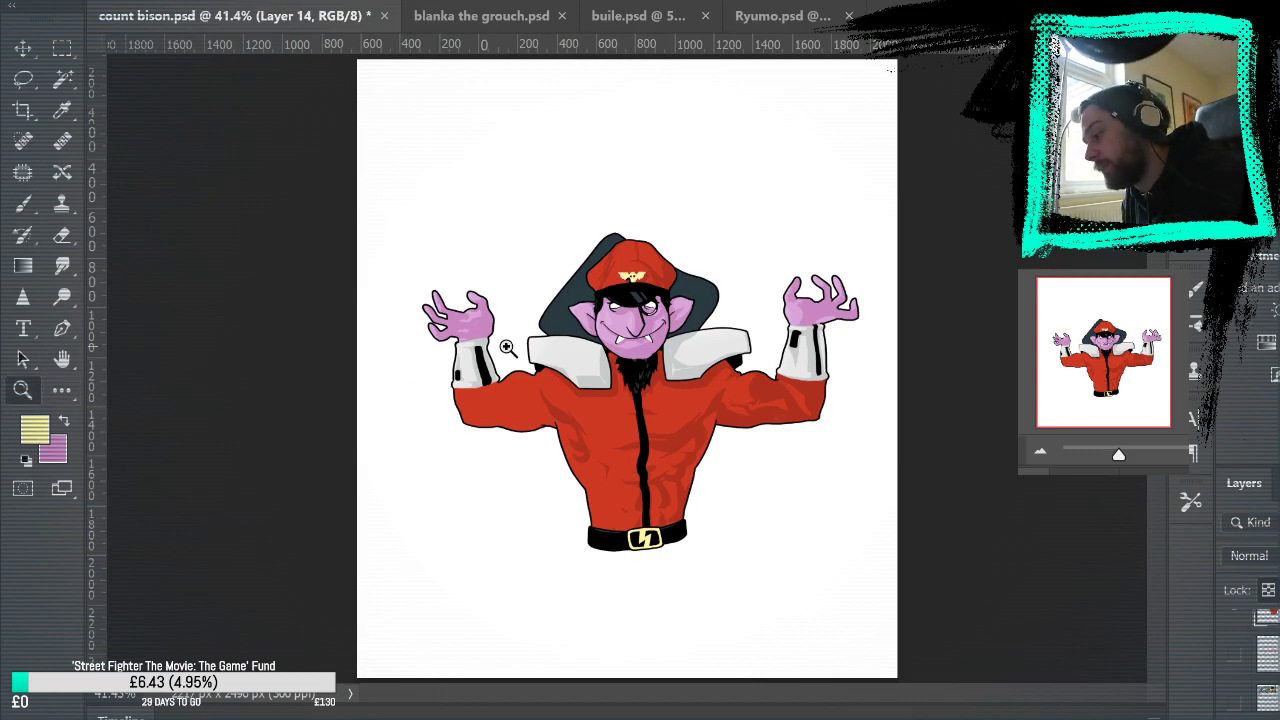
left_click(509, 348)
left_click(601, 398)
left_click(605, 437)
left_click(467, 407)
left_click(23, 204)
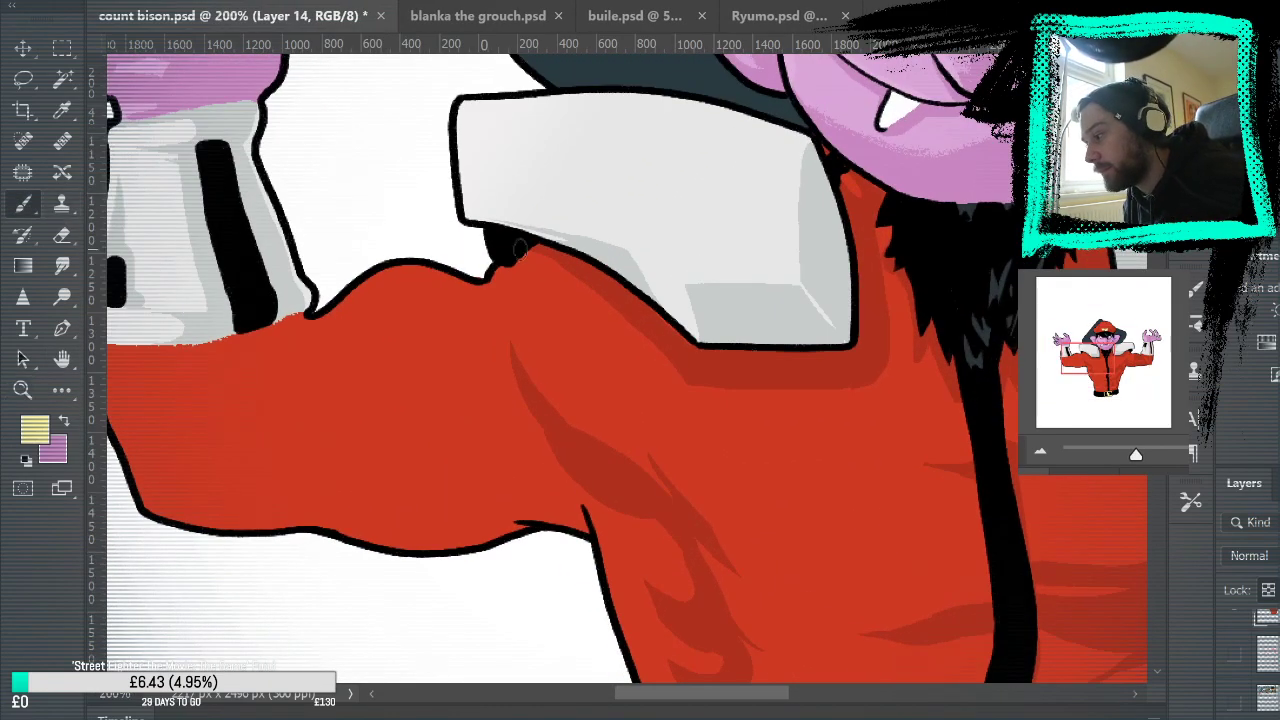
left_click(812, 365, "alt")
mouse_move(534, 277)
left_mouse_down()
mouse_move(586, 277)
mouse_move(543, 263)
mouse_move(657, 359)
left_mouse_up()
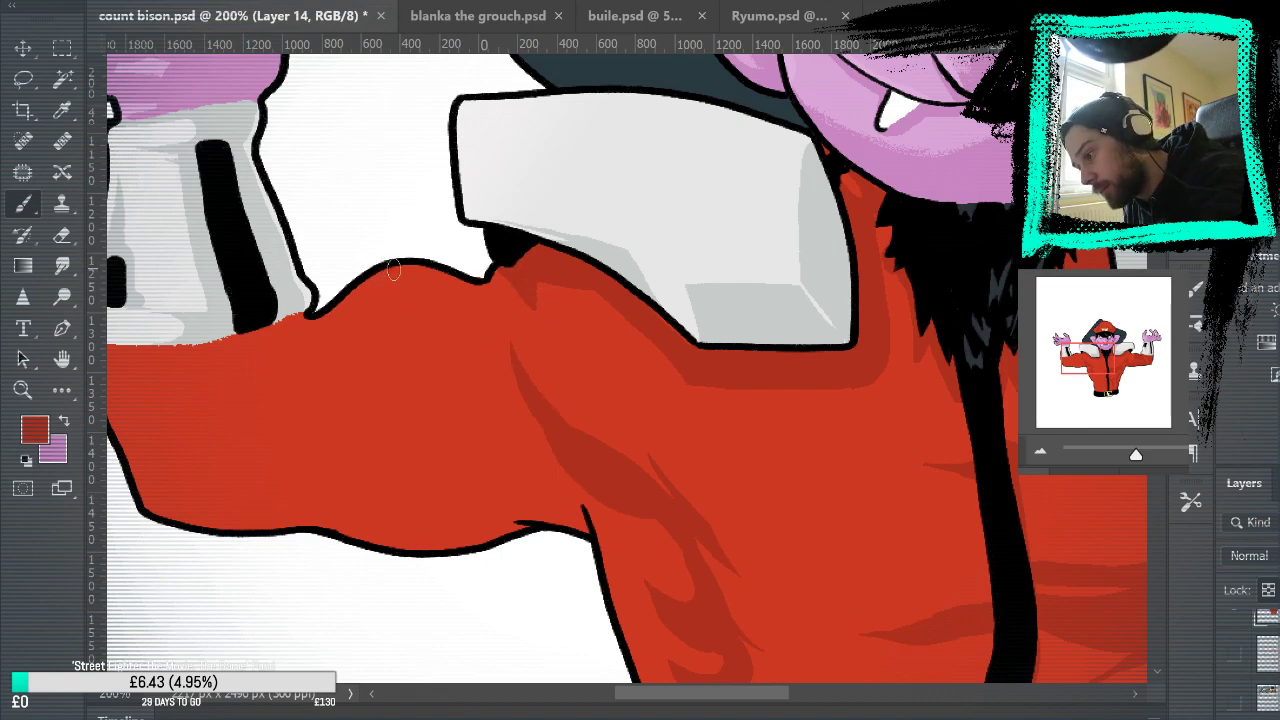
Step: Paint a rounded dark red shadow down from the top of the unshaded sleeve and clean its edges with light red
left_click_drag(395, 265, 425, 385)
mouse_move(412, 278)
left_mouse_down()
mouse_move(410, 337)
mouse_move(437, 408)
mouse_move(483, 293)
mouse_move(484, 335)
mouse_move(485, 291)
mouse_move(404, 270)
mouse_move(474, 289)
mouse_move(451, 392)
mouse_move(432, 394)
mouse_move(418, 270)
mouse_move(442, 393)
mouse_move(457, 317)
left_mouse_up()
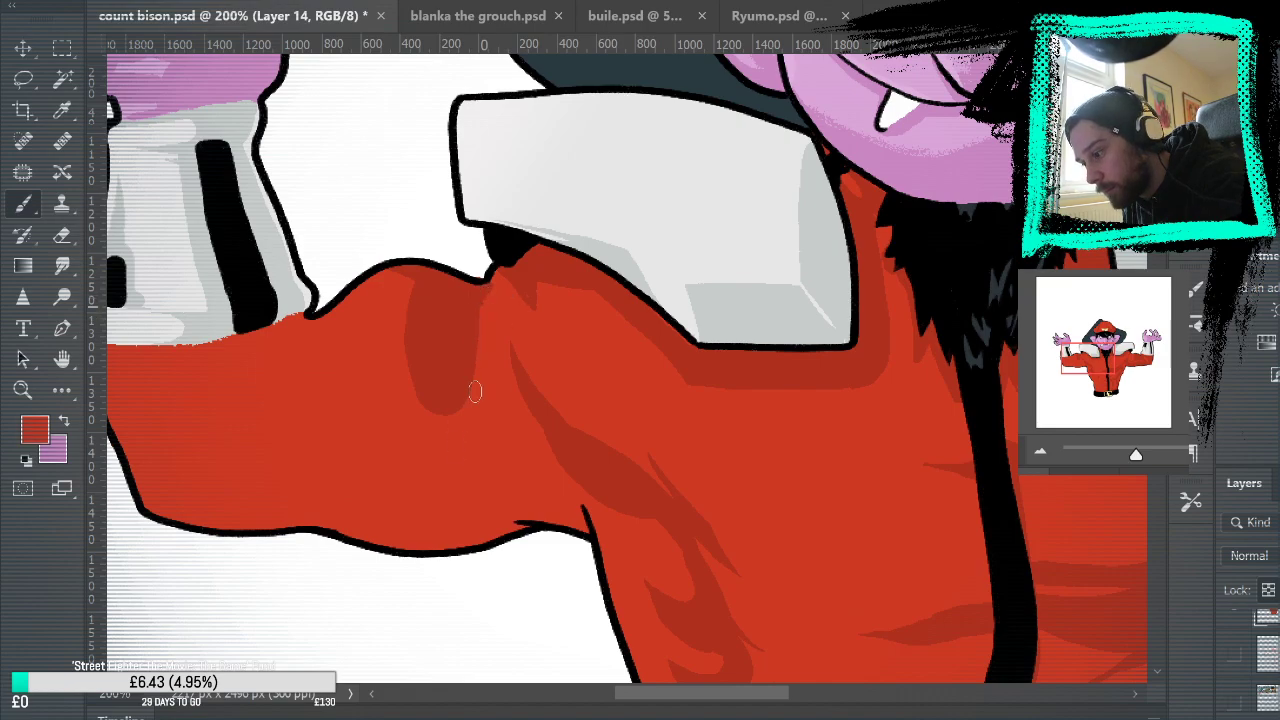
left_click(466, 317, "alt")
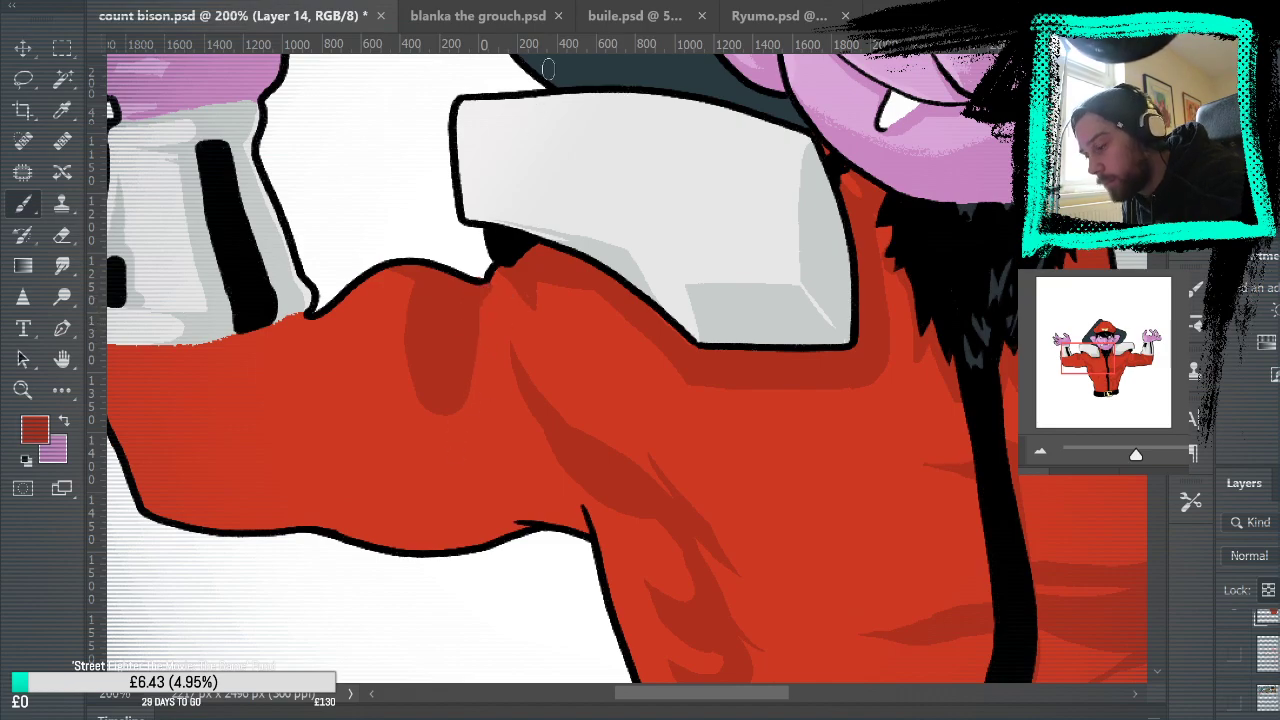
Step: Paint a curved dark red crease across the unshaded upper arm and a shadow into the armpit, thinning the crease with light red
mouse_move(805, 483)
left_mouse_down()
mouse_move(950, 503)
mouse_move(934, 493)
left_mouse_up()
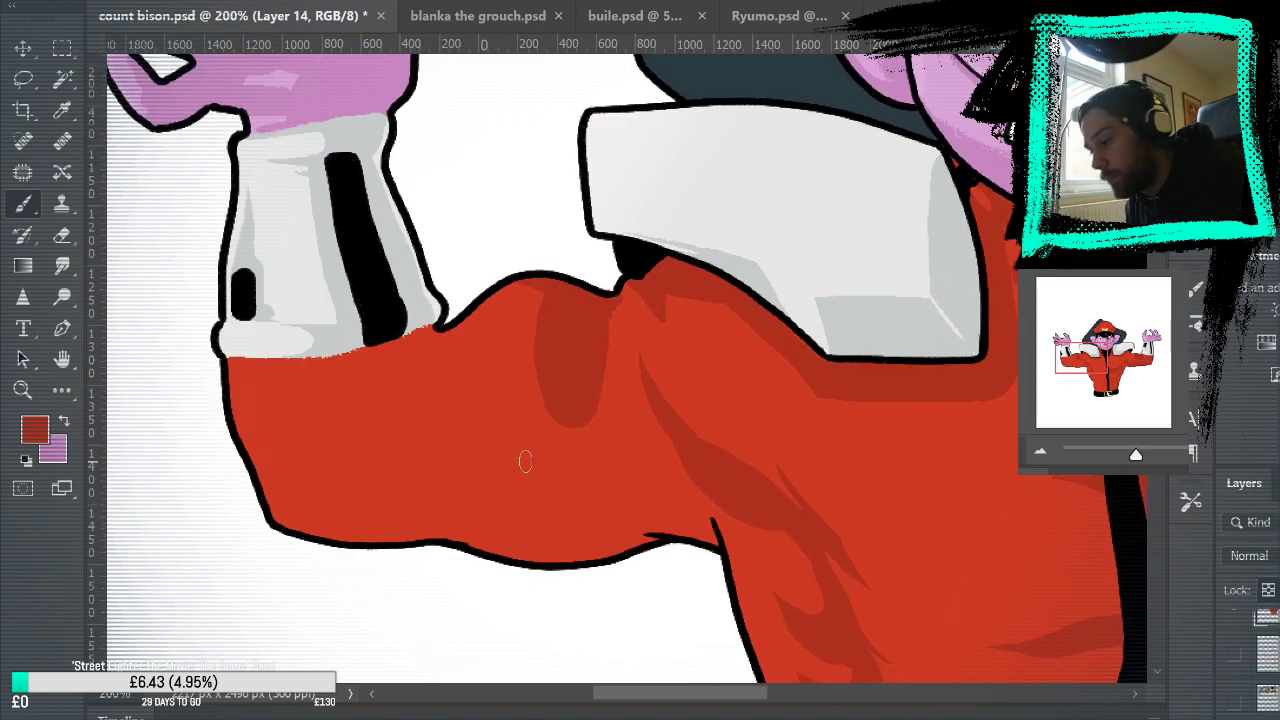
mouse_move(508, 433)
left_mouse_down()
mouse_move(633, 458)
mouse_move(604, 468)
mouse_move(540, 435)
mouse_move(641, 458)
mouse_move(592, 456)
mouse_move(620, 439)
mouse_move(624, 396)
mouse_move(633, 430)
mouse_move(597, 464)
left_mouse_up()
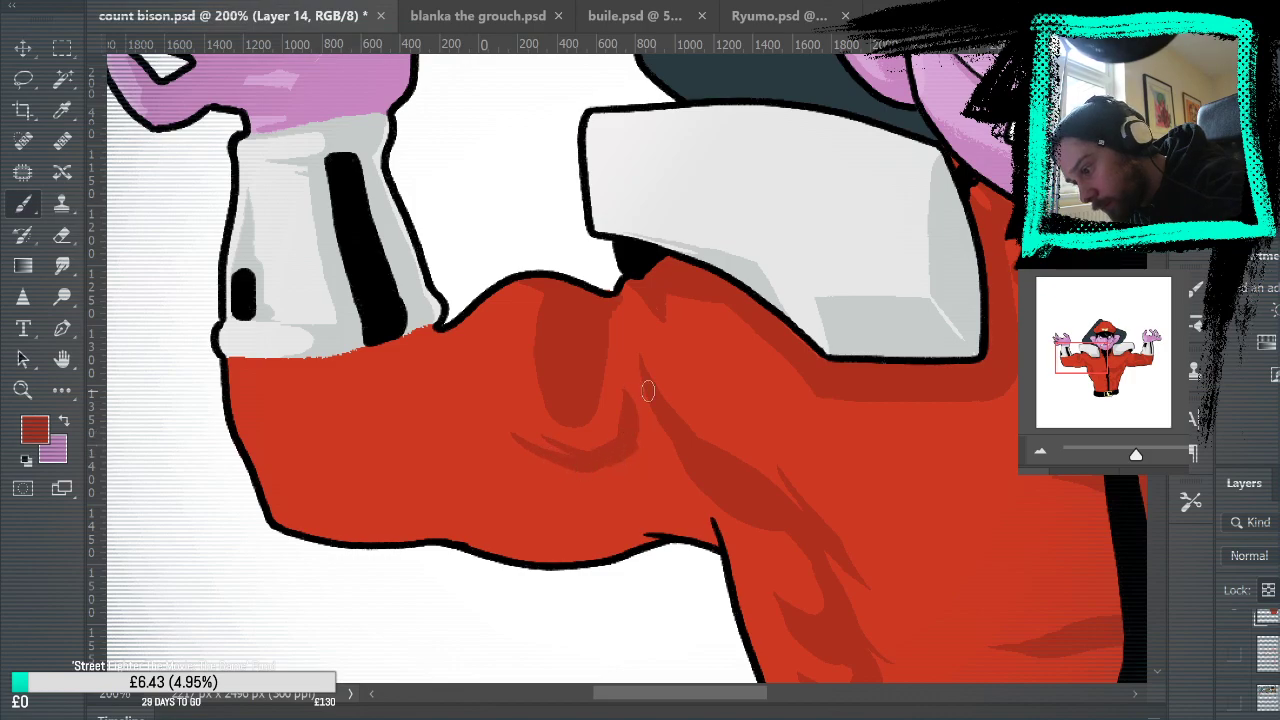
mouse_move(656, 424)
left_mouse_down()
mouse_move(680, 466)
mouse_move(635, 536)
mouse_move(692, 538)
mouse_move(642, 531)
mouse_move(691, 488)
mouse_move(670, 511)
mouse_move(715, 544)
left_mouse_up()
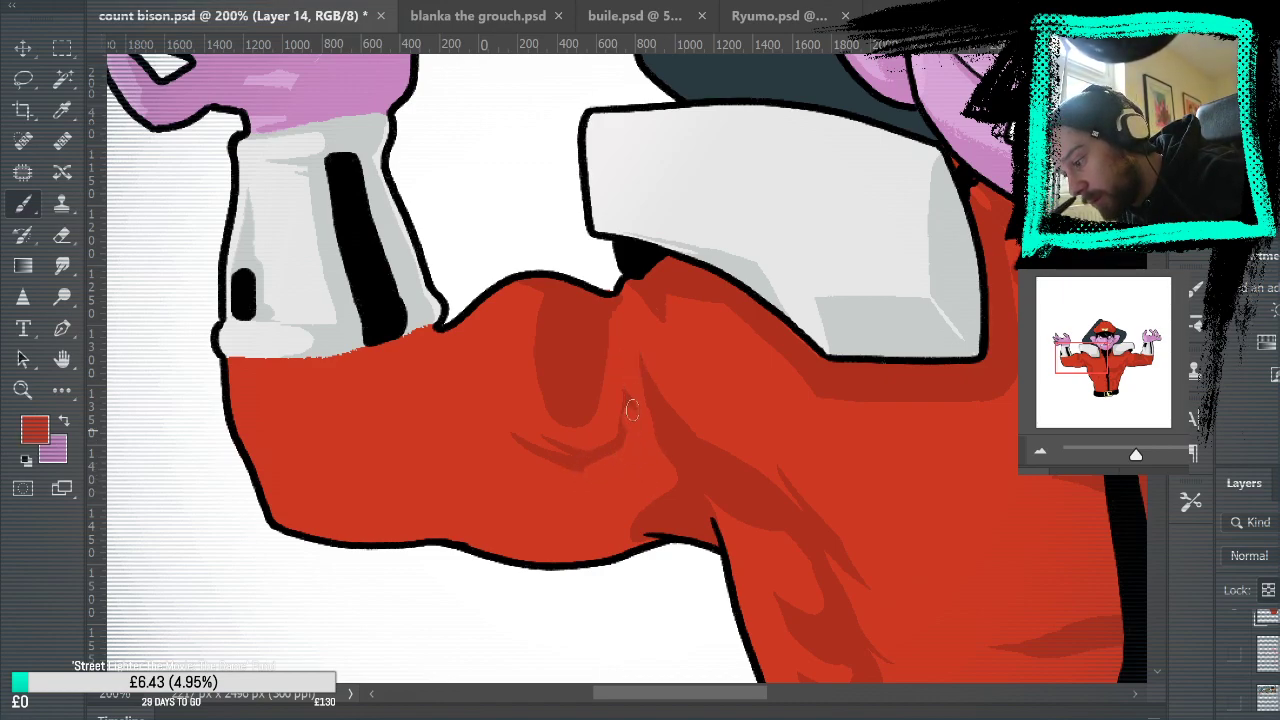
Step: Extend the dark red upper-arm crease upward beside the rounded sleeve shadow
key("ctrl+z")
left_click(613, 453, "alt")
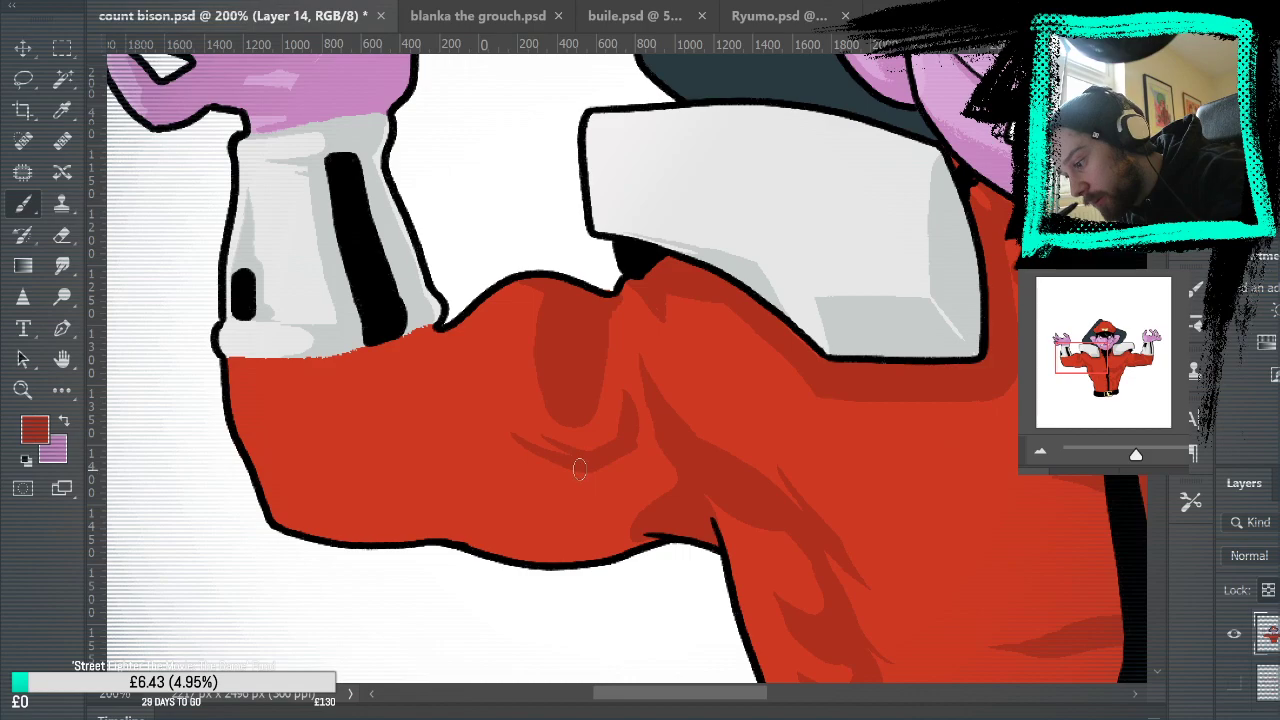
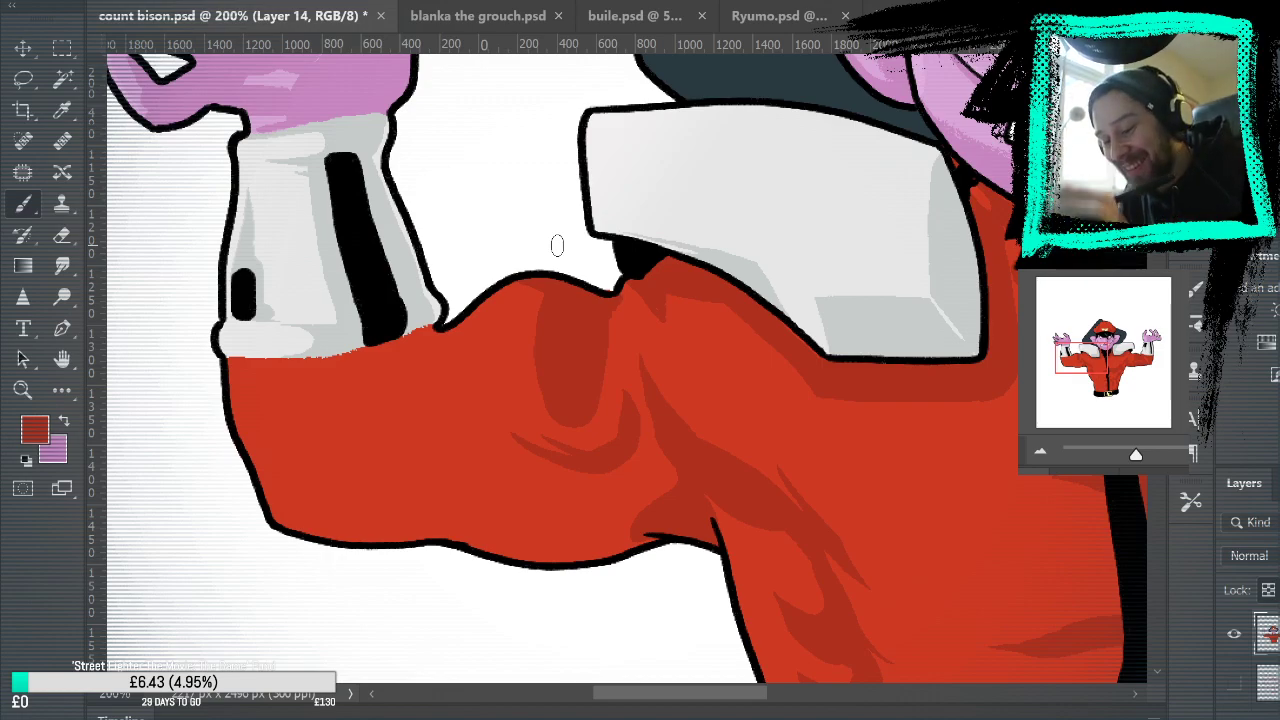
Step: Show the pink sketch layer and paint dark red folds beside the cuff and along the sleeve, following its sketched lines with the colours faded
left_click(1236, 690)
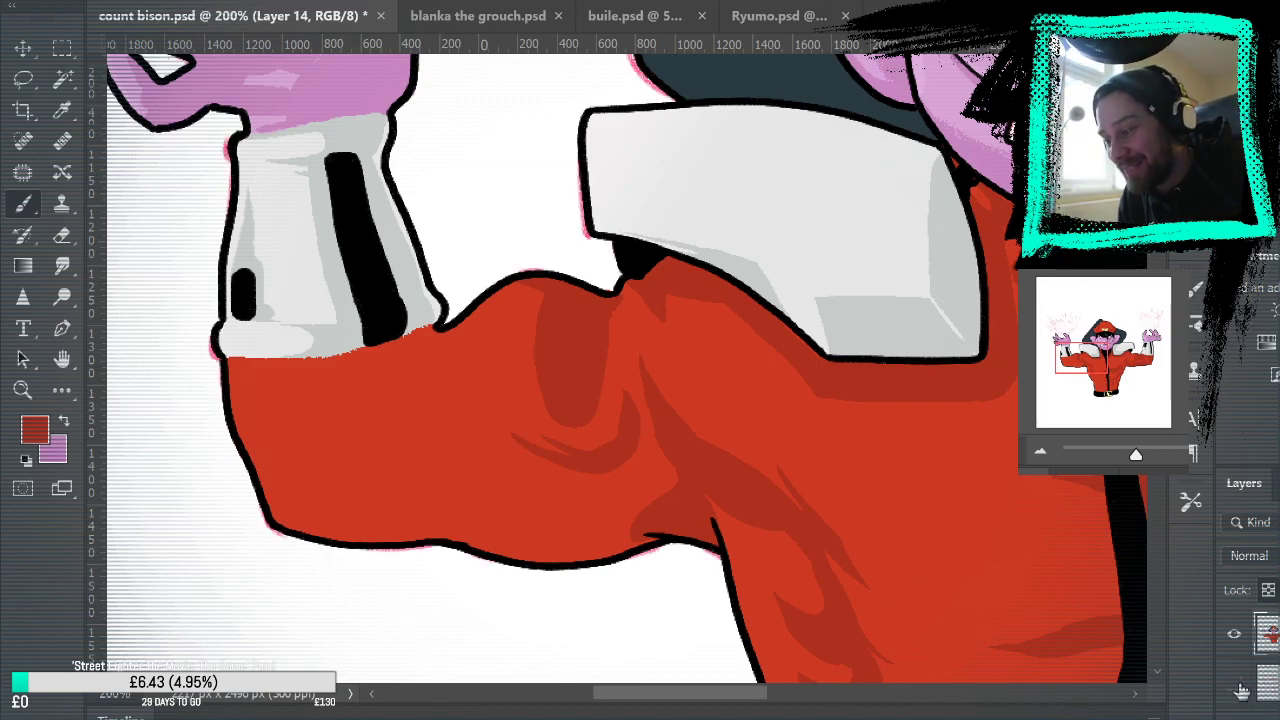
left_click(1241, 690)
left_click(1234, 682)
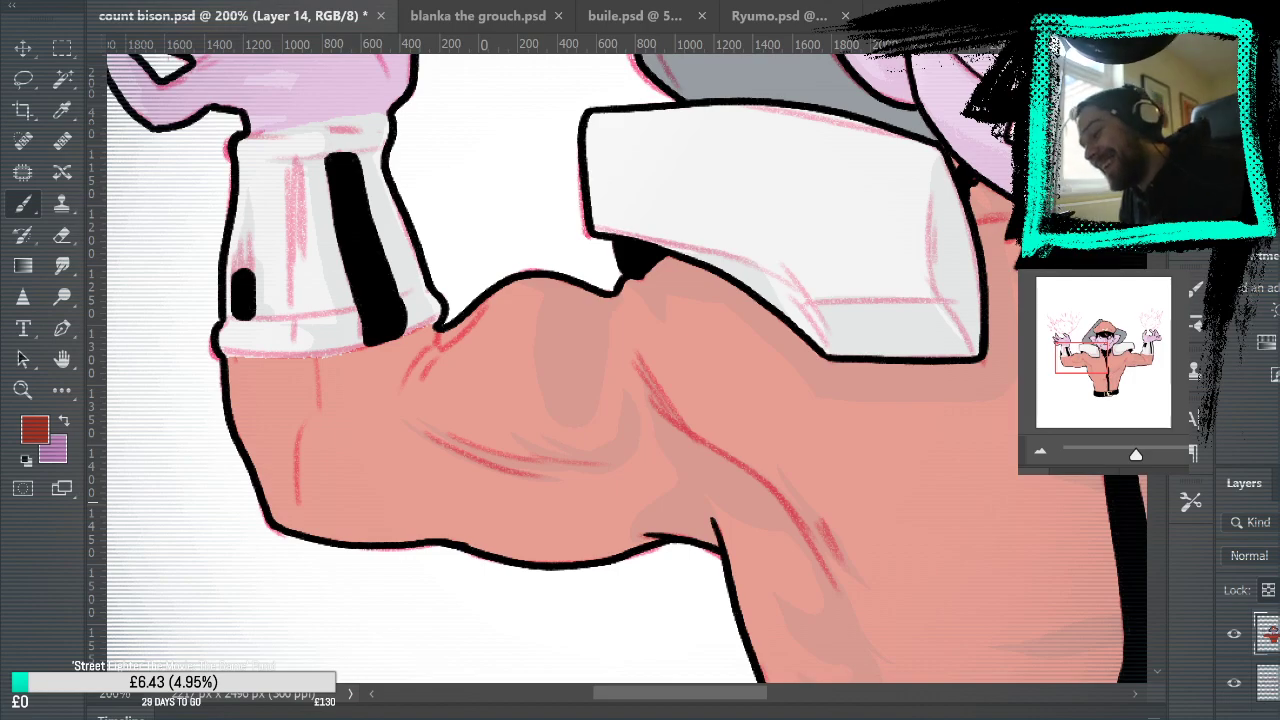
left_click_drag(402, 382, 439, 332)
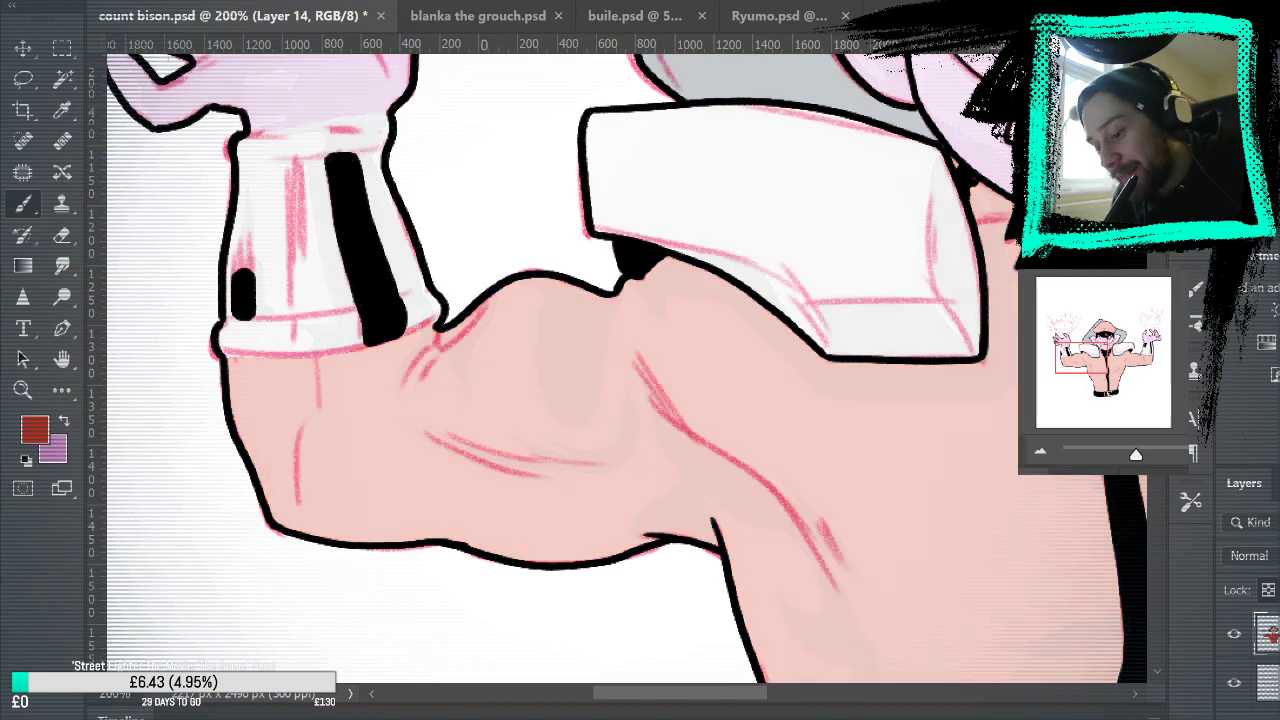
key("ctrl+z")
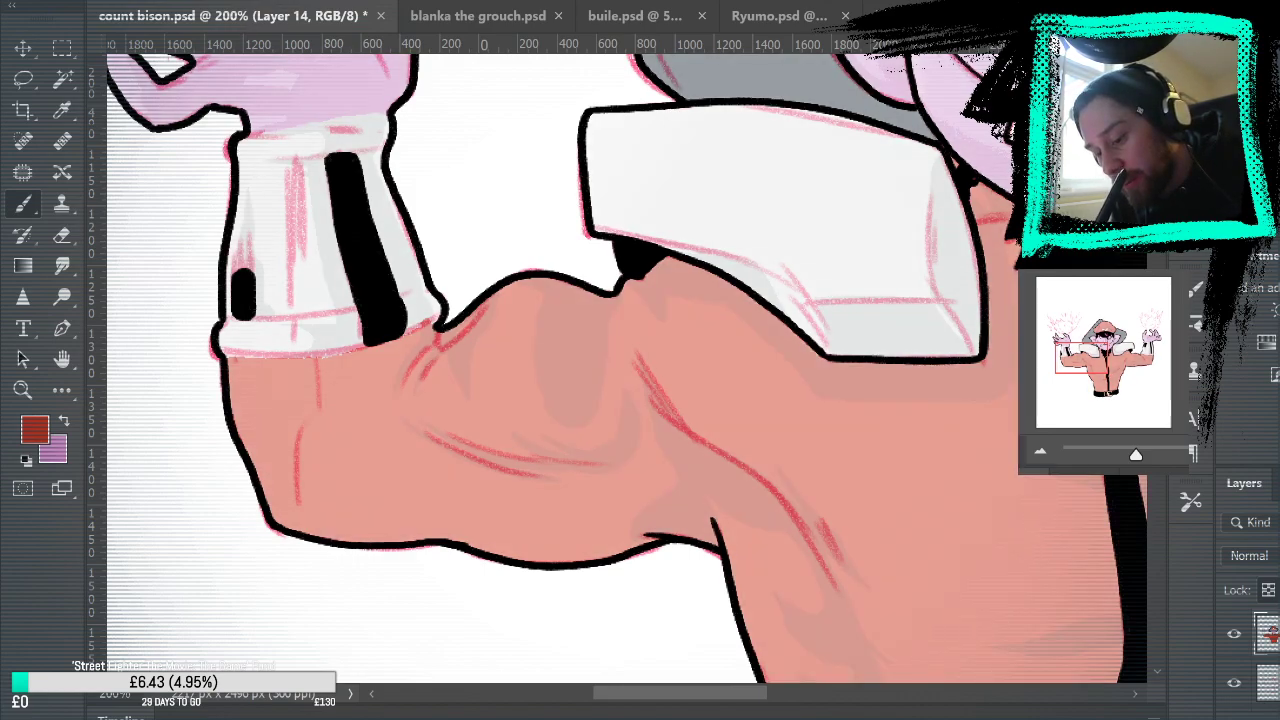
key("ctrl+z")
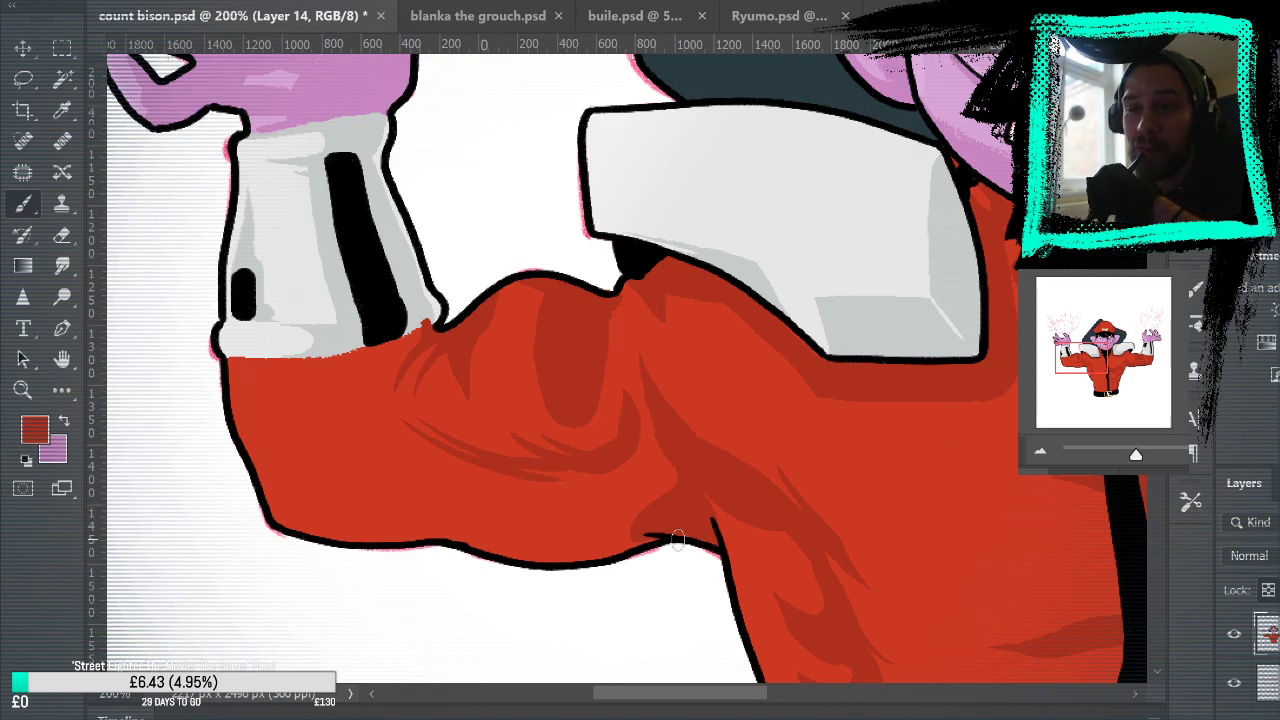
Step: Smooth the boundary between the white cuff and the red sleeve with light grey and red, and carry the fold shadow up to the cuff
left_click(337, 334, "alt")
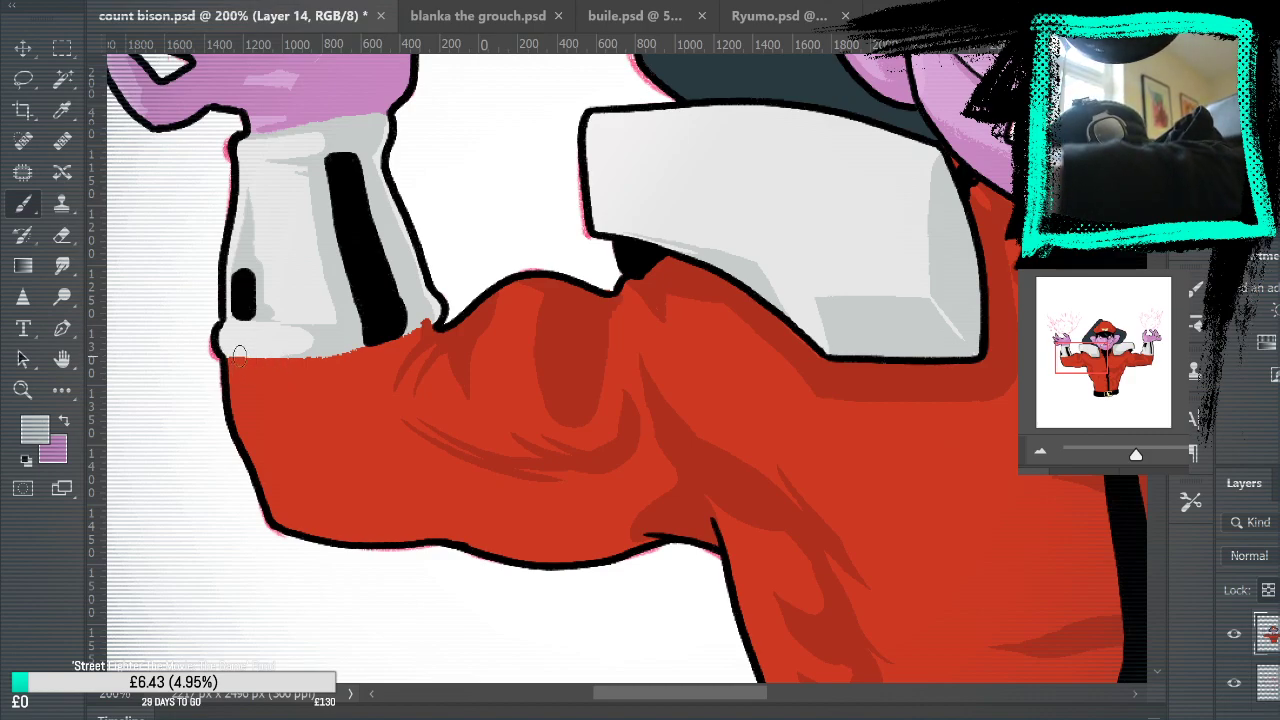
left_click_drag(228, 352, 365, 343)
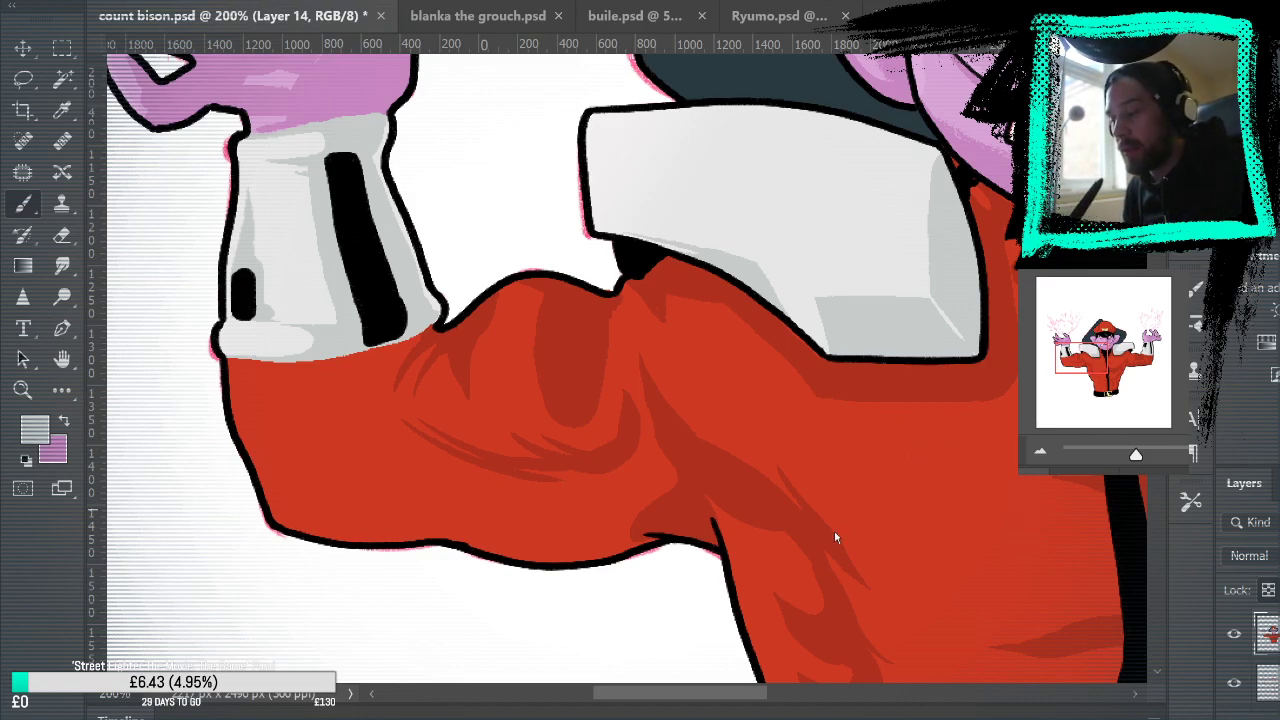
left_click(357, 420, "alt")
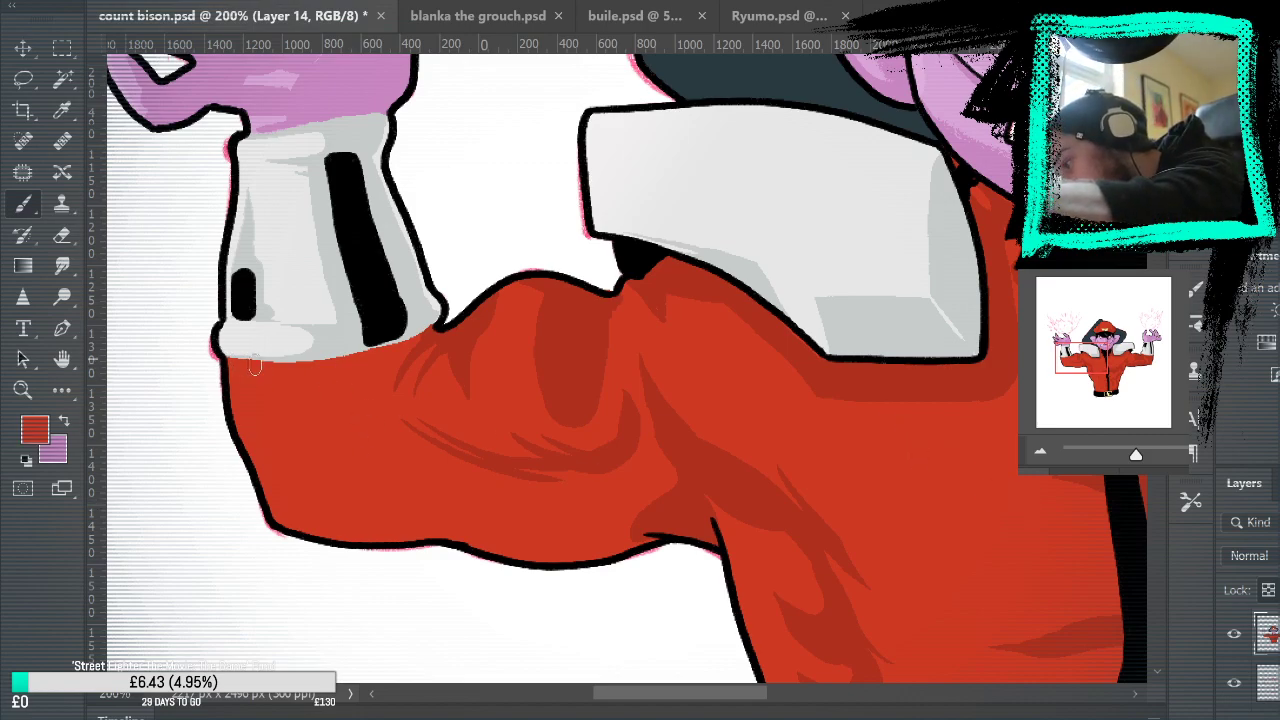
mouse_move(225, 361)
left_mouse_down()
mouse_move(296, 367)
mouse_move(427, 332)
left_mouse_up()
left_click_drag(285, 364, 357, 352)
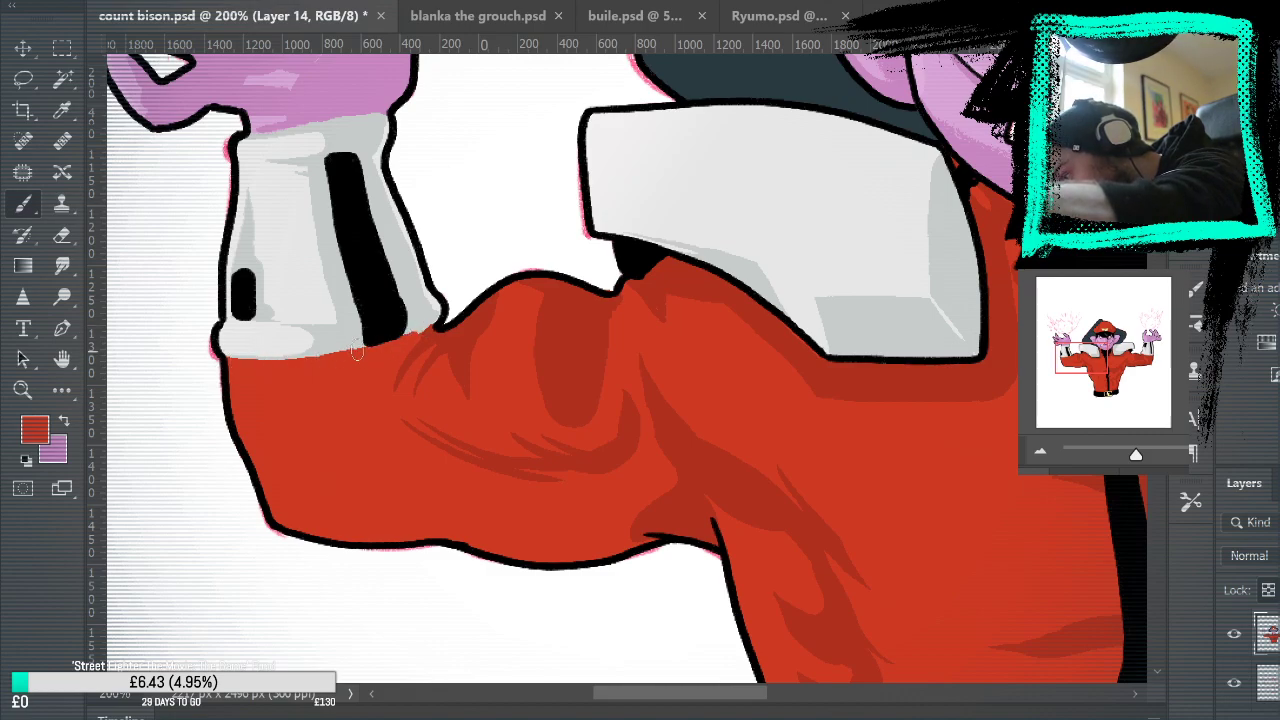
left_click(440, 335, "alt")
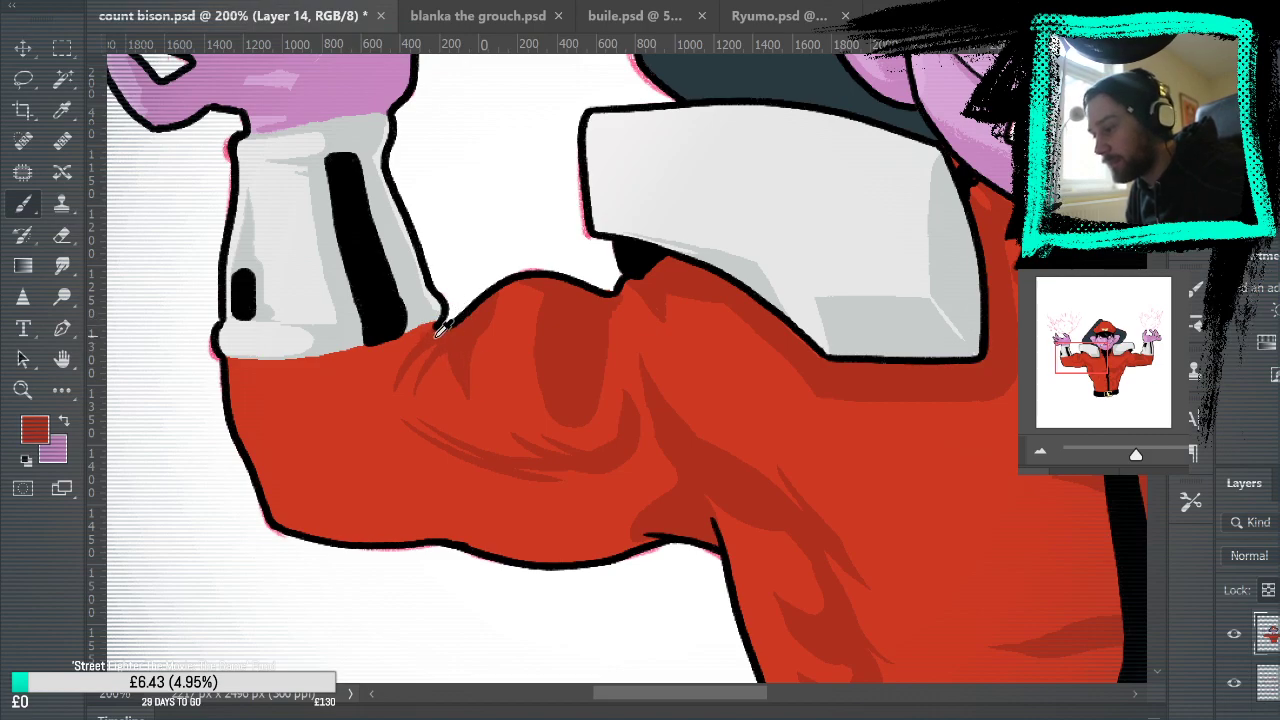
left_click_drag(857, 449, 934, 557)
left_click(536, 448, "alt")
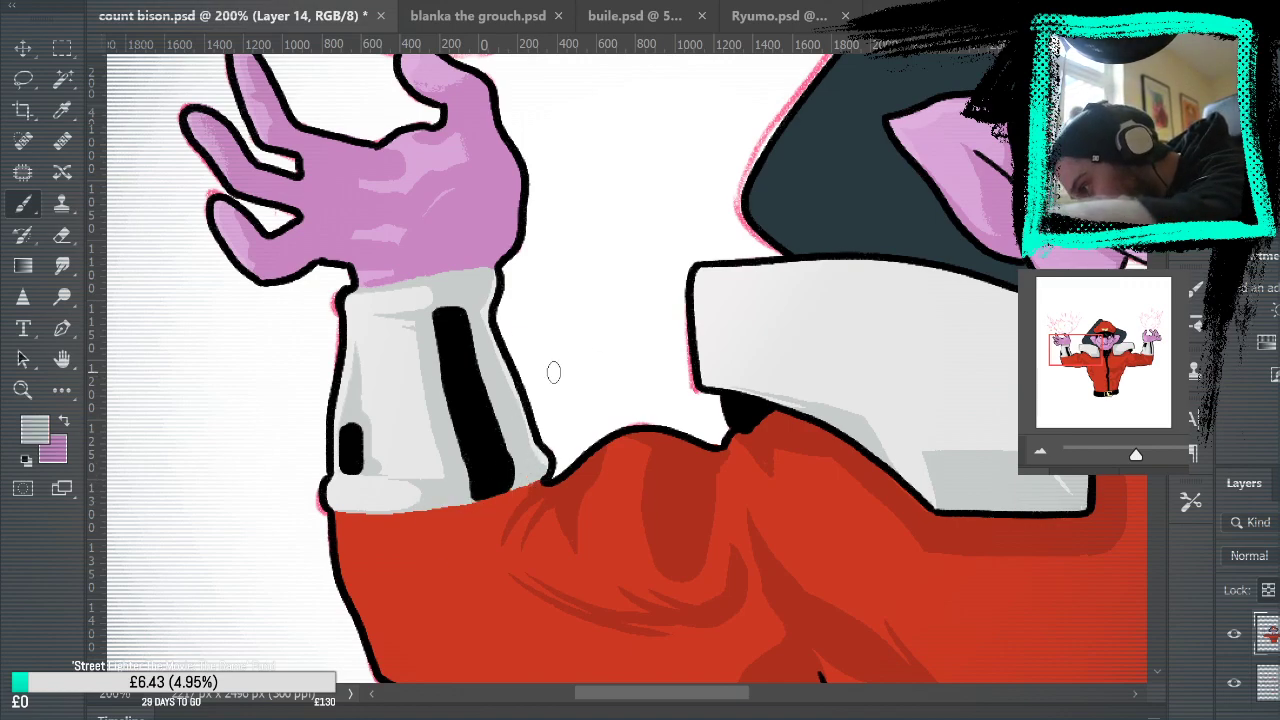
scroll(920, 365, "down", 3)
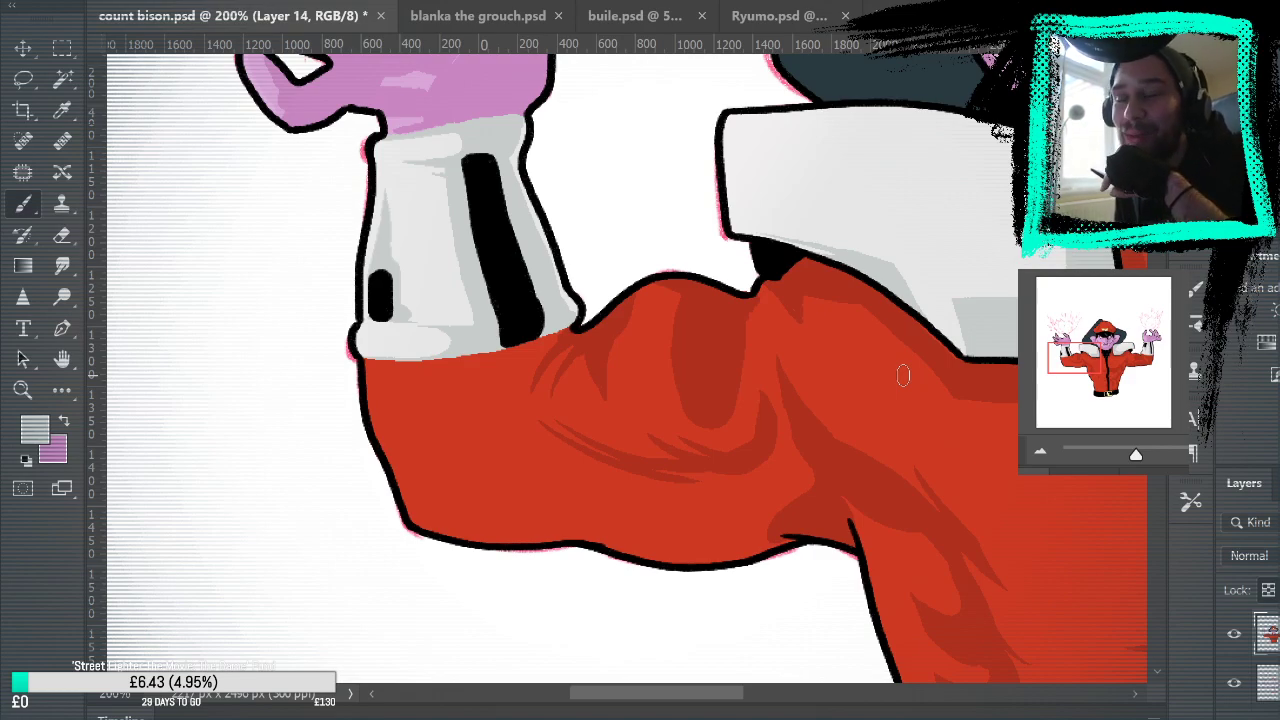
Step: Paint dark red to join the curved upper-arm crease to the armpit shadow
left_click(724, 355, "alt")
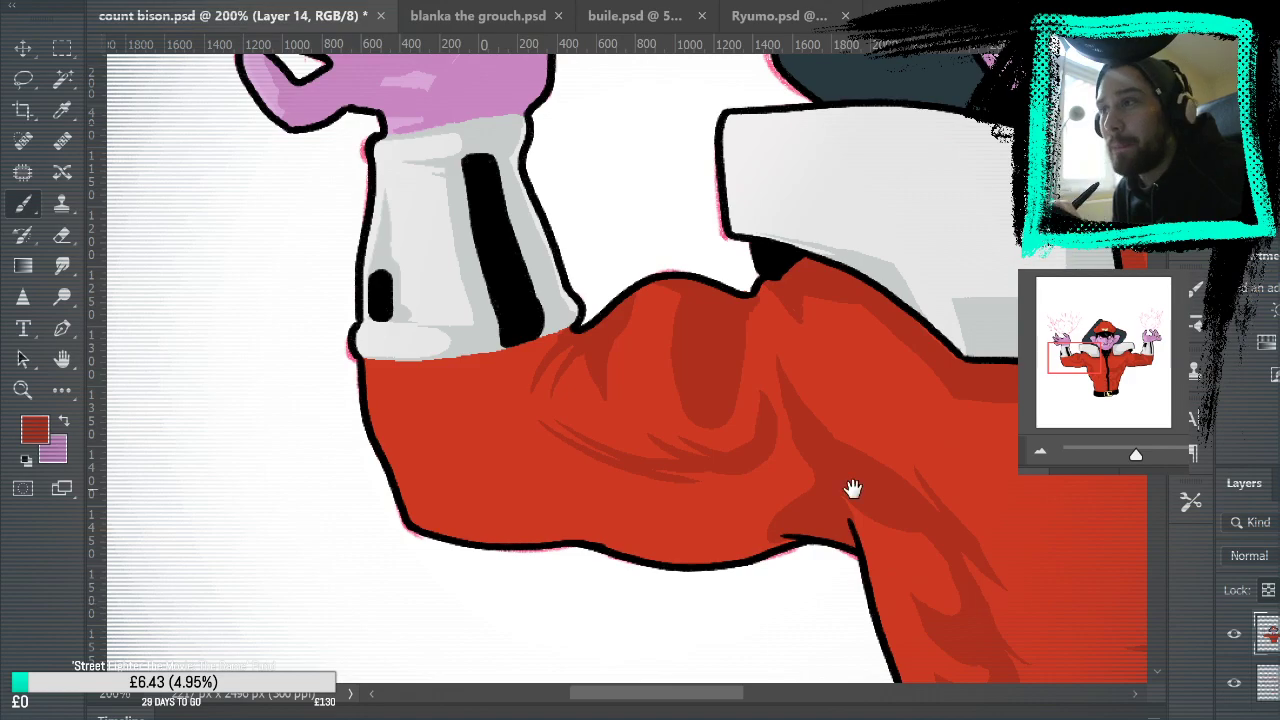
left_click_drag(851, 486, 860, 363)
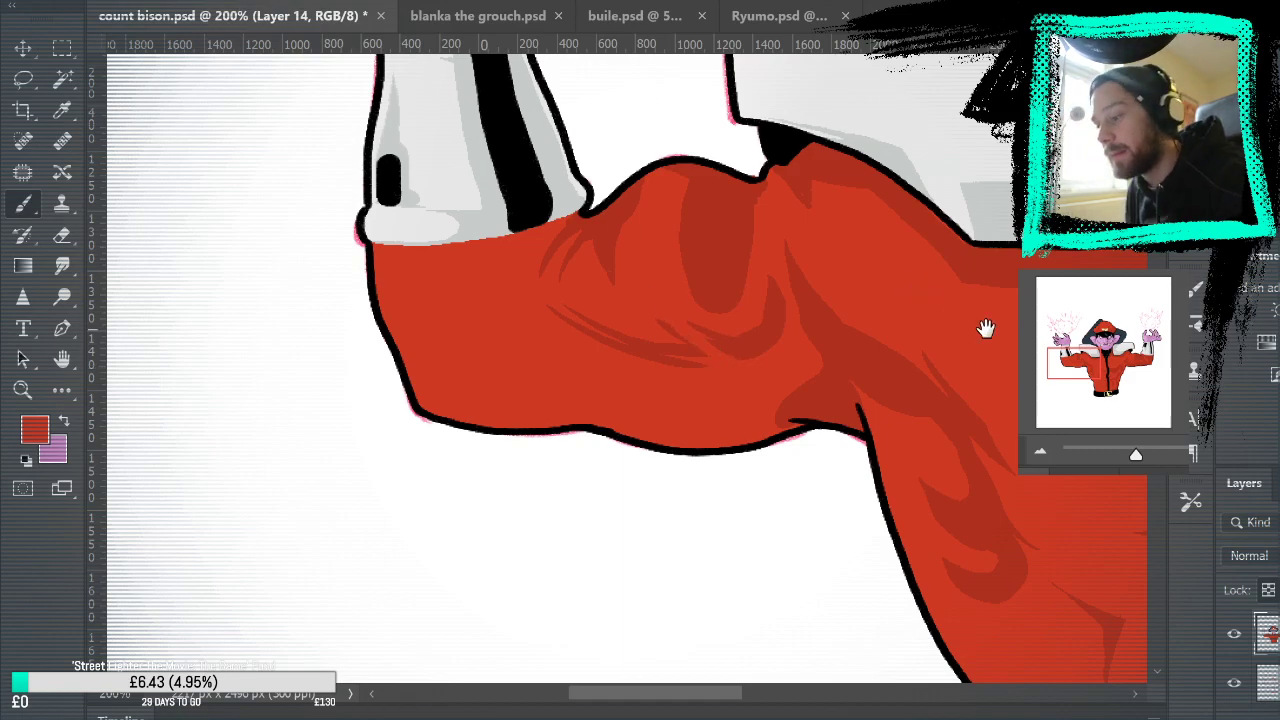
left_click_drag(986, 331, 1000, 517)
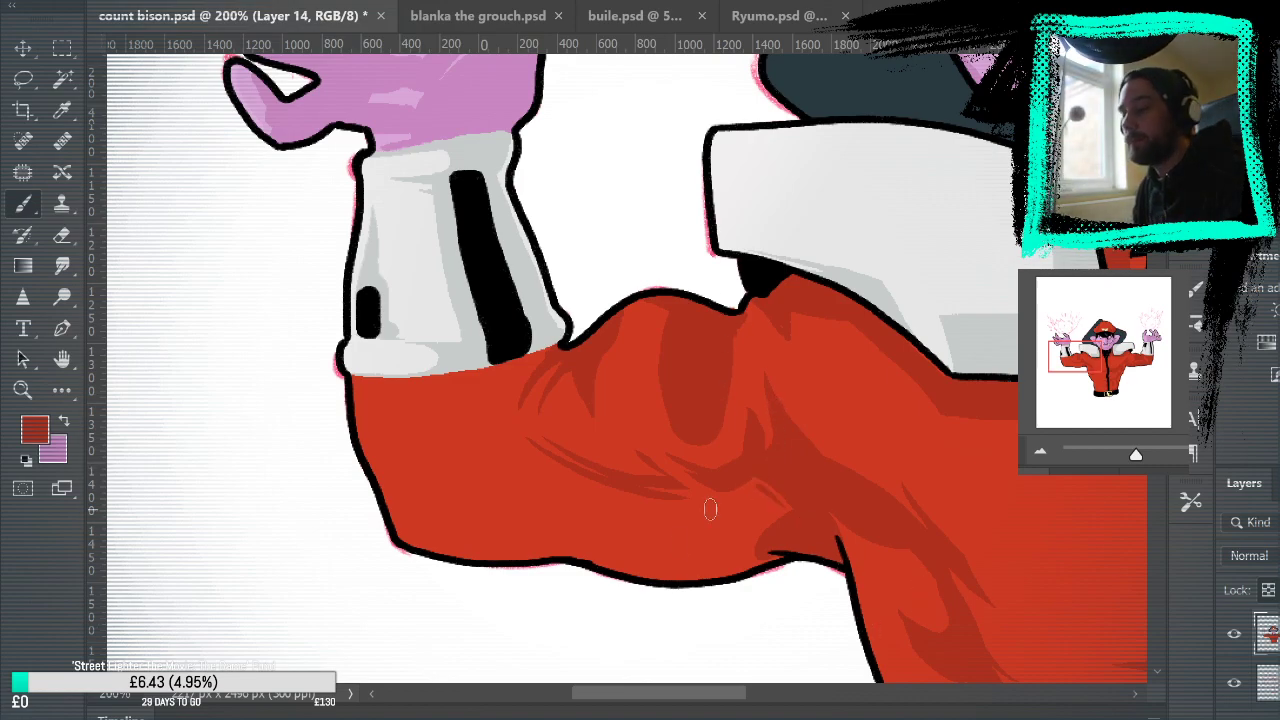
mouse_move(997, 528)
left_mouse_down()
mouse_move(734, 697)
mouse_move(826, 677)
left_mouse_up()
Step: Show the reference image layer to check it against the sleeve, and hide it again
scroll(1266, 660, "up", 2)
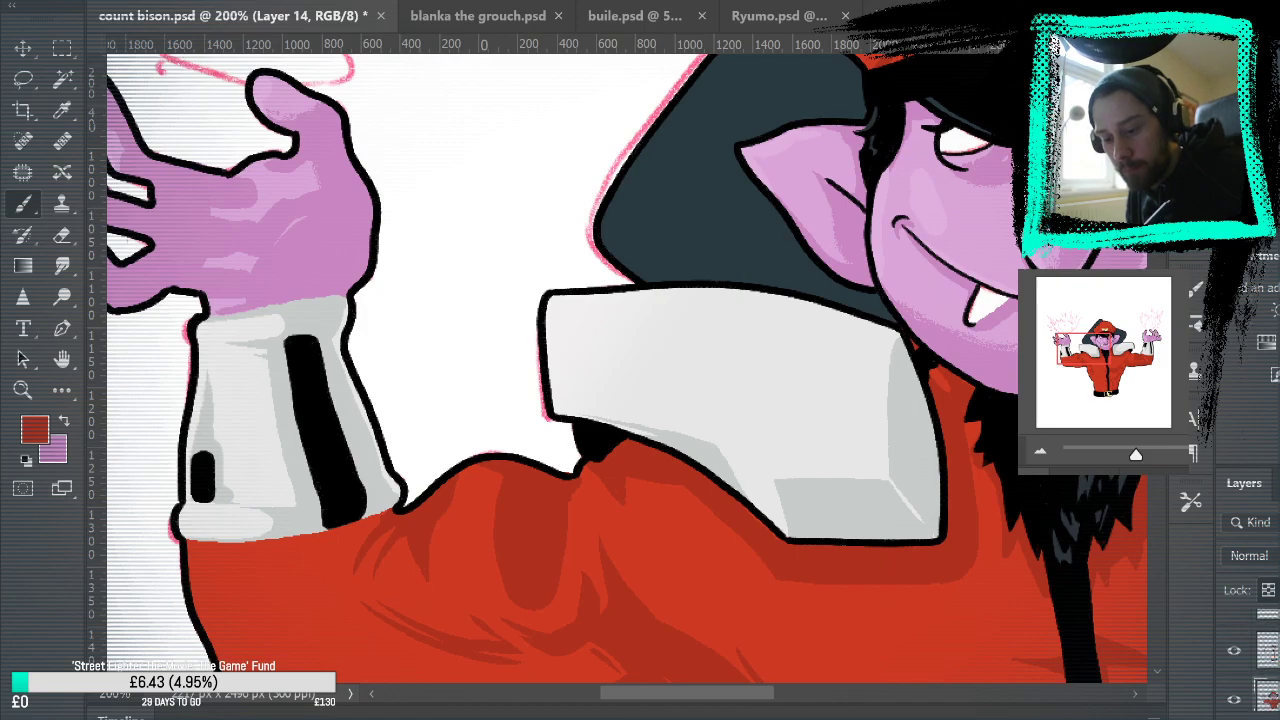
scroll(1266, 660, "down", 2)
scroll(1264, 660, "up", 1)
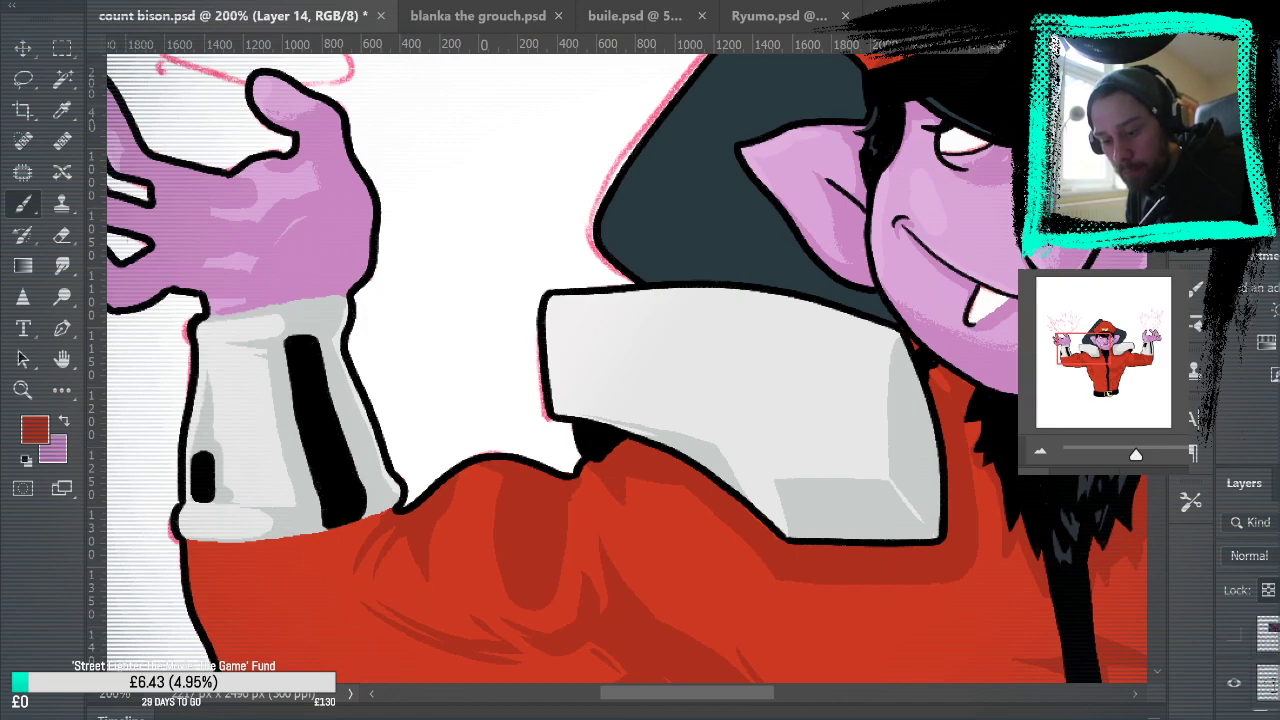
left_click(1234, 635)
mouse_move(788, 226)
left_mouse_down()
mouse_move(719, 632)
mouse_move(914, 171)
mouse_move(970, 140)
left_mouse_up()
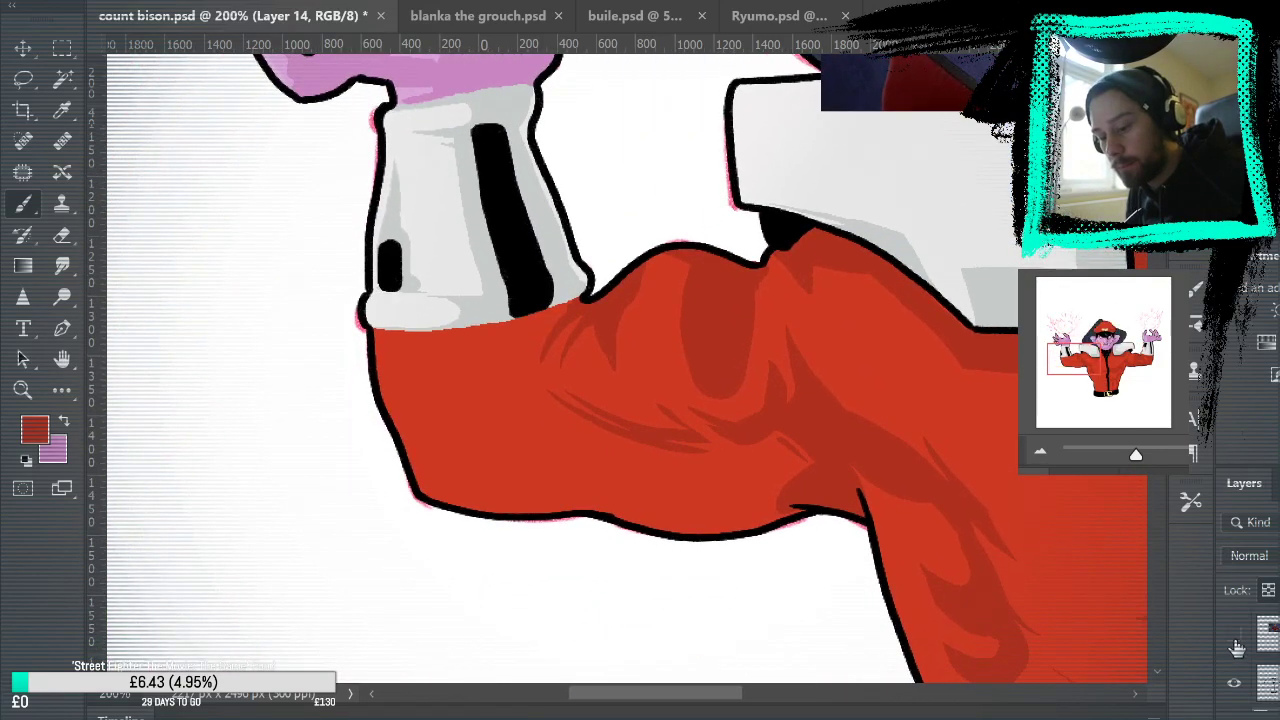
left_click(1234, 633)
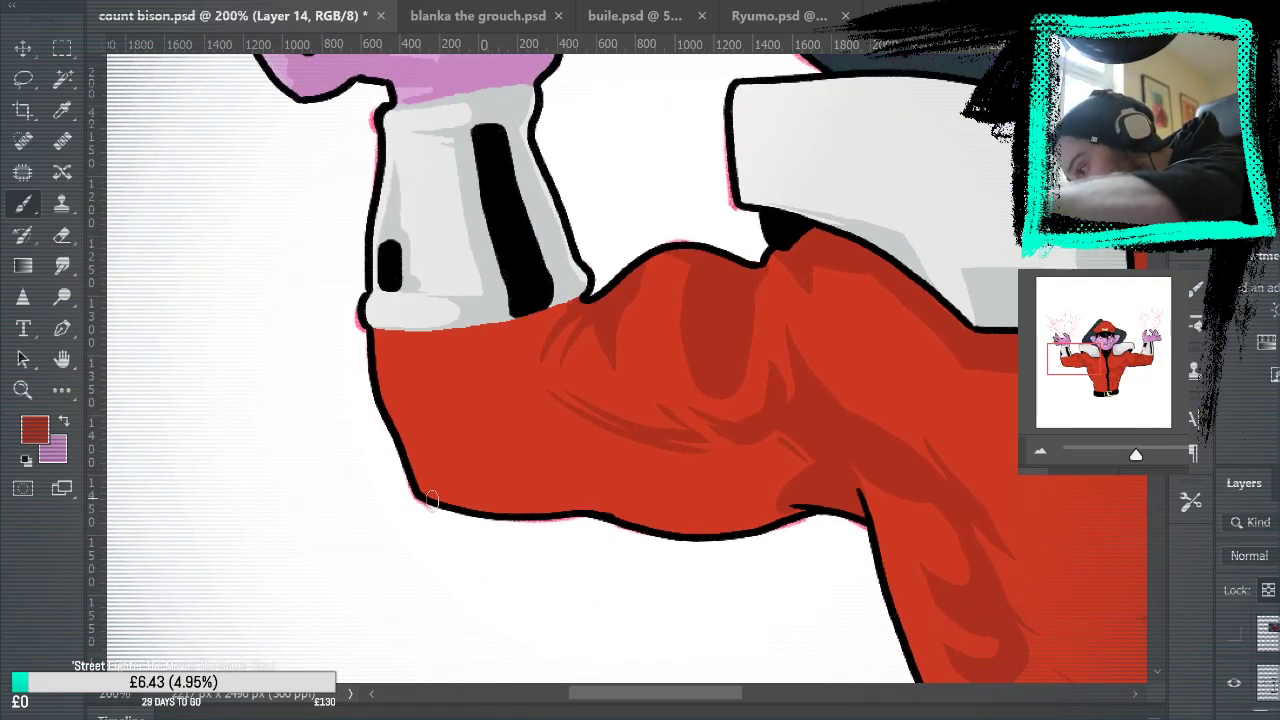
Step: Paint tapered dark red shadows along the underside of the sleeve, from the elbow toward the central crease and along the upper arm
mouse_move(427, 500)
left_mouse_down()
mouse_move(507, 506)
mouse_move(664, 453)
left_mouse_up()
mouse_move(527, 512)
left_mouse_down()
mouse_move(616, 503)
mouse_move(684, 453)
mouse_move(557, 504)
mouse_move(648, 471)
left_mouse_up()
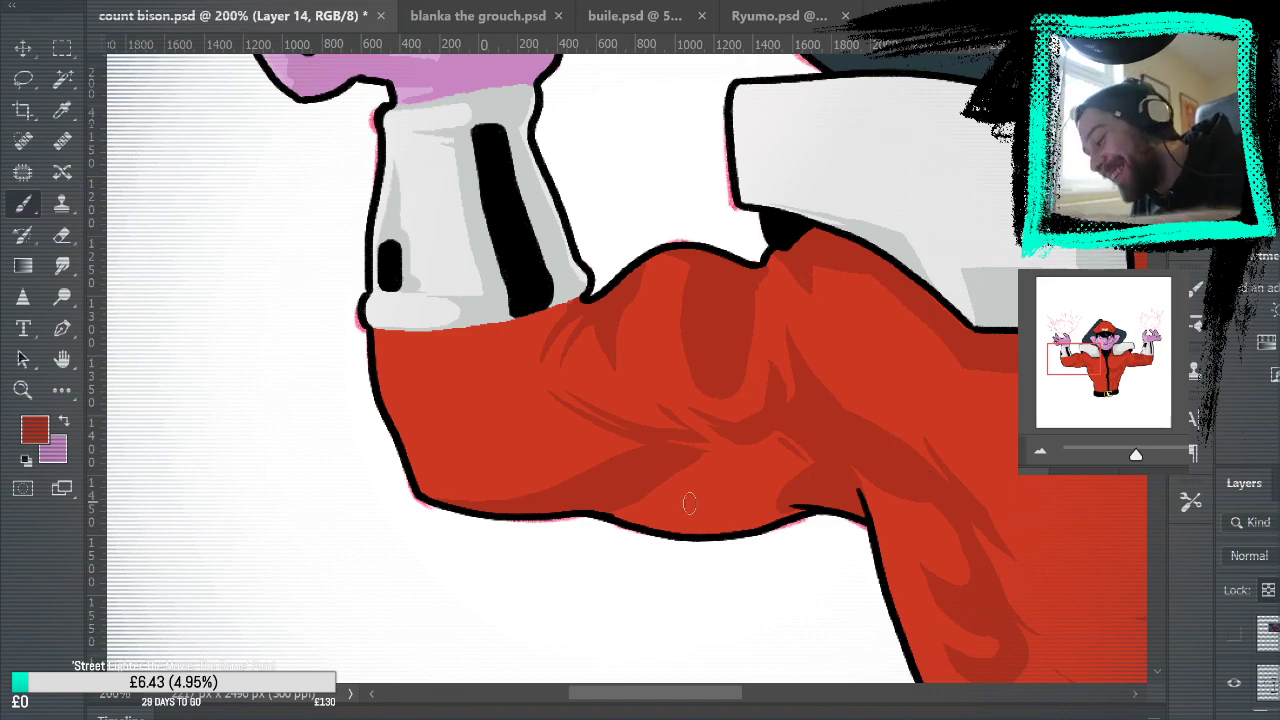
left_click_drag(603, 511, 797, 498)
mouse_move(680, 527)
left_mouse_down()
mouse_move(785, 514)
mouse_move(722, 524)
left_mouse_up()
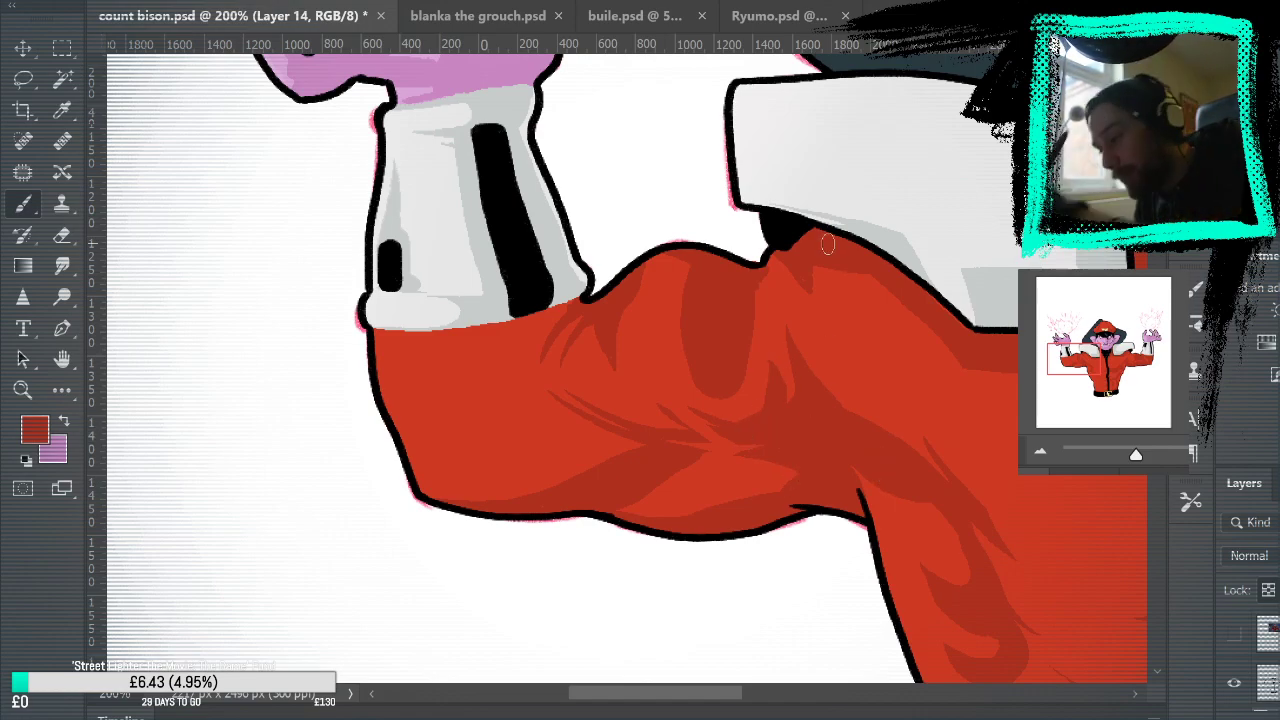
Step: Trim the spiky upper tips of the dark red crease and armpit shadow with light red on the jacket's colour layer
key("Page_Up")
left_click_drag(946, 620, 810, 217)
scroll(830, 300, "down", 5)
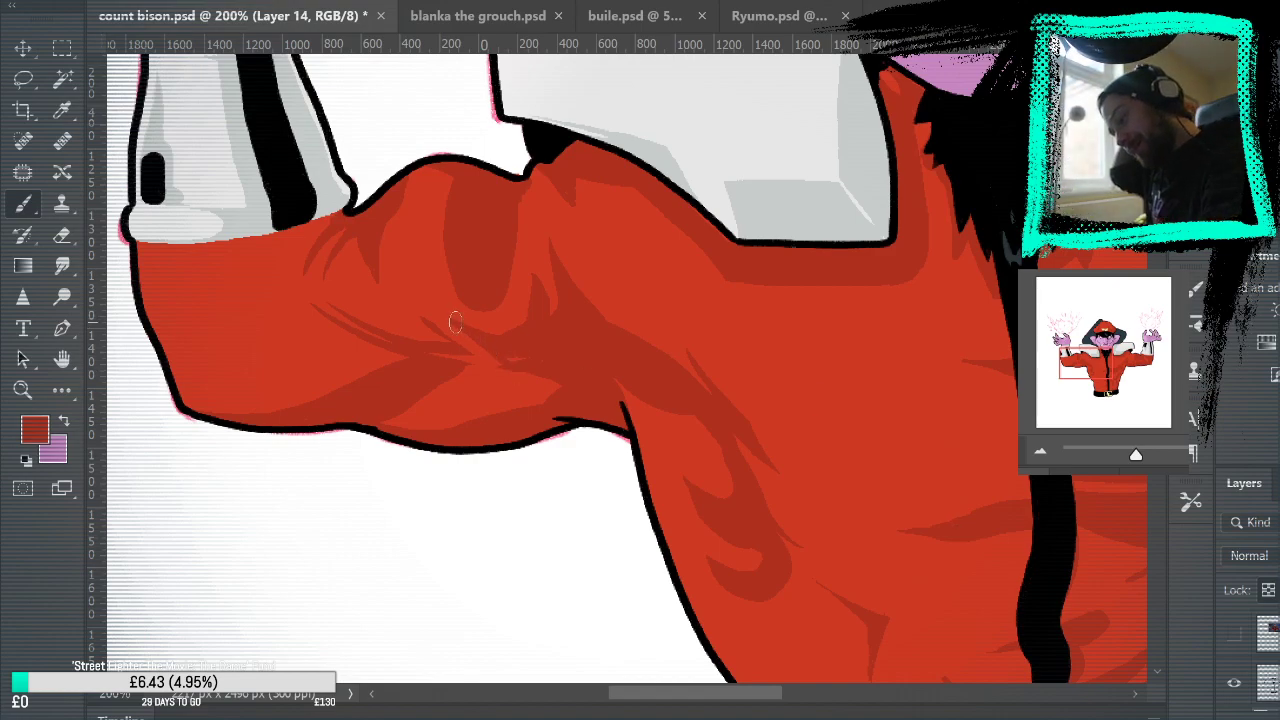
mouse_move(1014, 574)
left_mouse_down()
mouse_move(1083, 671)
mouse_move(1091, 537)
left_mouse_up()
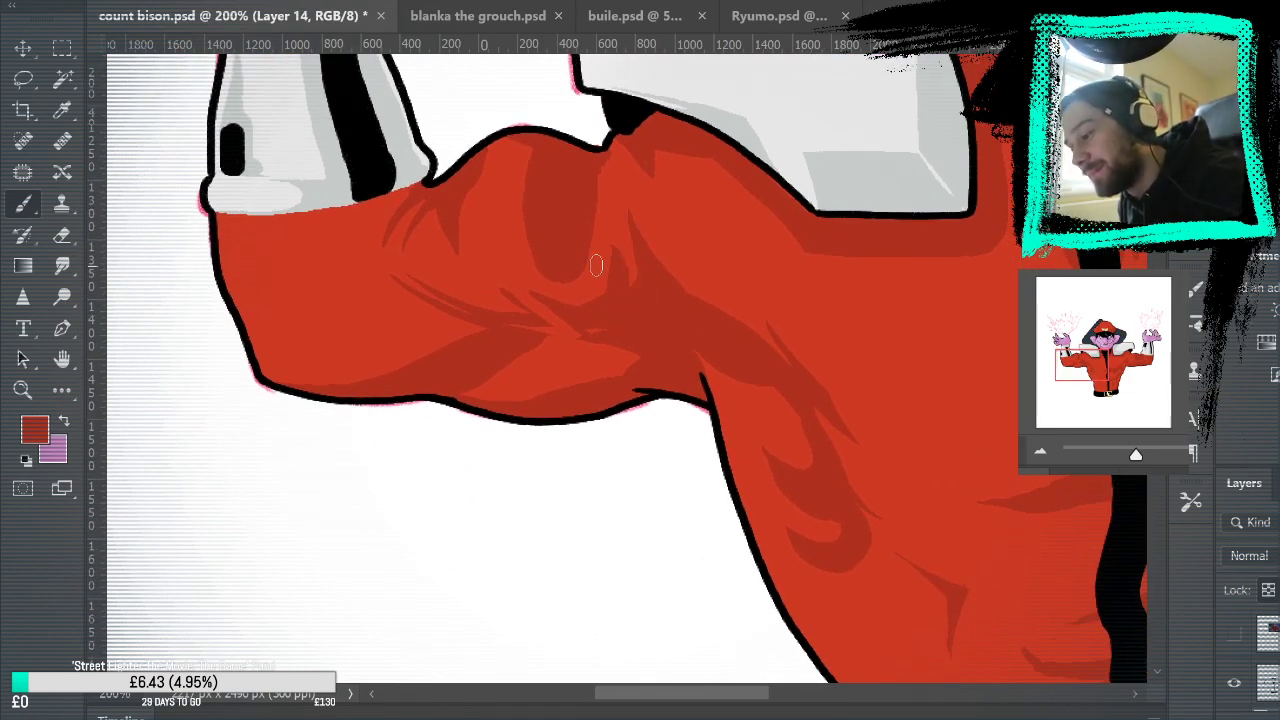
left_click(608, 319, "ctrl")
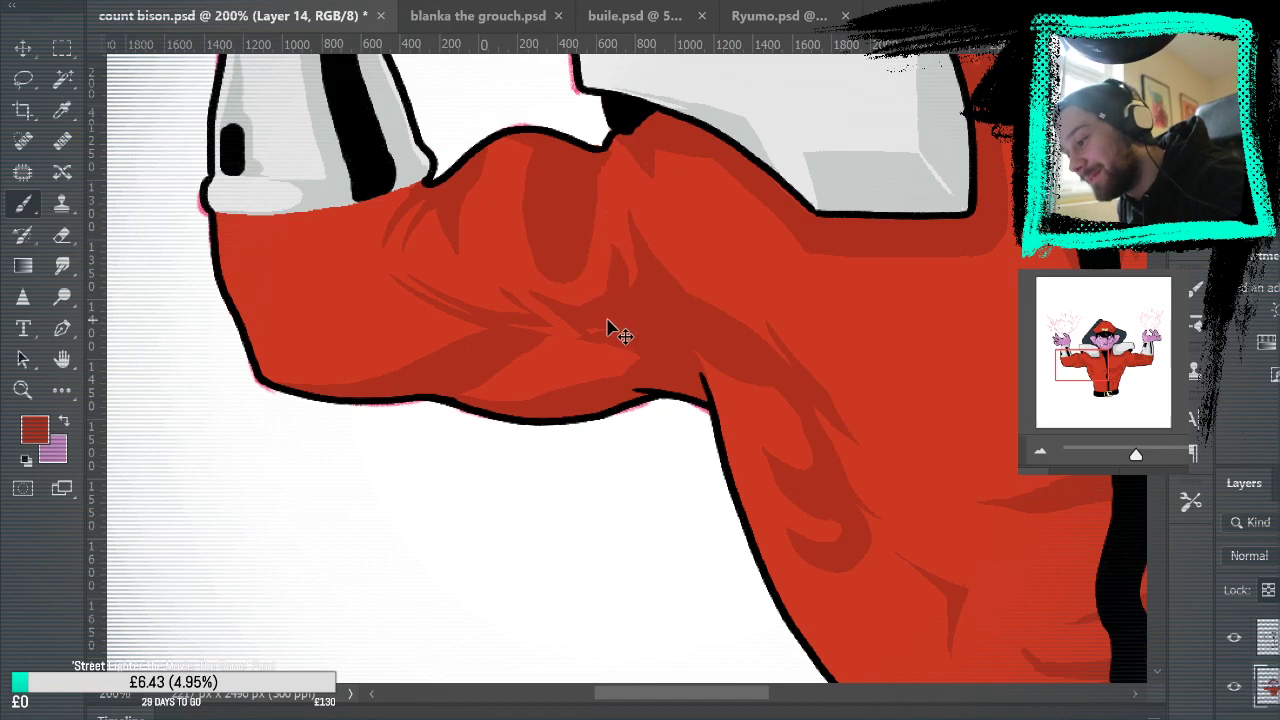
left_click(589, 286, "alt")
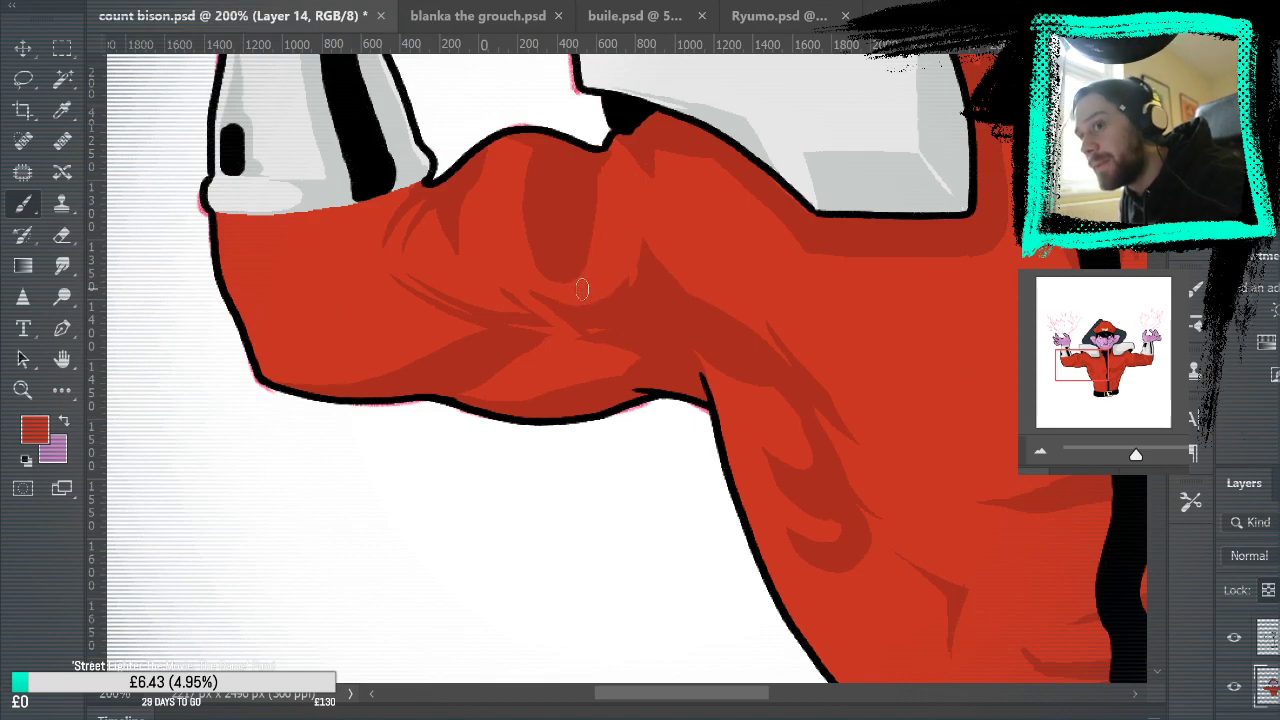
left_click(579, 185, "alt")
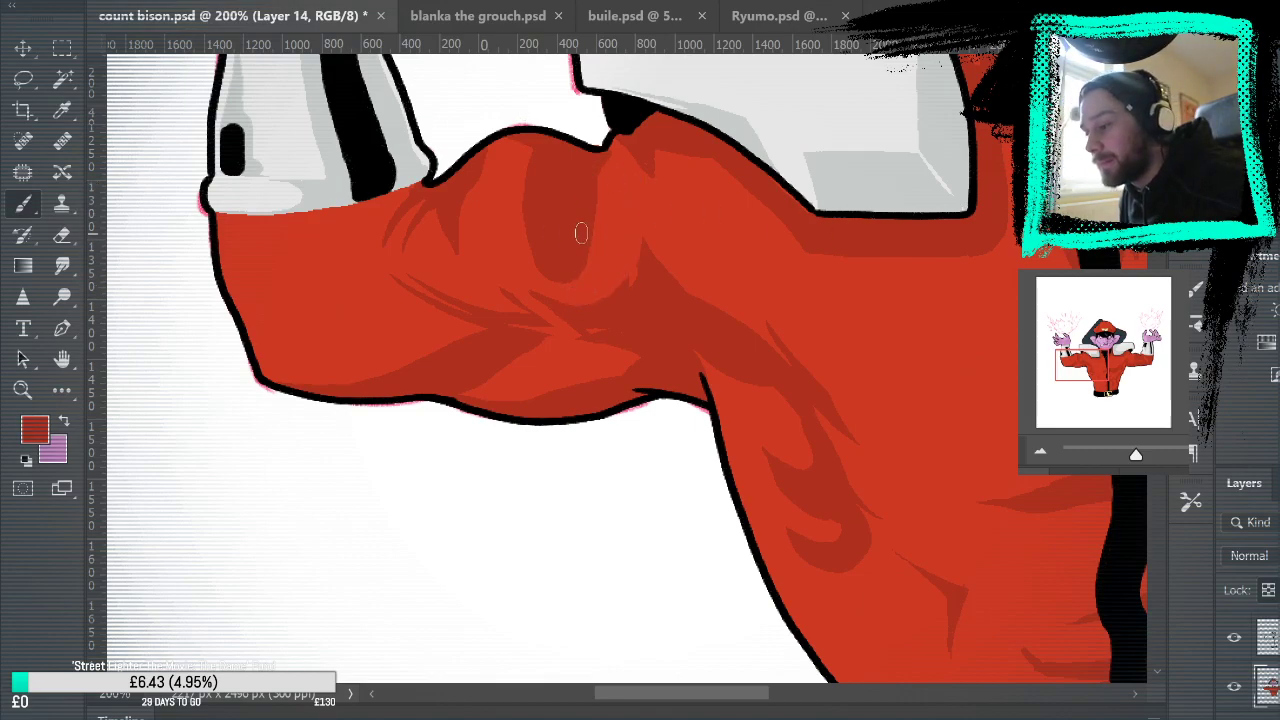
Step: Paint a rounded dark red shadow on the forearm sleeve directly beneath the white cuff
left_click_drag(922, 440, 1056, 474)
mouse_move(350, 248)
left_mouse_down()
mouse_move(471, 315)
mouse_move(510, 287)
left_mouse_up()
left_click_drag(546, 228, 488, 294)
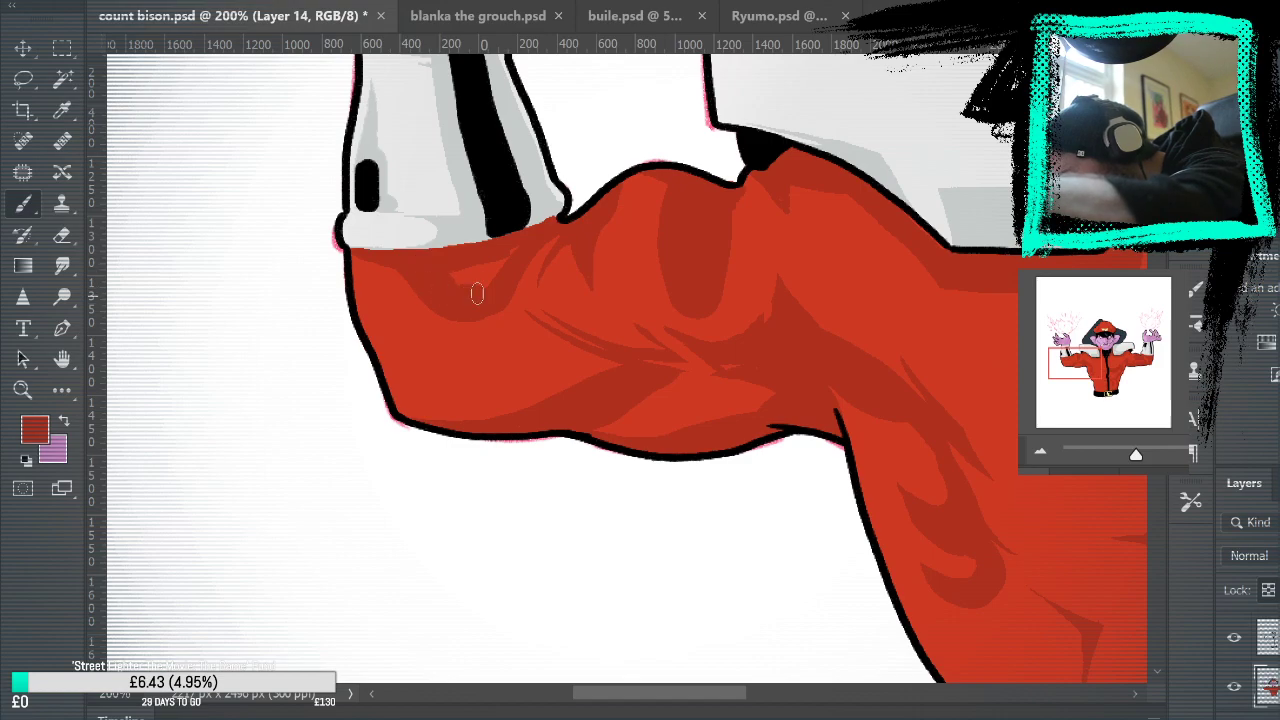
left_click_drag(890, 376, 910, 516)
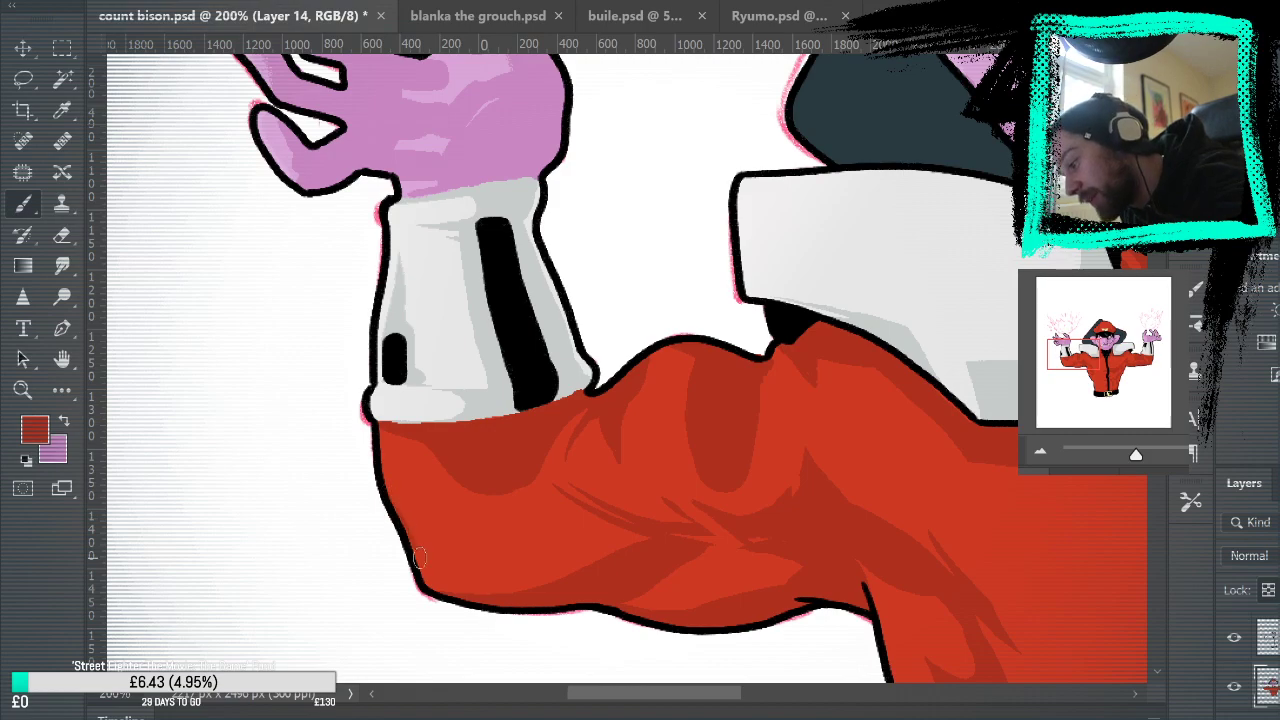
scroll(1144, 645, "down", 3)
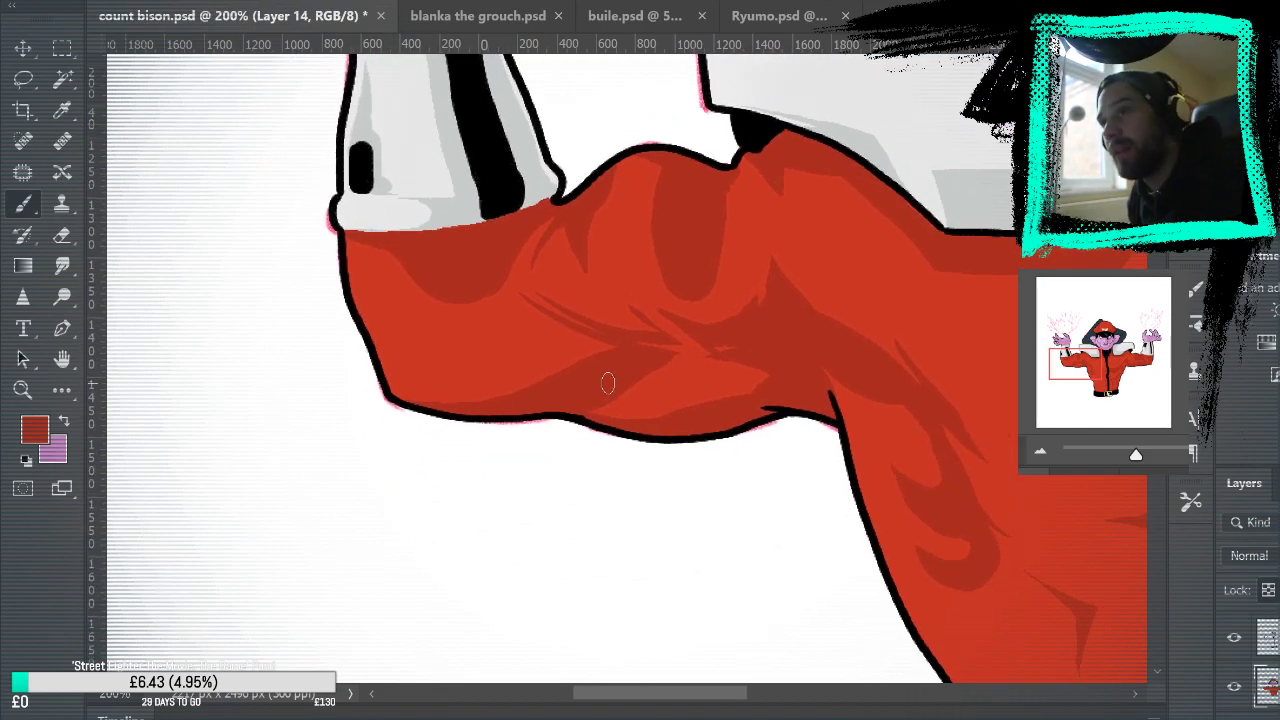
Step: View the whole illustration and enlarge the figure to compare the shading on both halves of the jacket
mouse_move(699, 355)
left_mouse_down()
mouse_move(798, 413)
mouse_move(767, 426)
left_mouse_up()
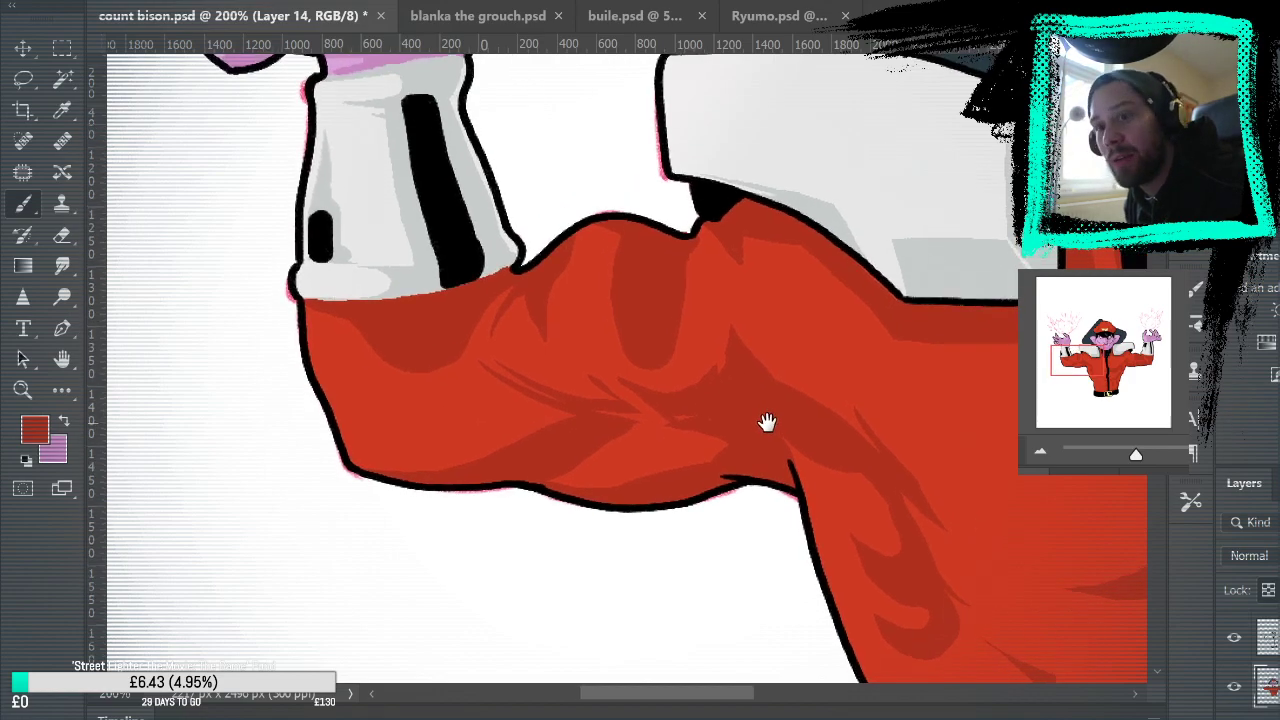
left_click_drag(966, 393, 906, 466)
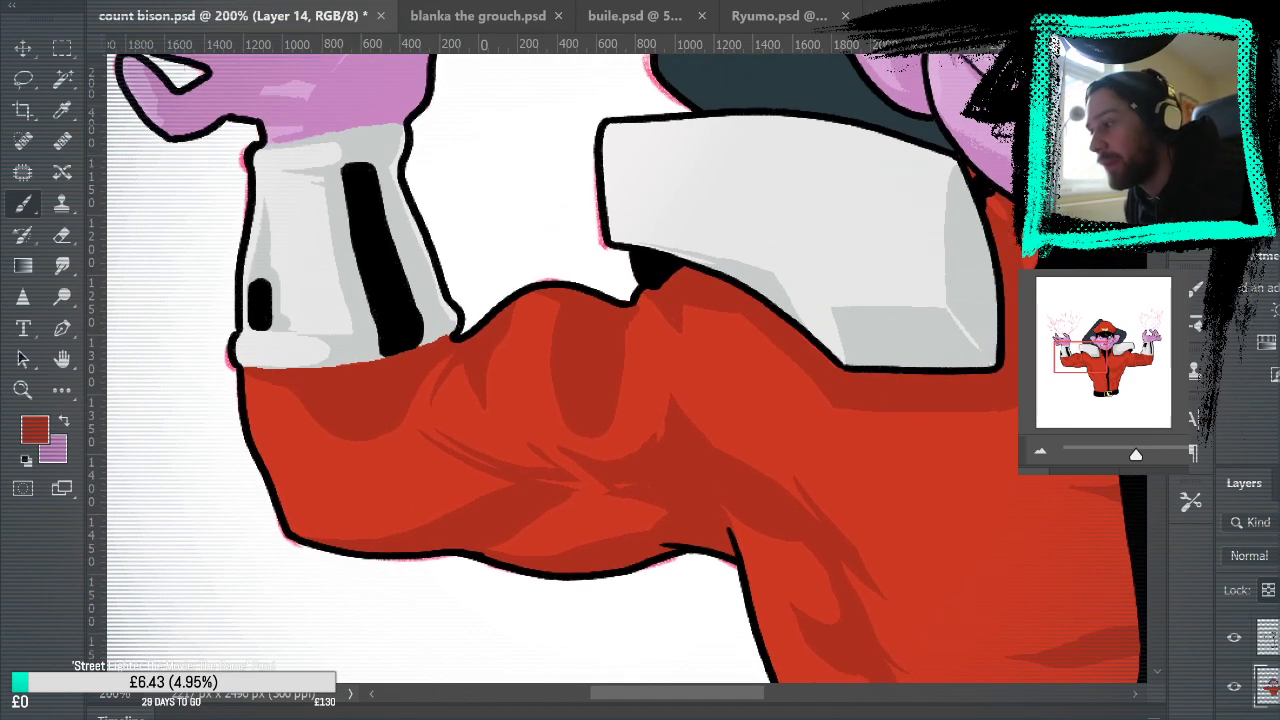
key("ctrl+0")
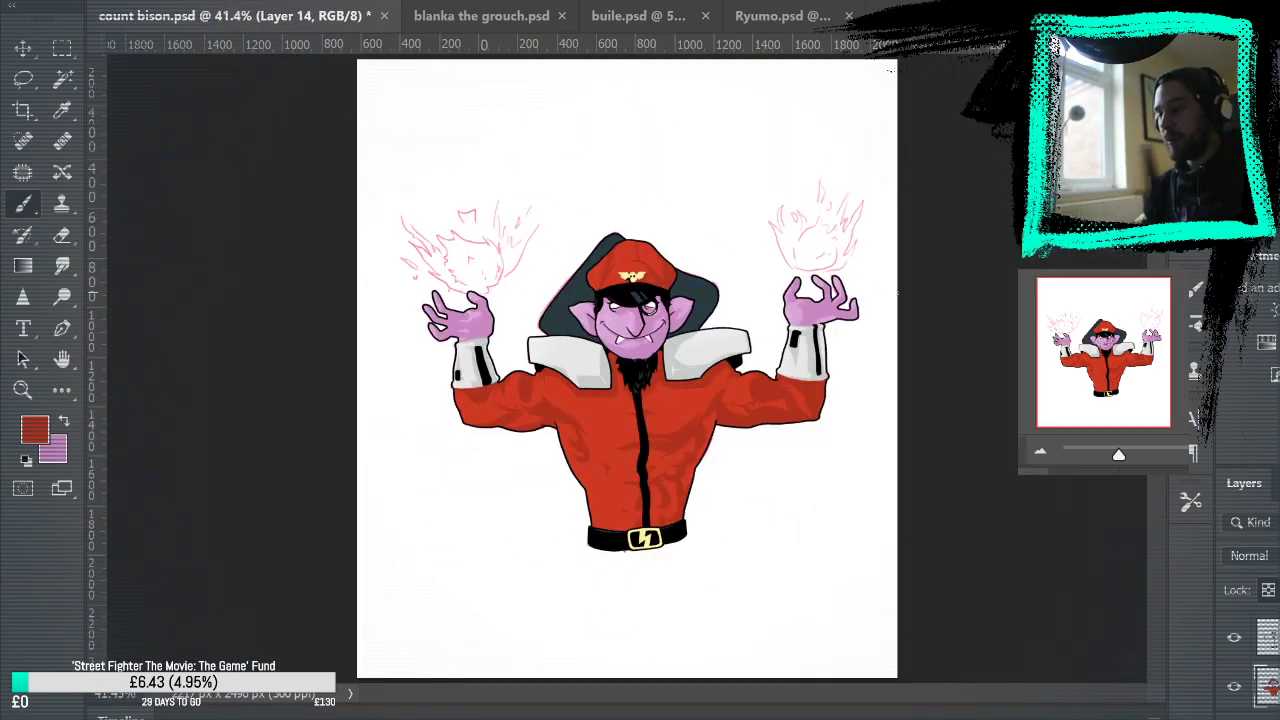
key("z")
left_click(630, 400)
left_click(630, 400)
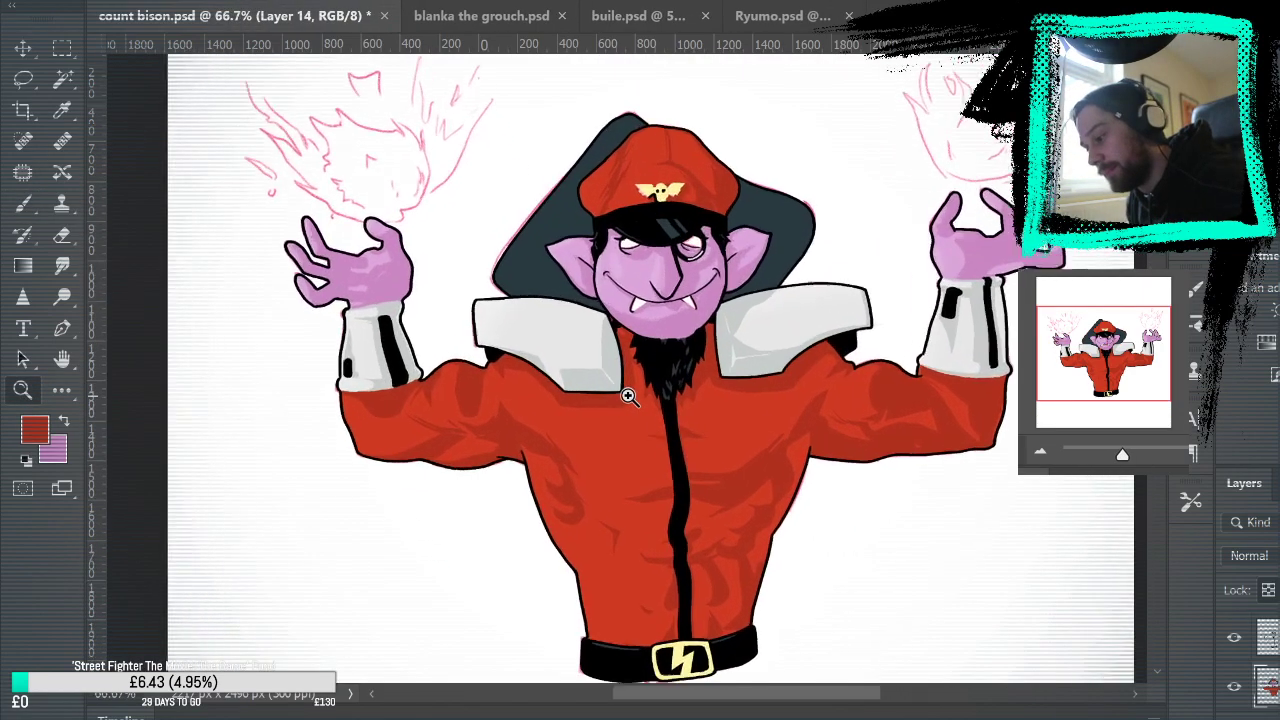
Step: Paint over the dark oval and small streaks on the left-hand sleeve's biceps with sampled light red
left_click(630, 400)
left_click(24, 206)
left_click_drag(427, 375, 696, 424)
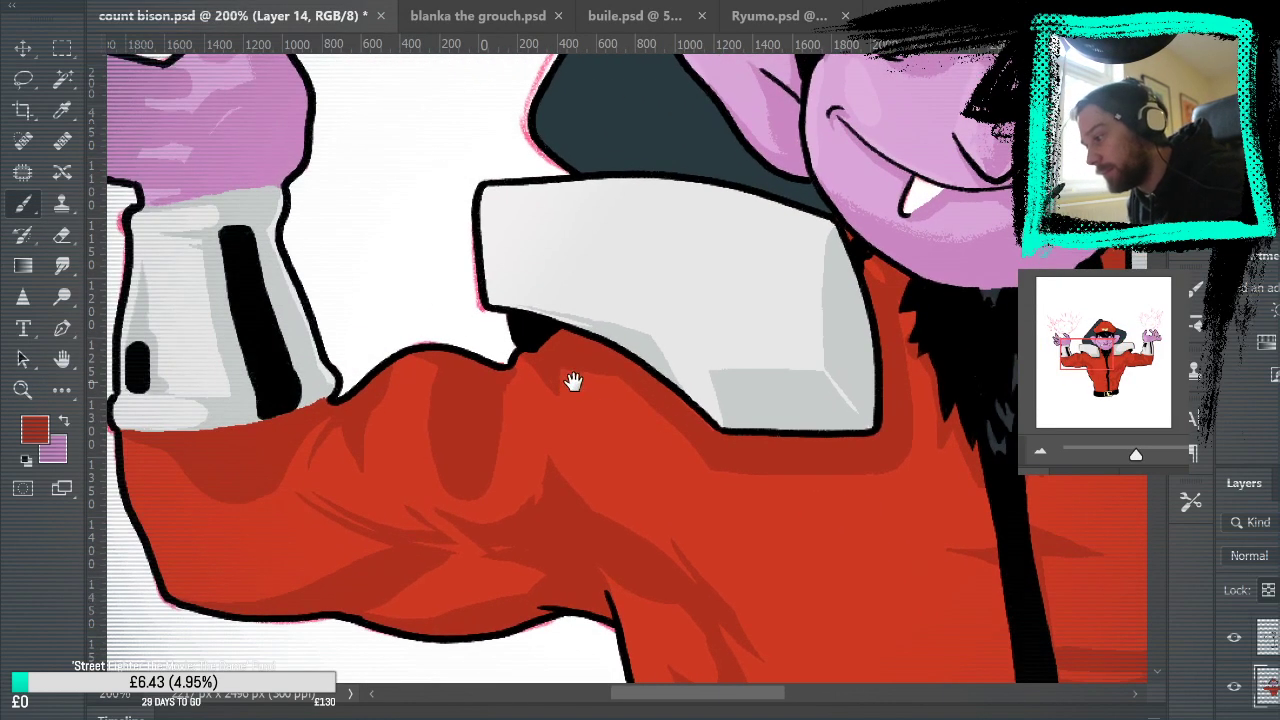
left_click(408, 393, "alt")
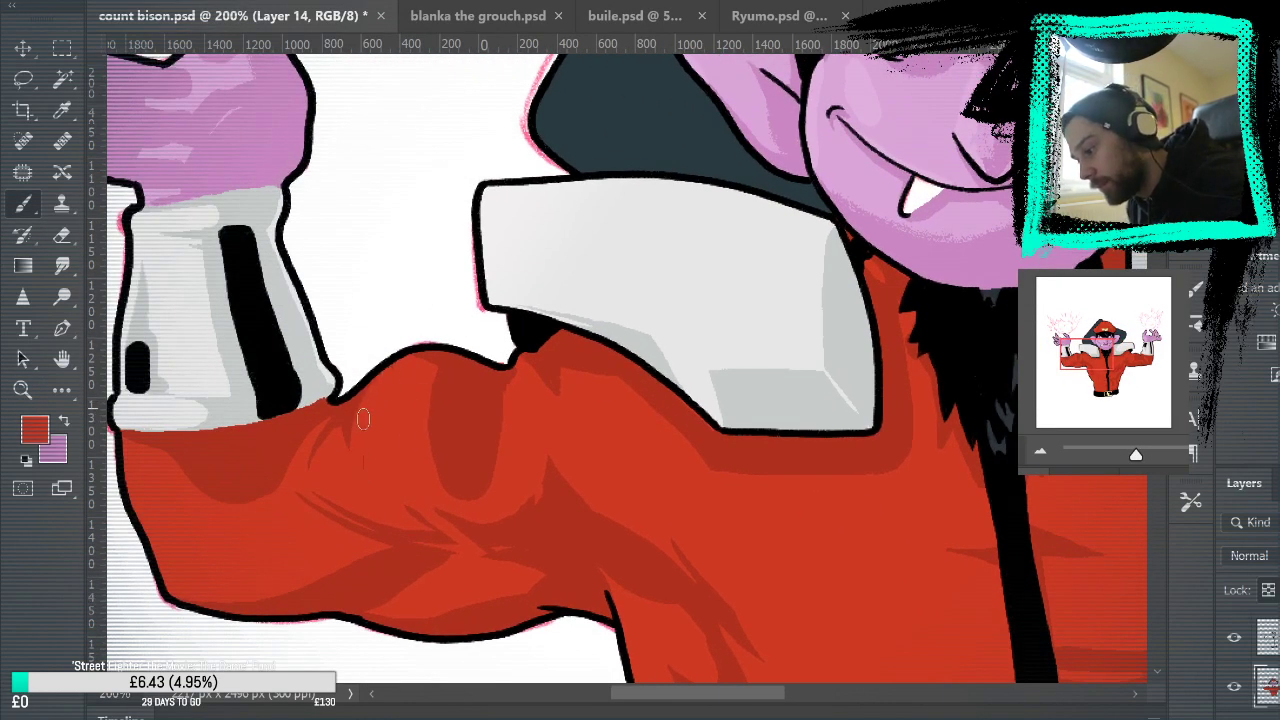
mouse_move(441, 480)
left_mouse_down()
mouse_move(458, 486)
mouse_move(423, 386)
mouse_move(446, 358)
mouse_move(494, 420)
mouse_move(460, 450)
mouse_move(486, 474)
mouse_move(432, 411)
left_mouse_up()
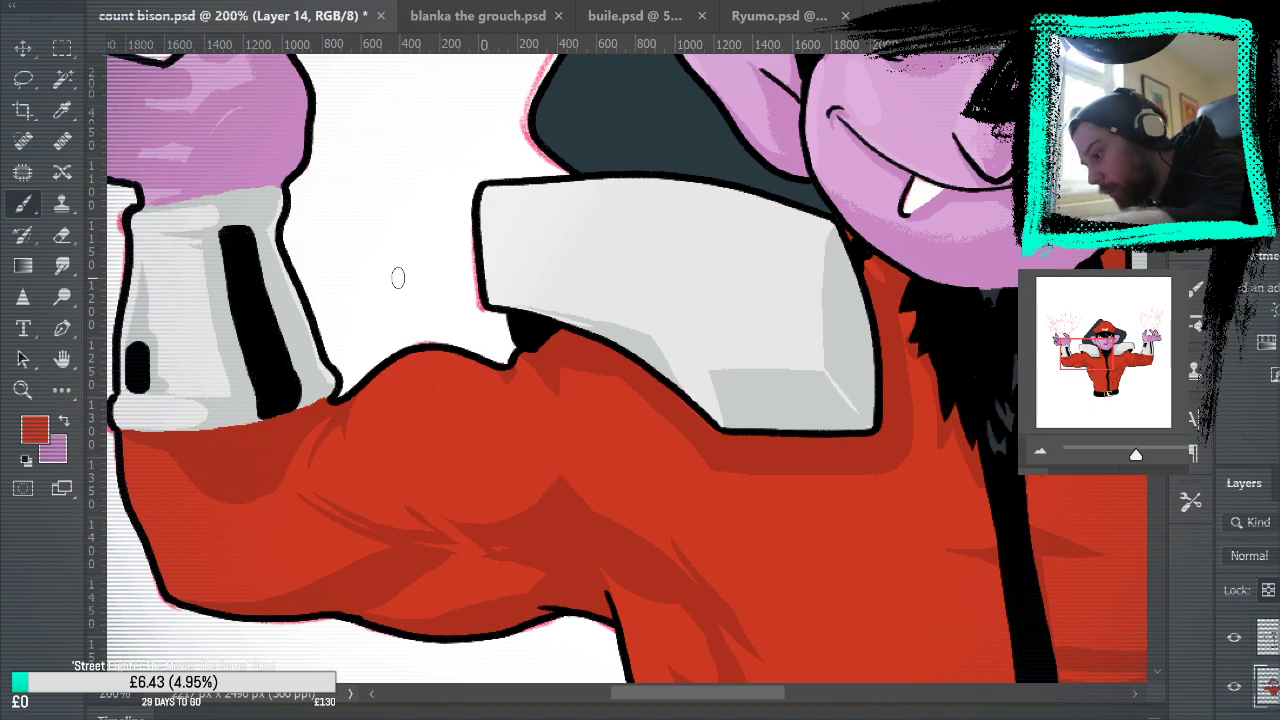
Step: Reshape the right-hand sleeve's biceps by painting light red over the inner edge of its dark shadow, leaving a rounded contour
key("ctrl+0")
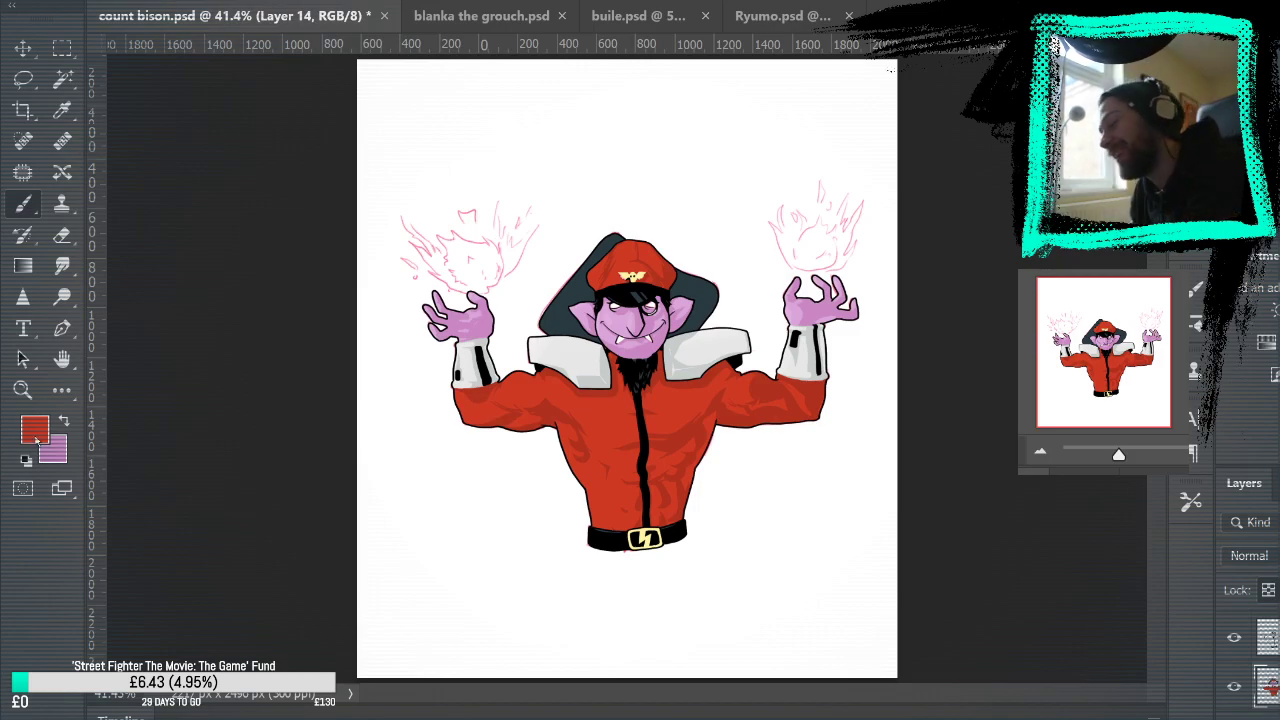
key("z")
left_click(812, 402)
left_click(805, 401)
left_click(812, 409)
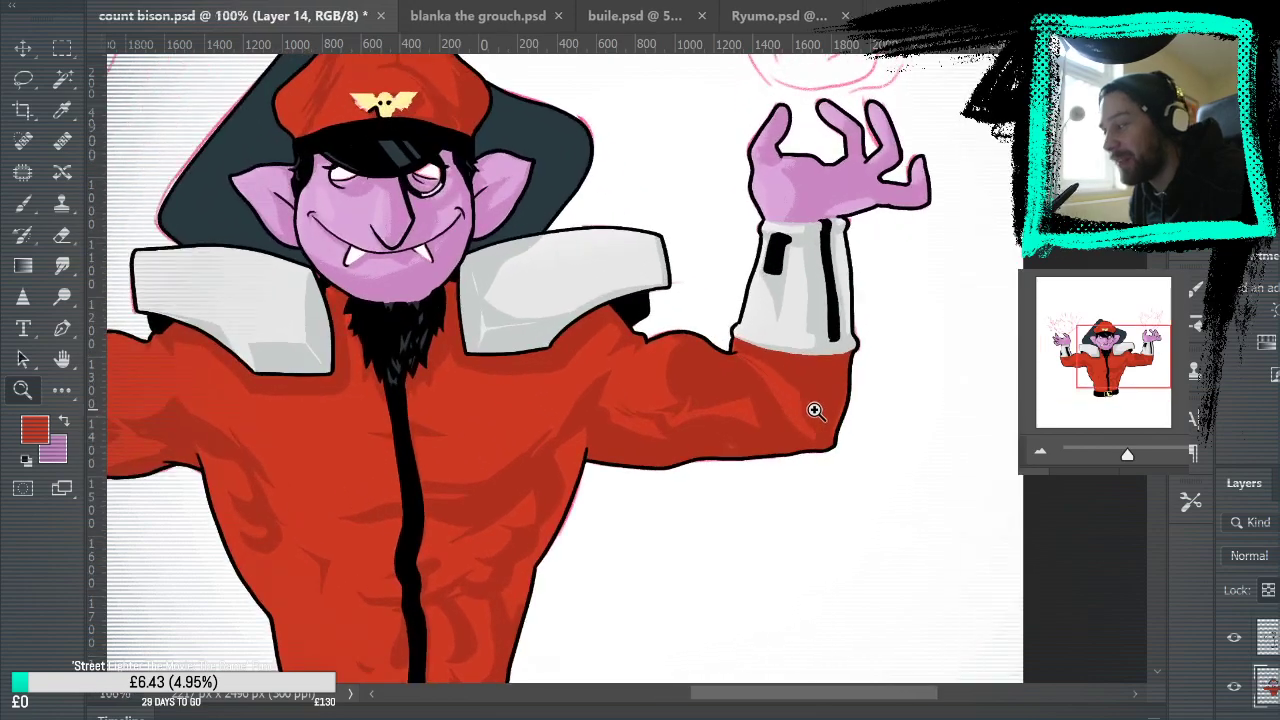
left_click(814, 411)
key("b")
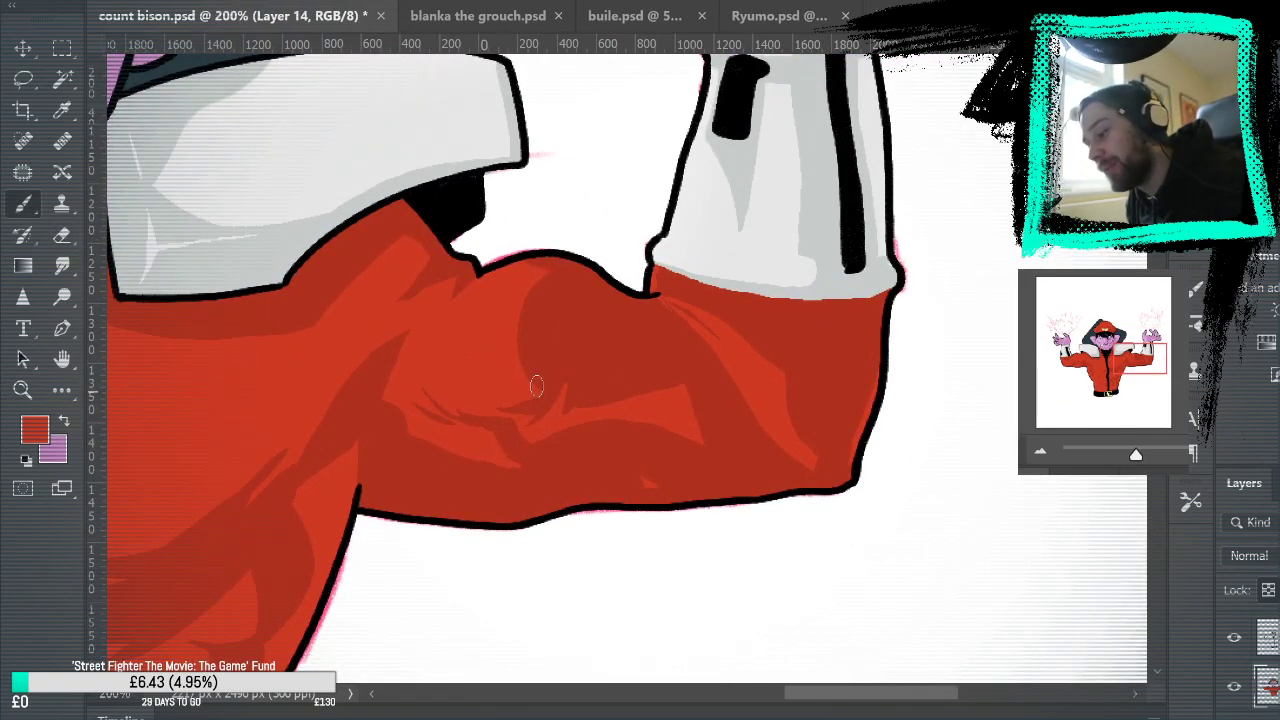
mouse_move(534, 386)
left_mouse_down()
mouse_move(563, 310)
mouse_move(538, 264)
left_mouse_up()
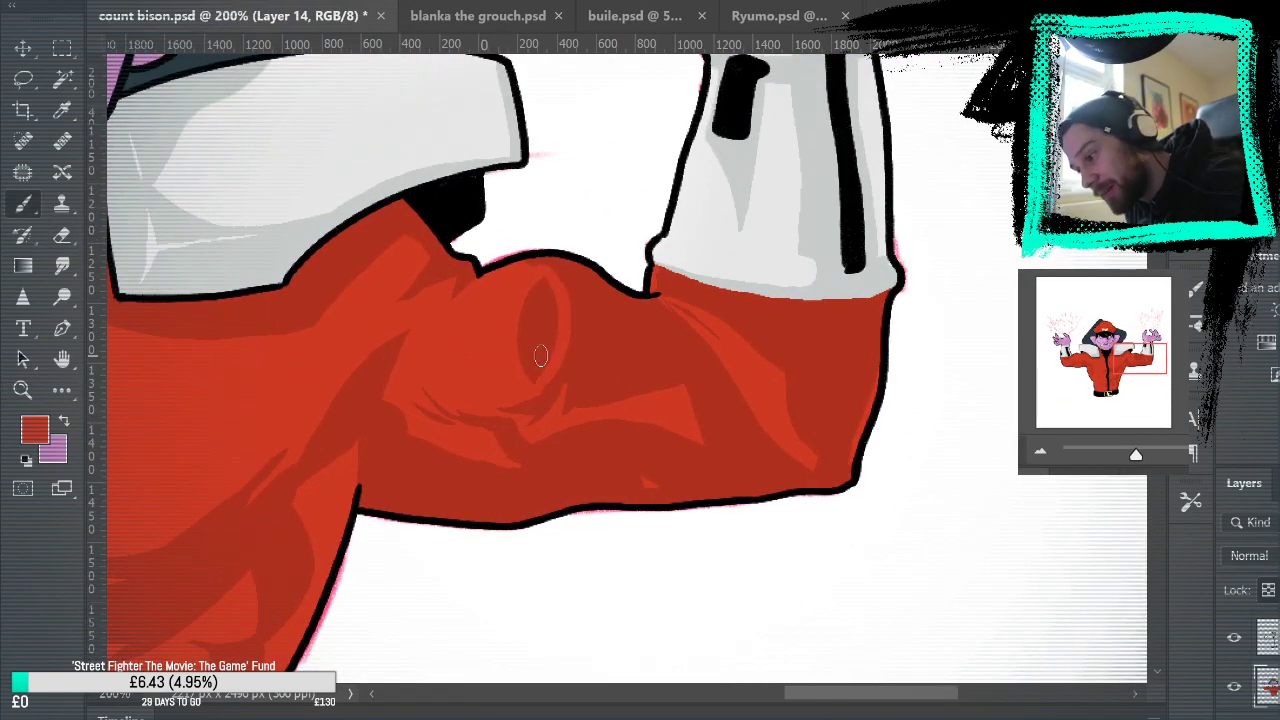
mouse_move(536, 274)
left_mouse_down()
mouse_move(543, 373)
mouse_move(518, 322)
left_mouse_up()
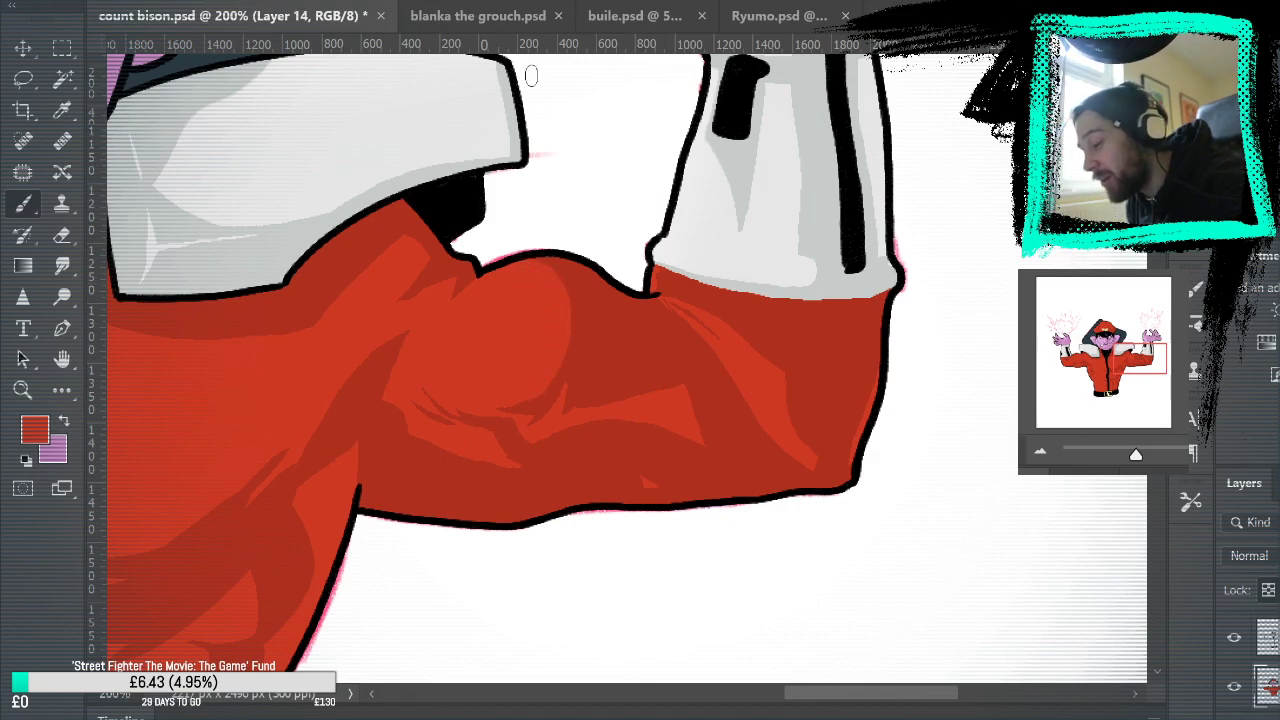
Step: Compare the shading on both halves of the torso and inspect the armpit creases close up
key("ctrl+minus")
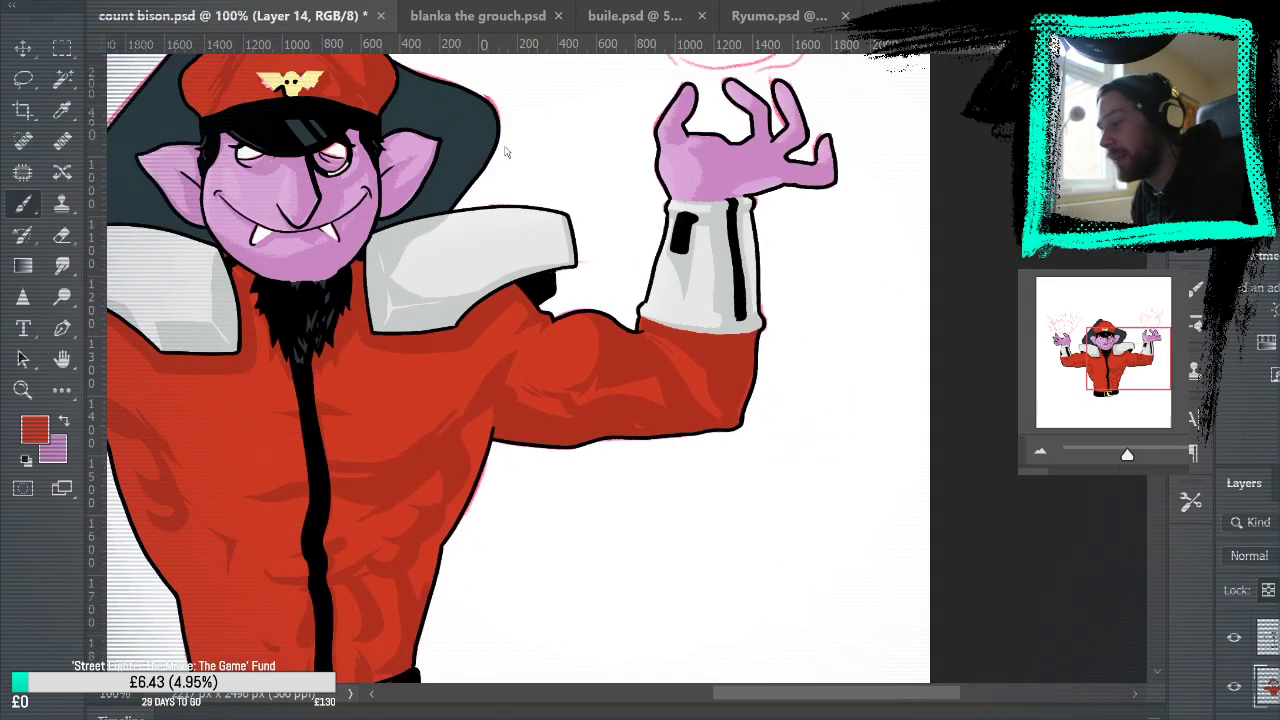
key("ctrl+0")
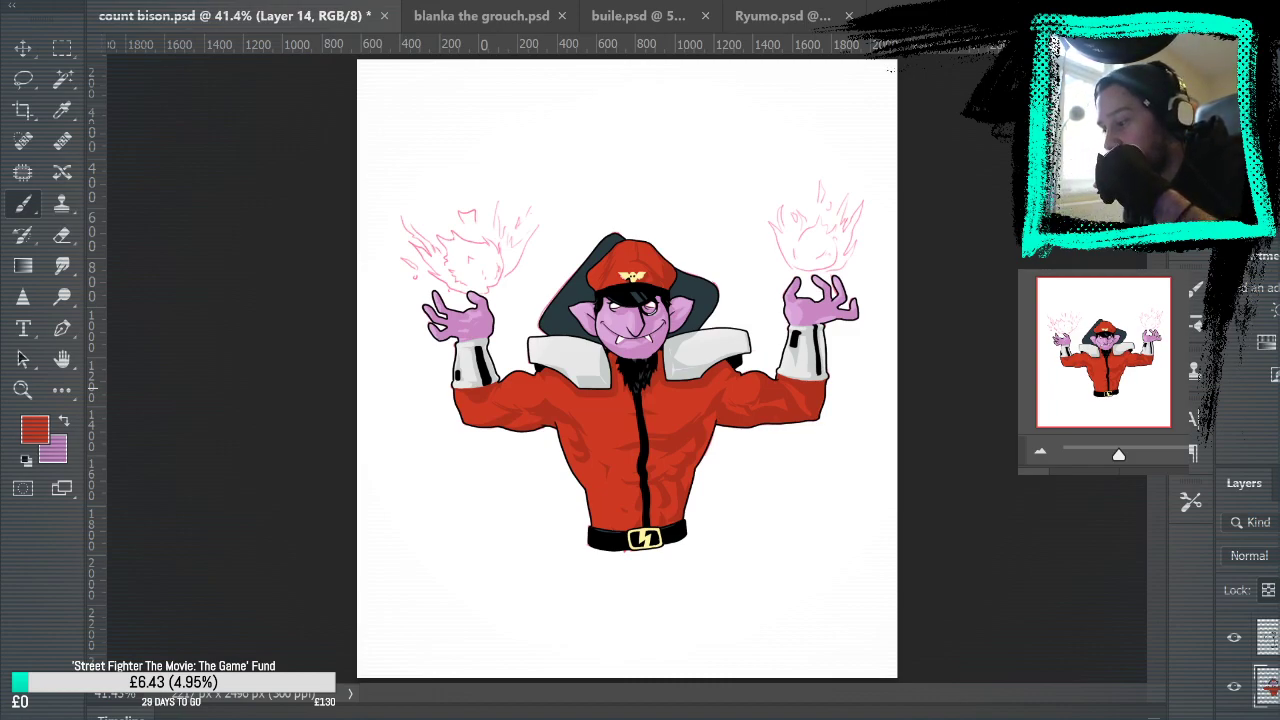
left_click(24, 390)
left_click(647, 417)
left_click(671, 460)
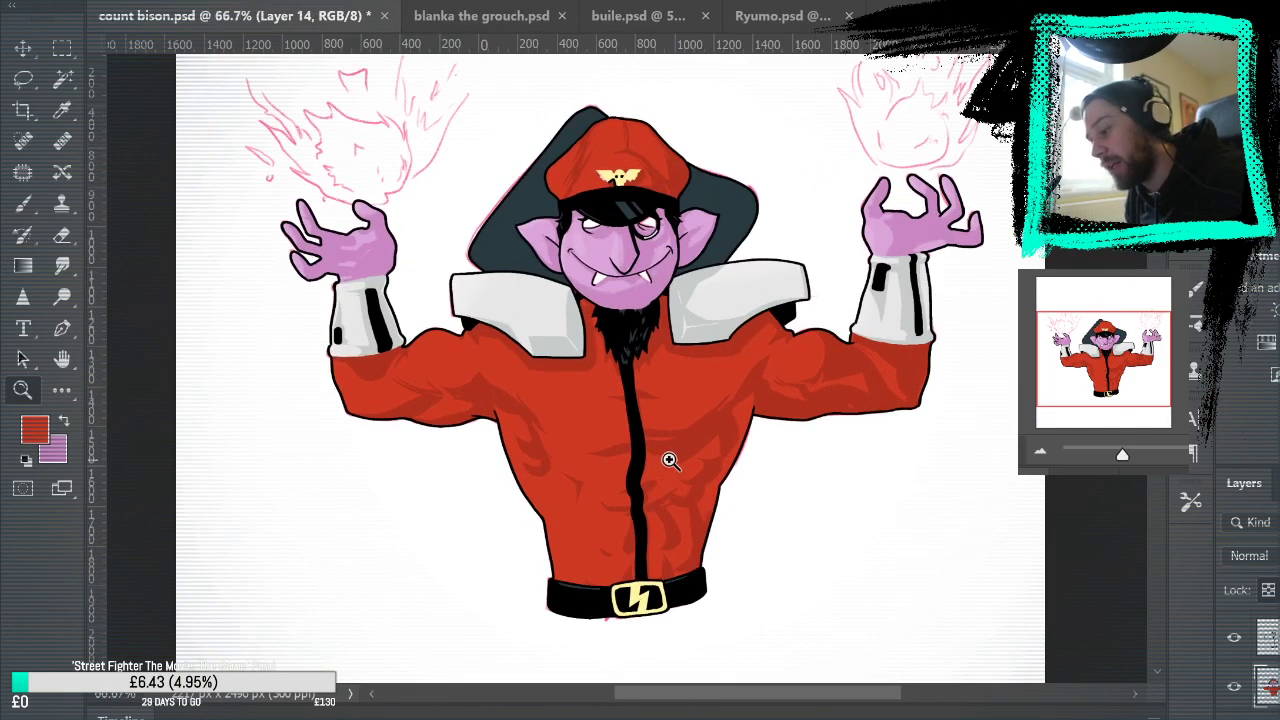
left_click(669, 462)
key("b")
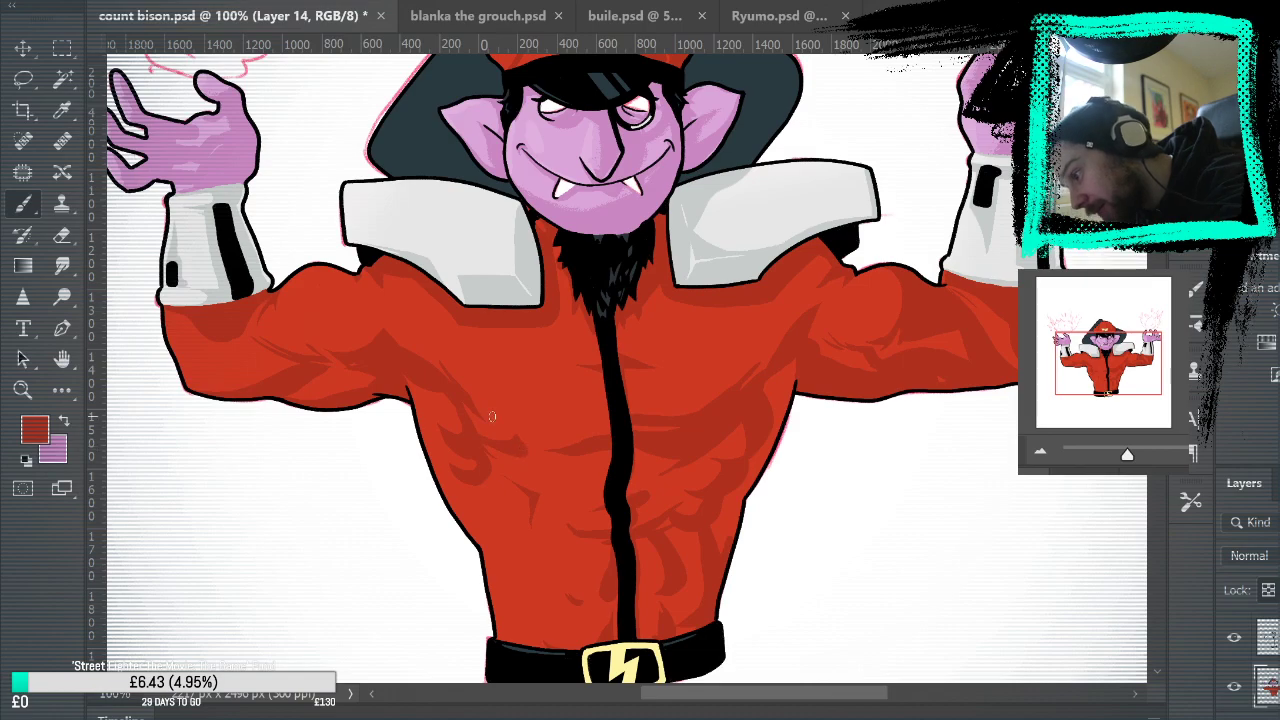
key("ctrl+0")
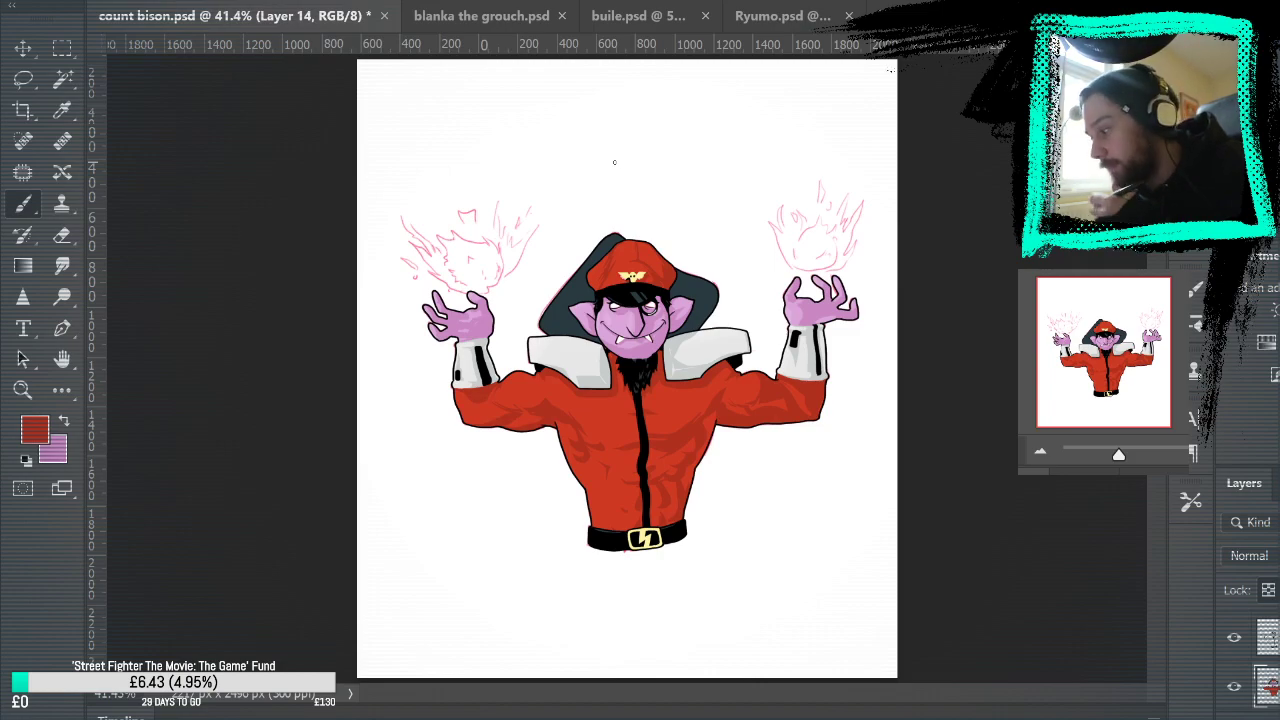
key("z")
mouse_move(560, 405)
left_mouse_down()
mouse_move(582, 422)
mouse_move(526, 383)
left_mouse_up()
key("b")
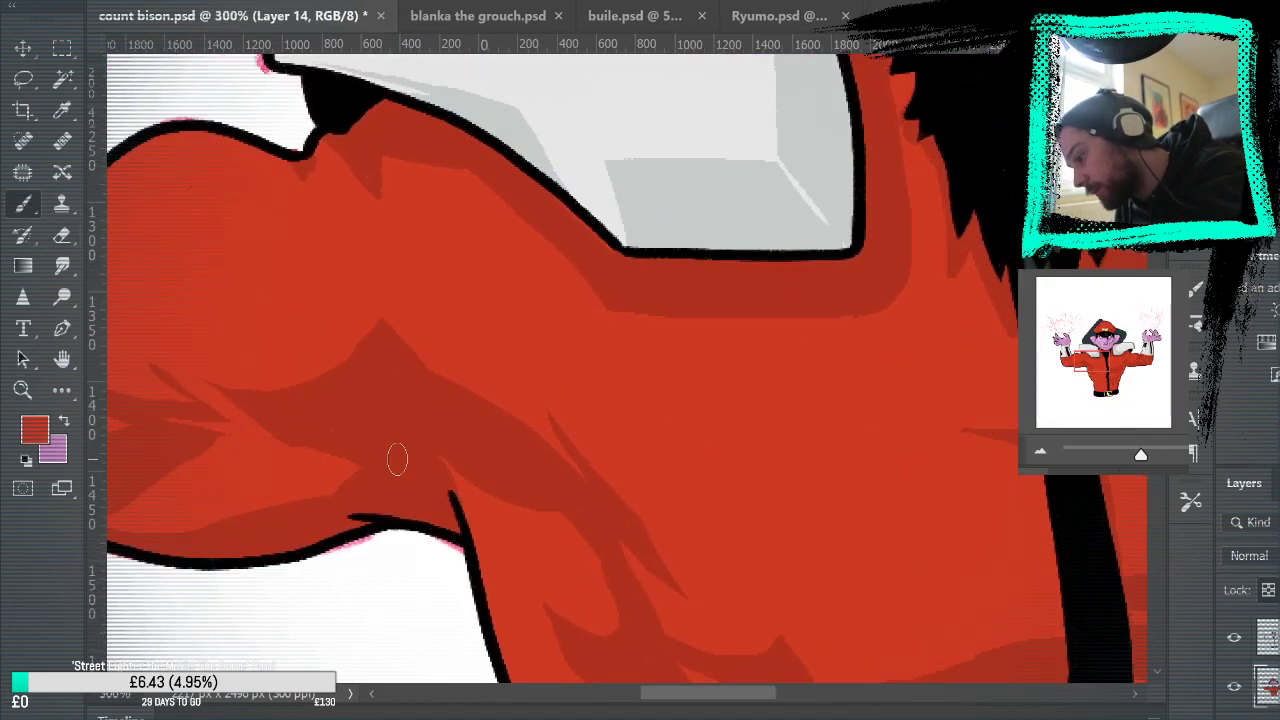
left_click(331, 421, "alt")
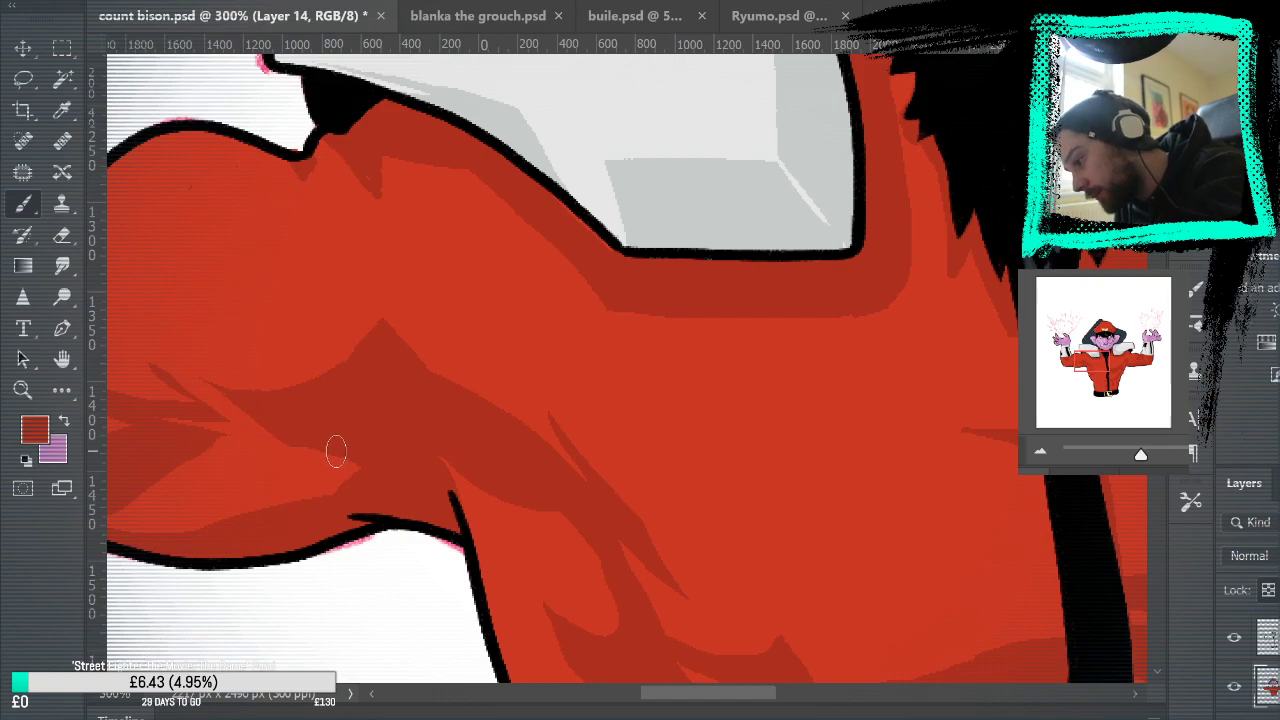
left_click_drag(934, 454, 450, 470)
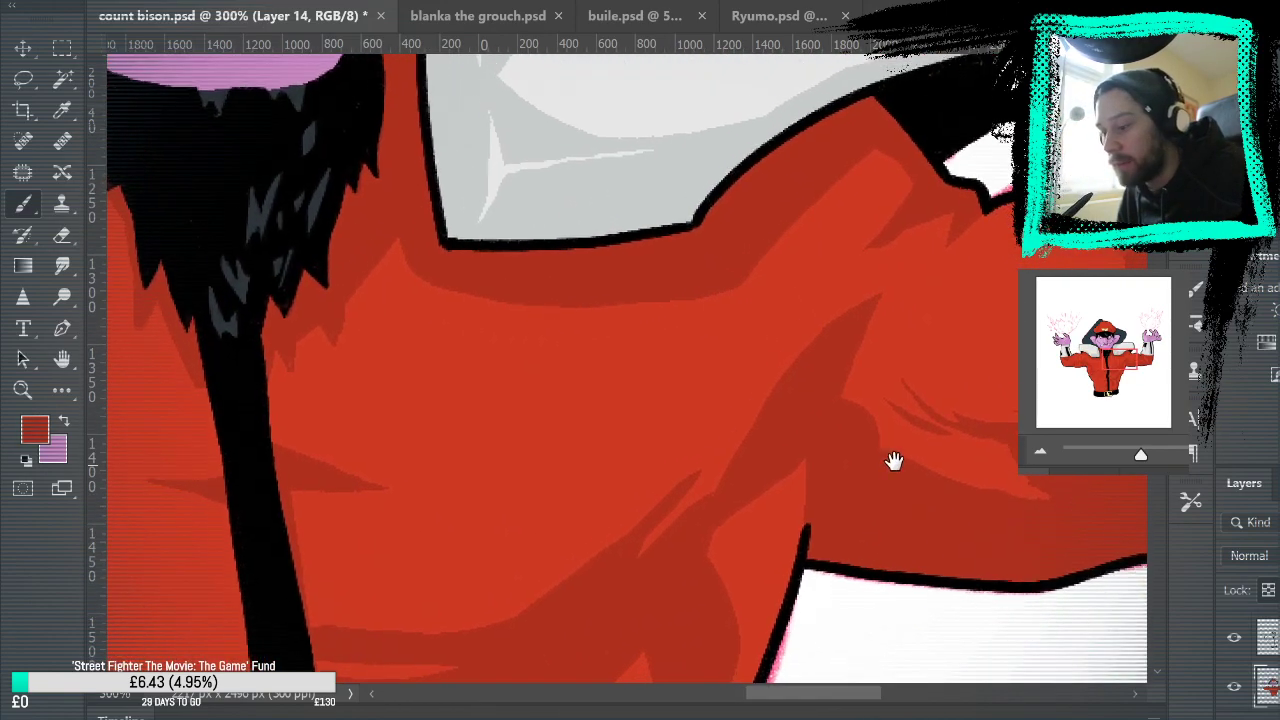
left_click_drag(893, 460, 863, 430)
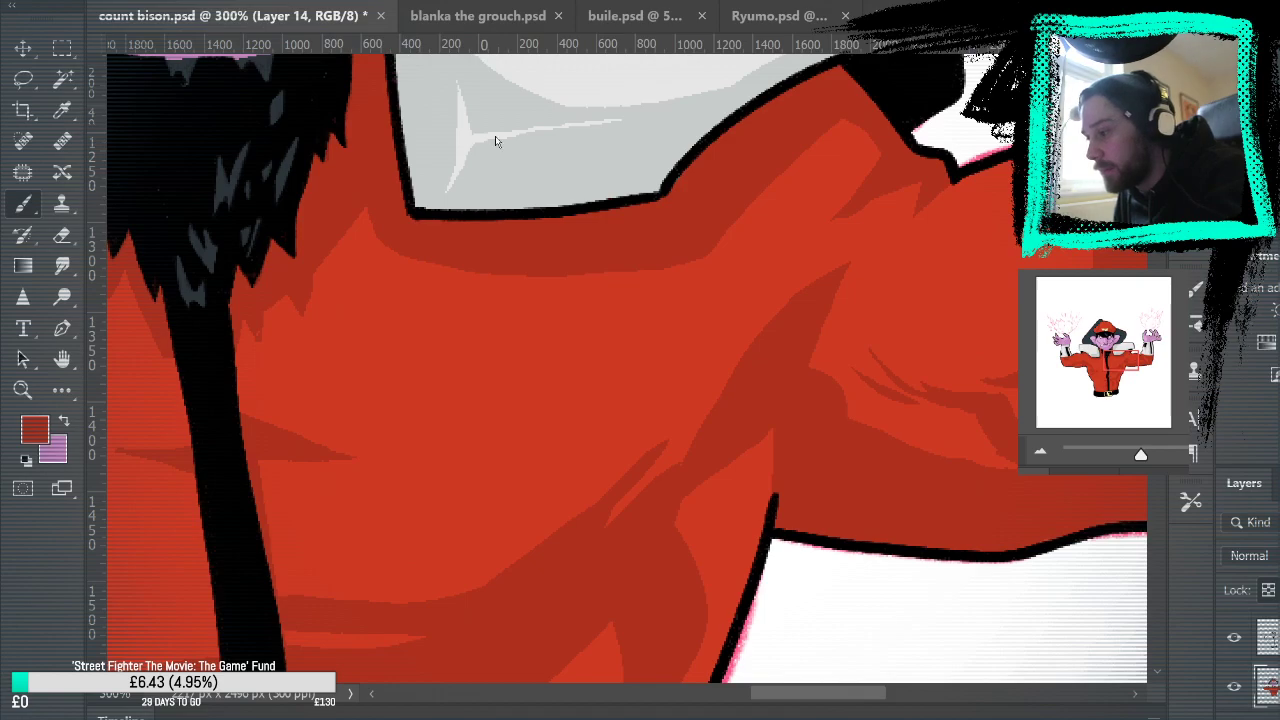
key("ctrl+0")
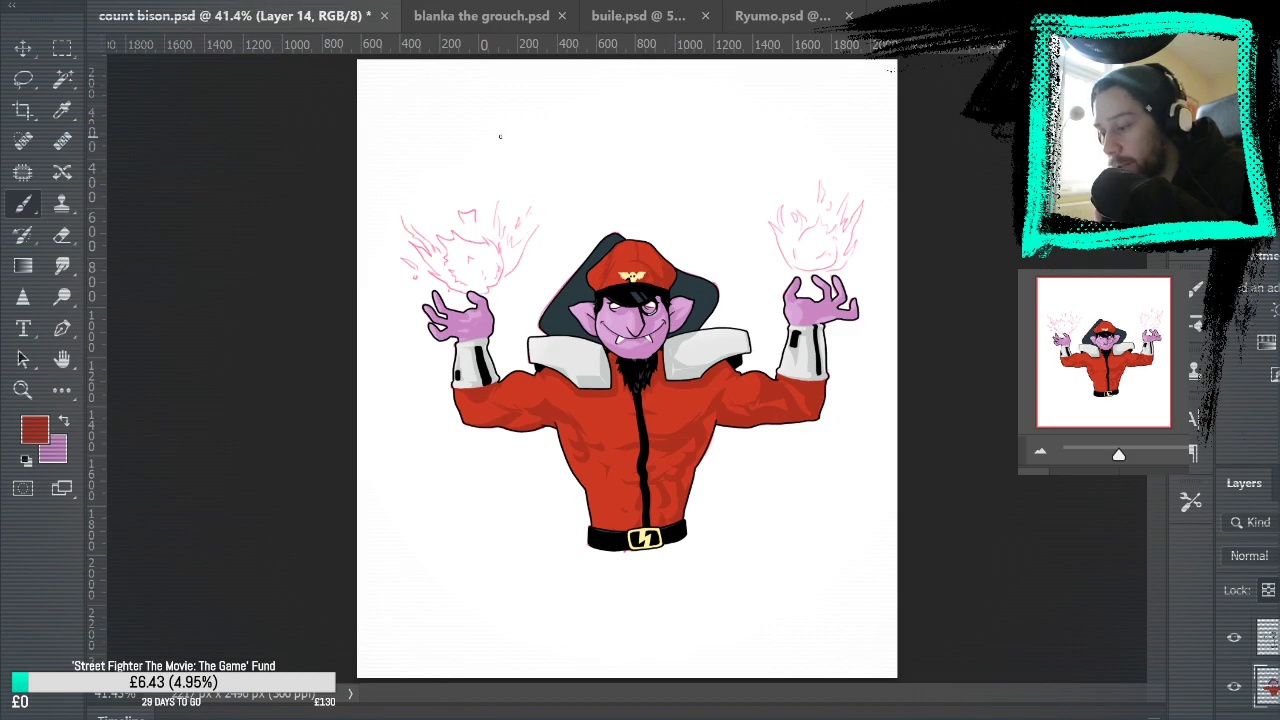
Step: Extend the dark red shadow beneath the right-hand shoulder pad along the top of the shoulder
left_click(22, 390)
left_click(795, 396)
left_click(811, 413)
left_click(811, 413)
left_click(813, 414)
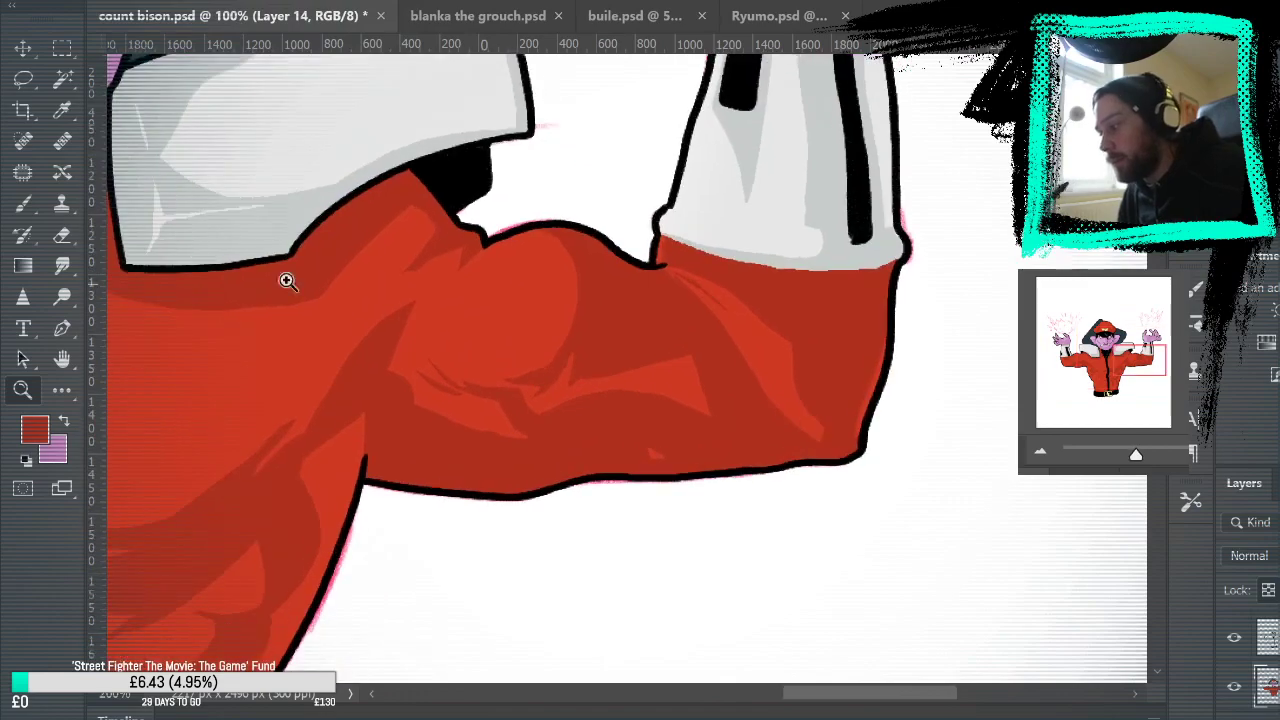
left_click(23, 205)
mouse_move(175, 298)
left_mouse_down()
mouse_move(333, 295)
mouse_move(420, 222)
left_mouse_up()
mouse_move(338, 290)
left_mouse_down()
mouse_move(434, 205)
mouse_move(418, 205)
left_mouse_up()
Step: Widen the dark red shadow beneath the left-hand shoulder pad toward the beard and collar, and try a light red touch on the collar
left_click_drag(428, 159, 946, 257)
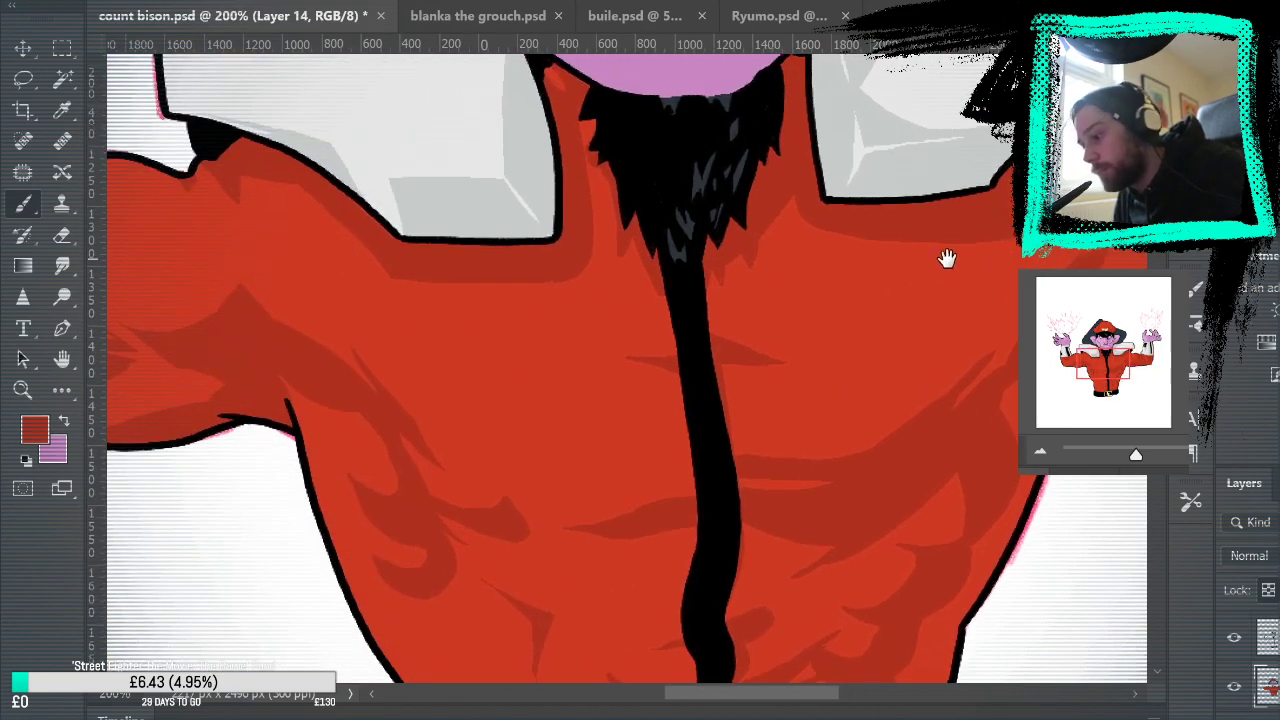
mouse_move(335, 214)
left_mouse_down()
mouse_move(401, 286)
mouse_move(441, 294)
mouse_move(582, 279)
mouse_move(628, 242)
mouse_move(594, 243)
mouse_move(615, 270)
mouse_move(607, 179)
mouse_move(604, 266)
mouse_move(552, 70)
left_mouse_up()
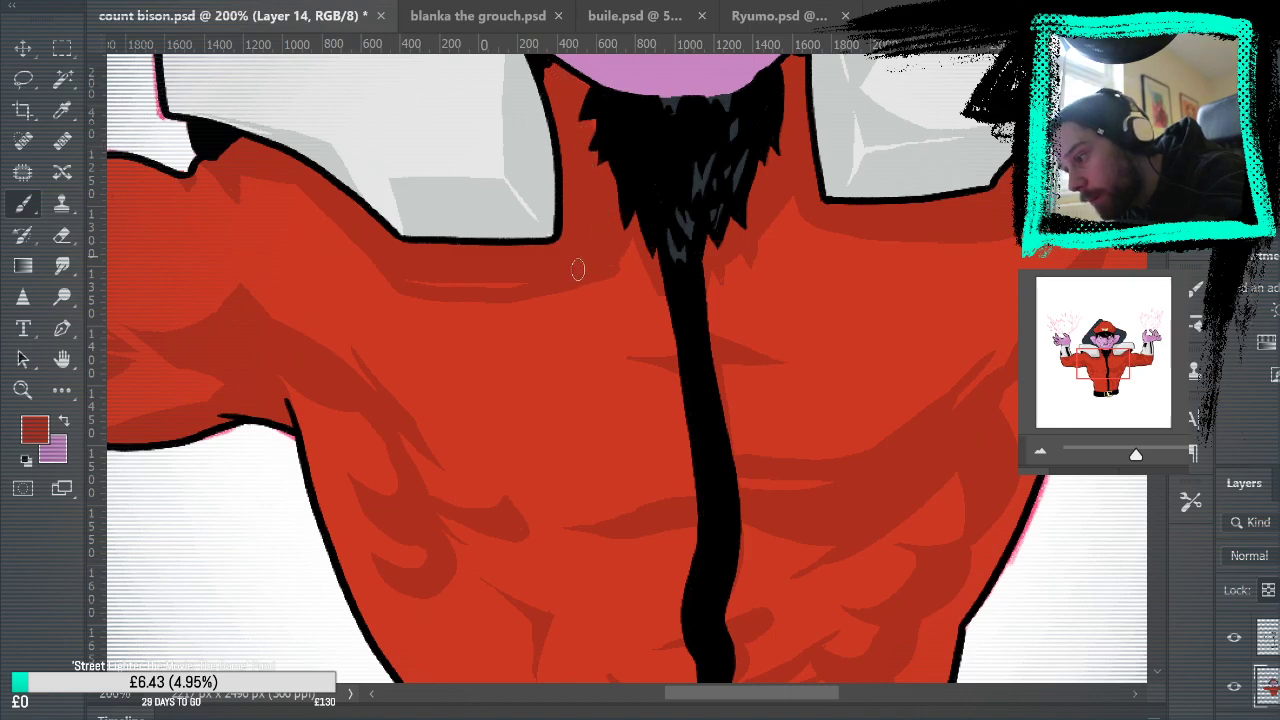
left_click_drag(414, 278, 534, 281)
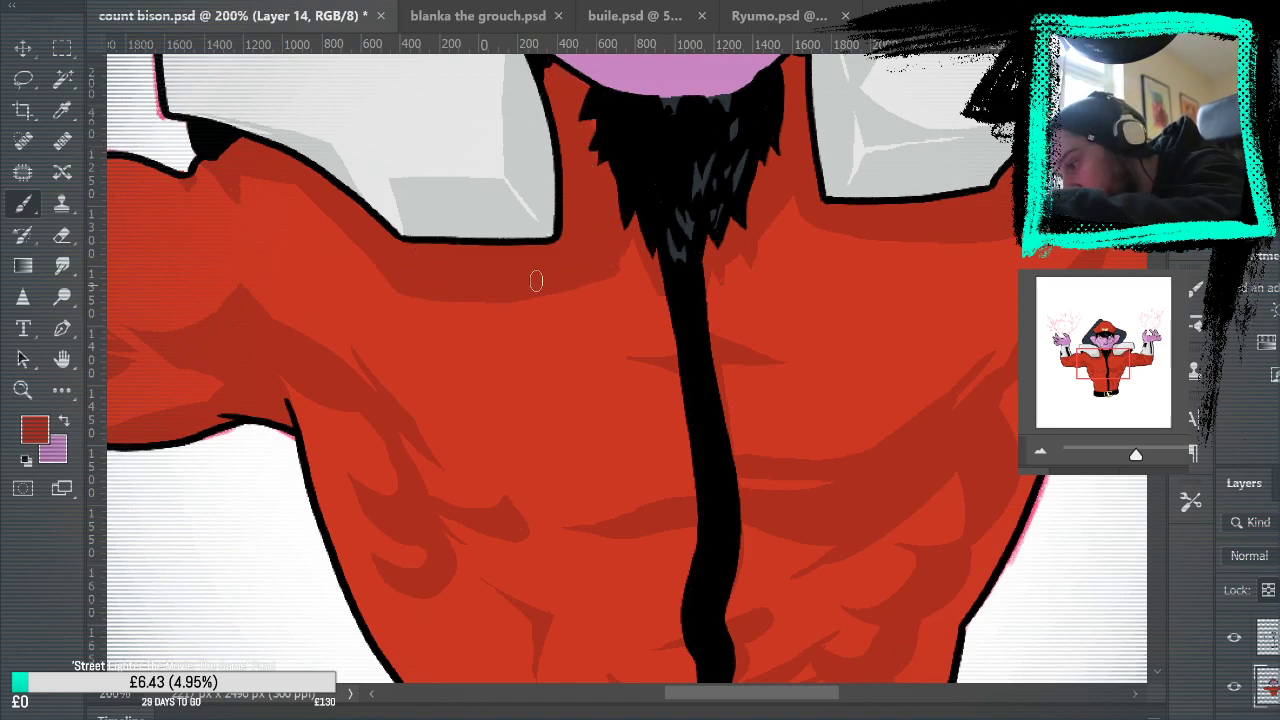
left_click(608, 361, "alt")
left_click_drag(548, 68, 554, 72)
key("ctrl+z")
left_click(605, 238, "alt")
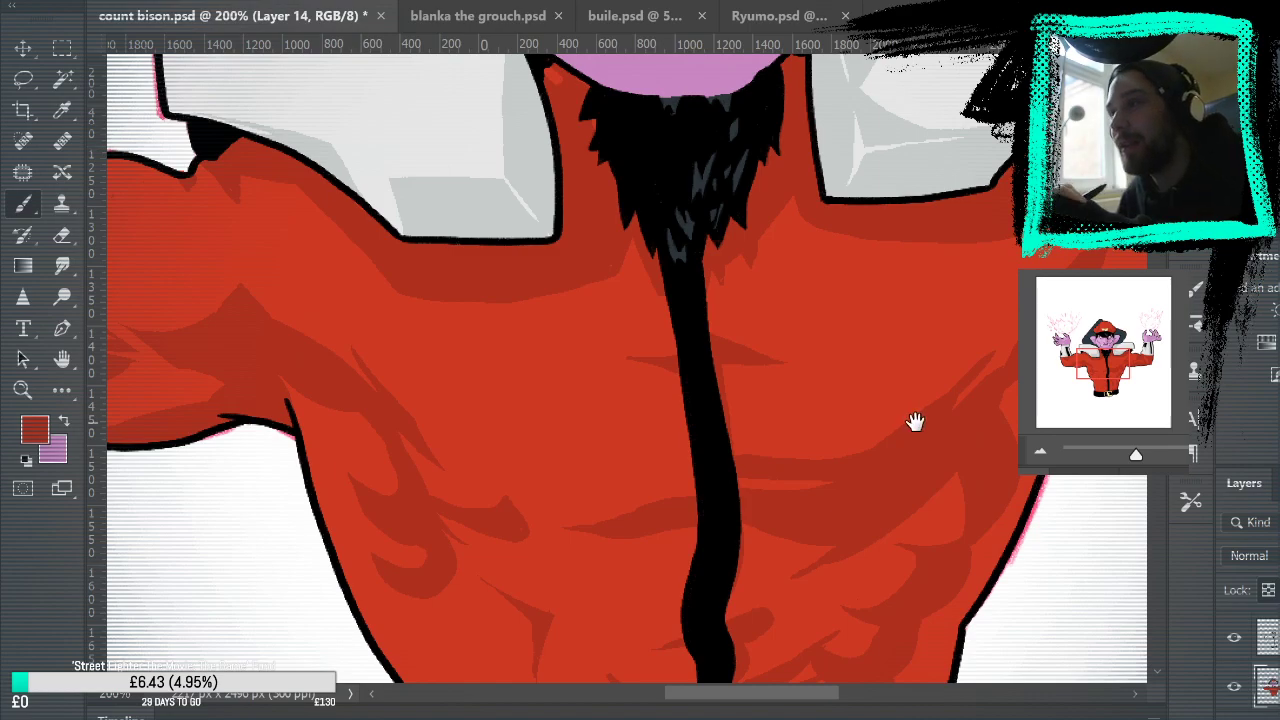
Step: Deepen the dark red shadow on the chest beneath the right-hand shoulder pad with a smooth curved lower edge
mouse_move(914, 423)
left_mouse_down()
mouse_move(846, 543)
mouse_move(737, 574)
mouse_move(645, 529)
left_mouse_up()
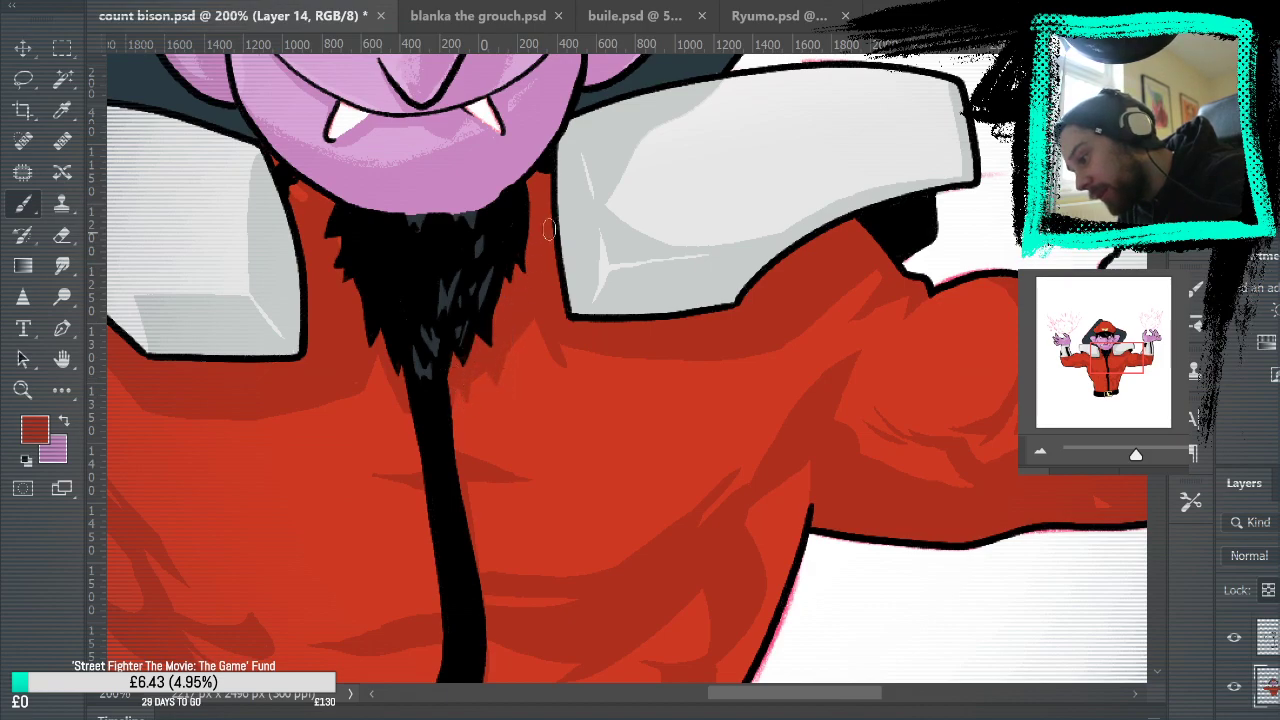
left_click_drag(567, 366, 706, 370)
mouse_move(560, 363)
left_mouse_down()
mouse_move(672, 370)
mouse_move(757, 350)
left_mouse_up()
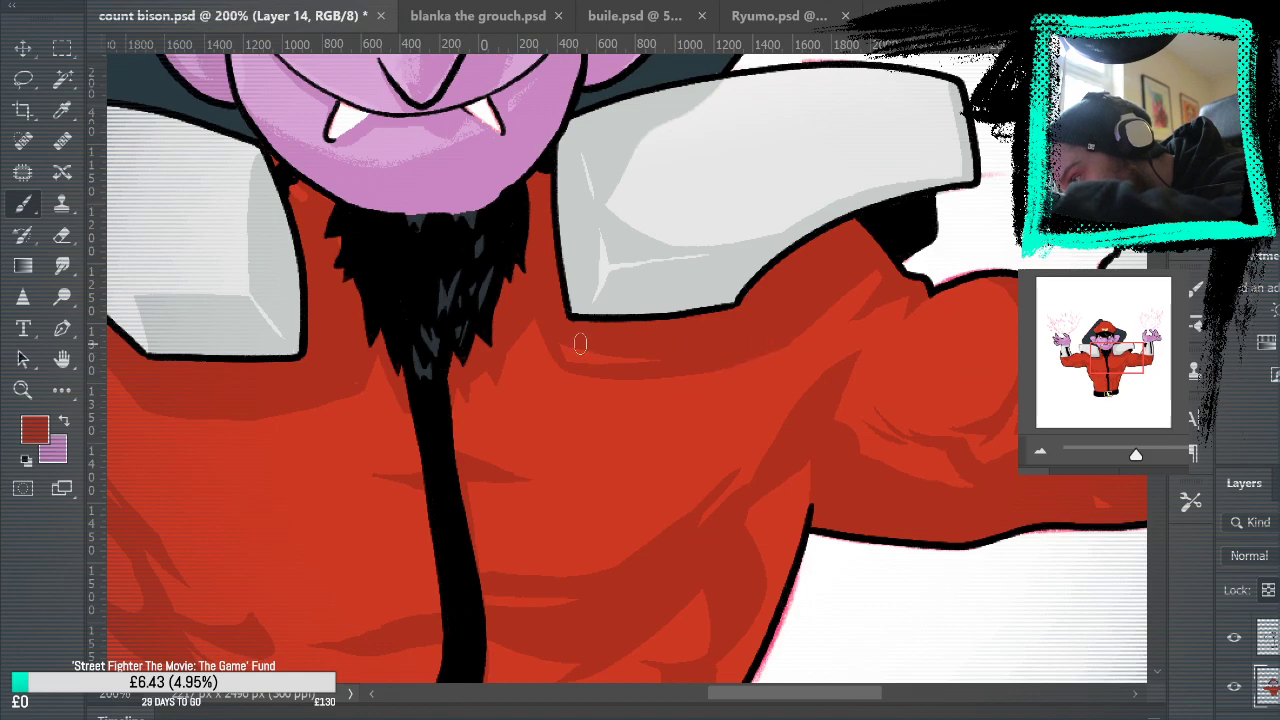
left_click_drag(568, 352, 668, 360)
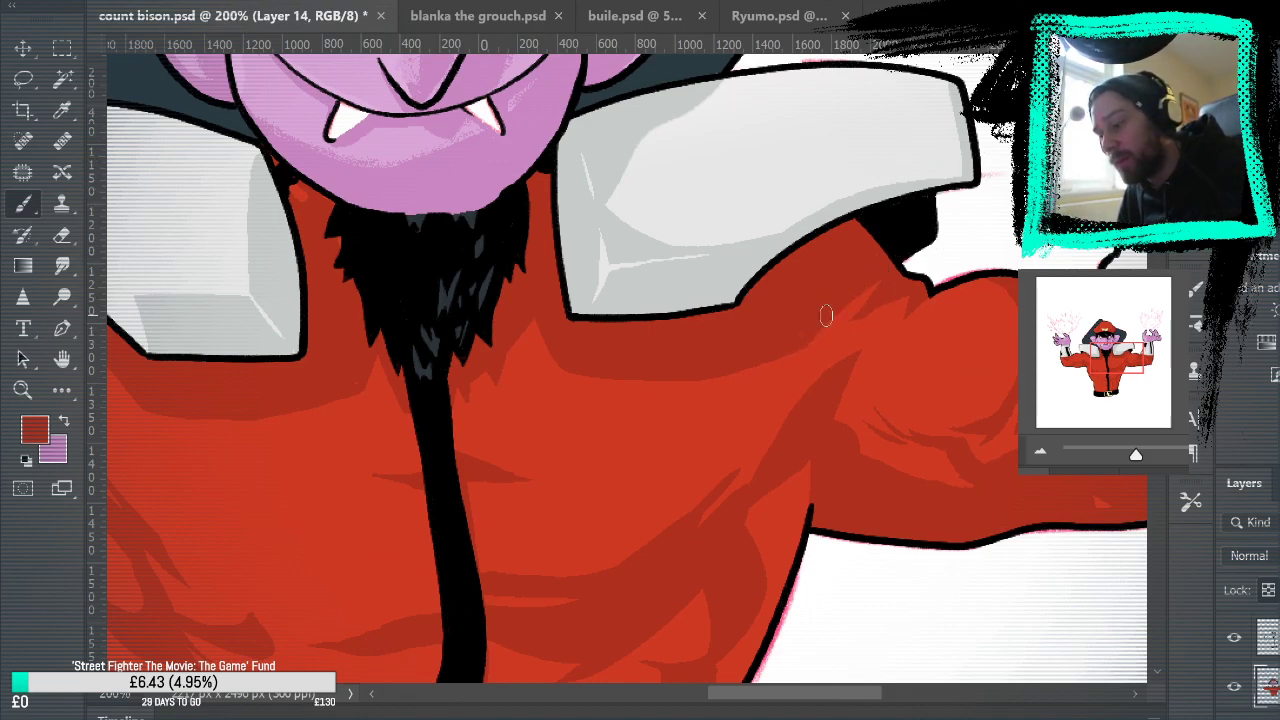
Step: View the whole illustration and enlarge the figure to review the jacket shading from the shoulders to the belt
key("ctrl+0")
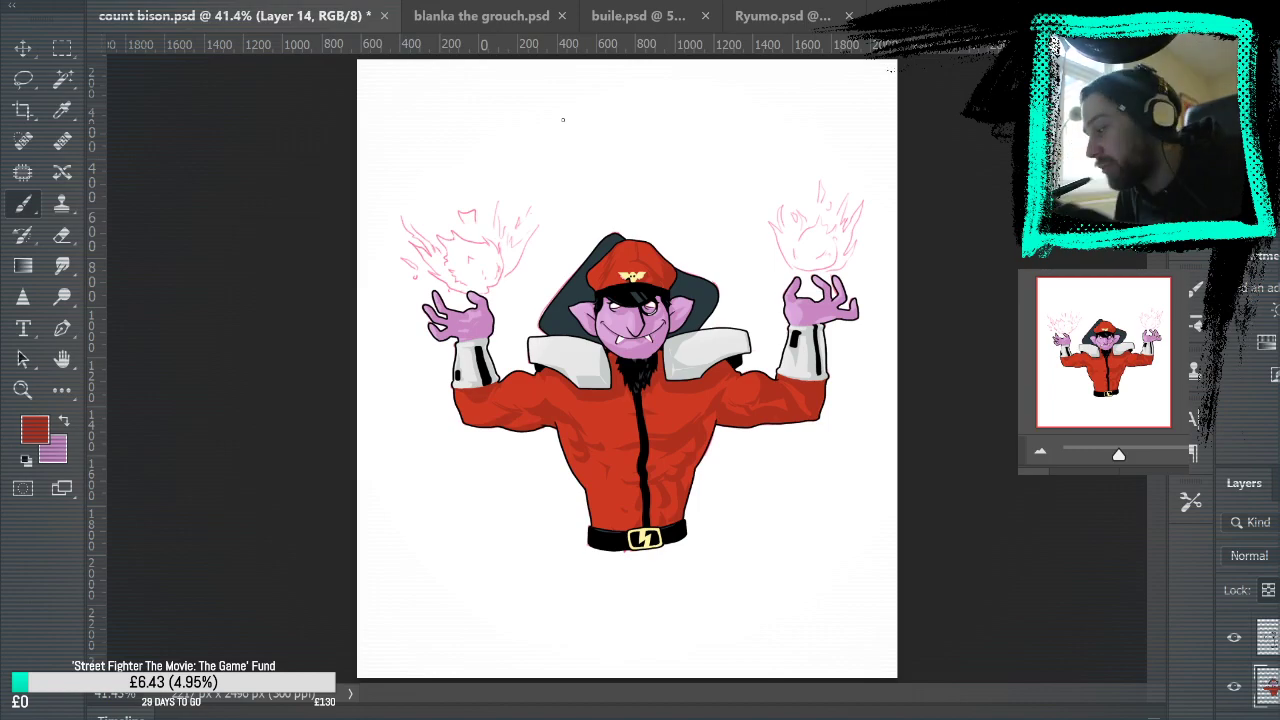
left_click(23, 390)
left_click(629, 412)
left_click(804, 481)
left_click_drag(916, 499, 1046, 526)
left_click(855, 367)
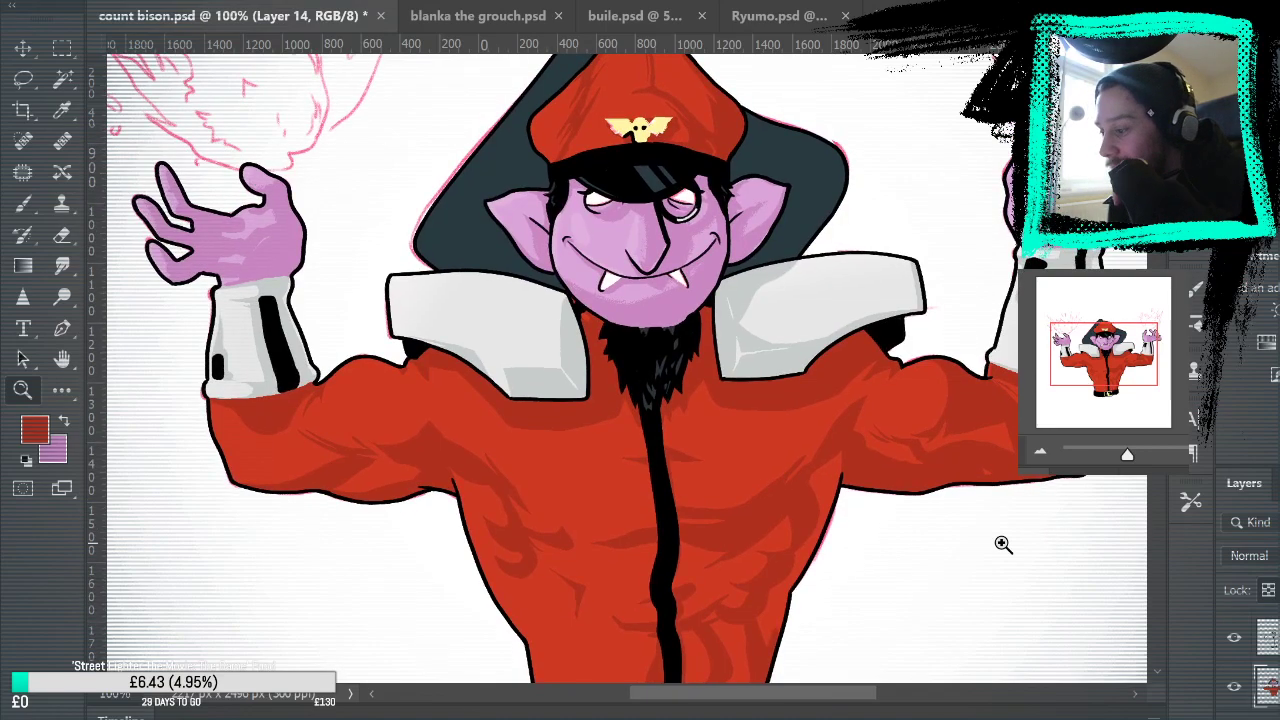
left_click_drag(1003, 544, 1061, 431)
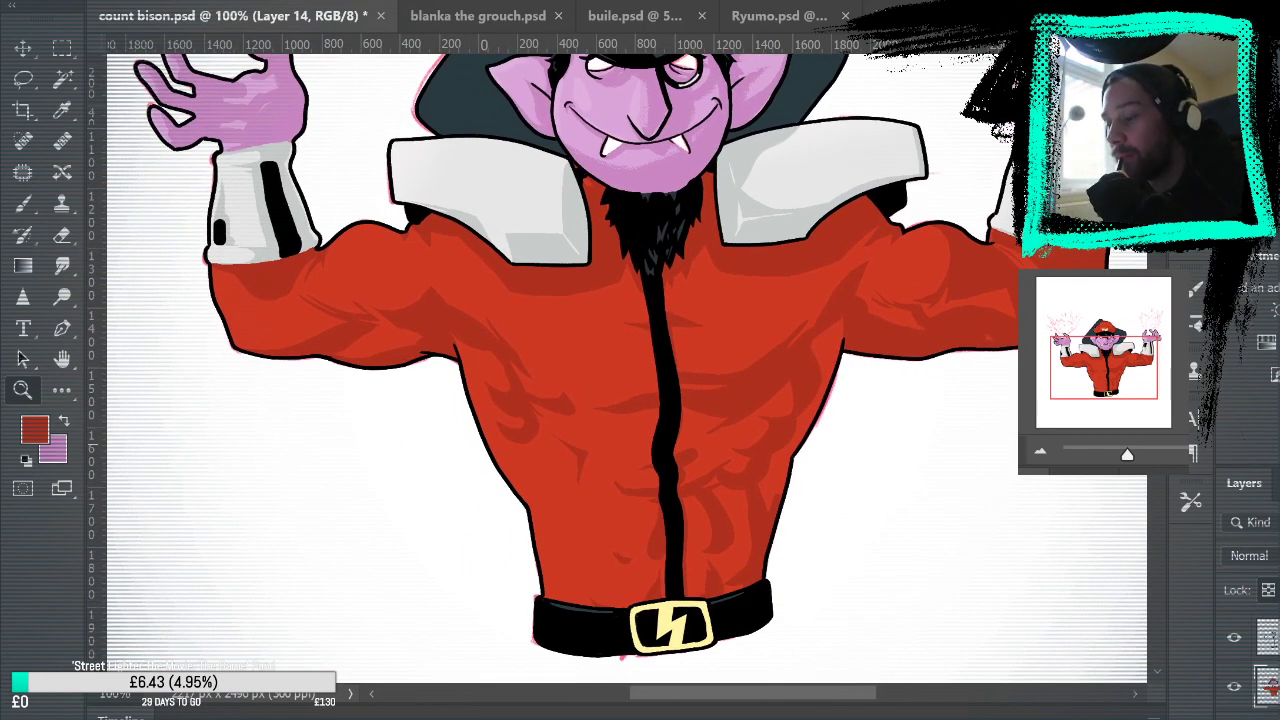
key("i")
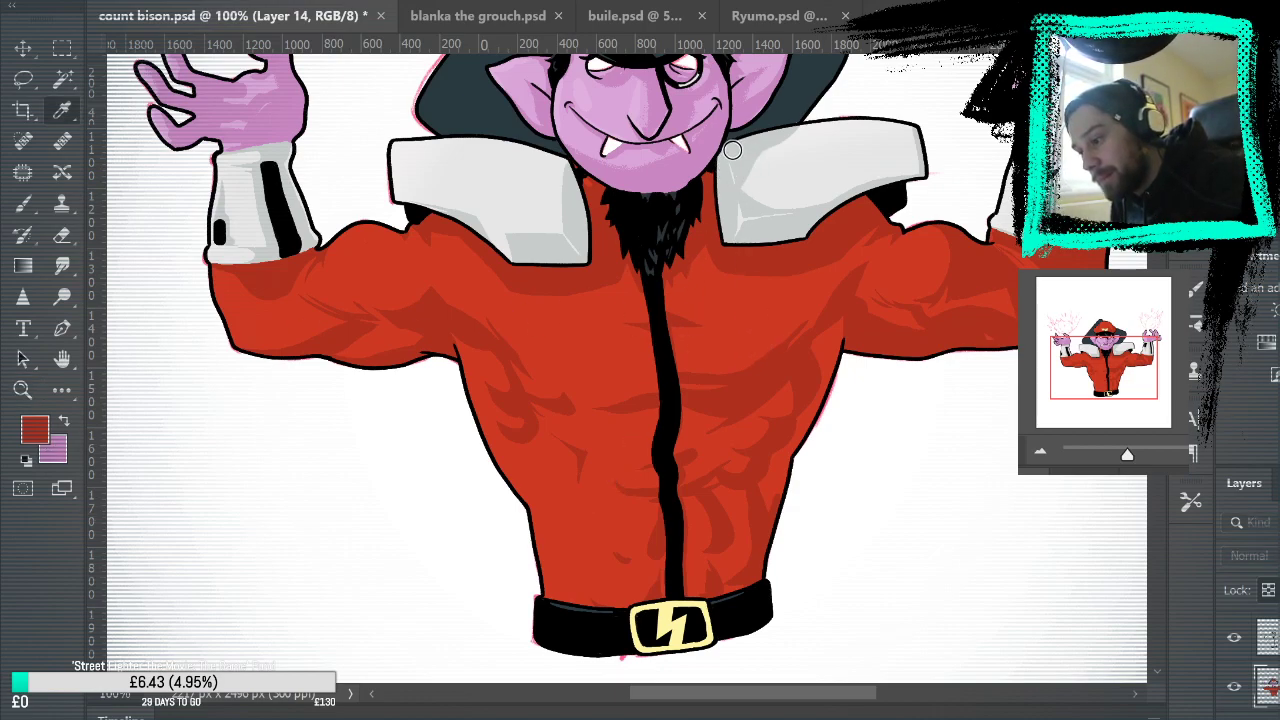
key("z")
key("g")
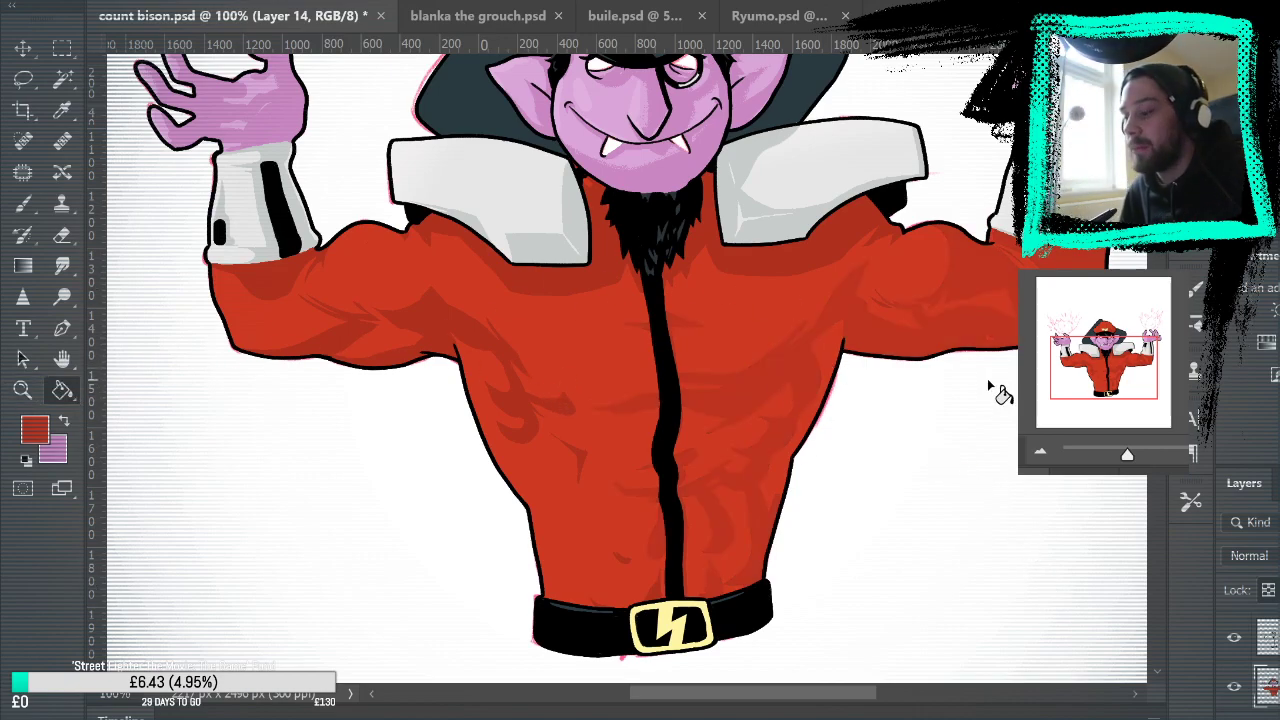
left_click_drag(1008, 384, 1033, 414)
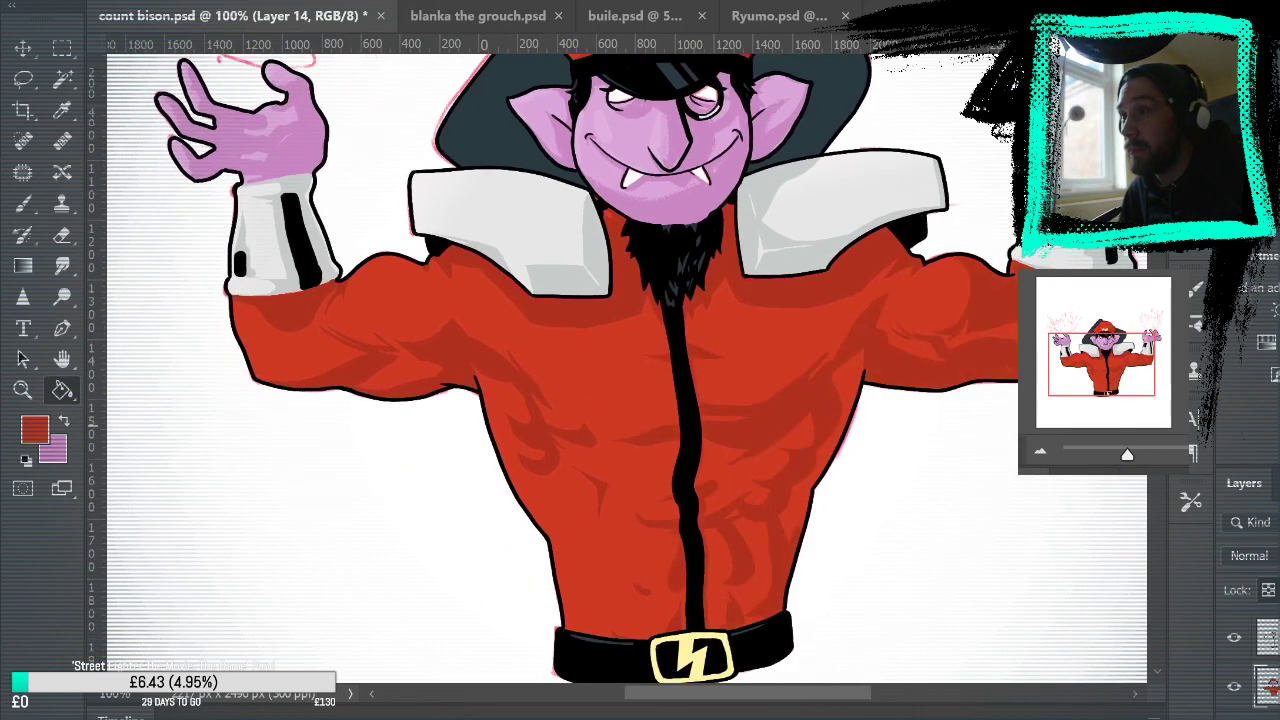
key("i")
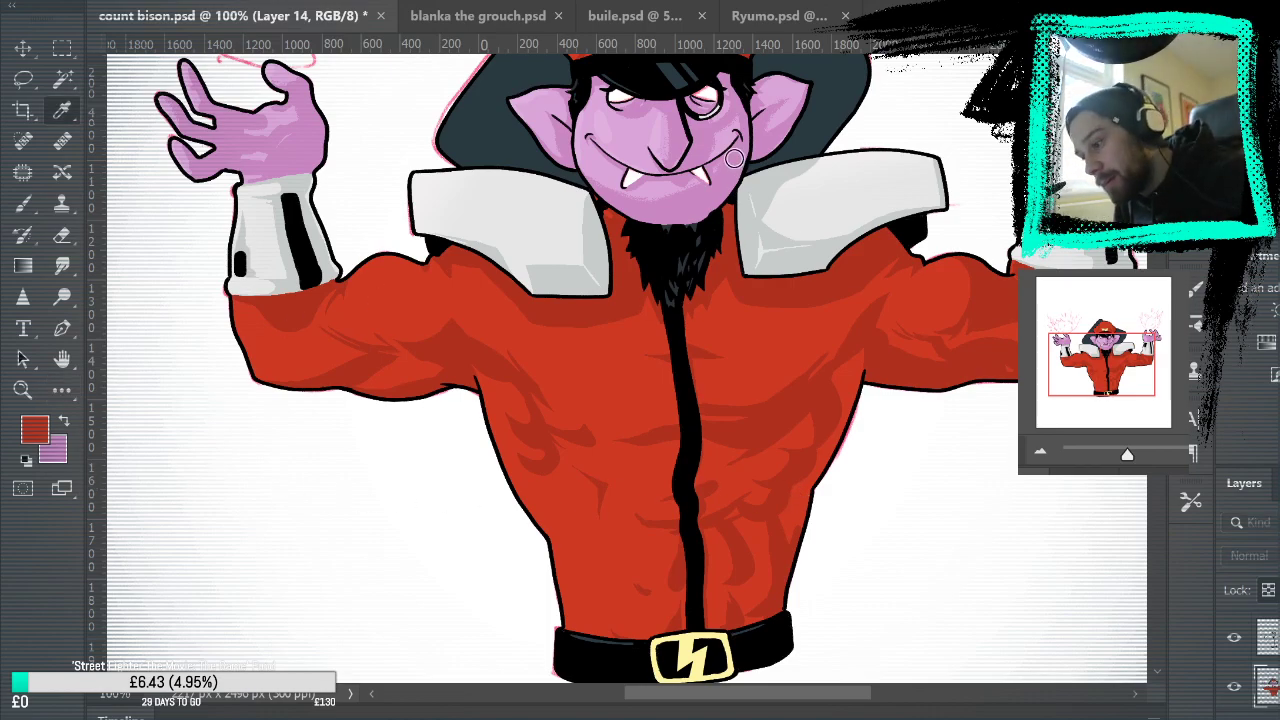
key("g")
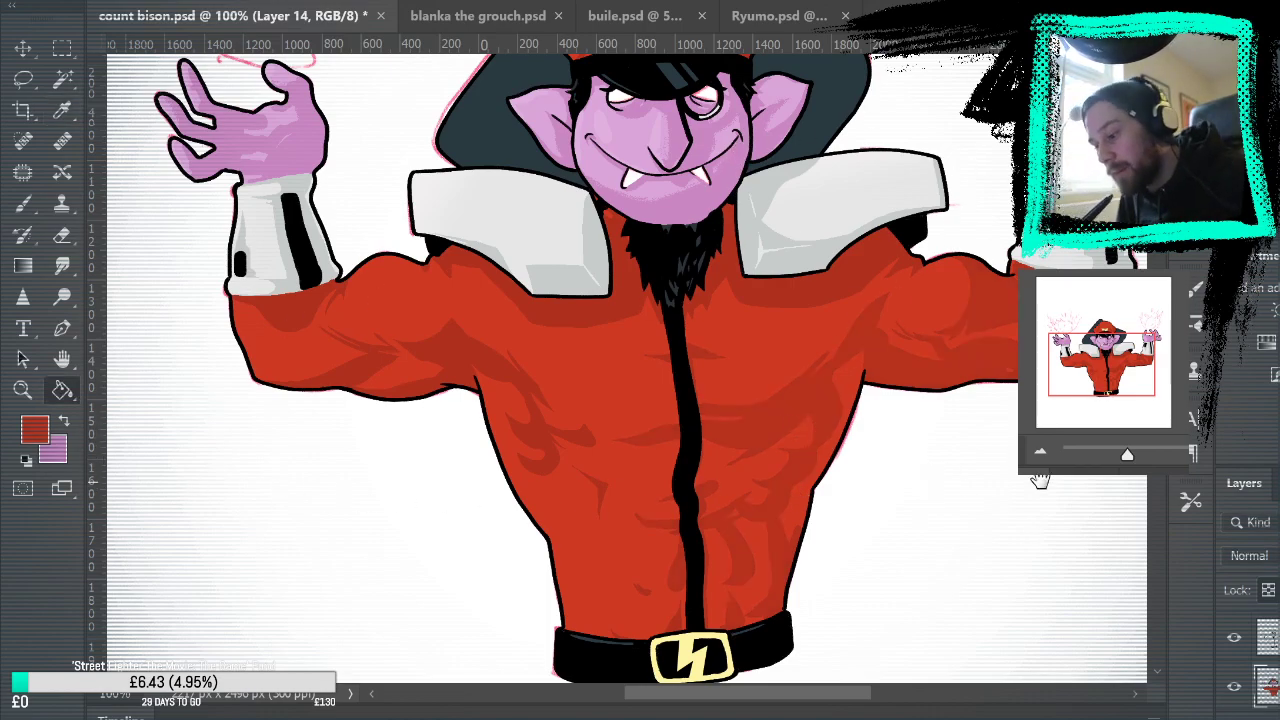
left_click_drag(1040, 480, 1000, 543)
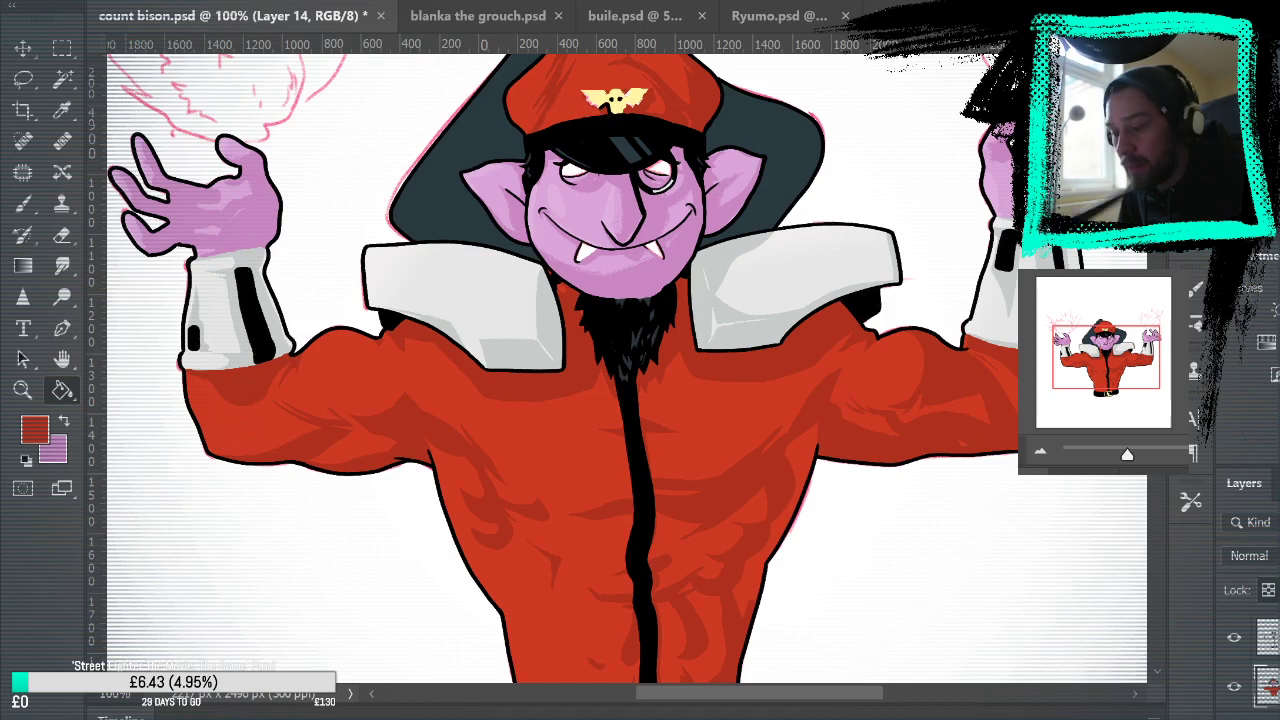
Step: Hide the line art and sketch layers and select the dark red shadow areas across the cap and jacket
left_click(1234, 637)
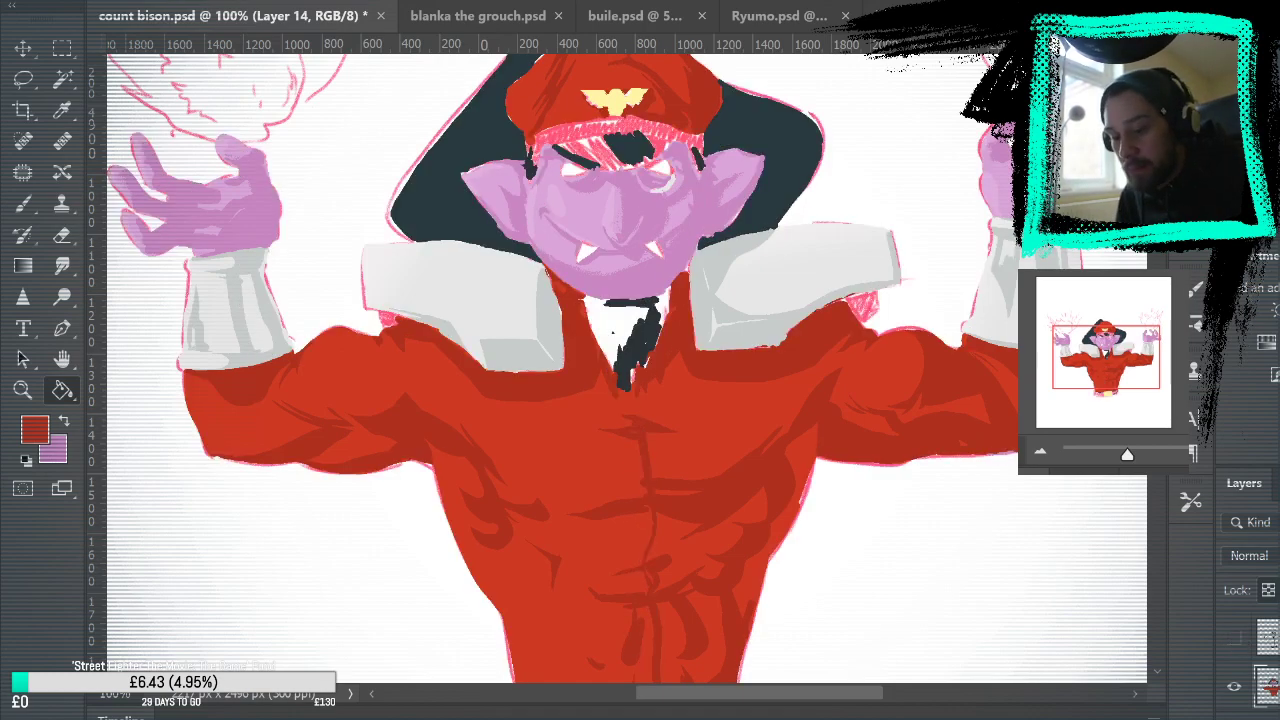
left_click(1234, 686)
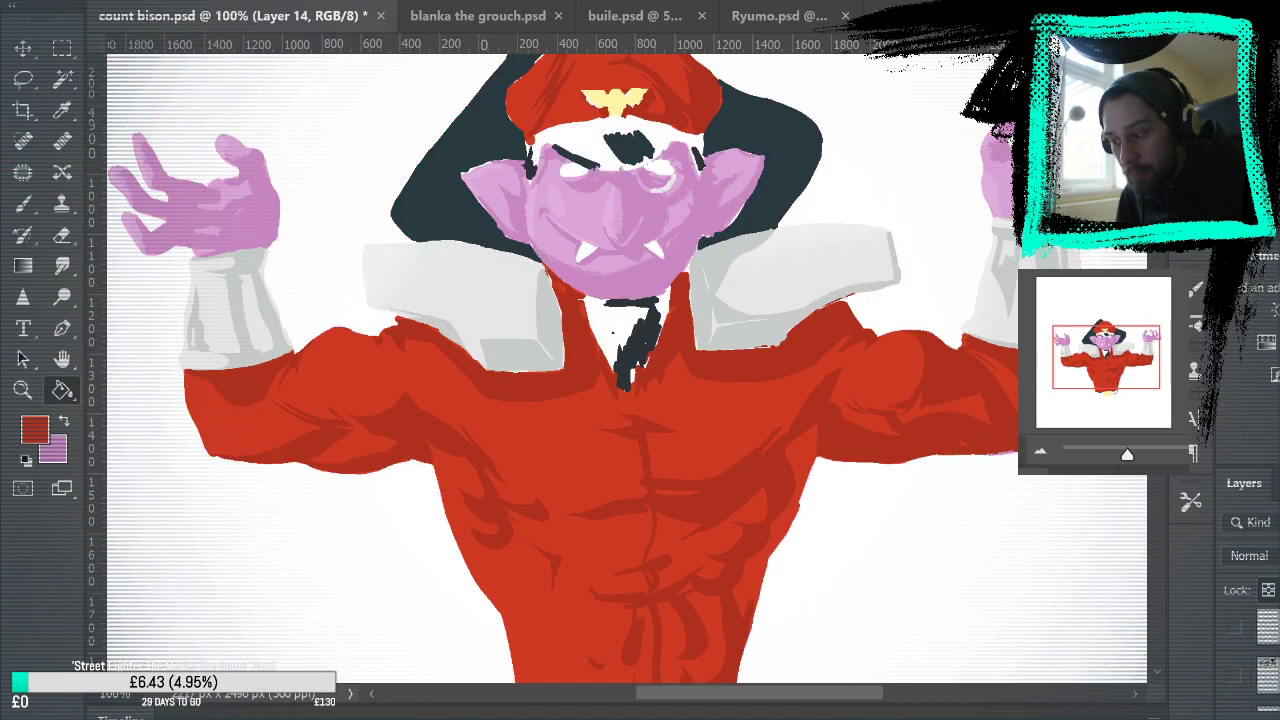
scroll(1248, 660, "down", 3)
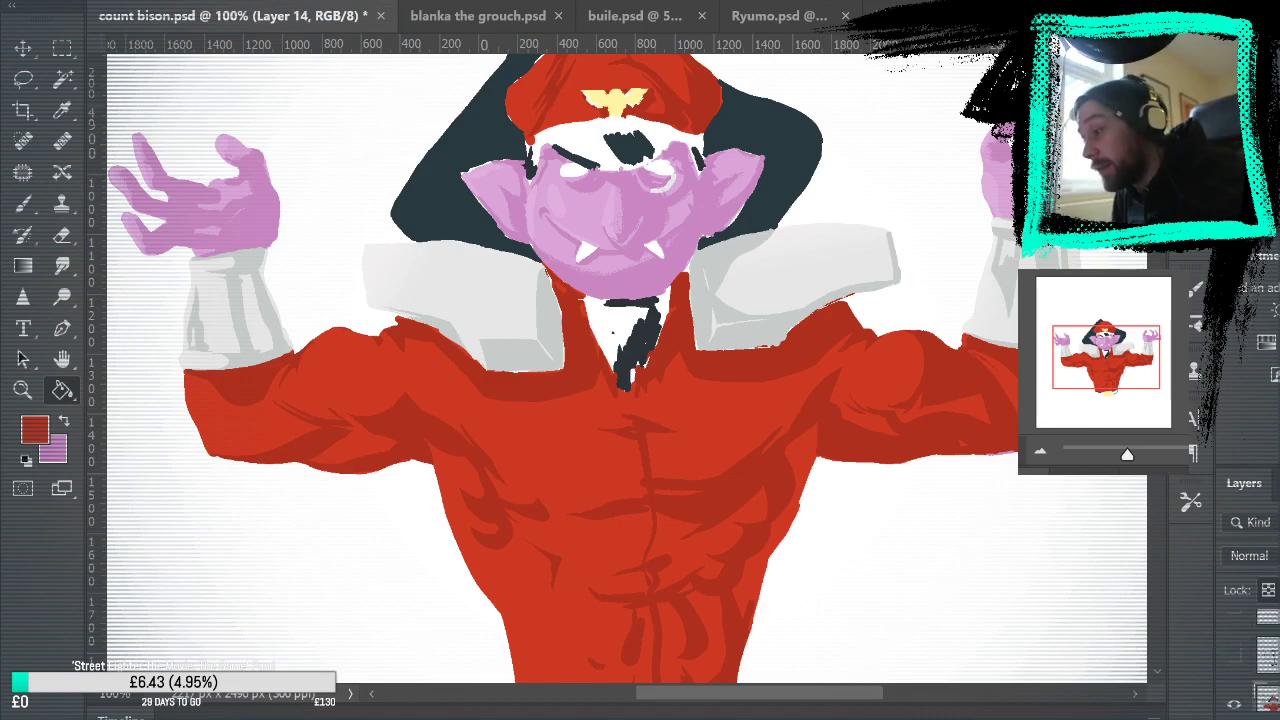
key("i")
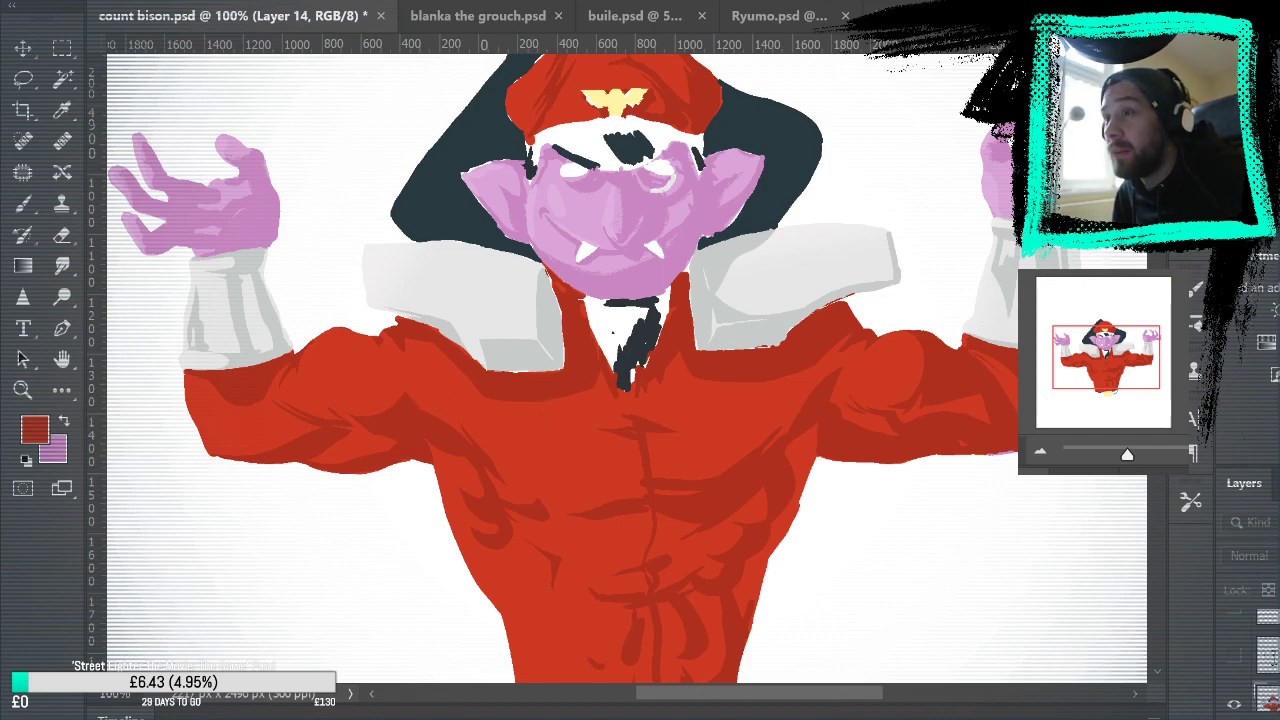
key("Return")
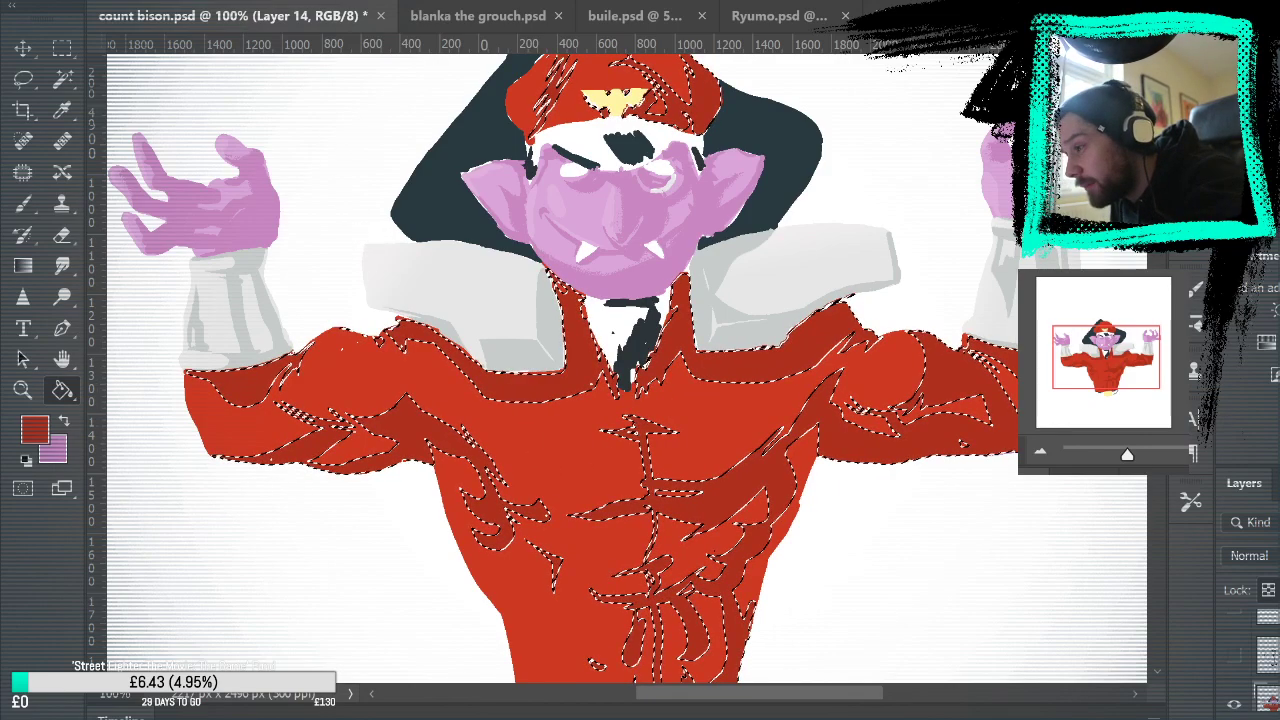
Step: Try blending the selected cap and jacket shadows into the light red base with a large brush, and undo it
key("ctrl+0")
key("b")
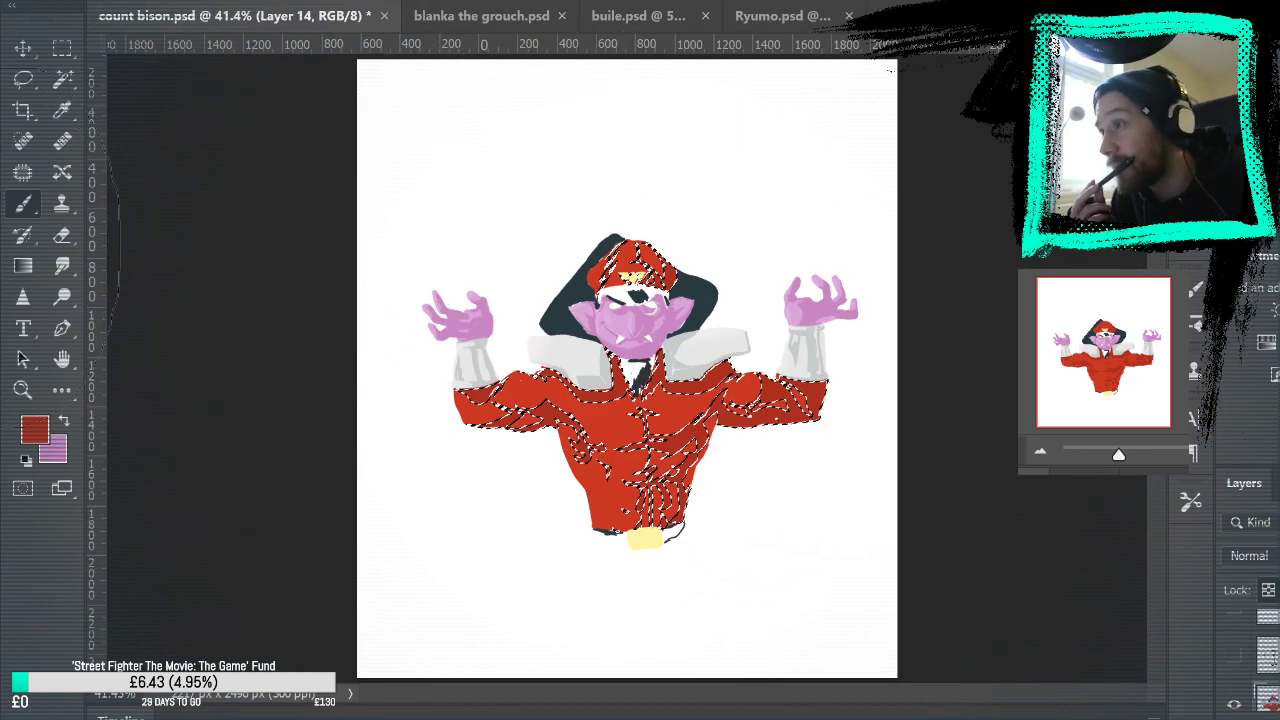
key("i")
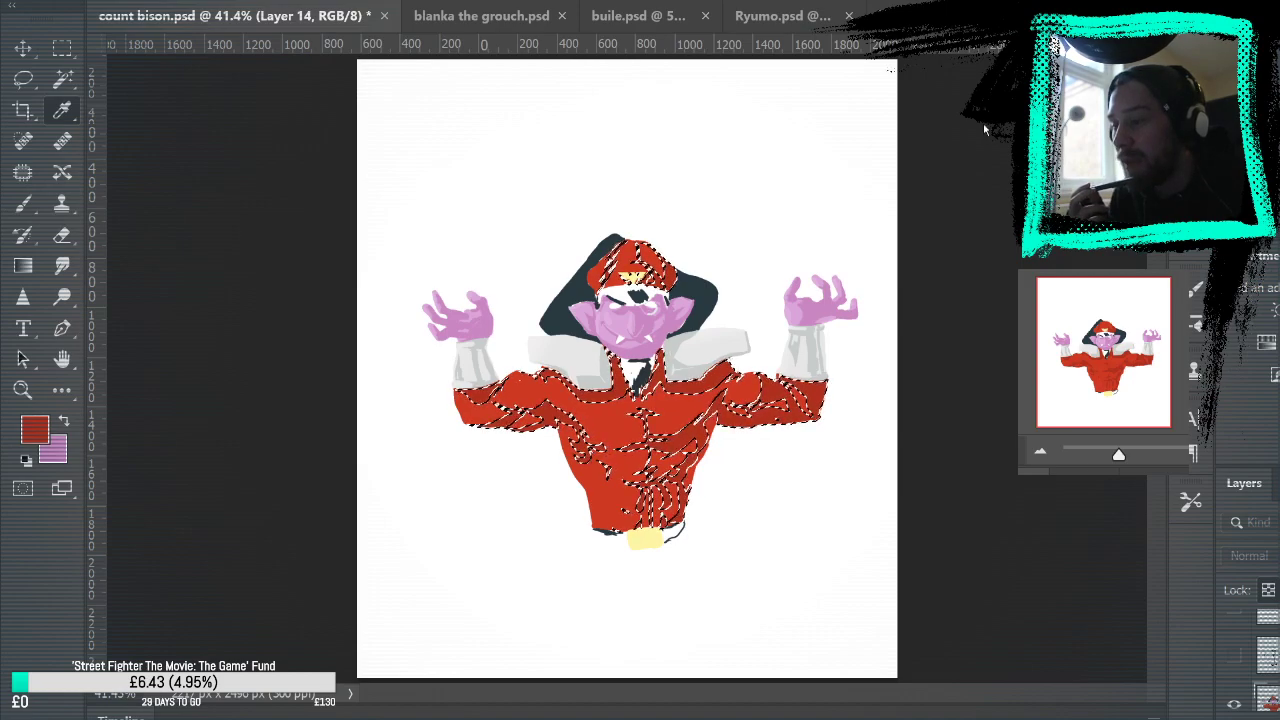
key("b")
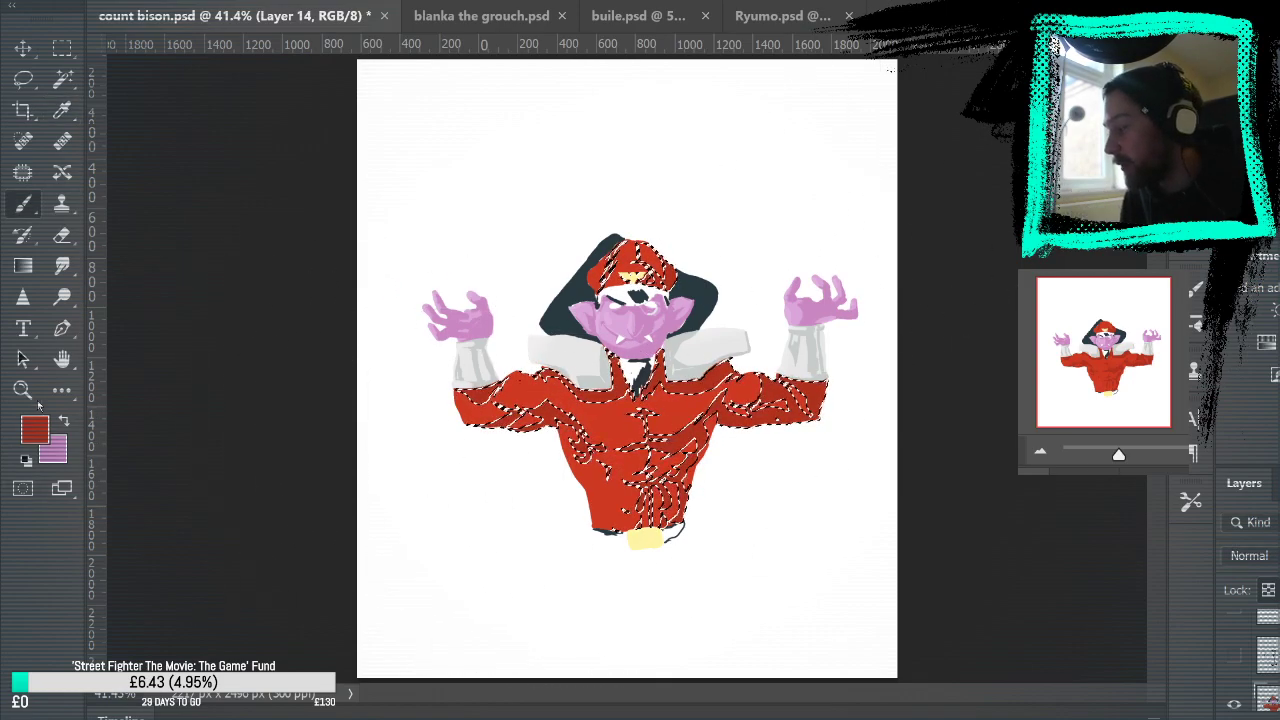
key("i")
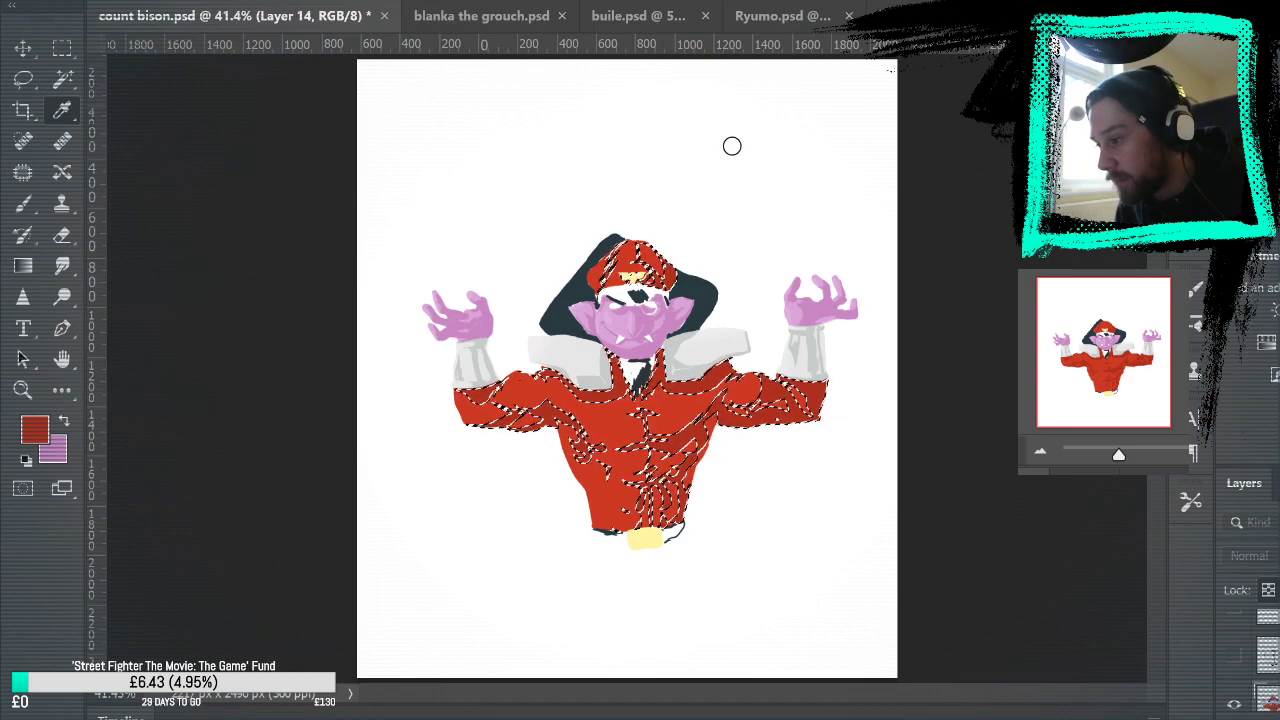
key("b")
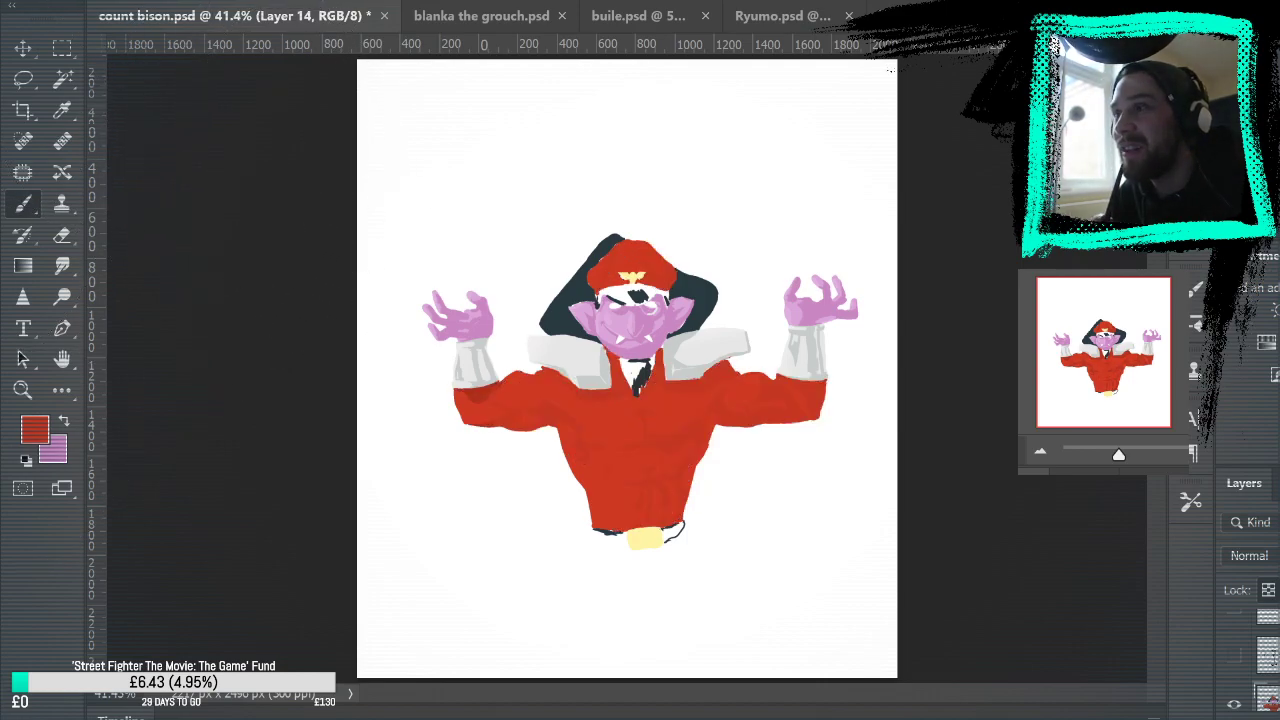
key("ctrl+z")
left_click(62, 48)
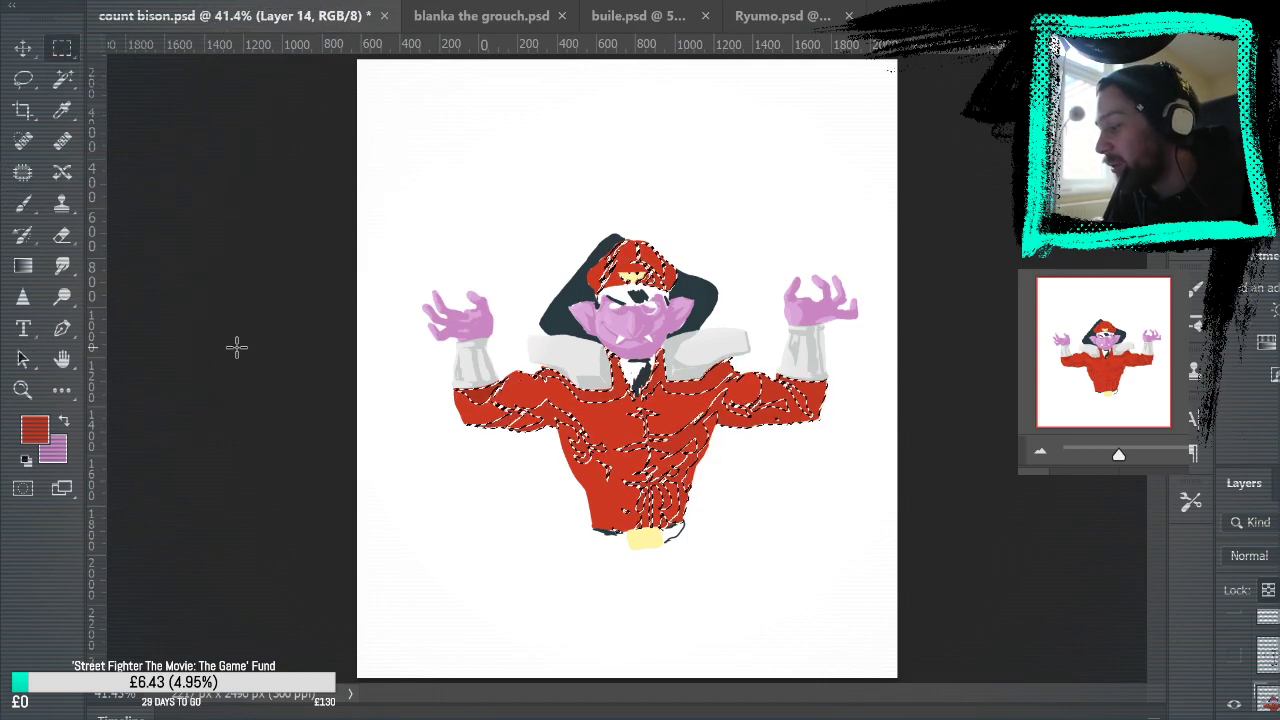
key("ctrl+d")
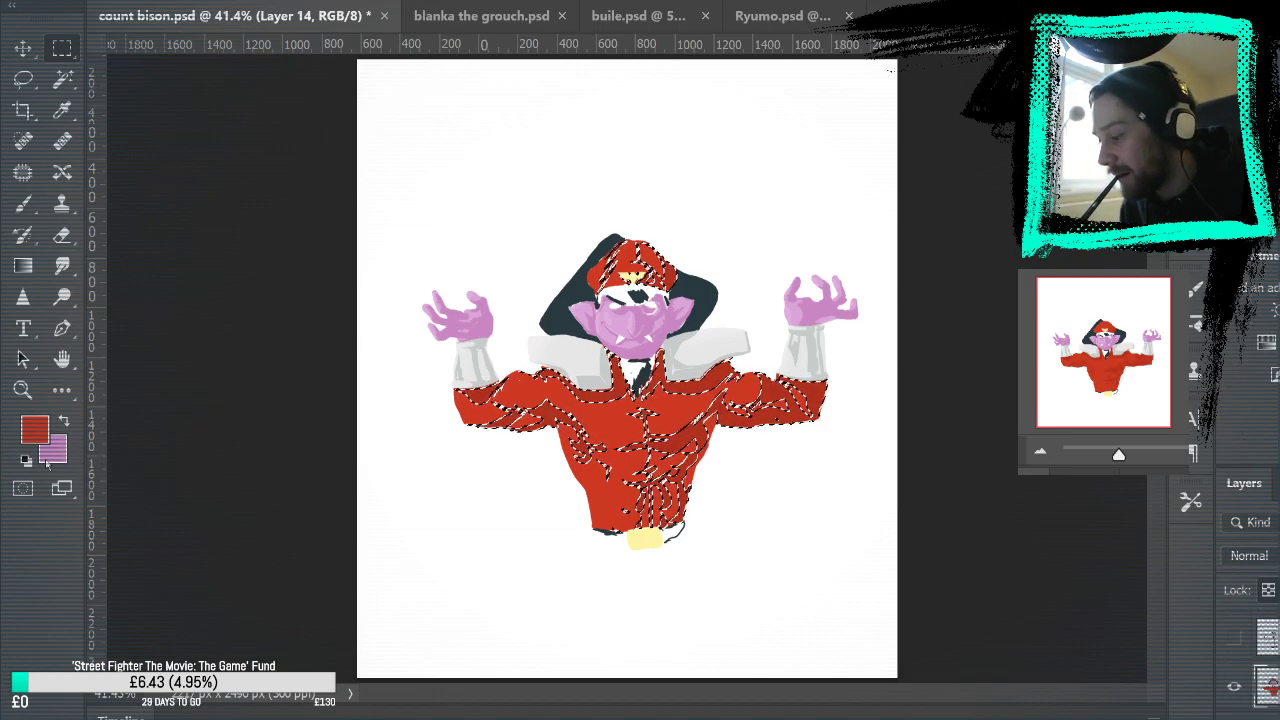
Step: Soften the selected cap and jacket shadows toward the light red base with a very large brush, and clear the selection
left_click(22, 390)
left_click(617, 459)
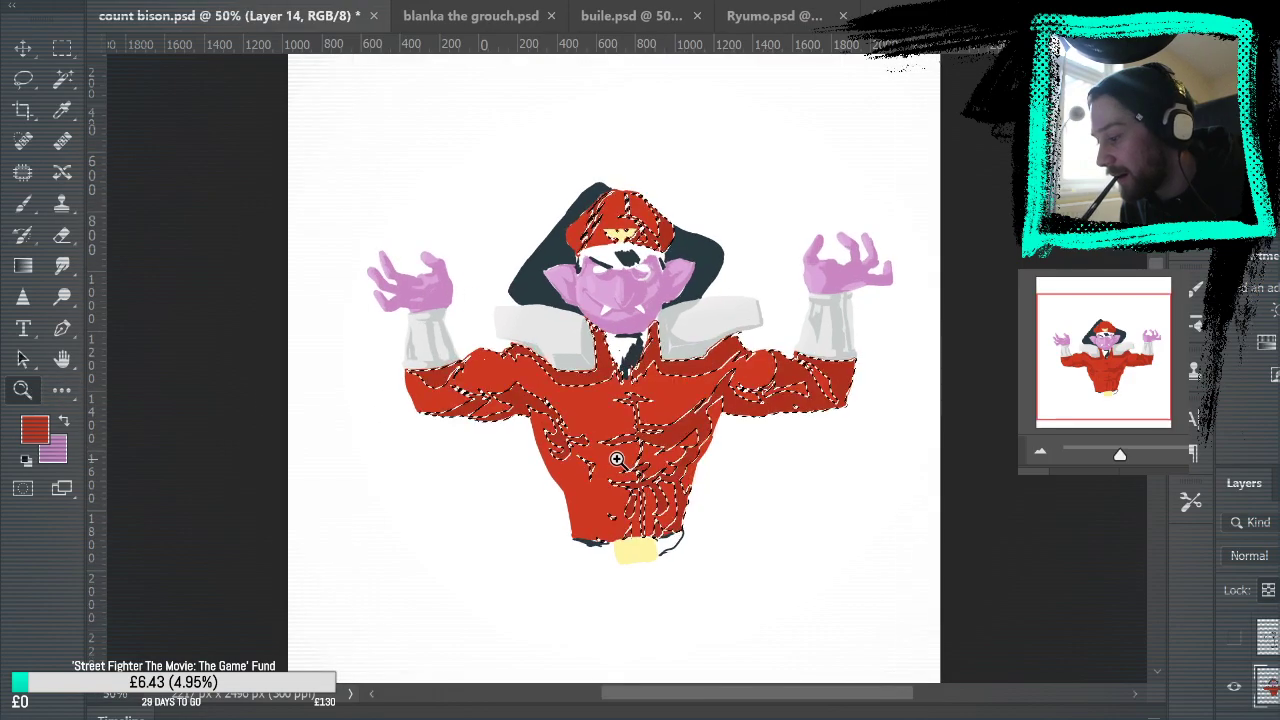
left_click(617, 459)
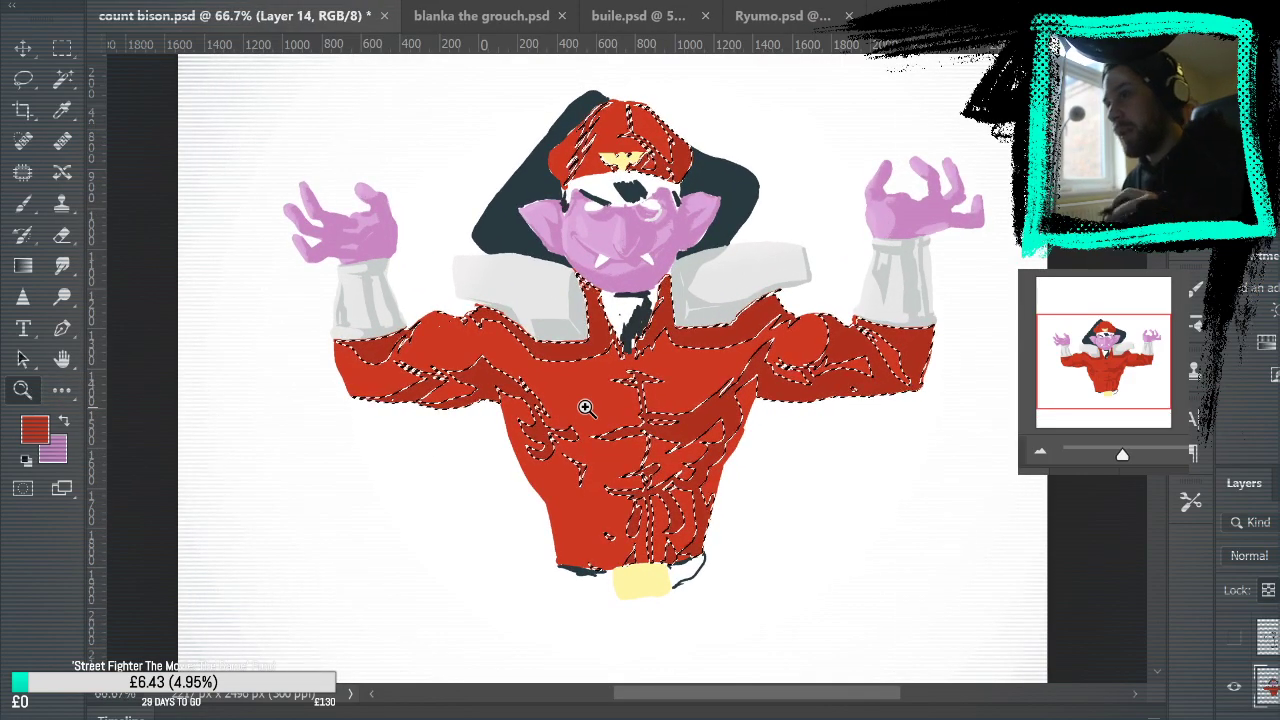
left_click(22, 203)
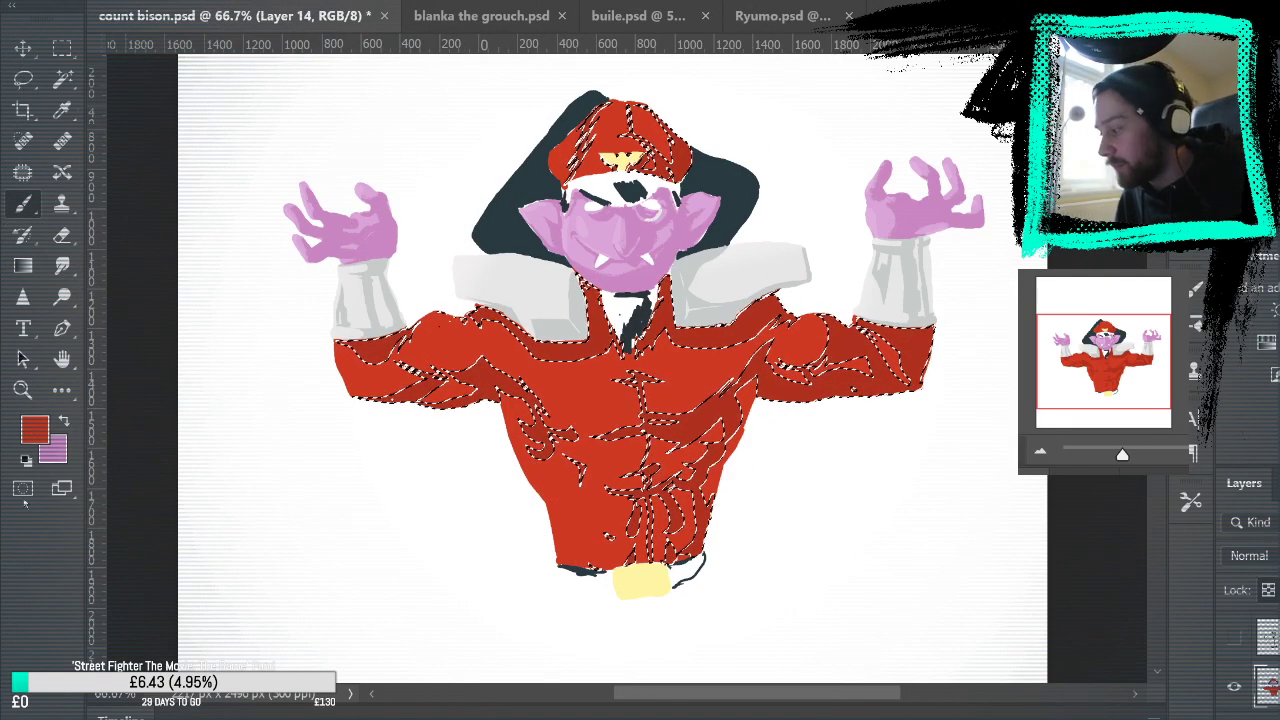
key("i")
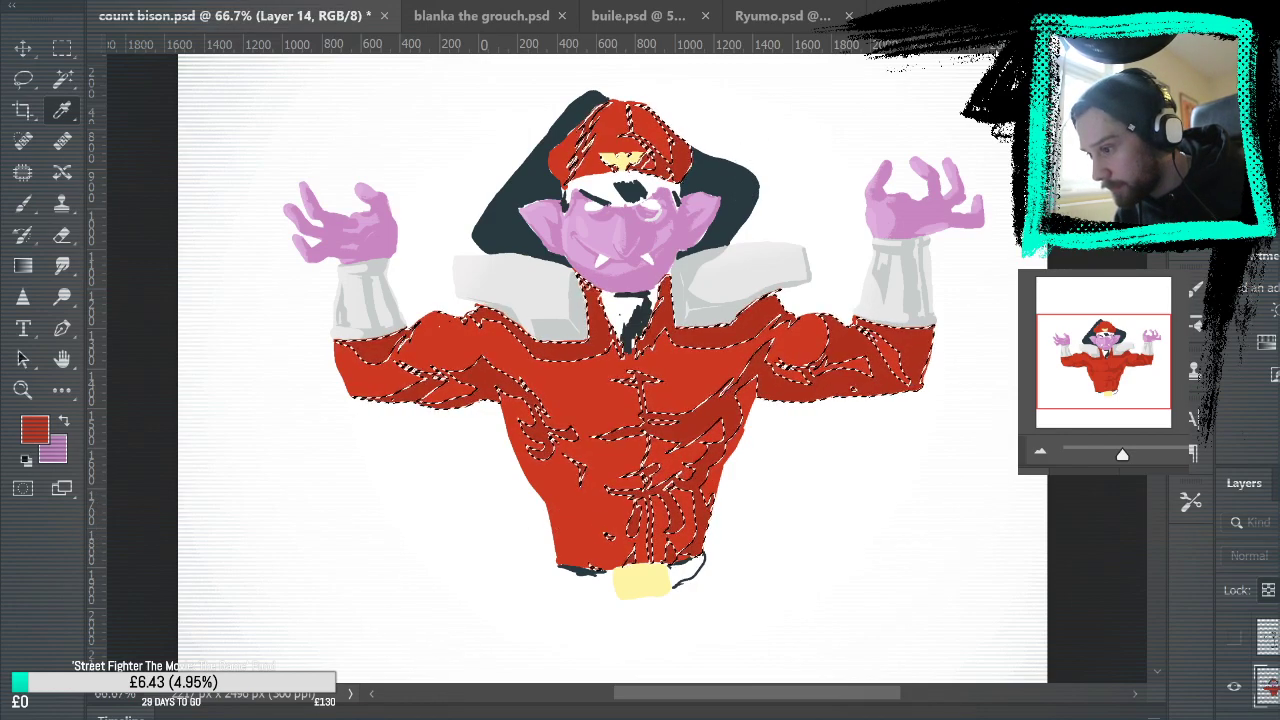
key("b")
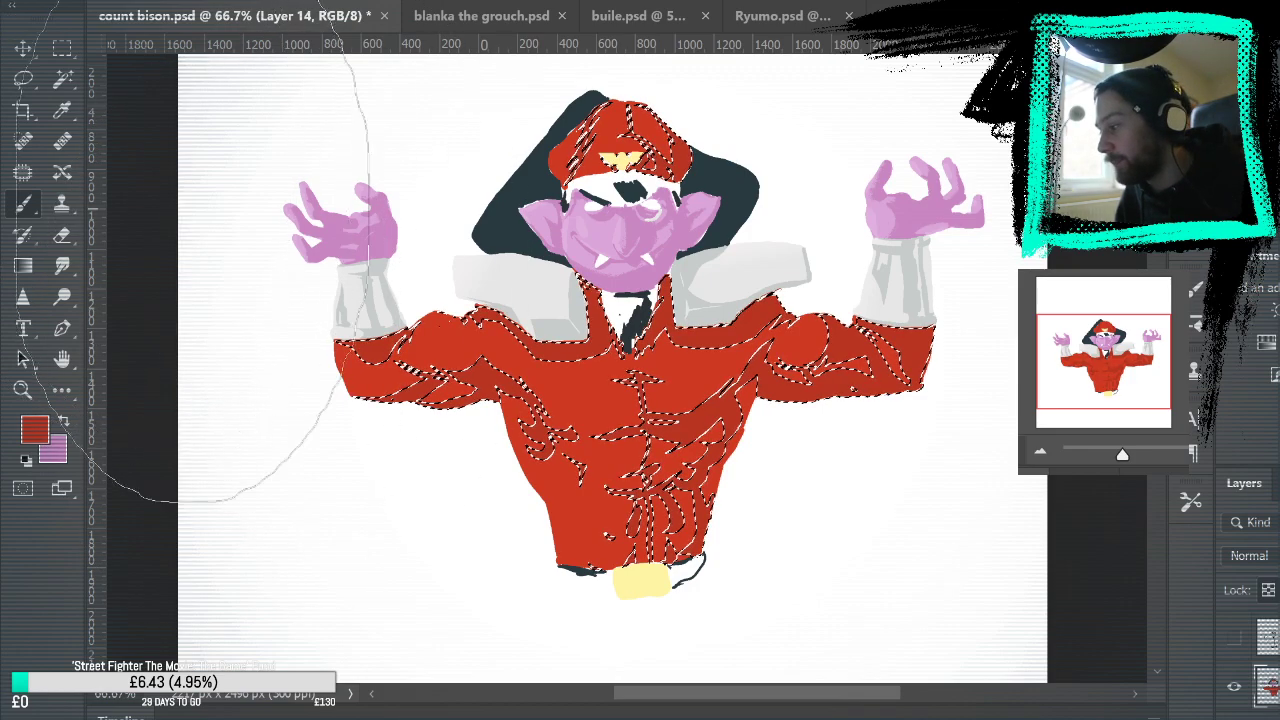
left_click(64, 48)
left_click(207, 190)
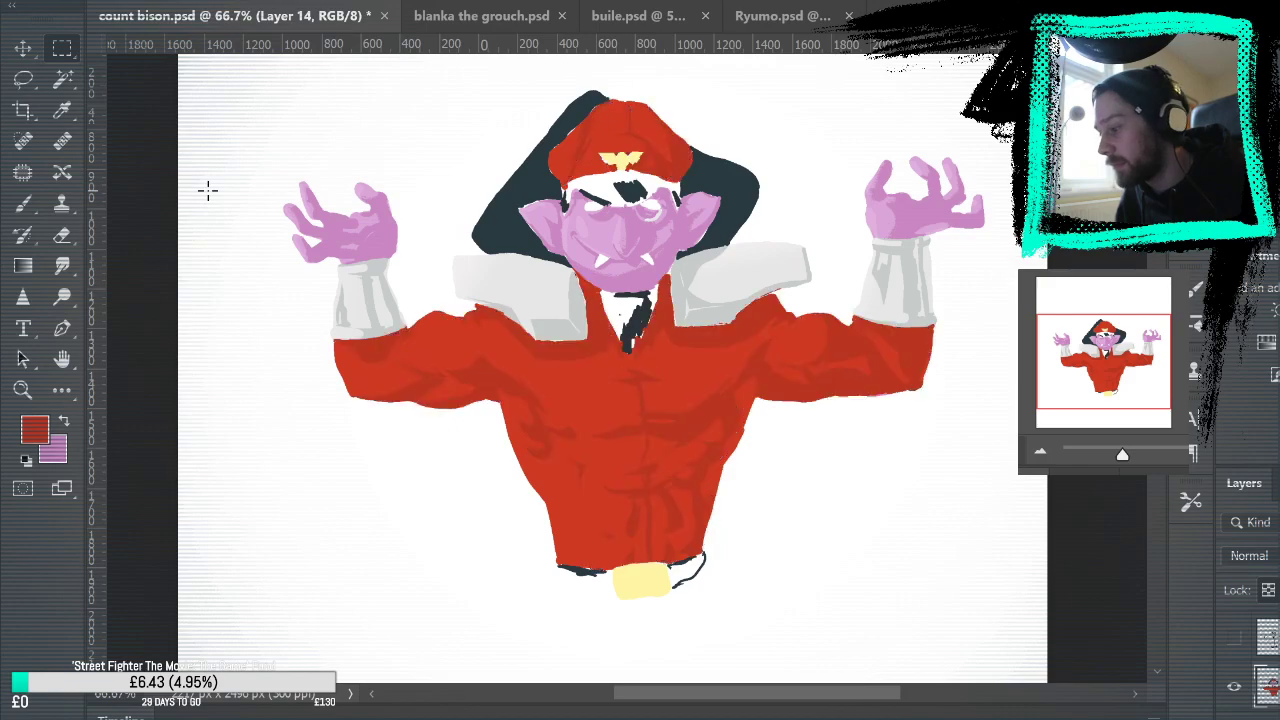
Step: Show the line art again over the colours and review the softened jacket shading from the shoulders to the belt
scroll(1242, 665, "up", 3)
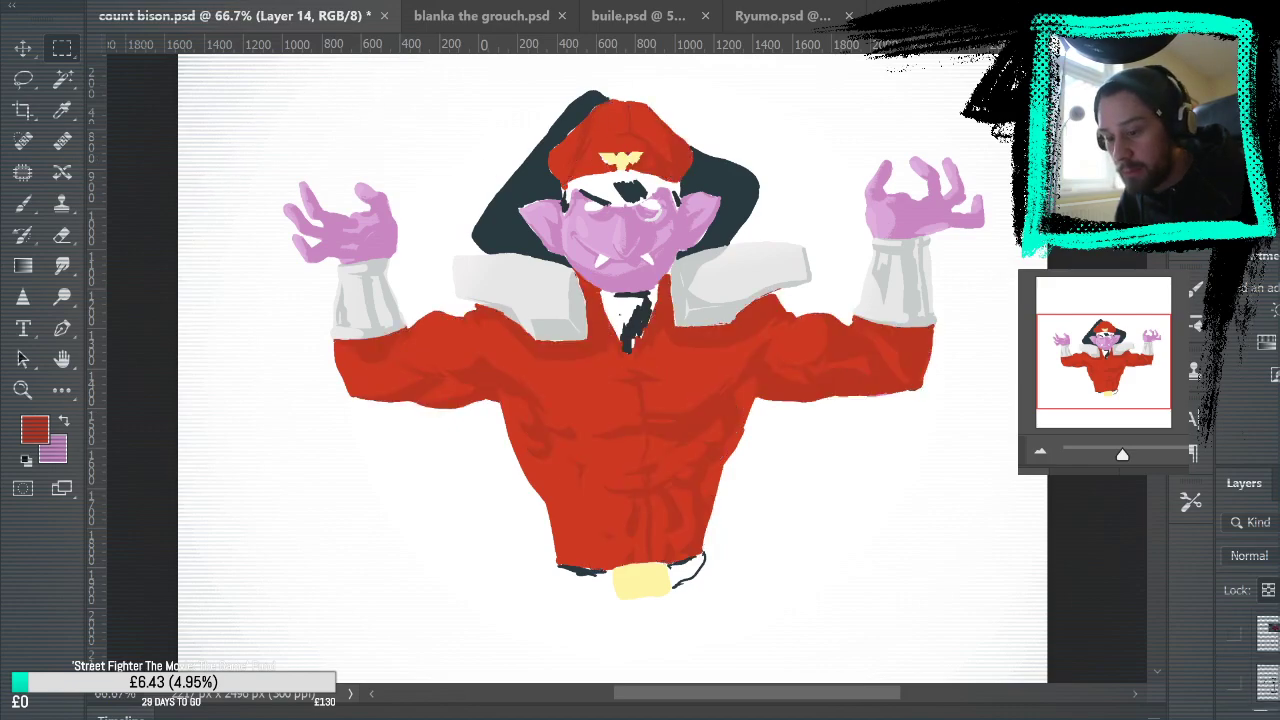
left_click(1235, 684)
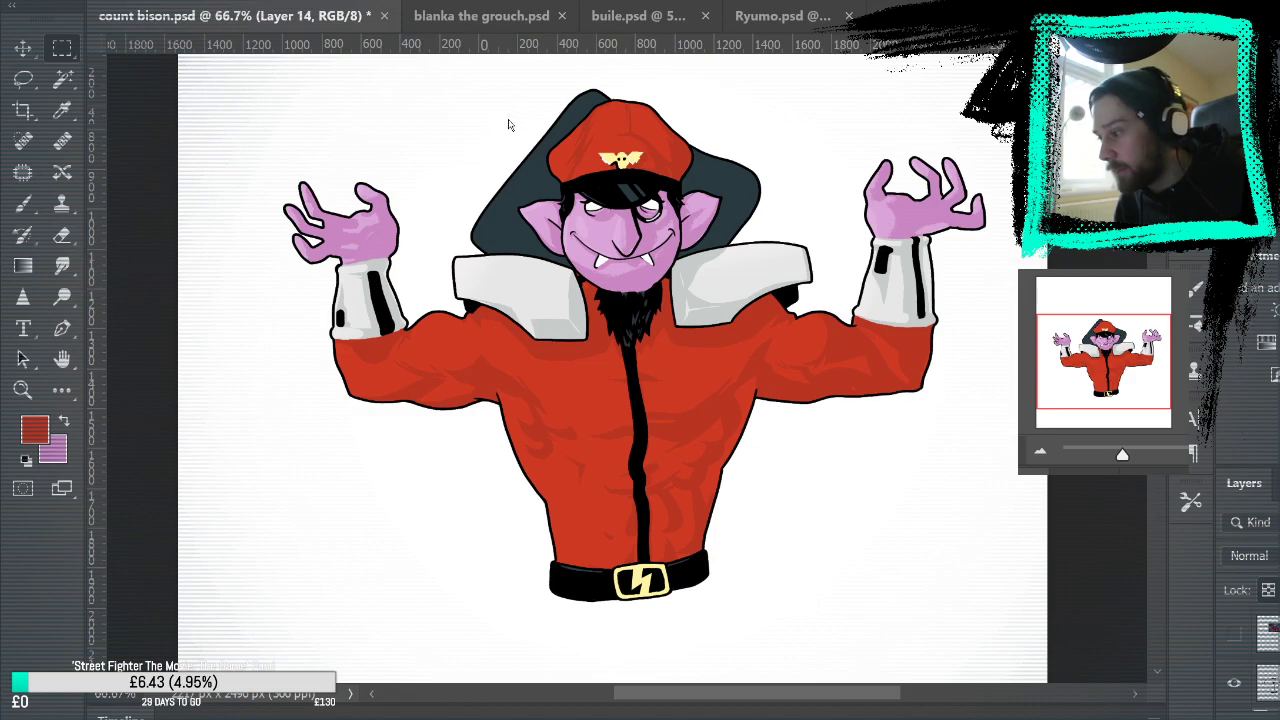
key("ctrl+0")
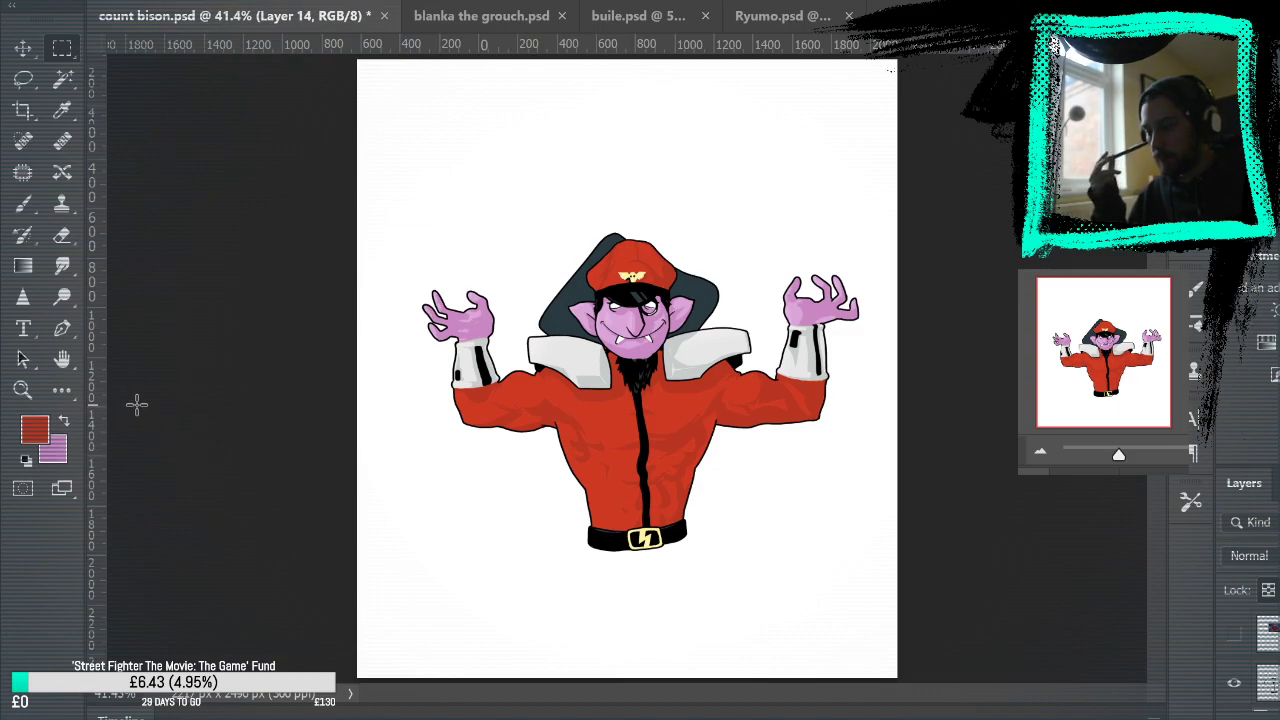
left_click(22, 390)
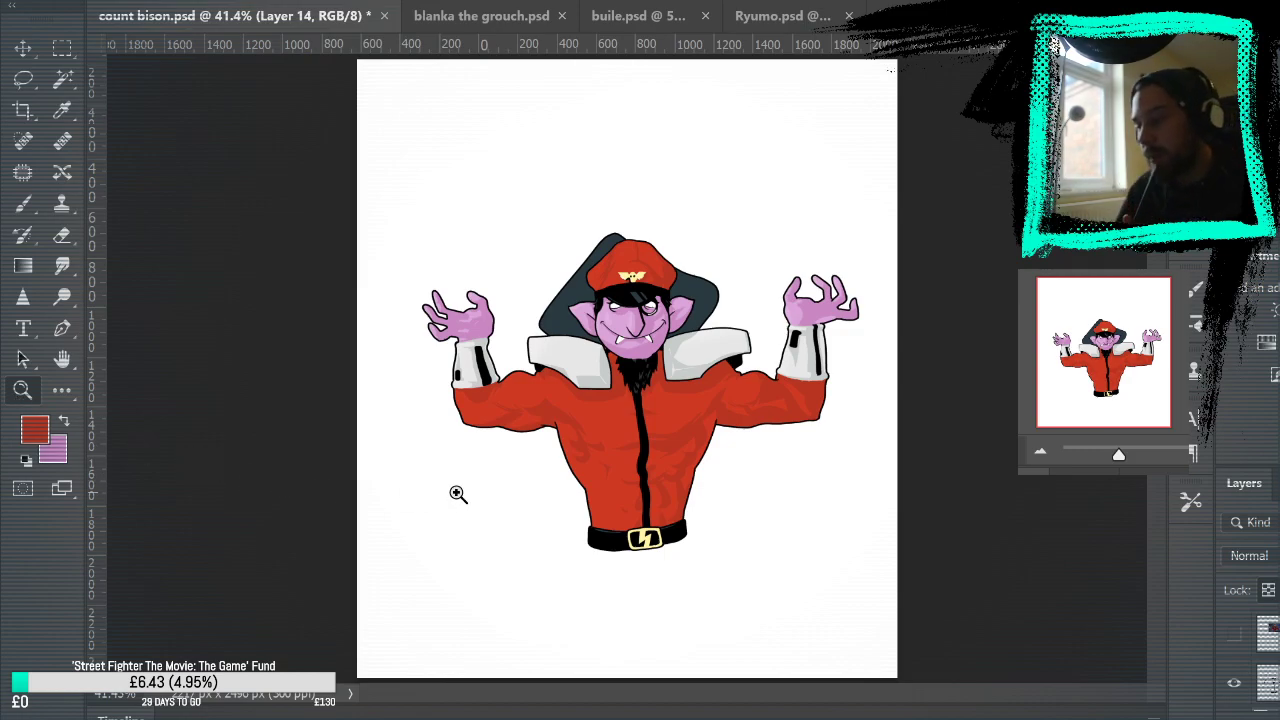
left_click(565, 452)
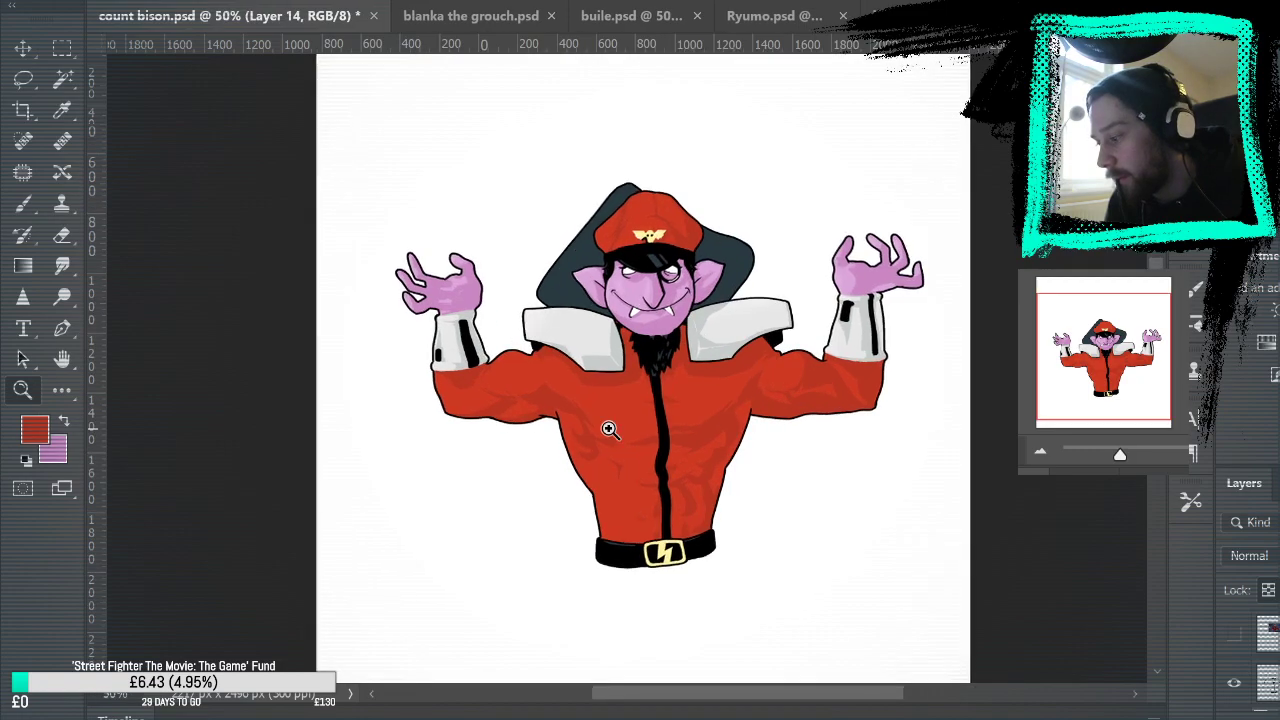
left_click(600, 429)
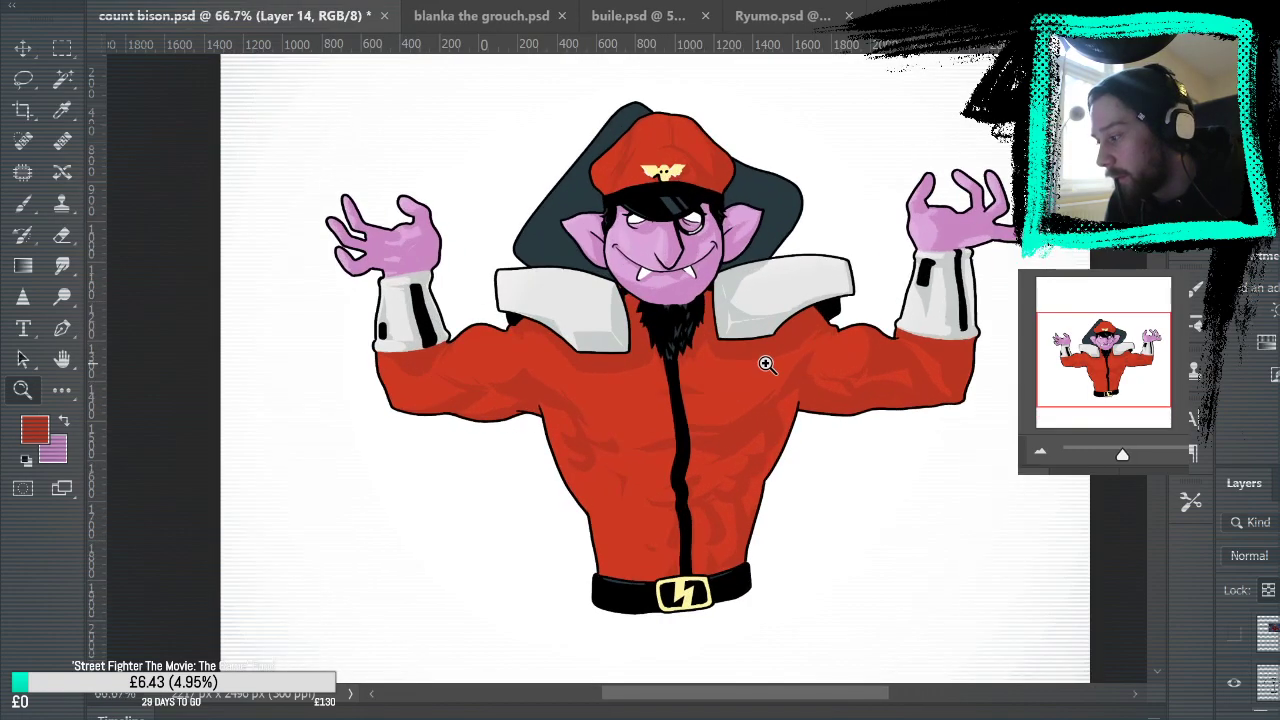
left_click(703, 324)
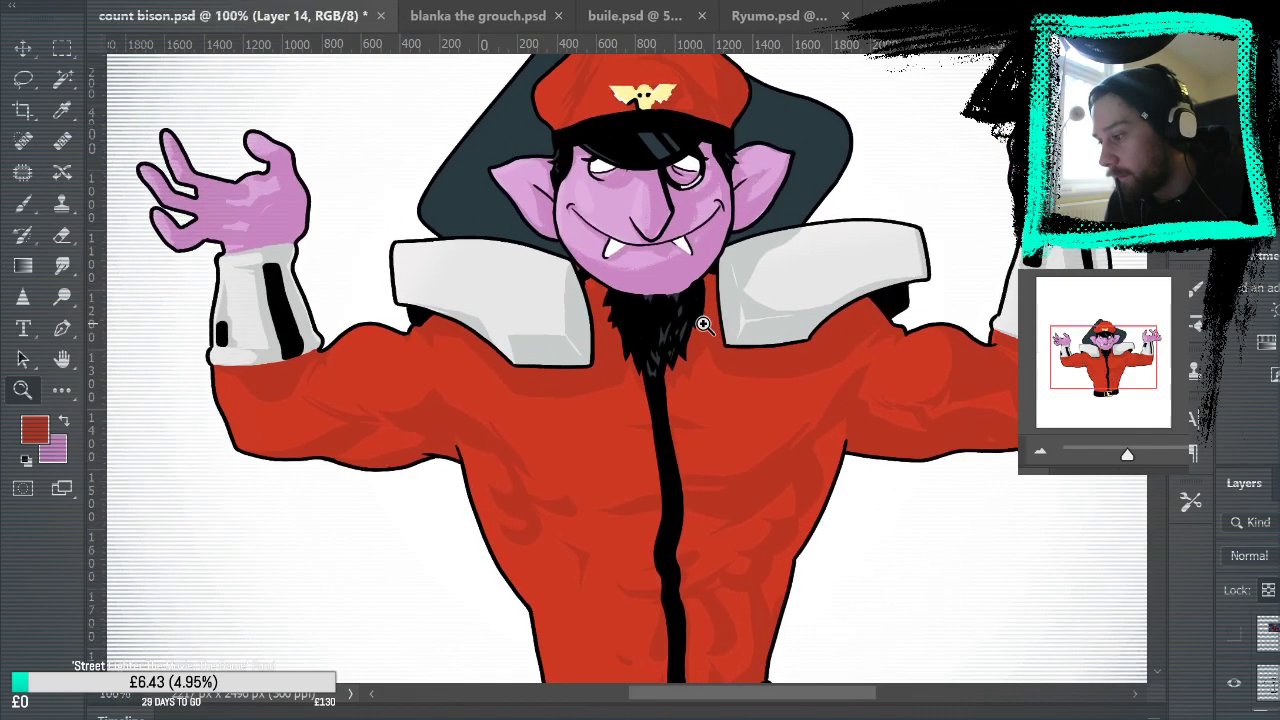
scroll(703, 324, "down", 3)
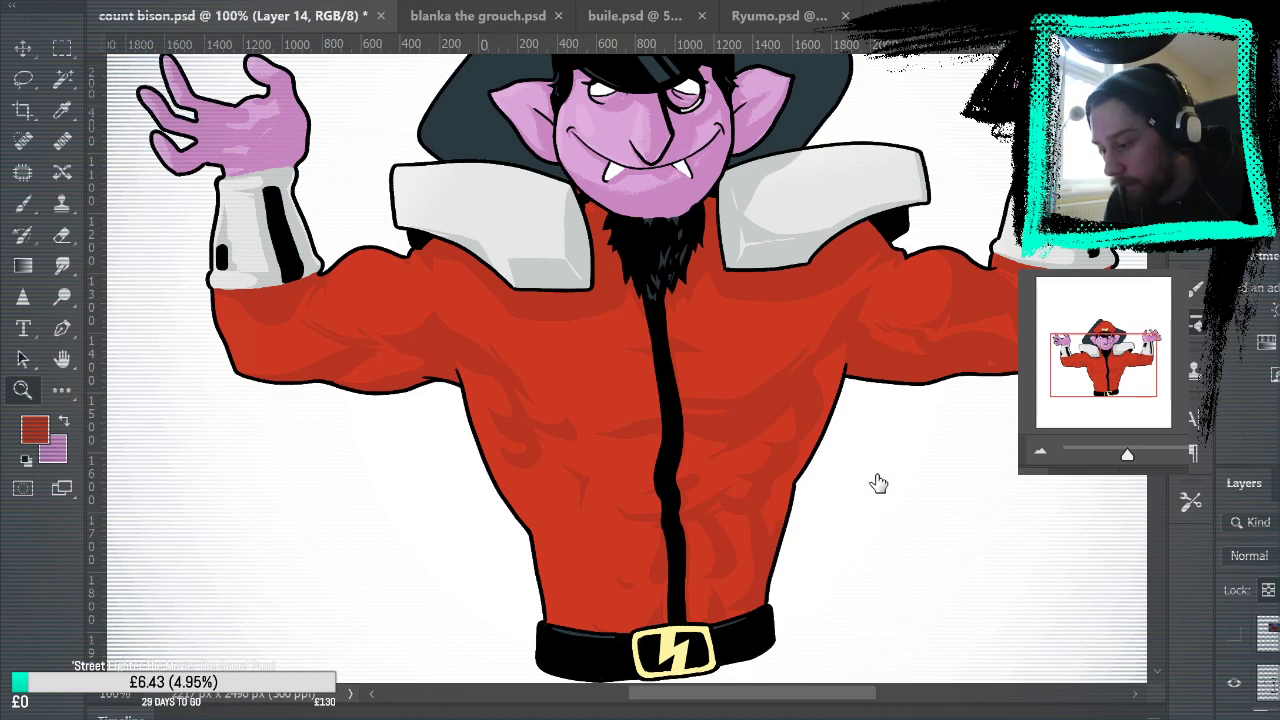
Step: Roughen the edges of the dark red shadow below the cuff on the left-hand sleeve with a textured brush
key("b")
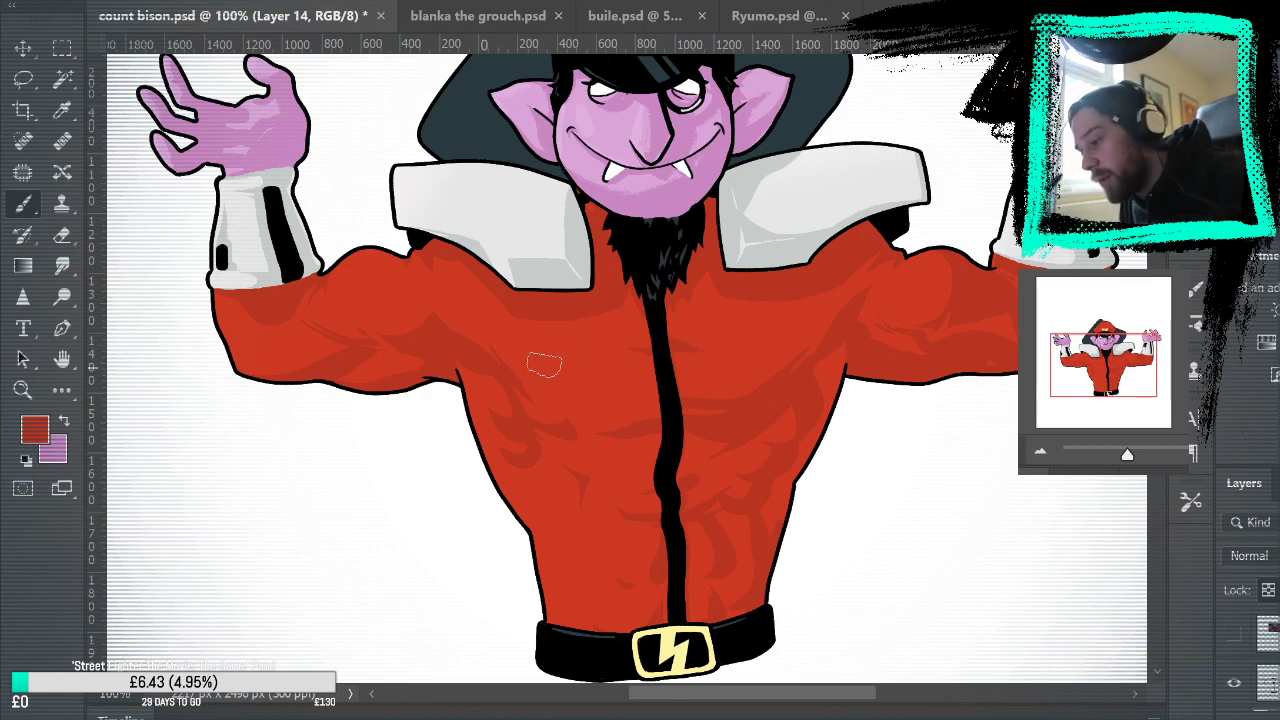
key("z")
left_click(577, 309)
left_click_drag(730, 264, 679, 624)
left_click_drag(607, 587, 754, 277)
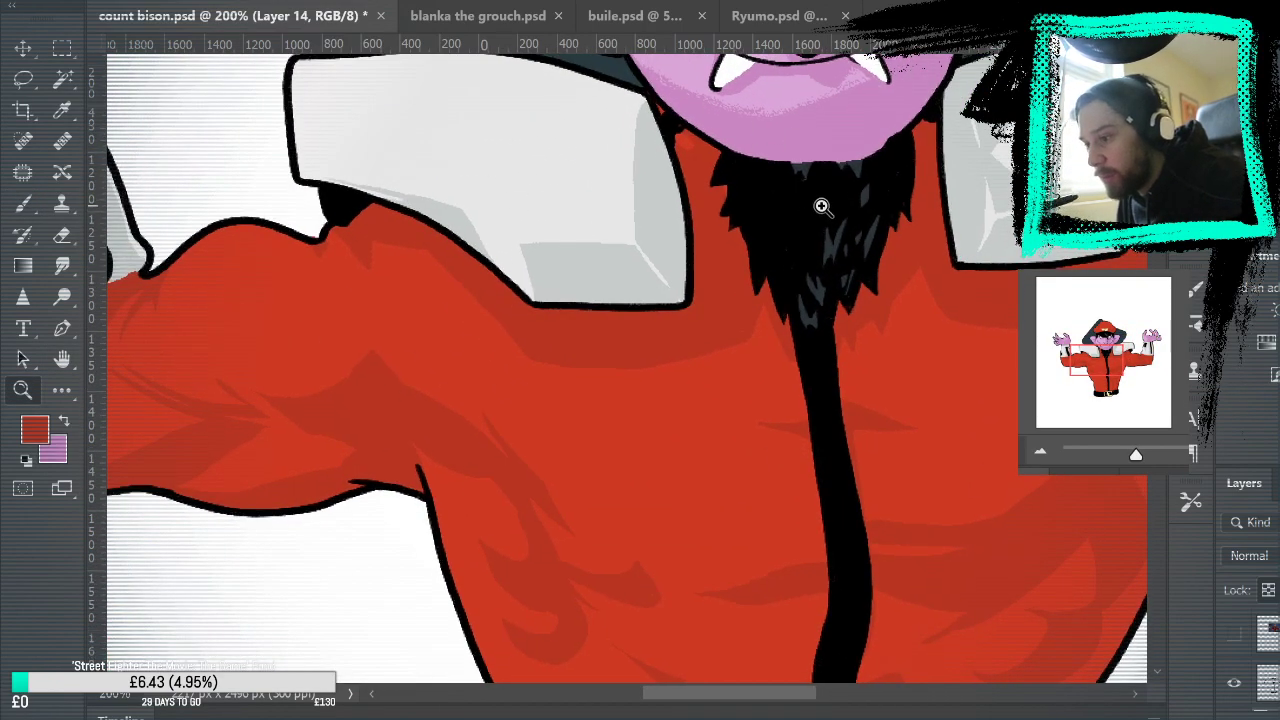
left_click_drag(655, 336, 986, 337)
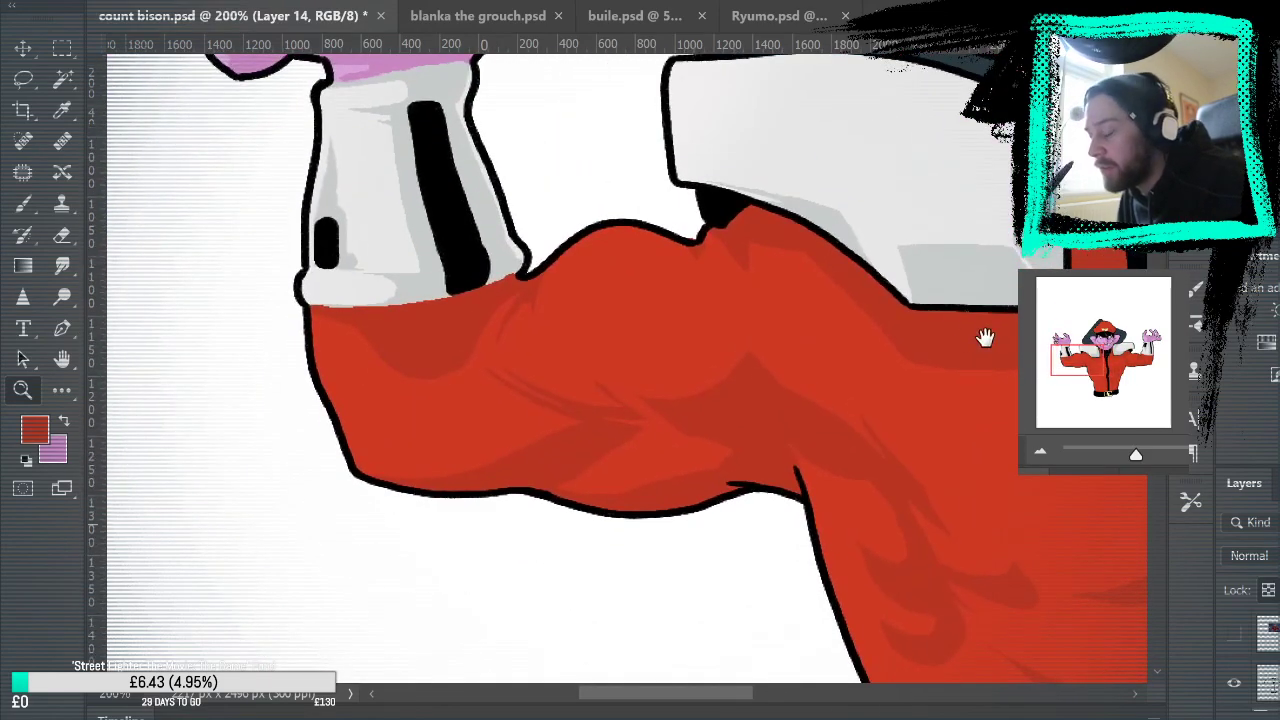
left_click(714, 362)
key("b")
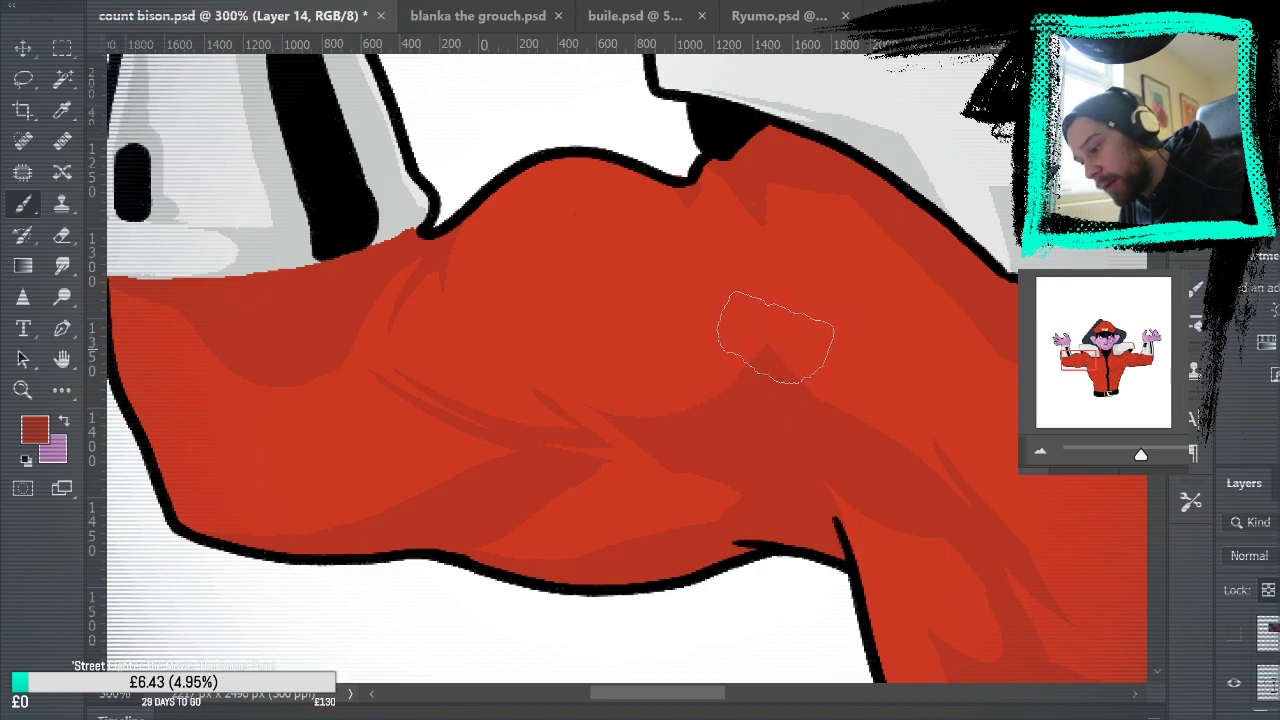
left_click(692, 349, "alt")
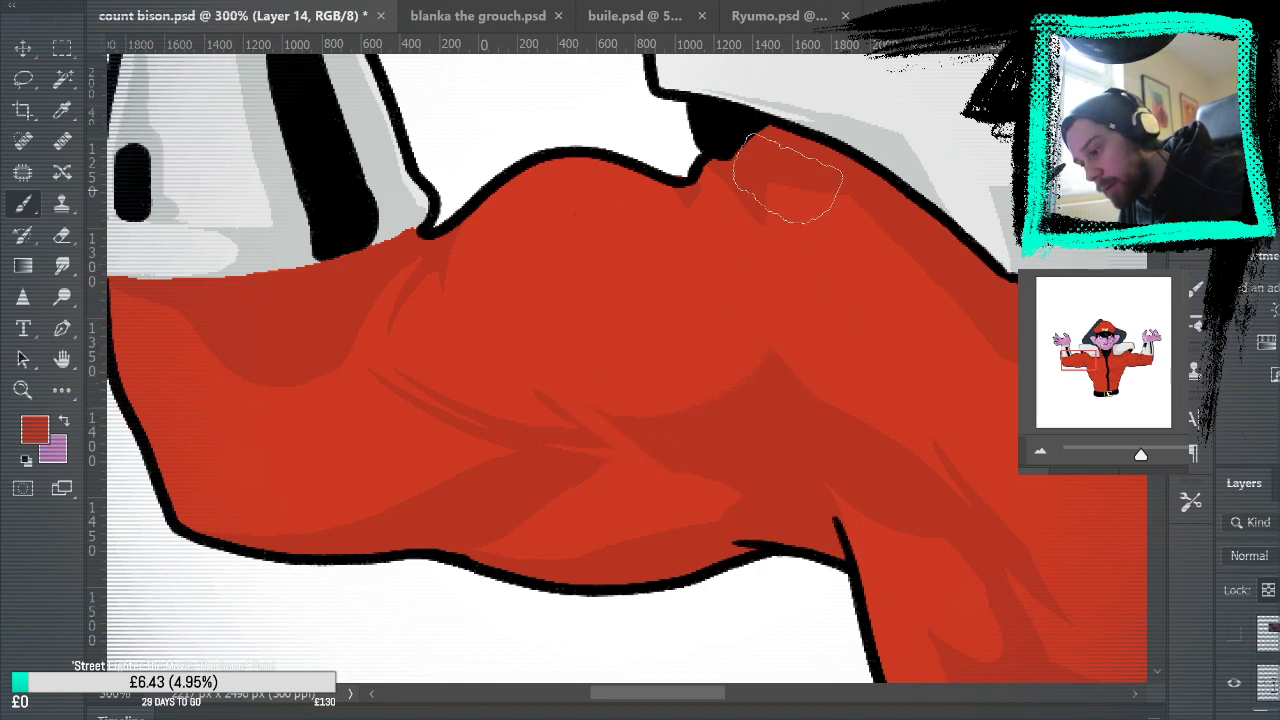
left_click_drag(669, 281, 918, 289)
mouse_move(410, 345)
left_mouse_down()
mouse_move(385, 299)
mouse_move(597, 415)
mouse_move(371, 298)
mouse_move(429, 314)
mouse_move(479, 359)
mouse_move(468, 384)
mouse_move(379, 314)
mouse_move(436, 334)
mouse_move(478, 374)
mouse_move(604, 408)
mouse_move(663, 332)
mouse_move(554, 402)
mouse_move(389, 330)
mouse_move(385, 312)
mouse_move(540, 395)
mouse_move(628, 346)
mouse_move(535, 306)
mouse_move(470, 319)
mouse_move(384, 291)
mouse_move(488, 347)
mouse_move(395, 299)
mouse_move(564, 364)
left_mouse_up()
mouse_move(445, 315)
left_mouse_down()
mouse_move(493, 357)
mouse_move(566, 344)
mouse_move(448, 313)
mouse_move(503, 371)
mouse_move(509, 329)
mouse_move(487, 369)
mouse_move(563, 330)
mouse_move(590, 245)
left_mouse_up()
mouse_move(883, 386)
left_mouse_down()
mouse_move(811, 503)
mouse_move(691, 446)
mouse_move(741, 329)
left_mouse_up()
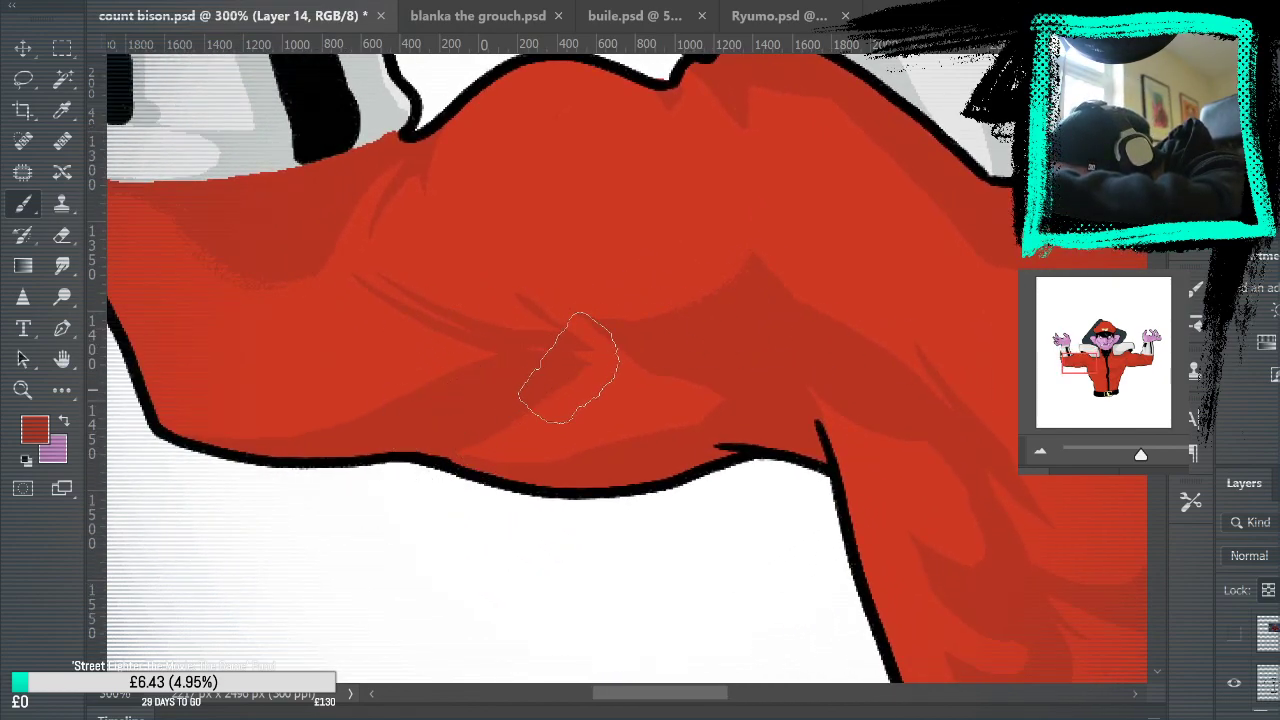
Step: Roughen the dark red shadow edges across the chest below the shoulder pad and on the right-hand sleeve with the textured brush
key("space")
mouse_move(946, 389)
left_mouse_down()
mouse_move(722, 508)
mouse_move(275, 609)
left_mouse_up()
left_click_drag(970, 480, 954, 274)
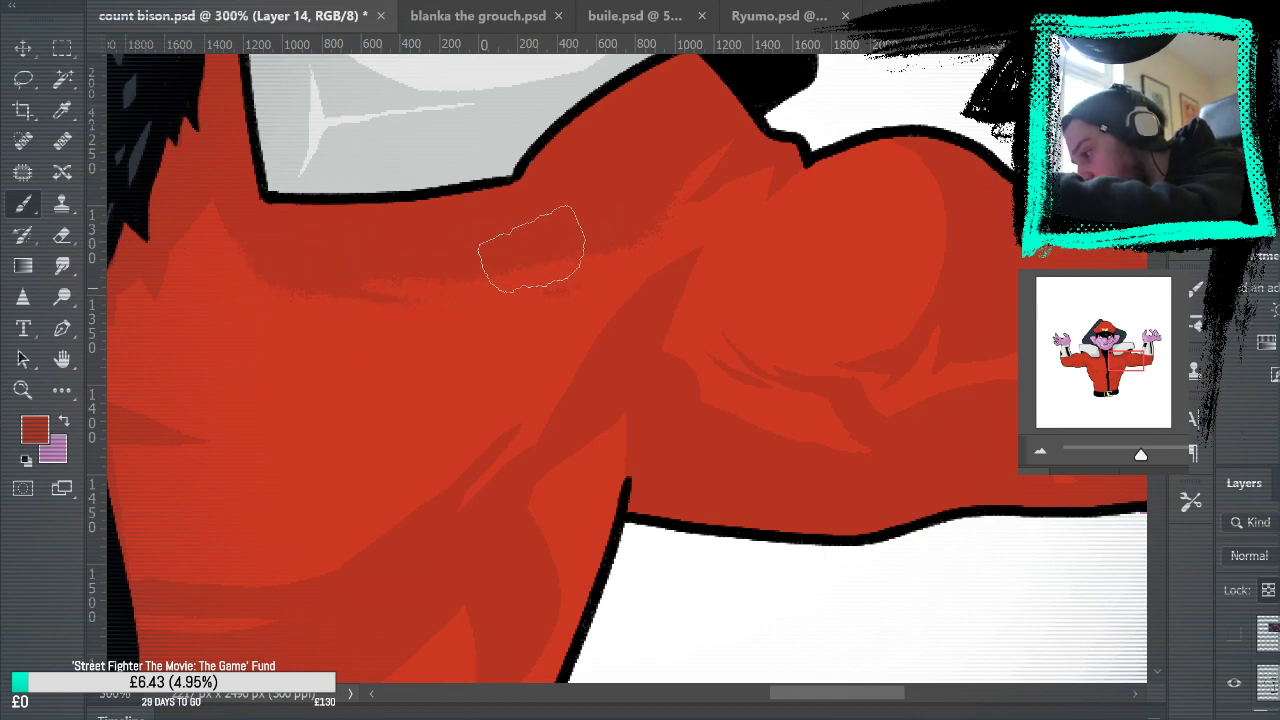
left_click_drag(948, 274, 777, 284)
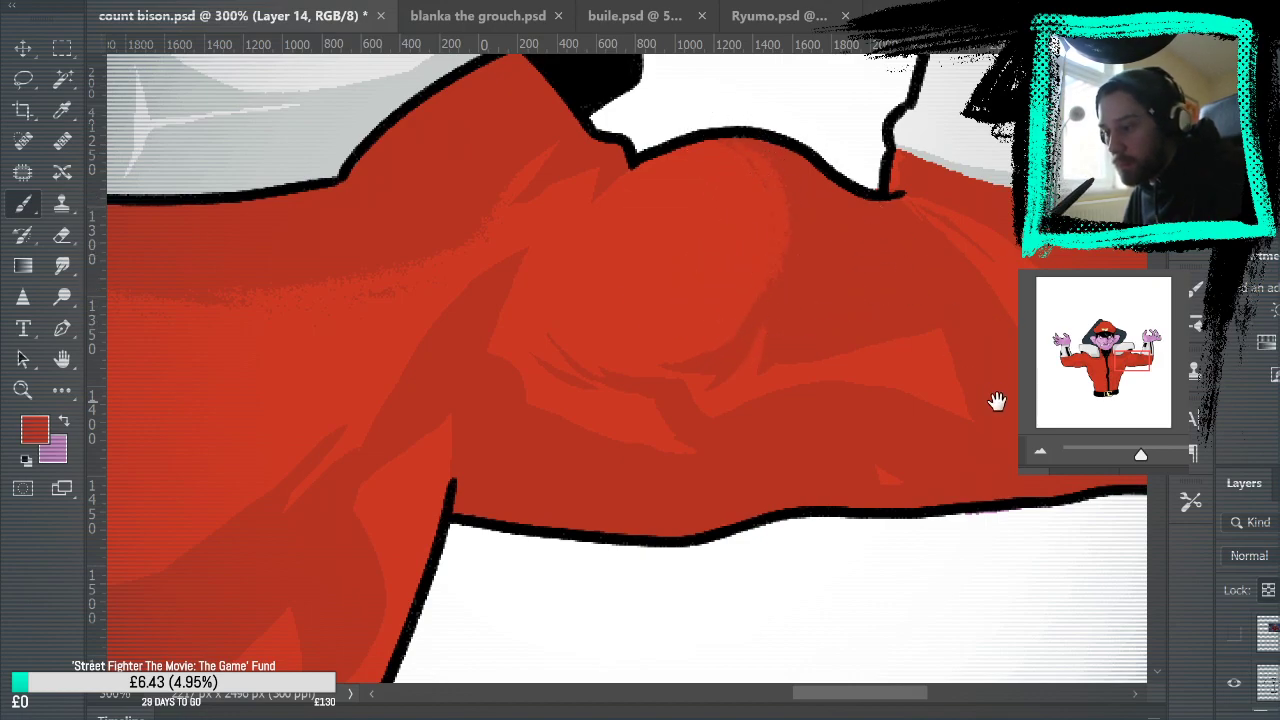
left_click_drag(994, 400, 743, 391)
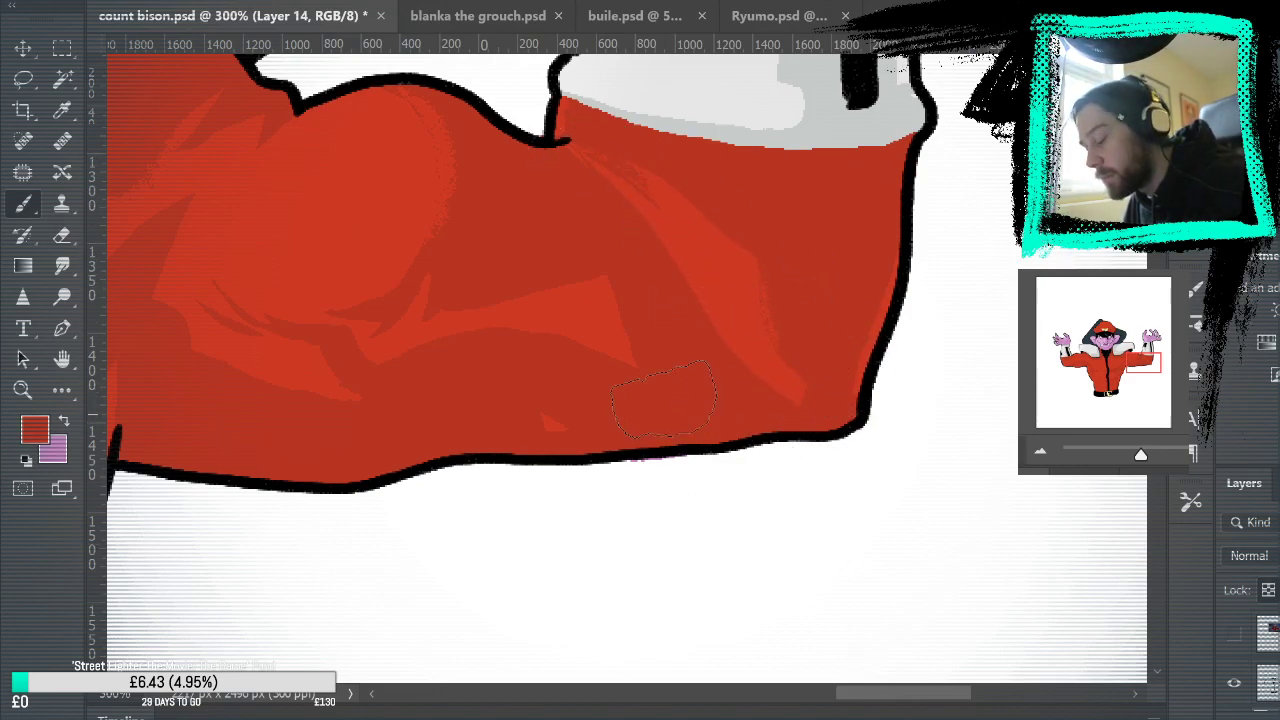
left_click_drag(700, 360, 1020, 438)
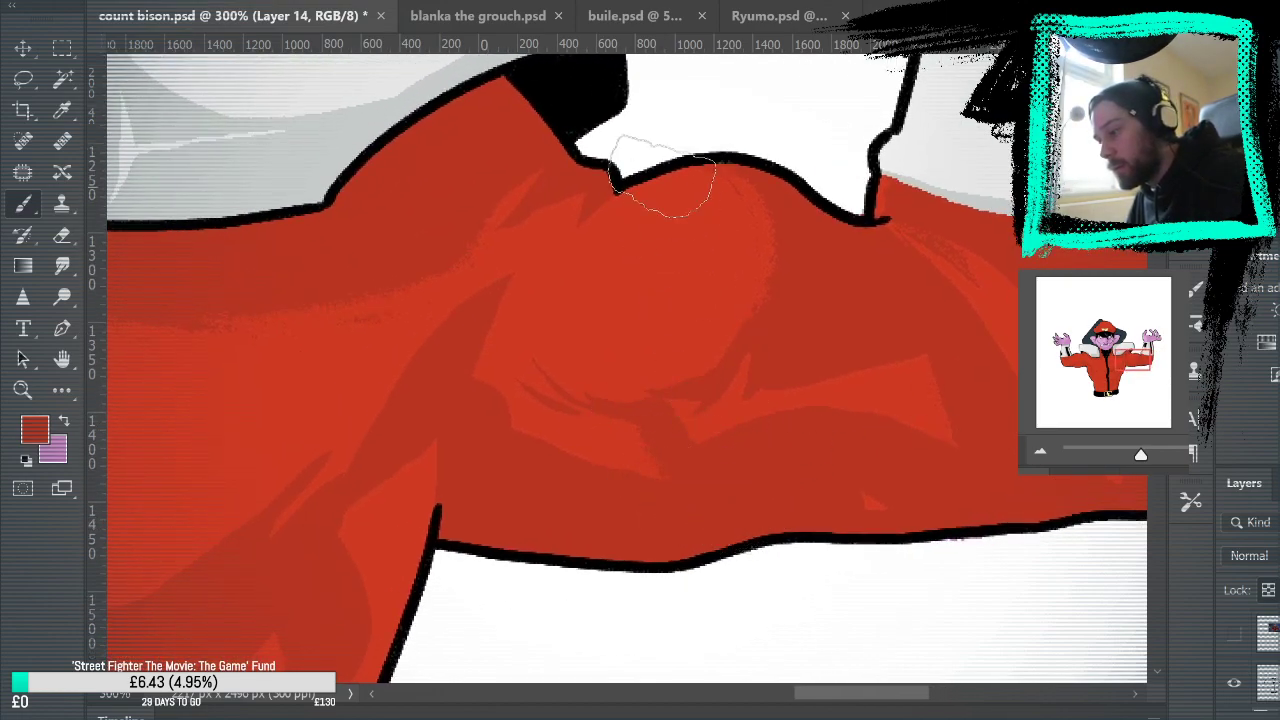
Step: Texture the edges of the fold shadows on both sides of the lower jacket, between the chest and the belt
left_click_drag(545, 467, 781, 21)
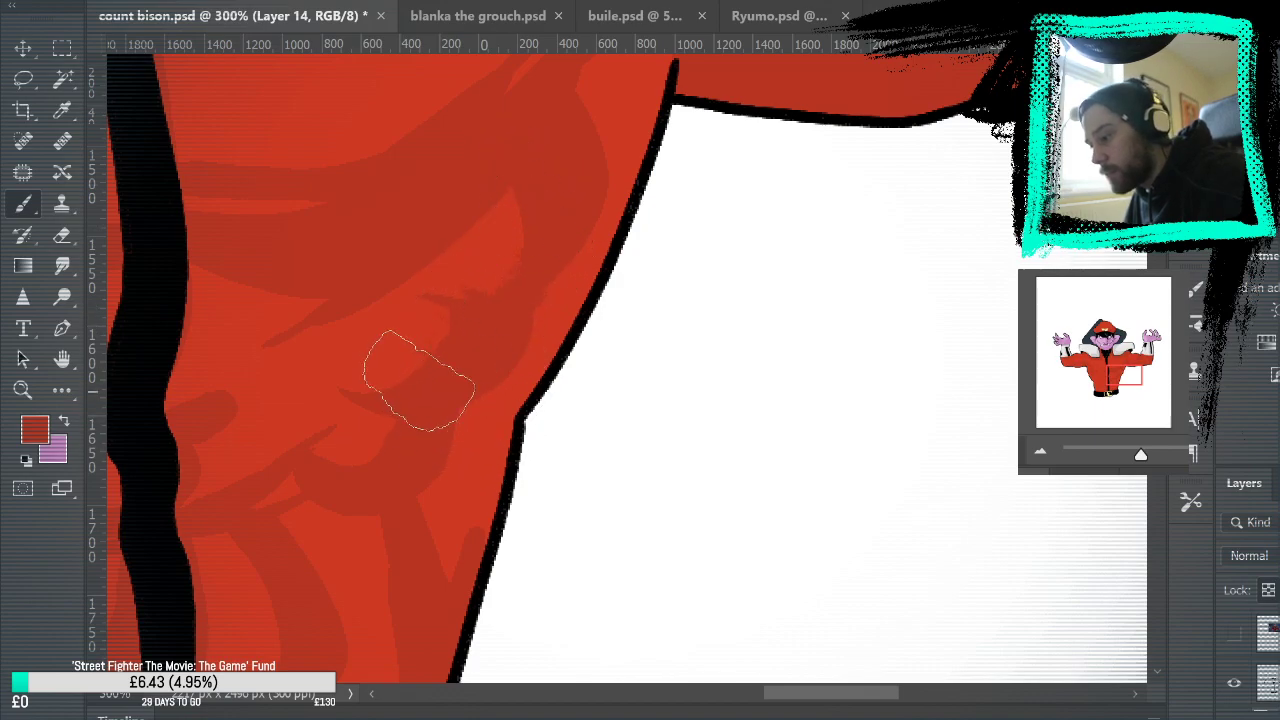
left_click_drag(535, 518, 743, 214)
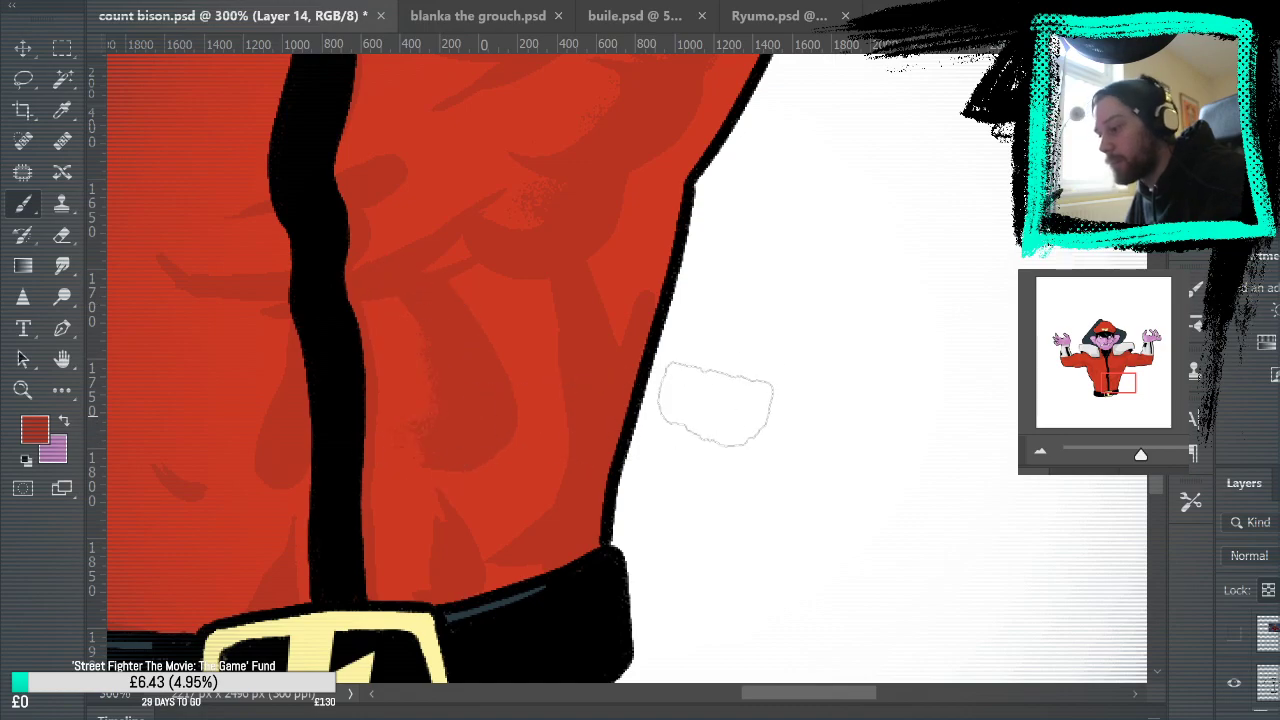
left_click_drag(708, 400, 1020, 440)
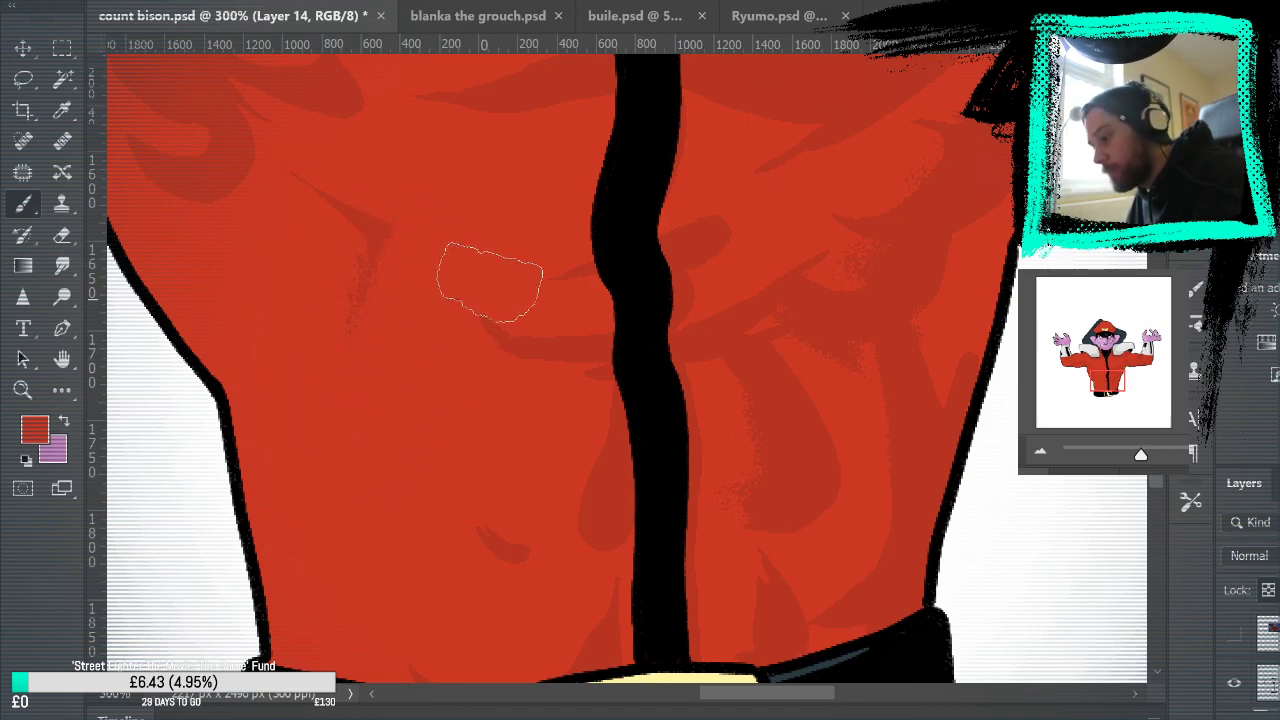
mouse_move(486, 271)
left_mouse_down()
mouse_move(702, 512)
mouse_move(810, 600)
left_mouse_up()
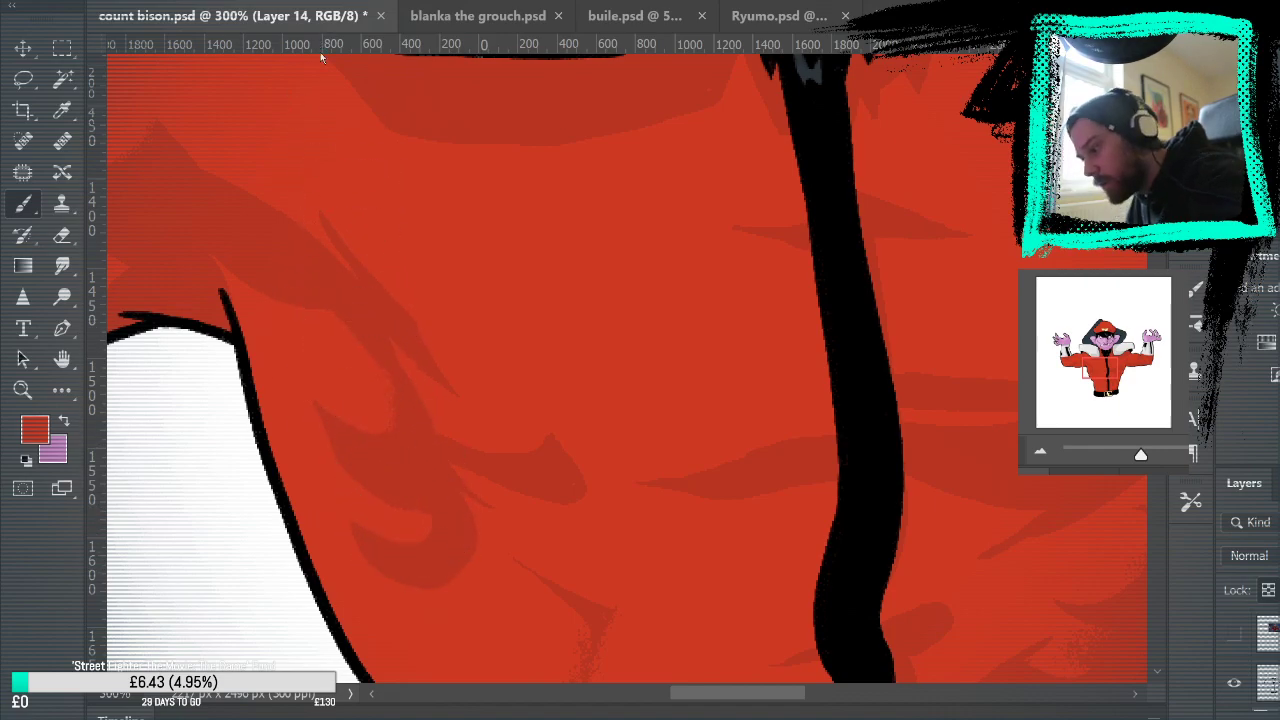
Step: Examine the jacket shading on the whole figure and closer up from the shoulders to the belt
key("ctrl+0")
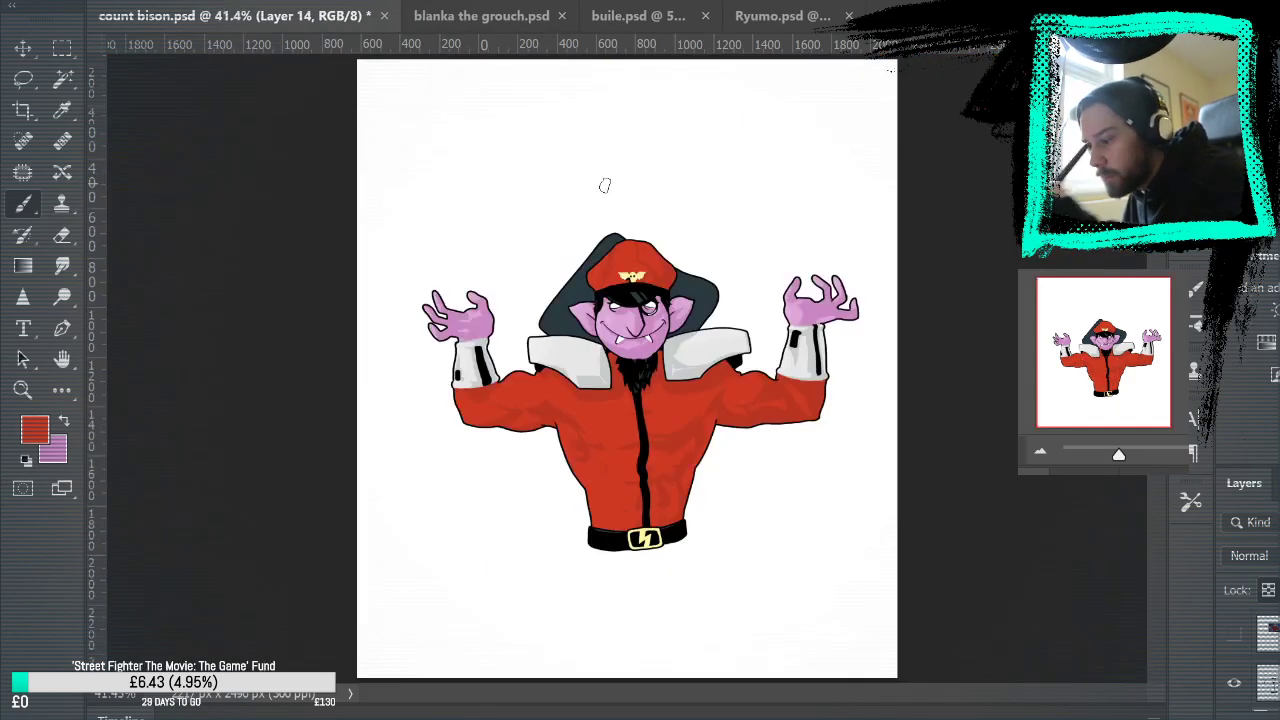
left_click(21, 388)
left_click(851, 553)
left_click(589, 394)
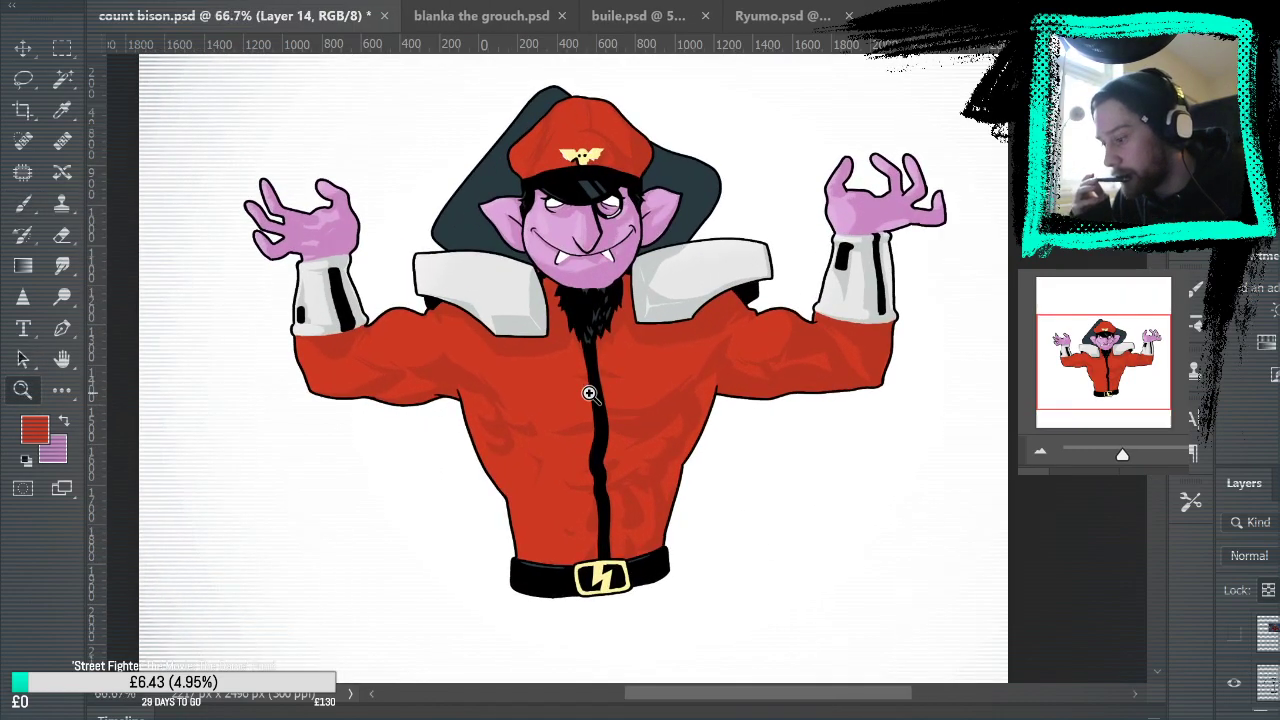
left_click(590, 392)
scroll(594, 608, "up", 5)
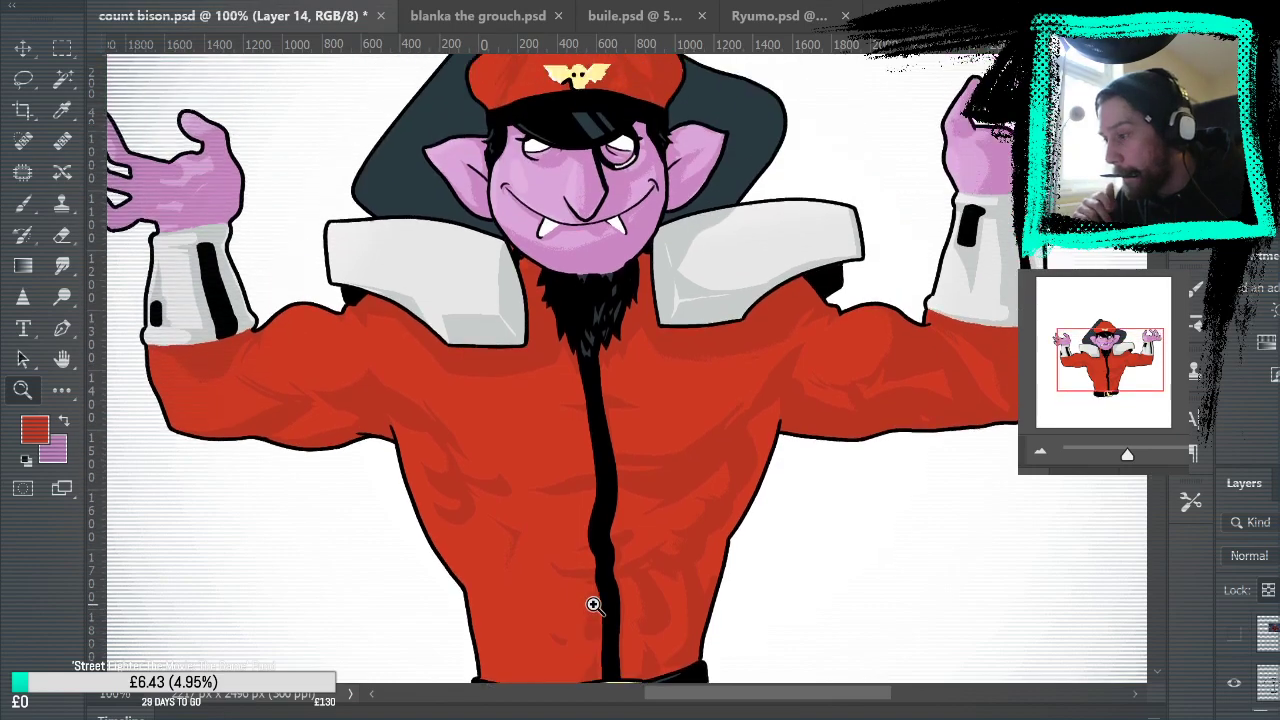
scroll(594, 606, "down", 5)
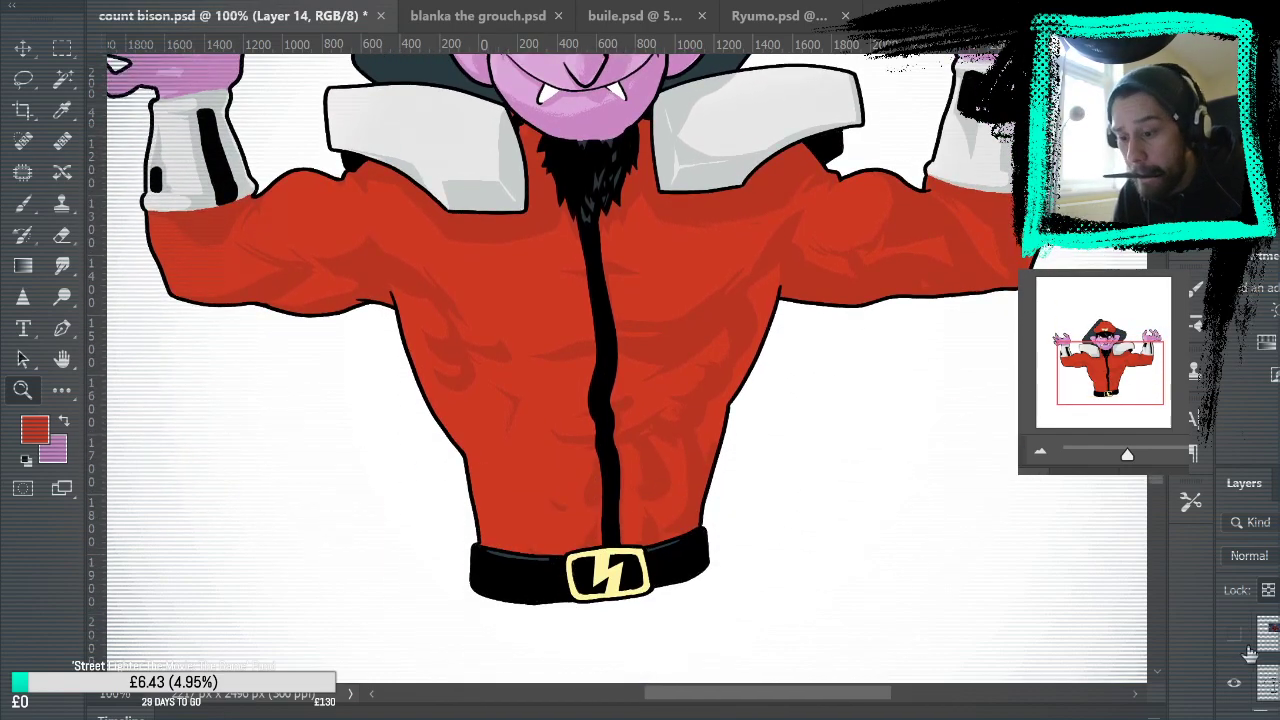
scroll(1262, 660, "down", 2)
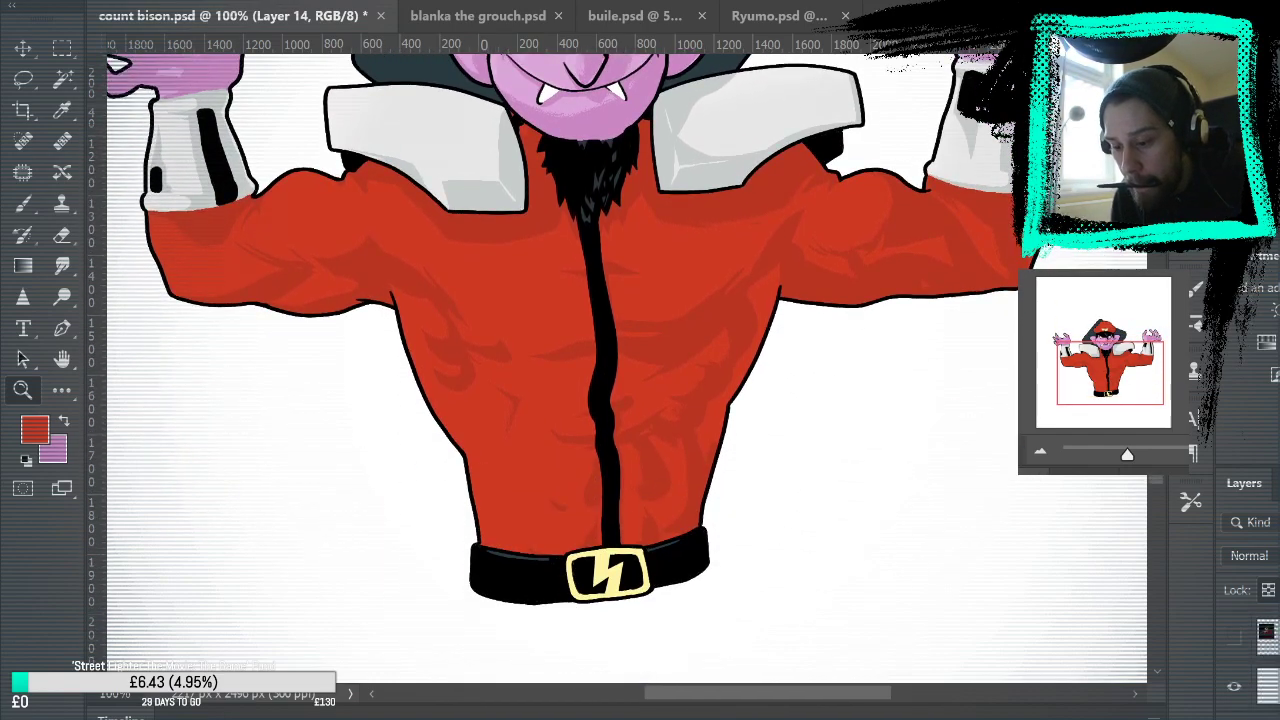
Step: Sample a golden yellow from the blue glove's wristband in the hidden reference artwork, showing that artwork only for the sampling
scroll(1262, 672, "down", 2)
left_click(1237, 643)
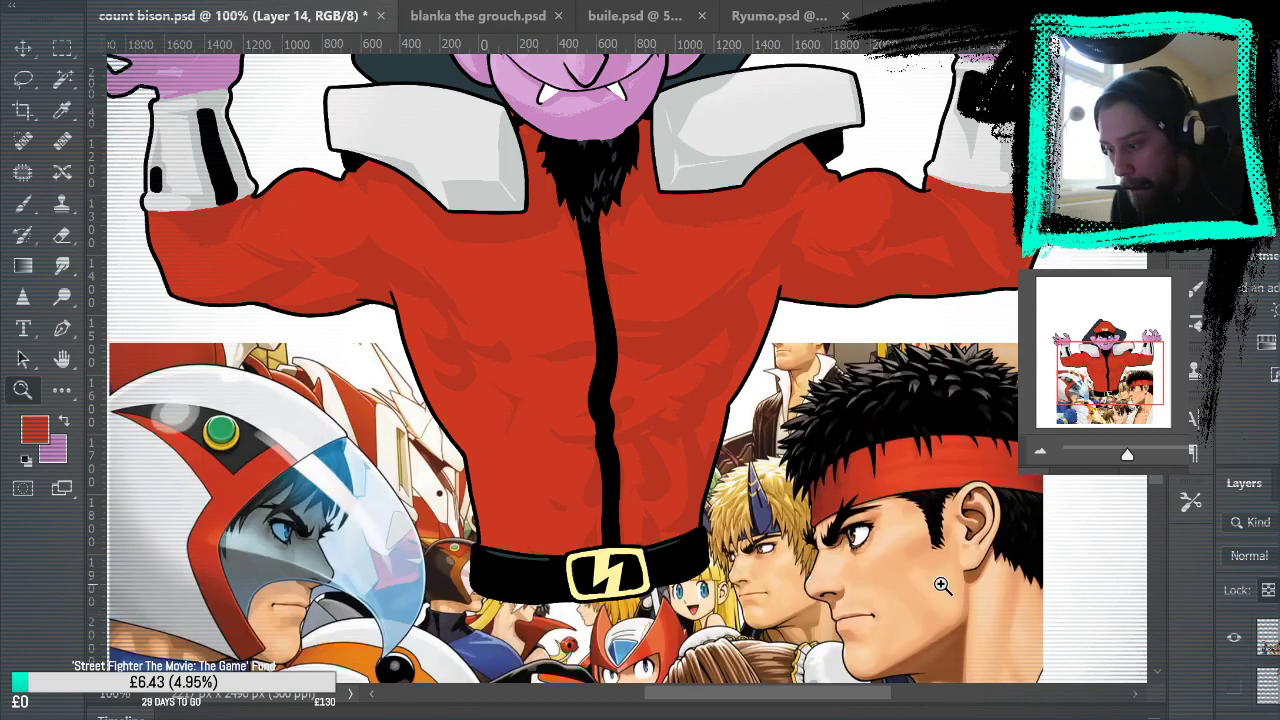
scroll(590, 535, "down", 4)
scroll(367, 544, "down", 2)
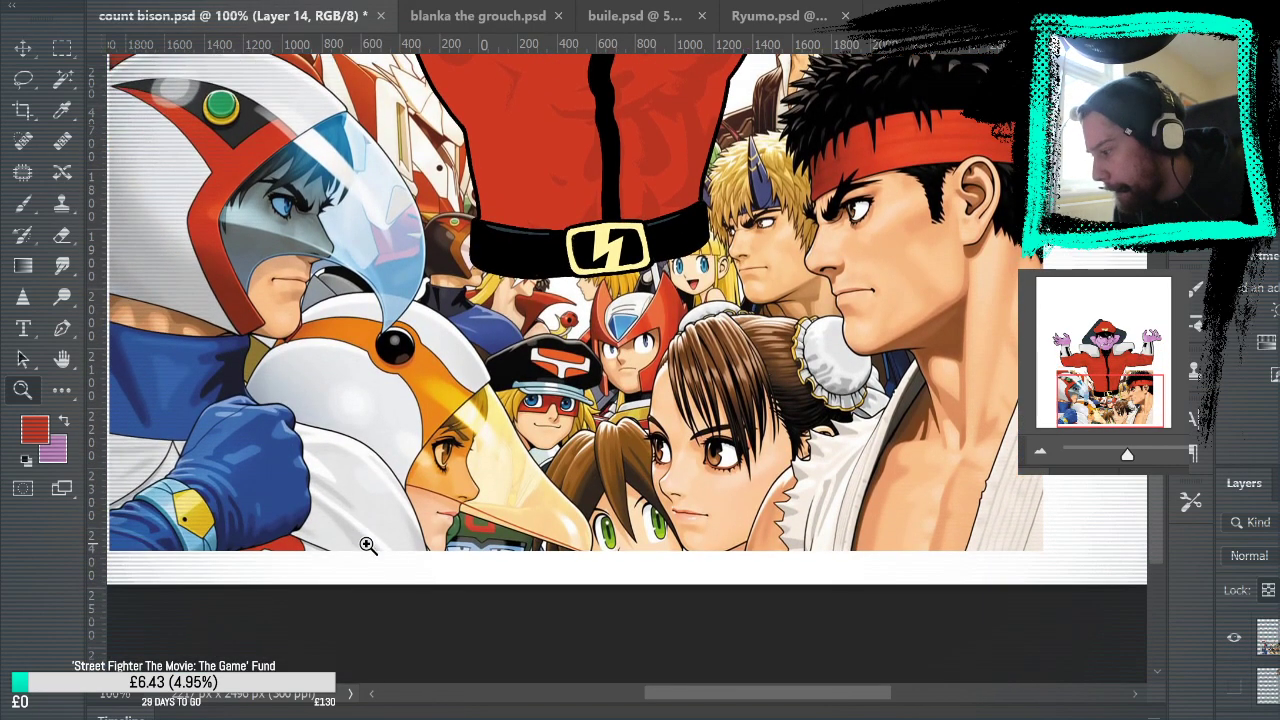
scroll(369, 540, "up", 1)
left_click(23, 203)
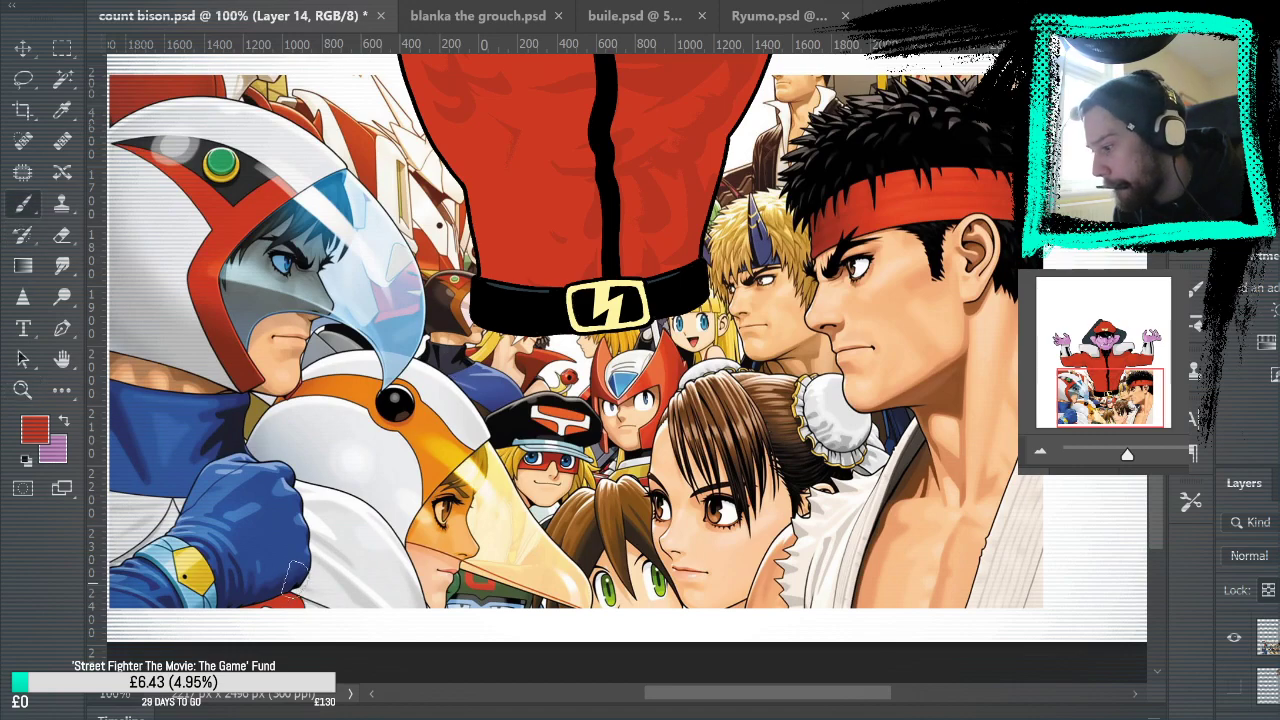
left_click(198, 560, "alt")
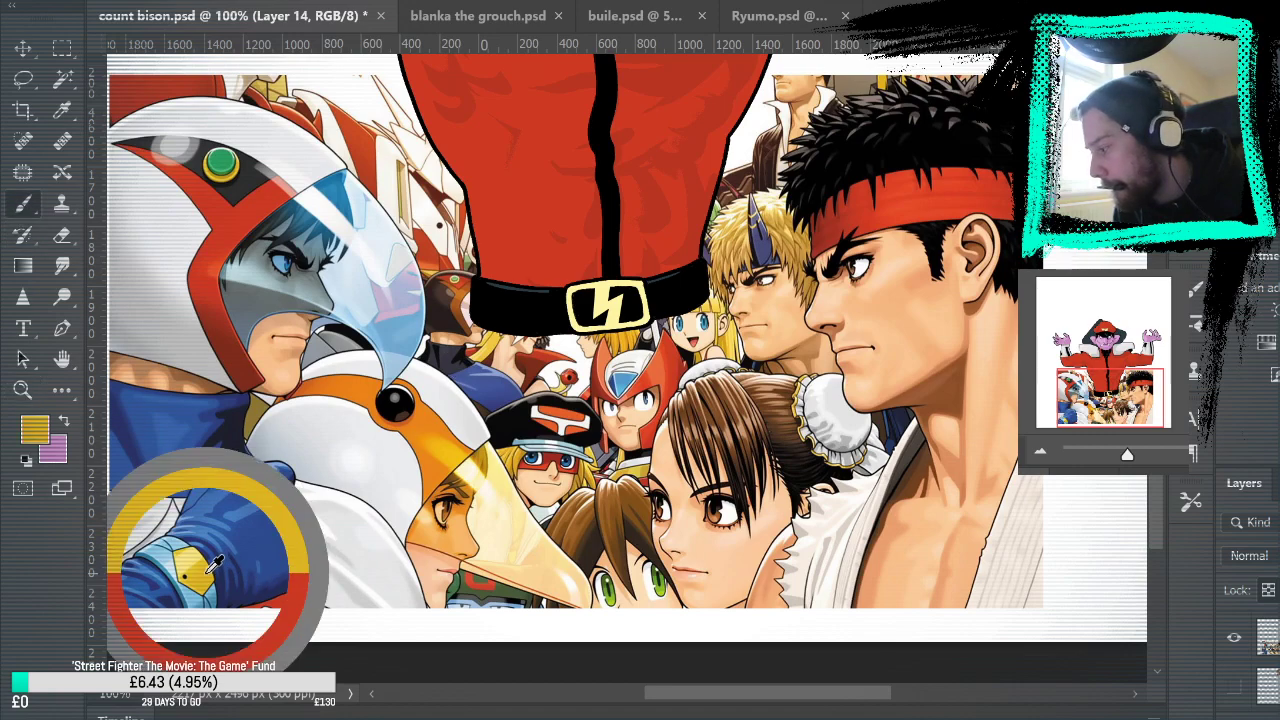
left_click(1229, 650)
Step: Shift the foreground colour to a warmer gold and select the belt buckle area with the Magic Wand tool
left_click(23, 358)
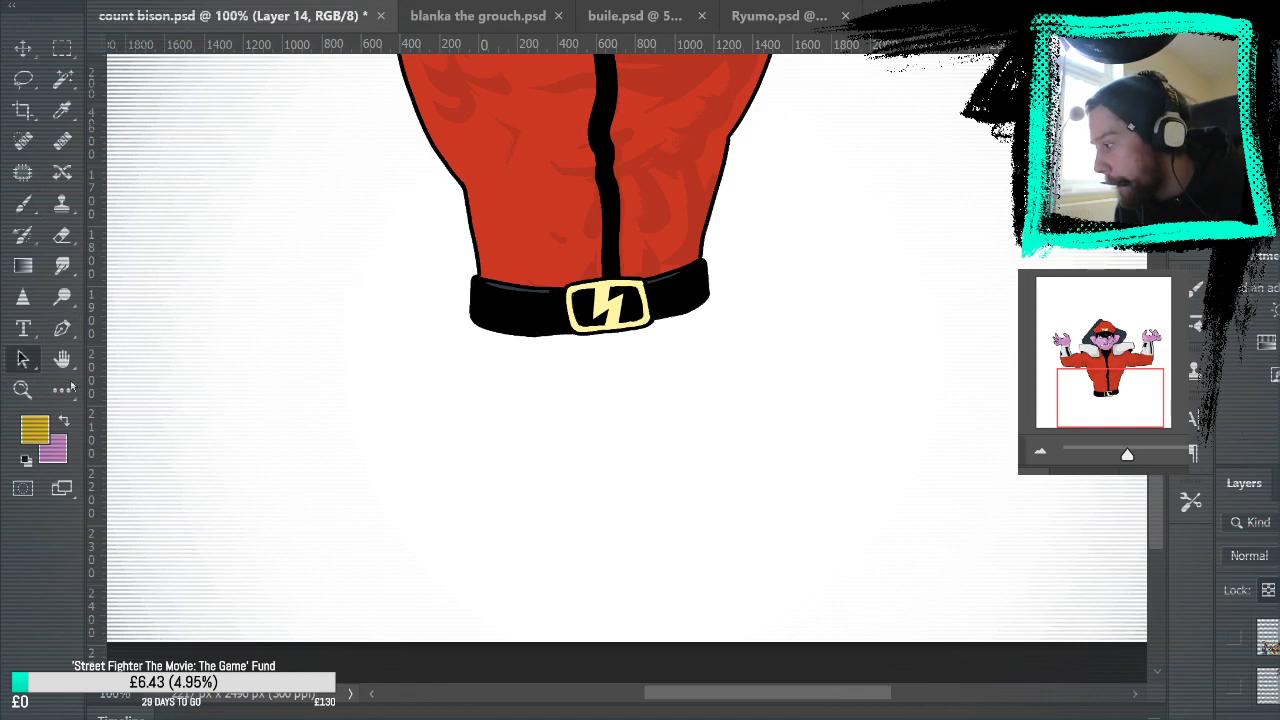
left_click(23, 390)
left_click_drag(598, 322, 1268, 648)
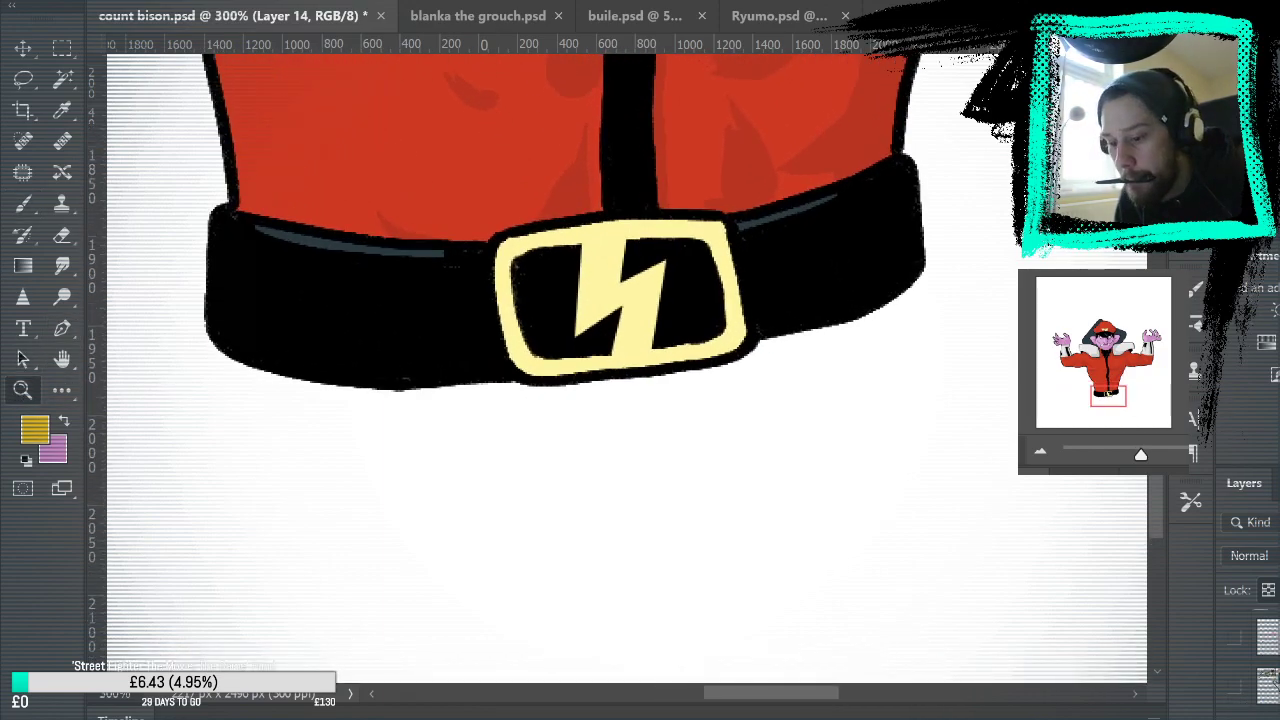
left_click(33, 430)
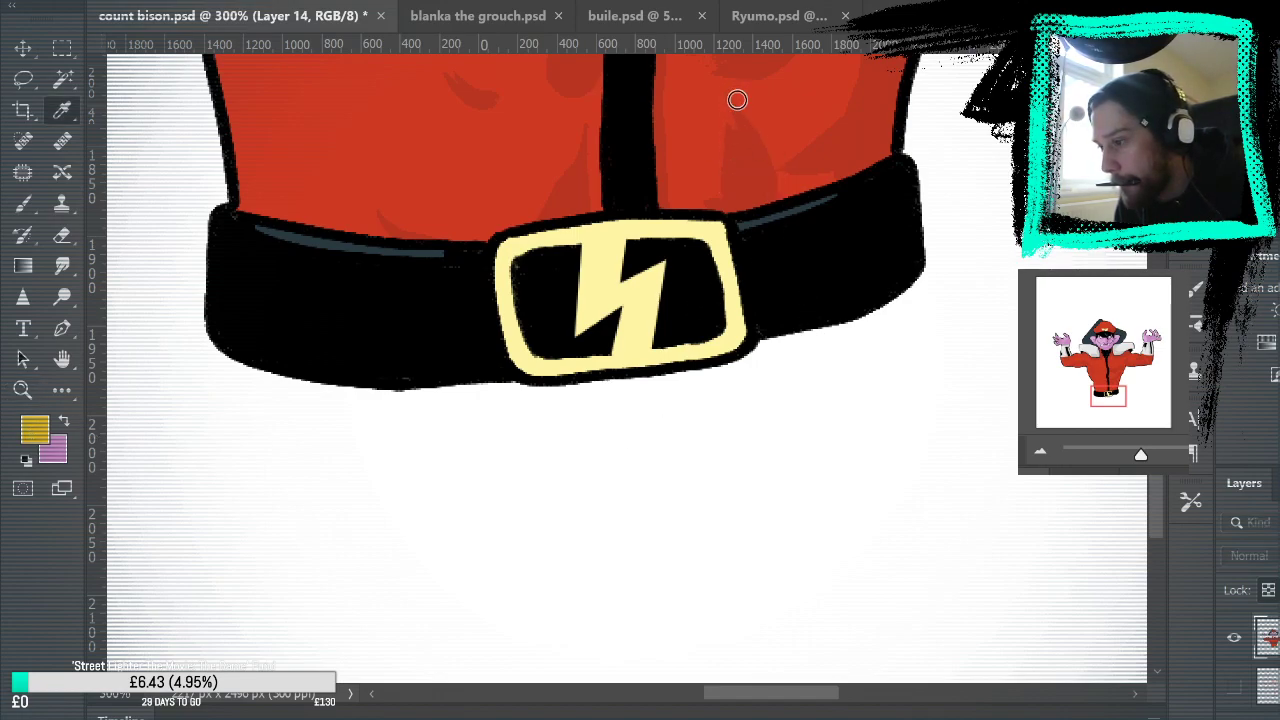
key("z")
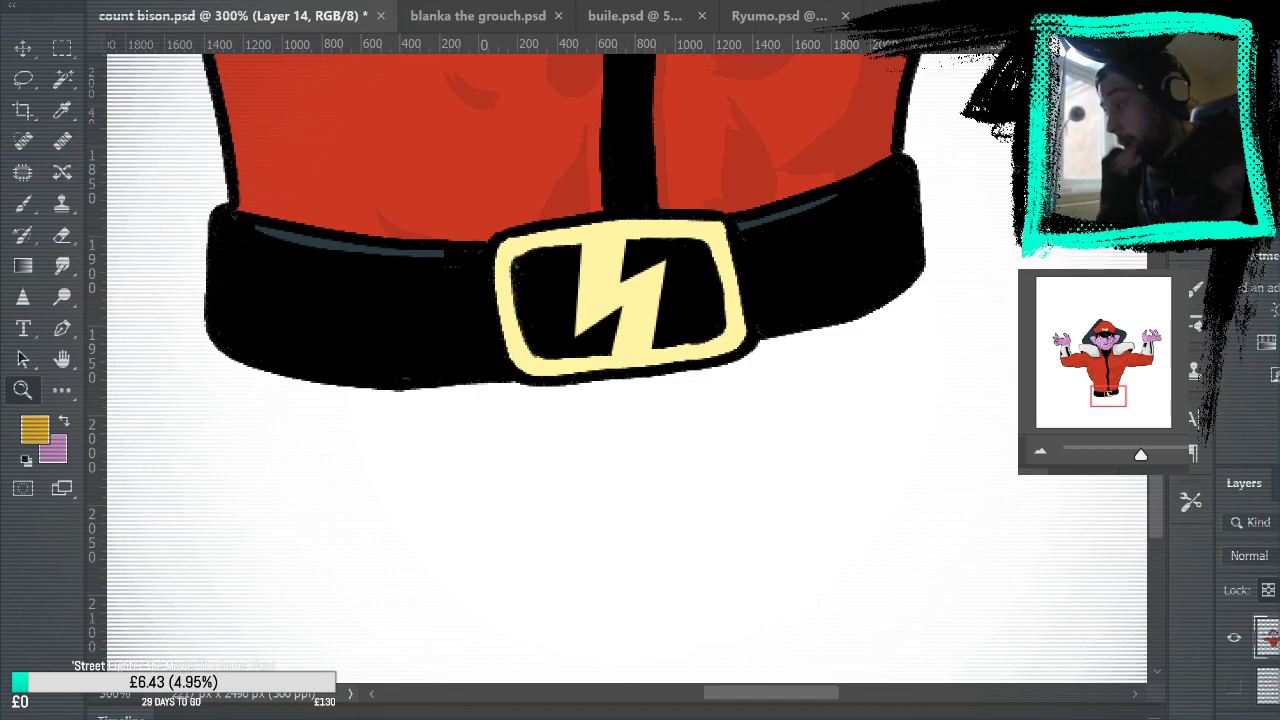
key("w")
left_click(595, 330)
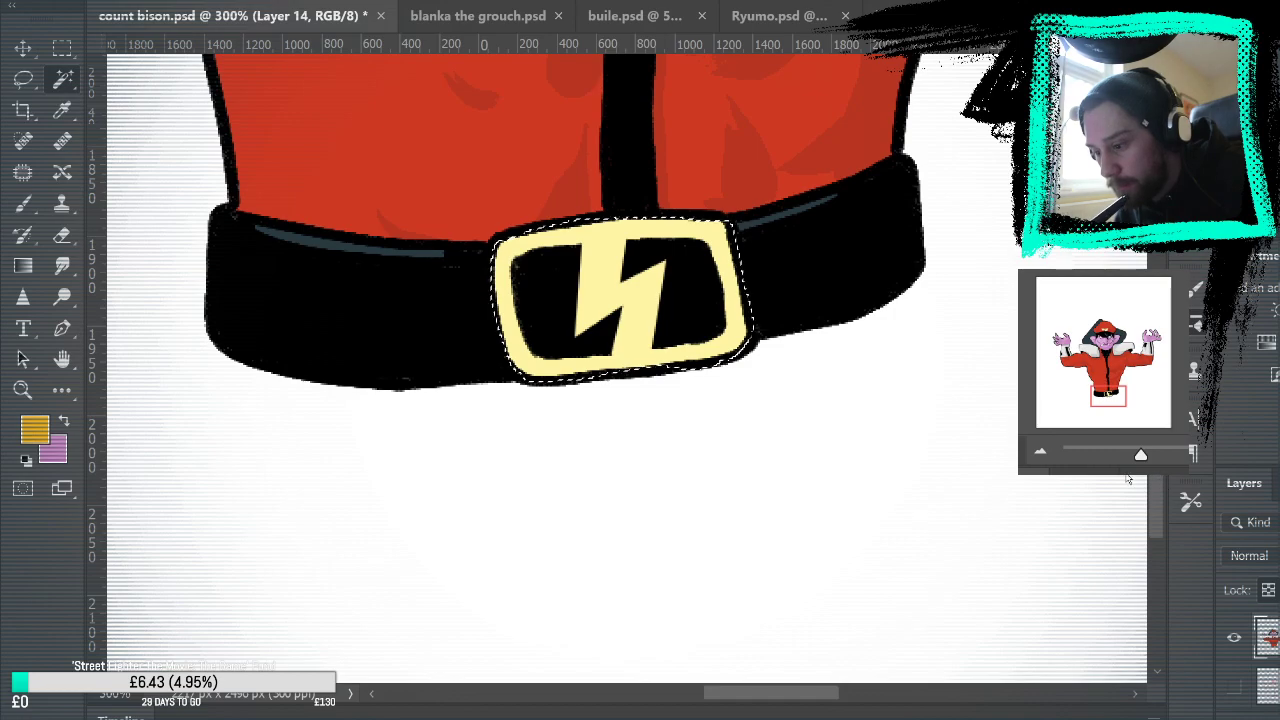
Step: Switch the foreground colour to a lighter yellow and paint shading on the belt buckle's frame and lightning bolt
key("b")
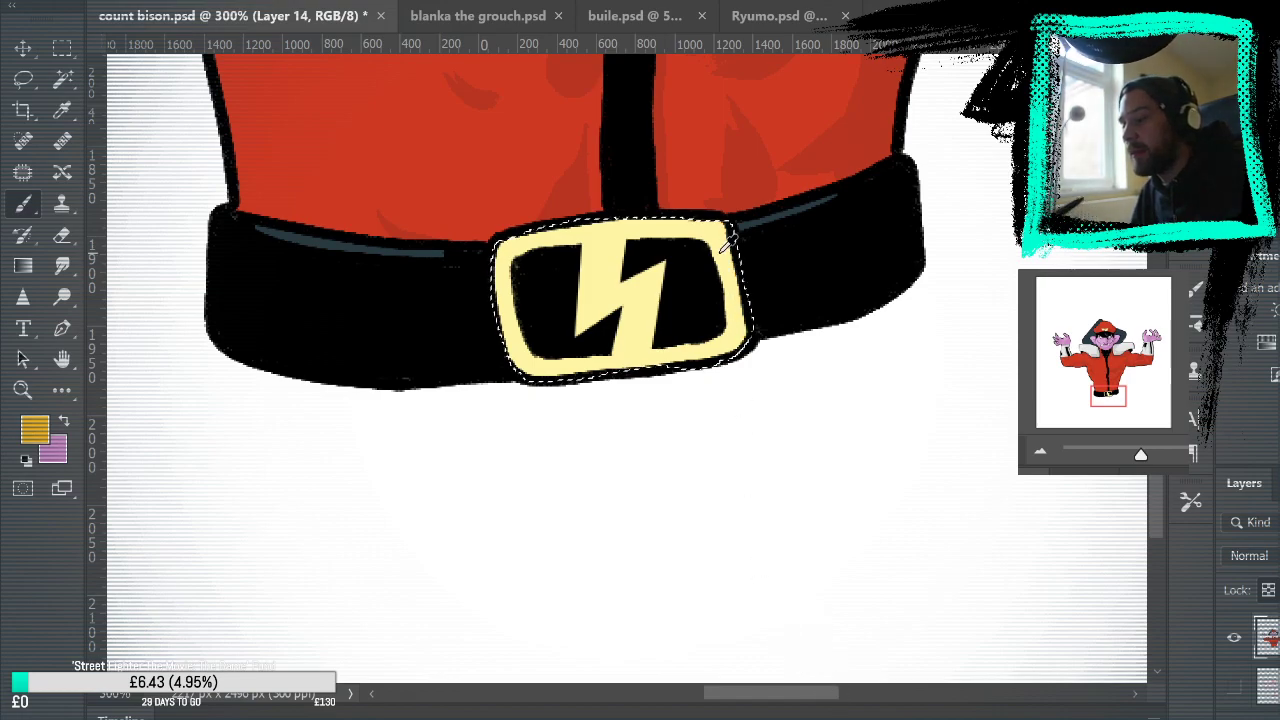
key("i")
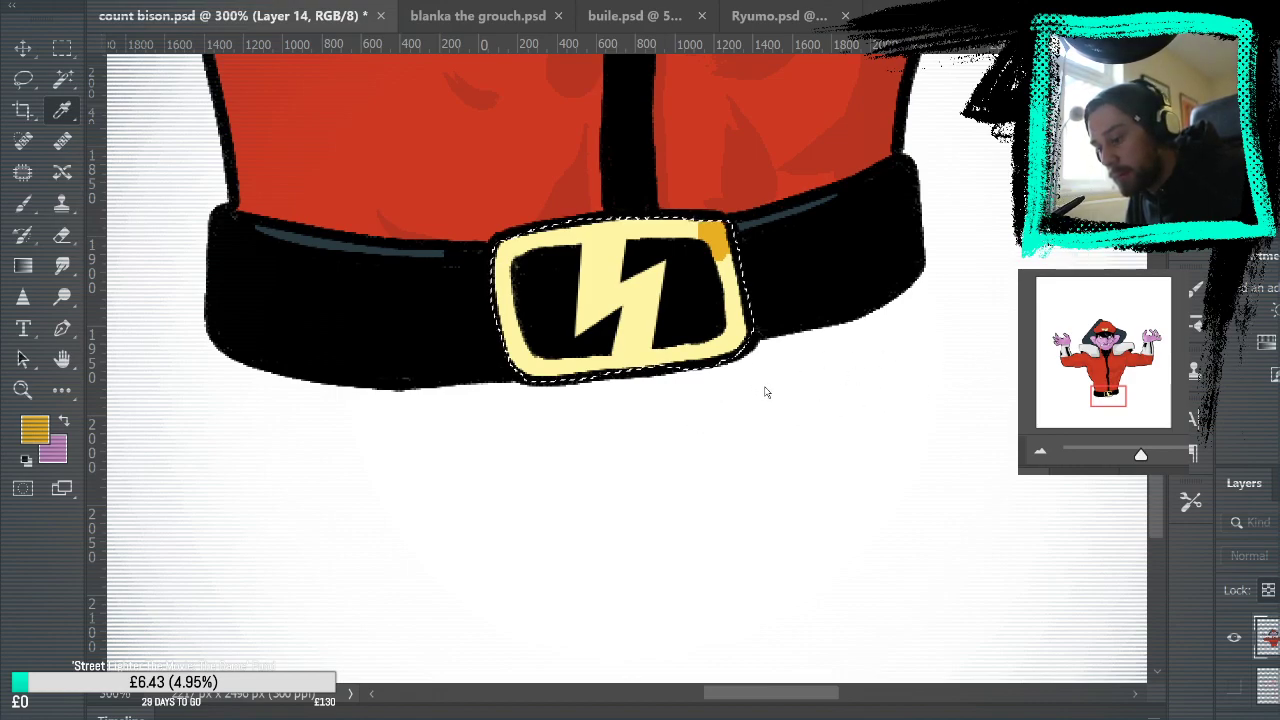
left_click(840, 291)
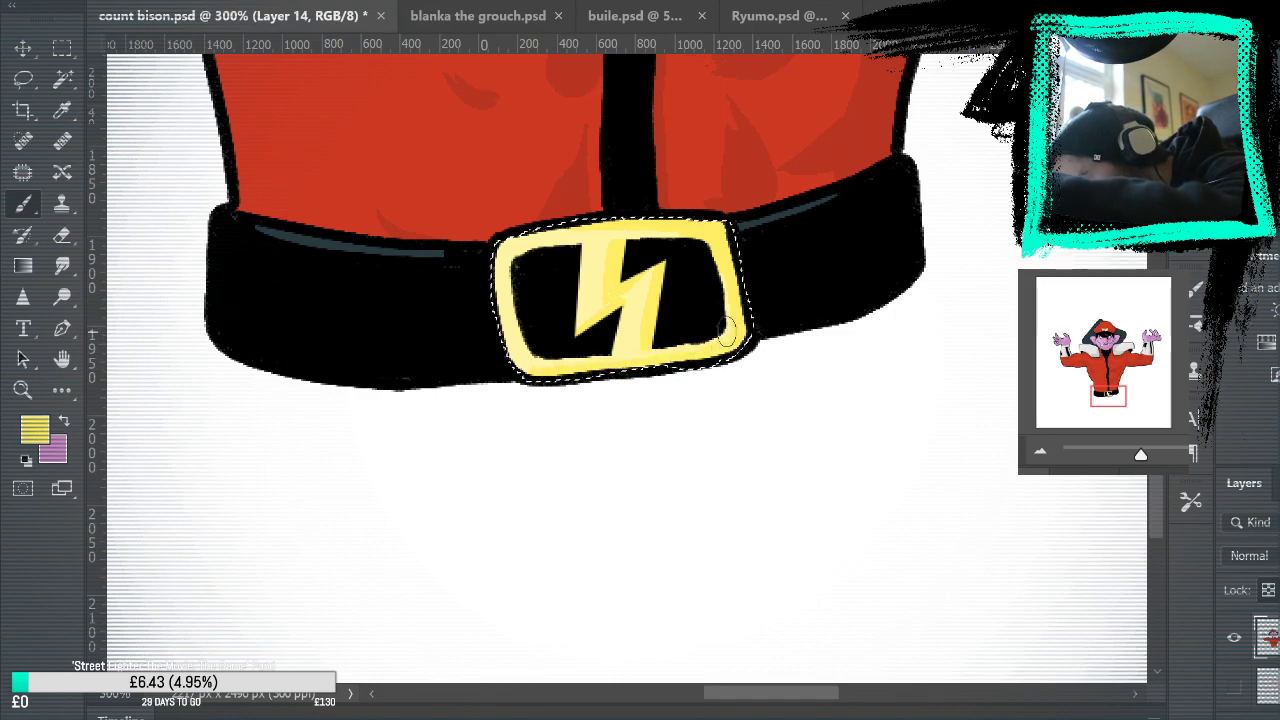
Step: Select the pale yellow winged skull badge on the cap with the Magic Wand tool, ready for brush shading
left_click_drag(960, 288, 991, 463)
left_click_drag(960, 191, 990, 300)
left_click_drag(720, 150, 748, 374)
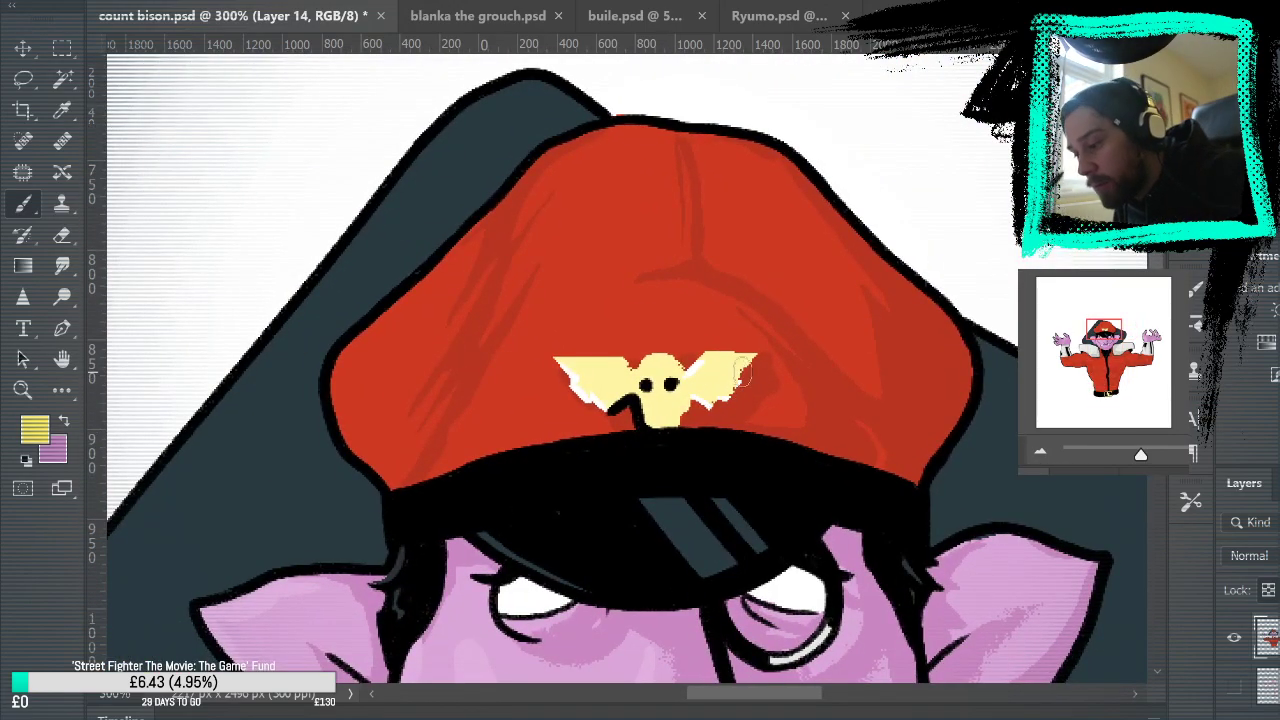
left_click(68, 81)
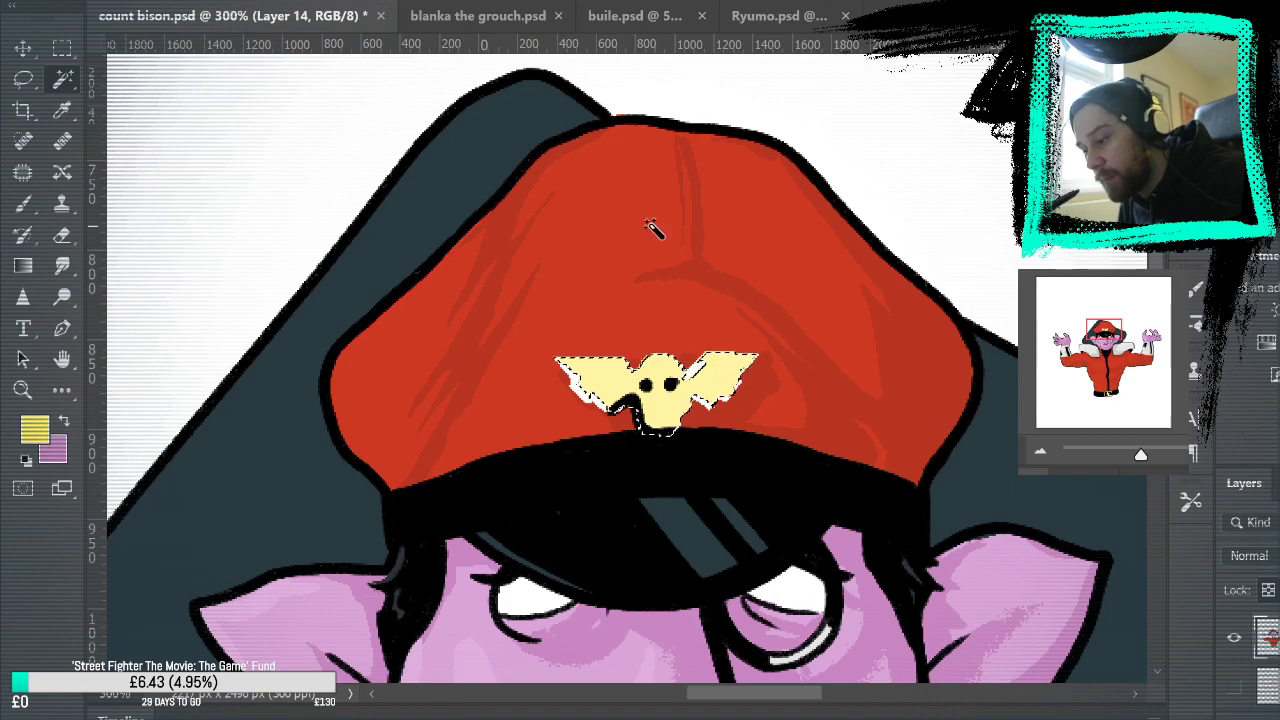
key("b")
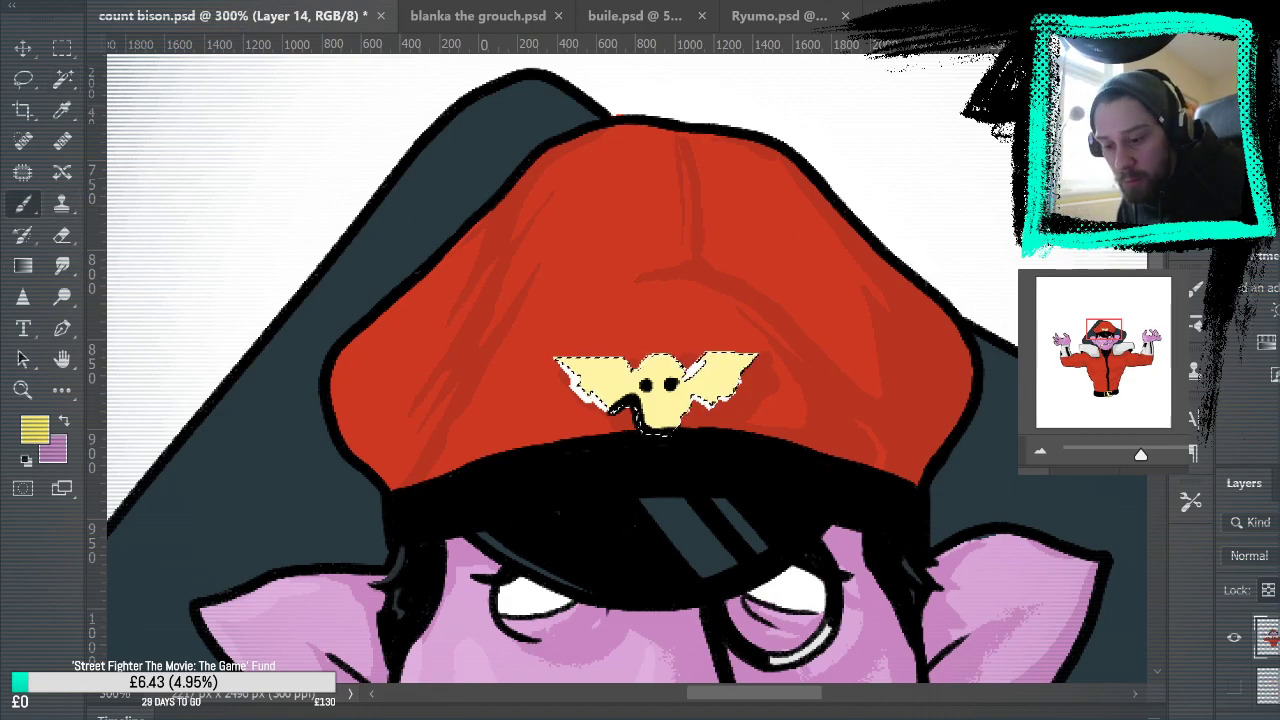
Step: Fade the flat colours to 40% opacity, check the sketch beneath, and paint yellow shading on the cap badge's wings and skull
key("4")
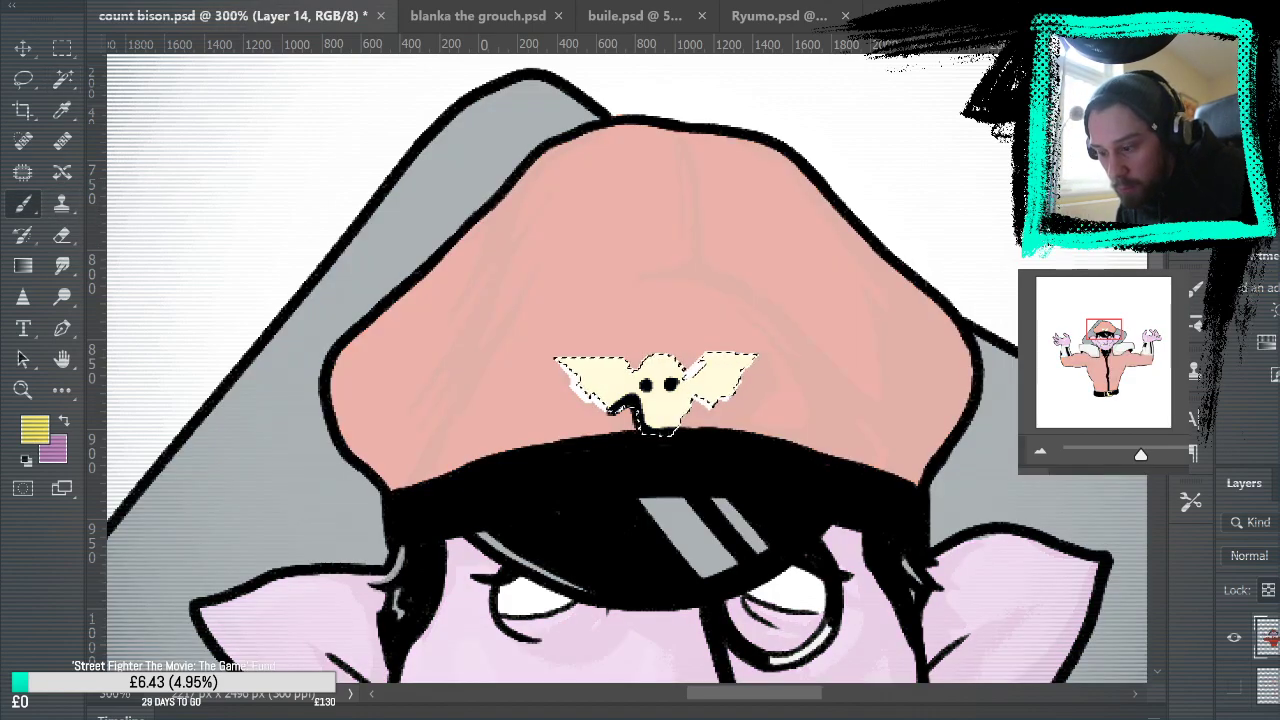
left_click(1236, 688)
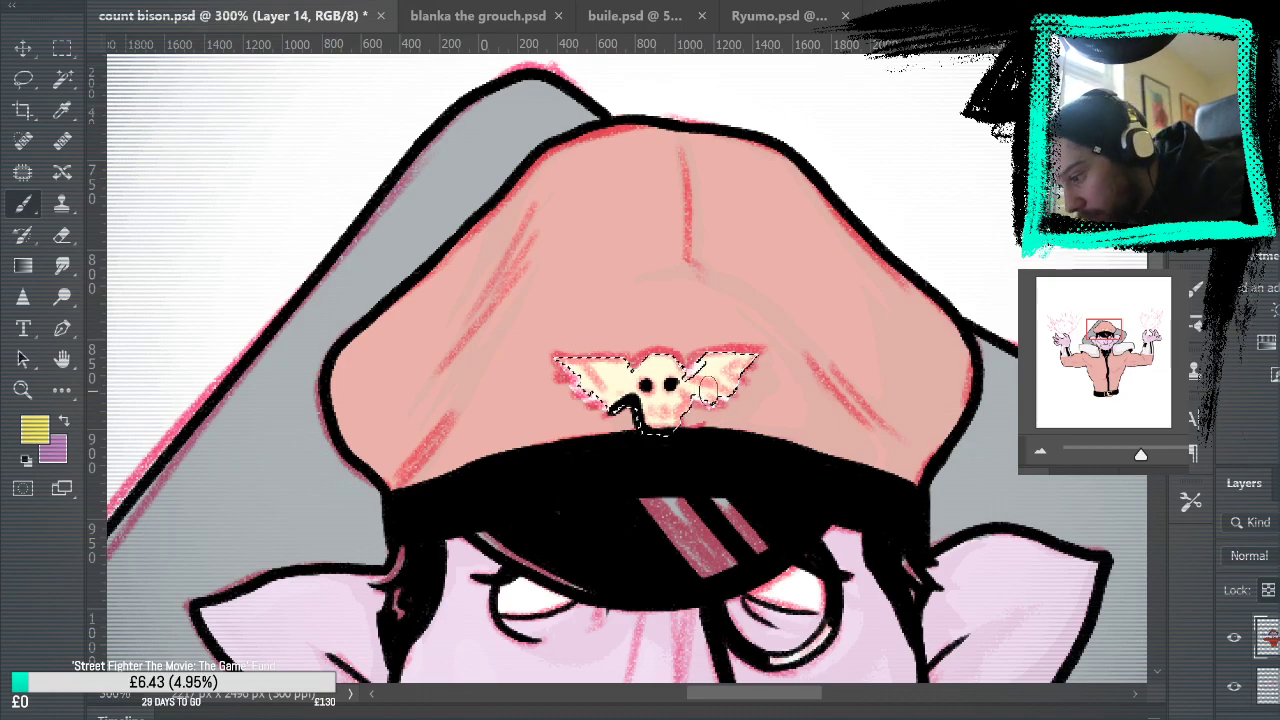
left_click(1236, 690)
left_click_drag(702, 382, 737, 405)
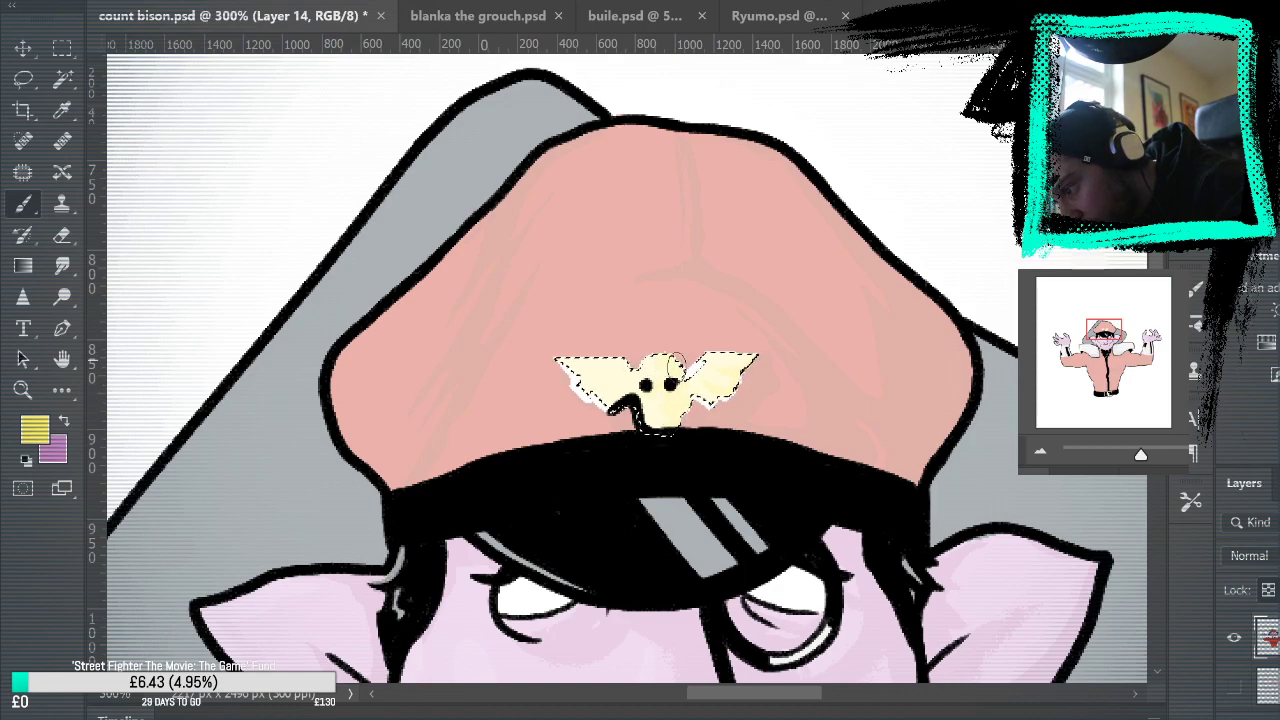
left_click_drag(598, 404, 610, 377)
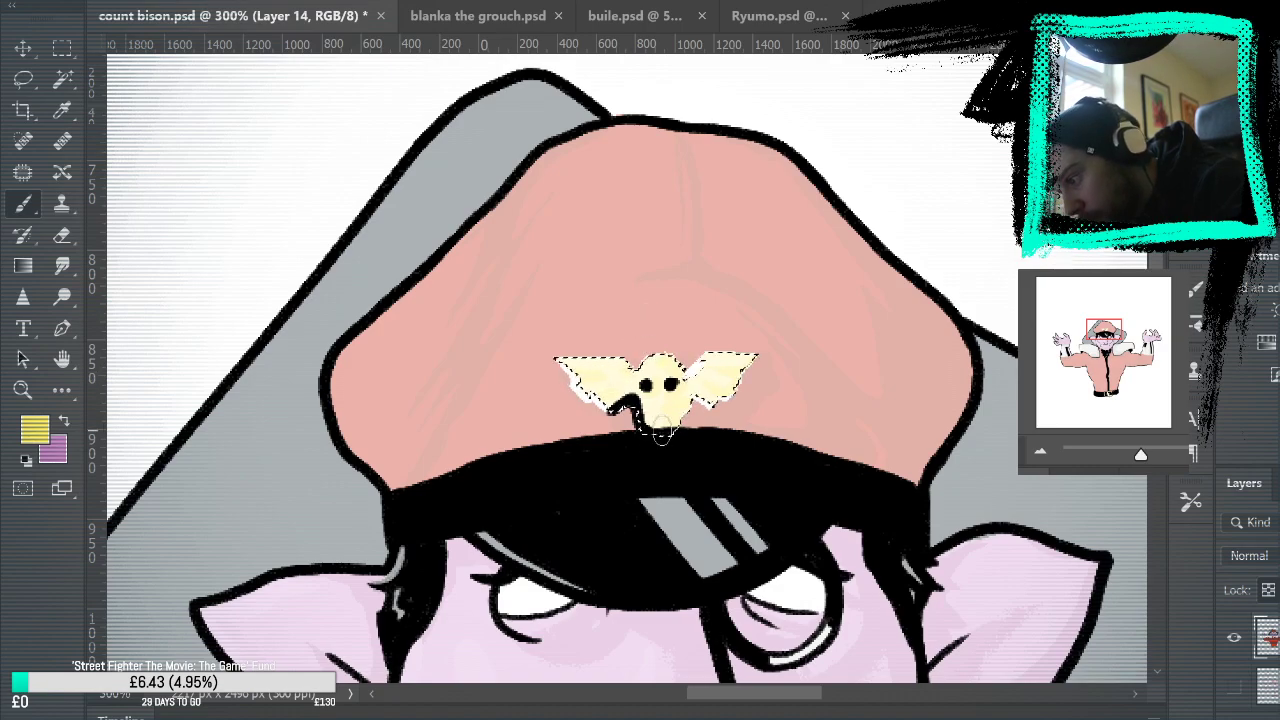
Step: Clear the badge selection and restore the flat colours to 100% opacity, with the whole illustration in view
key("m")
left_click(187, 119)
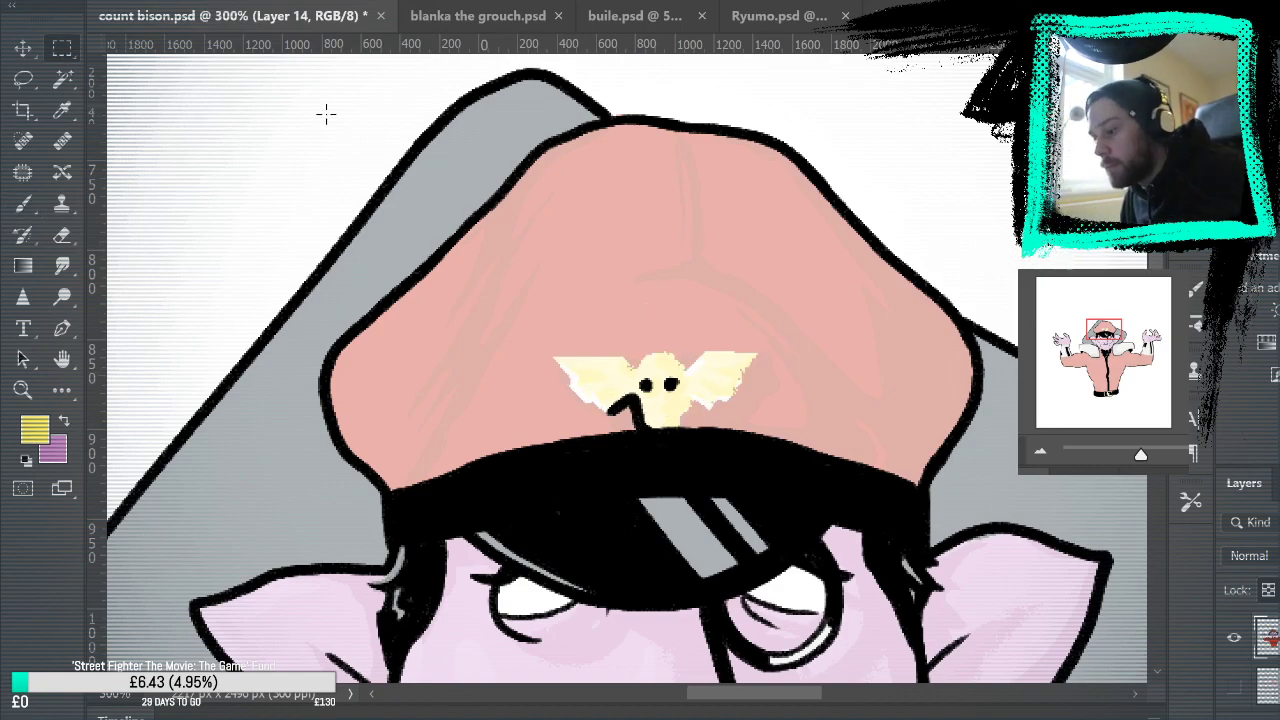
key("0")
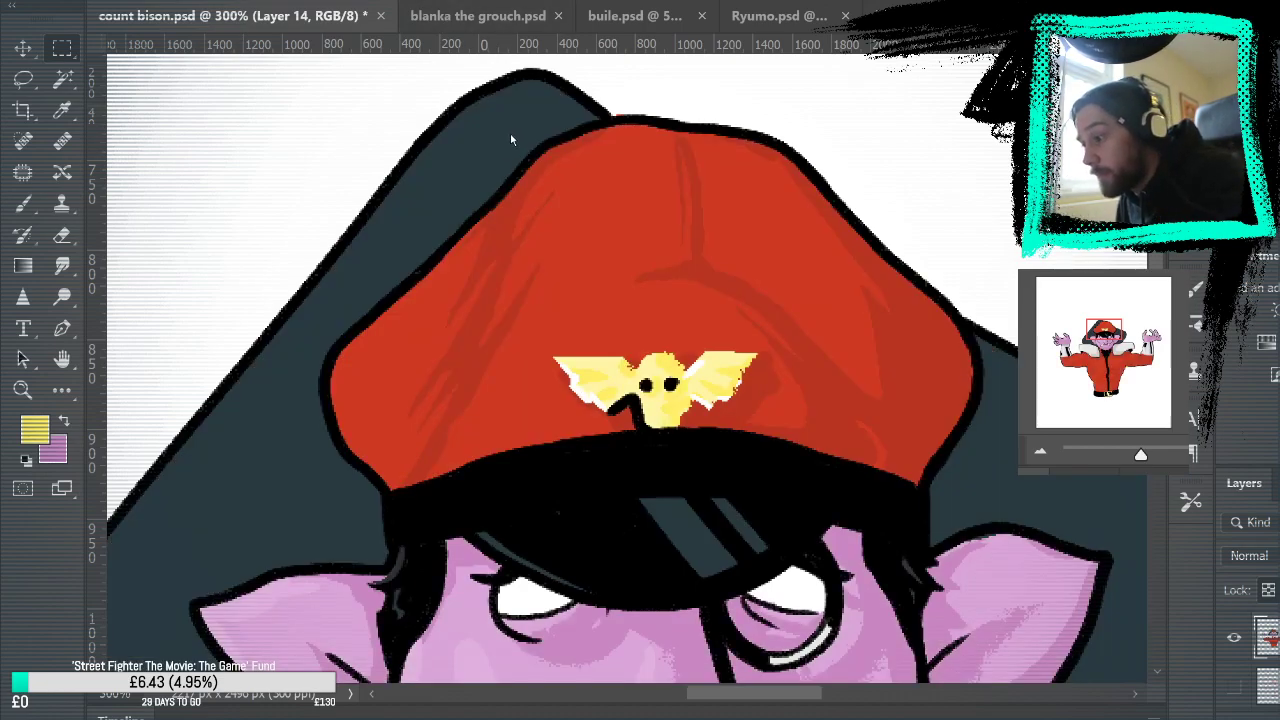
key("ctrl+0")
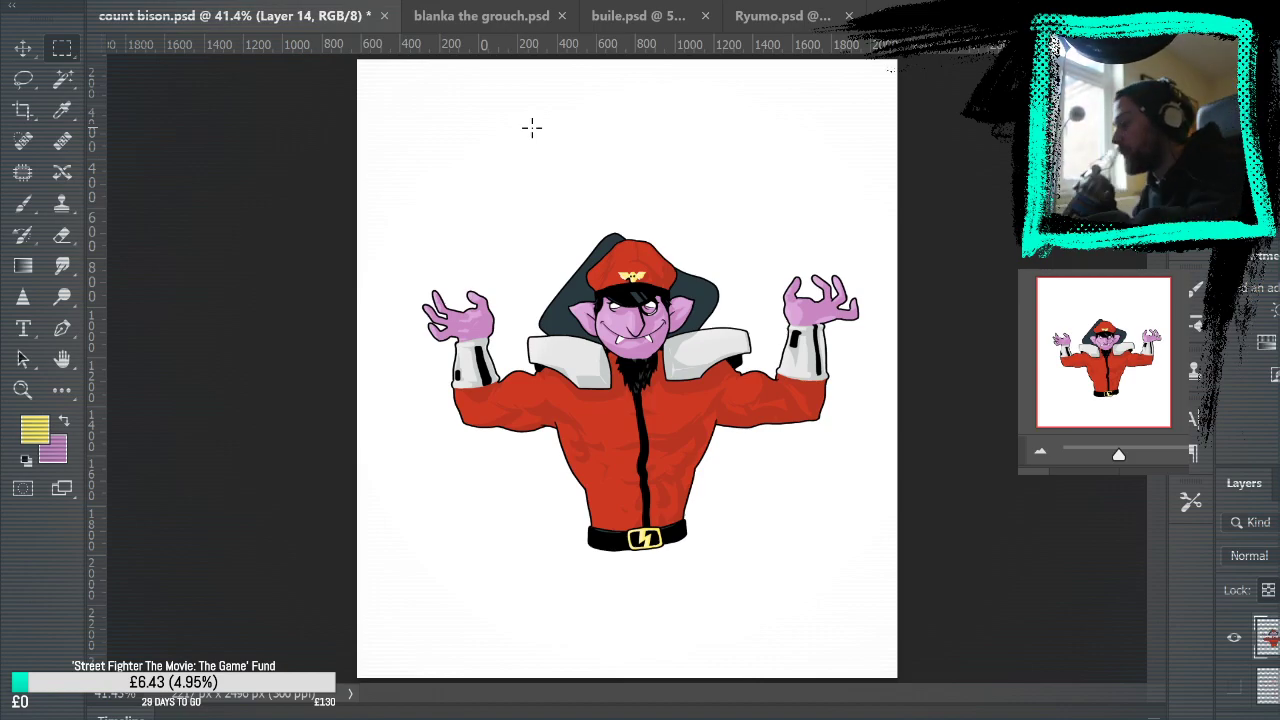
Step: Sample the dark blue-grey of the collar behind the head and set a slightly darker shade for the brush
key("z")
left_click_drag(694, 300, 831, 294)
key("b")
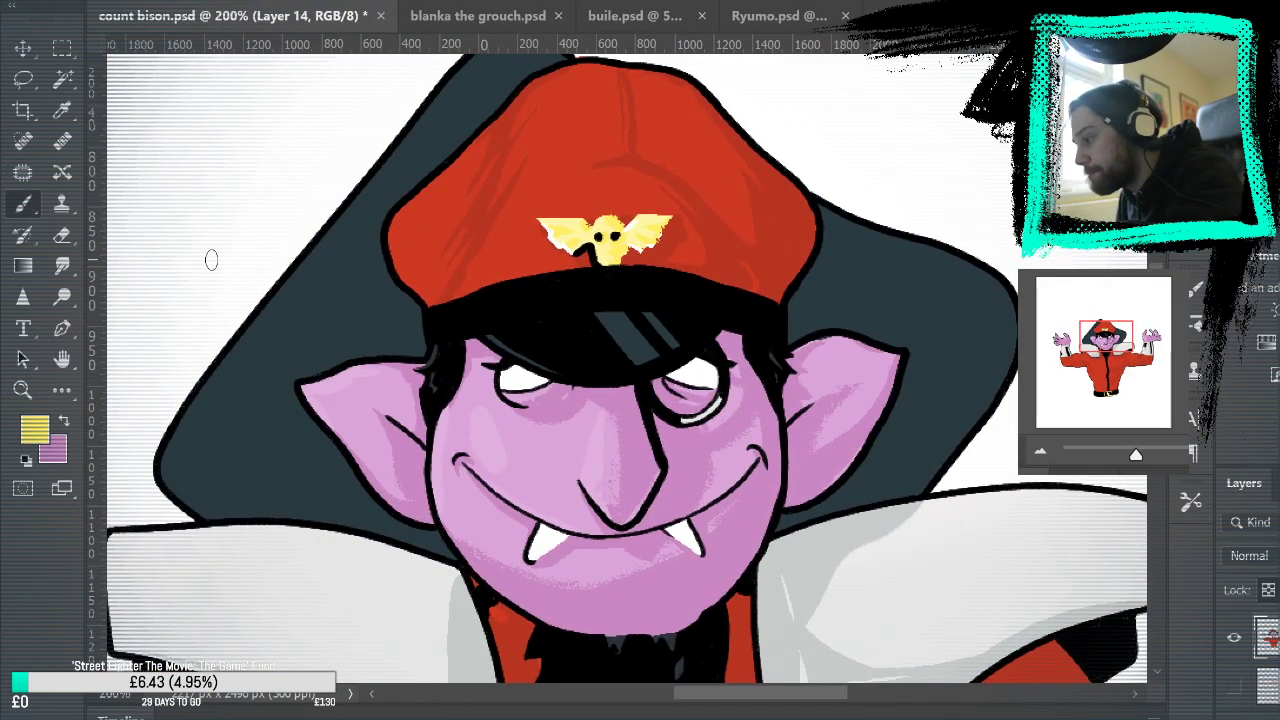
left_click(290, 325, "alt")
key("i")
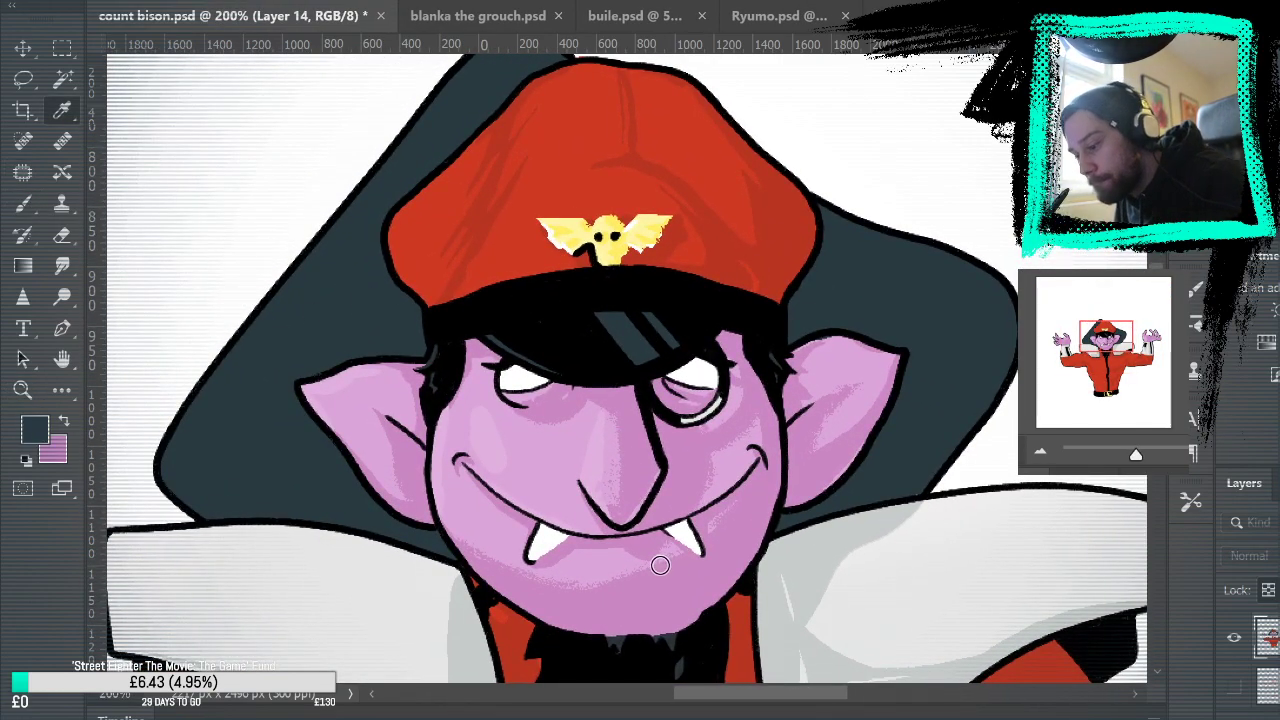
key("b")
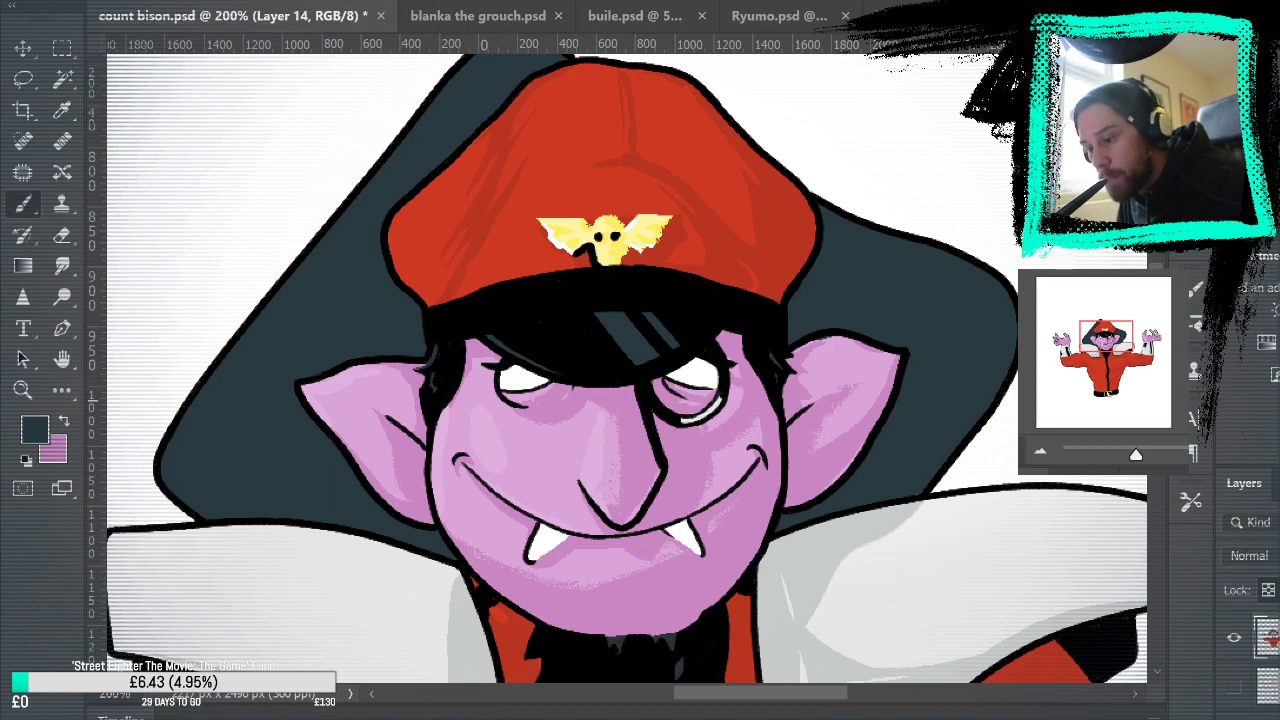
Step: Select the dark blue-grey collar area around the head with the Magic Wand, ready for brush shading
left_click_drag(1020, 379, 1042, 413)
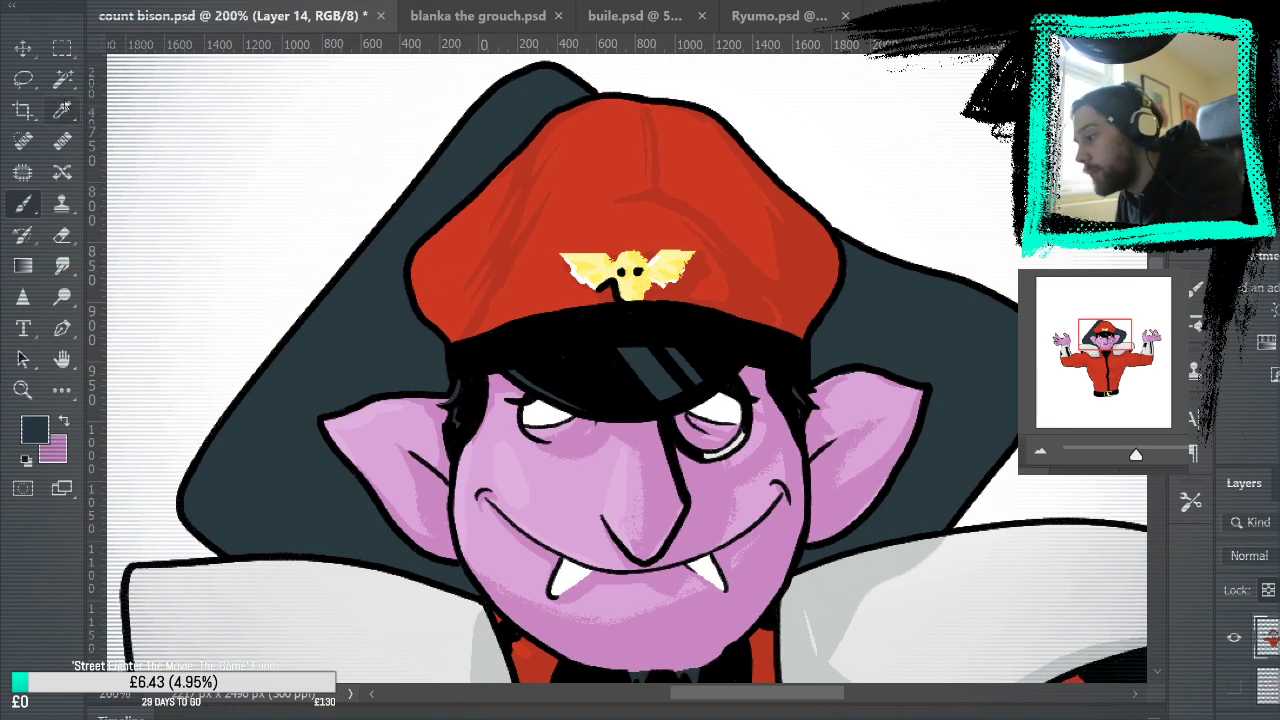
left_click(62, 79)
left_click(396, 316)
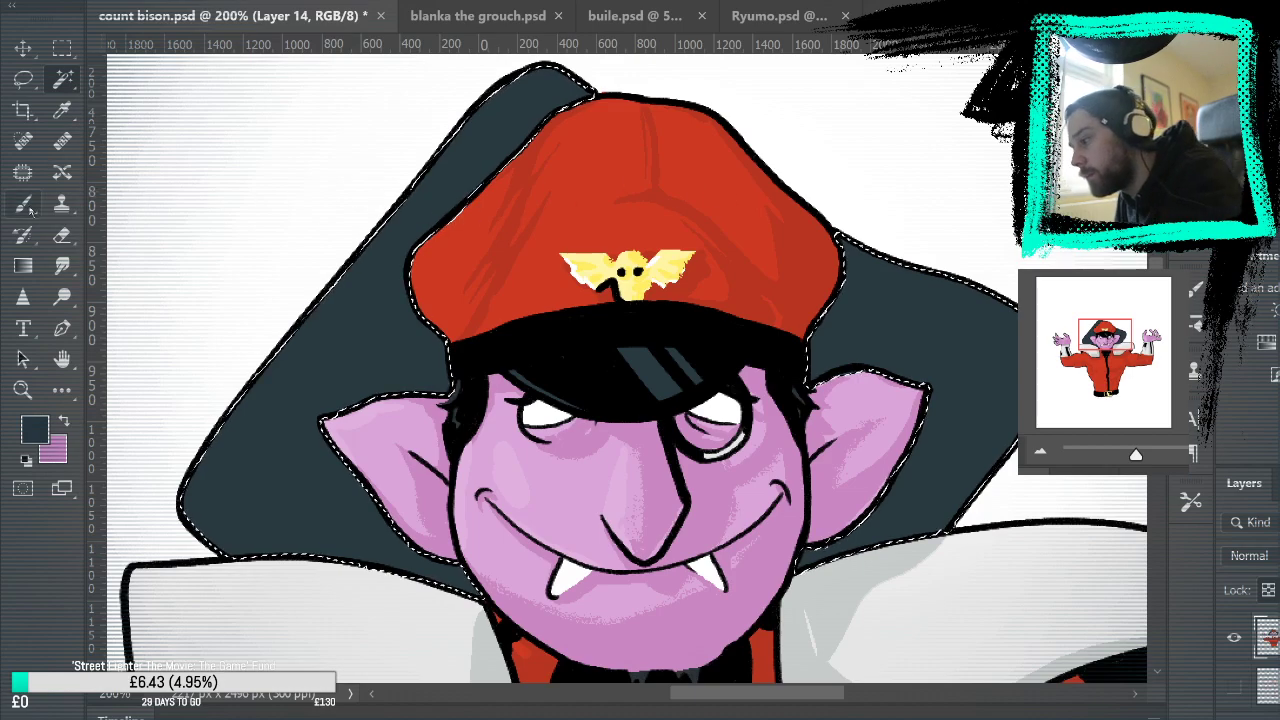
key("b")
key("ctrl+z")
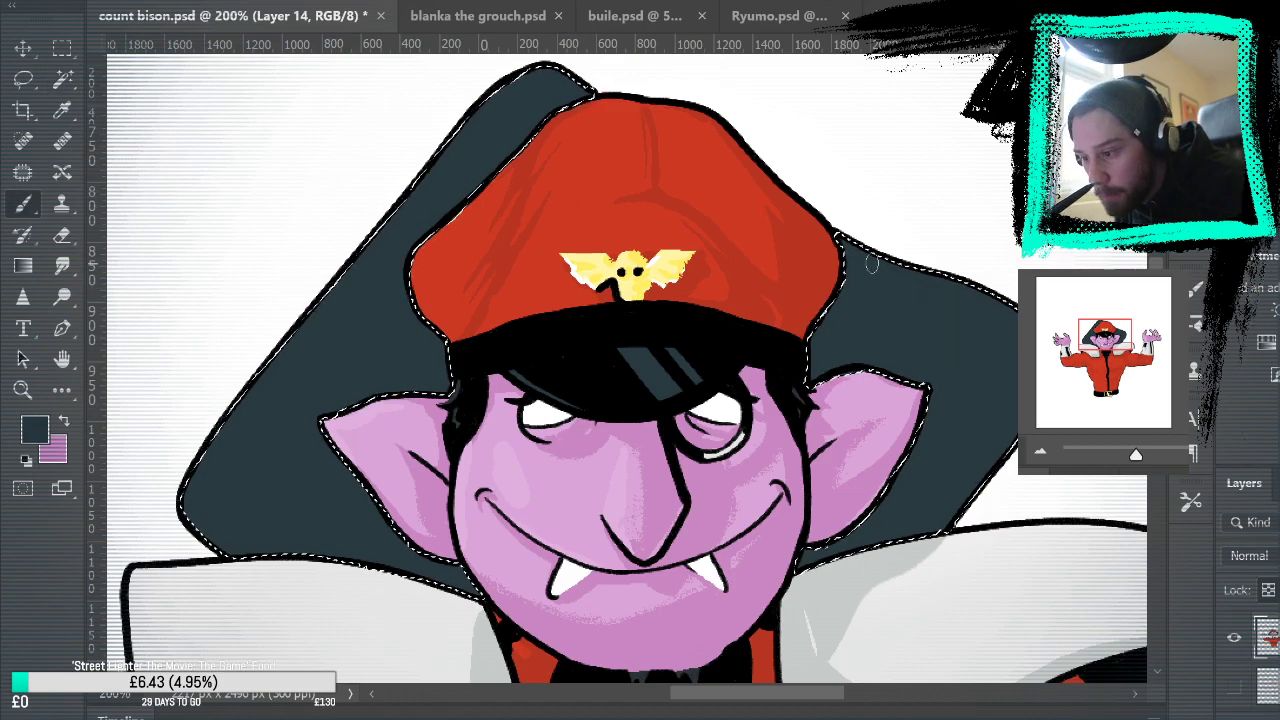
Step: Outline and fill a darker shadow on the collar's right side beside the ear, and brush shading onto its left side
left_click_drag(872, 243, 892, 315)
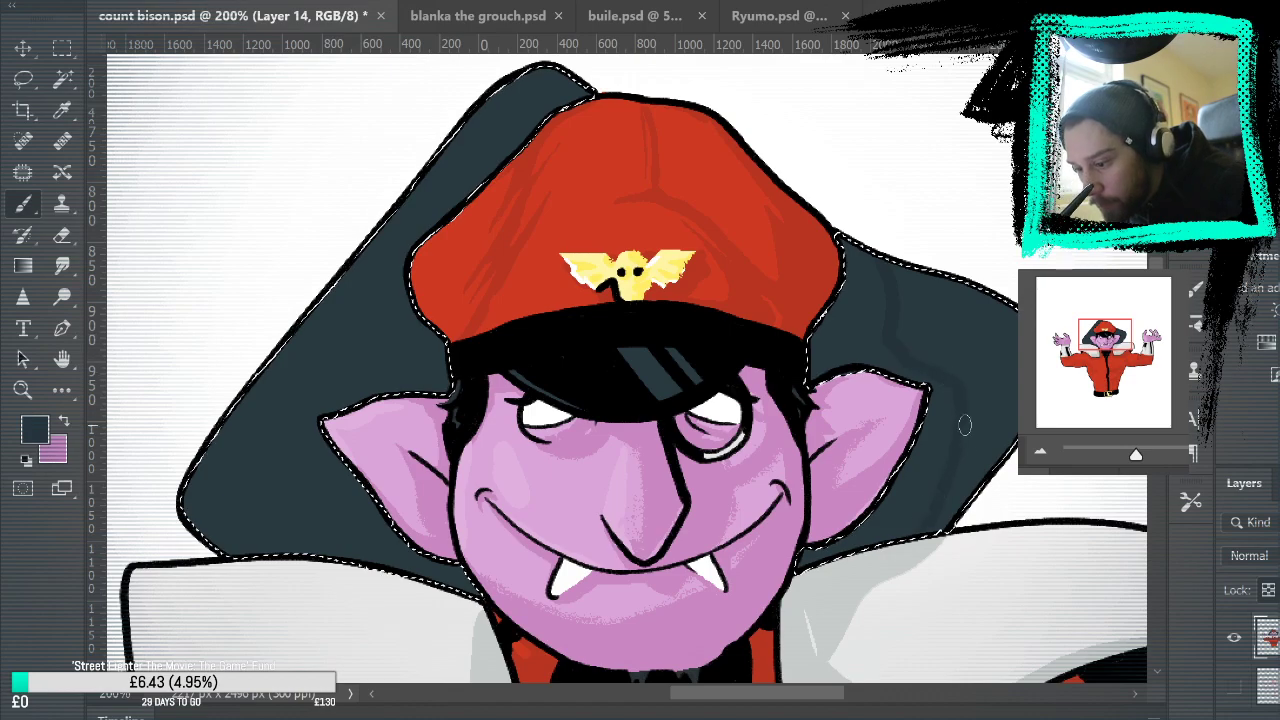
left_click(64, 389)
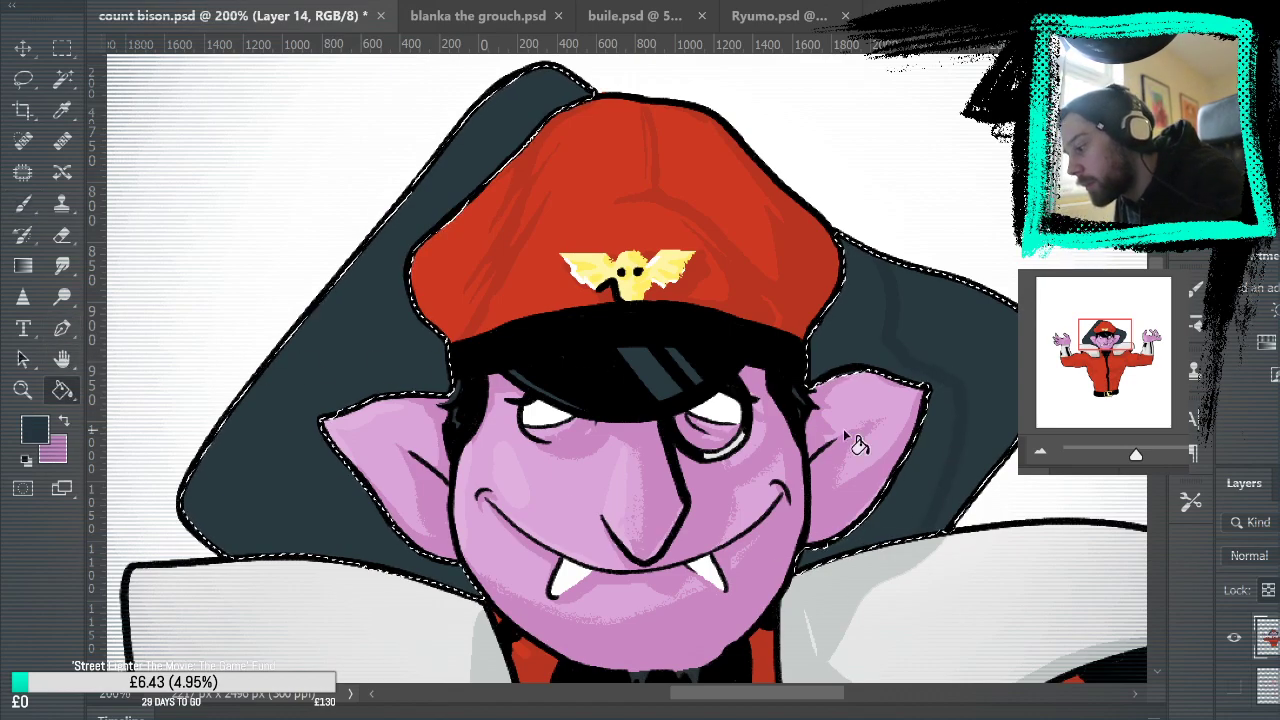
left_click(958, 523)
left_click(26, 205)
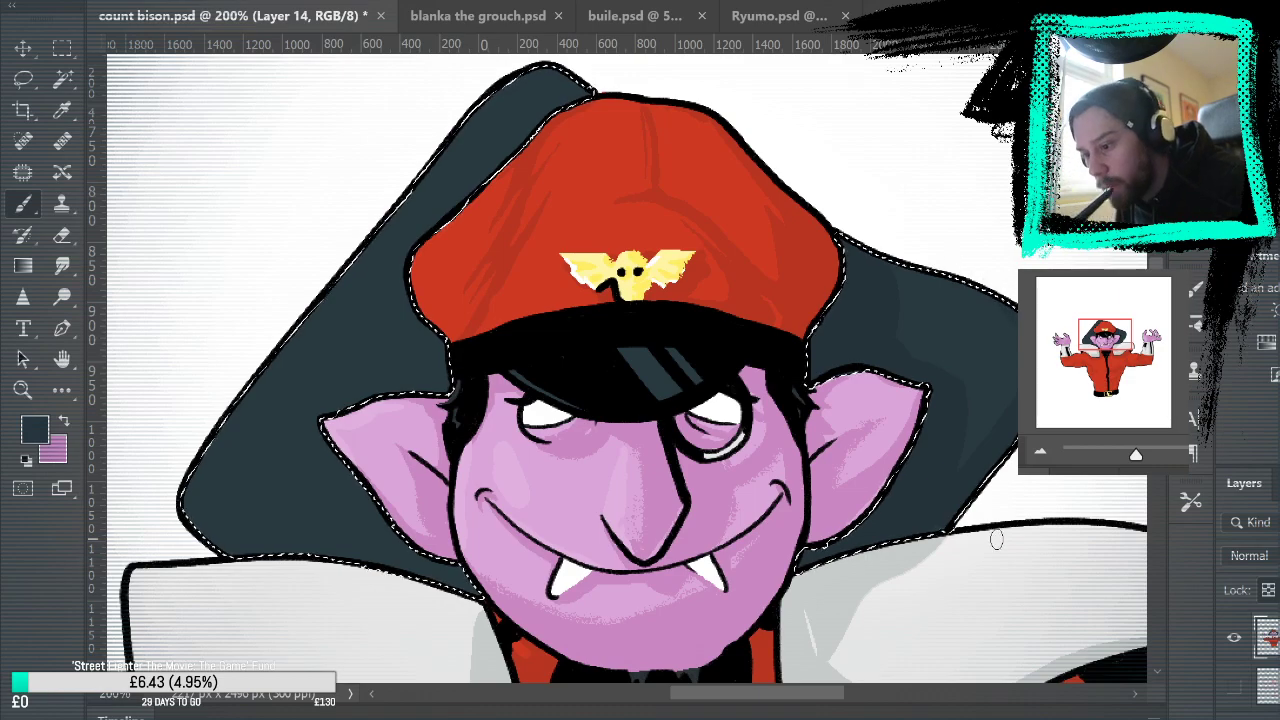
left_click_drag(1063, 413, 874, 435)
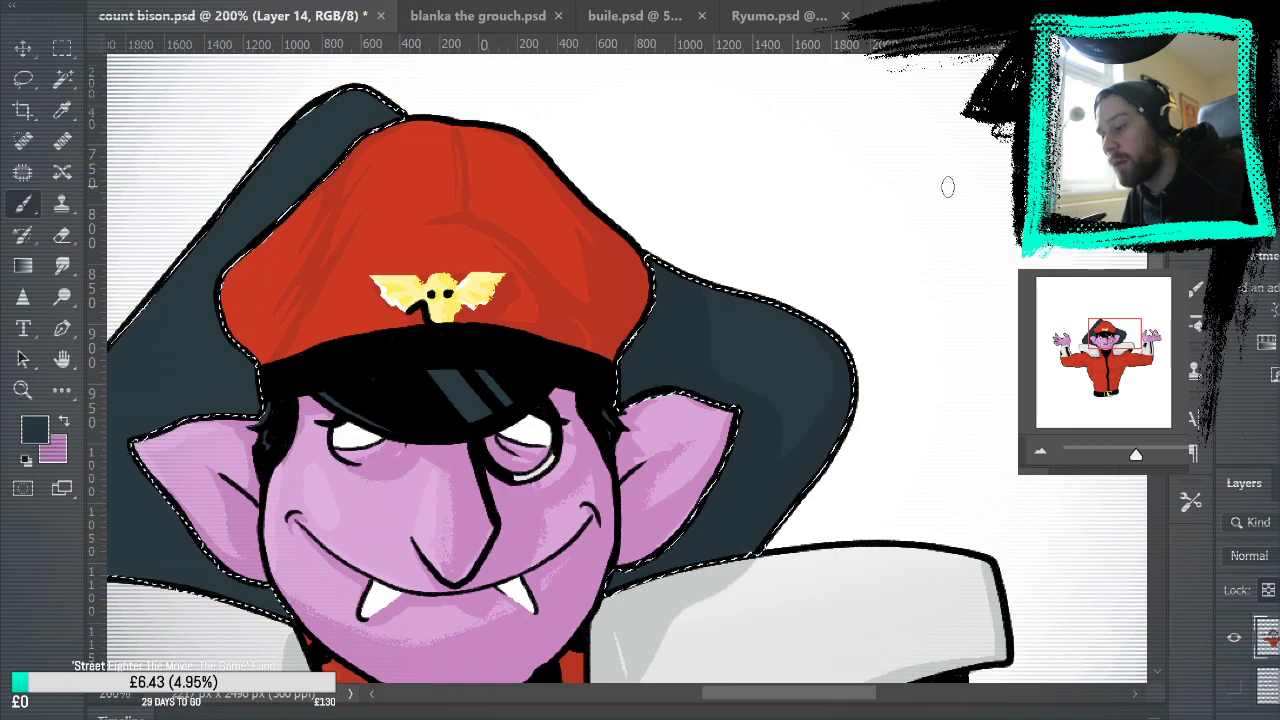
left_click_drag(617, 272, 956, 265)
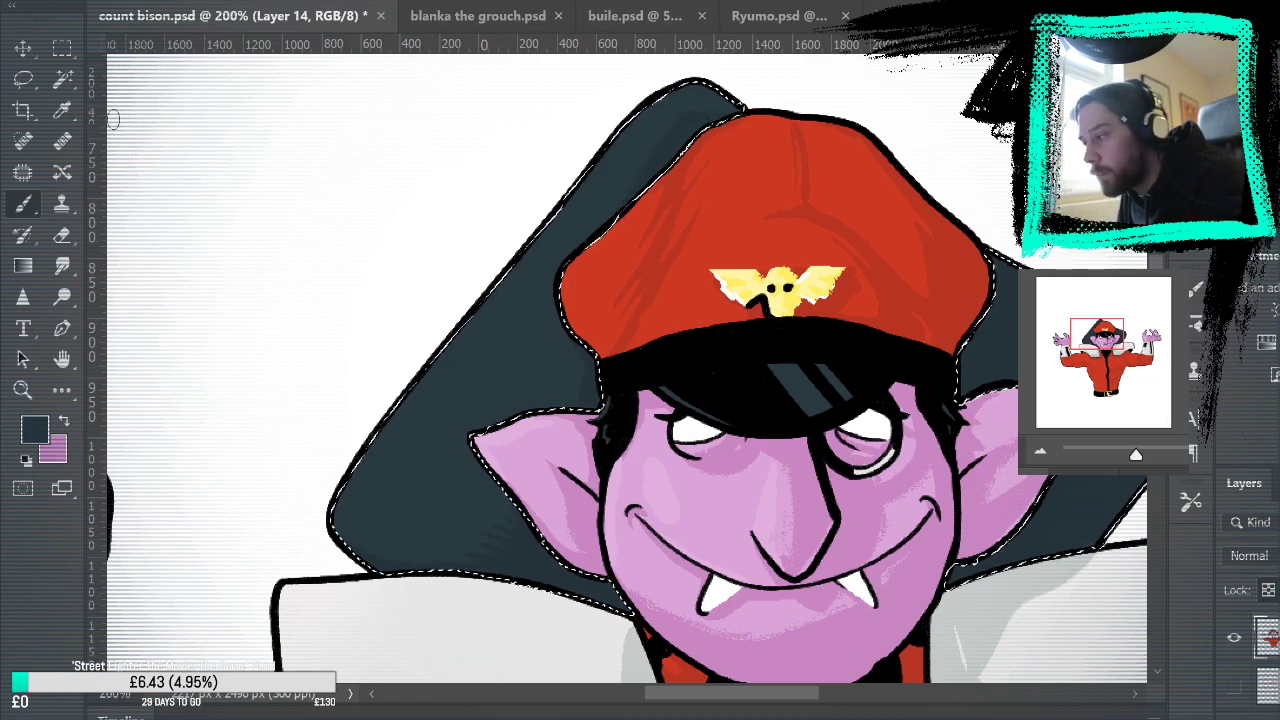
Step: Clear the collar selection and save the document
left_click(62, 48)
left_click(214, 134)
mouse_move(977, 400)
left_mouse_down()
mouse_move(904, 420)
mouse_move(883, 404)
left_mouse_up()
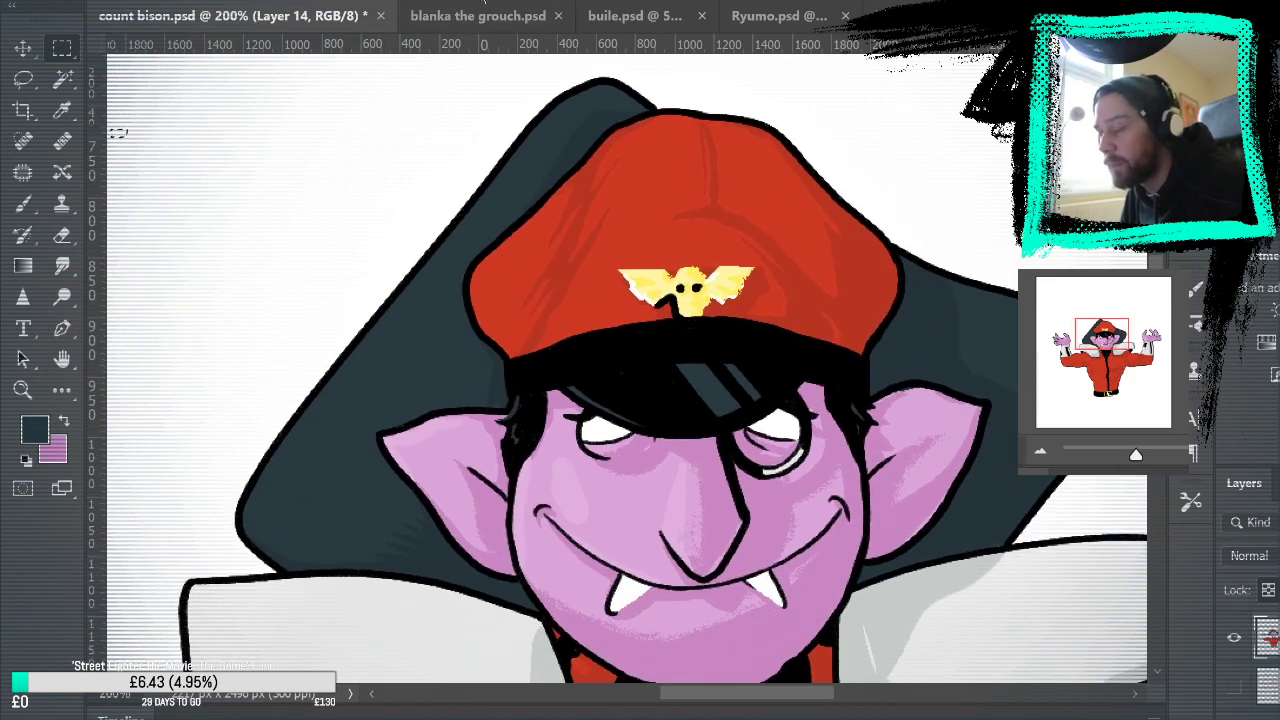
key("ctrl+0")
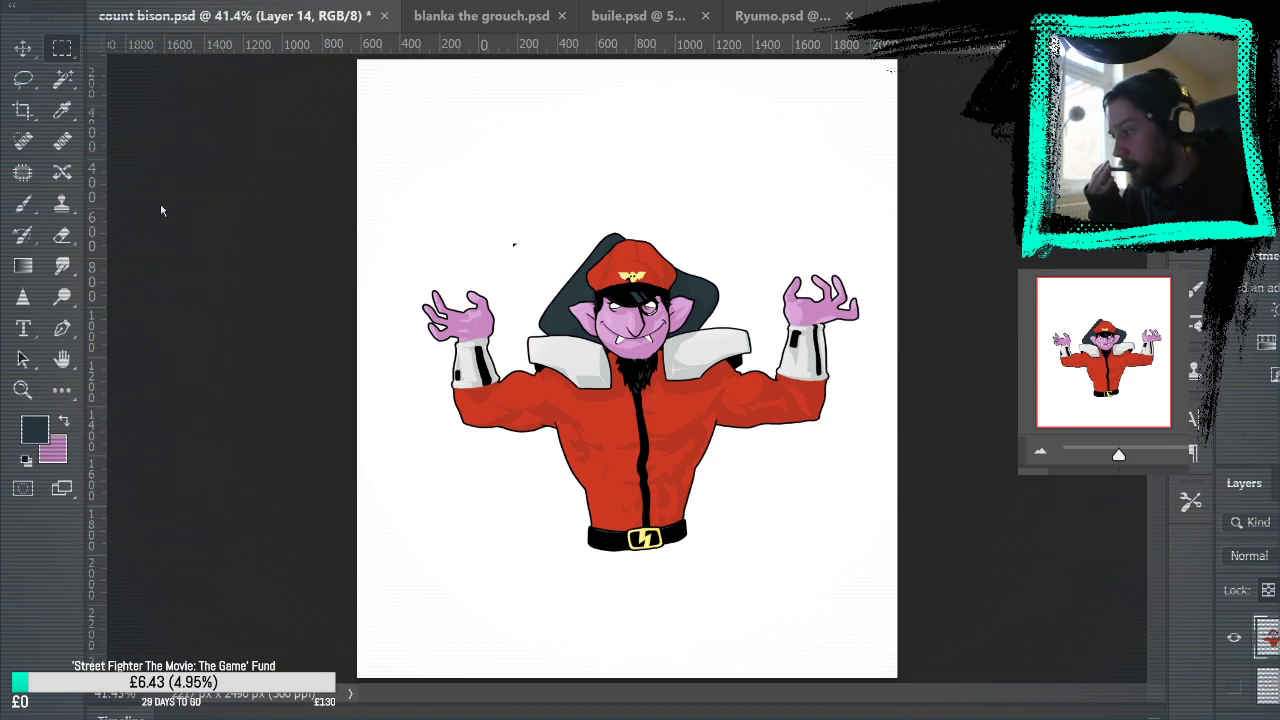
key("ctrl+s")
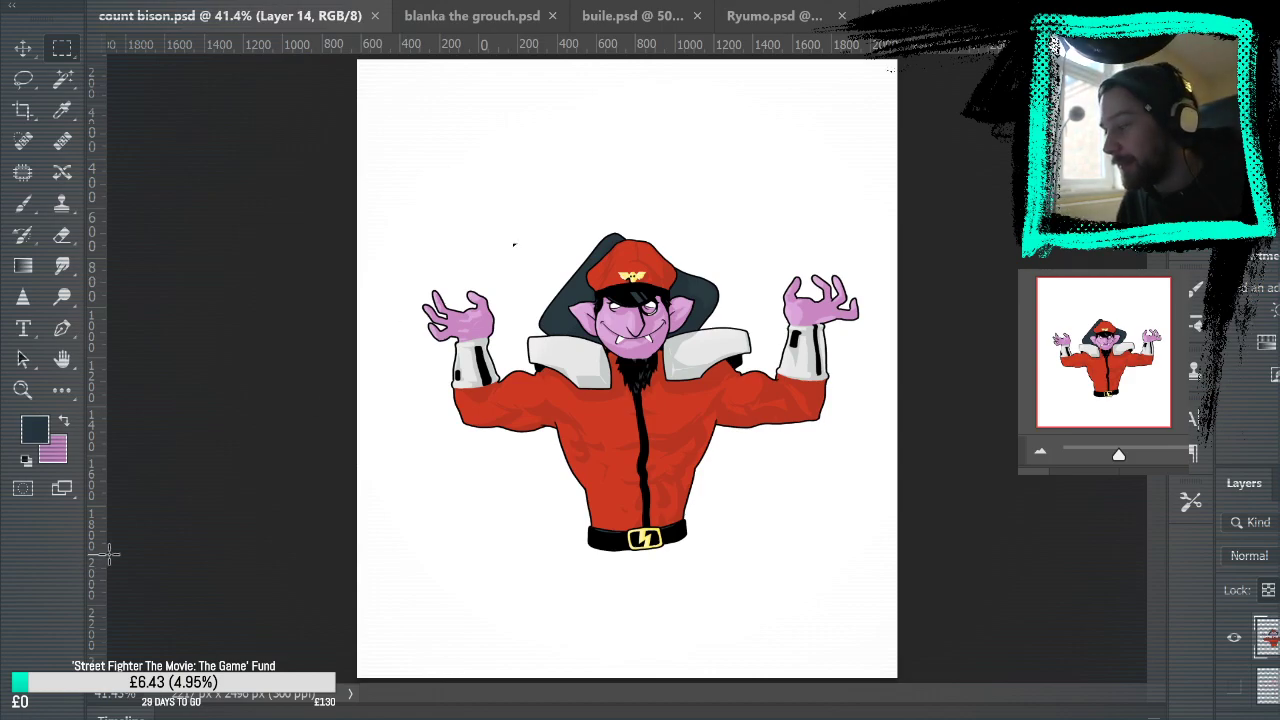
Step: Sample the jacket's red from the chest and set a lighter red brush colour for highlights
left_click(33, 395)
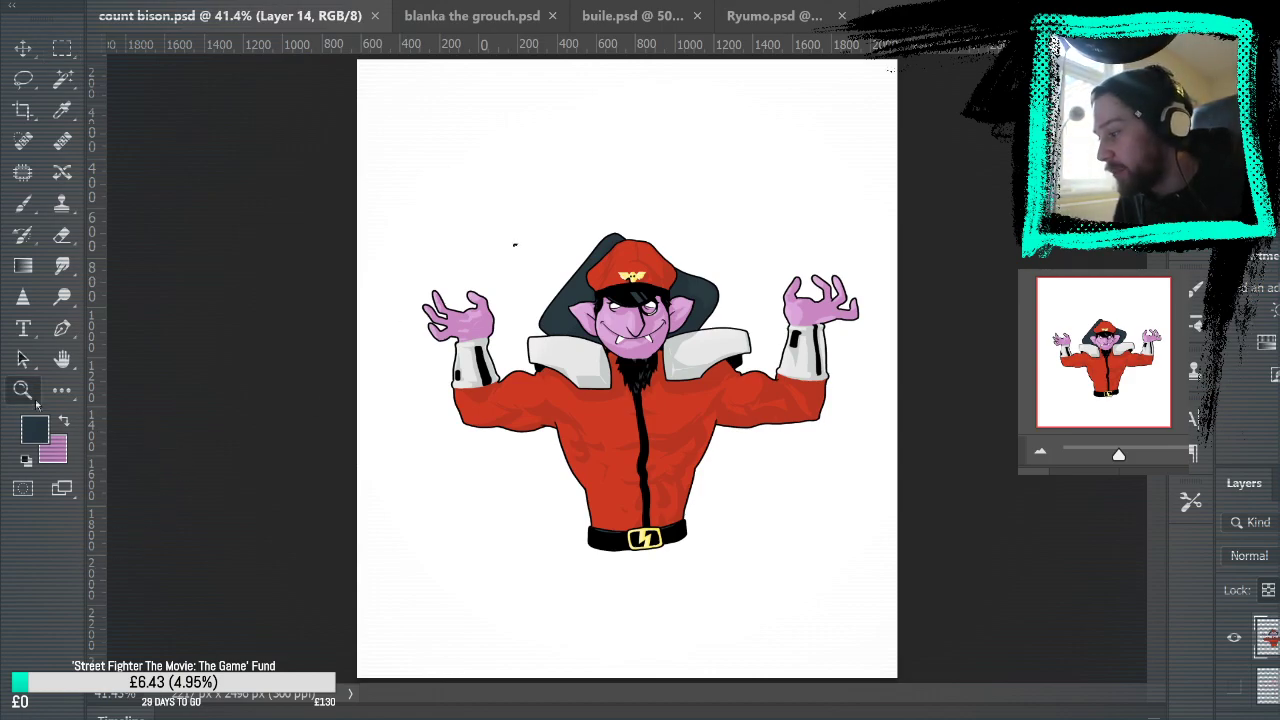
left_click(648, 406)
left_click(648, 406)
left_click(648, 406)
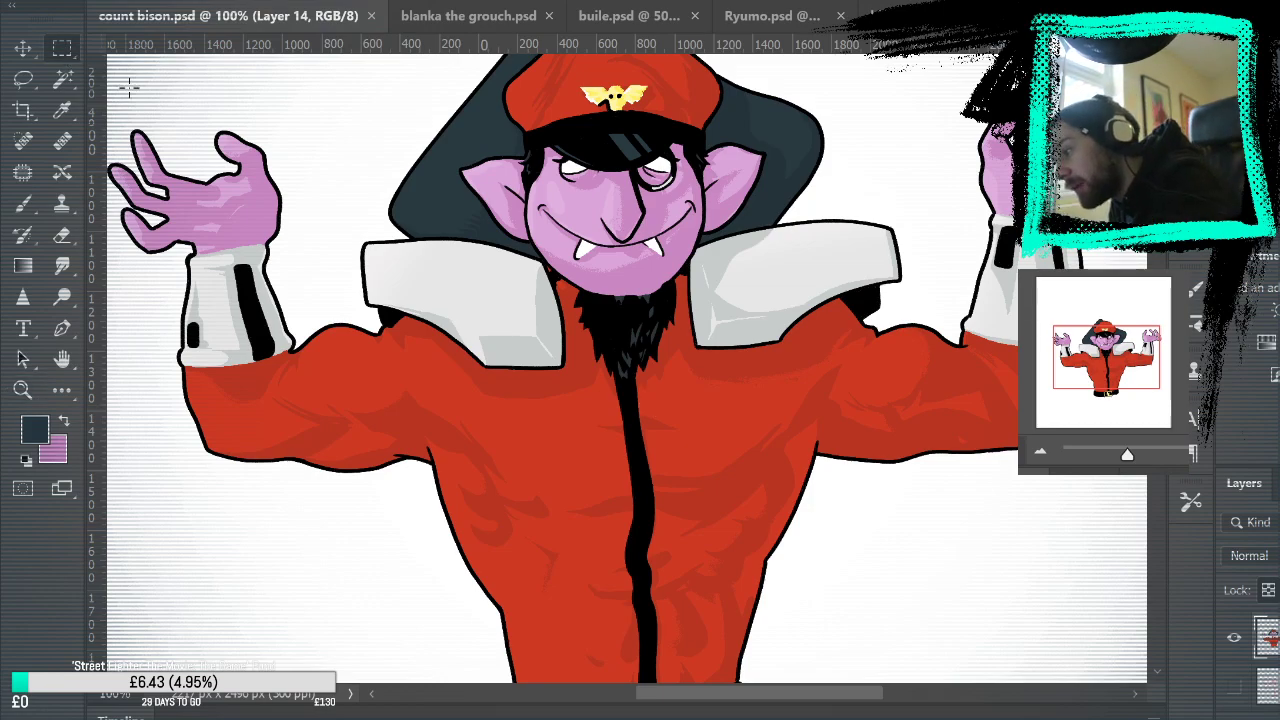
left_click(38, 207)
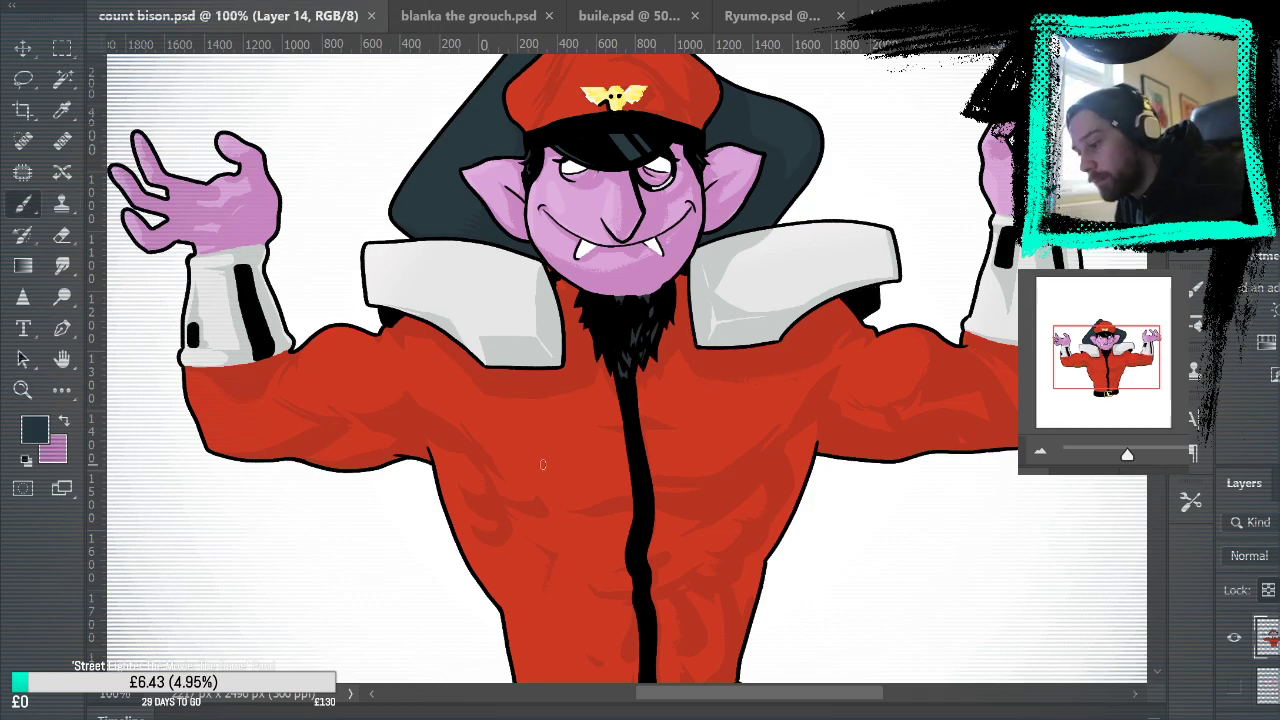
left_click(545, 428, "alt")
key("i")
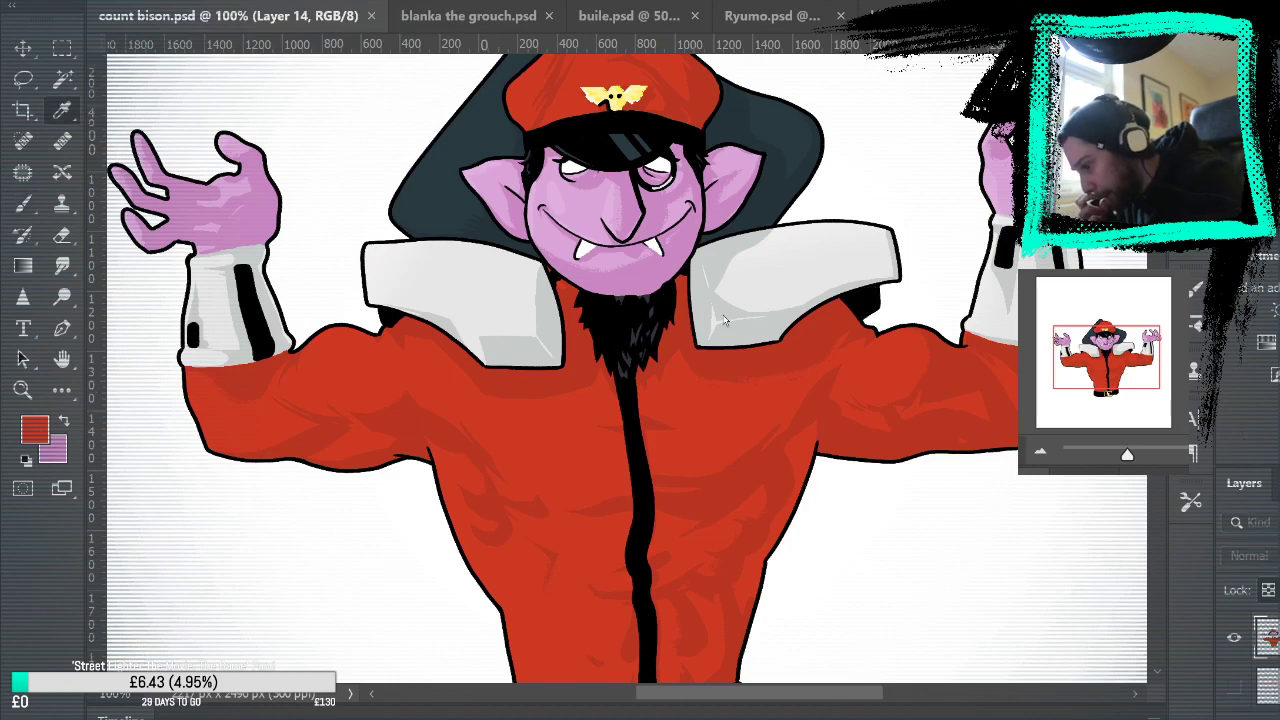
key("b")
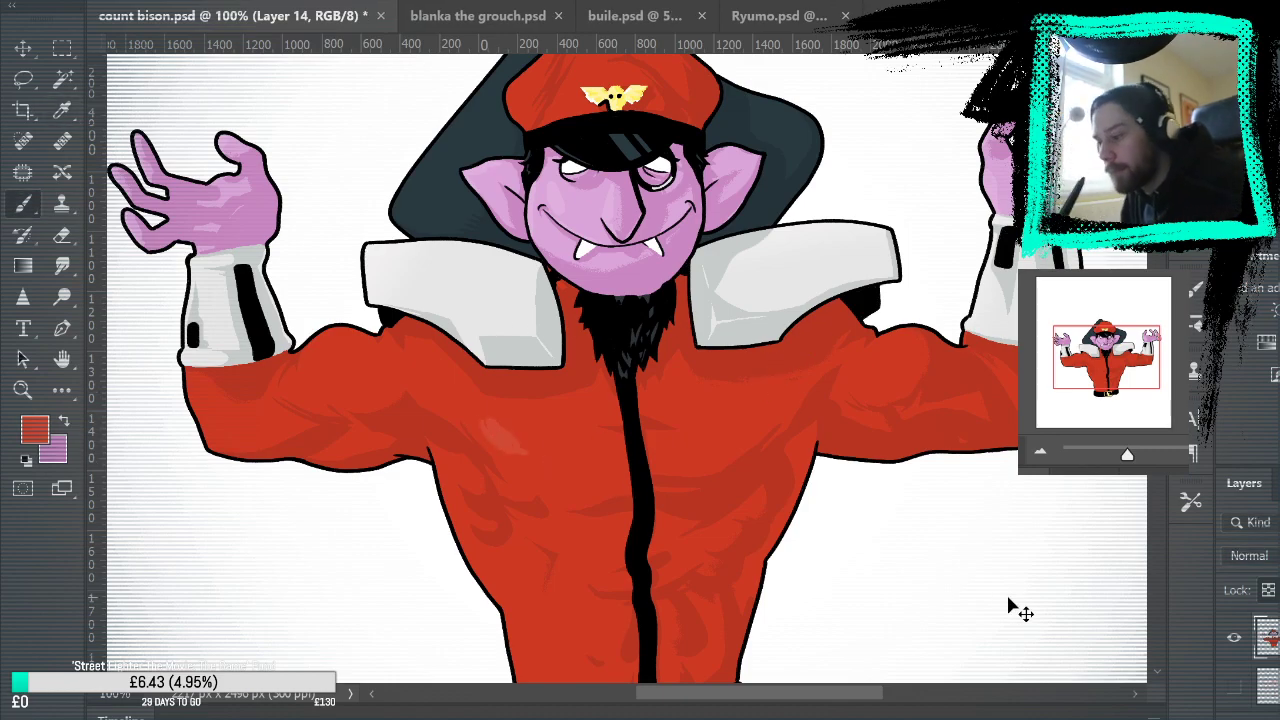
Step: Paint lighter red highlight strokes along the left edge of the cap
left_click_drag(974, 481, 983, 606)
key("z")
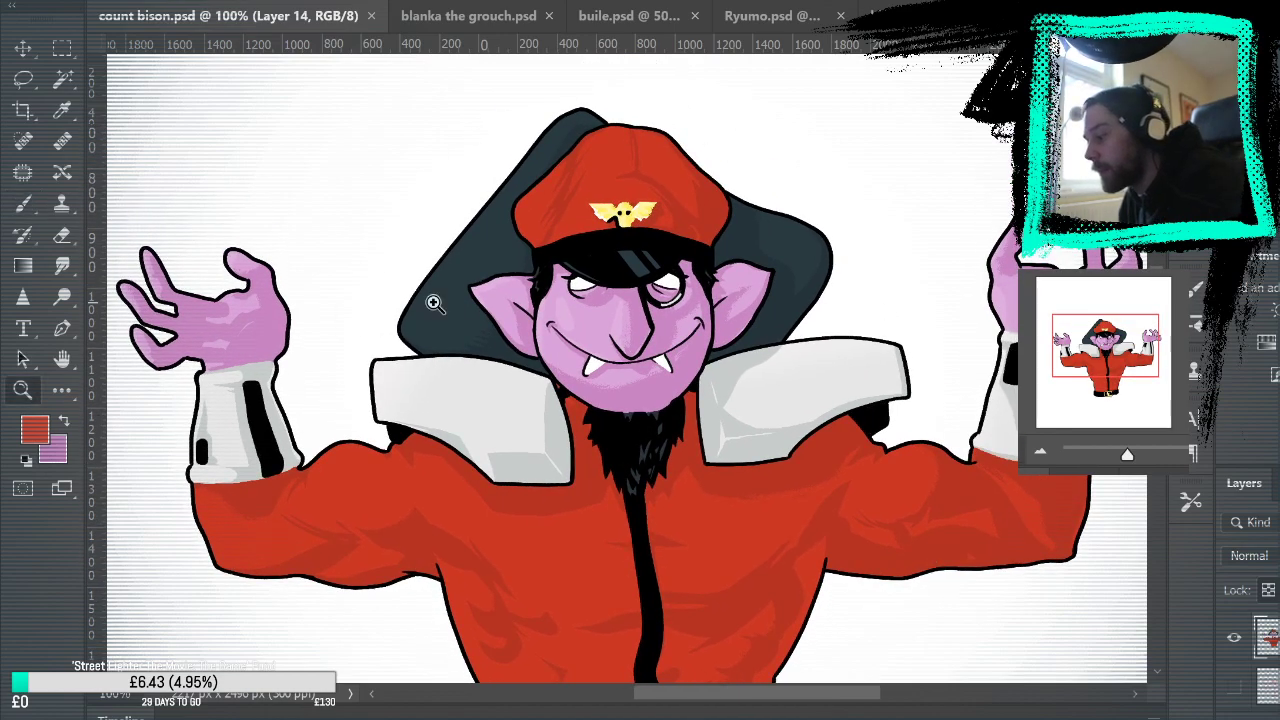
left_click(622, 218)
key("b")
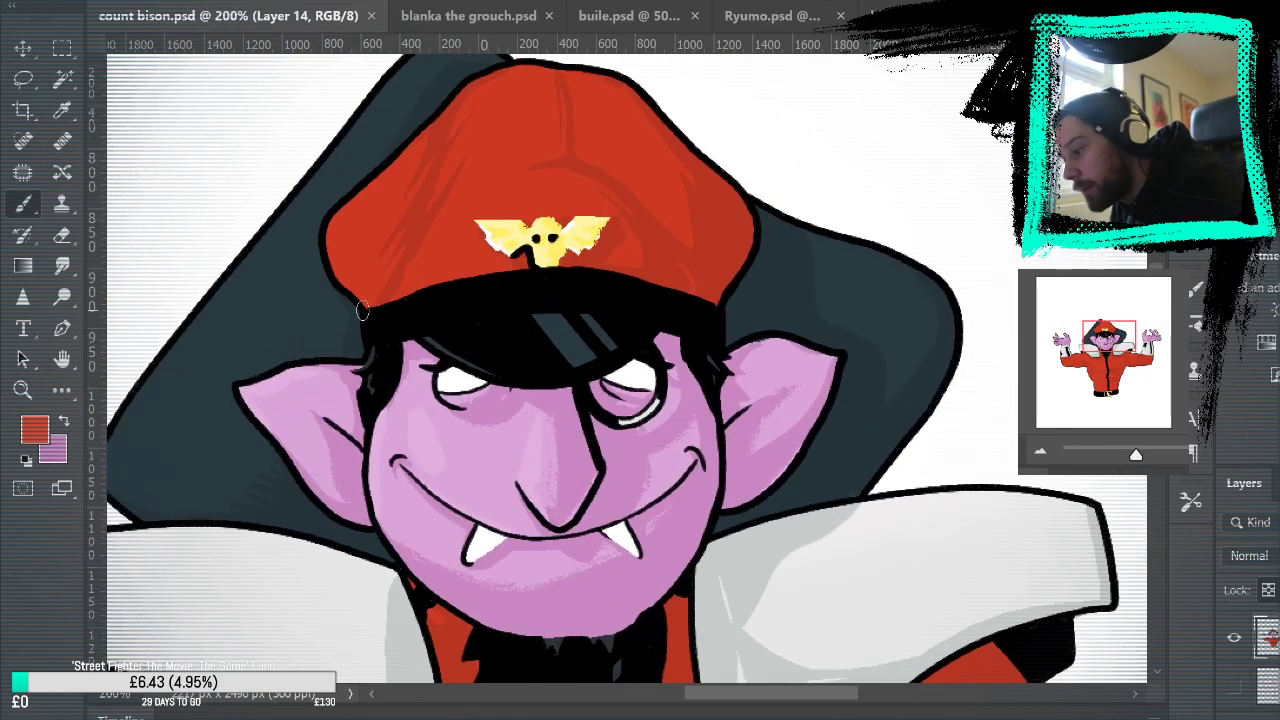
mouse_move(359, 302)
left_mouse_down()
mouse_move(328, 251)
mouse_move(328, 205)
left_mouse_up()
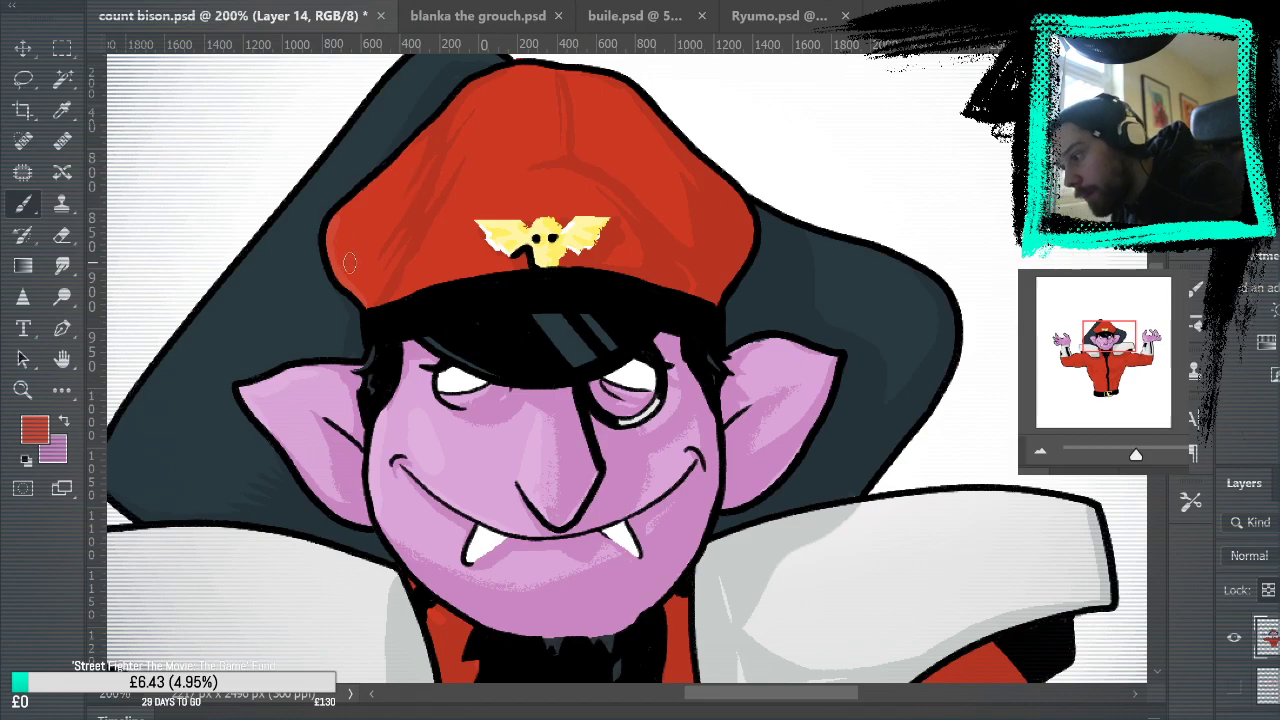
left_click_drag(340, 258, 377, 177)
left_click_drag(342, 232, 417, 142)
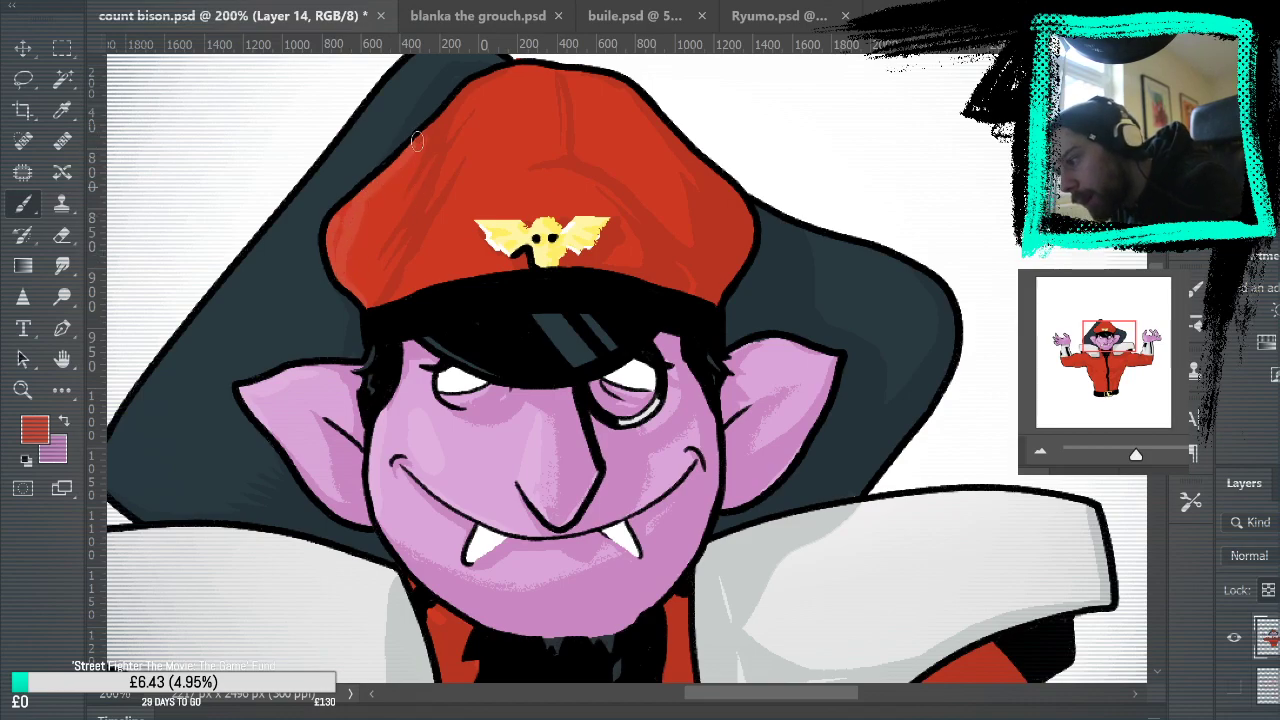
mouse_move(351, 211)
left_mouse_down()
mouse_move(333, 238)
mouse_move(339, 262)
left_mouse_up()
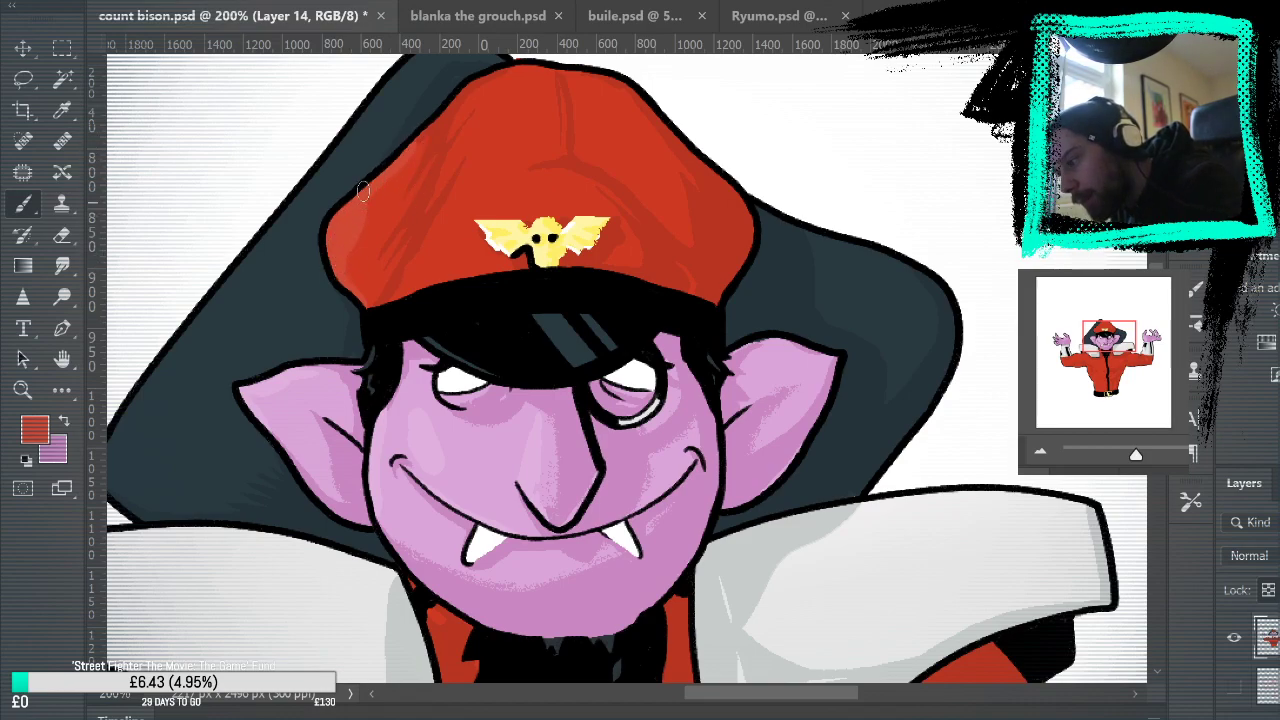
Step: Paint lighter red highlights on the cap's crown beside the centre seam and above the badge
left_click_drag(580, 322, 673, 428)
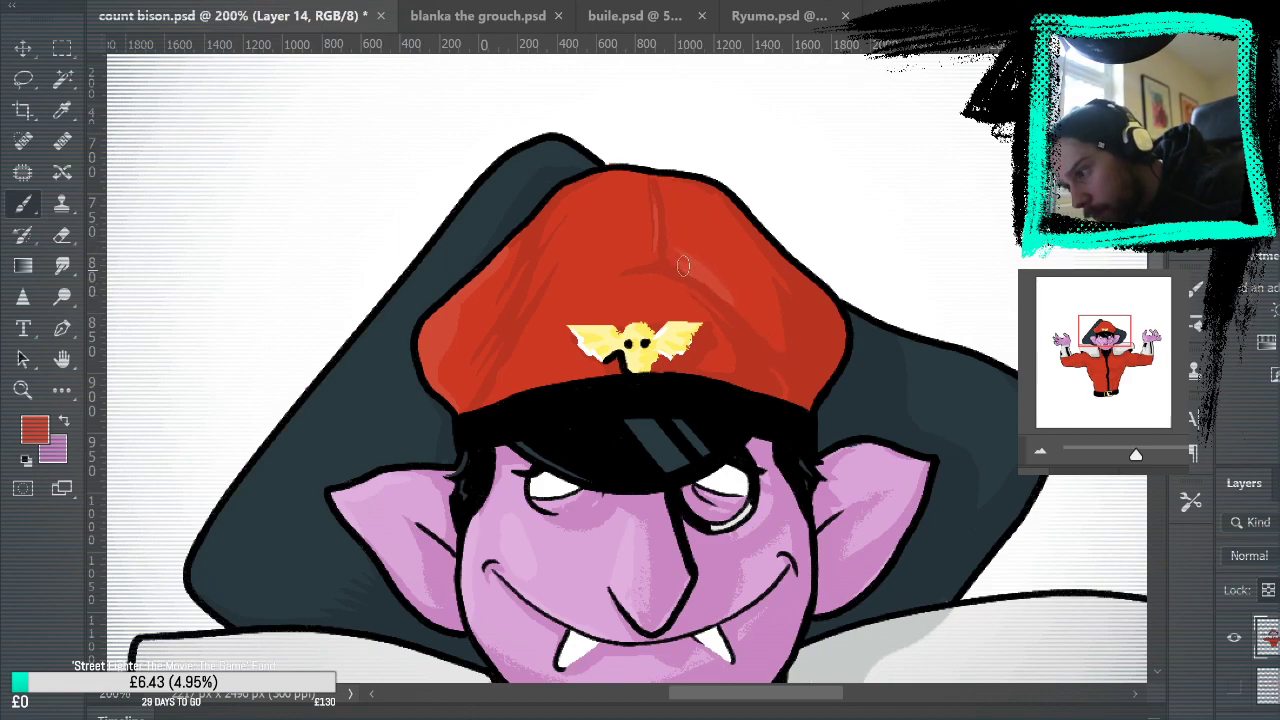
mouse_move(676, 208)
left_mouse_down()
mouse_move(708, 276)
mouse_move(692, 265)
left_mouse_up()
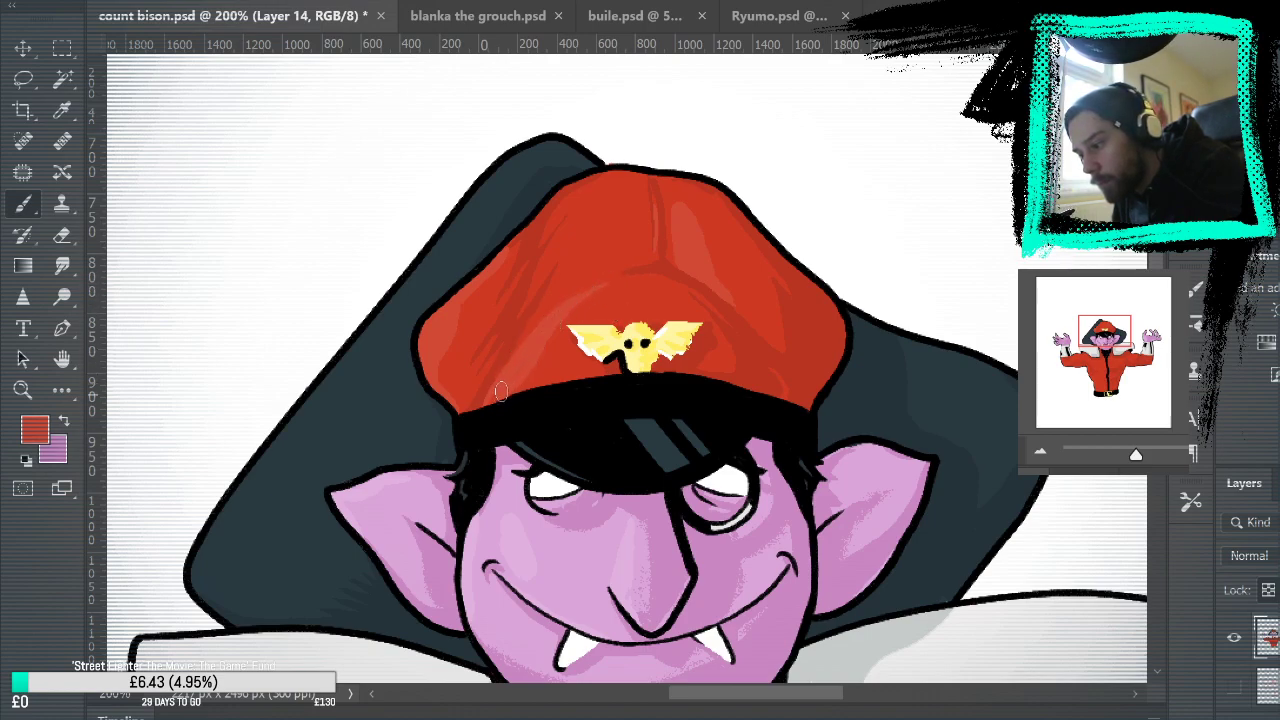
left_click_drag(994, 501, 1012, 398)
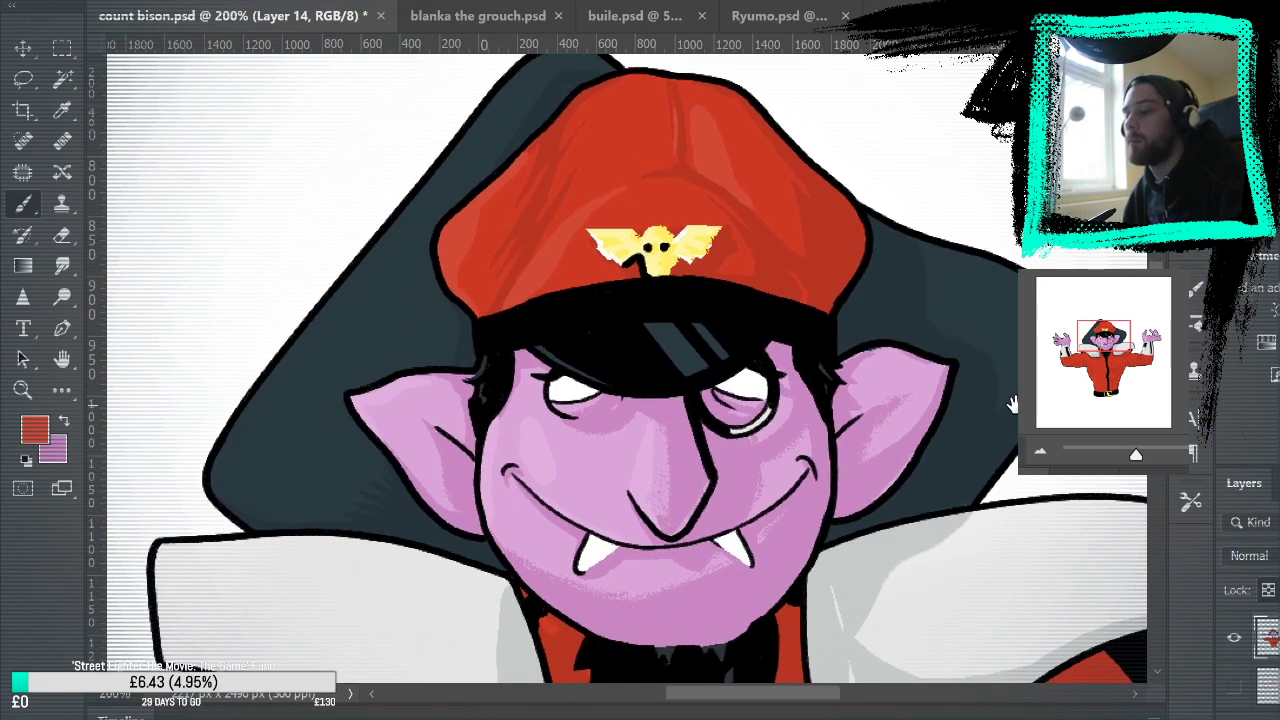
left_click_drag(1009, 546, 1046, 561)
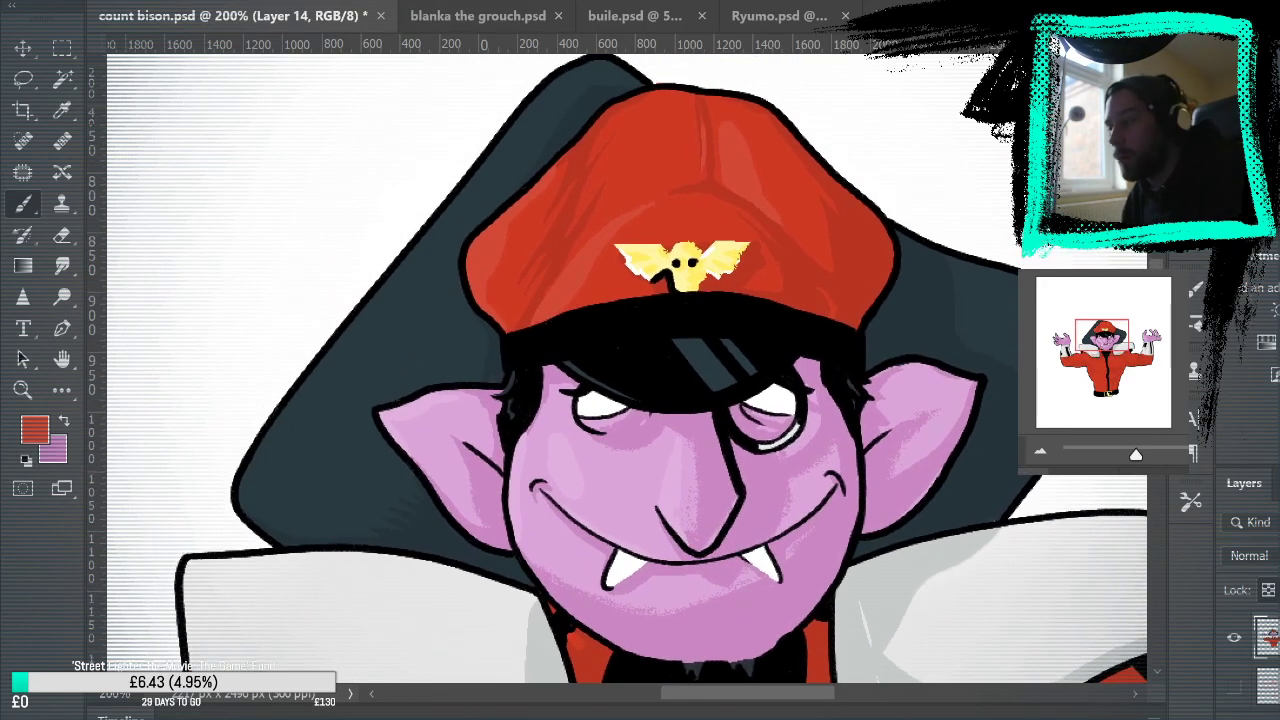
key("ctrl+0")
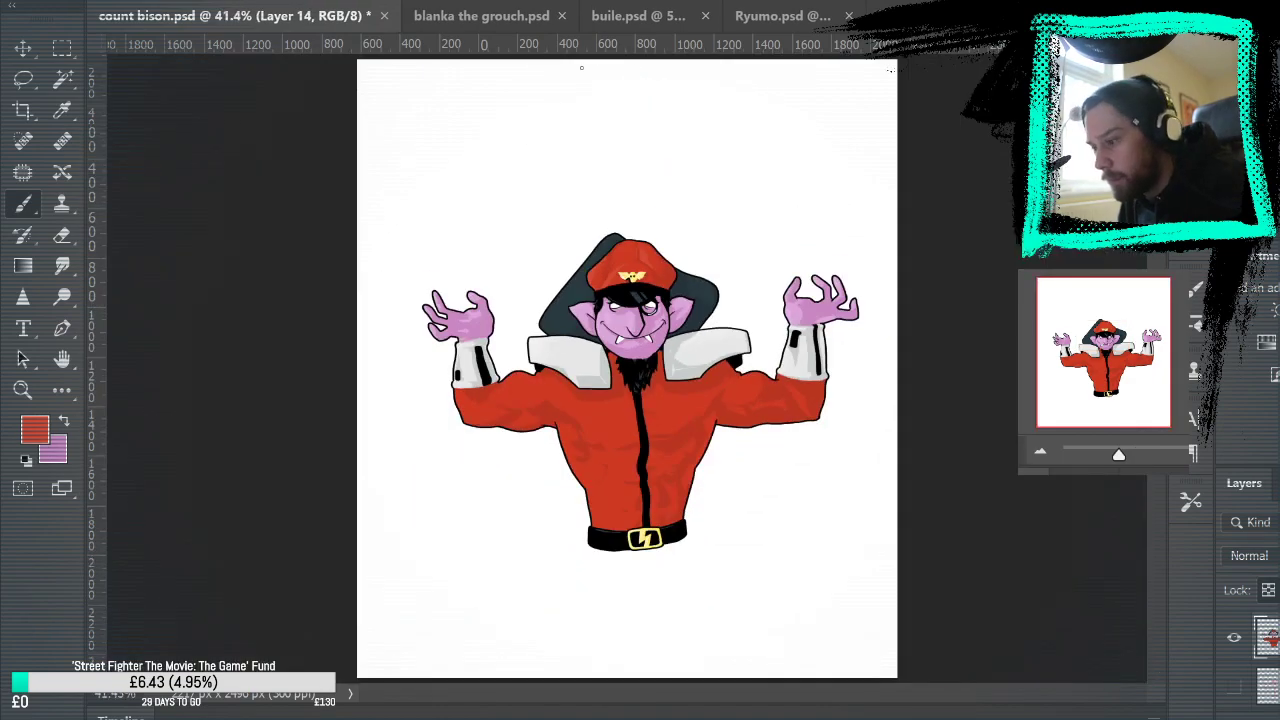
Step: Paint lighter red highlights on the left sleeve, along the forearm's outer edge and on the rounded upper bulge
key("z")
left_click_drag(842, 413, 842, 413)
left_click(842, 413)
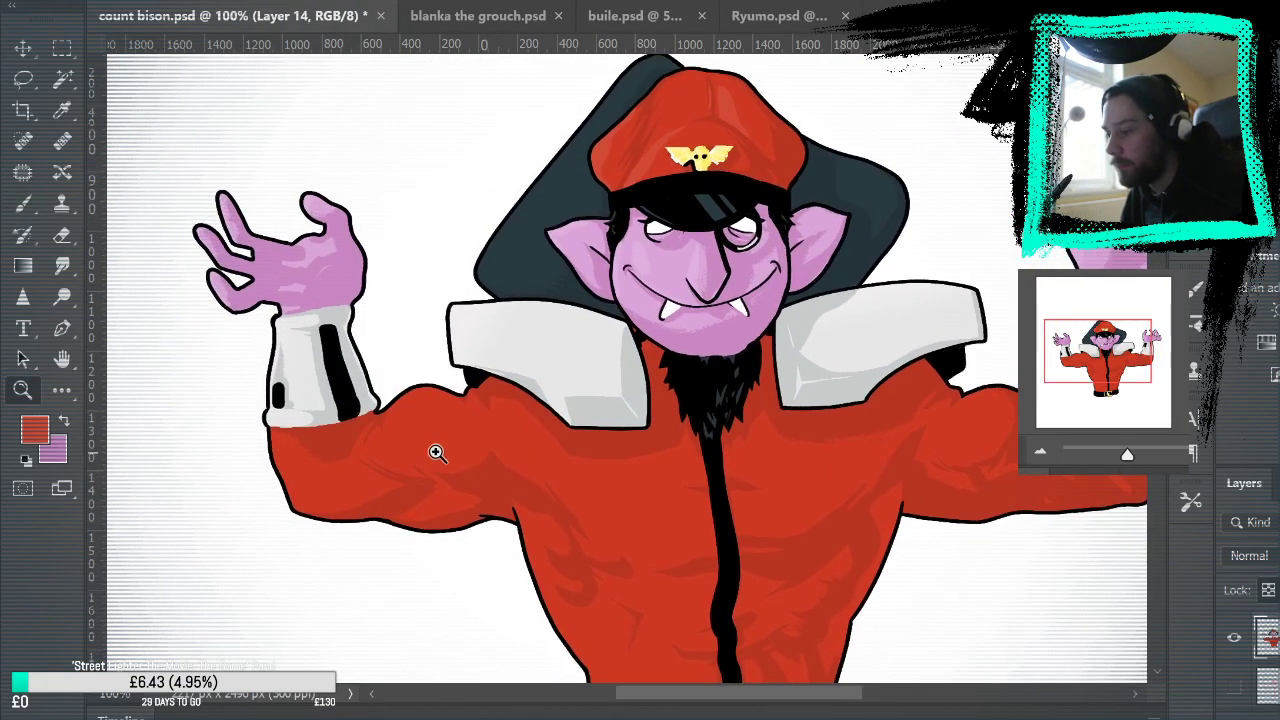
left_click(434, 449)
key("b")
mouse_move(154, 448)
left_mouse_down()
mouse_move(190, 524)
mouse_move(154, 450)
mouse_move(208, 588)
left_mouse_up()
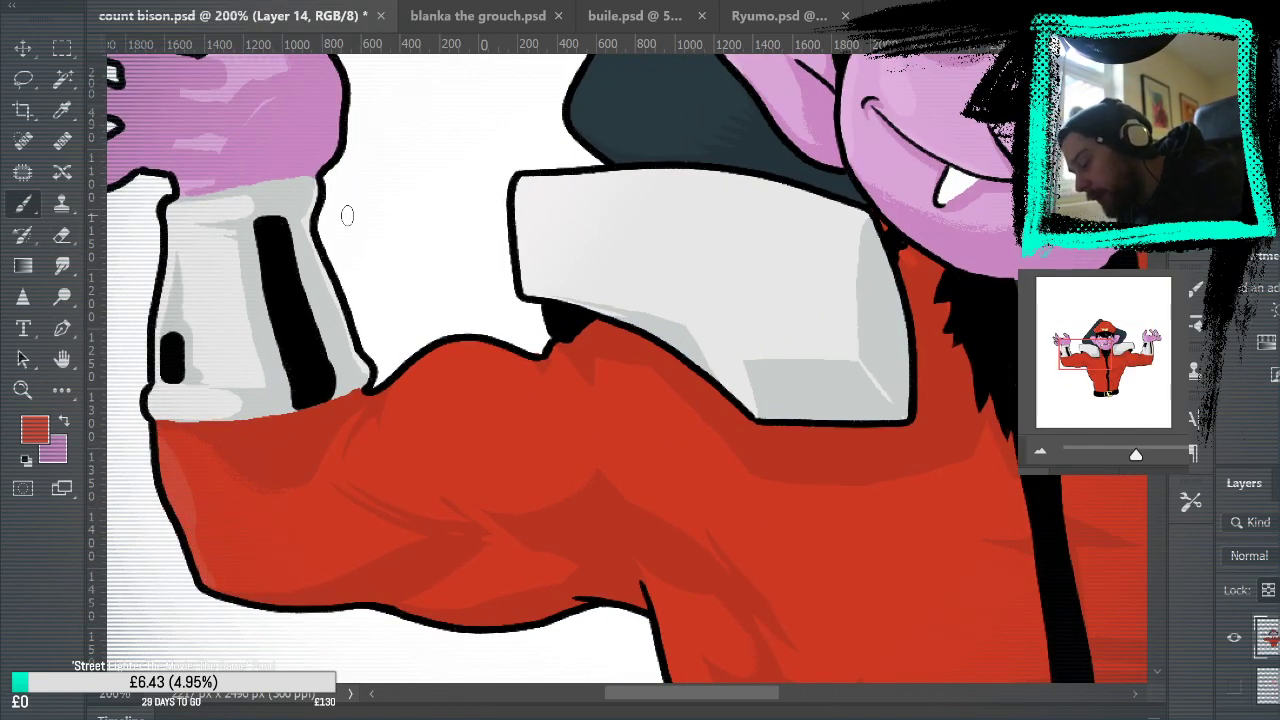
mouse_move(400, 420)
left_mouse_down()
mouse_move(422, 372)
mouse_move(444, 358)
mouse_move(412, 388)
mouse_move(433, 427)
mouse_move(464, 361)
mouse_move(417, 389)
mouse_move(449, 383)
mouse_move(424, 414)
mouse_move(441, 368)
mouse_move(412, 380)
mouse_move(430, 357)
mouse_move(488, 346)
left_mouse_up()
left_click_drag(407, 382, 402, 426)
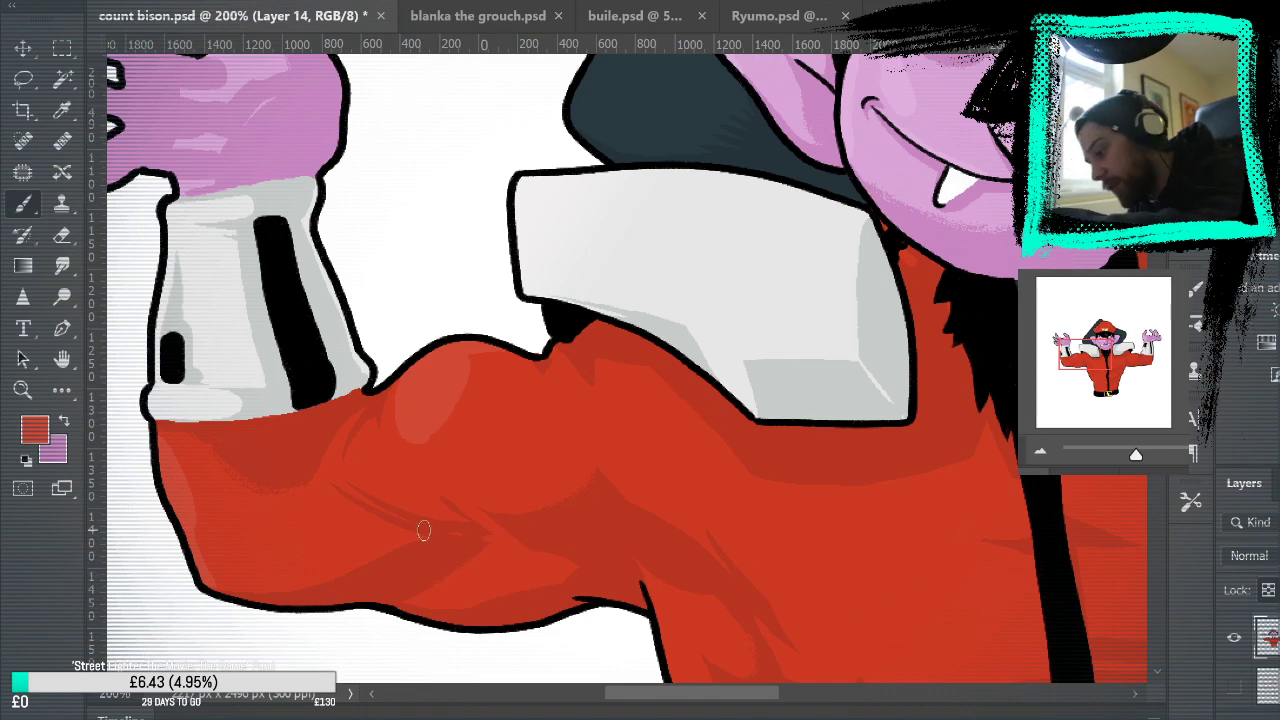
Step: Paint lighter red highlights on the left sleeve's fold and beneath the left chest muscle, undoing unwanted strokes
mouse_move(923, 532)
left_mouse_down()
mouse_move(914, 389)
mouse_move(923, 423)
mouse_move(874, 334)
left_mouse_up()
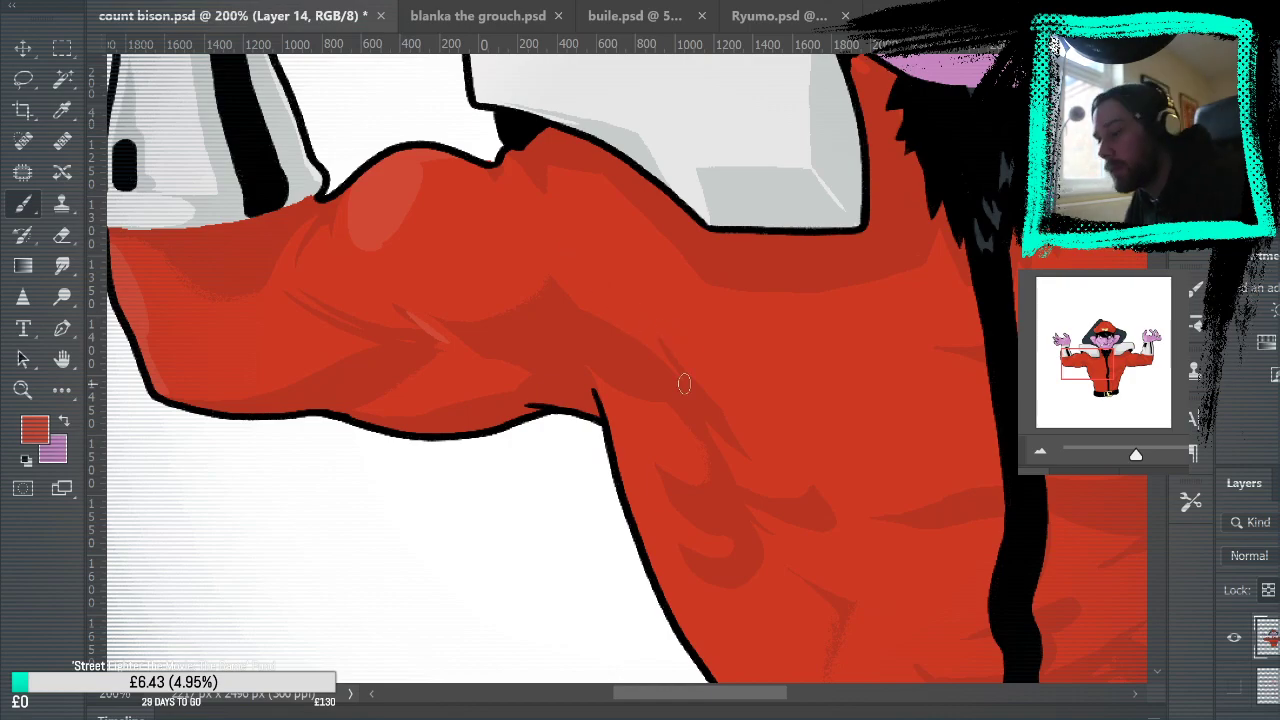
left_click_drag(593, 311, 641, 346)
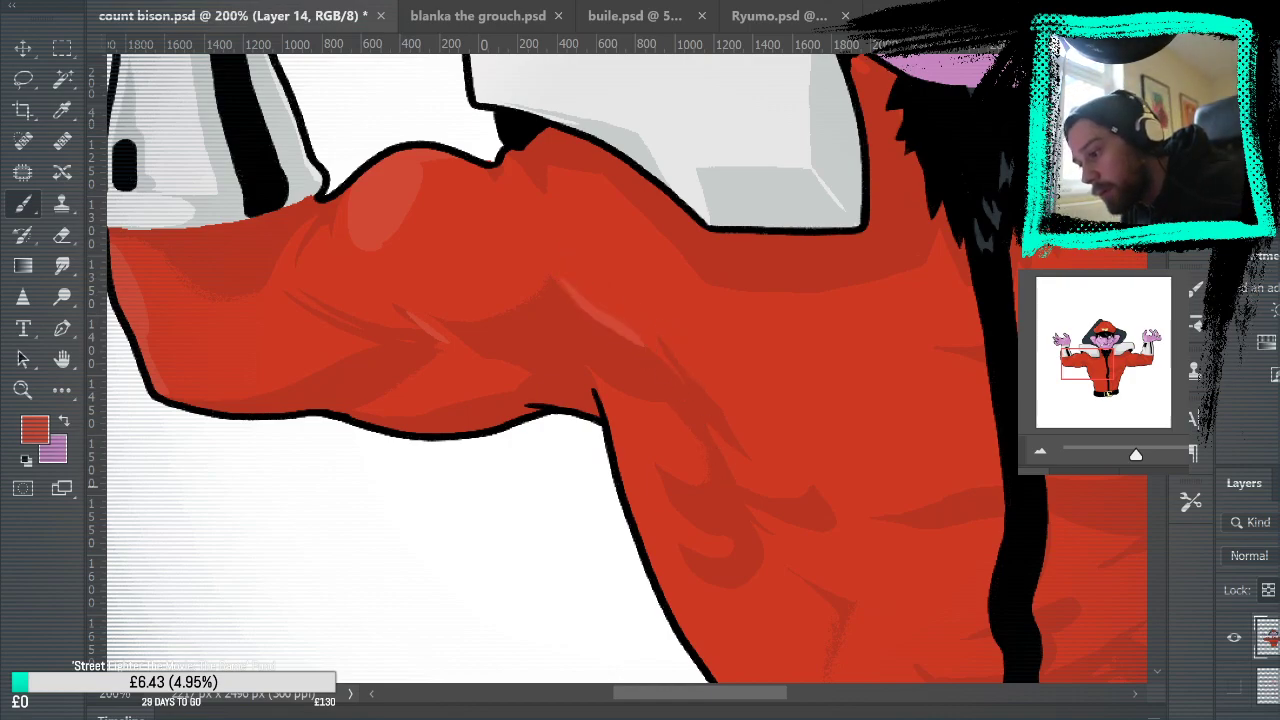
key("ctrl+z")
left_click_drag(951, 460, 738, 496)
left_click_drag(973, 365, 944, 371)
mouse_move(422, 388)
left_mouse_down()
mouse_move(516, 476)
mouse_move(437, 420)
mouse_move(514, 479)
mouse_move(603, 486)
mouse_move(509, 457)
mouse_move(398, 358)
left_mouse_up()
key("ctrl+z")
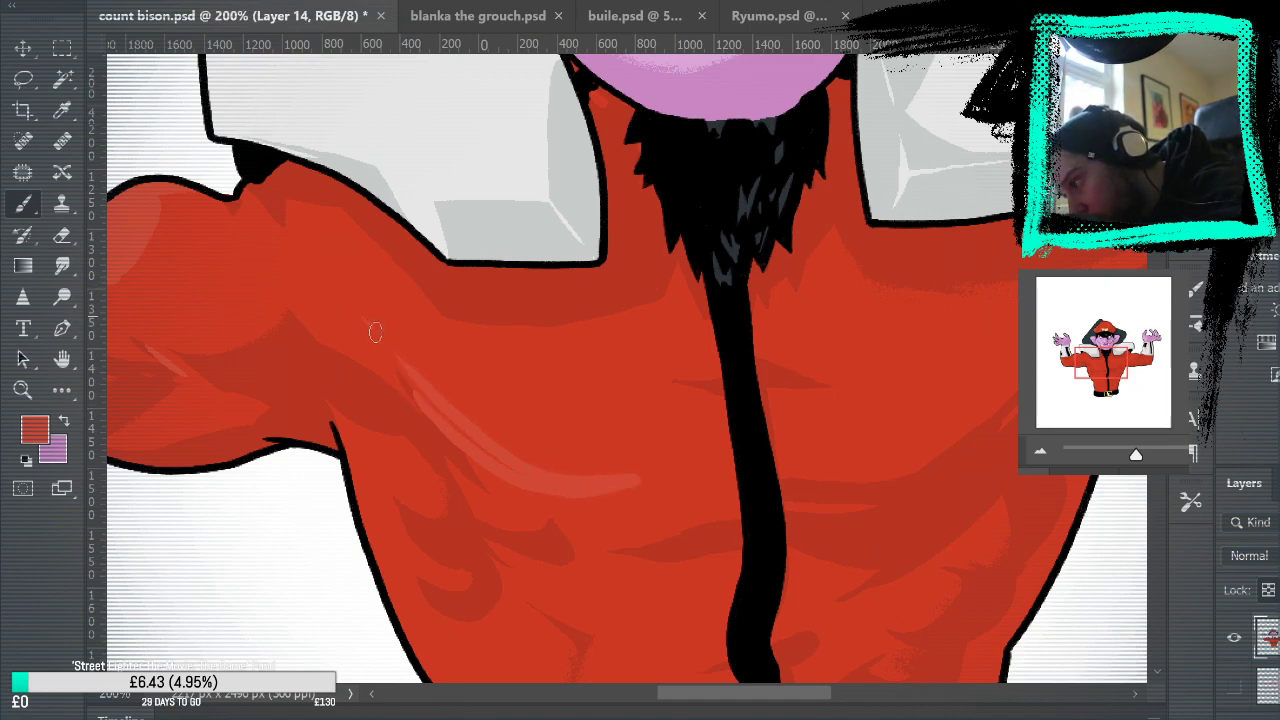
Step: Extend the lighter red highlight beneath the left chest muscle and paint a thin highlight beneath the right chest muscle
mouse_move(375, 332)
left_mouse_down()
mouse_move(480, 448)
mouse_move(543, 471)
left_mouse_up()
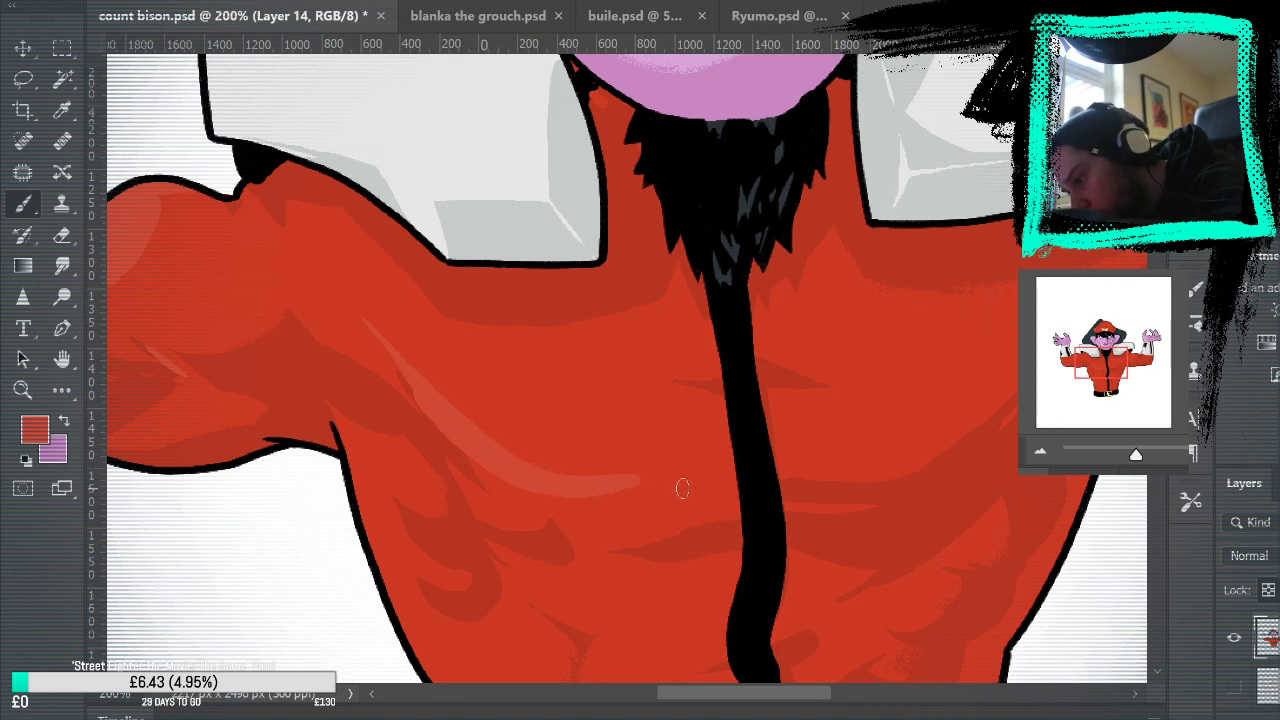
mouse_move(667, 480)
left_mouse_down()
mouse_move(492, 465)
mouse_move(664, 482)
mouse_move(529, 453)
mouse_move(443, 409)
mouse_move(484, 436)
mouse_move(596, 476)
left_mouse_up()
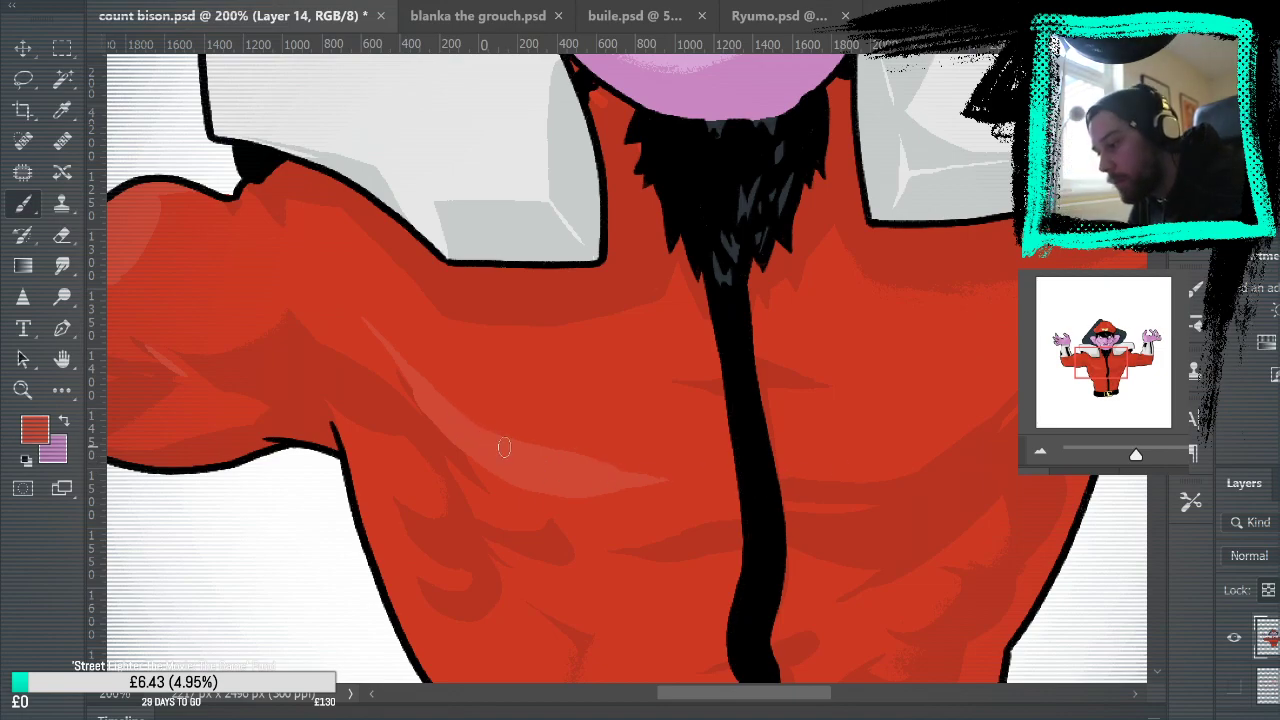
left_click_drag(957, 445, 910, 351)
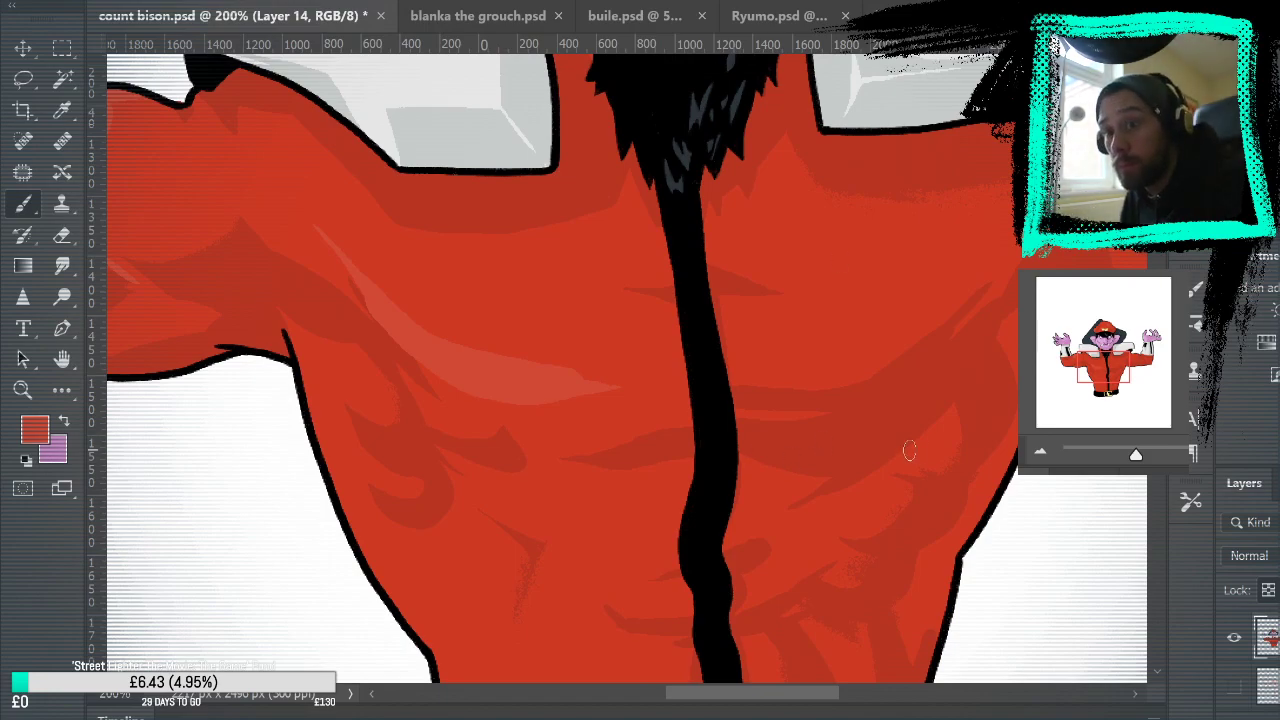
mouse_move(738, 381)
left_mouse_down()
mouse_move(852, 381)
mouse_move(873, 361)
left_mouse_up()
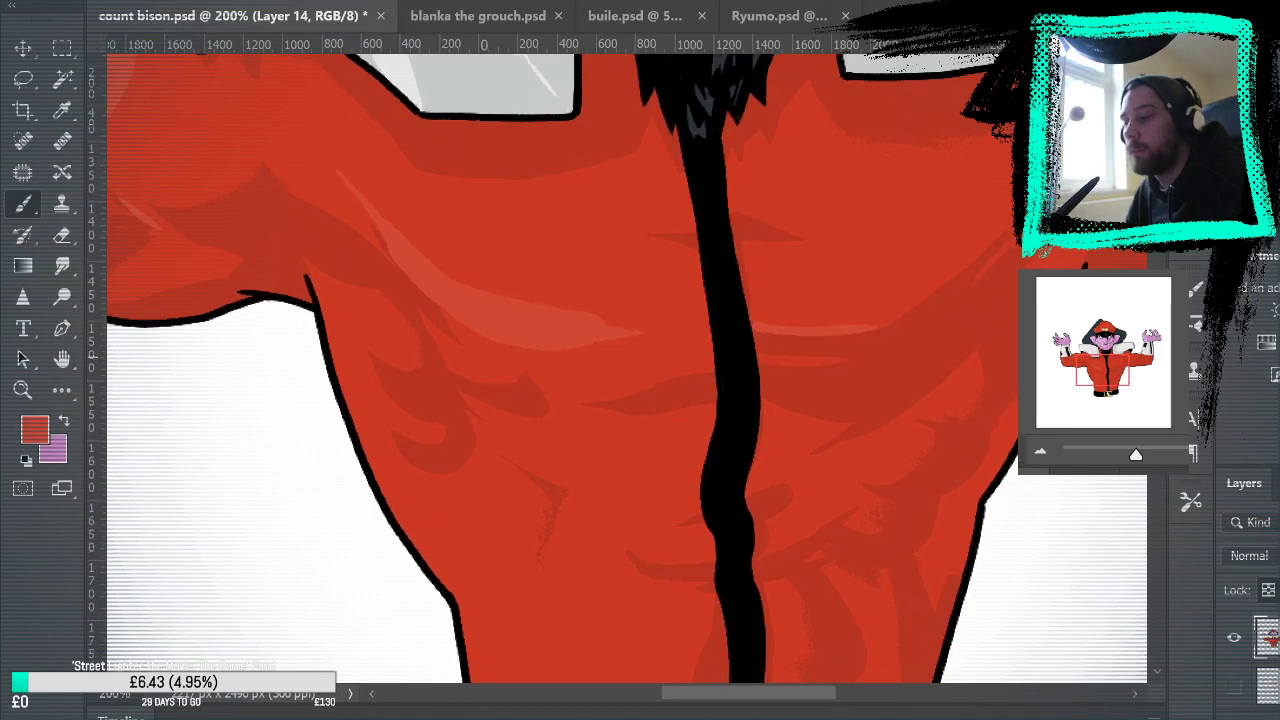
key("ctrl+0")
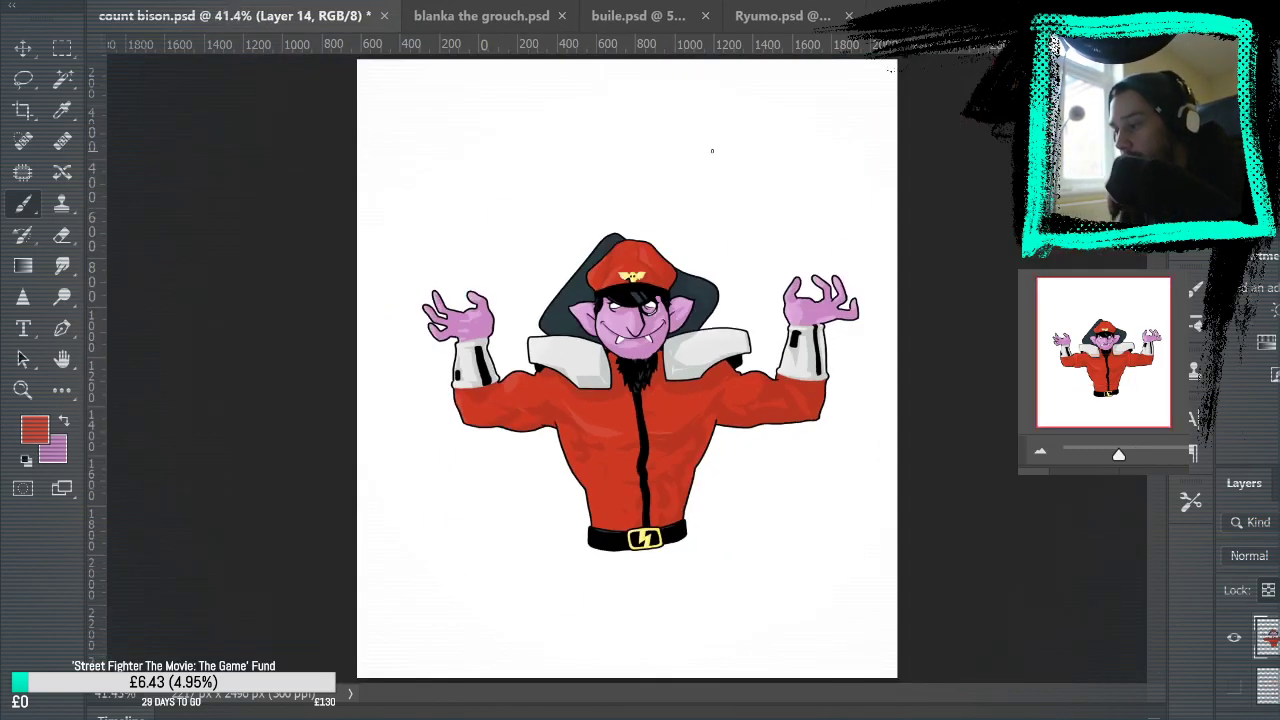
Step: Paint two small lighter red highlights on the left ribs, beside the dark folds below the armpit
left_click(33, 396)
left_click(687, 506)
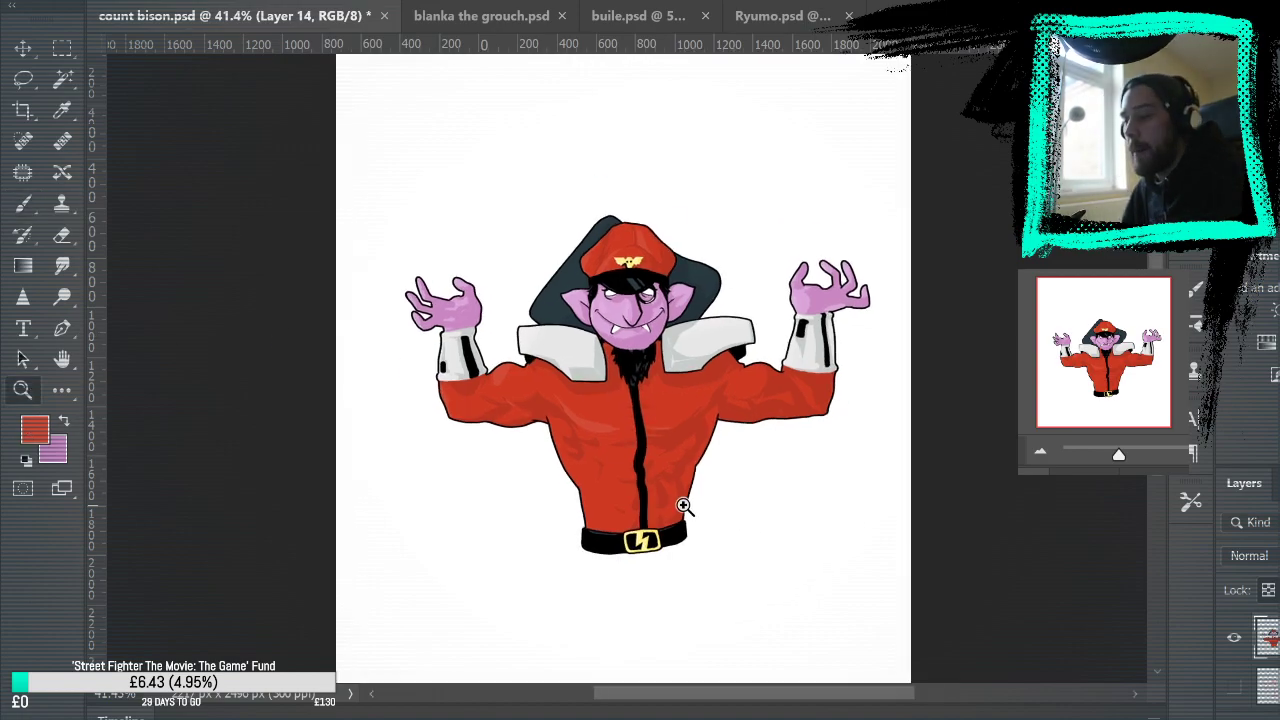
left_click(648, 499)
left_click(585, 479)
left_click(665, 465)
key("b")
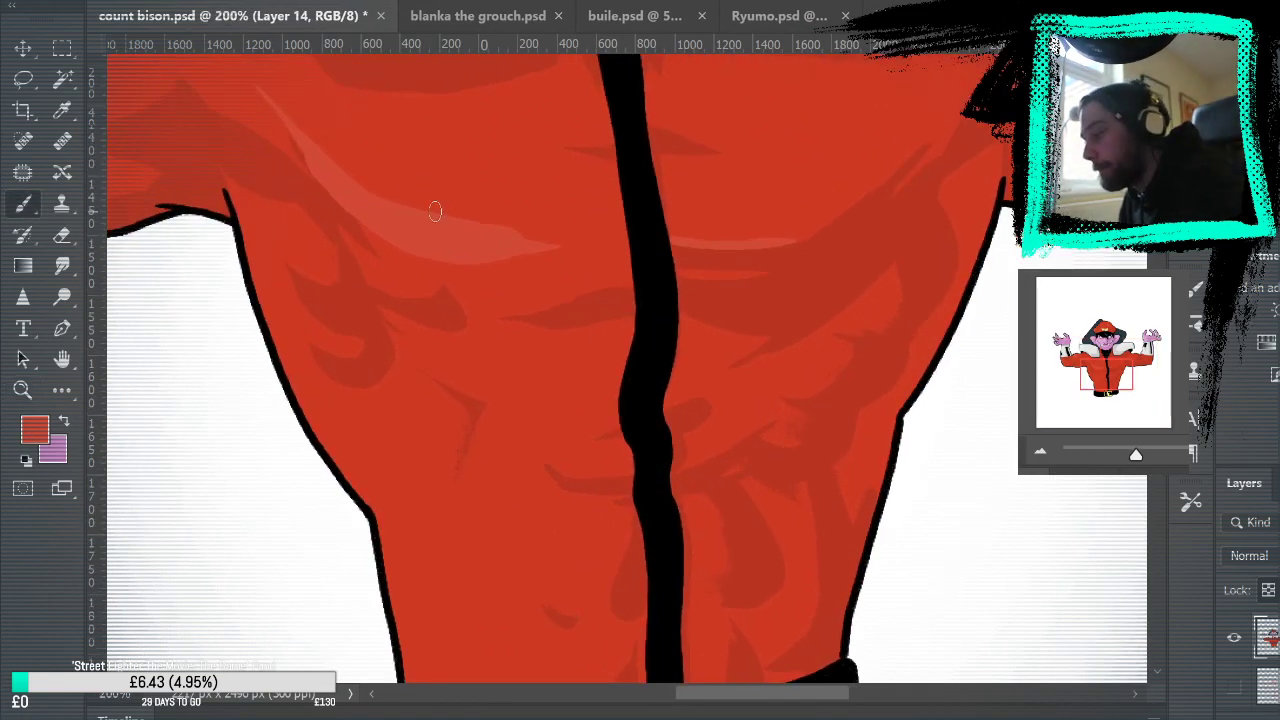
mouse_move(273, 242)
left_mouse_down()
mouse_move(319, 268)
mouse_move(267, 224)
left_mouse_up()
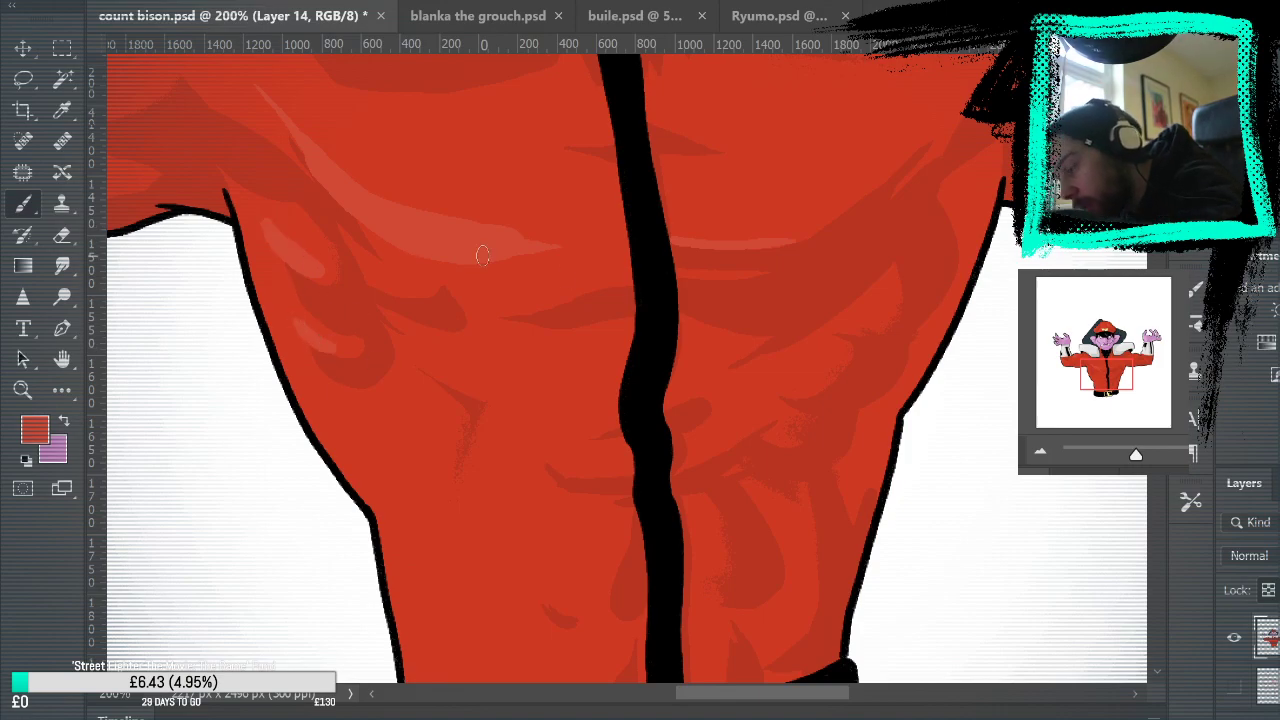
key("ctrl+0")
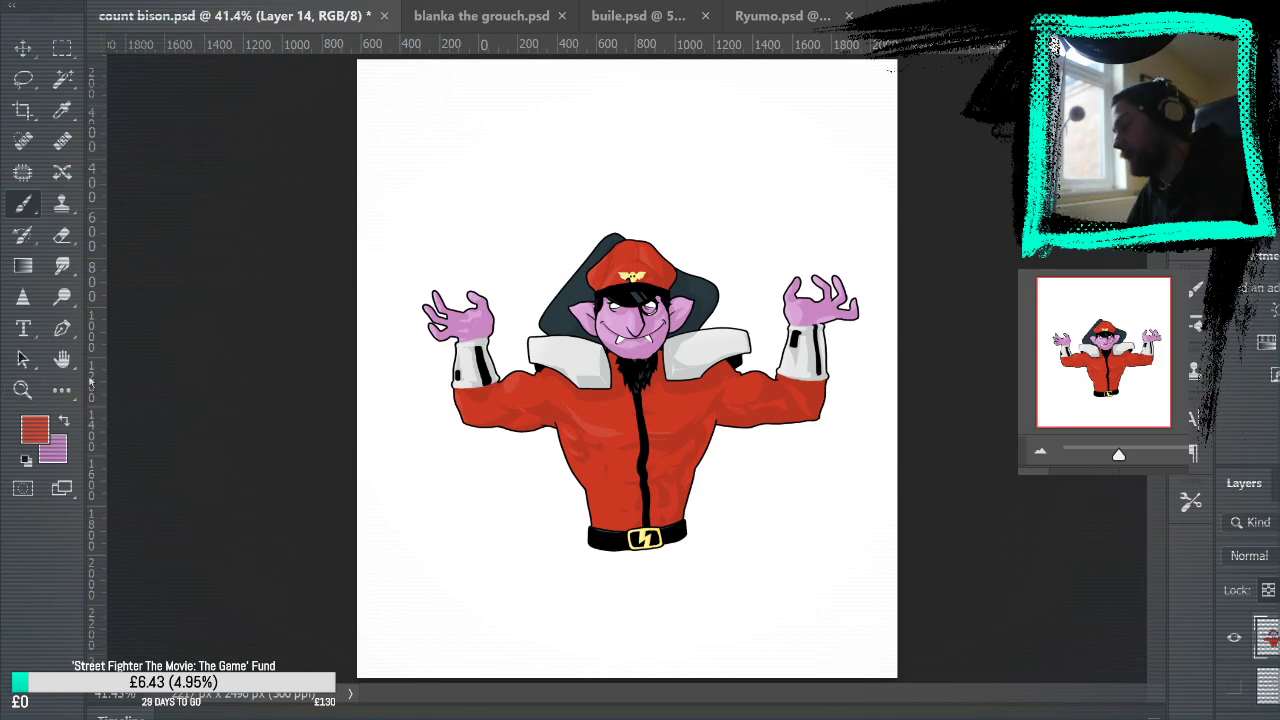
Step: Extend the left chest highlight down to the dark fold below it, undoing an unwanted stroke
left_click(23, 390)
left_click(665, 515)
left_click(669, 523)
left_click(661, 480)
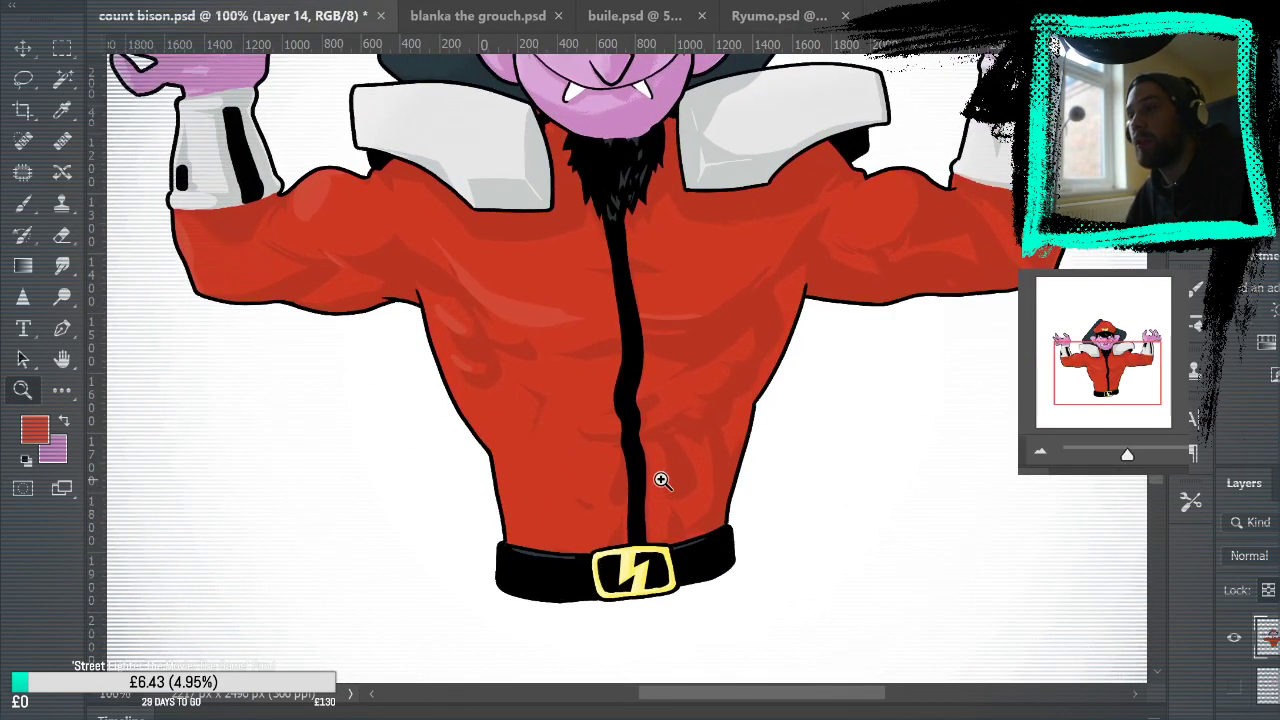
left_click(661, 480)
key("b")
left_click_drag(716, 300, 750, 415)
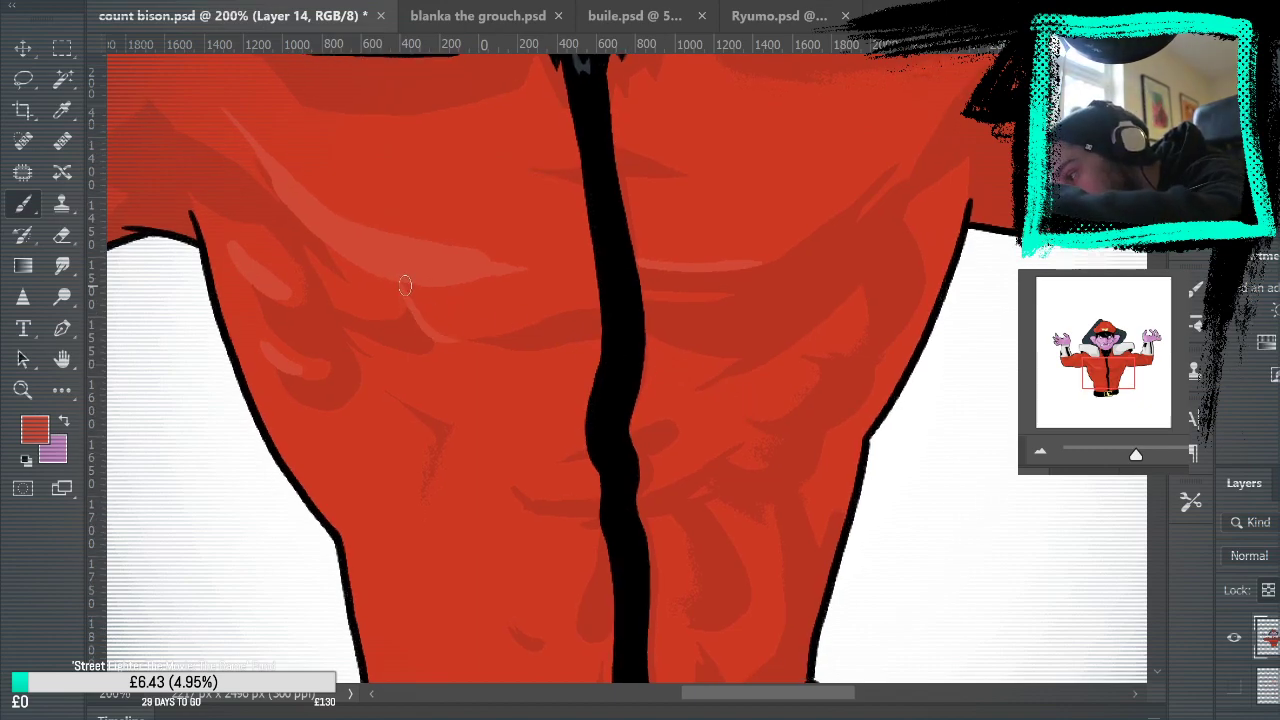
mouse_move(405, 286)
left_mouse_down()
mouse_move(416, 315)
mouse_move(457, 336)
mouse_move(535, 312)
left_mouse_up()
key("ctrl+z")
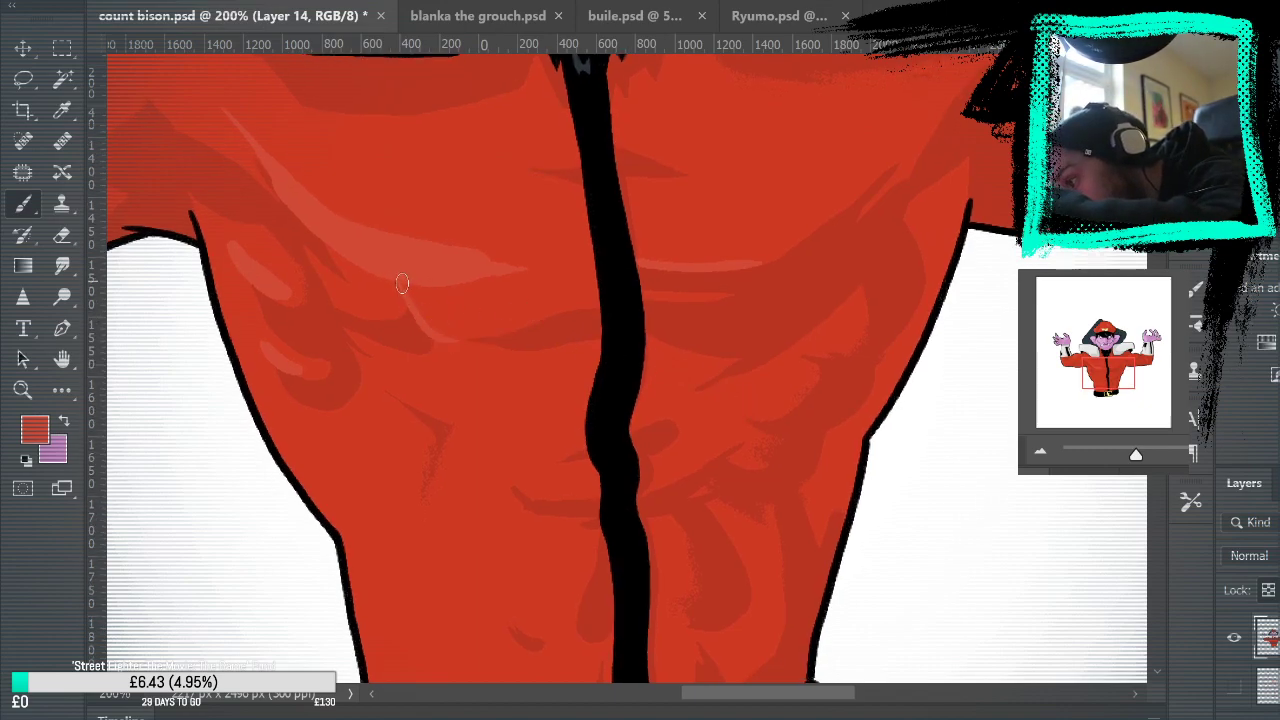
mouse_move(400, 282)
left_mouse_down()
mouse_move(435, 332)
mouse_move(524, 312)
mouse_move(503, 320)
mouse_move(457, 291)
mouse_move(458, 267)
mouse_move(468, 311)
mouse_move(500, 323)
mouse_move(414, 281)
mouse_move(474, 335)
left_mouse_up()
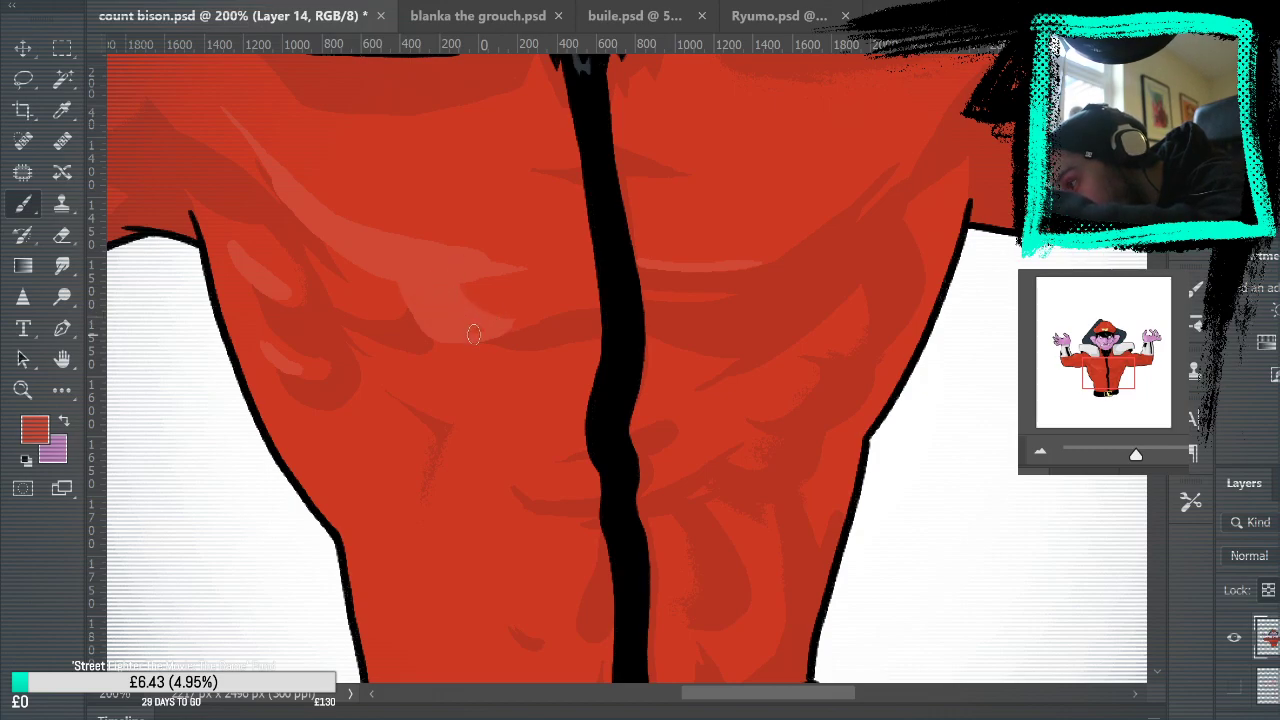
Step: Paint lighter red highlights on the left abdomen fold and outline a long highlight along the left waist from belt to ribs
left_click_drag(866, 429, 1000, 243)
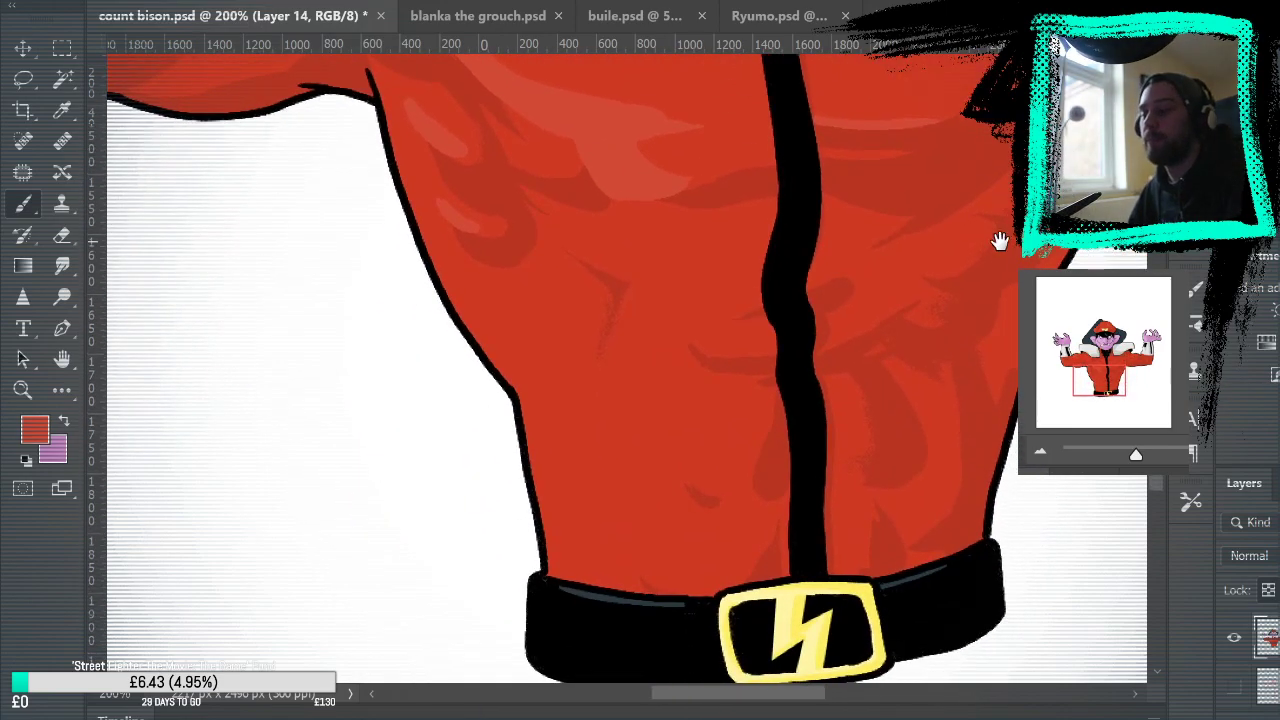
mouse_move(592, 272)
left_mouse_down()
mouse_move(547, 223)
mouse_move(634, 279)
left_mouse_up()
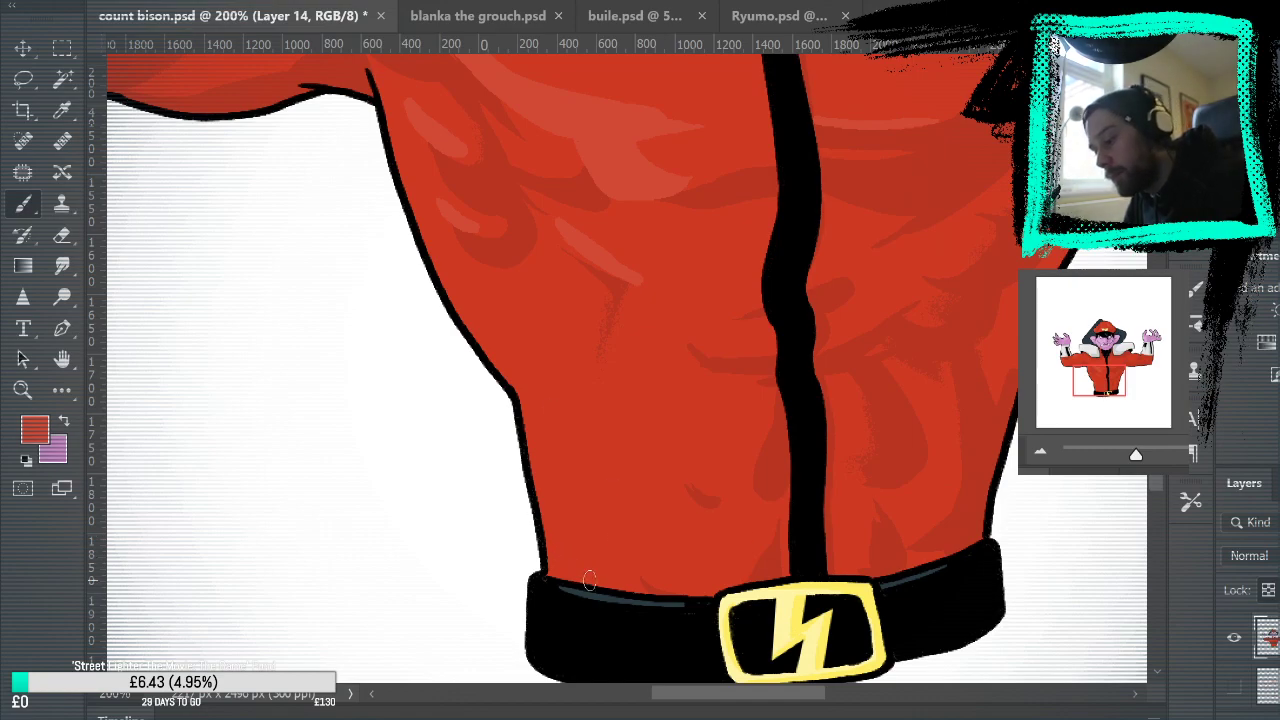
mouse_move(589, 581)
left_mouse_down()
mouse_move(587, 550)
mouse_move(559, 375)
mouse_move(505, 313)
mouse_move(528, 311)
mouse_move(484, 290)
mouse_move(444, 242)
mouse_move(443, 212)
left_mouse_up()
left_click_drag(461, 270, 523, 308)
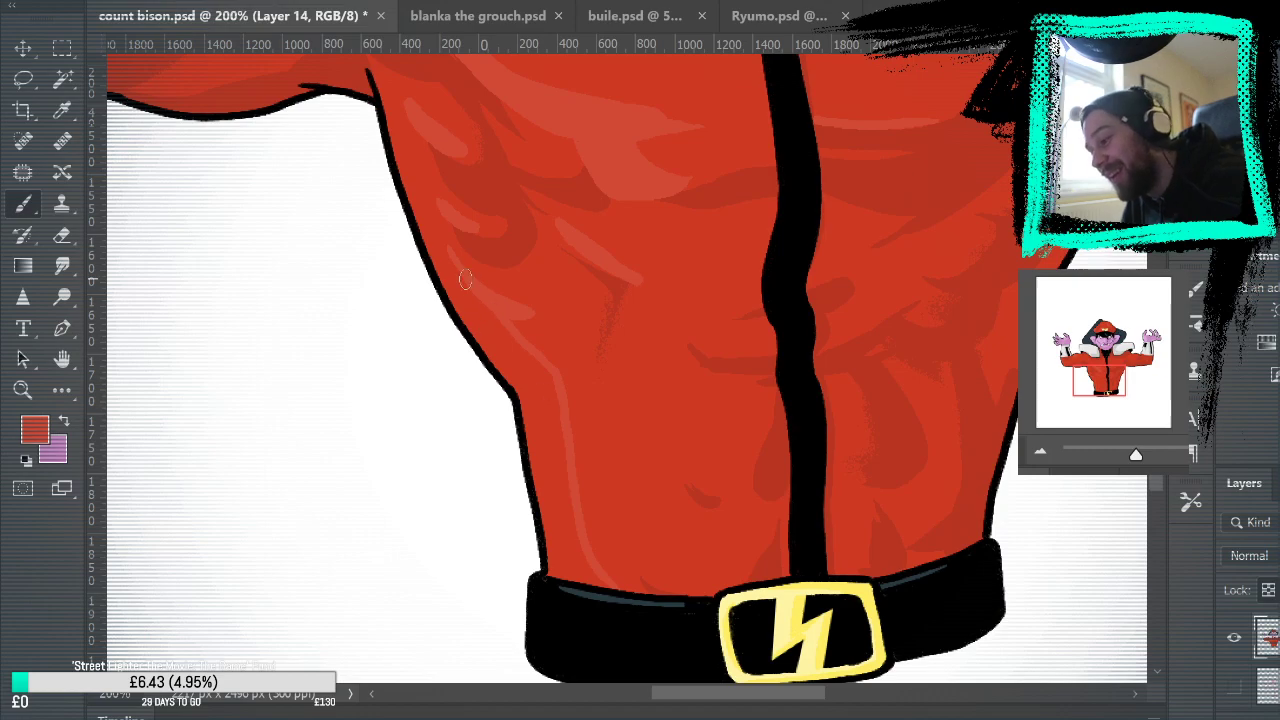
mouse_move(461, 268)
left_mouse_down()
mouse_move(437, 230)
mouse_move(421, 190)
left_mouse_up()
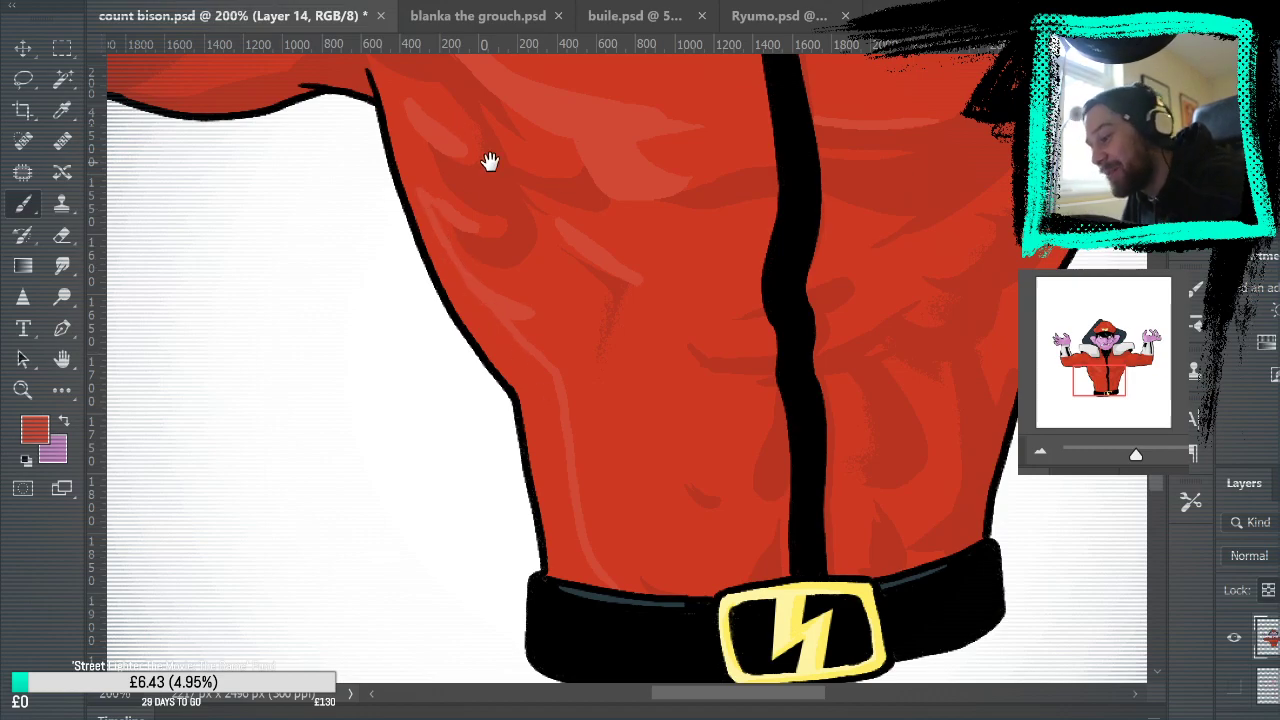
Step: Paint a lighter red highlight just below the left armpit and trim its tip with the sampled dark shadow red
left_click_drag(608, 252, 790, 473)
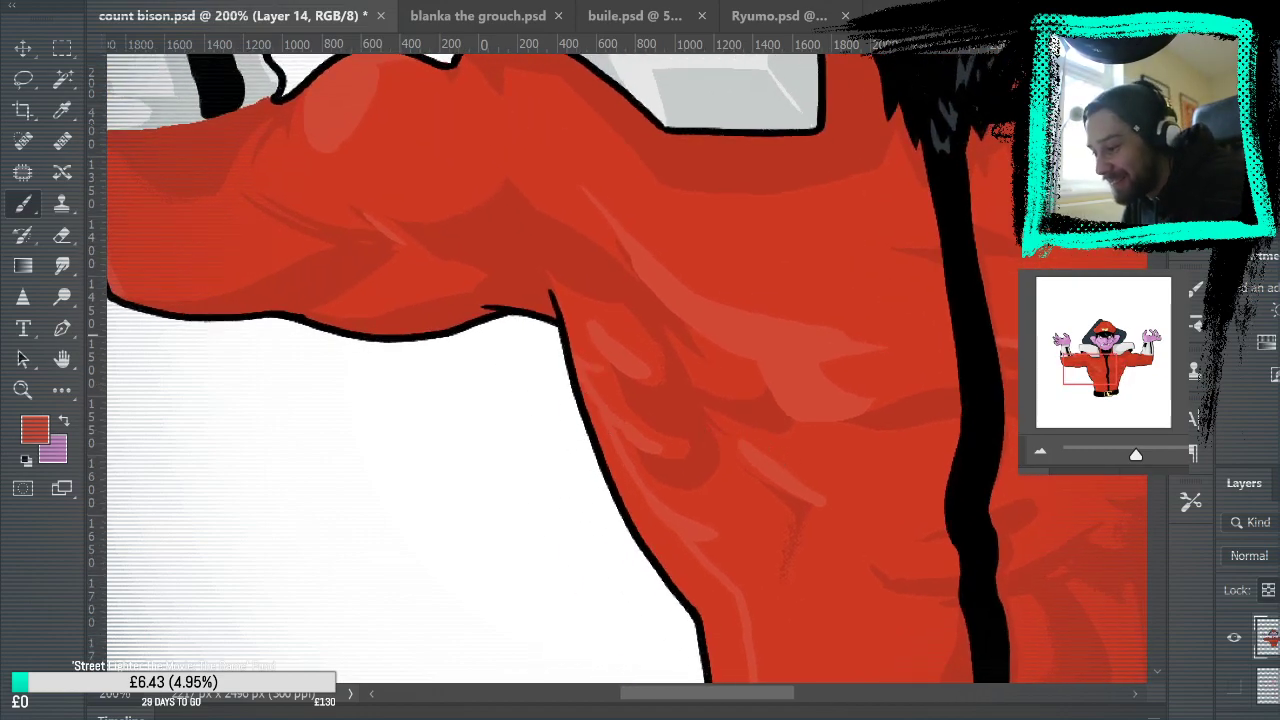
mouse_move(603, 364)
left_mouse_down()
mouse_move(555, 298)
mouse_move(606, 317)
left_mouse_up()
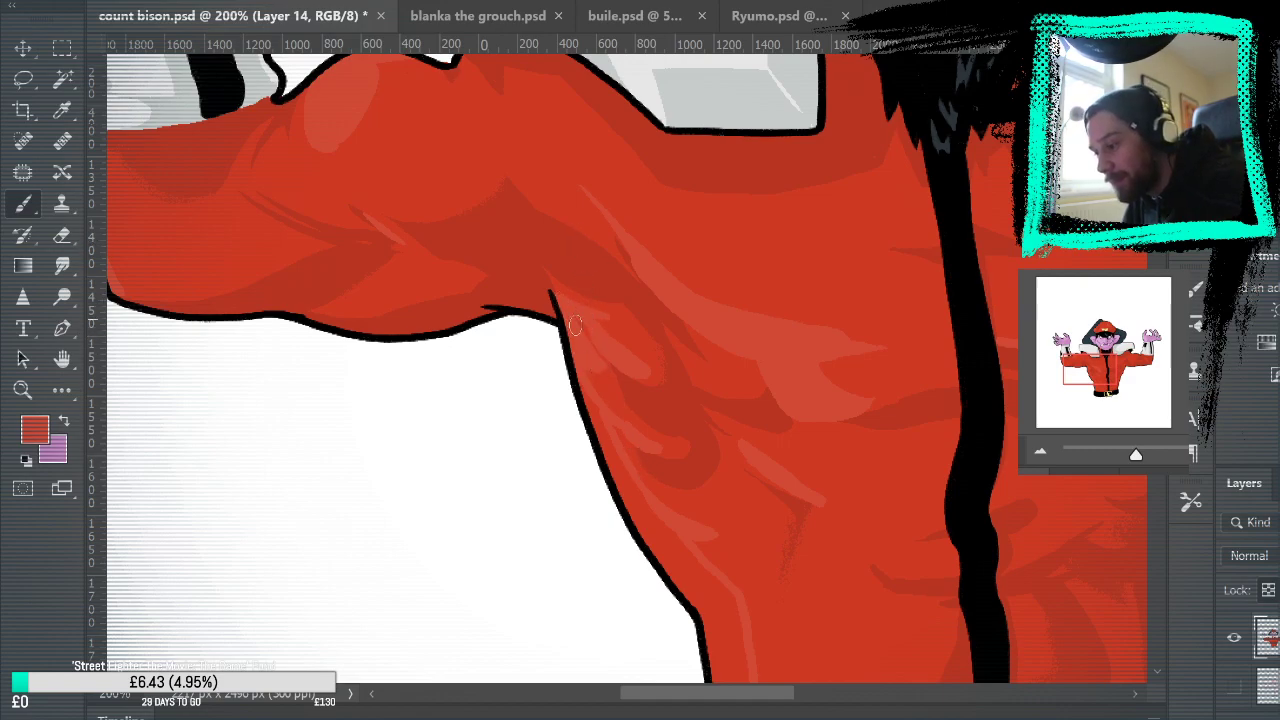
left_click_drag(726, 465, 640, 300)
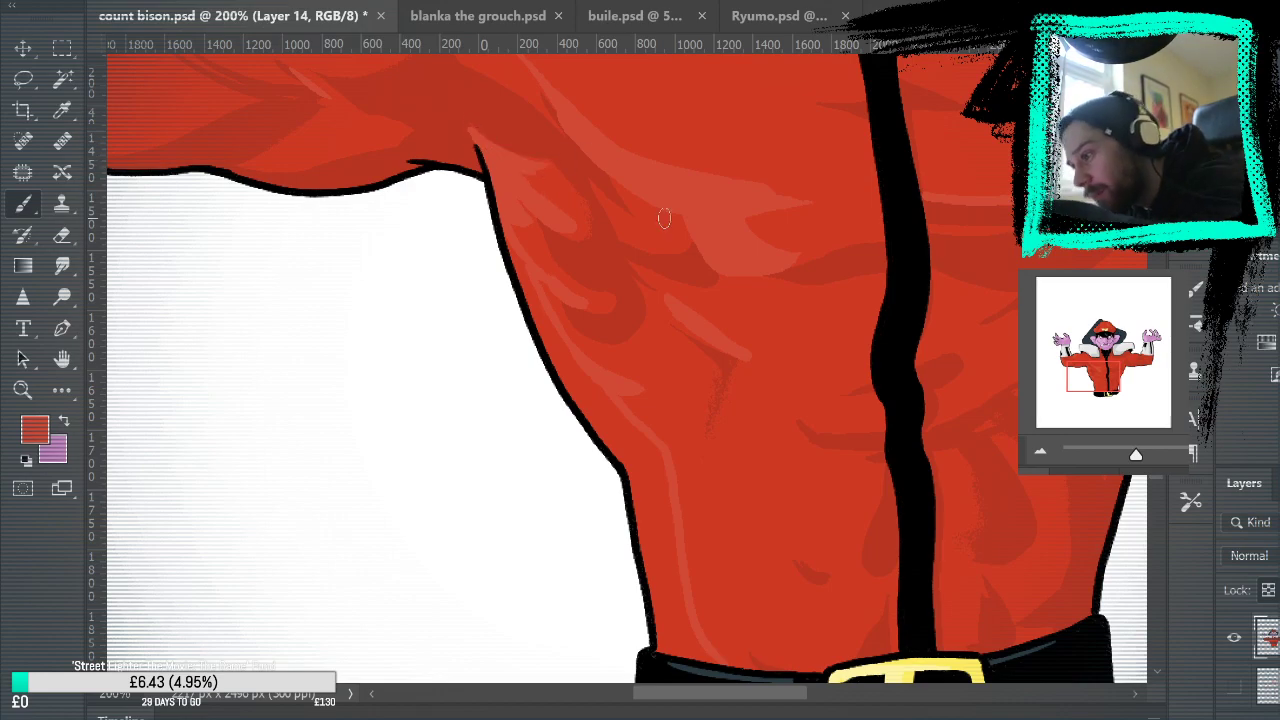
left_click_drag(818, 370, 903, 600)
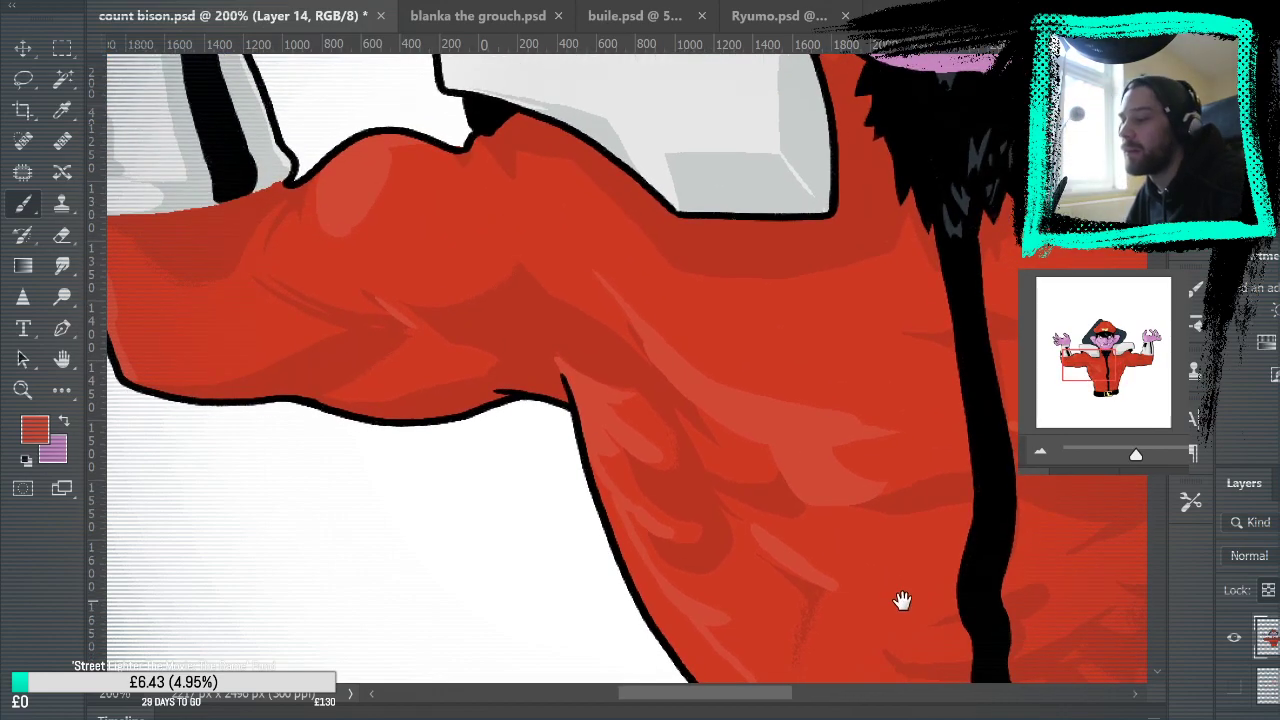
left_click(649, 416, "alt")
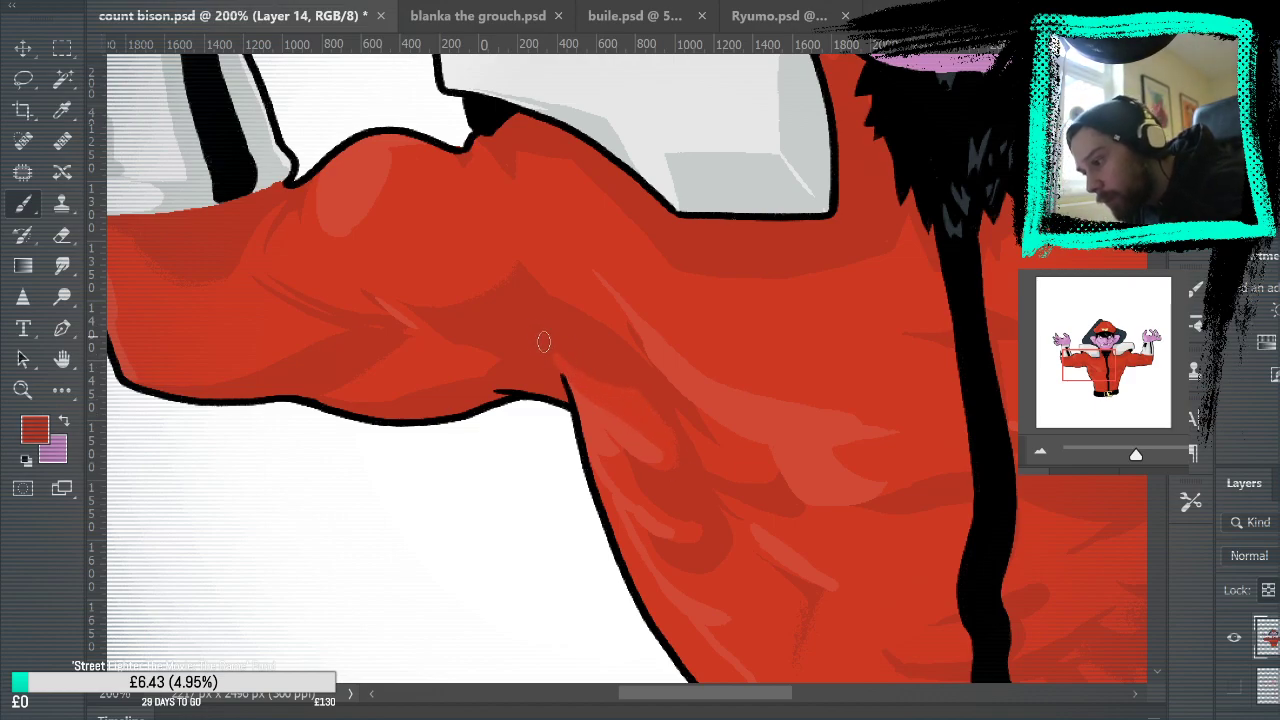
Step: Fill the outlined strip along the left edge of the waist with the lighter red
left_click_drag(734, 426, 654, 206)
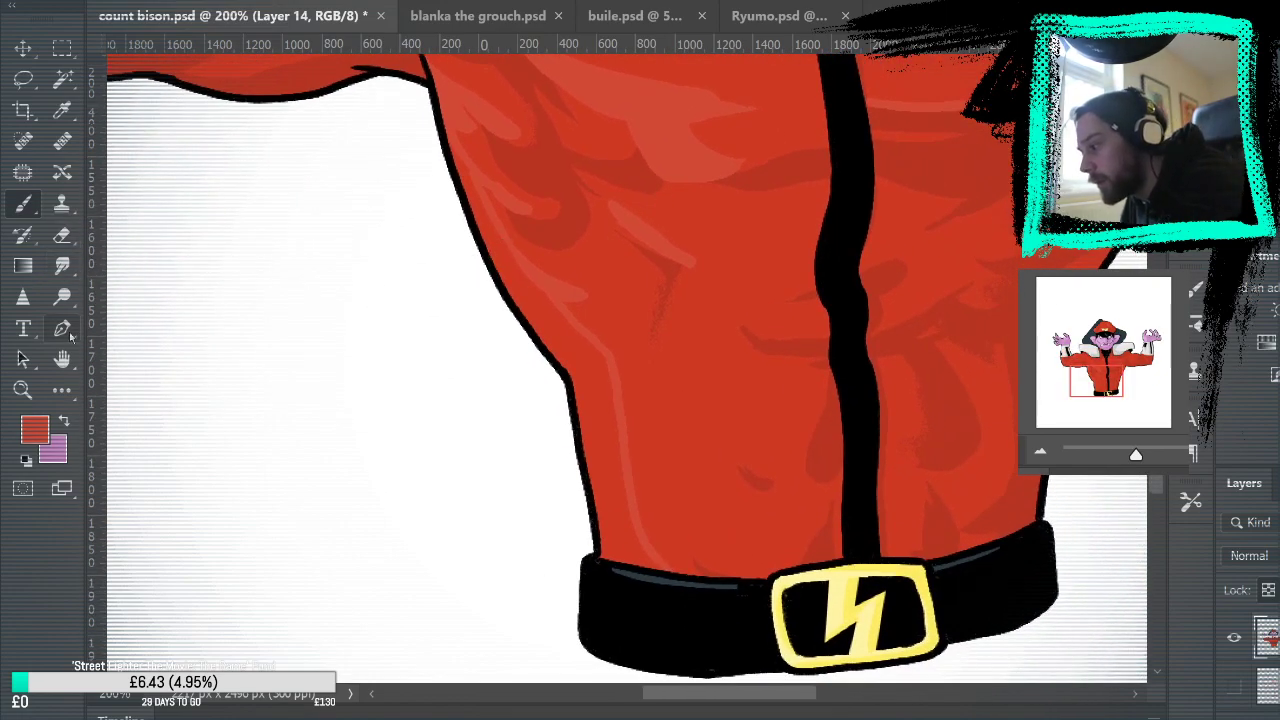
left_click(62, 390)
left_click(606, 430)
key("b")
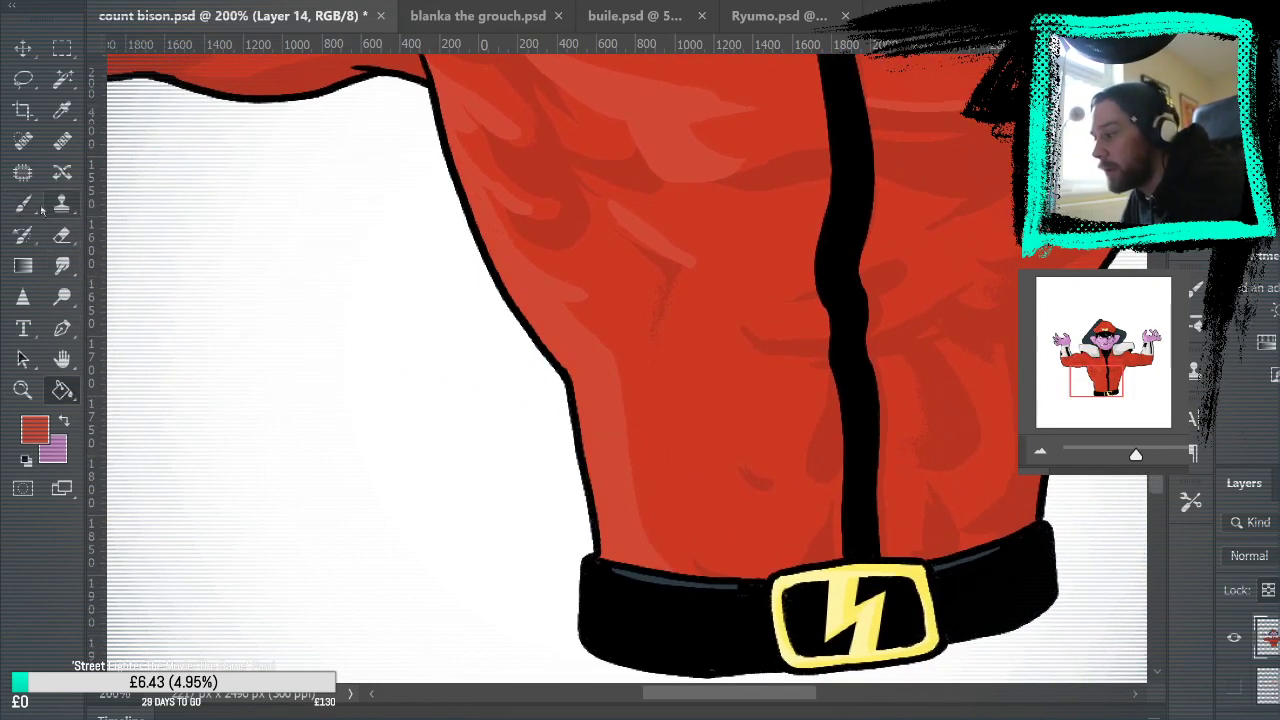
key("ctrl+0")
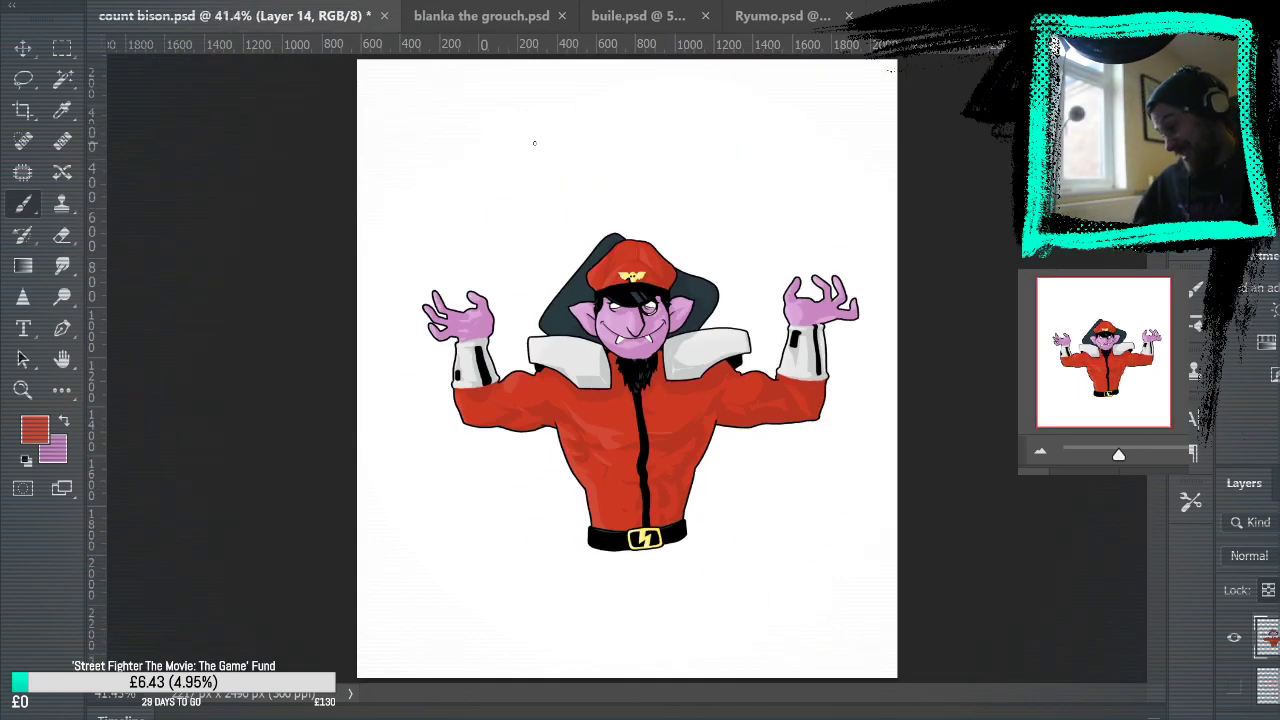
Step: Paint lighter red highlights on the upper abdomen on both sides of the black centre line
left_click(23, 390)
left_click(681, 333)
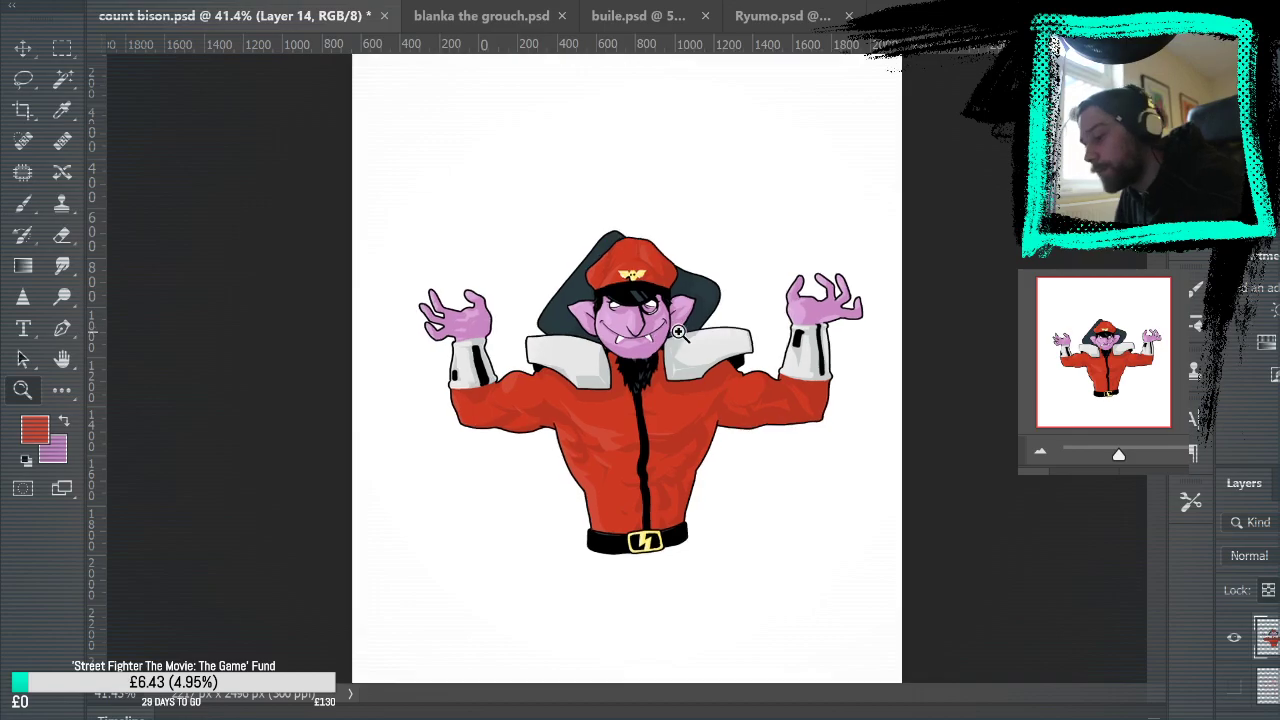
left_click(607, 320)
left_click(434, 427)
left_click(433, 427)
left_click(337, 420)
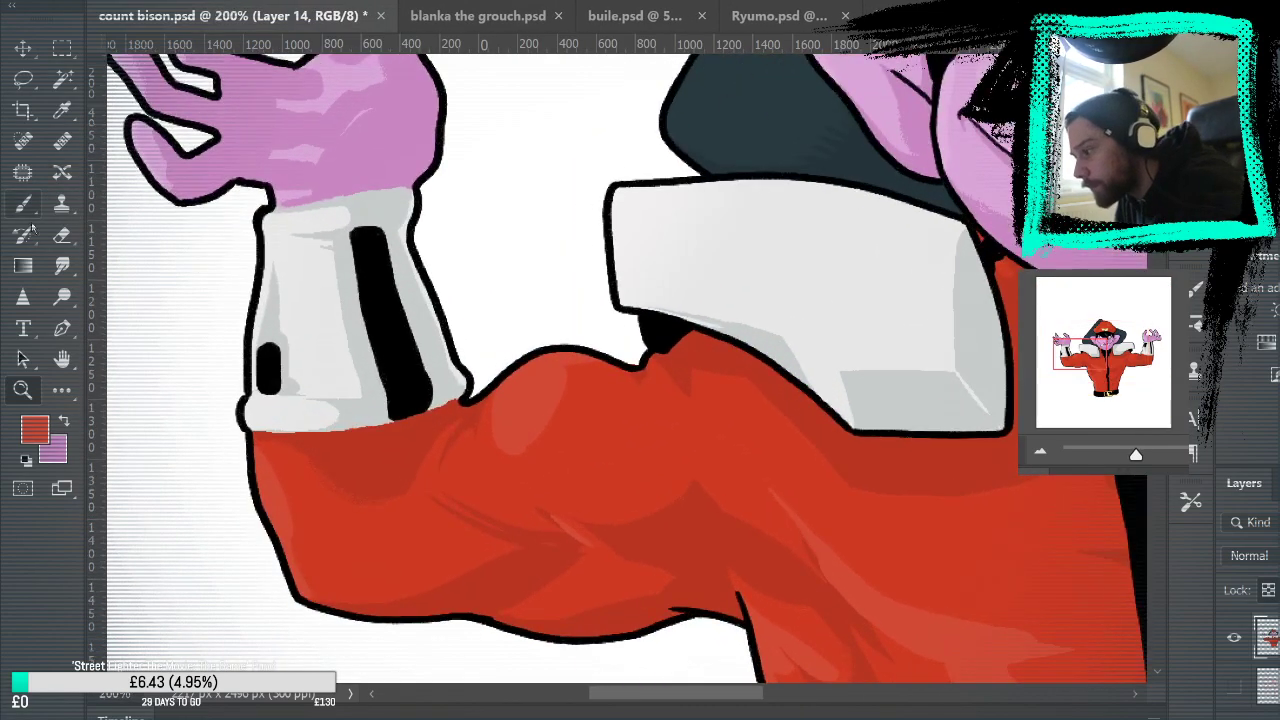
key("b")
left_click_drag(1020, 606, 960, 520)
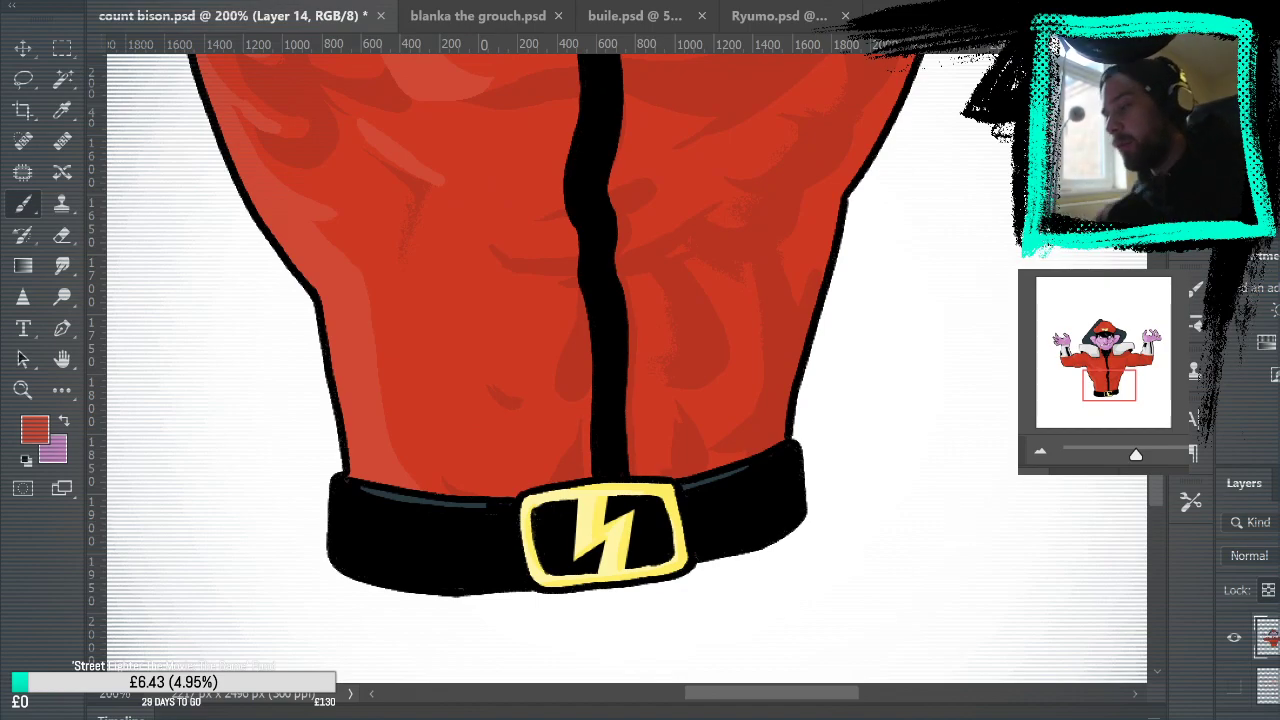
left_click_drag(640, 183, 697, 388)
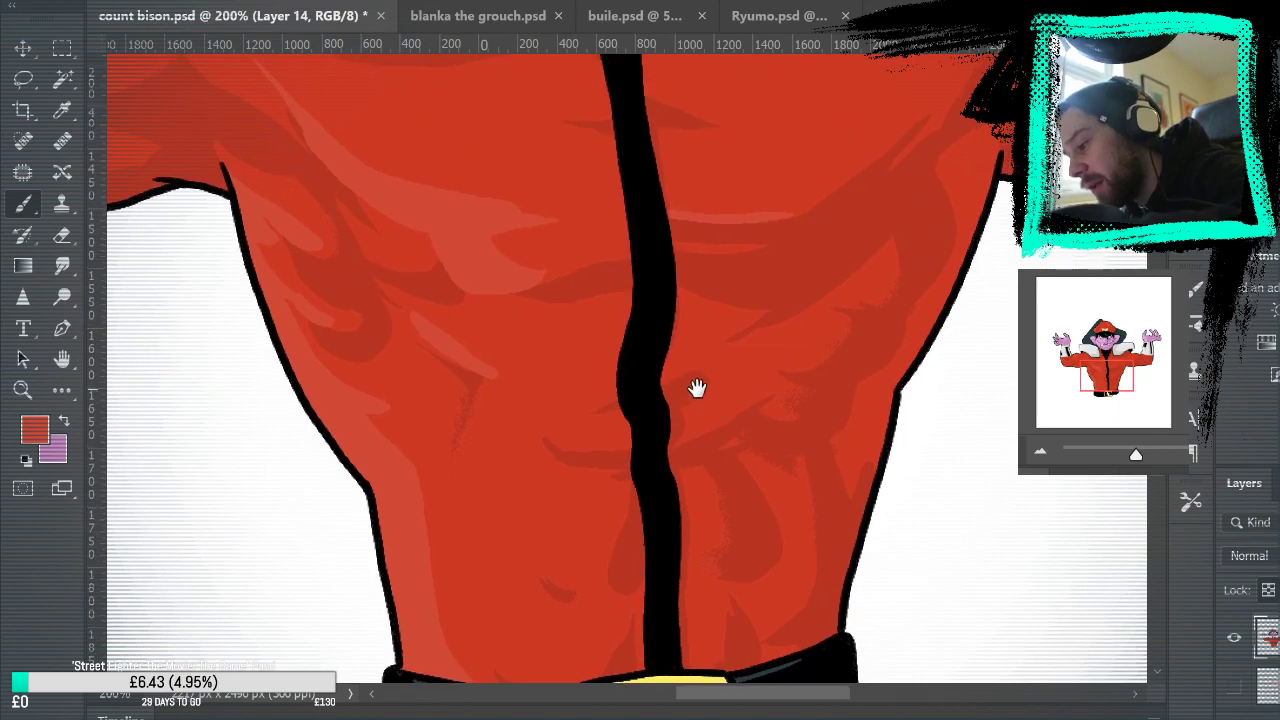
mouse_move(545, 398)
left_mouse_down()
mouse_move(617, 389)
mouse_move(708, 359)
left_mouse_up()
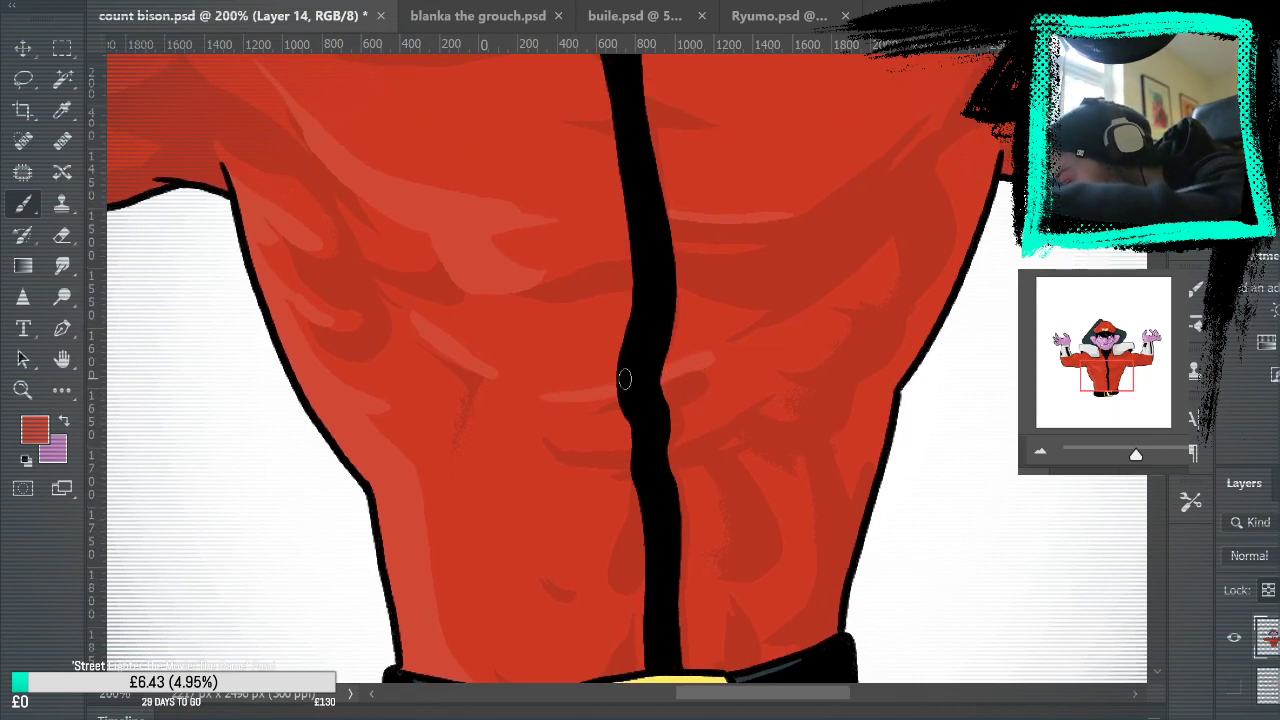
mouse_move(531, 434)
left_mouse_down()
mouse_move(588, 447)
mouse_move(582, 434)
mouse_move(522, 425)
mouse_move(614, 417)
mouse_move(524, 418)
left_mouse_up()
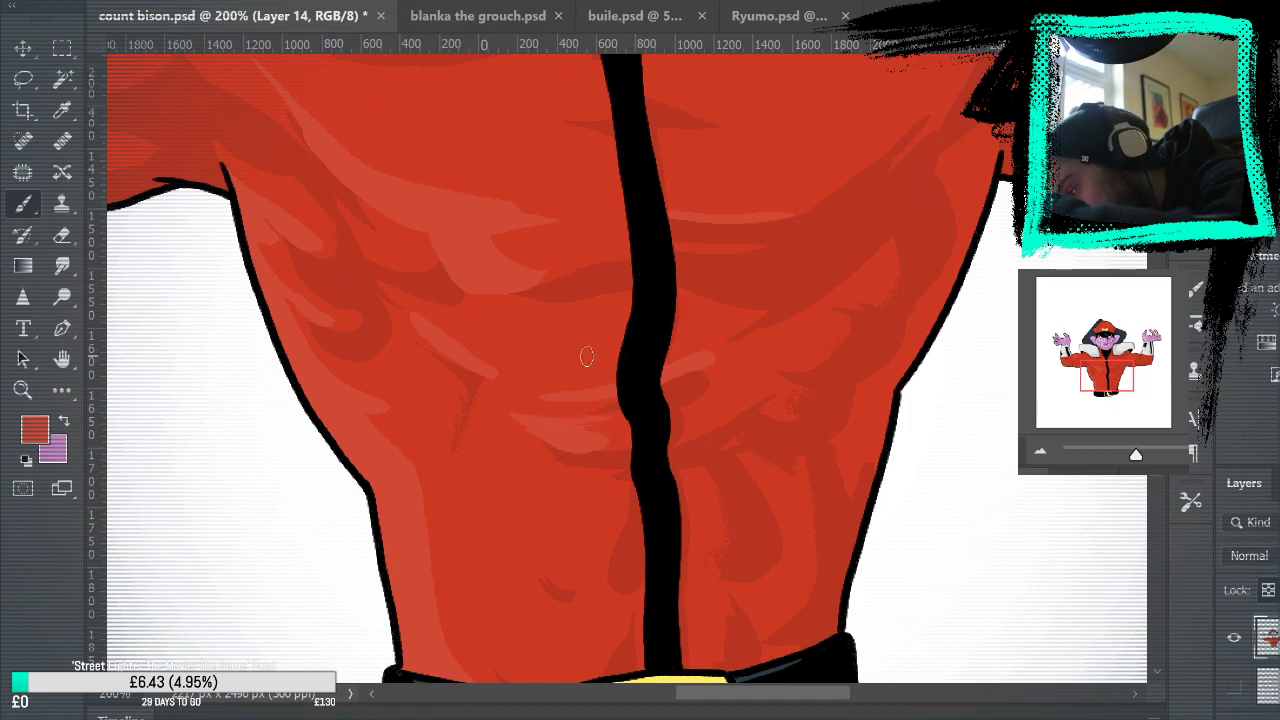
Step: Paint curved lighter red highlights on the lower abdomen, left of the black centre line and just above the belt
left_click_drag(914, 409, 943, 294)
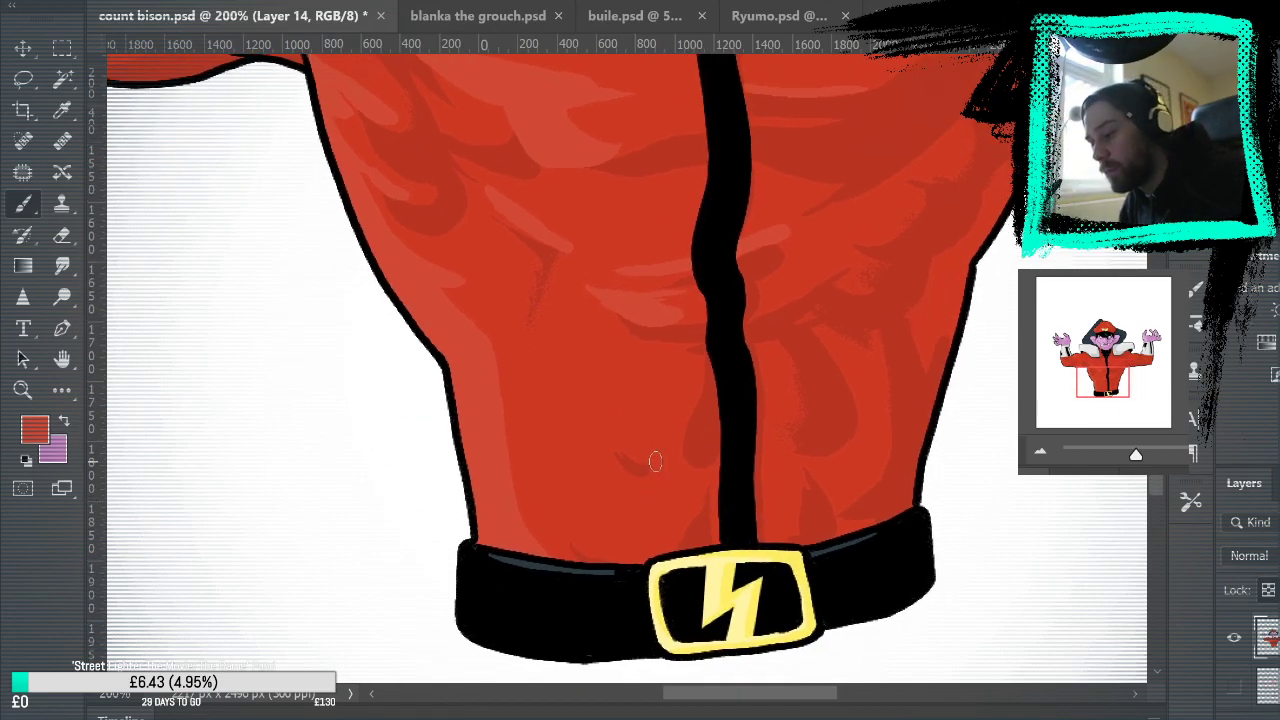
mouse_move(655, 461)
left_mouse_down()
mouse_move(635, 392)
mouse_move(660, 461)
mouse_move(631, 437)
mouse_move(632, 406)
mouse_move(667, 460)
left_mouse_up()
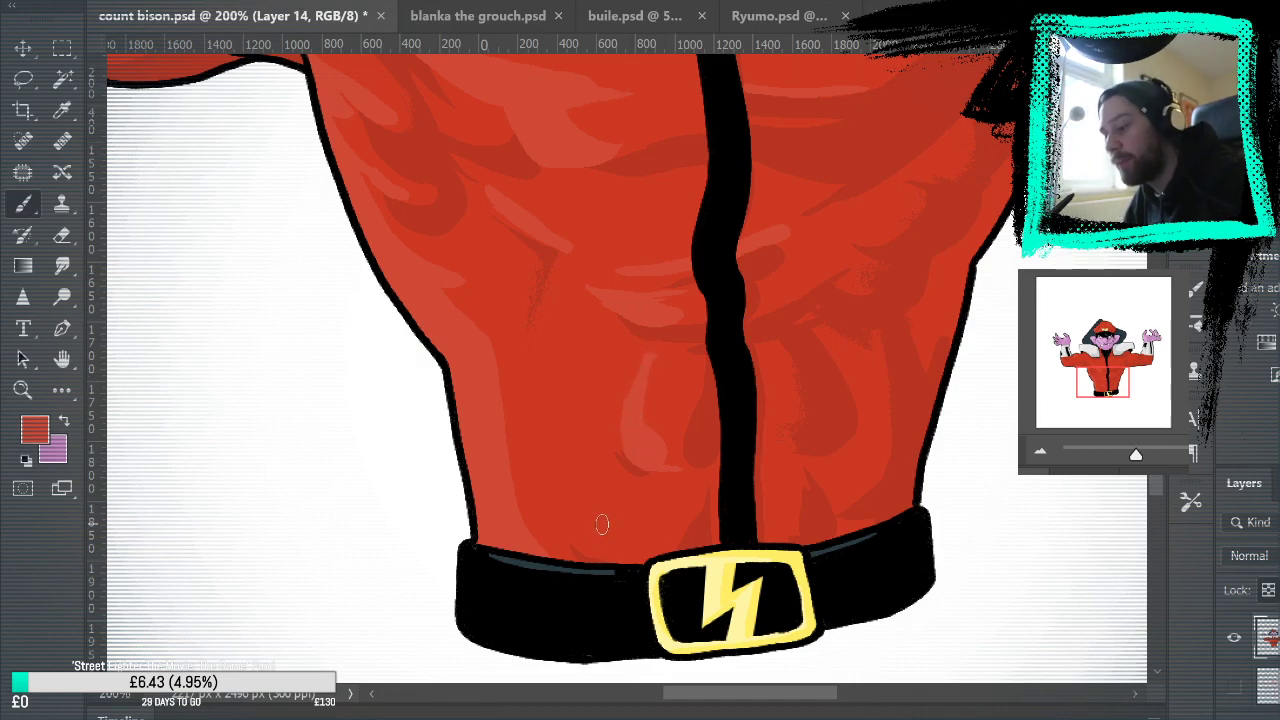
mouse_move(597, 557)
left_mouse_down()
mouse_move(575, 525)
mouse_move(605, 466)
mouse_move(599, 496)
mouse_move(622, 541)
mouse_move(522, 492)
mouse_move(645, 536)
mouse_move(641, 548)
mouse_move(613, 558)
mouse_move(582, 534)
mouse_move(634, 539)
mouse_move(601, 554)
mouse_move(588, 542)
mouse_move(595, 501)
left_mouse_up()
left_click_drag(600, 552, 620, 551)
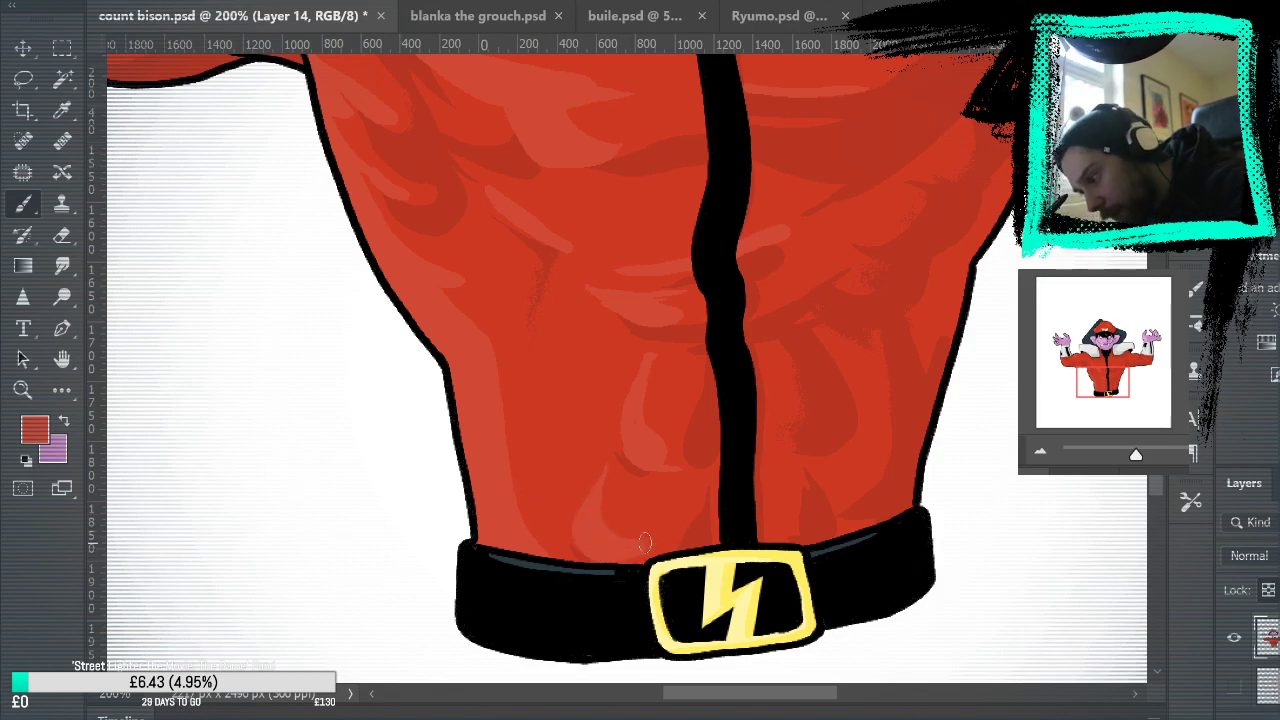
Step: Paint lighter red highlights on the right sleeve's rounded upper bulge and along the forearm fold below the cuff
mouse_move(1040, 393)
left_mouse_down()
mouse_move(1077, 520)
mouse_move(963, 611)
left_mouse_up()
left_click_drag(997, 510, 949, 680)
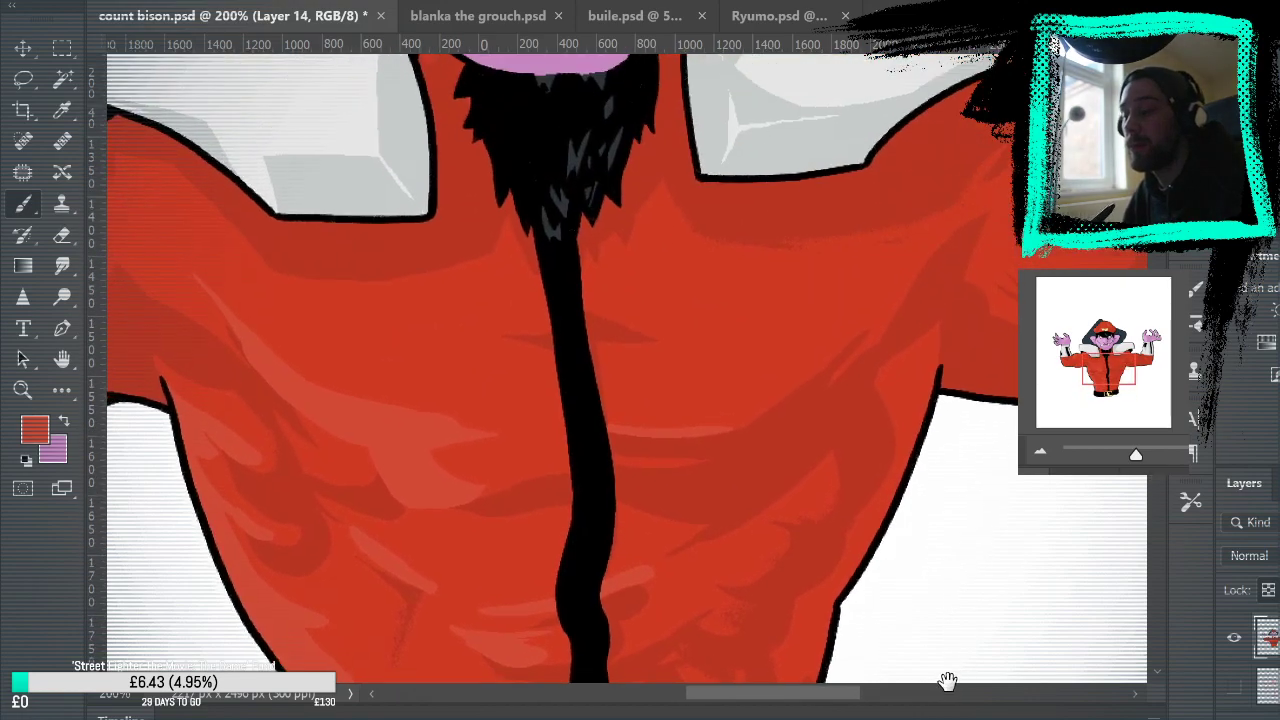
mouse_move(1007, 430)
left_mouse_down()
mouse_move(799, 634)
mouse_move(771, 631)
left_mouse_up()
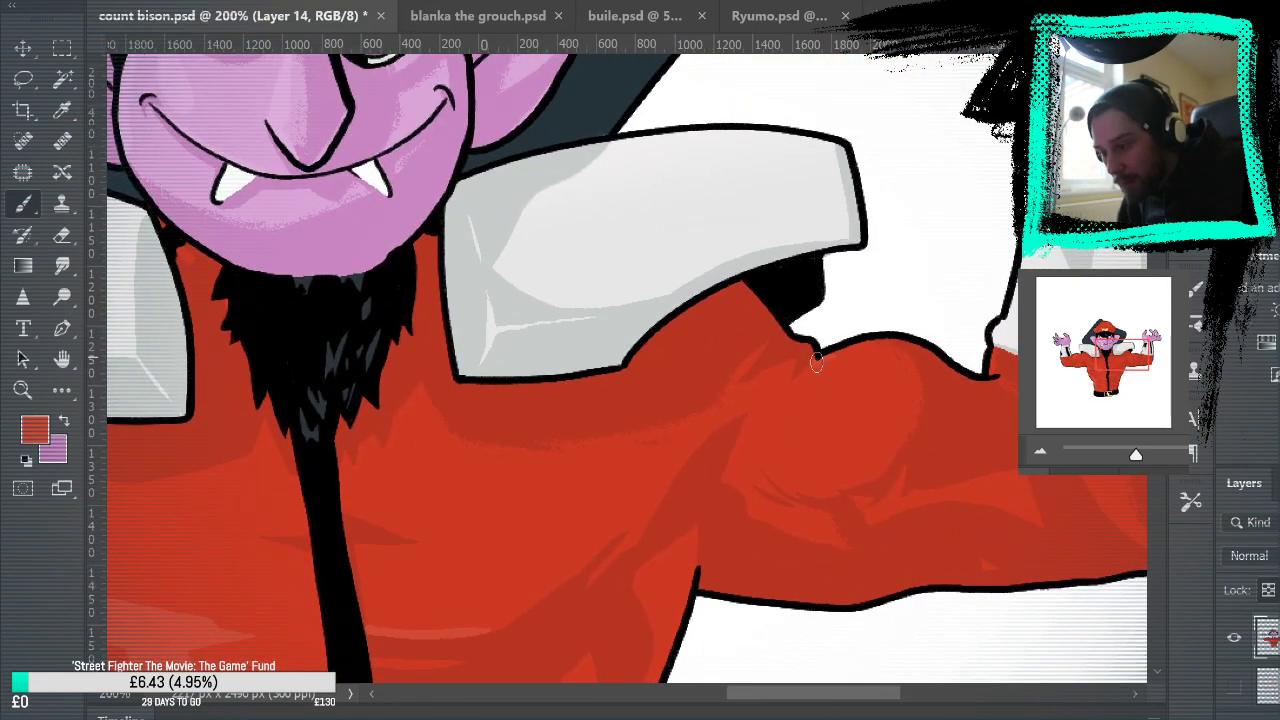
mouse_move(815, 359)
left_mouse_down()
mouse_move(786, 414)
mouse_move(863, 344)
mouse_move(797, 398)
mouse_move(824, 371)
left_mouse_up()
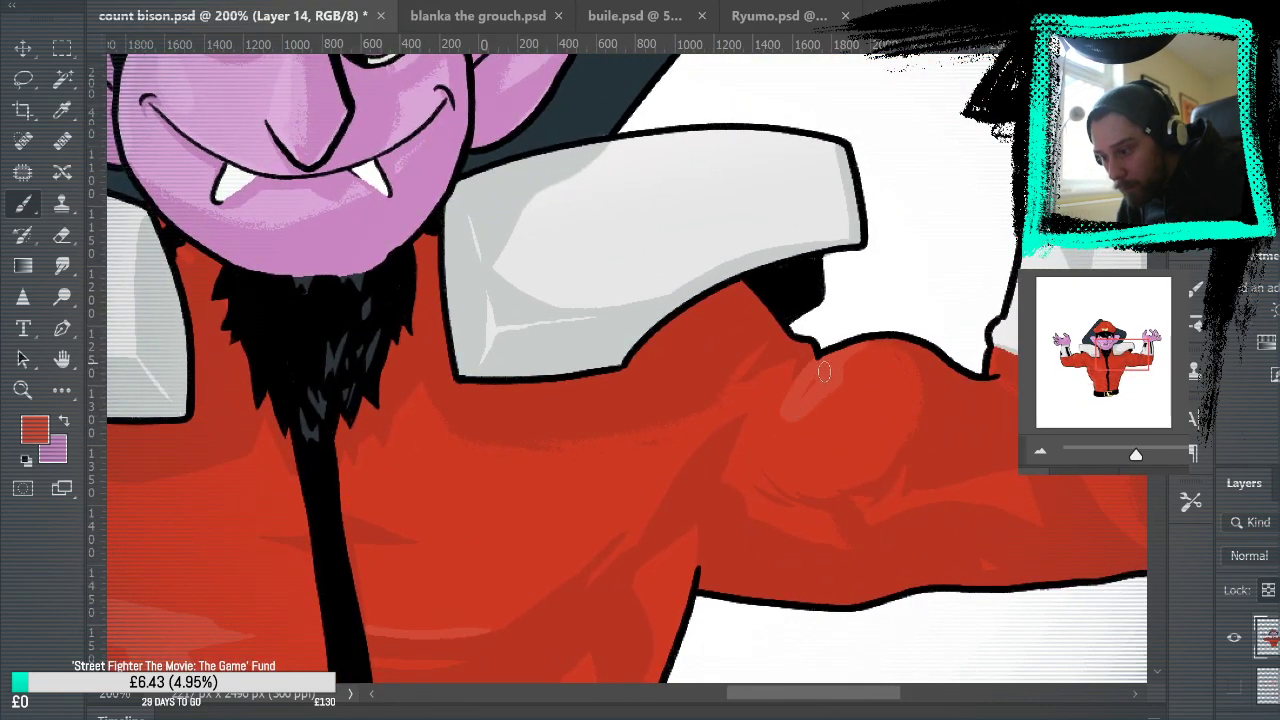
left_click_drag(1079, 513, 921, 489)
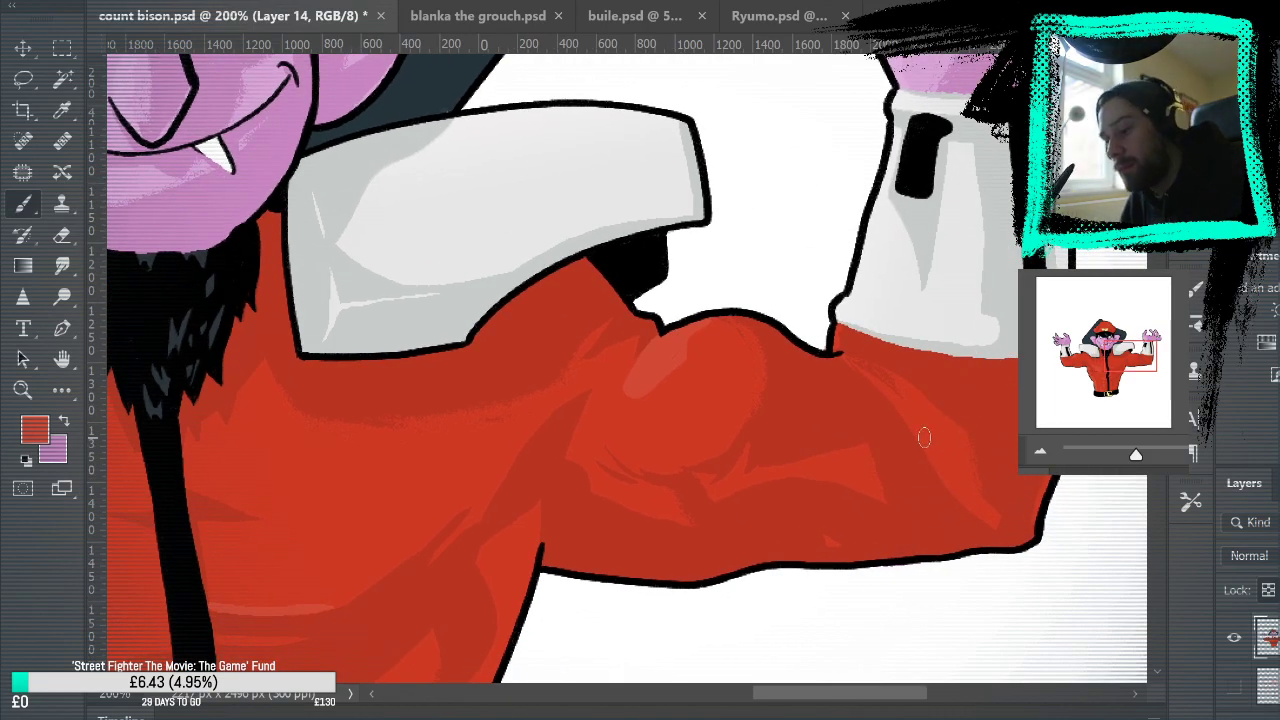
mouse_move(873, 382)
left_mouse_down()
mouse_move(955, 490)
mouse_move(936, 444)
left_mouse_up()
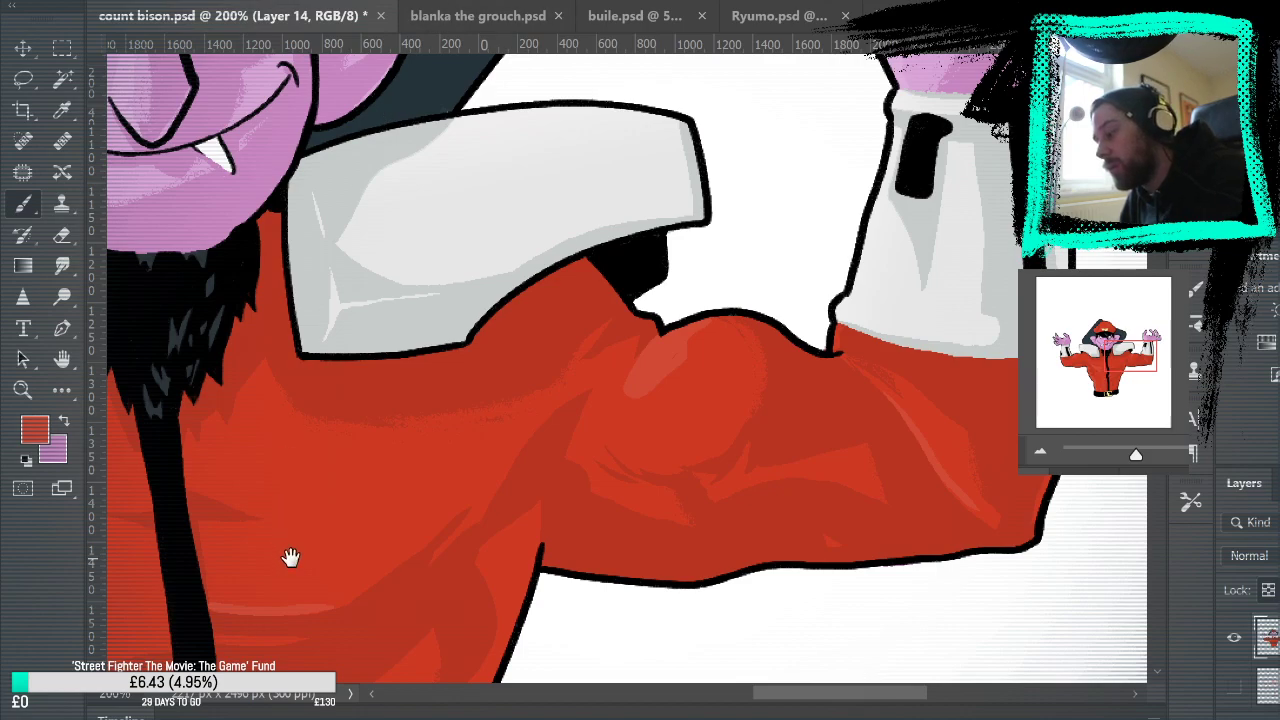
Step: Paint a lighter red highlight above the short chest crease to the right of the black centre line
left_click_drag(290, 557, 580, 234)
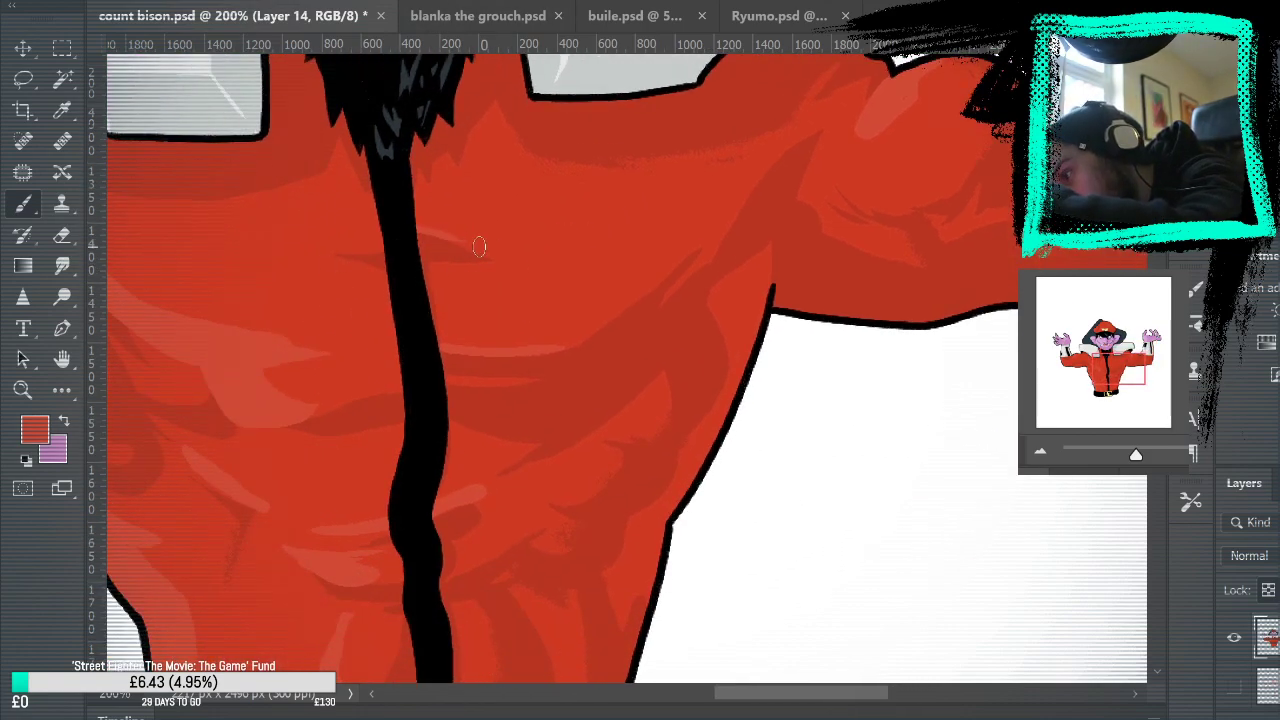
Step: Paint a small red shading stroke on the chest beside the black zip strip
left_click_drag(479, 247, 384, 187)
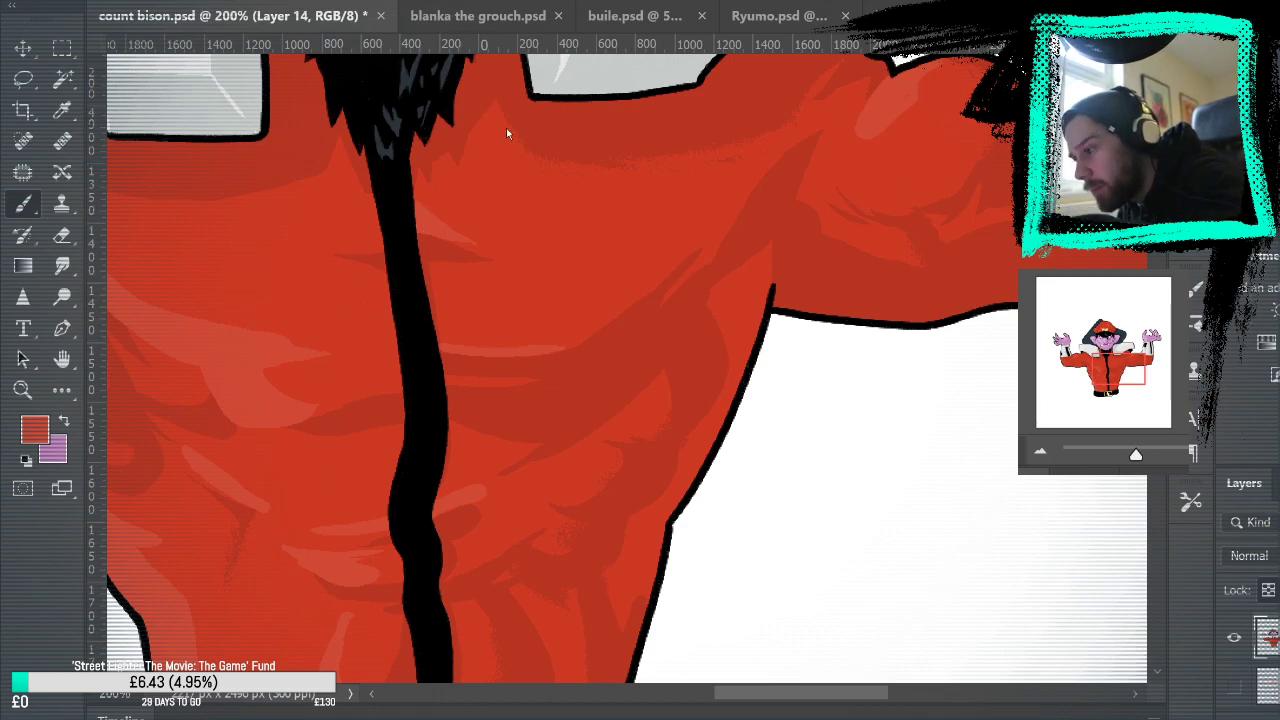
key("ctrl+0")
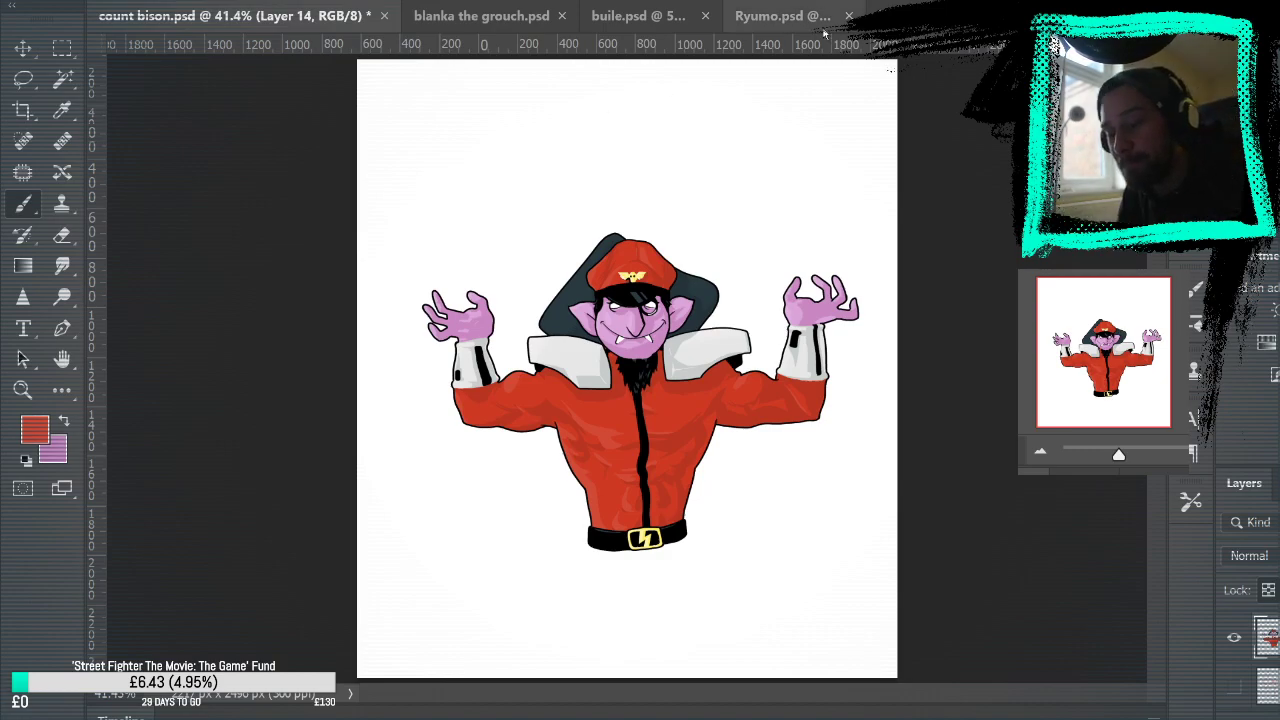
Step: Show the reference photo of the red-uniformed figure, examine its costume folds and lighting at 200%, and hide it again
scroll(1262, 660, "down", 3)
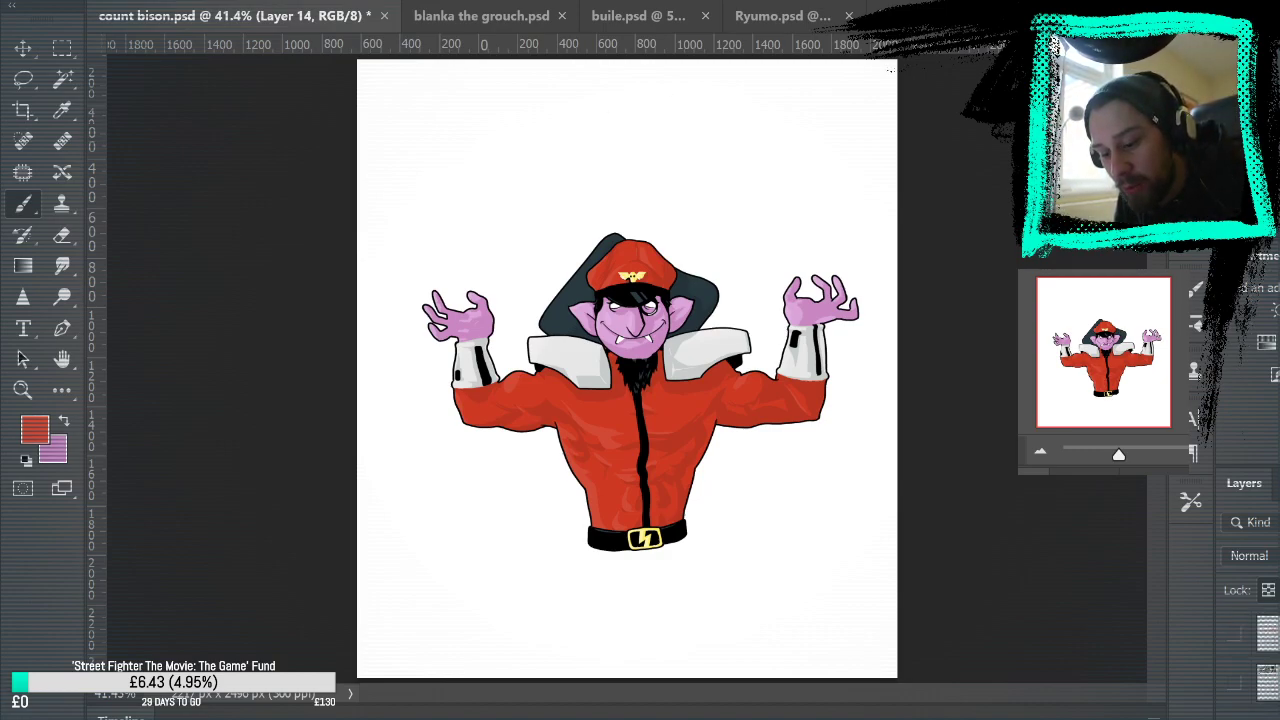
left_click(1234, 636)
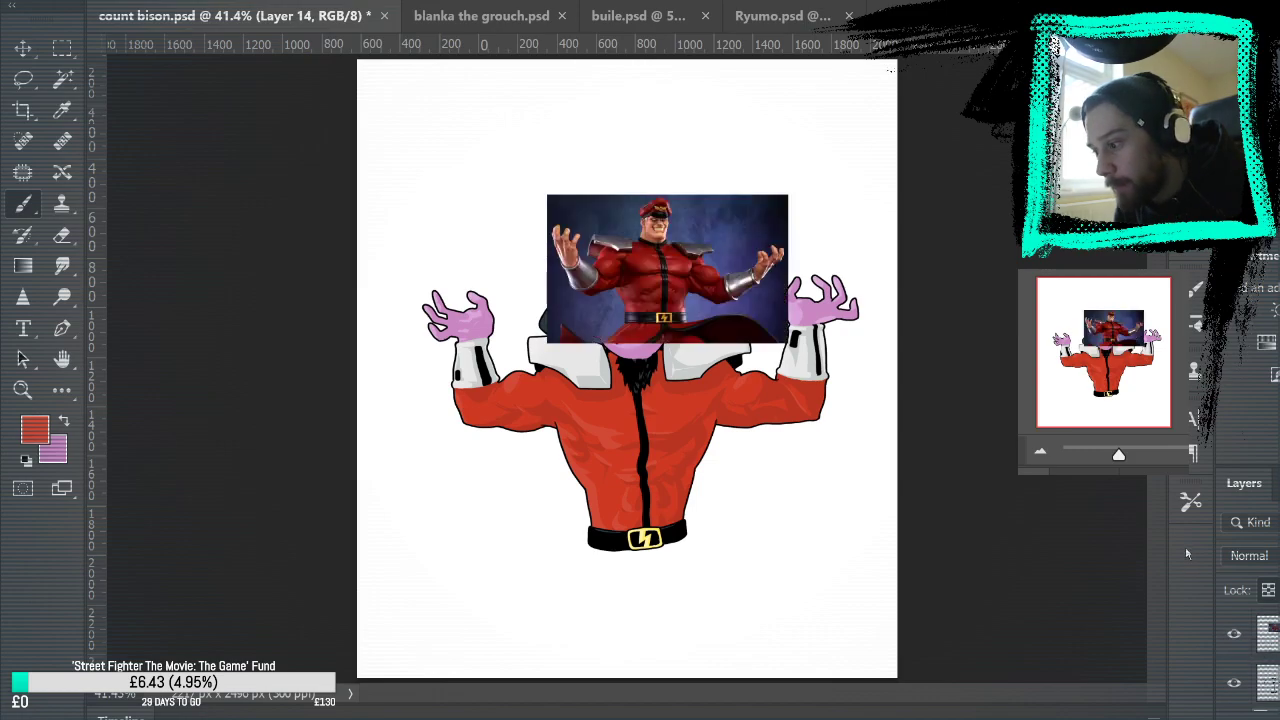
left_click(22, 390)
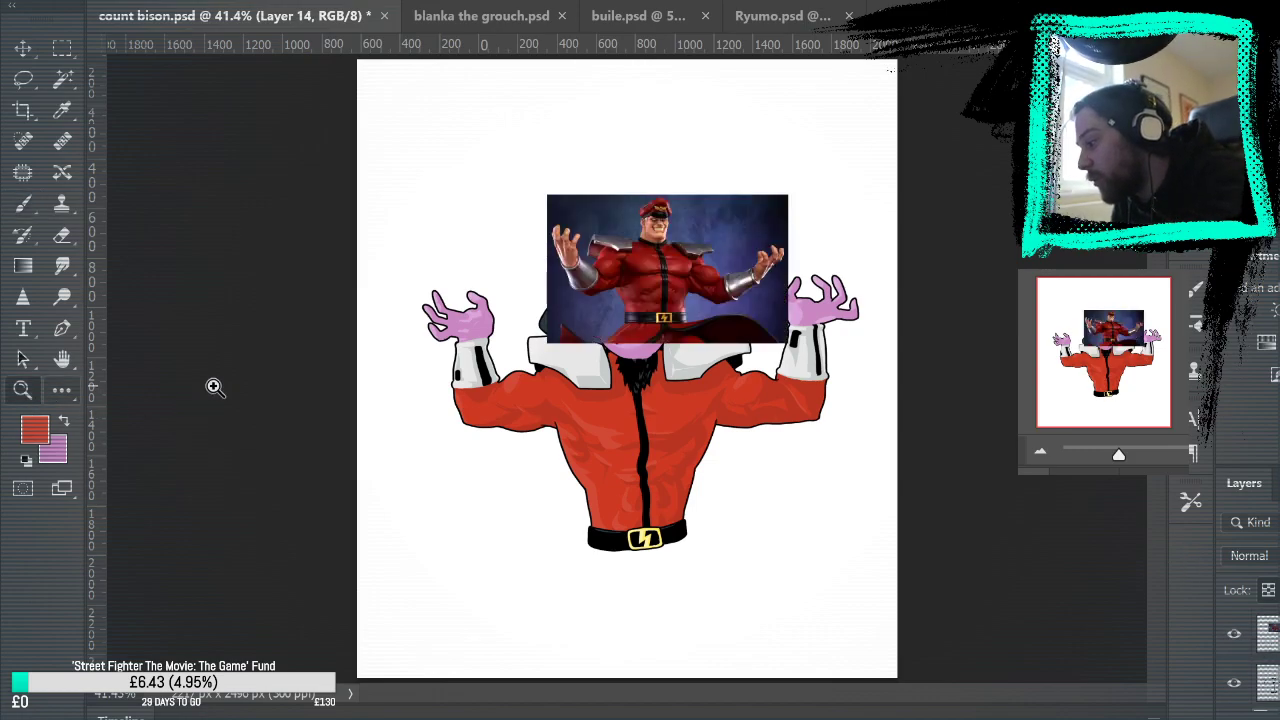
left_click(690, 285)
left_click(690, 285)
left_click(690, 285)
left_click(737, 283)
left_click_drag(739, 325, 935, 457)
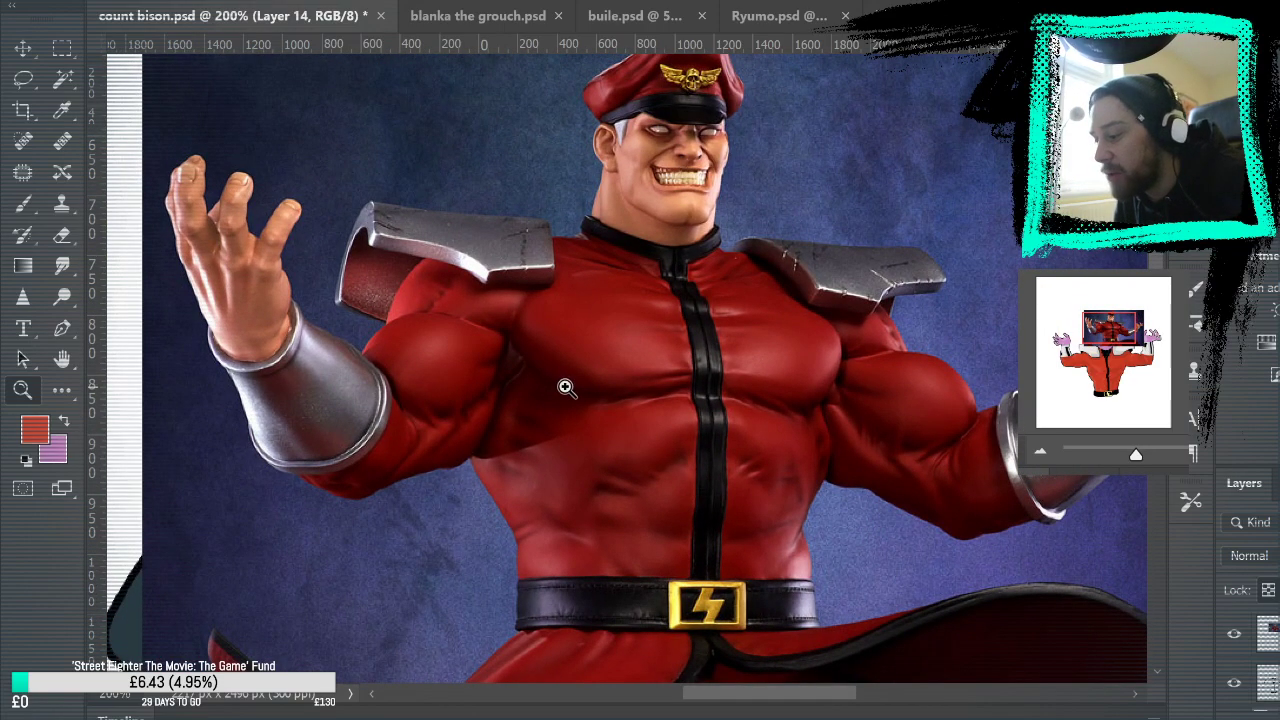
left_click_drag(907, 520, 960, 537)
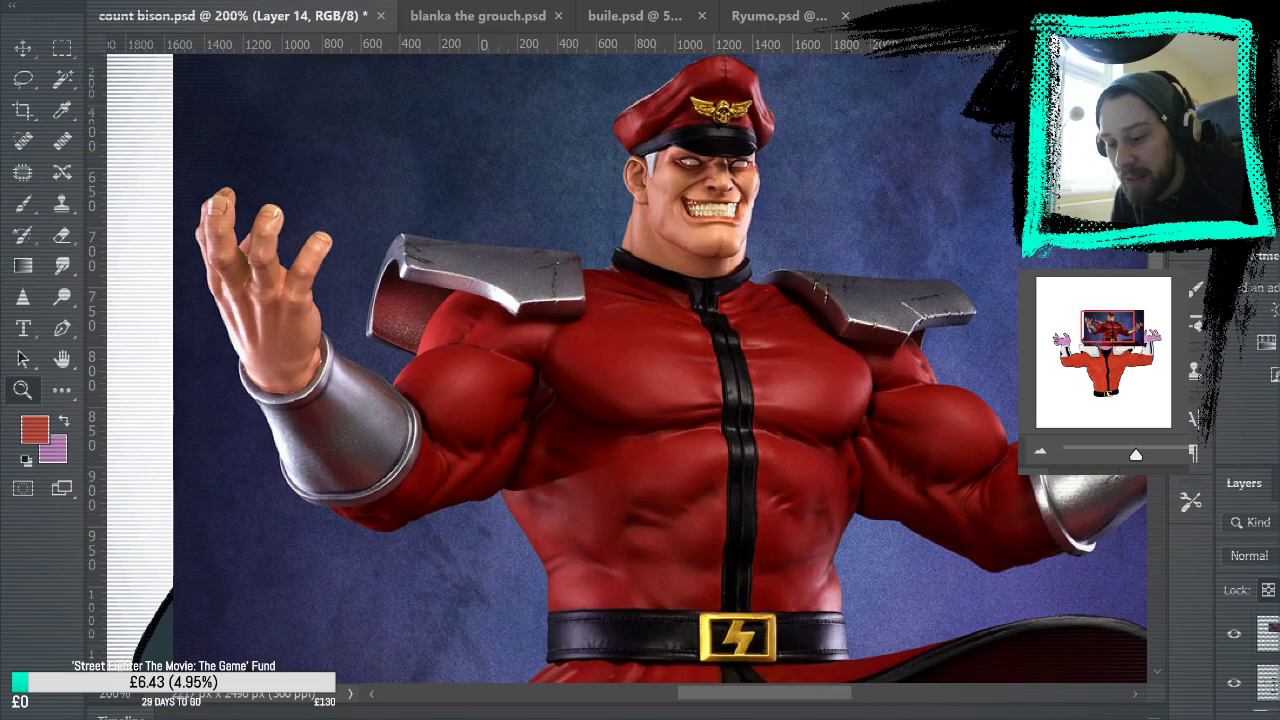
left_click(1235, 635)
Step: Examine the character's face, shoulder pads, torso, belt and raised arm at 200% for areas still needing shading
left_click_drag(1109, 657, 1111, 126)
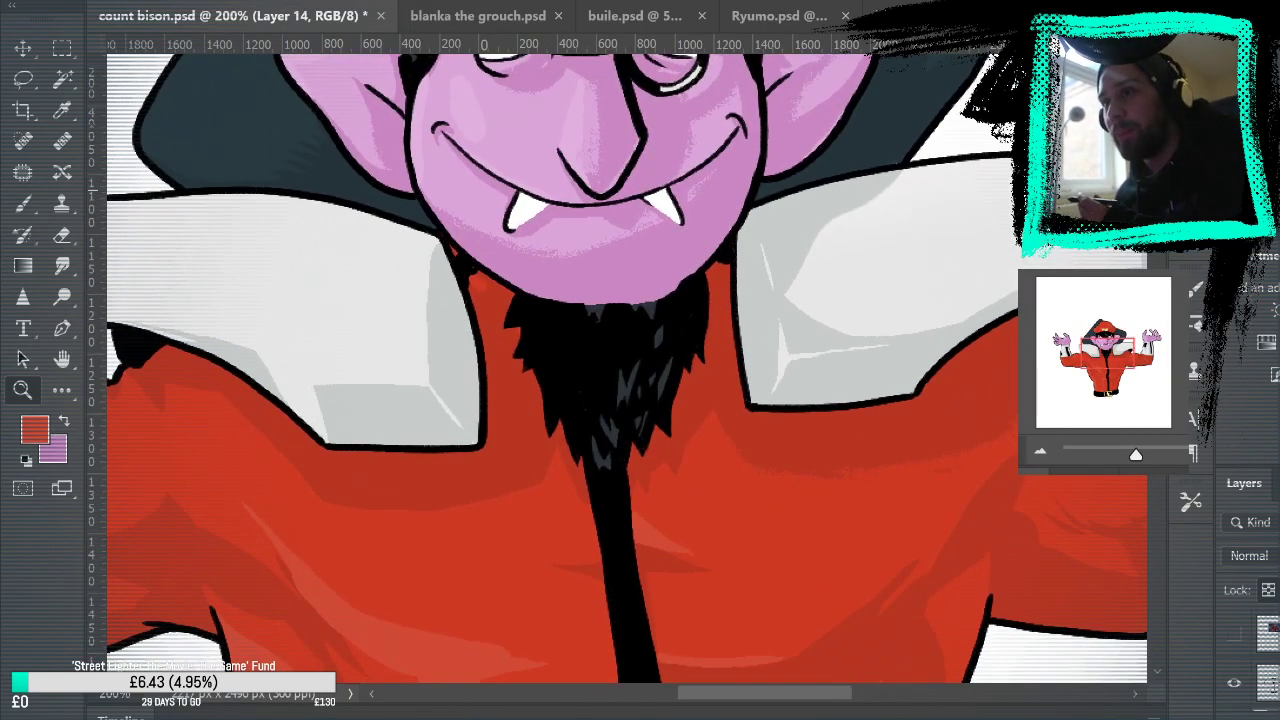
left_click_drag(881, 485, 885, 372)
scroll(886, 371, "down", 4)
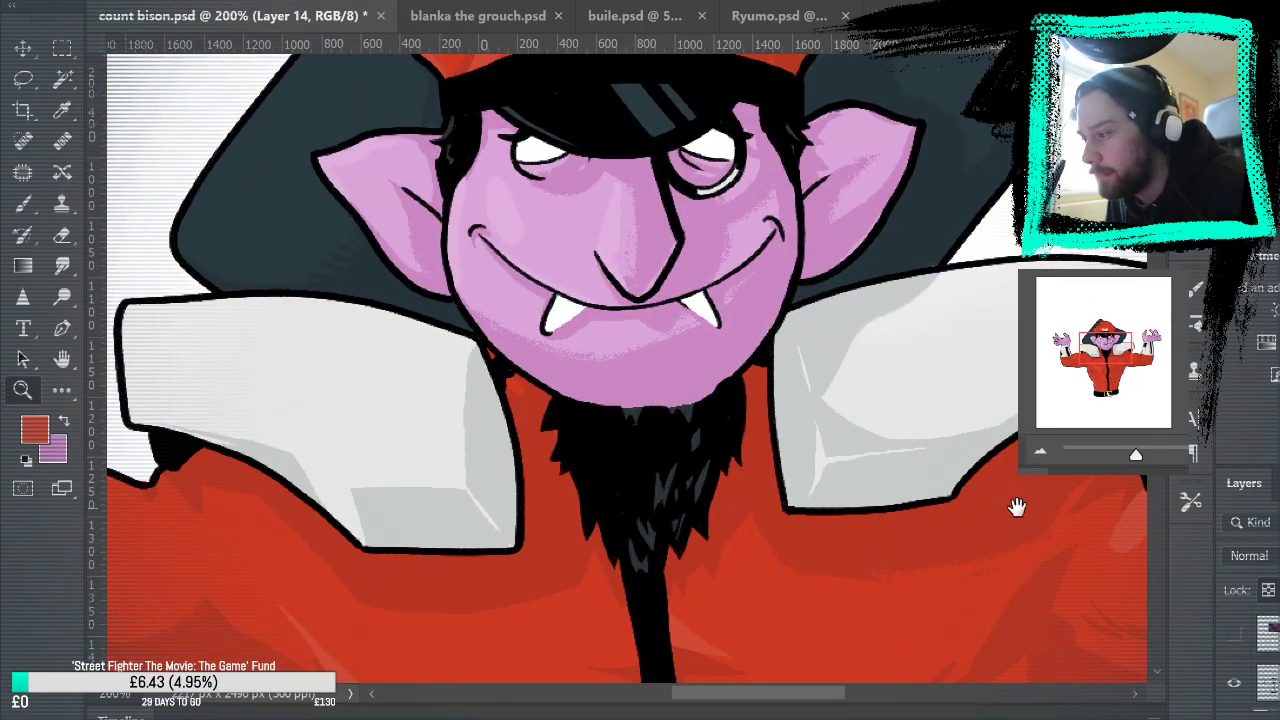
left_click_drag(1038, 478, 966, 317)
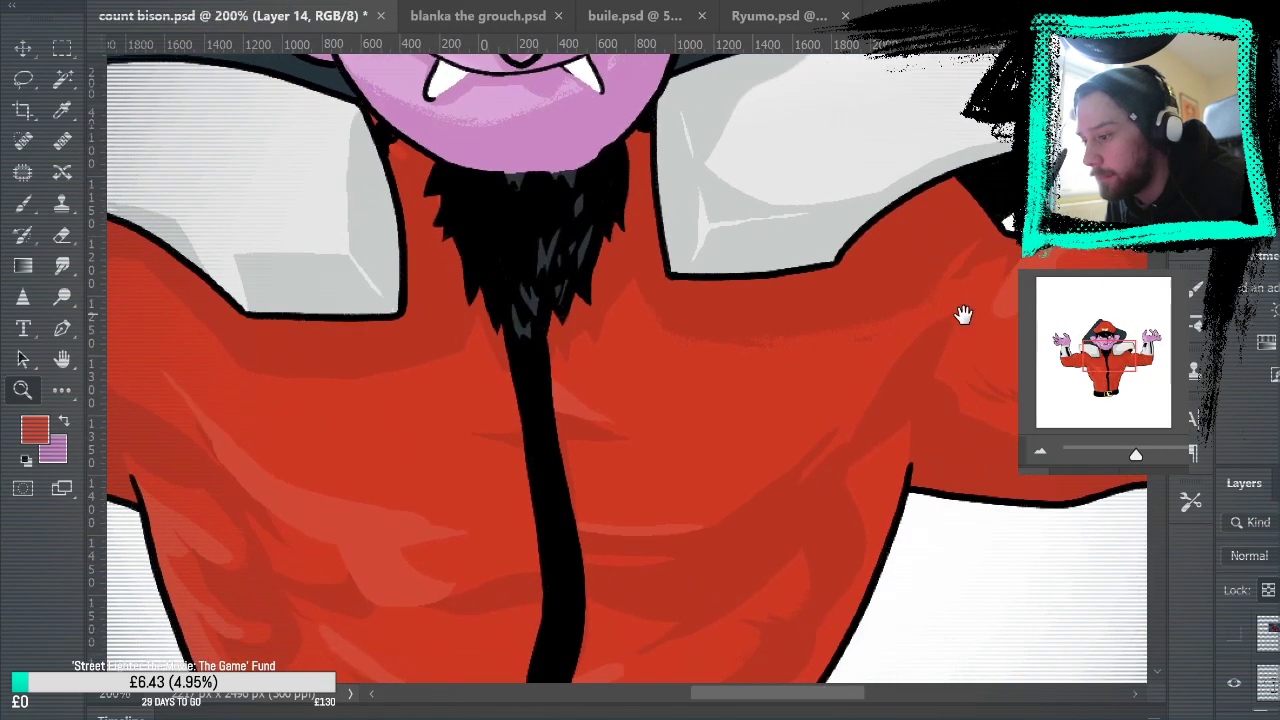
left_click_drag(1058, 437, 930, 110)
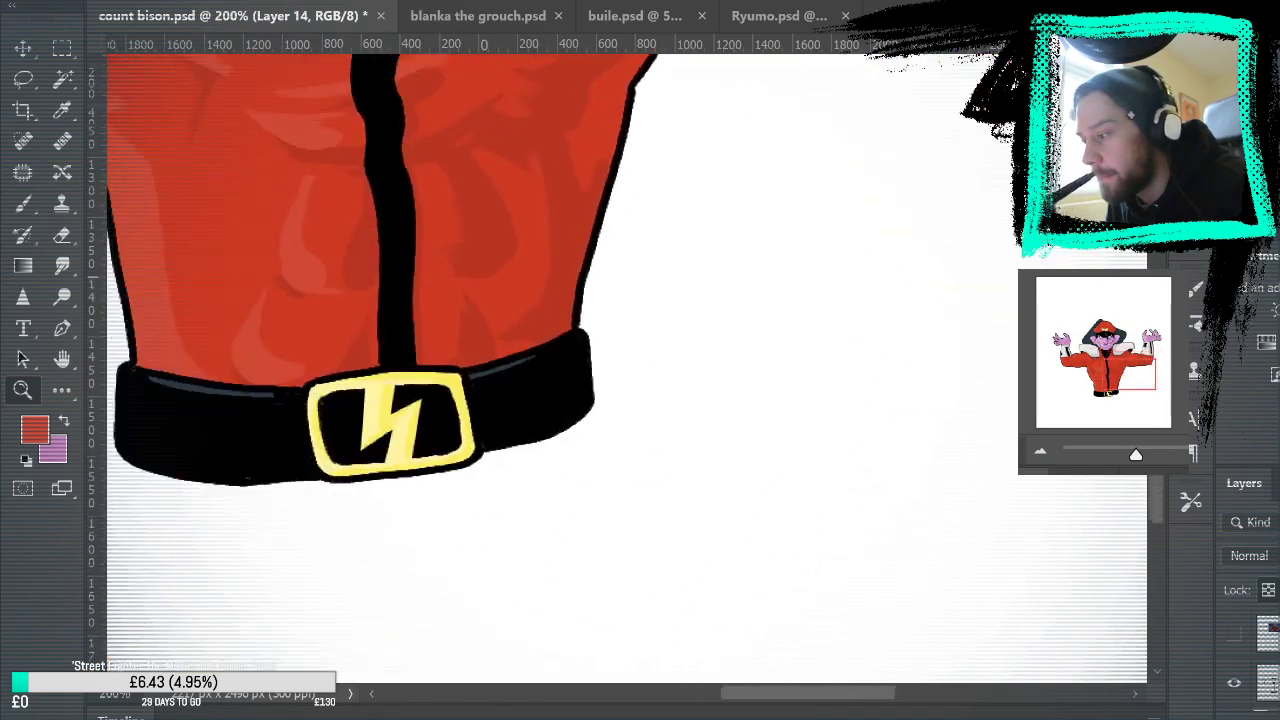
left_click_drag(520, 120, 820, 400)
left_click_drag(723, 100, 930, 424)
left_click_drag(1060, 422, 1043, 351)
left_click_drag(871, 650, 1240, 271)
left_click_drag(930, 275, 1045, 564)
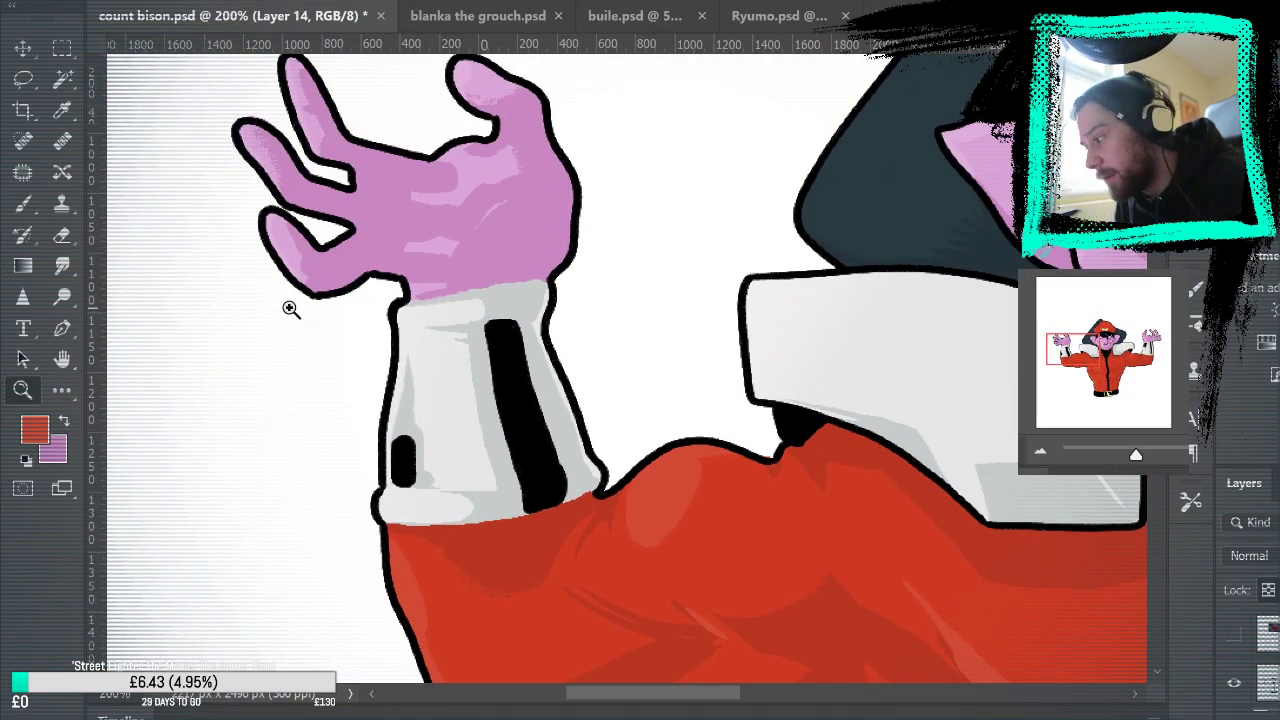
Step: Try to paint a light grey highlight along the outer edge of the shoulder pad nearest the raised cuff
left_click(23, 203)
left_click(822, 424, "alt")
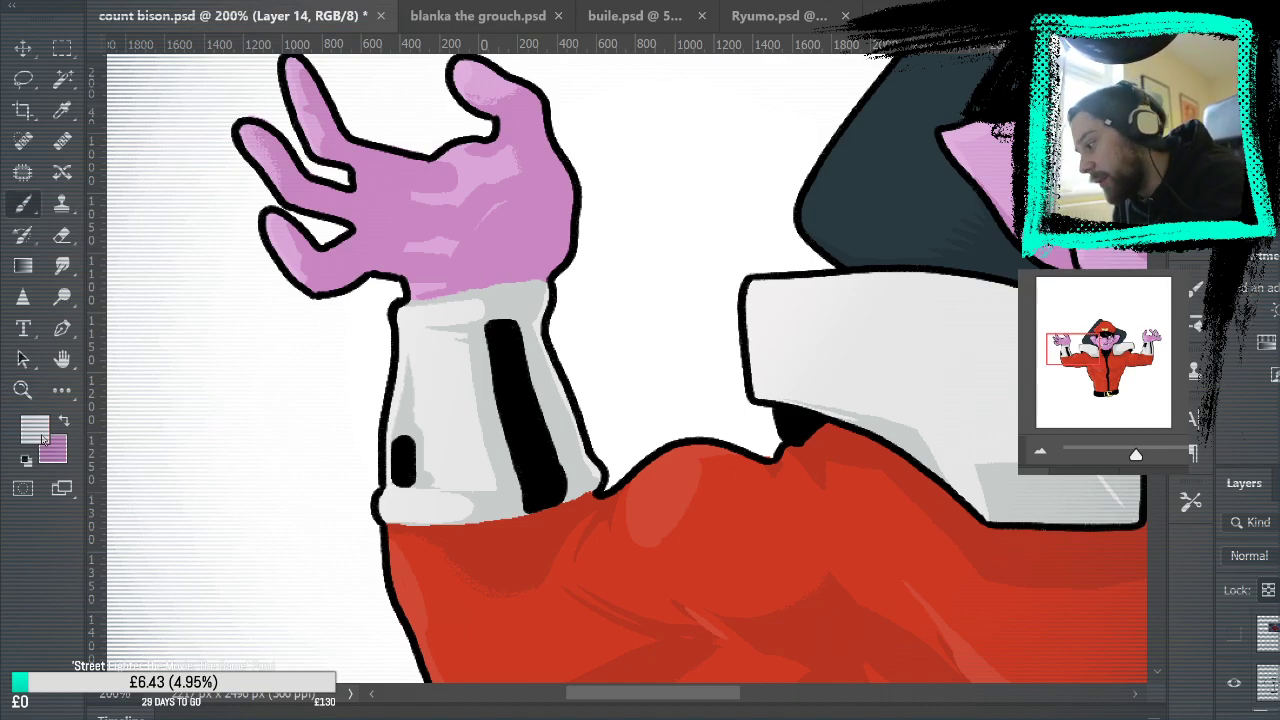
key("i")
key("b")
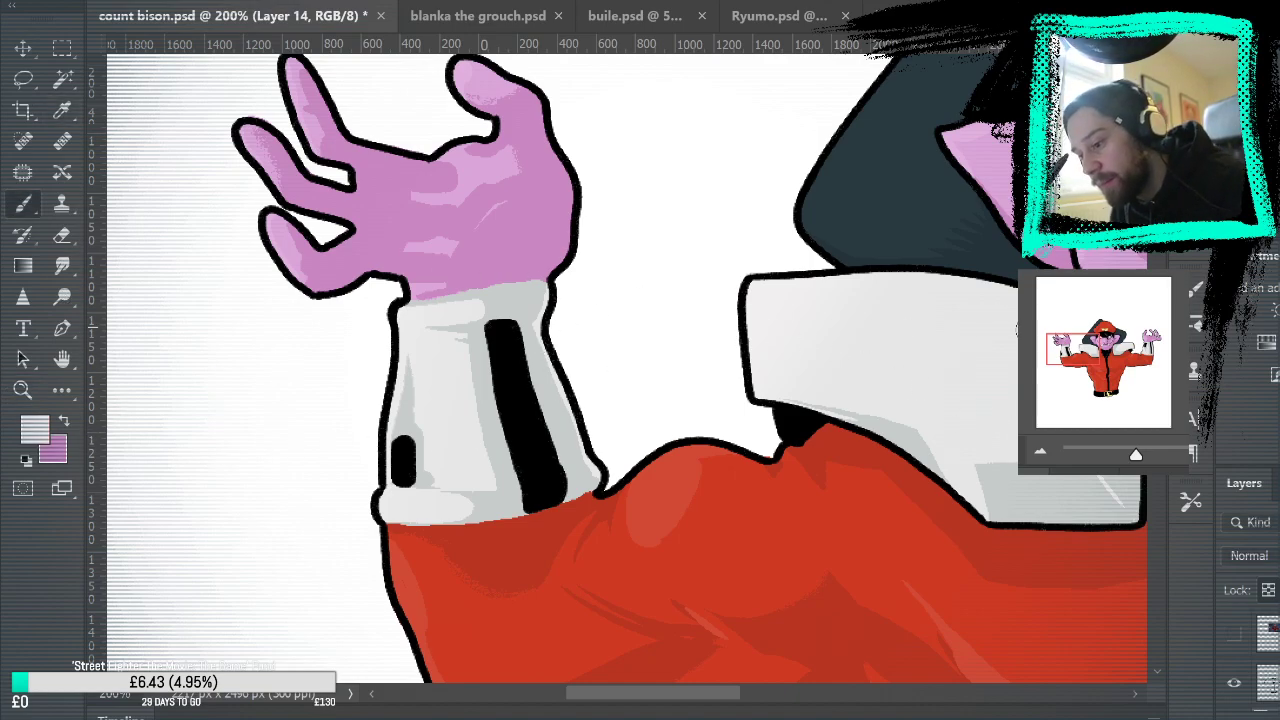
left_click_drag(1017, 330, 680, 314)
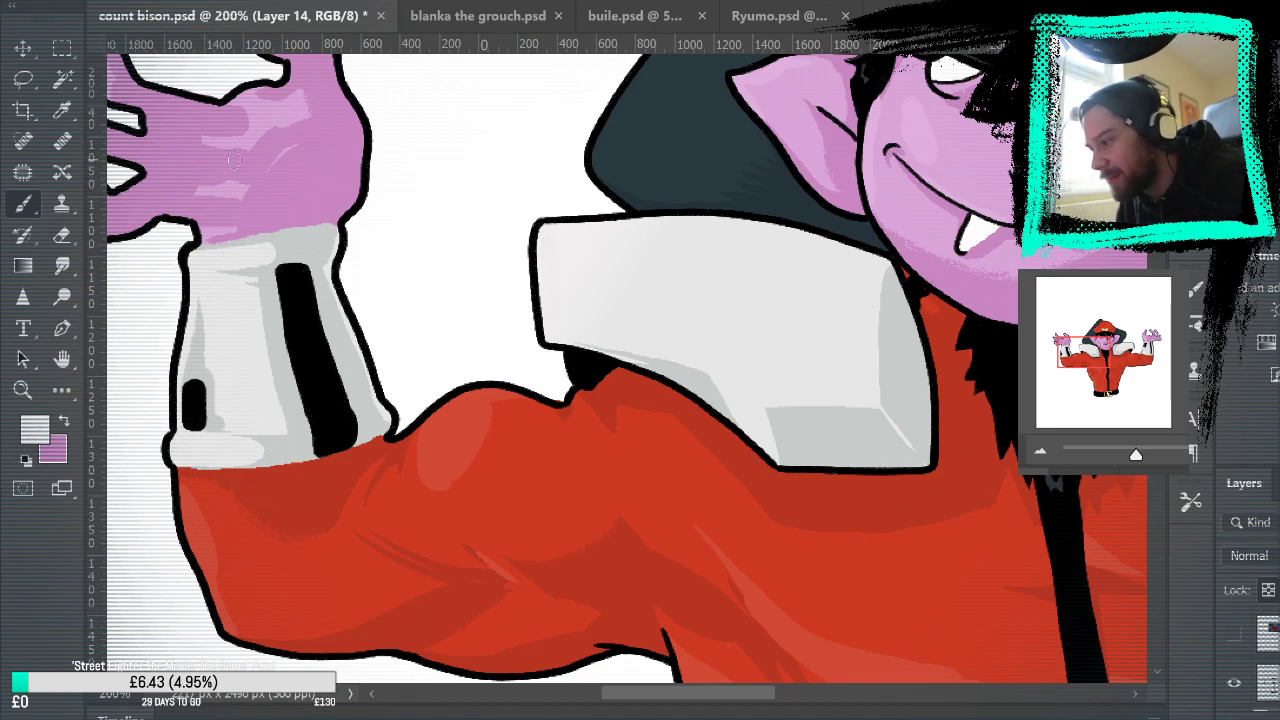
key("m")
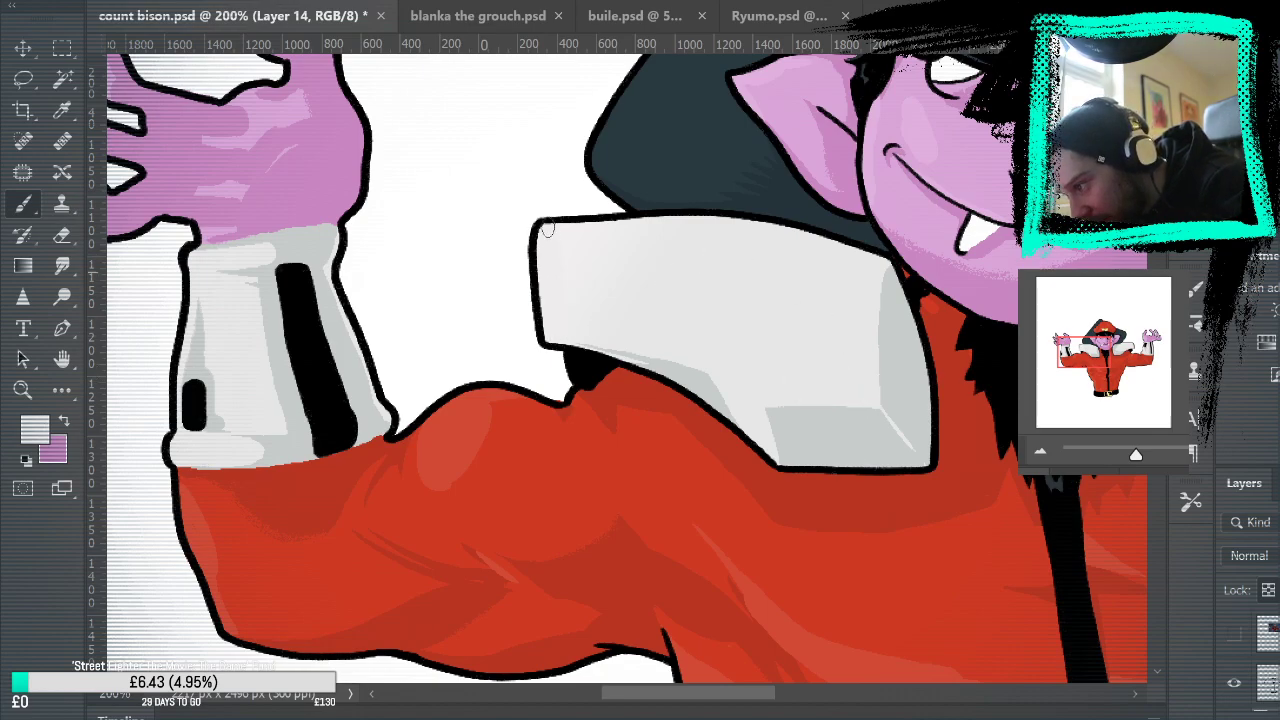
key("i")
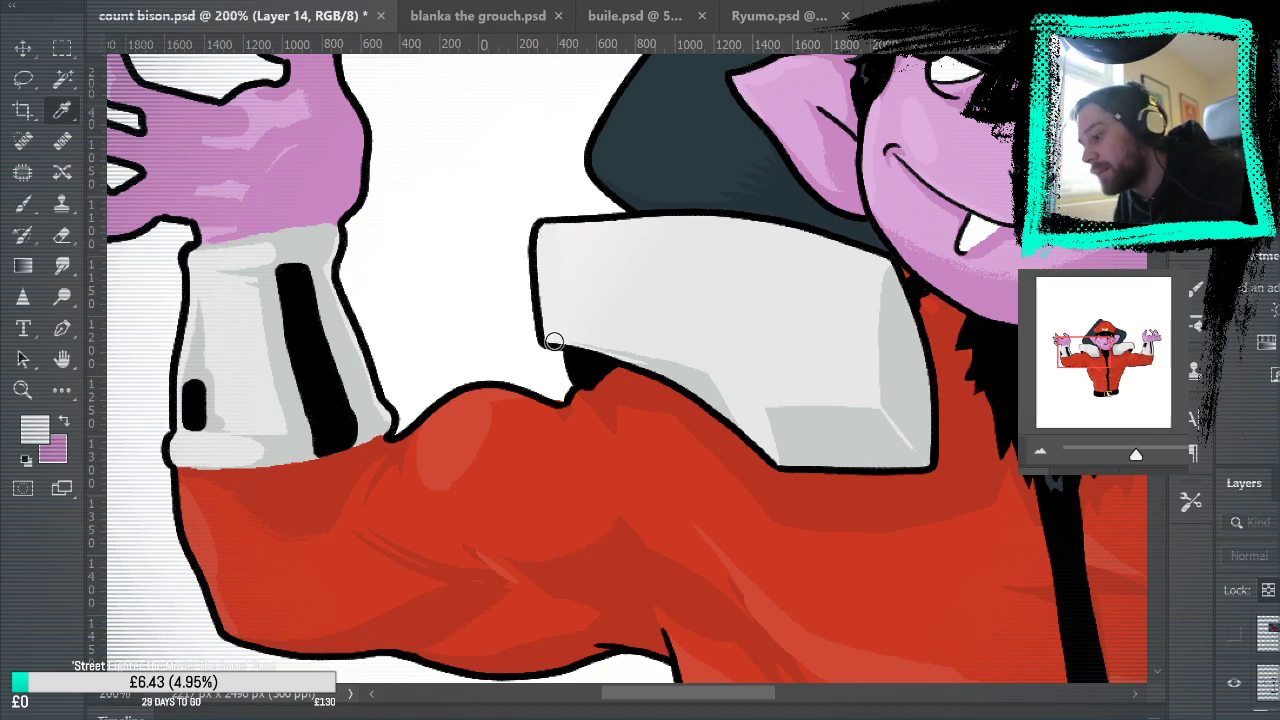
key("b")
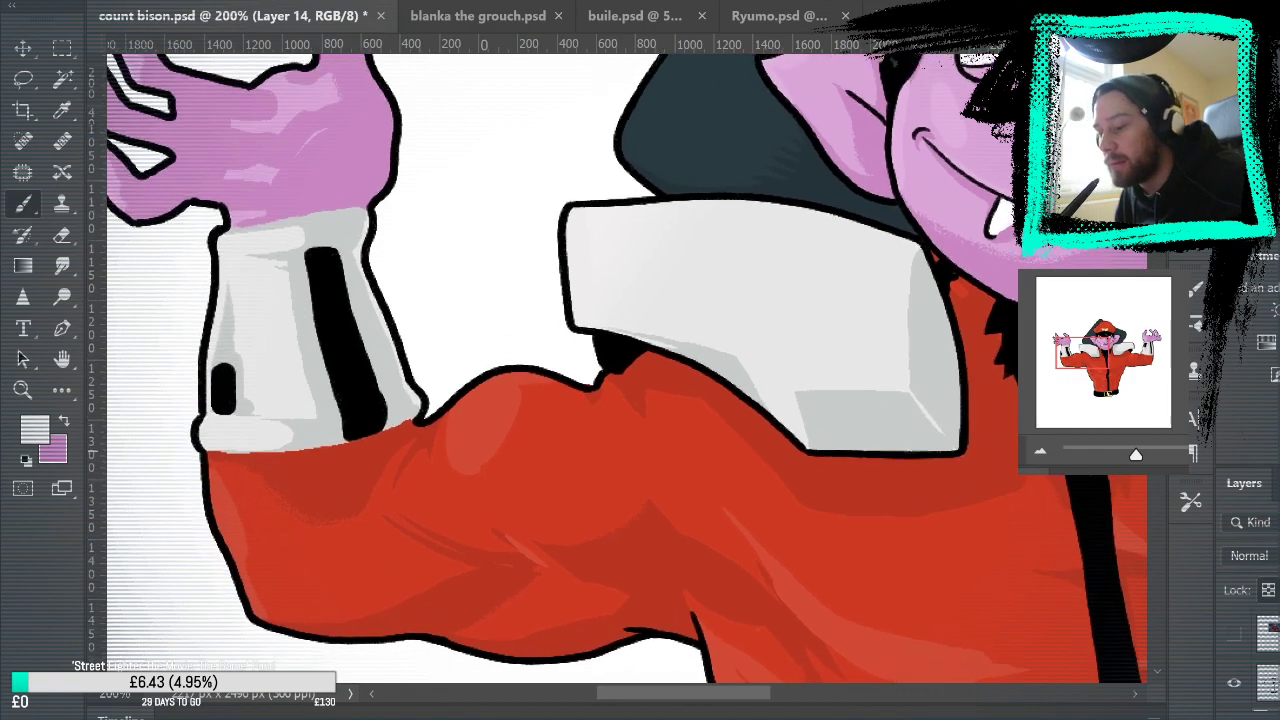
left_click_drag(1086, 477, 1089, 486)
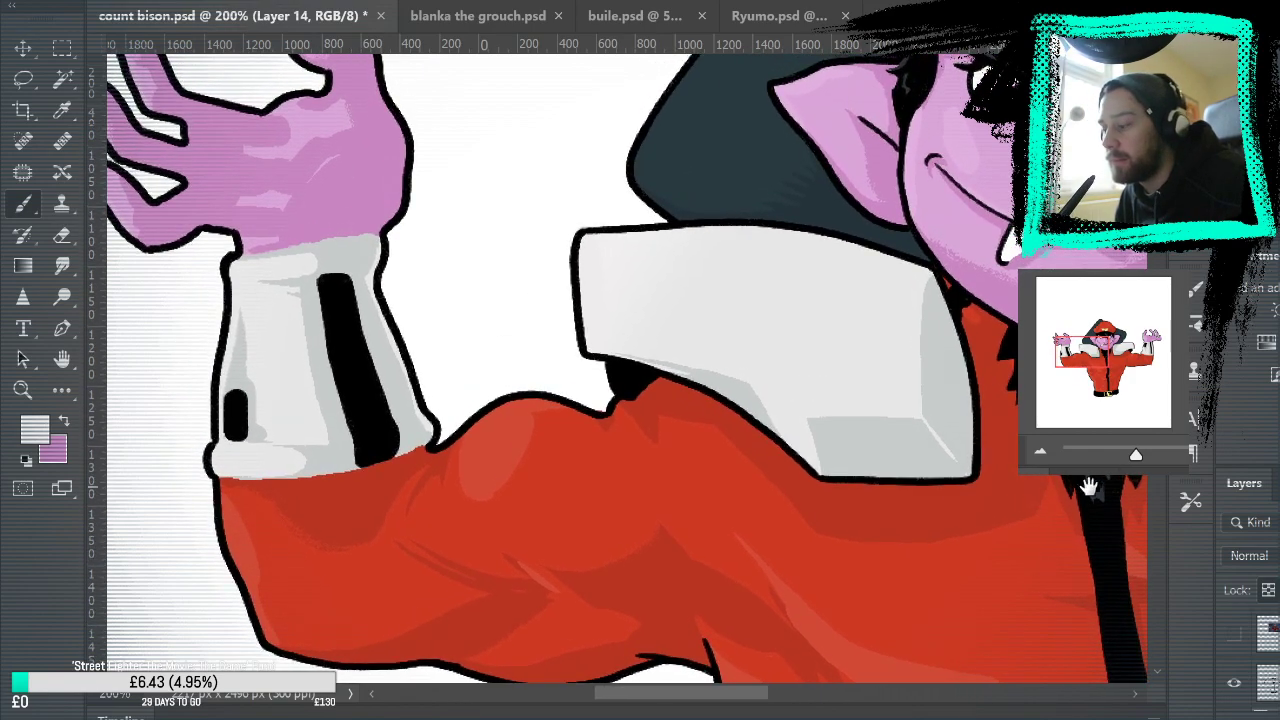
left_click_drag(814, 483, 912, 475)
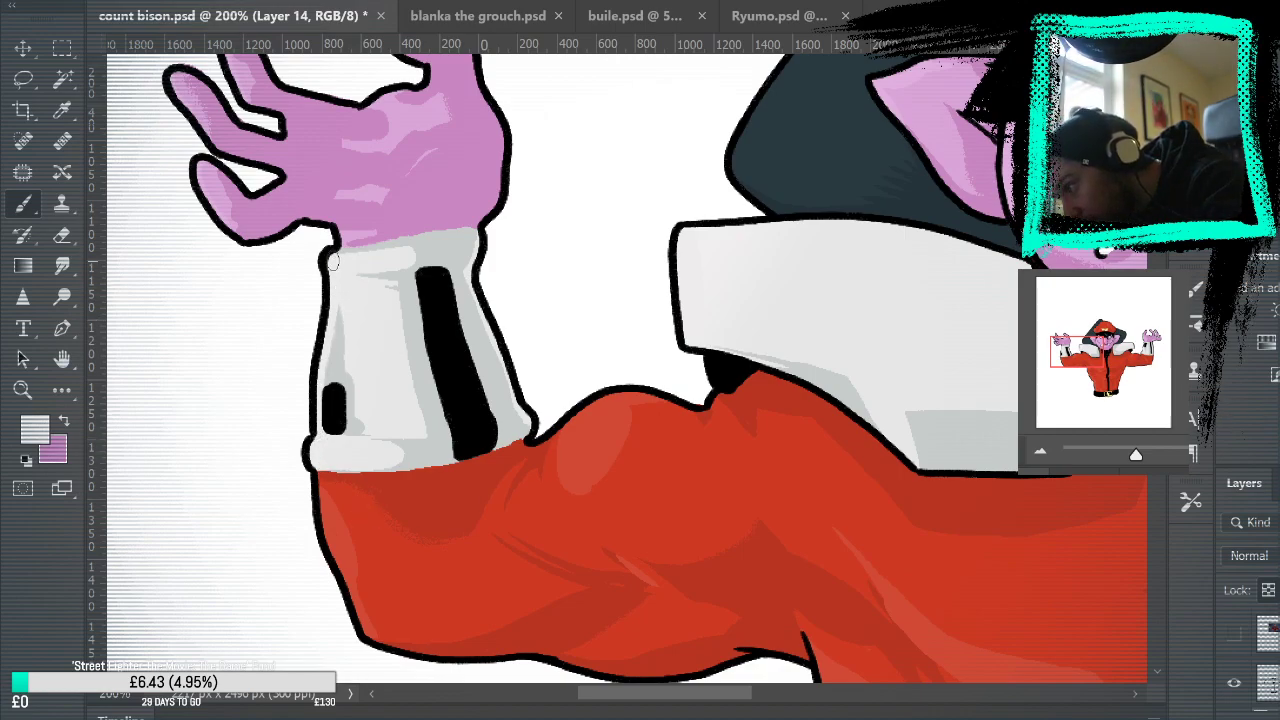
scroll(979, 403, "right", 2)
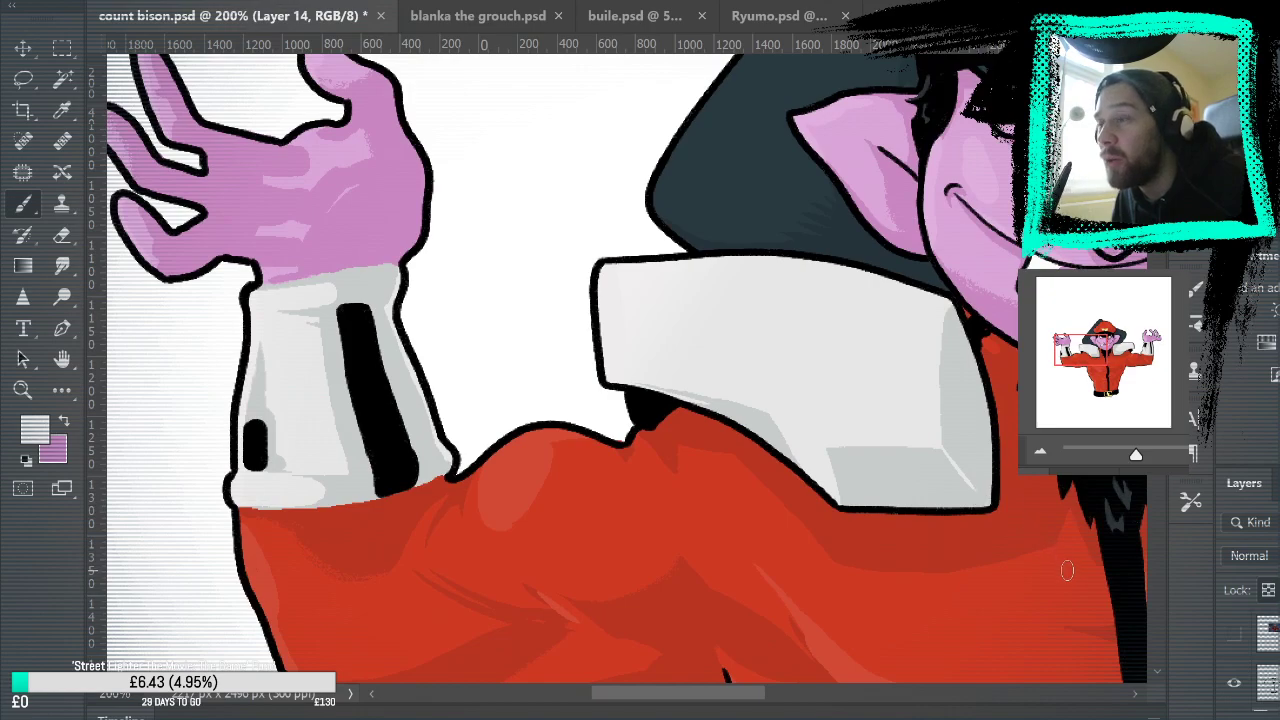
left_click(579, 202, "alt")
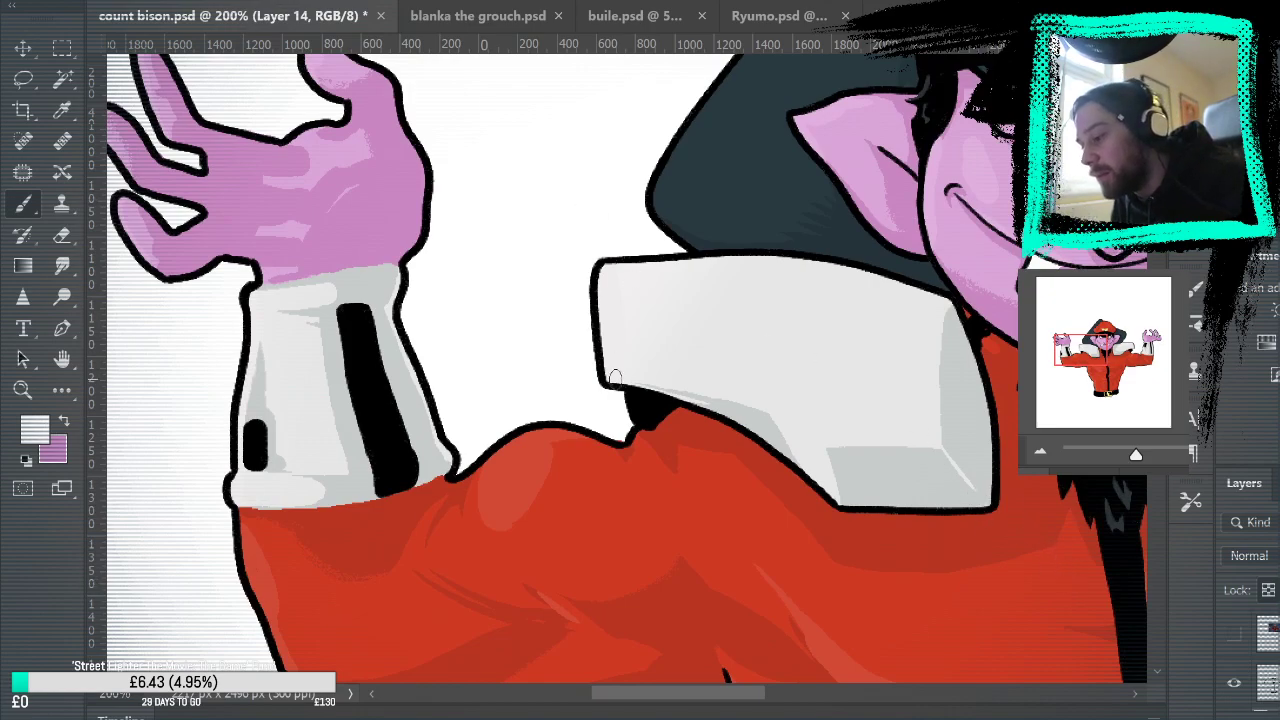
mouse_move(614, 376)
left_mouse_down()
mouse_move(610, 274)
mouse_move(615, 370)
mouse_move(604, 276)
mouse_move(605, 337)
left_mouse_up()
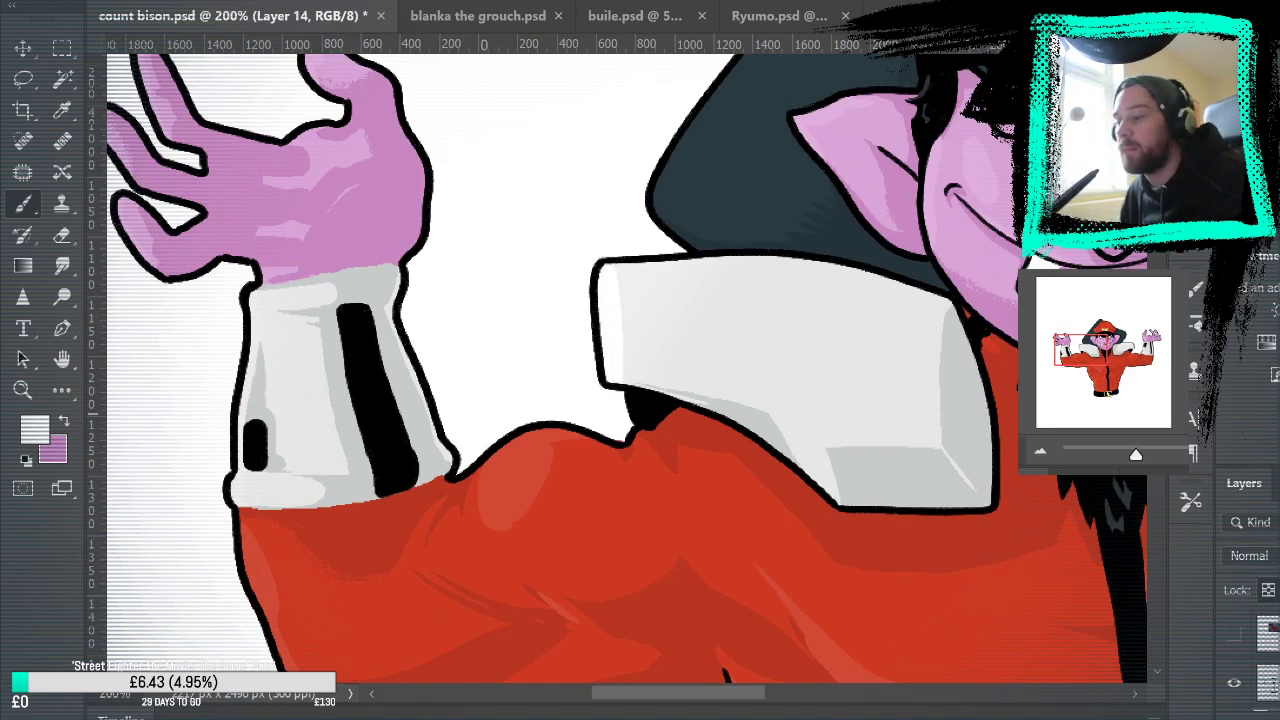
key("ctrl+z")
Step: Sample the cape's dark slate colour and paint a lighter slate highlight along the collar's long slanted edge beside the cap
left_click_drag(653, 435, 1024, 452)
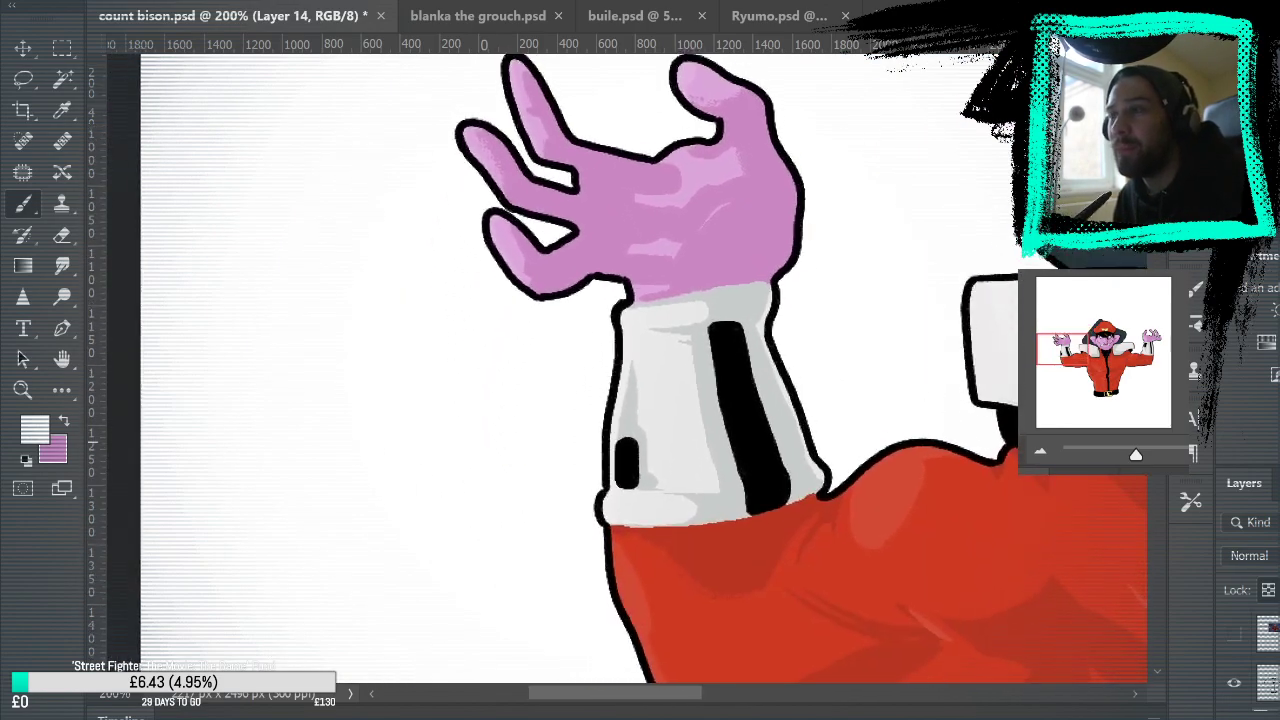
mouse_move(1086, 534)
left_mouse_down()
mouse_move(949, 486)
mouse_move(1006, 613)
mouse_move(1057, 663)
mouse_move(1011, 371)
mouse_move(886, 451)
mouse_move(966, 625)
mouse_move(1063, 669)
mouse_move(1051, 615)
left_mouse_up()
left_click(969, 293, "alt")
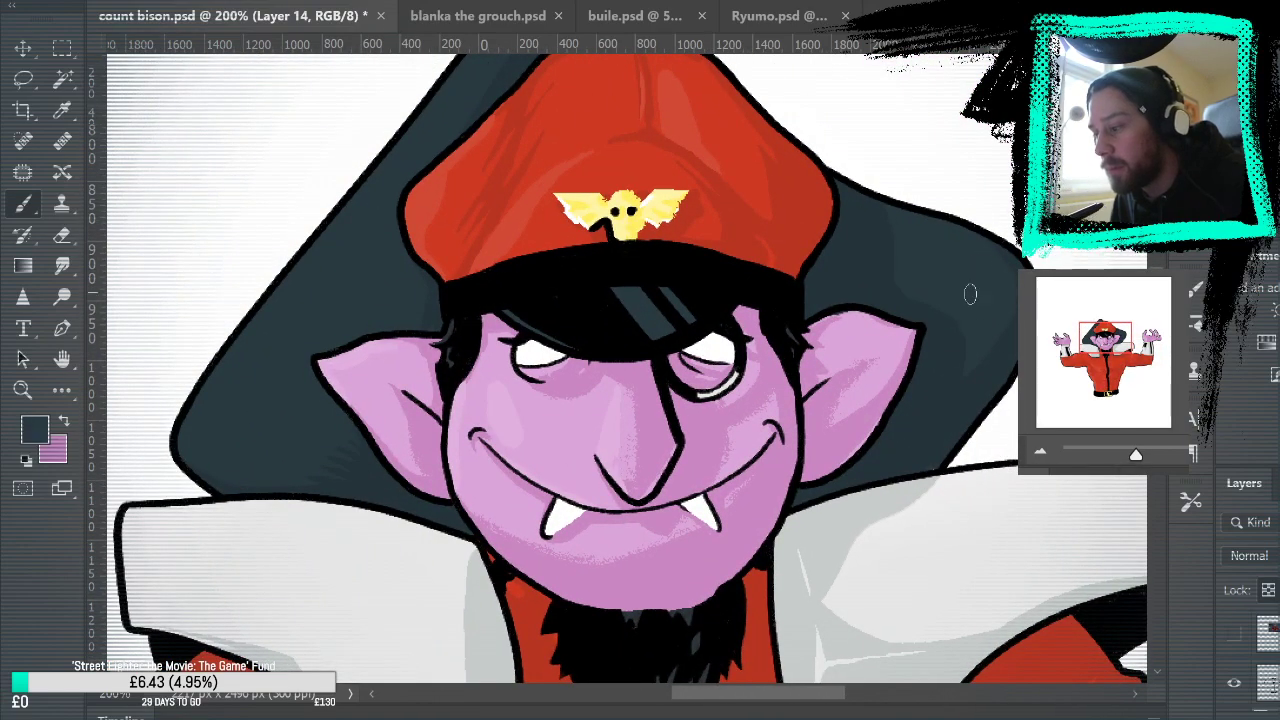
key("i")
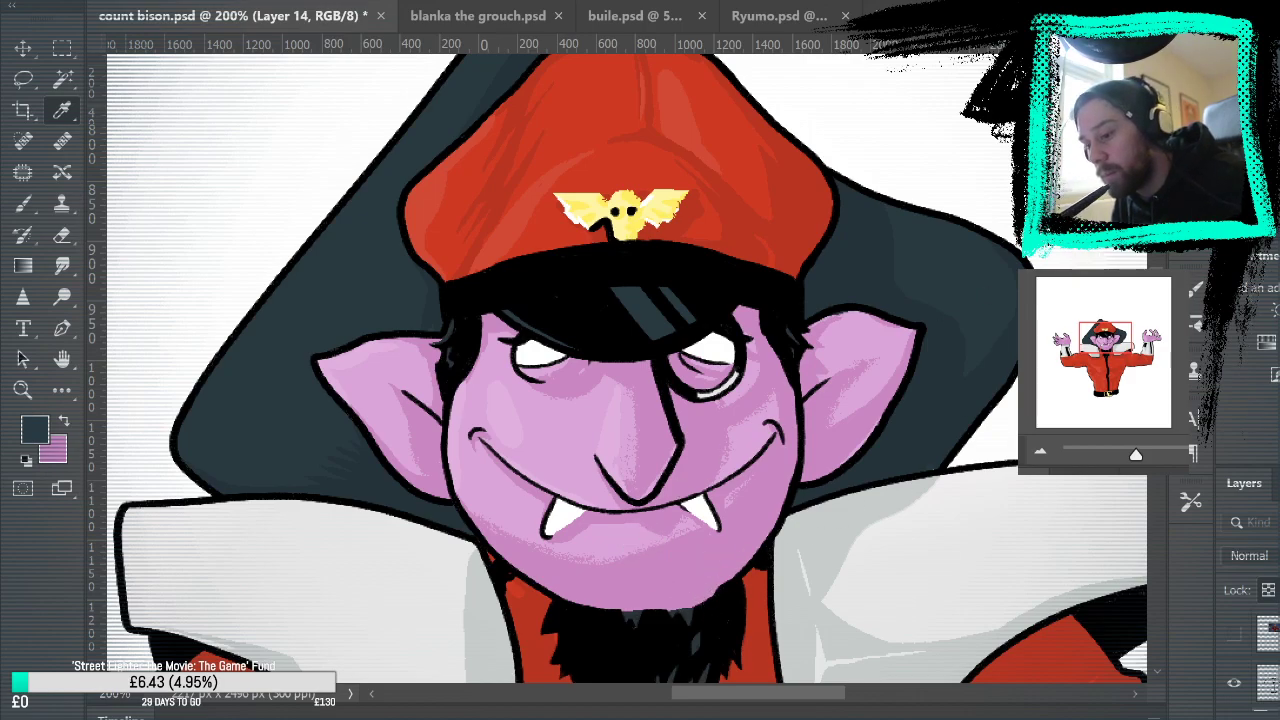
key("b")
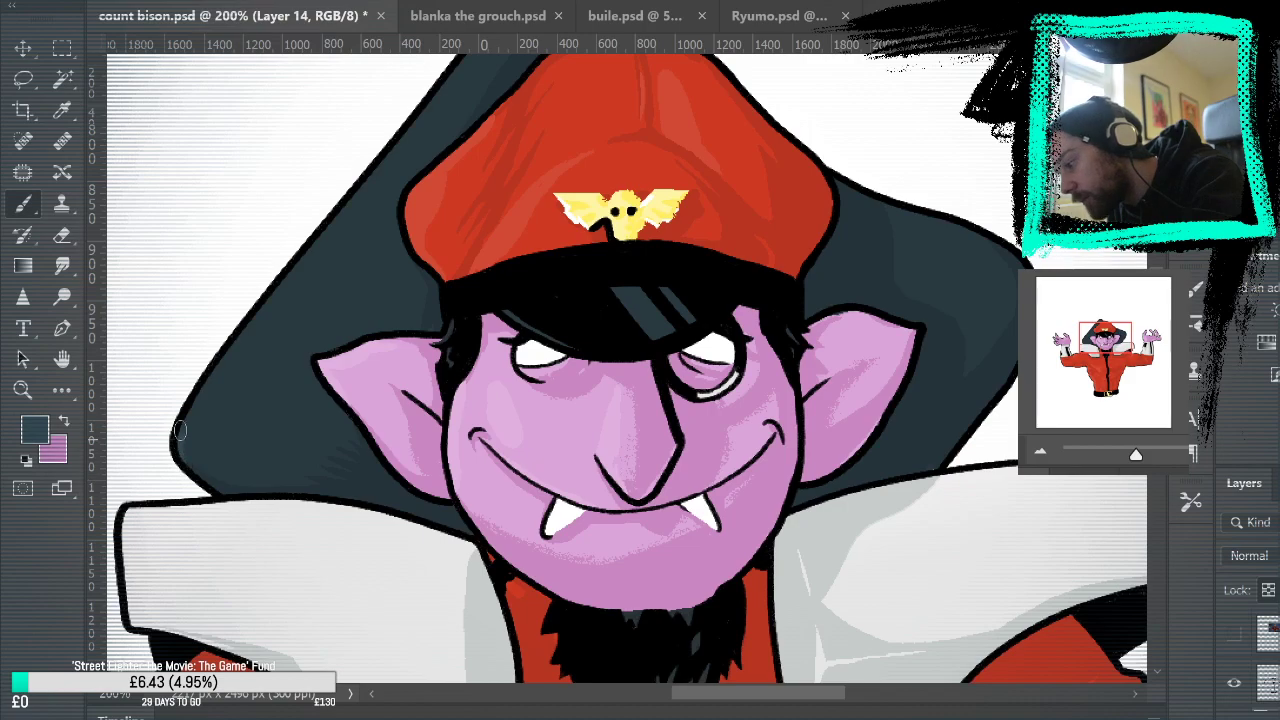
left_click_drag(345, 311, 438, 466)
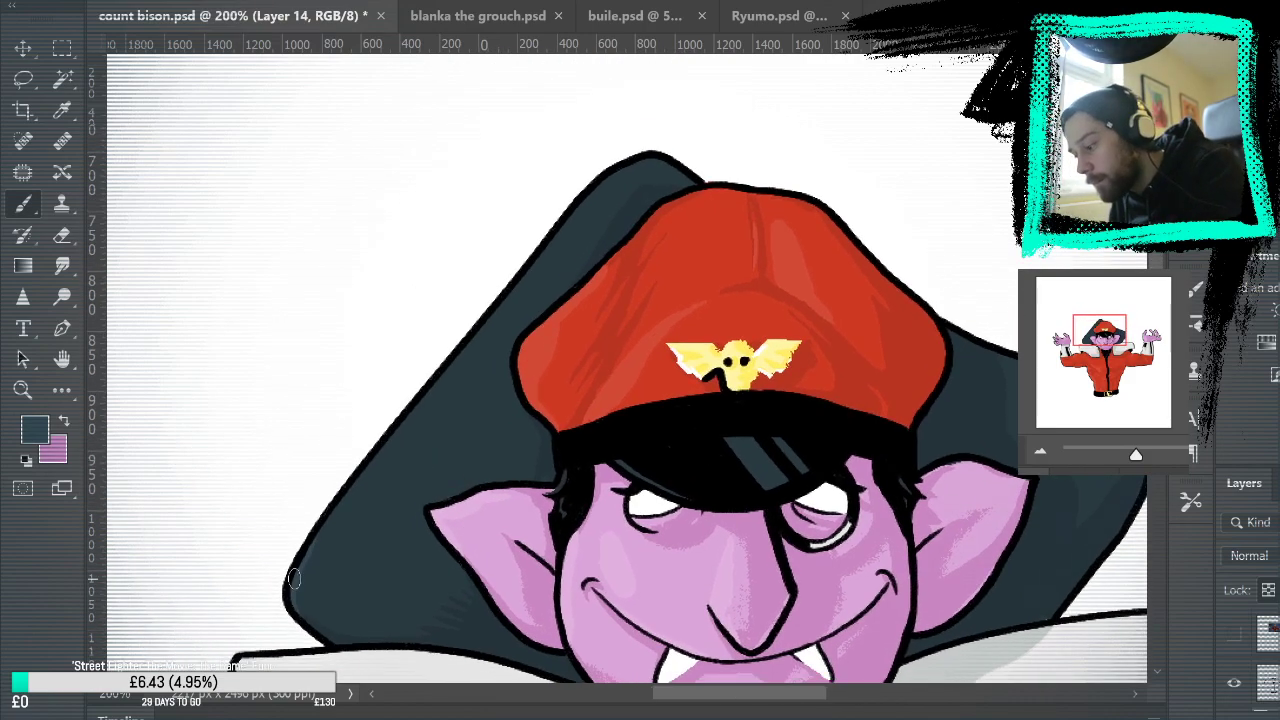
left_click_drag(293, 585, 591, 199)
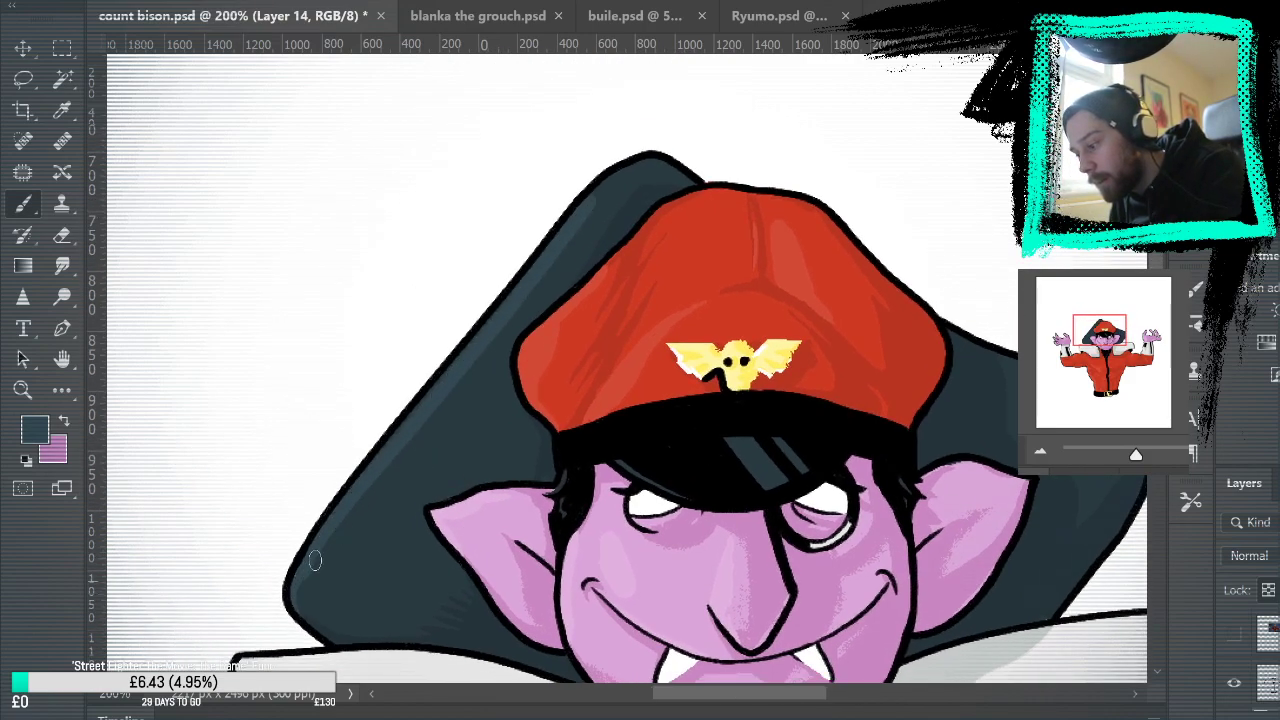
mouse_move(314, 561)
left_mouse_down()
mouse_move(448, 402)
mouse_move(536, 258)
left_mouse_up()
left_click_drag(339, 527, 452, 368)
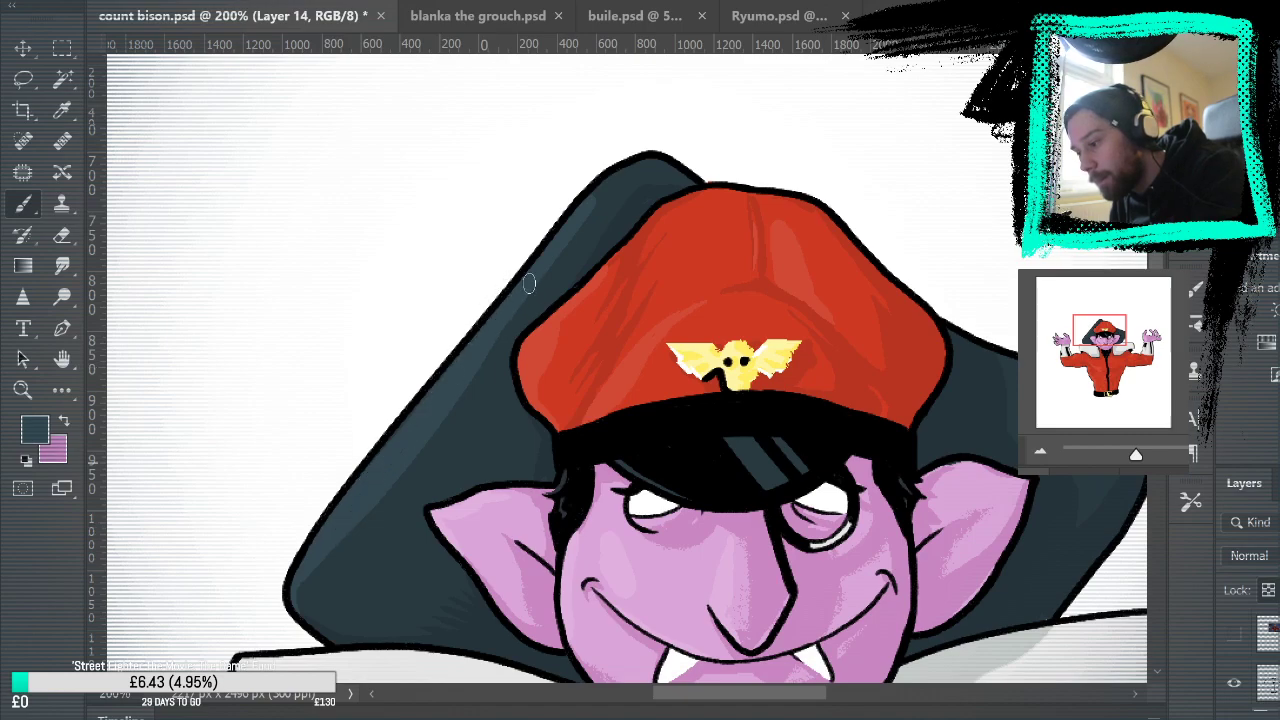
Step: Paint slate-blue reflection strokes over the shiny streaks on the cap's black visor, undoing one misplaced stroke
left_click_drag(890, 507, 749, 327)
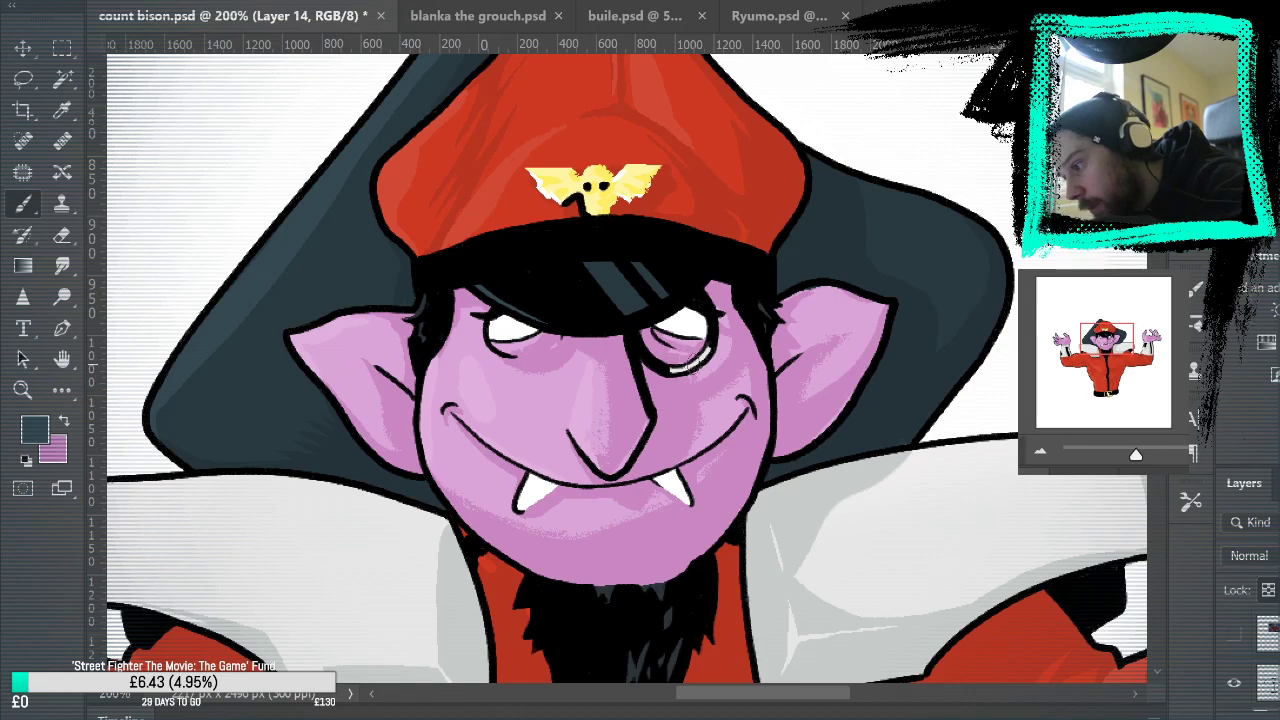
left_click_drag(594, 273, 635, 316)
left_click_drag(585, 247, 635, 316)
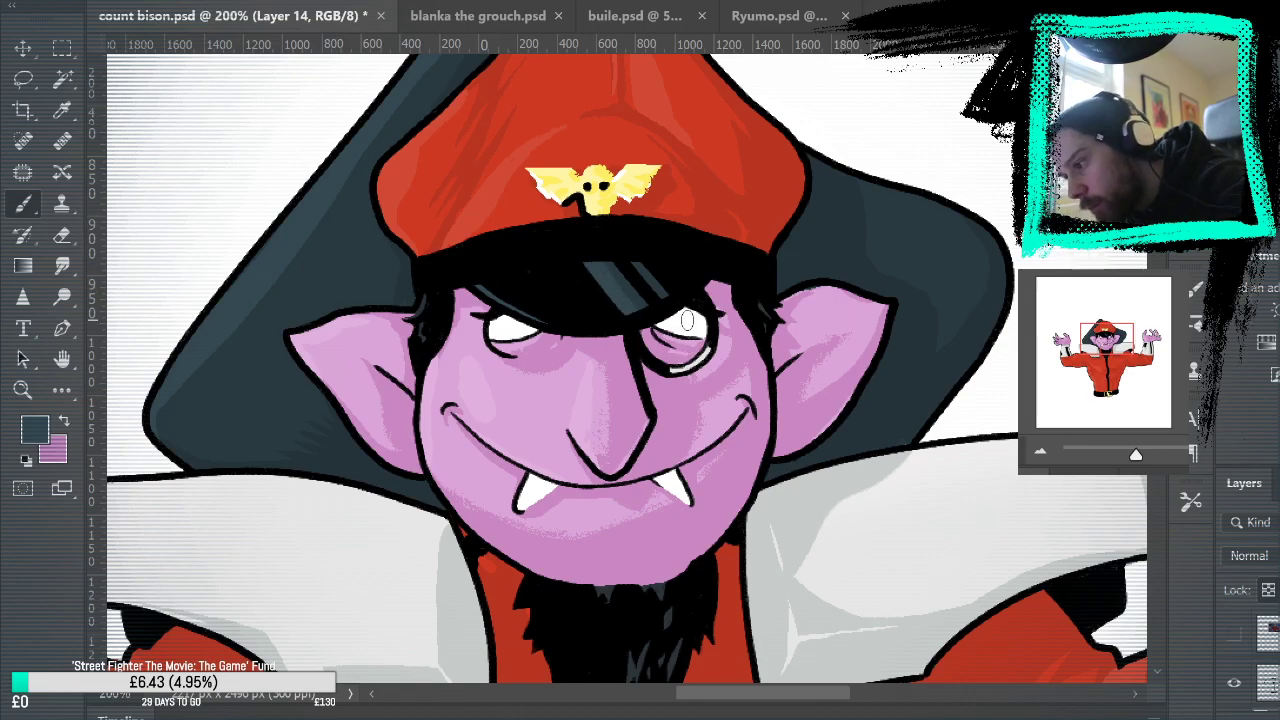
key("ctrl+z")
left_click_drag(638, 268, 667, 295)
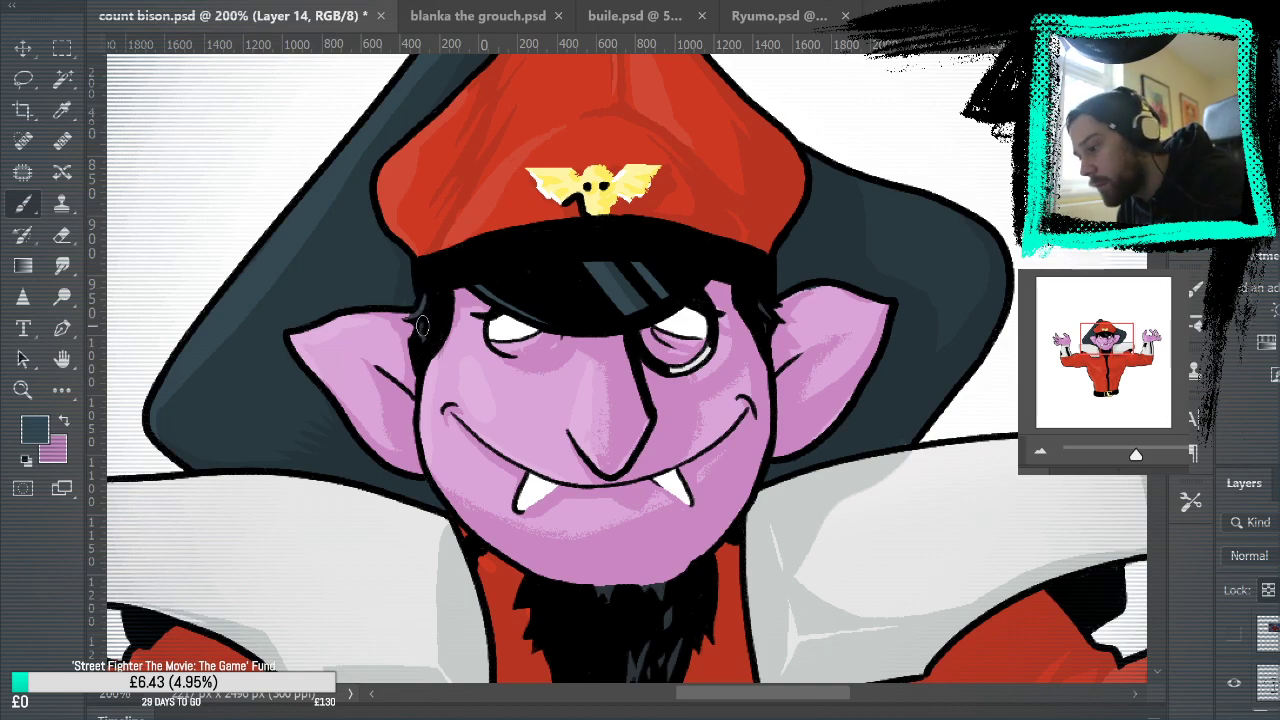
mouse_move(814, 537)
left_mouse_down()
mouse_move(994, 251)
mouse_move(923, 571)
mouse_move(823, 528)
left_mouse_up()
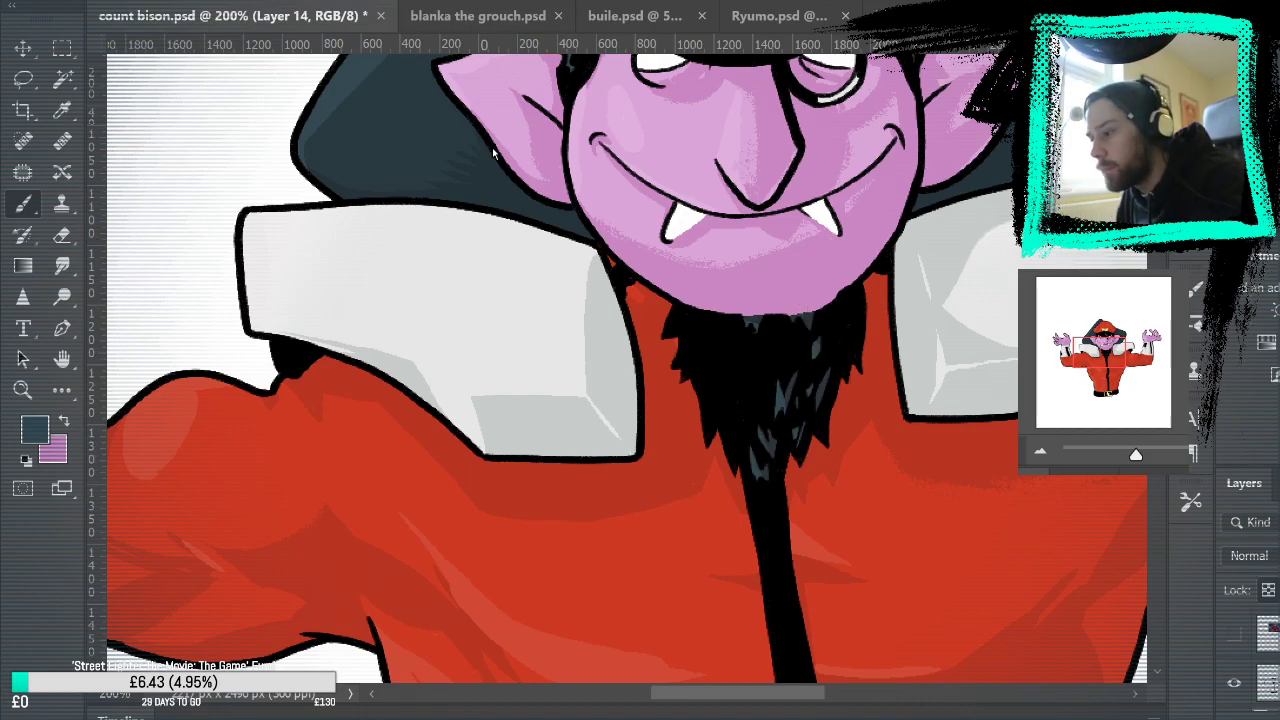
key("ctrl+0")
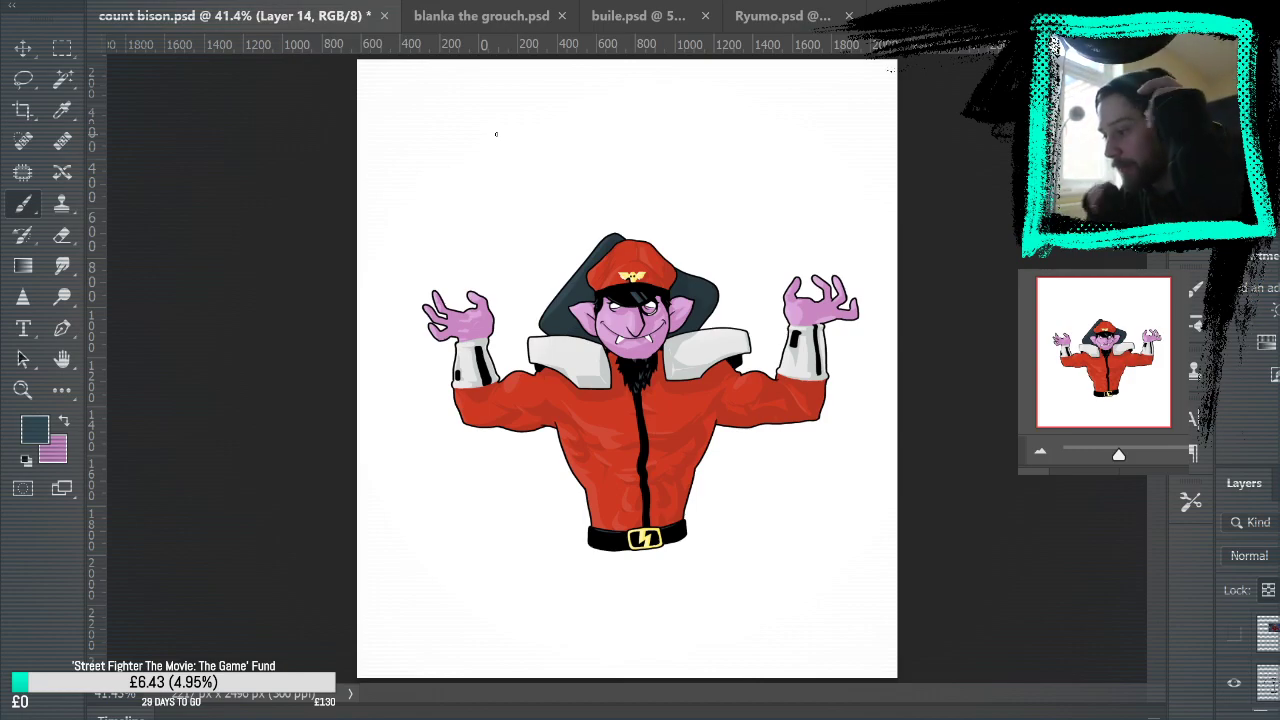
Step: Check the torso, belt and cap at 200% magnification and save the document
key("z")
left_click(648, 277)
left_click(648, 277)
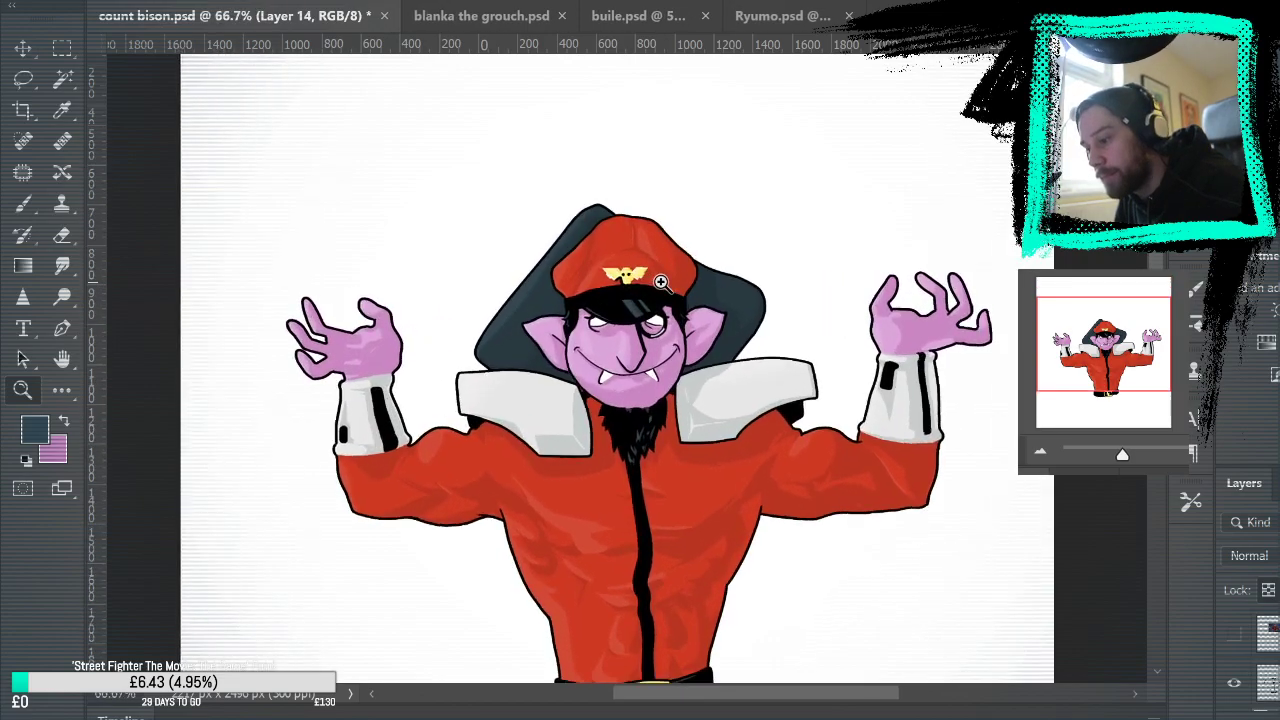
left_click(648, 277)
left_click(652, 276)
left_click_drag(694, 540, 729, 154)
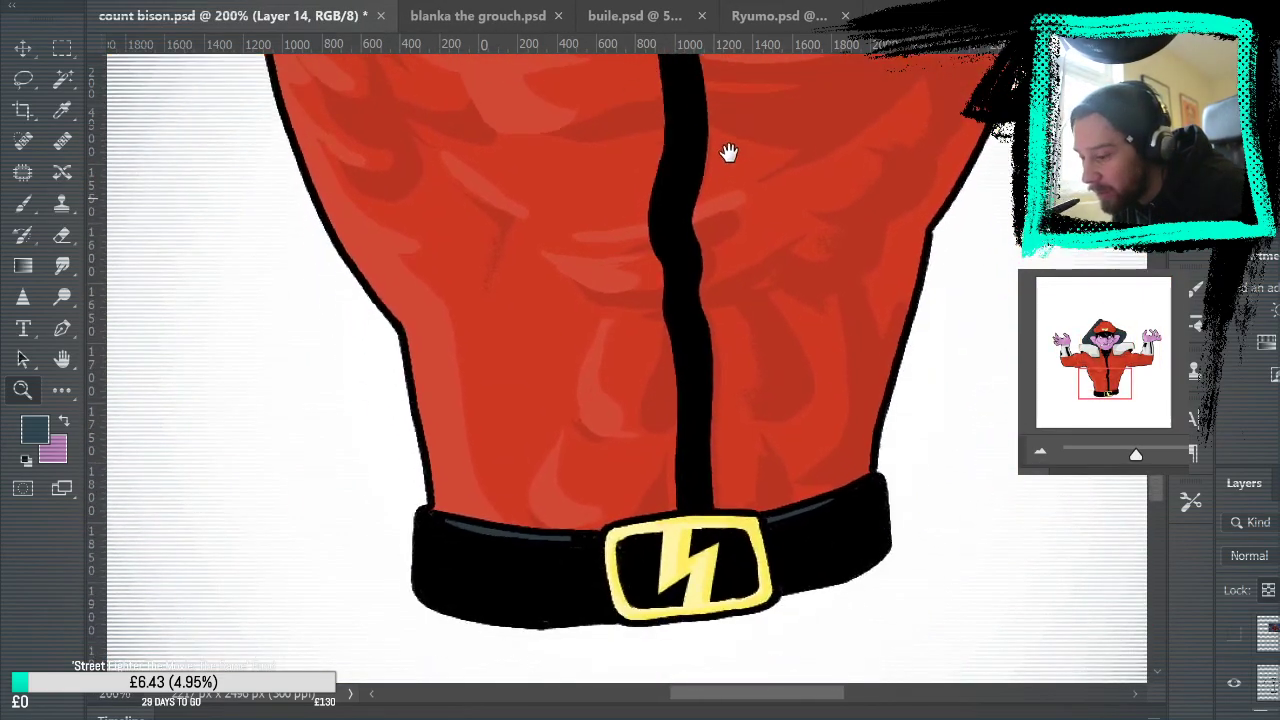
left_click_drag(816, 212, 811, 310)
scroll(810, 309, "up", 8)
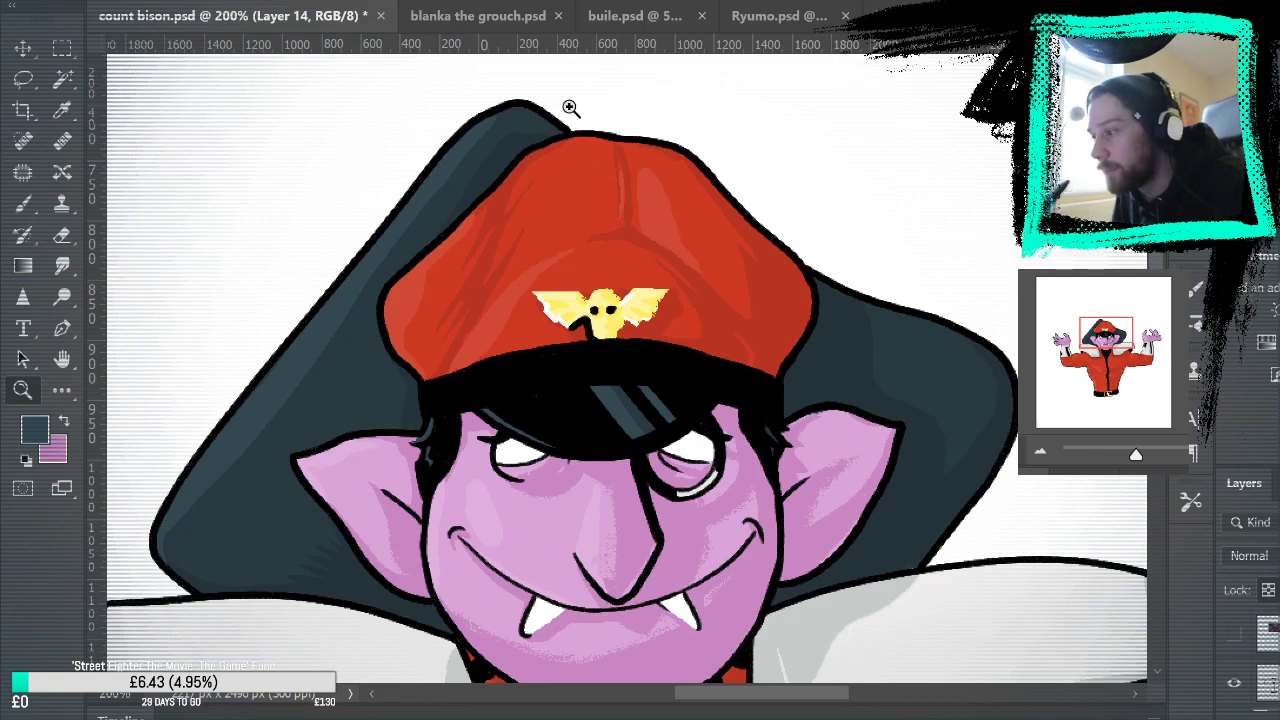
key("ctrl+0")
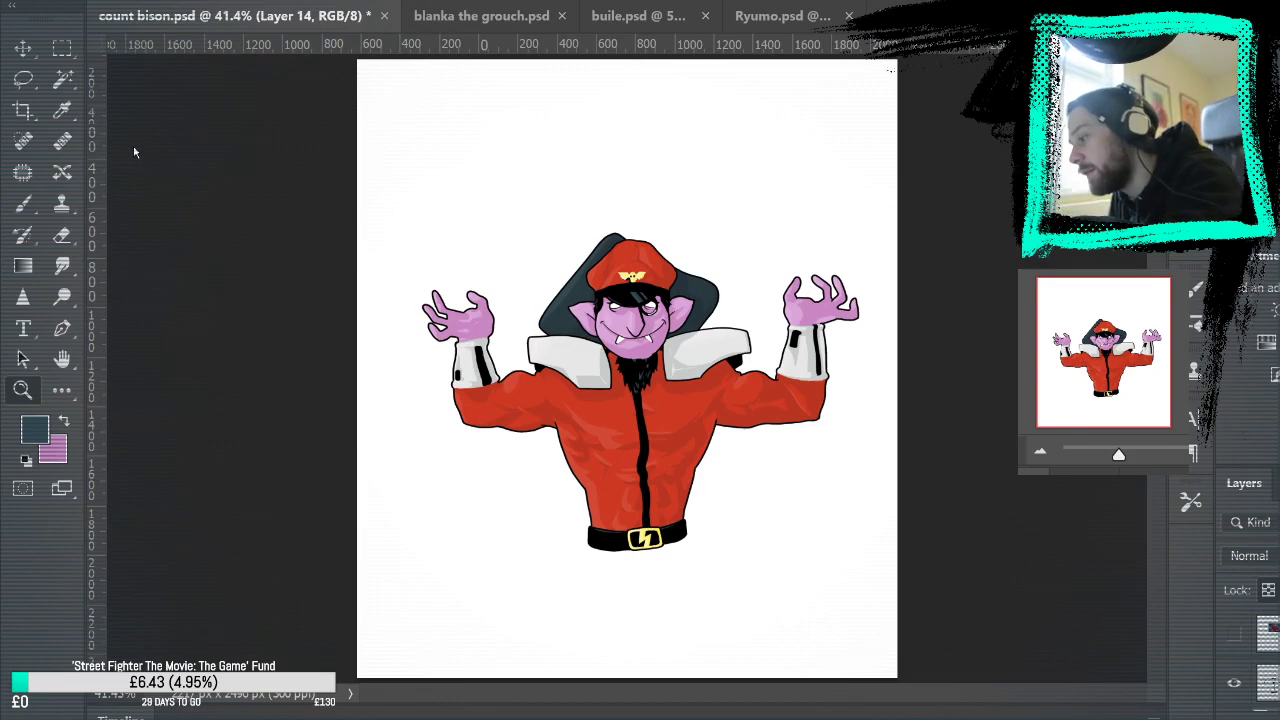
key("ctrl+s")
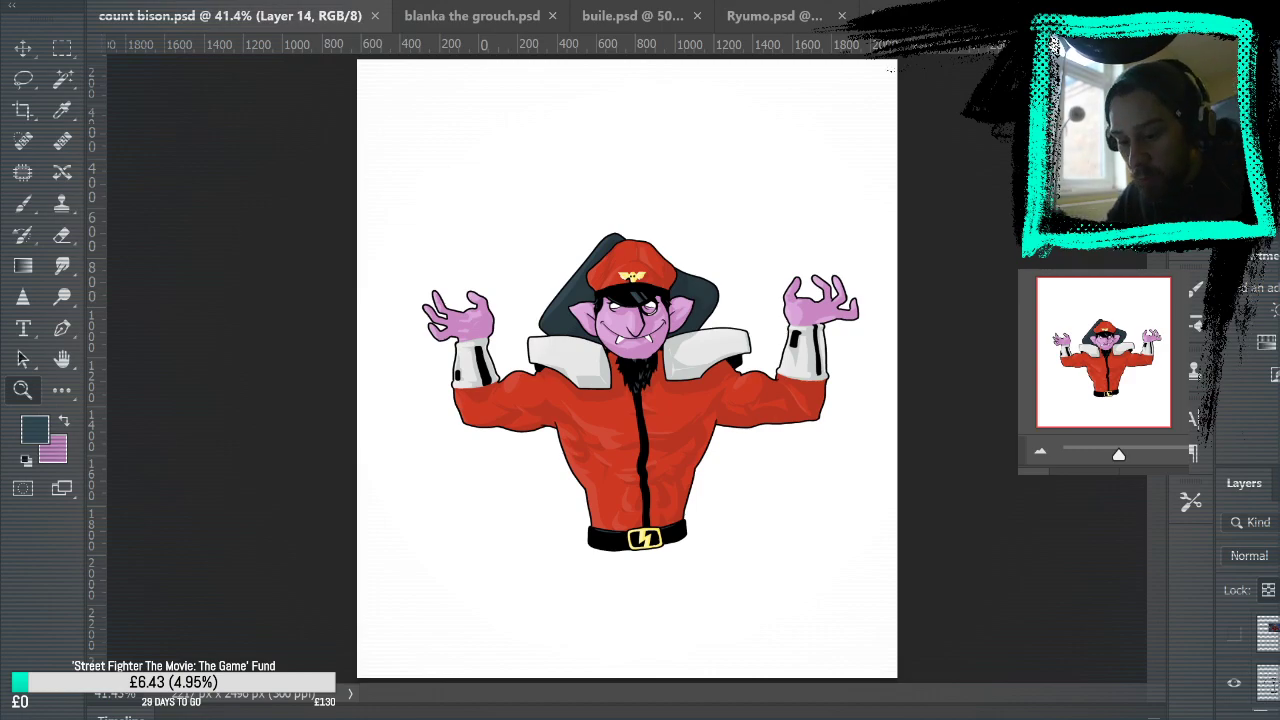
Step: Display the hidden Tatsunoko vs. Capcom logo image briefly, hide it, and reveal the large crossover character artwork below the figure
key("ctrl+v")
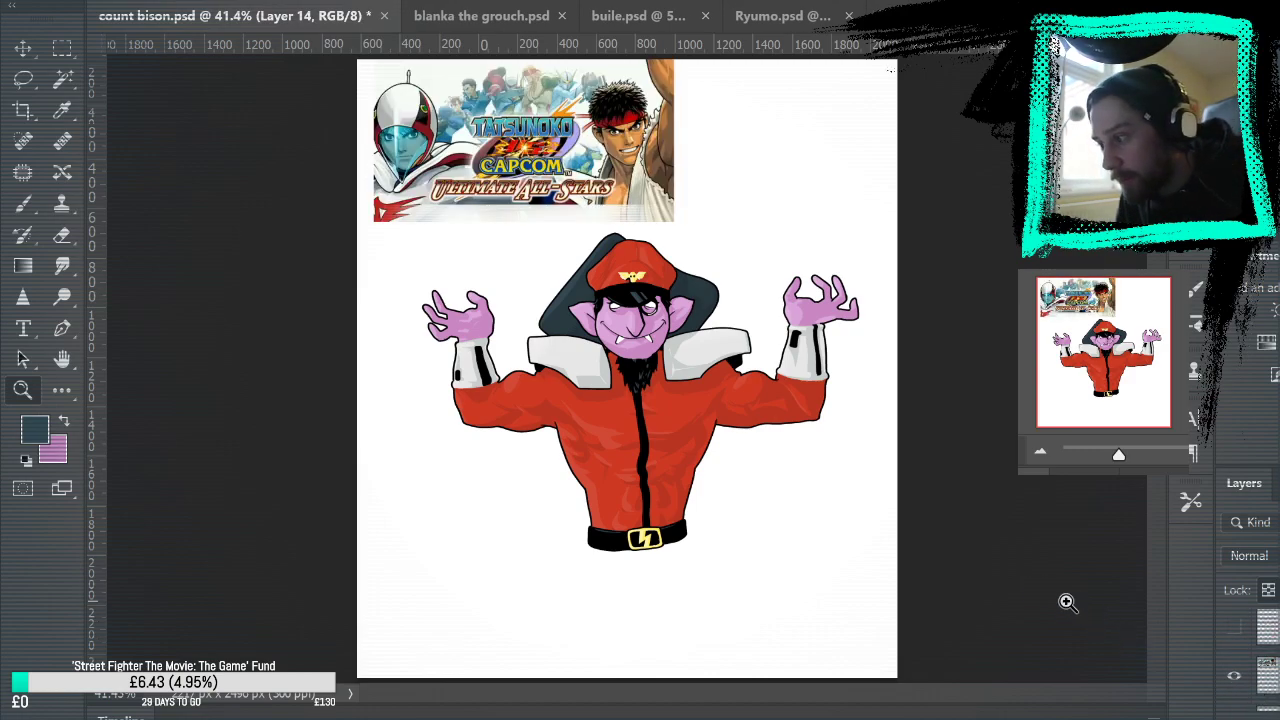
left_click(1235, 677)
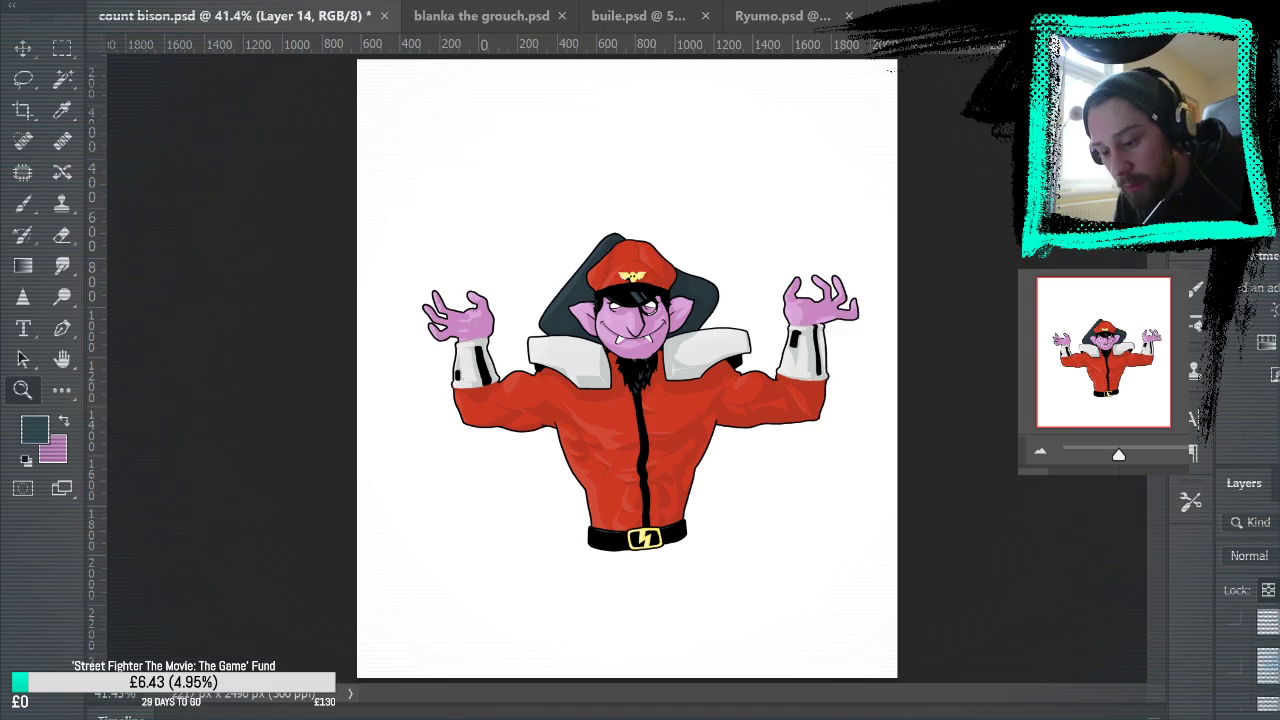
left_click(1232, 660)
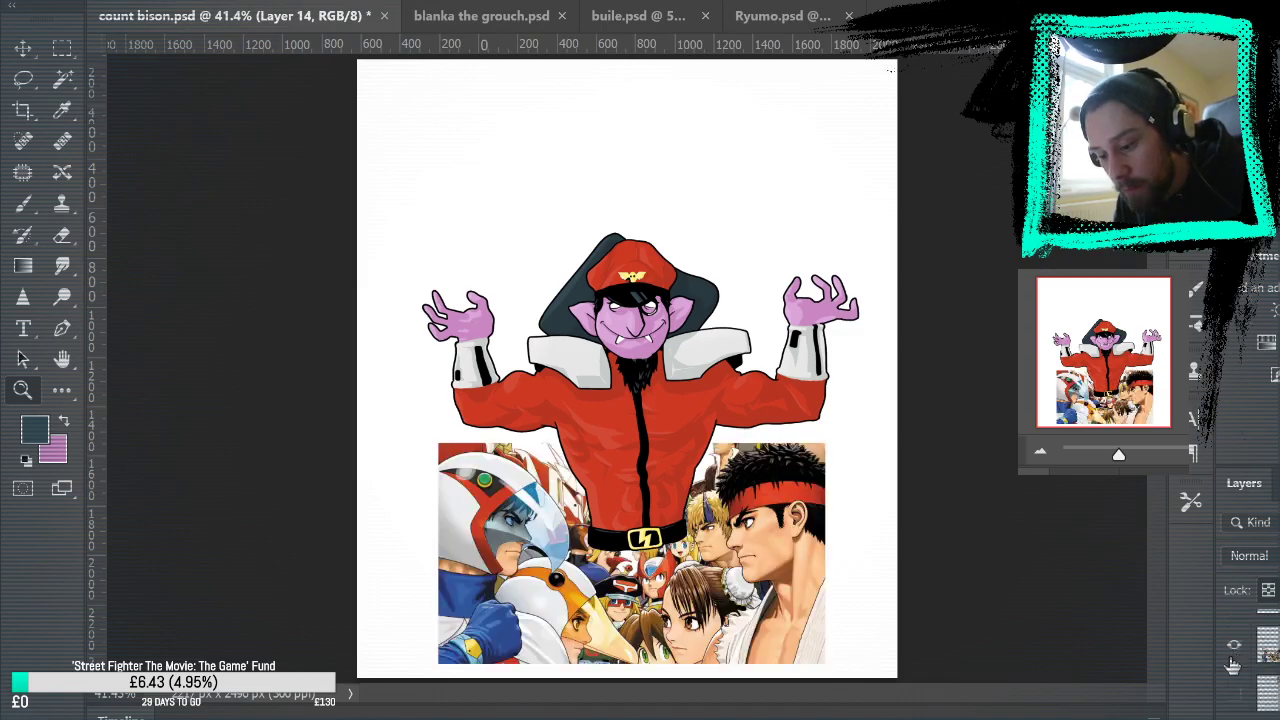
Step: Examine the shading on the crossover artwork's faces, helmets and blue glove at 200%, and hide that reference layer
left_click_drag(795, 609, 821, 607)
left_click(822, 605)
left_click(829, 588)
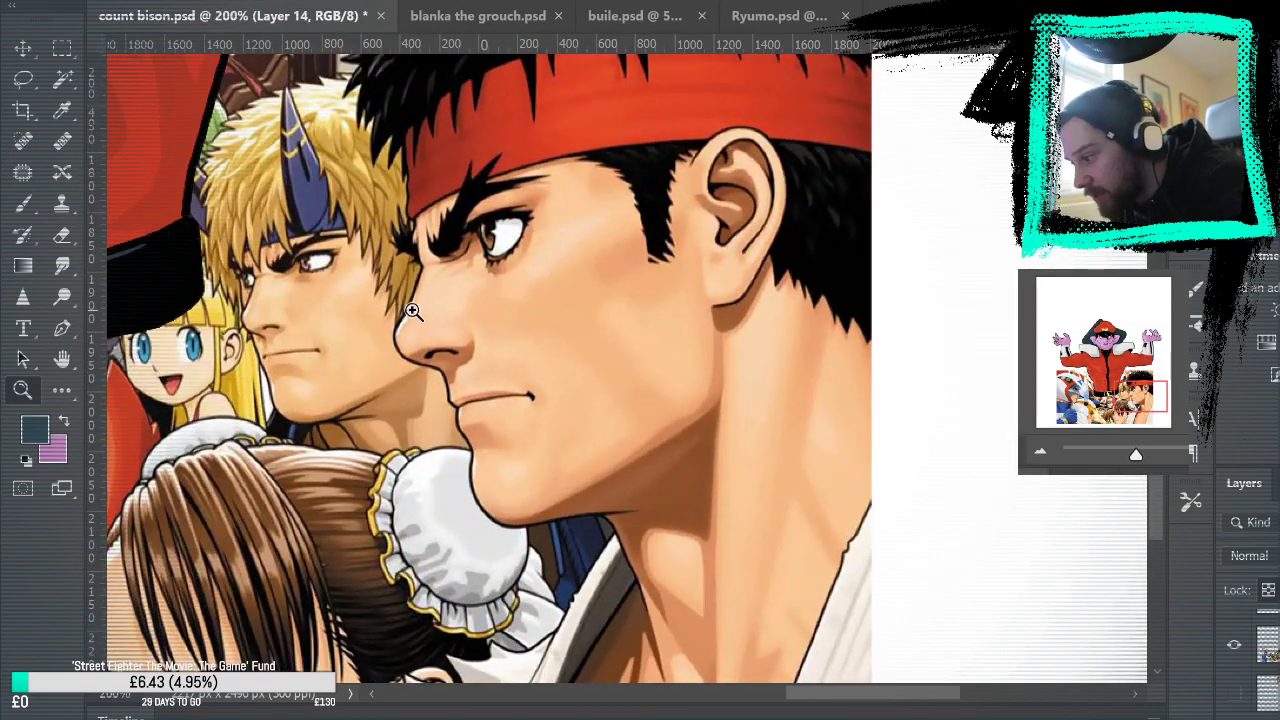
left_click_drag(560, 495, 1034, 530)
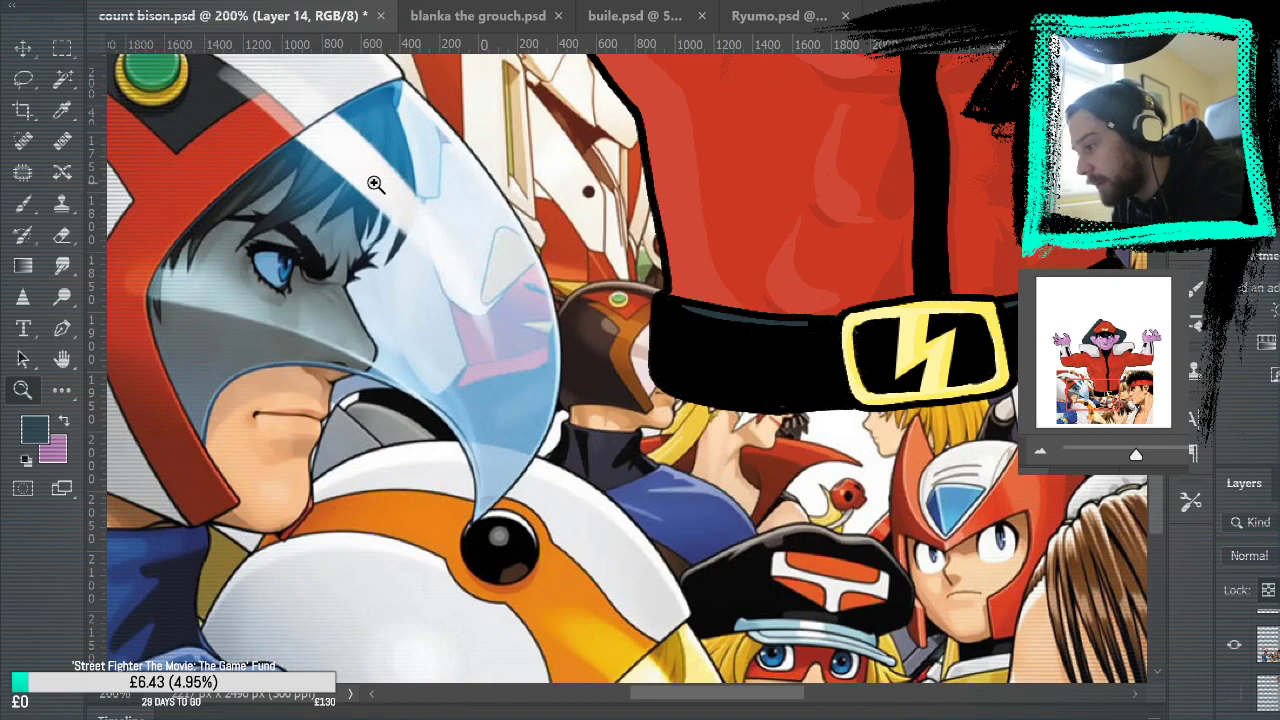
left_click_drag(595, 485, 939, 157)
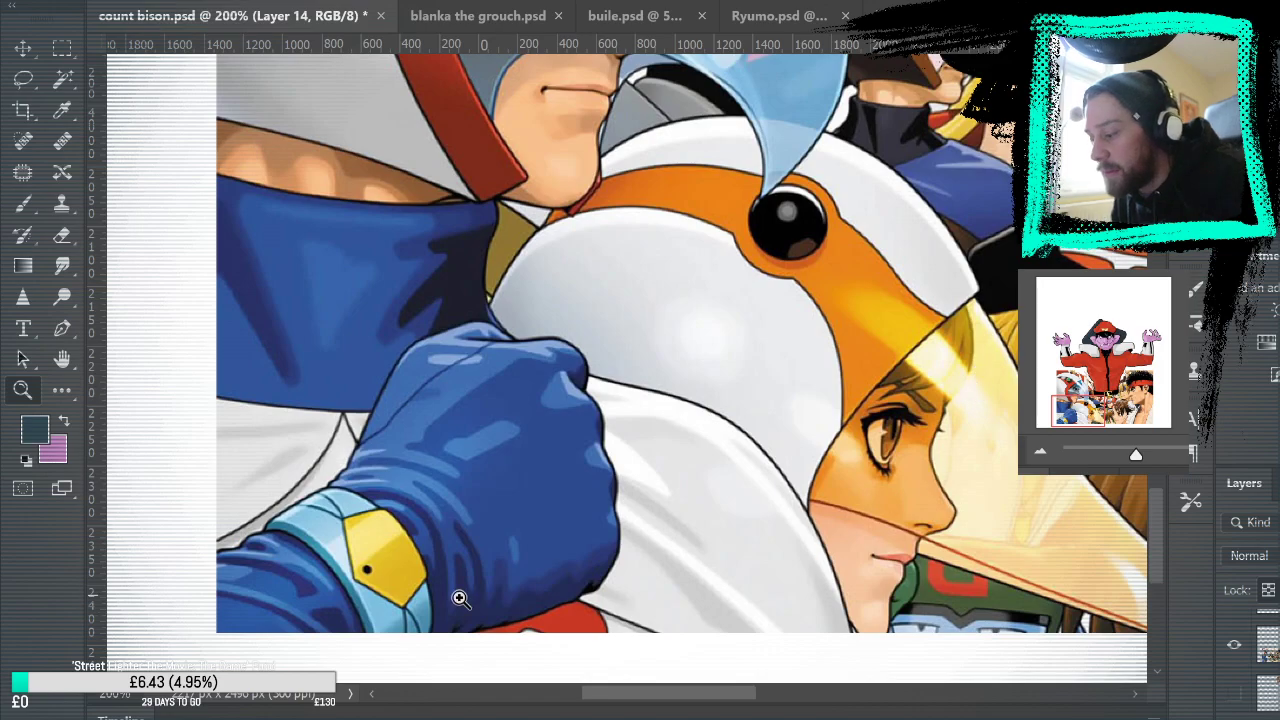
left_click_drag(929, 247, 912, 185)
left_click_drag(990, 142, 719, 571)
left_click(1235, 646)
Step: Sample a darker purple from the vampire's face and brush shading beside the black outline of the nose
scroll(977, 466, "up", 10)
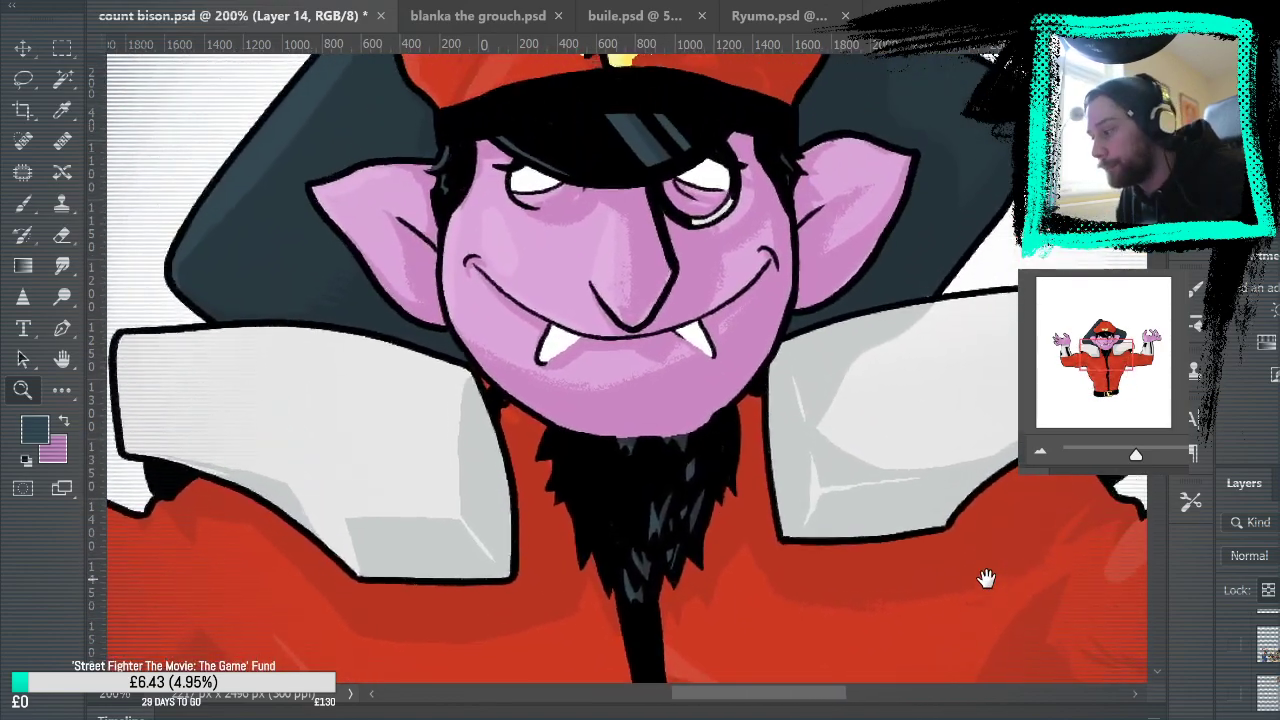
left_click_drag(986, 579, 988, 606)
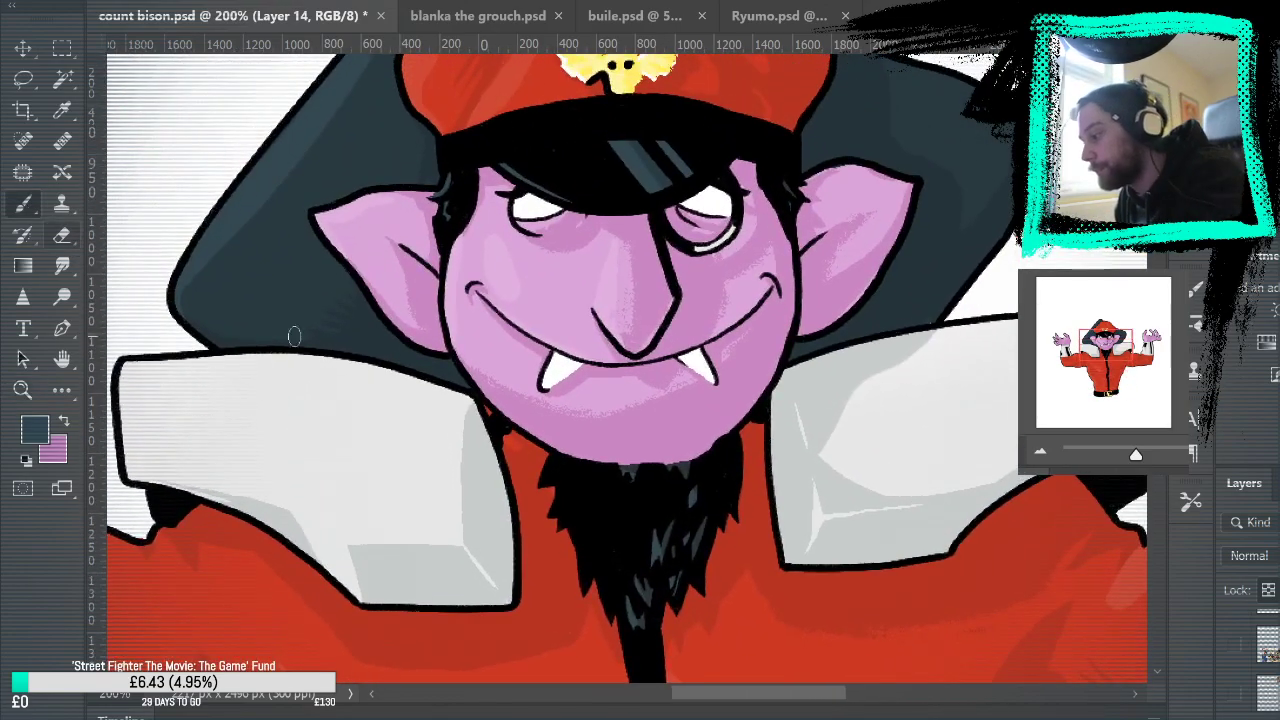
key("b")
mouse_move(822, 510)
left_mouse_down()
mouse_move(931, 303)
mouse_move(900, 516)
left_mouse_up()
left_click(845, 374, "alt")
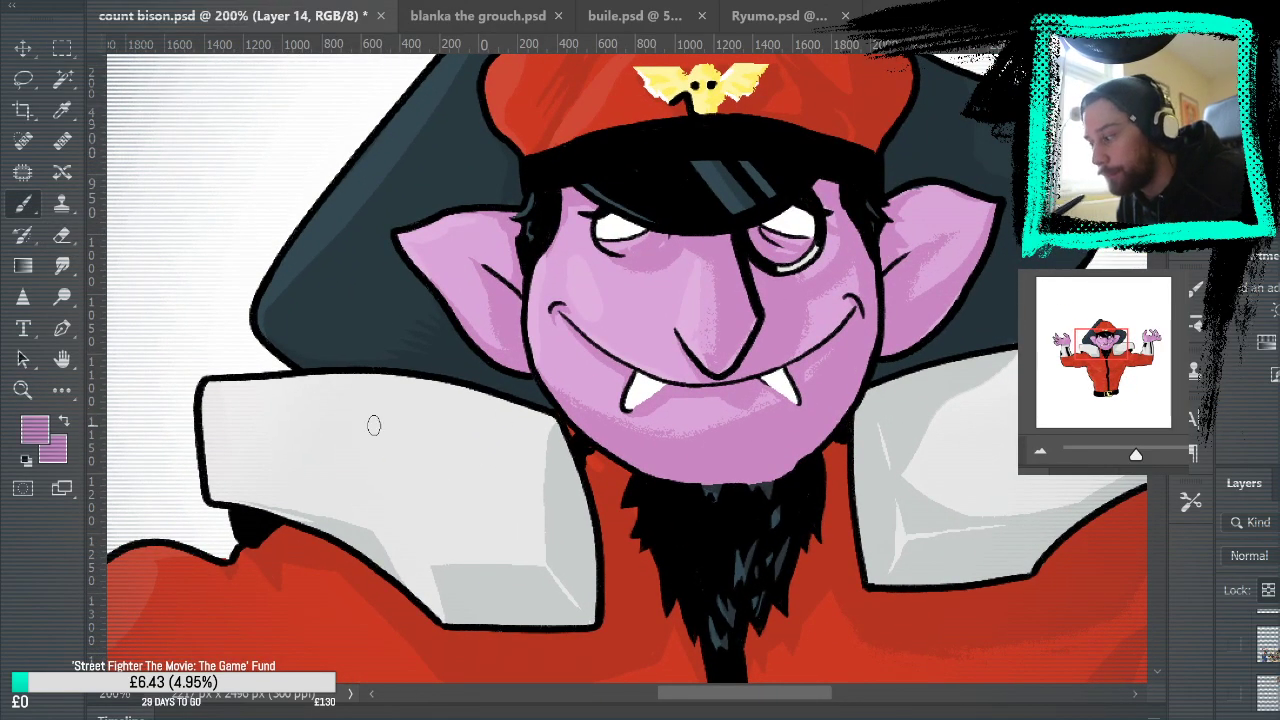
key("i")
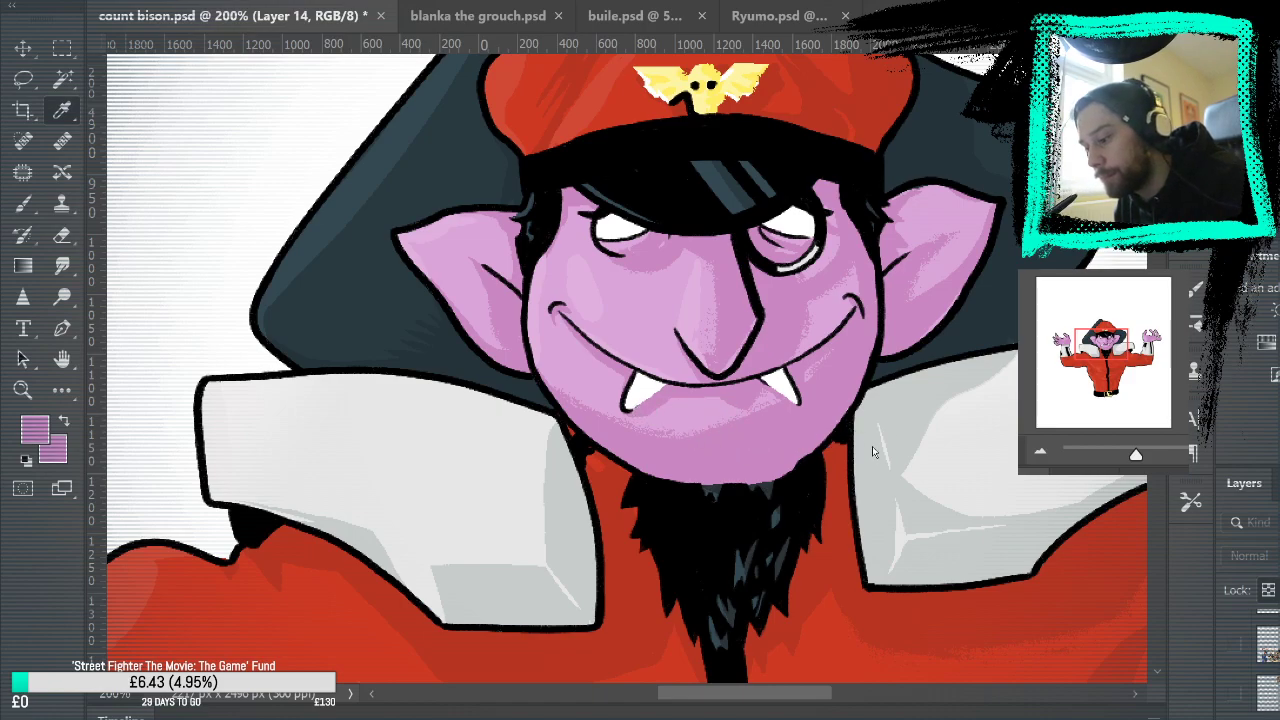
key("b")
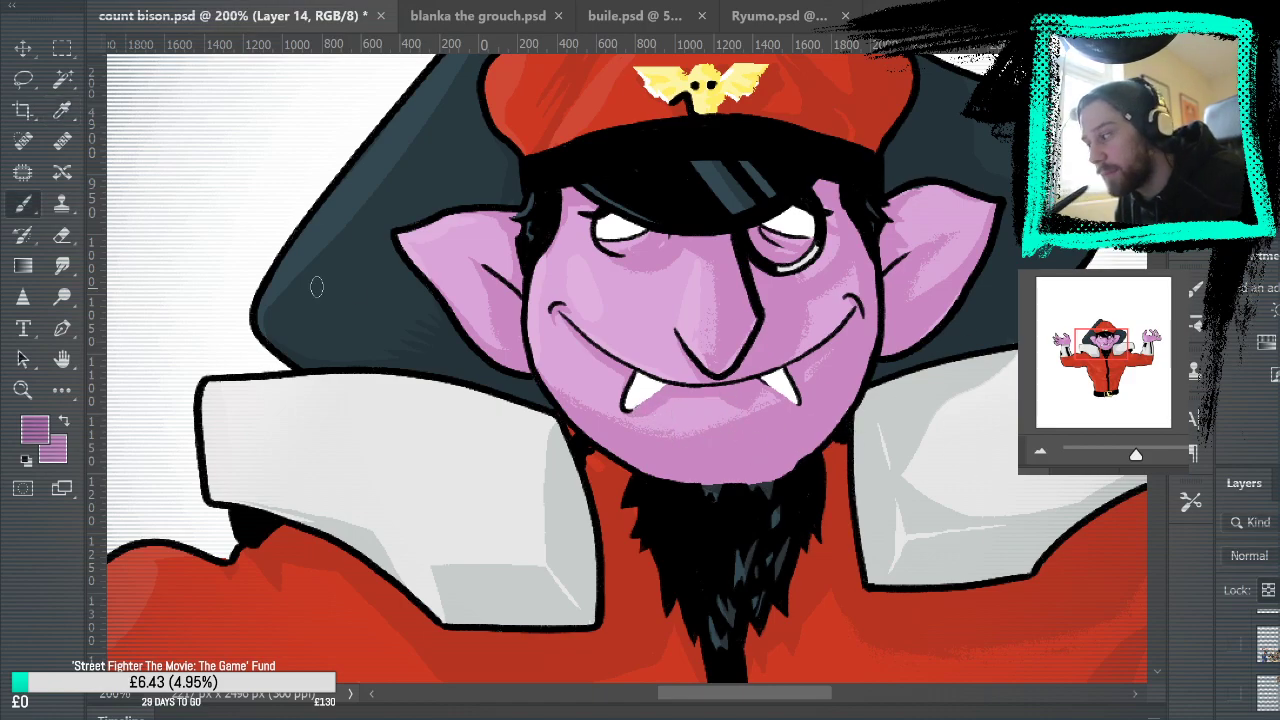
left_click_drag(748, 318, 722, 226)
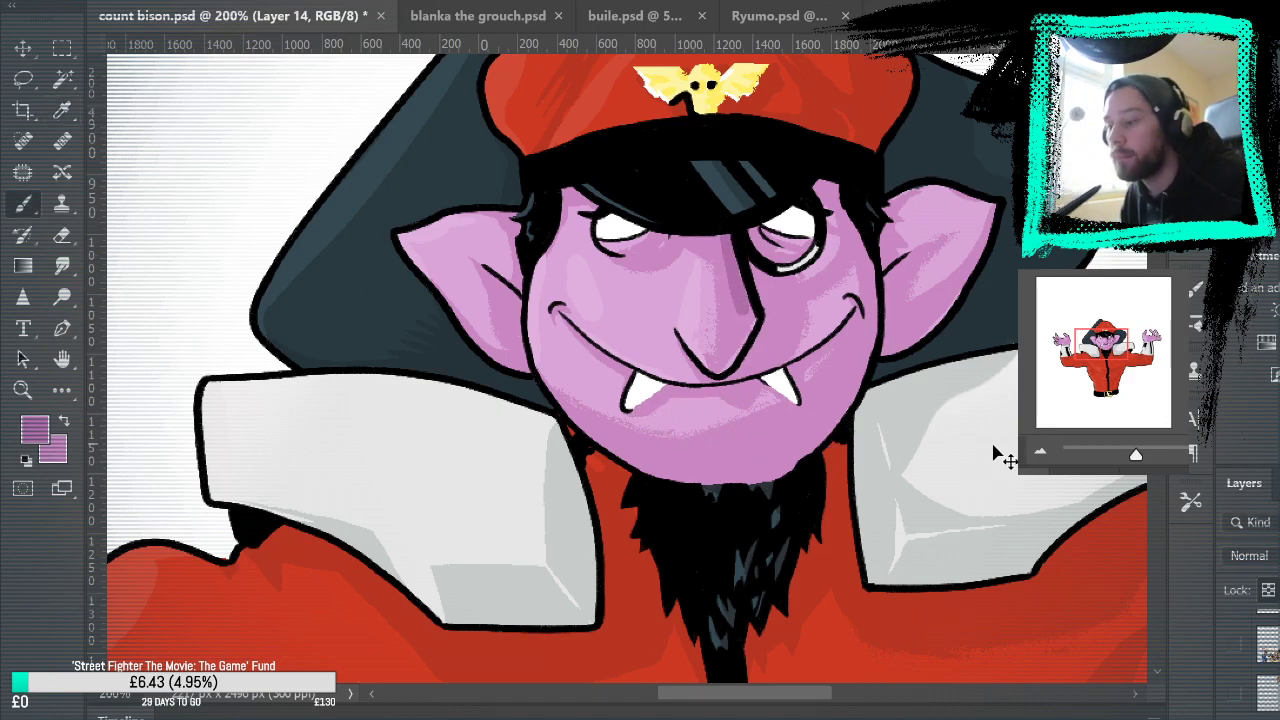
scroll(900, 500, "up", 3)
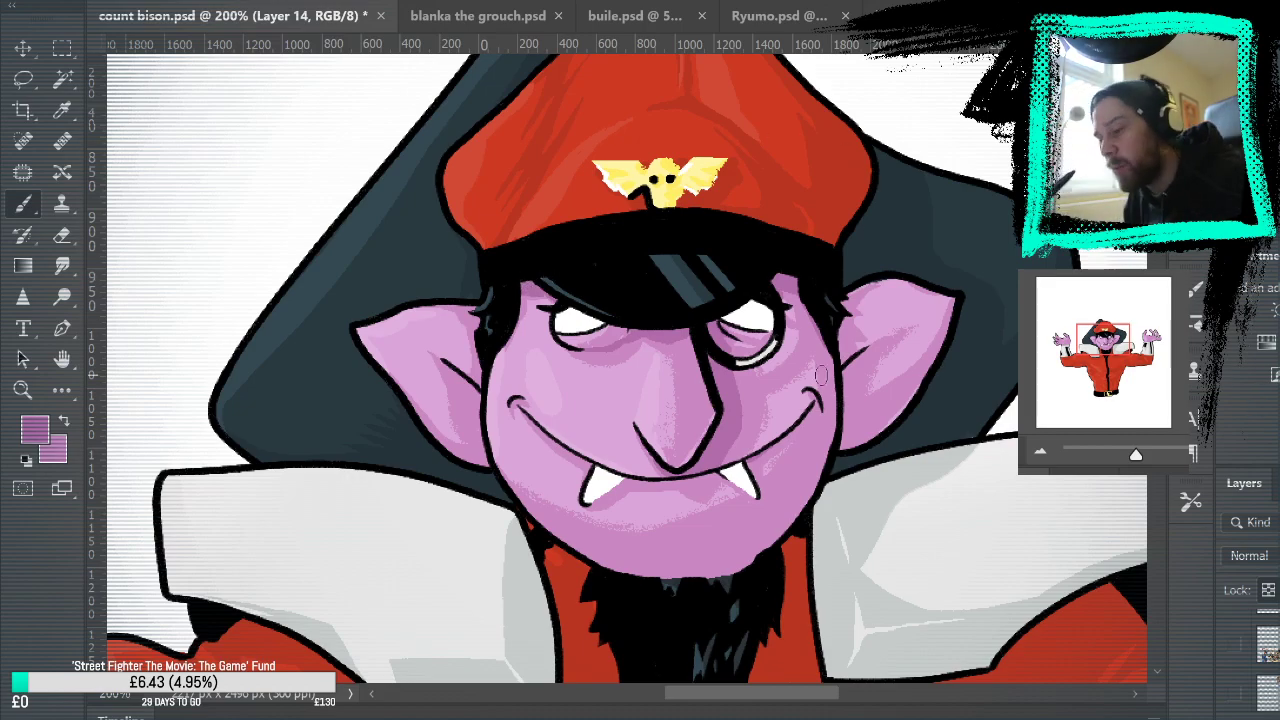
Step: Paint a darker purple shadow along the bottom of the chin just above the beard, resampling the purple from the chin
left_click_drag(868, 455, 996, 276)
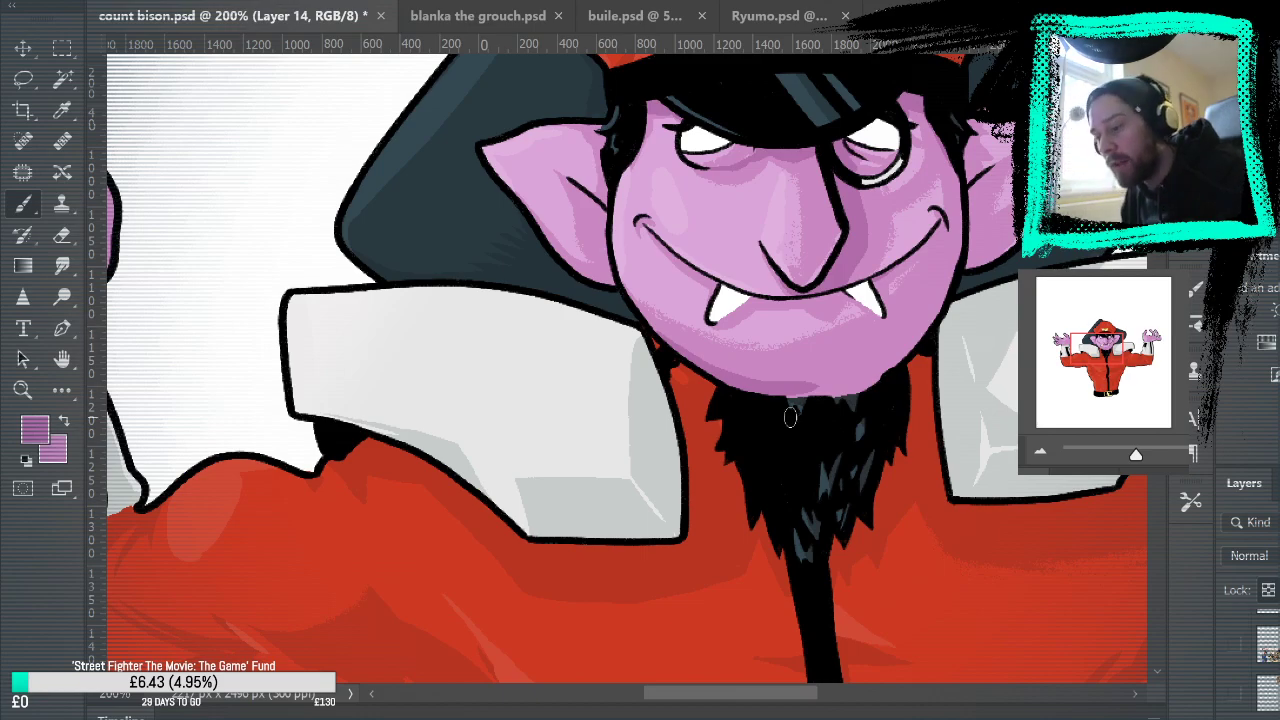
mouse_move(790, 389)
left_mouse_down()
mouse_move(893, 371)
mouse_move(911, 349)
left_mouse_up()
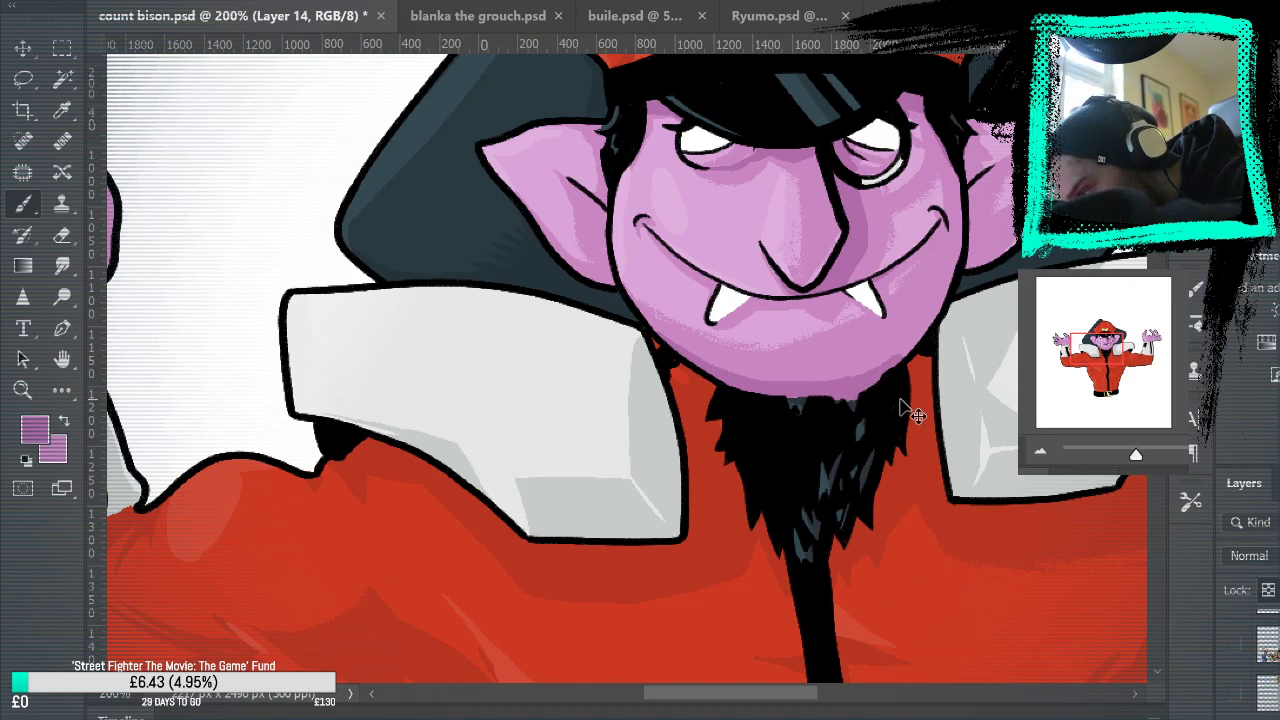
left_click(866, 472, "alt")
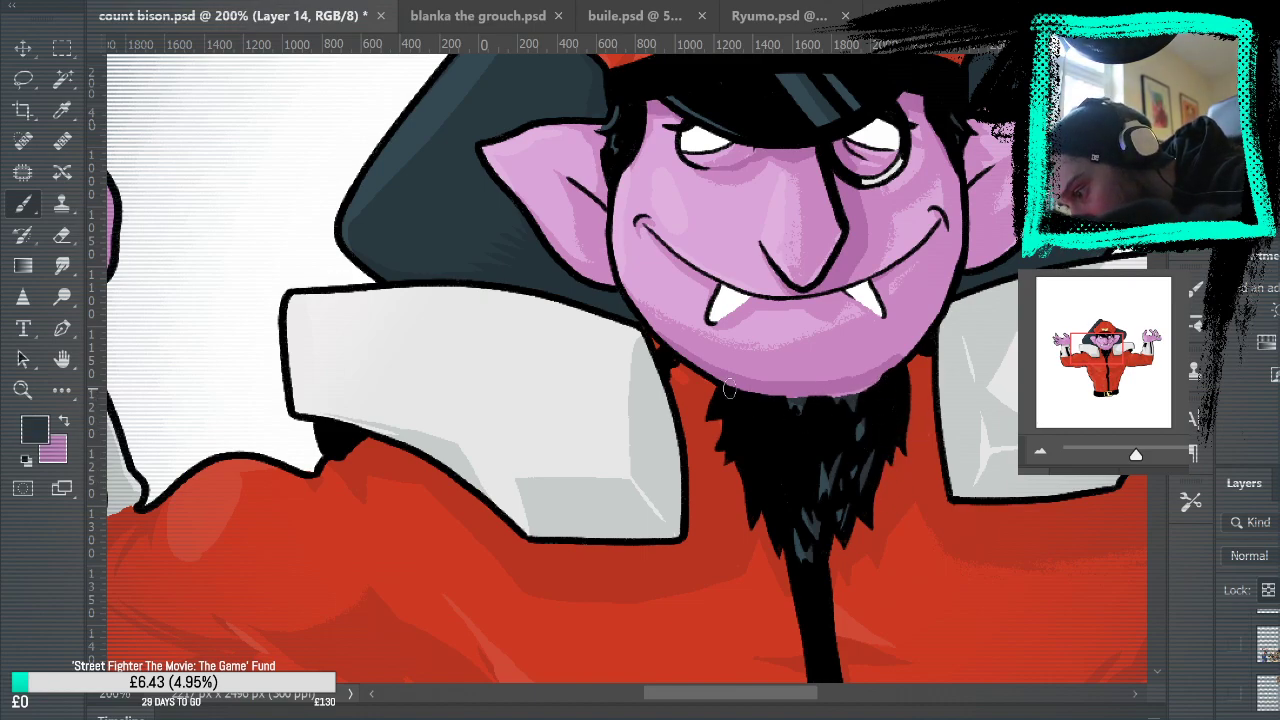
left_click(858, 376, "alt")
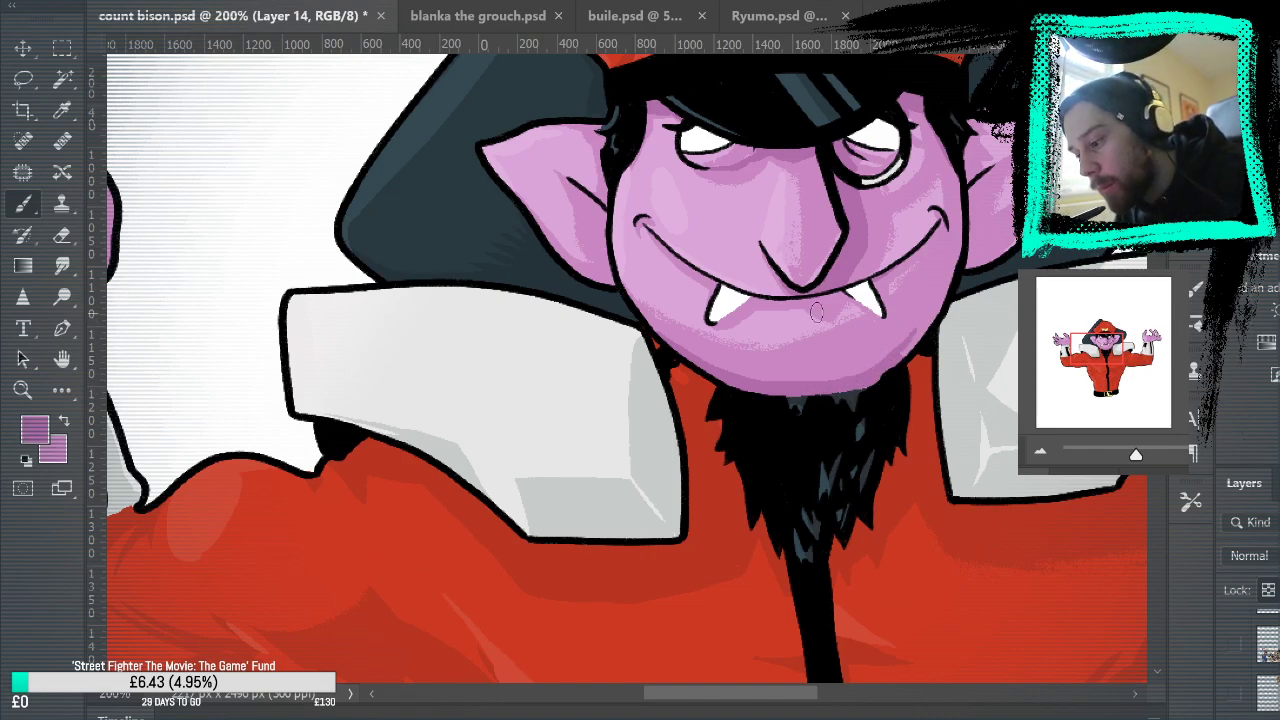
mouse_move(728, 370)
left_mouse_down()
mouse_move(815, 377)
mouse_move(908, 342)
left_mouse_up()
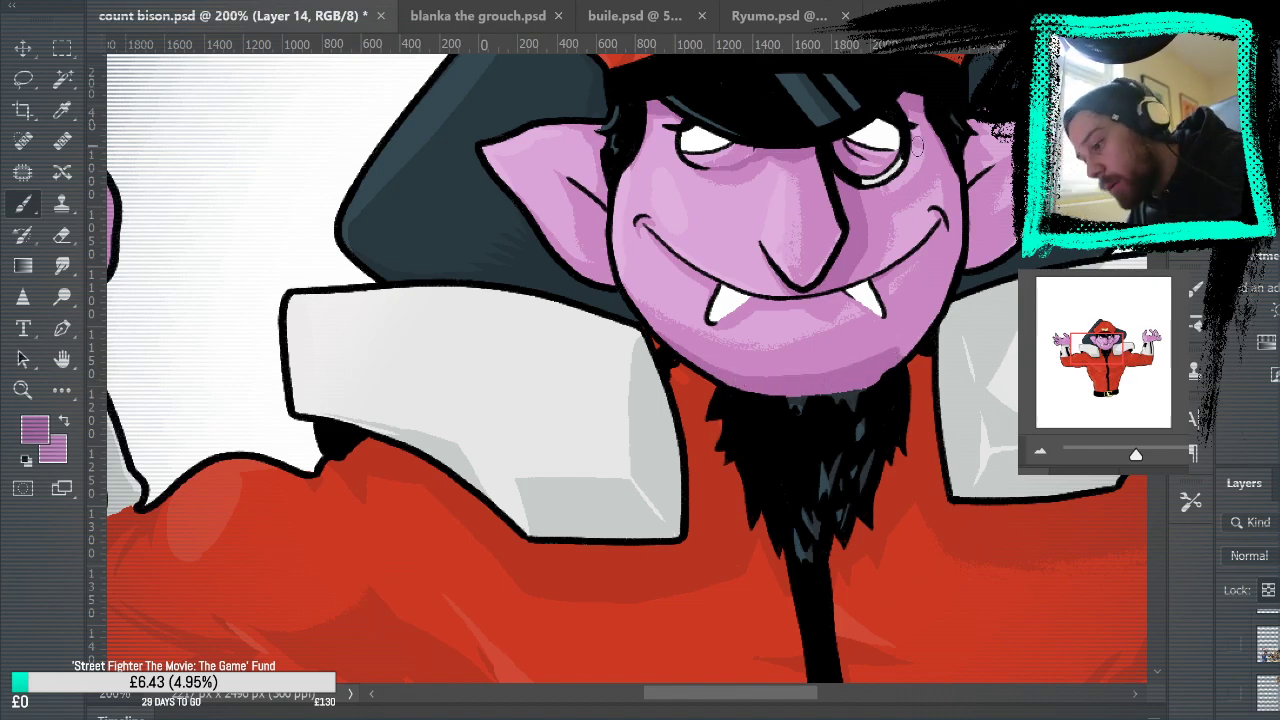
Step: Extend the dark purple shadow up the jaw toward the shaded cheek, undoing and repainting the chin's curved stroke
left_click_drag(895, 350, 966, 235)
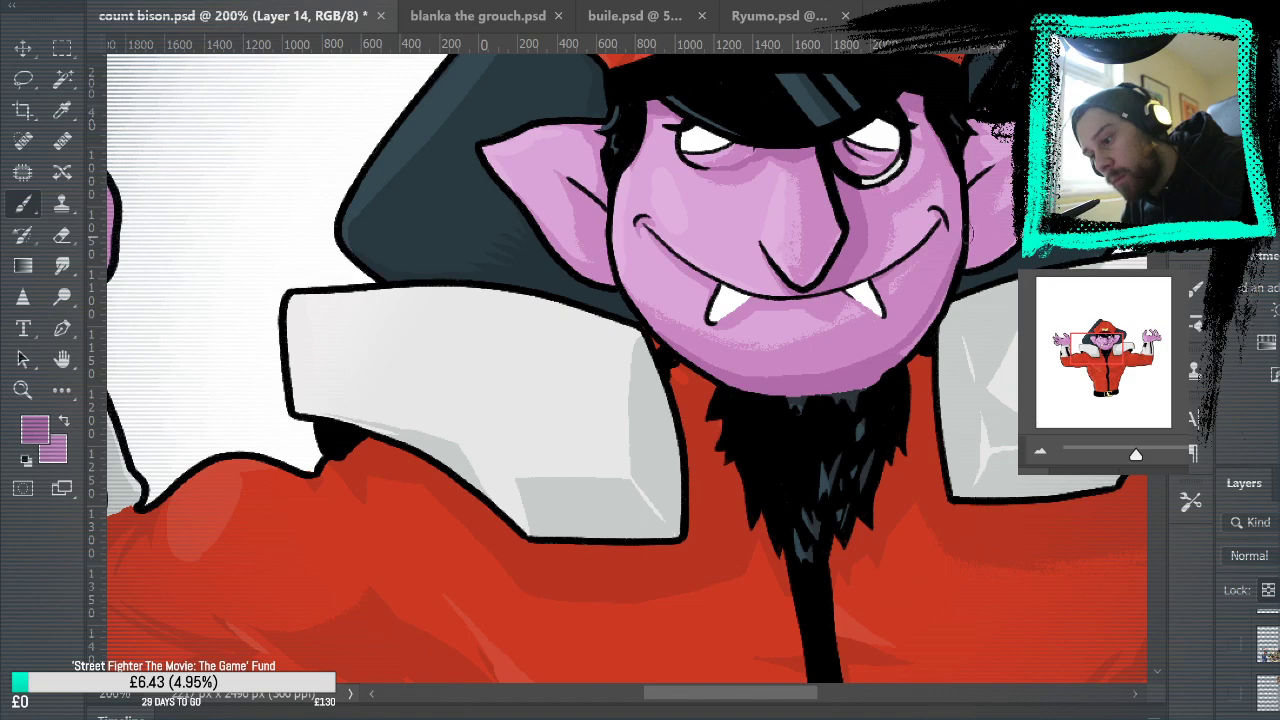
left_click_drag(947, 295, 910, 346)
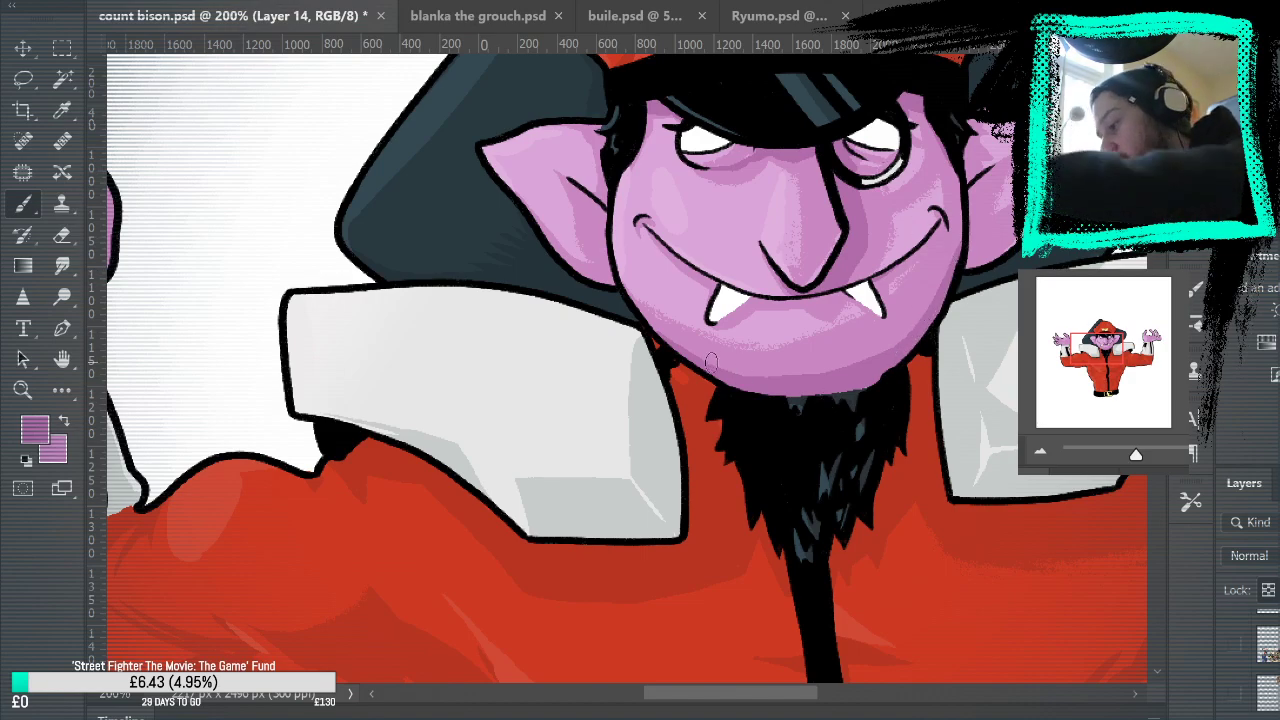
mouse_move(705, 366)
left_mouse_down()
mouse_move(755, 375)
mouse_move(888, 349)
left_mouse_up()
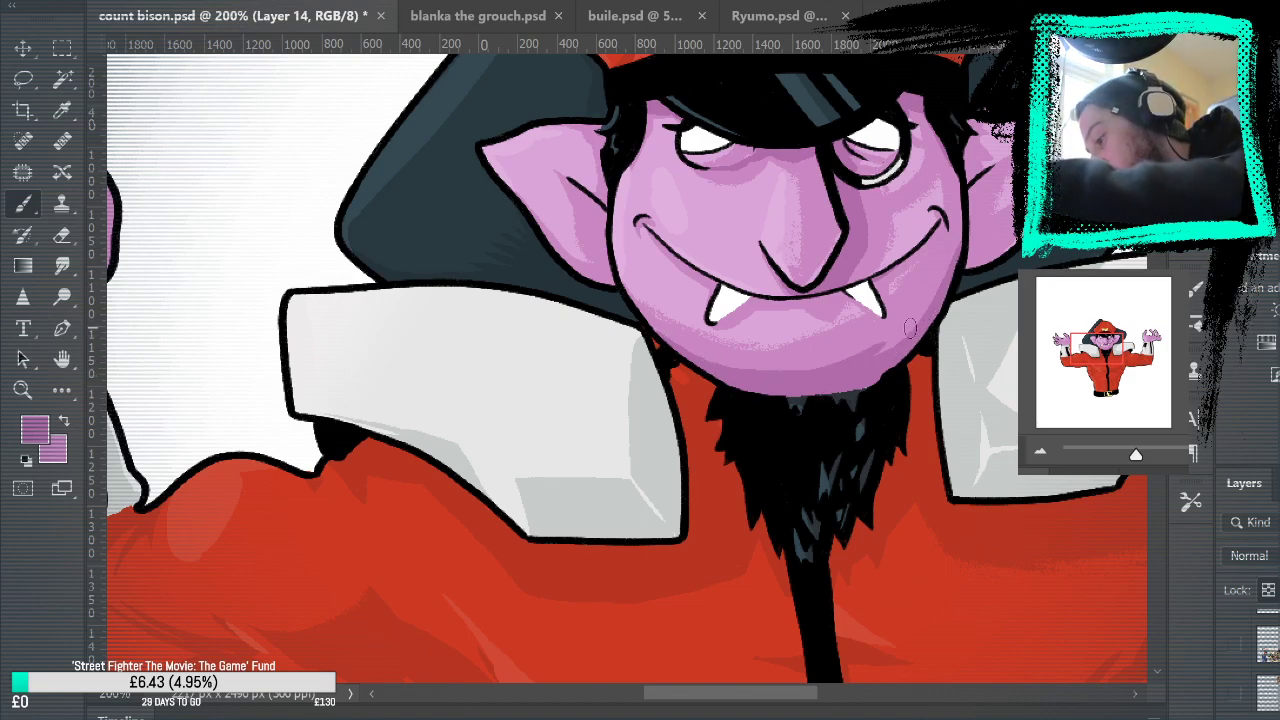
key("ctrl+z")
left_click_drag(717, 368, 907, 336)
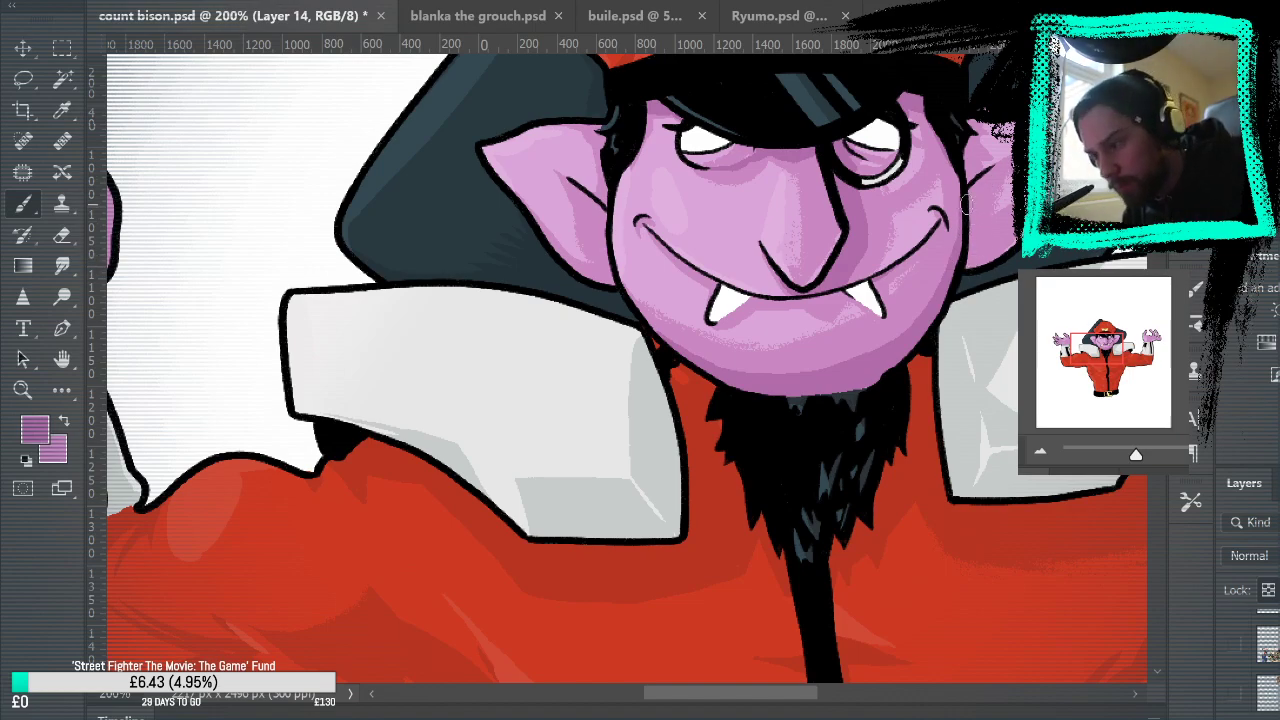
Step: Paint dark purple shading on both ears where they meet the sides of the head
left_click_drag(976, 188, 970, 264)
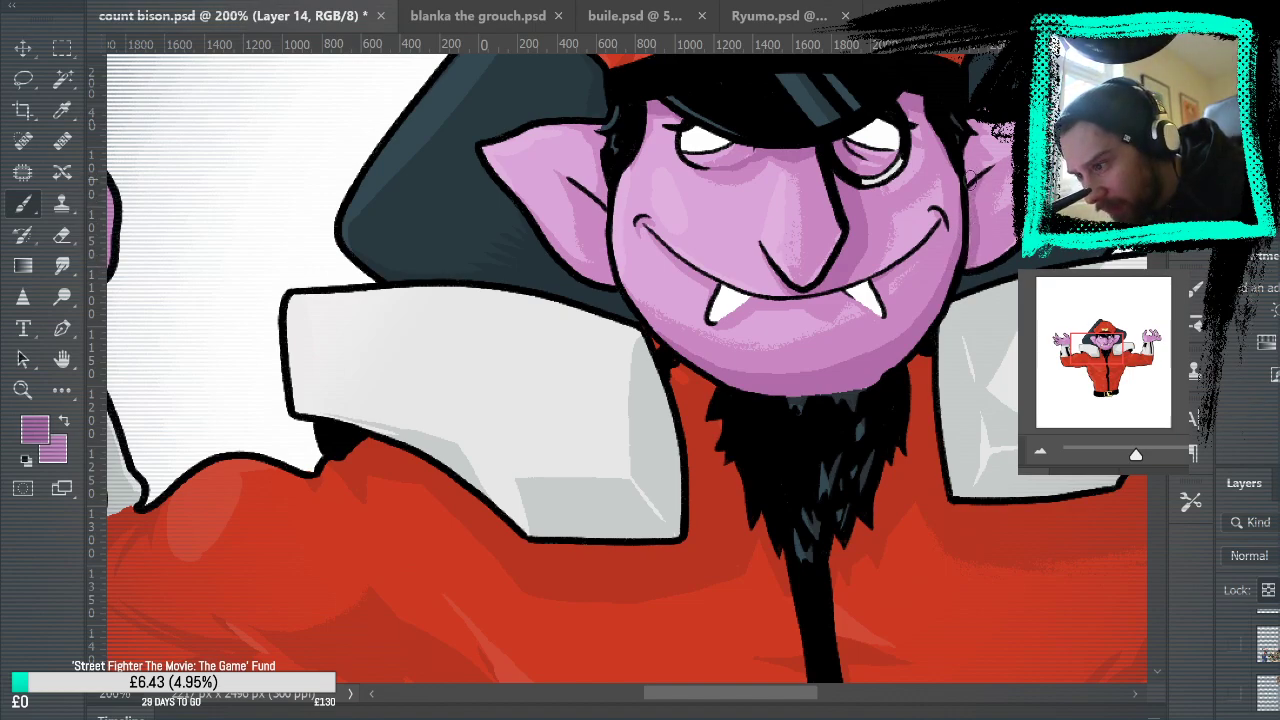
left_click_drag(973, 180, 970, 163)
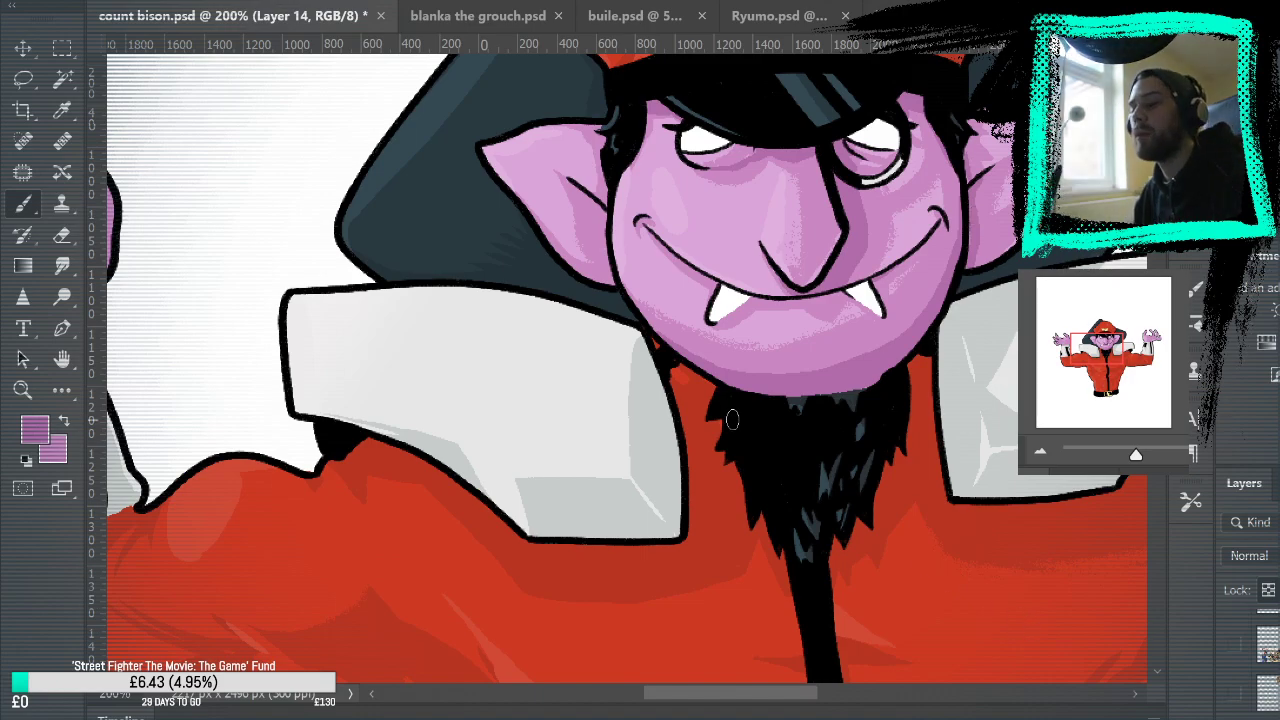
left_click_drag(612, 282, 589, 200)
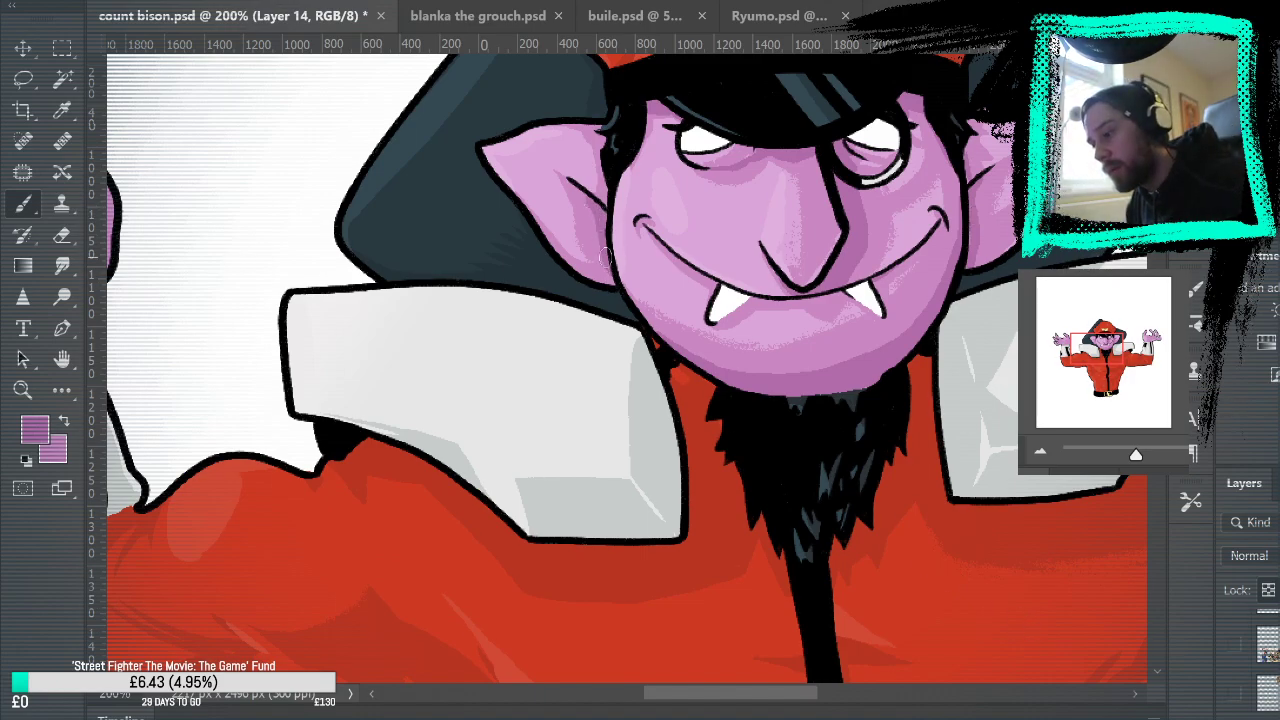
left_click_drag(1025, 290, 946, 463)
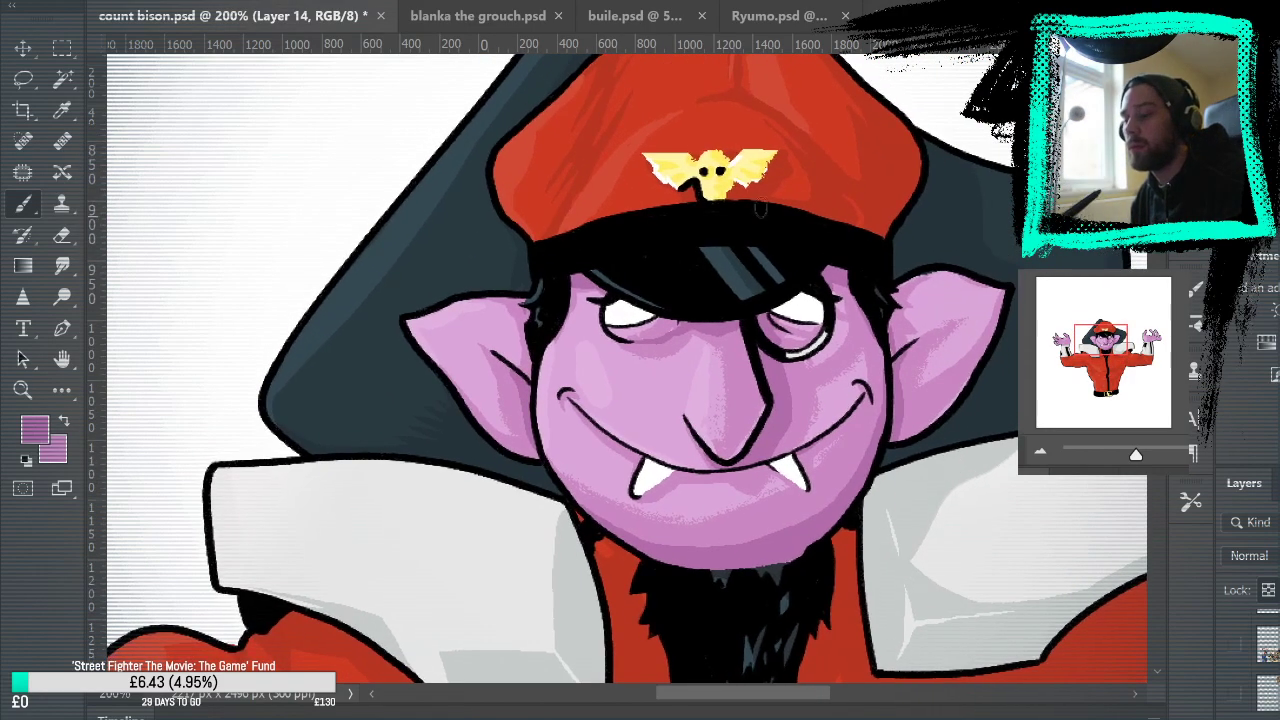
key("ctrl+0")
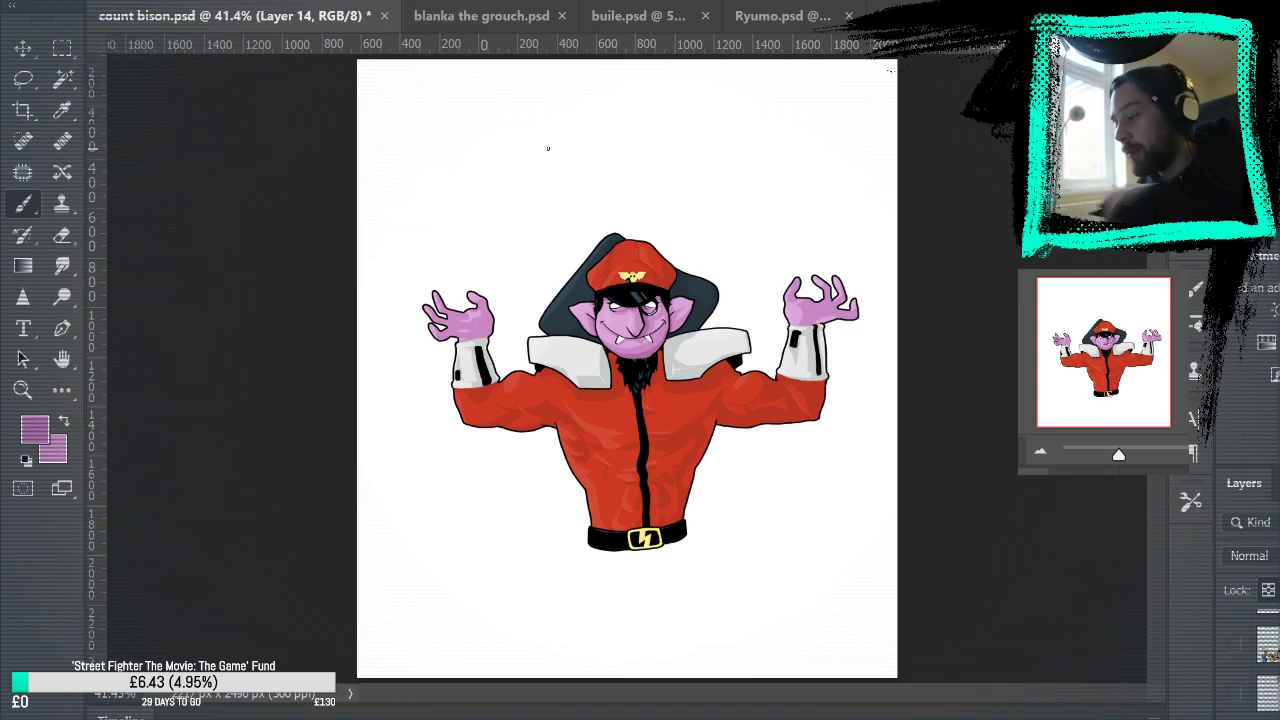
Step: Examine the face, shoulder pads, beard and torso at 200% for areas still needing shading
key("z")
left_click_drag(830, 310, 884, 312)
left_click(897, 308)
key("space")
left_click_drag(824, 462, 1202, 237)
left_click_drag(990, 423, 1106, 506)
left_click_drag(928, 488, 1098, 461)
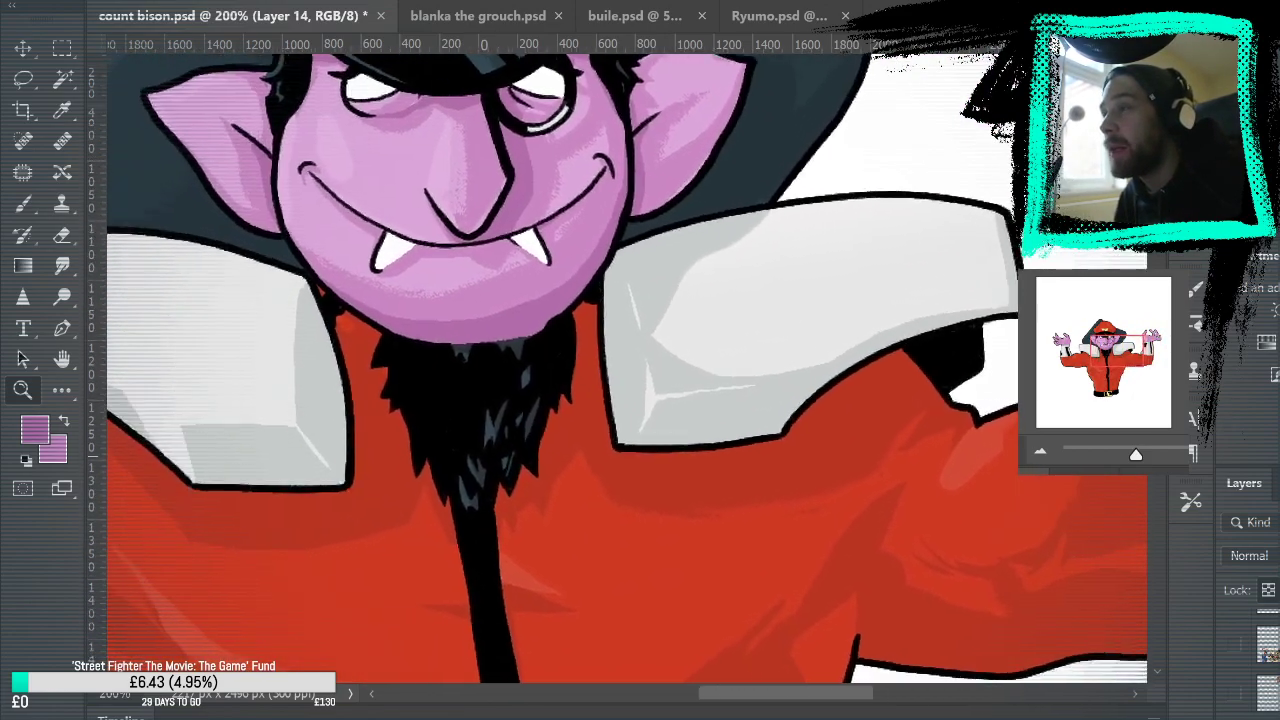
left_click_drag(890, 502, 1011, 611)
key("space")
left_click_drag(1025, 530, 1008, 200)
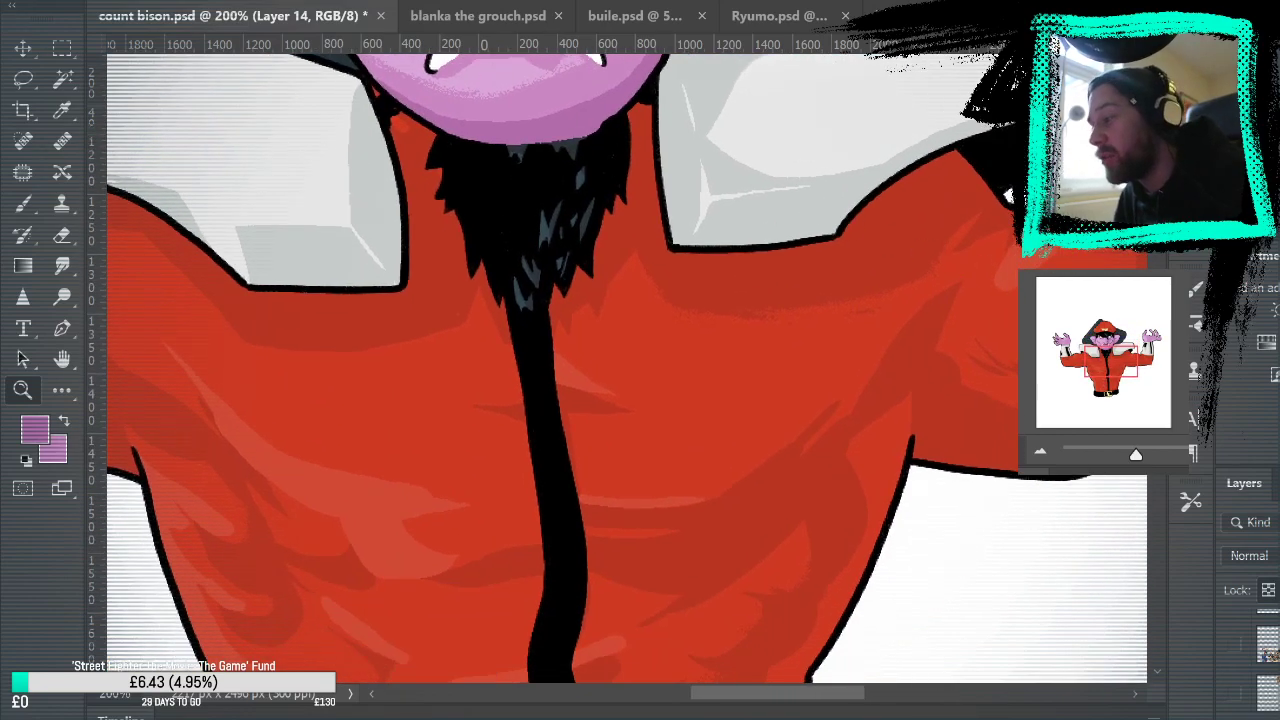
key("ctrl+0")
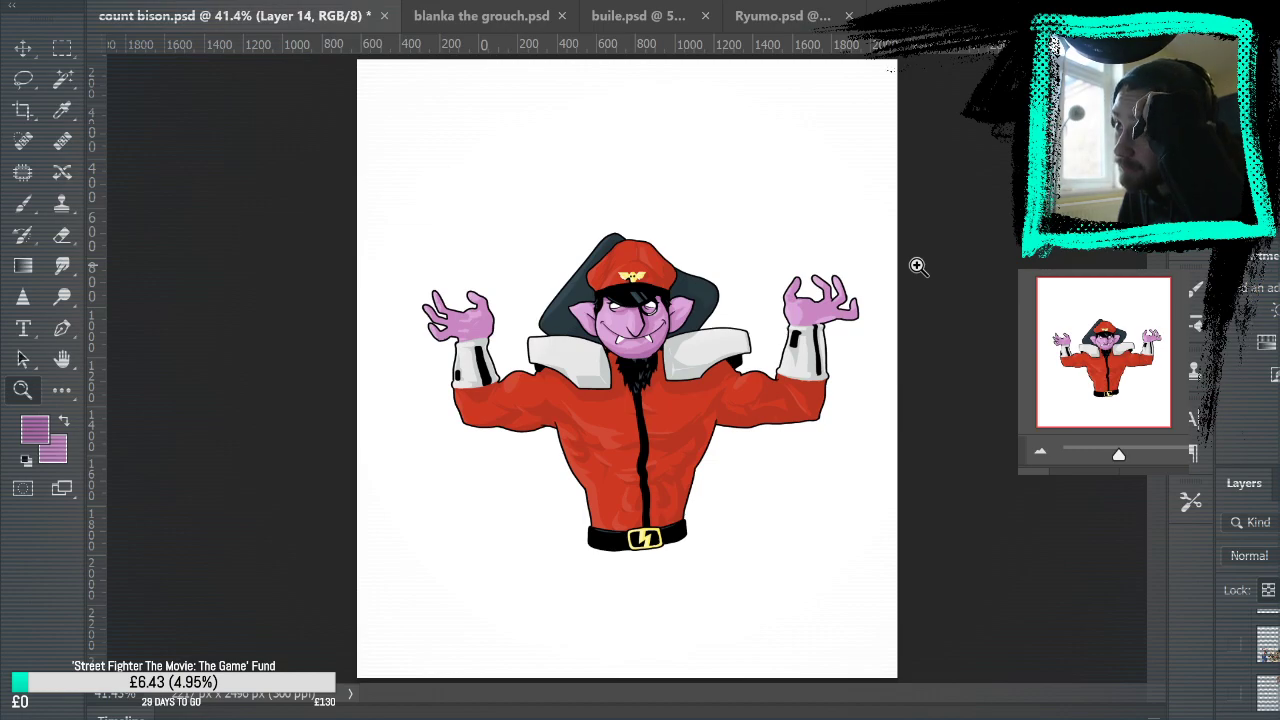
Step: Sample purple from the chin and paint over the area just beneath the mouth between the two fangs
left_click_drag(834, 317, 866, 317)
left_click(867, 320)
key("space")
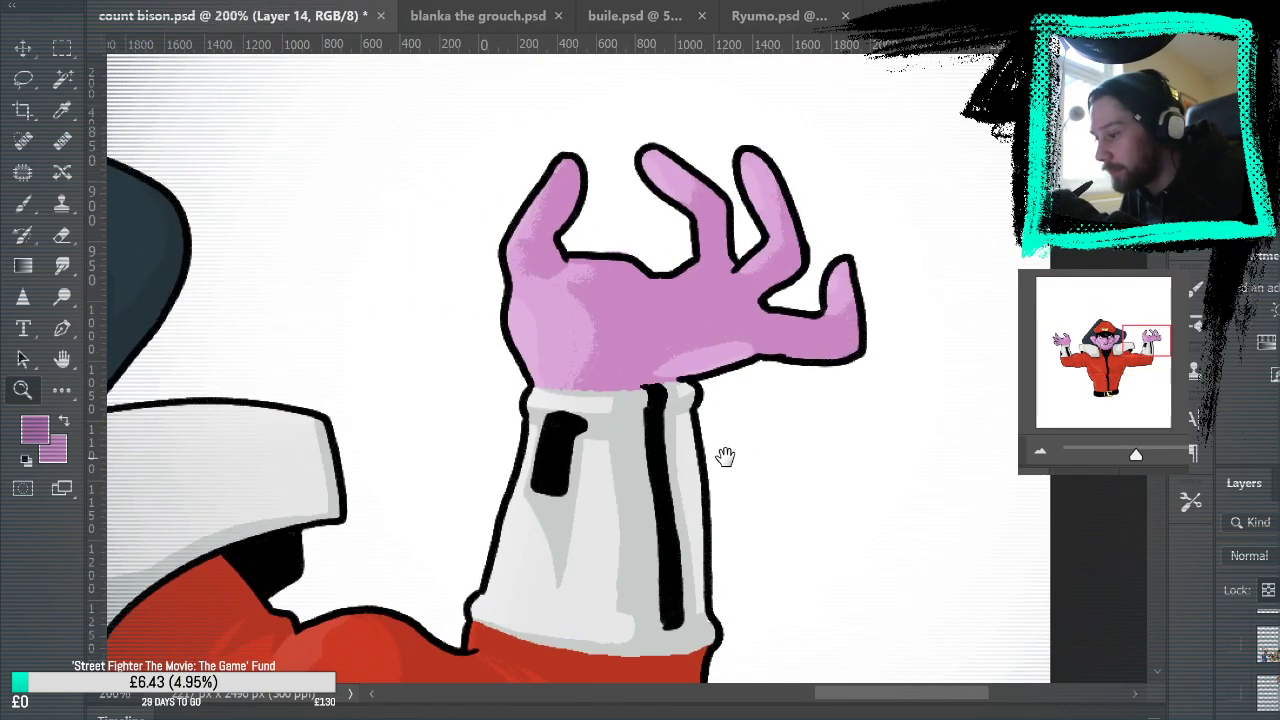
mouse_move(723, 457)
left_mouse_down()
mouse_move(1006, 426)
mouse_move(942, 507)
mouse_move(852, 560)
left_mouse_up()
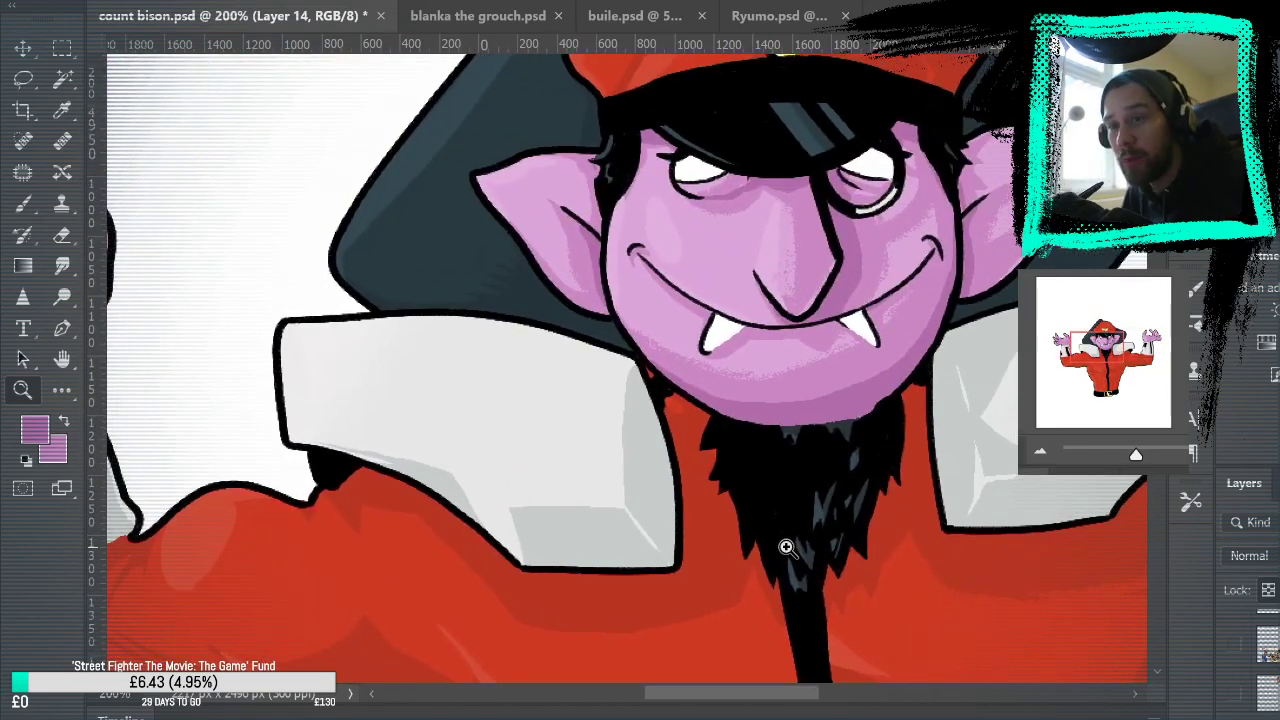
key("b")
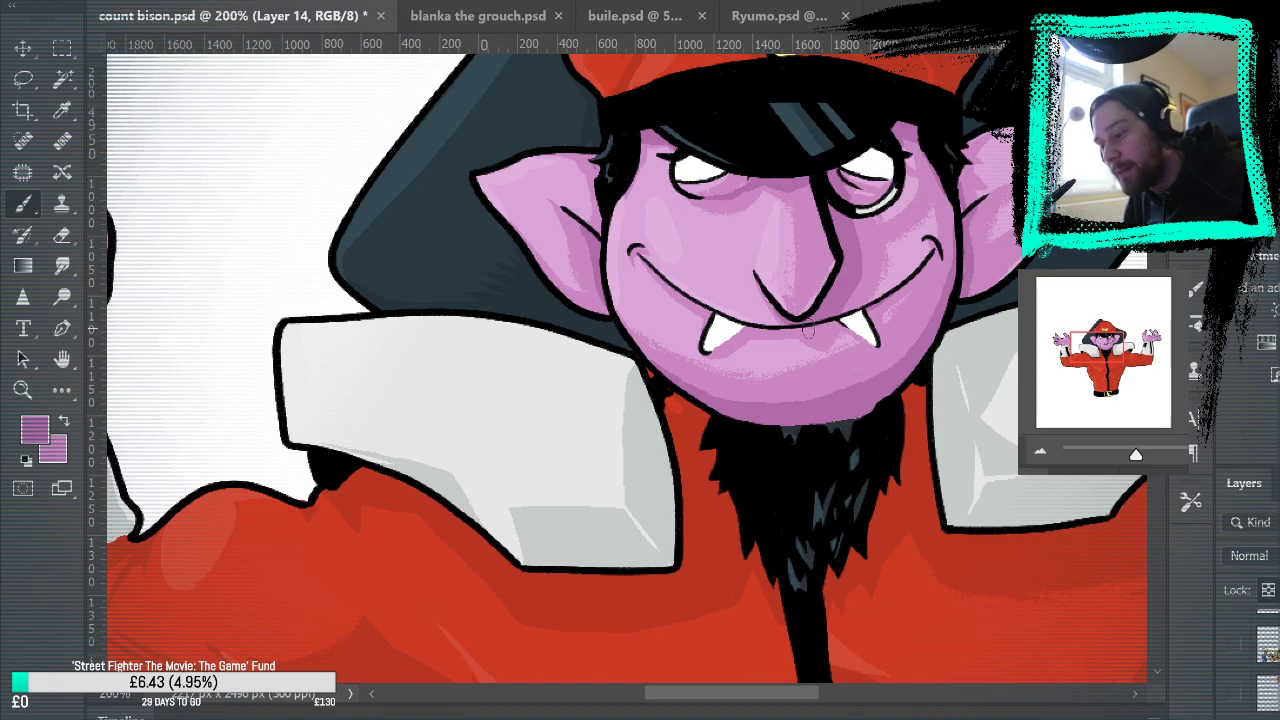
left_click_drag(1105, 482, 957, 592)
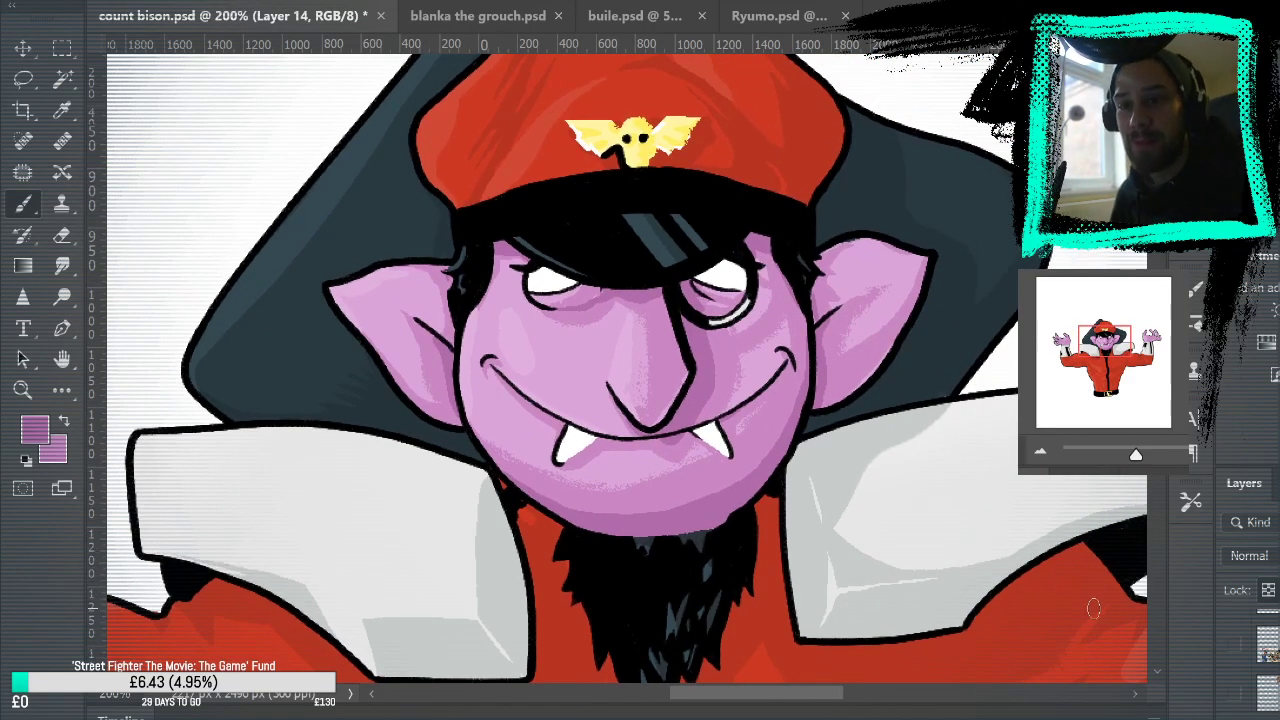
left_click(635, 464, "alt")
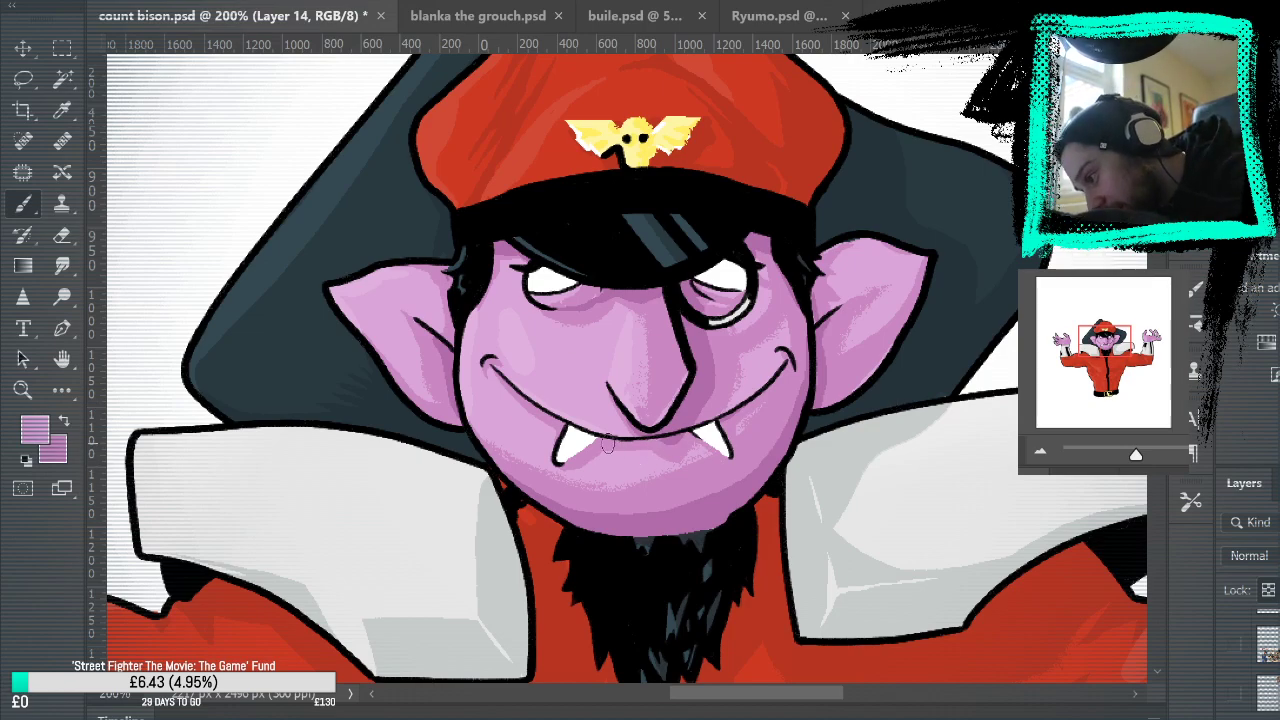
left_click_drag(607, 443, 674, 444)
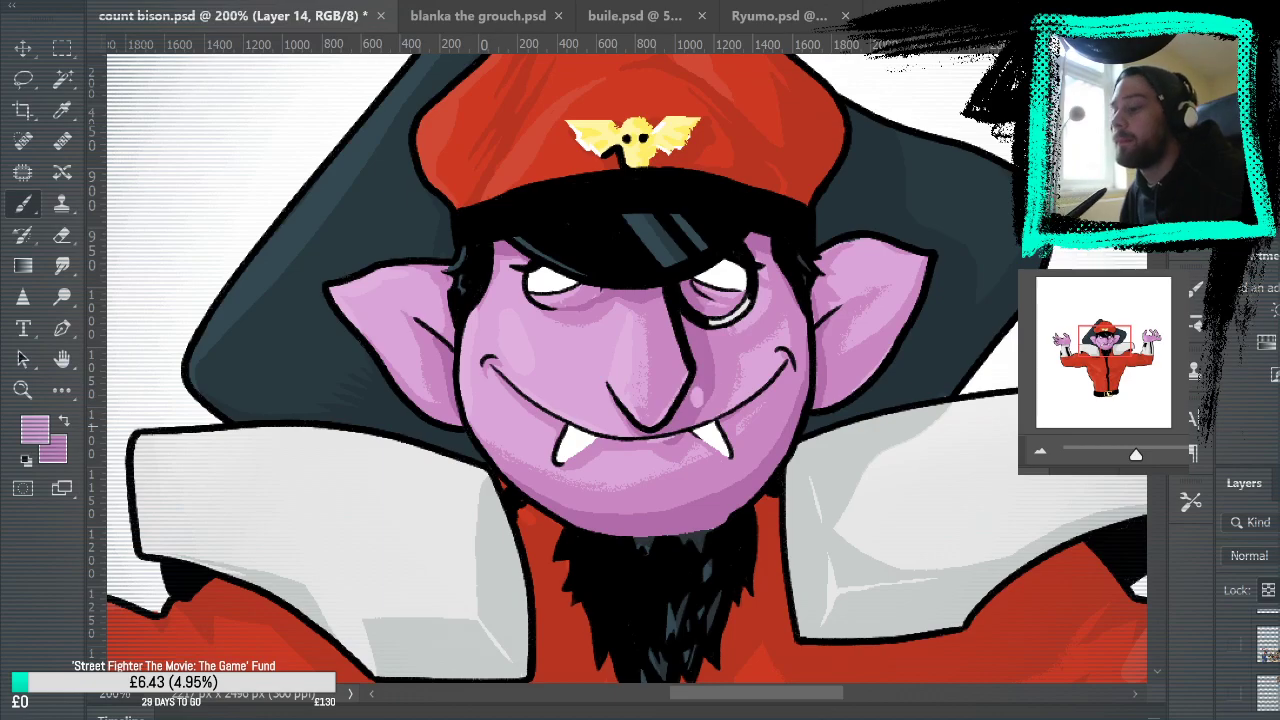
Step: Paint darker purple shadows on the thumb, fingers and palm of the character's left hand, and undo the stroke along the wrist
left_click(700, 394, "alt")
left_click_drag(975, 390, 859, 499)
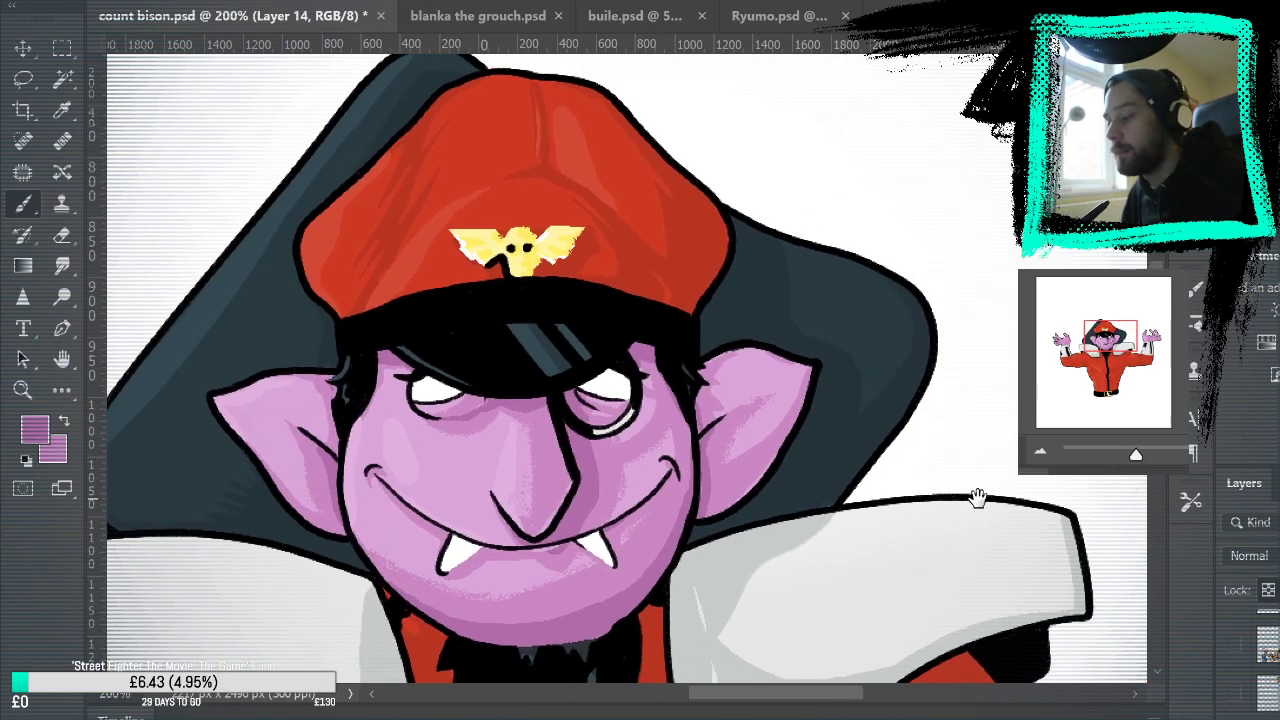
mouse_move(1079, 579)
left_mouse_down()
mouse_move(863, 486)
mouse_move(1008, 649)
mouse_move(1046, 665)
left_mouse_up()
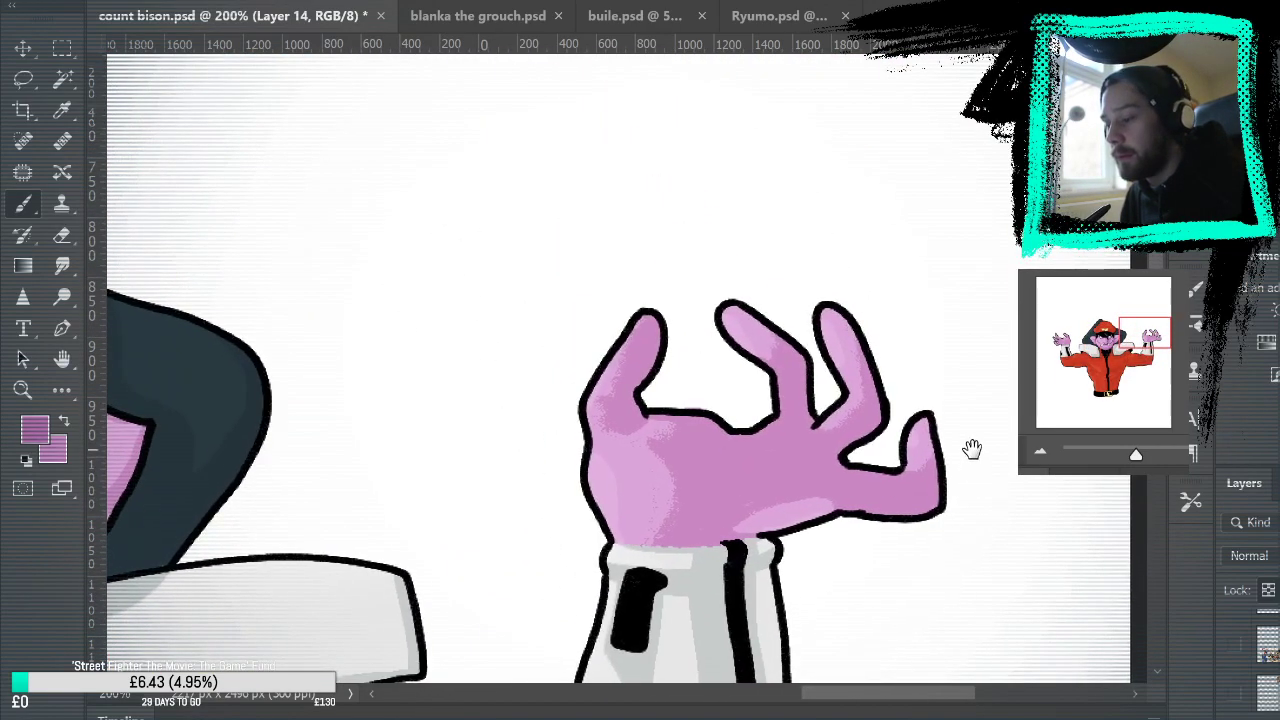
mouse_move(630, 420)
left_mouse_down()
mouse_move(636, 396)
mouse_move(616, 386)
mouse_move(646, 378)
mouse_move(647, 350)
left_mouse_up()
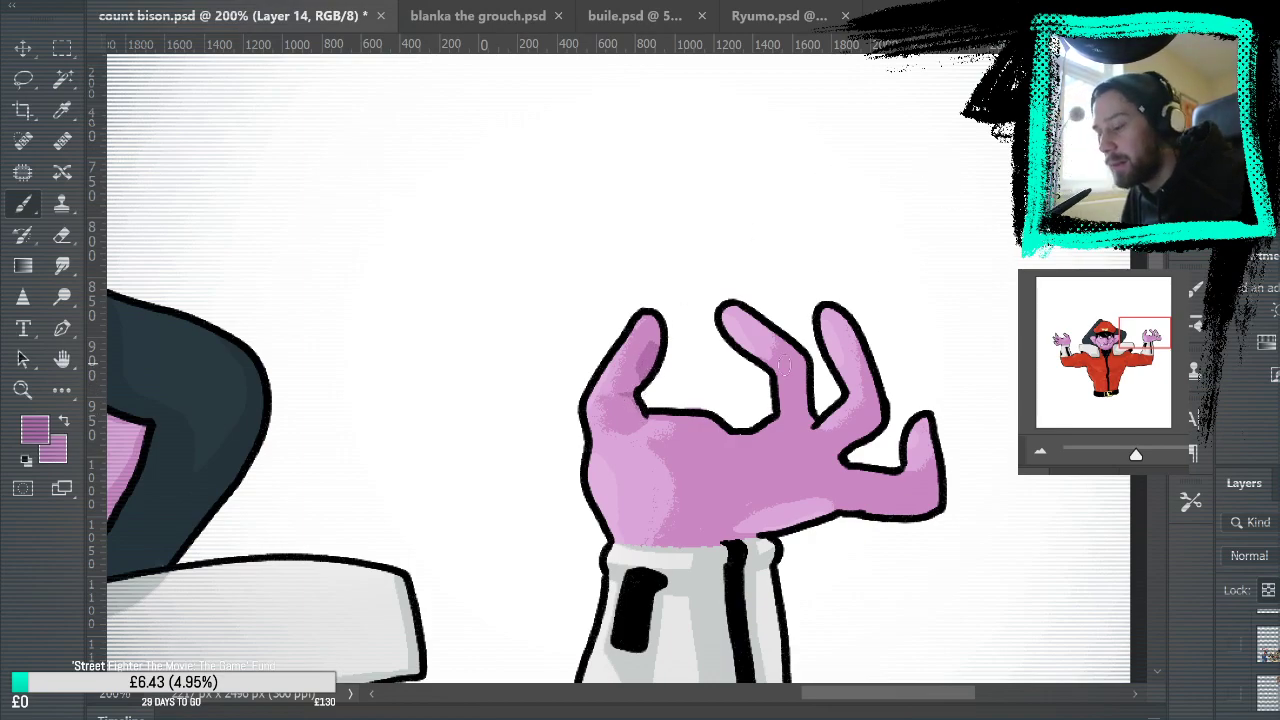
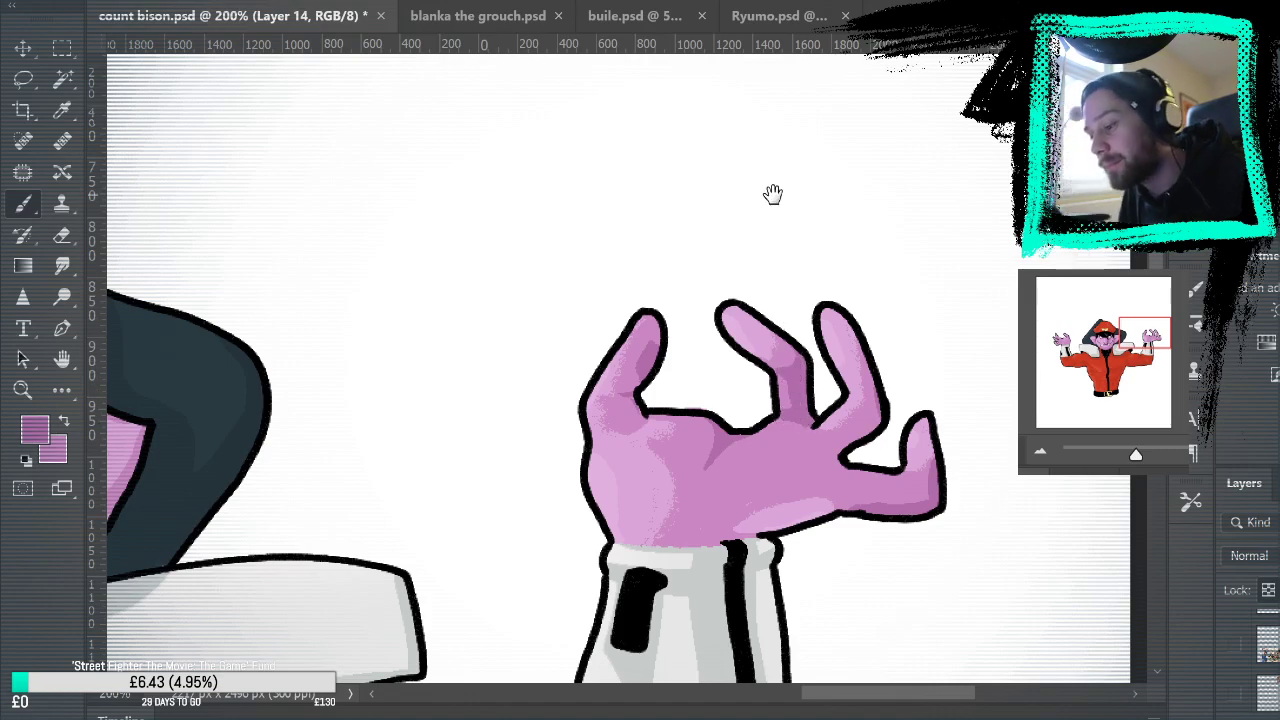
left_click_drag(773, 193, 848, 83)
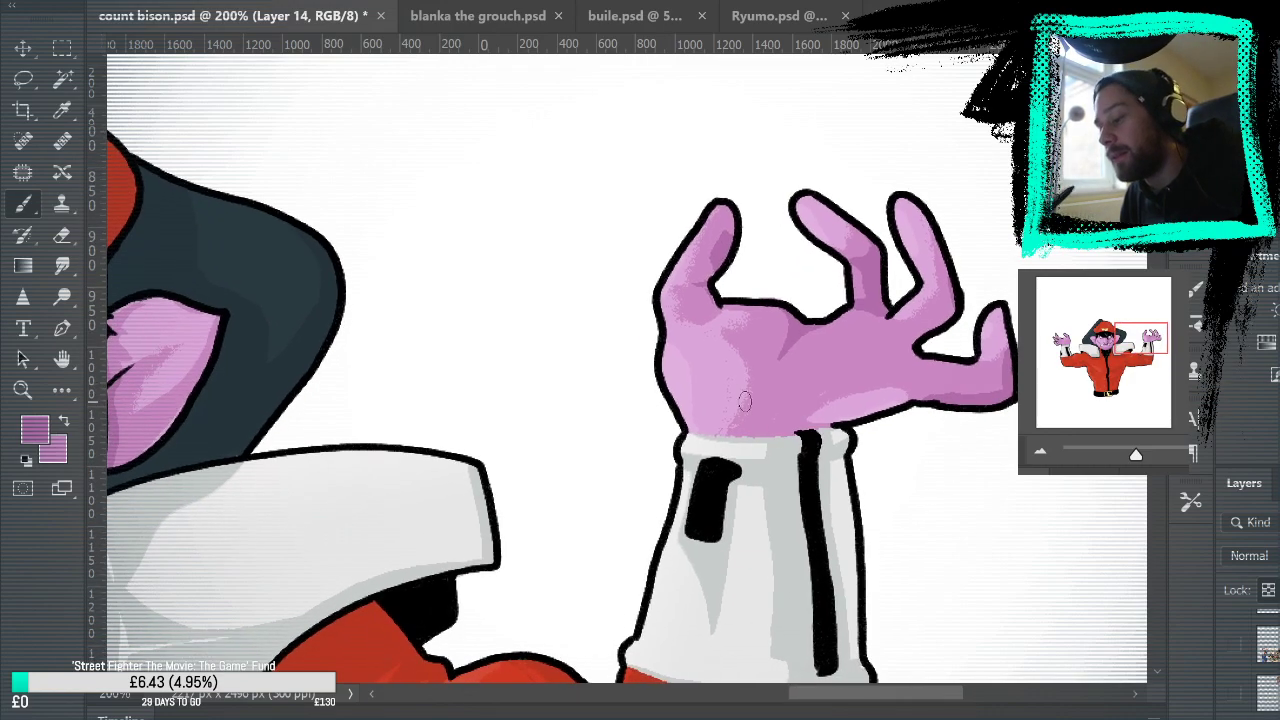
left_click_drag(687, 431, 823, 429)
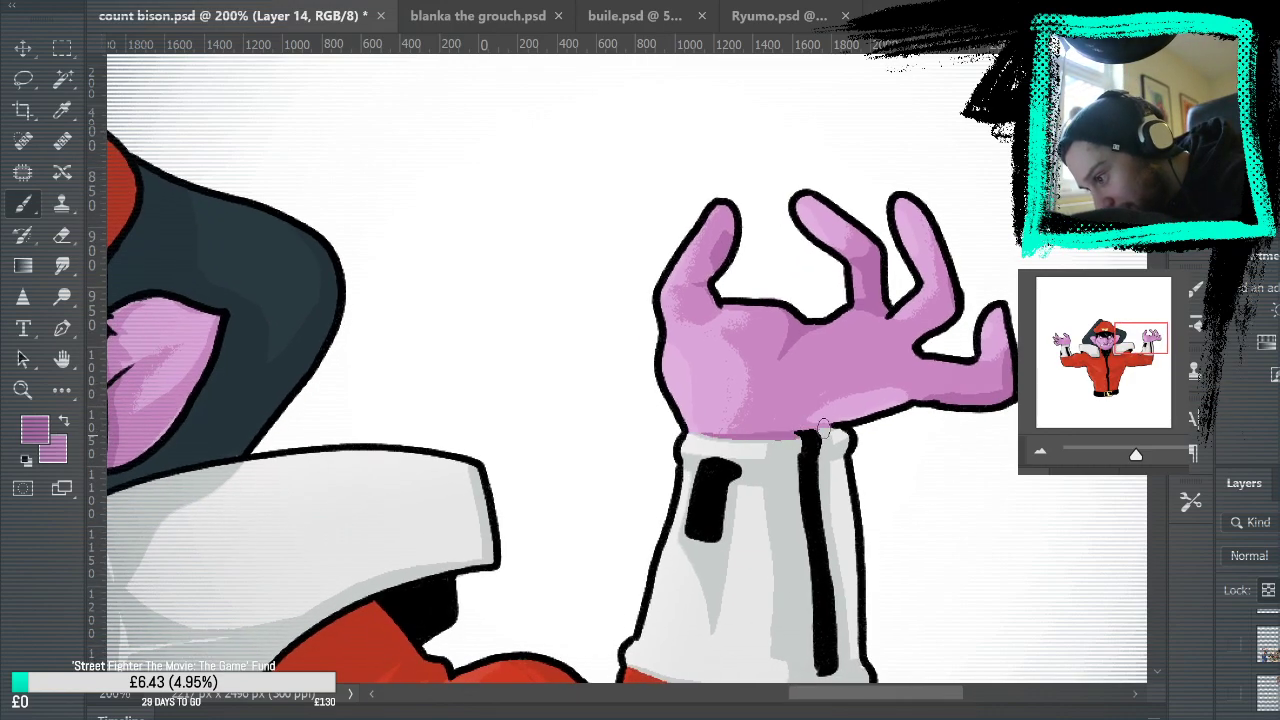
key("ctrl+z")
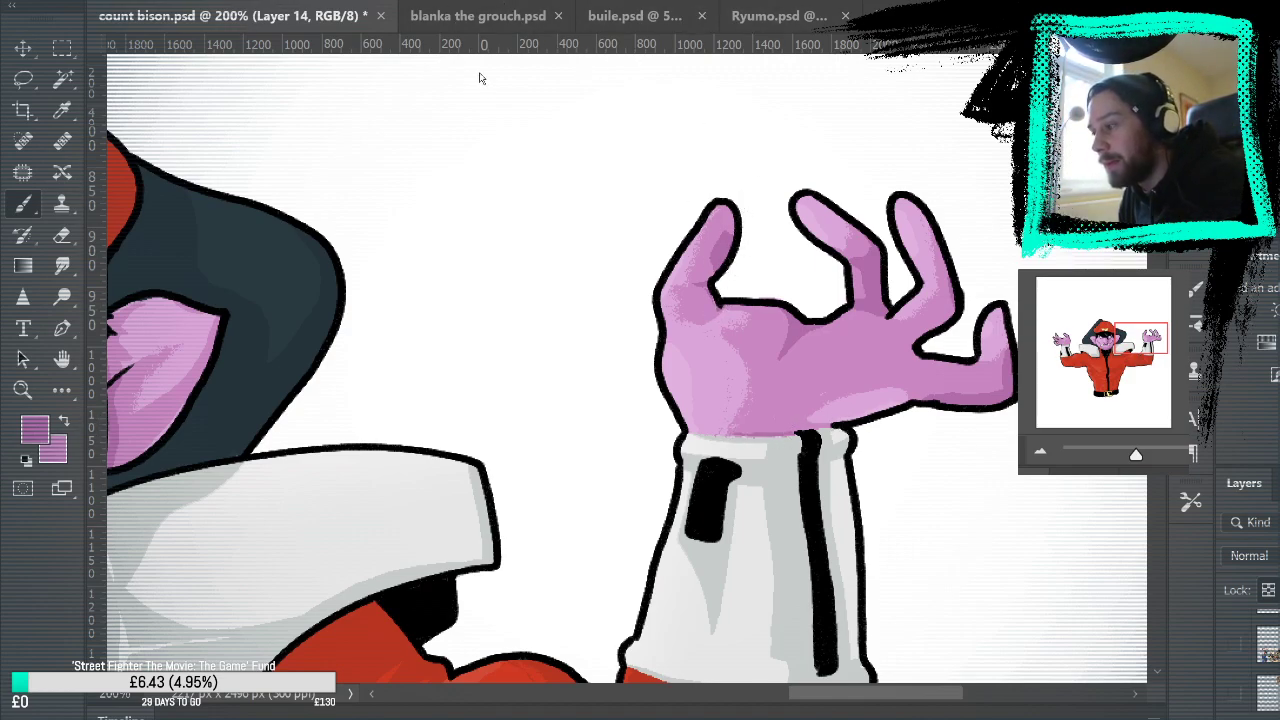
Step: Paint dark purple shadows on the fingers and the base of the palm of the character's right hand
key("ctrl+minus")
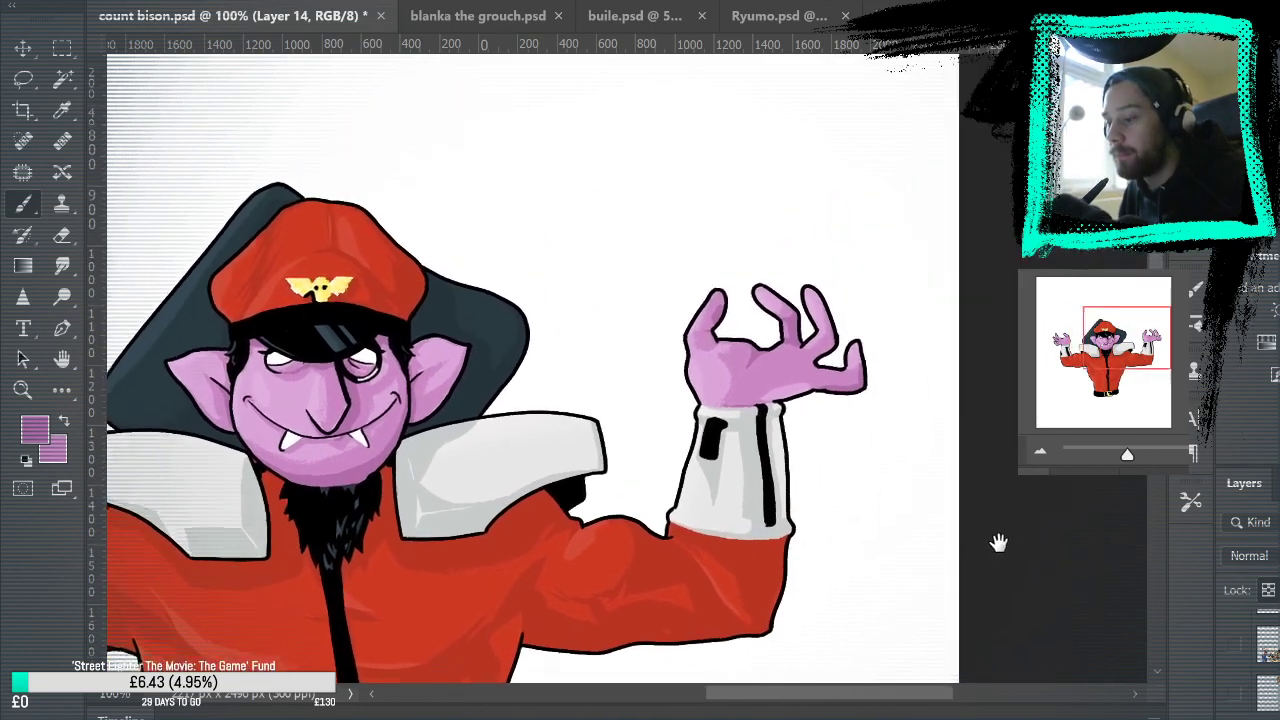
left_click_drag(999, 543, 965, 555)
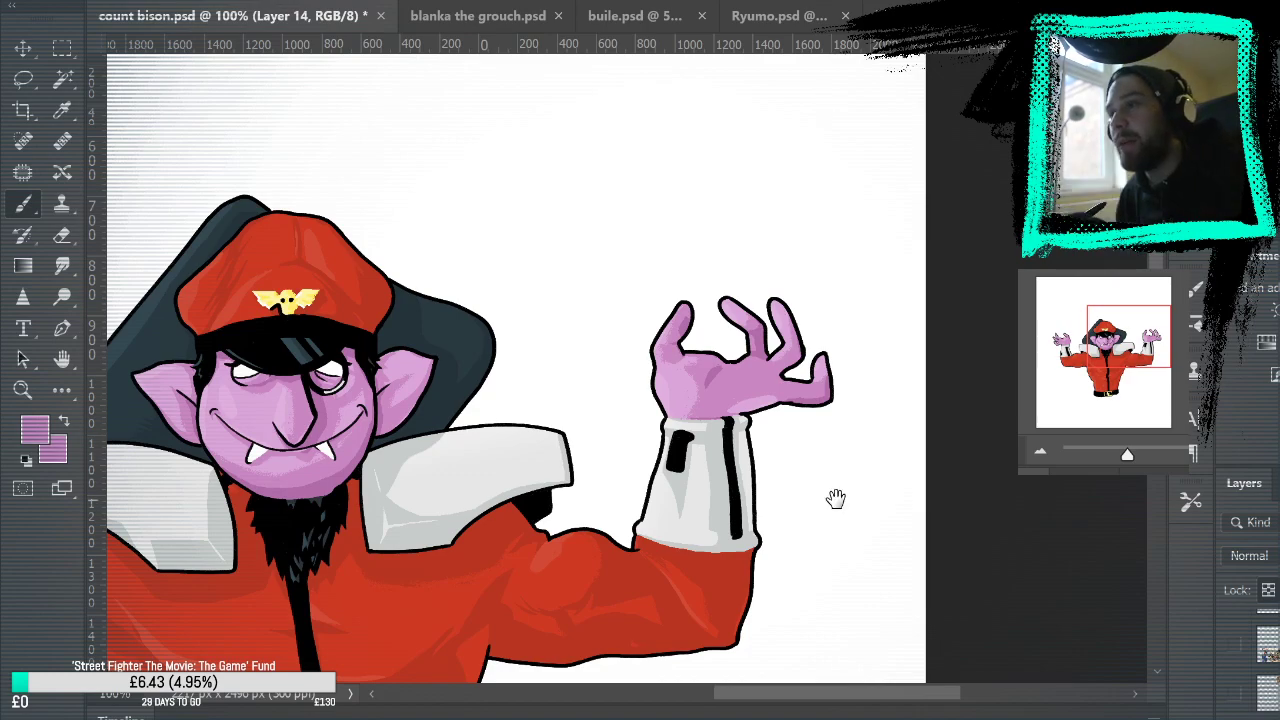
left_click_drag(837, 498, 1171, 354)
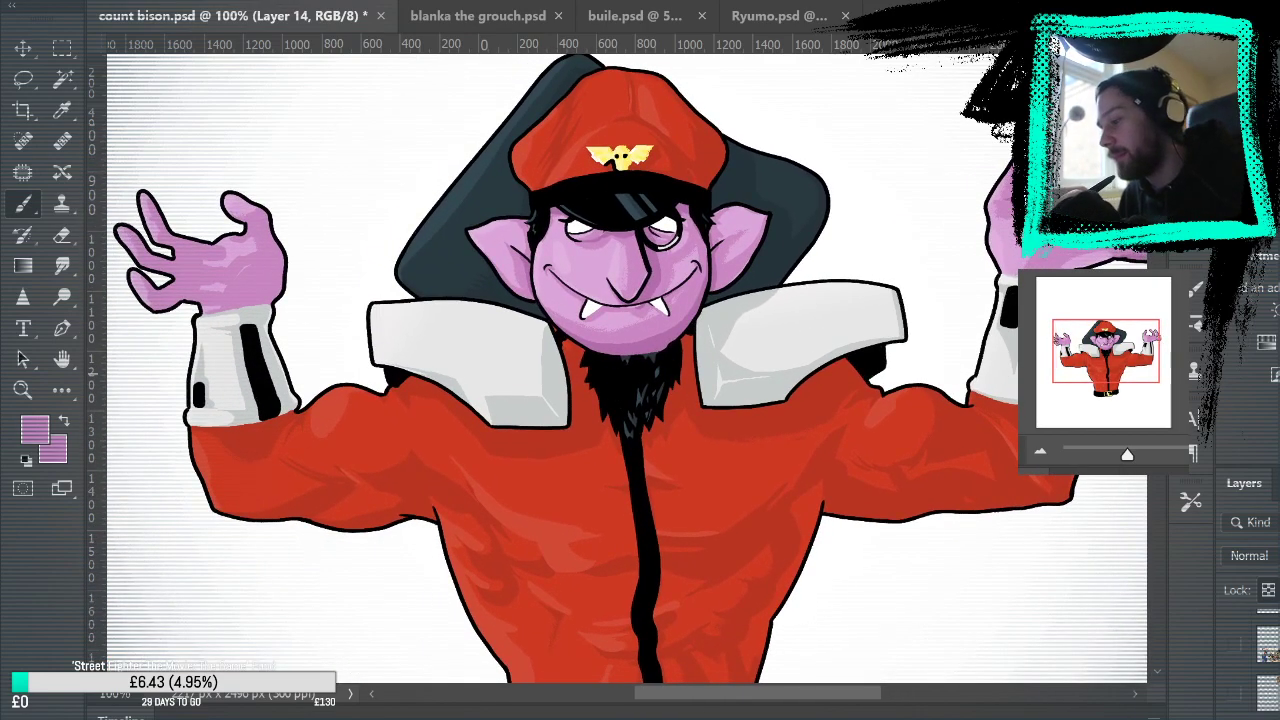
left_click_drag(538, 446, 761, 515)
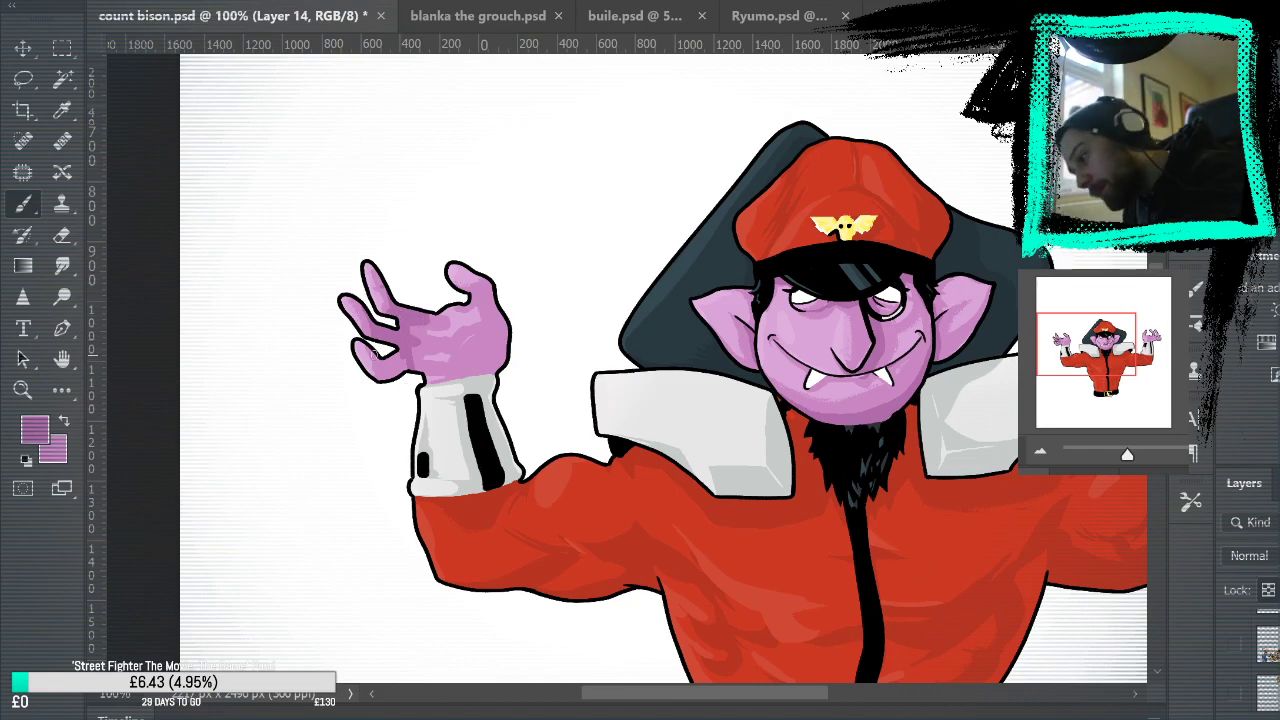
mouse_move(382, 361)
left_mouse_down()
mouse_move(388, 374)
mouse_move(491, 370)
mouse_move(498, 350)
mouse_move(470, 370)
mouse_move(500, 354)
left_mouse_up()
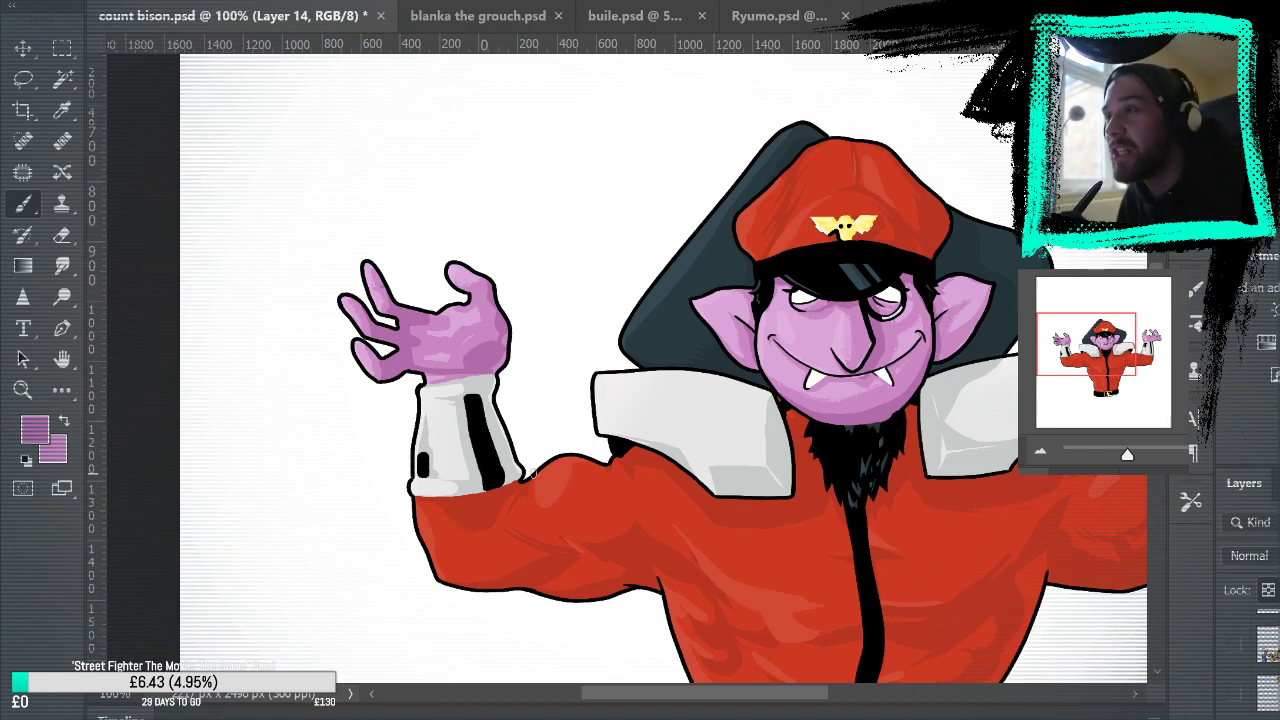
Step: Change the shadow colour to a cooler, bluer purple and recolour the dark skin shading with the Paint Bucket
mouse_move(534, 472)
left_mouse_down()
mouse_move(891, 434)
mouse_move(808, 374)
mouse_move(774, 480)
mouse_move(812, 330)
mouse_move(793, 303)
mouse_move(923, 480)
mouse_move(908, 528)
left_mouse_up()
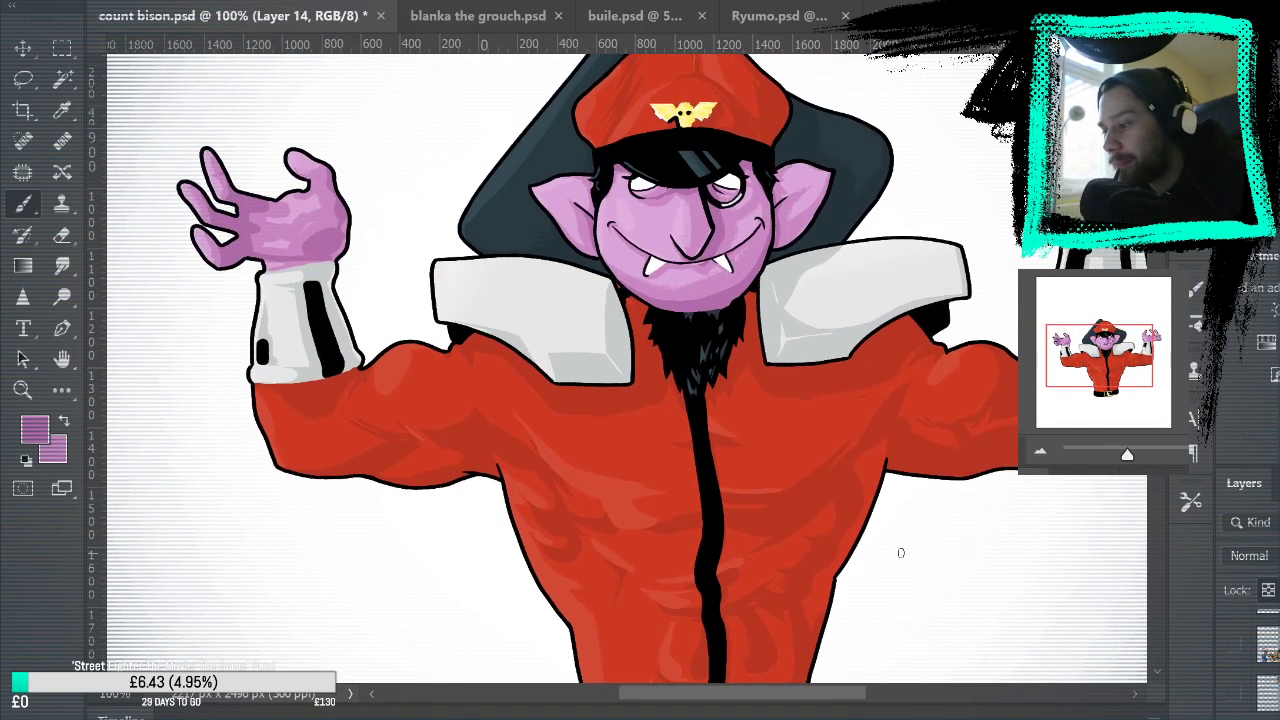
key("i")
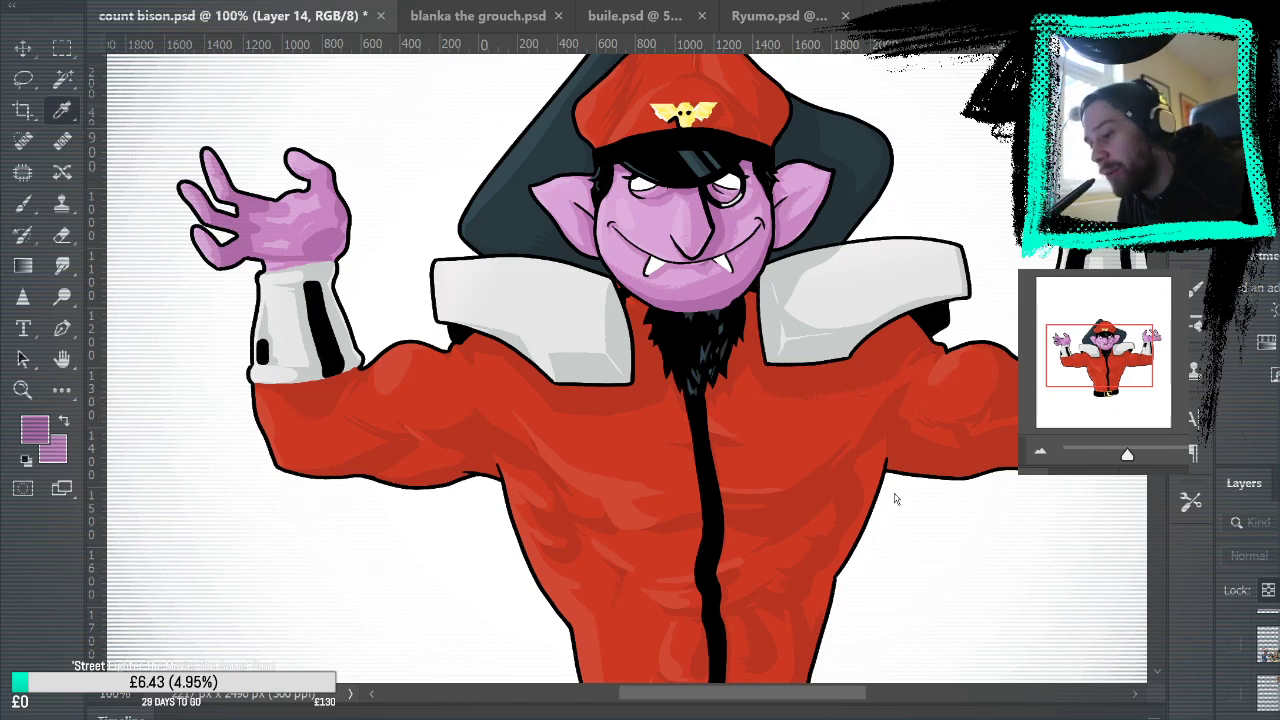
key("b")
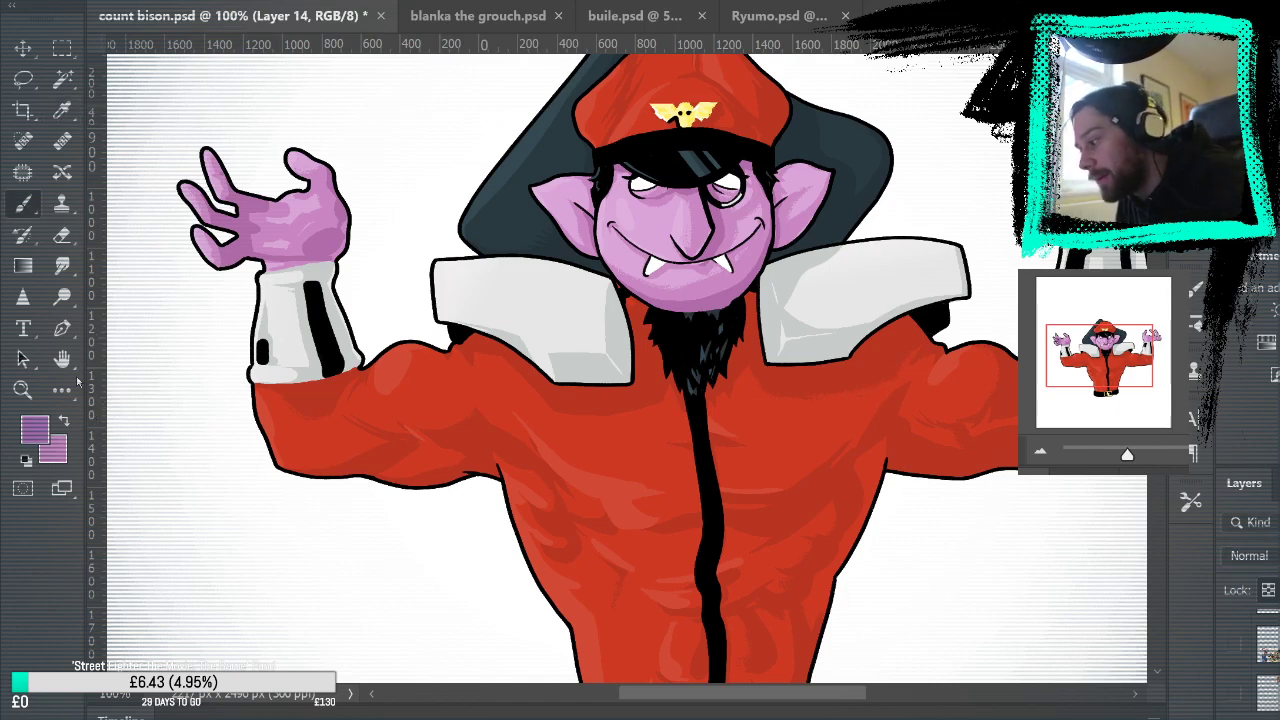
key("g")
left_click(244, 228)
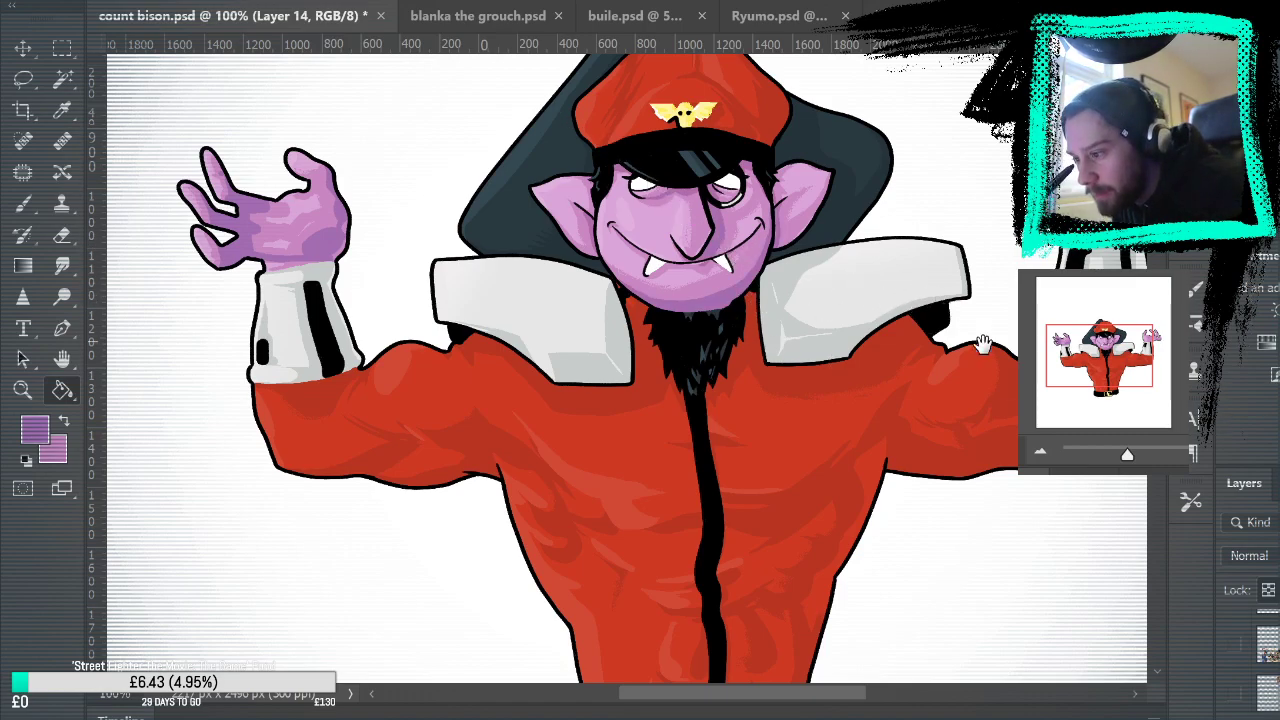
left_click_drag(1009, 408, 935, 535)
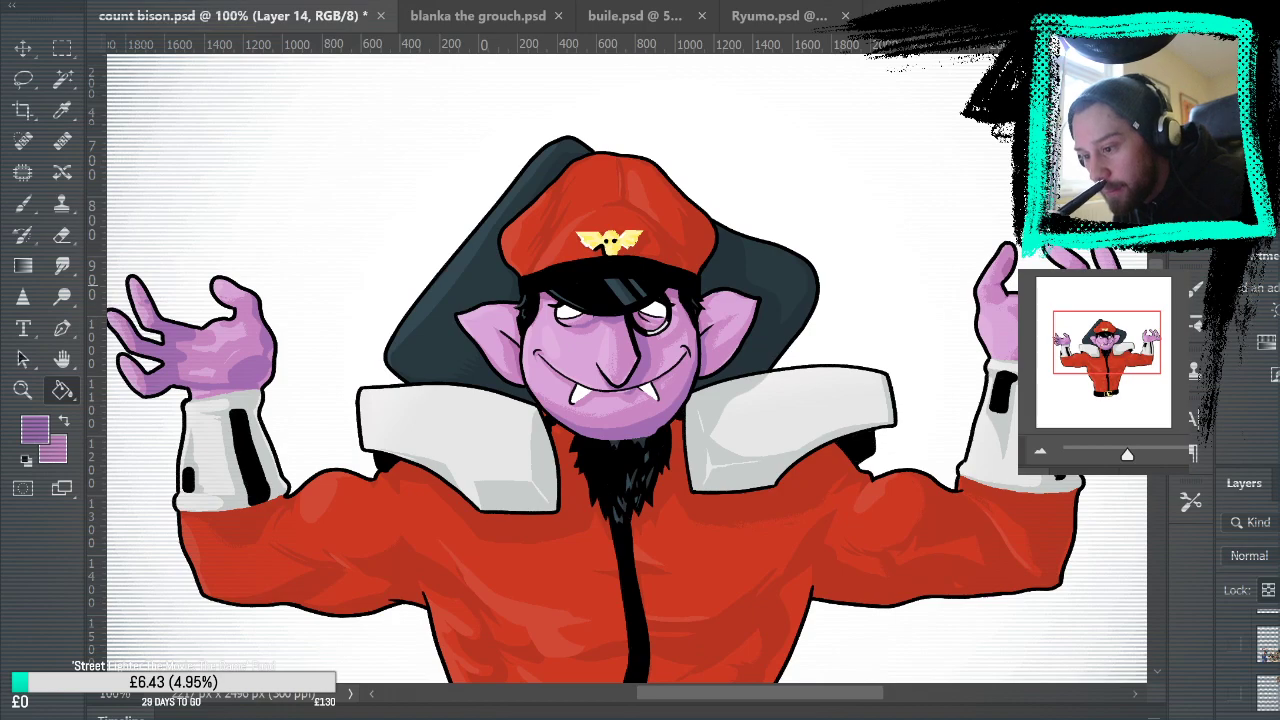
left_click_drag(1122, 477, 1058, 439)
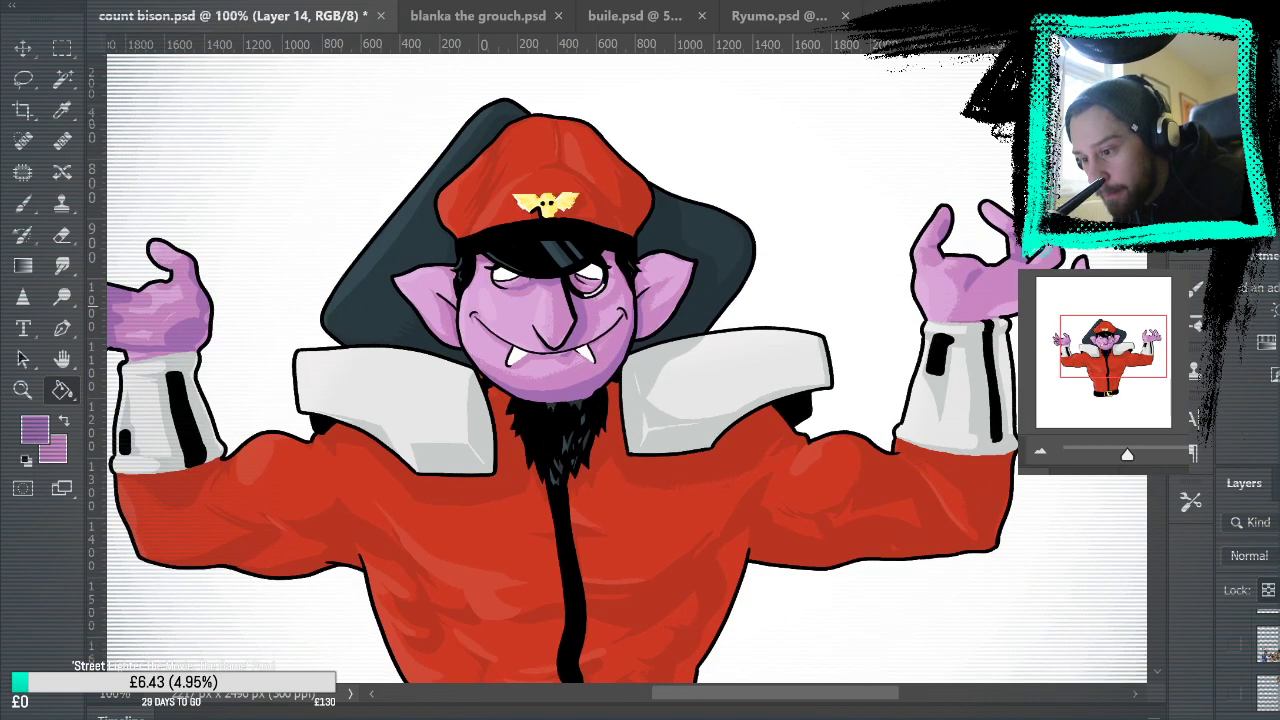
left_click_drag(1045, 495, 1093, 429)
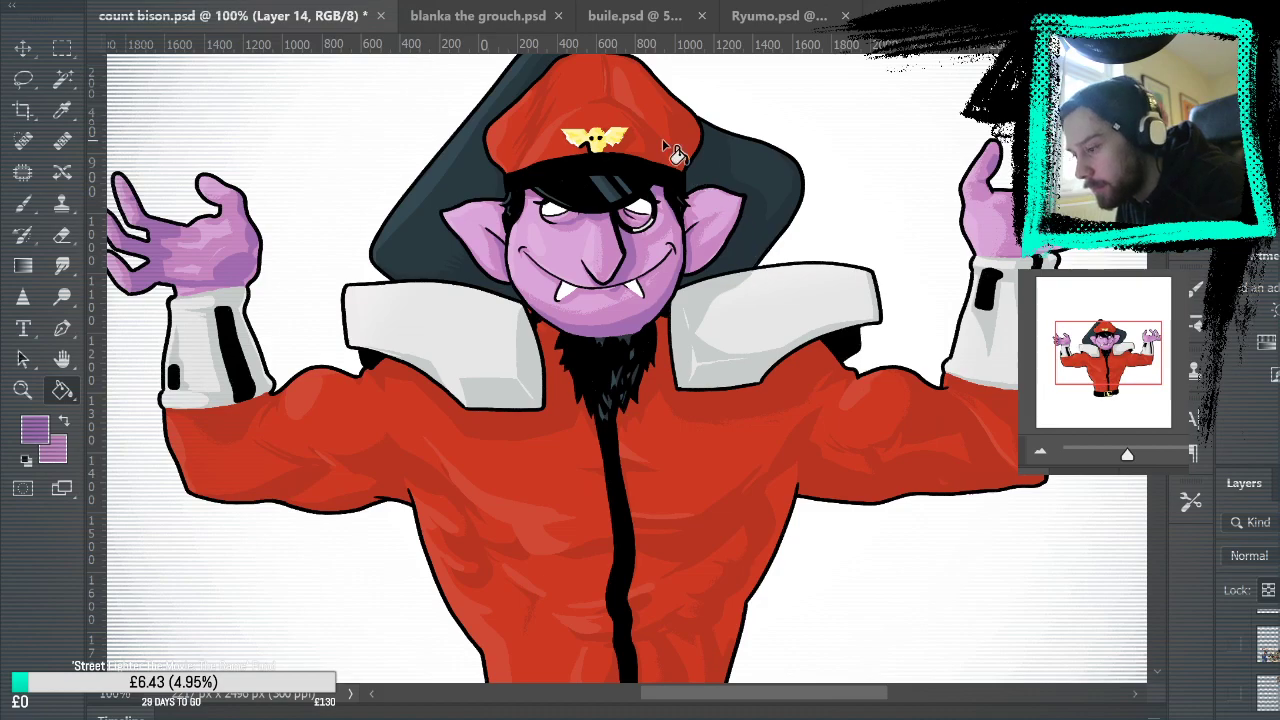
key("ctrl+0")
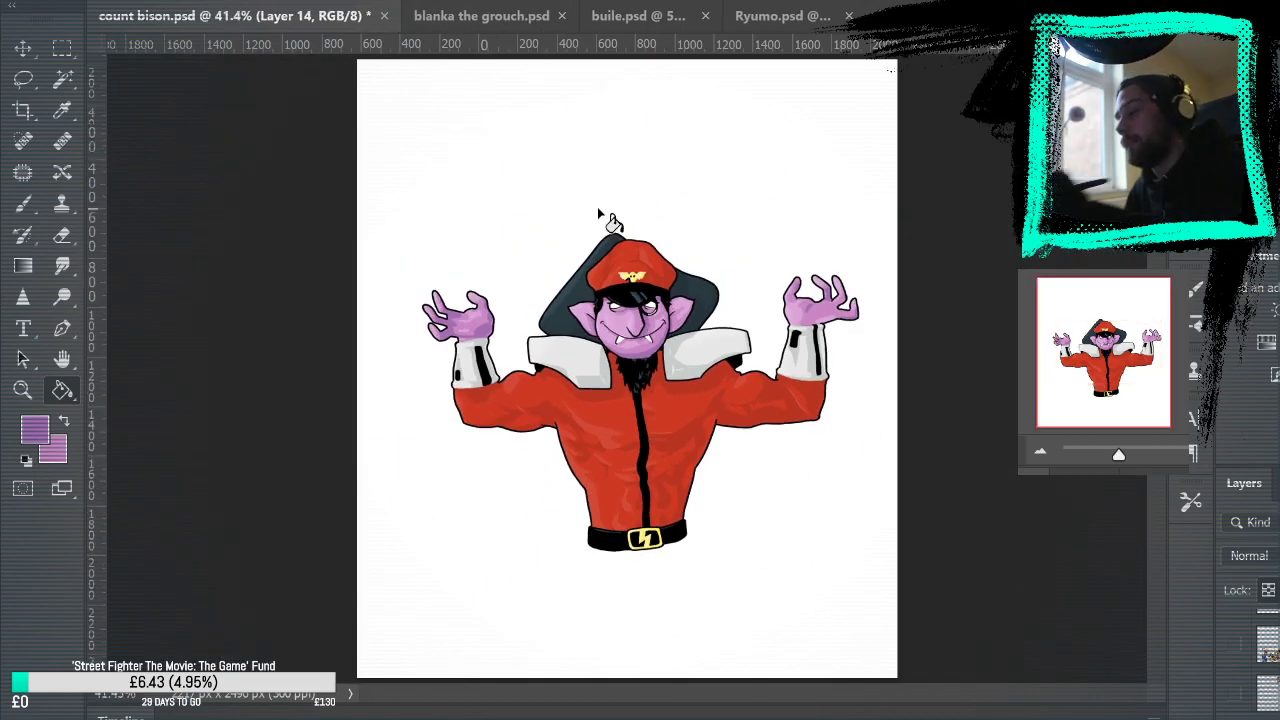
Step: Sample the torso's shadow red, darken it, and paint a deeper shadow under the shoulder pad on the character's left
key("z")
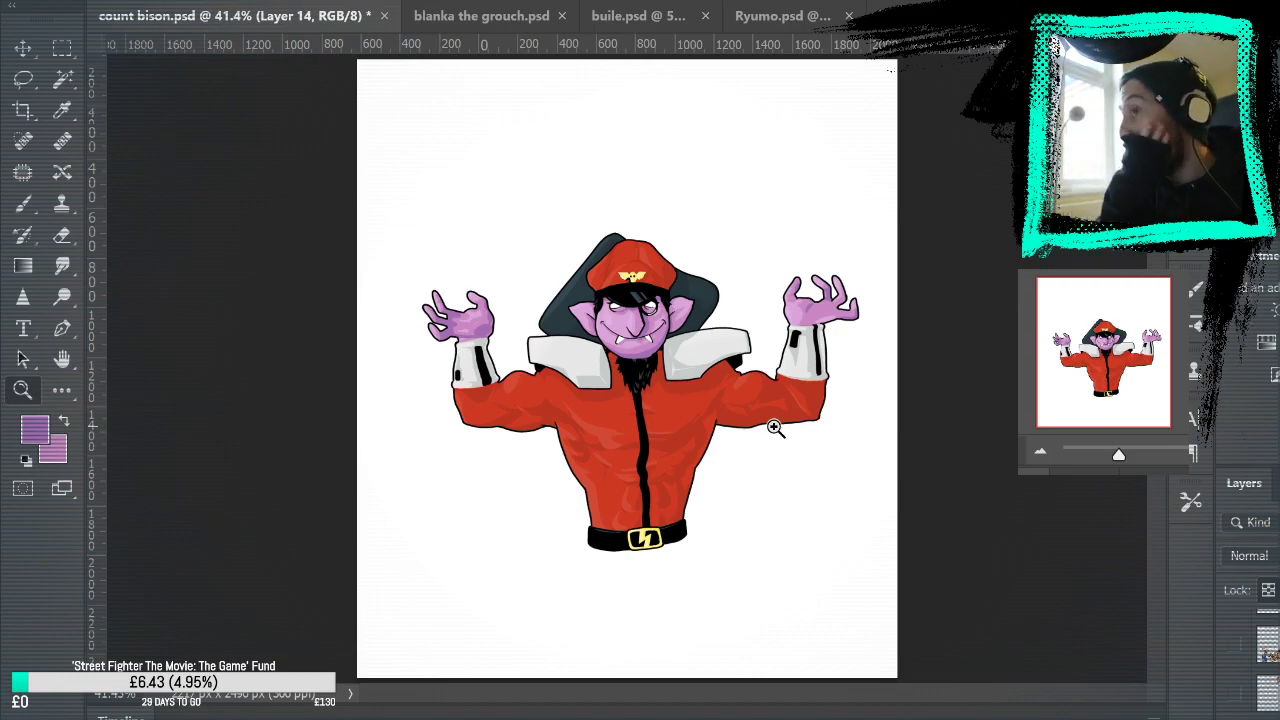
left_click(715, 477)
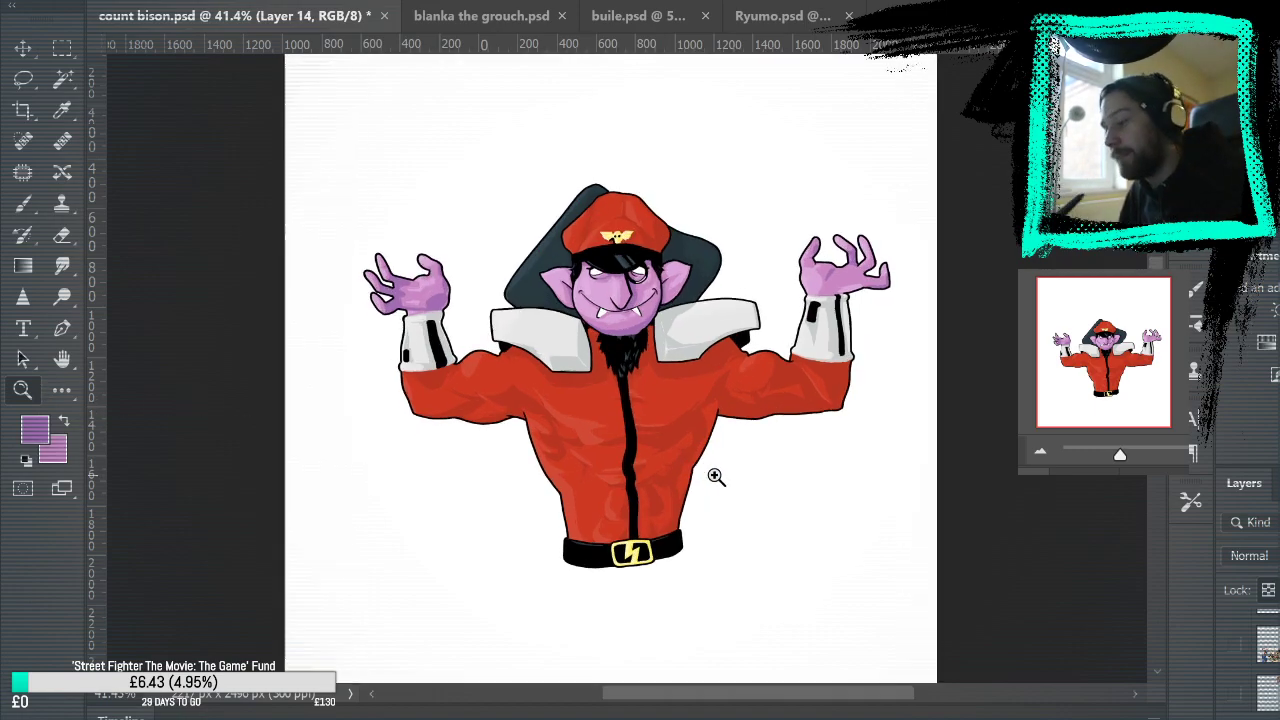
left_click(840, 517)
left_click_drag(815, 451, 875, 461)
left_click(854, 494)
left_click(23, 203)
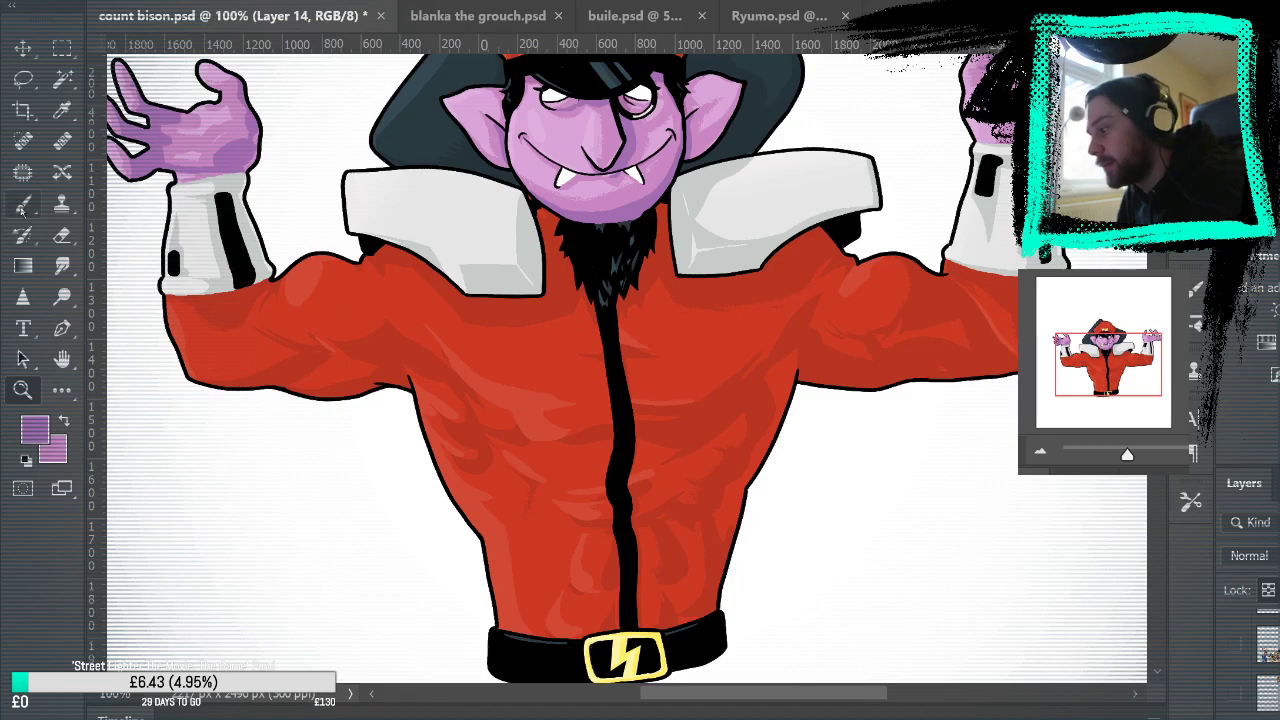
left_click(766, 422, "alt")
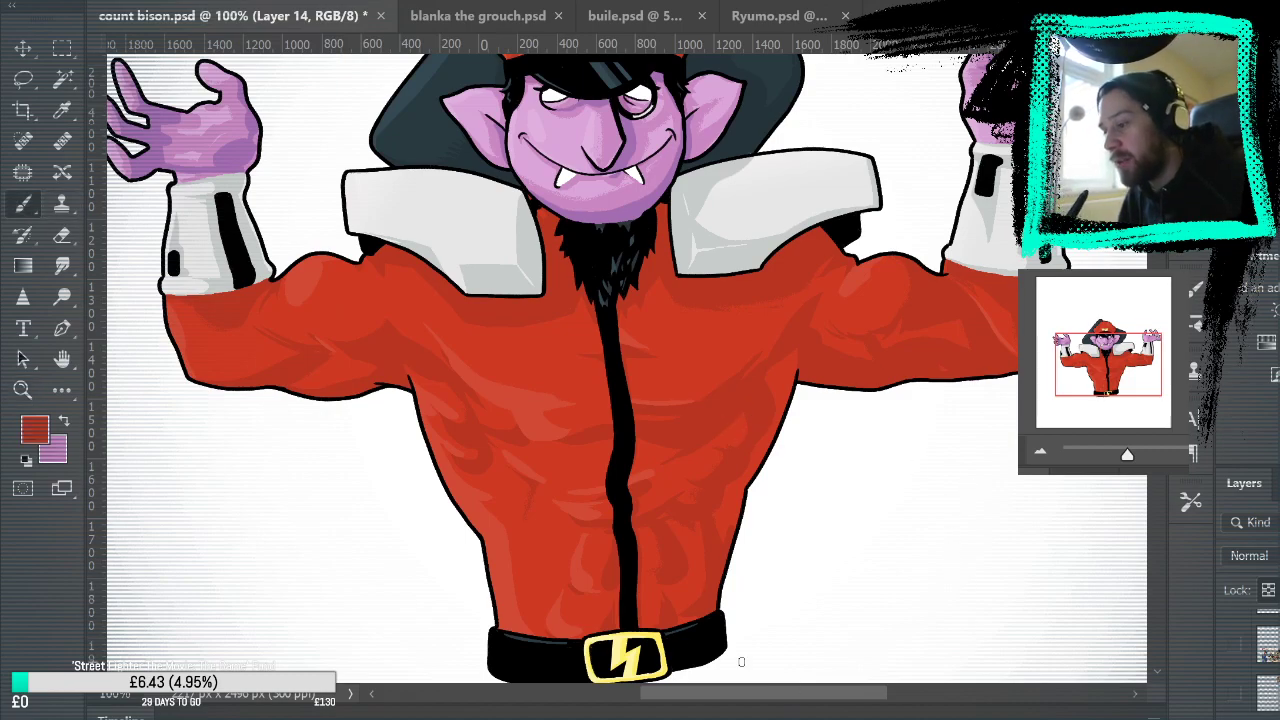
left_click(36, 439)
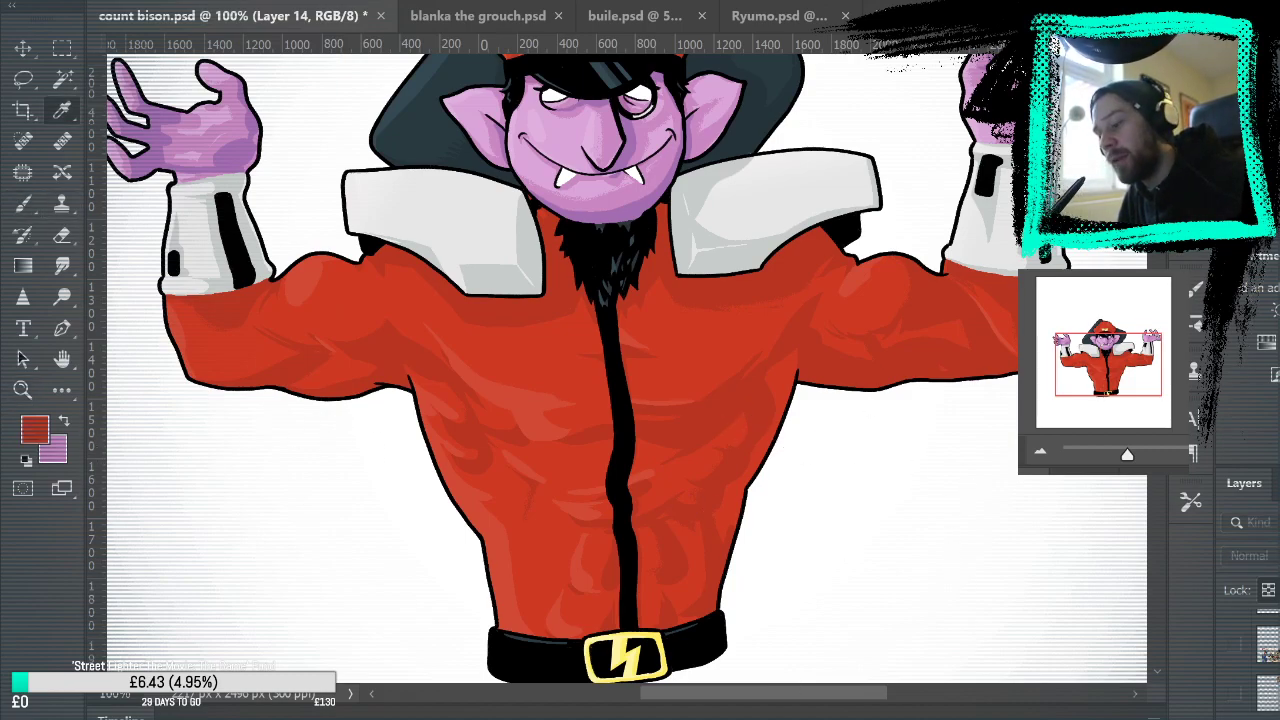
key("b")
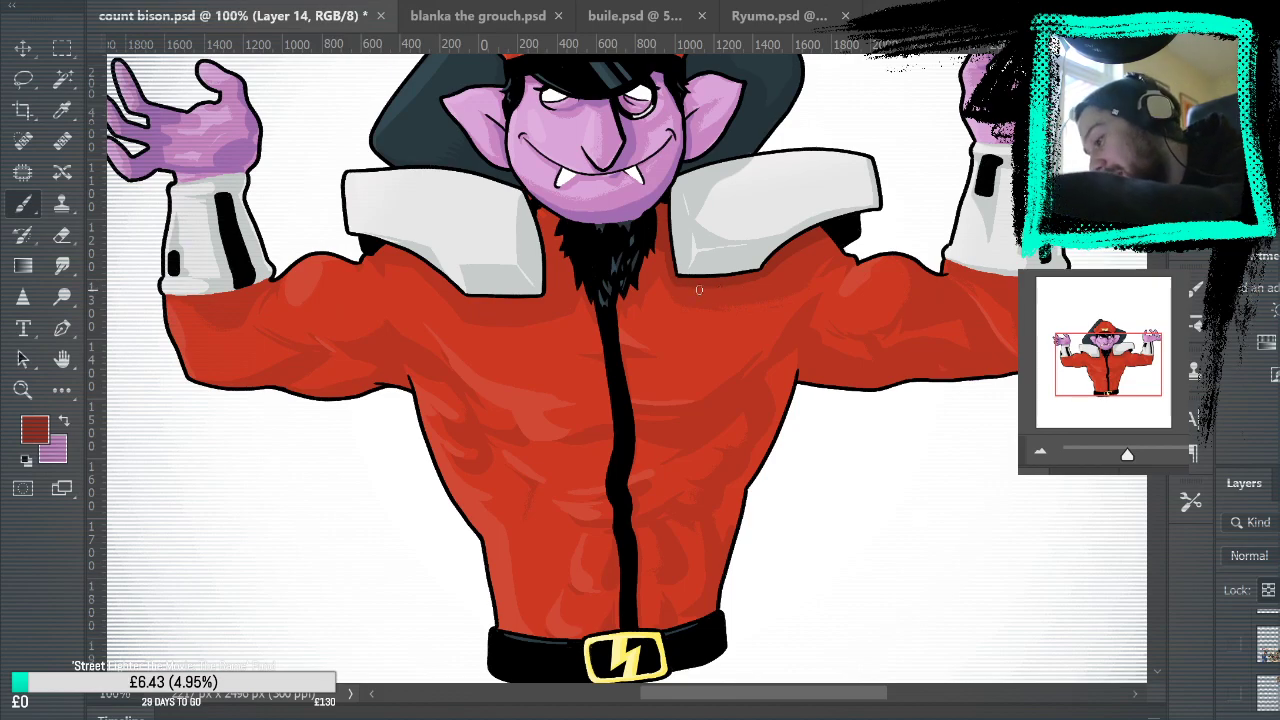
left_click_drag(772, 274, 827, 241)
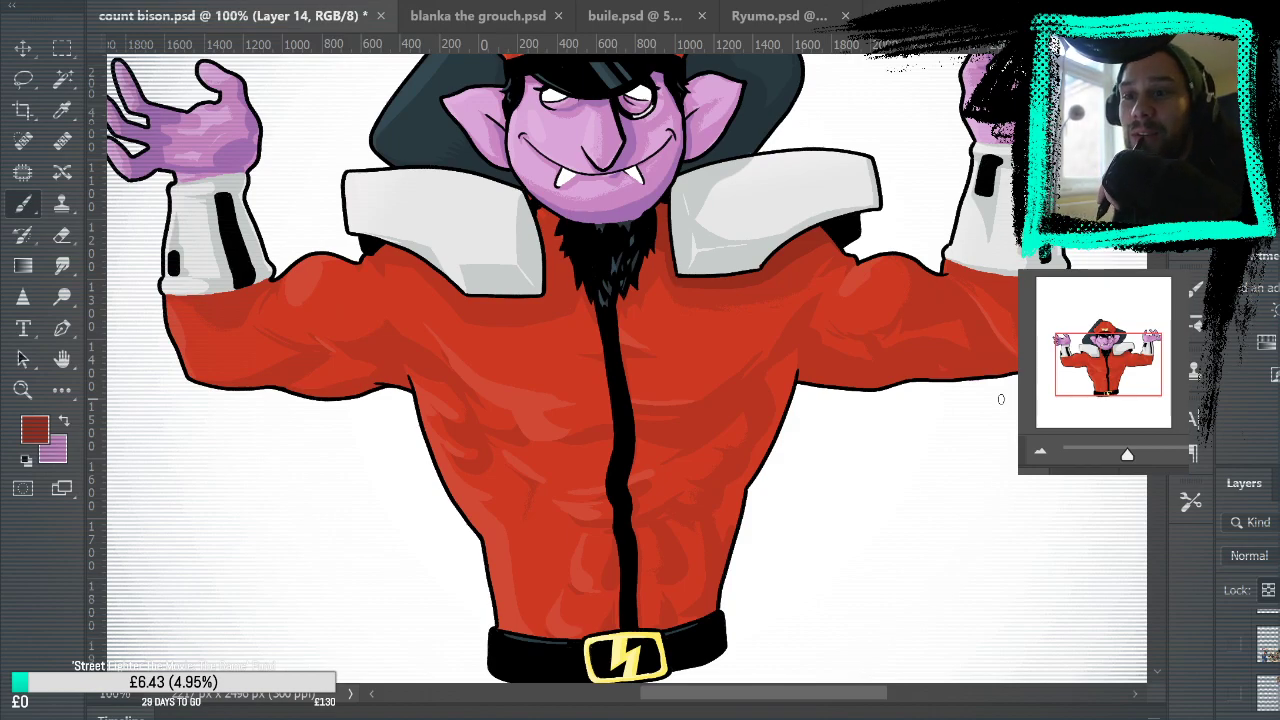
Step: Paint dark red fold shadows on the forearm below the cuff on the character's left
left_click_drag(944, 323, 1043, 372)
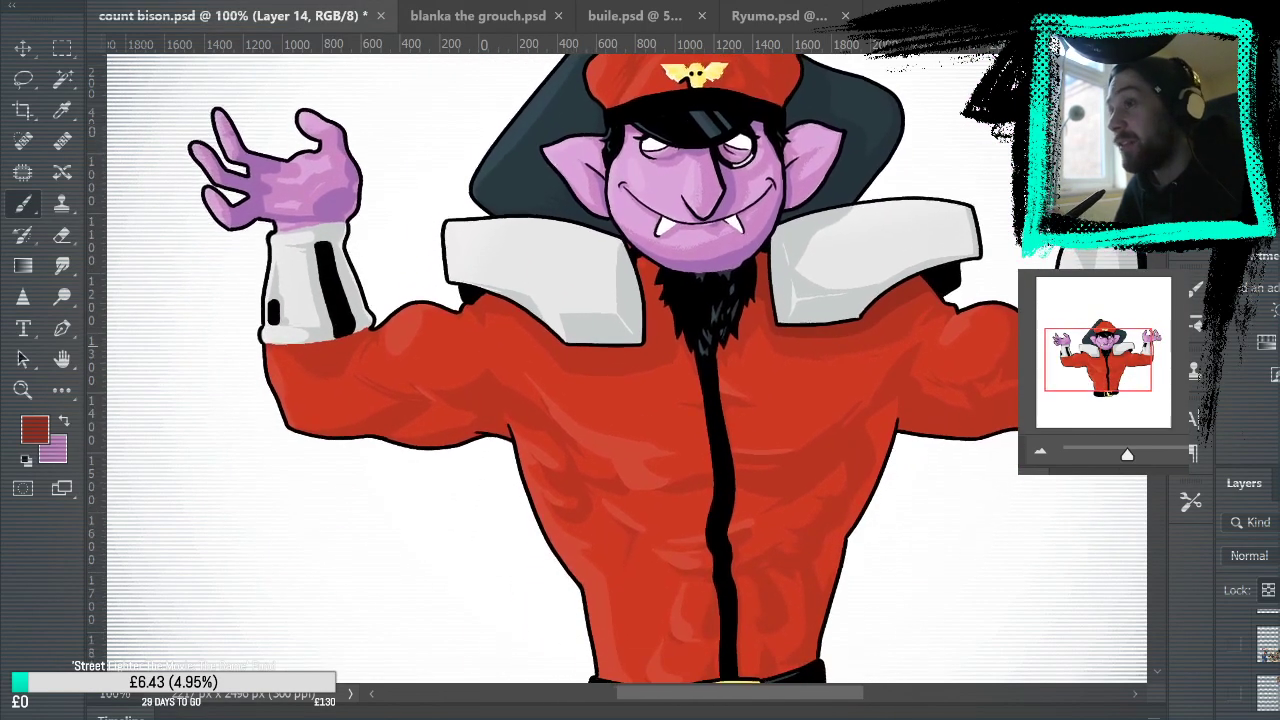
left_click_drag(1030, 467, 970, 499)
left_click_drag(1051, 520, 966, 523)
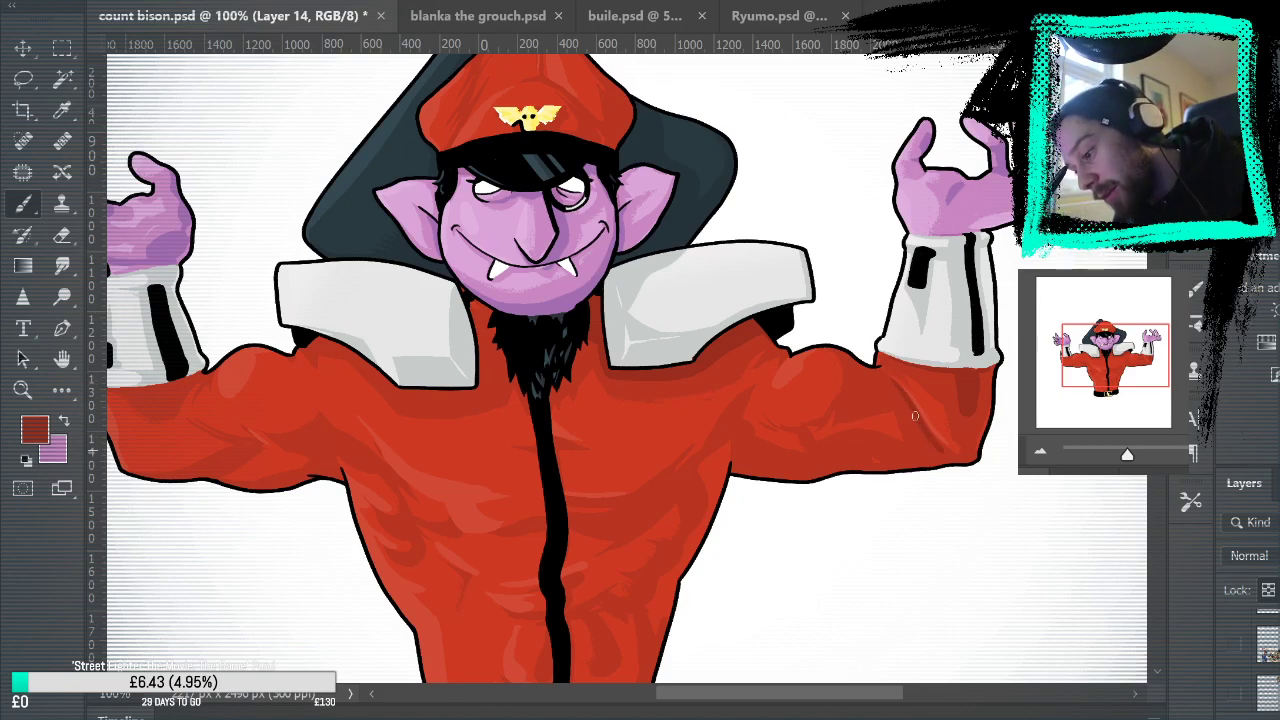
mouse_move(1066, 551)
left_mouse_down()
mouse_move(1116, 402)
mouse_move(1057, 454)
left_mouse_up()
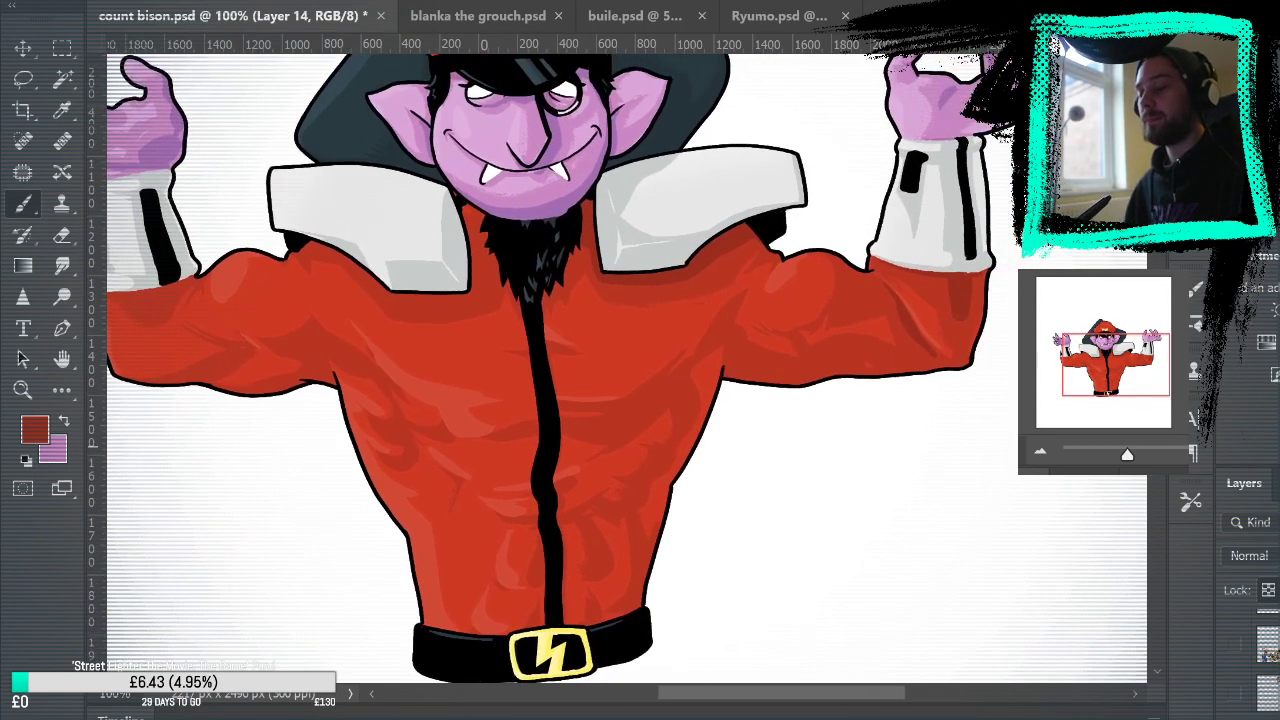
Step: Change the shadow colour to a crimson red and recolour the dark forearm and shoulder-pad shadows with the Paint Bucket
key("i")
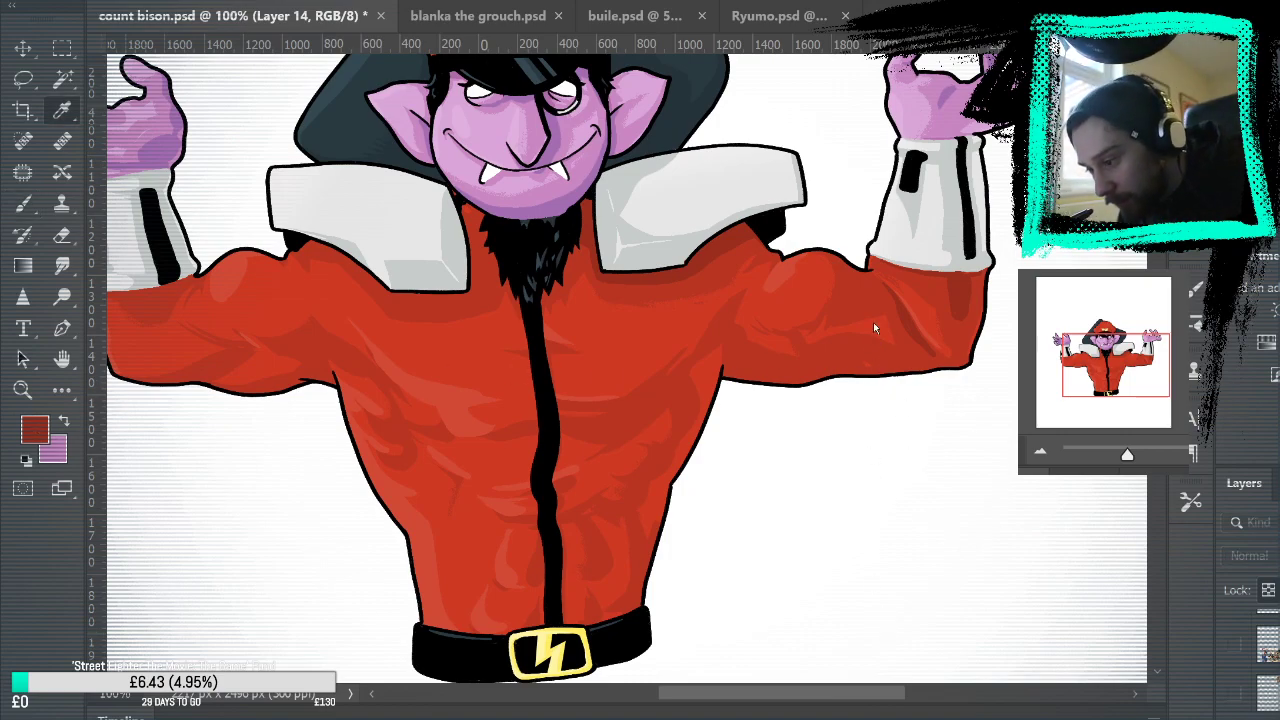
left_click(668, 390)
key("b")
left_click(24, 391)
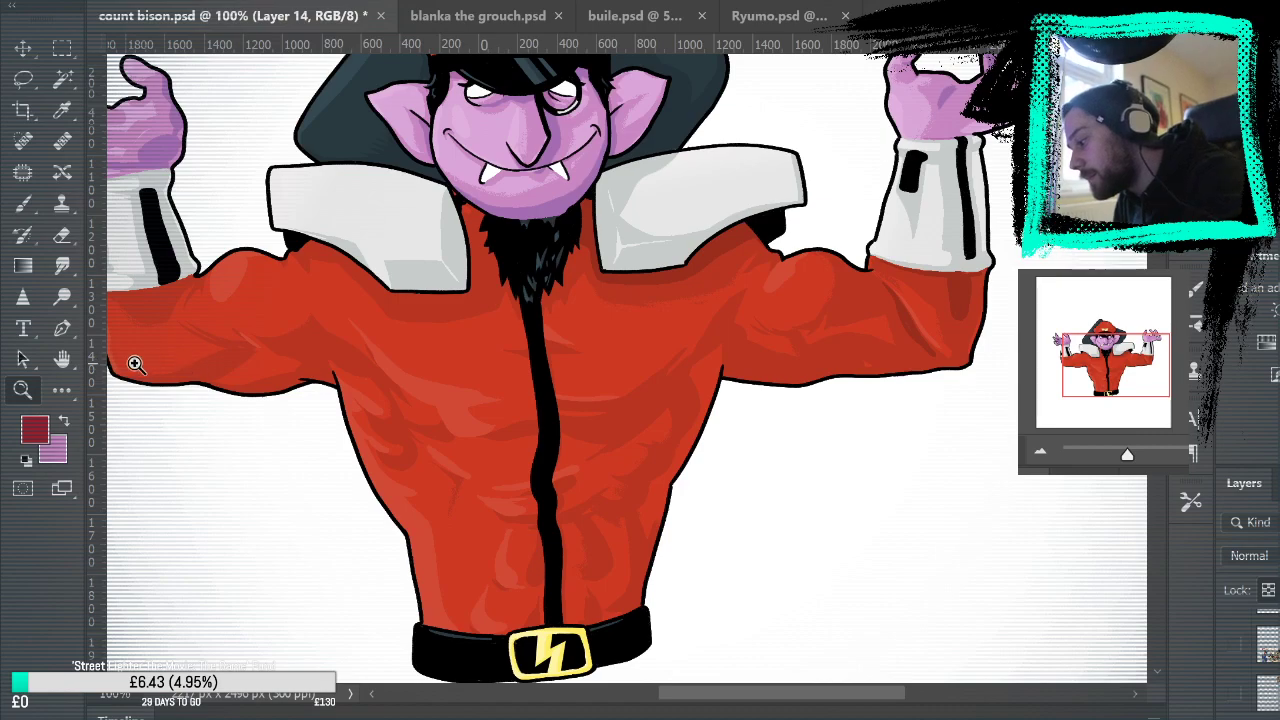
left_click(62, 390)
left_click(918, 332)
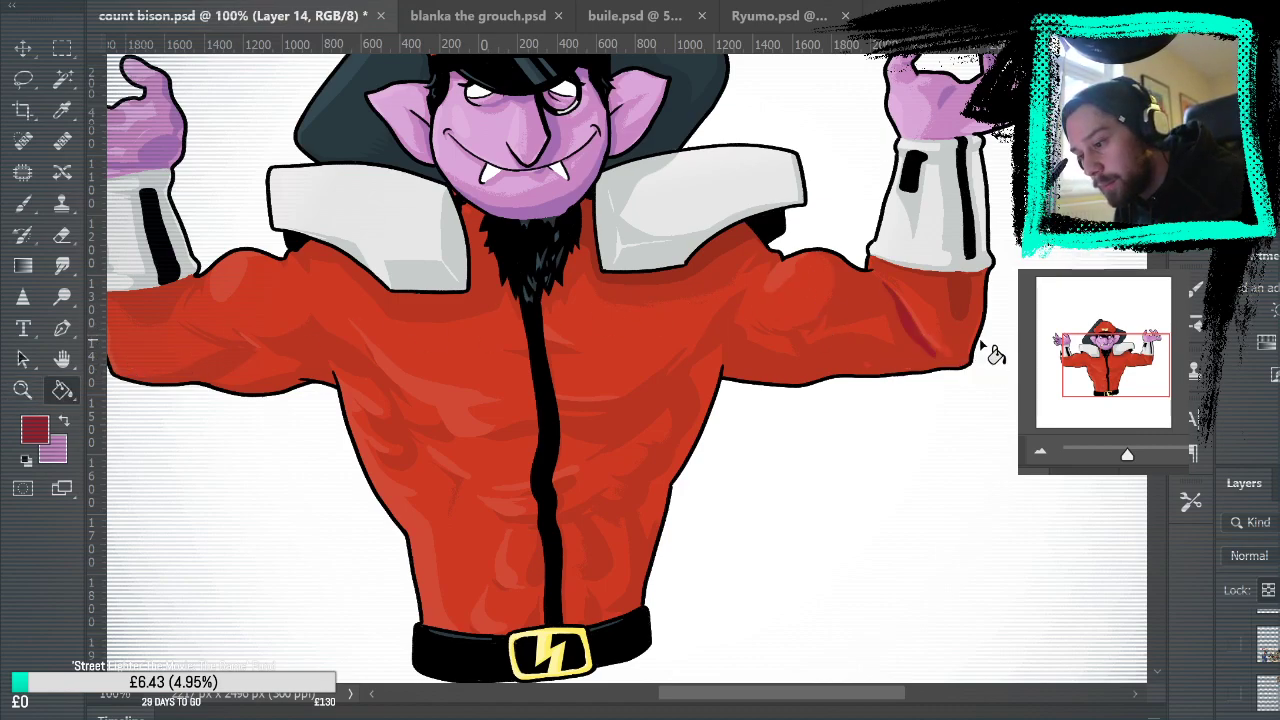
left_click(960, 302)
left_click(745, 249)
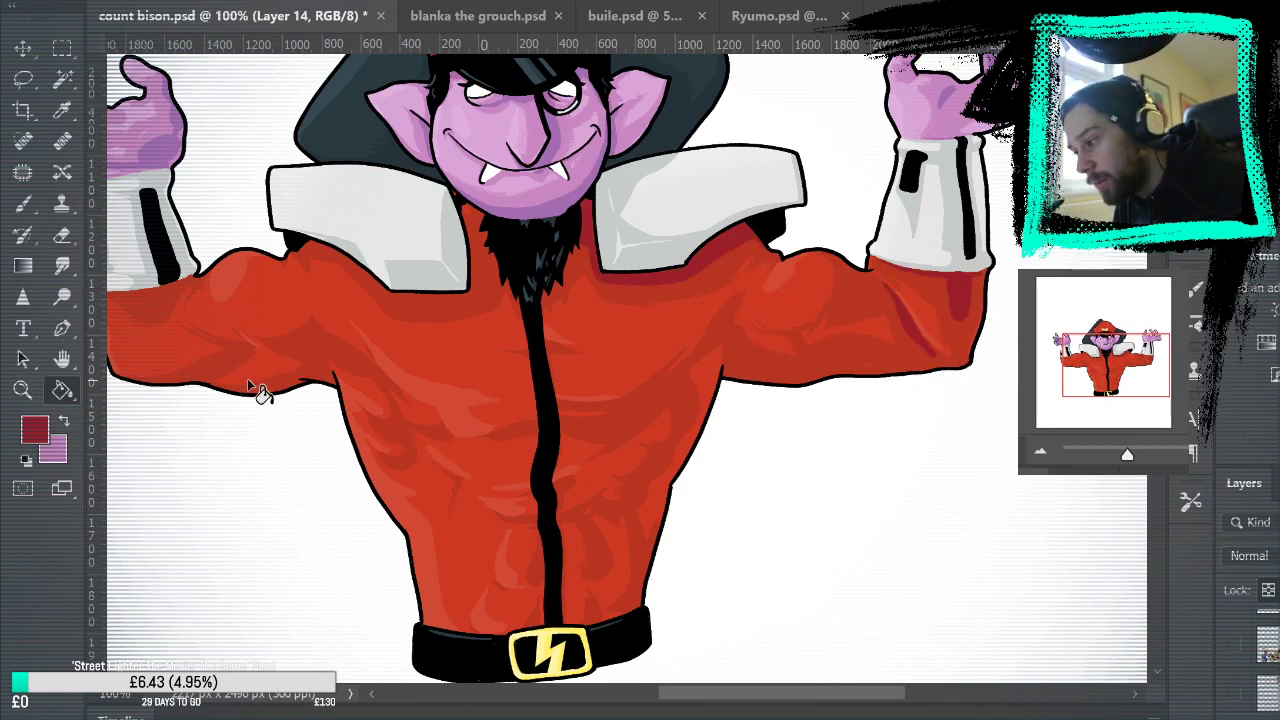
Step: Paint deeper shadows along the underside of the arm on the character's left and at the inner elbow below the cuff
key("b")
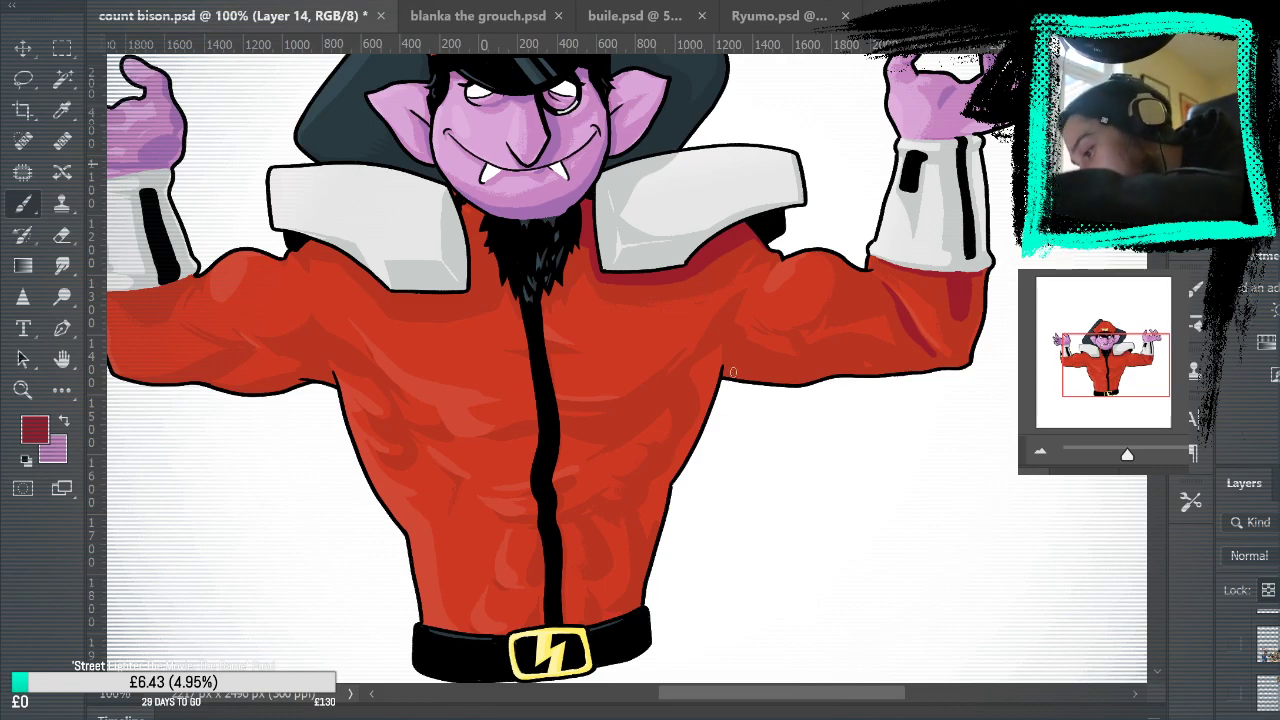
mouse_move(722, 375)
left_mouse_down()
mouse_move(738, 364)
mouse_move(798, 380)
mouse_move(737, 375)
mouse_move(764, 382)
left_mouse_up()
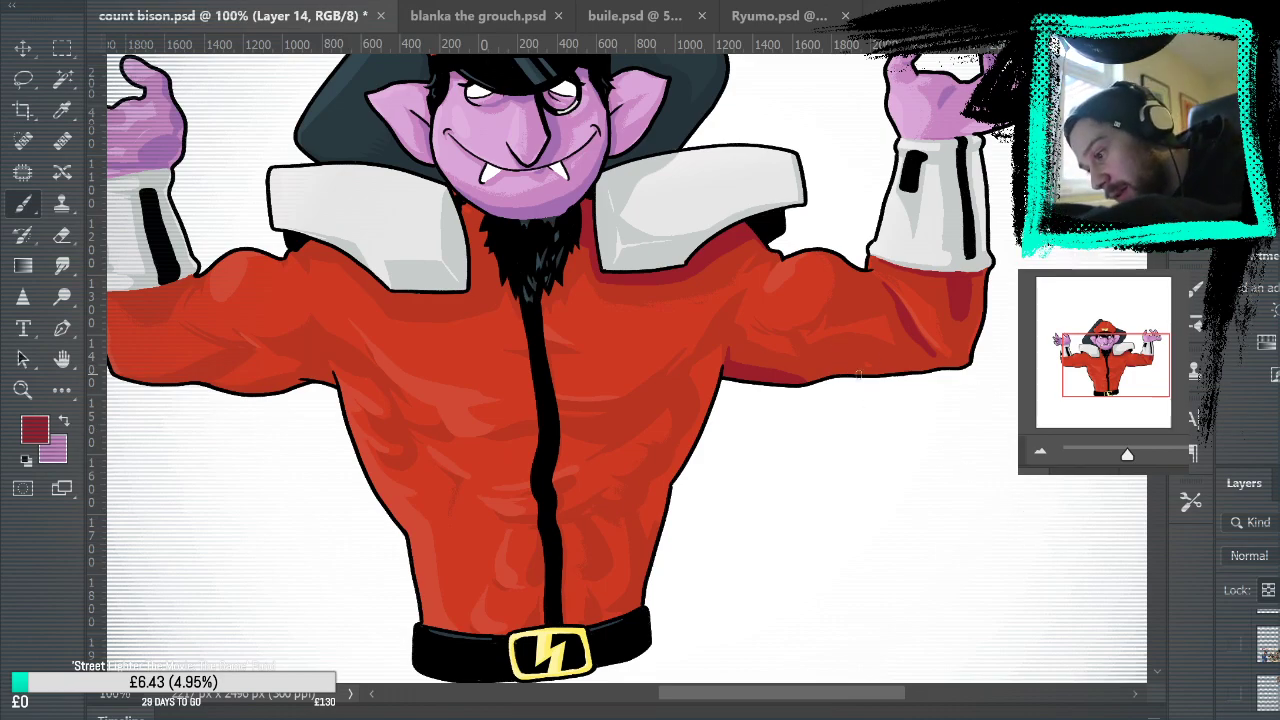
mouse_move(812, 357)
left_mouse_down()
mouse_move(878, 380)
mouse_move(865, 371)
left_mouse_up()
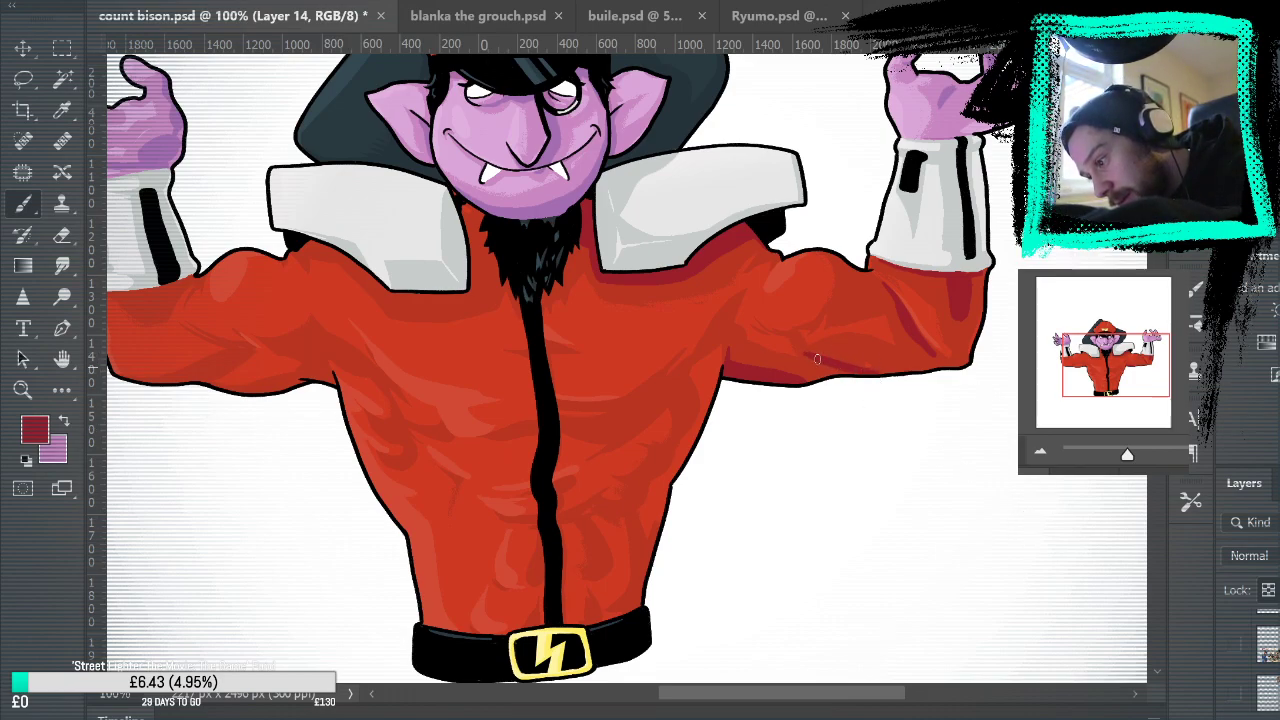
left_click_drag(985, 511, 1072, 524)
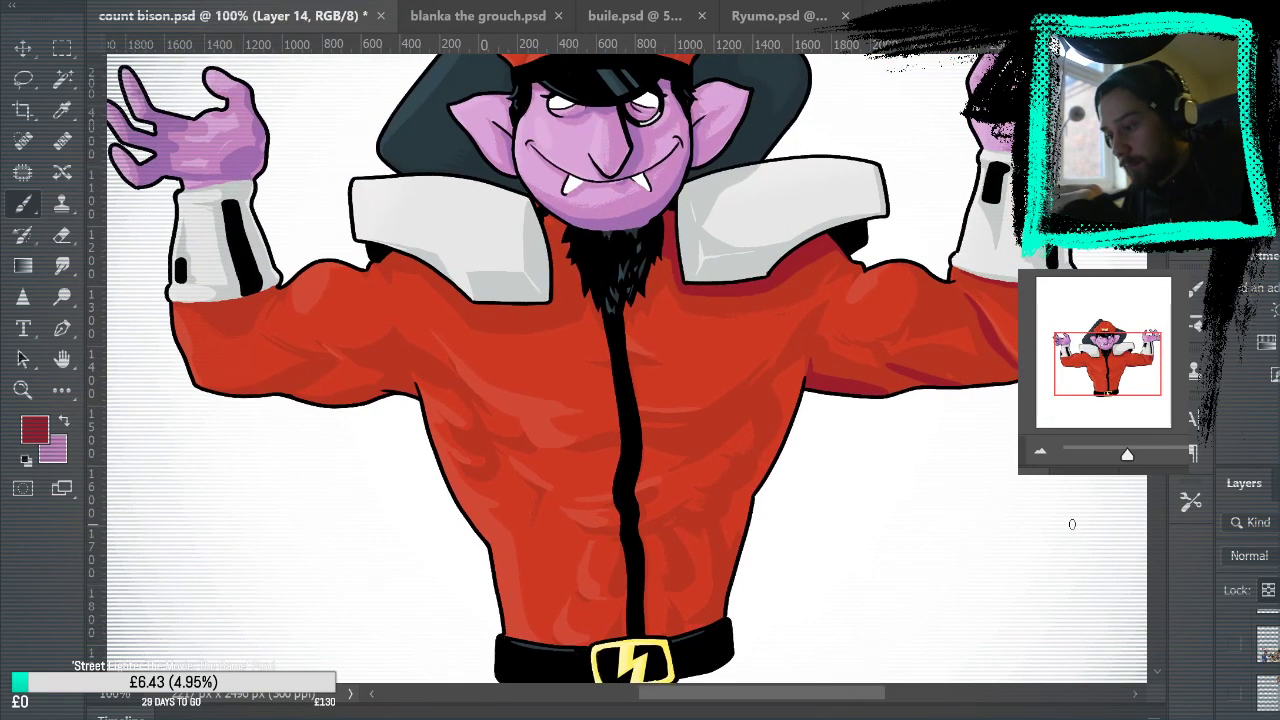
left_click(971, 313, "alt")
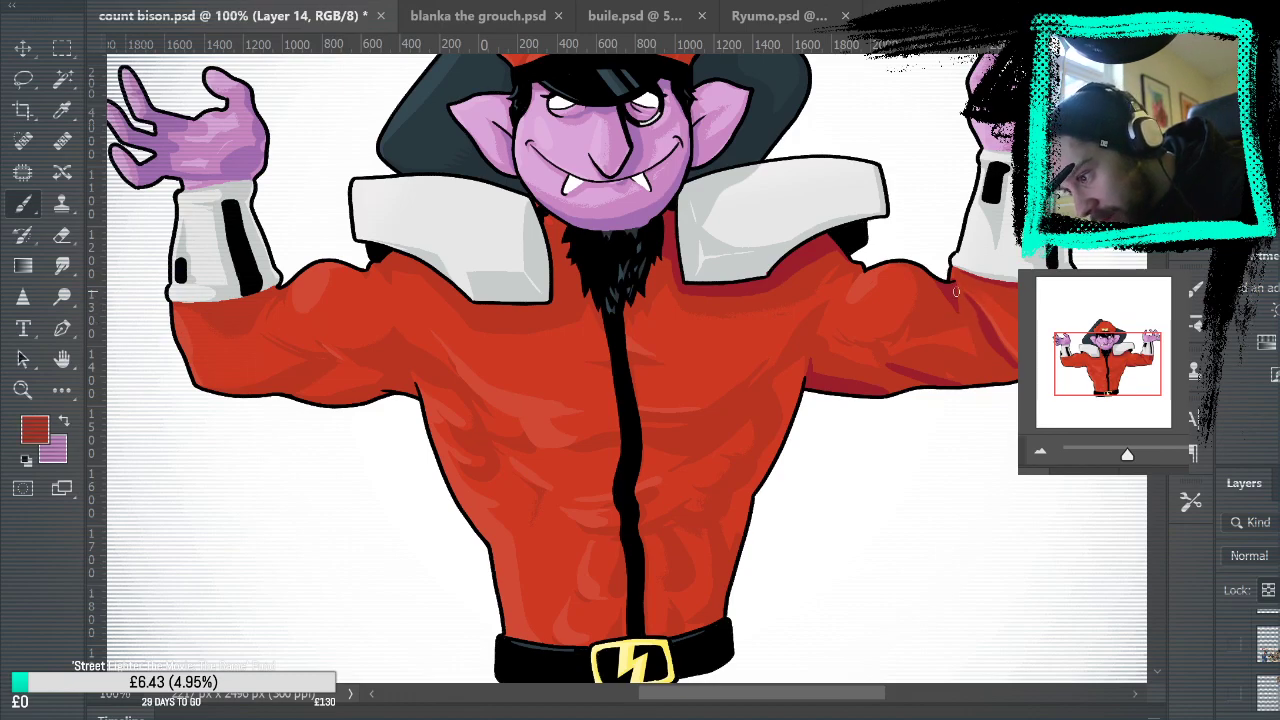
left_click(958, 289, "alt")
Step: Examine the crimson arm and shoulder shadows up close and across the whole figure
left_click(23, 391)
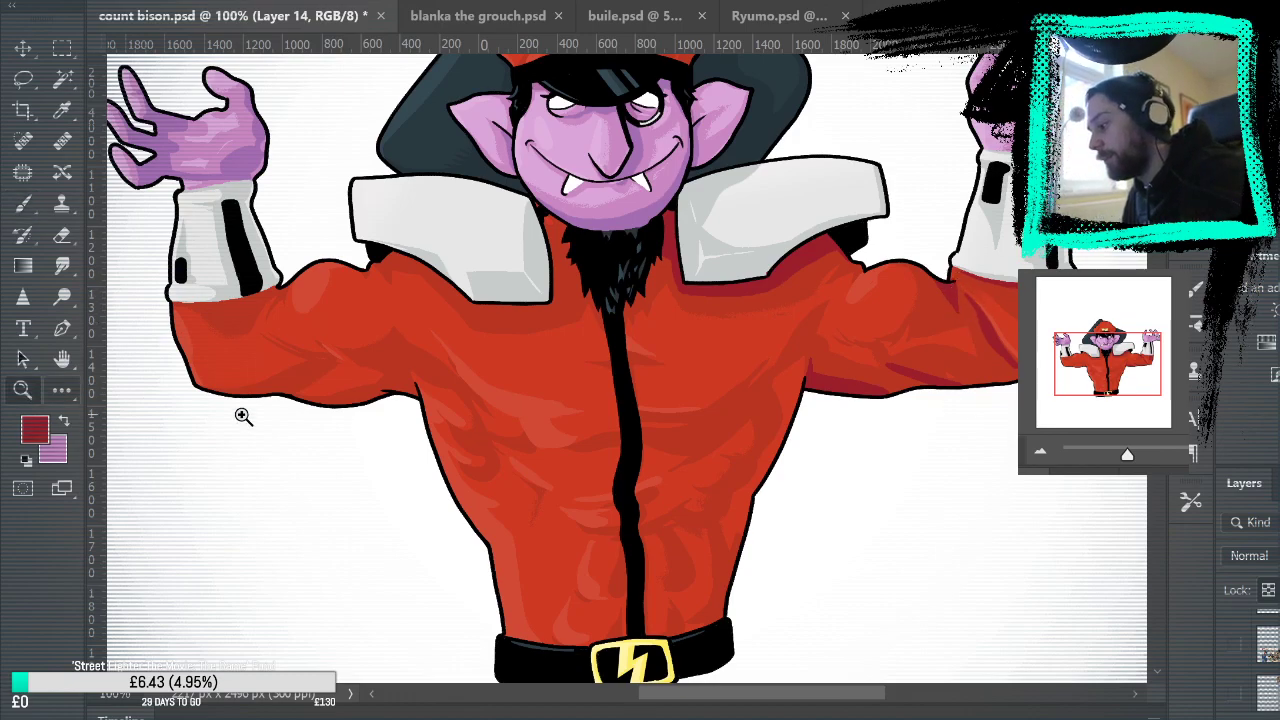
left_click(911, 436)
left_click_drag(1068, 402, 817, 563)
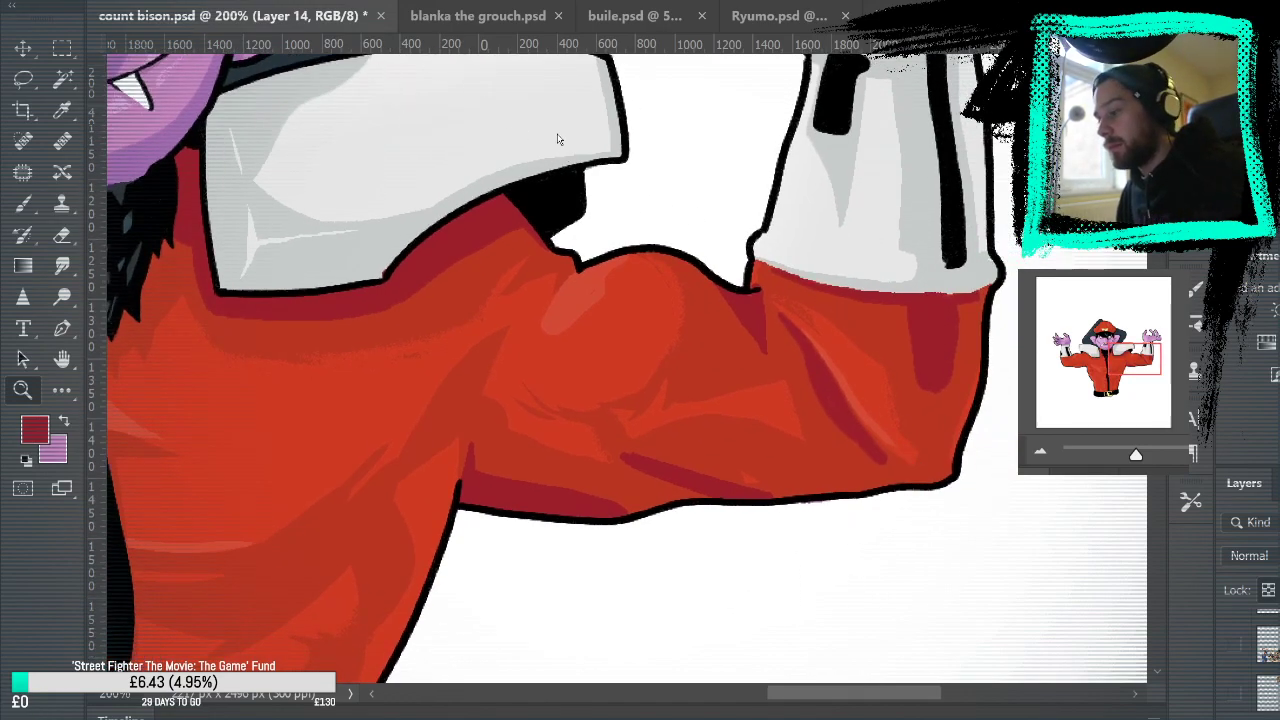
key("ctrl+0")
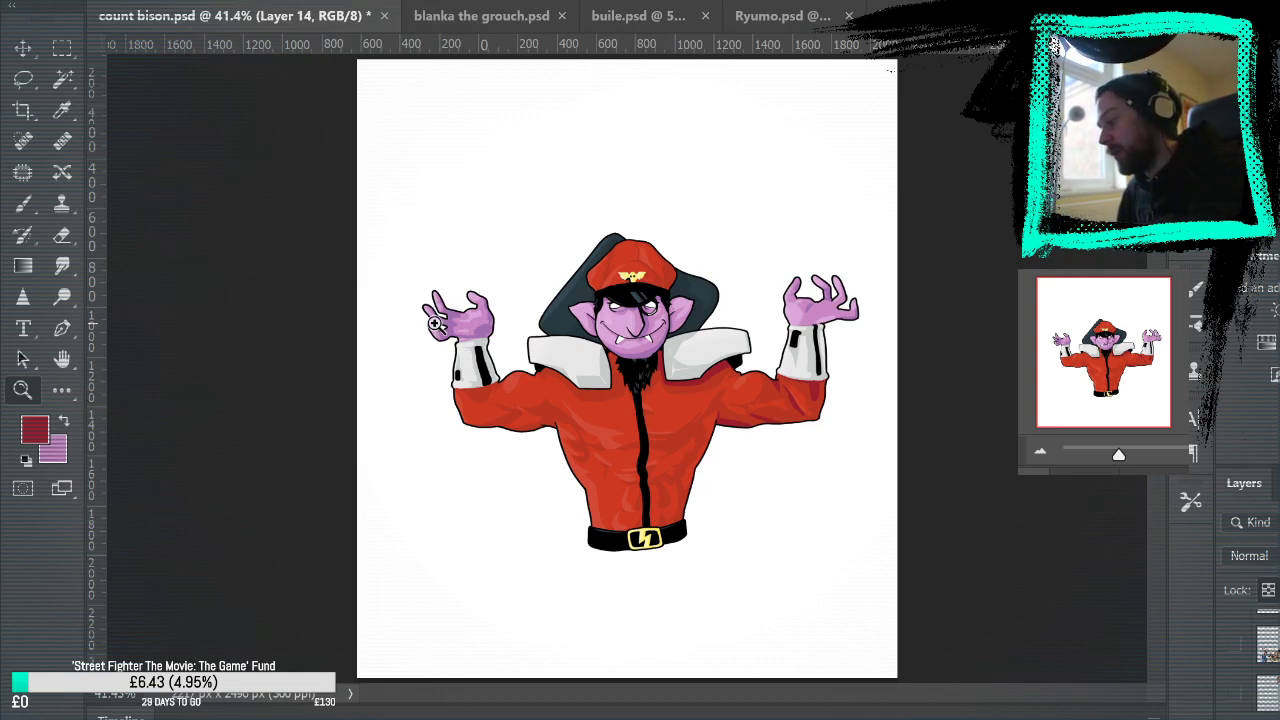
left_click(833, 396)
left_click(917, 478)
left_click(895, 456)
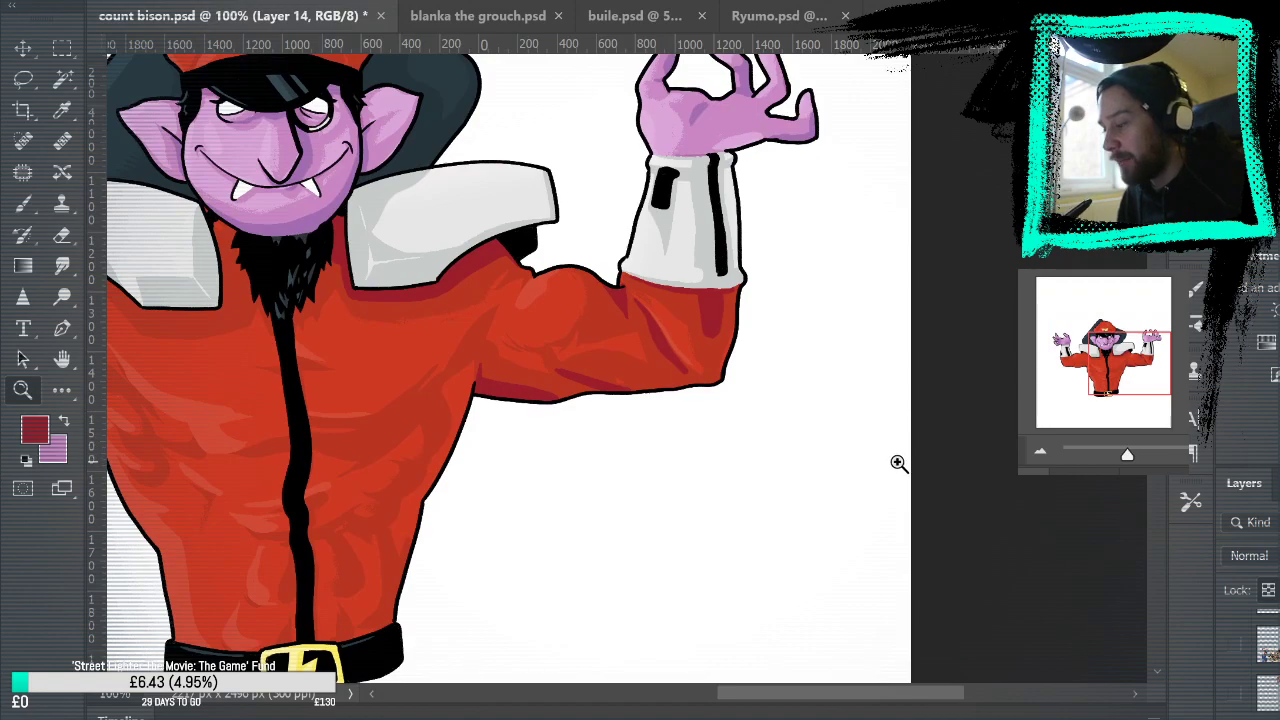
Step: Sample a browner dark red, recolour the crimson arm and shoulder shadows with the Paint Bucket, and undo the last two changes
key("i")
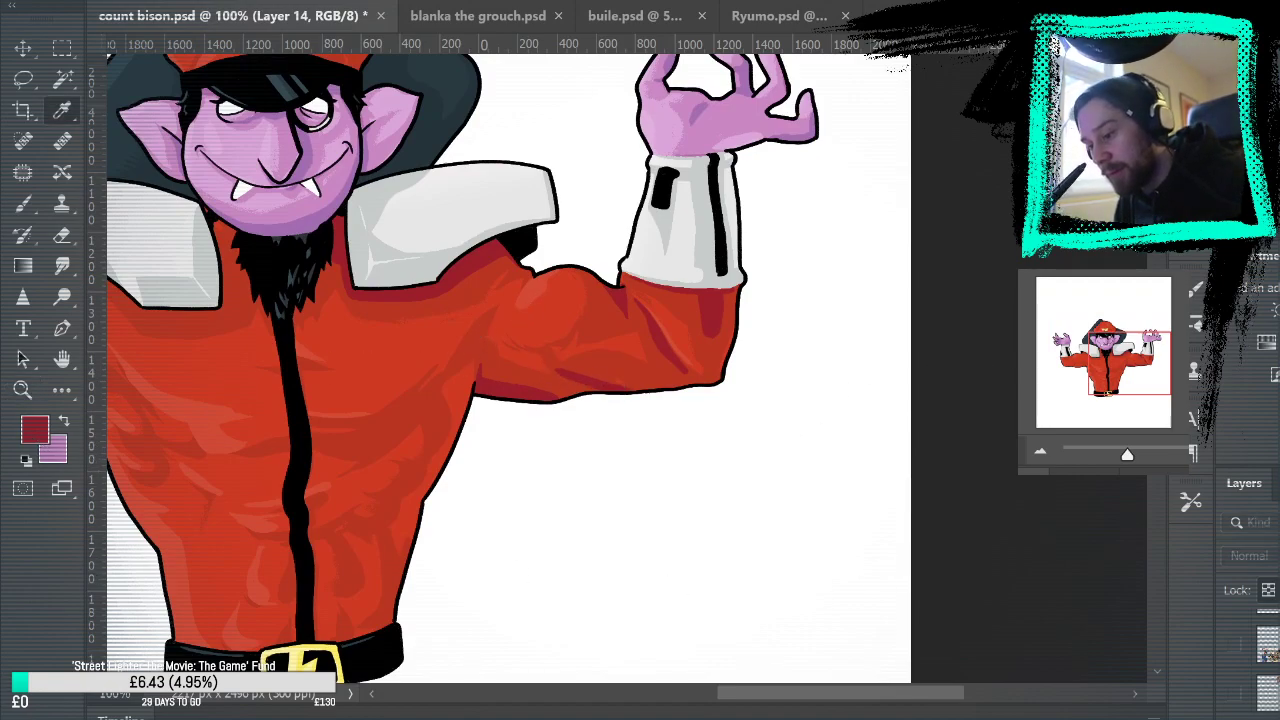
key("z")
key("r")
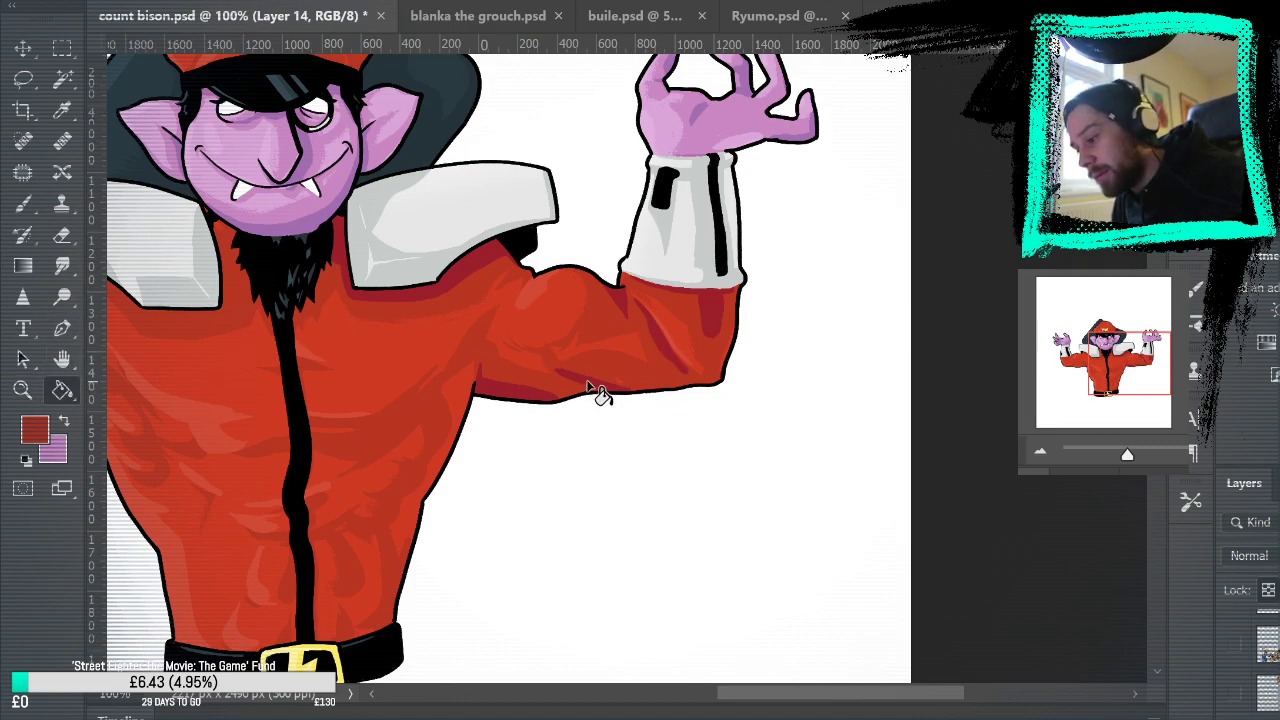
key("i")
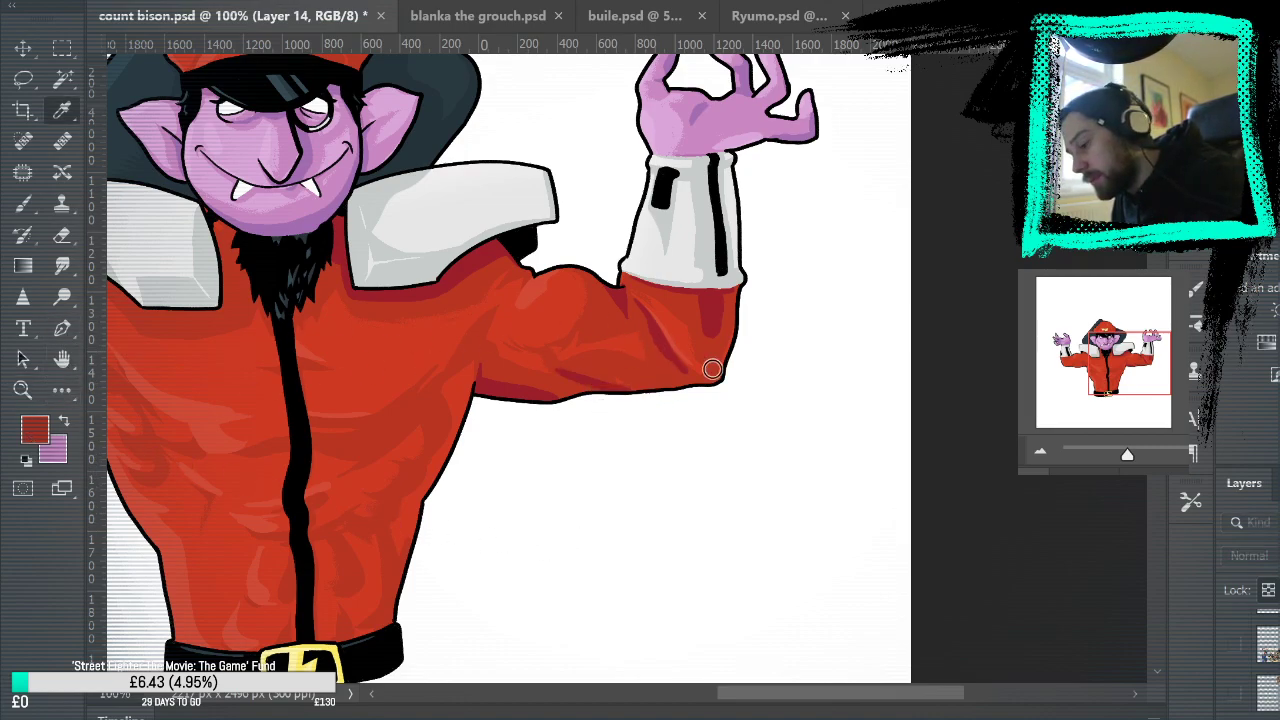
key("r")
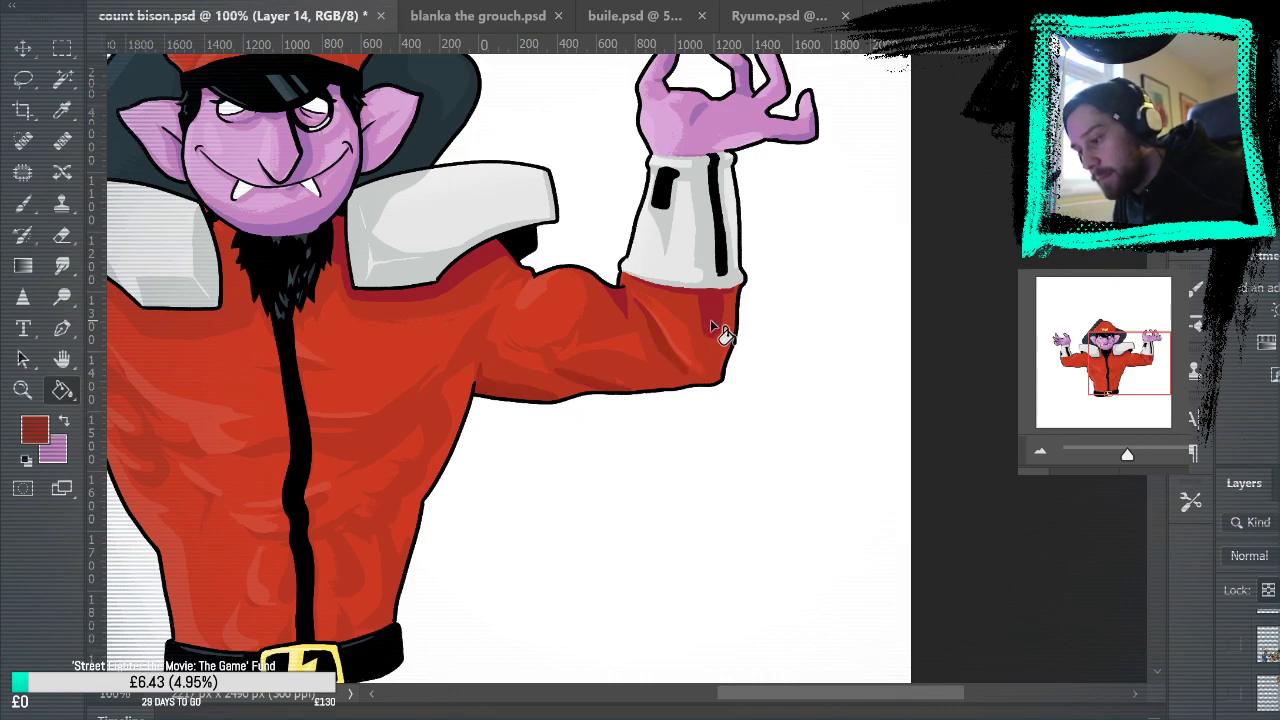
left_click_drag(746, 374, 968, 433)
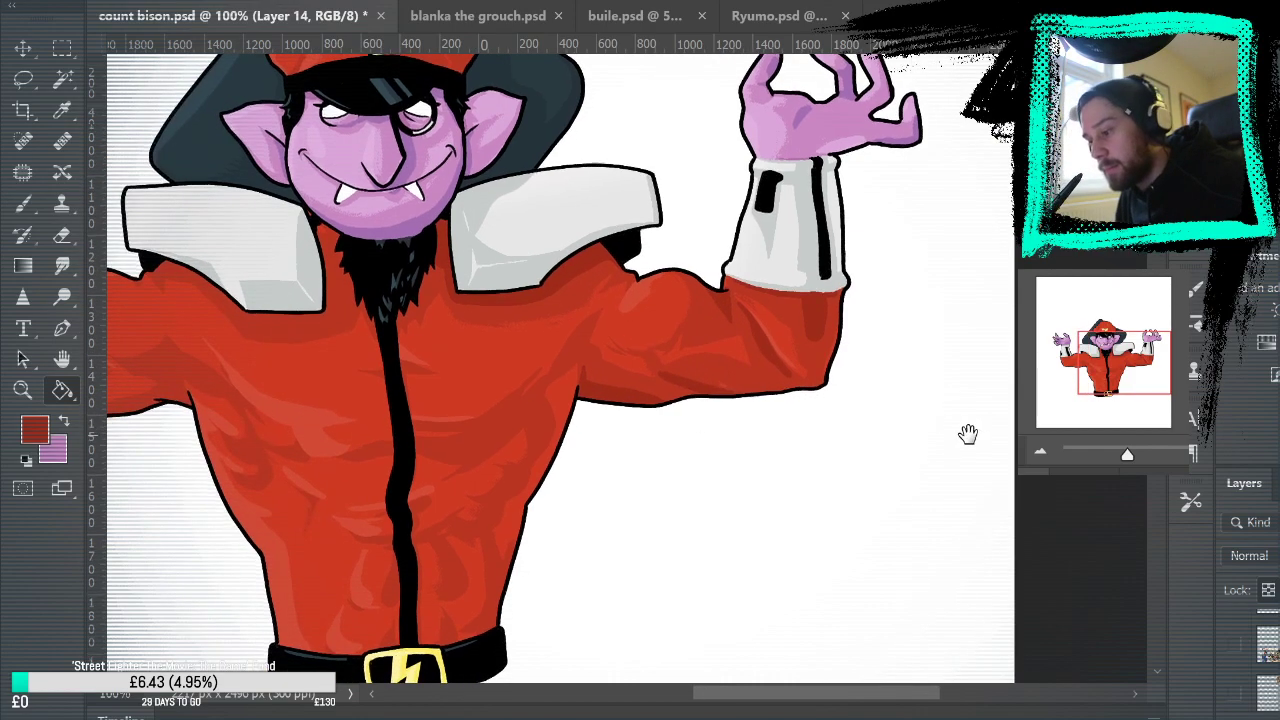
key("ctrl+z")
key("ctrl+z")
key("ctrl+0")
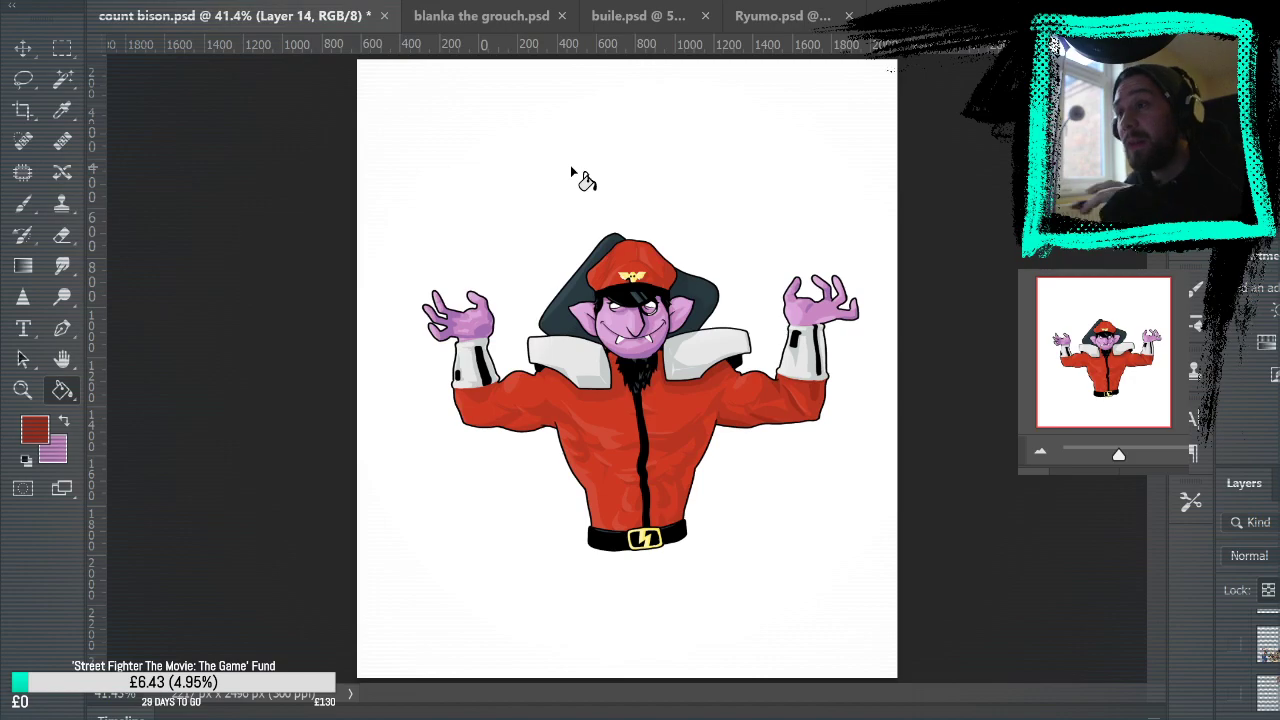
Step: Show the reference artwork, sample dark reds from it for the uniform's deep shadow colour, and hide the reference again
key("z")
left_click_drag(750, 445, 968, 513)
left_click(826, 549)
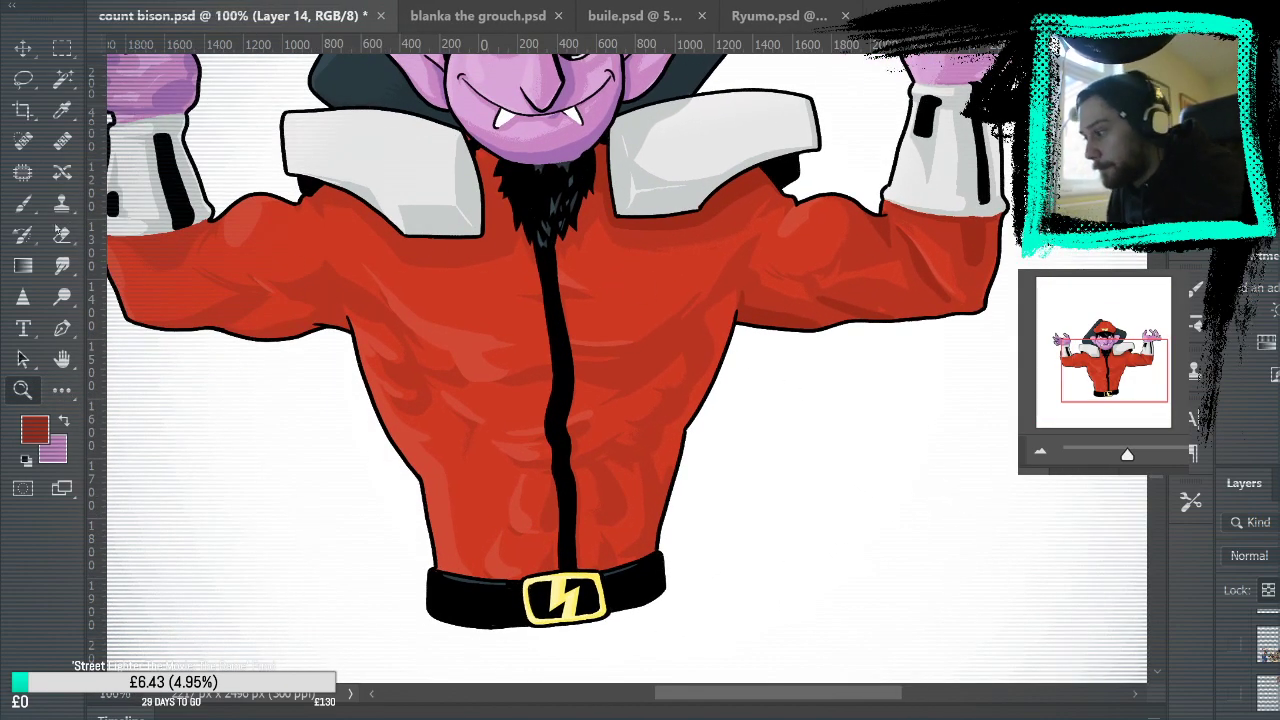
key("b")
left_click(1234, 650)
left_click_drag(850, 590, 896, 362)
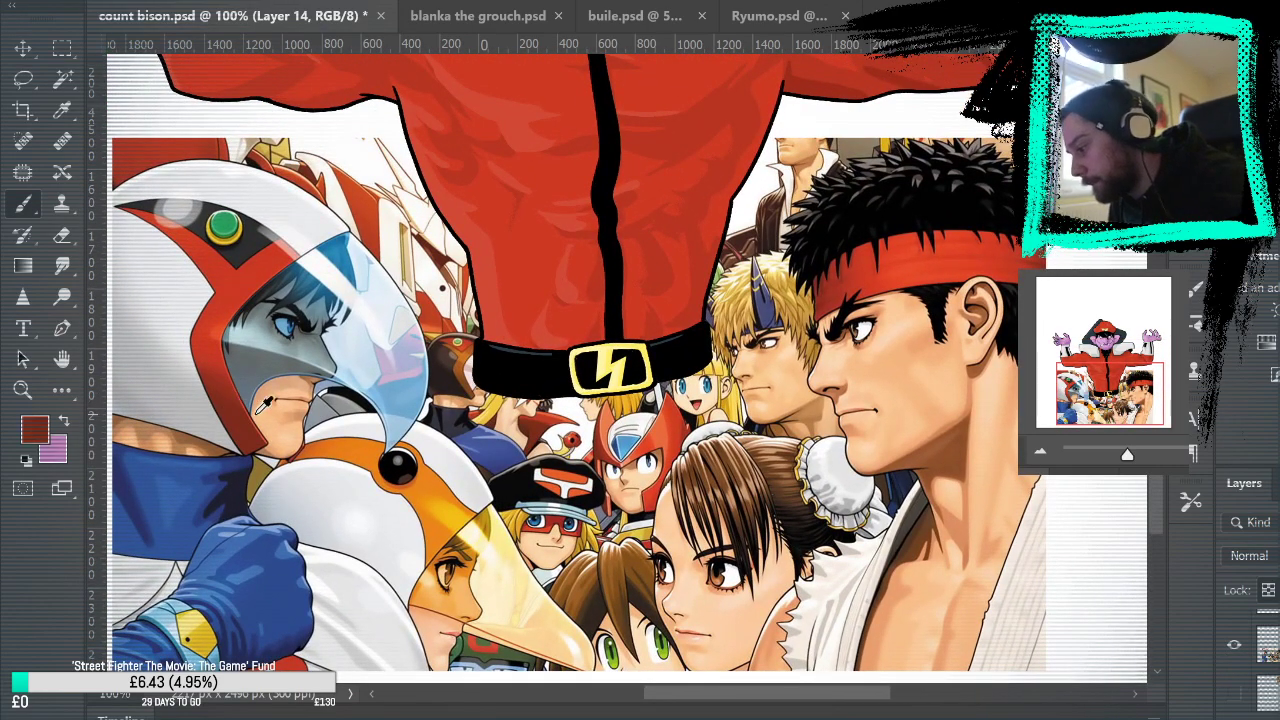
mouse_move(910, 262)
left_mouse_down()
mouse_move(908, 299)
mouse_move(759, 568)
left_mouse_up()
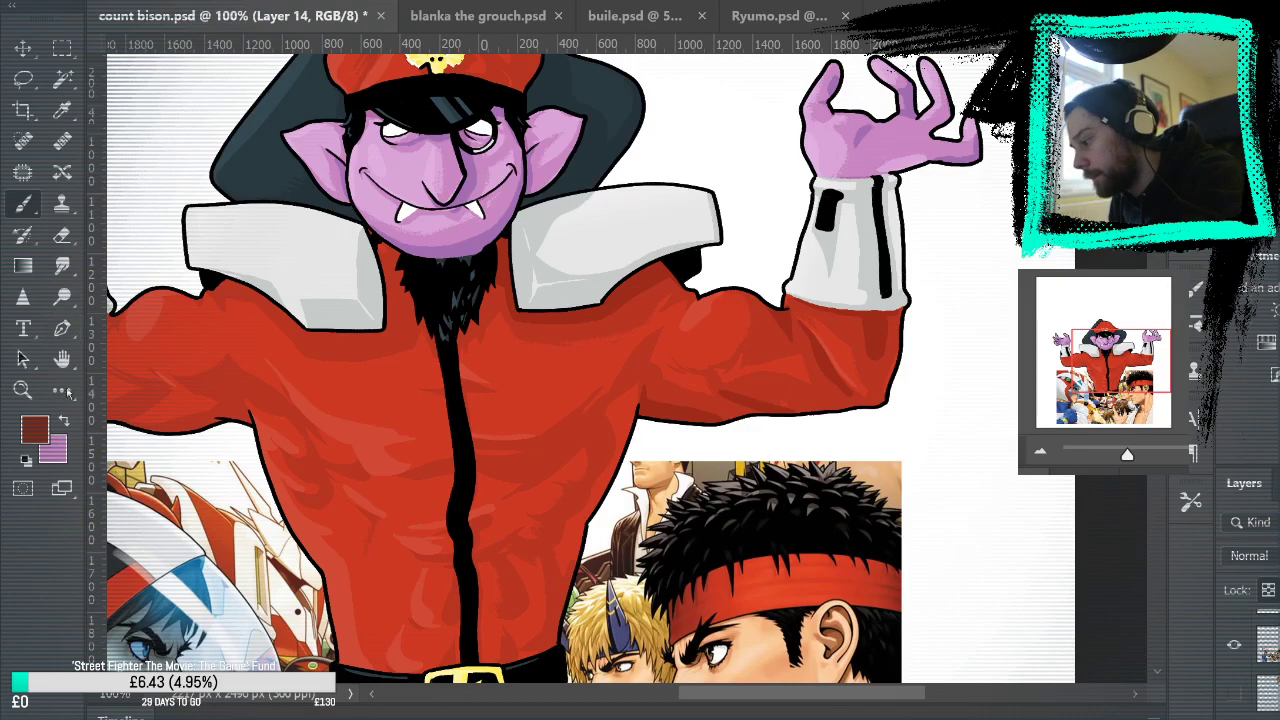
key("g")
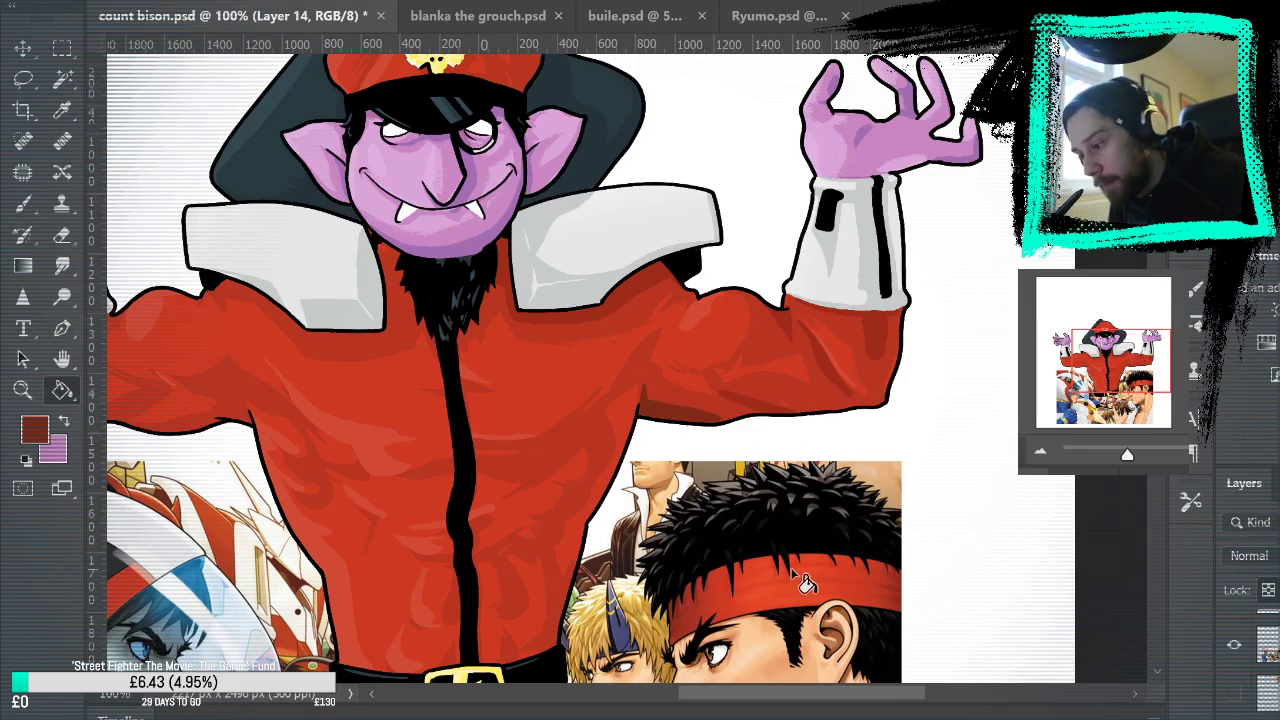
left_click_drag(740, 596, 868, 291)
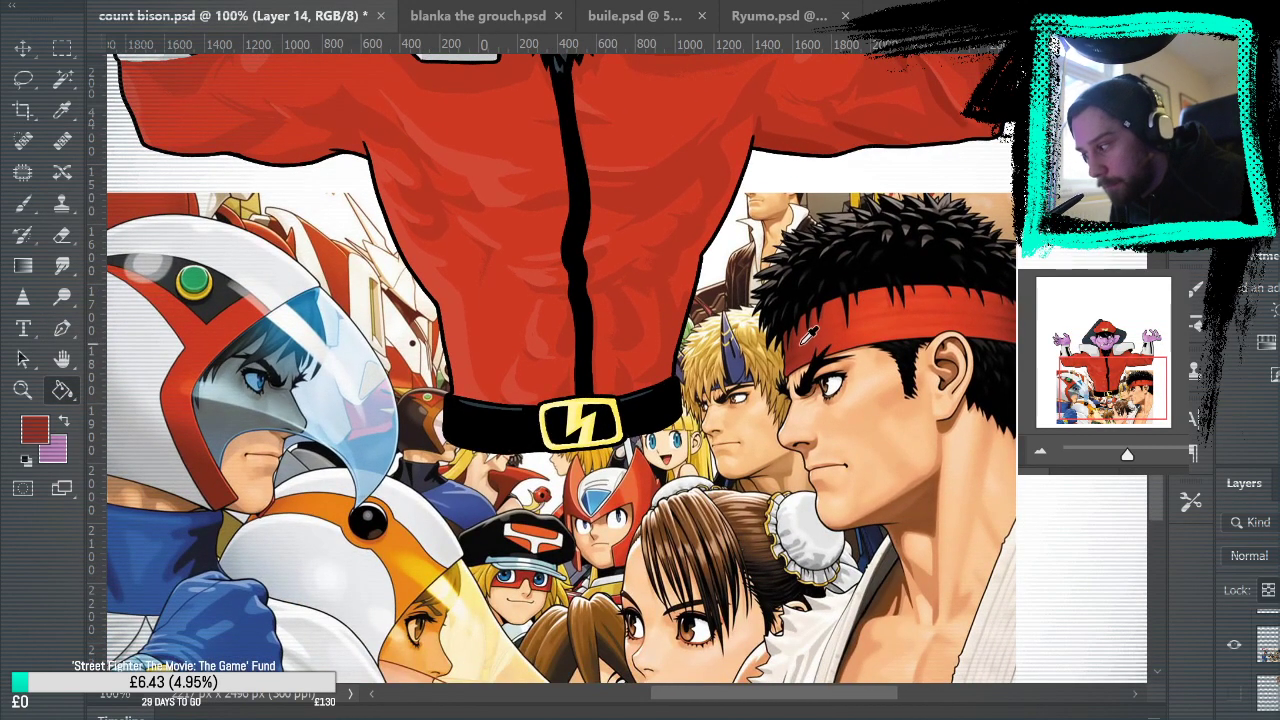
left_click_drag(812, 340, 816, 508)
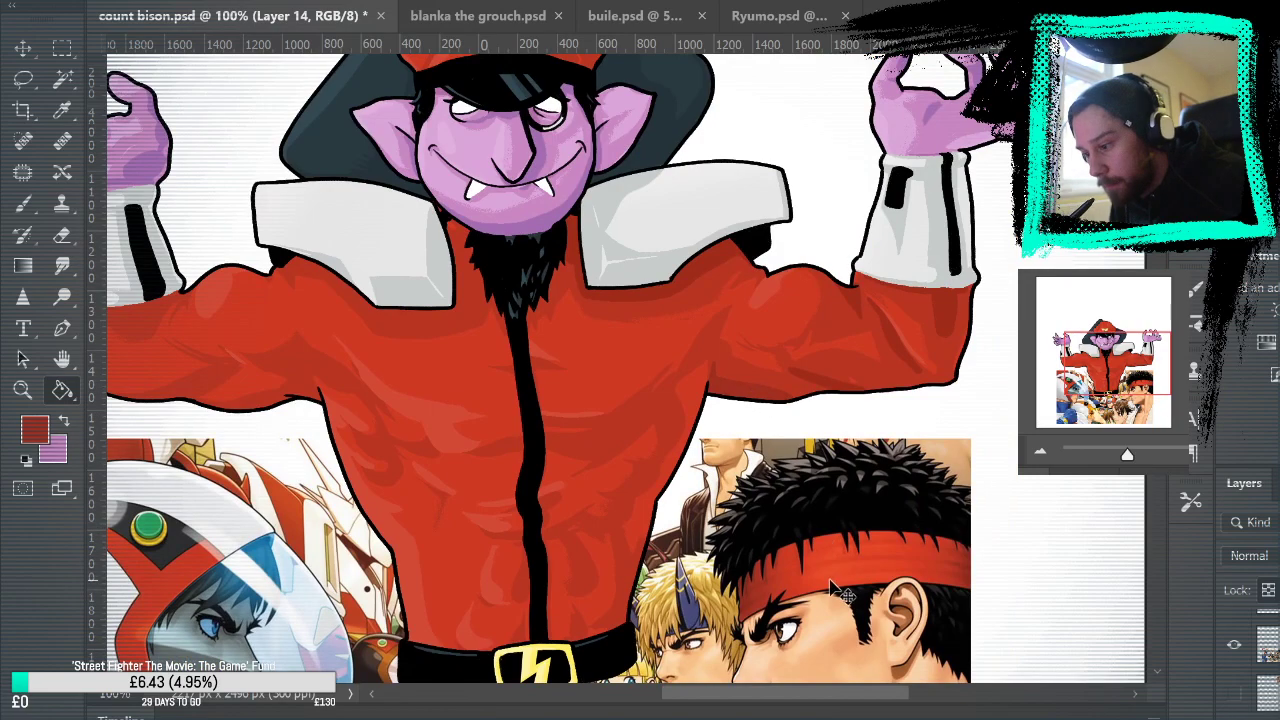
left_click_drag(886, 580, 930, 491)
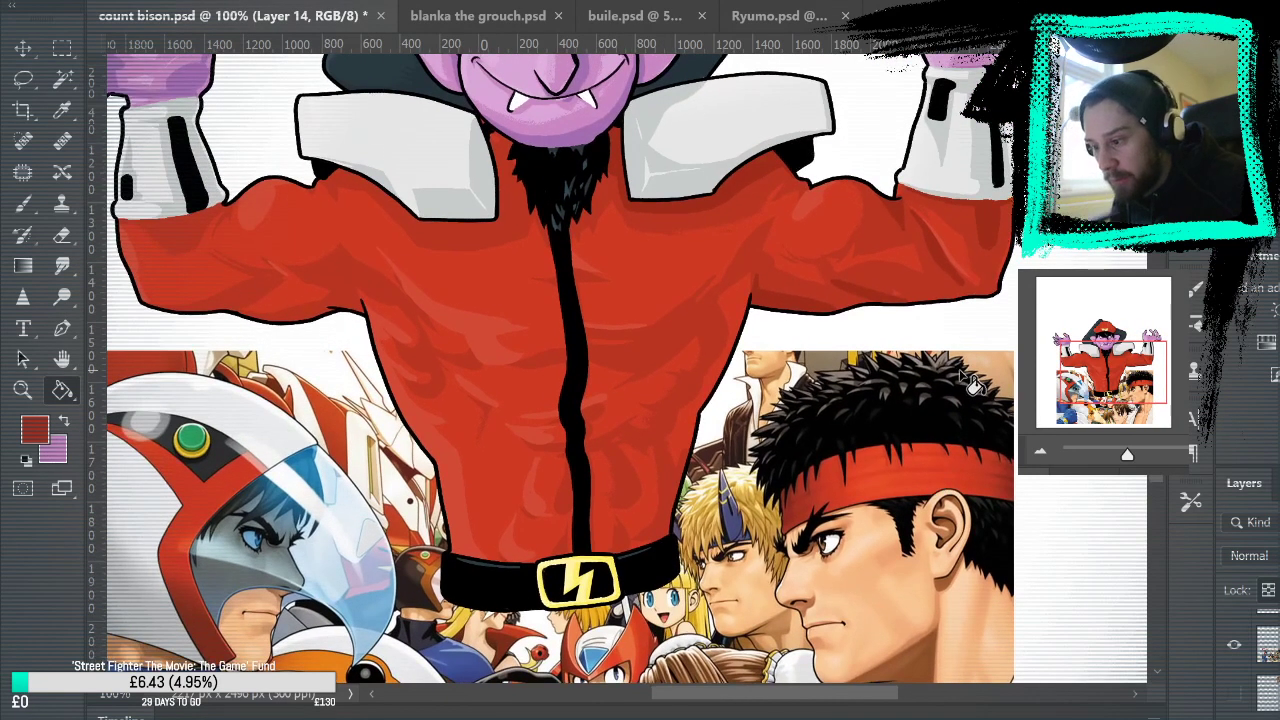
left_click(1234, 646)
Step: Paint deeper red shadows below the chest, along the ribs and on the abdomen on the character's left side of the torso
left_click(23, 203)
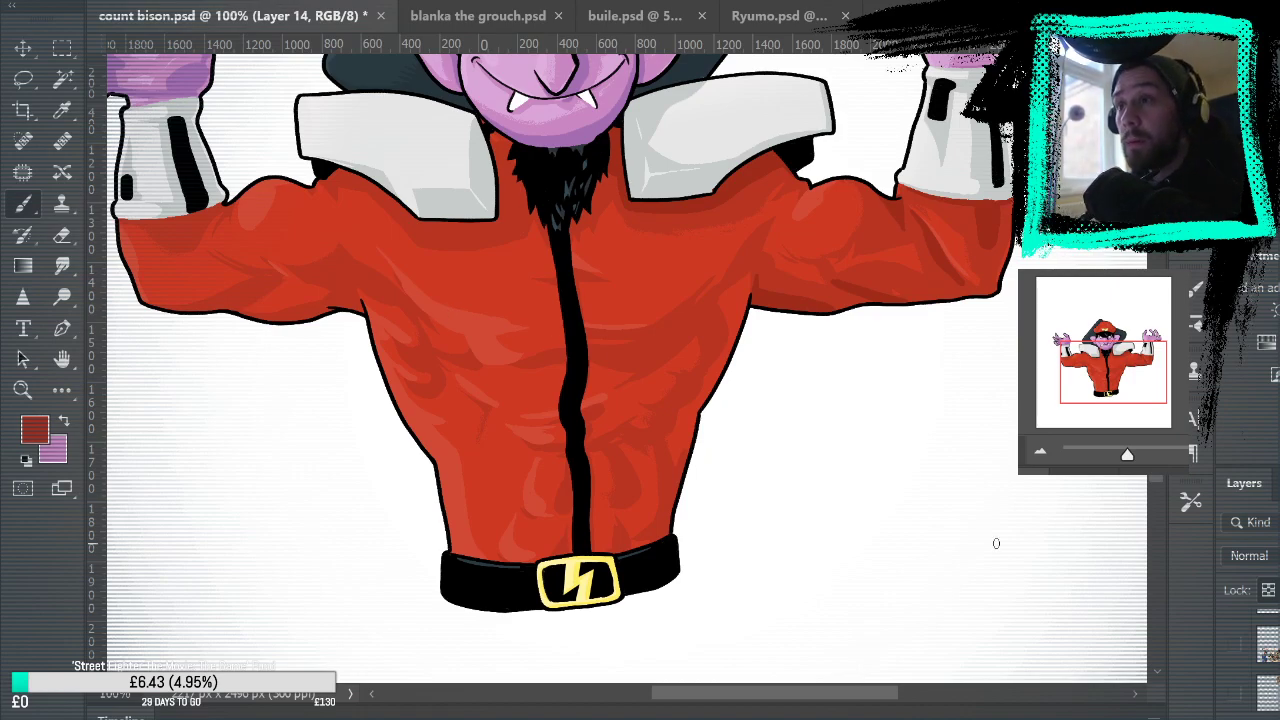
mouse_move(940, 466)
left_mouse_down()
mouse_move(983, 571)
mouse_move(1001, 569)
left_mouse_up()
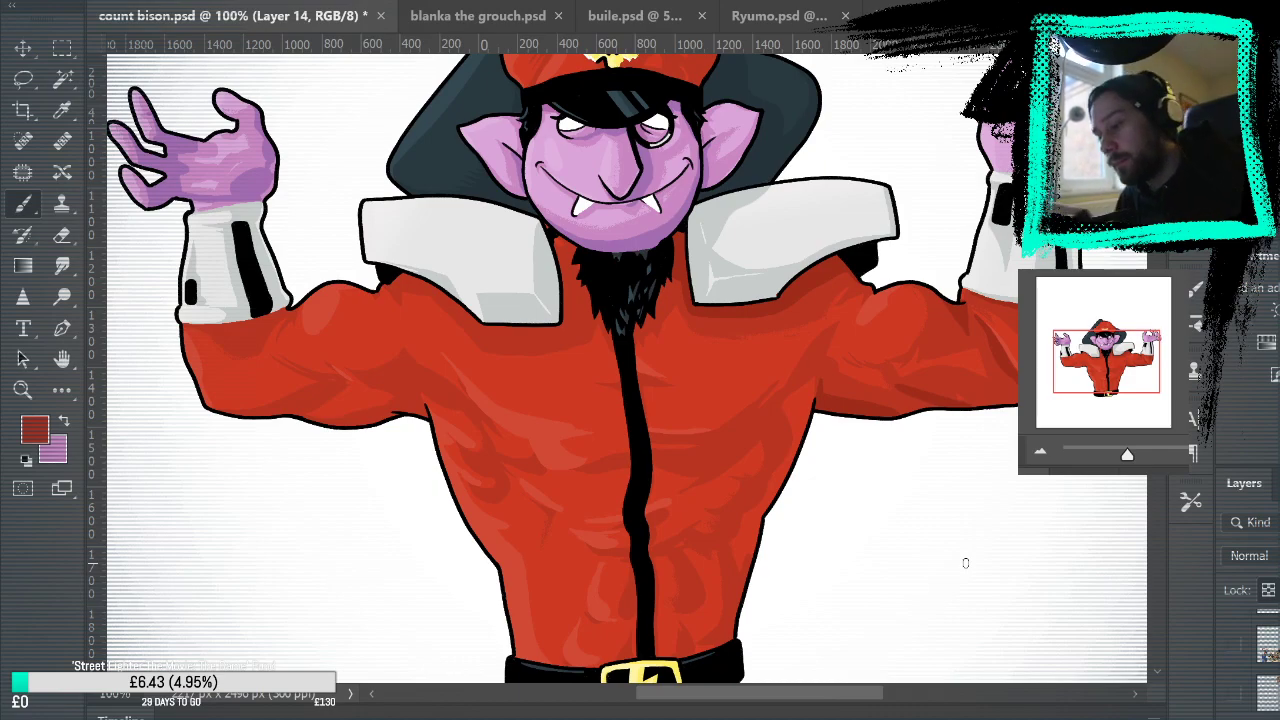
left_click_drag(803, 388, 767, 518)
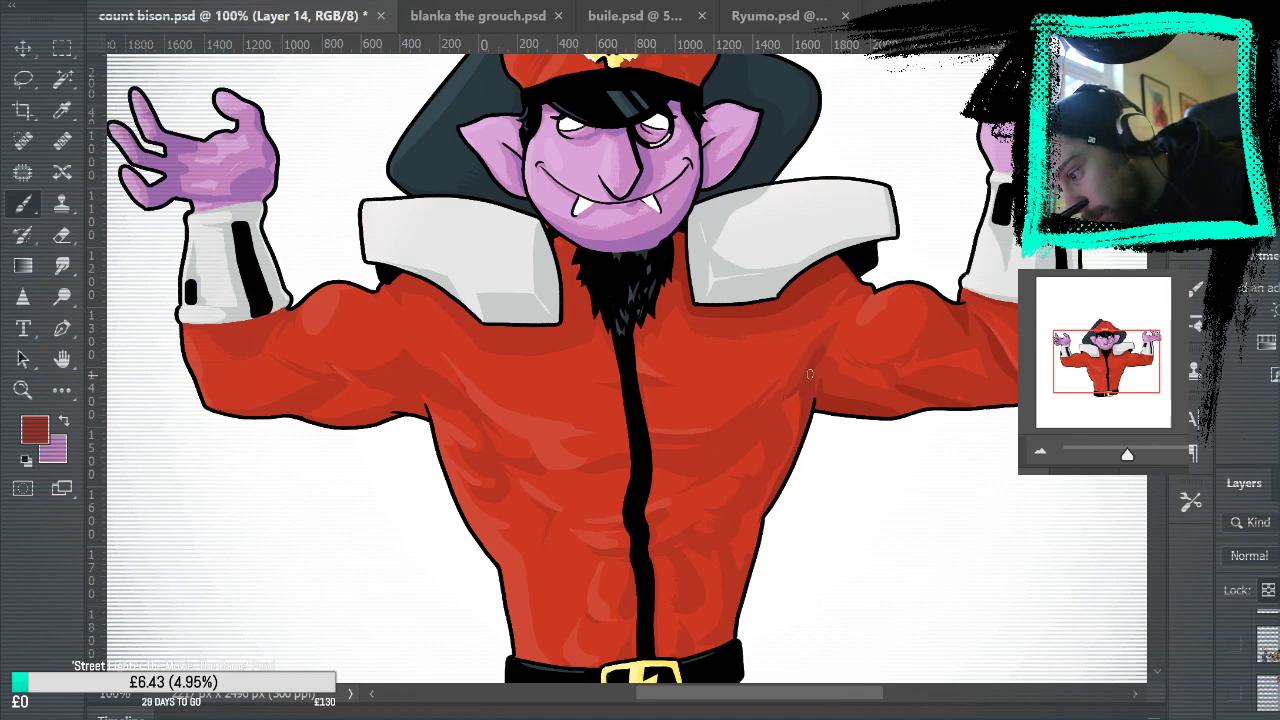
left_click_drag(866, 418, 986, 343)
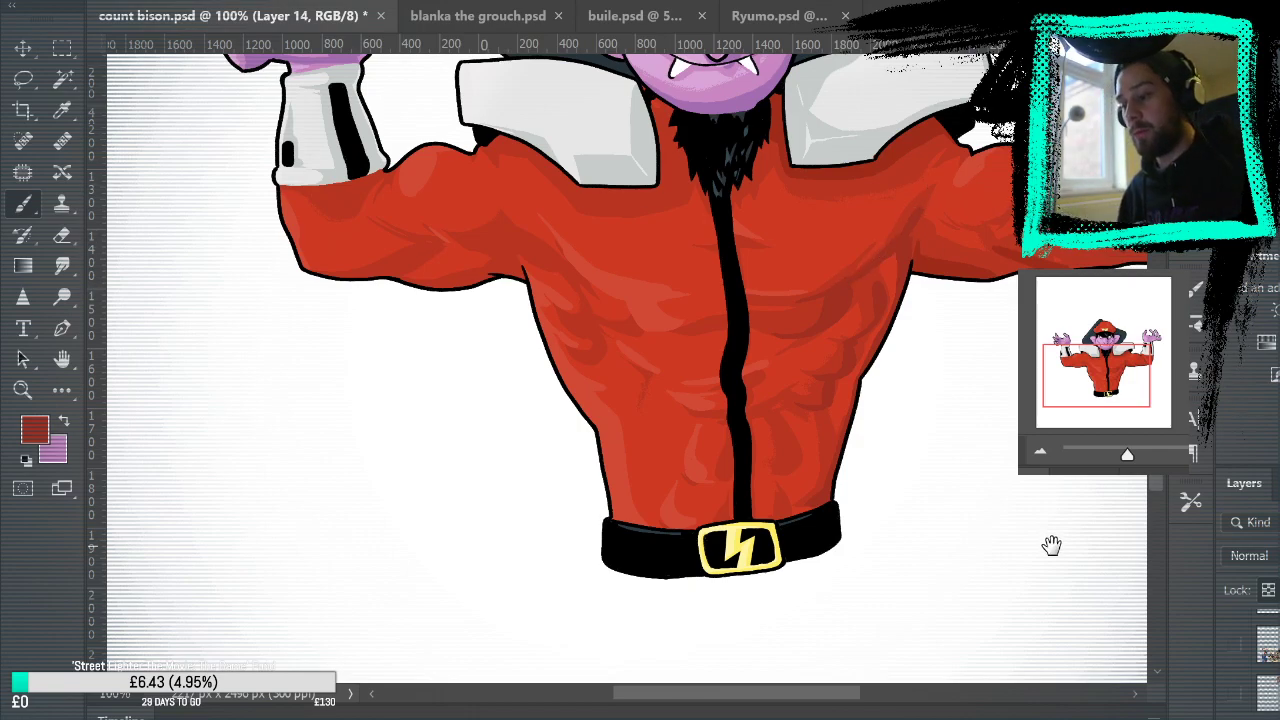
left_click_drag(1037, 571, 1011, 611)
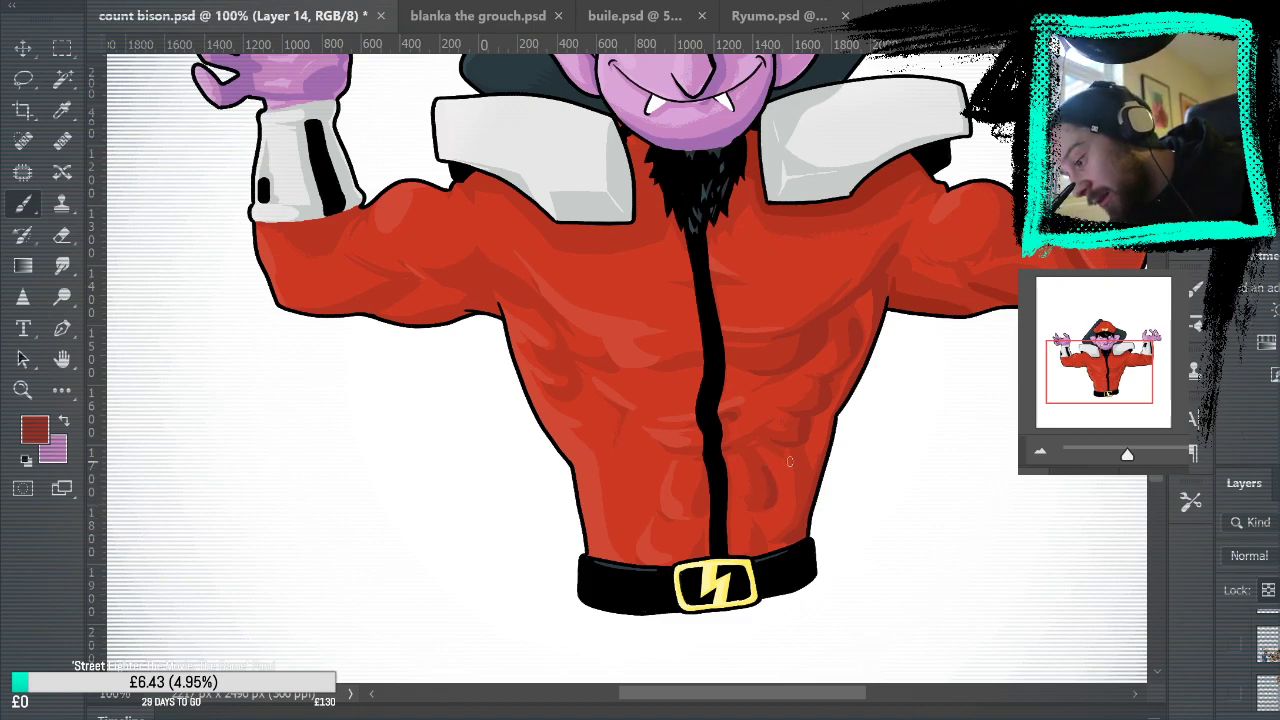
left_click_drag(1028, 542, 1089, 429)
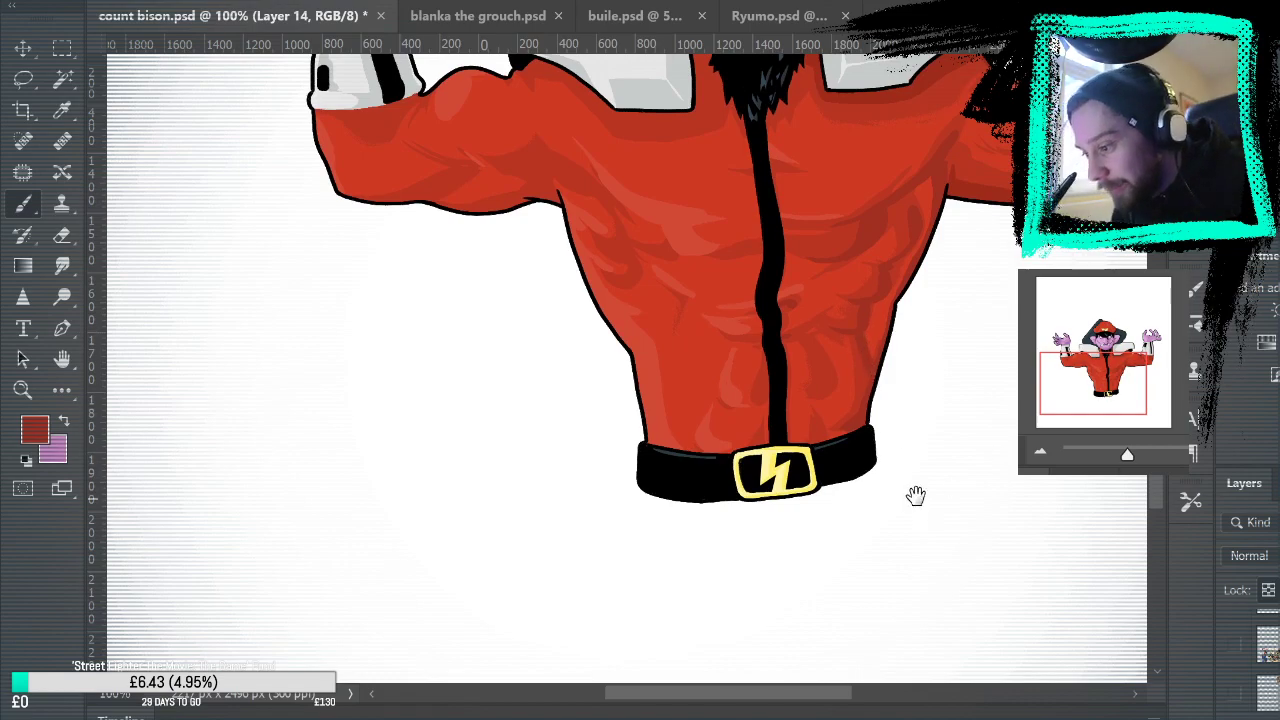
Step: Sample the uniform's dark red shadow tone from beneath the shoulder armour on the character's right side
left_click_drag(1013, 392, 1043, 503)
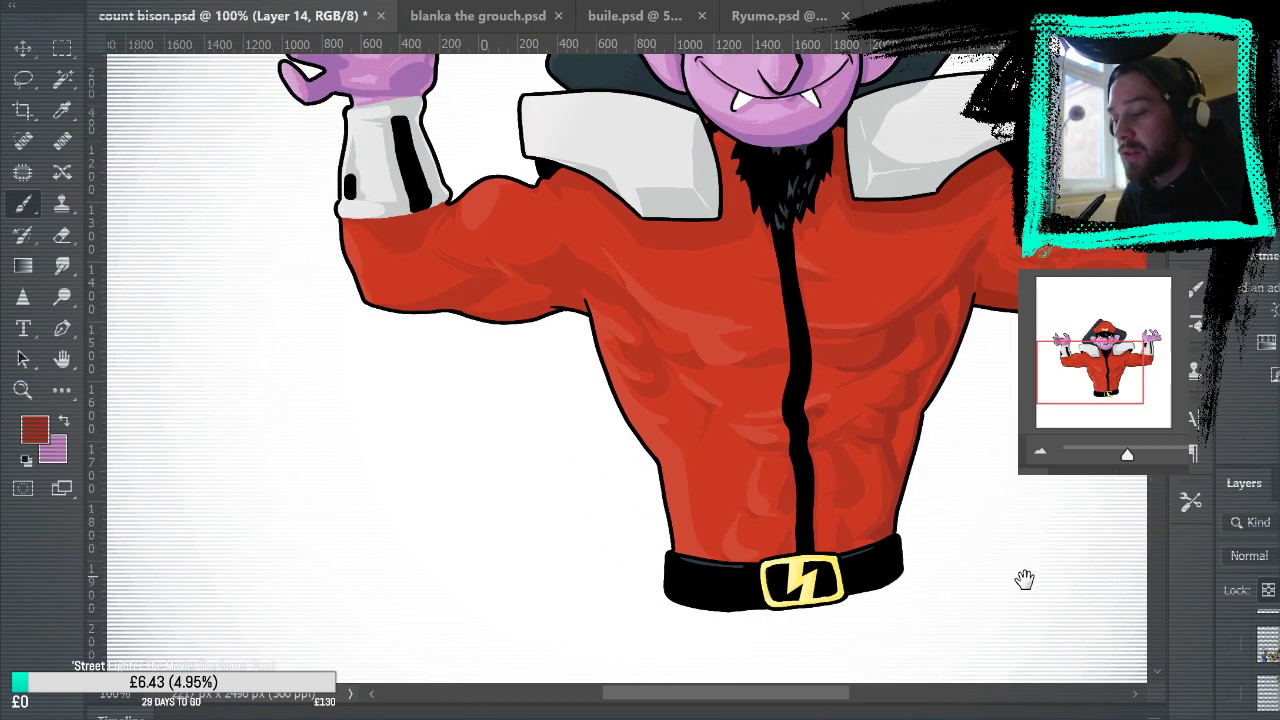
left_click_drag(1023, 580, 905, 644)
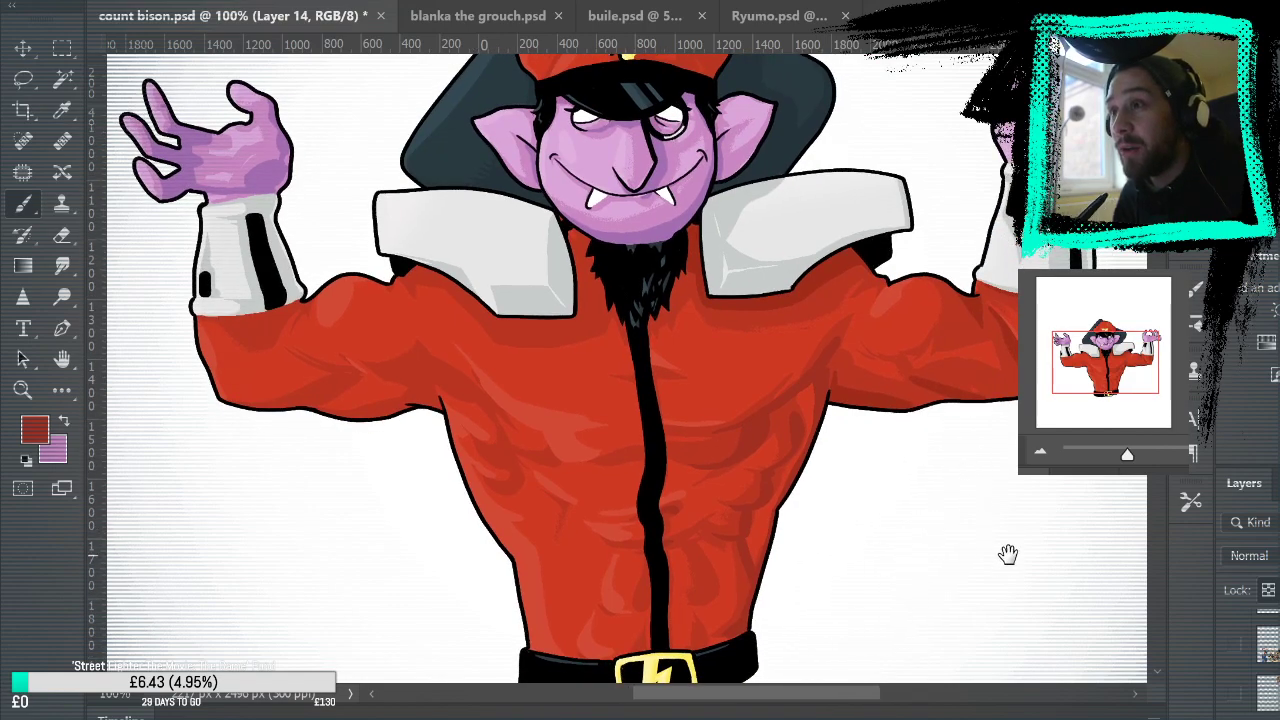
left_click_drag(1008, 551, 1005, 477)
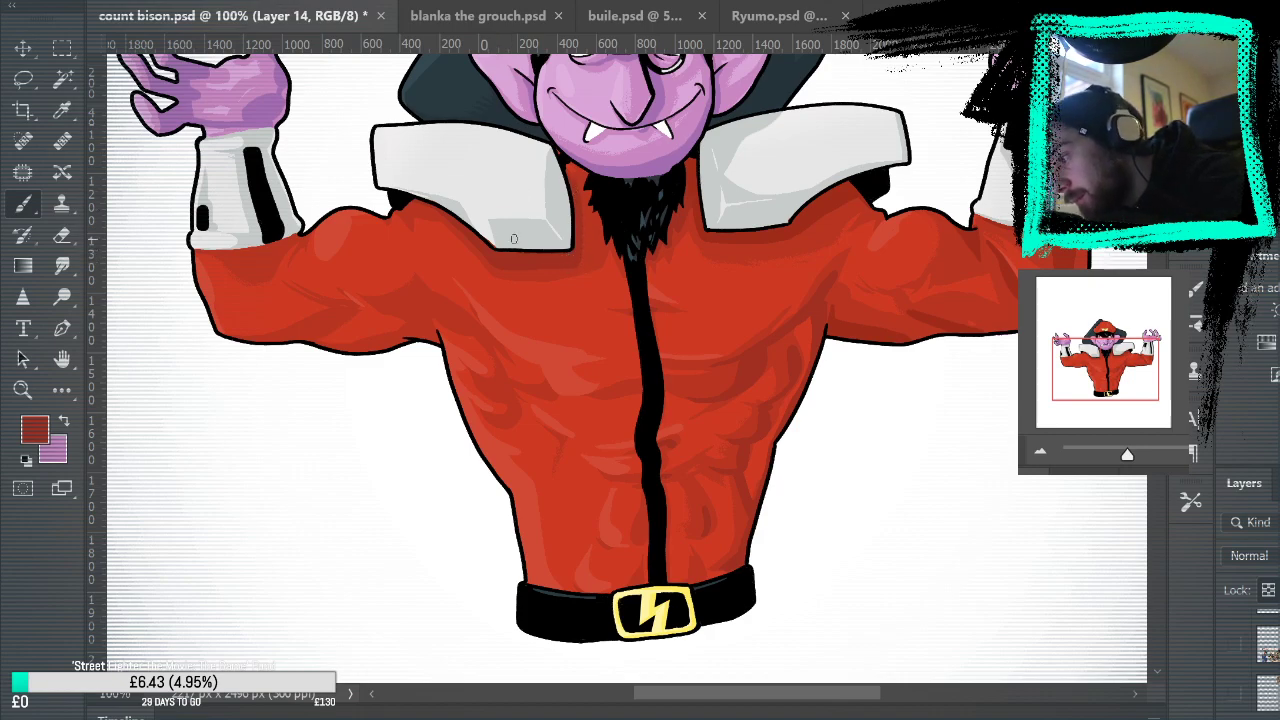
left_click(489, 216, "alt")
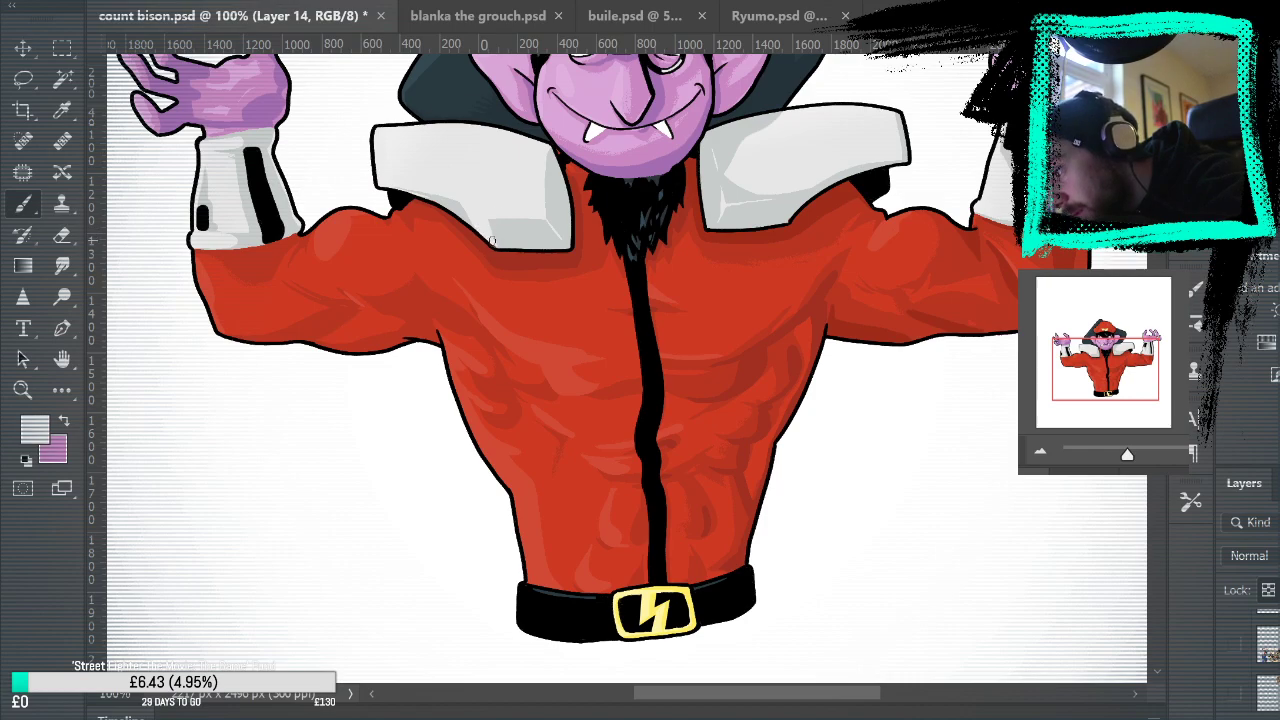
left_click(500, 228, "alt")
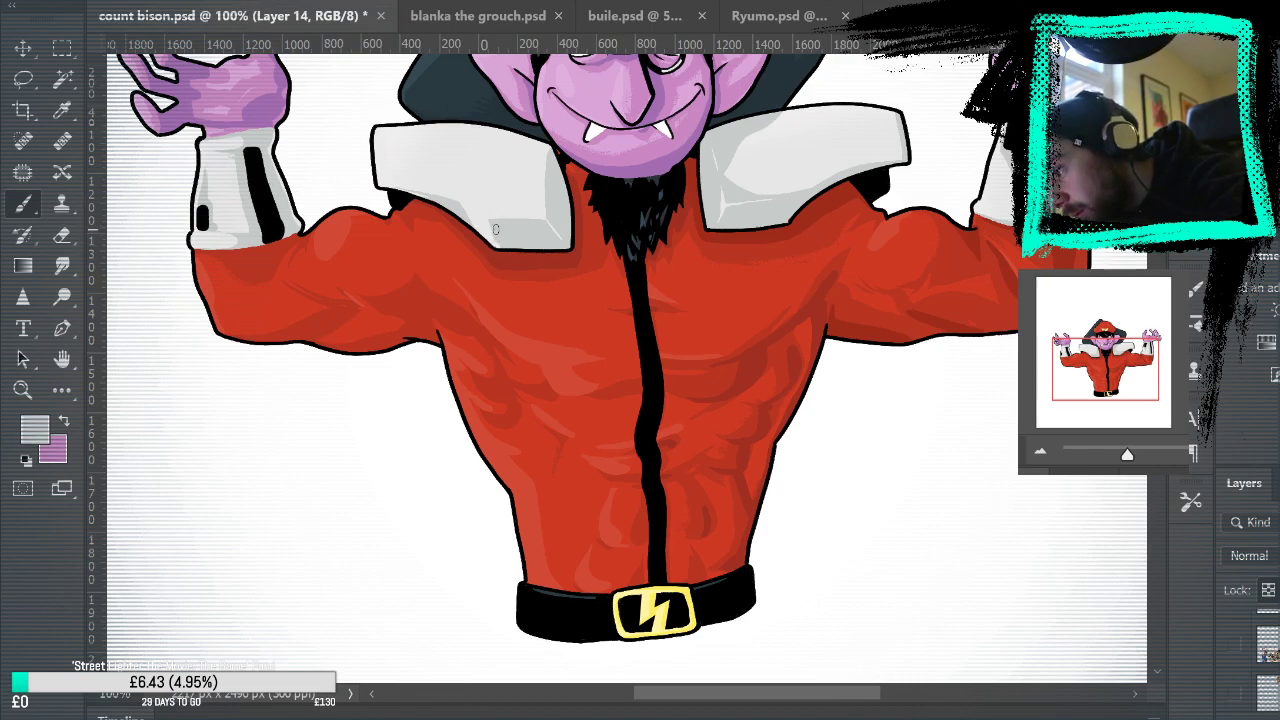
left_click(520, 258, "alt")
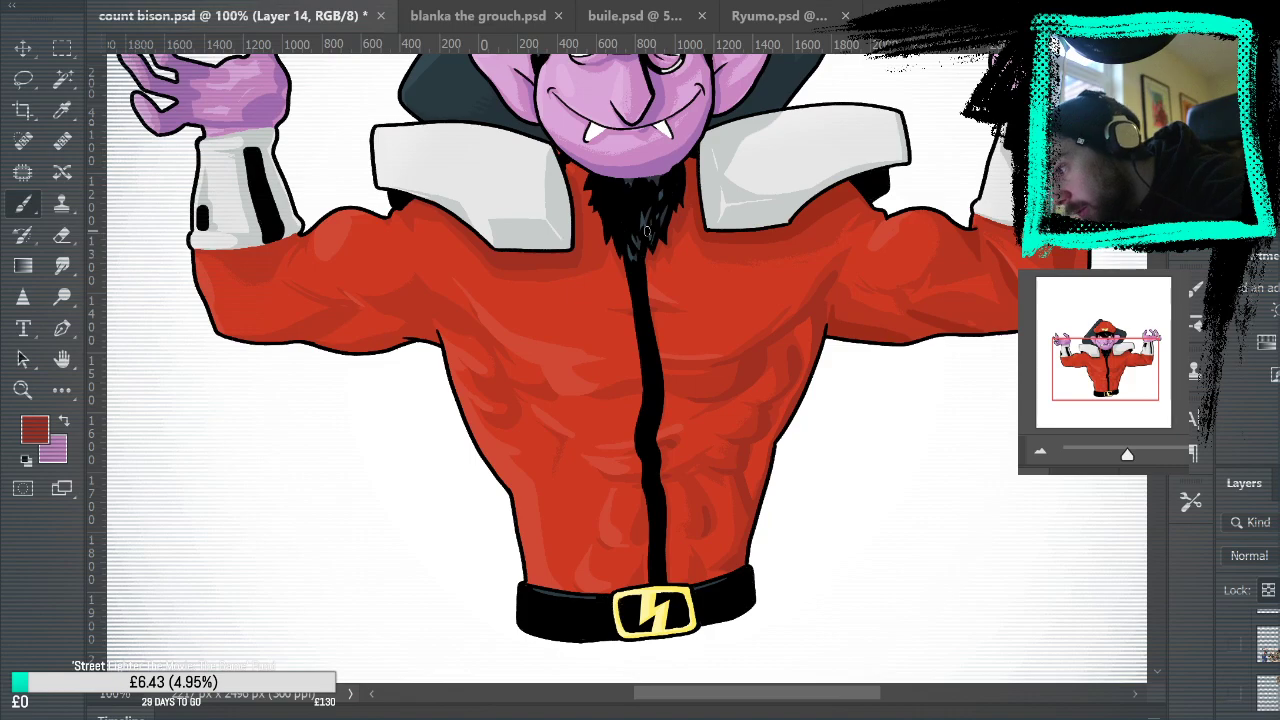
Step: Paint deeper red shadows under the chest, along the ribs and abdomen, and in the creases of the character's right arm
left_click_drag(964, 487, 986, 476)
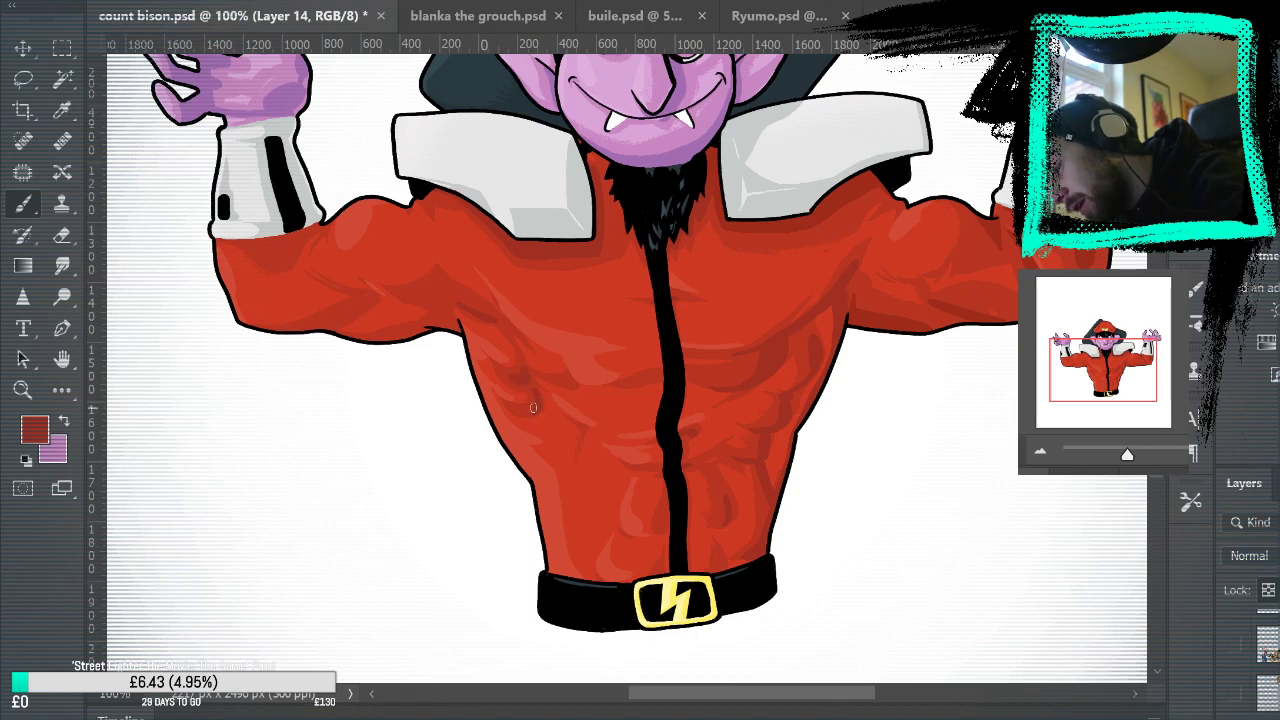
left_click_drag(1006, 528, 1066, 514)
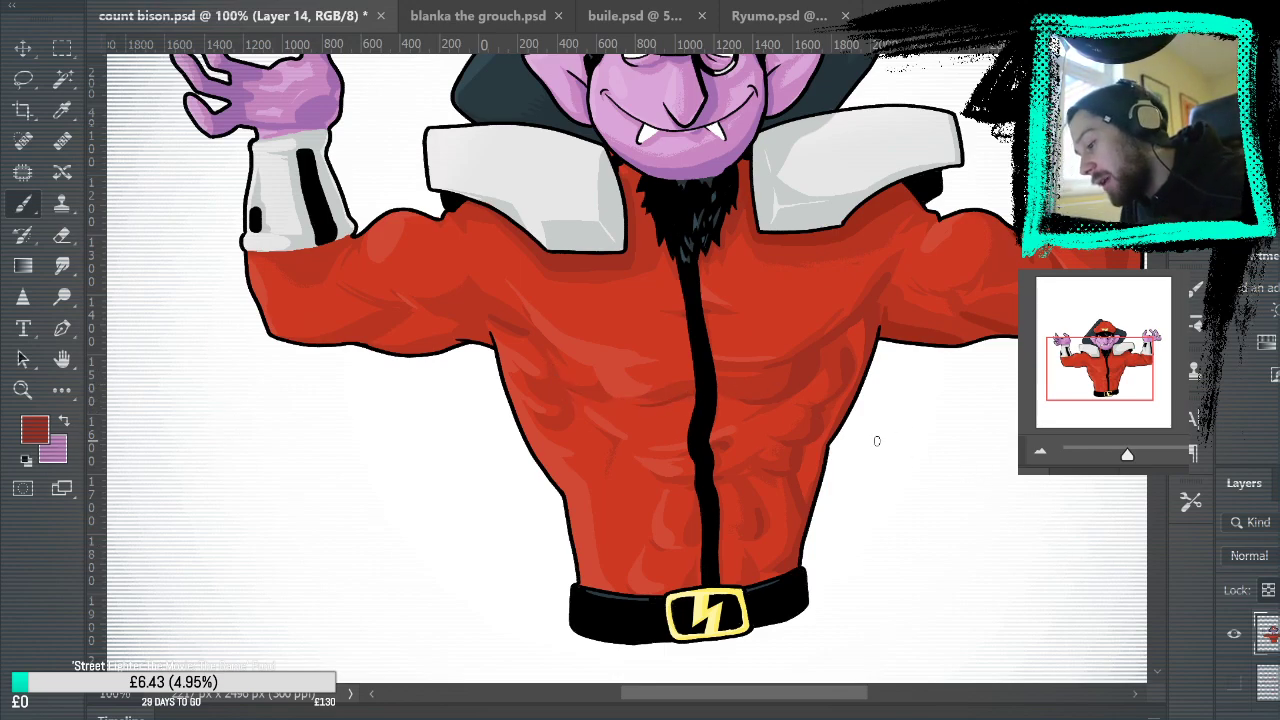
left_click_drag(951, 553, 1018, 427)
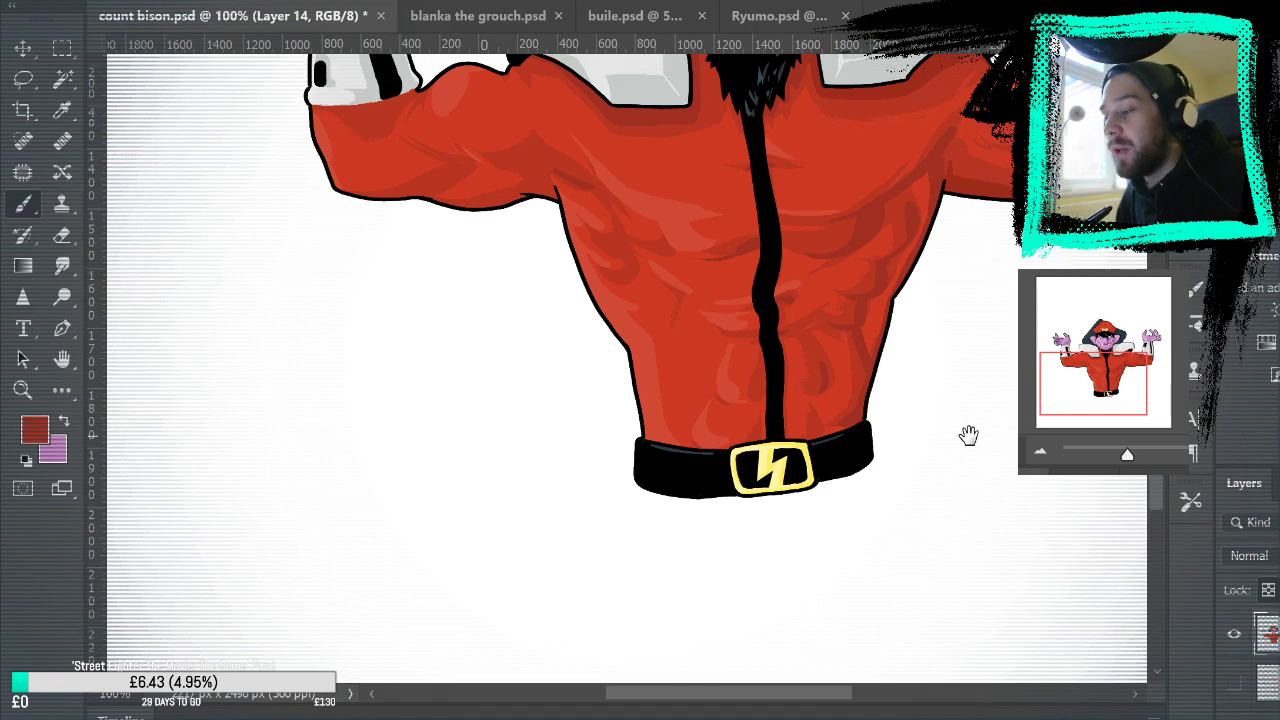
left_click_drag(968, 434, 968, 640)
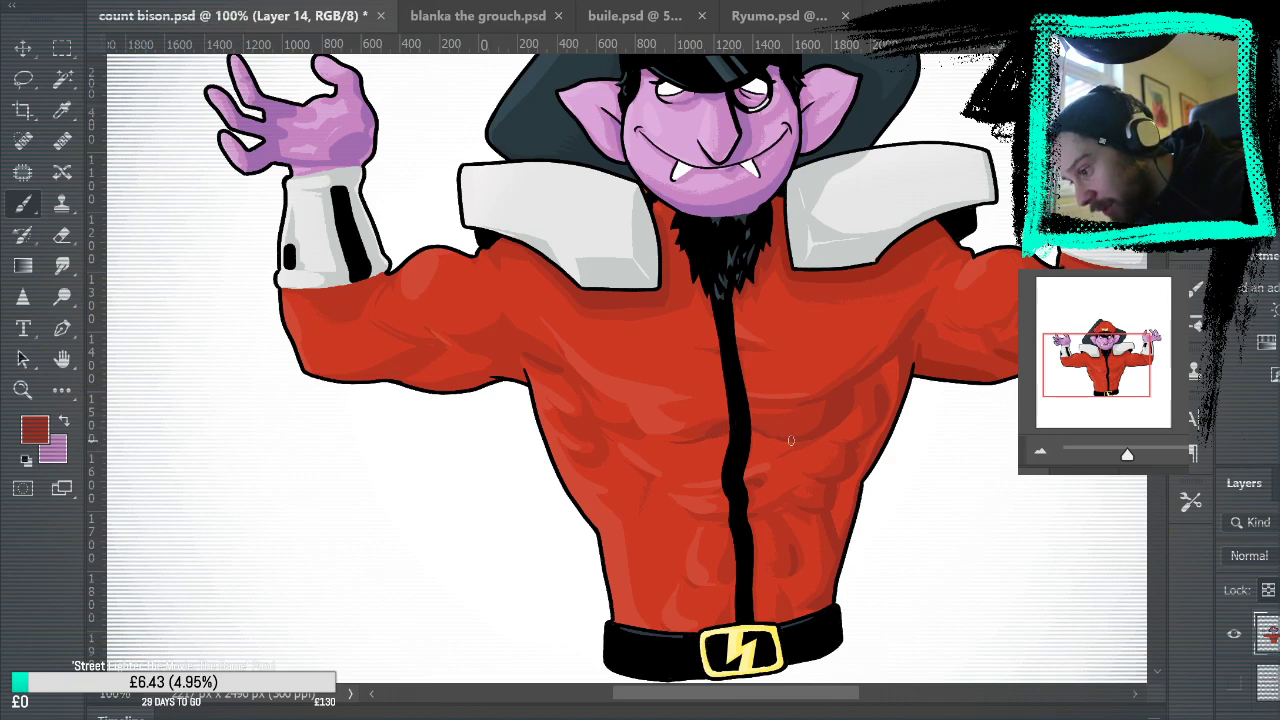
scroll(843, 387, "down", 2)
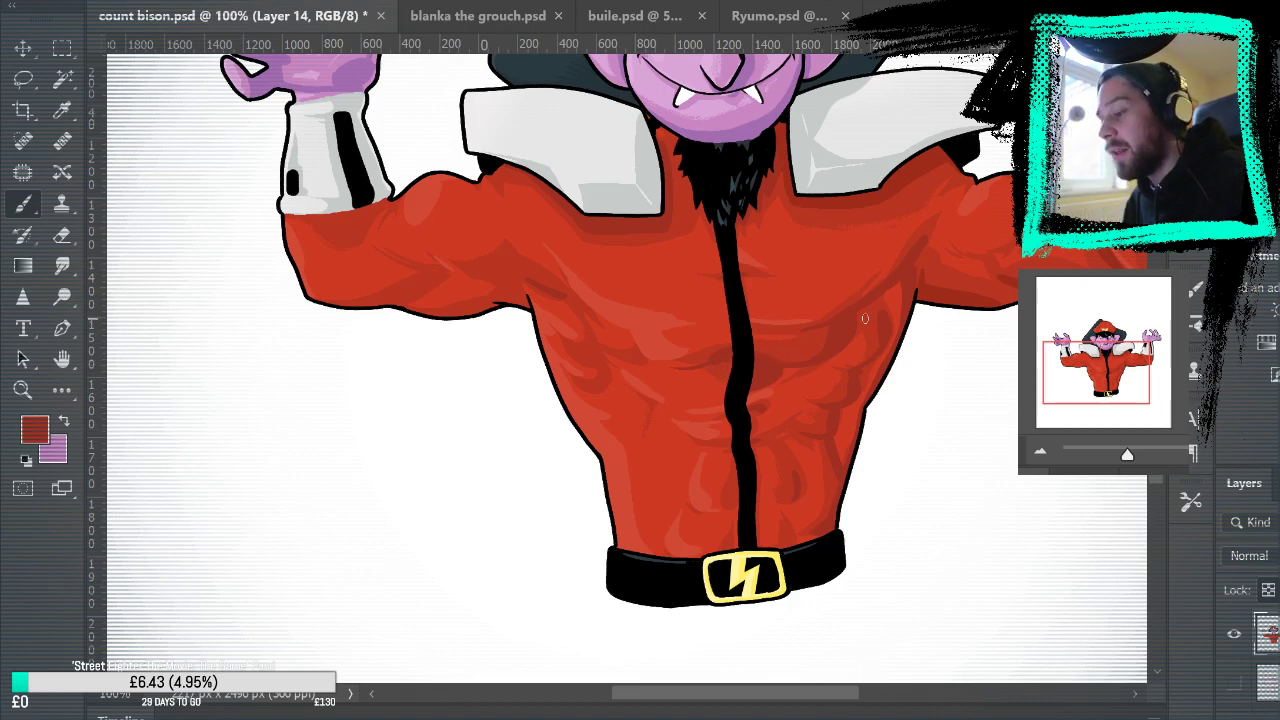
left_click_drag(1005, 489, 951, 503)
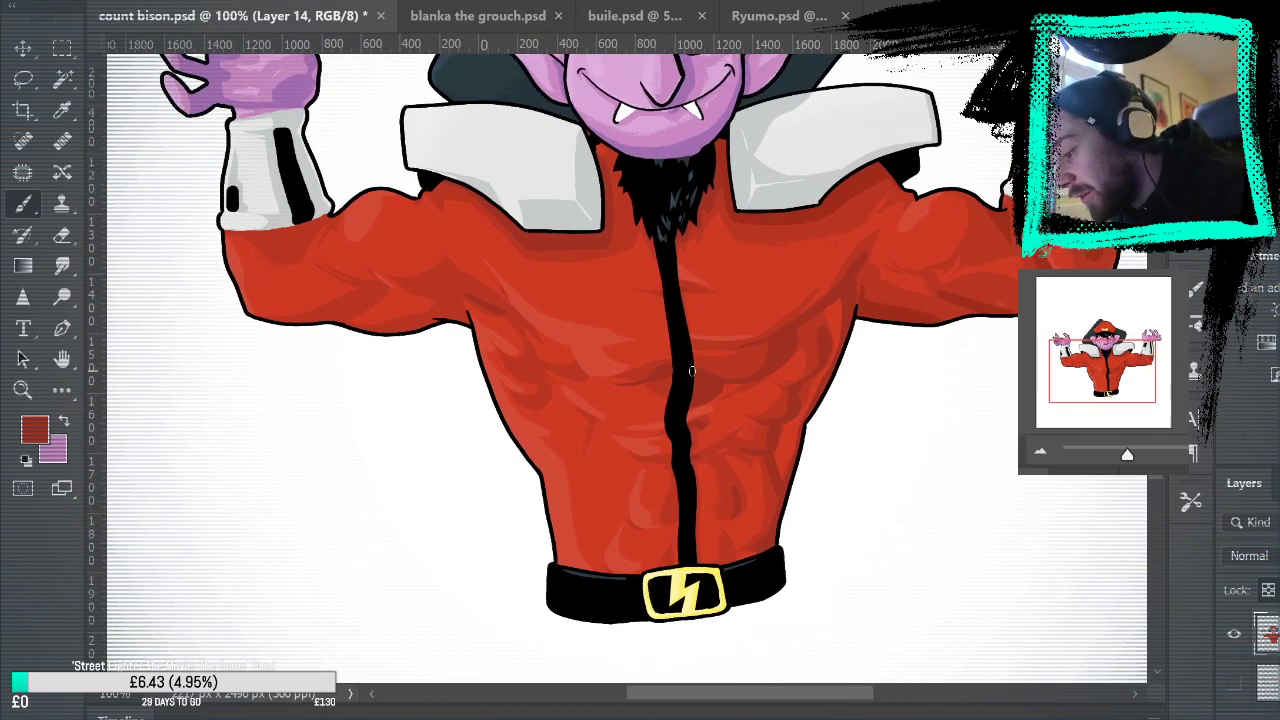
left_click_drag(981, 461, 1020, 438)
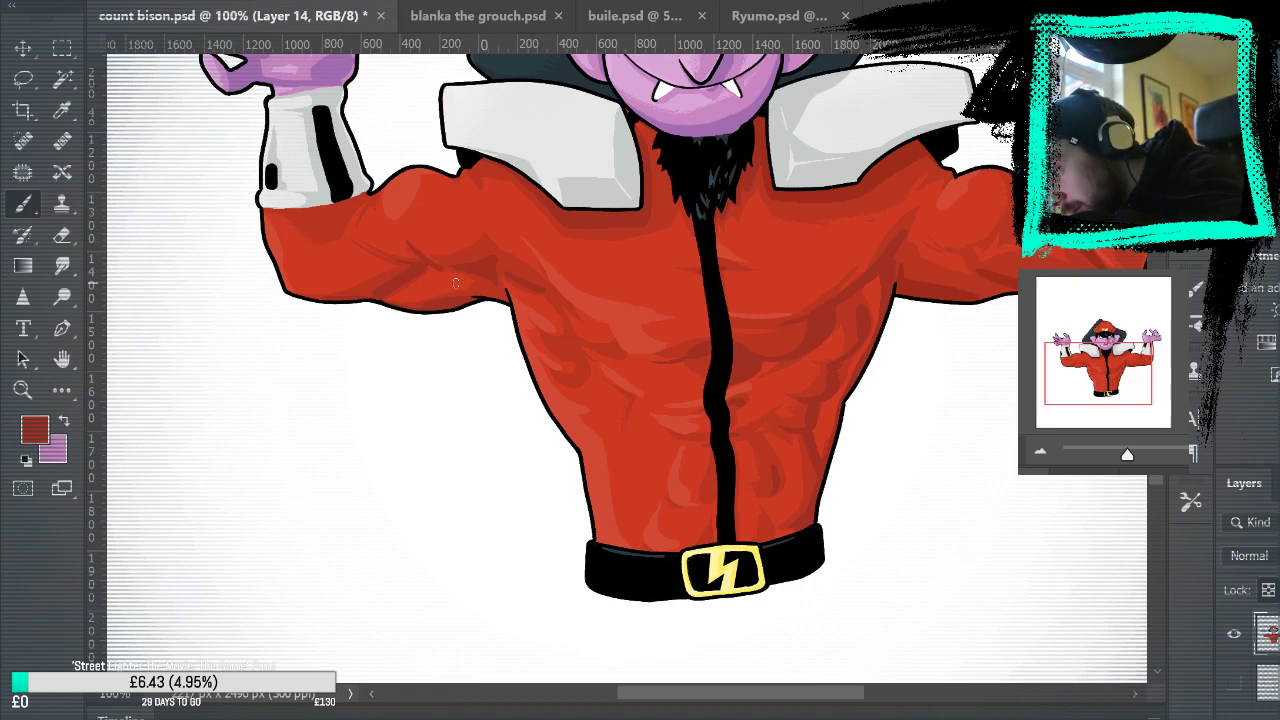
Step: Sample the lighter highlight red and repaint the highlight streak over the crease of the character's right arm
left_click(23, 390)
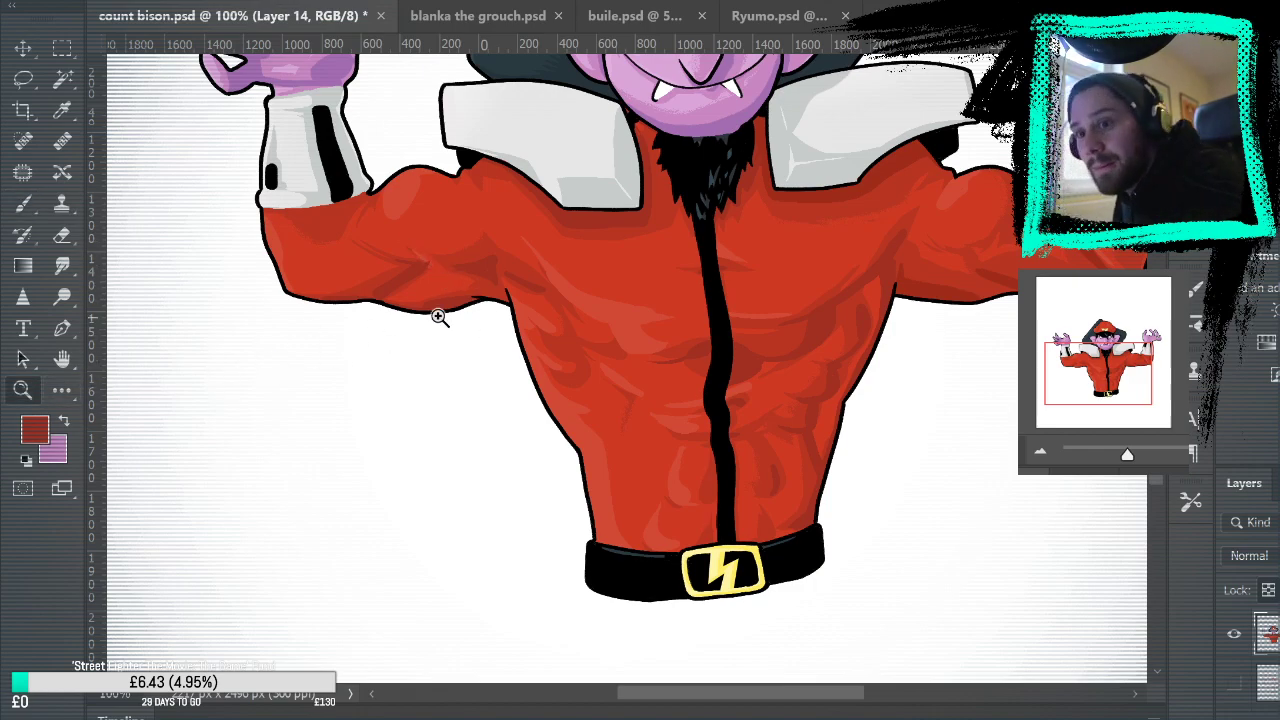
left_click(428, 270)
left_click(477, 306)
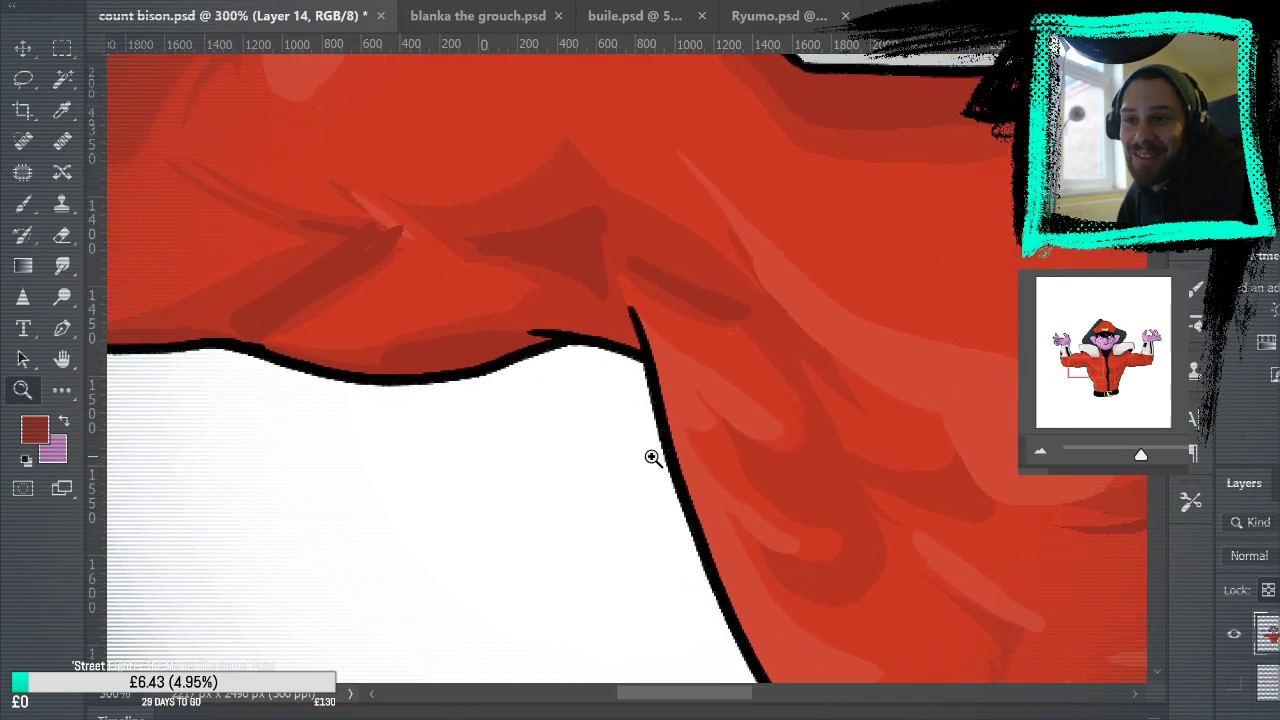
key("b")
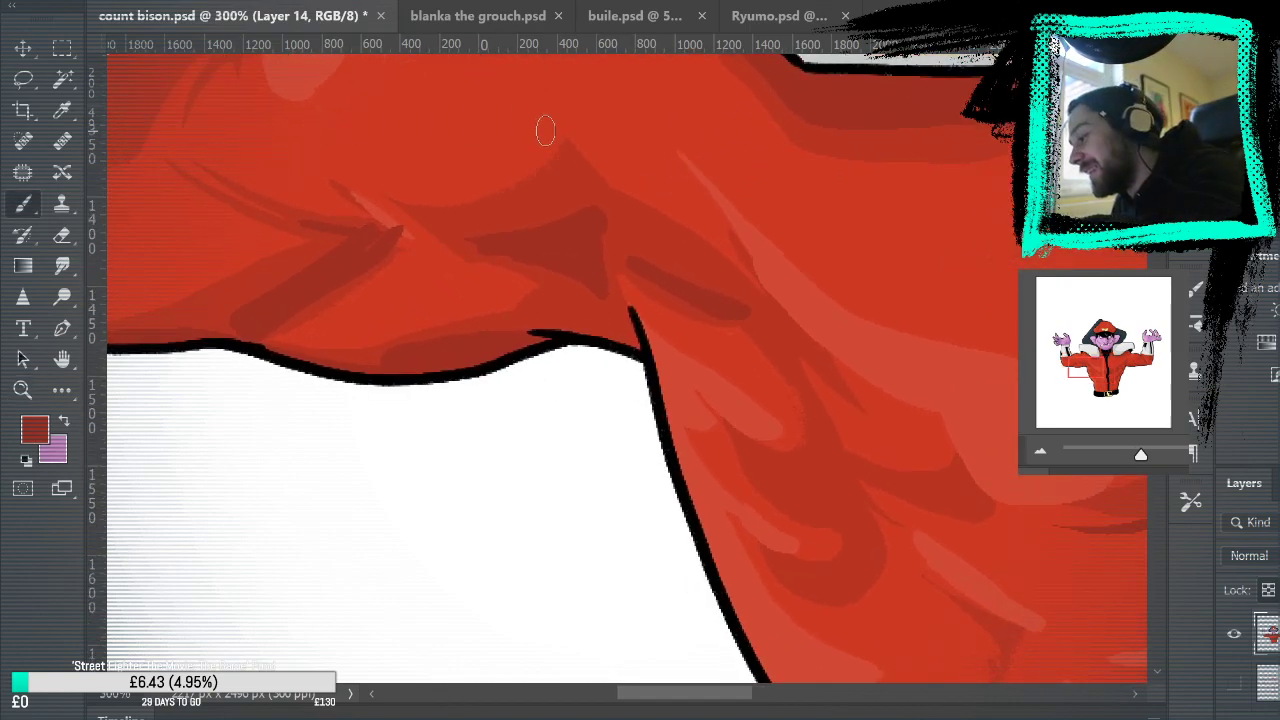
left_click(317, 85, "alt")
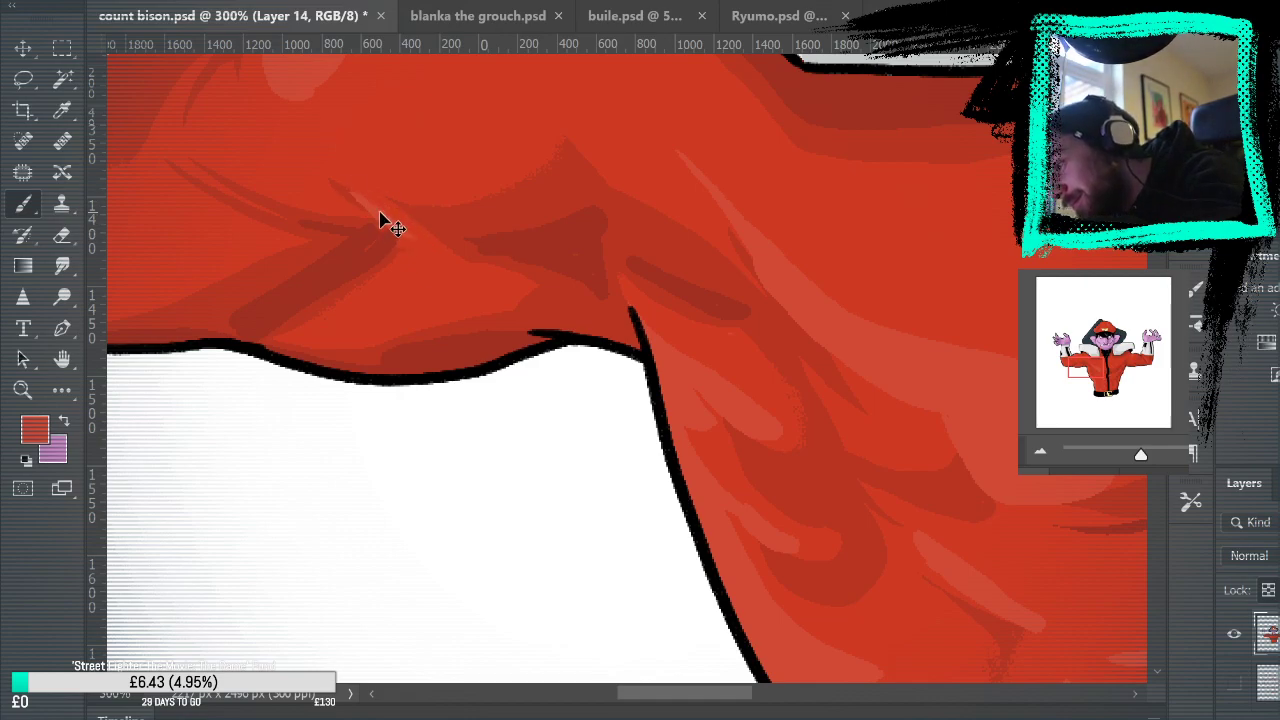
left_click_drag(346, 186, 410, 236)
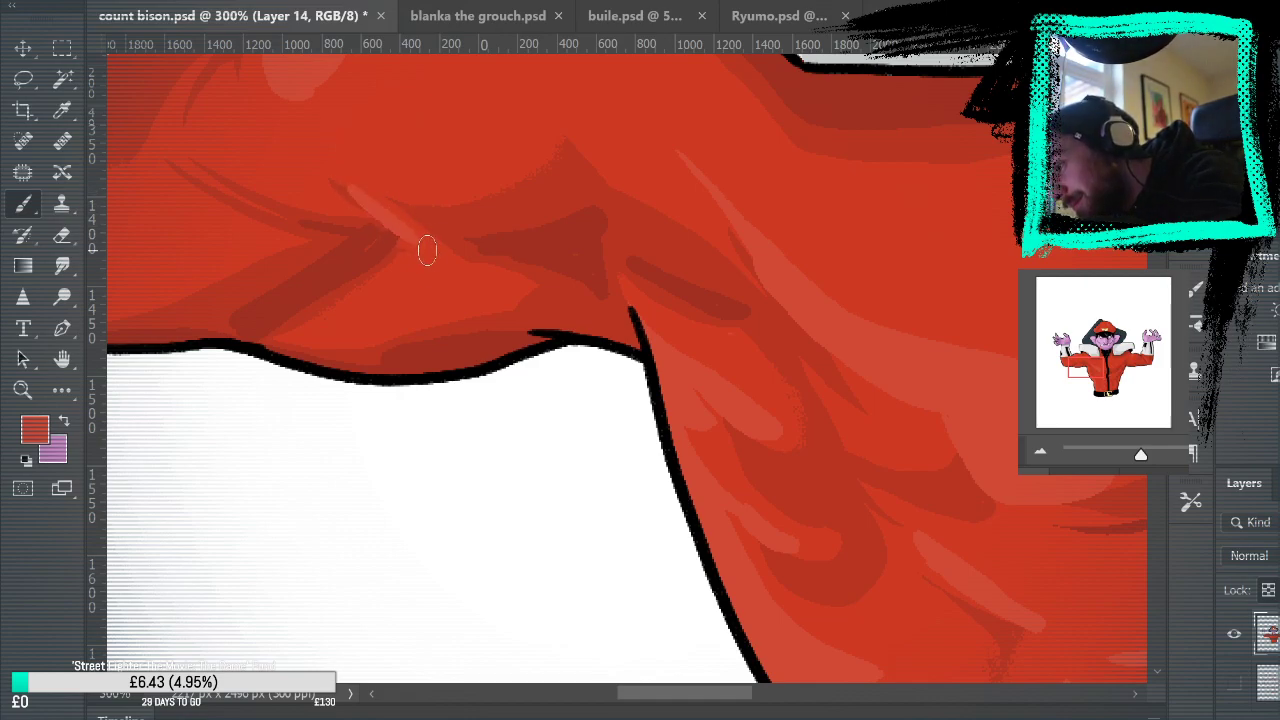
Step: Sample the deep shadow red and paint a darker shadow along the sleeve beneath the white cuff on the character's right arm
left_click(371, 223, "alt")
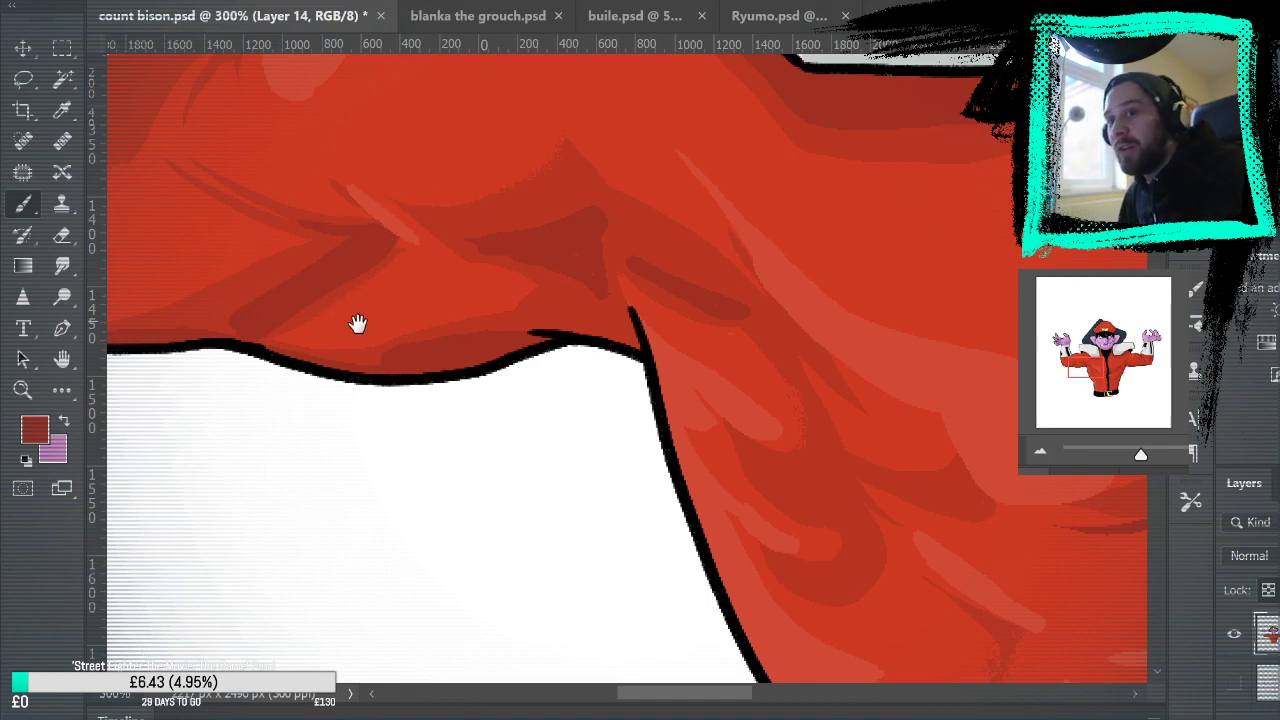
left_click_drag(357, 323, 783, 243)
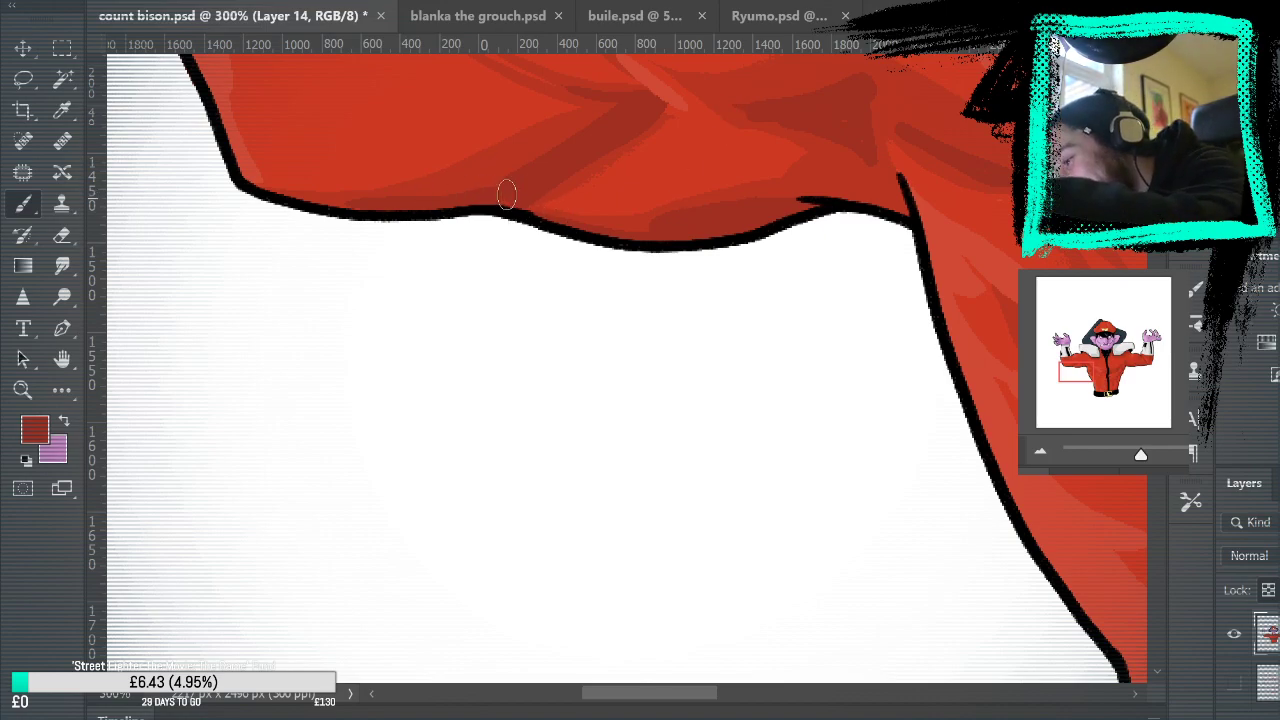
mouse_move(523, 206)
left_mouse_down()
mouse_move(700, 349)
mouse_move(977, 631)
mouse_move(962, 622)
left_mouse_up()
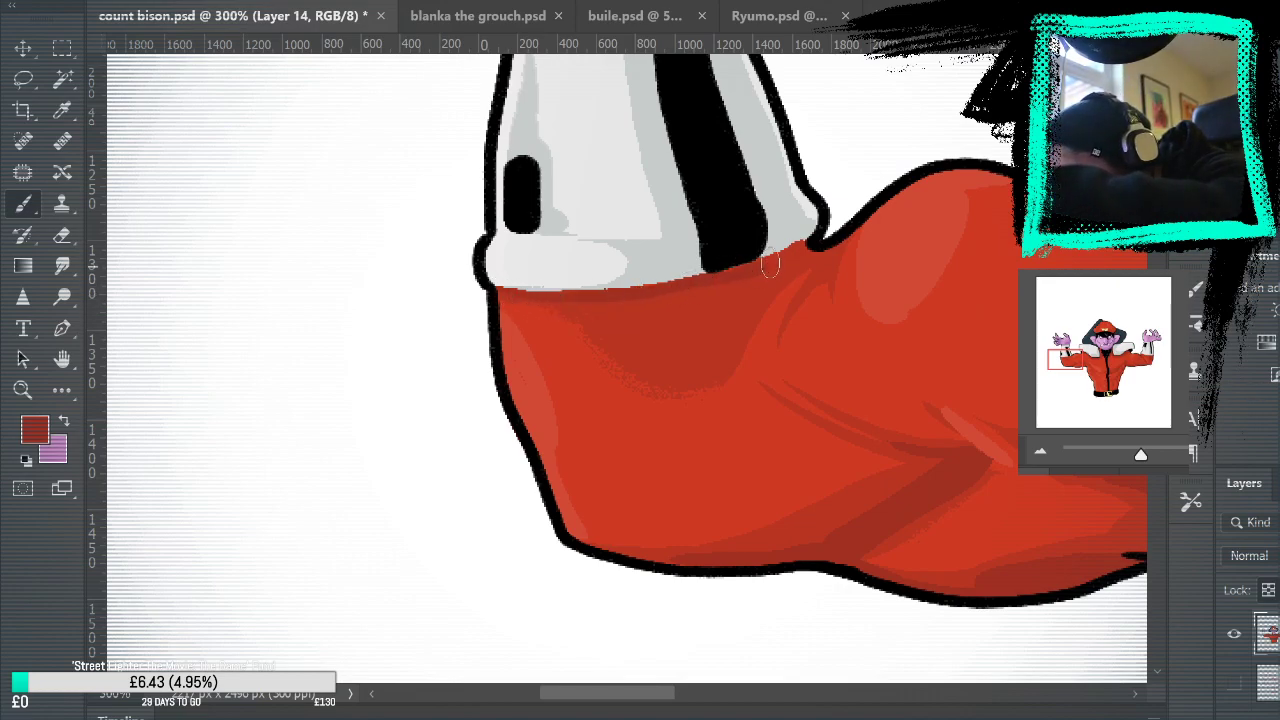
left_click_drag(787, 262, 675, 297)
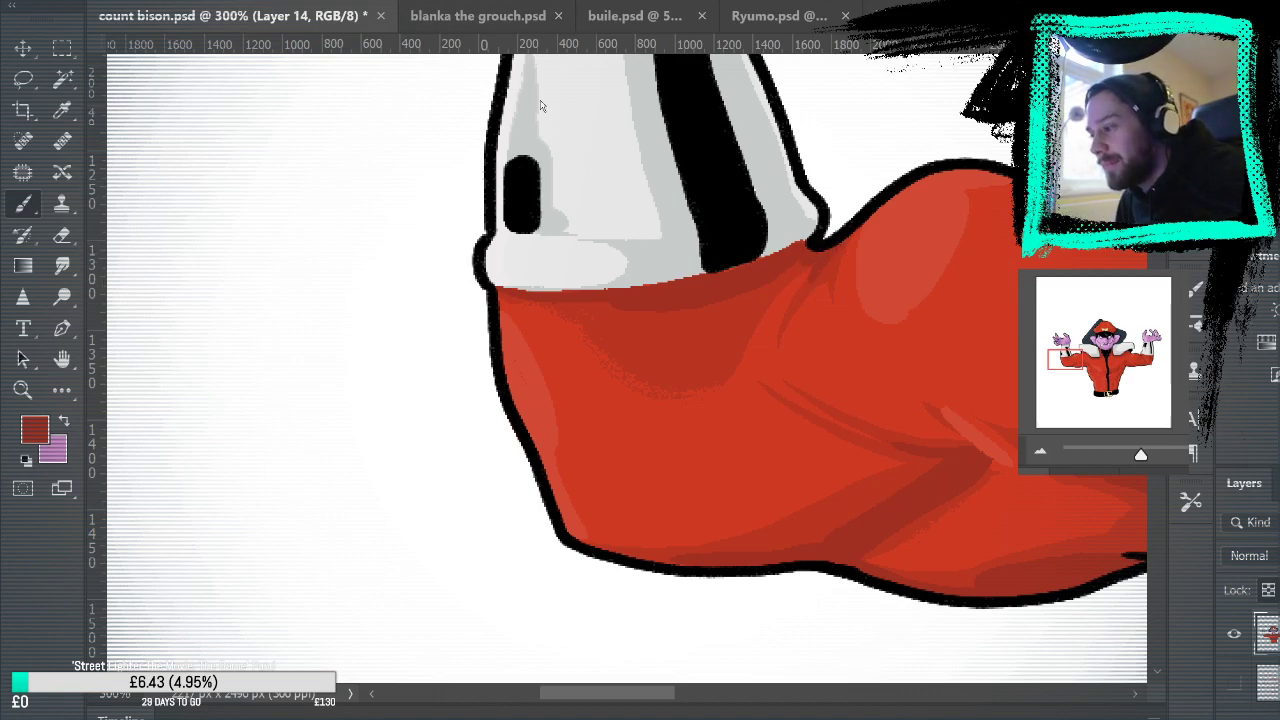
Step: Check the uniform shading across the whole figure and save the document
key("ctrl+0")
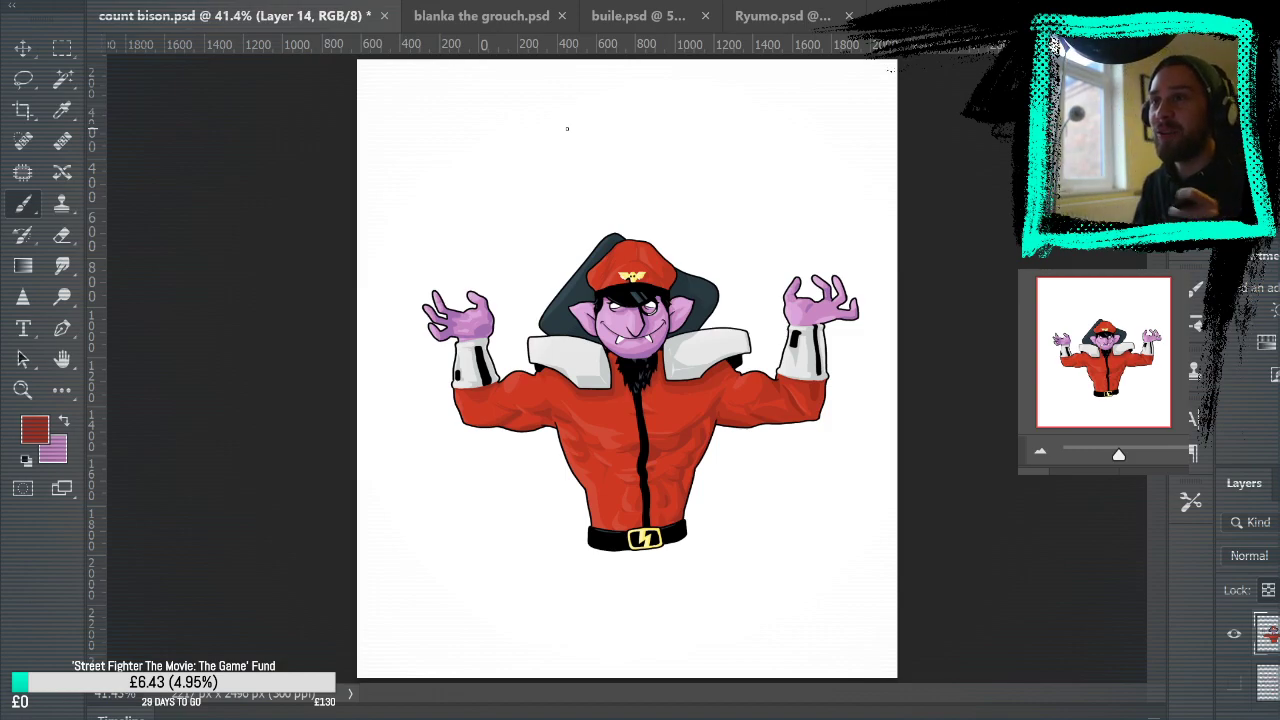
left_click(33, 399)
left_click(694, 360)
left_click(863, 452)
left_click_drag(915, 462, 976, 424)
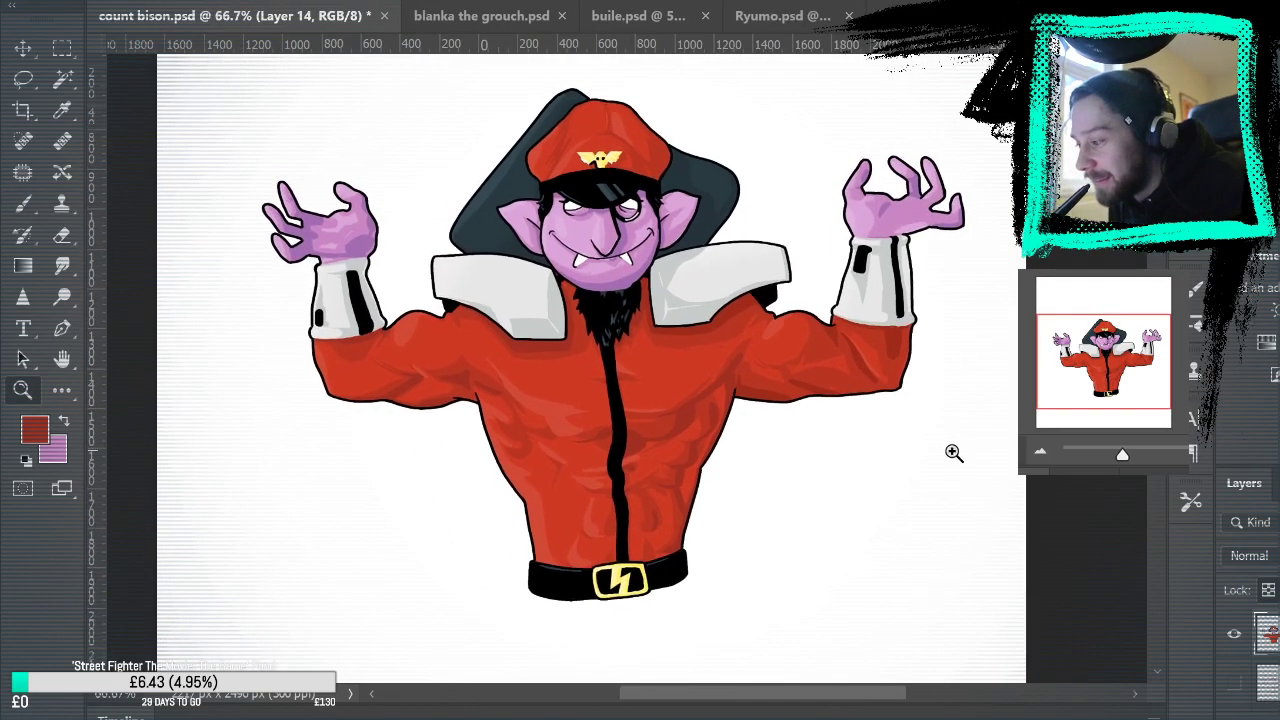
left_click(951, 497)
left_click_drag(931, 497, 1051, 479)
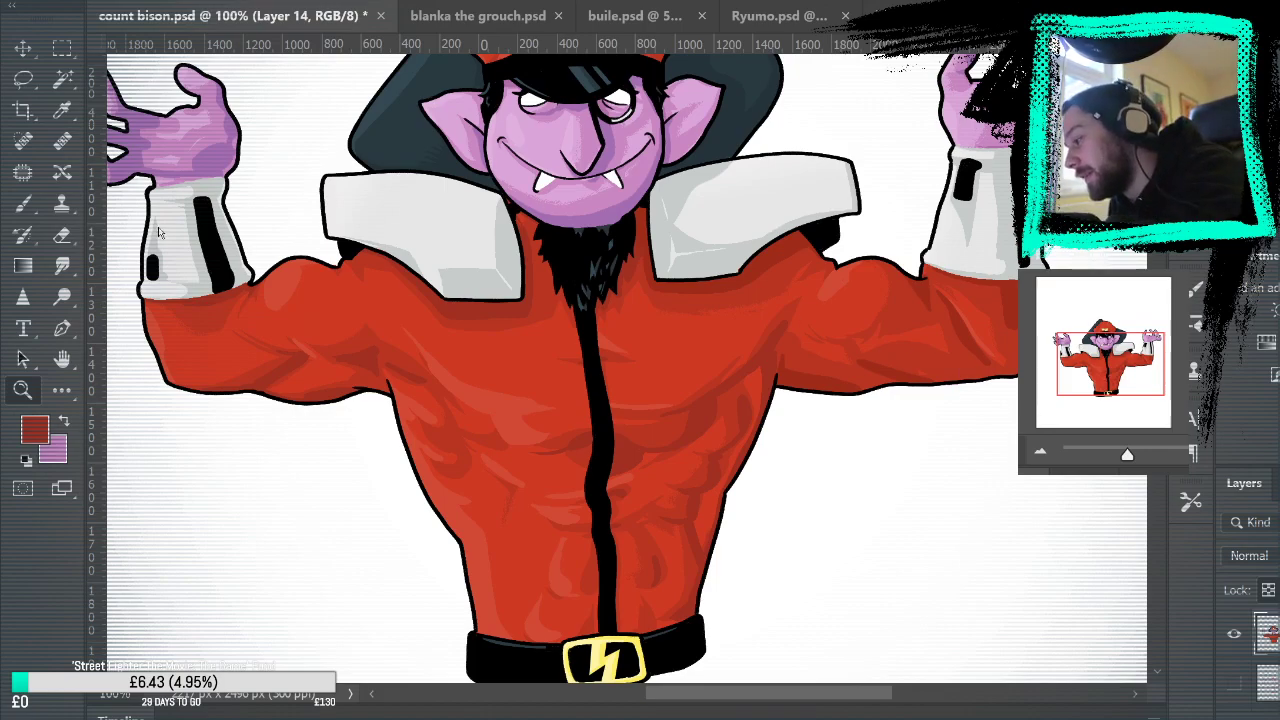
key("ctrl+s")
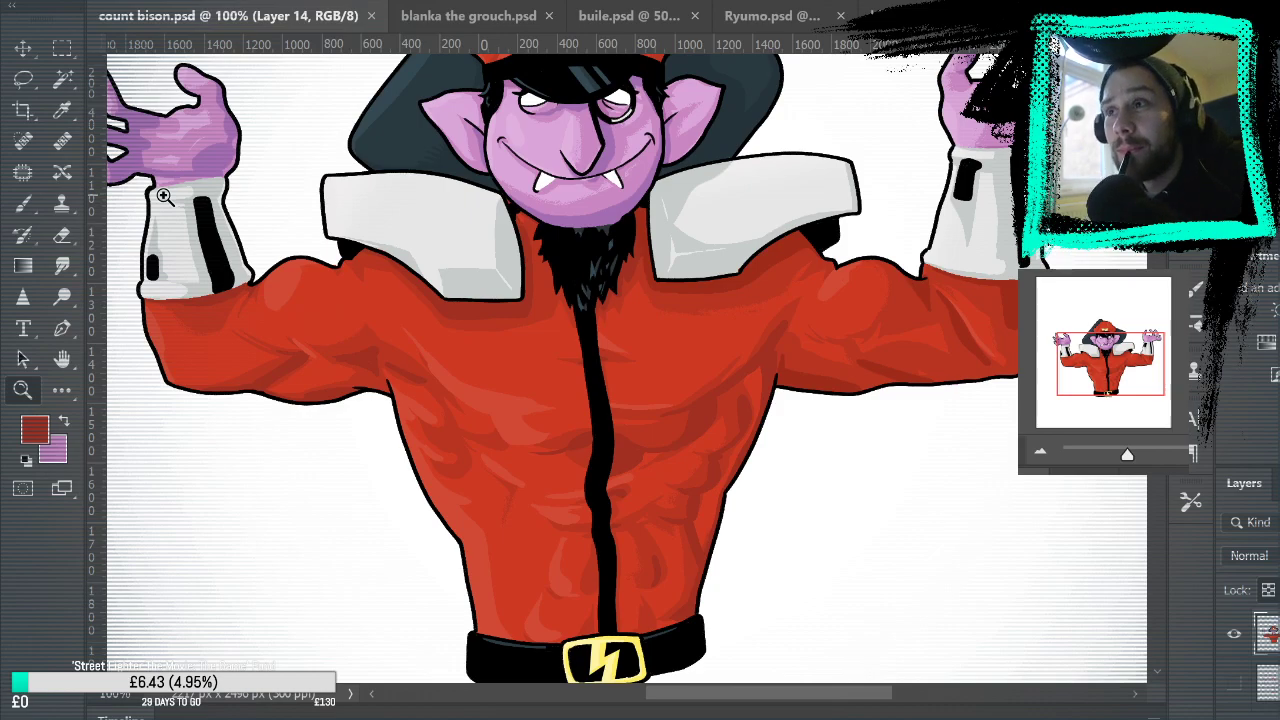
Step: Sample the belt buckle's yellow, choose a darker gold, and paint shadows along the buckle frame's edges and the lightning bolt
scroll(986, 386, "down", 4)
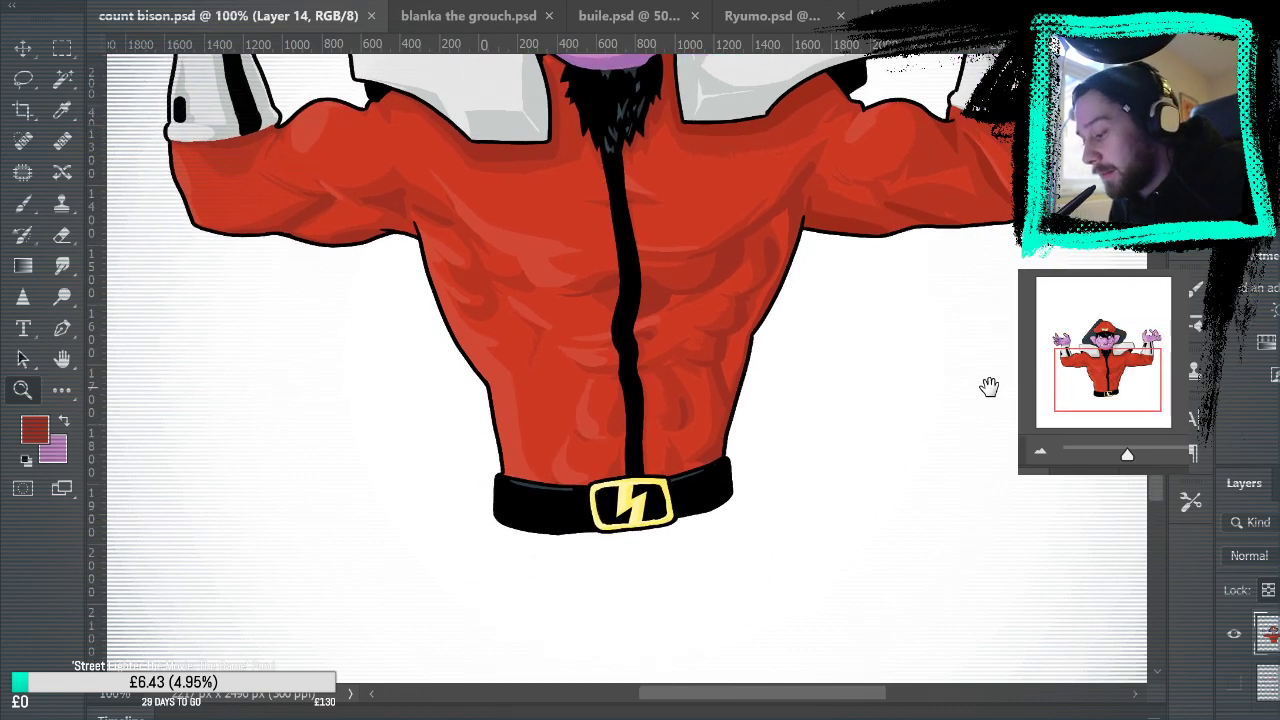
left_click(646, 482)
left_click(780, 563)
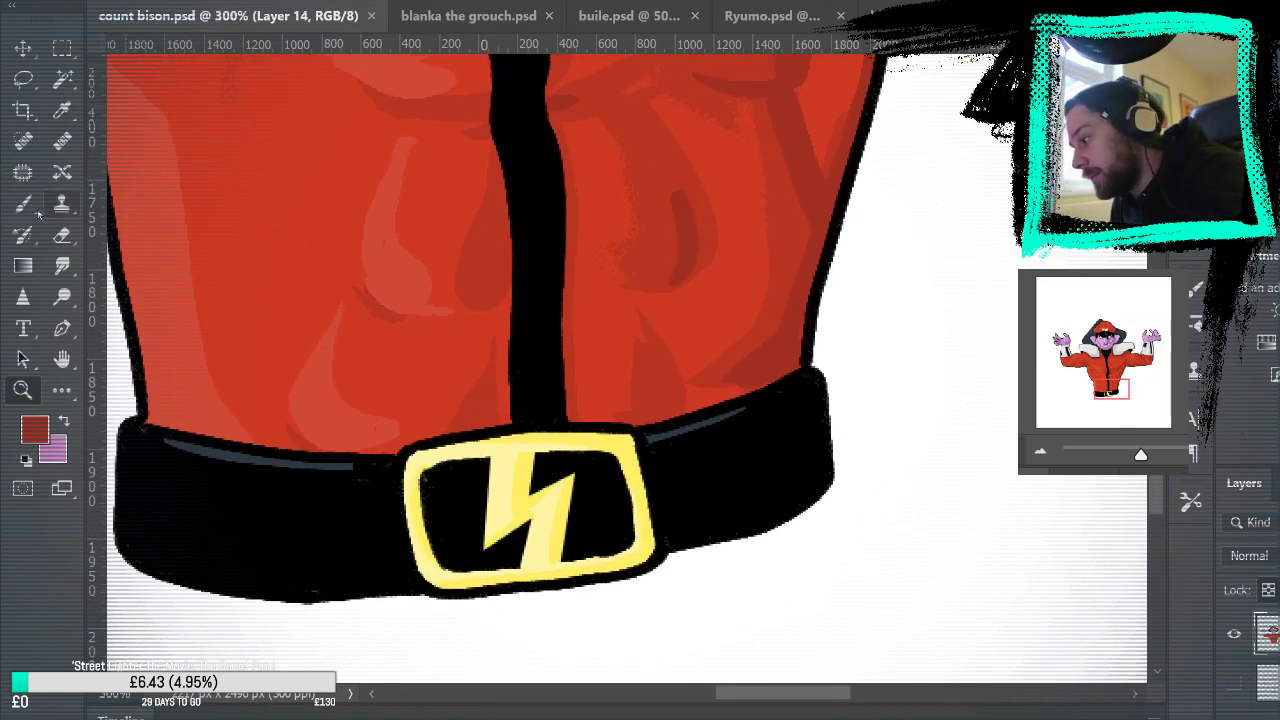
key("b")
left_click(658, 527, "alt")
key("i")
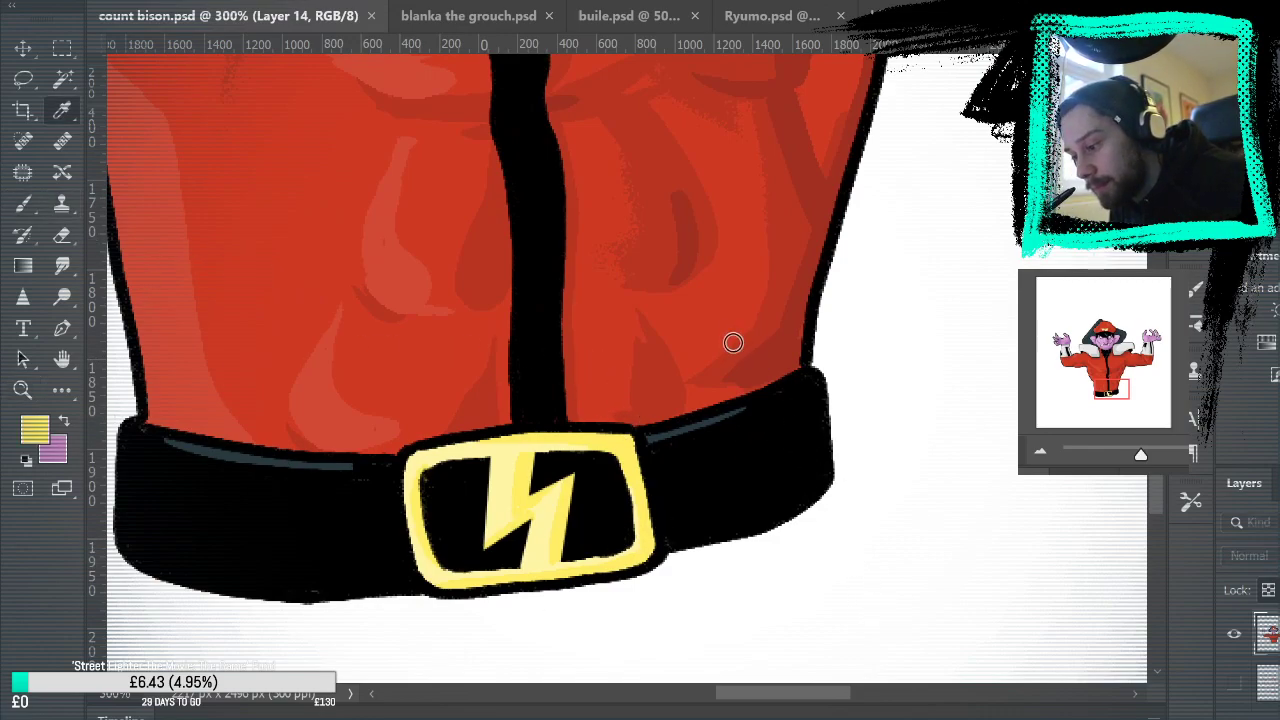
key("b")
mouse_move(649, 561)
left_mouse_down()
mouse_move(655, 526)
mouse_move(634, 442)
left_mouse_up()
mouse_move(561, 562)
left_mouse_down()
mouse_move(573, 478)
mouse_move(528, 490)
left_mouse_up()
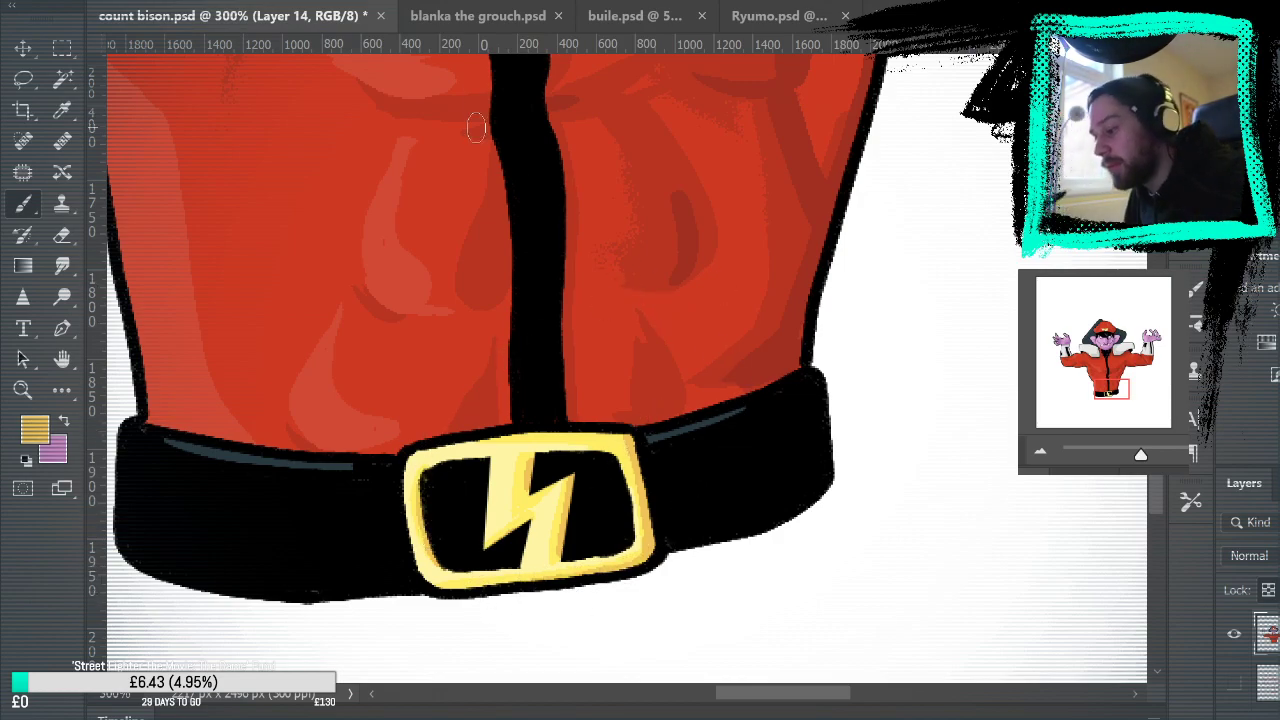
Step: Examine the gold buckle shading on the whole figure and up close, and compare it with the cap's winged badge
key("ctrl+0")
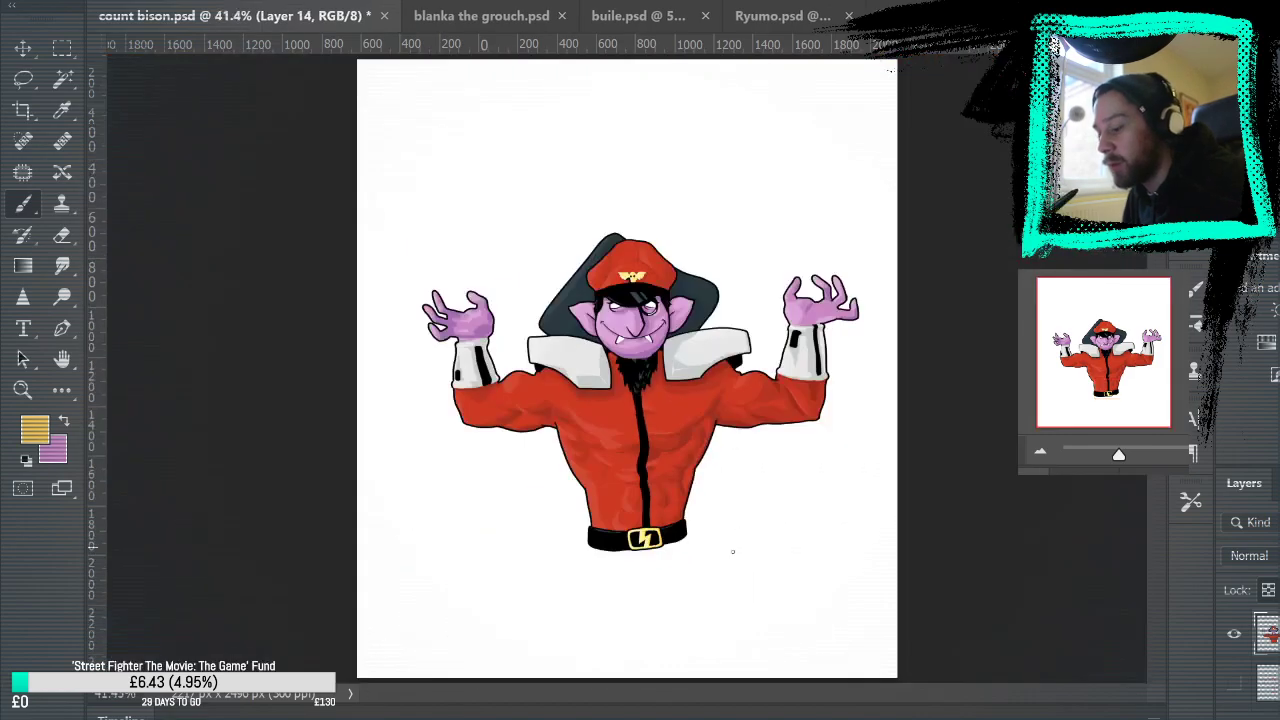
left_click(22, 390)
left_click(630, 550)
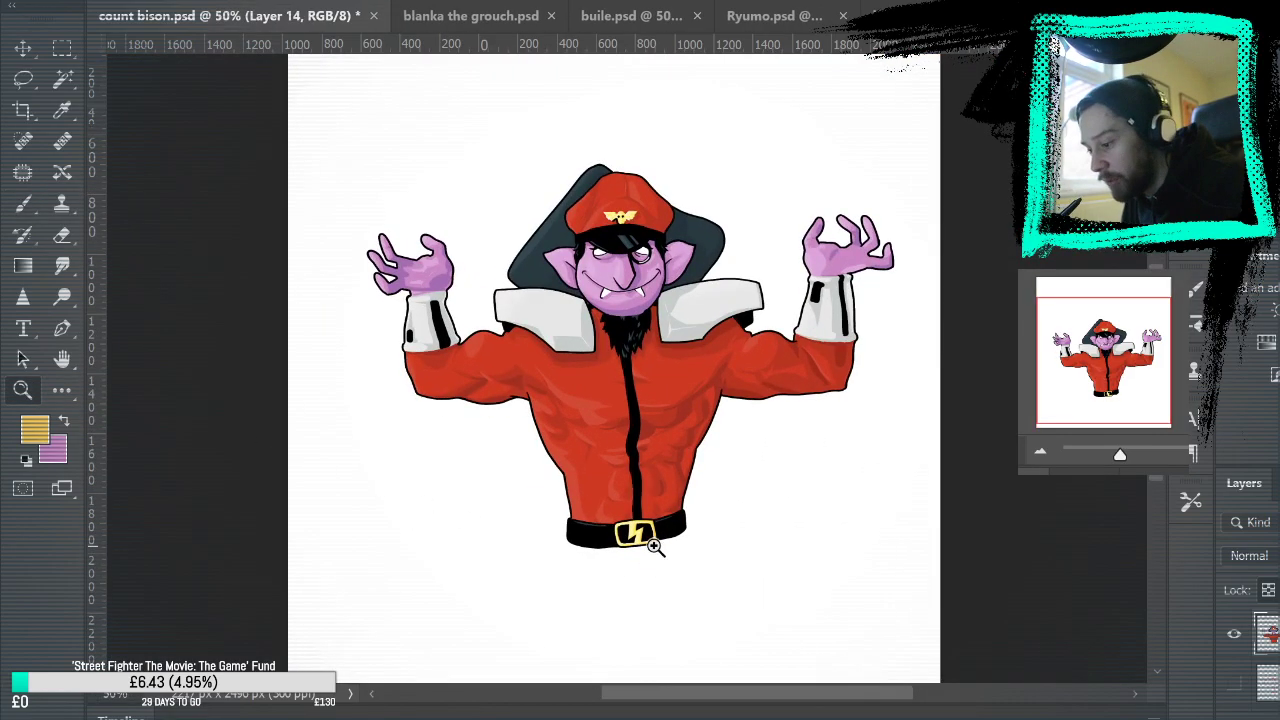
left_click(660, 545)
left_click(674, 555)
left_click(645, 574)
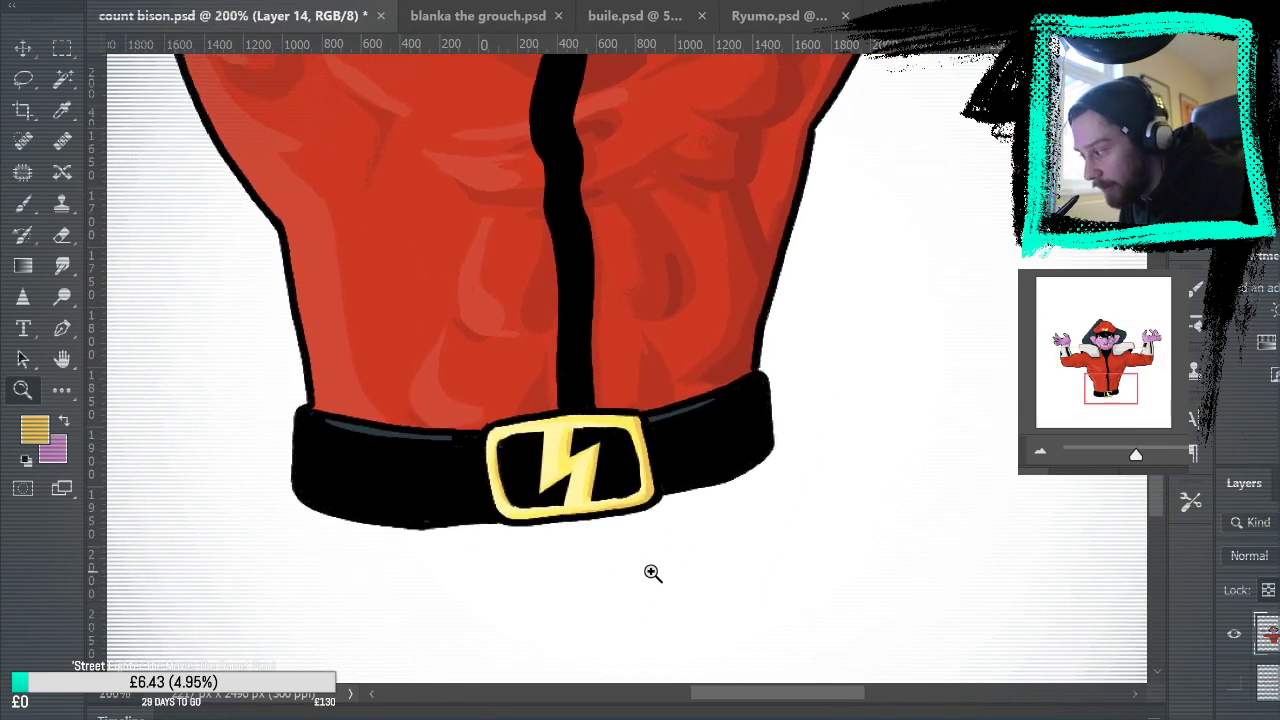
left_click(651, 571)
key("b")
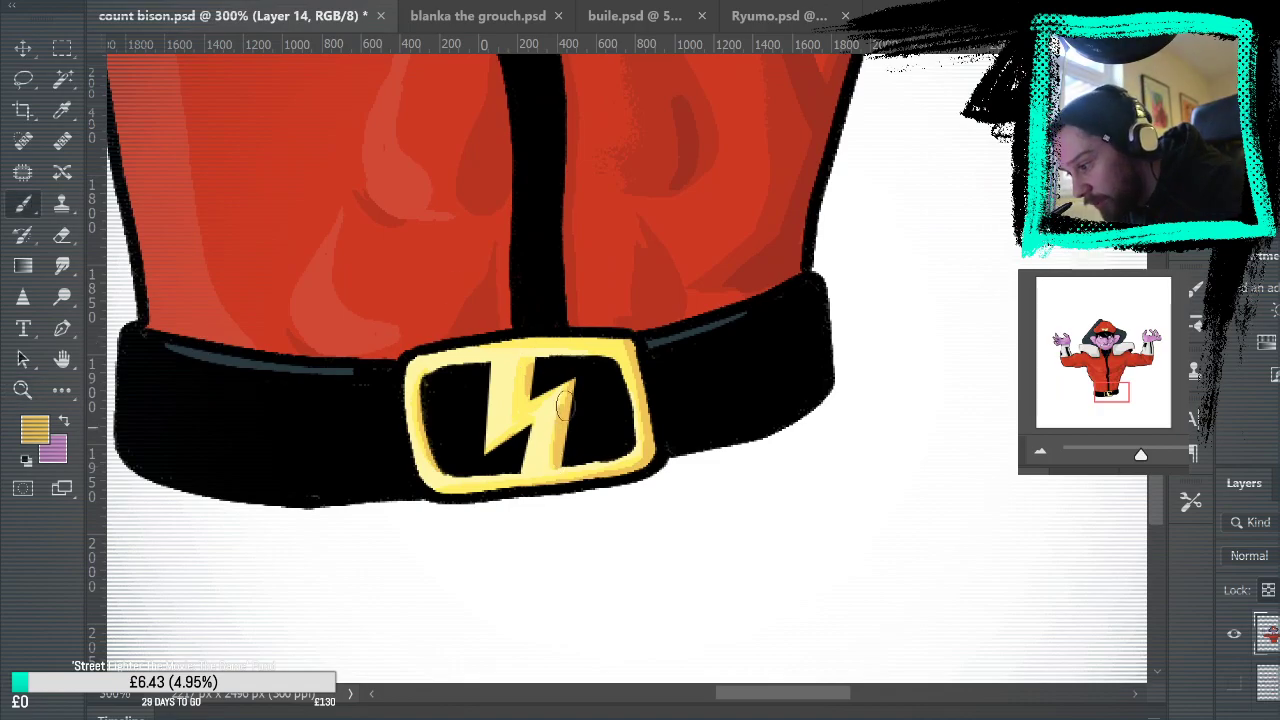
left_click_drag(795, 286, 835, 650)
left_click_drag(815, 110, 877, 680)
left_click_drag(832, 230, 877, 602)
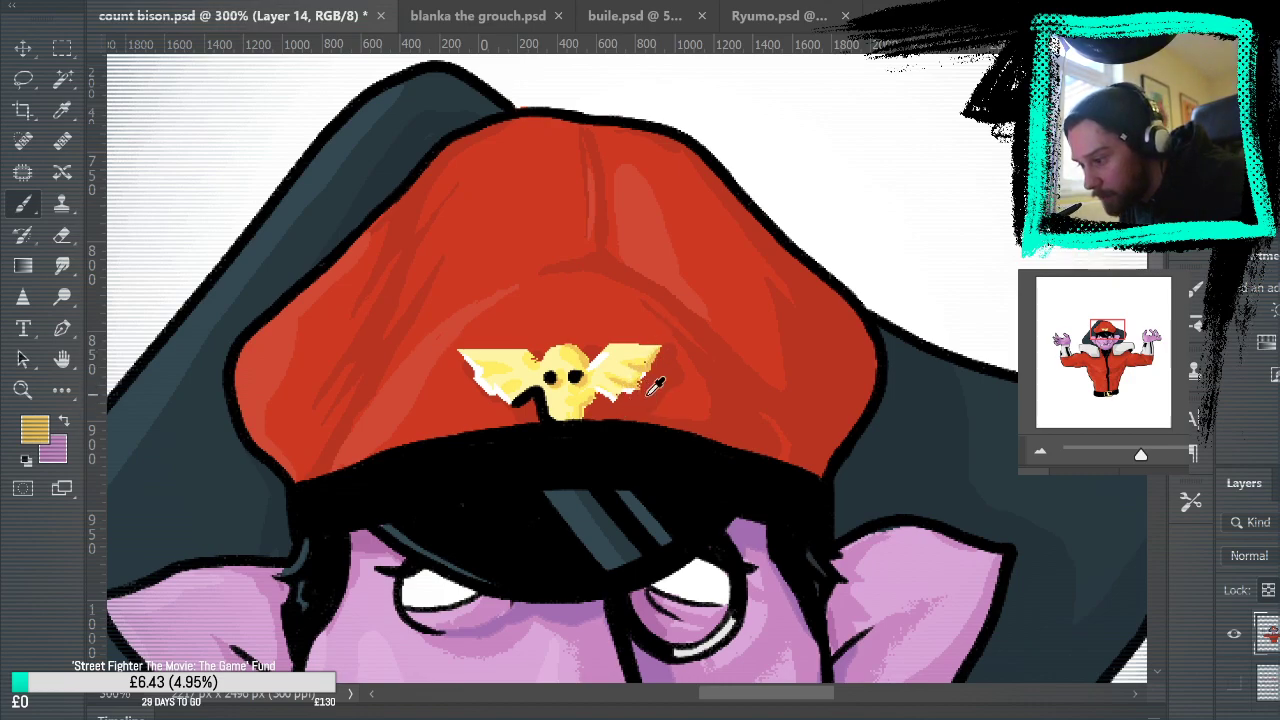
Step: Paint darker gold shadows on the cap badge's wings, sampling the cap's red to clean up around the badge's edges
left_click(652, 384, "alt")
left_click_drag(650, 376, 667, 344)
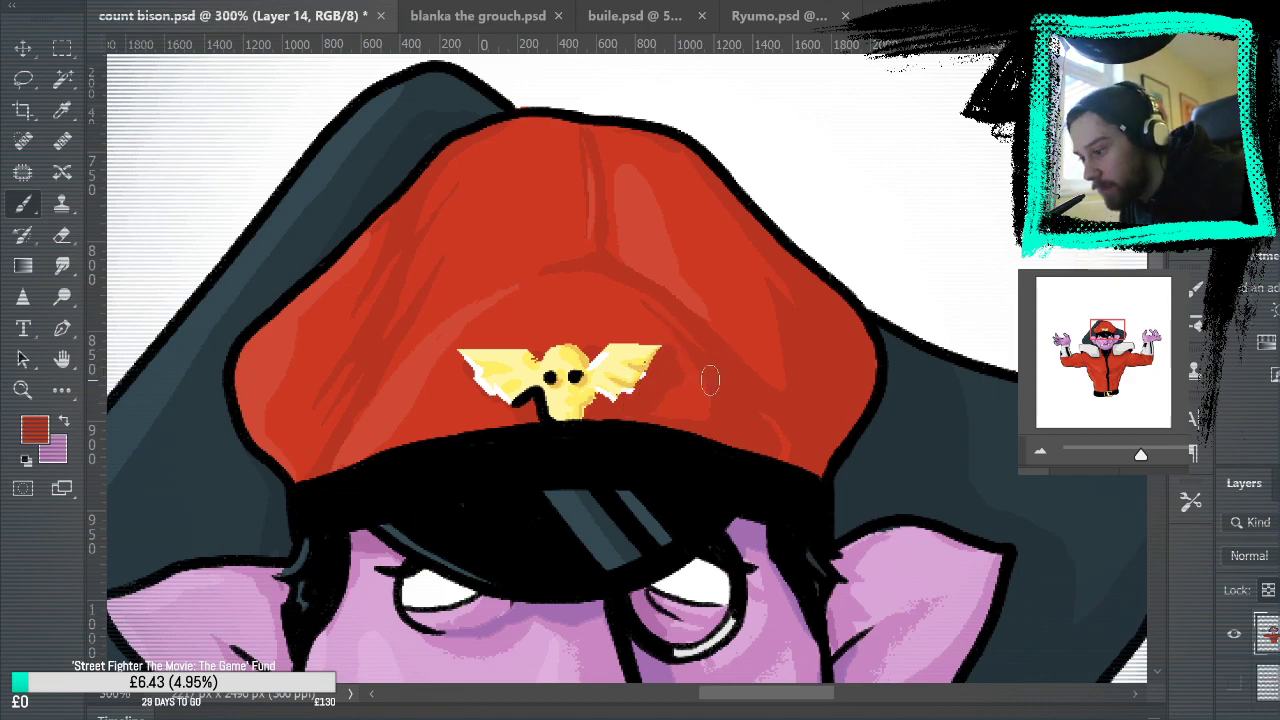
left_click(591, 374, "alt")
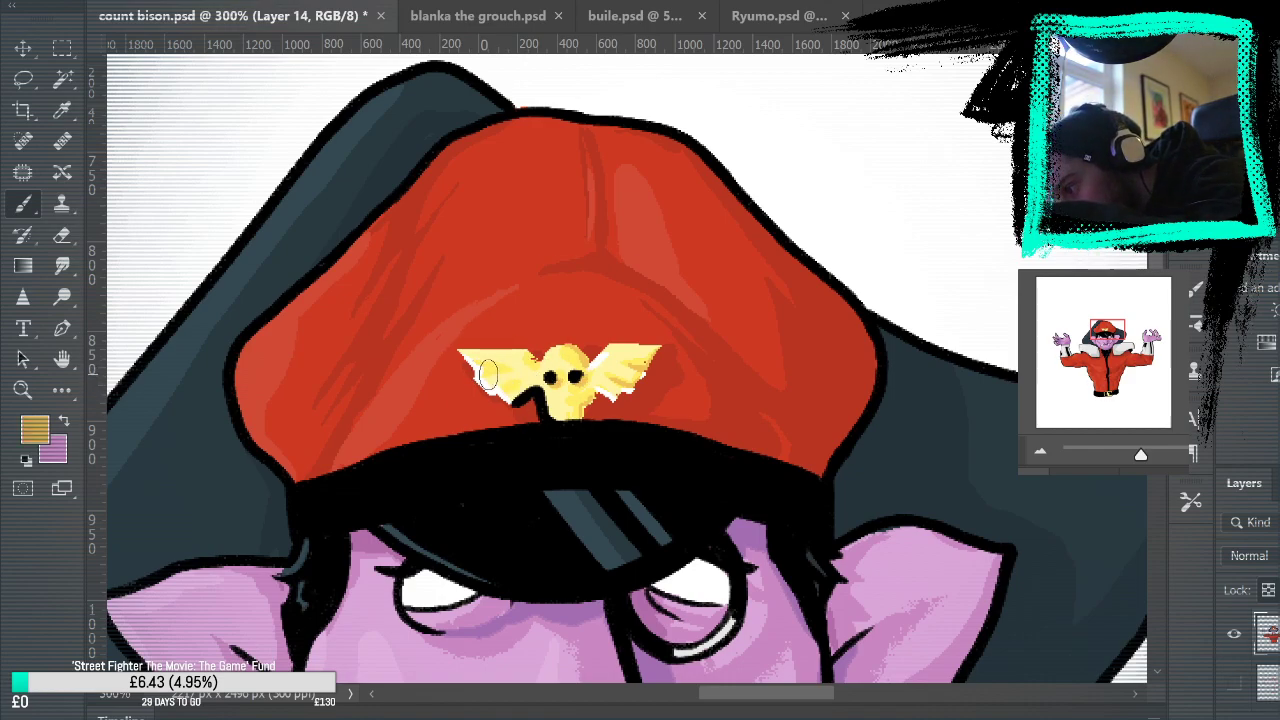
mouse_move(488, 373)
left_mouse_down()
mouse_move(535, 380)
mouse_move(510, 395)
mouse_move(555, 385)
mouse_move(514, 394)
mouse_move(557, 418)
left_mouse_up()
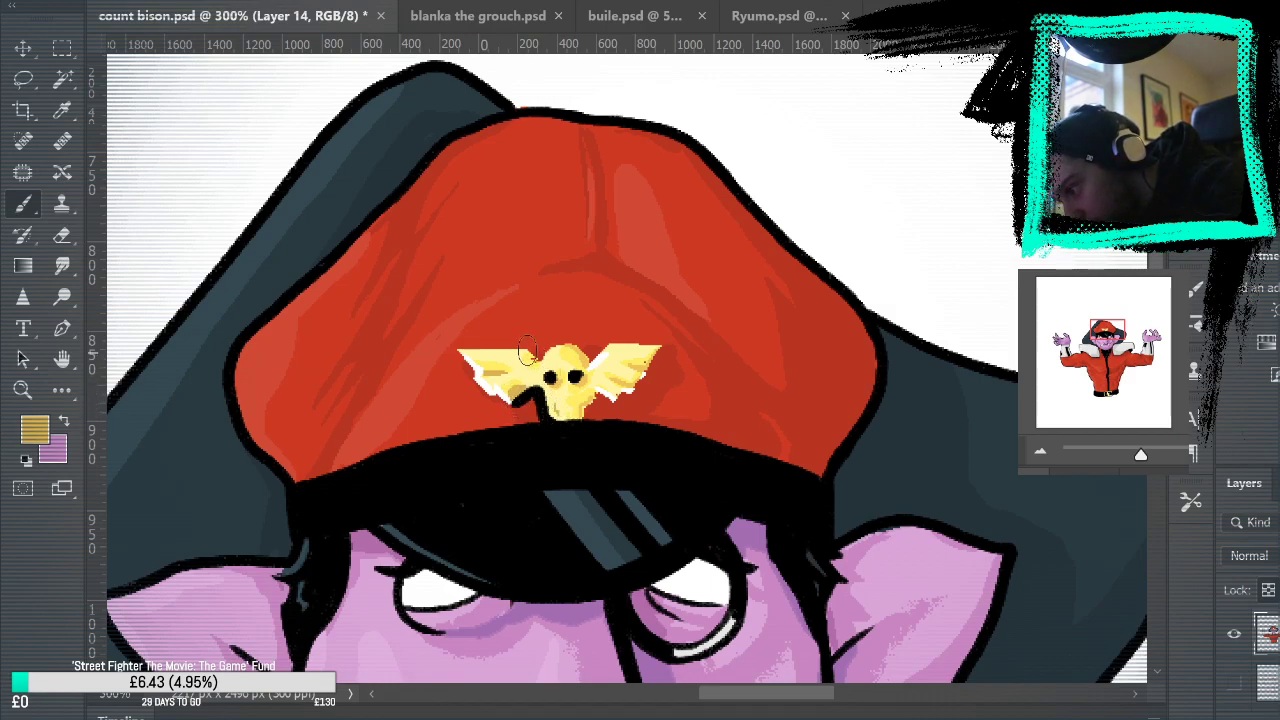
left_click(603, 340, "alt")
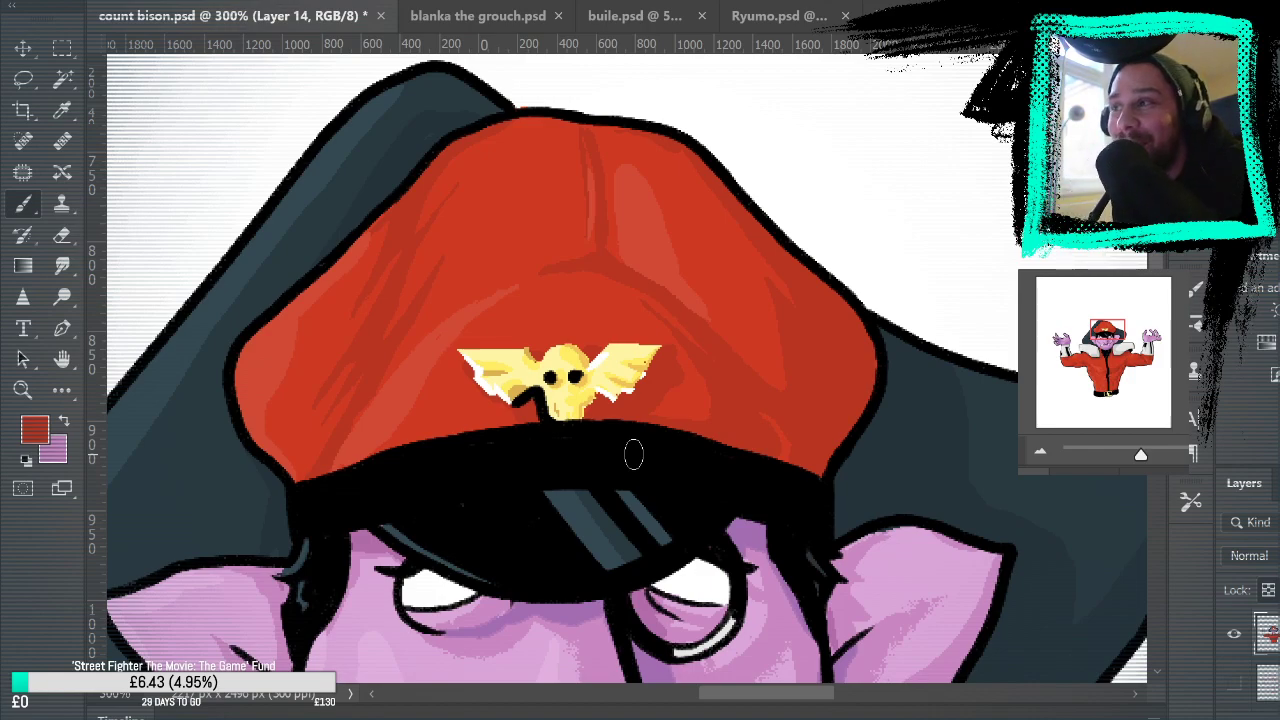
left_click_drag(634, 449, 679, 319)
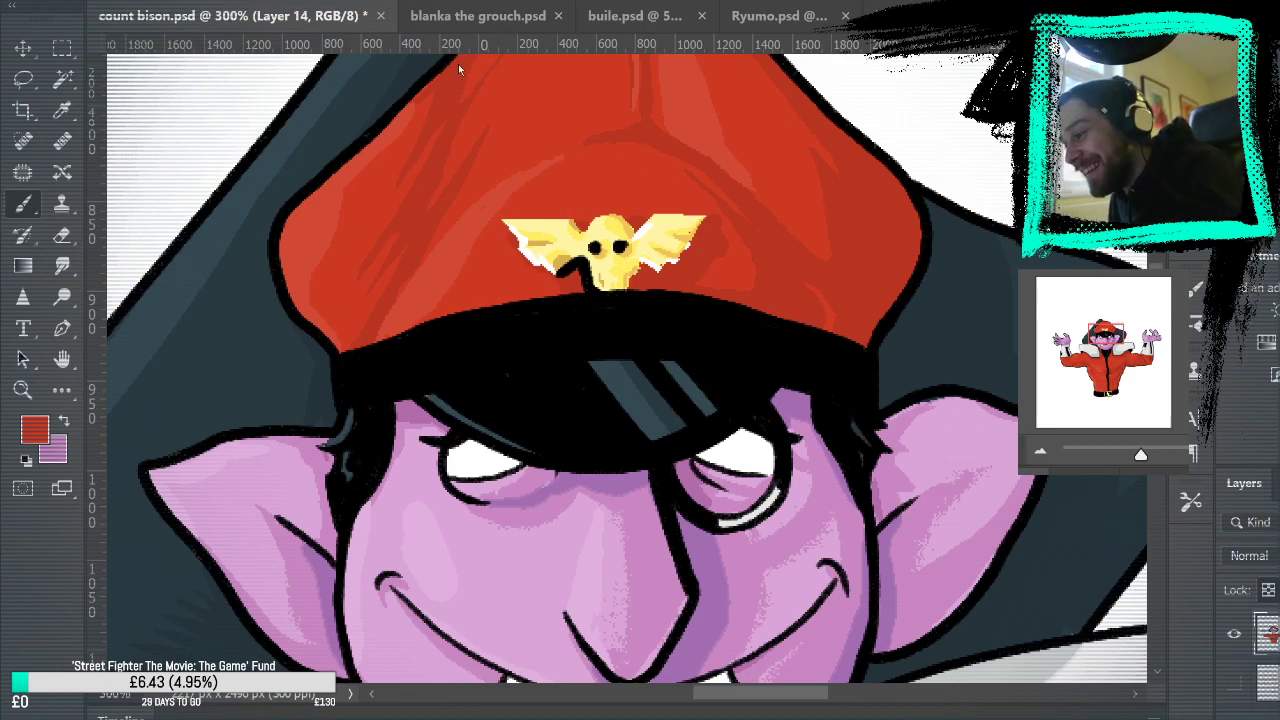
scroll(516, 132, "down", 6)
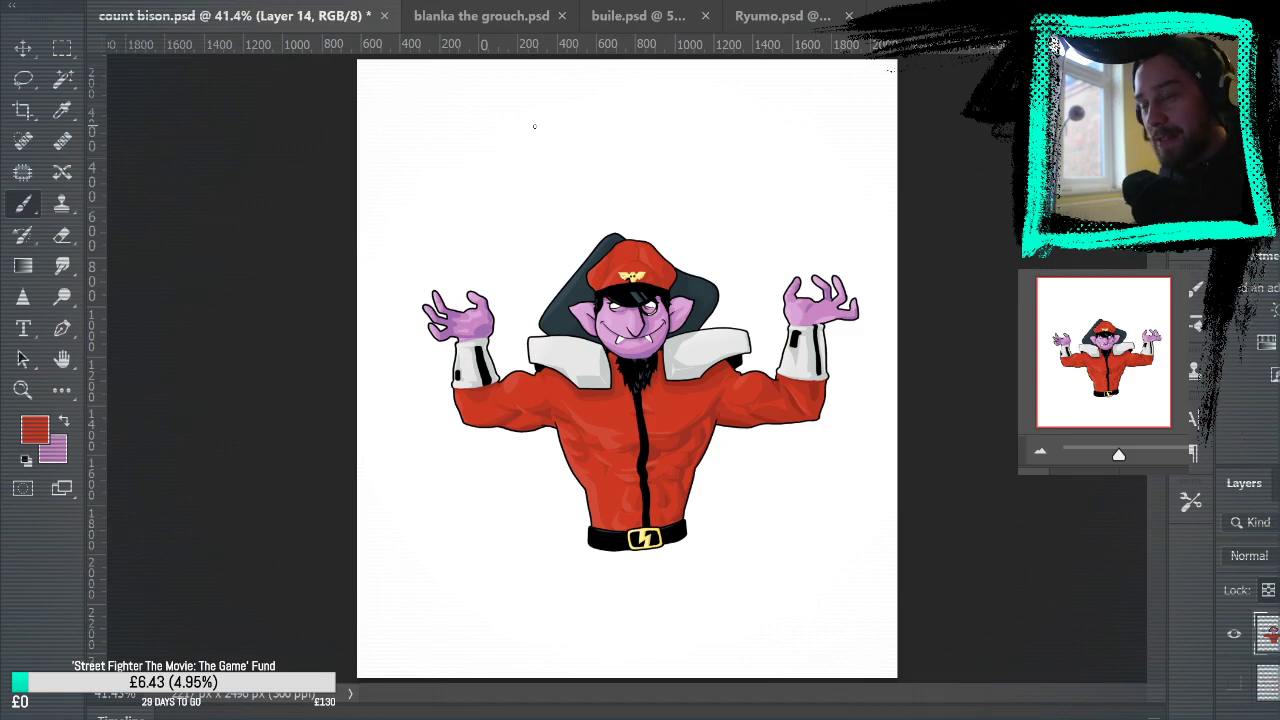
Step: Sample the grey shadow of the white shoulder guard on the character's left, choose a darker grey, and paint its lower inner corner
key("z")
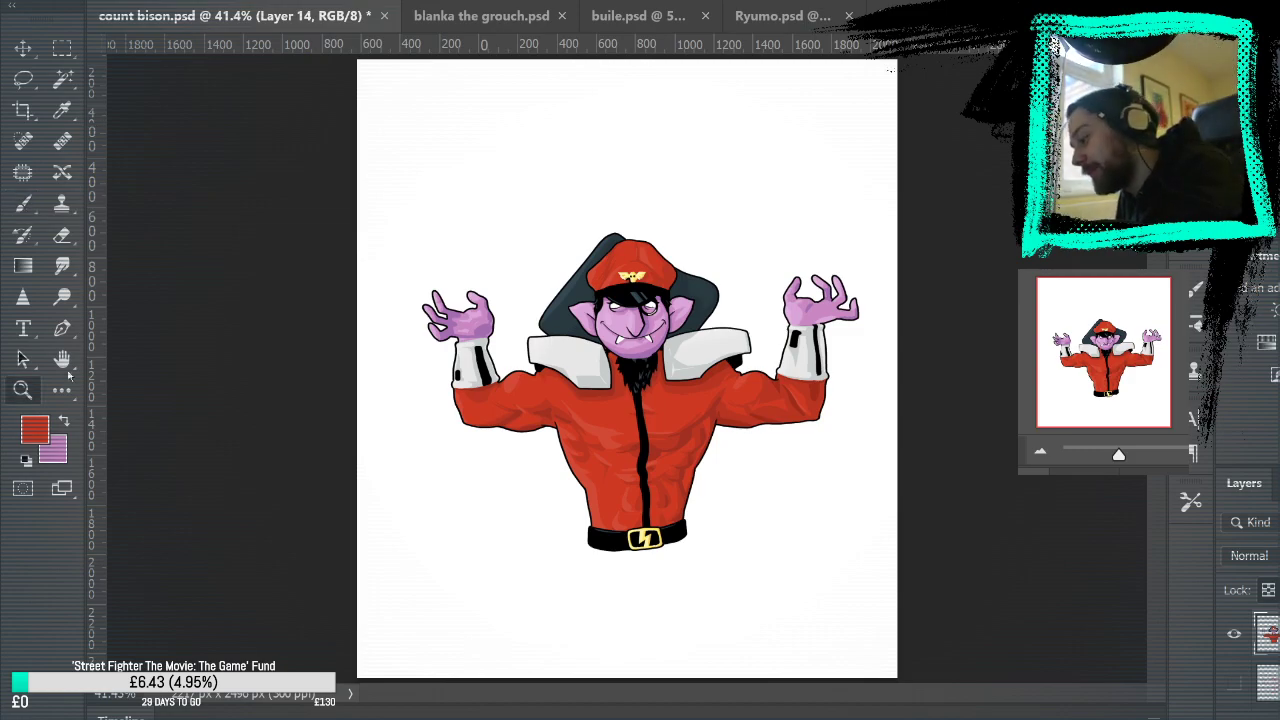
left_click(650, 318)
left_click(647, 322)
left_click(647, 322)
left_click(650, 318)
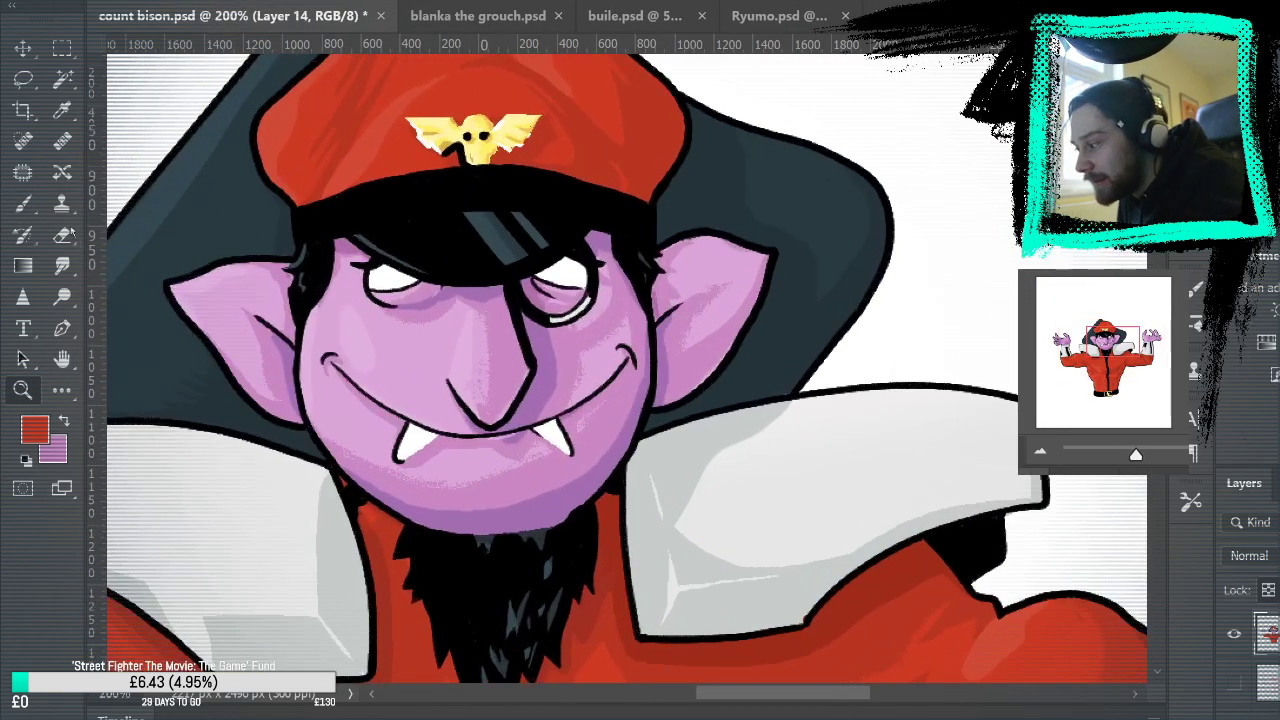
key("b")
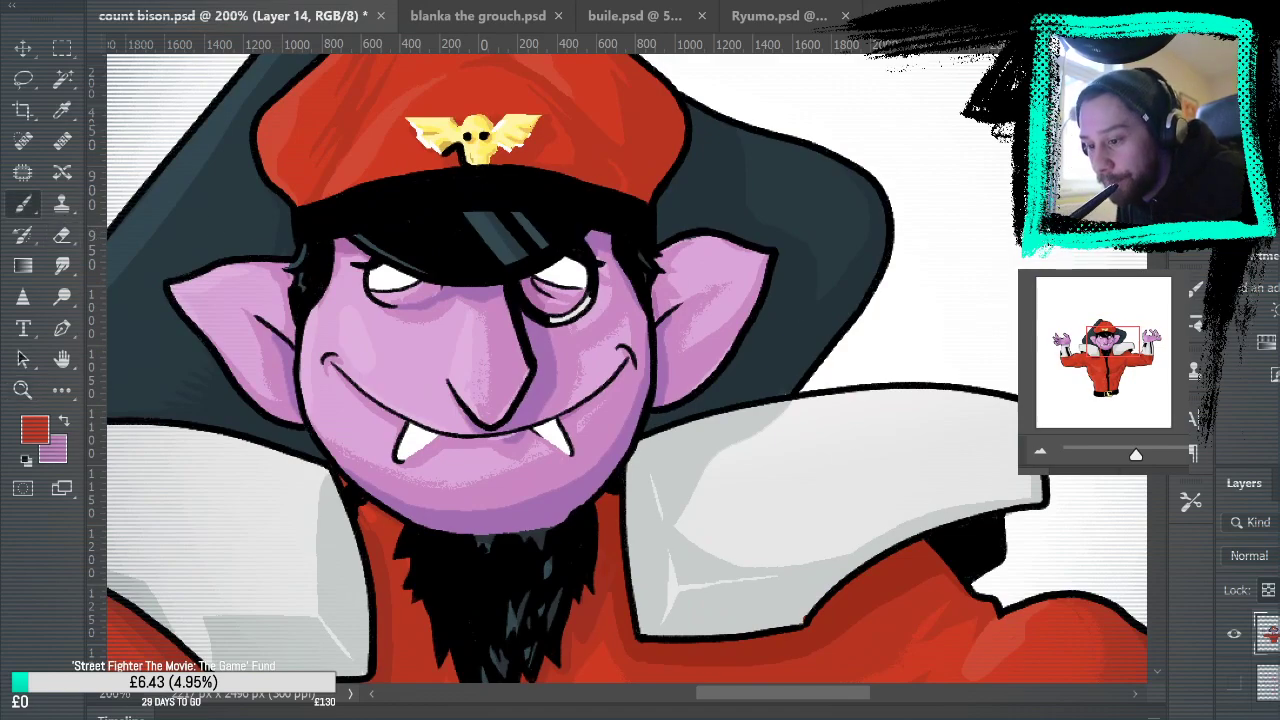
scroll(690, 344, "down", 3)
left_click(684, 351, "alt")
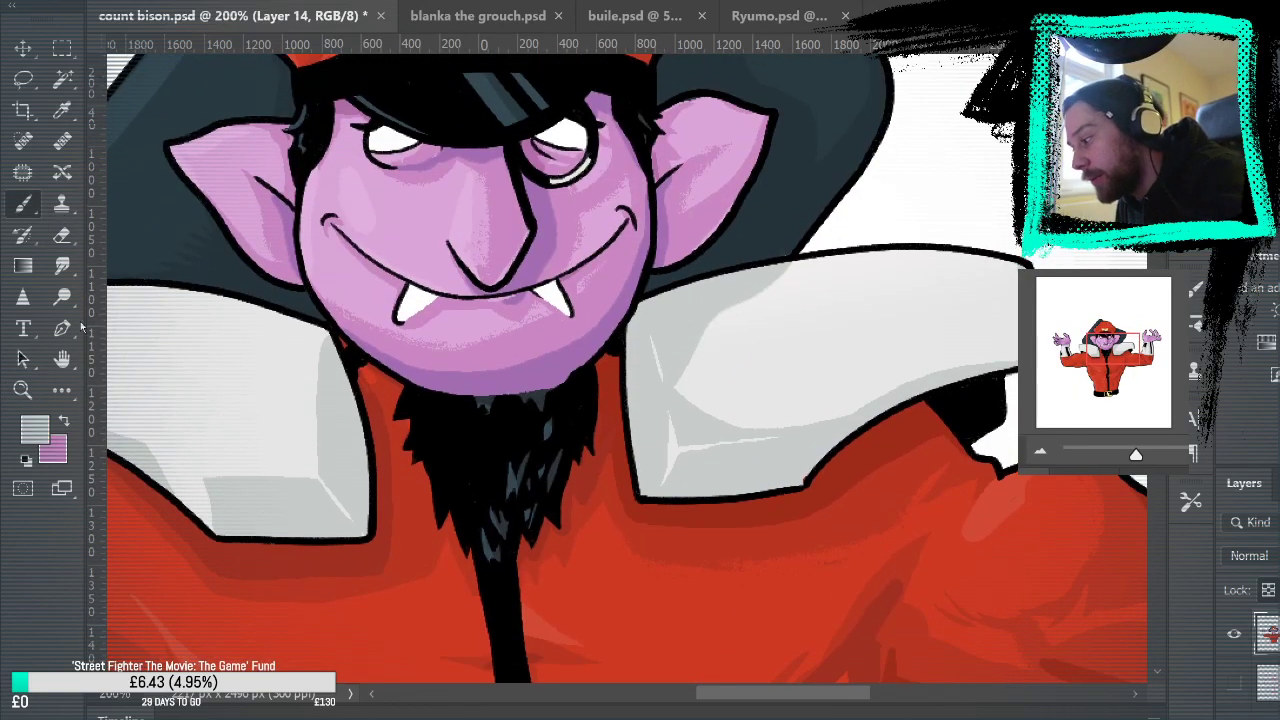
left_click(37, 434)
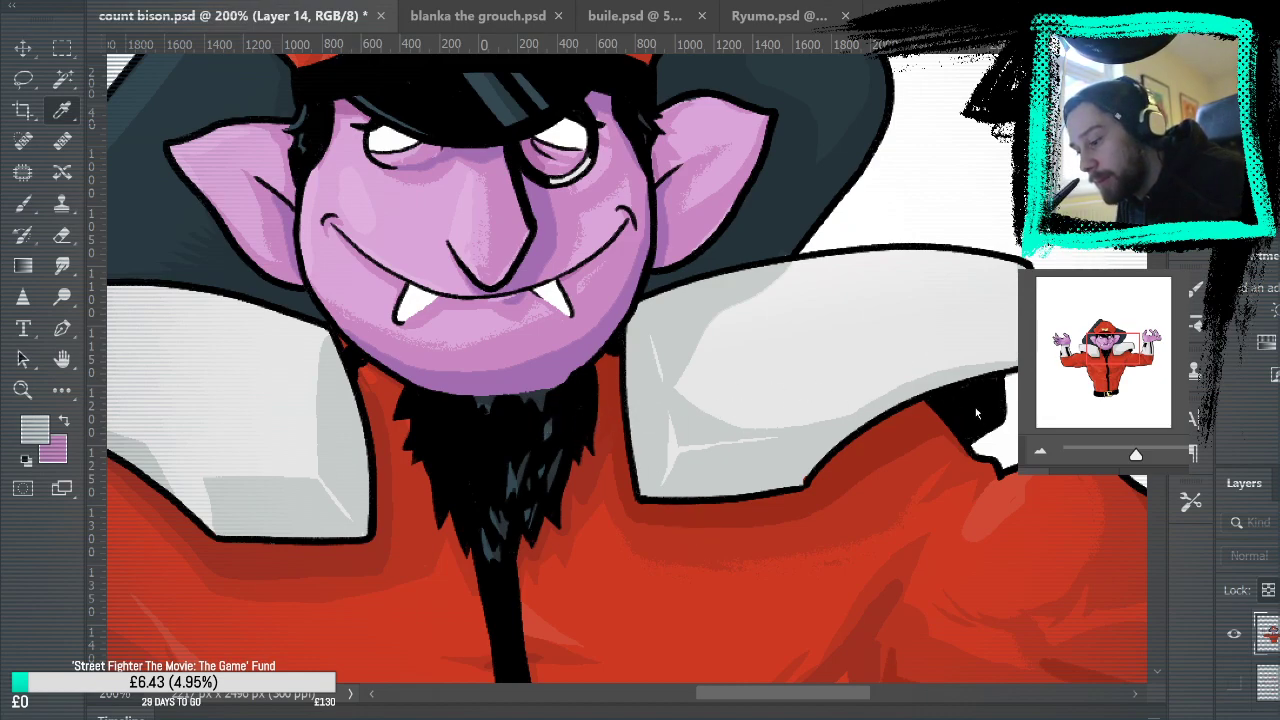
left_click(1010, 372)
left_click_drag(634, 328, 653, 476)
key("ctrl+z")
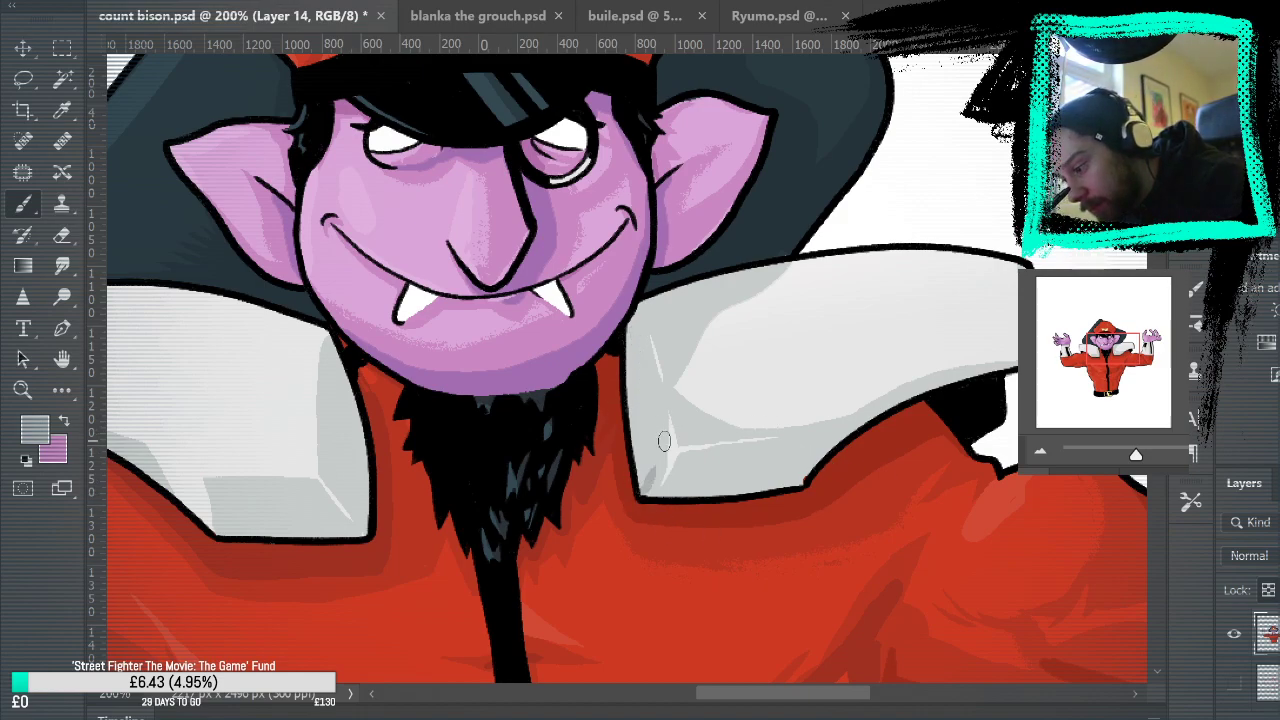
mouse_move(652, 476)
left_mouse_down()
mouse_move(637, 306)
mouse_move(642, 468)
left_mouse_up()
Step: Try to outline a darker grey shadow across the left shoulder guard's upper inner area beside the chin
left_click_drag(1018, 443, 969, 425)
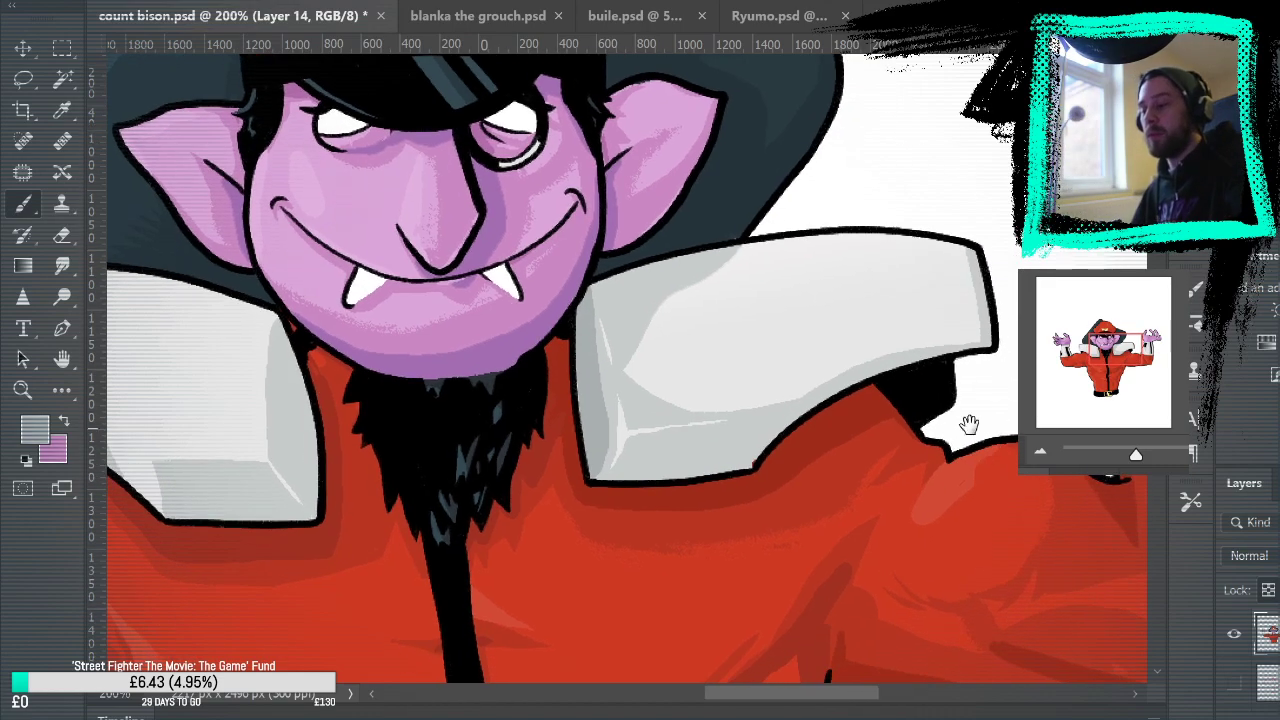
left_click_drag(592, 287, 613, 353)
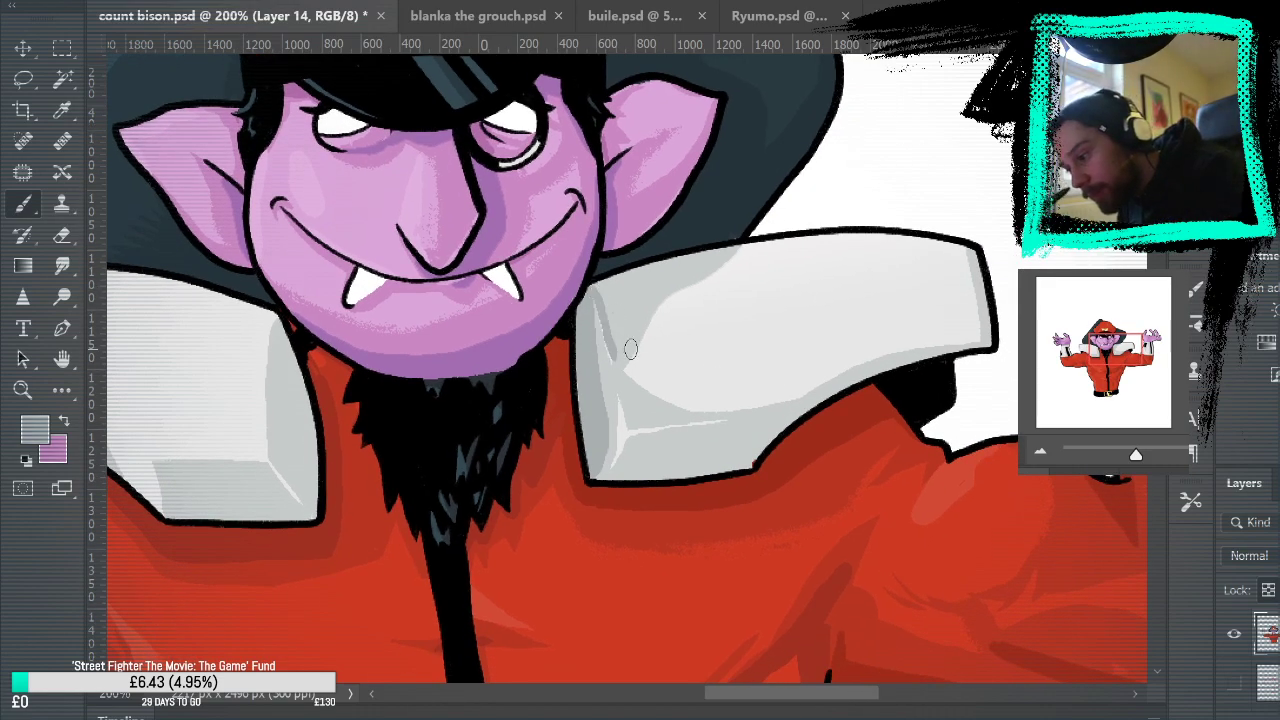
mouse_move(593, 293)
left_mouse_down()
mouse_move(618, 365)
mouse_move(623, 328)
mouse_move(684, 253)
left_mouse_up()
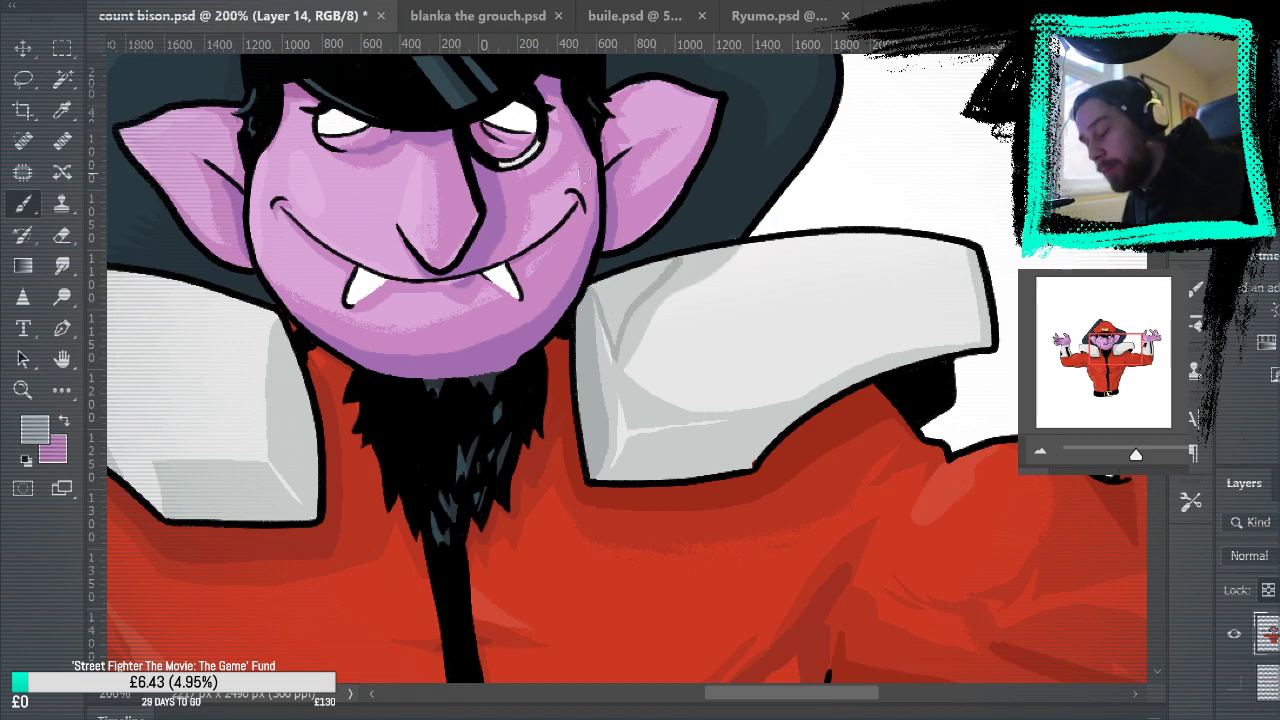
left_click_drag(591, 288, 708, 259)
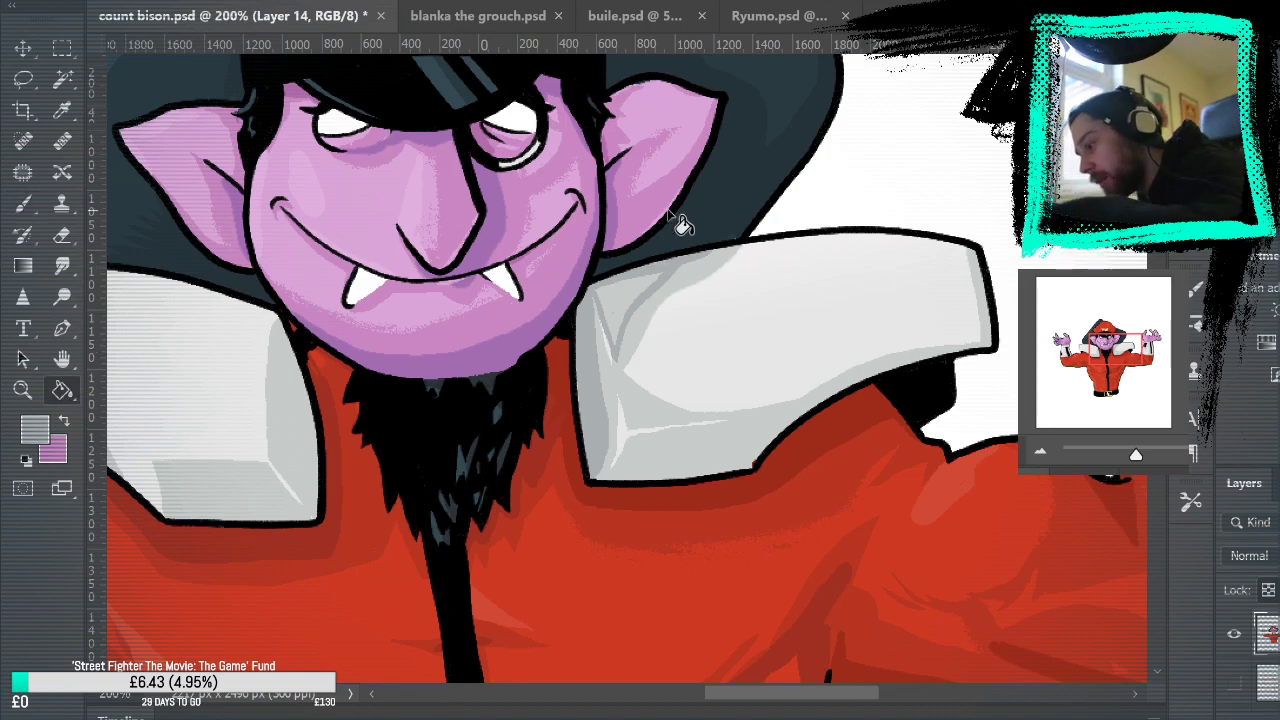
left_click_drag(550, 218, 655, 245)
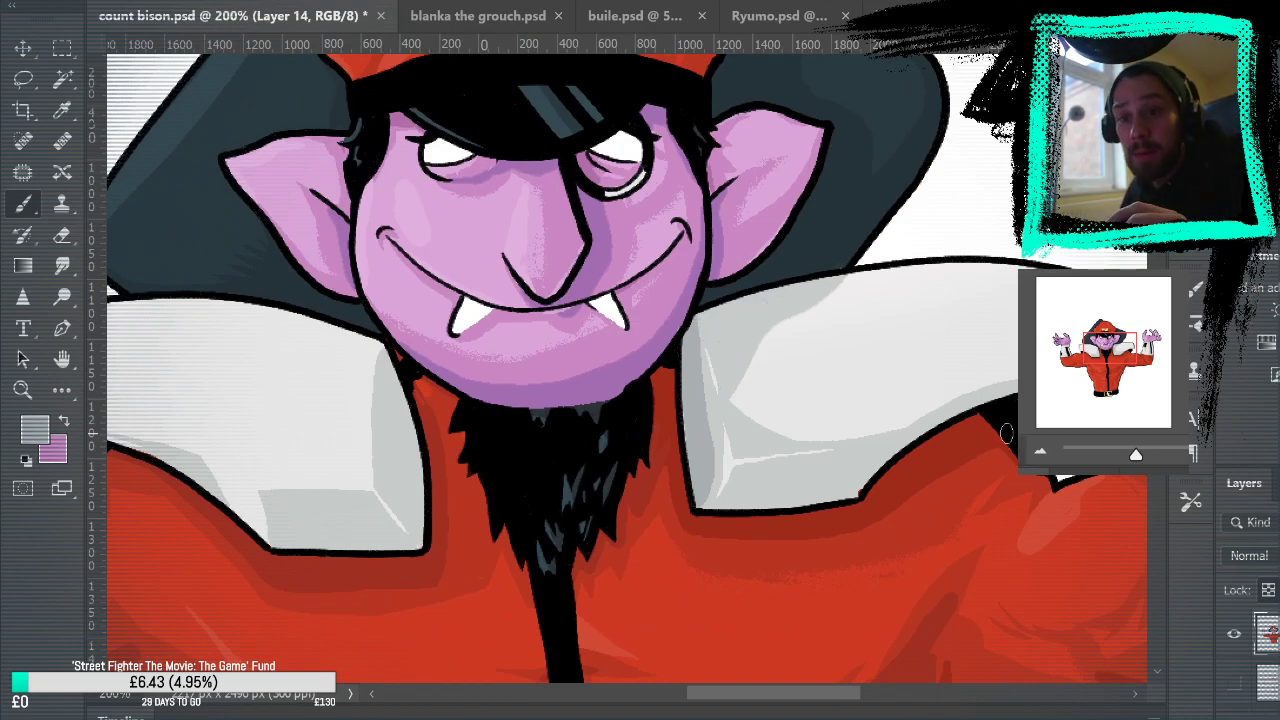
Step: Outline a darker grey shadow along the left shoulder guard's lower edge out to its tip, and fill the enclosed facet
left_click_drag(943, 434, 709, 369)
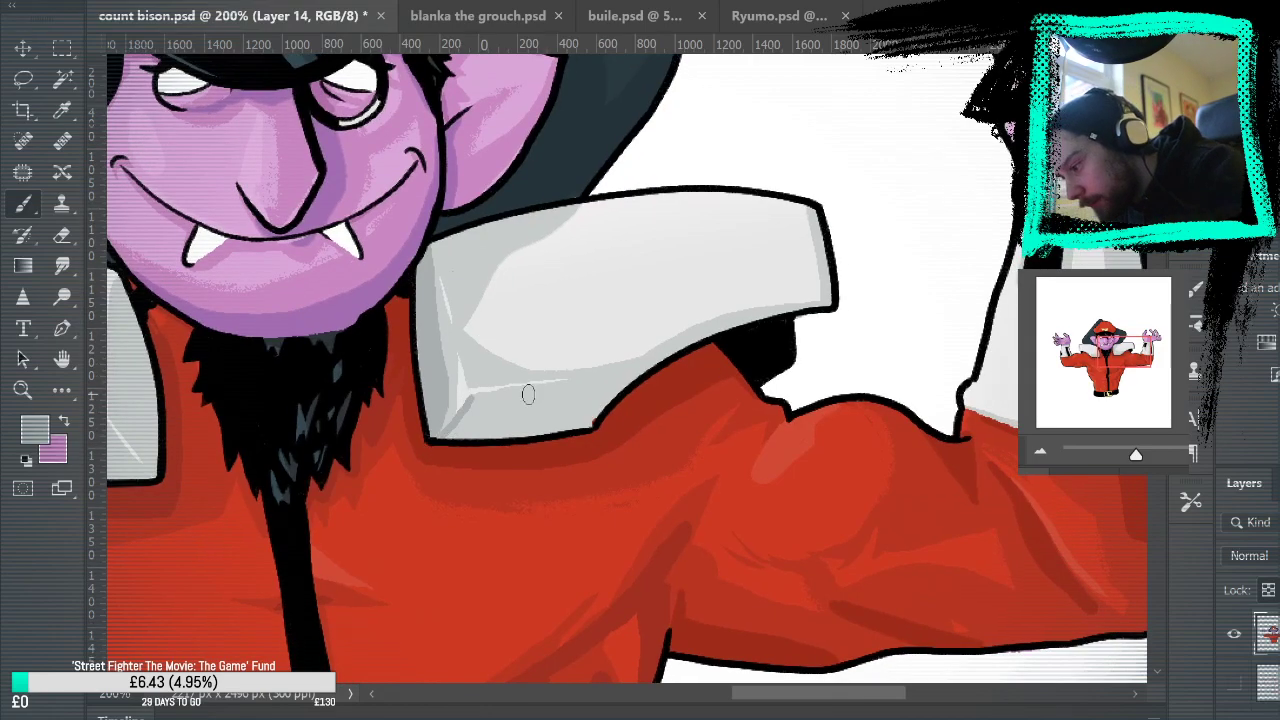
left_click_drag(479, 397, 665, 352)
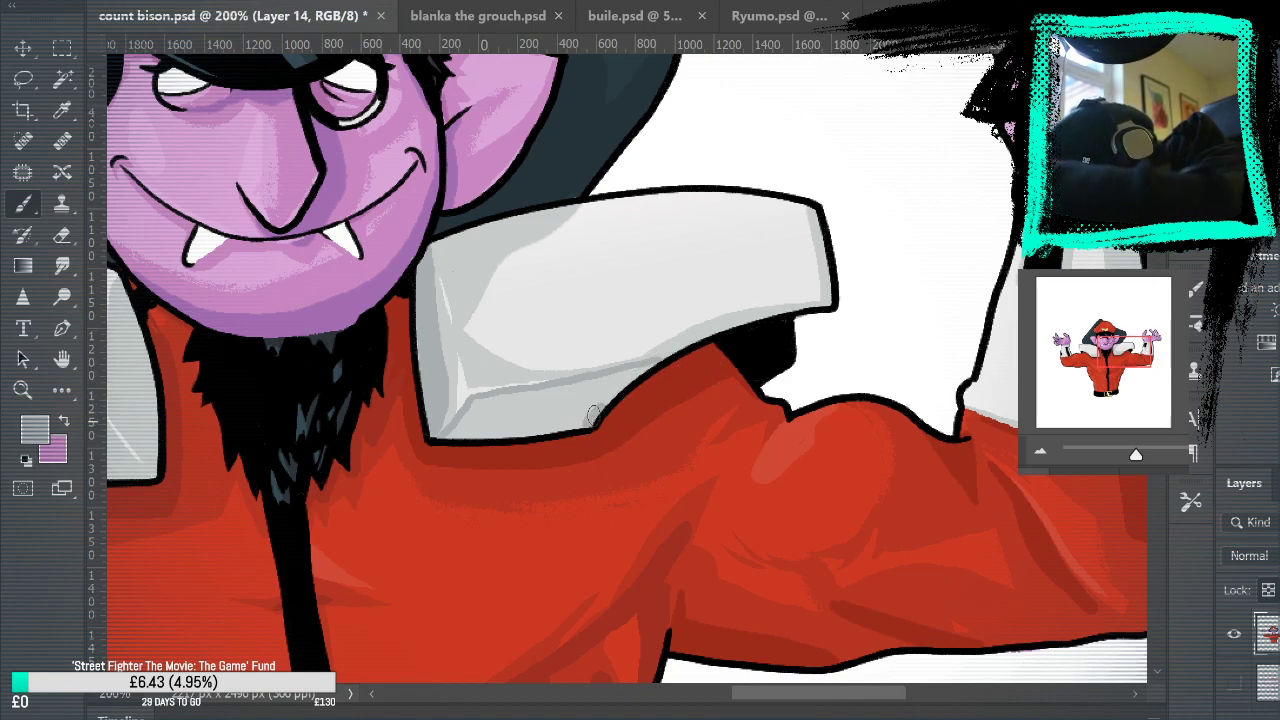
mouse_move(593, 416)
left_mouse_down()
mouse_move(650, 362)
mouse_move(708, 334)
mouse_move(765, 312)
mouse_move(841, 311)
left_mouse_up()
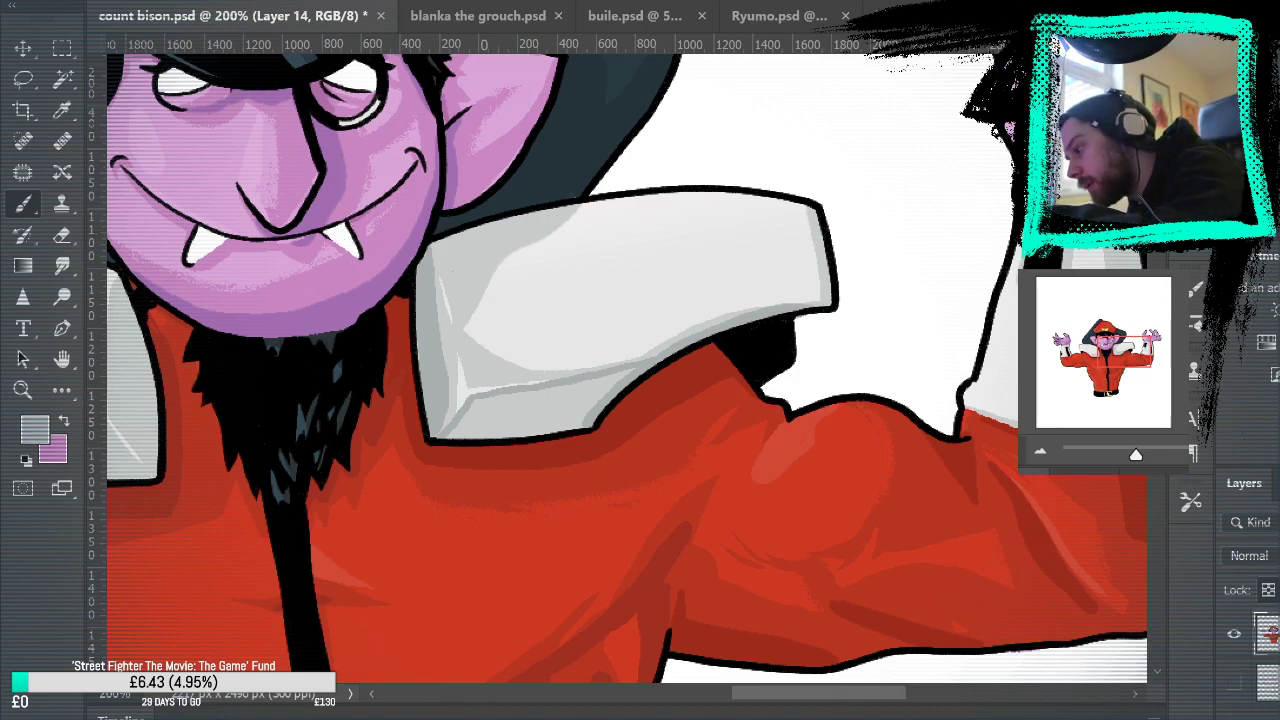
left_click(62, 390)
left_click(545, 424)
left_click(23, 204)
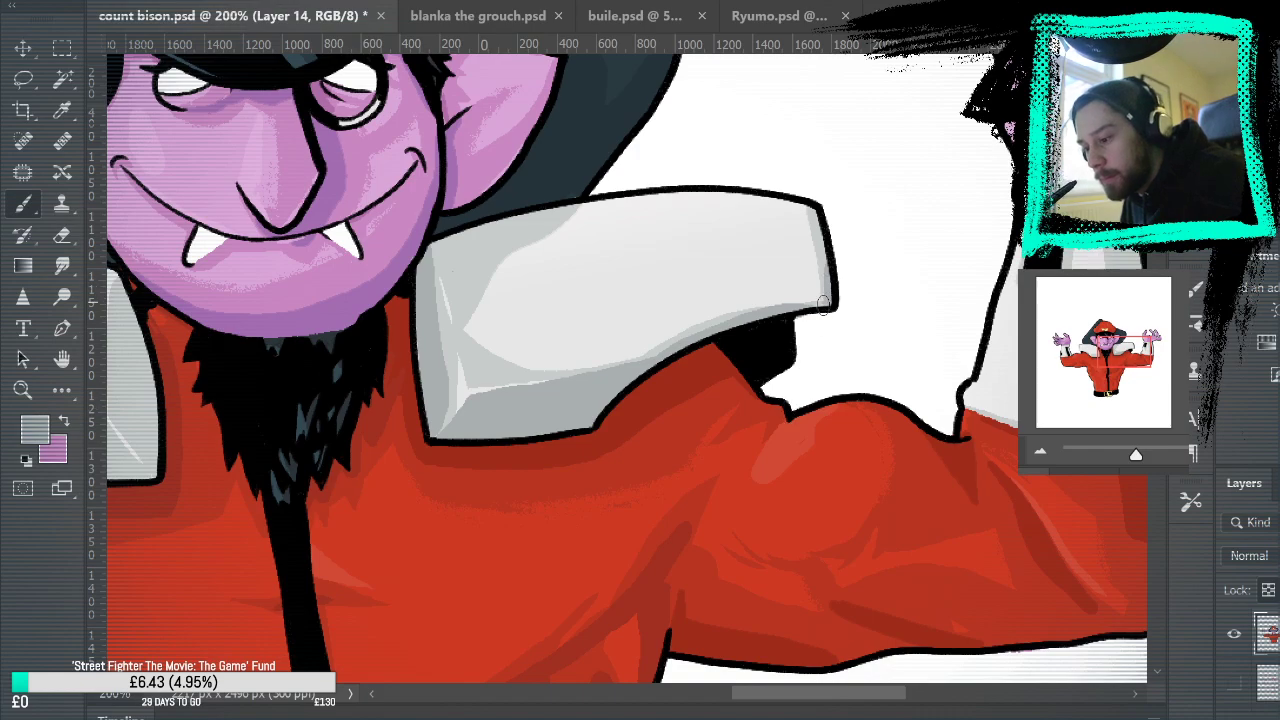
Step: Sample the lighter shadow grey and paint a midtone band above the dark shadow towards the left shoulder guard's outer tip
left_click_drag(740, 471, 826, 437)
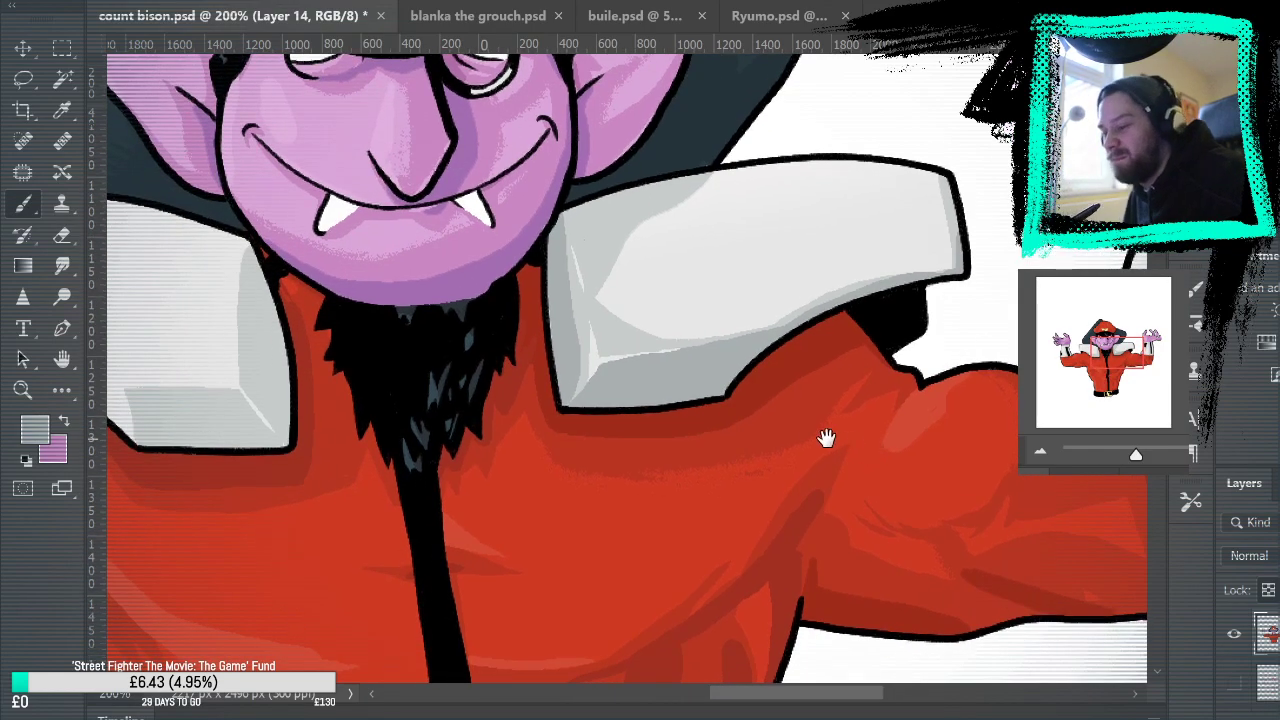
left_click(624, 330, "alt")
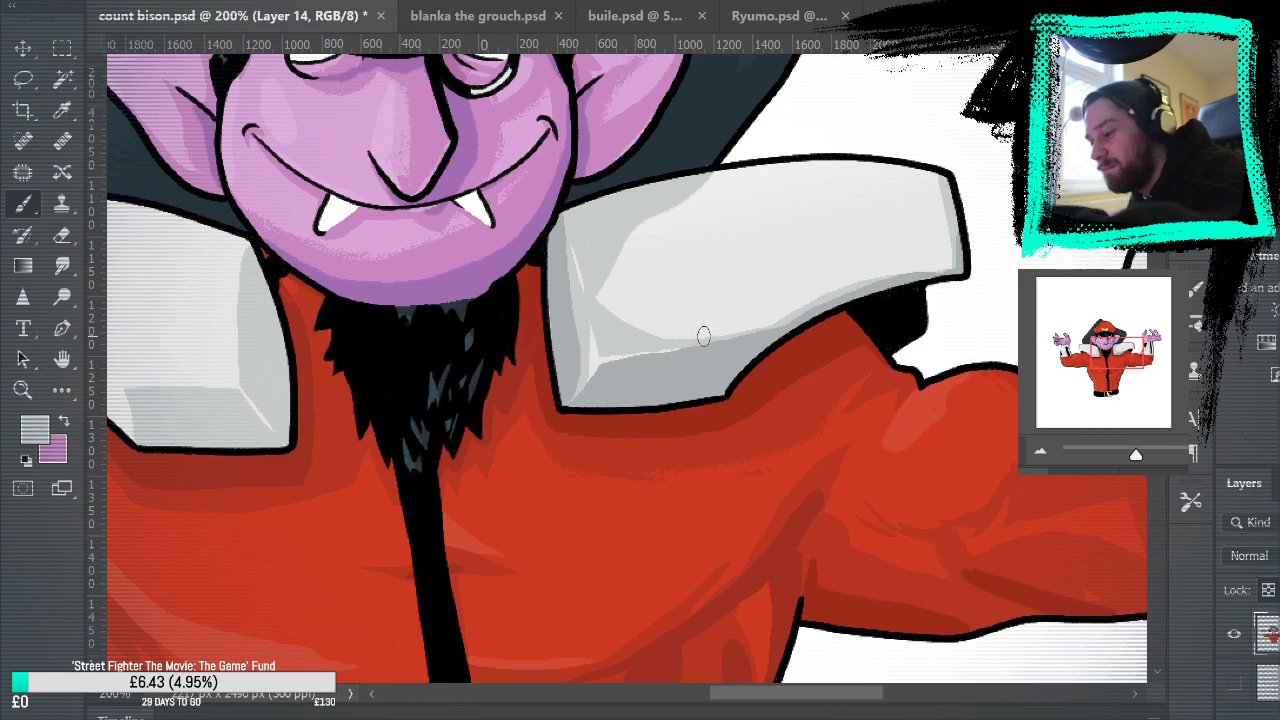
mouse_move(676, 338)
left_mouse_down()
mouse_move(783, 315)
mouse_move(730, 335)
mouse_move(886, 271)
left_mouse_up()
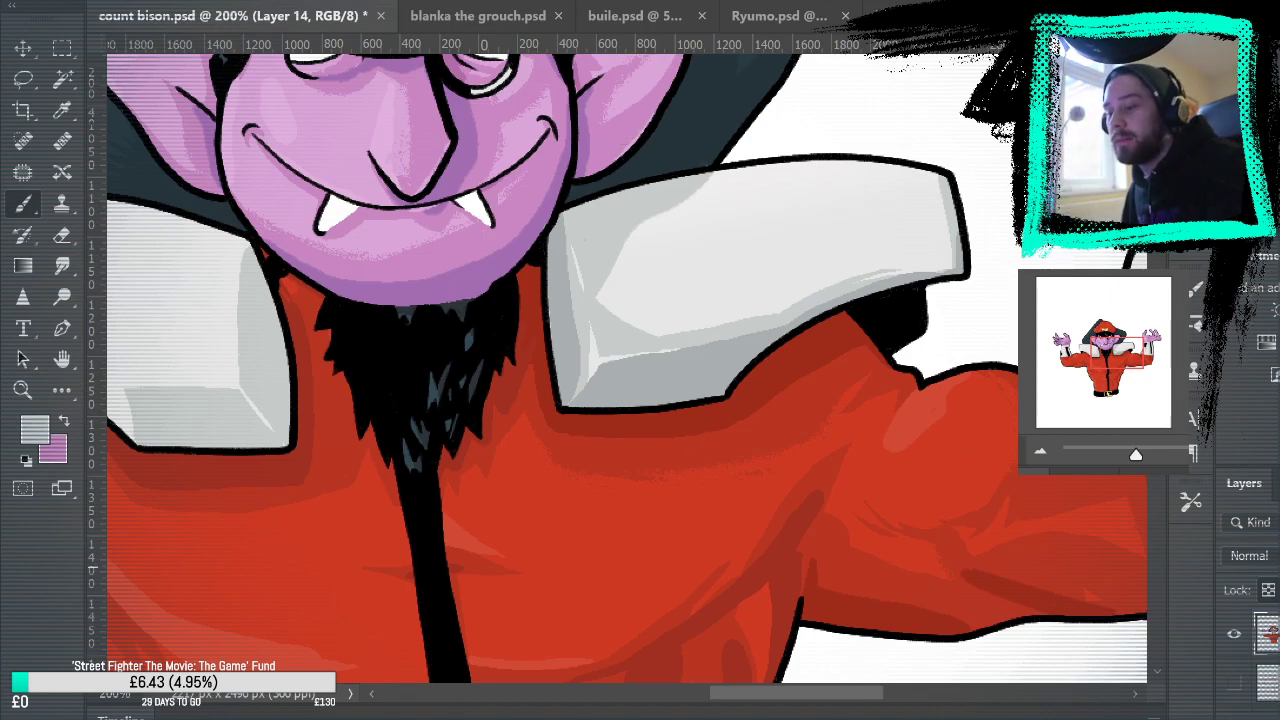
Step: Shade the left shoulder guard's narrow inner facet with sampled dark grey, refining its edge with the lighter shadow grey
left_click_drag(704, 520, 770, 438)
left_click(684, 296, "alt")
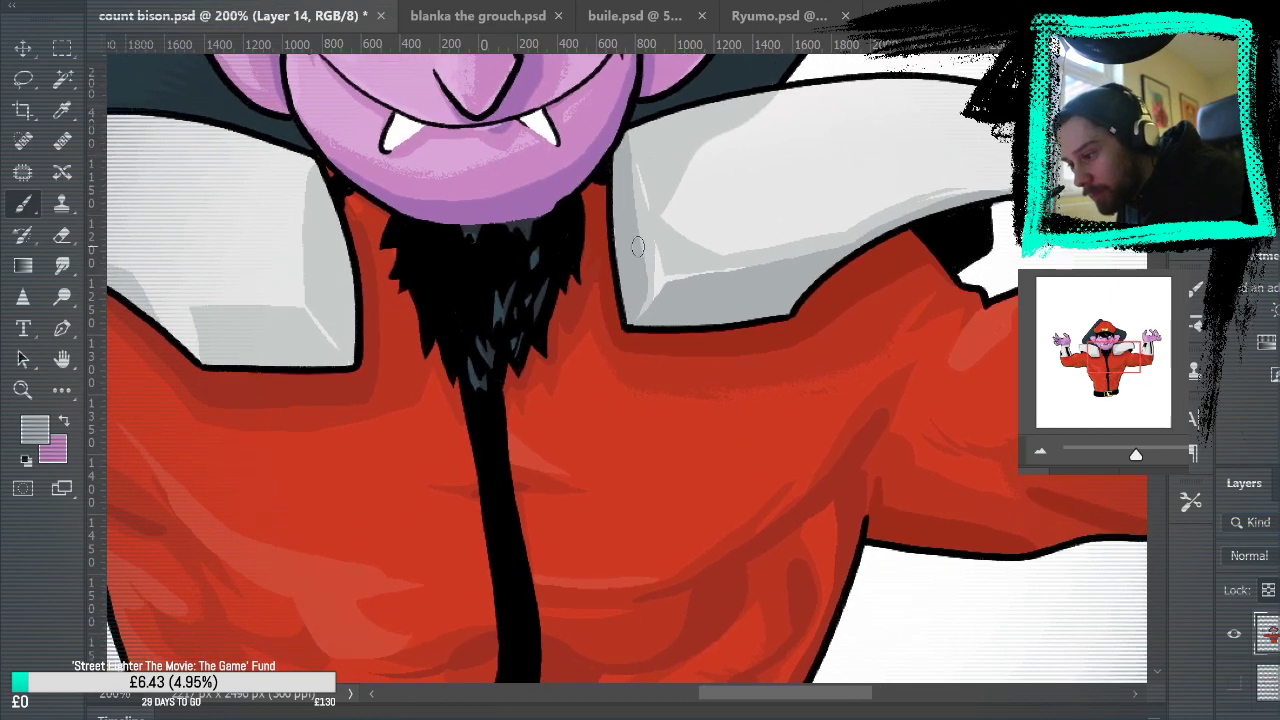
left_click_drag(645, 276, 632, 199)
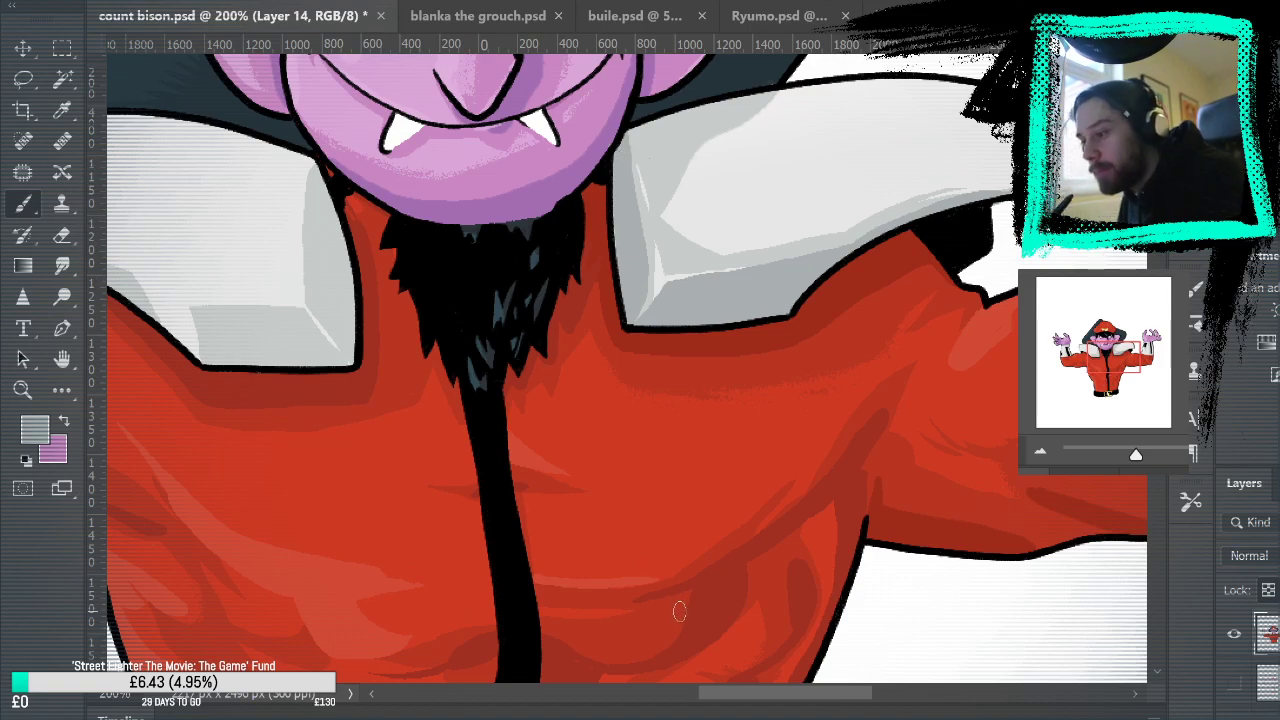
left_click(650, 239, "alt")
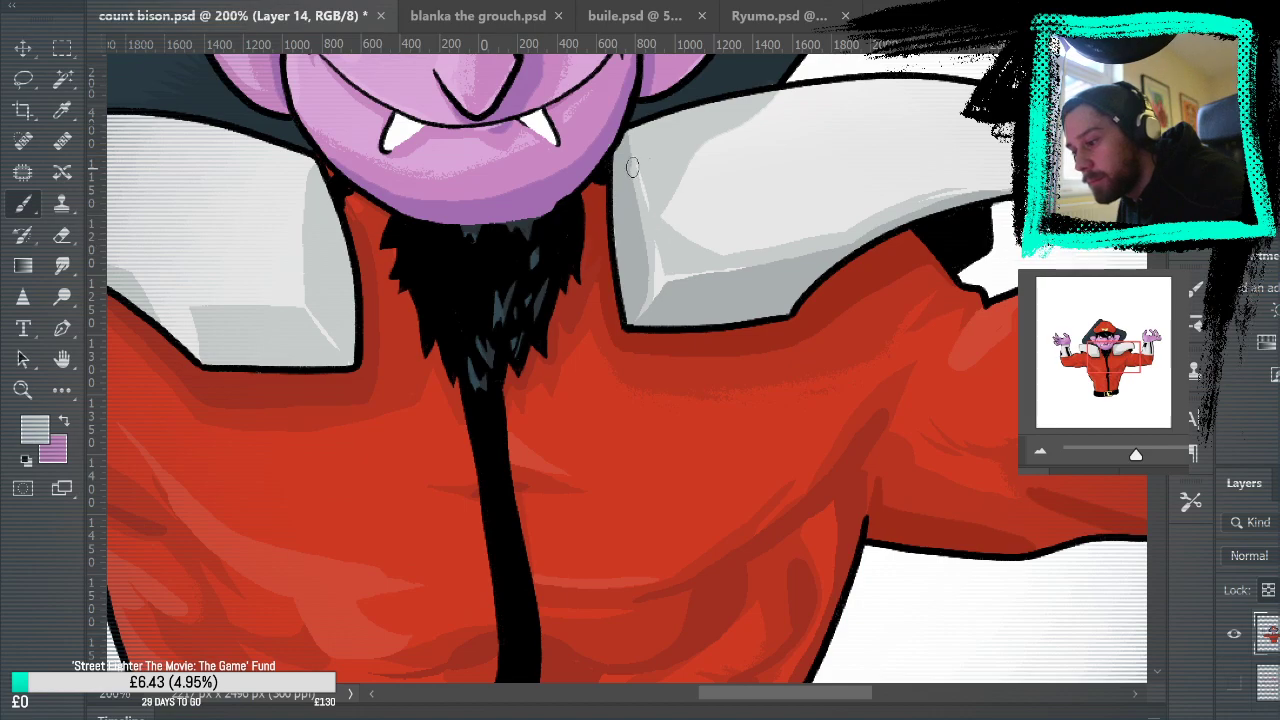
left_click(634, 248, "alt")
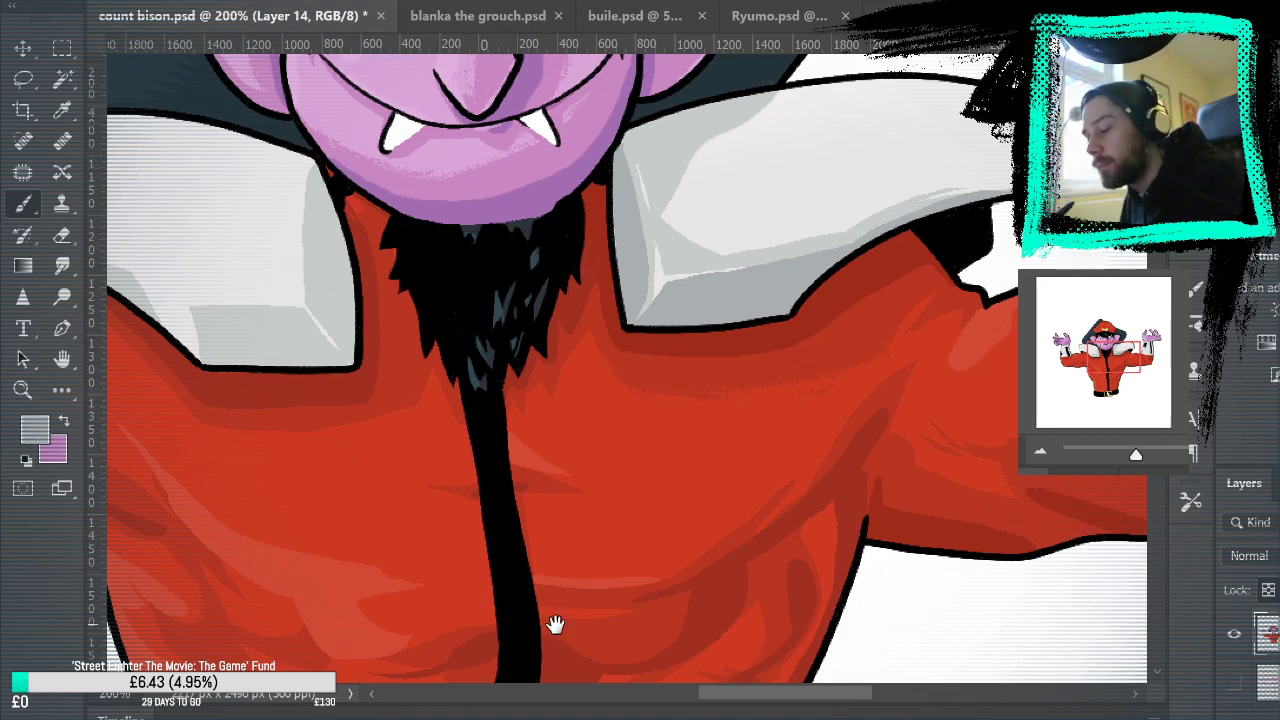
left_click_drag(619, 541, 760, 561)
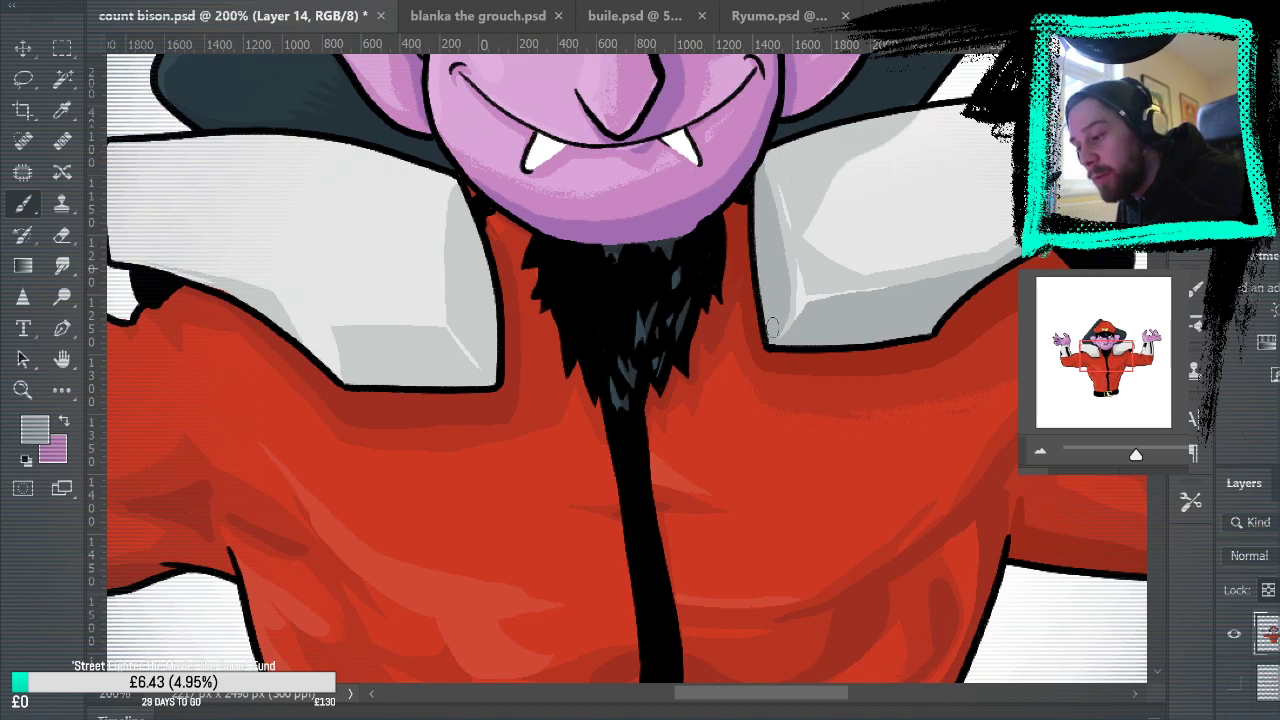
Step: Look through the other open character sketches and return to the count bison drawing
key("ctrl+Tab")
key("ctrl+Tab")
key("ctrl+Tab")
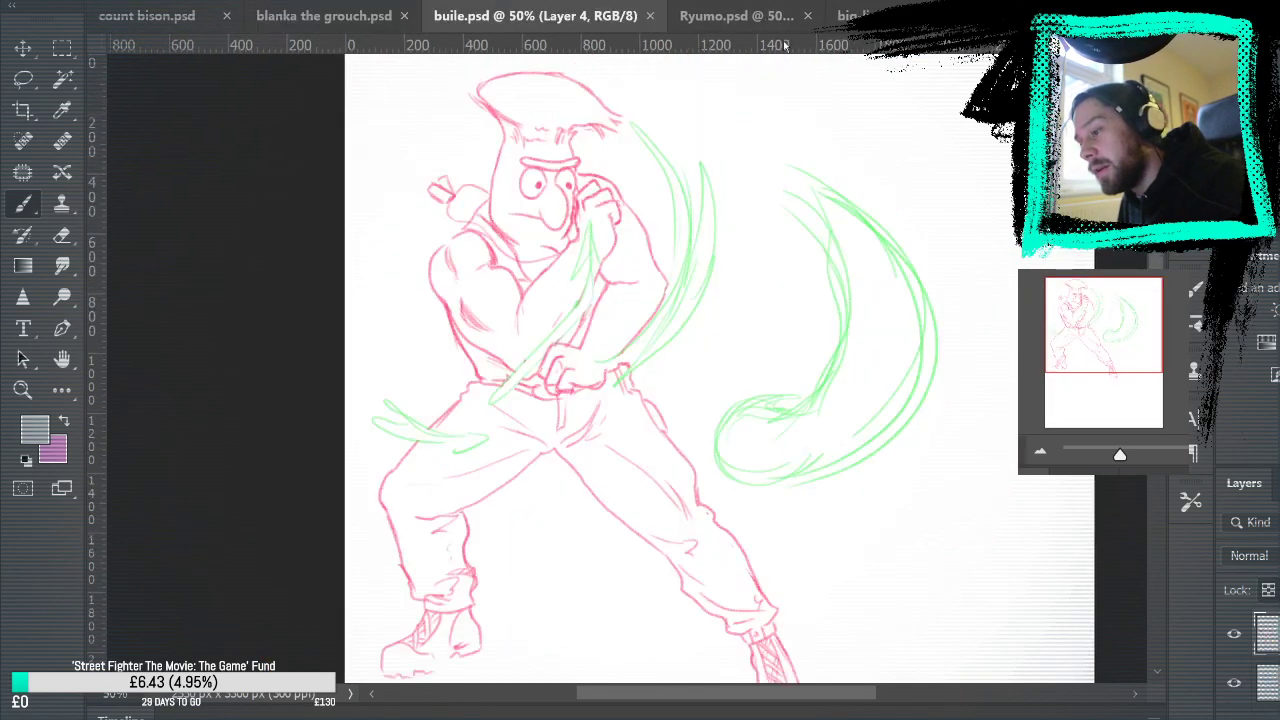
key("ctrl+Tab")
key("ctrl+Tab")
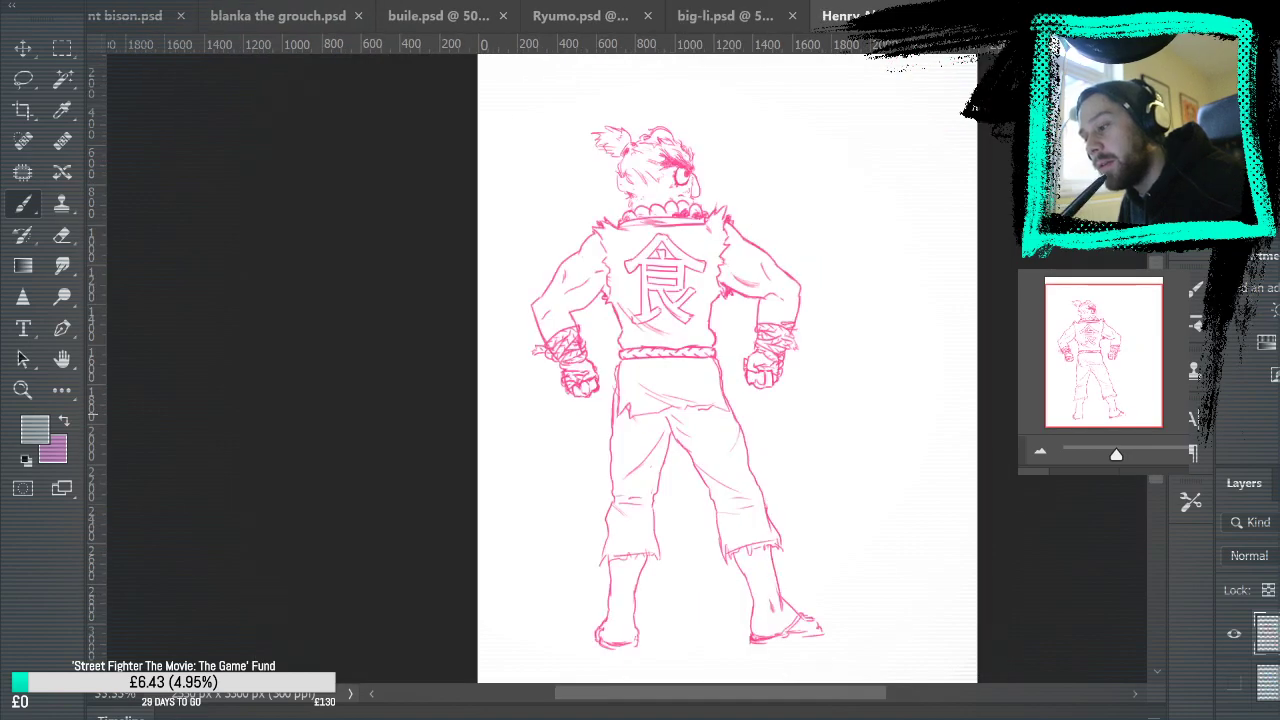
key("ctrl+Tab")
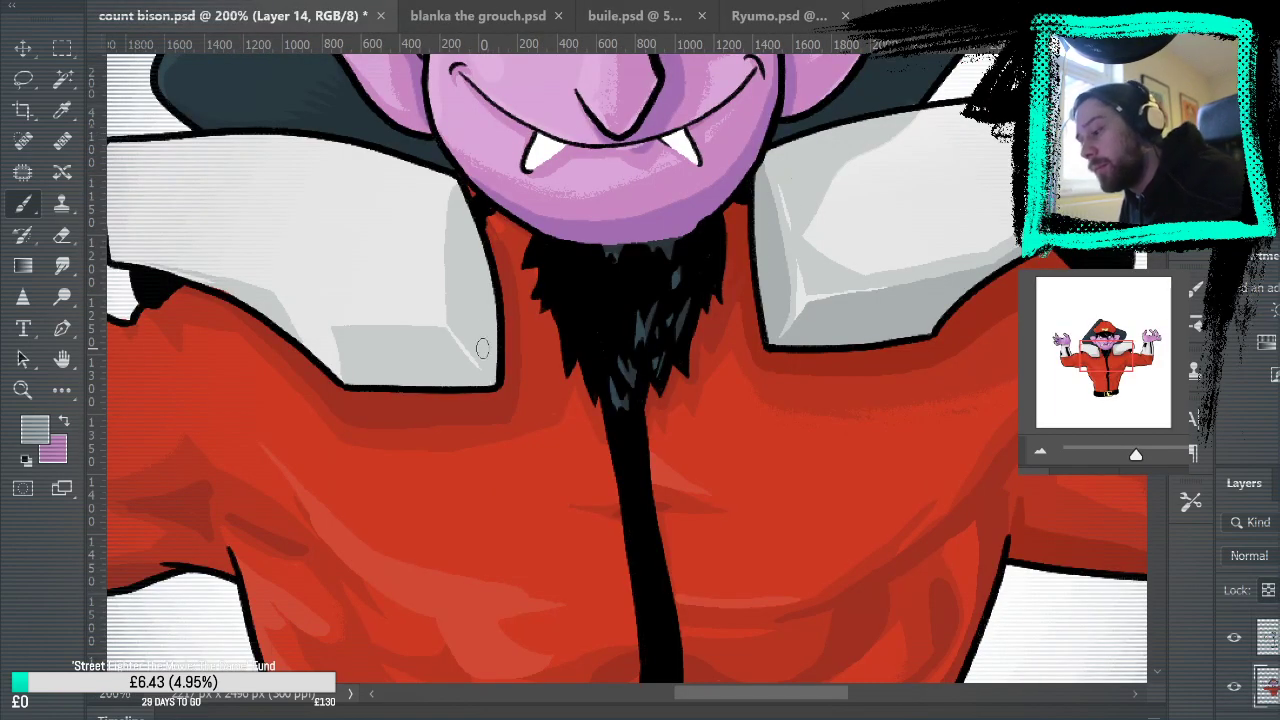
Step: Fill the left shoulder guard's inner side facet with dark grey and shade along its lower corner ridge
left_click_drag(493, 380, 464, 329)
key("ctrl+z")
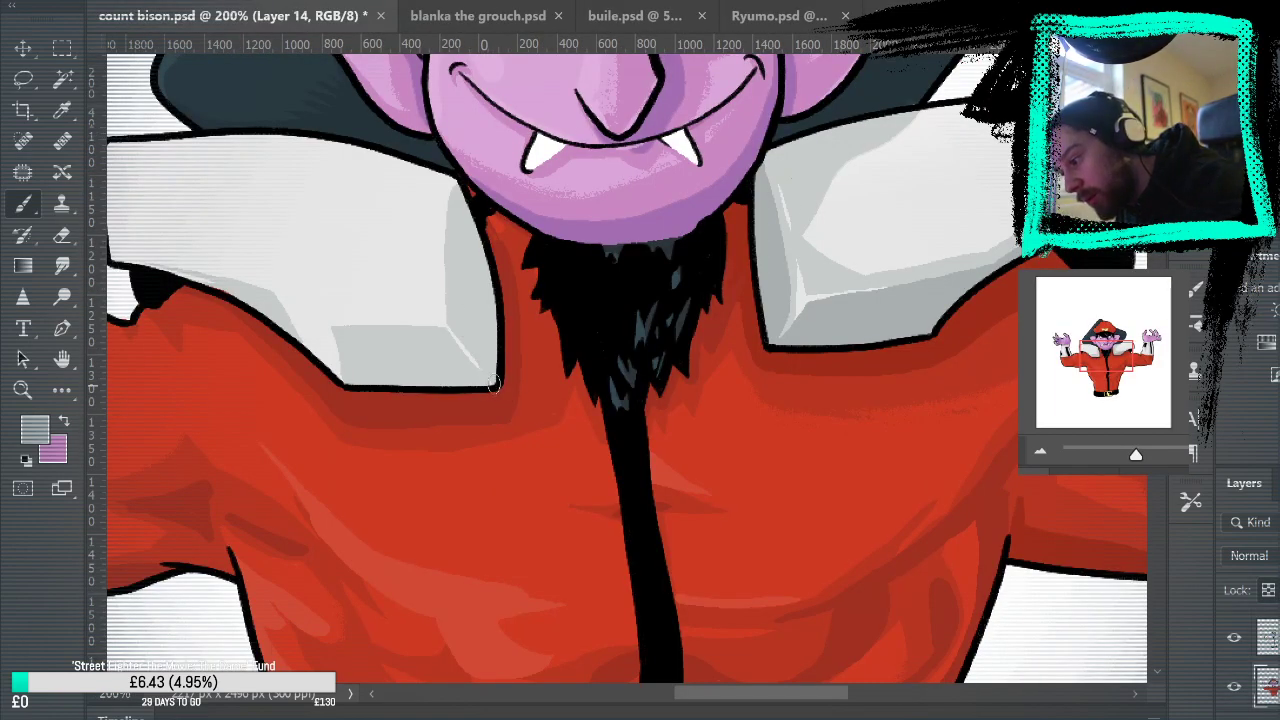
mouse_move(493, 382)
left_mouse_down()
mouse_move(453, 319)
mouse_move(458, 328)
mouse_move(463, 196)
mouse_move(443, 166)
mouse_move(488, 238)
mouse_move(461, 199)
mouse_move(490, 286)
mouse_move(491, 375)
mouse_move(465, 319)
mouse_move(469, 241)
mouse_move(483, 333)
mouse_move(474, 279)
left_mouse_up()
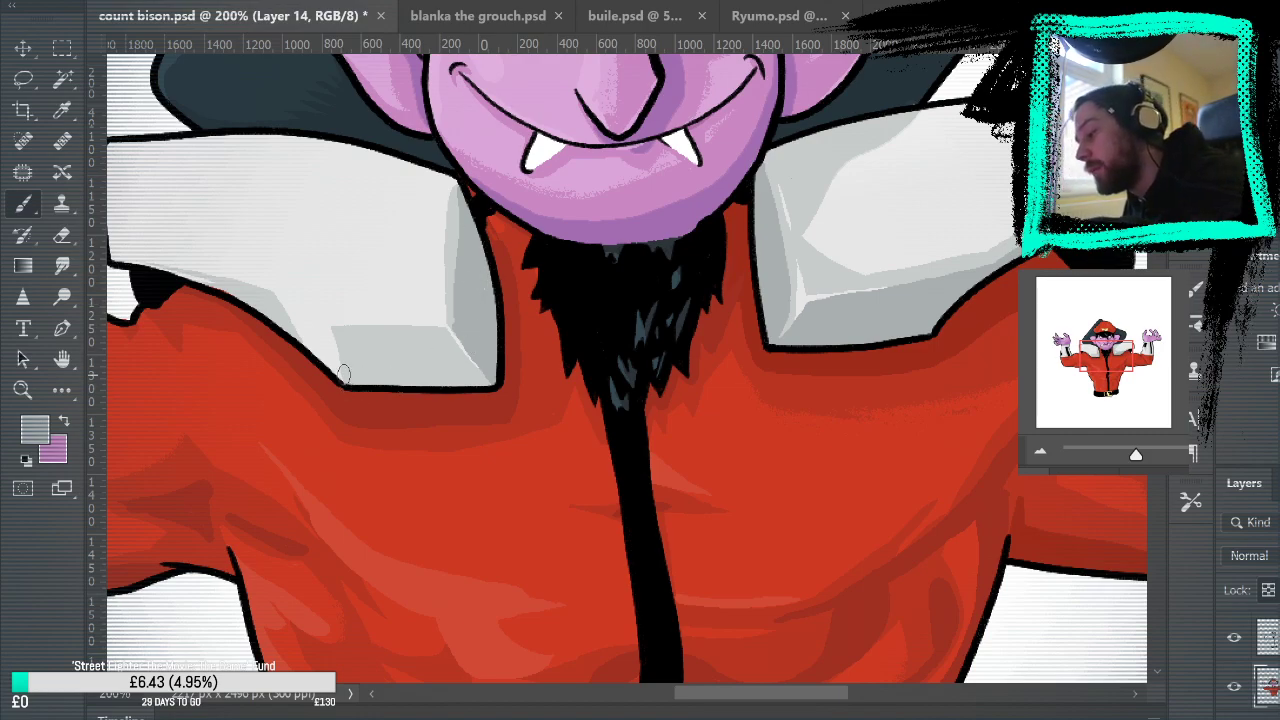
left_click_drag(487, 390, 446, 342)
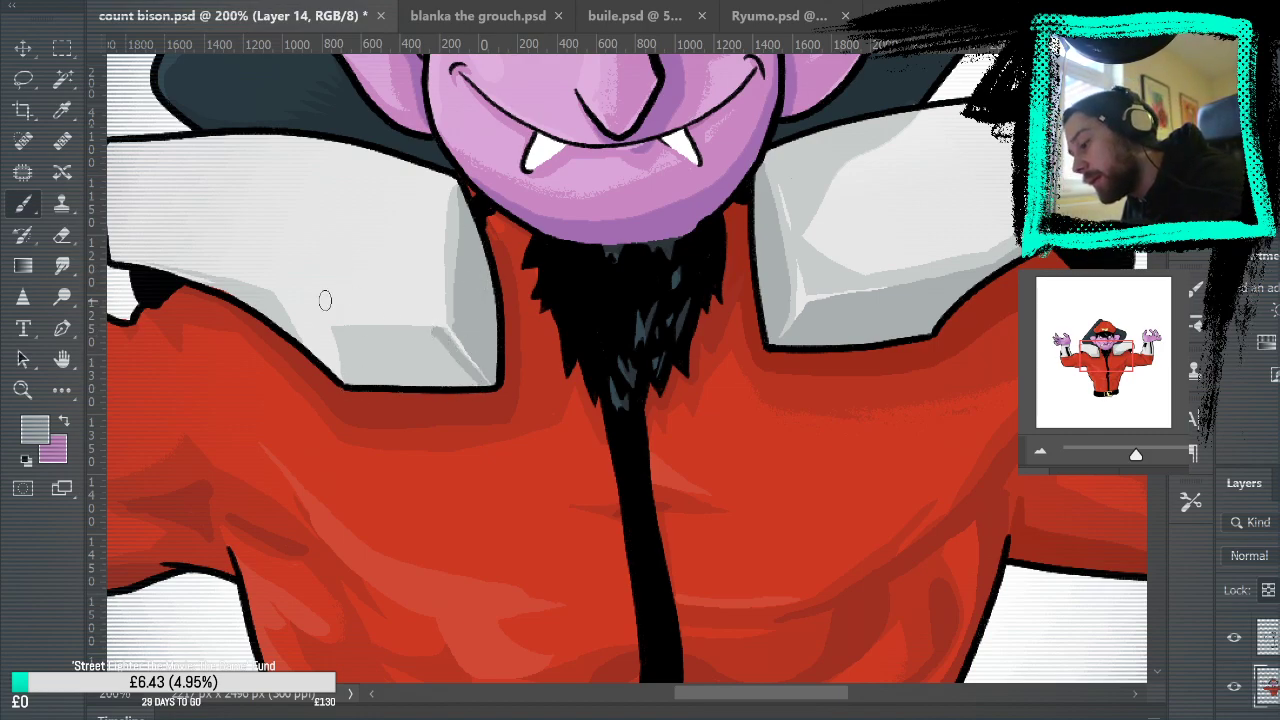
Step: Hatch dark grey strokes across the left shoulder guard's lower facet and deepen the shadow along its underside edge
mouse_move(335, 326)
left_mouse_down()
mouse_move(405, 339)
mouse_move(369, 330)
mouse_move(441, 334)
mouse_move(442, 368)
mouse_move(371, 336)
mouse_move(460, 358)
mouse_move(399, 363)
mouse_move(473, 372)
left_mouse_up()
key("ctrl+z")
mouse_move(393, 359)
left_mouse_down()
mouse_move(467, 369)
mouse_move(411, 375)
mouse_move(478, 379)
mouse_move(413, 381)
mouse_move(486, 385)
mouse_move(412, 330)
mouse_move(463, 385)
left_mouse_up()
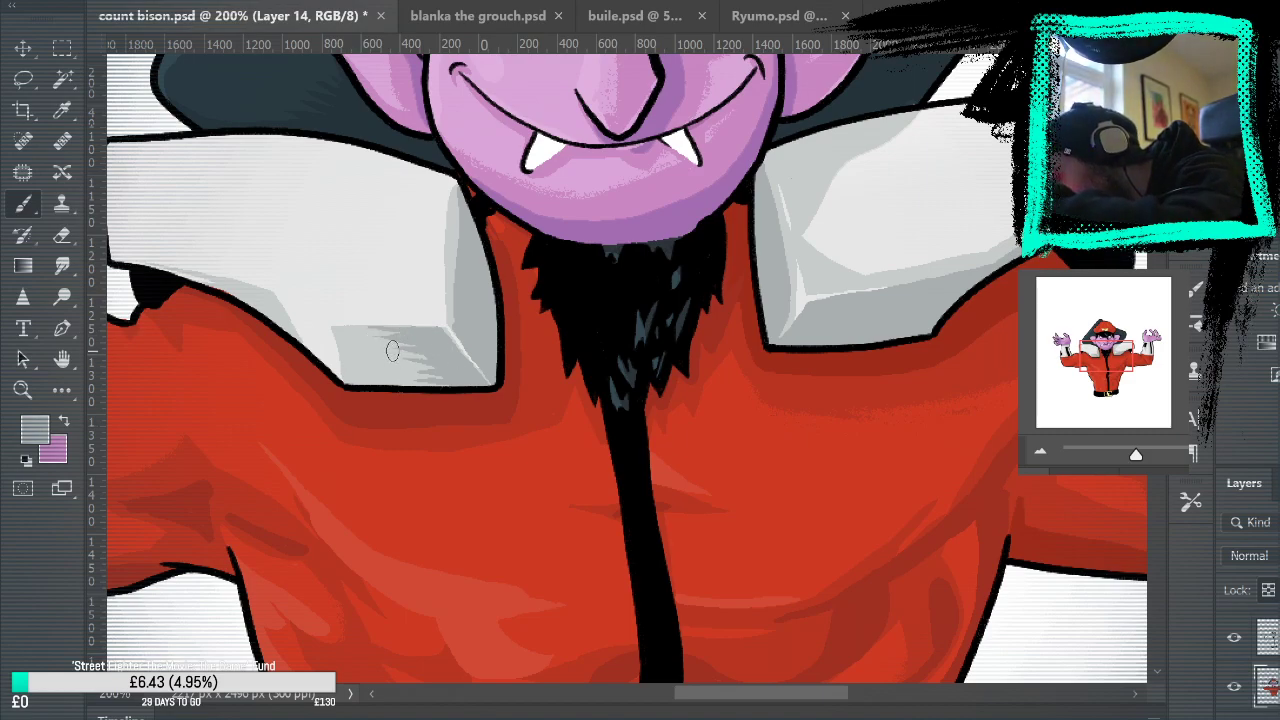
left_click_drag(405, 351, 459, 375)
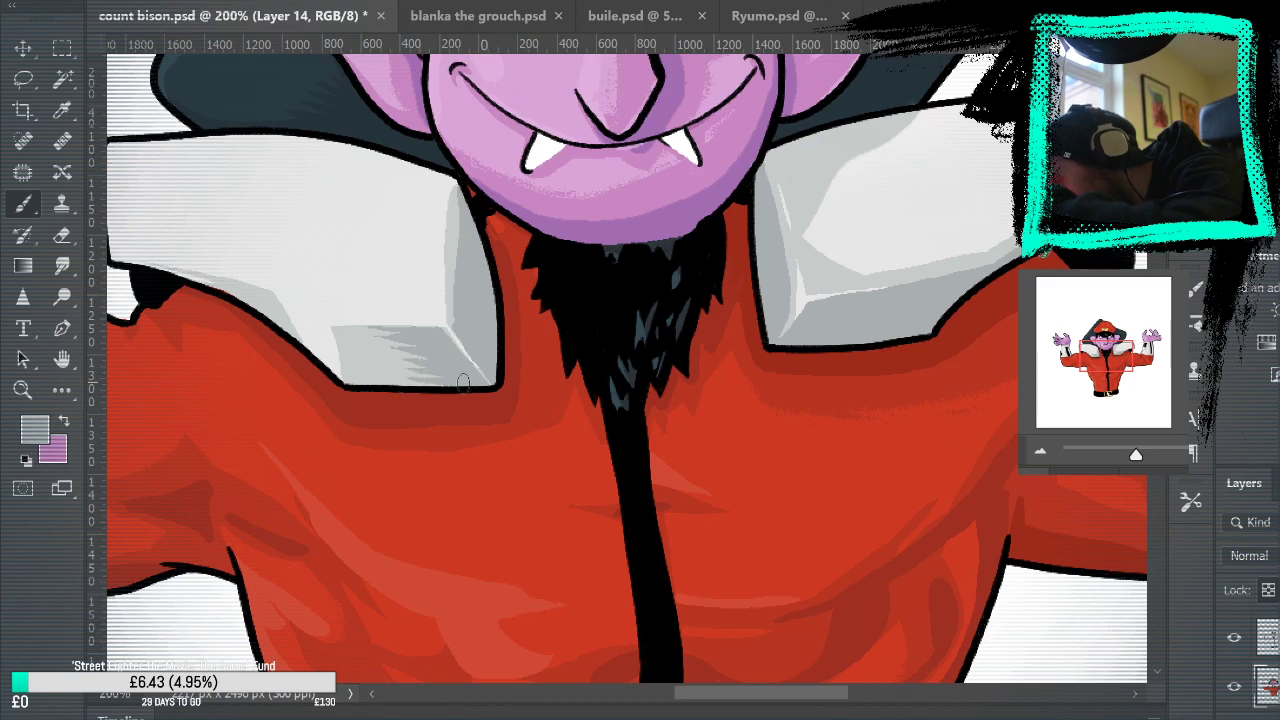
left_click_drag(619, 482, 966, 491)
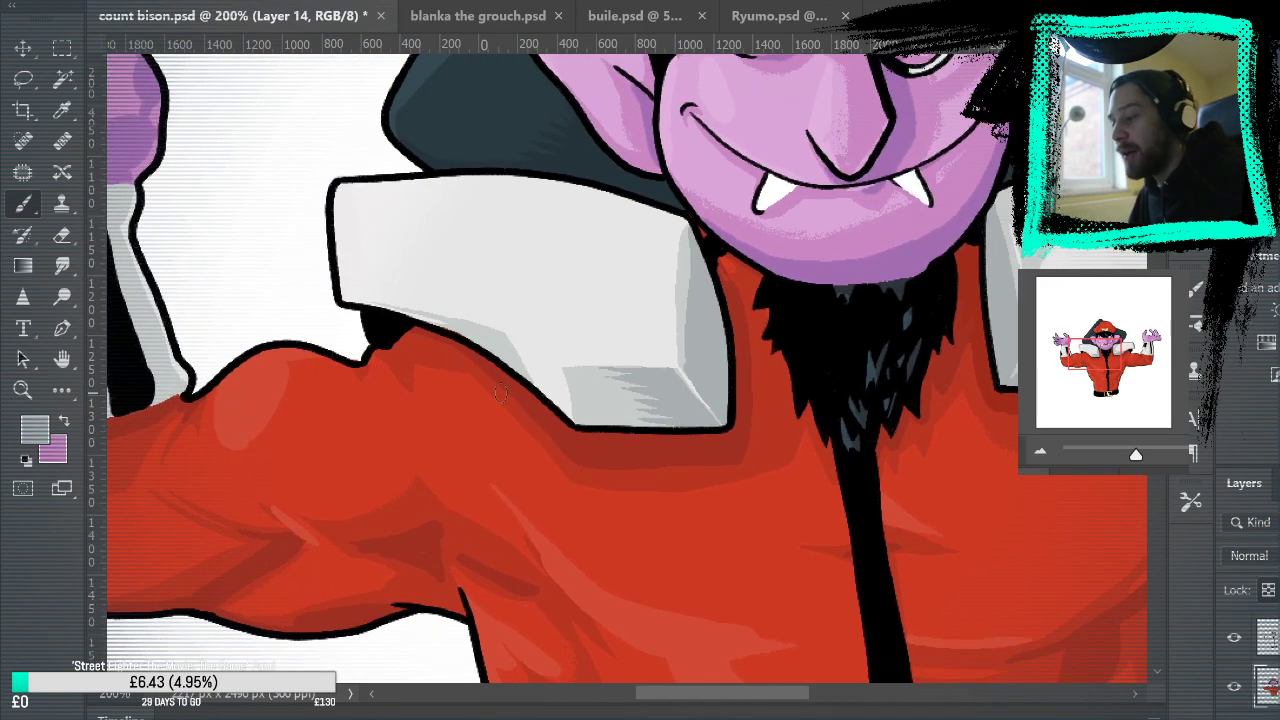
mouse_move(451, 321)
left_mouse_down()
mouse_move(512, 362)
mouse_move(498, 355)
left_mouse_up()
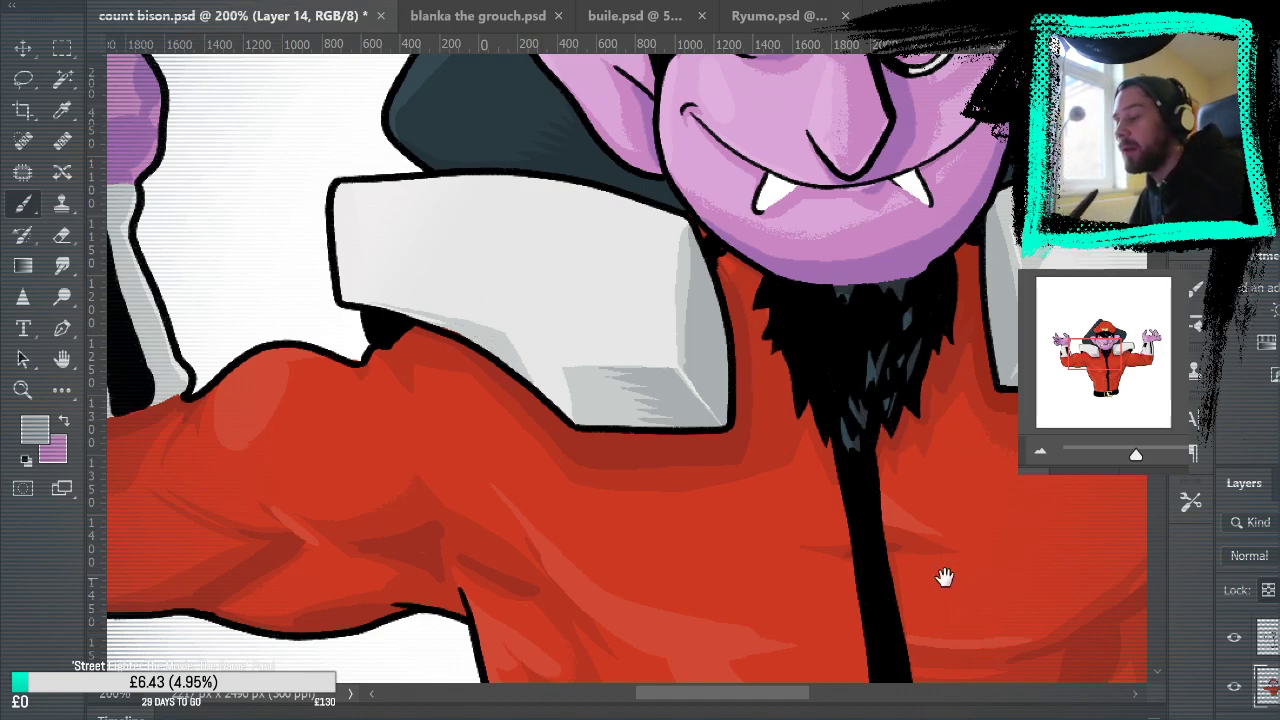
left_click_drag(955, 514, 914, 474)
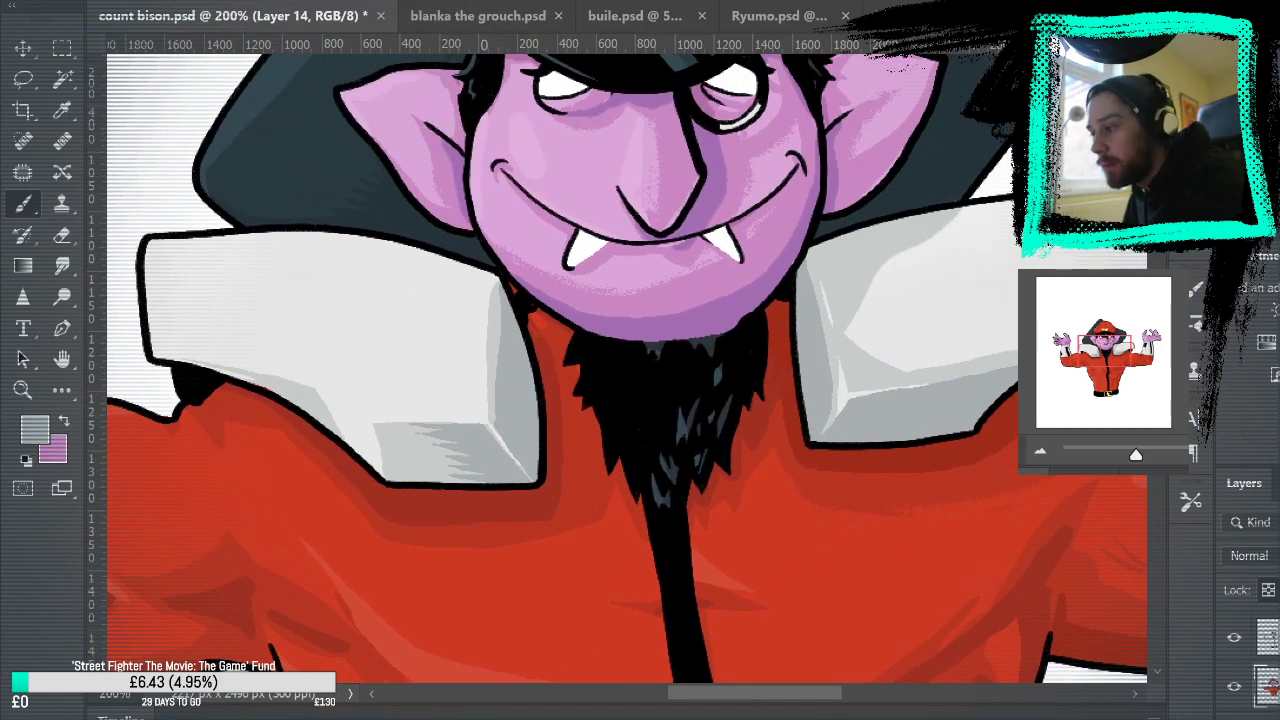
Step: Paint dark grey shadows on the right wrist cuff around the short black slot and beneath the upper rim
key("ctrl+0")
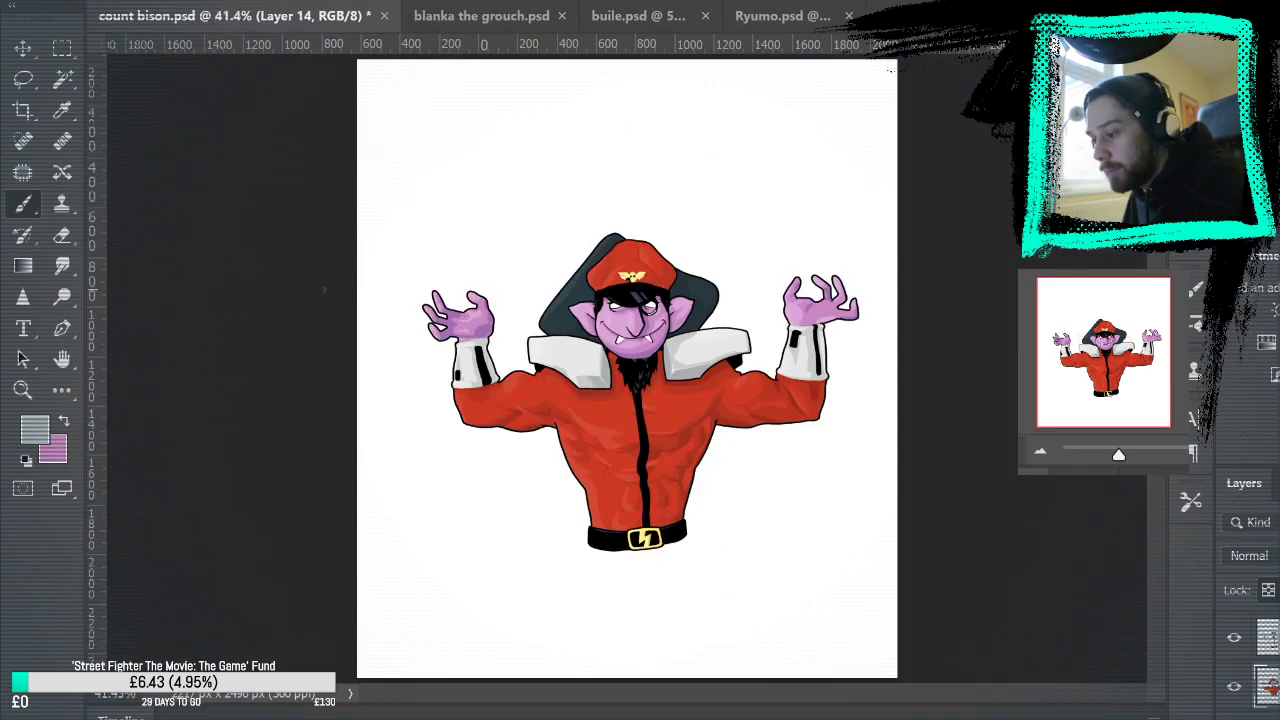
left_click(23, 390)
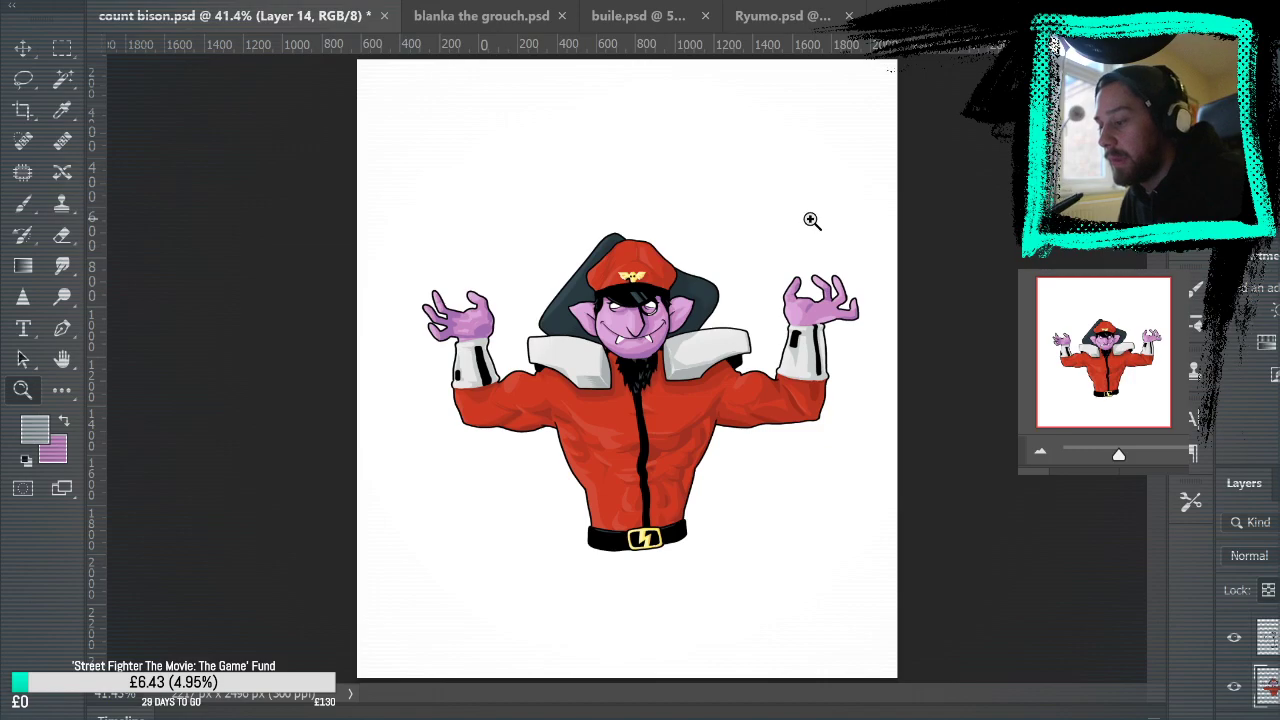
left_click(821, 361)
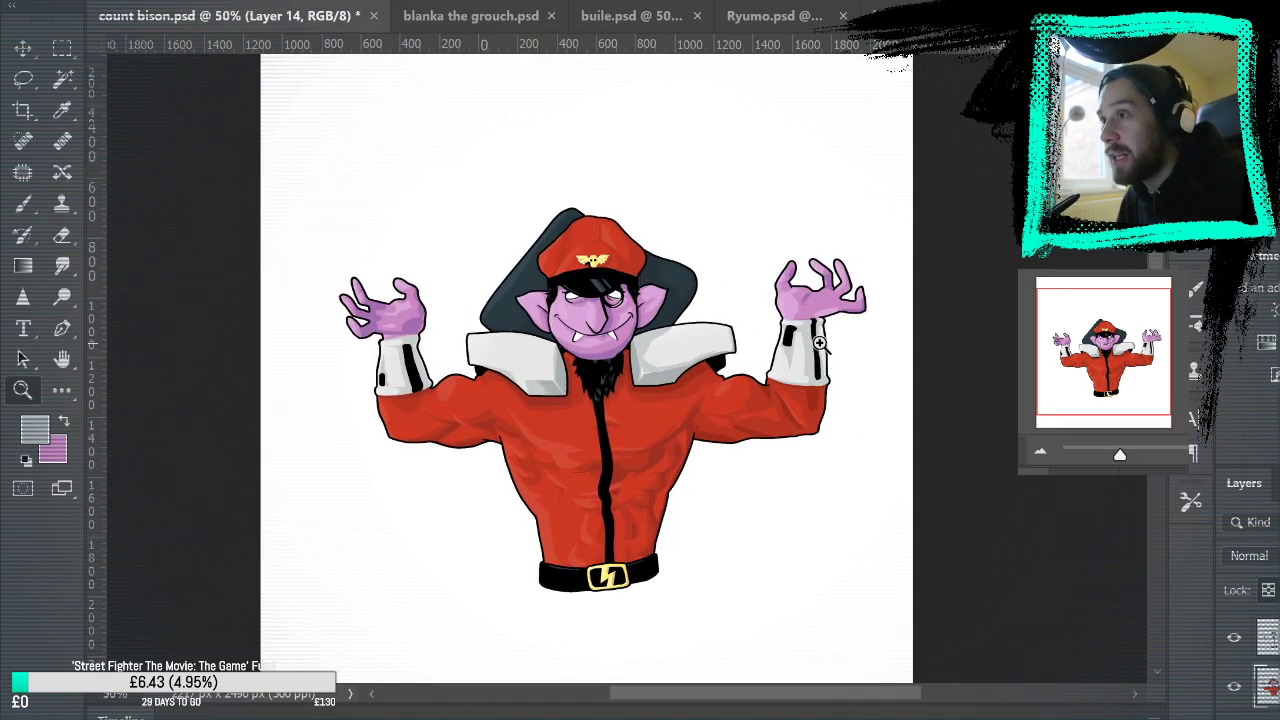
left_click(821, 344)
left_click(775, 340)
left_click(813, 393)
left_click(850, 390)
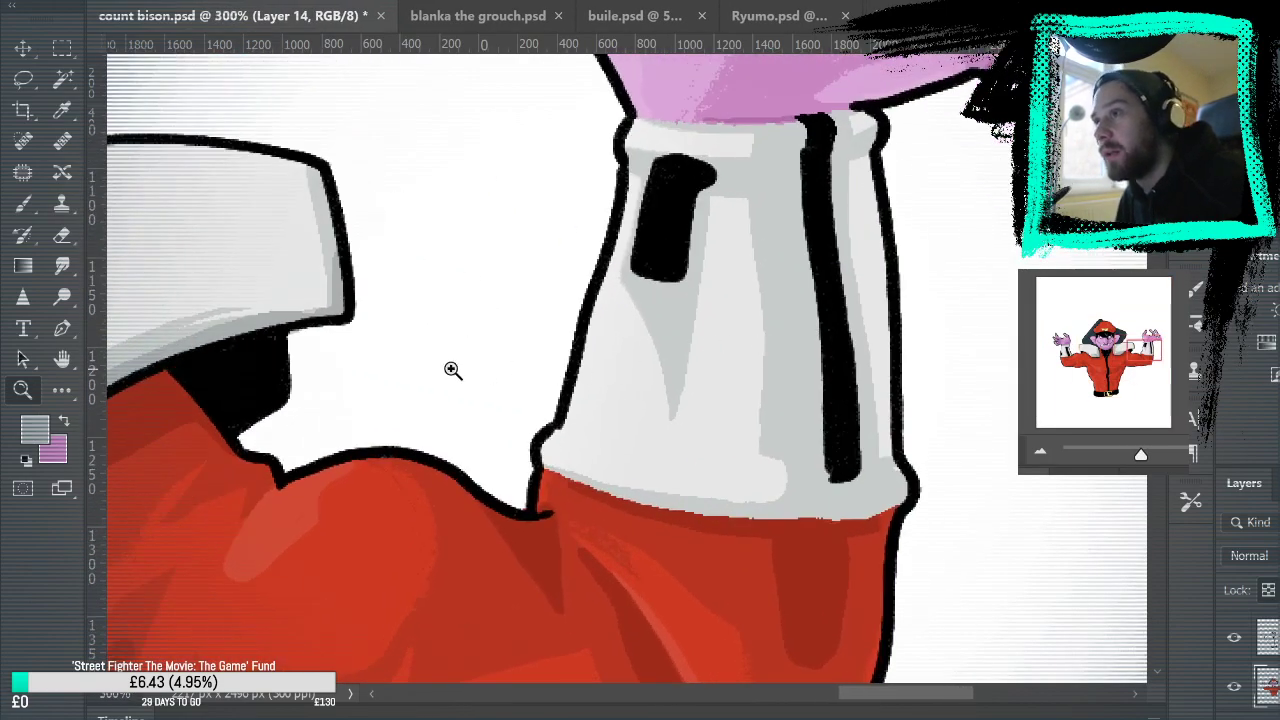
left_click(23, 204)
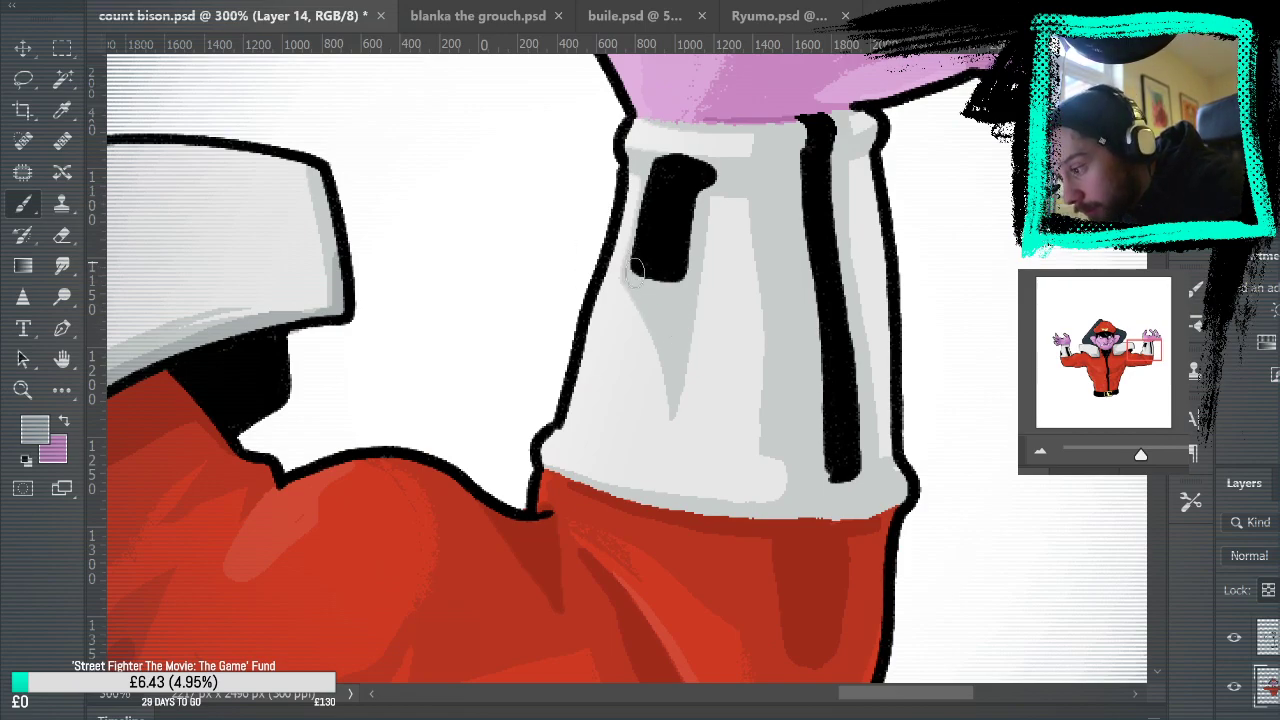
mouse_move(637, 268)
left_mouse_down()
mouse_move(678, 300)
mouse_move(665, 281)
mouse_move(676, 319)
mouse_move(694, 214)
left_mouse_up()
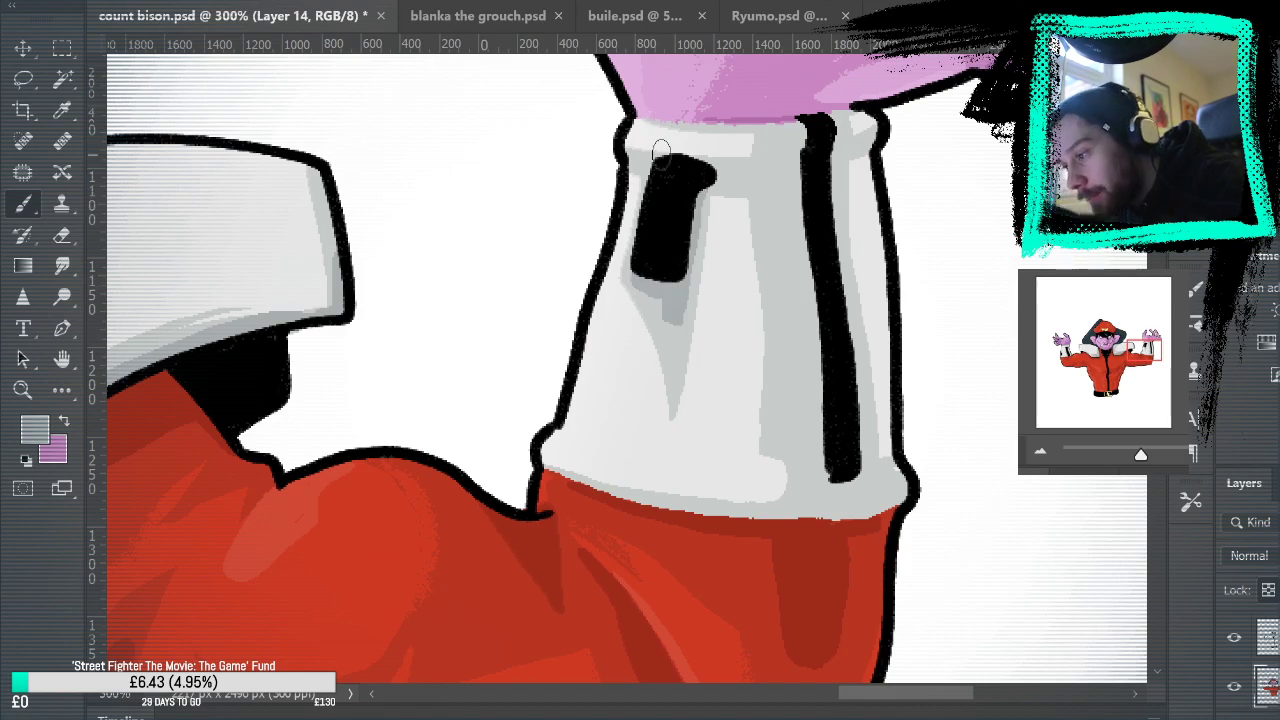
mouse_move(625, 157)
left_mouse_down()
mouse_move(773, 178)
mouse_move(826, 158)
left_mouse_up()
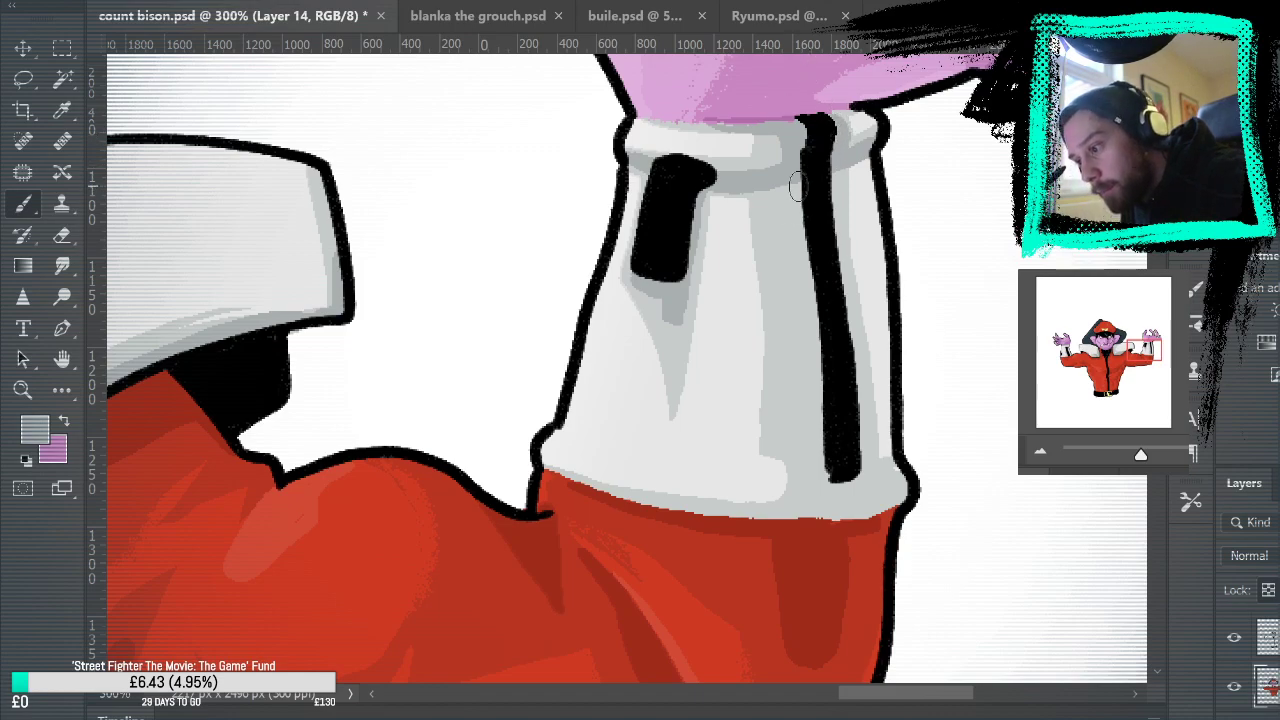
Step: Shade the right cuff in dark grey alongside the long black stripe and along the lower rim
mouse_move(797, 186)
left_mouse_down()
mouse_move(815, 434)
mouse_move(835, 510)
left_mouse_up()
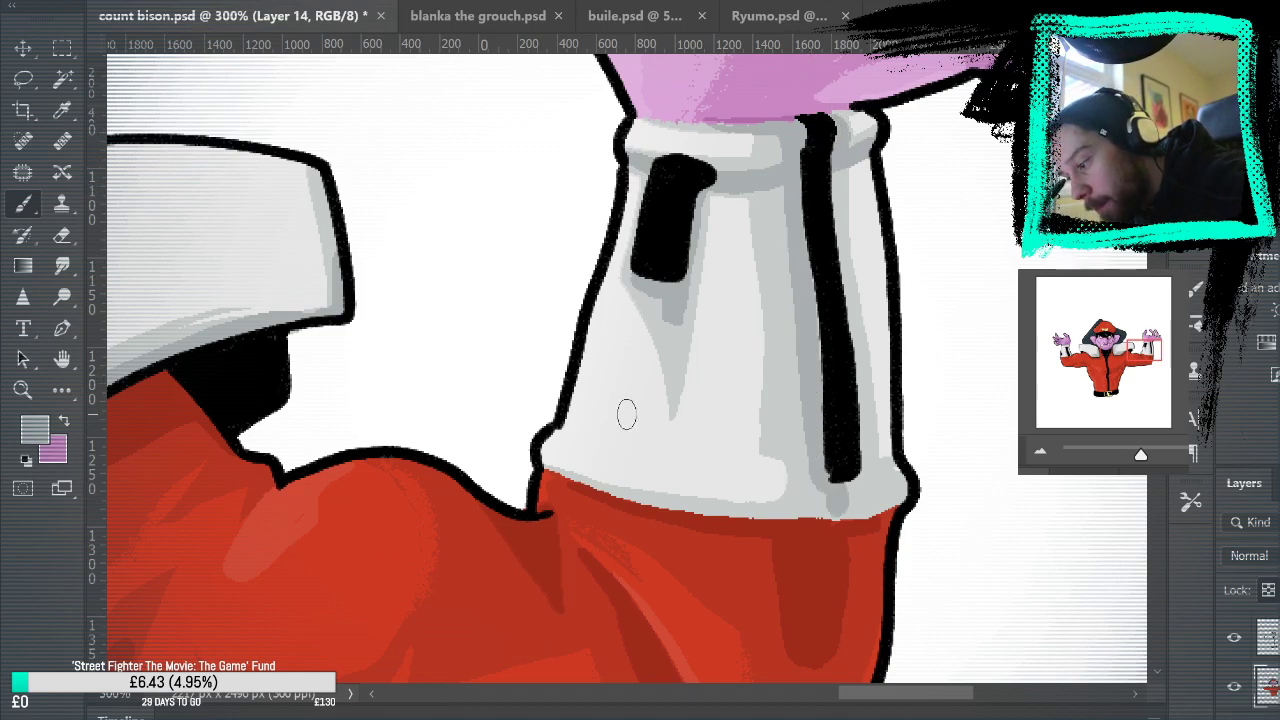
mouse_move(605, 495)
left_mouse_down()
mouse_move(819, 515)
mouse_move(901, 491)
mouse_move(848, 518)
mouse_move(901, 493)
mouse_move(852, 505)
left_mouse_up()
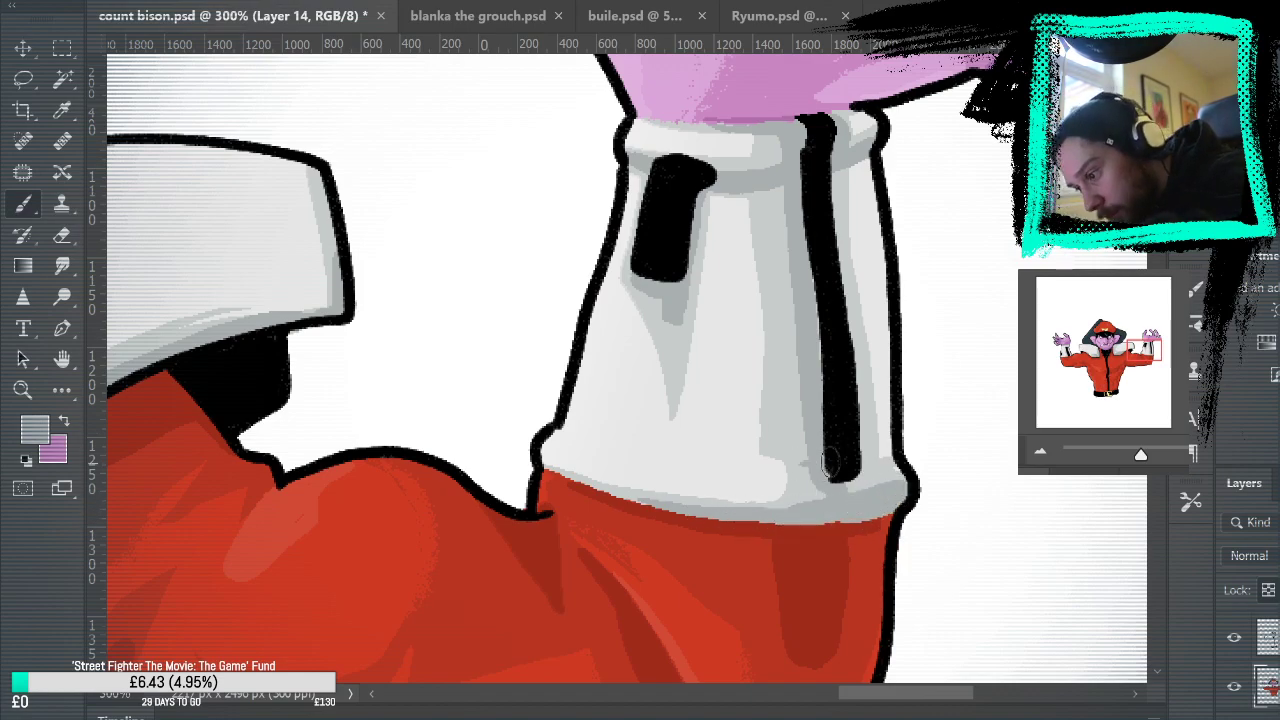
left_click_drag(873, 458, 866, 448)
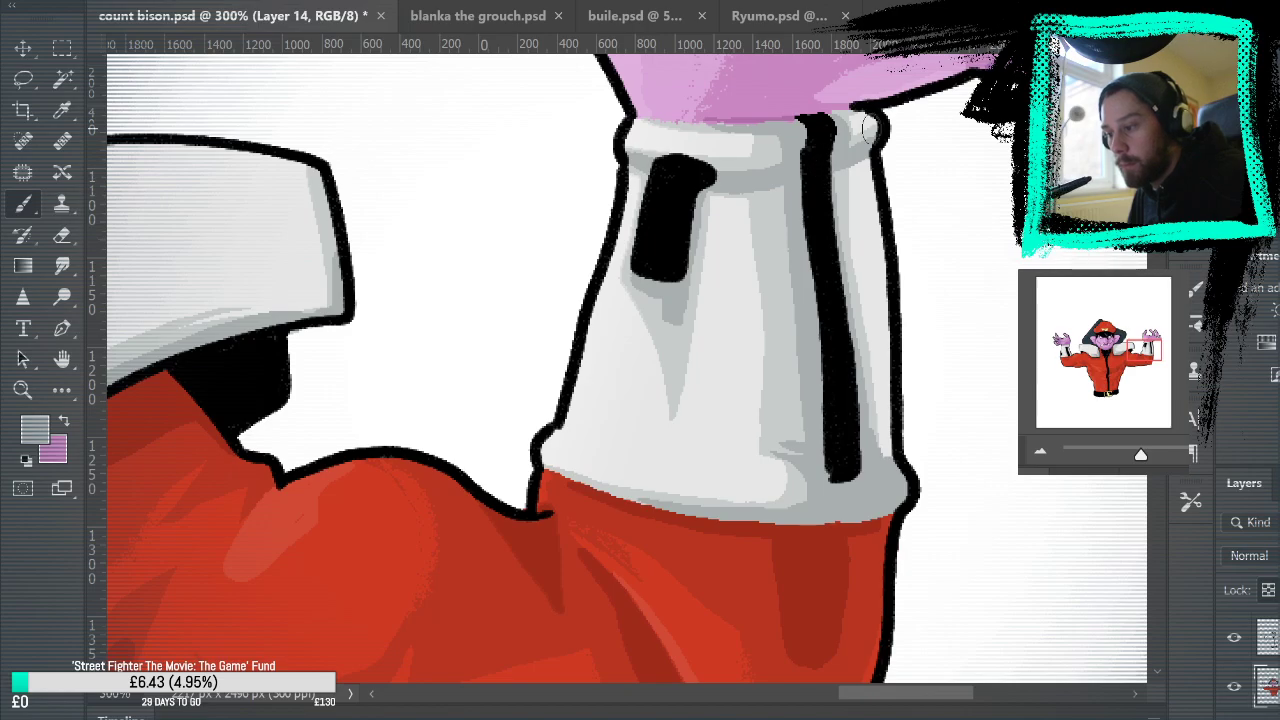
Step: Paint a dark grey shadow on the left wrist cuff between the long black stripe and the cuff's inner outline
left_click_drag(822, 483, 1190, 350)
left_click_drag(150, 600, 1024, 668)
left_click_drag(490, 382, 1158, 507)
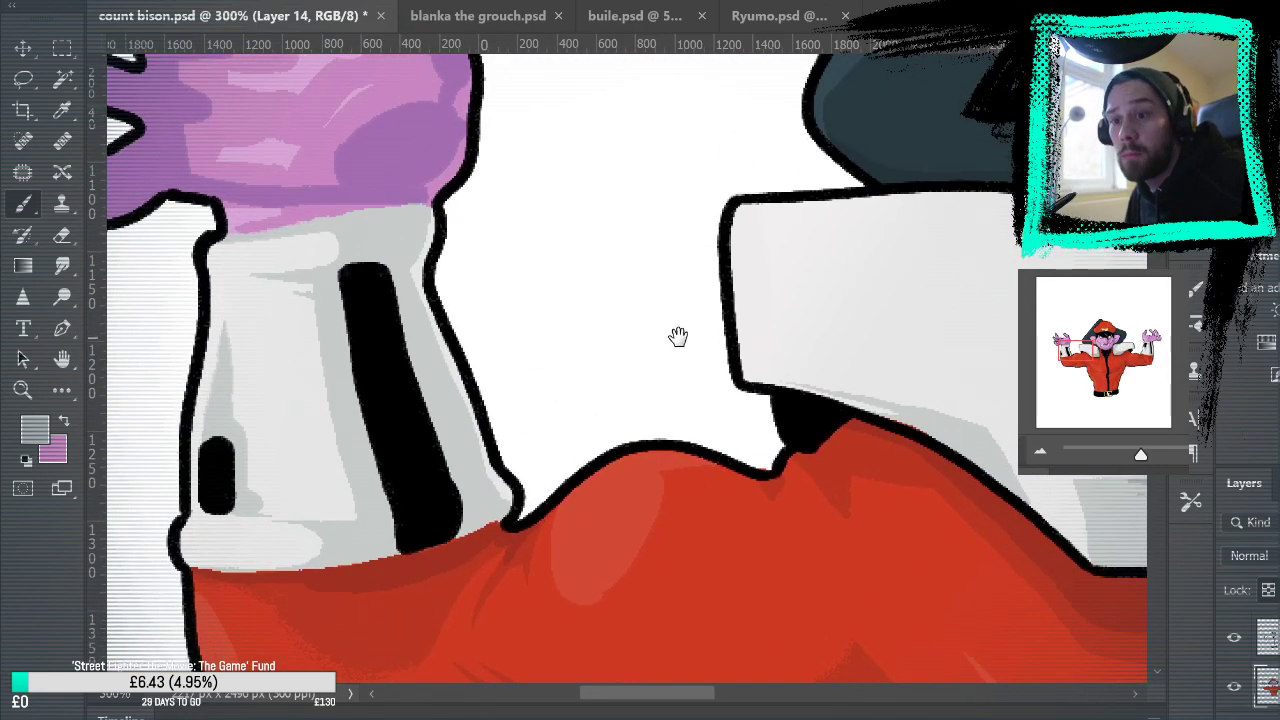
left_click_drag(677, 337, 1091, 392)
mouse_move(1019, 517)
left_mouse_down()
mouse_move(1024, 476)
mouse_move(1054, 435)
left_mouse_up()
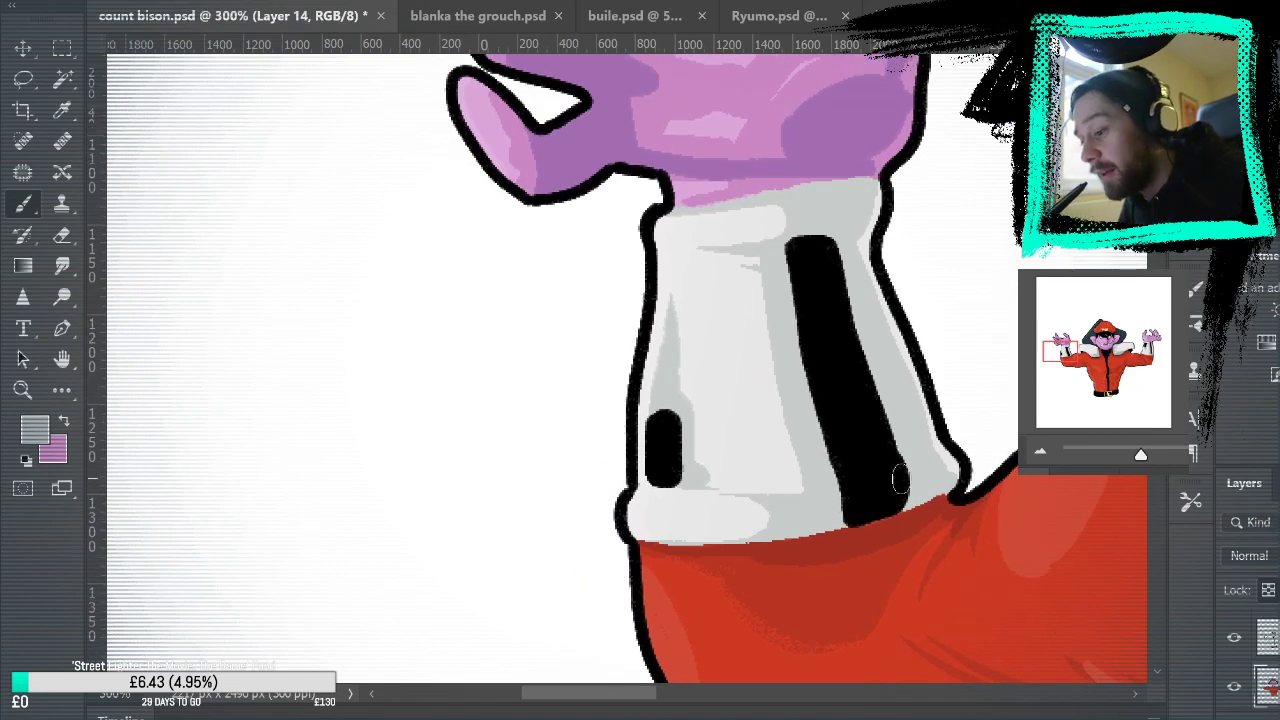
mouse_move(908, 500)
left_mouse_down()
mouse_move(909, 437)
mouse_move(920, 476)
left_mouse_up()
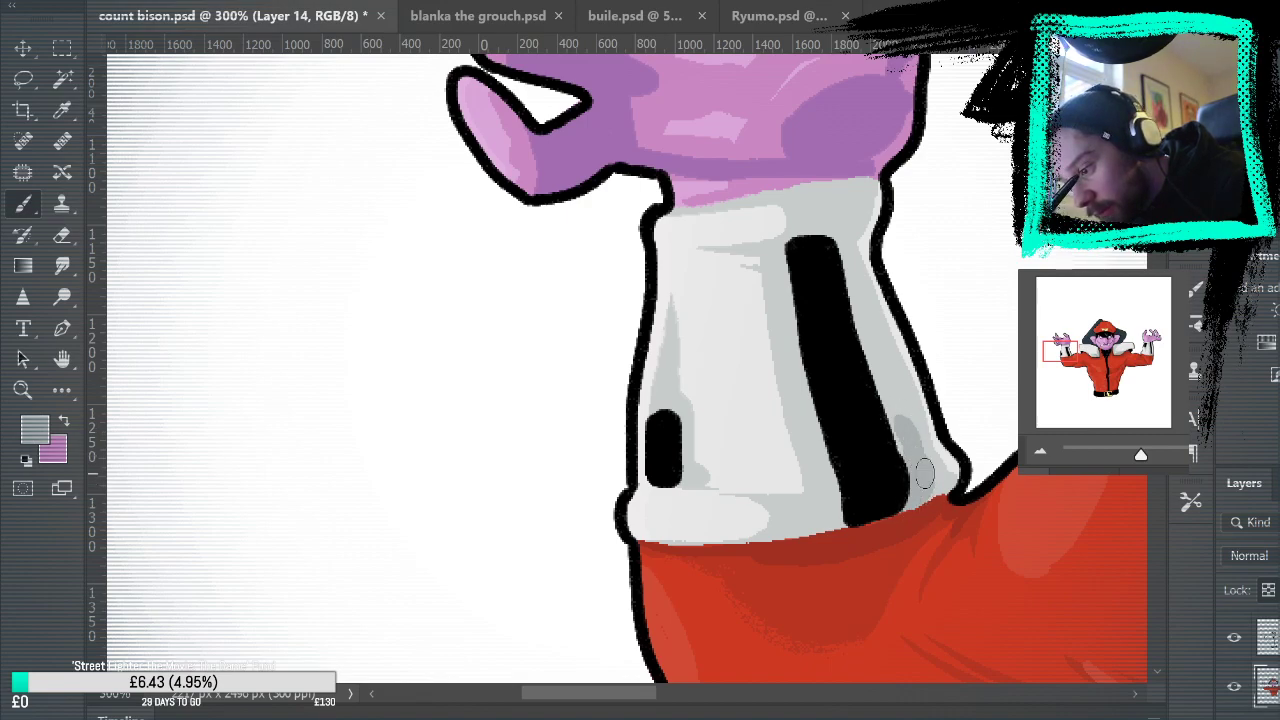
mouse_move(928, 477)
left_mouse_down()
mouse_move(911, 515)
mouse_move(934, 480)
mouse_move(838, 258)
left_mouse_up()
left_click_drag(880, 385, 908, 475)
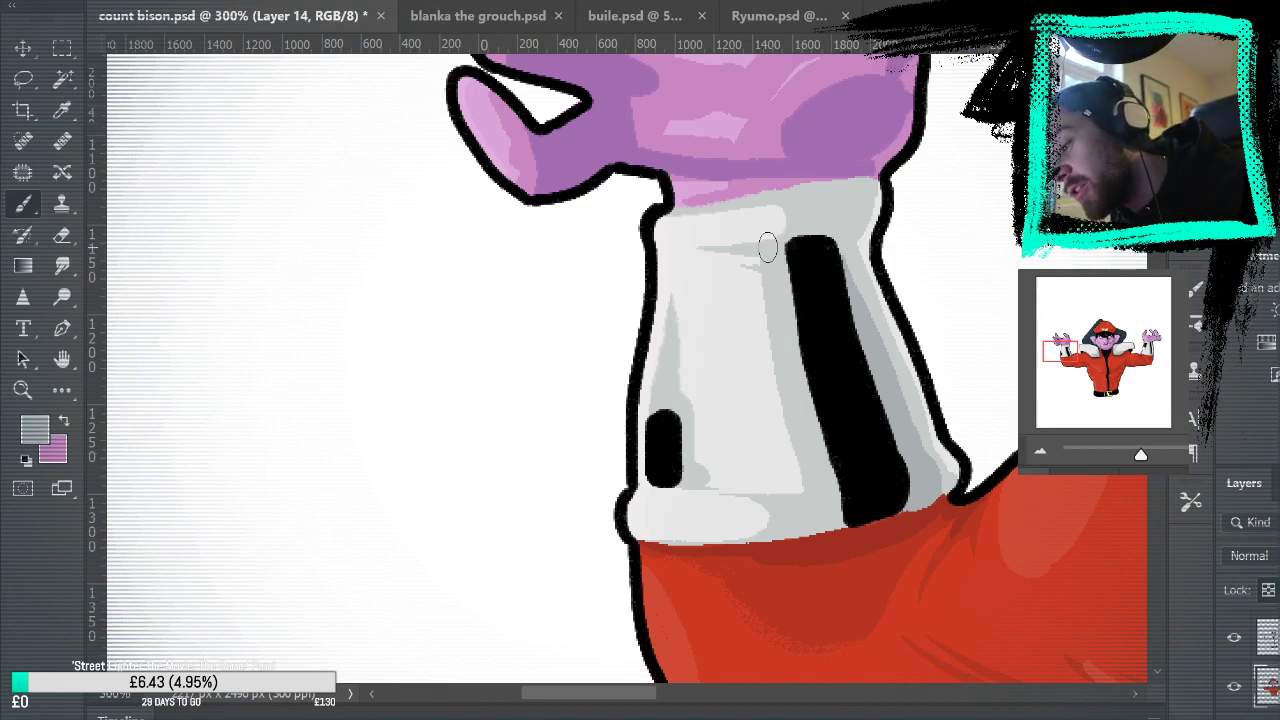
Step: Shade the left cuff's upper rim dark grey and tidy its border with the wrist using sampled skin pink
mouse_move(769, 248)
left_mouse_down()
mouse_move(815, 249)
mouse_move(796, 272)
mouse_move(862, 205)
mouse_move(862, 232)
left_mouse_up()
key("ctrl+z")
key("ctrl+z")
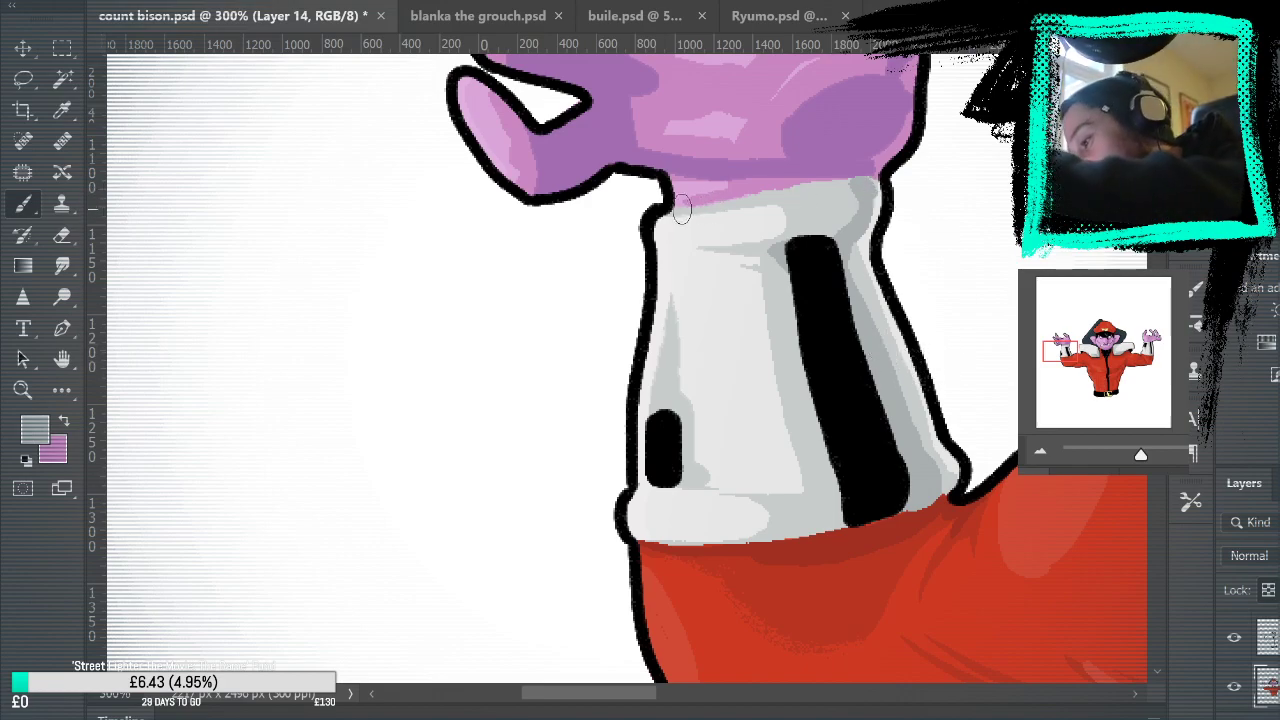
mouse_move(685, 208)
left_mouse_down()
mouse_move(864, 184)
mouse_move(828, 228)
mouse_move(838, 200)
mouse_move(855, 205)
mouse_move(785, 183)
left_mouse_up()
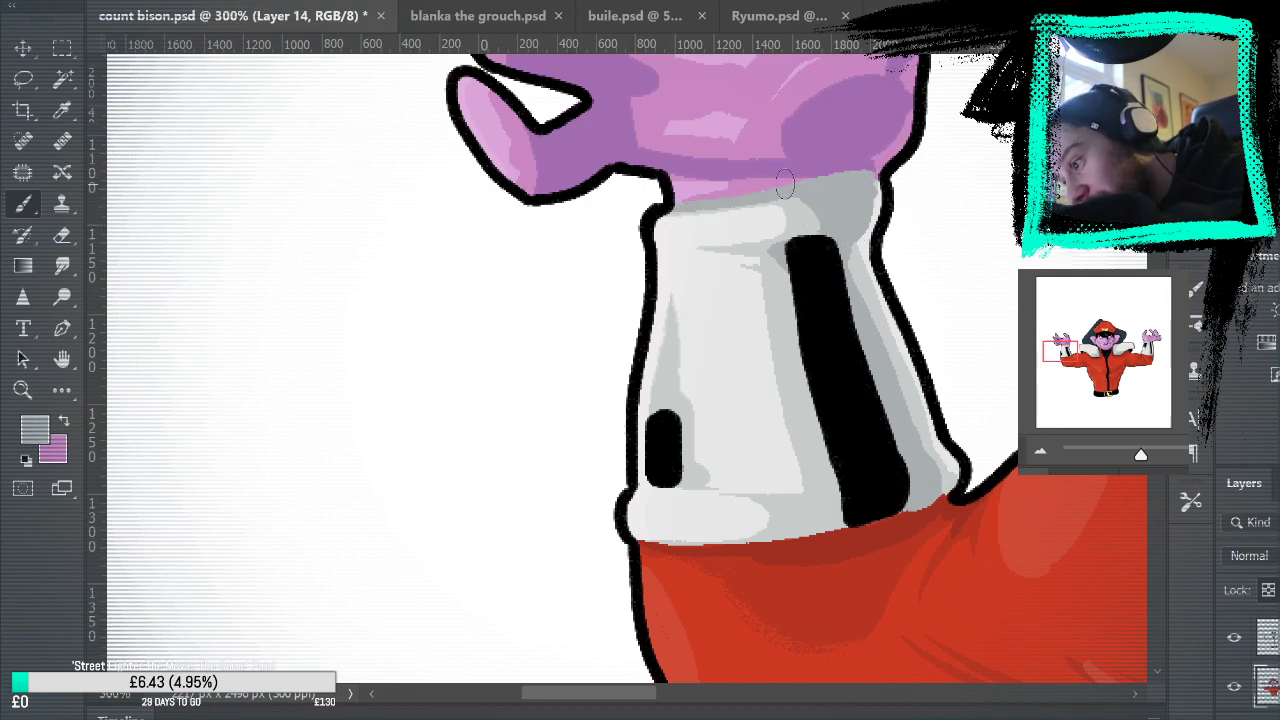
left_click(765, 172, "alt")
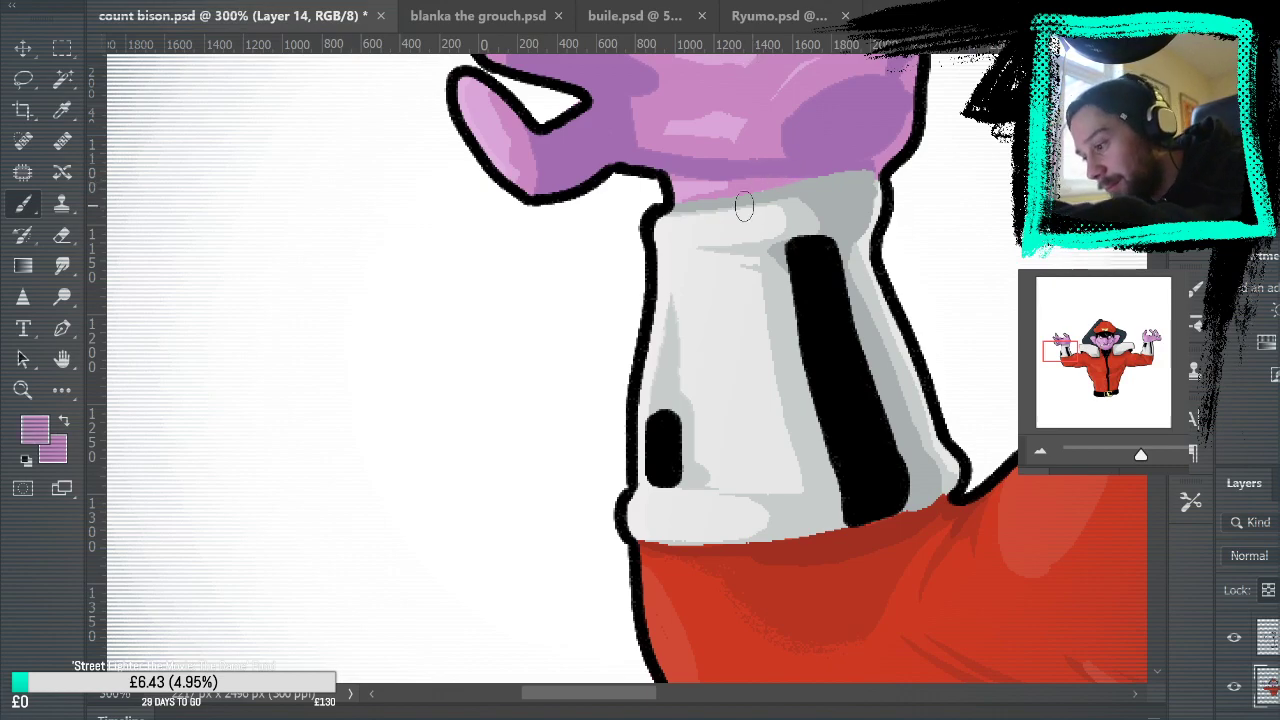
left_click_drag(747, 192, 875, 168)
left_click(848, 198, "alt")
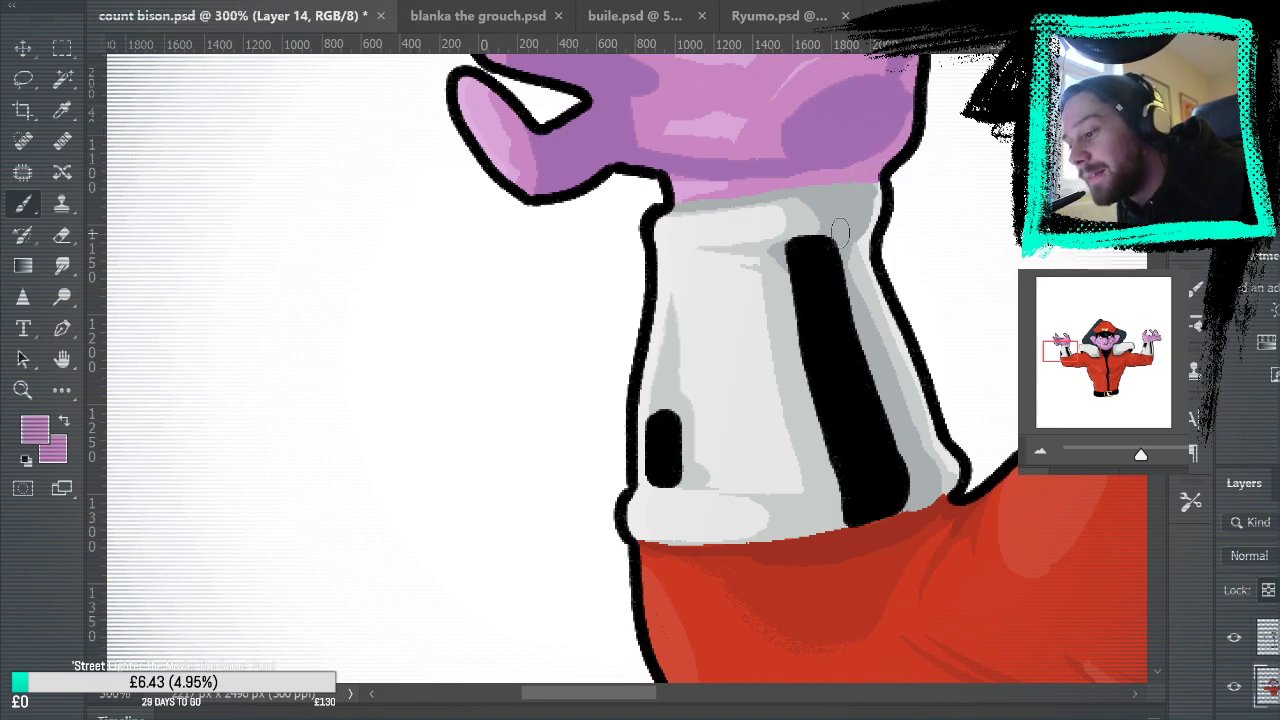
Step: Shade the left cuff around the small black slot and along the long stripe, sampling sleeve red and shadow grey at the lower rim
left_click_drag(949, 394, 985, 257)
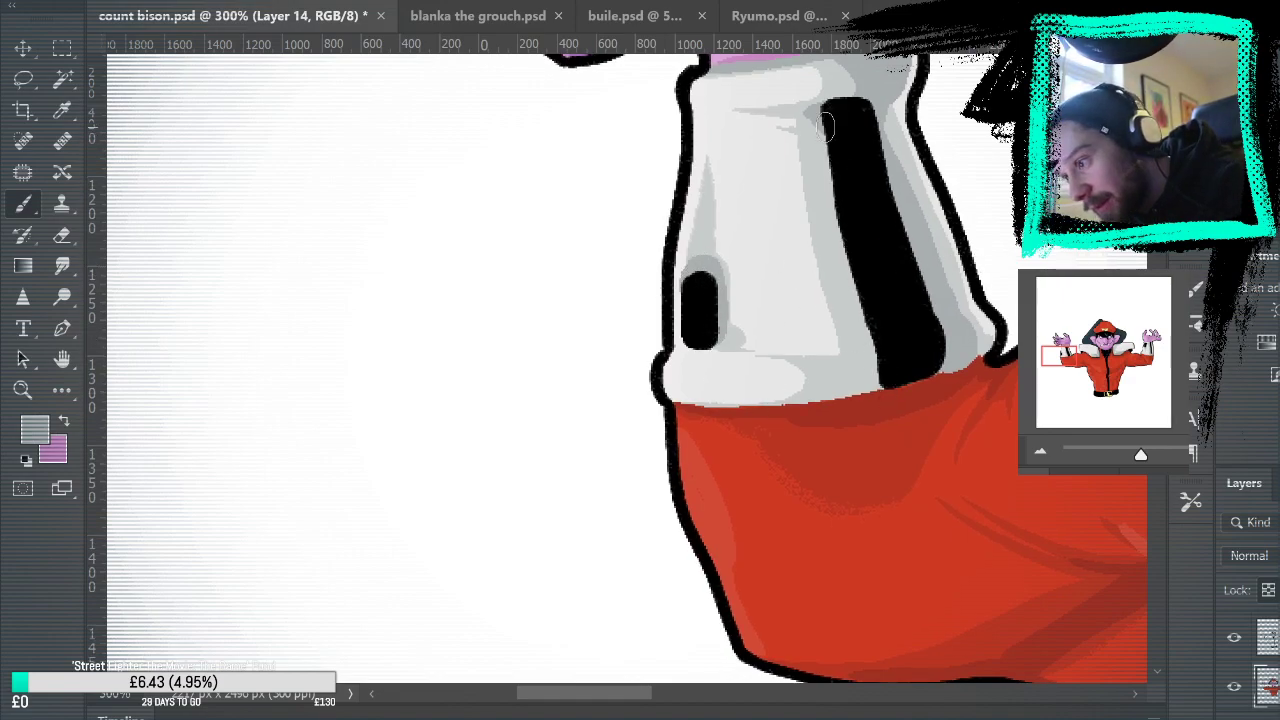
left_click_drag(830, 126, 872, 351)
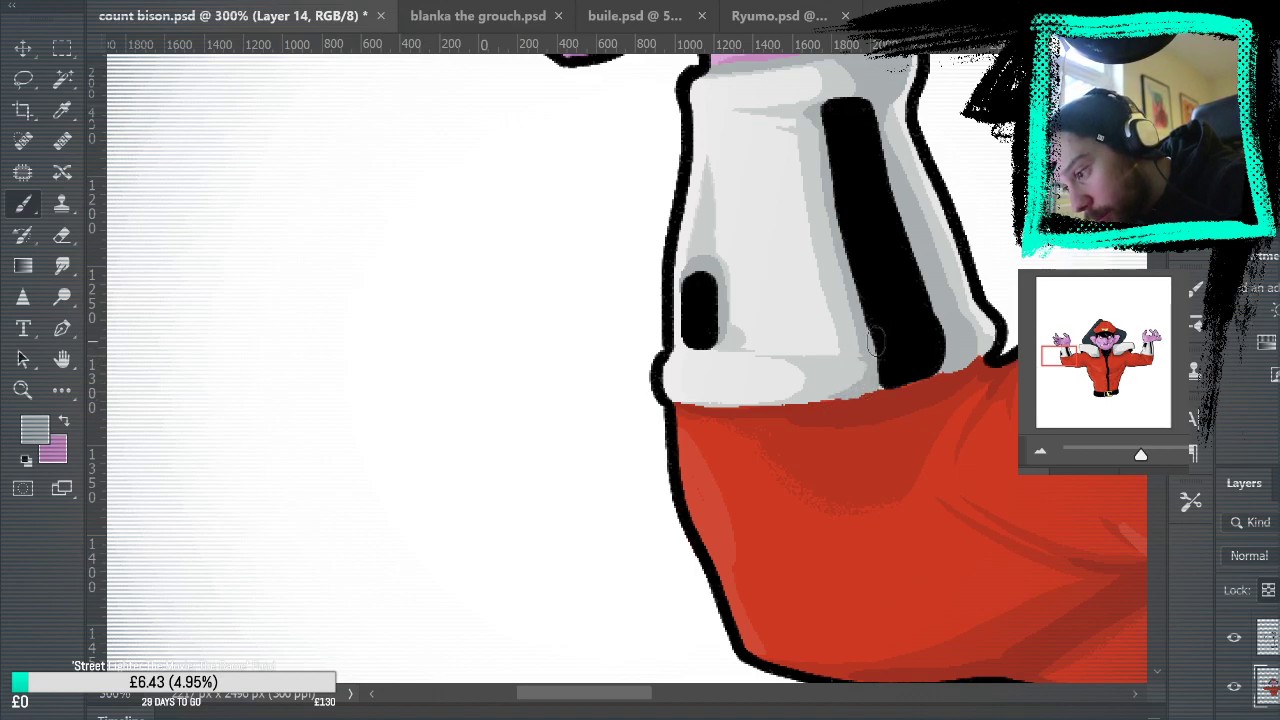
left_click(882, 400, "alt")
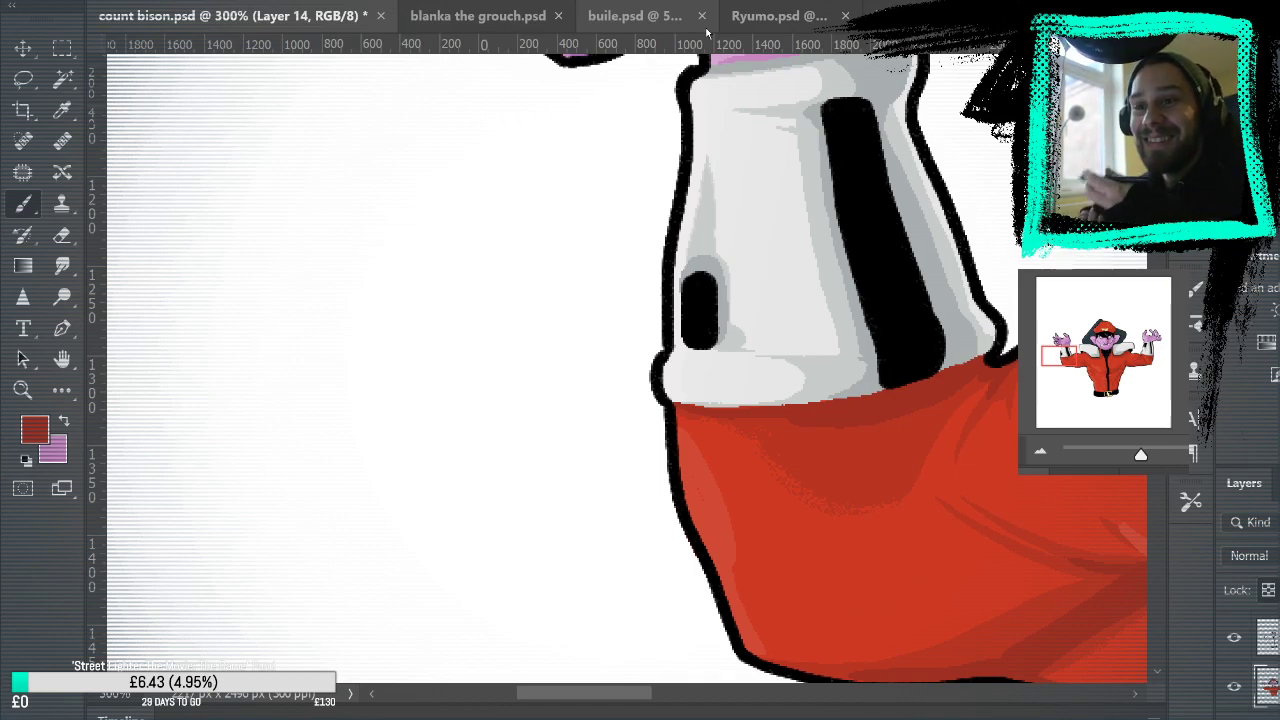
left_click(862, 376, "alt")
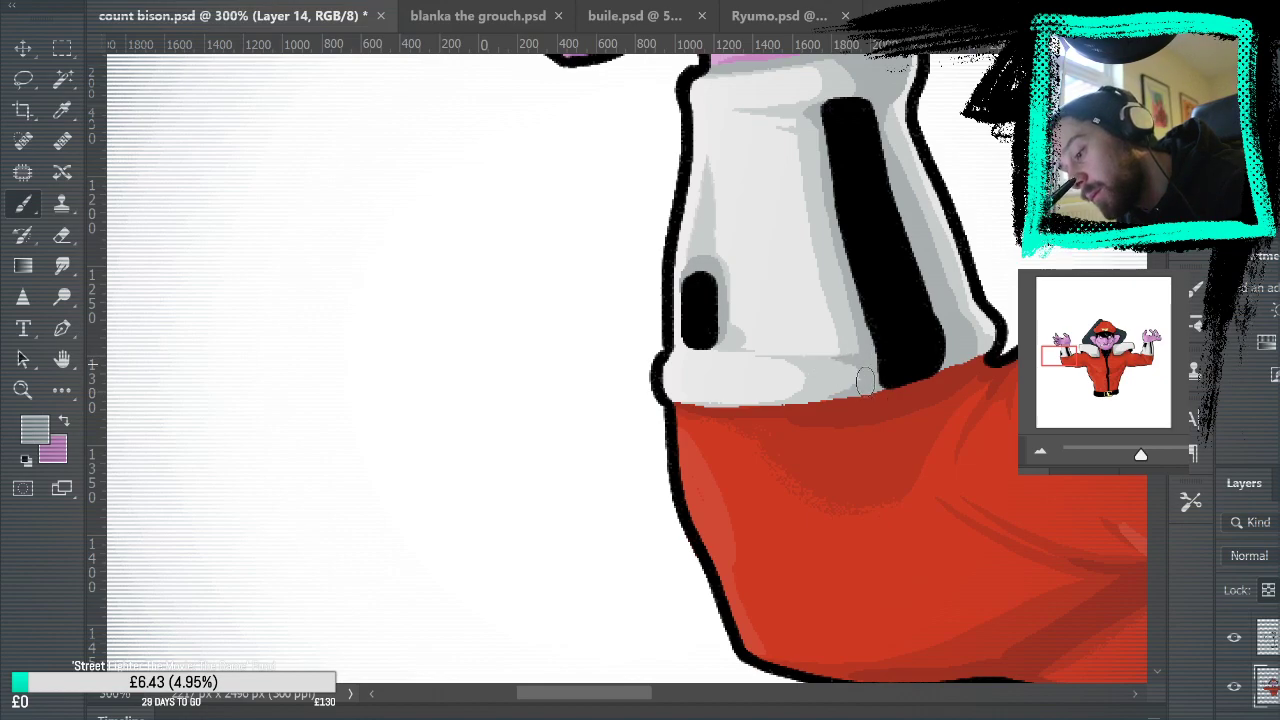
Step: Check the left cuff and the whole figure, and save the count bison drawing
left_click_drag(1003, 277, 929, 586)
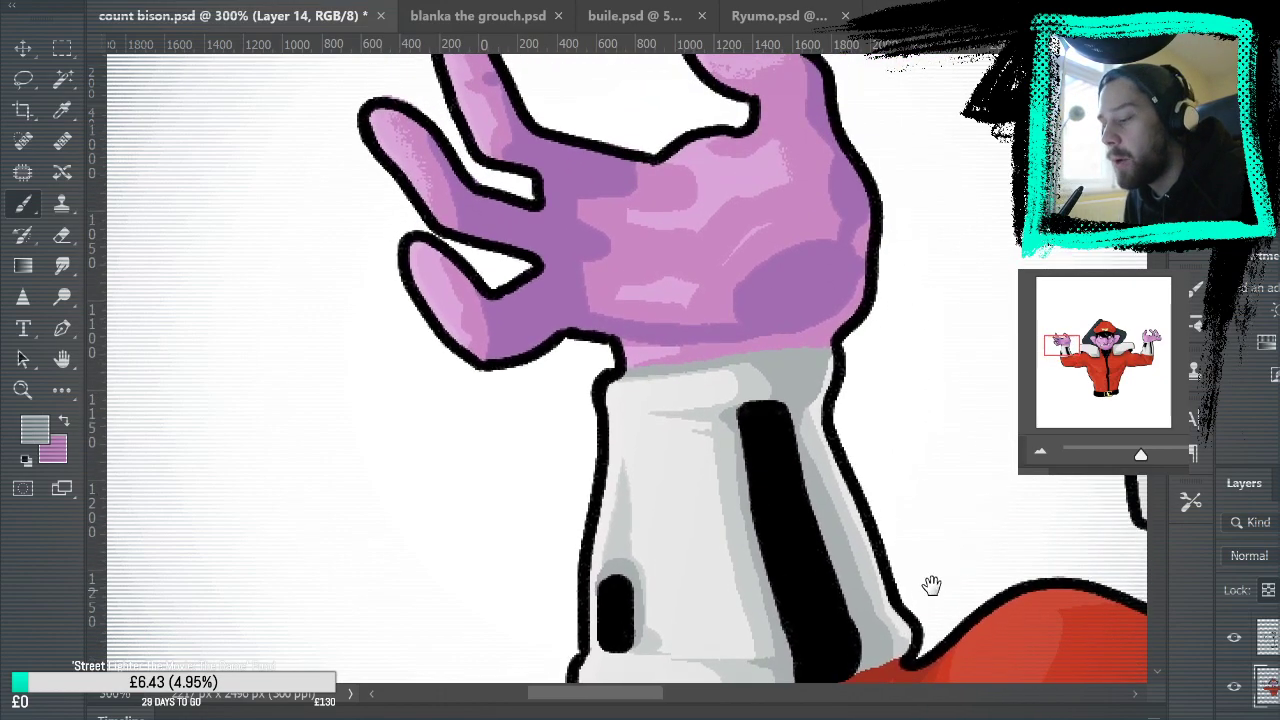
left_click_drag(991, 495, 806, 337)
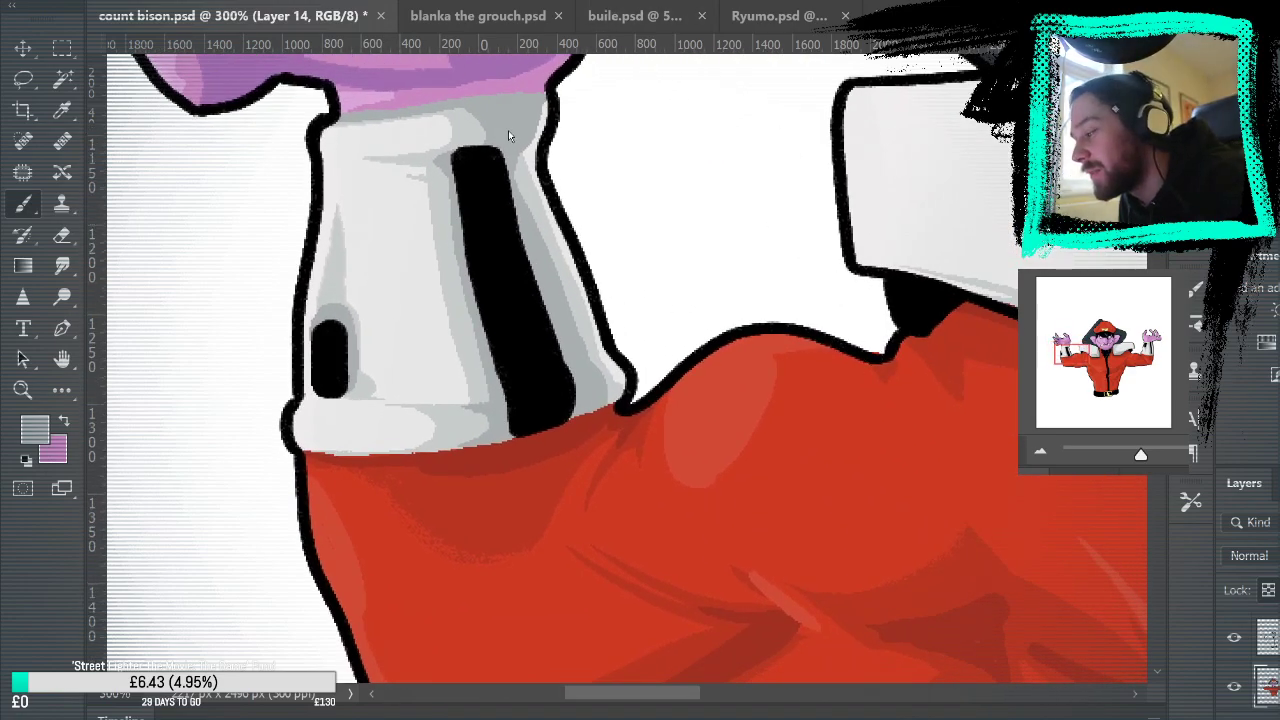
key("ctrl+0")
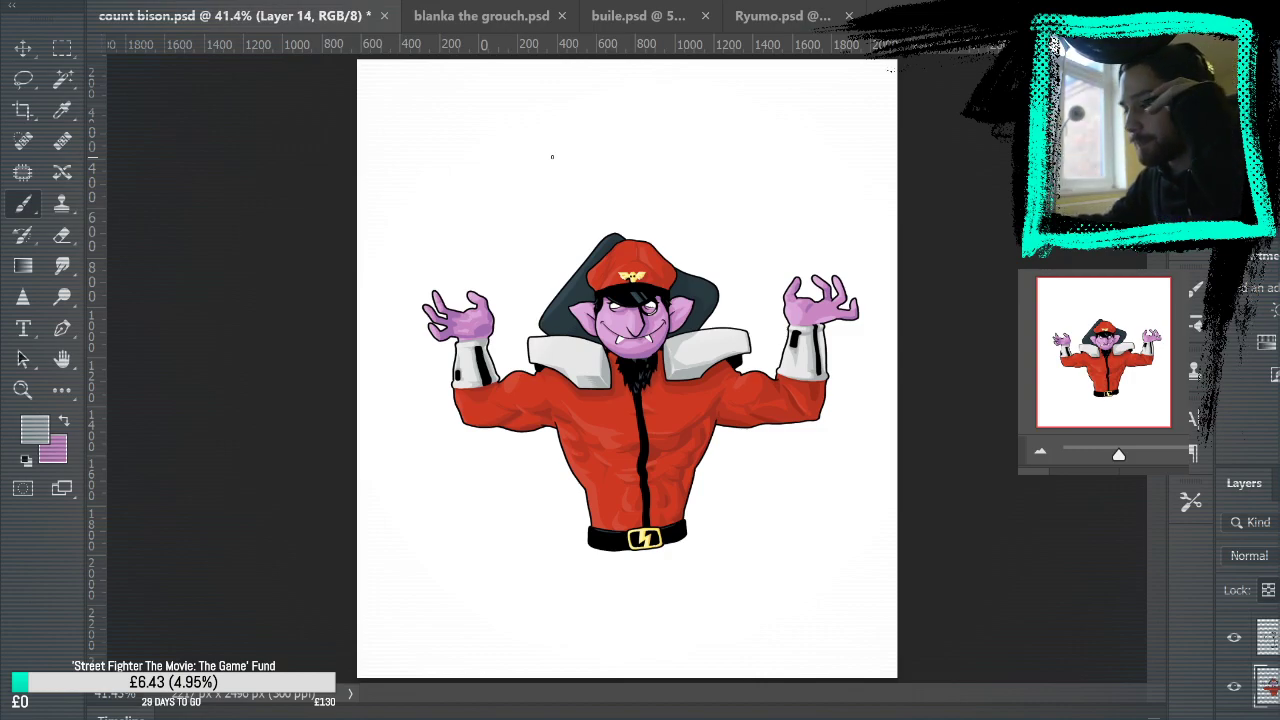
key("ctrl+s")
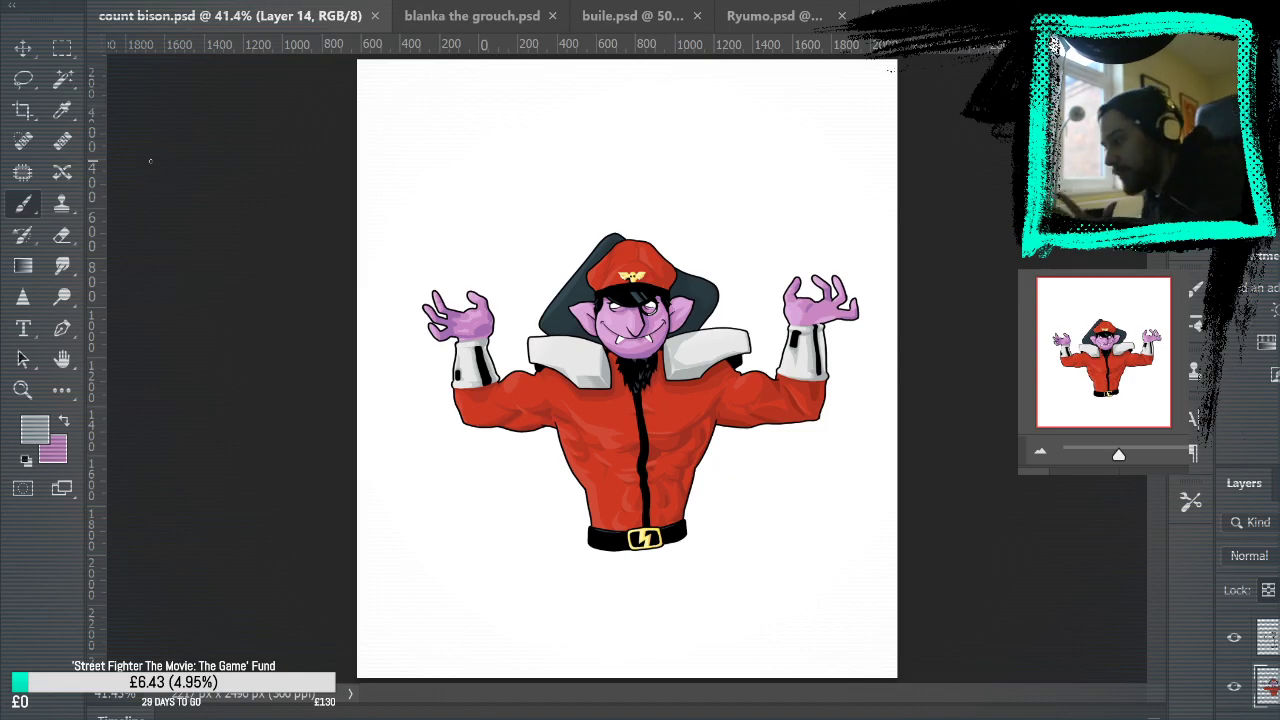
Step: Shade the upper part of the right fang light grey and undo the stray stroke
key("z")
left_click(686, 326)
left_click(686, 326)
left_click(688, 326)
left_click(688, 329)
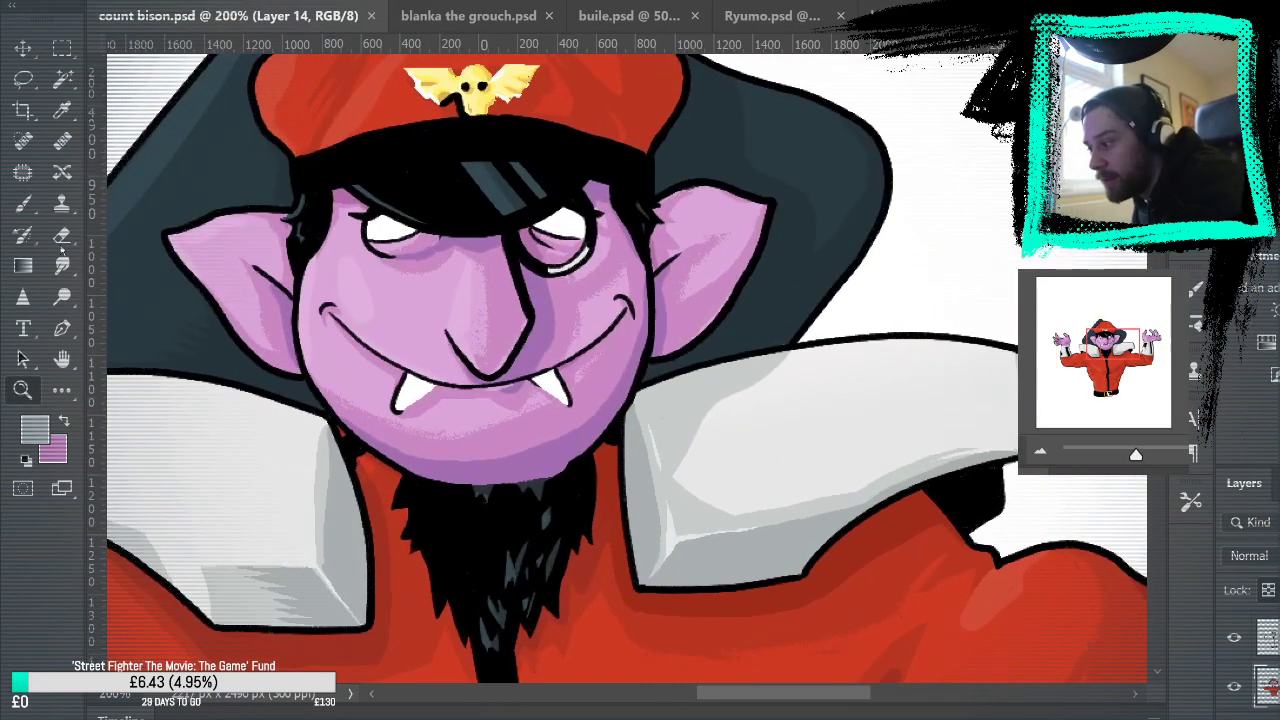
key("b")
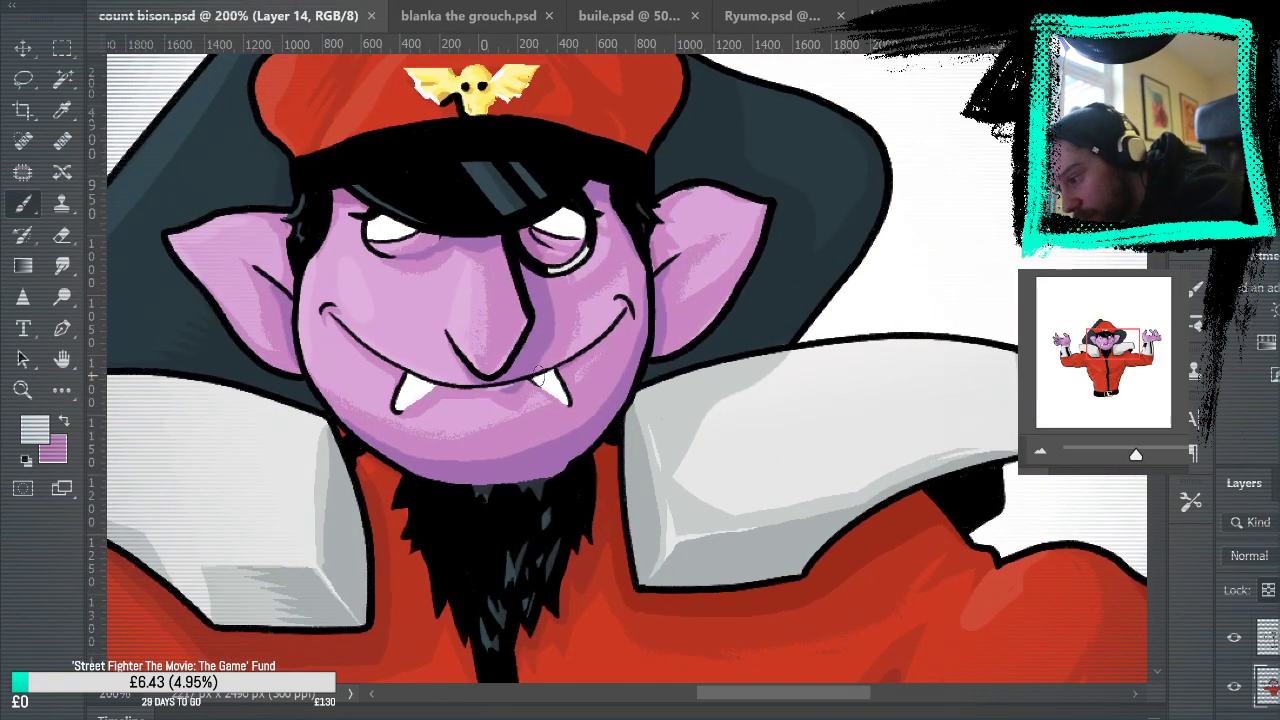
left_click_drag(538, 375, 562, 394)
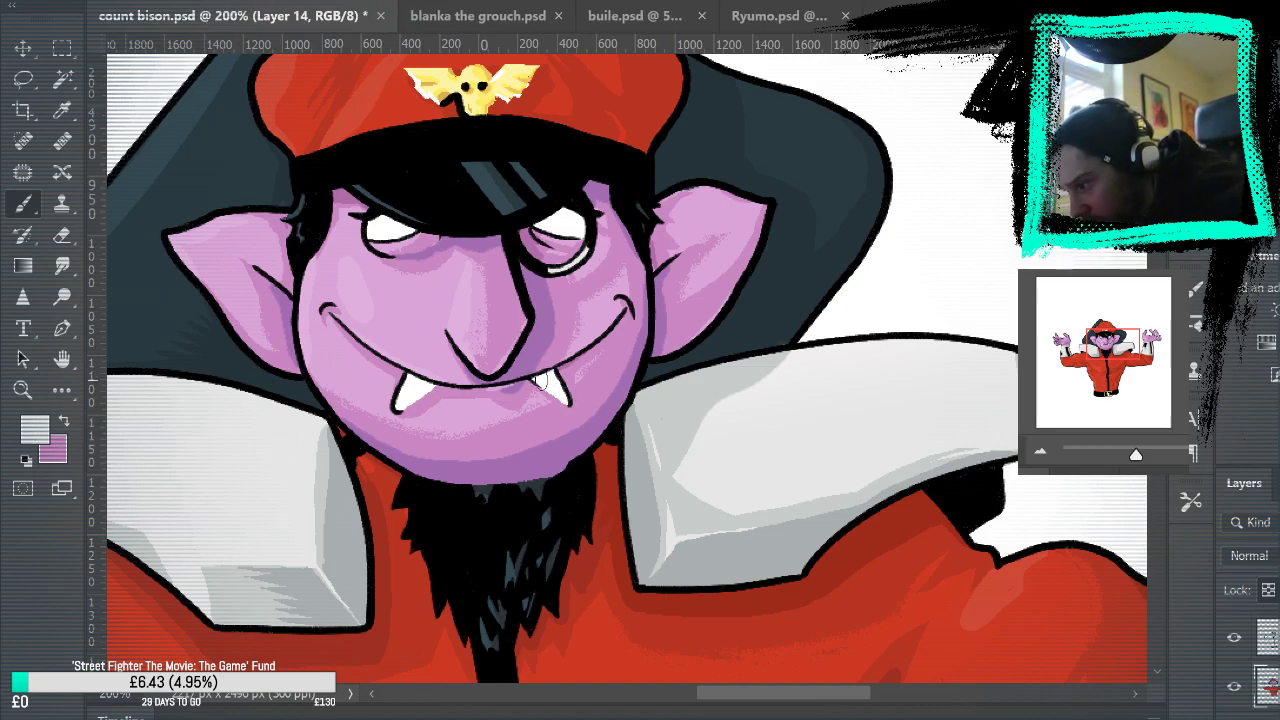
left_click(62, 50)
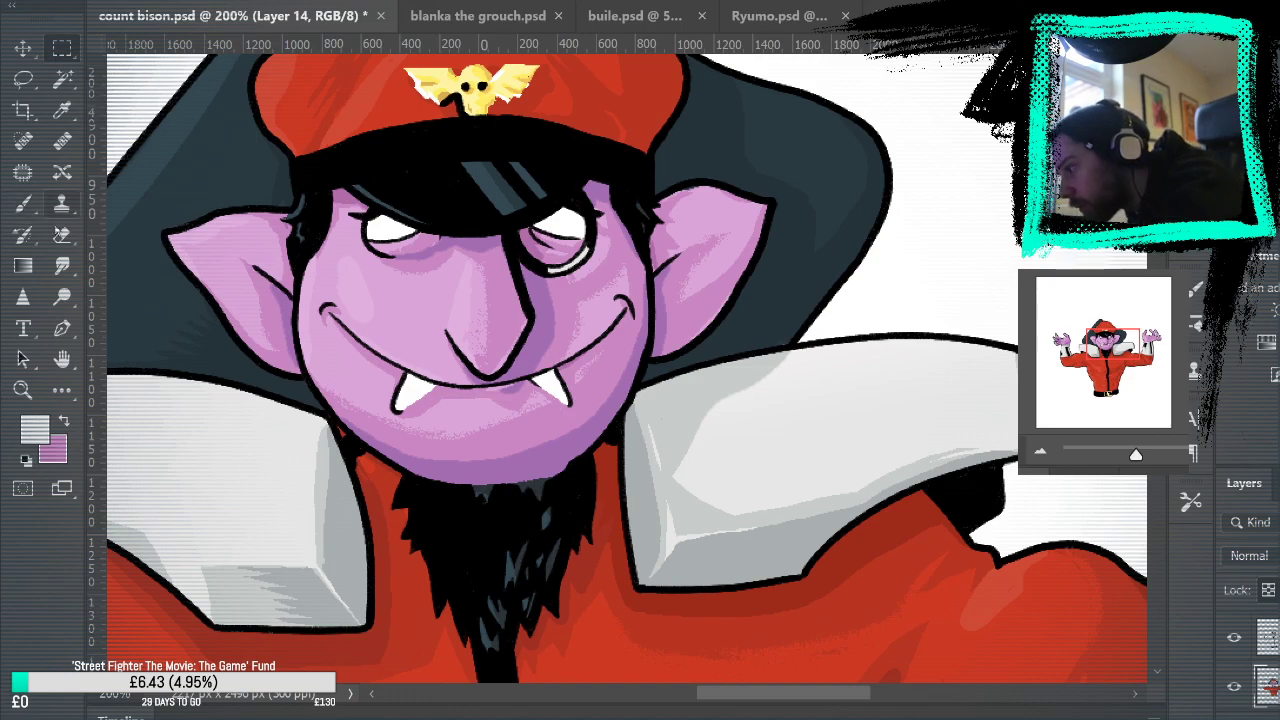
left_click(25, 206)
left_click_drag(152, 300, 162, 308)
key("ctrl+z")
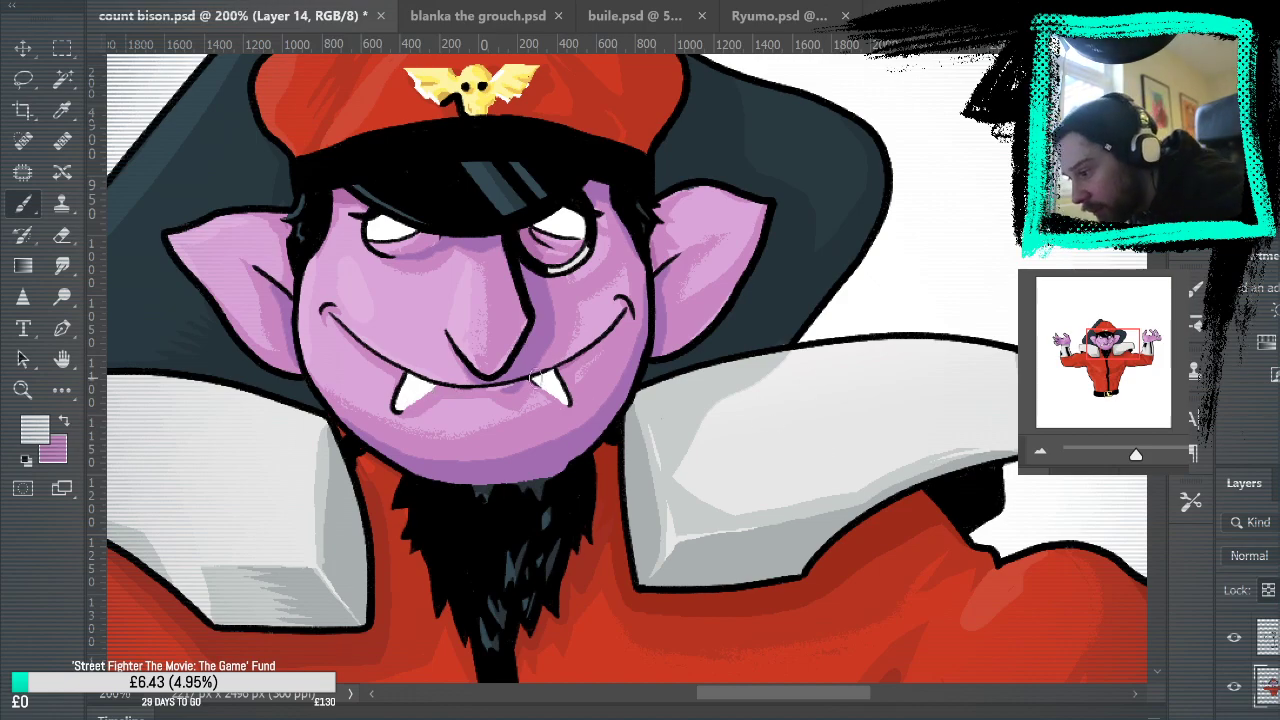
Step: Check the colours with the line art hidden, restore it, and shade the left fang light grey, sampling the neighbouring skin pink
left_click(1234, 637)
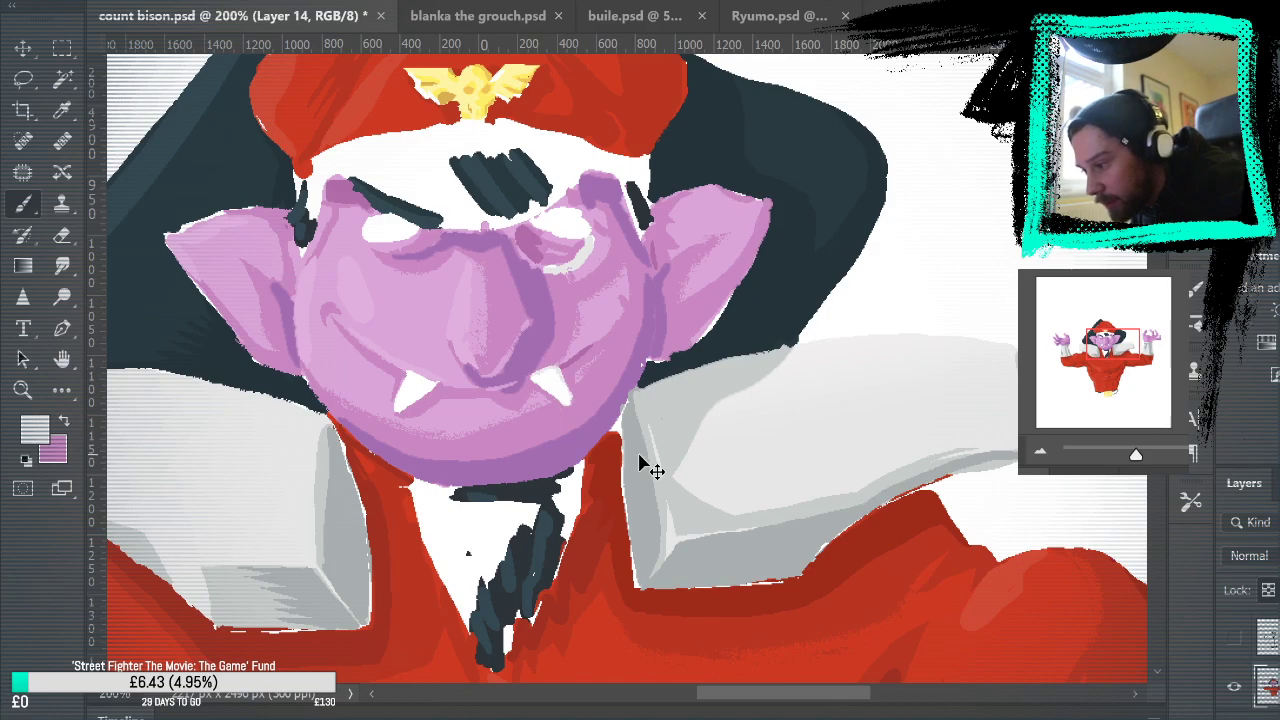
left_click(1234, 637)
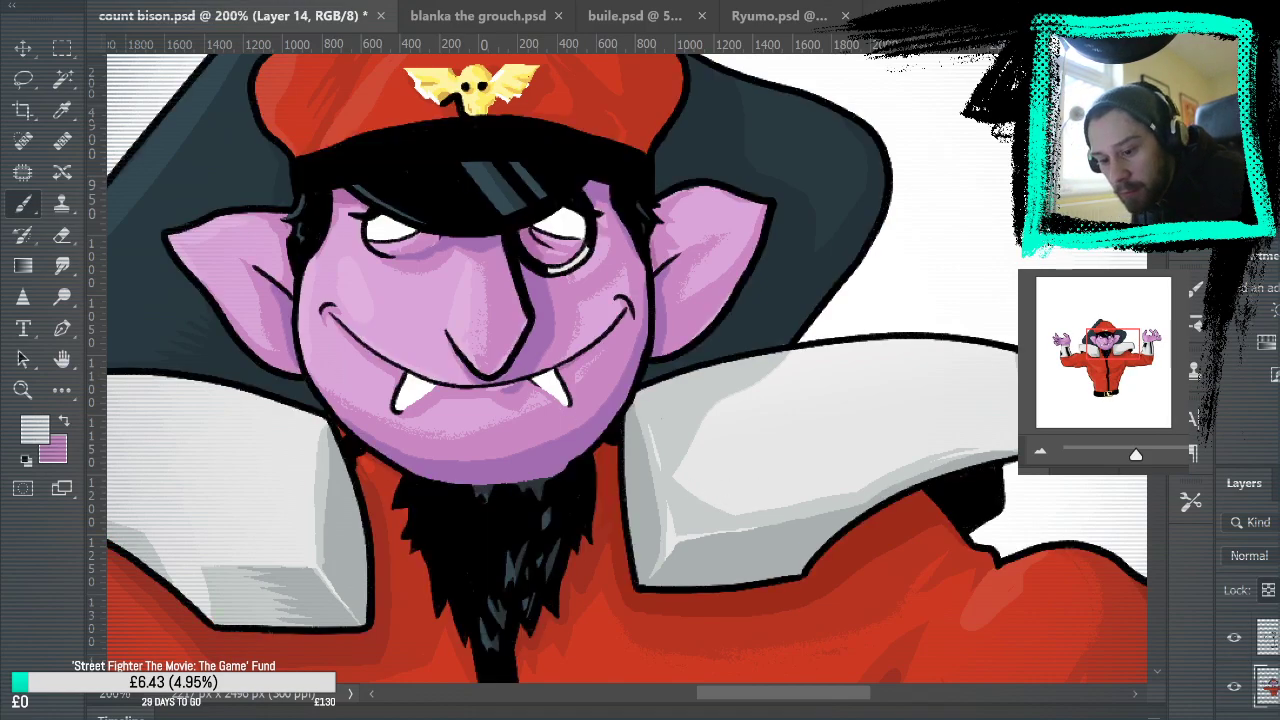
scroll(1262, 690, "up", 1)
left_click(1234, 683)
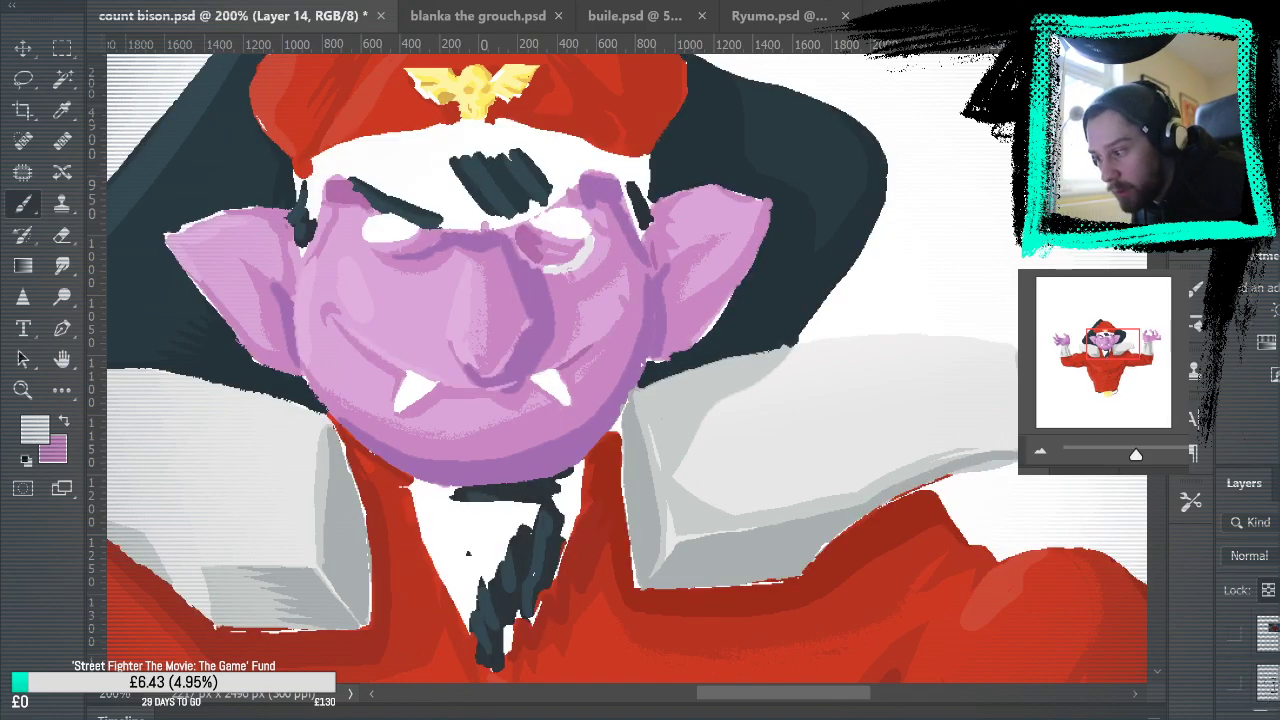
left_click(1234, 685)
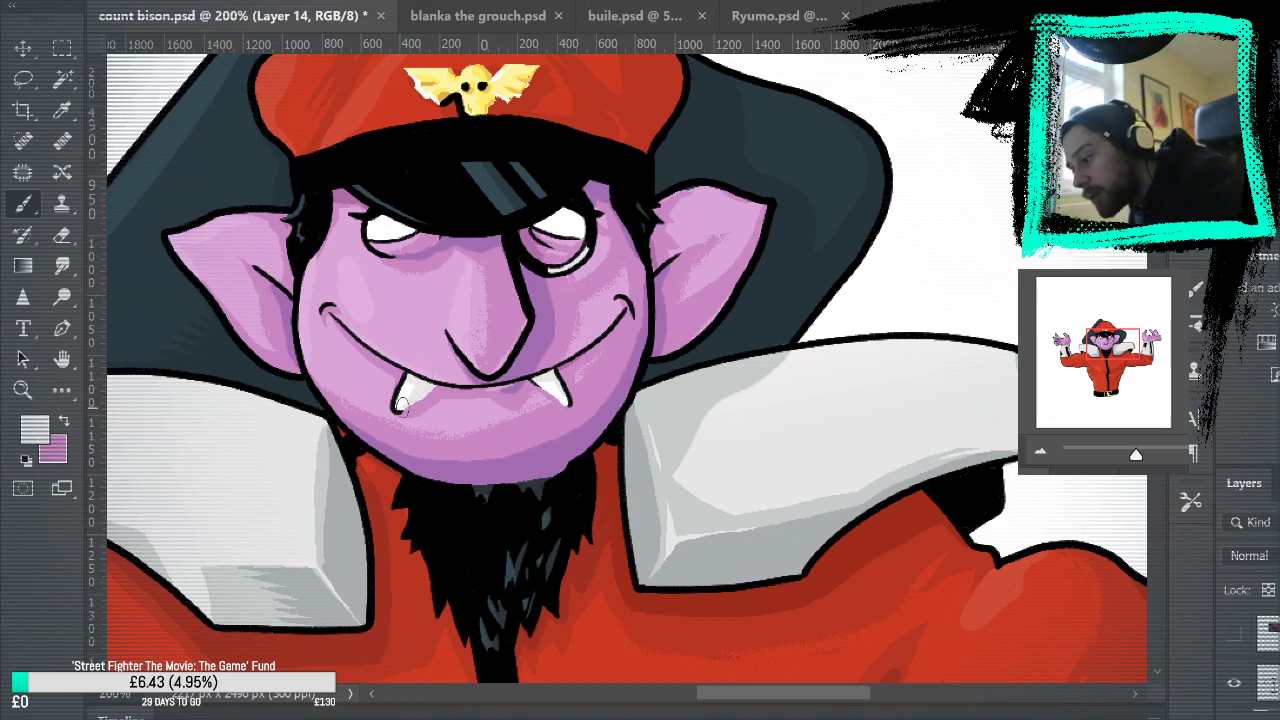
left_click(425, 401, "alt")
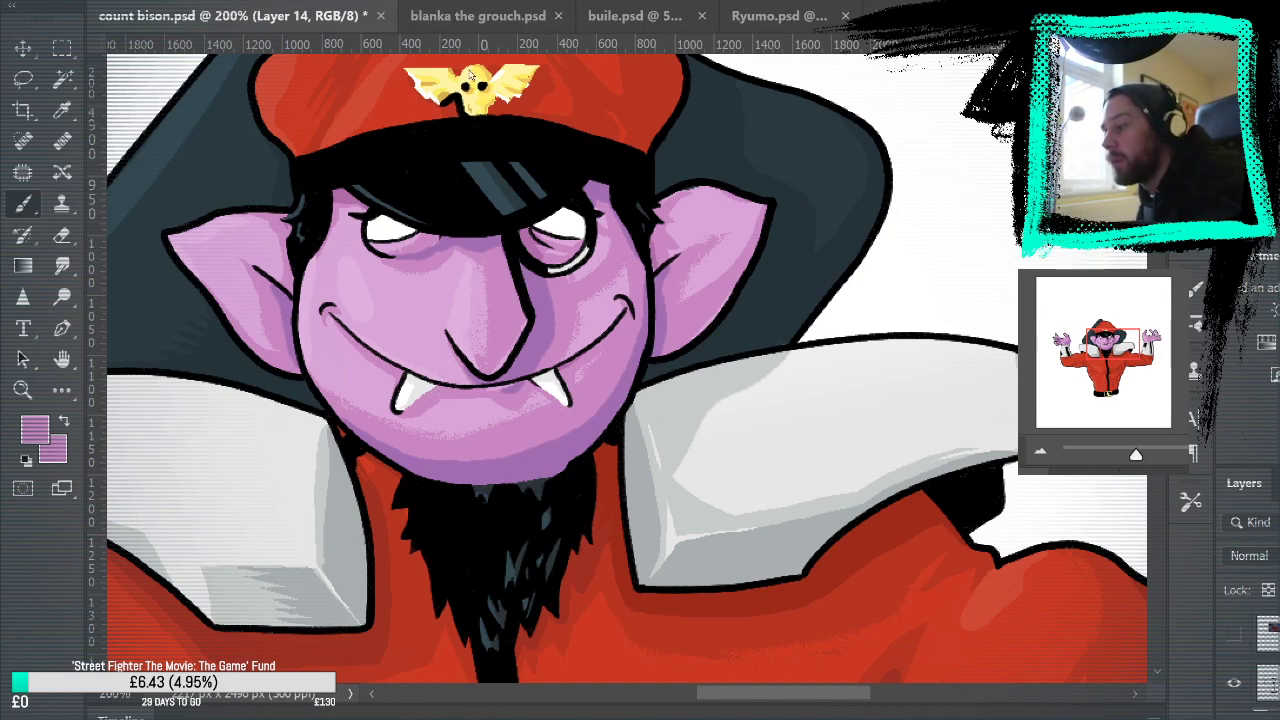
Step: Inspect the face, cape, shoulder guards and raised arms, sampling the cape's dark slate and a shoulder-guard grey
key("ctrl+minus")
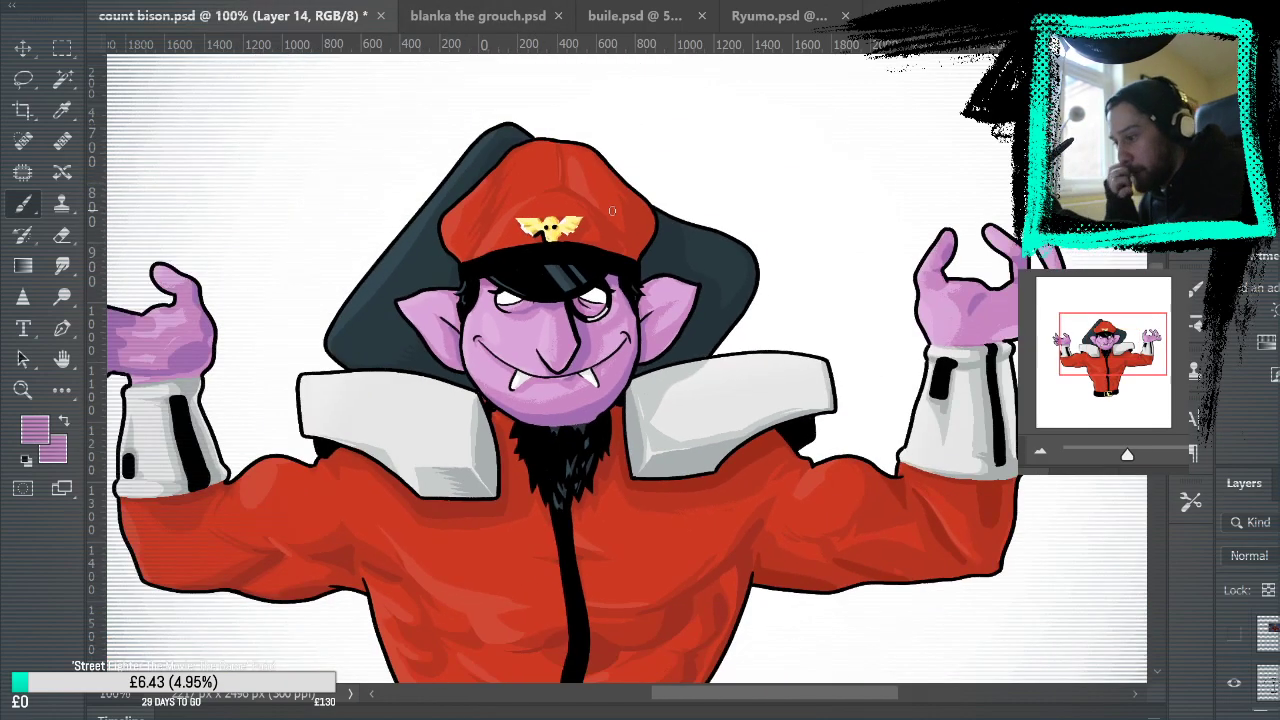
left_click_drag(986, 553, 1002, 467)
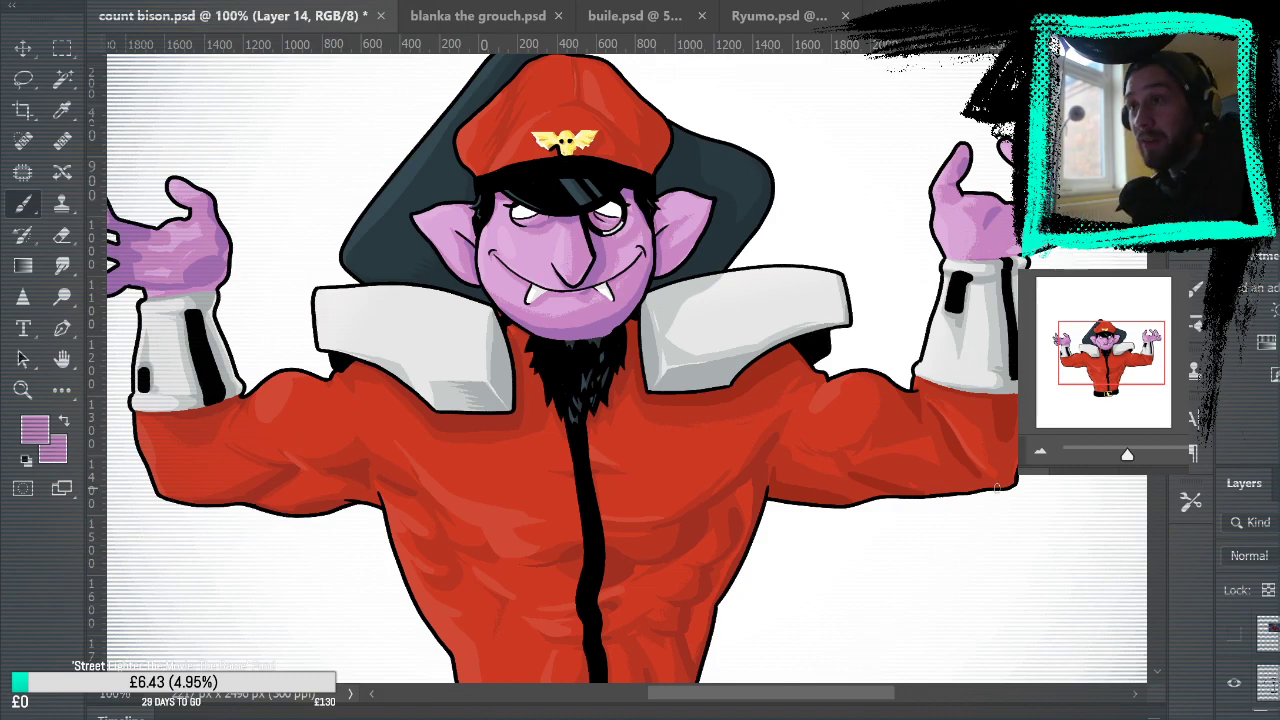
left_click(334, 127, "alt")
left_click_drag(909, 225, 983, 395)
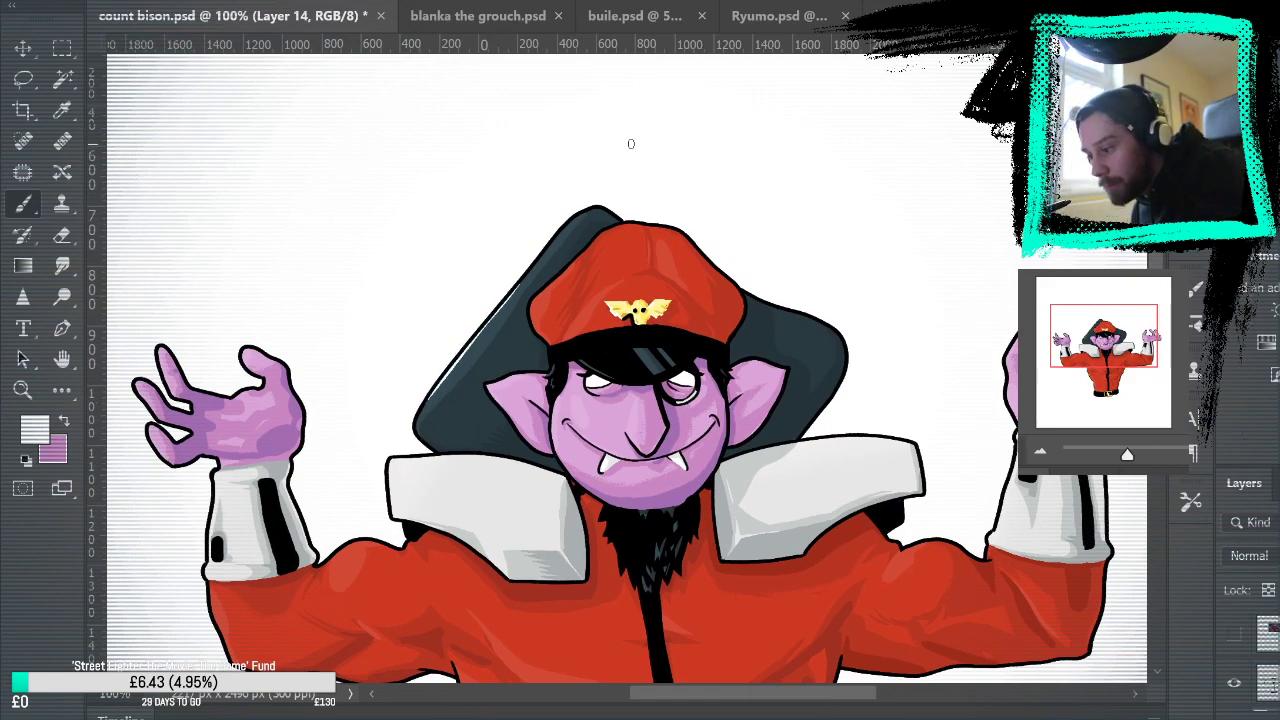
left_click(805, 397, "alt")
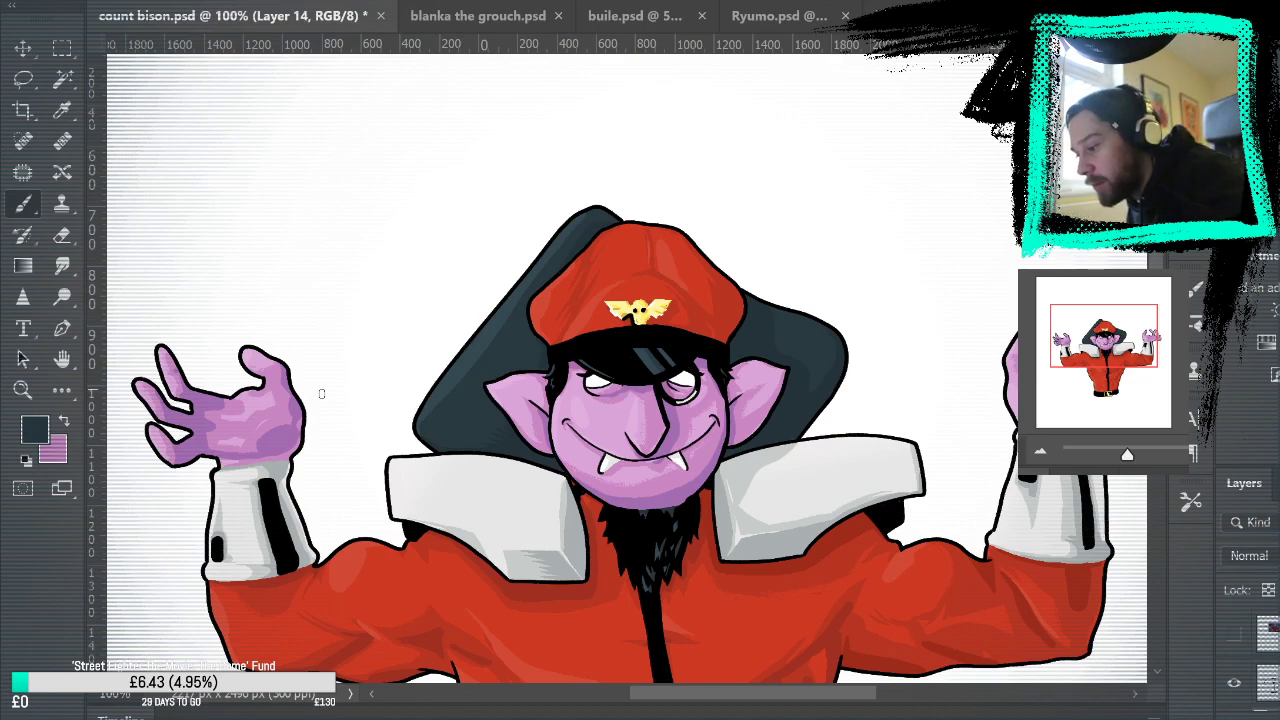
key("i")
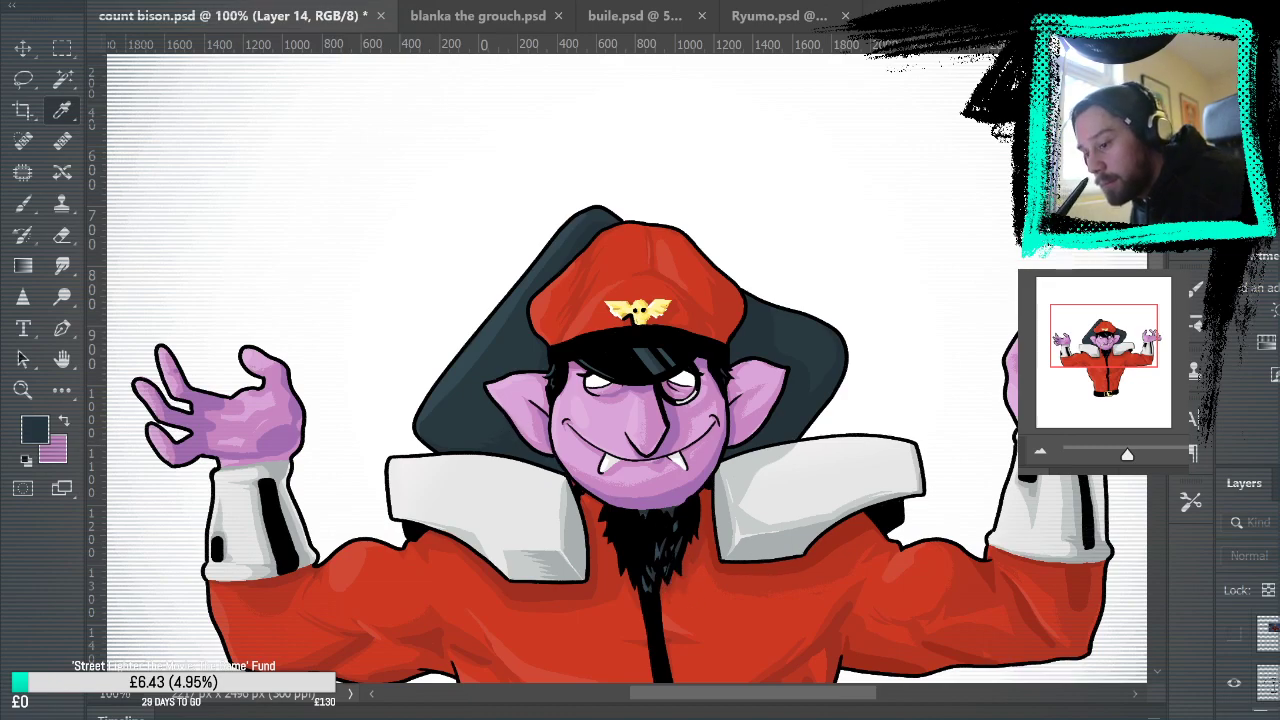
key("b")
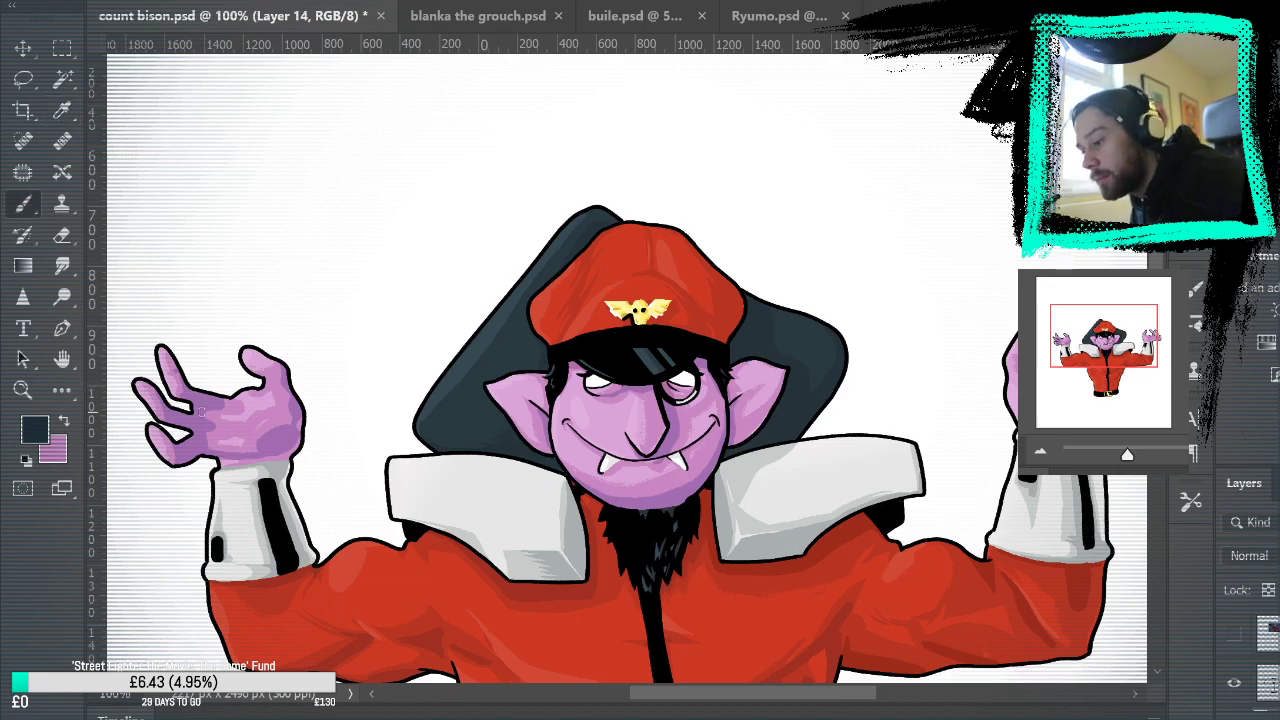
key("z")
left_click(815, 418)
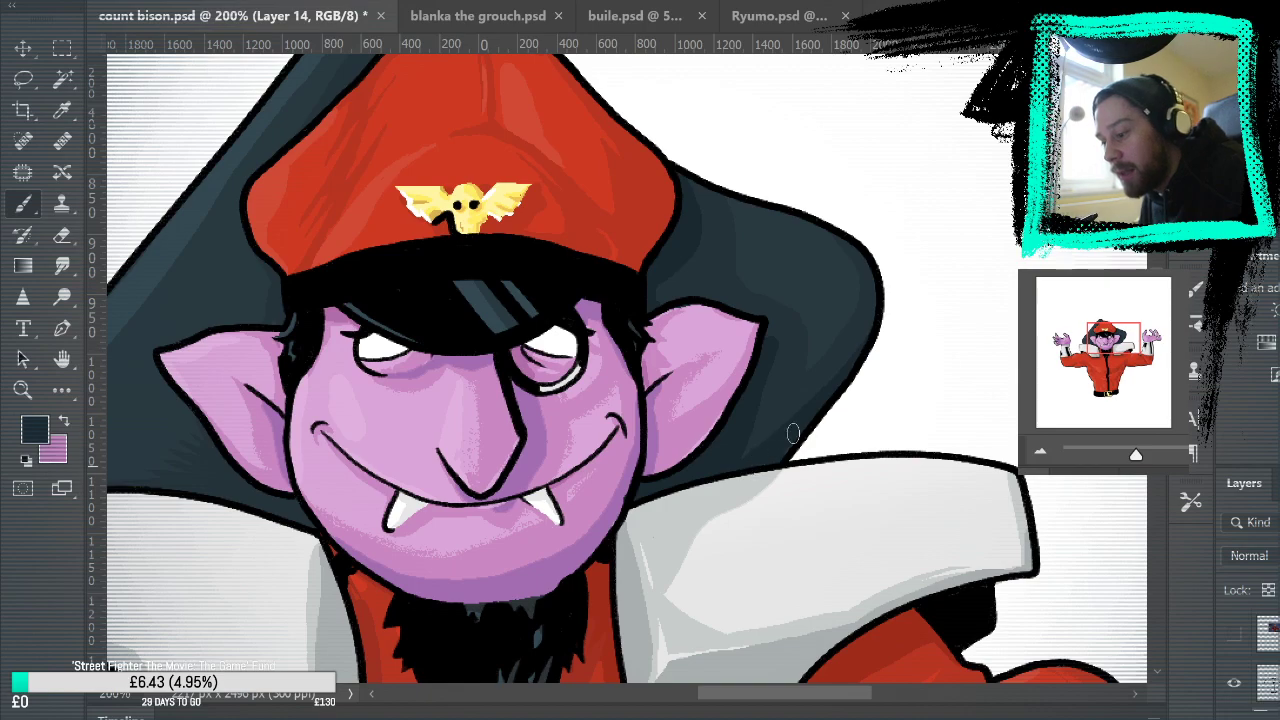
left_click_drag(863, 474, 1038, 444)
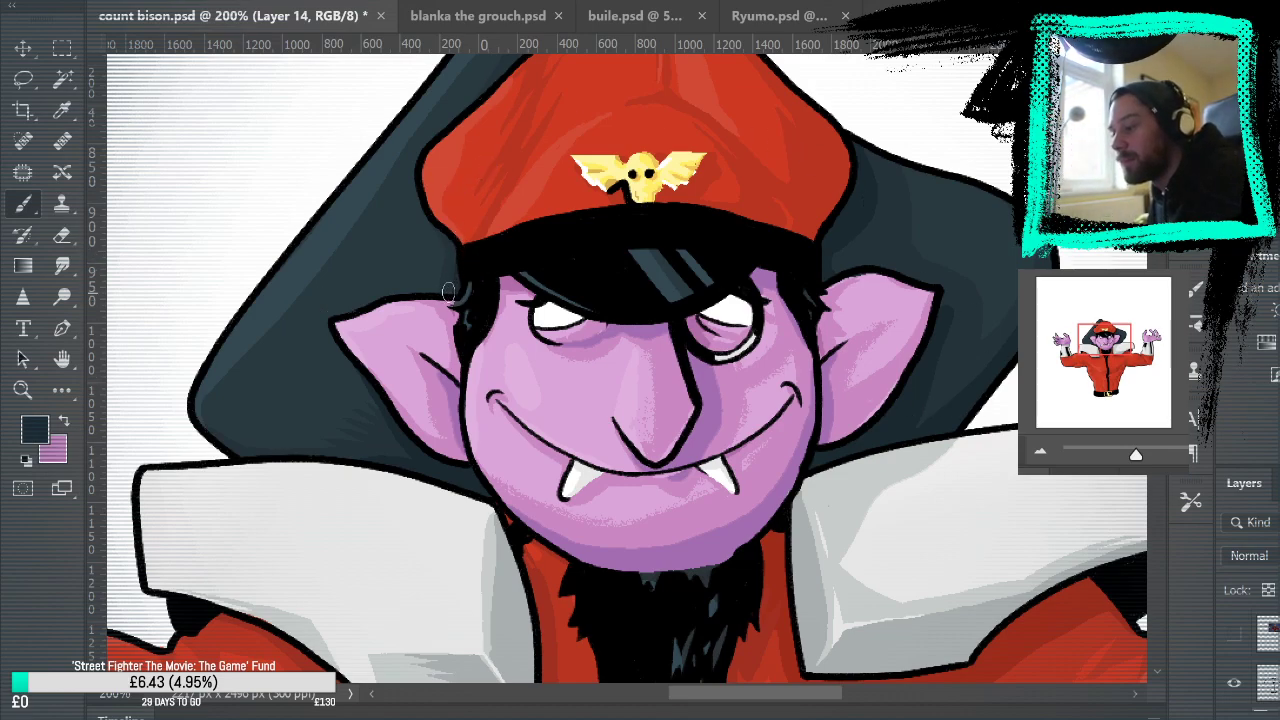
left_click_drag(1048, 465, 1010, 509)
left_click(808, 618, "alt")
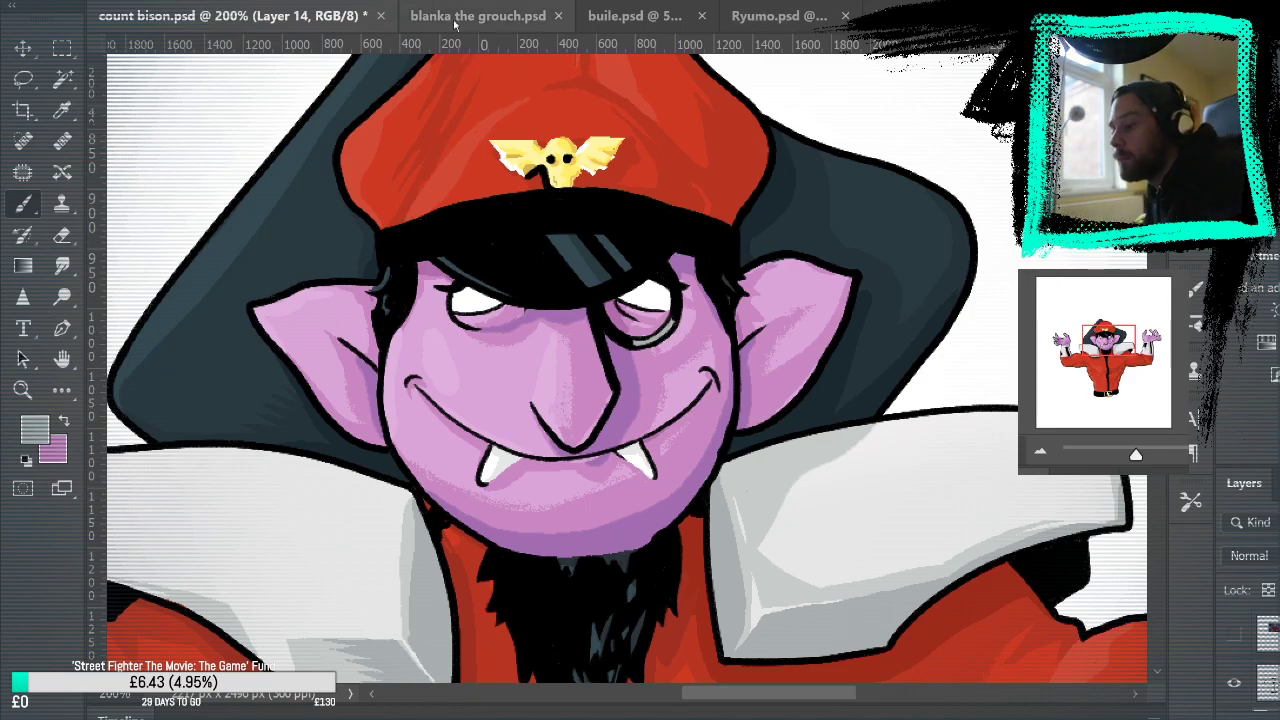
Step: Shade the monocle's lower rim grey and try a light glint across its lens
key("ctrl+0")
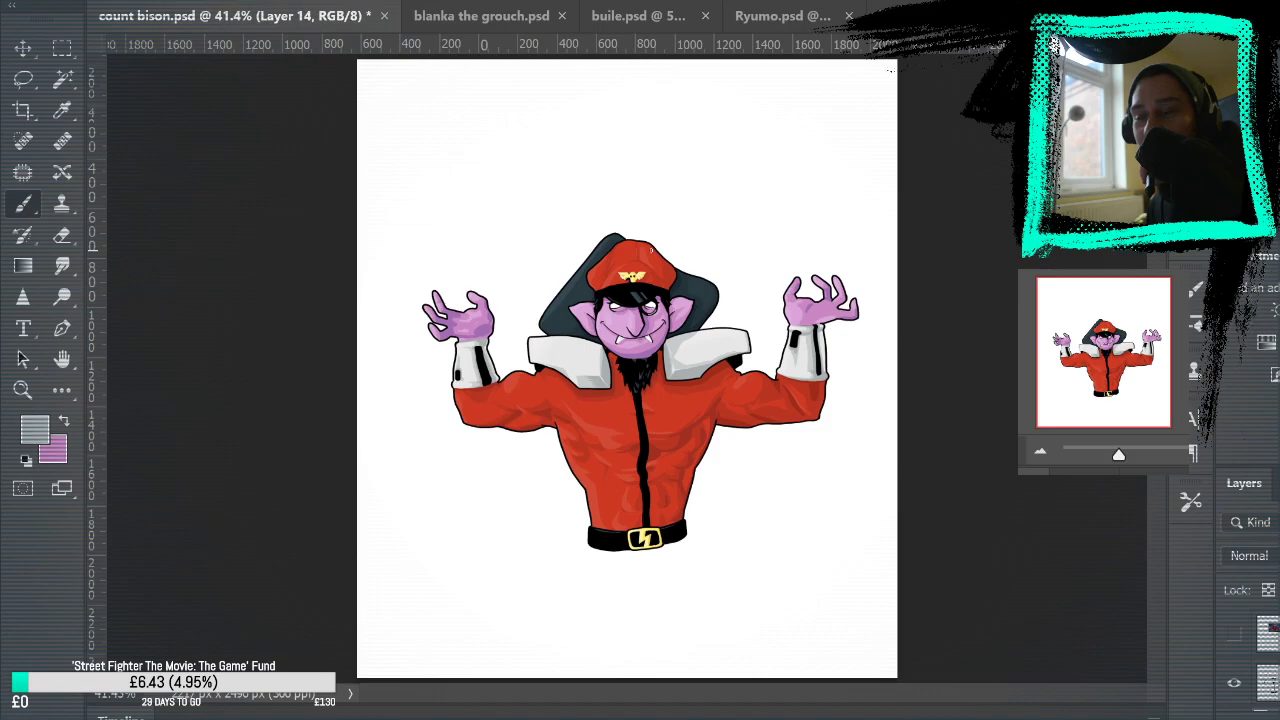
key("z")
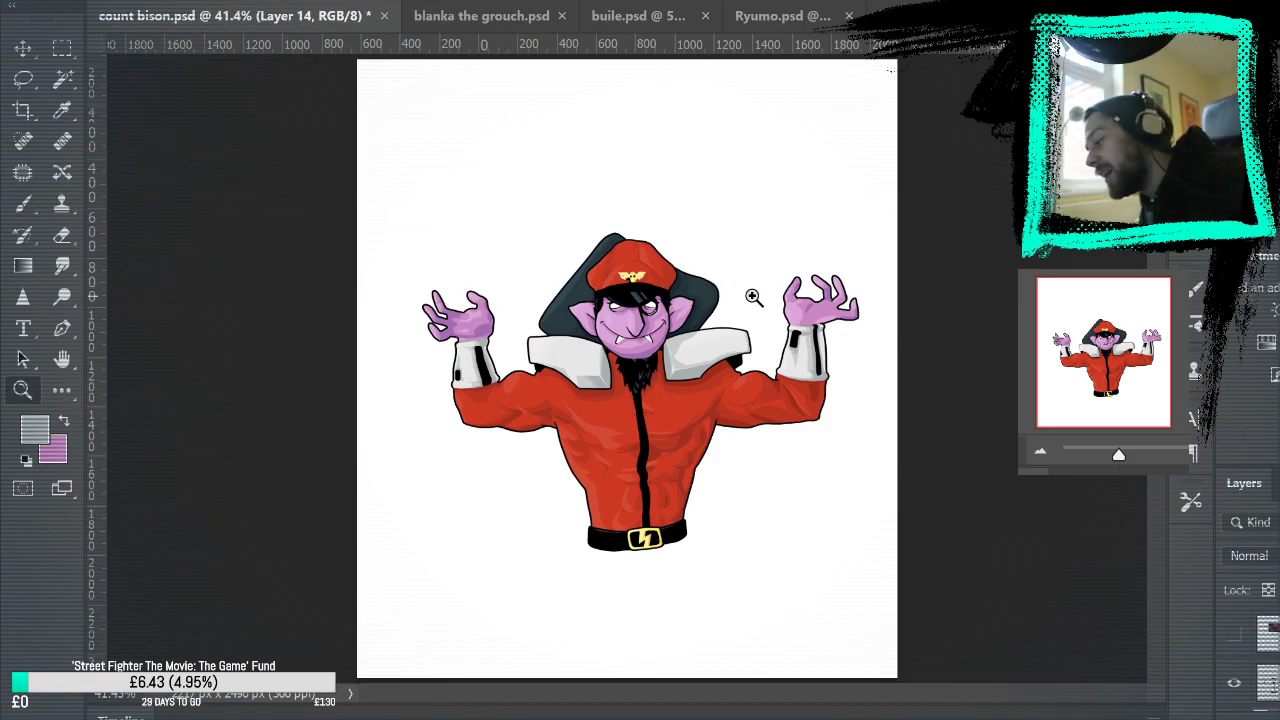
left_click(720, 300)
left_click(613, 325)
left_click(613, 325)
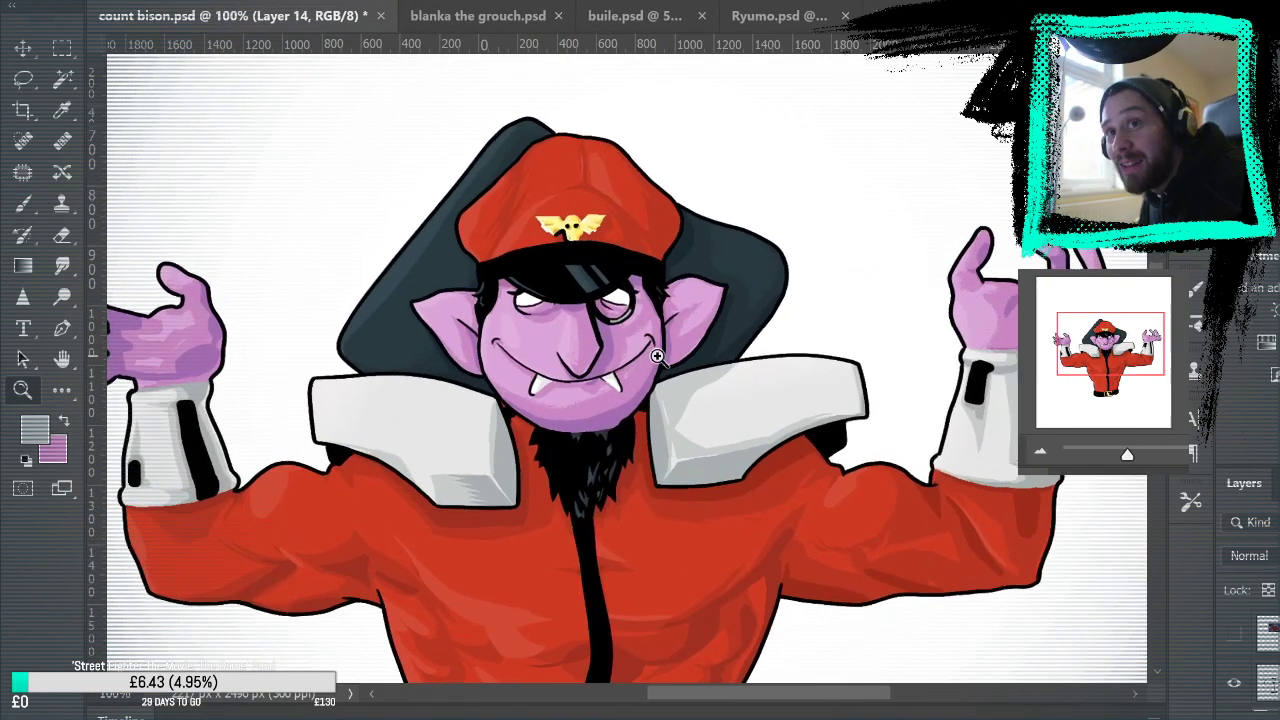
left_click(600, 300)
key("b")
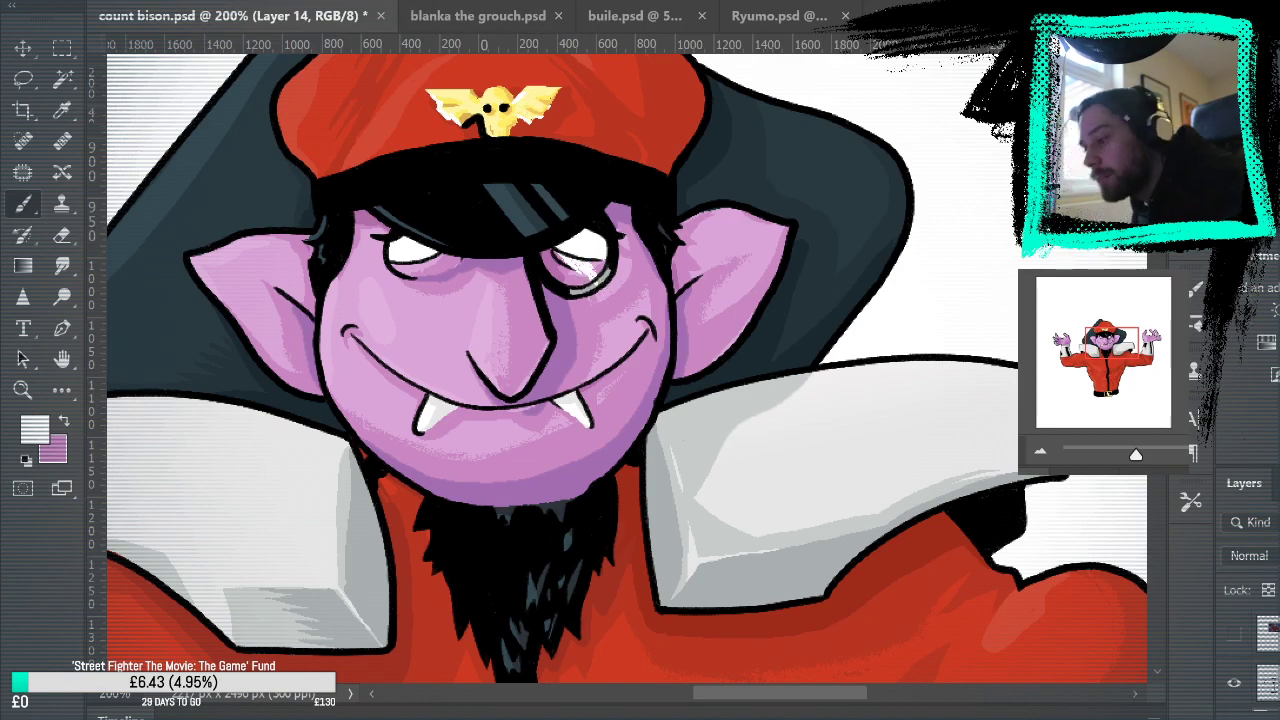
scroll(1265, 660, "down", 2)
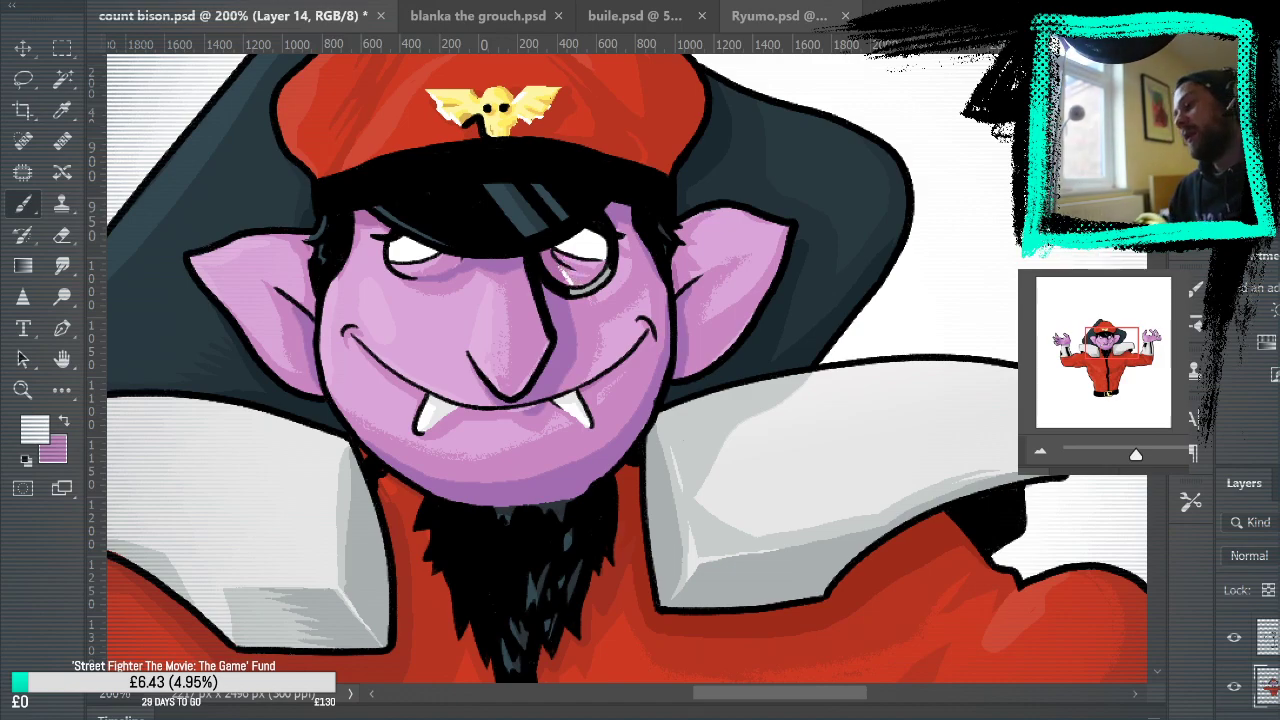
Step: Create a new layer above Layer 12 and paint a diagonal white glare streak across the monocle lens
left_click(1268, 637)
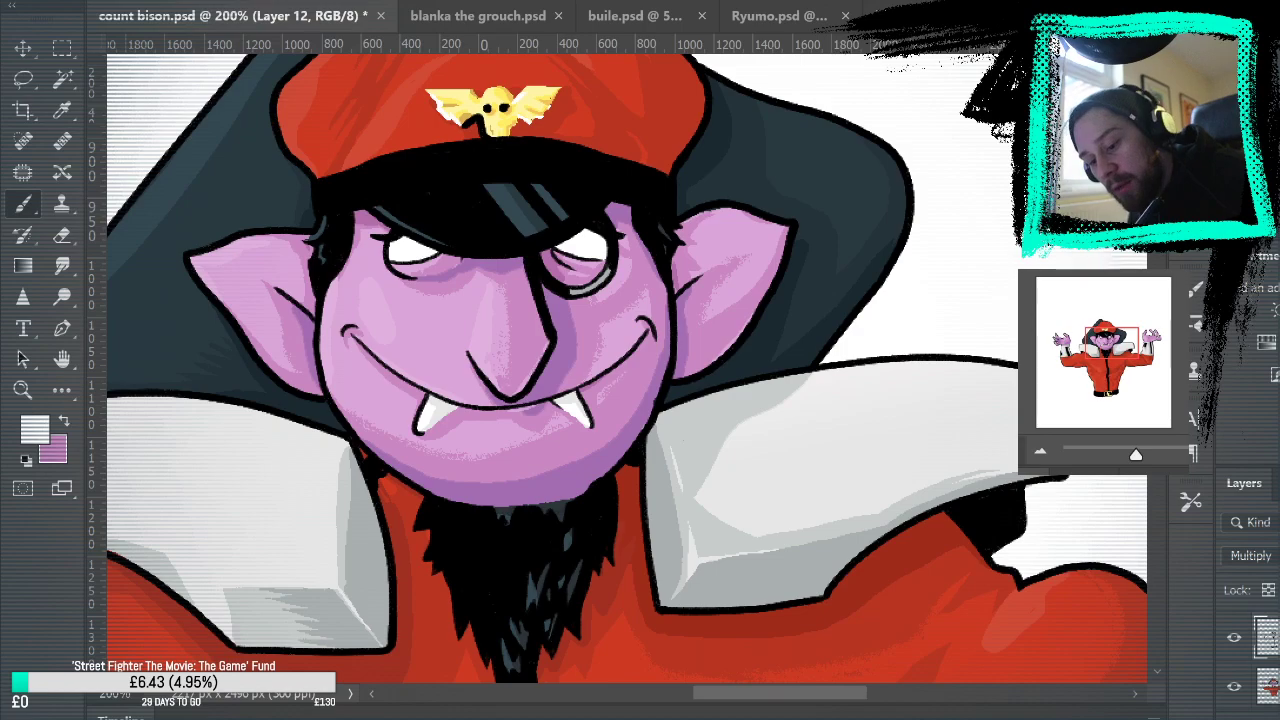
key("ctrl+alt+shift+n")
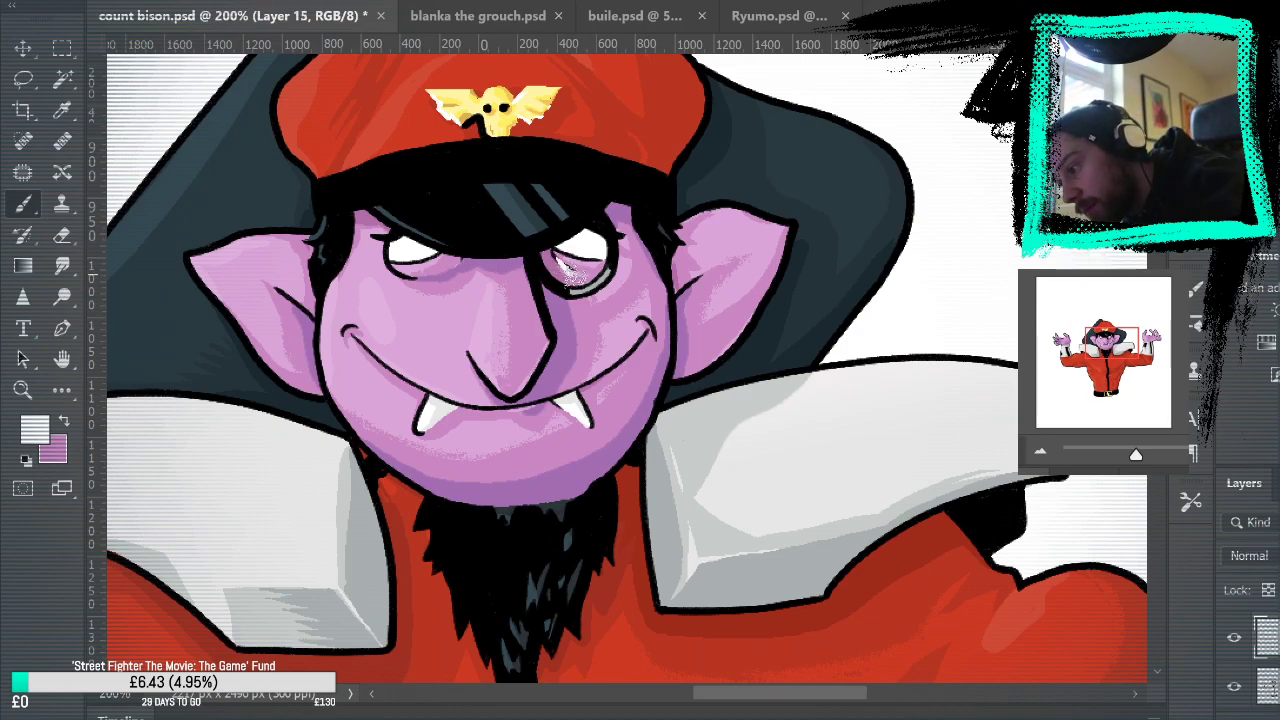
key("ctrl+z")
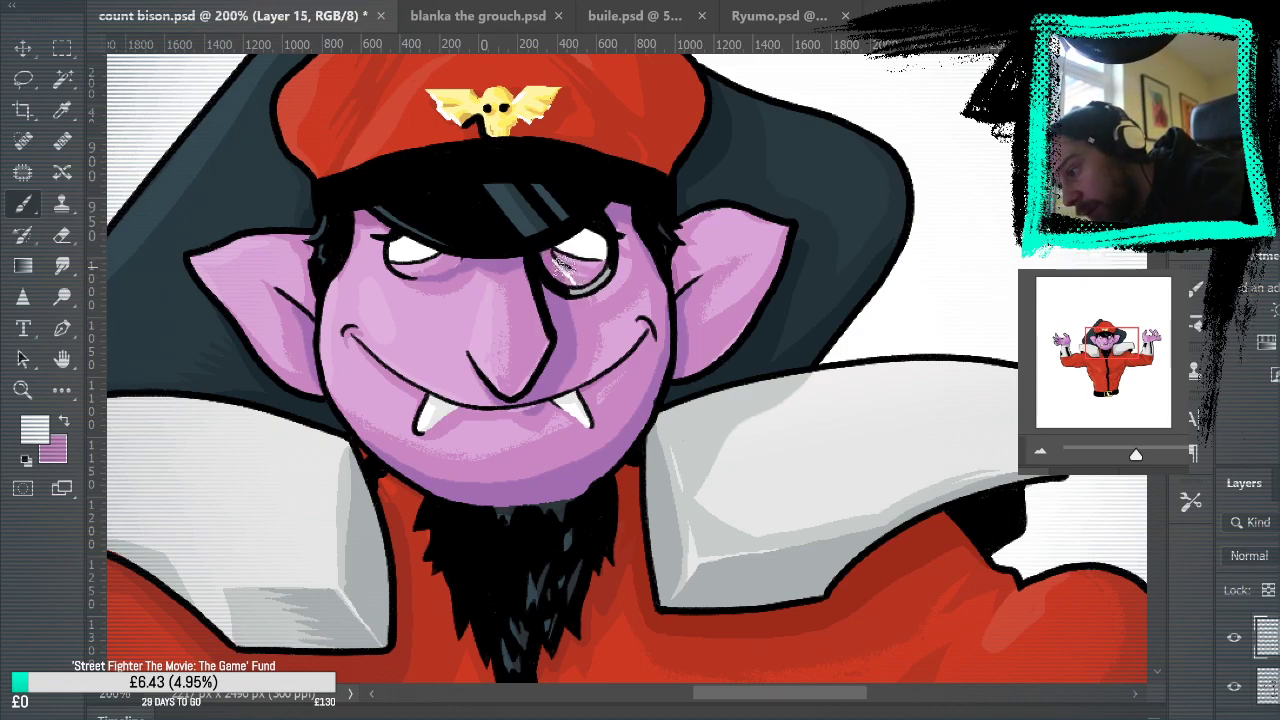
left_click_drag(566, 268, 588, 284)
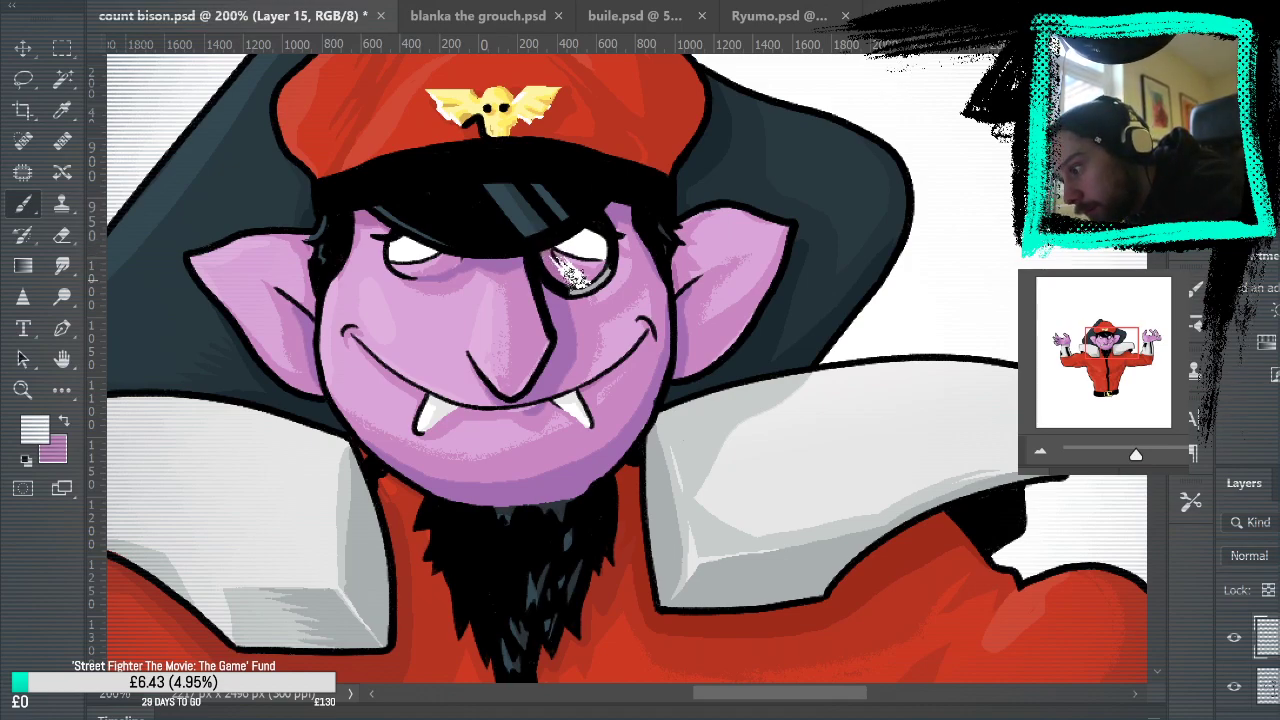
left_click_drag(555, 252, 577, 286)
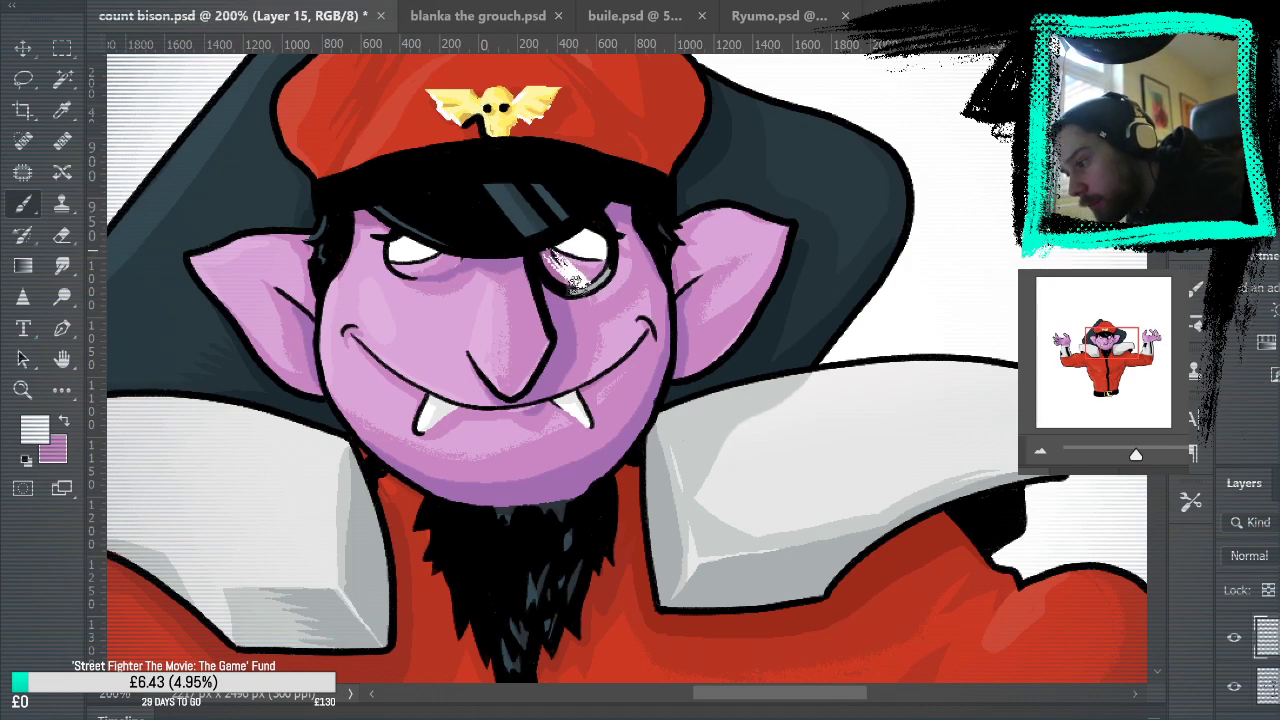
Step: Erase the ragged edges of the white glare streak along the monocle's outline and rim
left_click(22, 389)
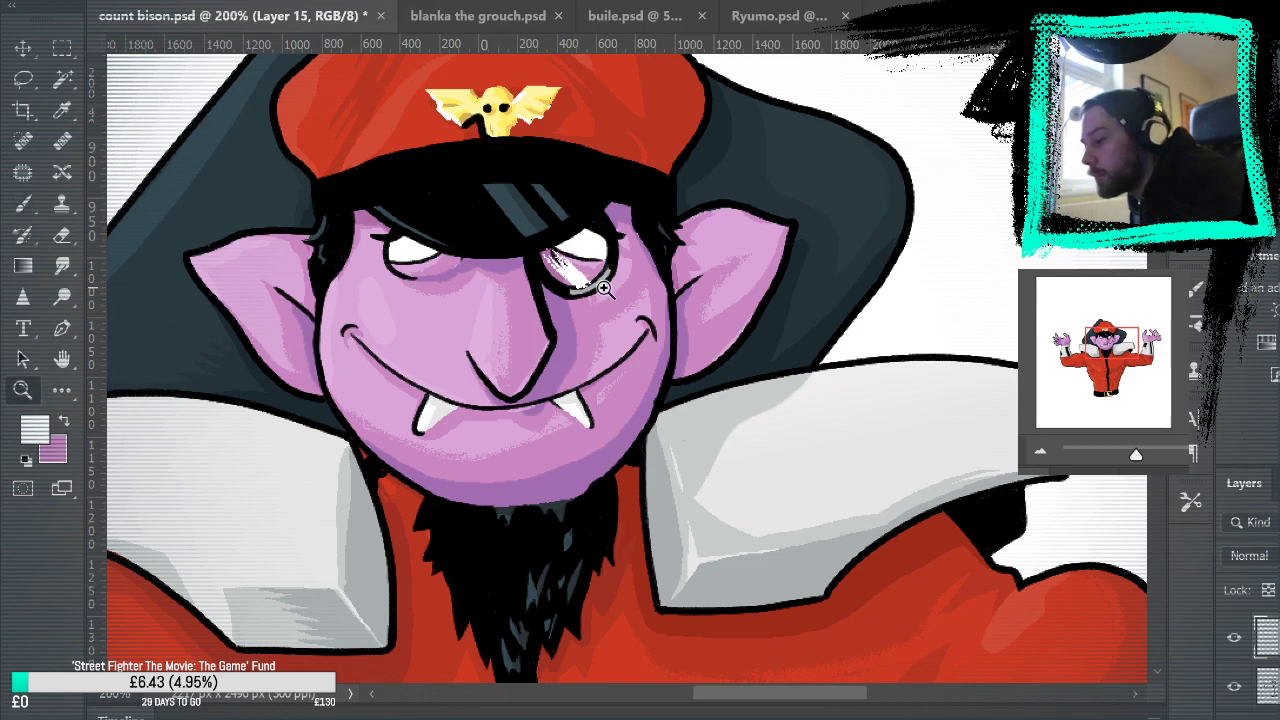
left_click(603, 289)
key("e")
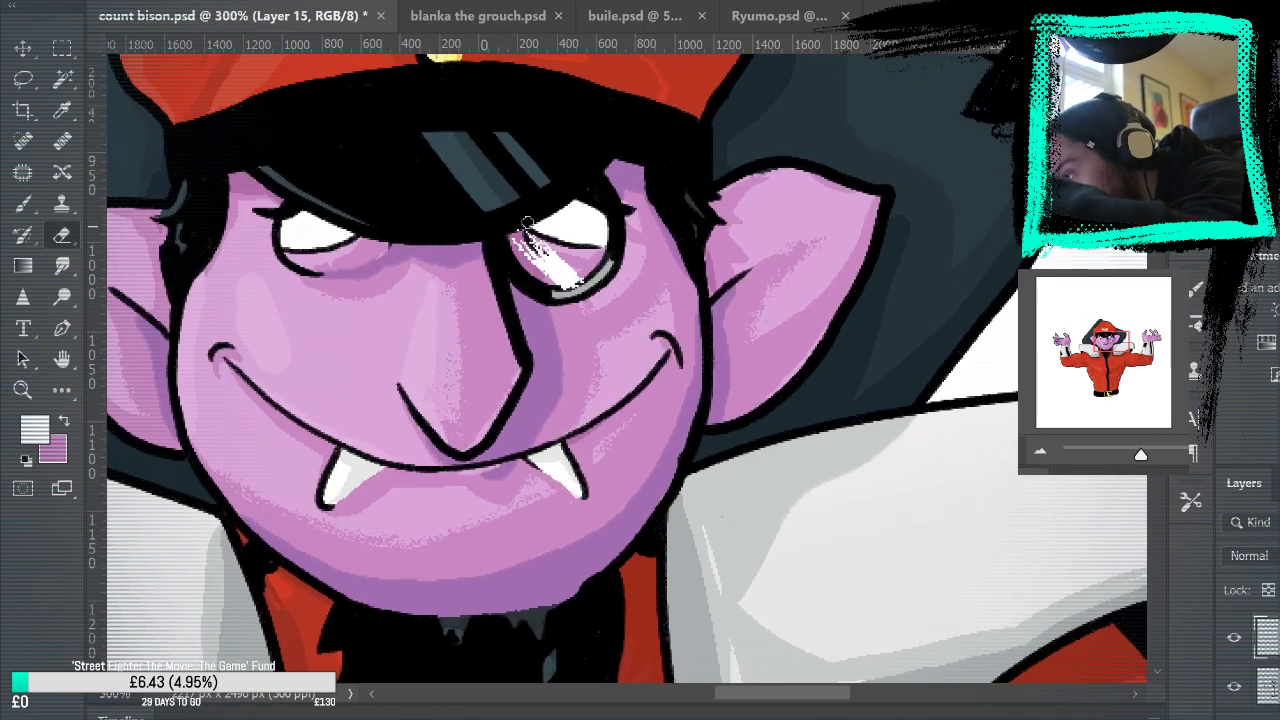
left_click_drag(552, 291, 589, 281)
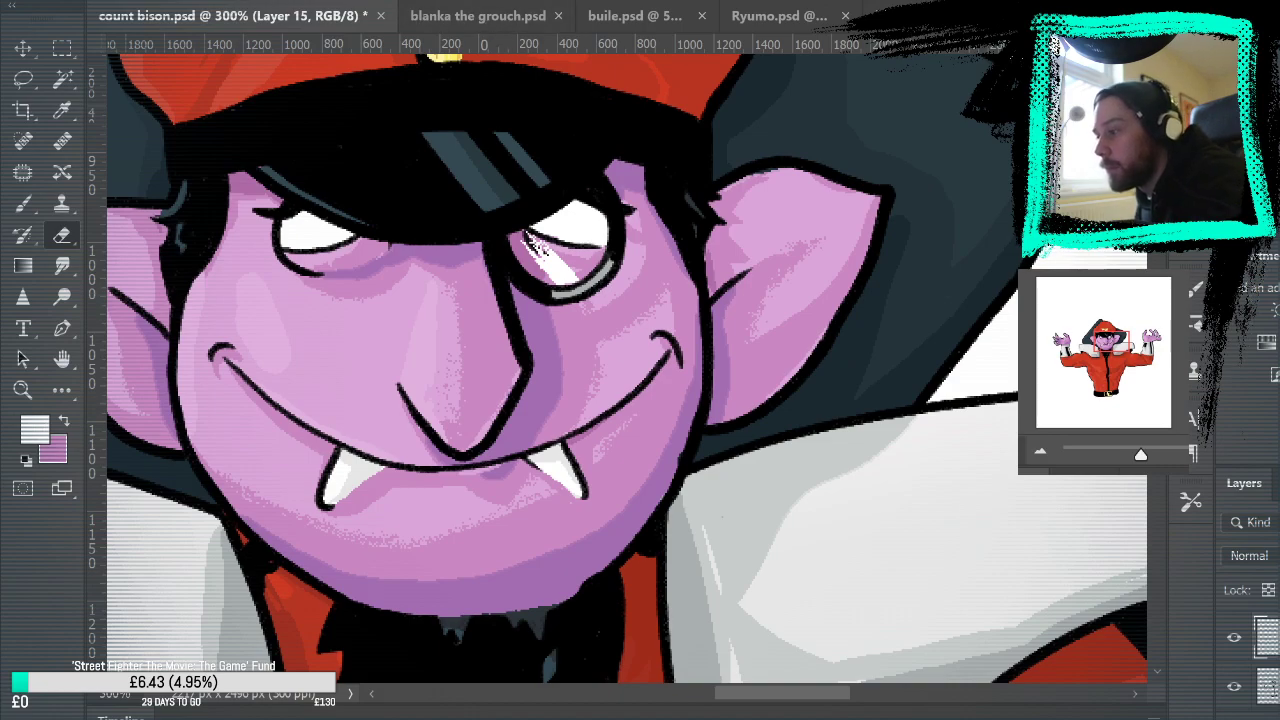
Step: Check the monocle glare on the whole figure and up close
key("ctrl+0")
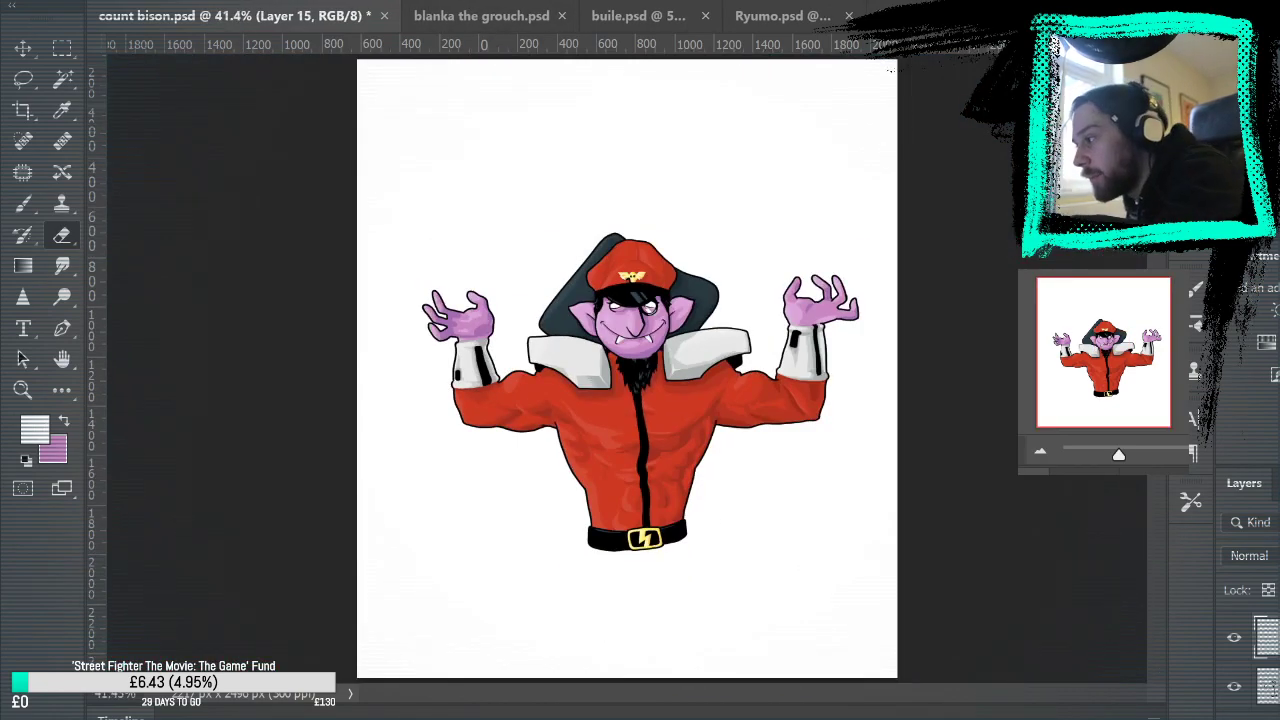
key("z")
left_click(685, 300)
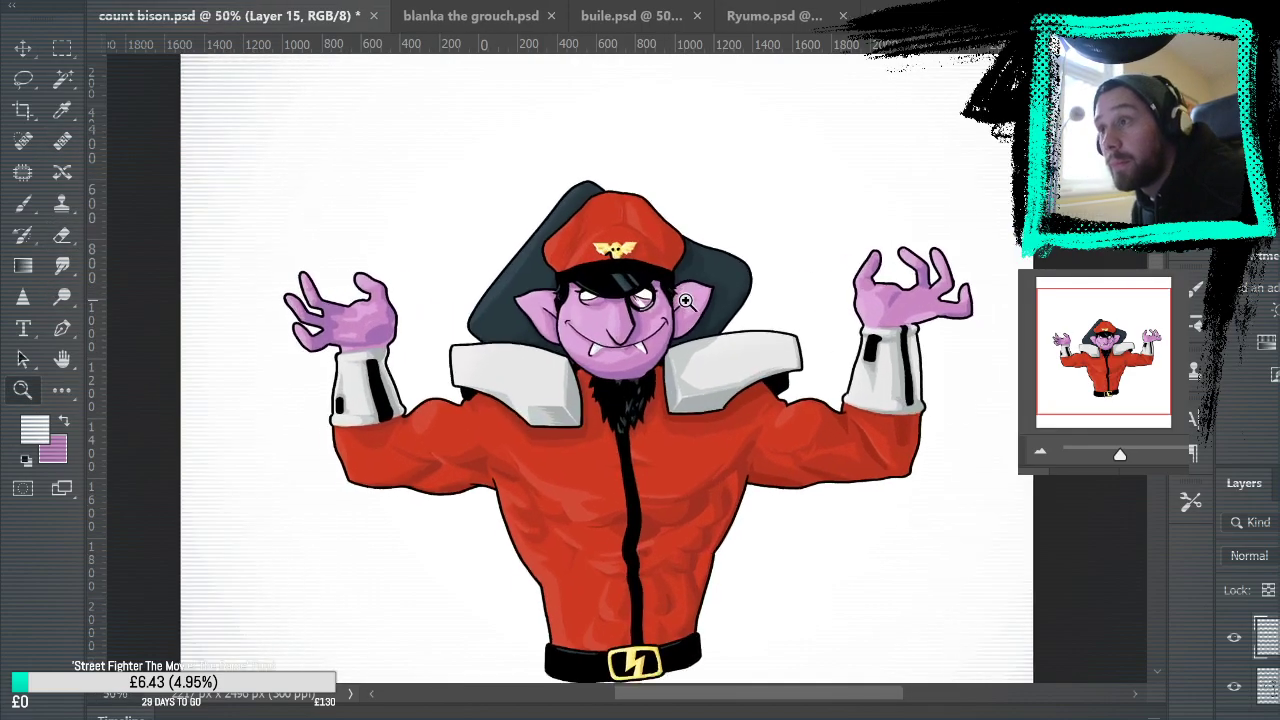
left_click(685, 301)
left_click(685, 301)
left_click(684, 302)
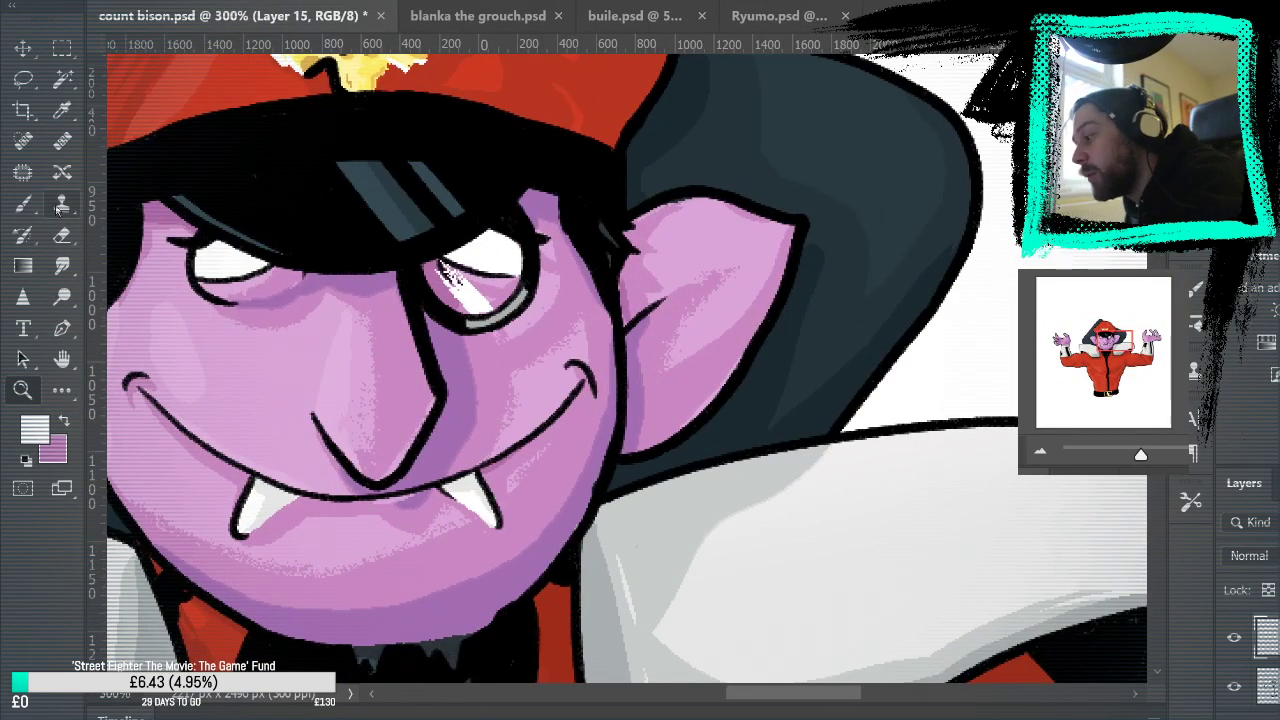
Step: Paint a second, thinner white glare streak beside the first one on the monocle lens
left_click(24, 205)
left_click_drag(470, 257, 508, 297)
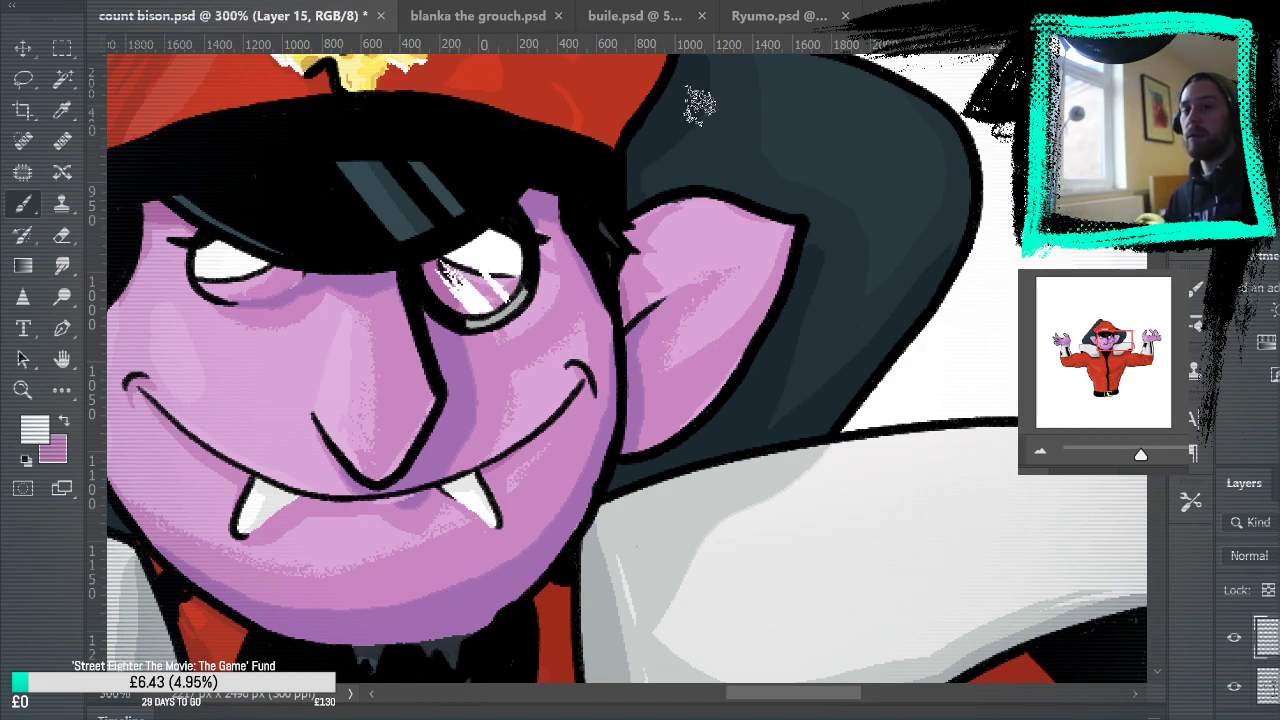
key("e")
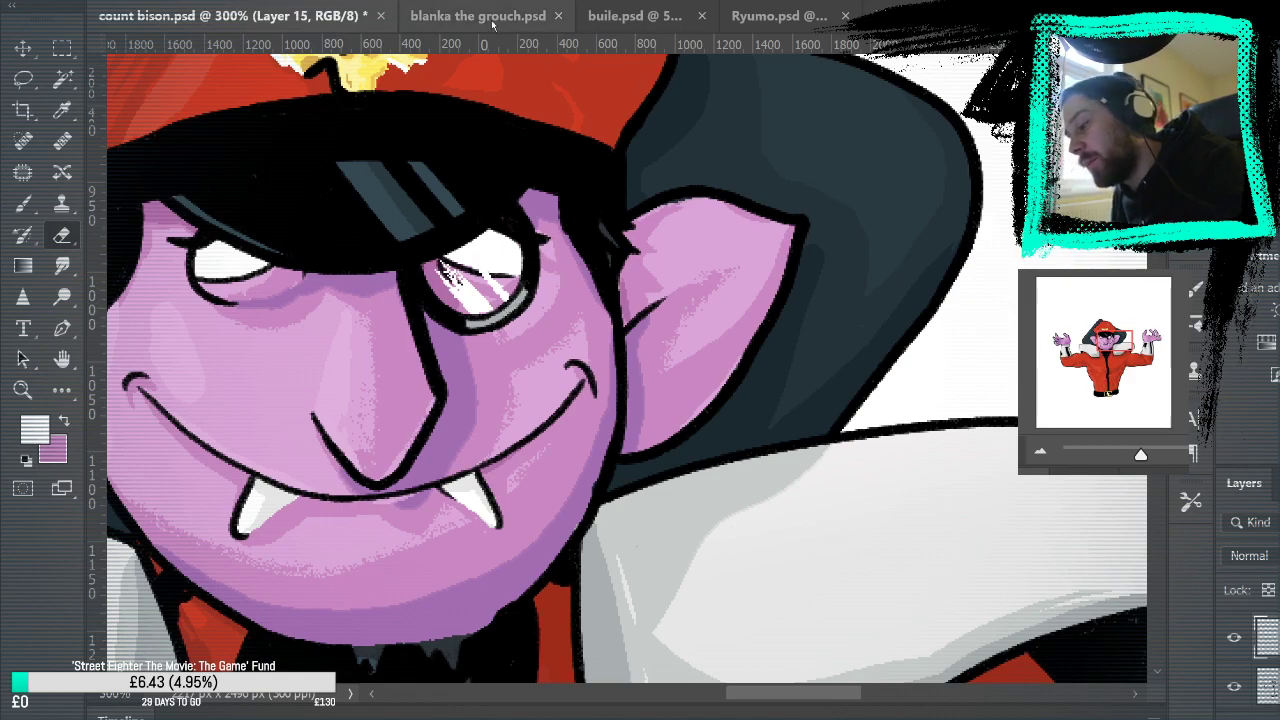
key("ctrl+0")
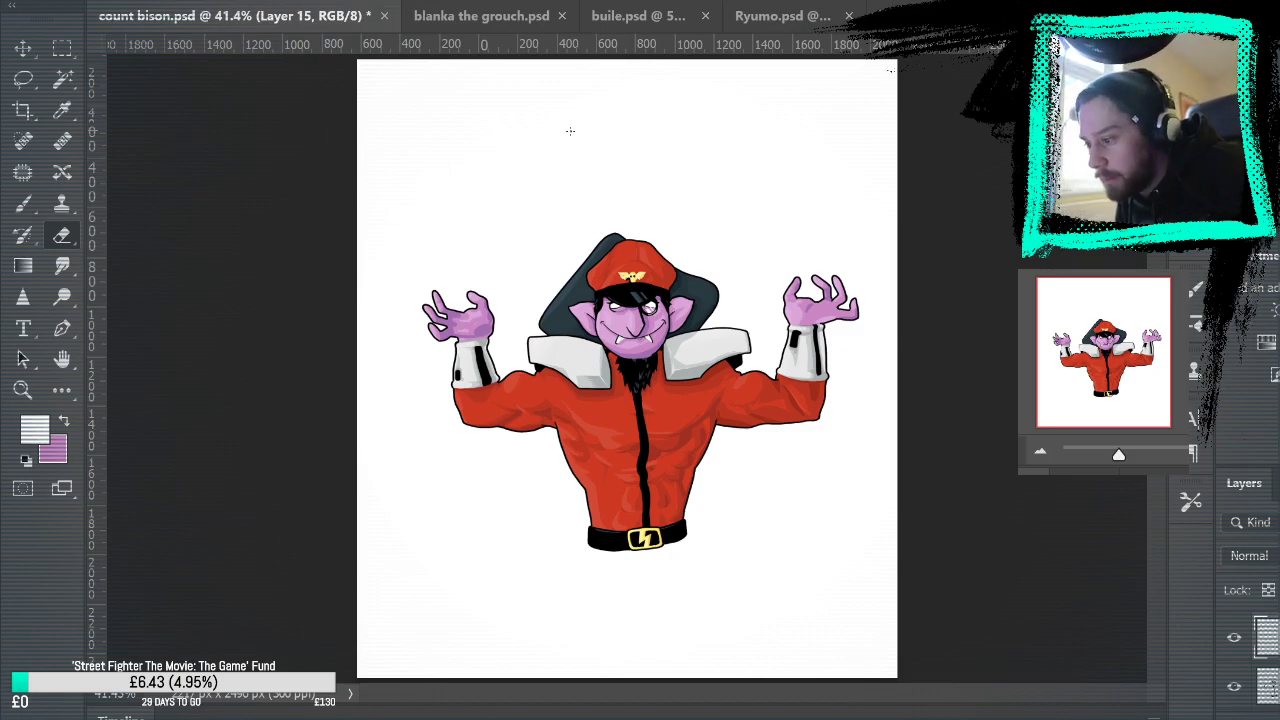
Step: Switch to Layer 14 and paint a white highlight along the upper edge of the left shoulder pad
scroll(1250, 660, "down", 2)
left_click(1266, 669)
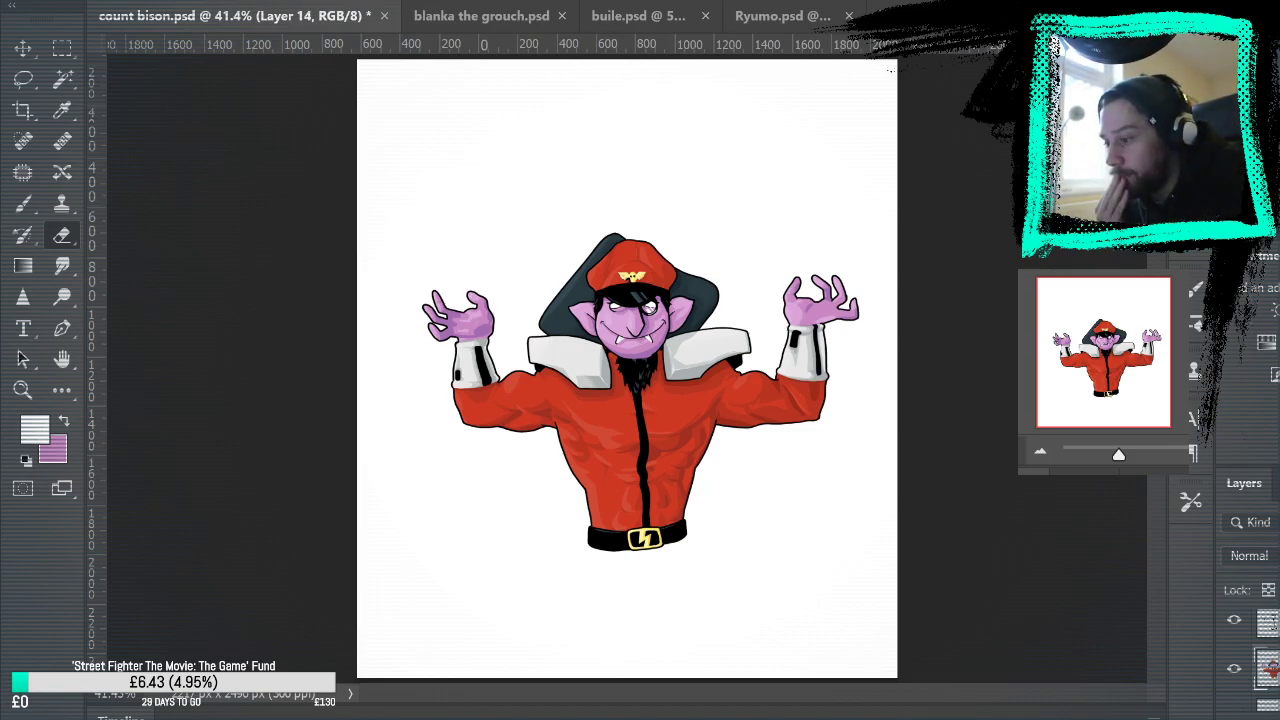
left_click(24, 390)
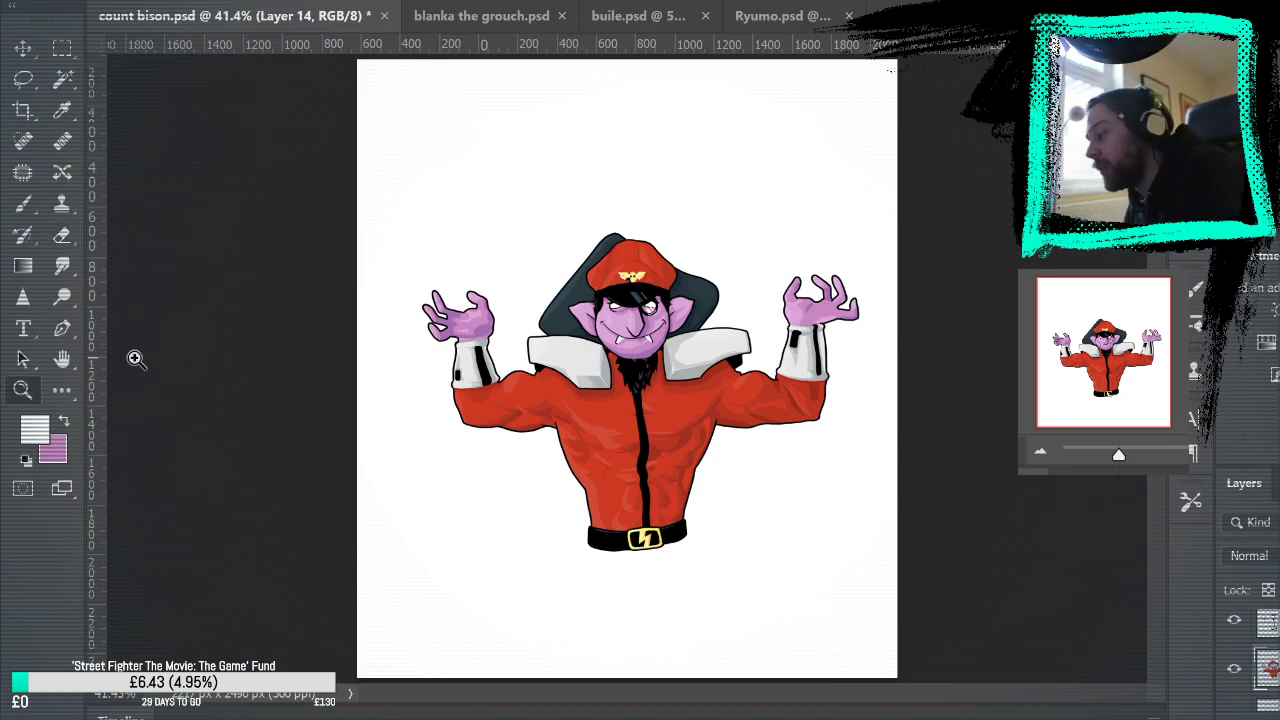
left_click(609, 349)
left_click(716, 385)
left_click(731, 422)
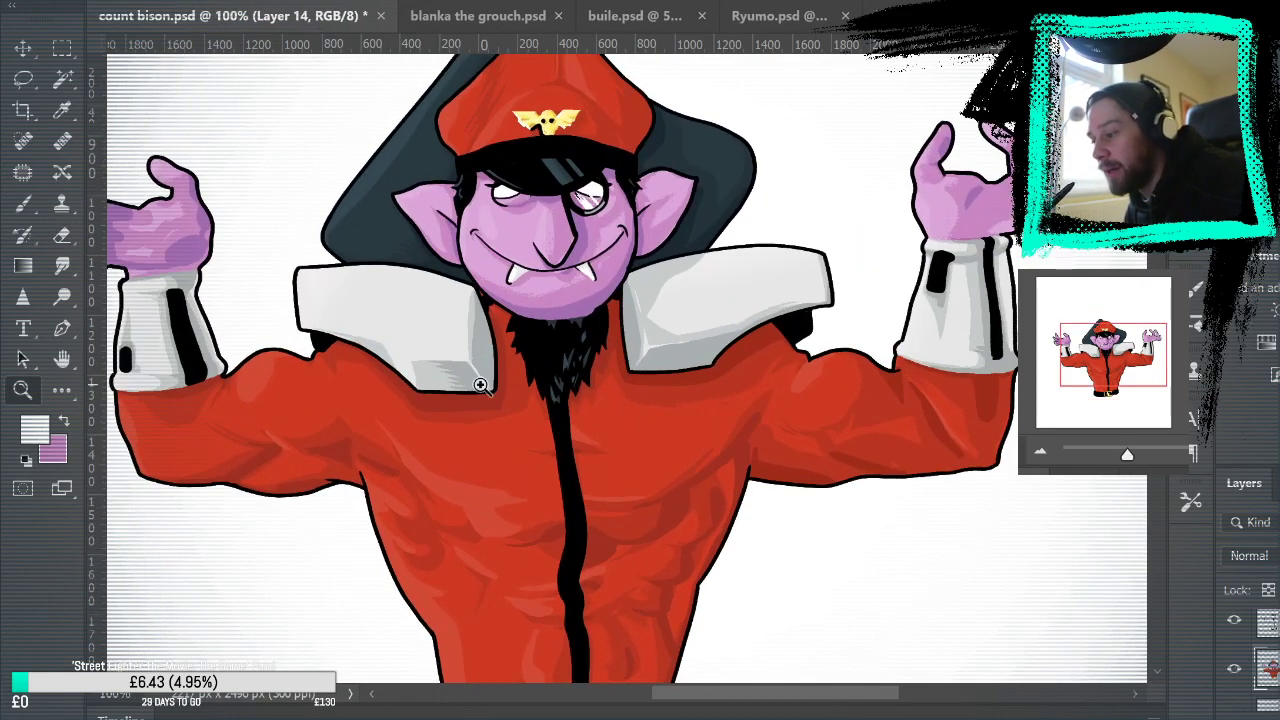
left_click(322, 304)
key("b")
mouse_move(522, 272)
left_mouse_down()
mouse_move(649, 366)
mouse_move(721, 389)
left_mouse_up()
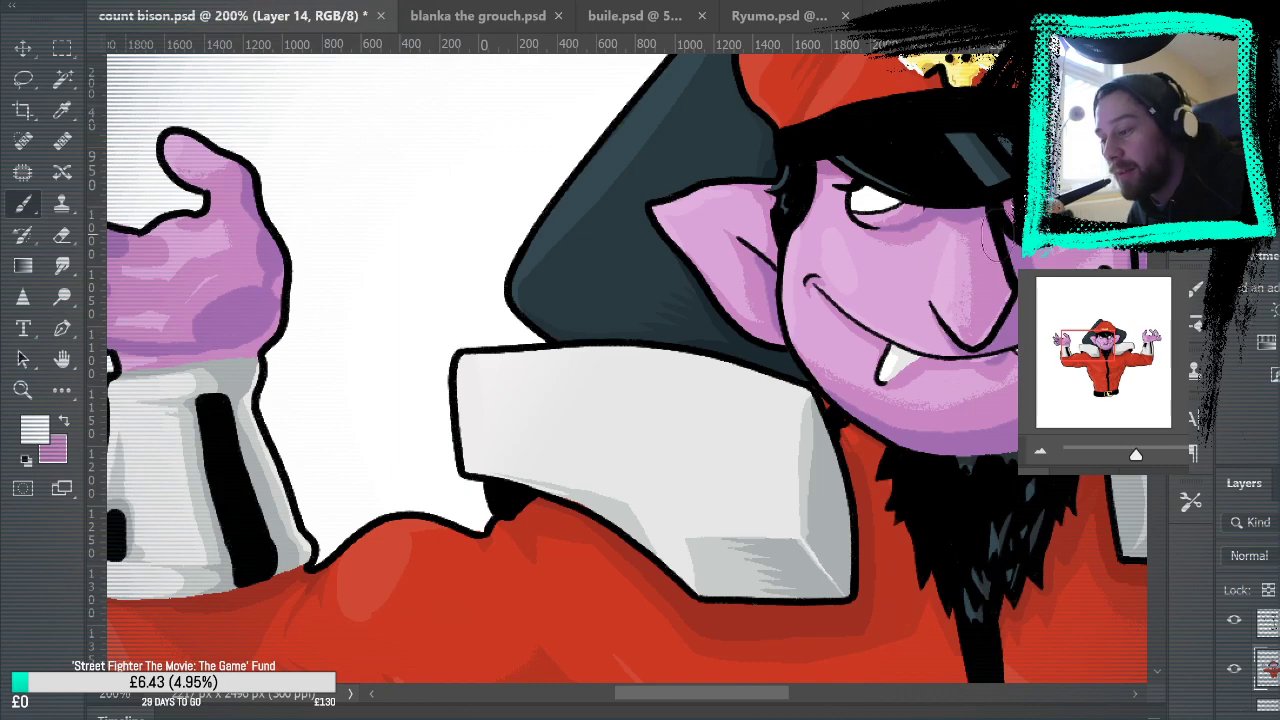
left_click_drag(465, 391, 459, 356)
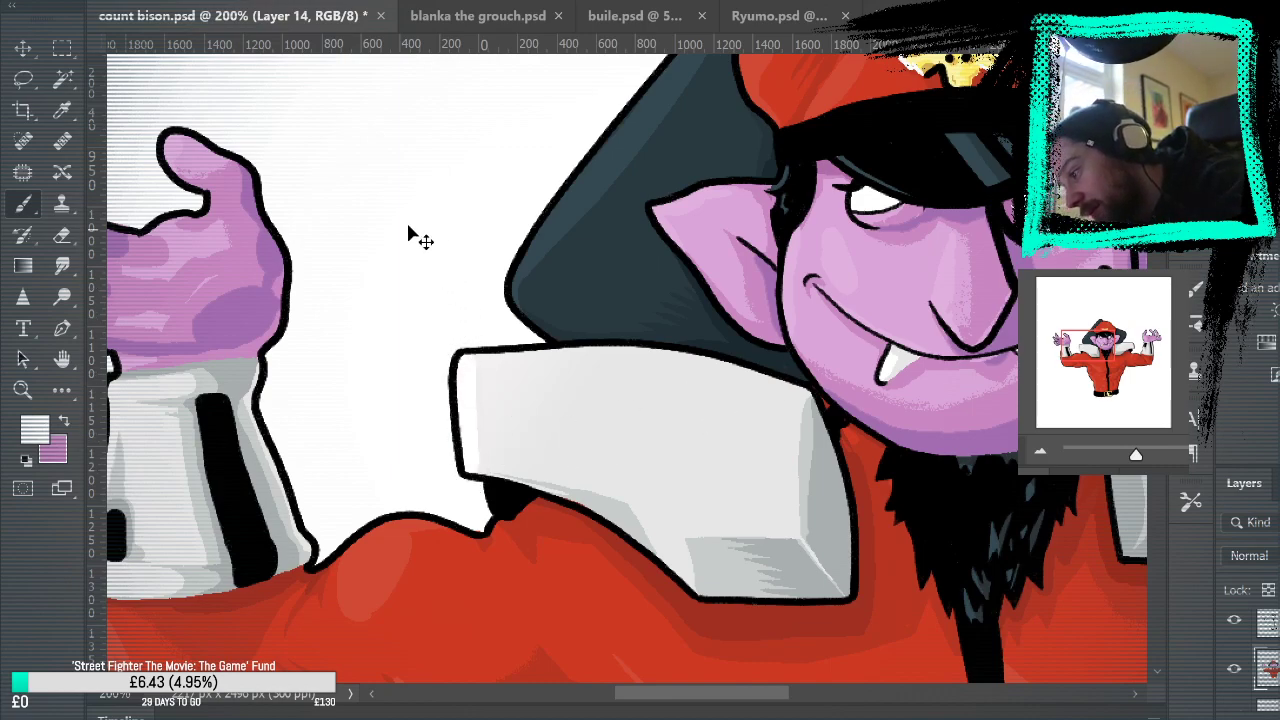
key("ctrl+z")
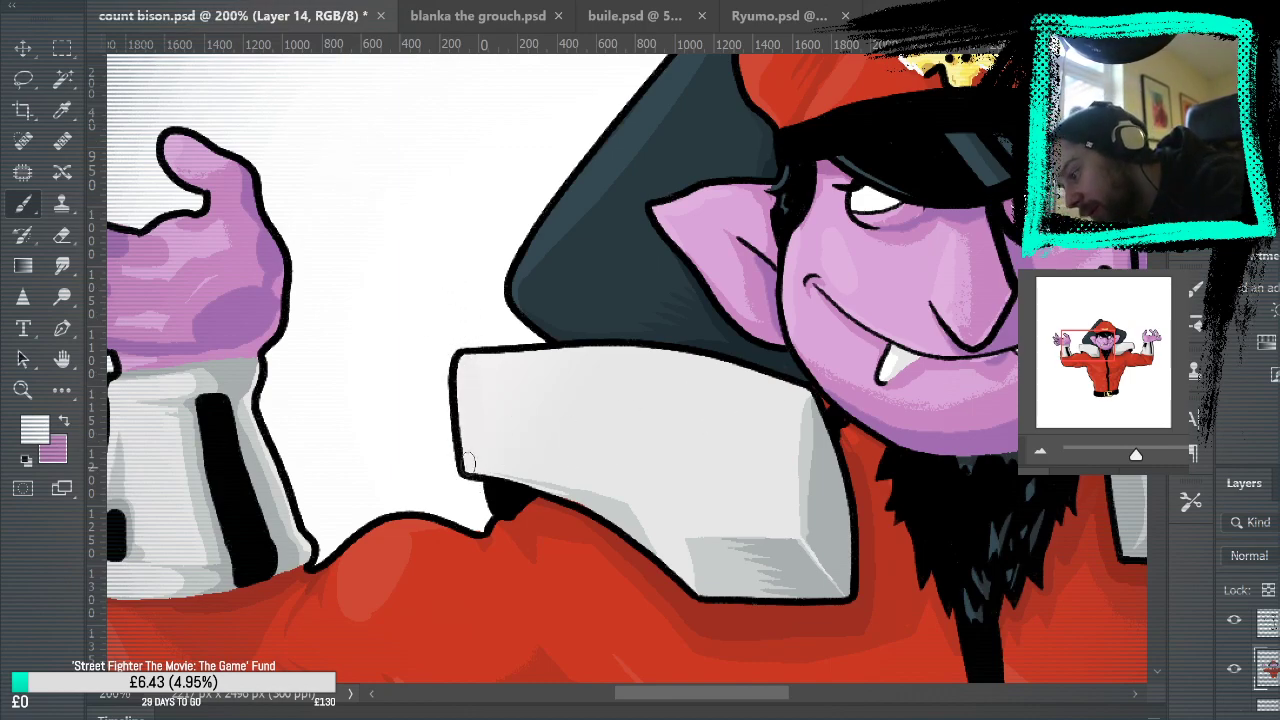
left_click_drag(464, 362, 668, 353)
key("ctrl+z")
left_click_drag(470, 361, 735, 368)
left_click_drag(804, 391, 658, 360)
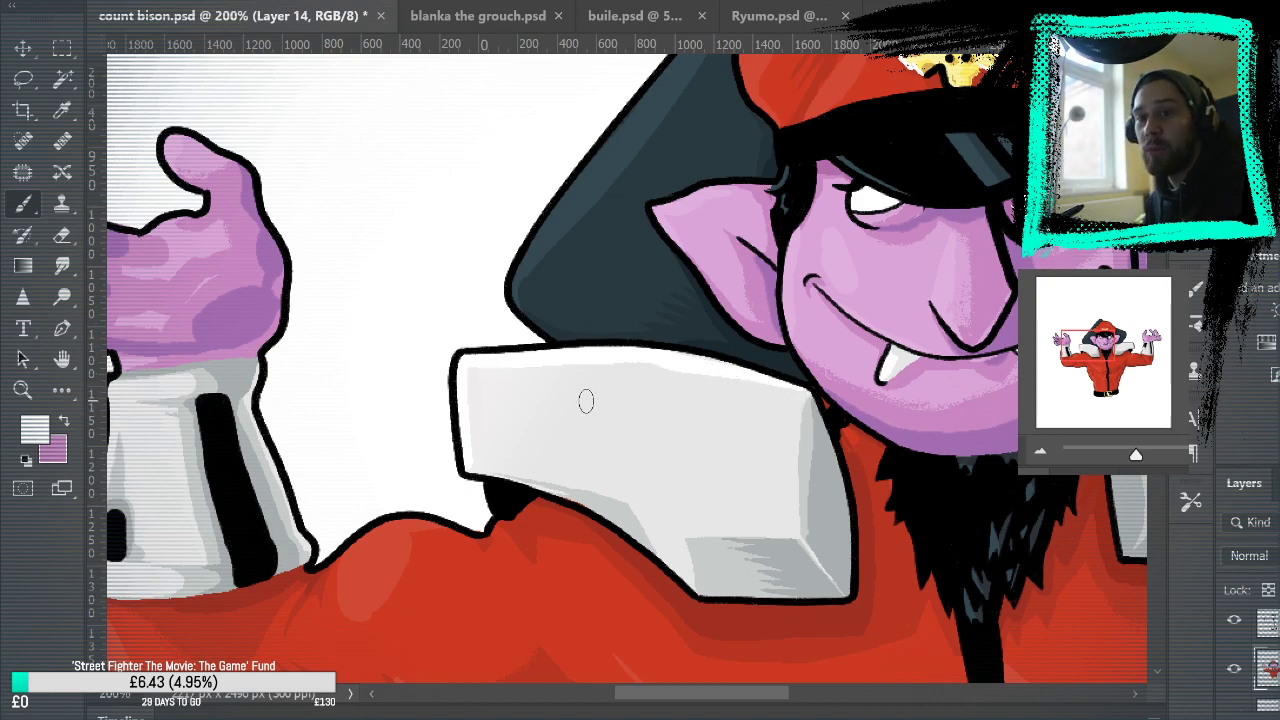
Step: Outline the outer end of the left shoulder pad in white and fill that face with white
left_click_drag(493, 368, 705, 371)
key("ctrl+z")
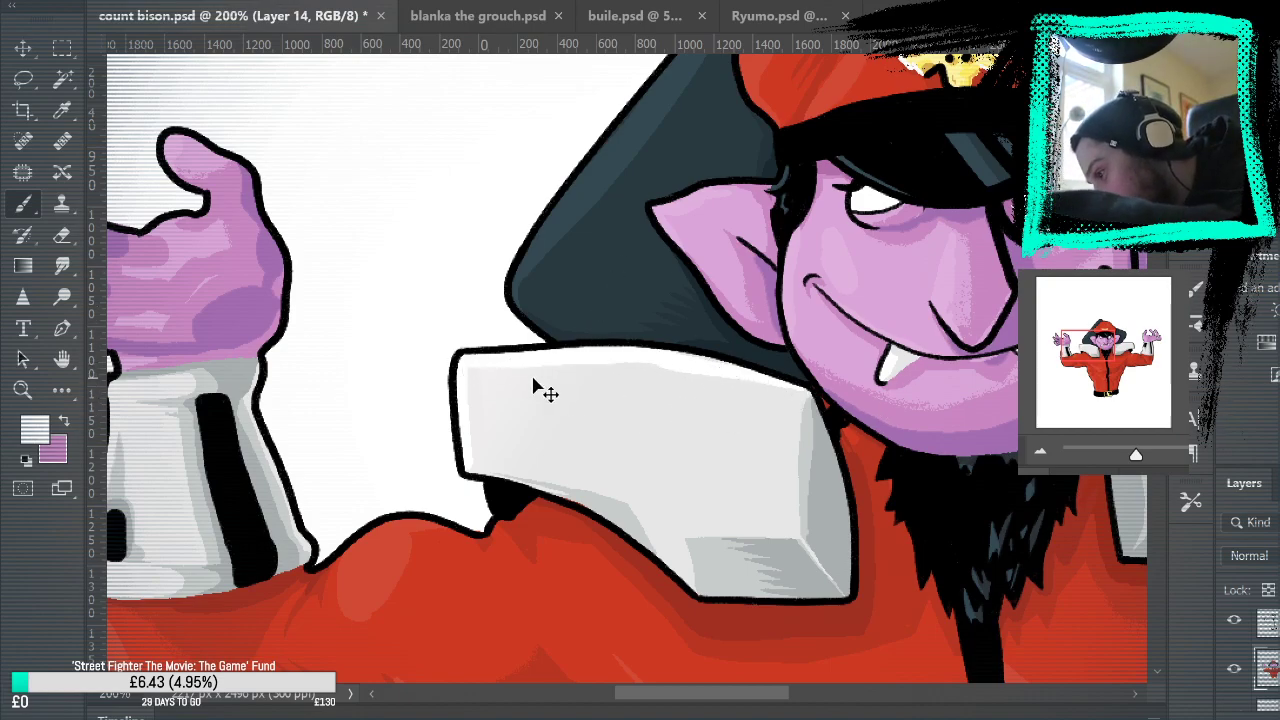
left_click_drag(495, 366, 693, 363)
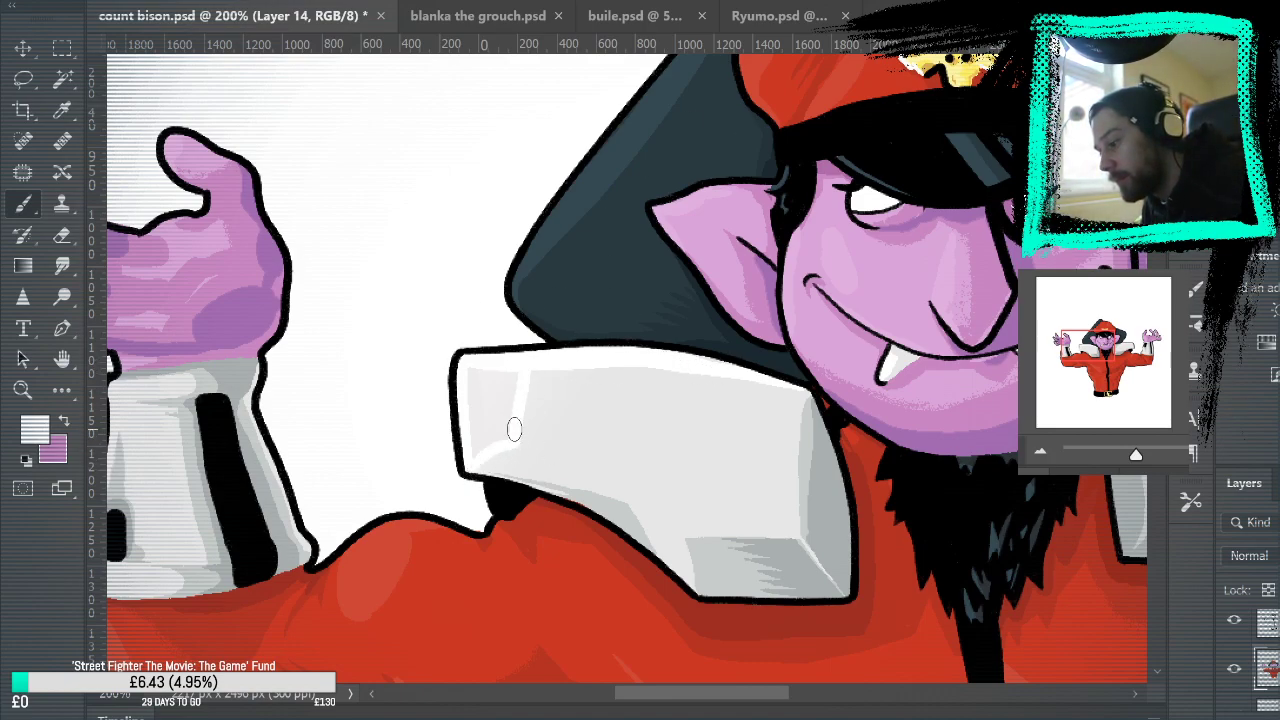
mouse_move(472, 462)
left_mouse_down()
mouse_move(518, 430)
mouse_move(533, 338)
left_mouse_up()
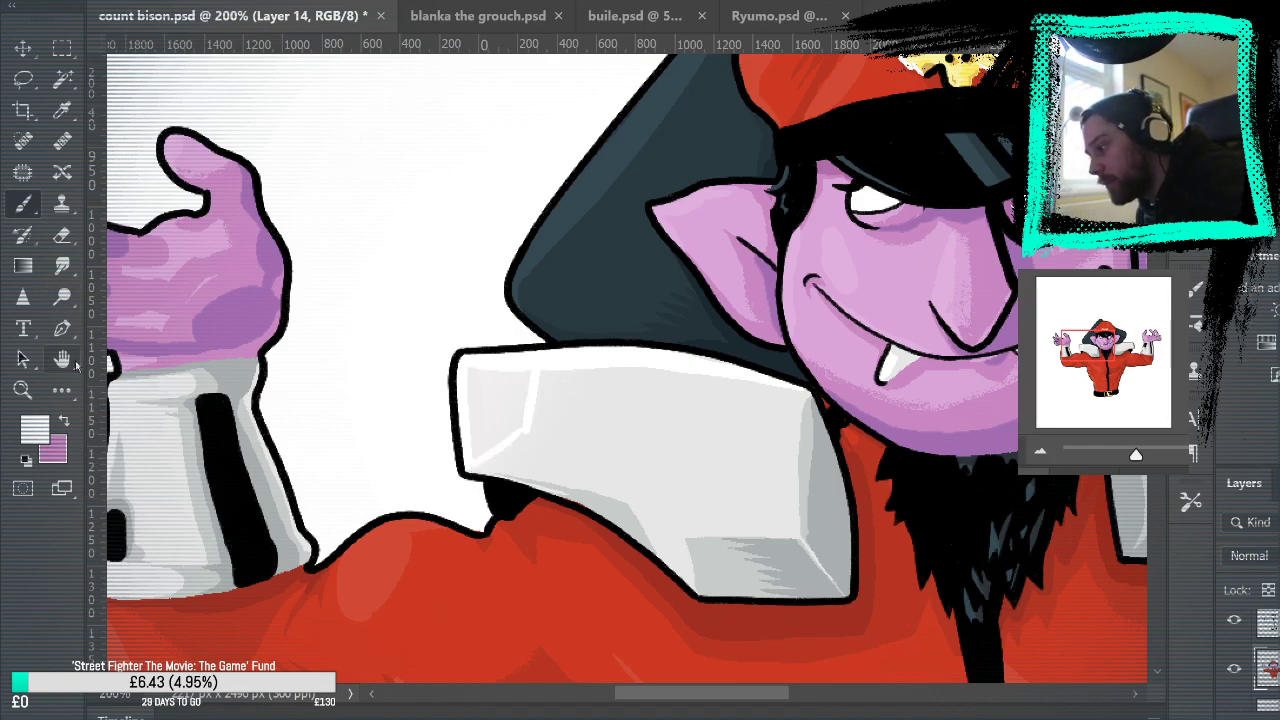
left_click(62, 390)
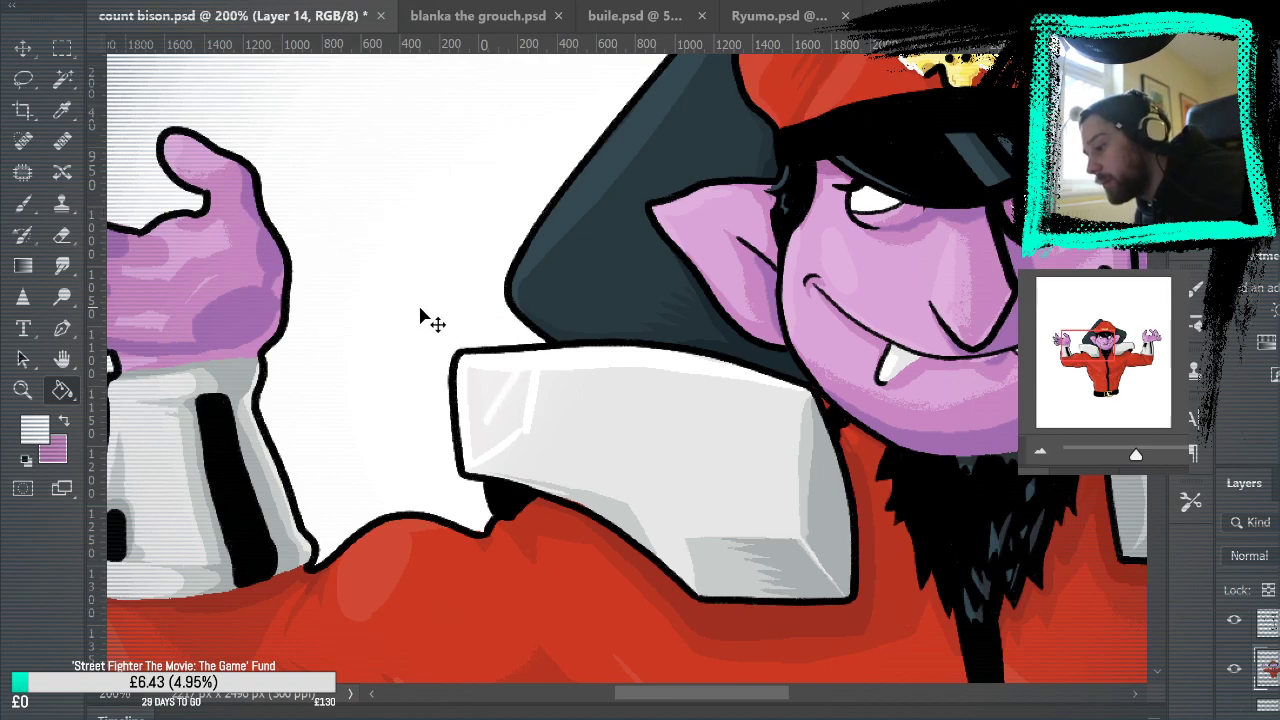
key("b")
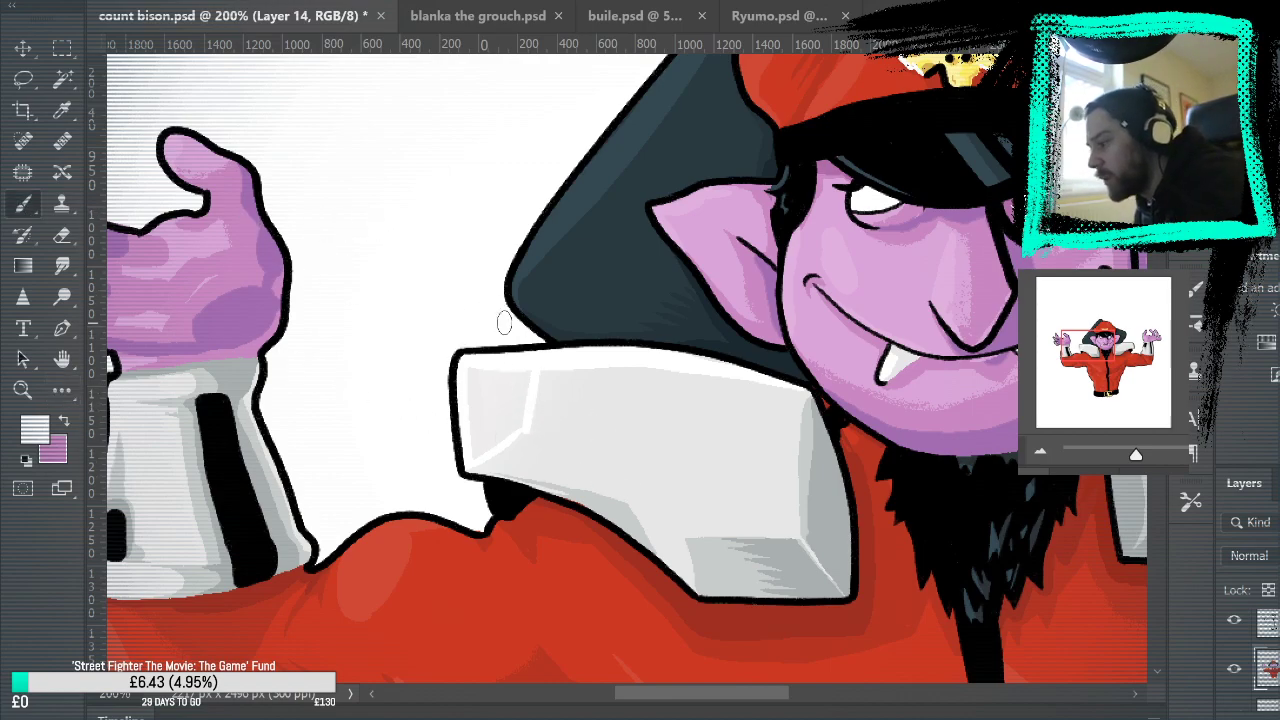
mouse_move(463, 480)
left_mouse_down()
mouse_move(523, 429)
mouse_move(514, 437)
mouse_move(531, 366)
mouse_move(494, 430)
mouse_move(482, 410)
mouse_move(474, 420)
mouse_move(476, 395)
left_mouse_up()
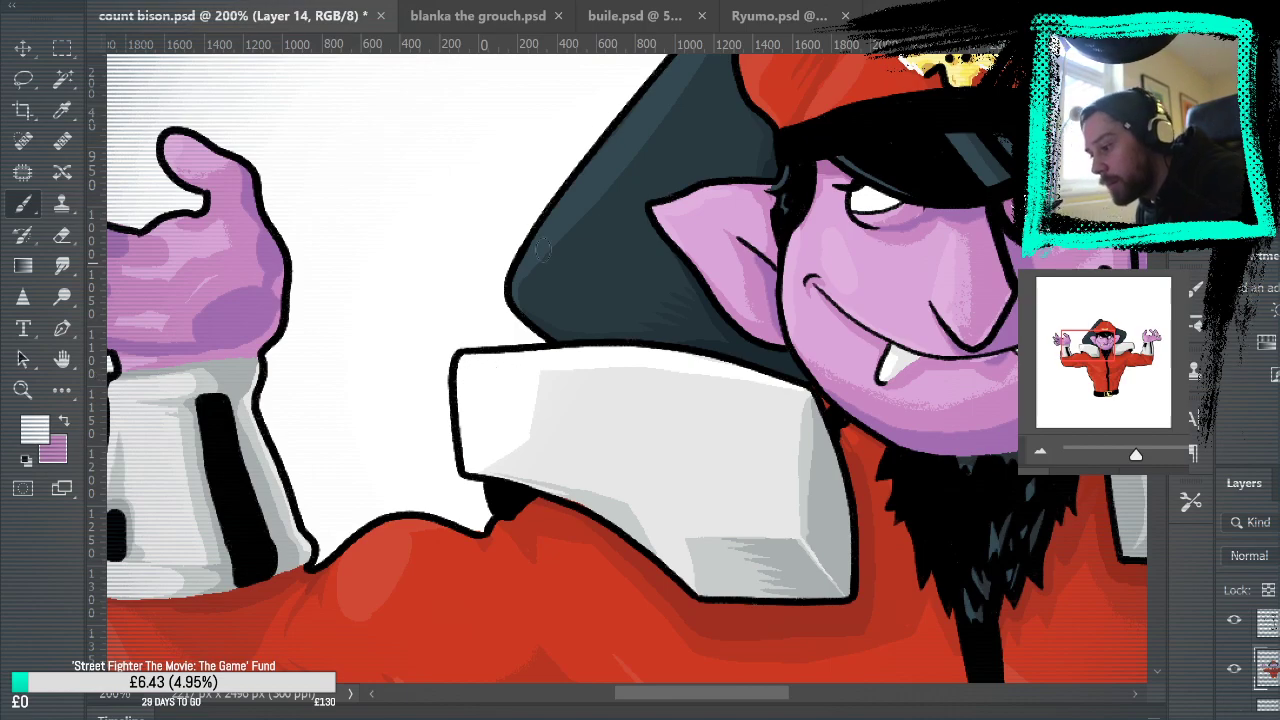
key("ctrl+0")
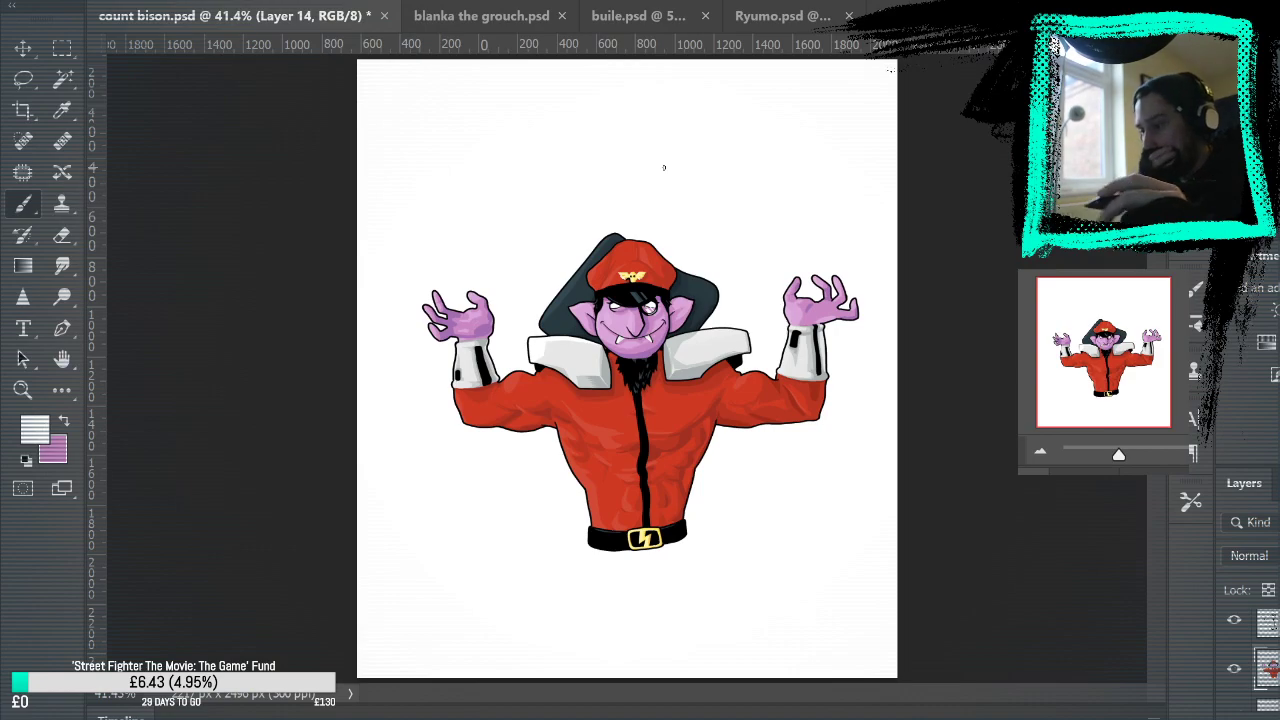
Step: Paint a white highlight along the lower ridge of the left shoulder pad down to its inner corner facet
left_click(22, 390)
left_click(579, 351)
left_click(579, 351)
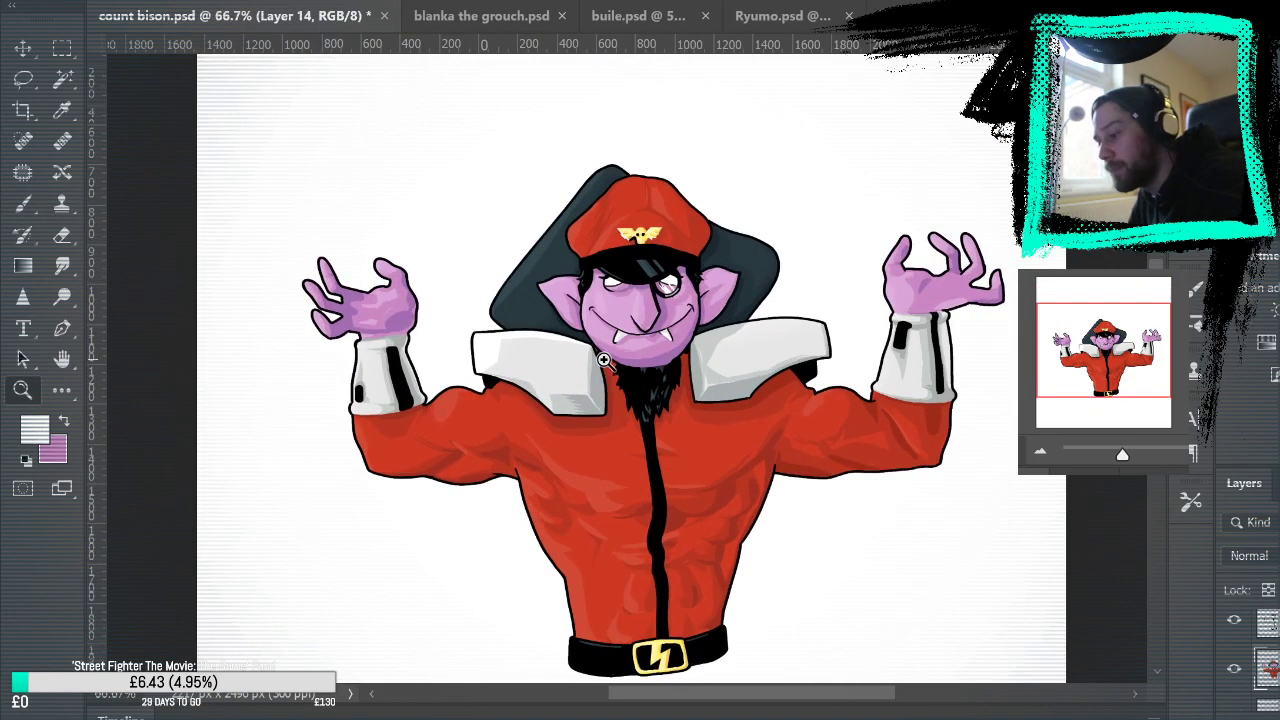
left_click(579, 351)
left_click(579, 351)
key("b")
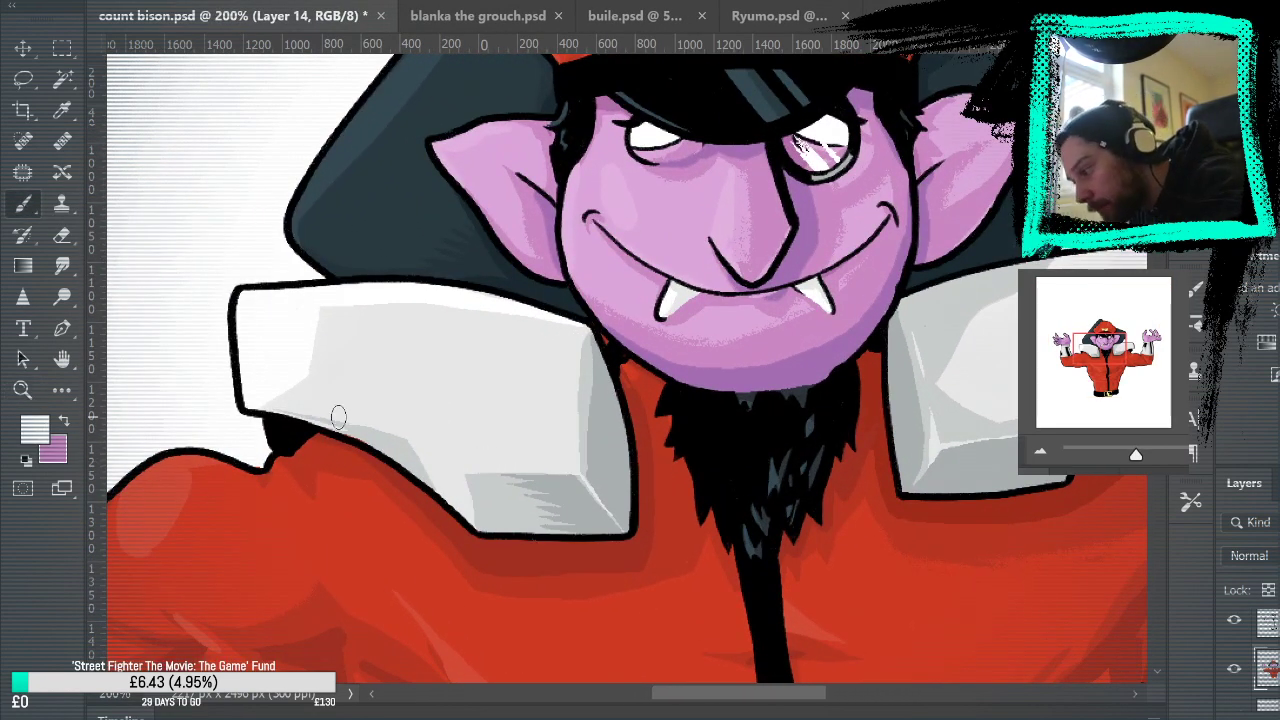
mouse_move(417, 442)
left_mouse_down()
mouse_move(452, 462)
mouse_move(396, 432)
mouse_move(463, 465)
mouse_move(485, 458)
mouse_move(468, 470)
mouse_move(596, 497)
left_mouse_up()
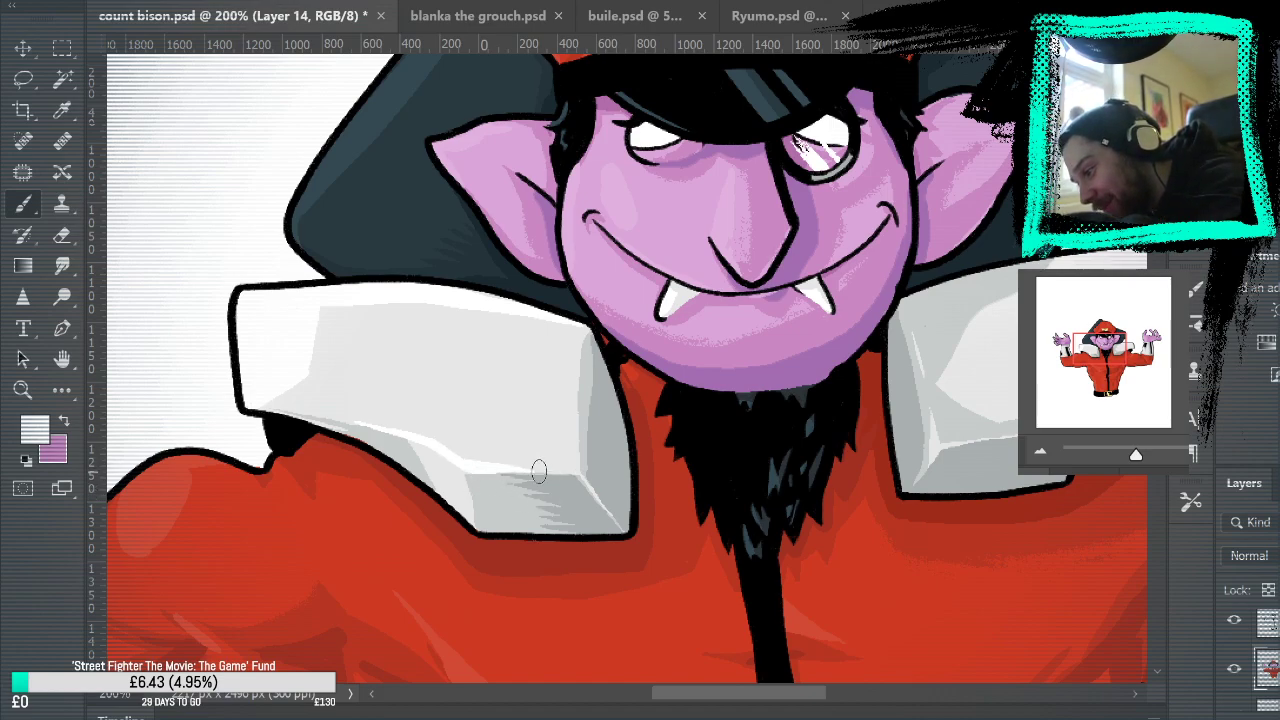
Step: Paint a thin white highlight along the lower left edge of the nose, undoing the stroke that misses
mouse_move(932, 566)
left_mouse_down()
mouse_move(957, 423)
mouse_move(944, 413)
left_mouse_up()
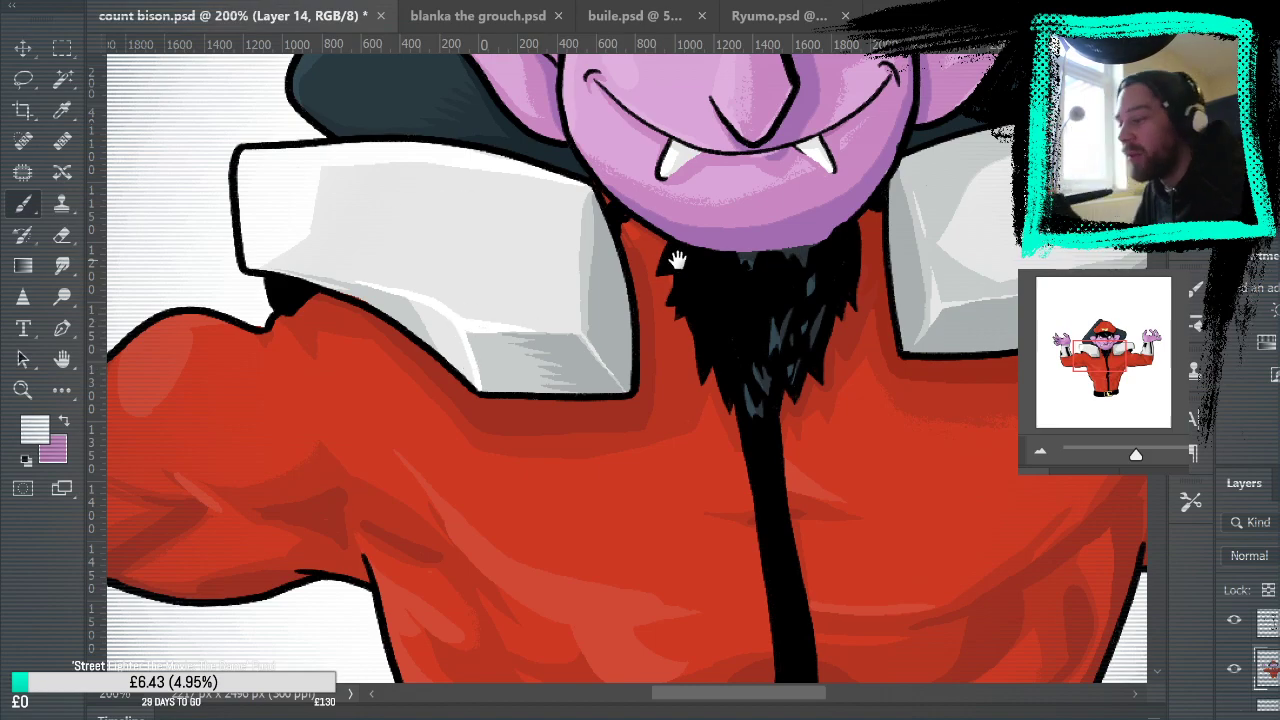
left_click_drag(931, 451, 851, 571)
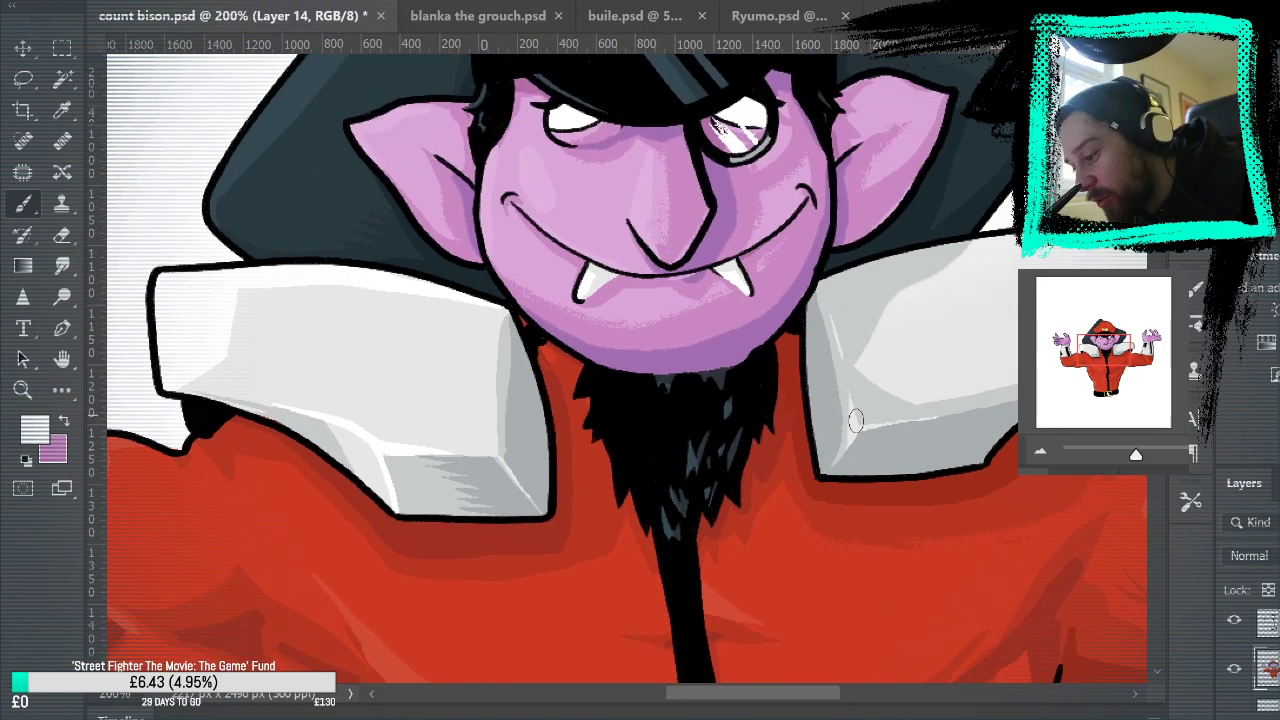
left_click_drag(1049, 508, 863, 574)
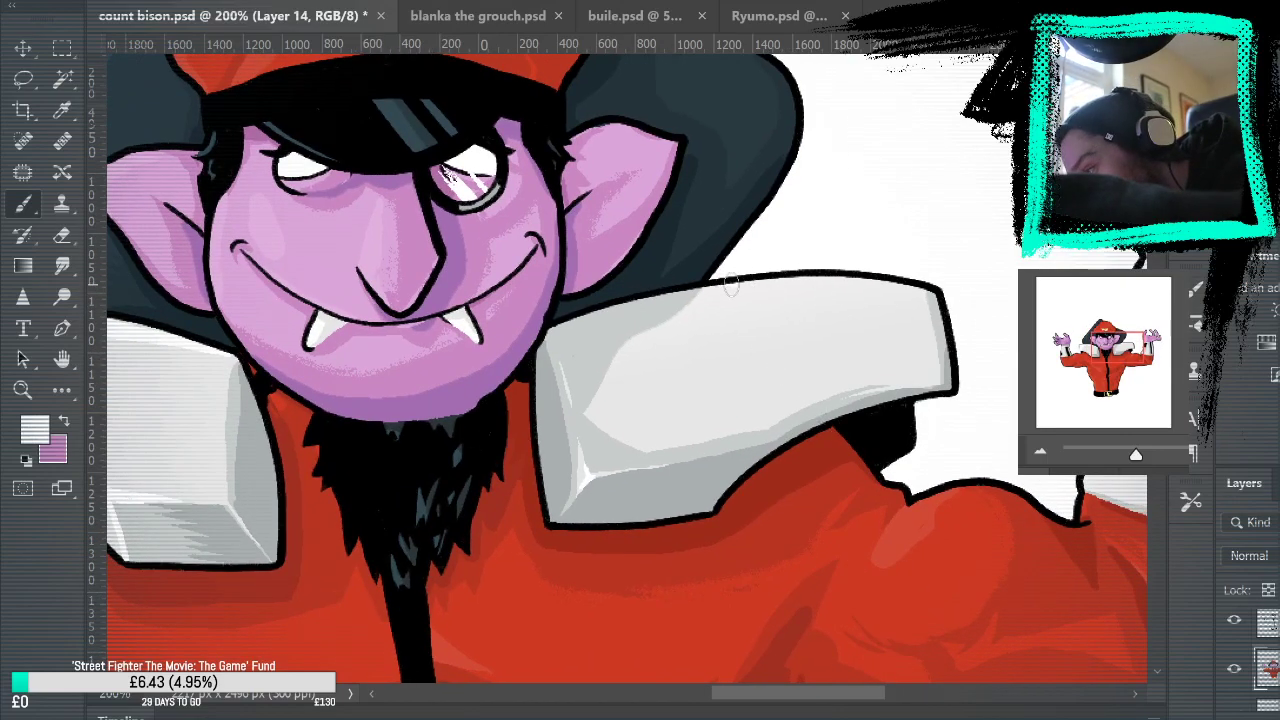
left_click_drag(966, 477, 1071, 382)
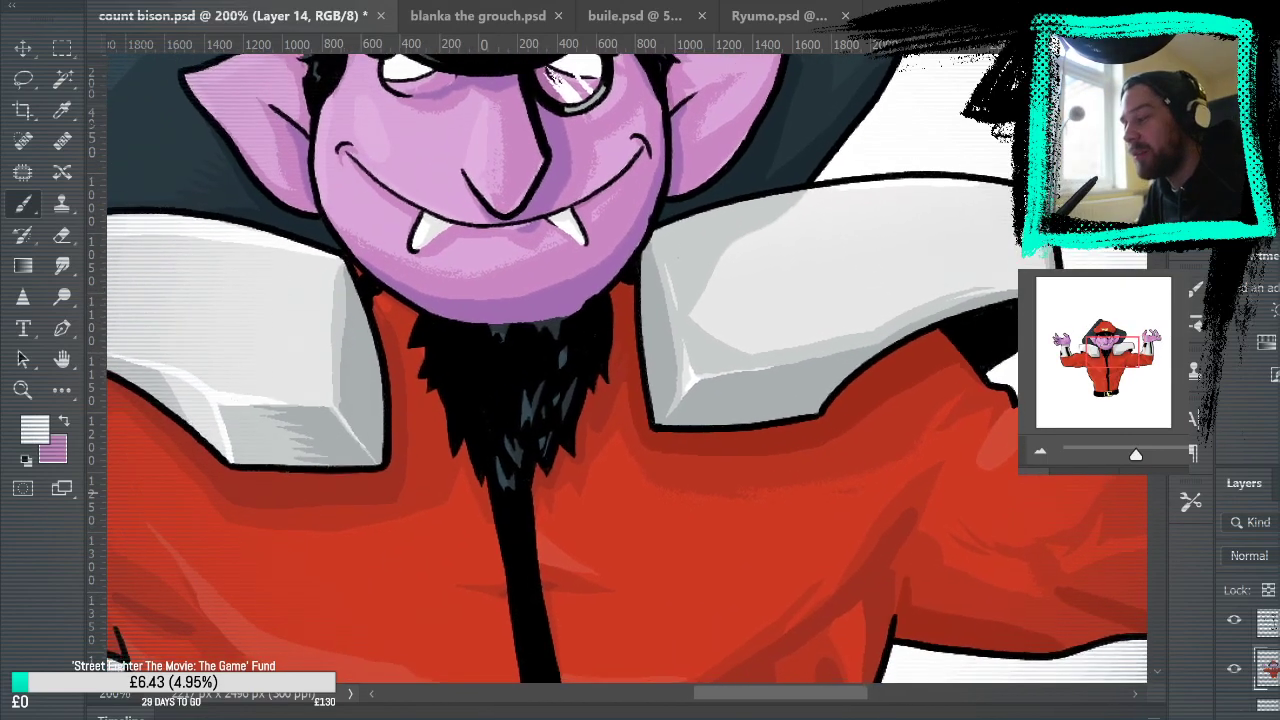
left_click_drag(1025, 250, 1131, 486)
left_click_drag(983, 560, 1041, 341)
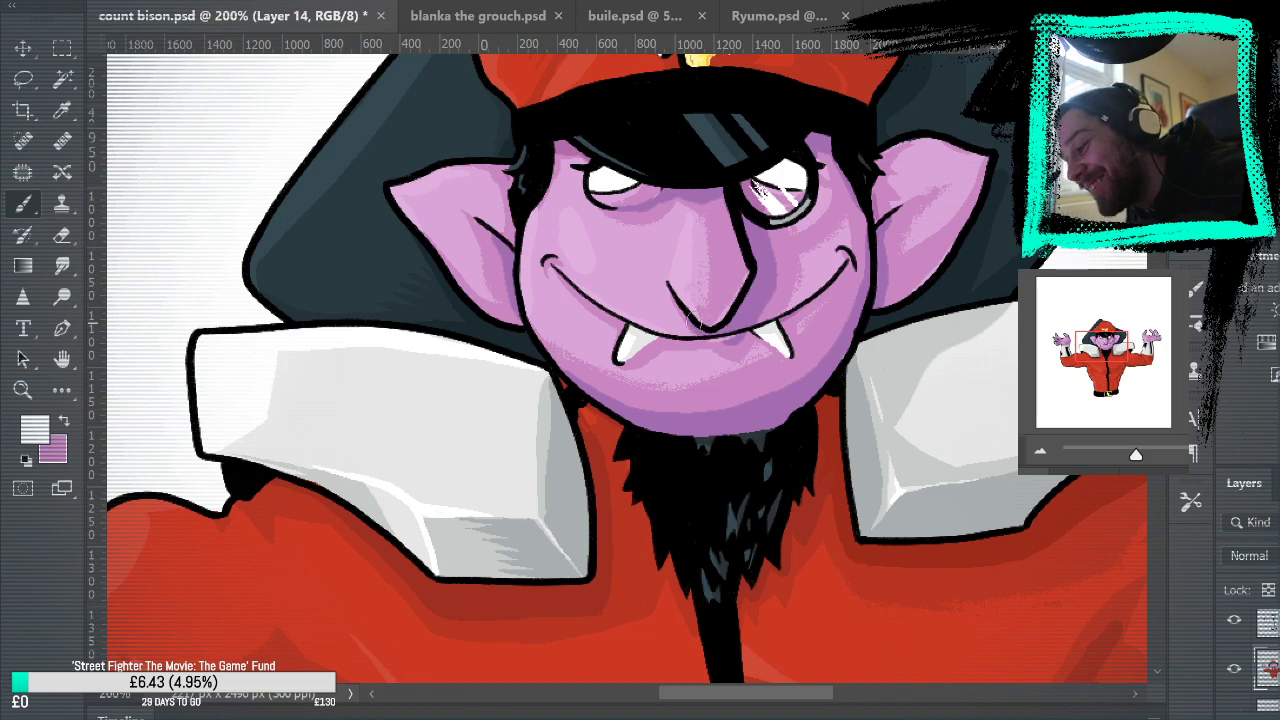
left_click_drag(668, 284, 712, 326)
key("ctrl+z")
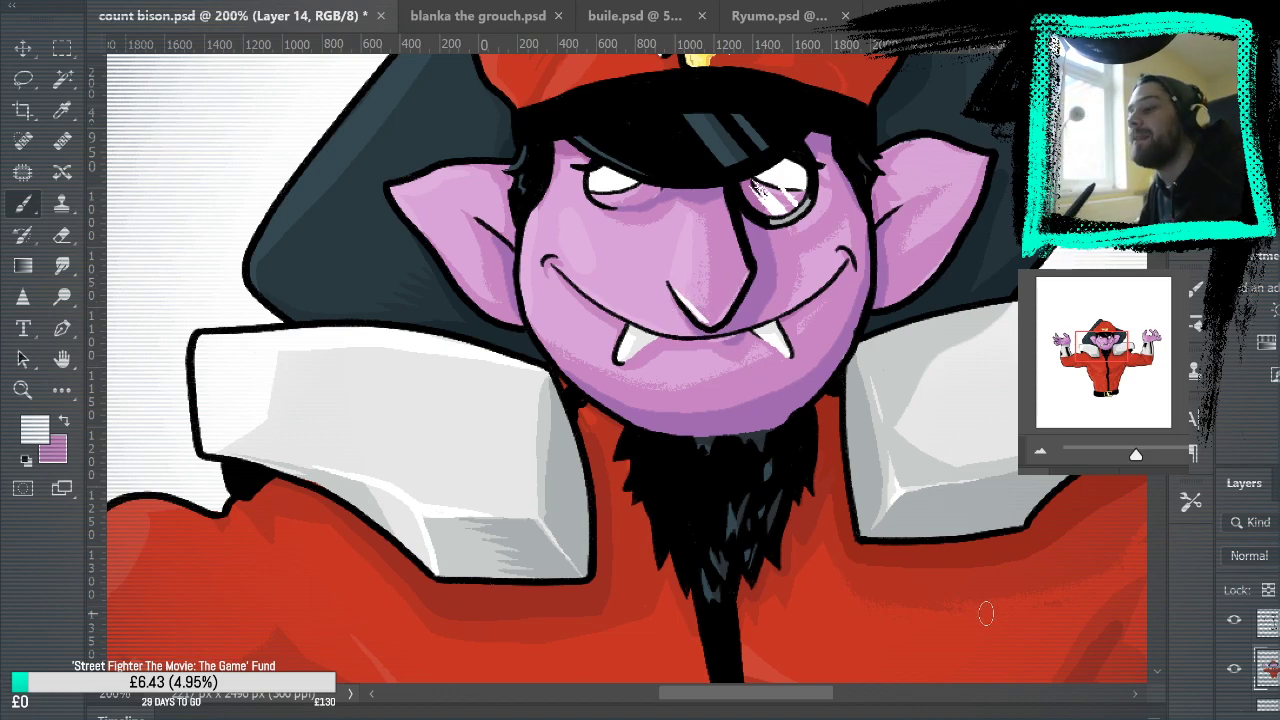
Step: Add thin white rim highlights along the left edge of the face and the left rim of the cap's visor
scroll(975, 614, "up", 2)
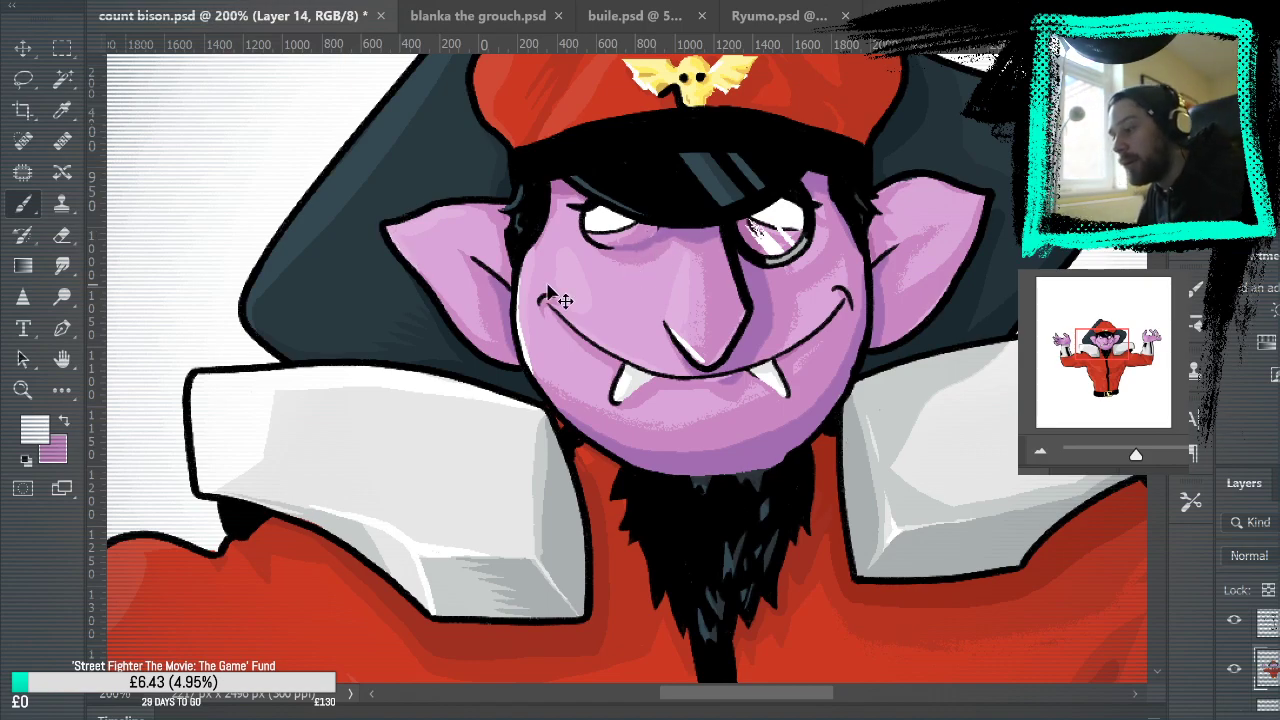
left_click_drag(963, 347, 912, 492)
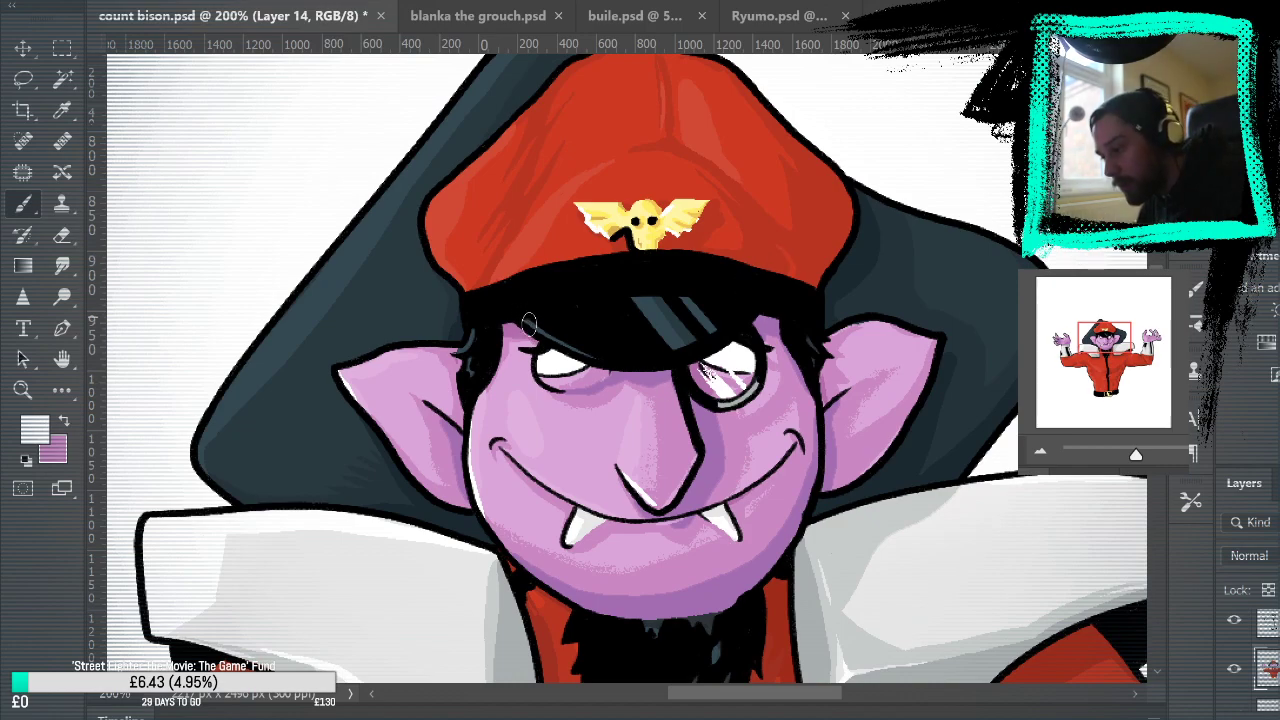
left_click_drag(528, 323, 558, 342)
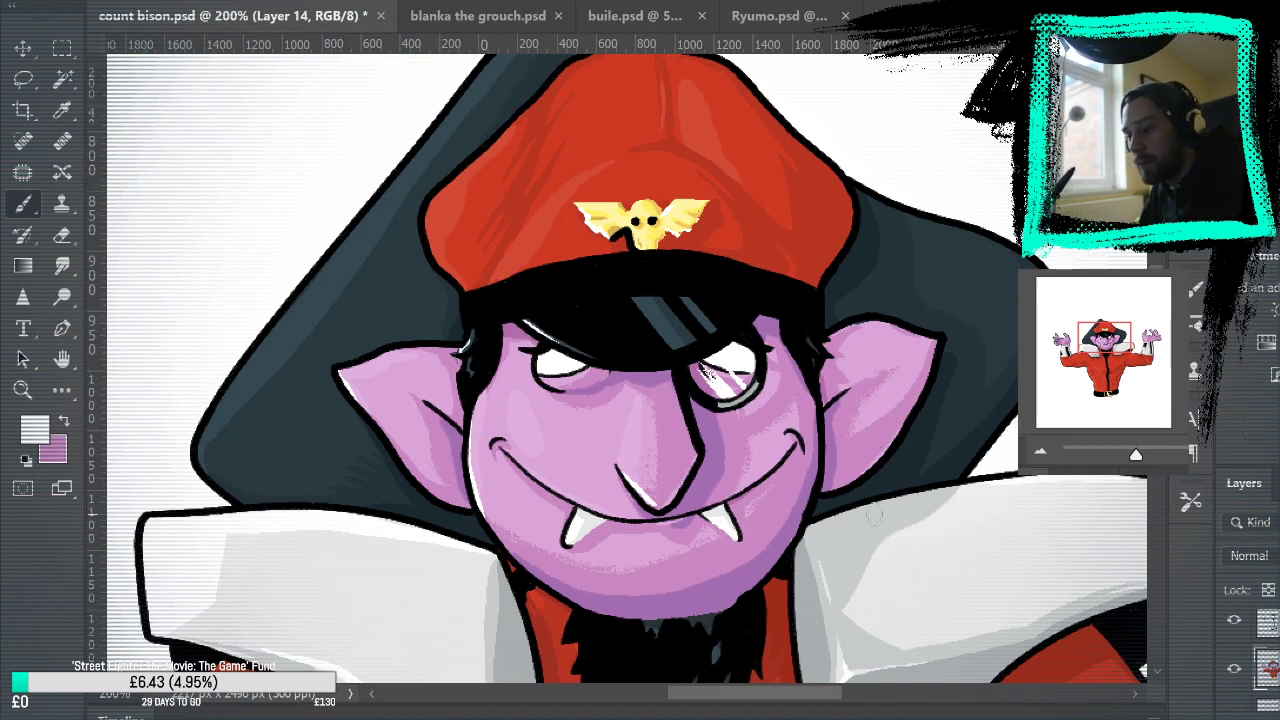
scroll(873, 515, "down", 4)
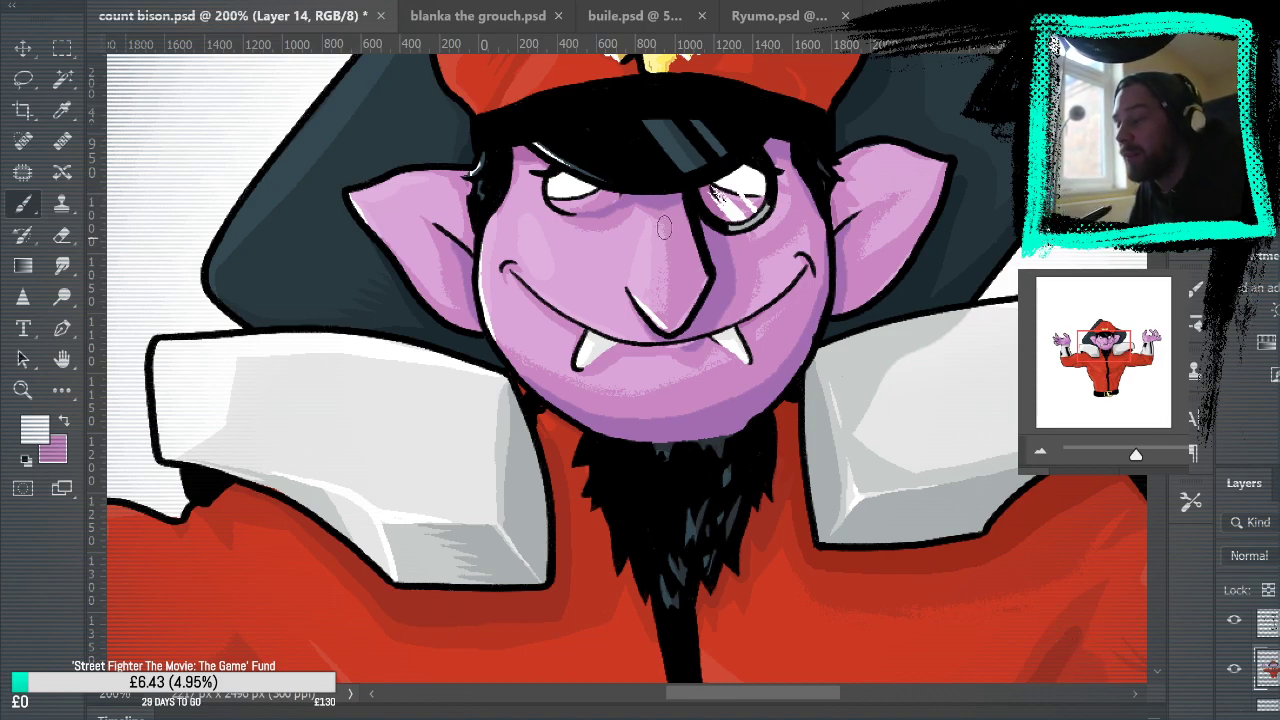
key("ctrl+0")
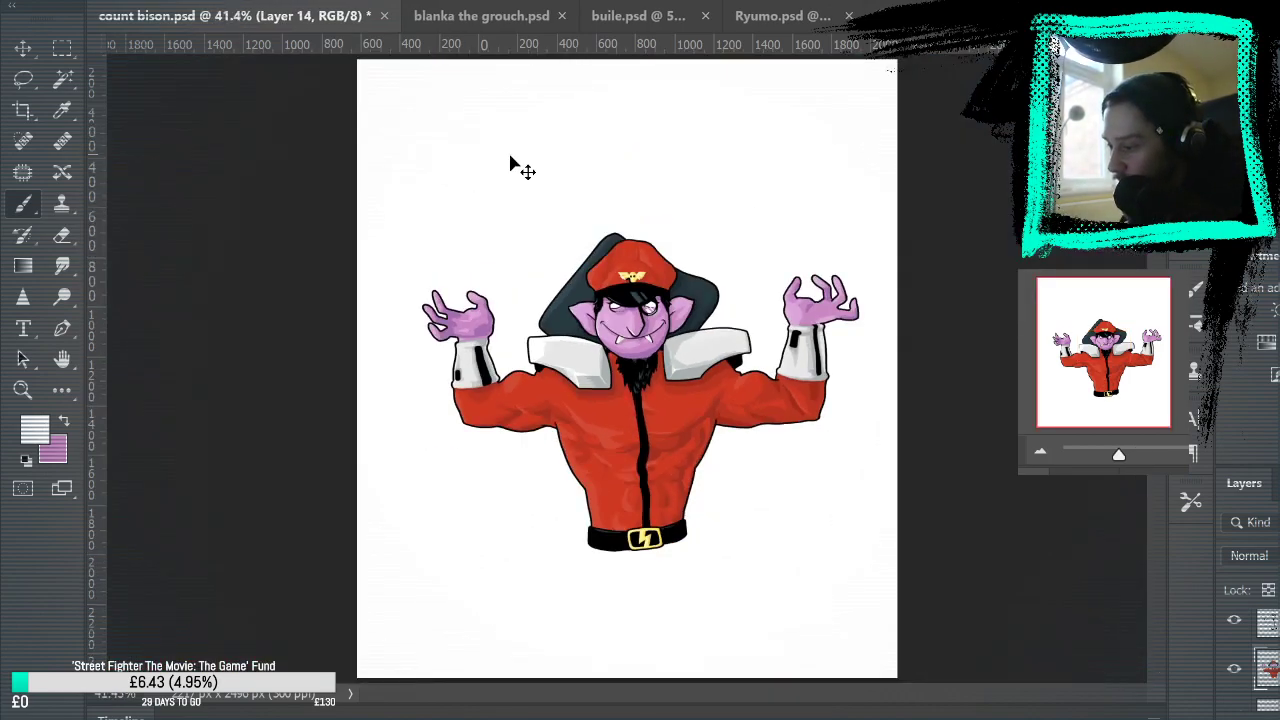
Step: Paint a thin white rim highlight along the right edge of the face, from the cheek to the jaw
left_click(23, 390)
left_click(699, 340)
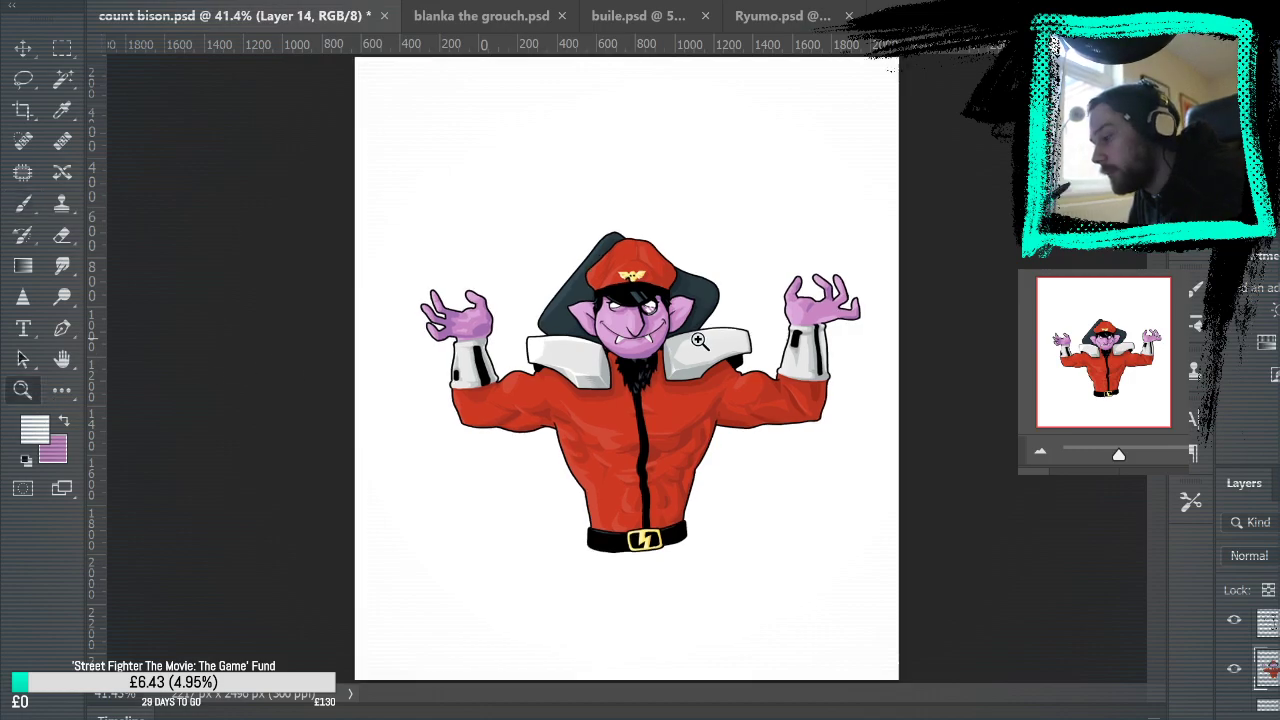
left_click(722, 337)
left_click(748, 332)
left_click(768, 333)
left_click(768, 333)
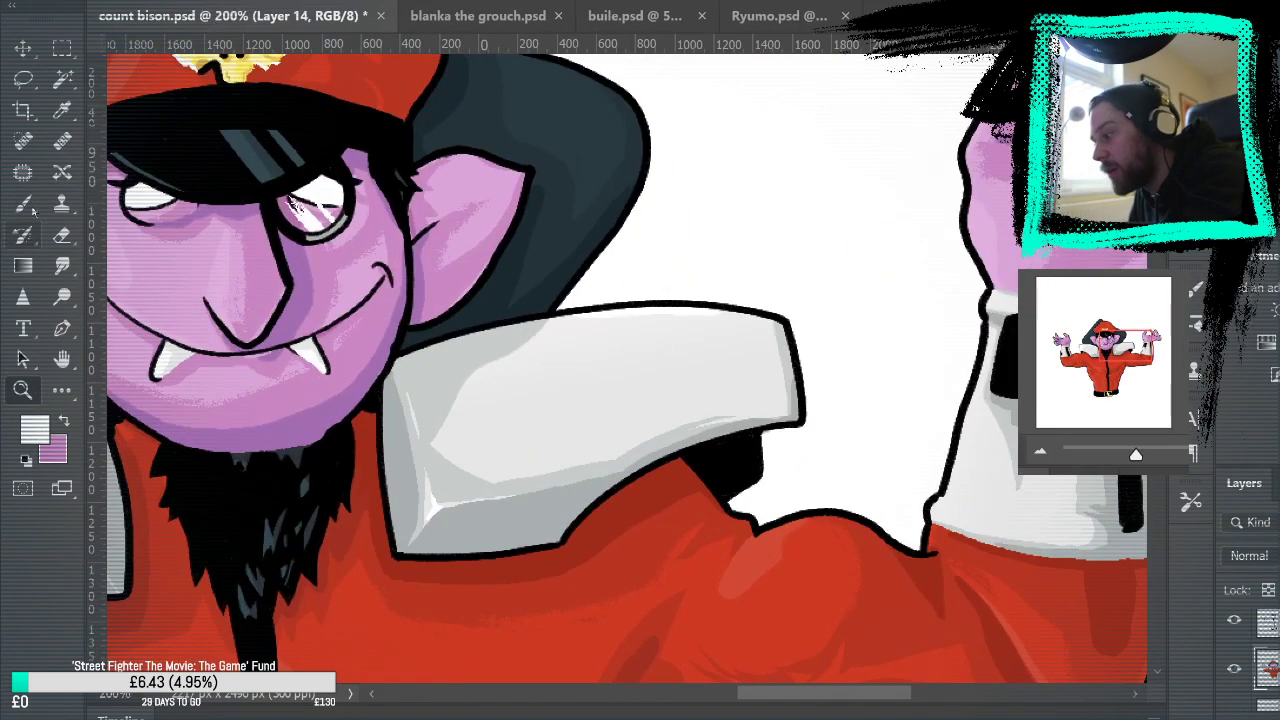
key("b")
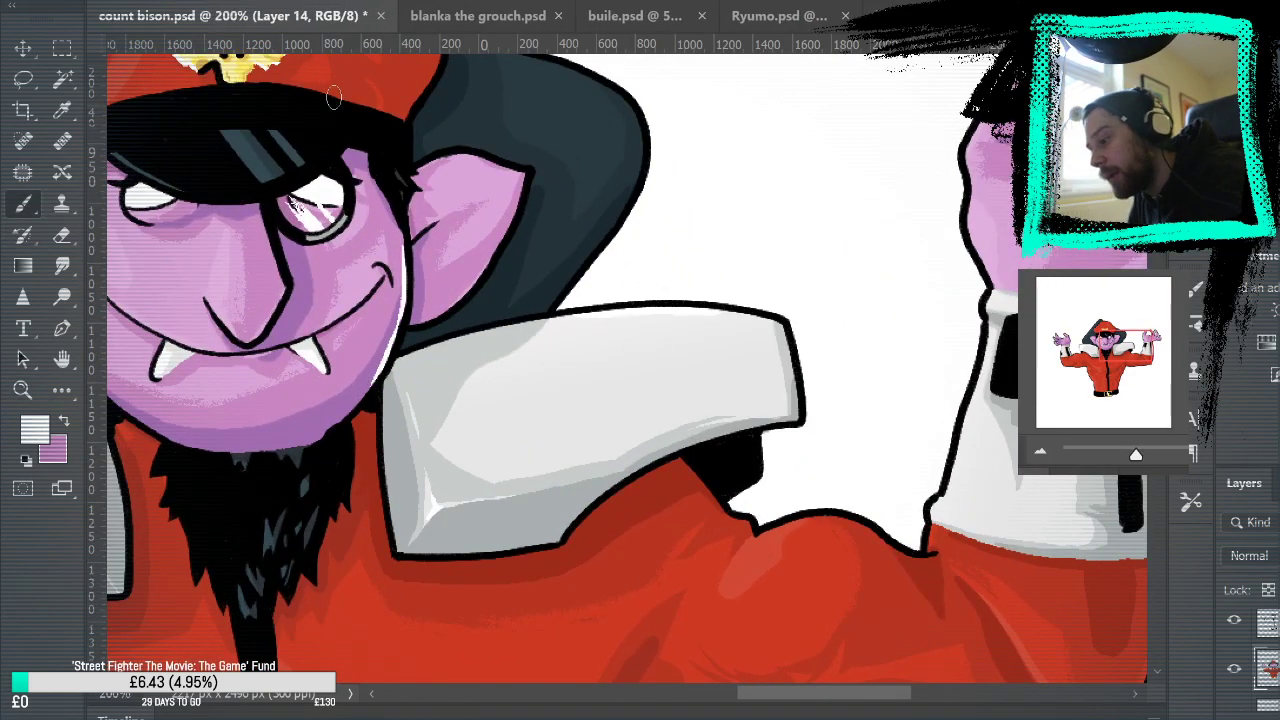
left_click_drag(557, 353, 894, 394)
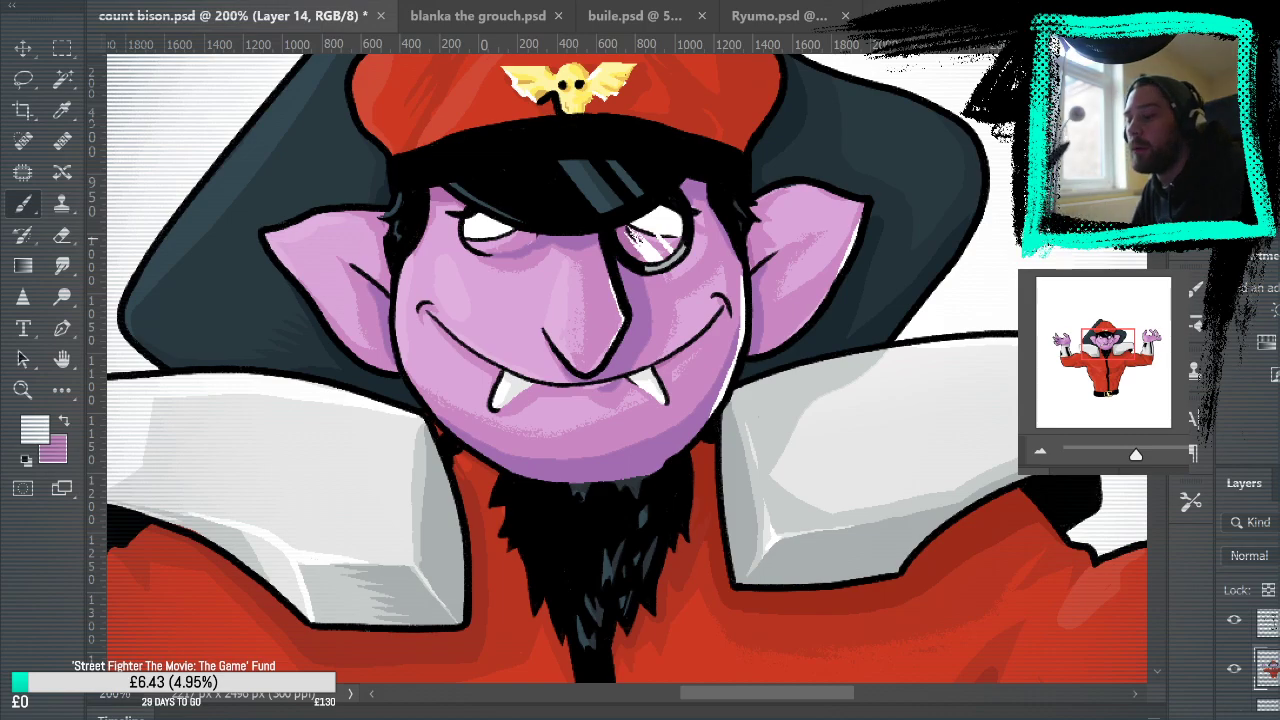
Step: Review the whole figure fitted in view and check the highlights added so far on the face and shoulder pads
left_click_drag(1036, 224, 913, 314)
left_click_drag(742, 538, 812, 373)
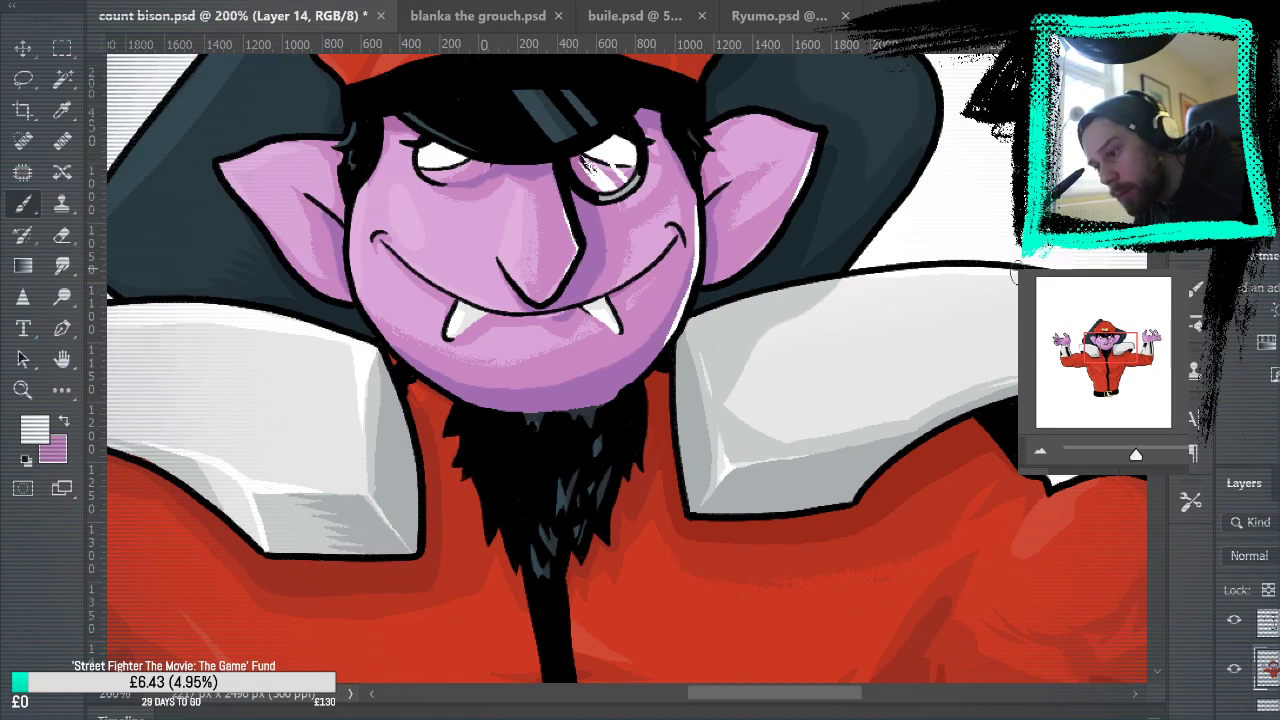
mouse_move(872, 556)
left_mouse_down()
mouse_move(1014, 597)
mouse_move(1072, 573)
left_mouse_up()
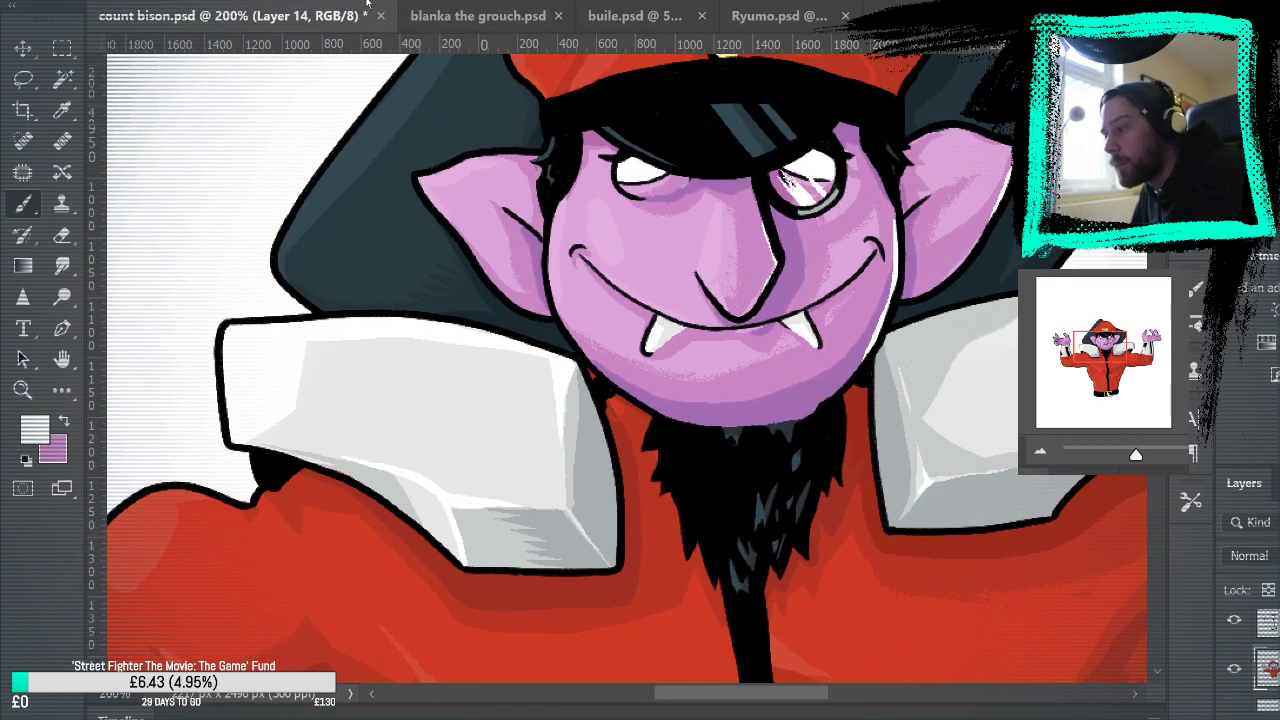
key("ctrl+0")
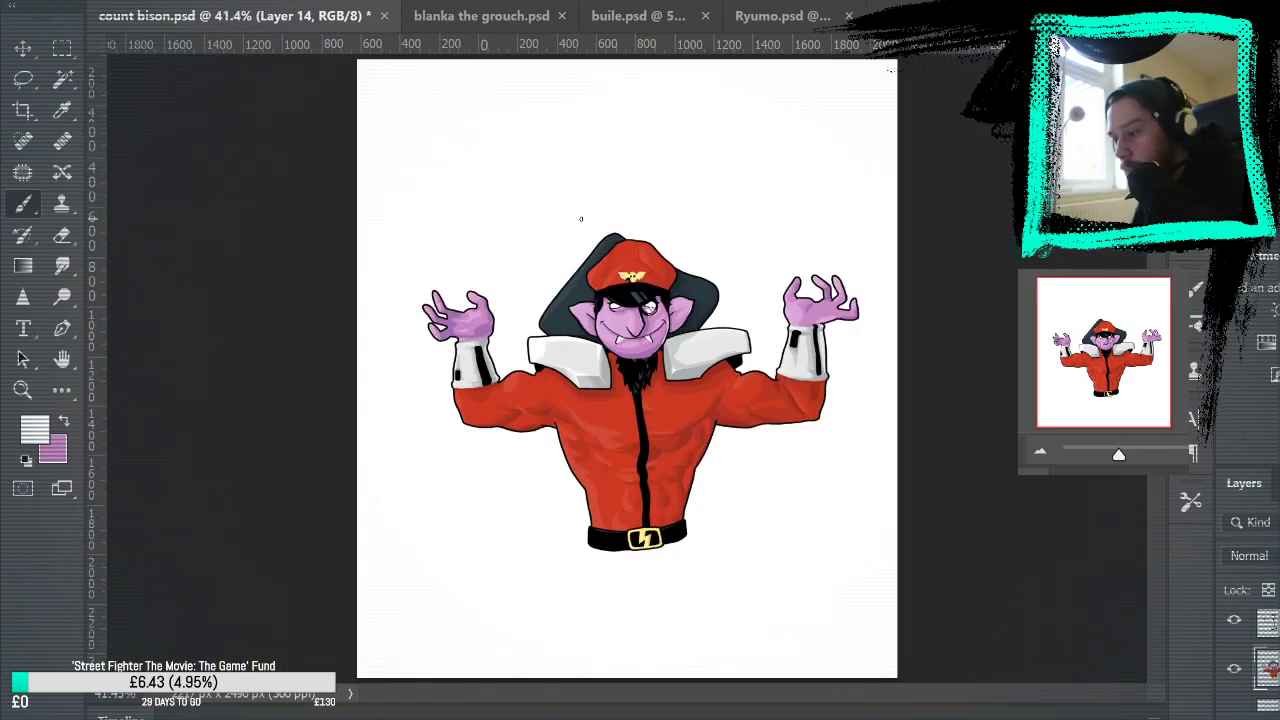
key("z")
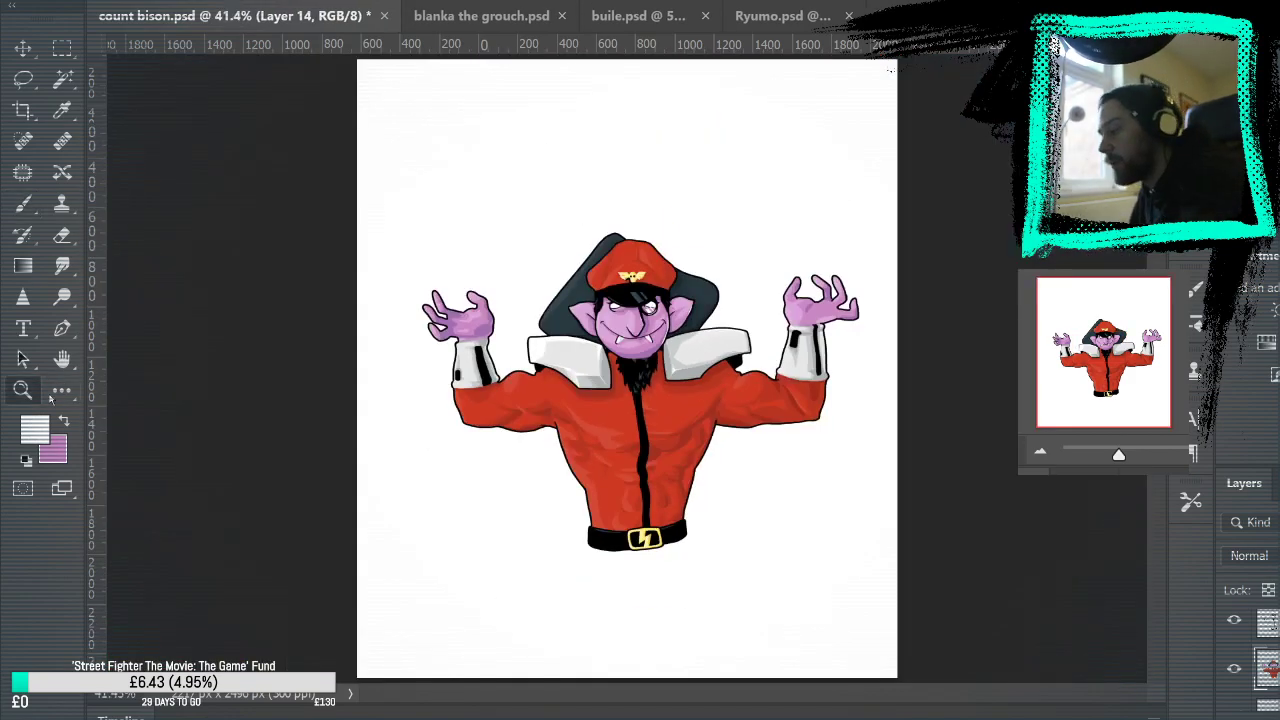
left_click(772, 440)
left_click(772, 440)
left_click(772, 435)
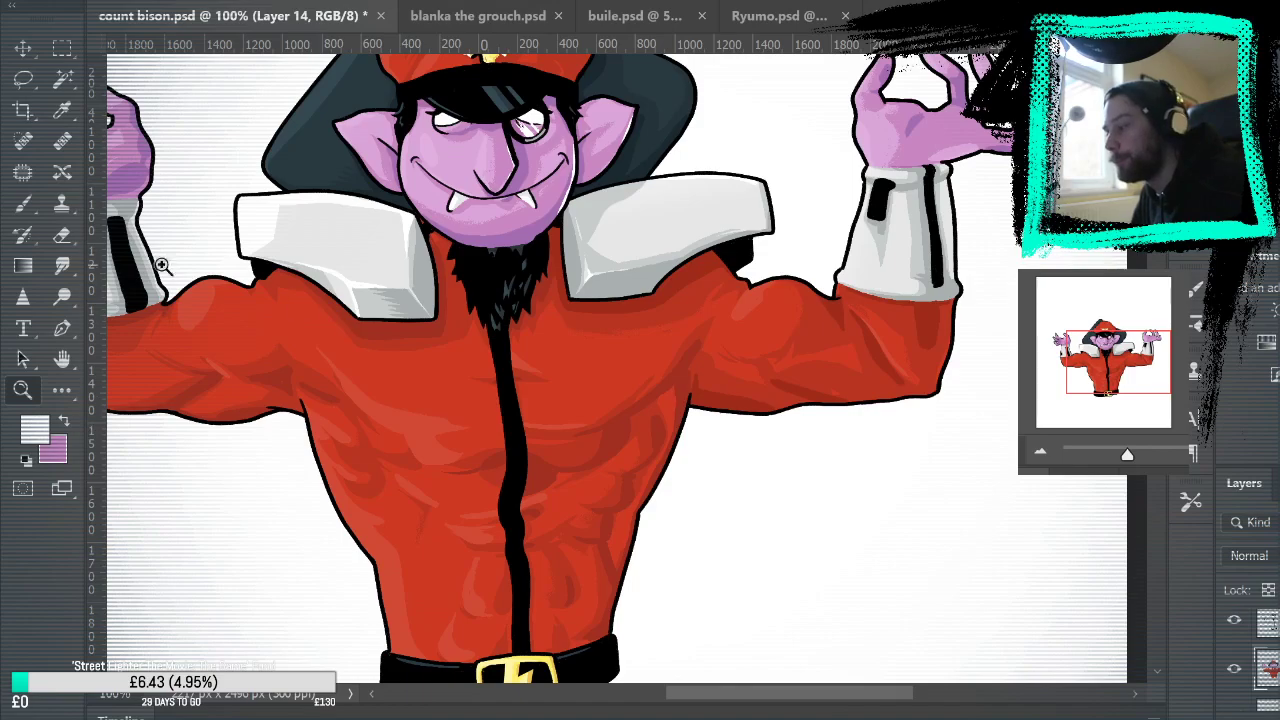
Step: Paint white rim highlights along the top edge of the right shoulder and upper arm, plus a thin highlight on the lower arm crease
key("b")
left_click_drag(920, 314, 972, 446)
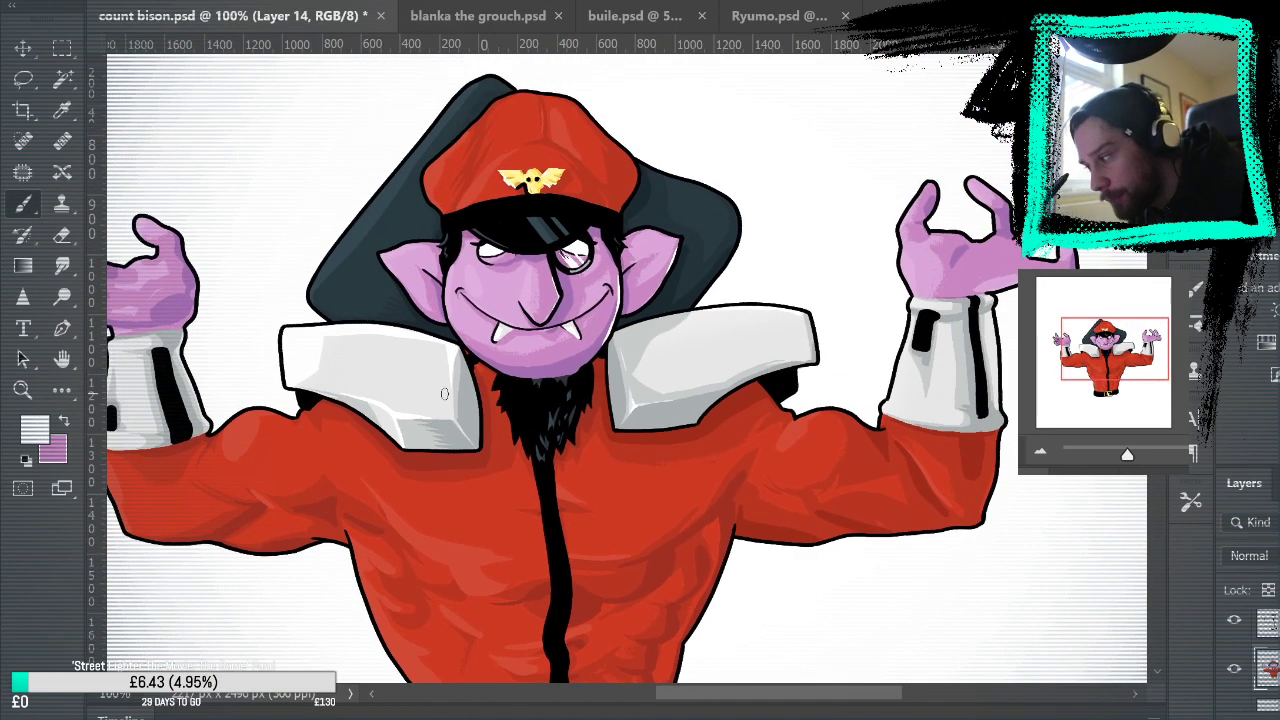
scroll(953, 436, "up", 1)
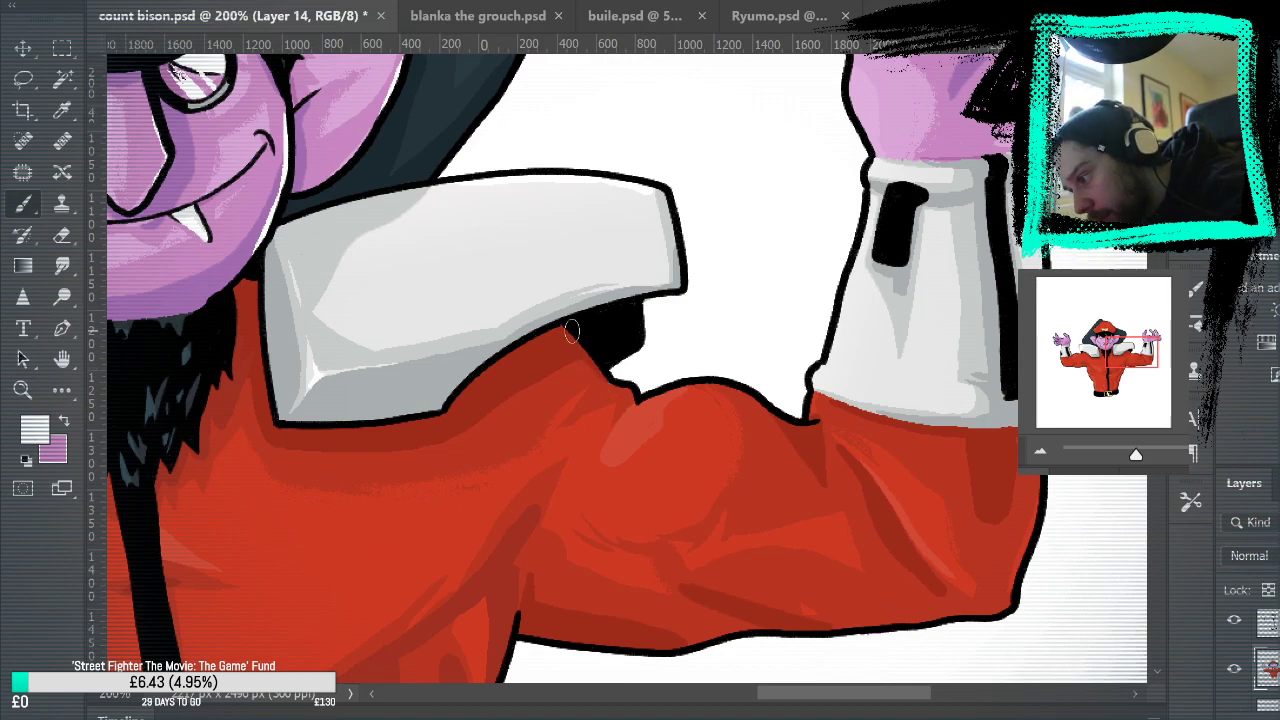
left_click_drag(572, 332, 630, 398)
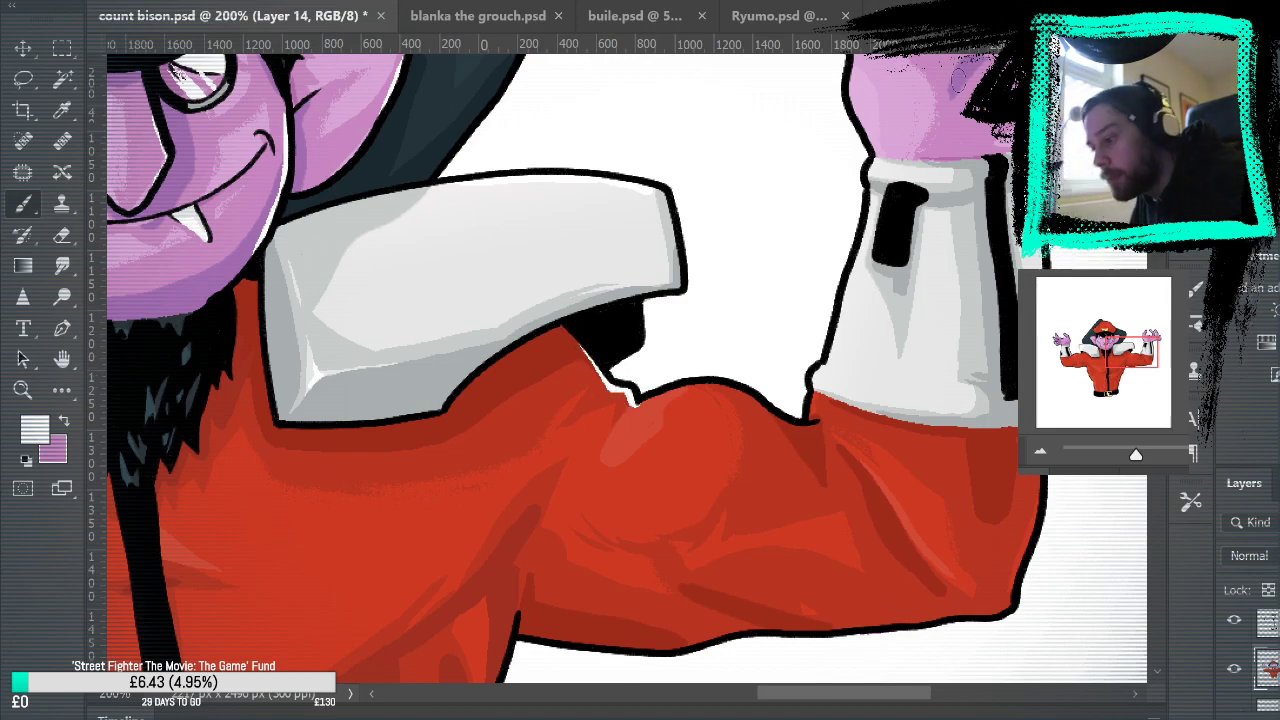
left_click_drag(1006, 270, 914, 634)
left_click_drag(904, 482, 905, 711)
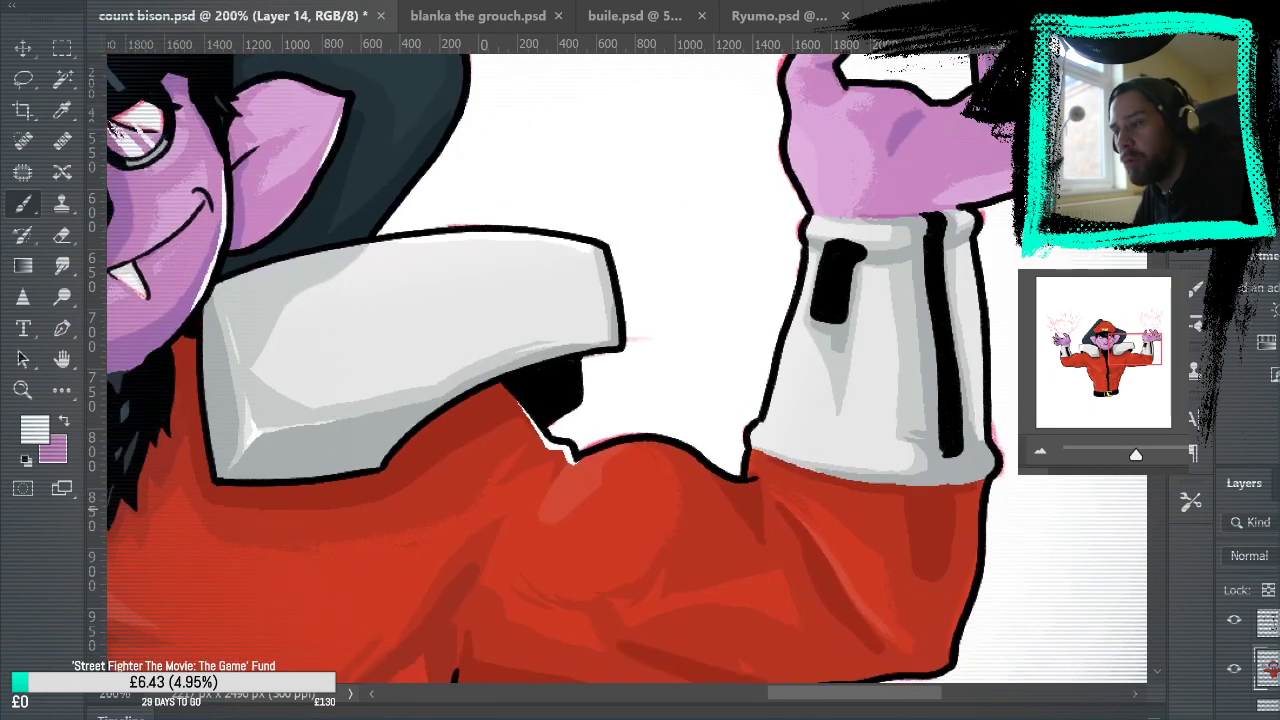
left_click_drag(928, 551, 925, 5)
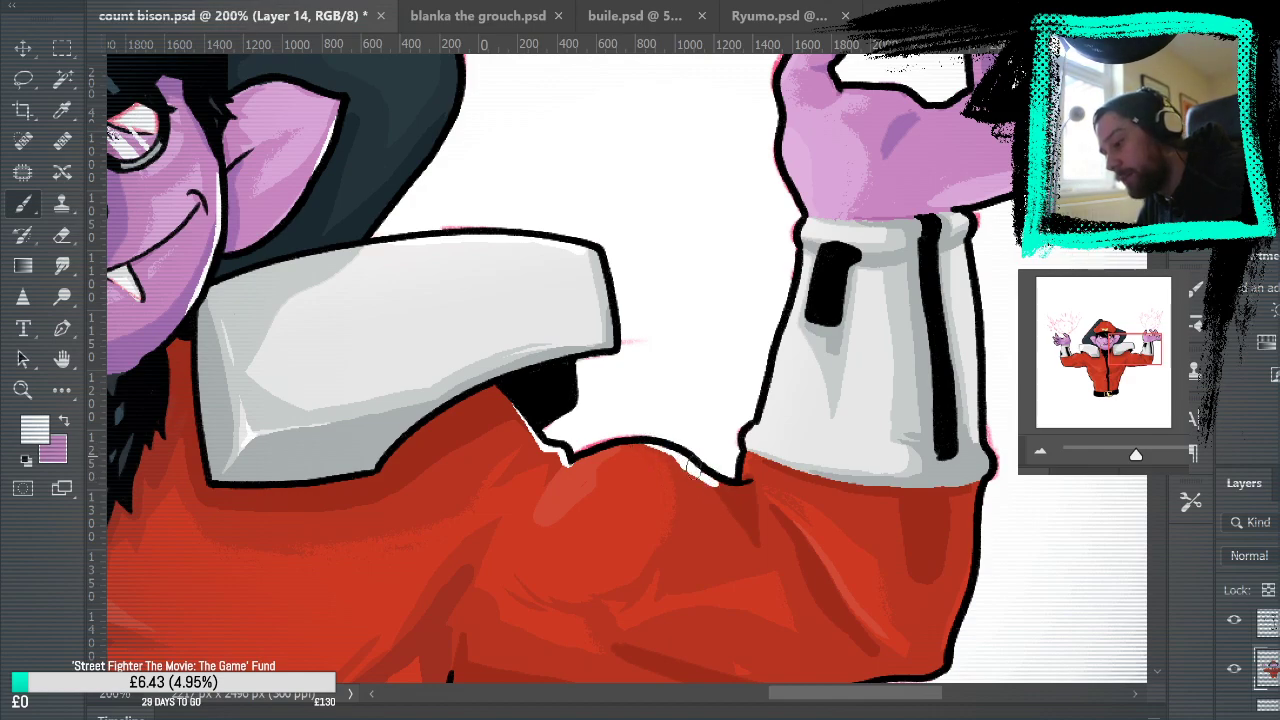
mouse_move(908, 580)
left_mouse_down()
mouse_move(977, 291)
mouse_move(1000, 355)
left_mouse_up()
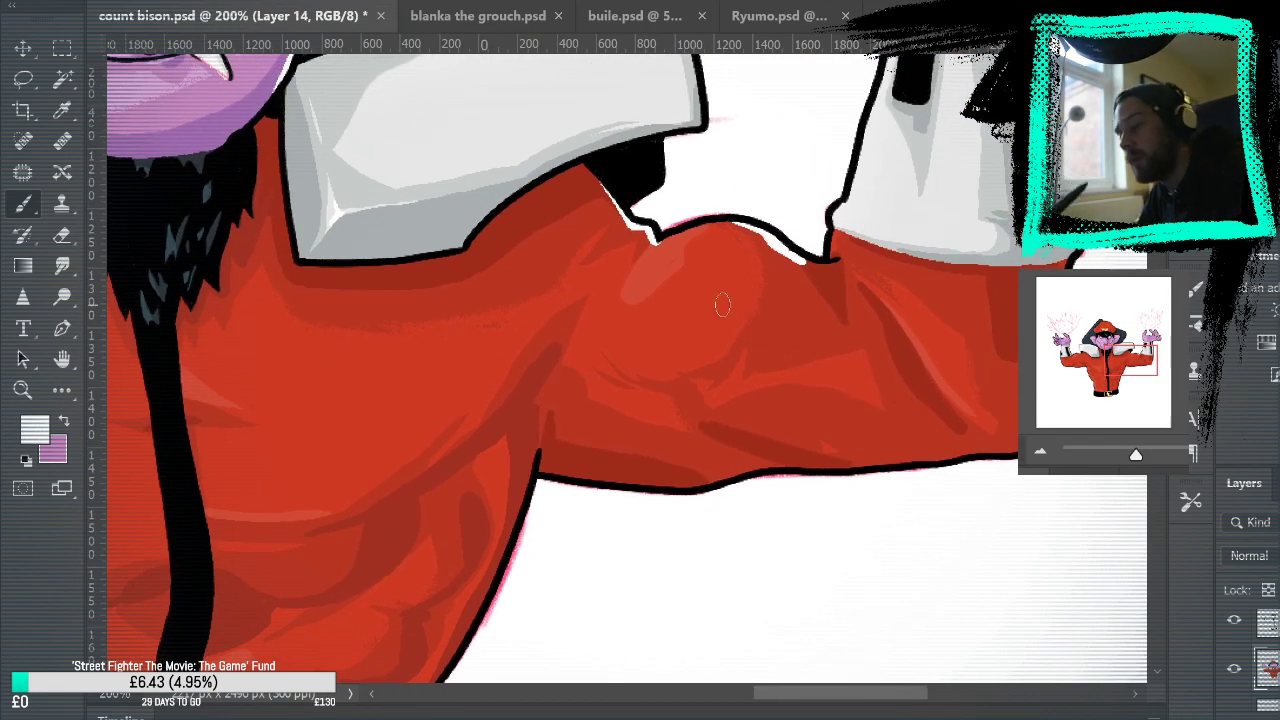
left_click_drag(783, 425, 822, 441)
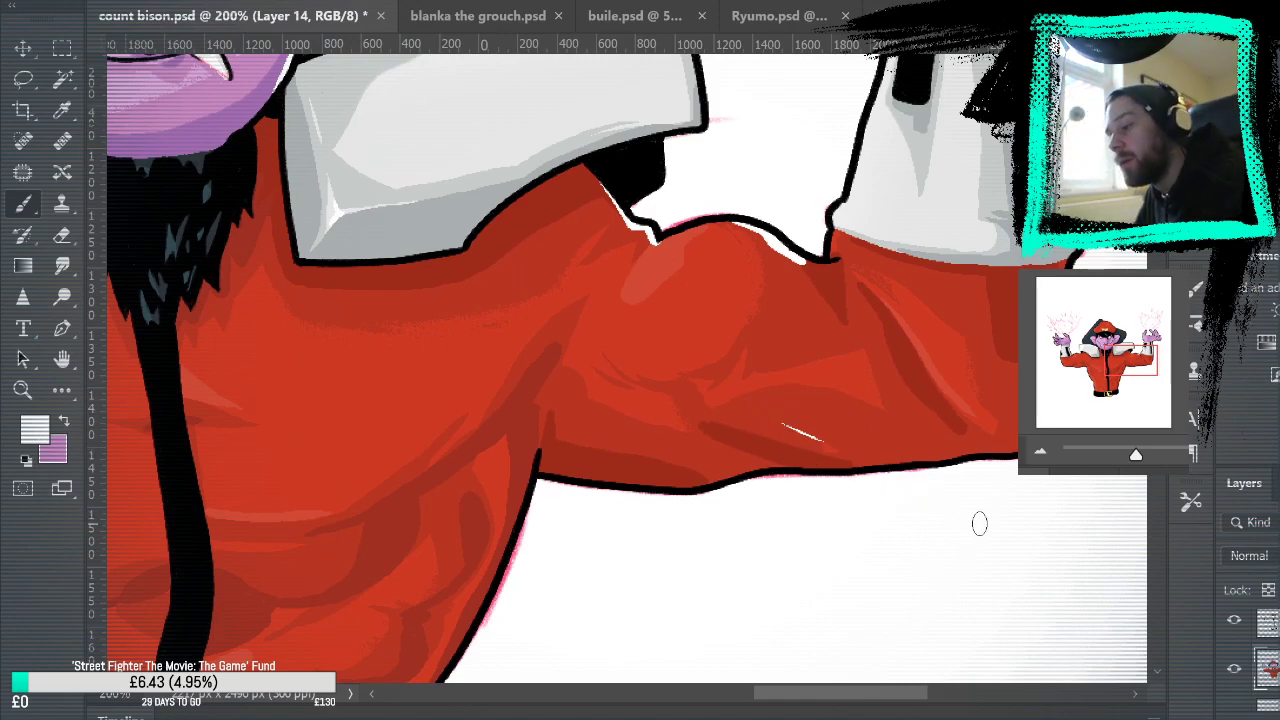
Step: Paint white highlights on the lower band and upper rim of the right cuff, refining the lower one with colours sampled from the cuff
mouse_move(1078, 492)
left_mouse_down()
mouse_move(974, 680)
mouse_move(955, 588)
left_mouse_up()
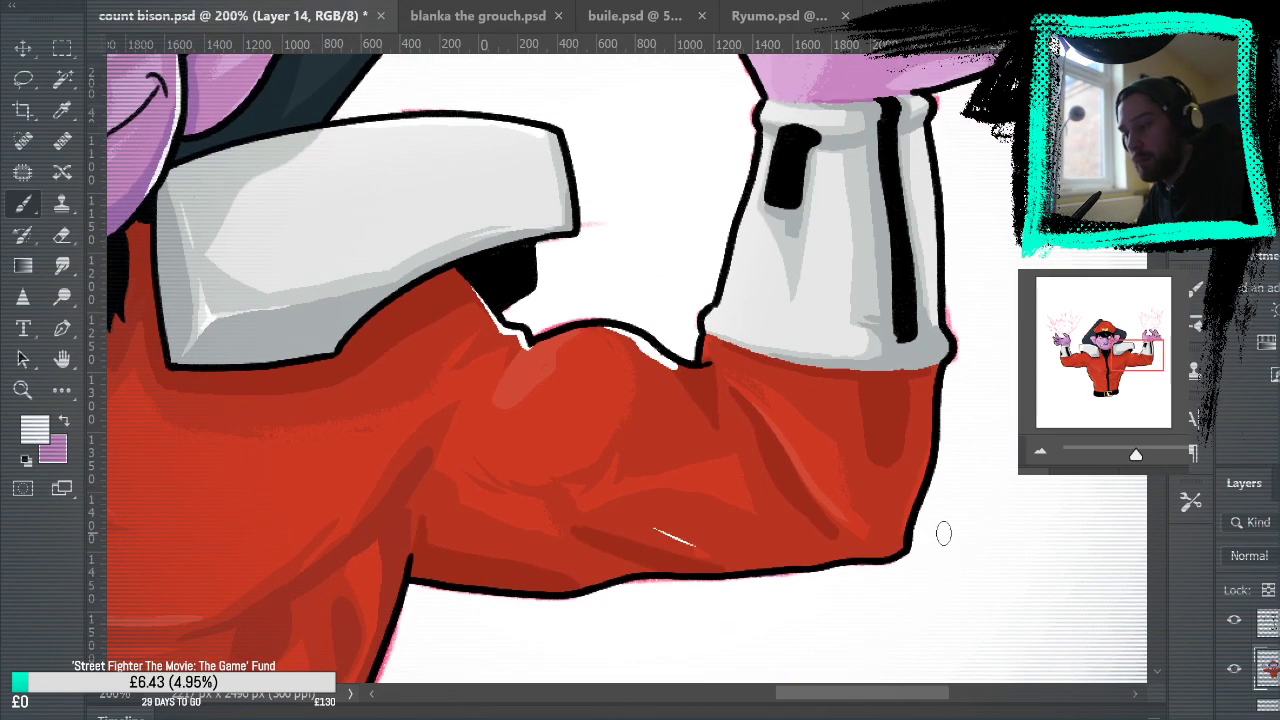
scroll(990, 420, "up", 3)
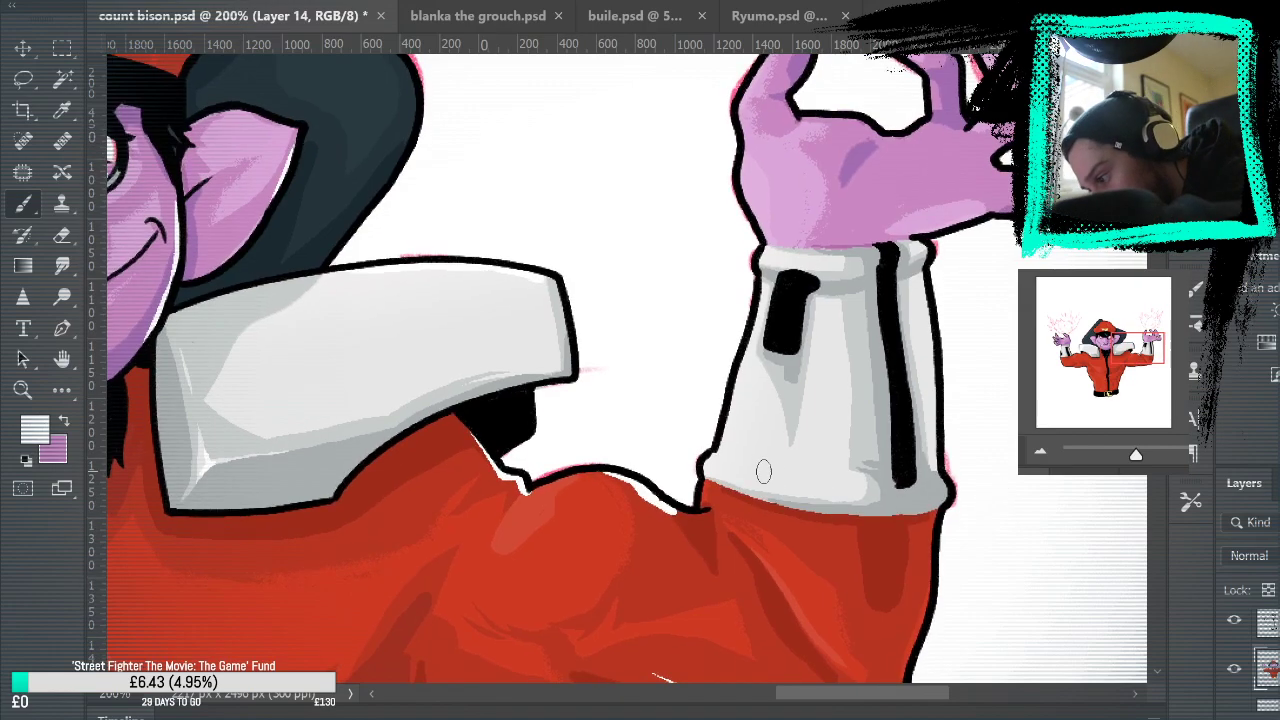
mouse_move(768, 469)
left_mouse_down()
mouse_move(828, 480)
mouse_move(766, 466)
left_mouse_up()
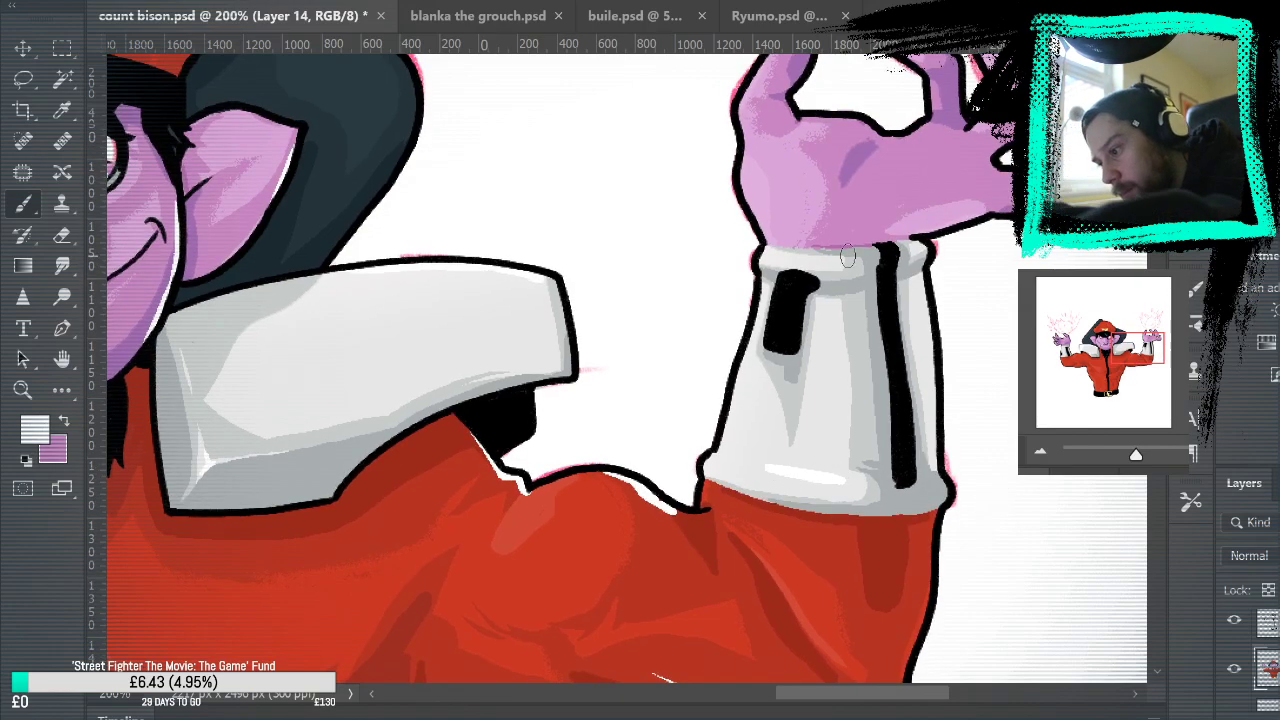
left_click_drag(789, 257, 840, 263)
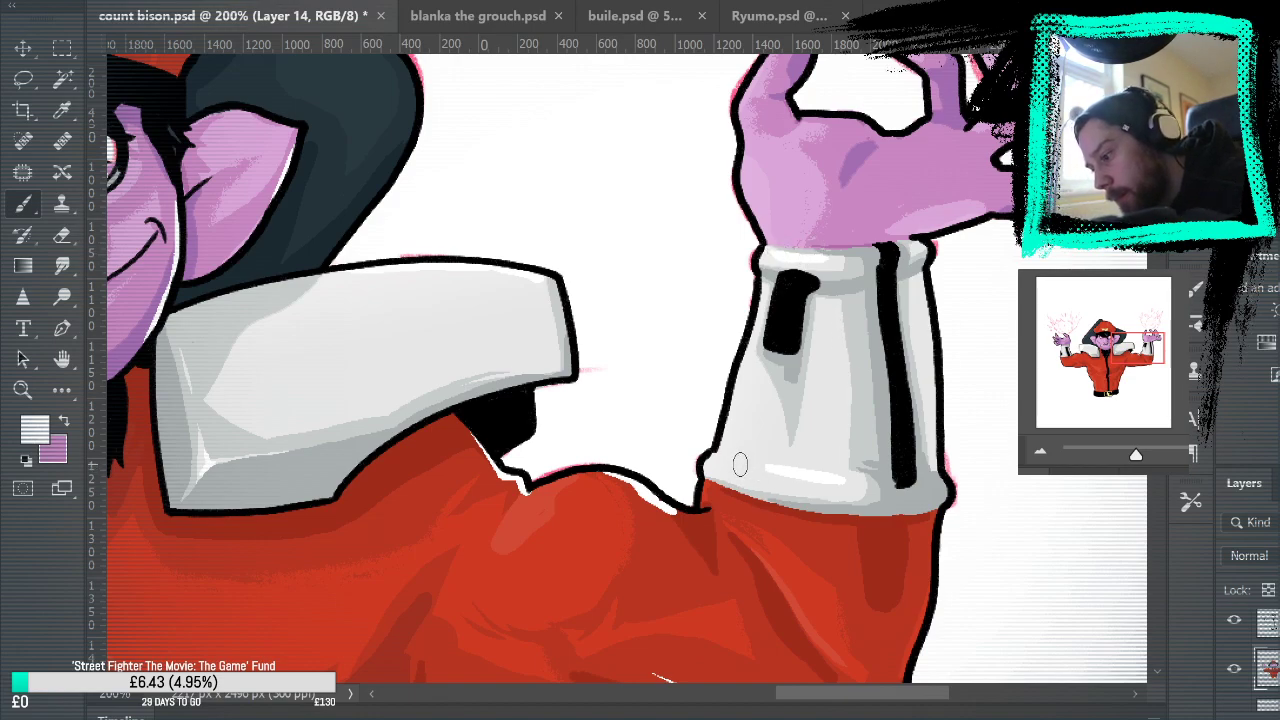
mouse_move(728, 461)
left_mouse_down()
mouse_move(814, 486)
mouse_move(757, 463)
mouse_move(793, 473)
mouse_move(772, 469)
left_mouse_up()
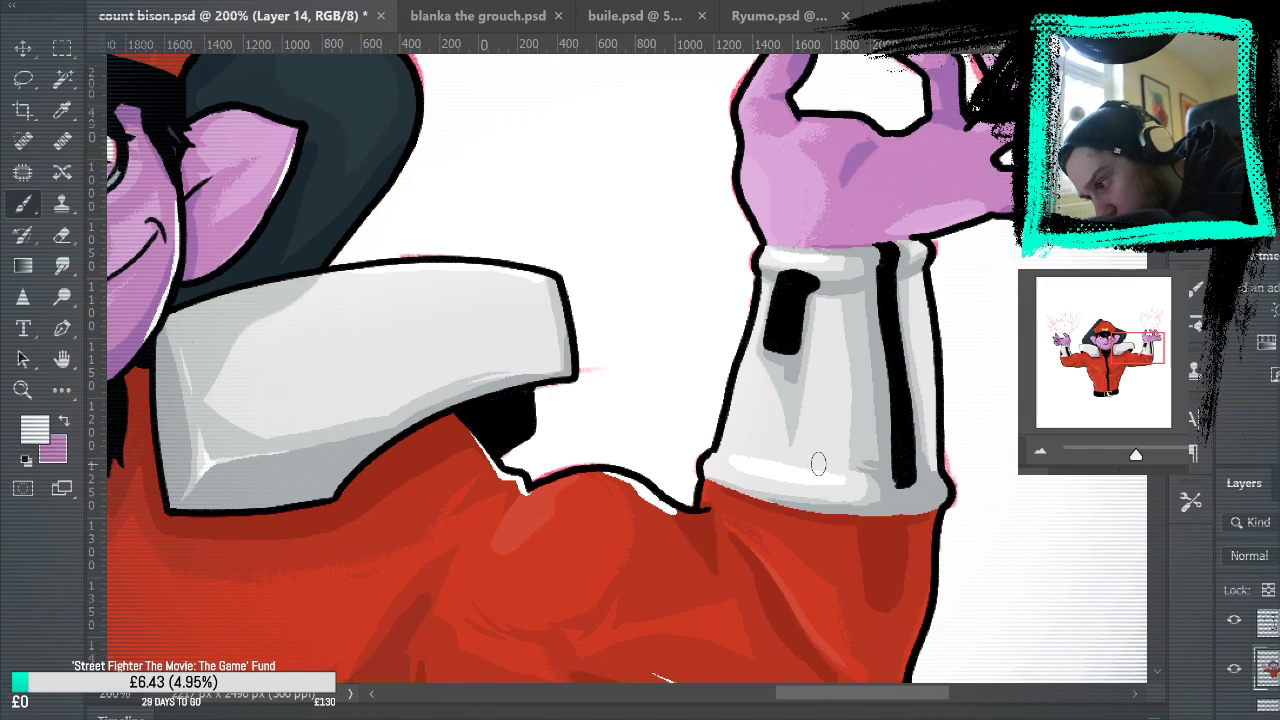
left_click(755, 440, "alt")
left_click_drag(722, 450, 796, 466)
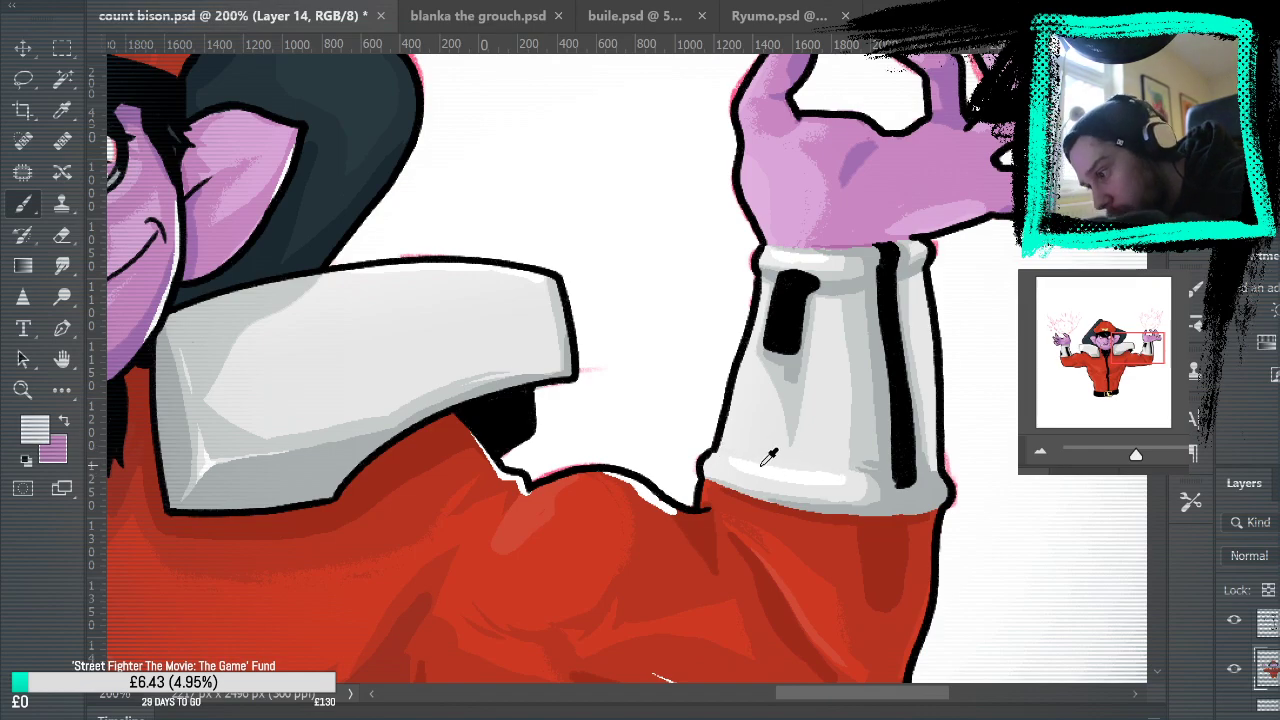
left_click(762, 465, "alt")
Step: Paint thin white highlights along the upper edges and tips of the right hand's fingers
mouse_move(1028, 384)
left_mouse_down()
mouse_move(974, 526)
mouse_move(957, 692)
mouse_move(941, 647)
left_mouse_up()
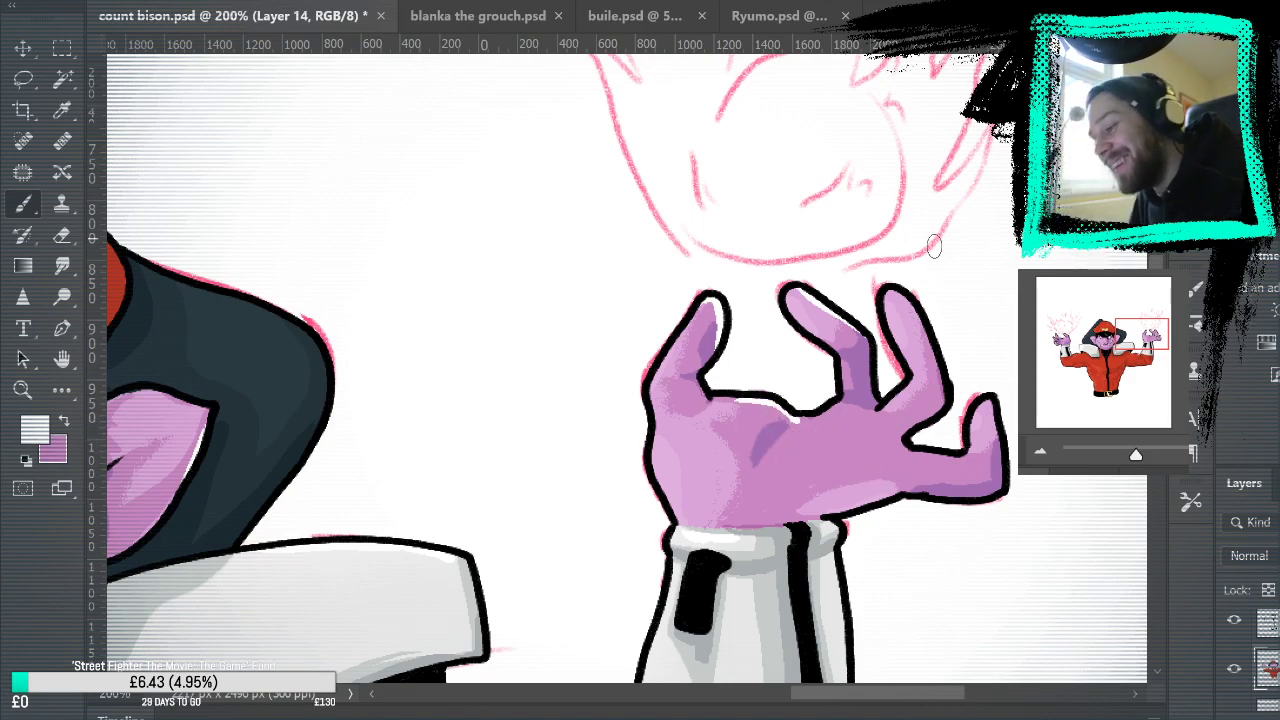
left_click_drag(888, 293, 924, 332)
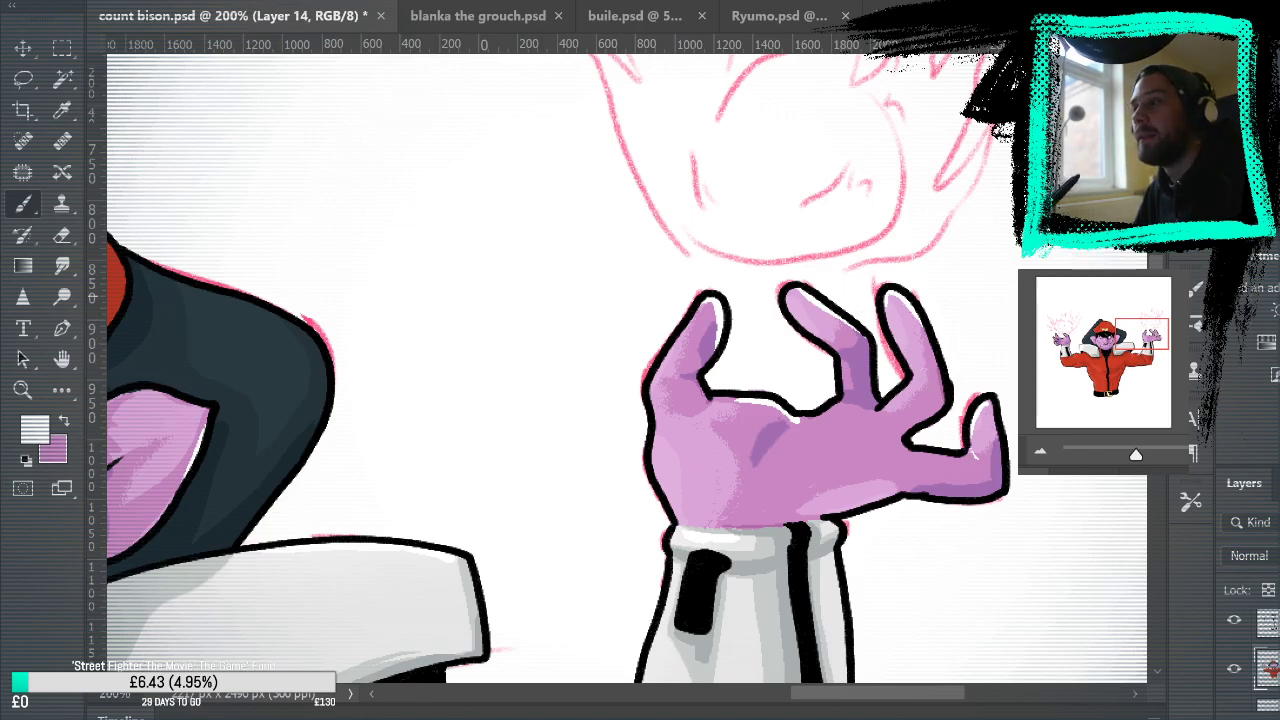
left_click_drag(888, 320, 886, 300)
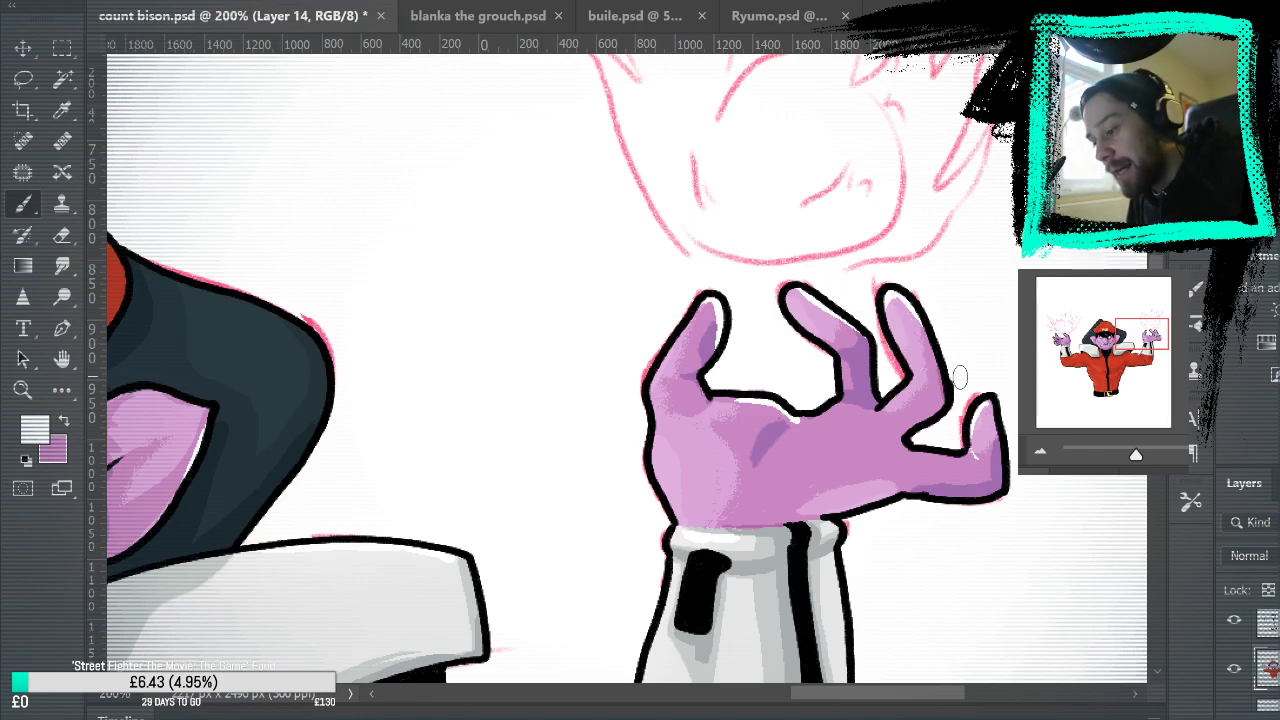
left_click_drag(972, 483, 1015, 358)
Step: Paint white rim highlights on the right edges of the cap and dark cape collar, undoing the stroke across the cap's front
mouse_move(968, 528)
left_mouse_down()
mouse_move(1040, 618)
mouse_move(1262, 606)
left_mouse_up()
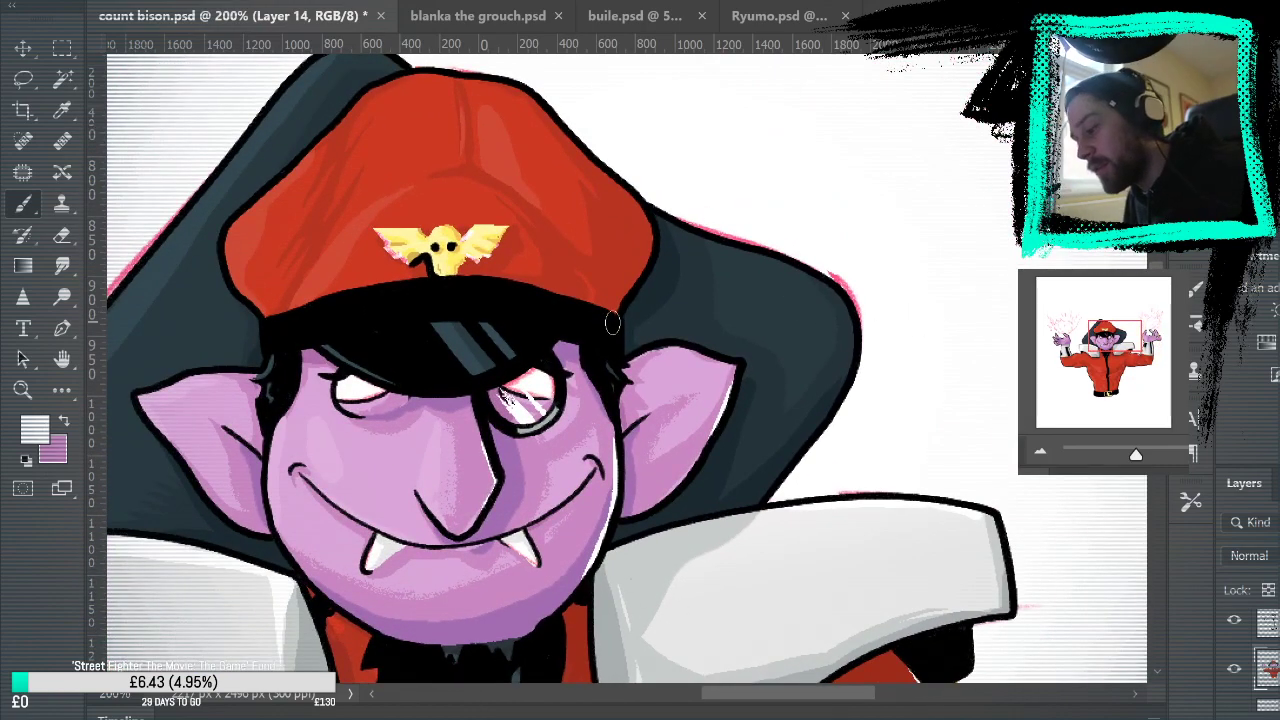
mouse_move(612, 322)
left_mouse_down()
mouse_move(648, 259)
mouse_move(650, 208)
left_mouse_up()
left_click_drag(966, 430, 1012, 521)
left_click_drag(559, 292, 599, 333)
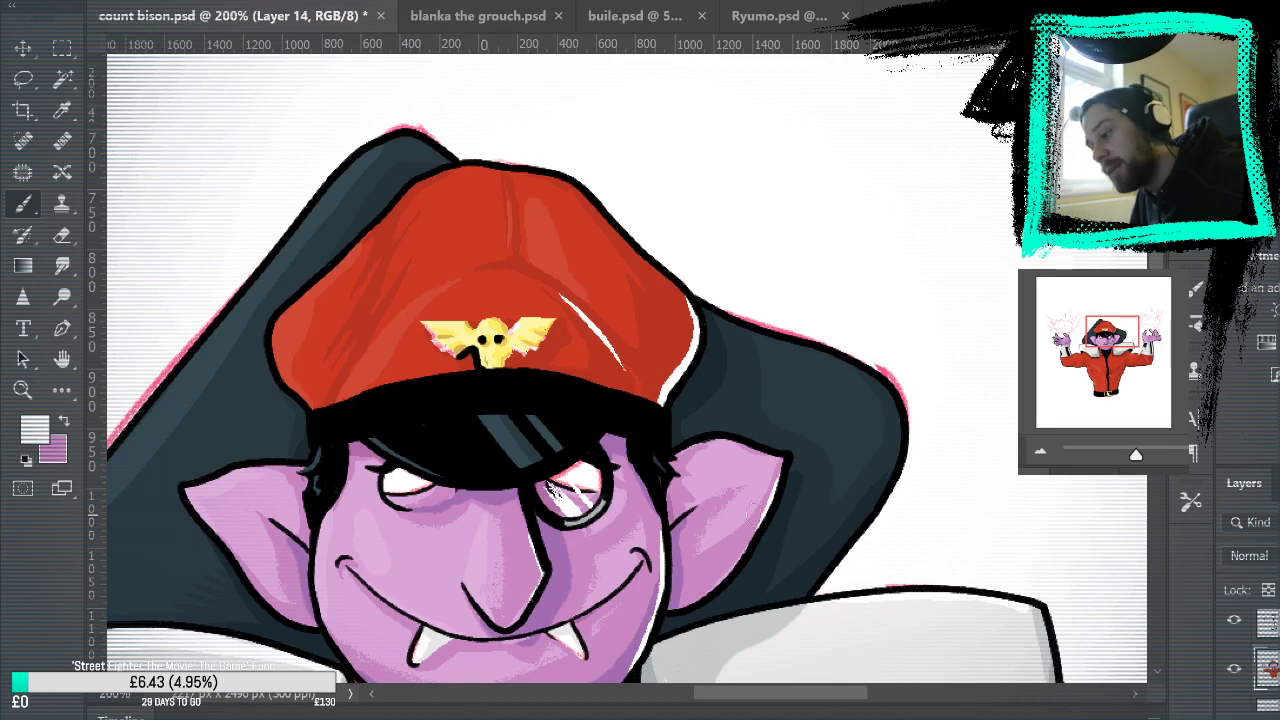
key("ctrl+z")
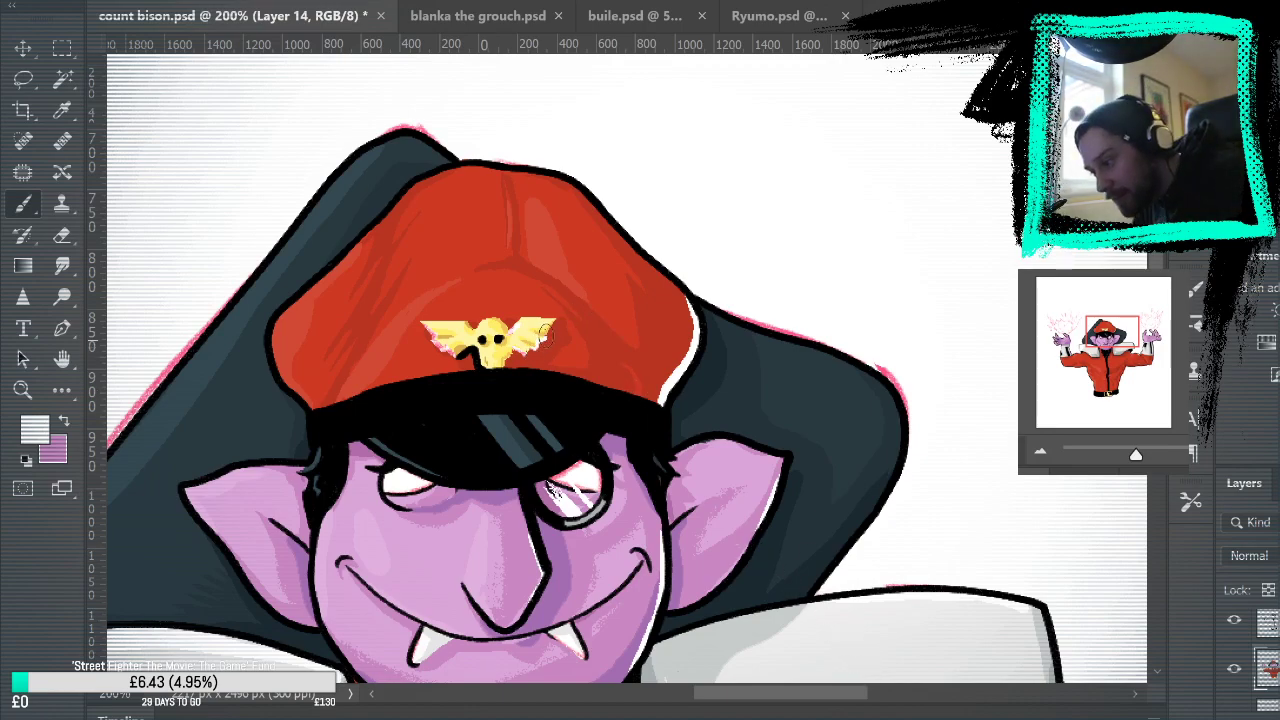
mouse_move(865, 337)
left_mouse_down()
mouse_move(971, 209)
mouse_move(964, 302)
left_mouse_up()
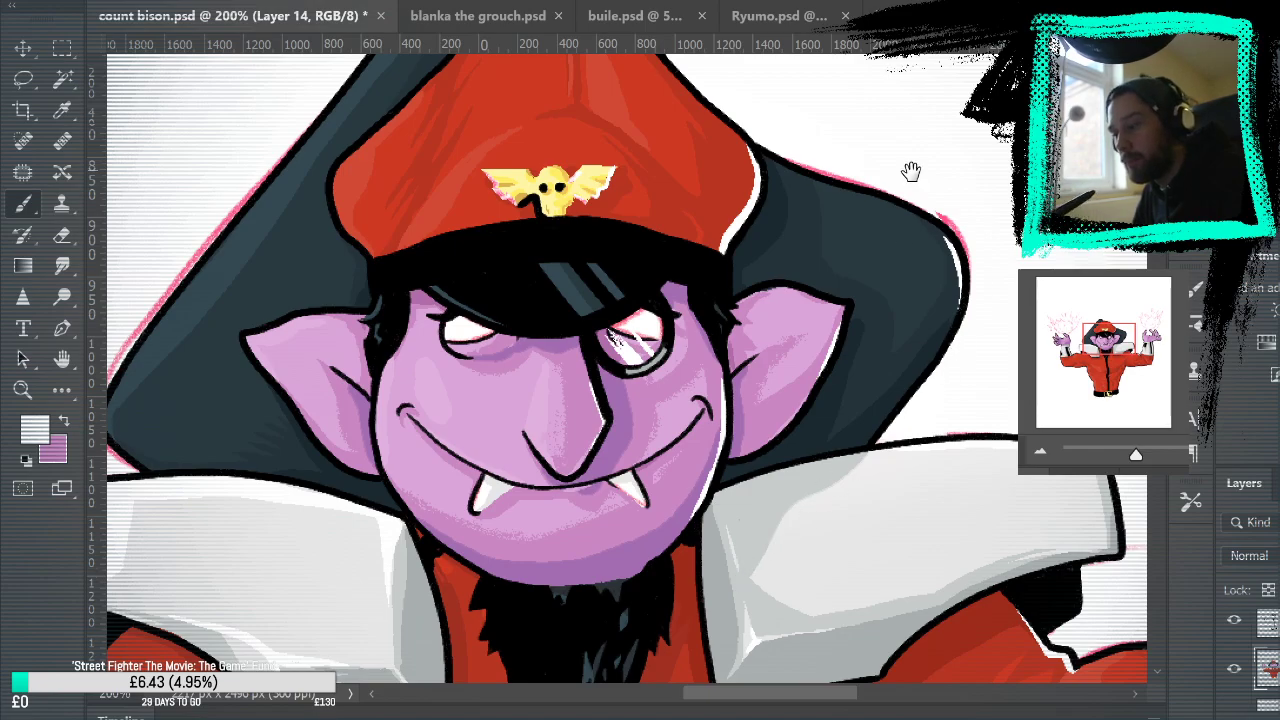
Step: Collapse the adjustments panel above the layers and enlarge the navigator preview
left_click_drag(911, 172, 1092, 313)
left_click_drag(800, 520, 834, 209)
left_click_drag(686, 572, 923, 411)
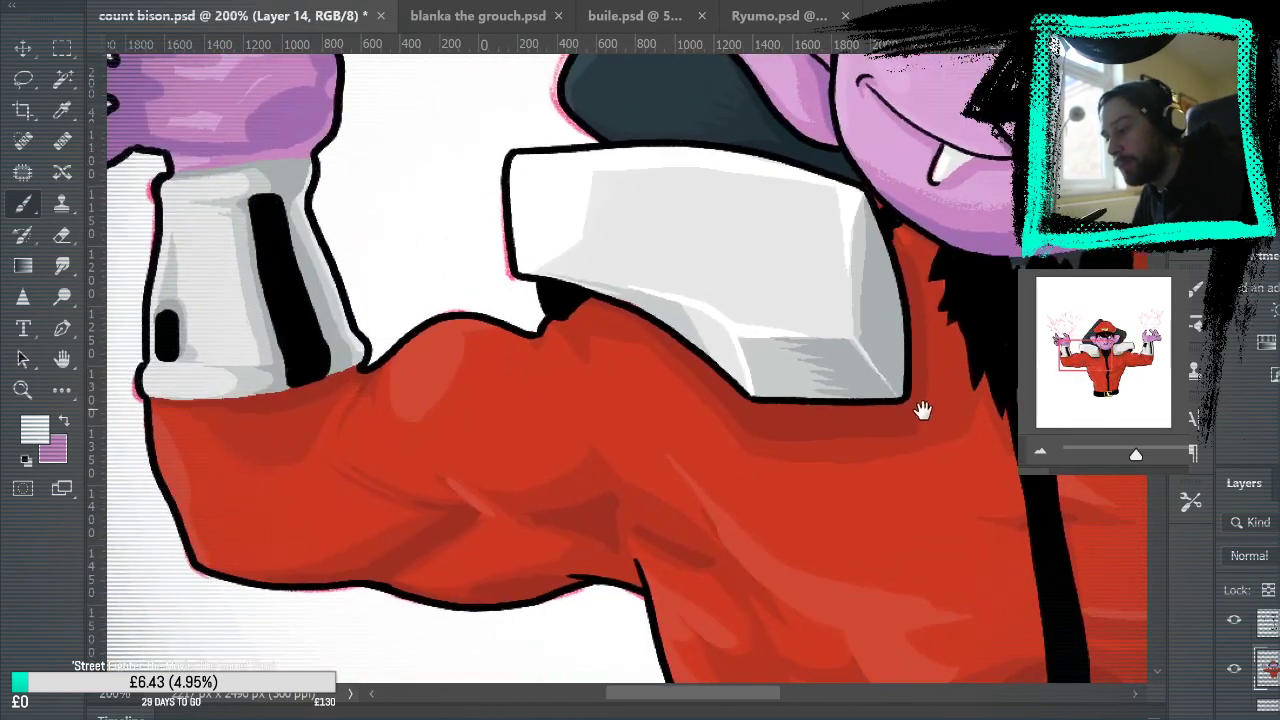
left_click_drag(855, 619, 250, 378)
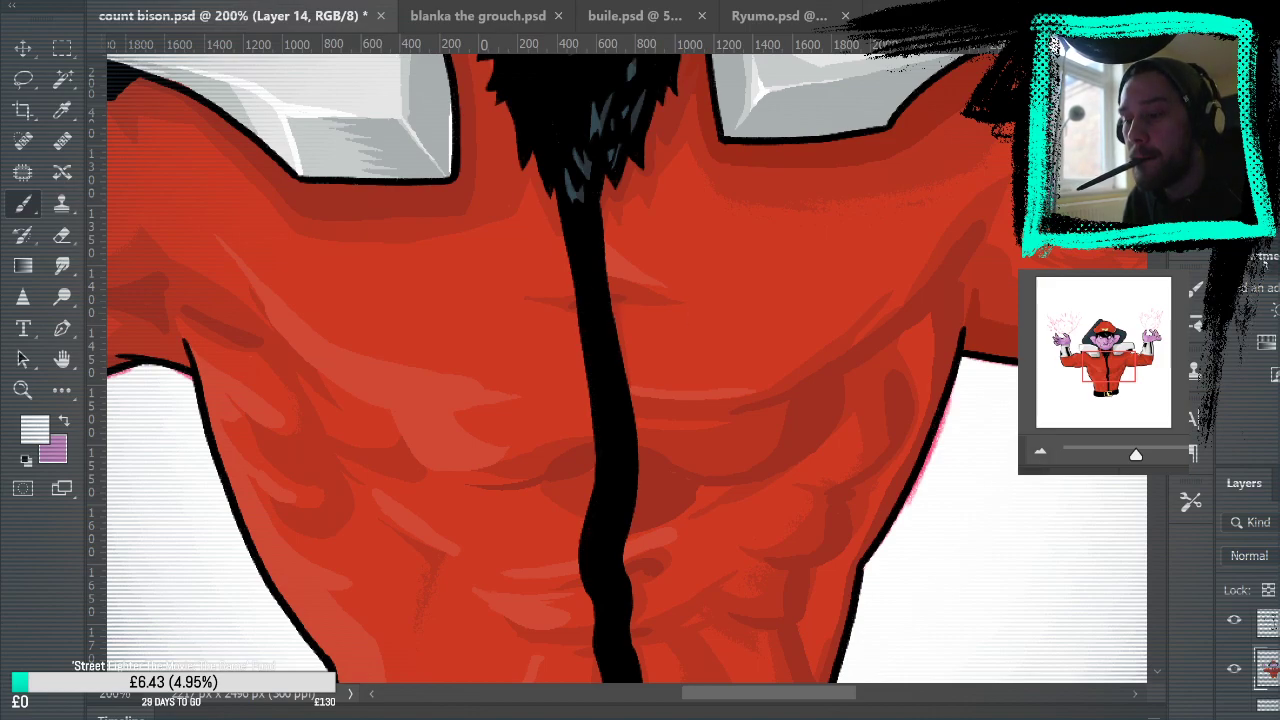
double_click(1265, 260)
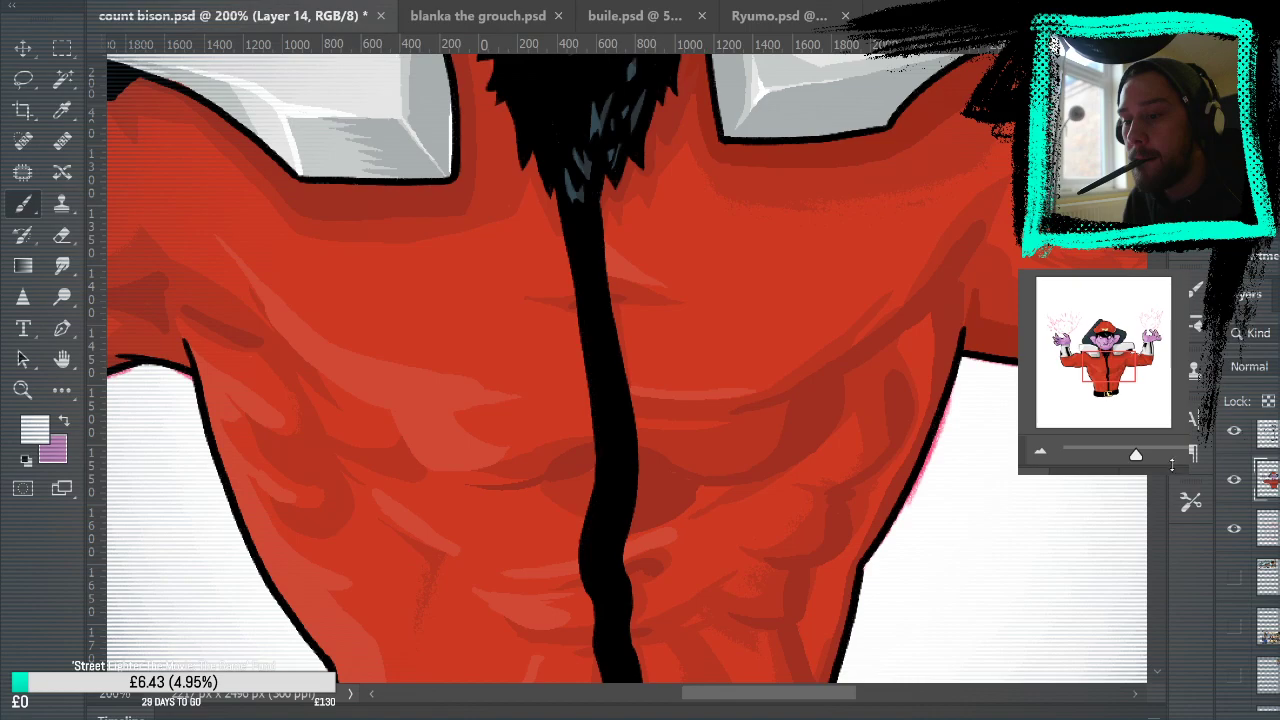
left_click_drag(1172, 472, 1172, 515)
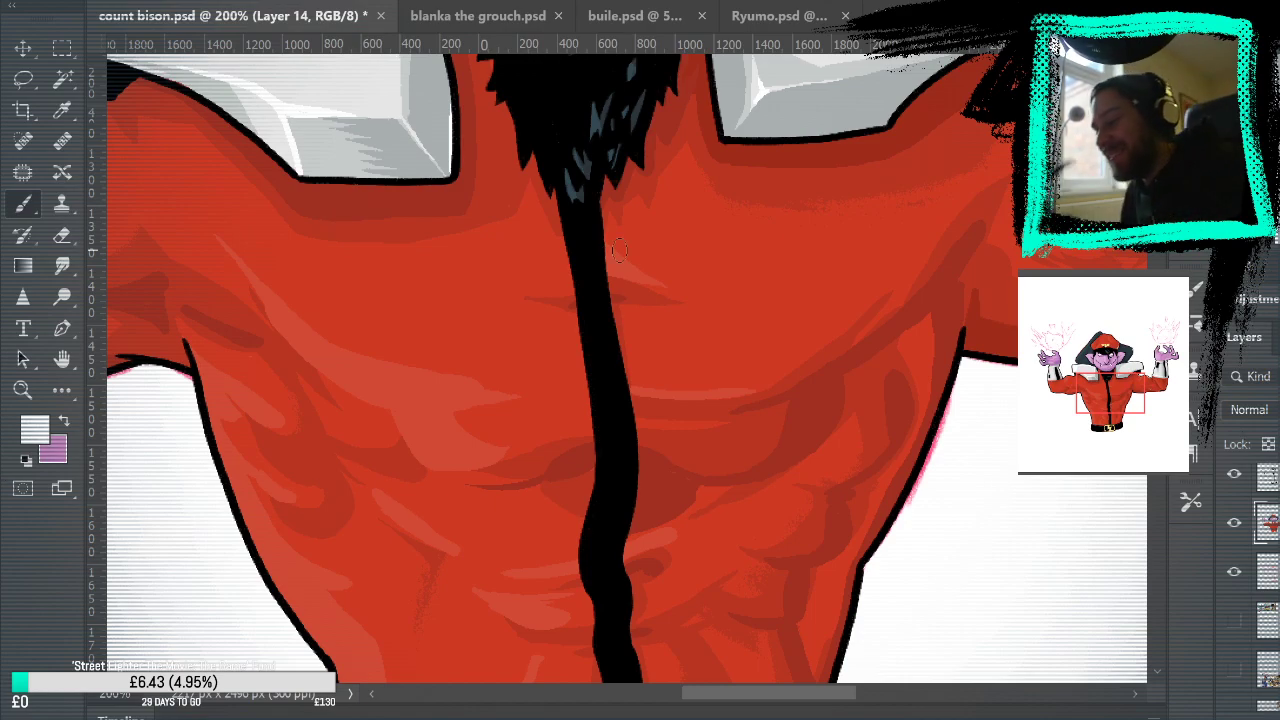
Step: Paint a short white highlight along the chest fold near the right armpit, undoing the stroke that misses
left_click_drag(1067, 287, 1058, 330)
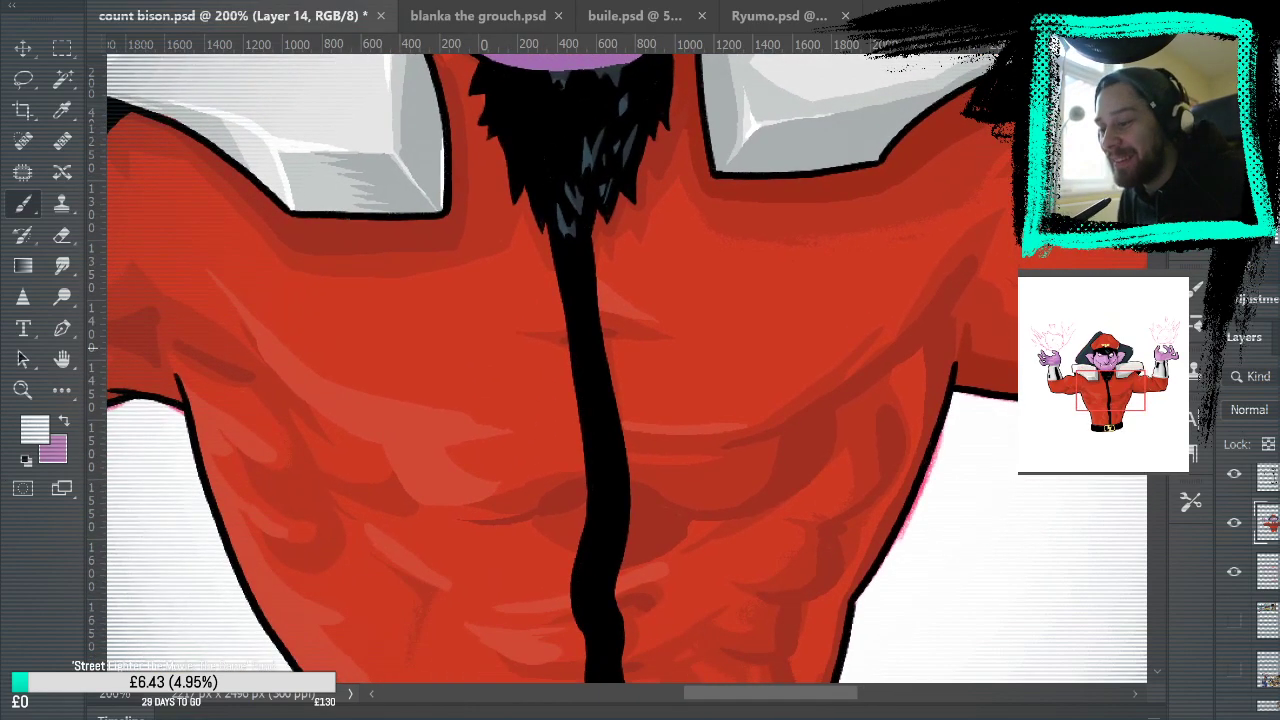
mouse_move(865, 365)
left_mouse_down()
mouse_move(950, 273)
mouse_move(893, 342)
left_mouse_up()
key("ctrl+z")
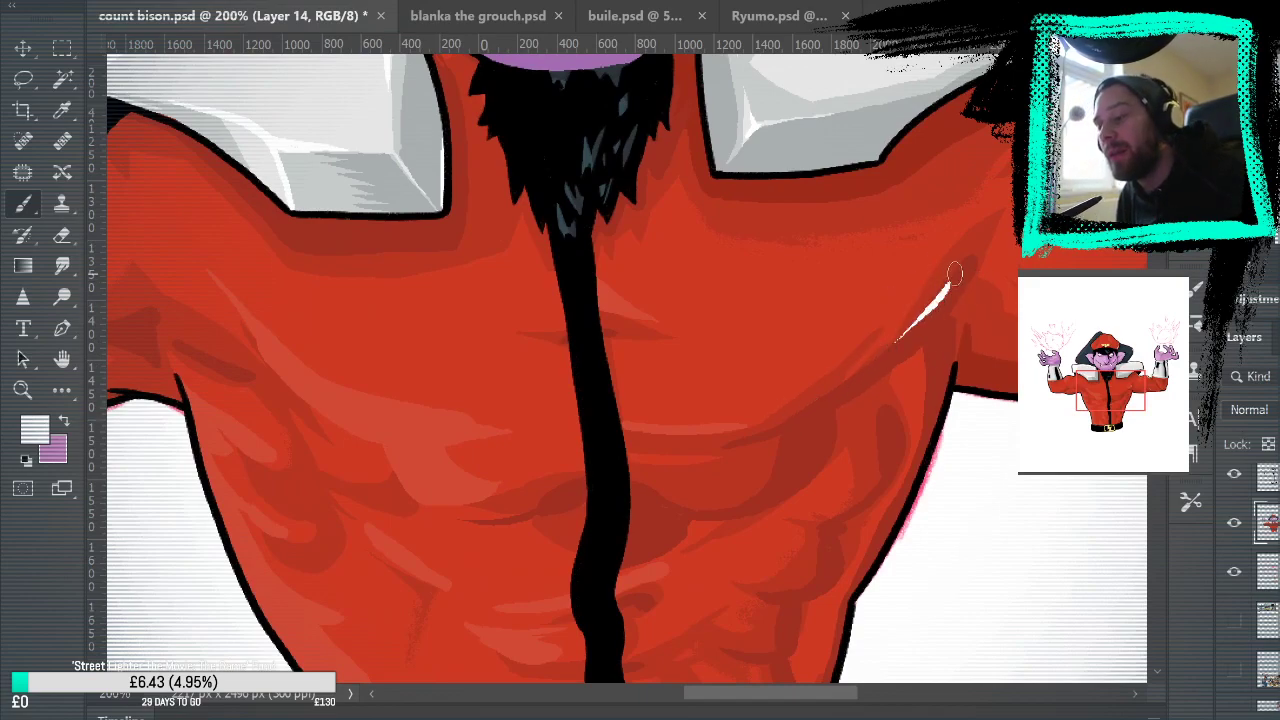
Step: Paint a white rim highlight down the right edge of the torso to the belt, undoing and redrawing the stroke that misses
scroll(955, 272, "down", 5)
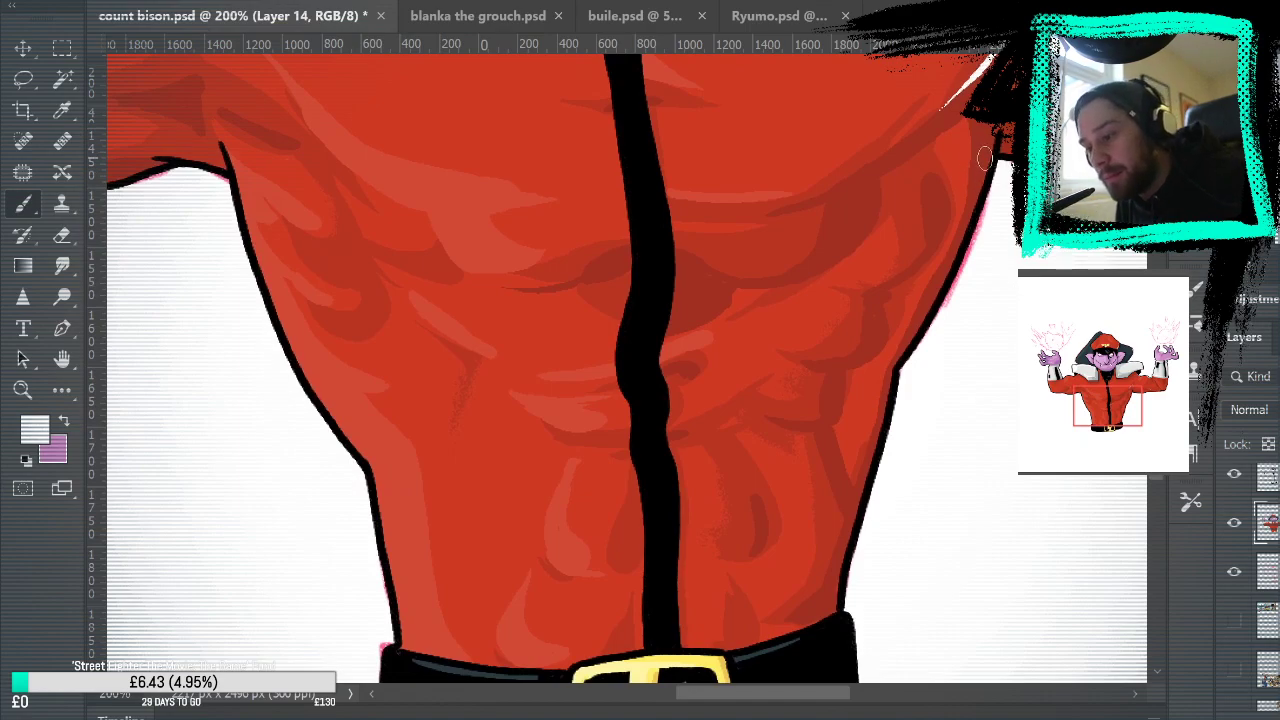
mouse_move(987, 162)
left_mouse_down()
mouse_move(970, 240)
mouse_move(894, 370)
mouse_move(815, 630)
left_mouse_up()
key("ctrl+z")
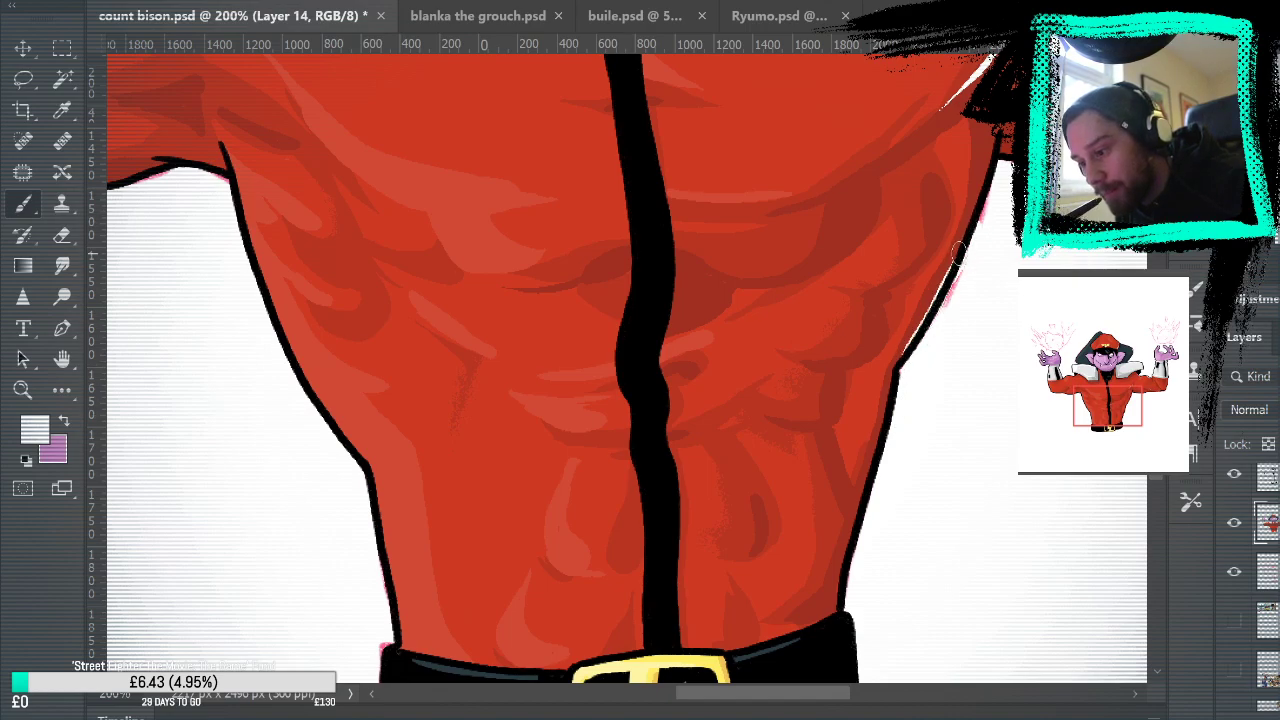
mouse_move(960, 240)
left_mouse_down()
mouse_move(874, 439)
mouse_move(884, 418)
mouse_move(822, 622)
left_mouse_up()
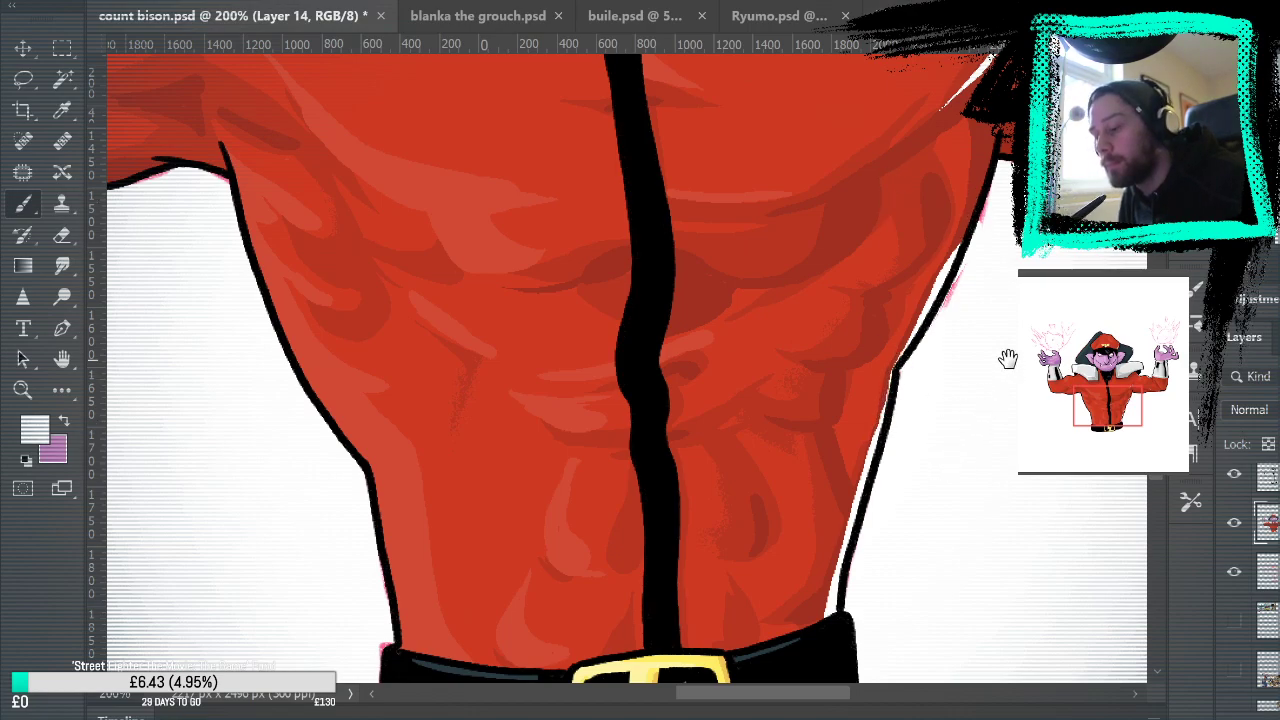
Step: Paint a small curved white highlight on the muscle at the right side of the abdomen
left_click_drag(1007, 358, 983, 388)
left_click_drag(808, 452, 815, 410)
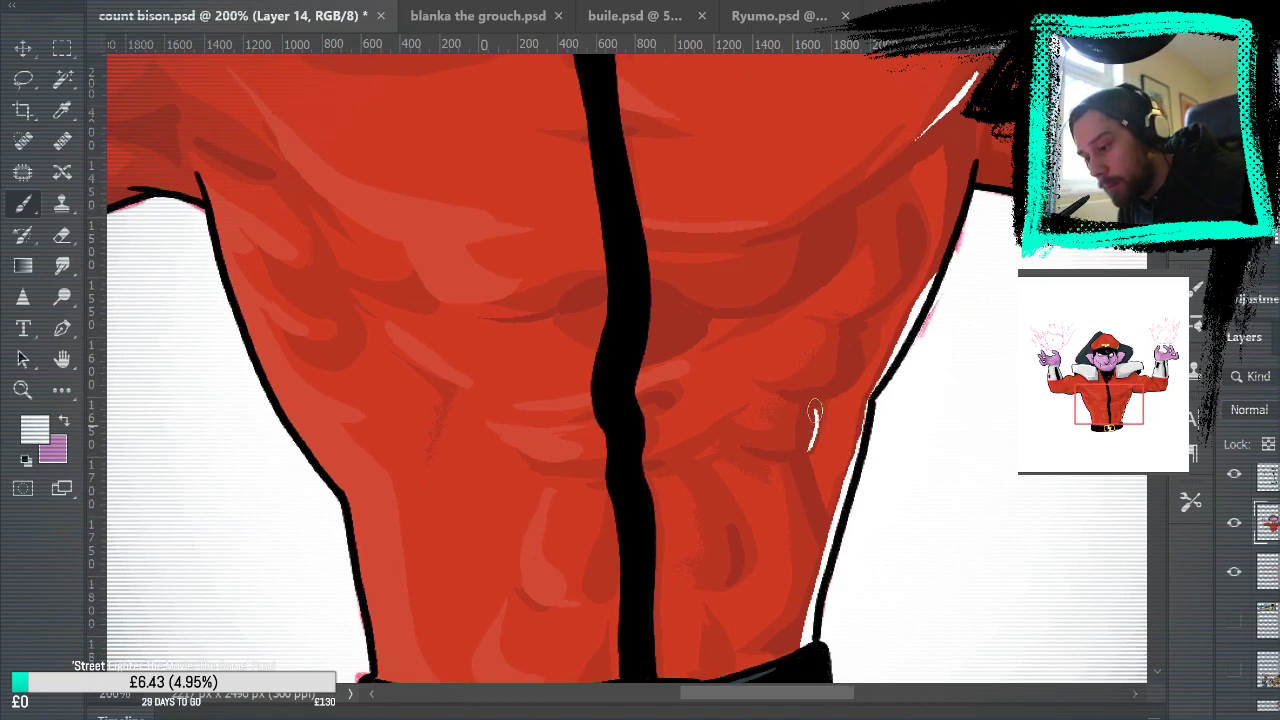
Step: Dab a small white dot on the right side of the abdomen and paint a thin white rim down the torso's left edge
left_click(852, 372)
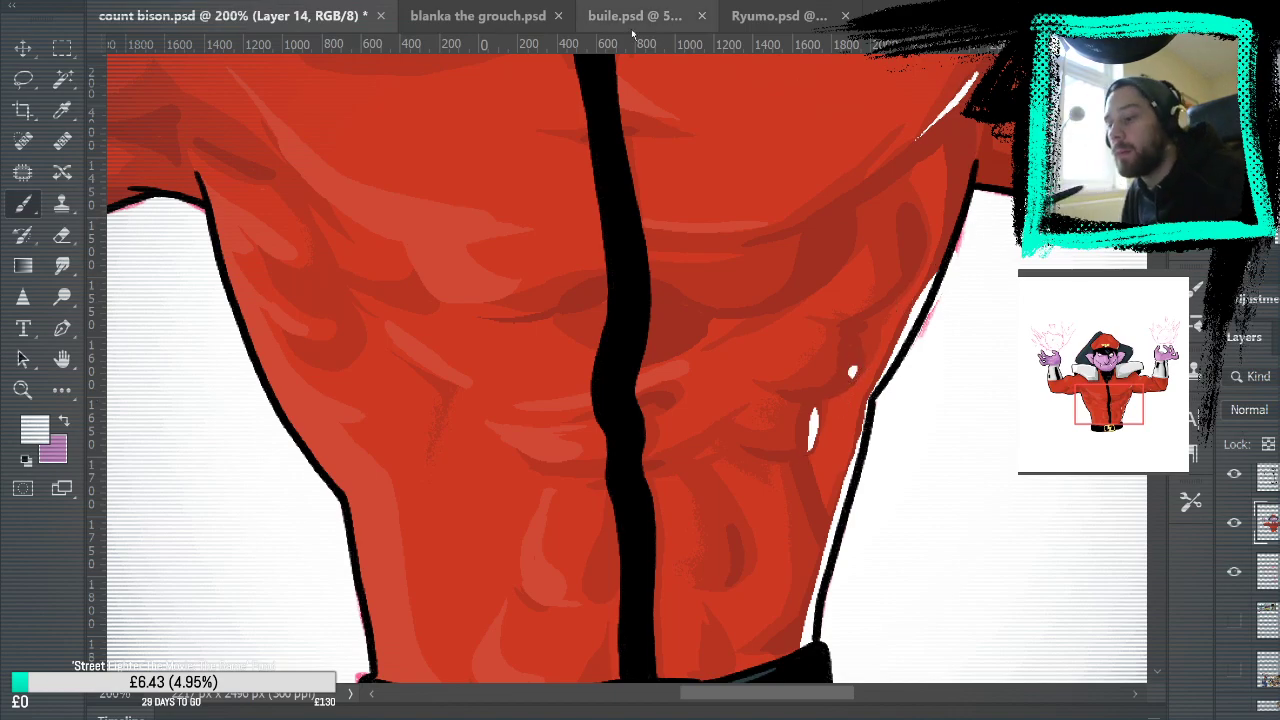
key("ctrl+0")
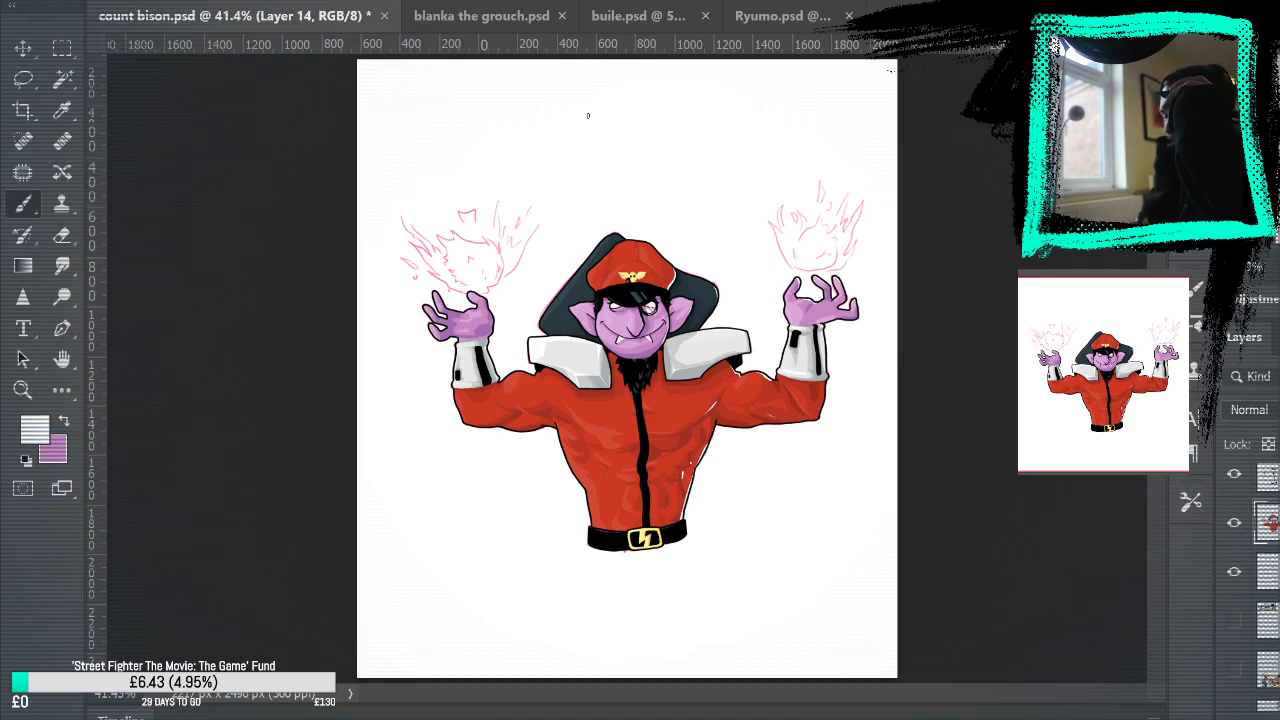
left_click(22, 390)
left_click(837, 422)
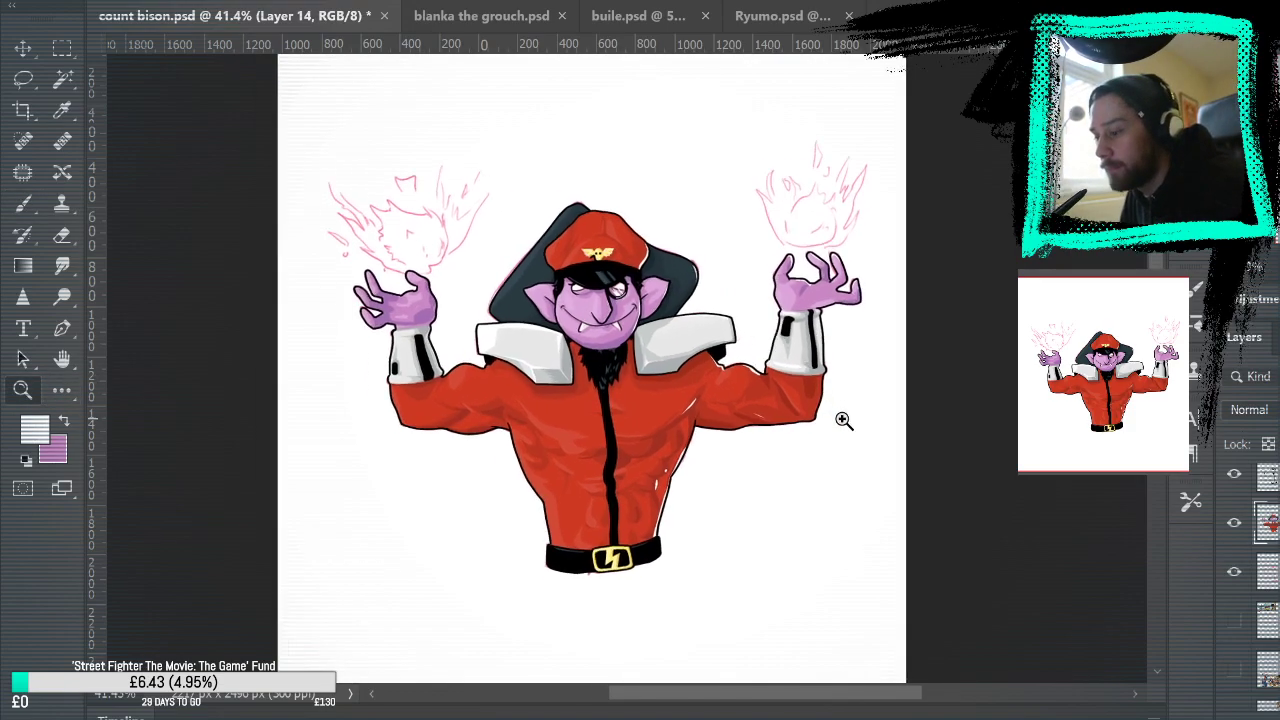
left_click(835, 415)
left_click(830, 410)
key("b")
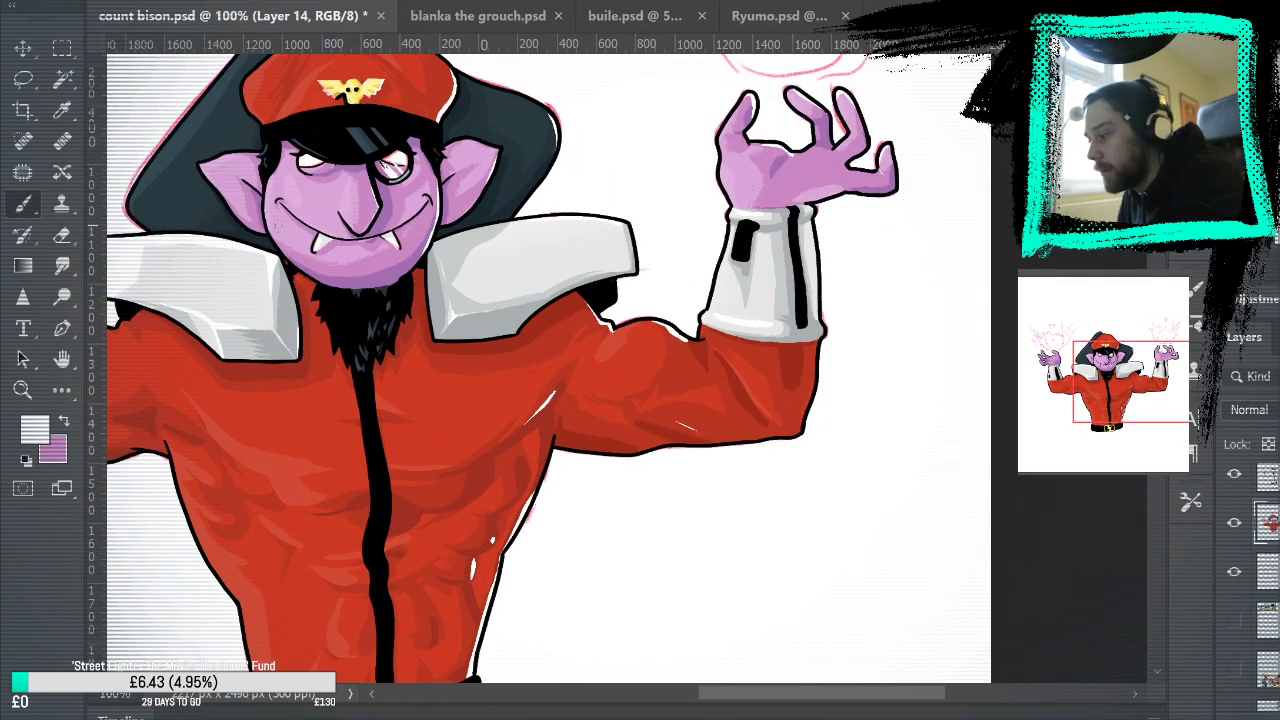
left_click_drag(845, 430, 983, 300)
left_click_drag(709, 418, 824, 318)
left_click(22, 390)
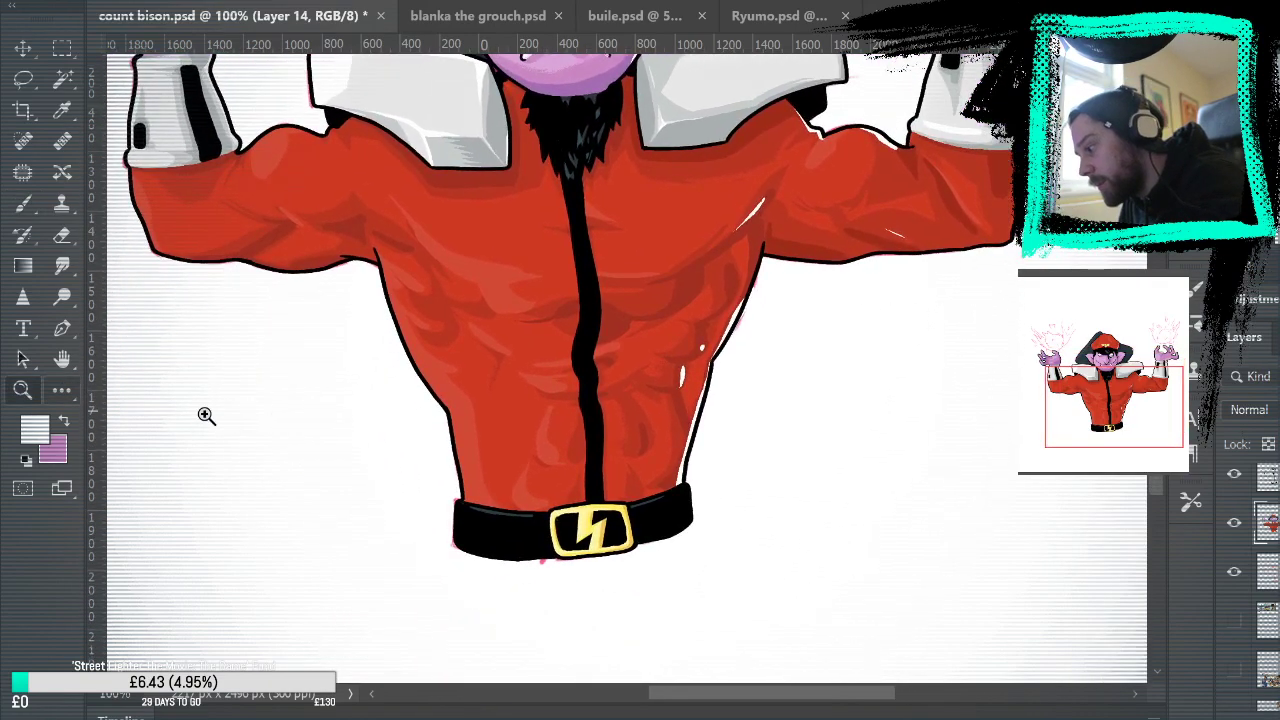
left_click(700, 521)
key("b")
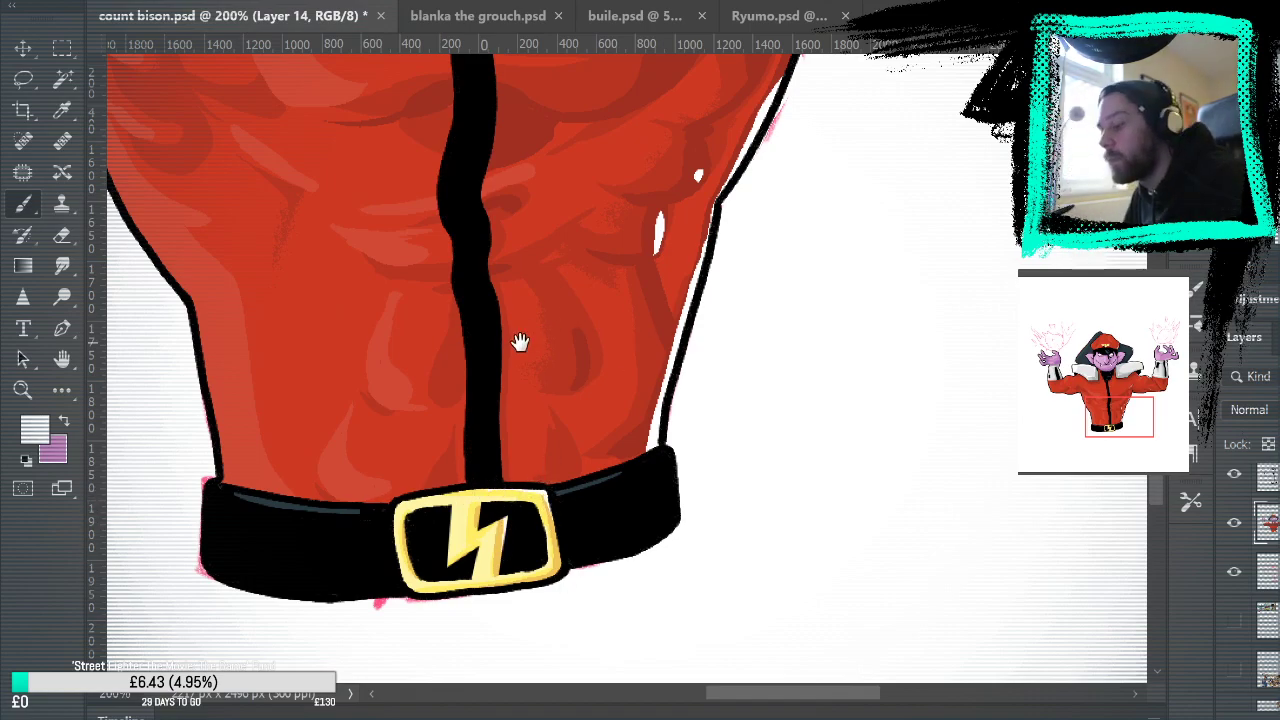
left_click_drag(520, 343, 829, 531)
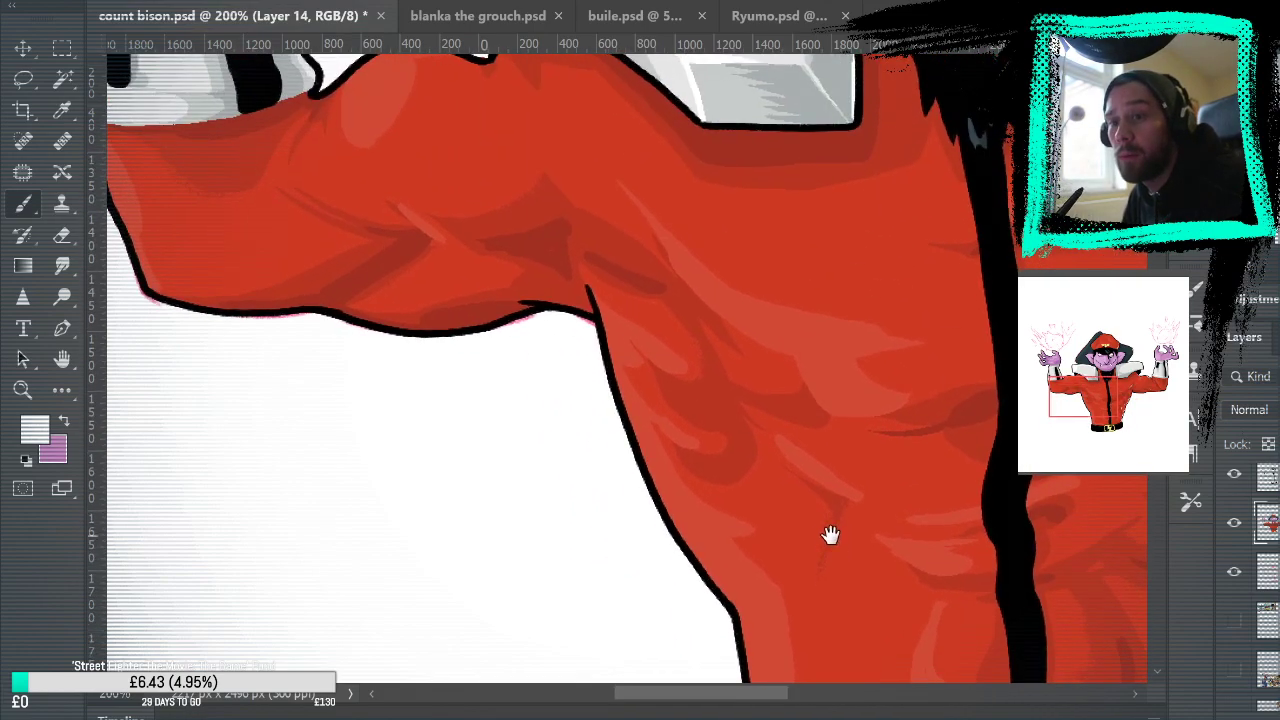
mouse_move(717, 316)
left_mouse_down()
mouse_move(806, 414)
mouse_move(798, 383)
left_mouse_up()
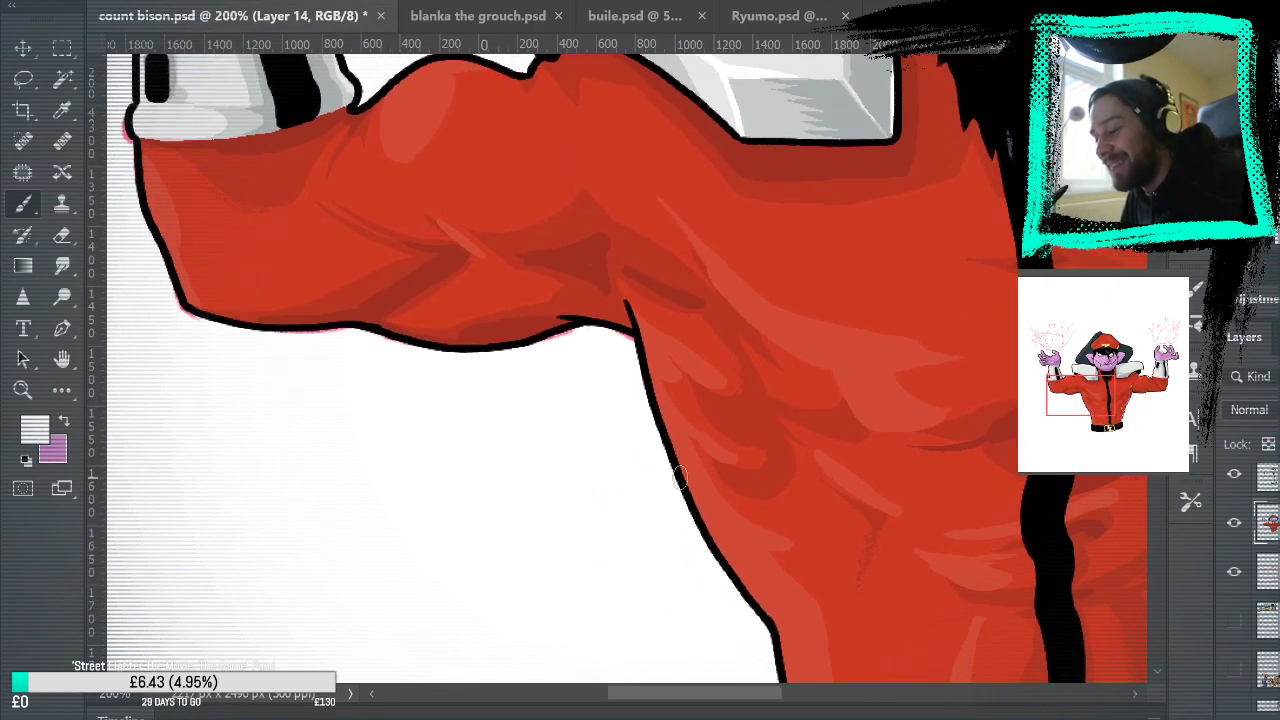
left_click_drag(669, 443, 737, 577)
Step: Paint short white highlights on the abdomen and upper chest, just right of the black centre line
left_click_drag(997, 465, 803, 346)
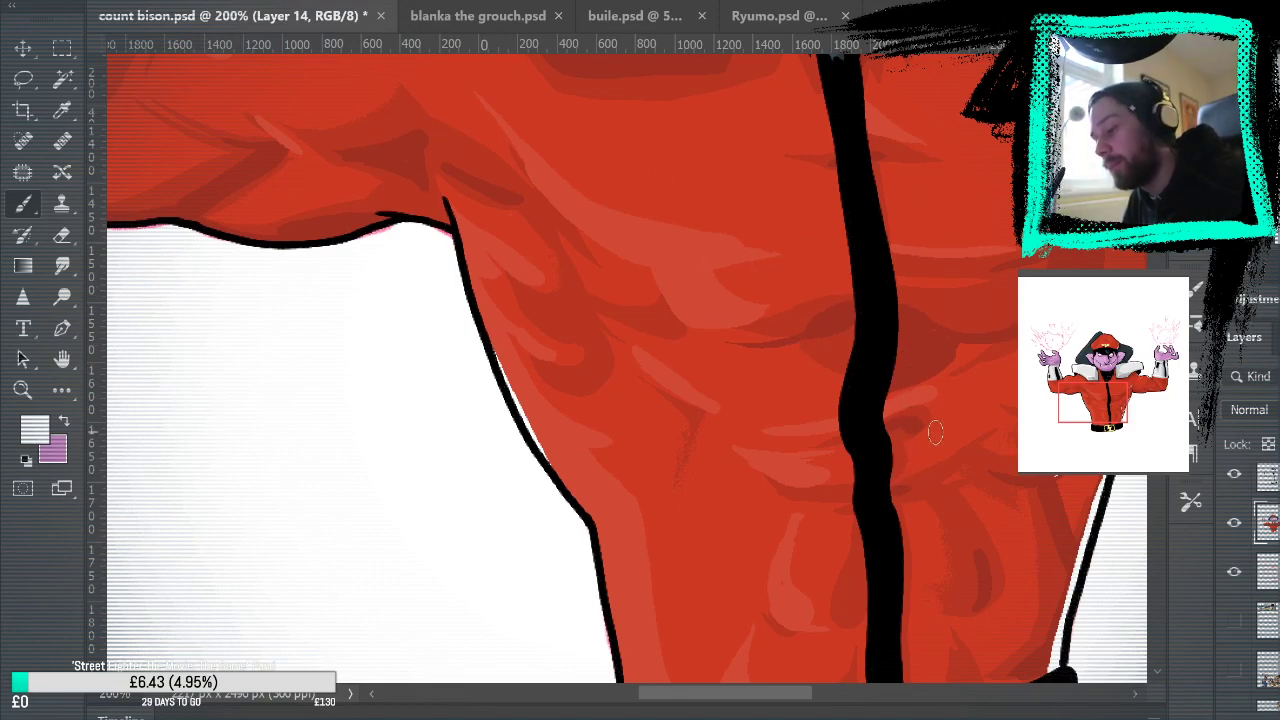
left_click_drag(886, 400, 922, 386)
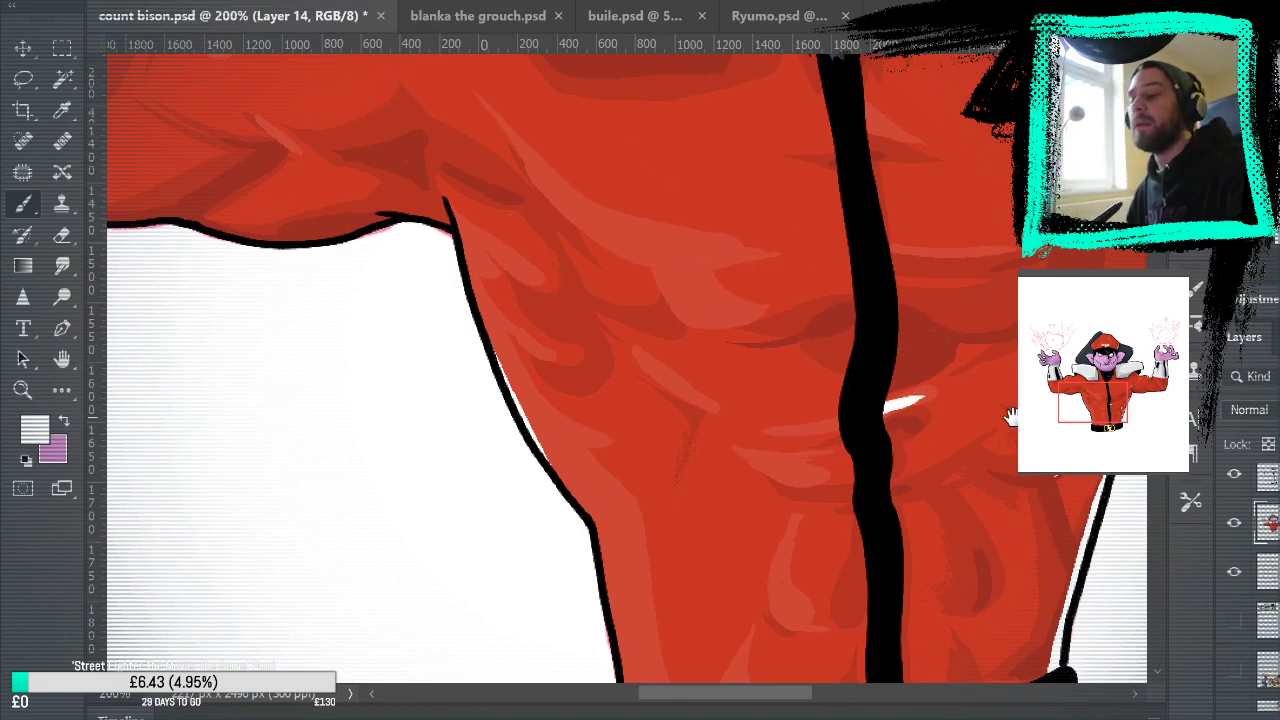
mouse_move(1010, 417)
left_mouse_down()
mouse_move(915, 551)
mouse_move(899, 600)
left_mouse_up()
left_click_drag(743, 291, 762, 297)
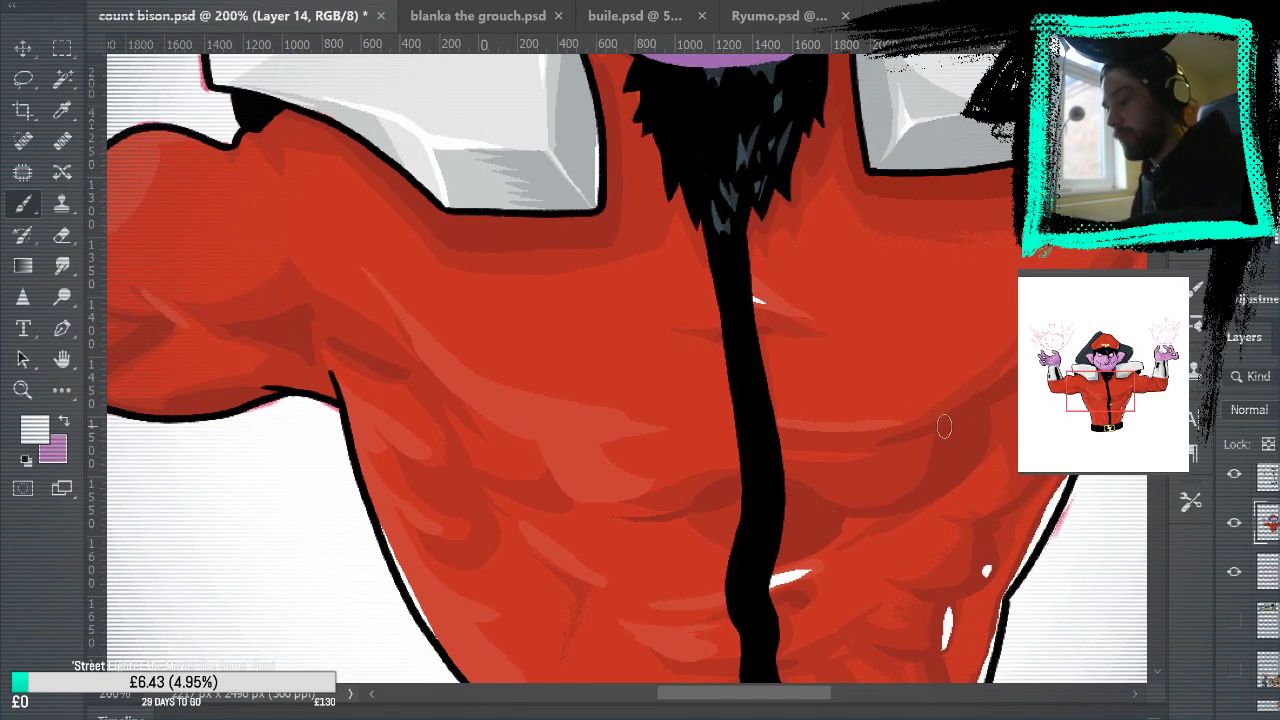
Step: Dab a white highlight on the left shoulder muscle and paint a thin white rim along the right edge of the left cuff
left_click_drag(718, 472, 925, 543)
left_click_drag(566, 306, 957, 457)
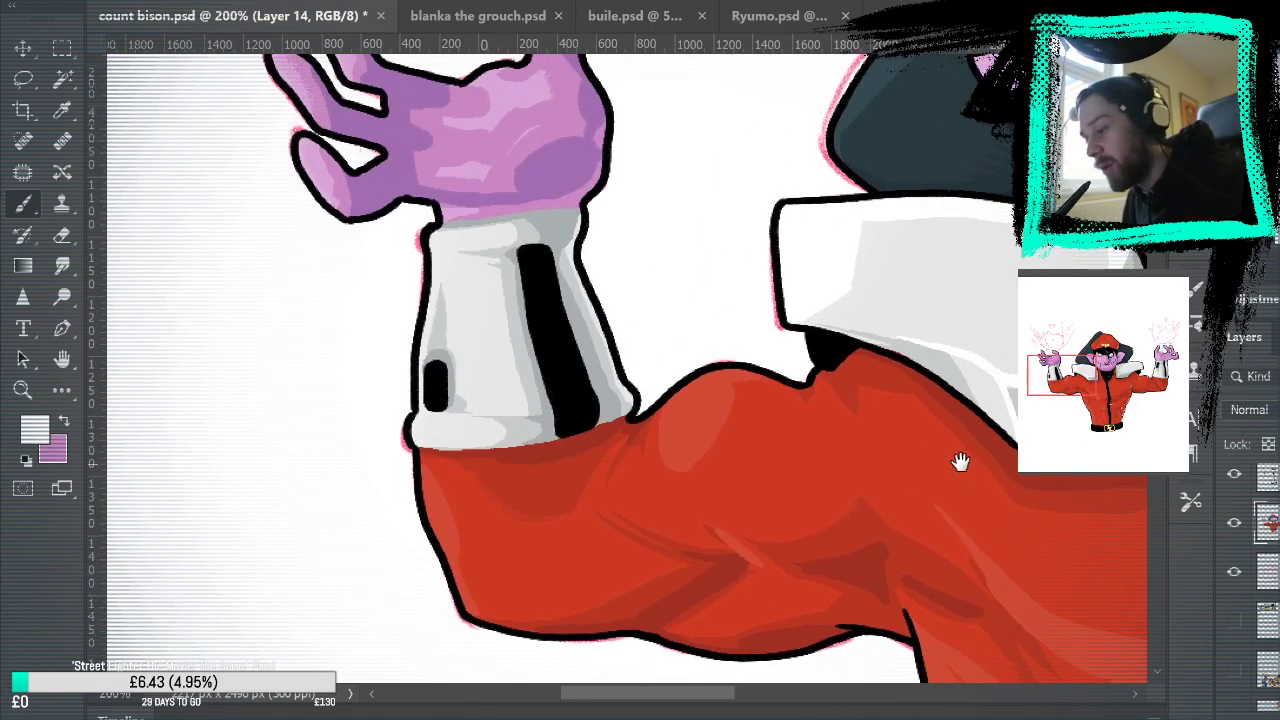
left_click_drag(786, 408, 792, 428)
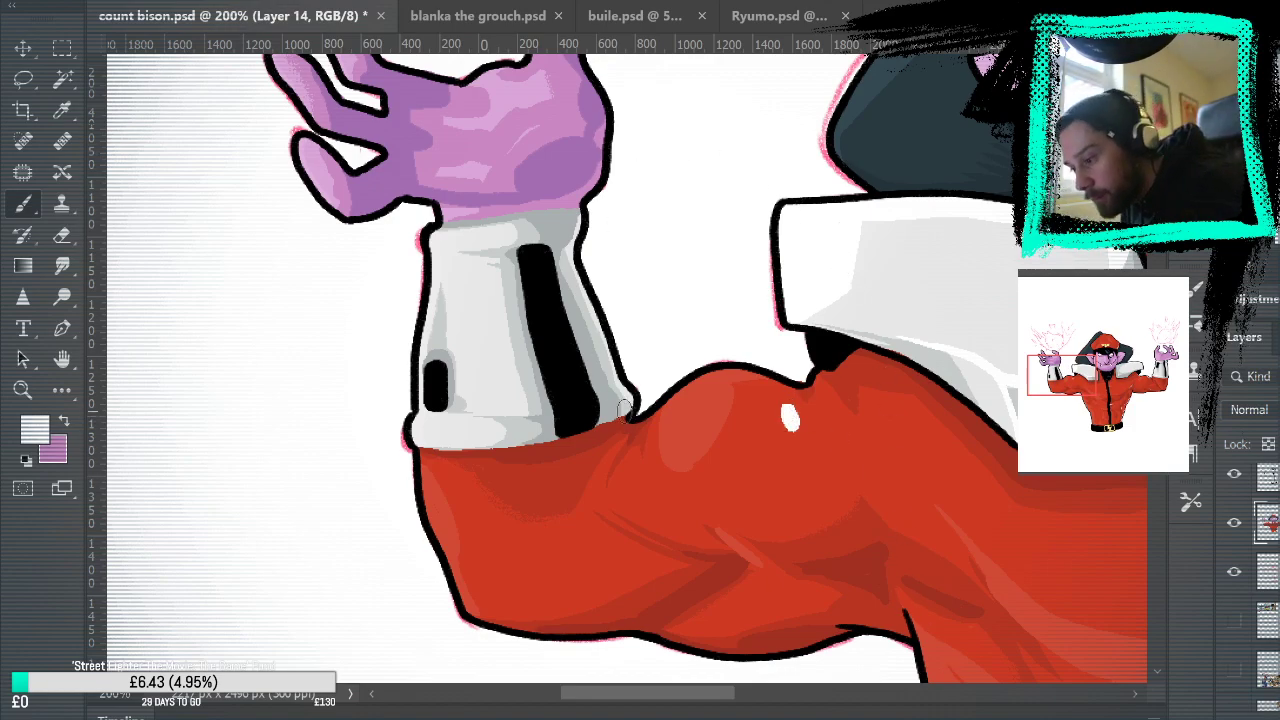
mouse_move(629, 409)
left_mouse_down()
mouse_move(575, 253)
mouse_move(579, 209)
left_mouse_up()
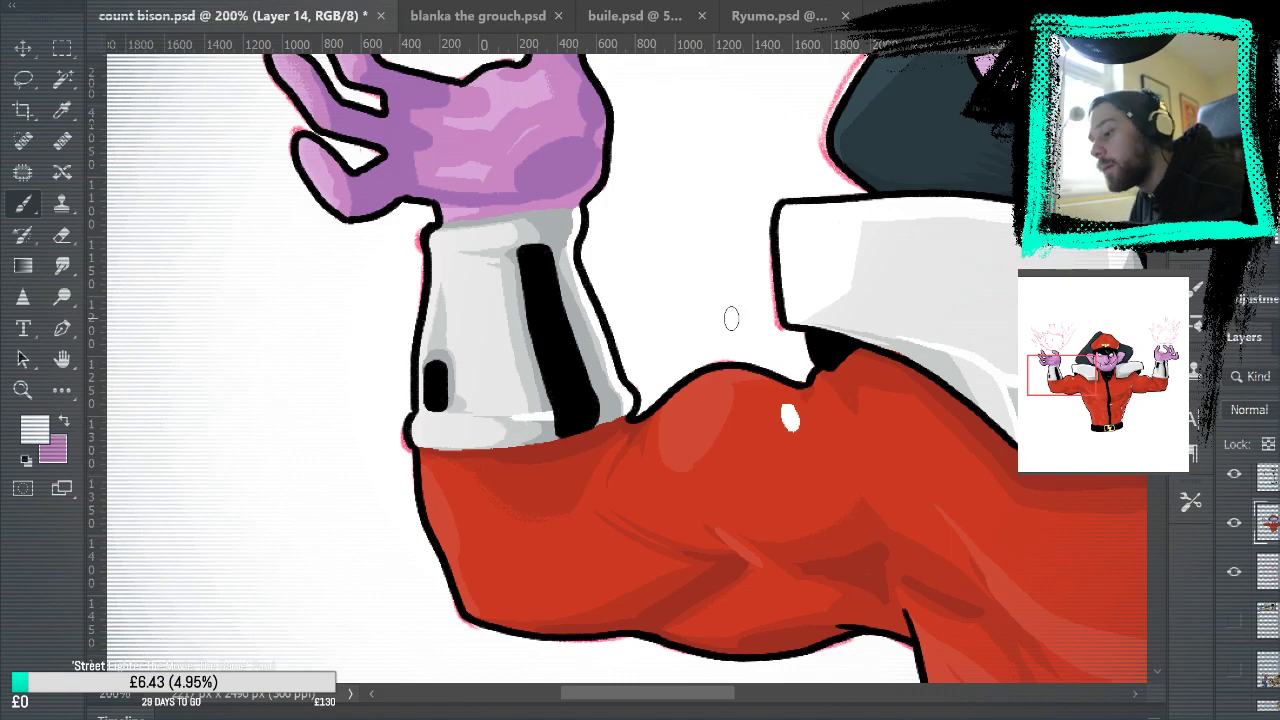
Step: Paint white rim highlights on the left hand's fingers, thumb and heel, plus a curved highlight across the palm
left_click_drag(745, 233, 824, 390)
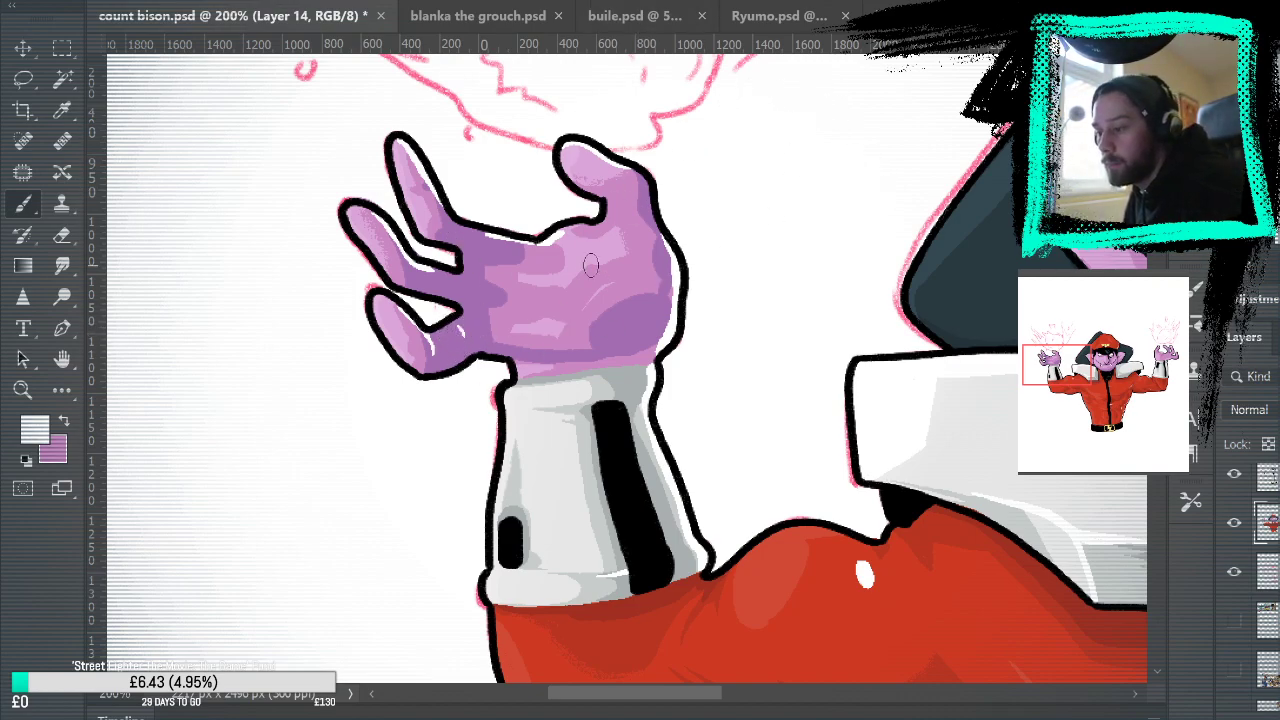
left_click_drag(557, 295, 594, 264)
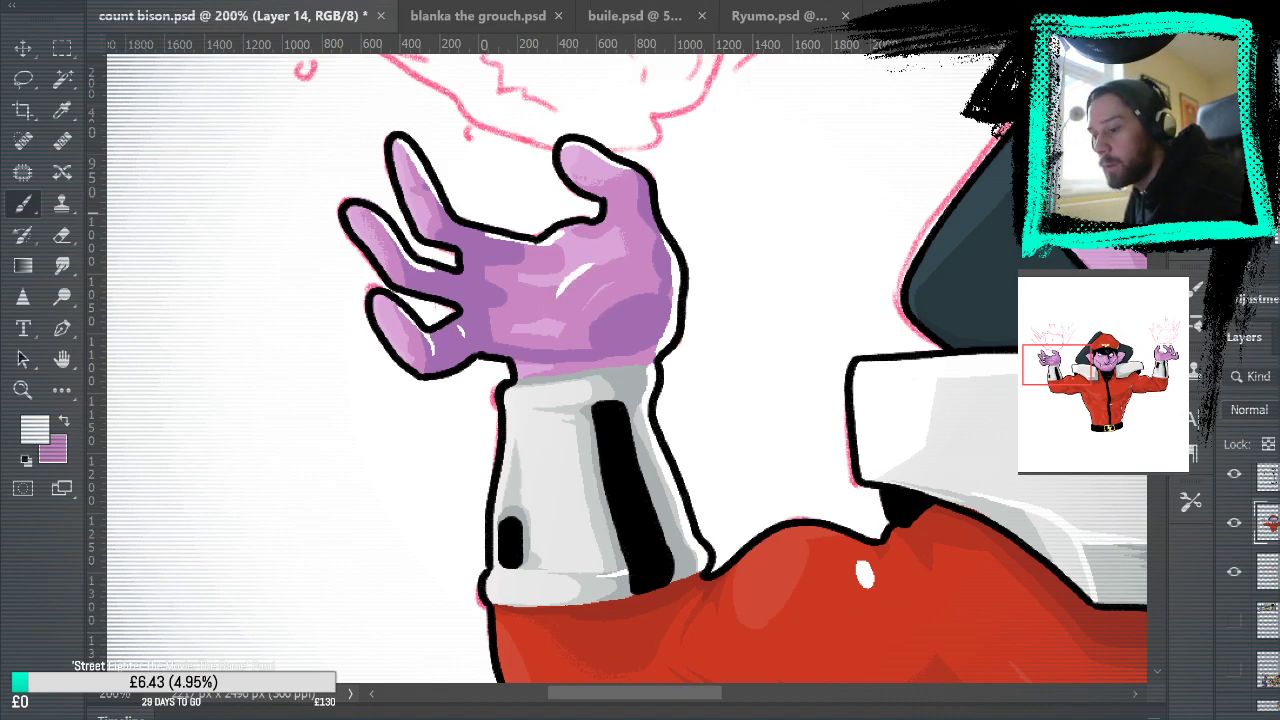
Step: Hide the pink sketch layer and save the document
left_click_drag(1045, 266, 534, 380)
left_click_drag(997, 267, 788, 339)
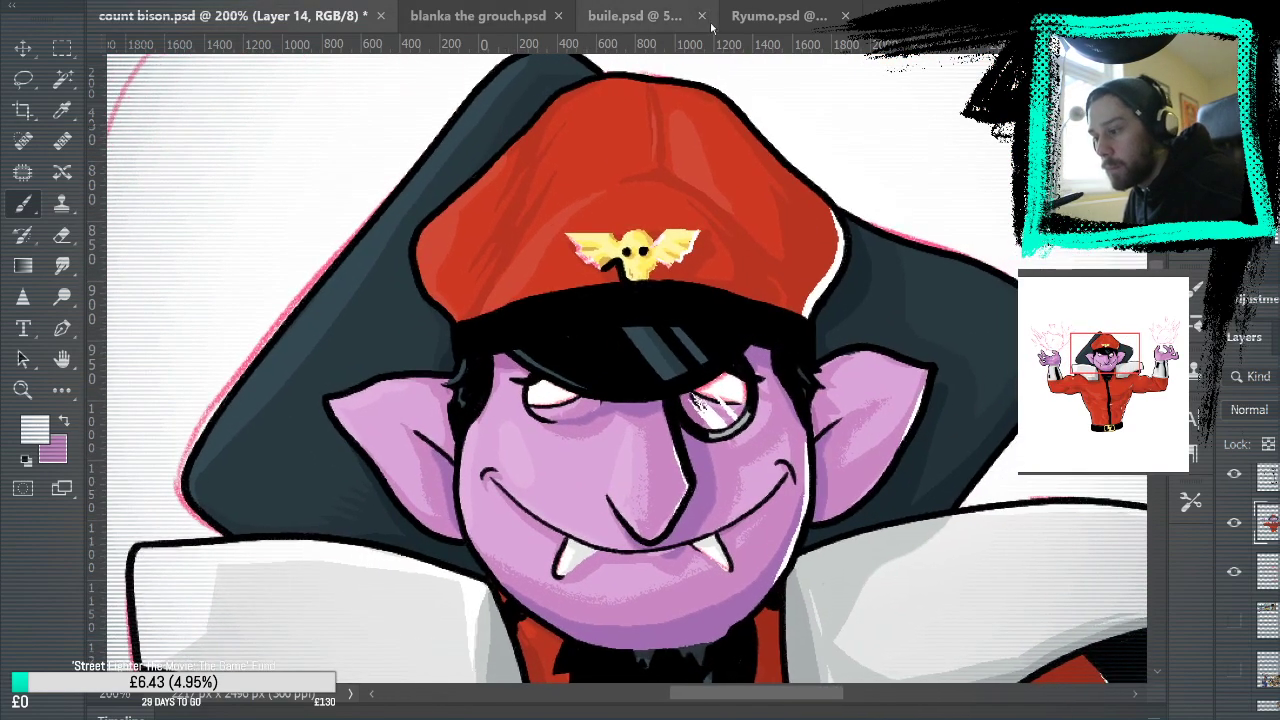
left_click(1234, 571)
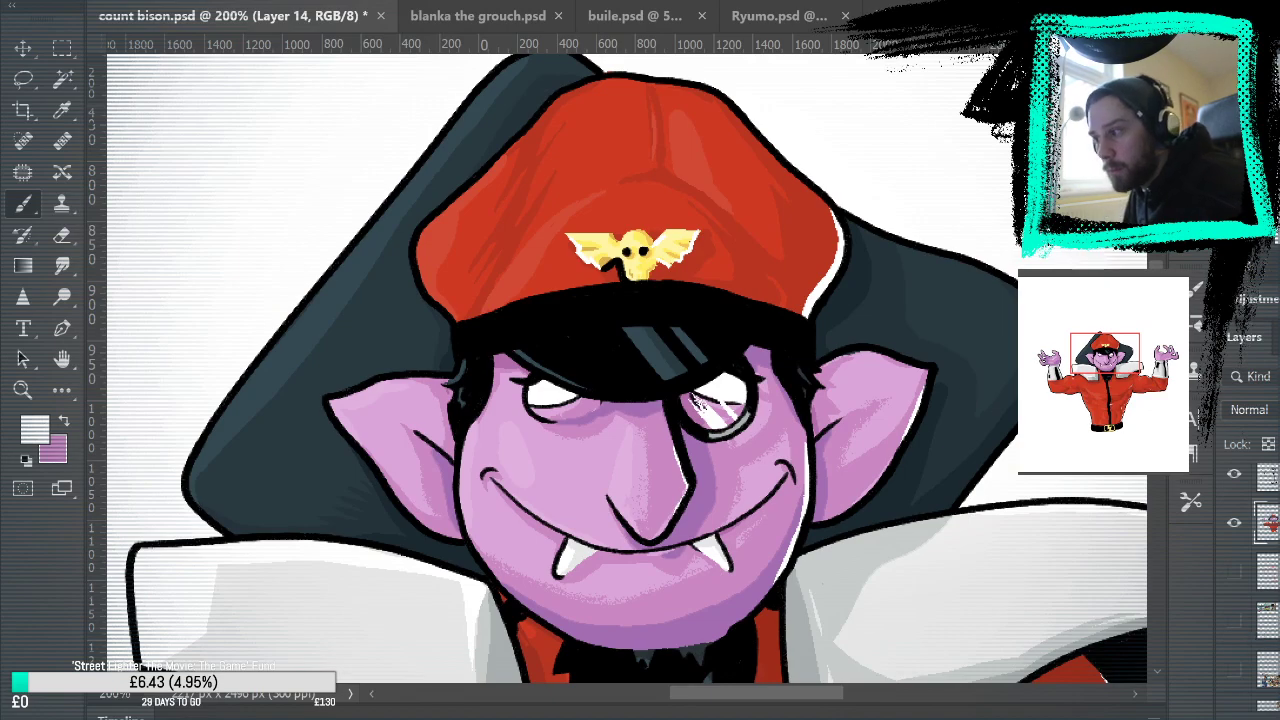
key("ctrl+minus")
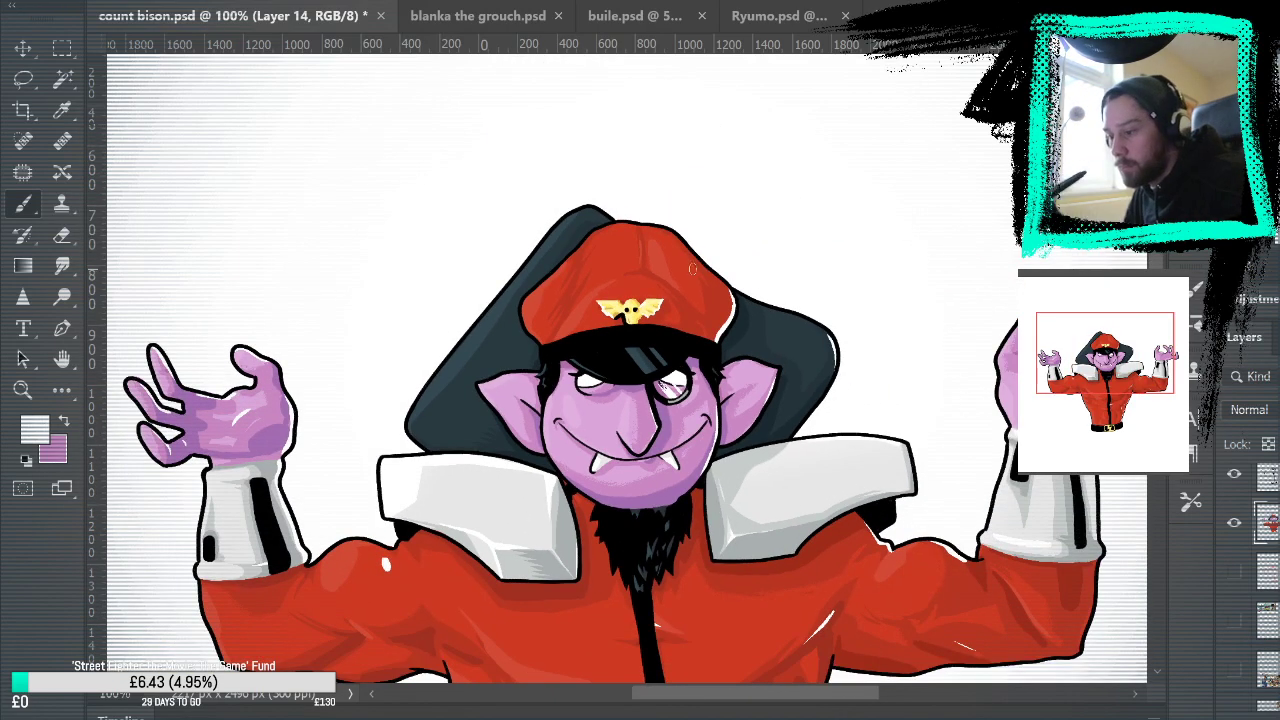
key("ctrl+0")
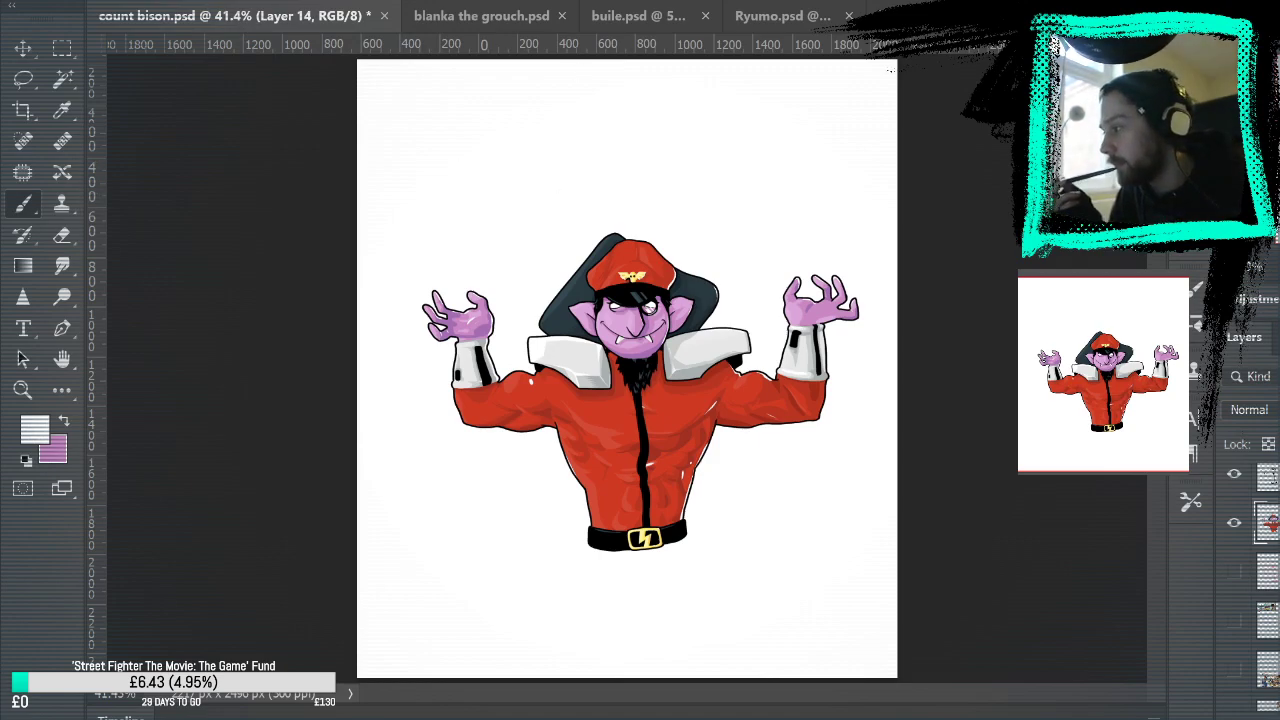
key("ctrl+s")
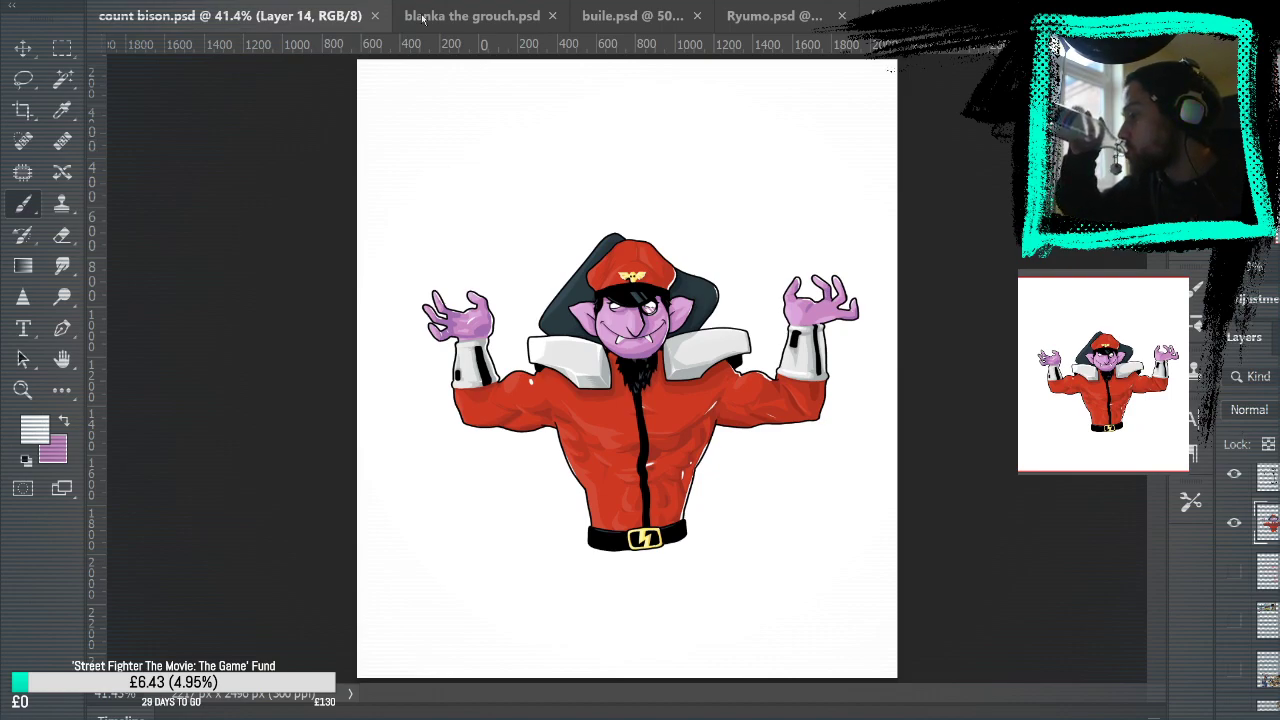
Step: Examine the shaded figure both close up and as a whole to judge the highlights
key("ctrl+1")
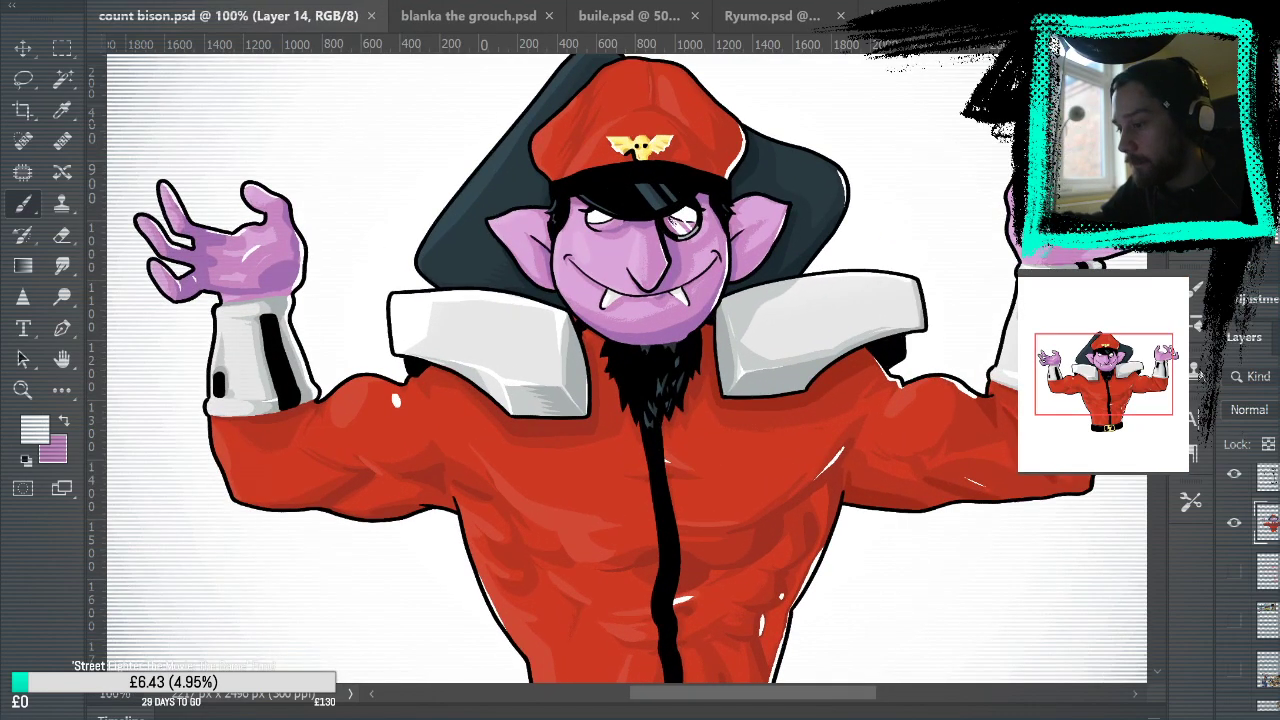
mouse_move(662, 698)
left_mouse_down()
mouse_move(700, 698)
mouse_move(670, 712)
left_mouse_up()
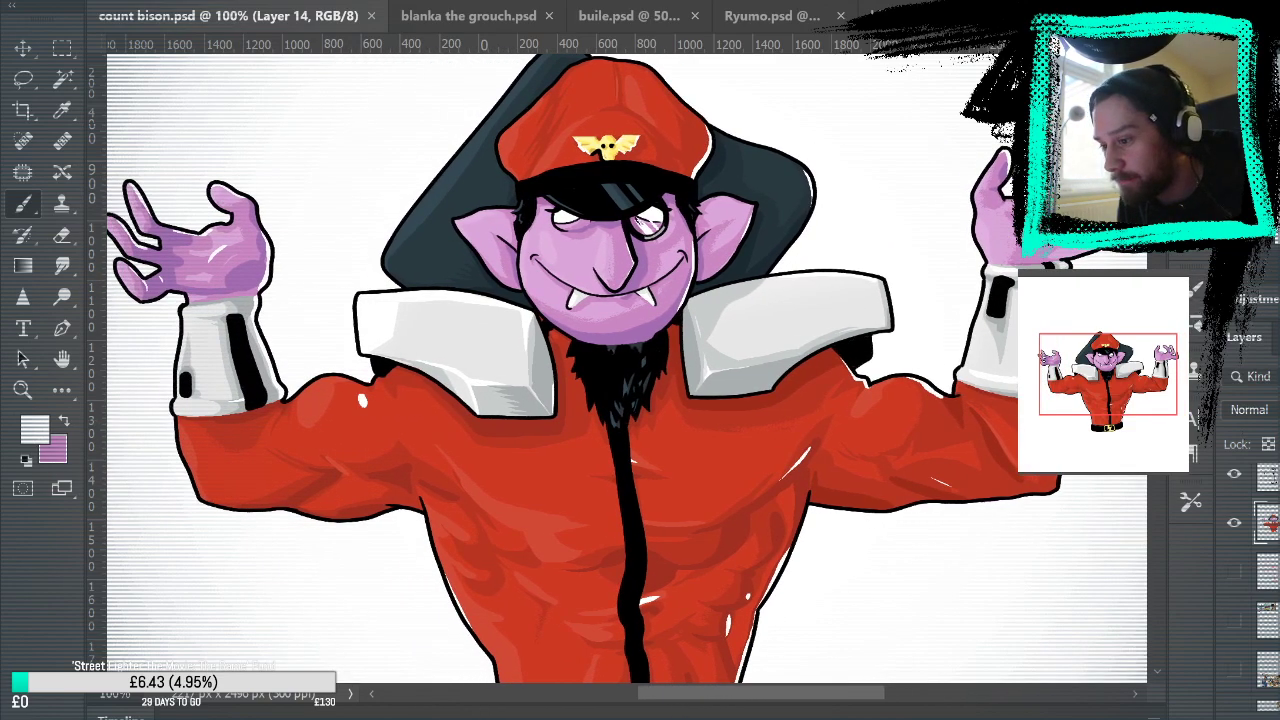
scroll(627, 368, "down", 6)
scroll(627, 368, "up", 6)
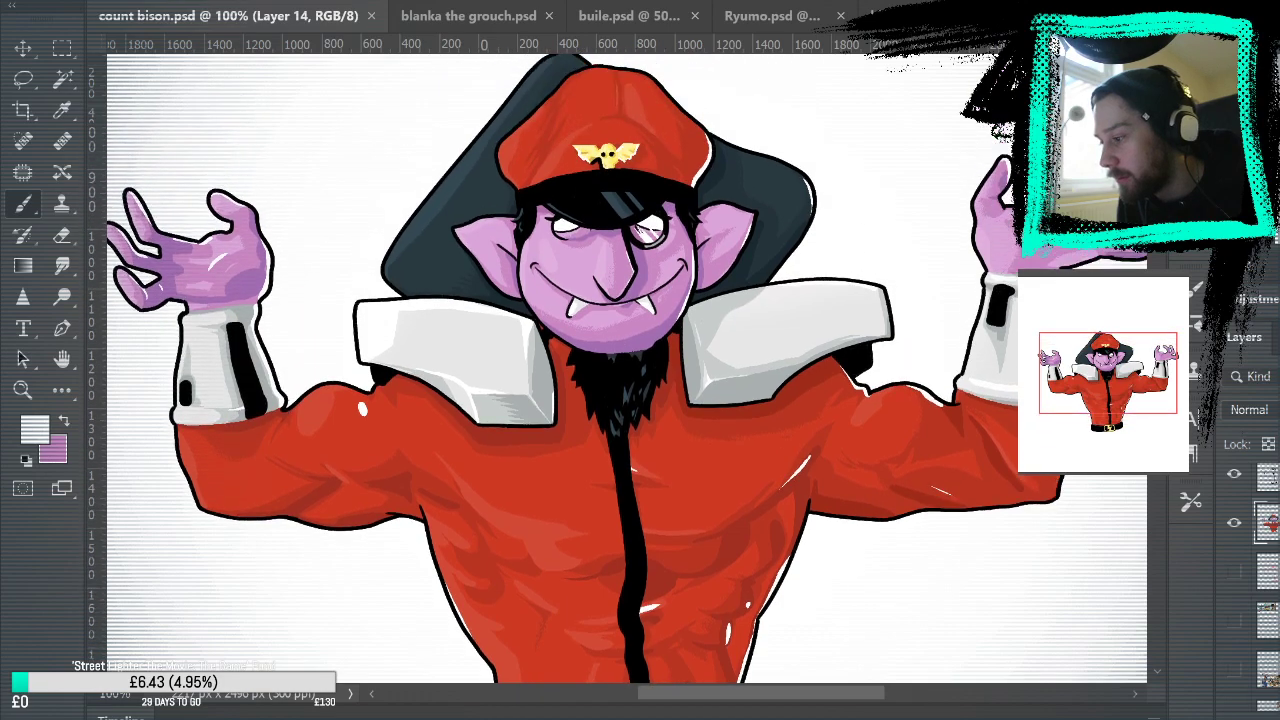
scroll(627, 368, "up", 3)
scroll(627, 368, "down", 5)
scroll(627, 368, "up", 4)
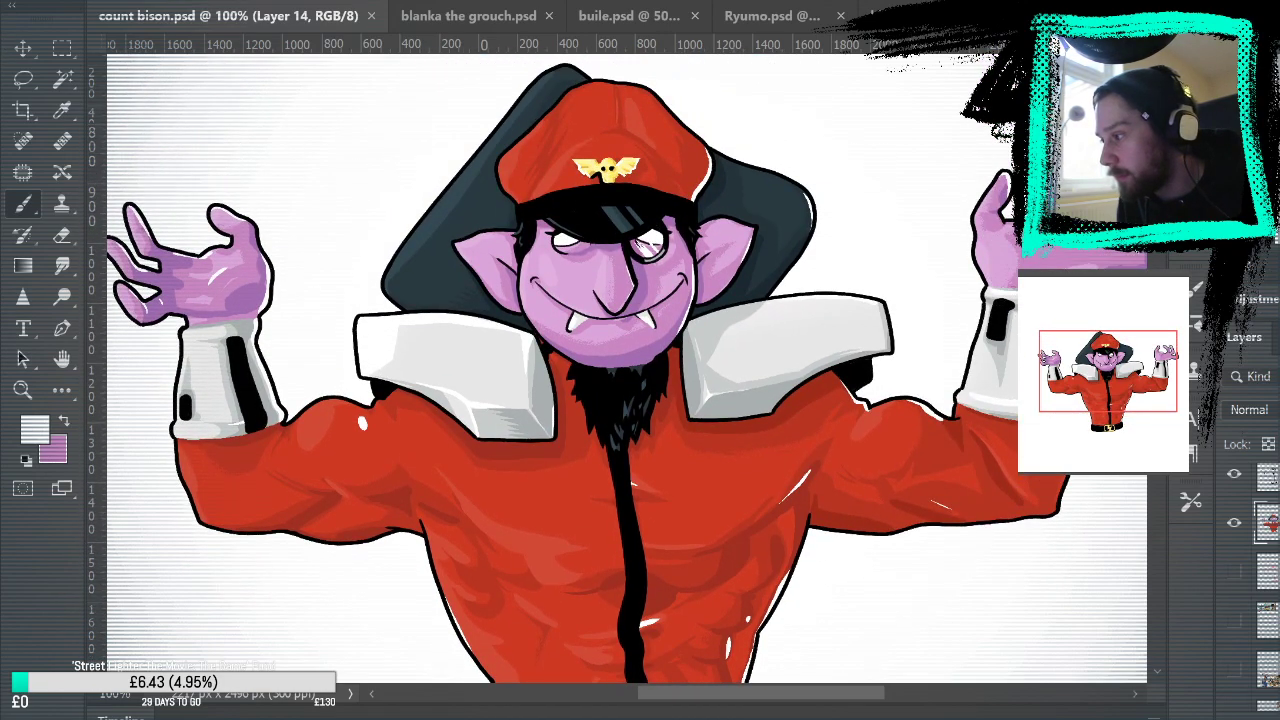
key("ctrl+0")
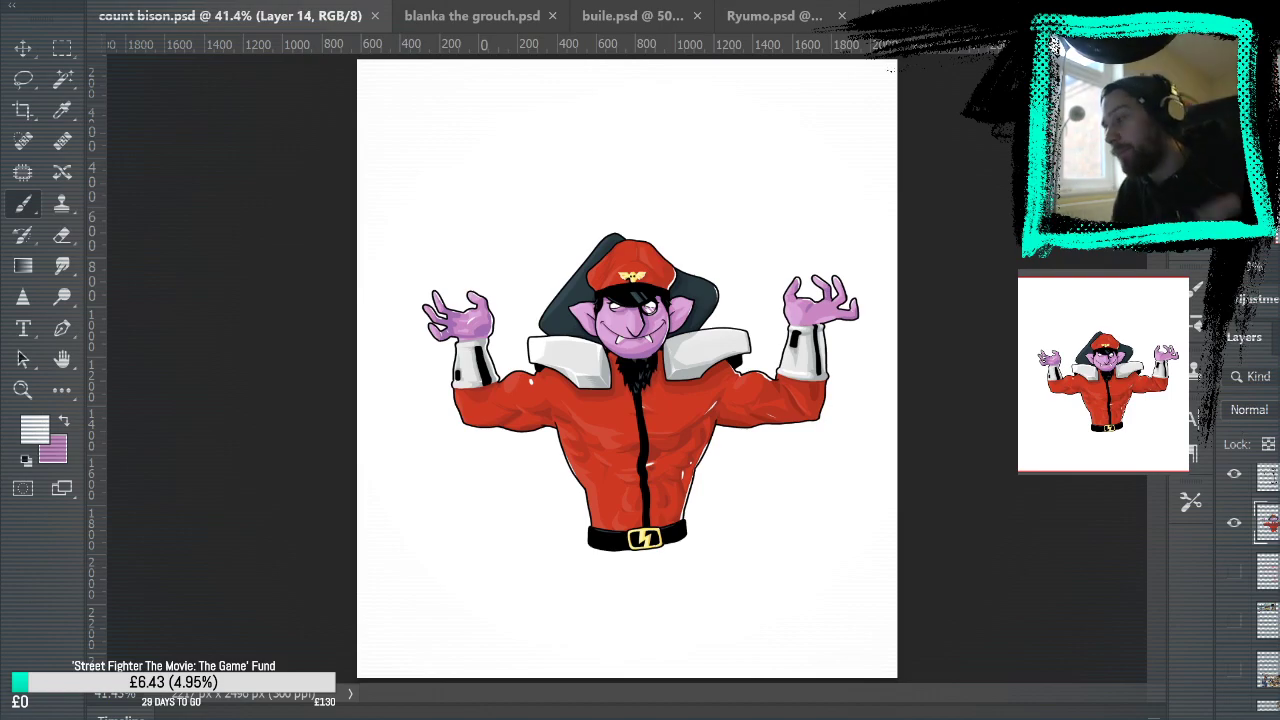
key("ctrl+1")
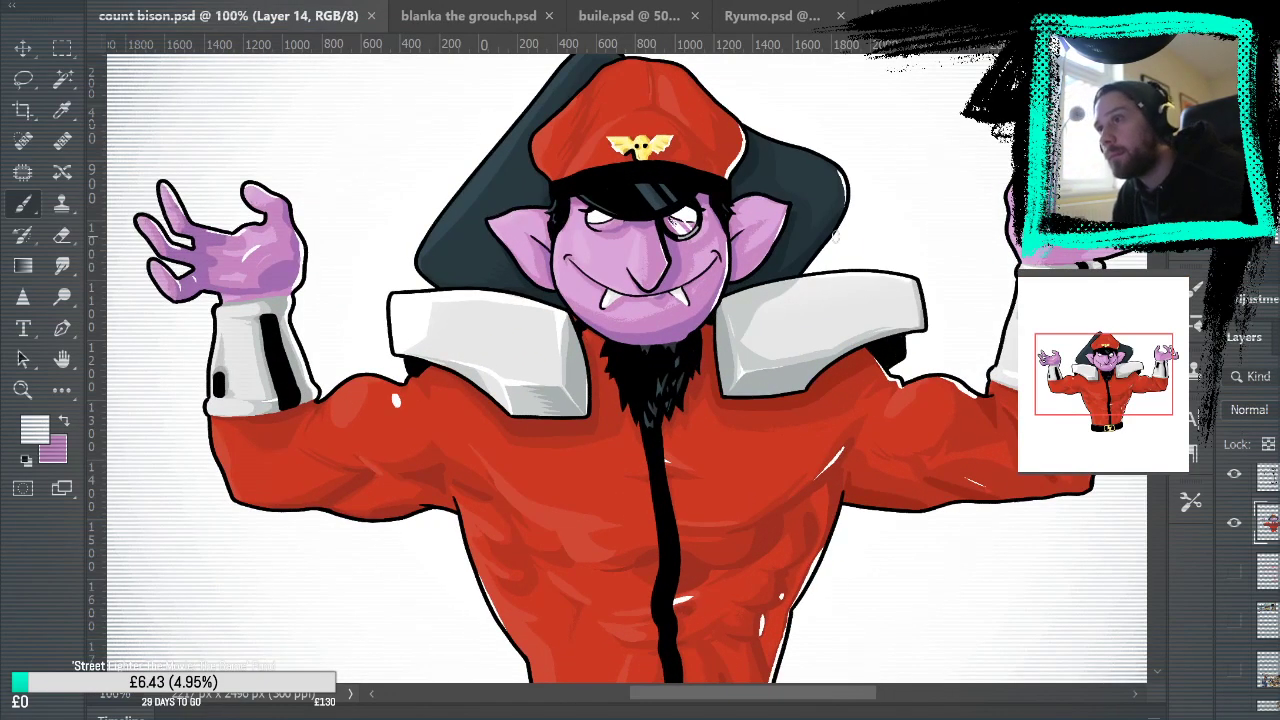
left_click_drag(1025, 540, 932, 541)
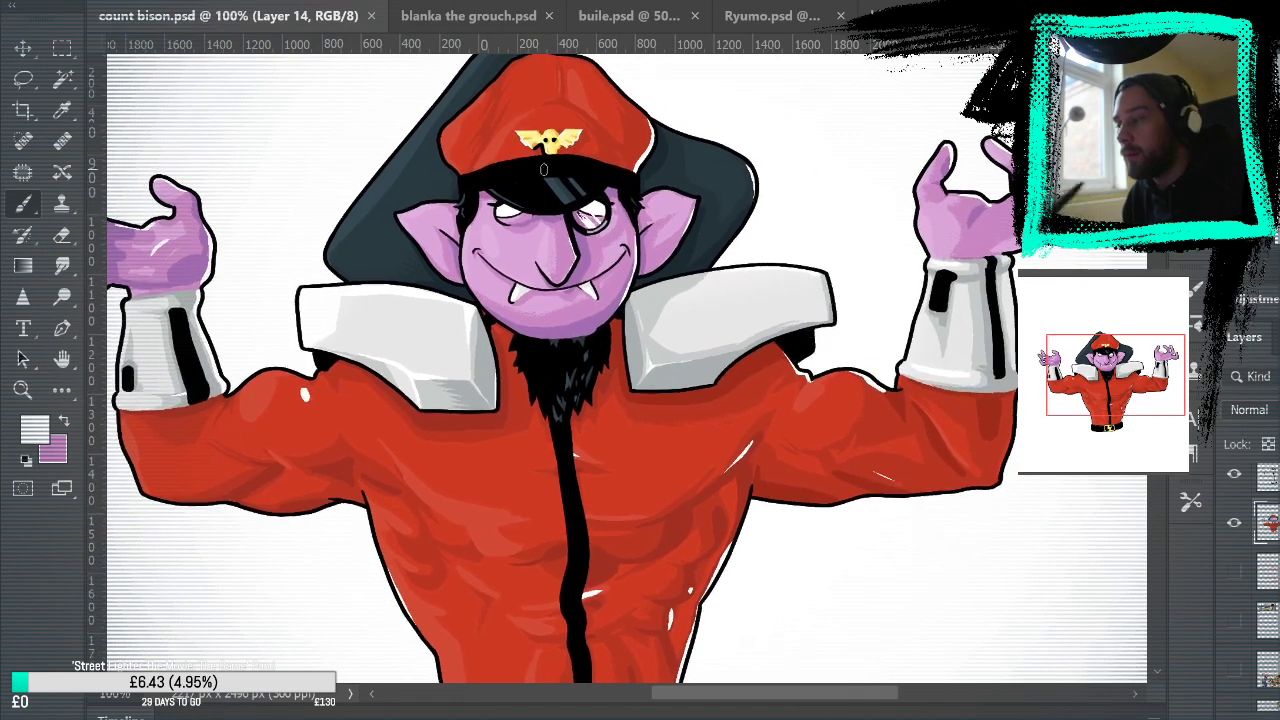
key("ctrl+minus")
left_click_drag(735, 194, 689, 151)
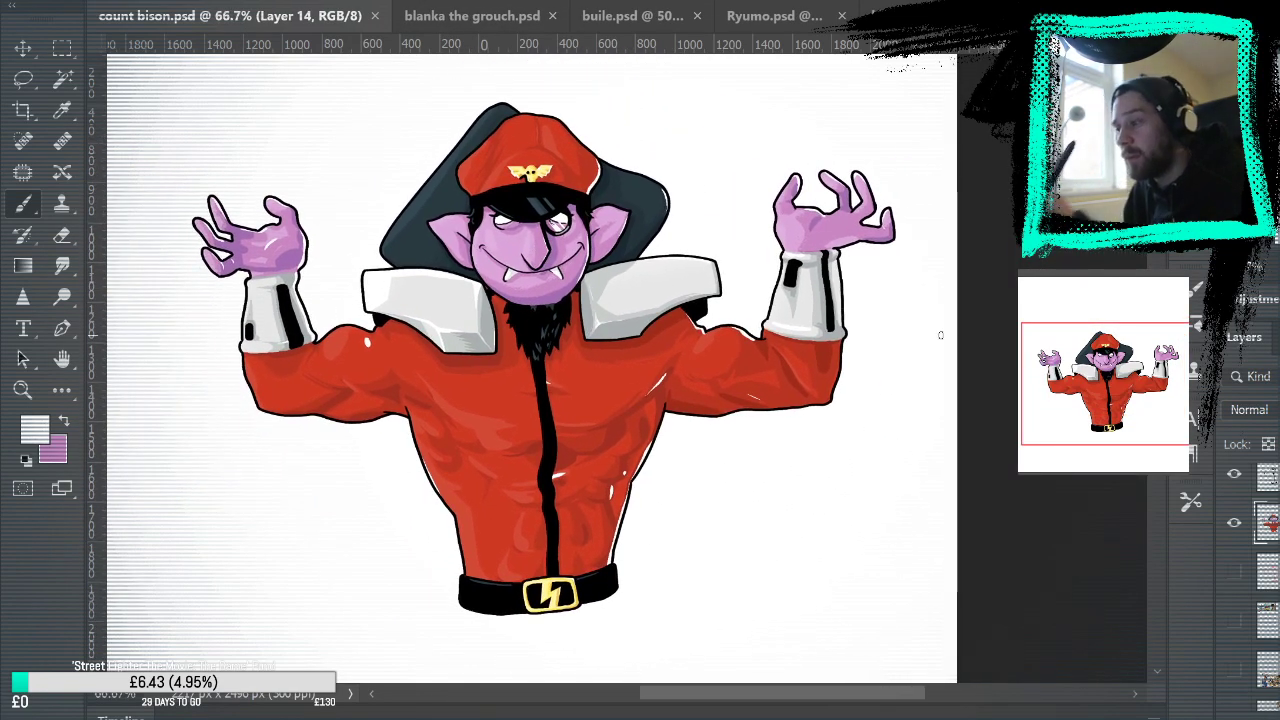
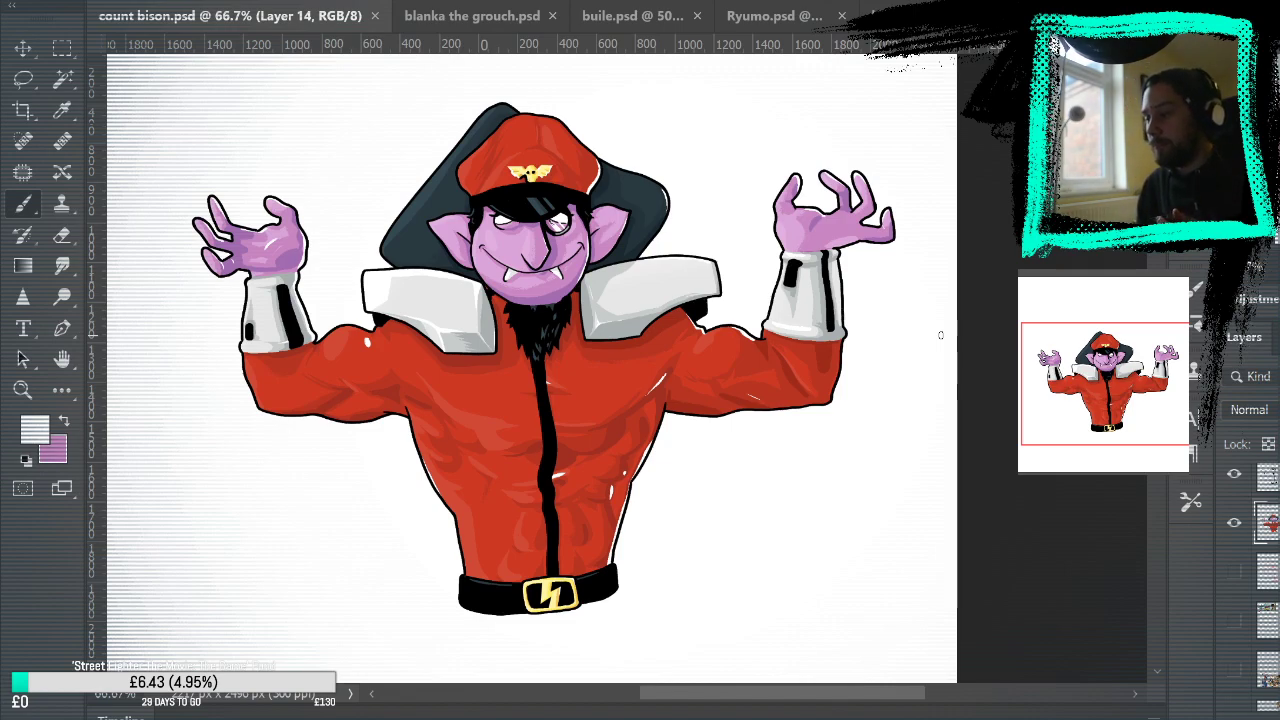
Step: Add a short brush stroke at the lower left corner of the cape collar and save the document
left_click(405, 295, "alt")
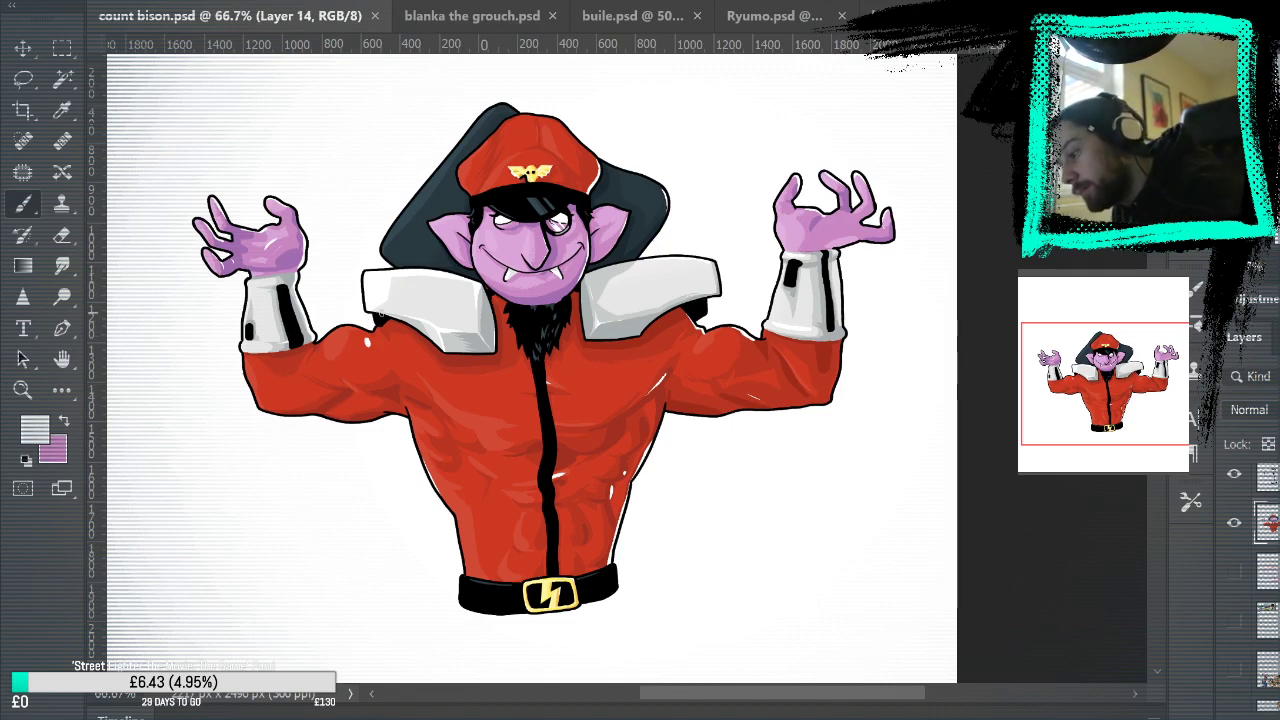
mouse_move(379, 313)
left_mouse_down()
mouse_move(378, 282)
mouse_move(393, 281)
left_mouse_up()
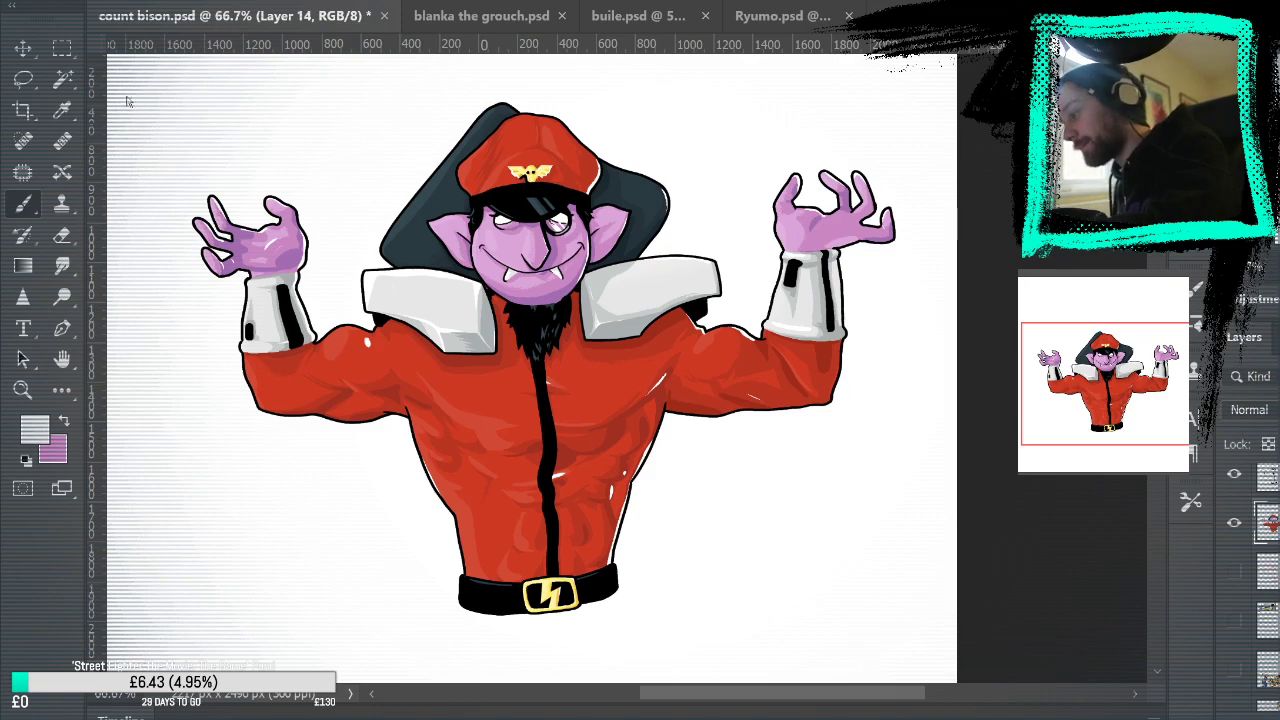
key("ctrl+s")
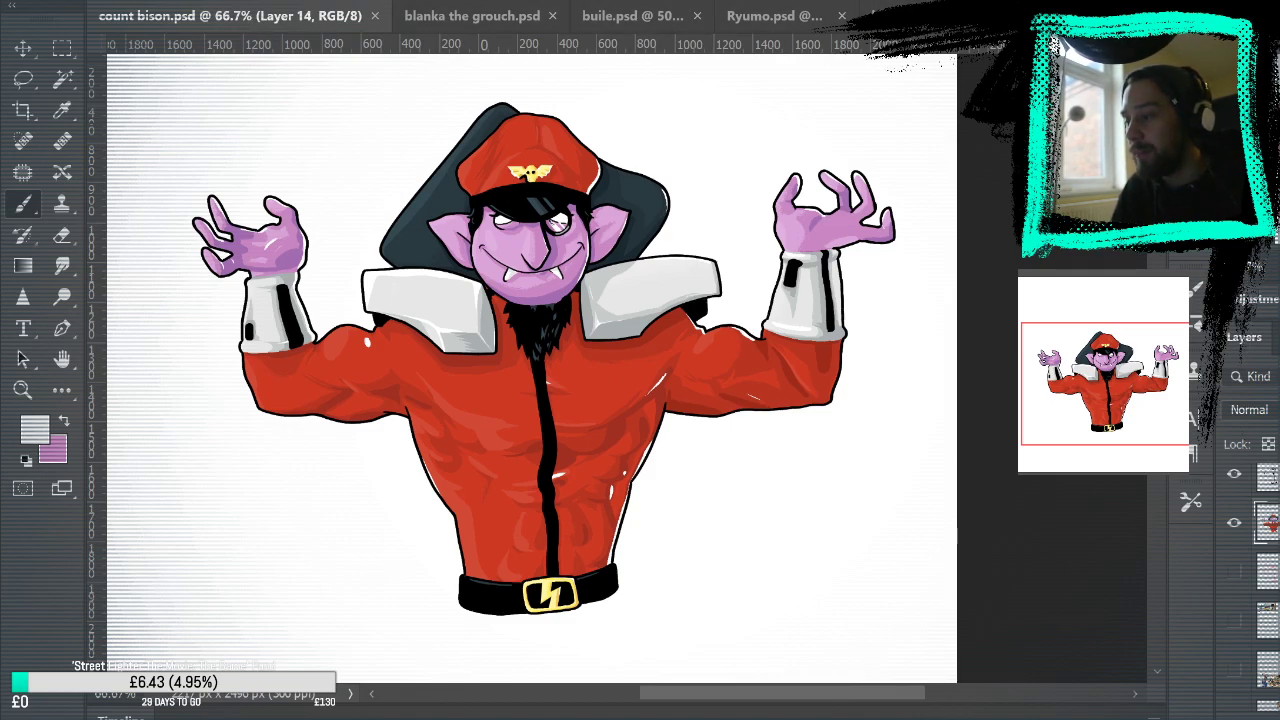
Step: Look through the Ryumo.psd and buile.psd character sketches
left_click(795, 30)
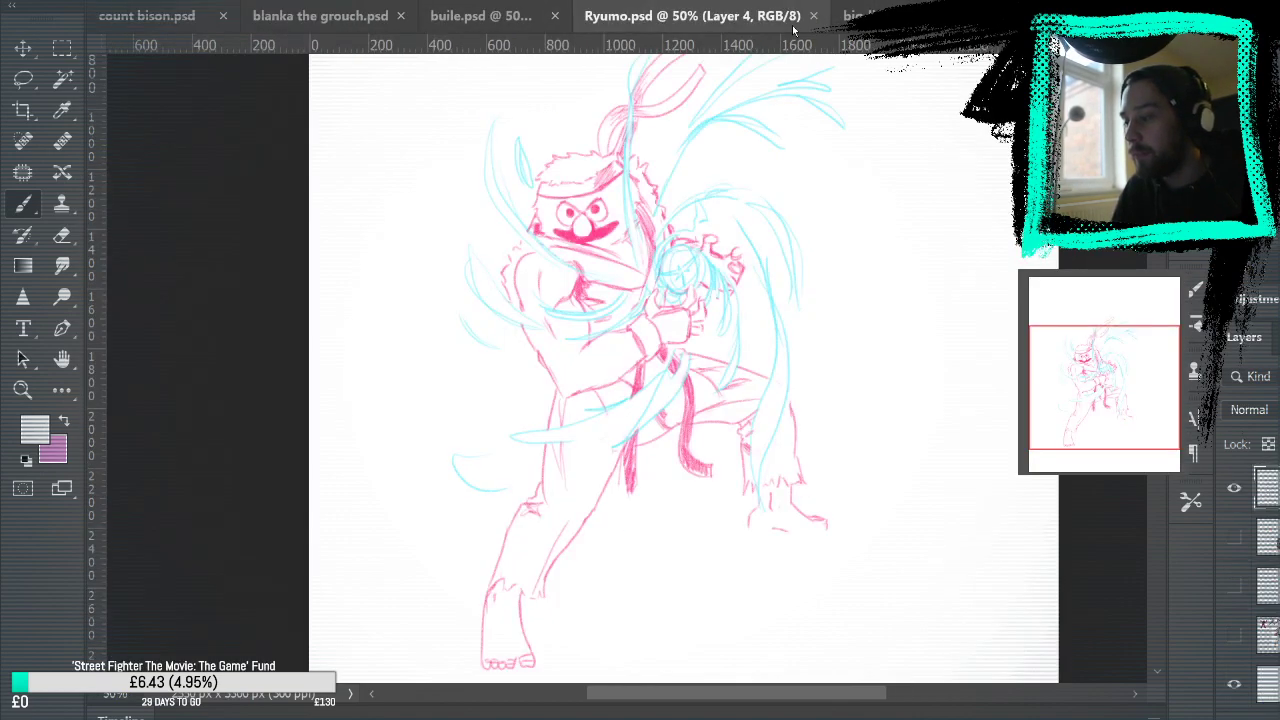
left_click(490, 20)
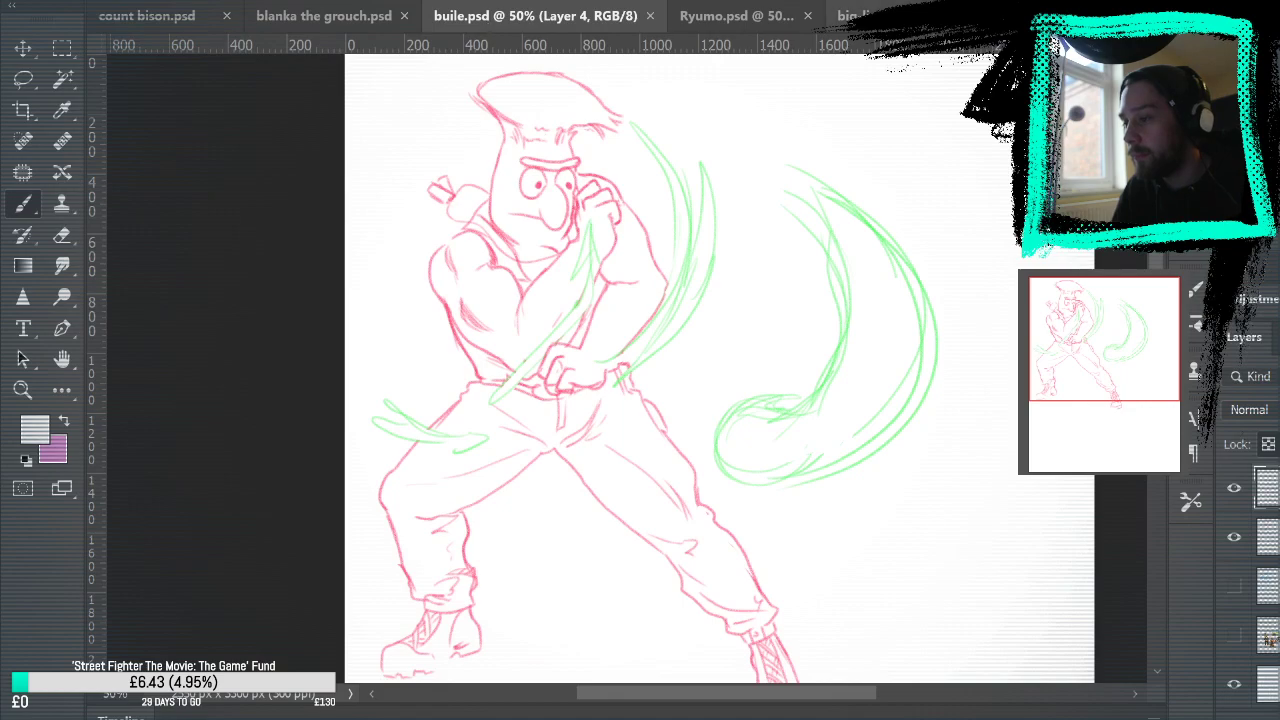
Step: Look through the remaining open character sketches, including the pink back-view fighter with the kanji on his back
left_click(872, 20)
left_click(1000, 20)
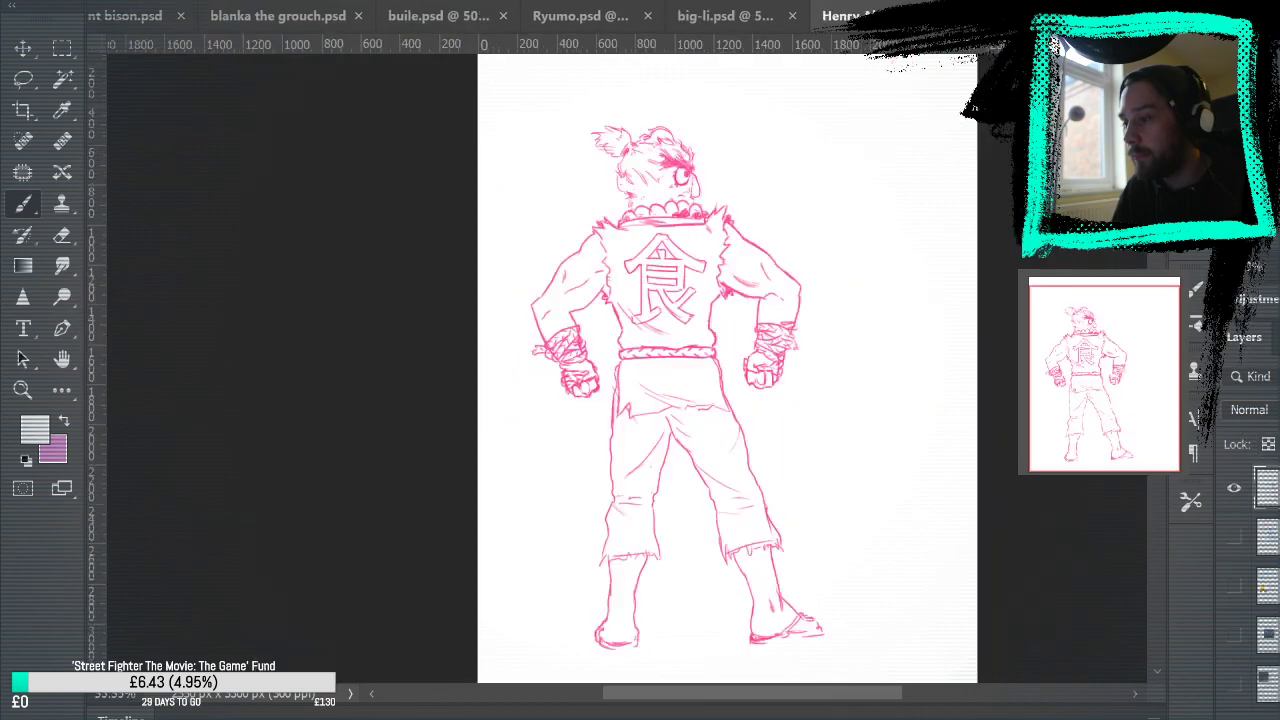
left_click(576, 18)
left_click(850, 16)
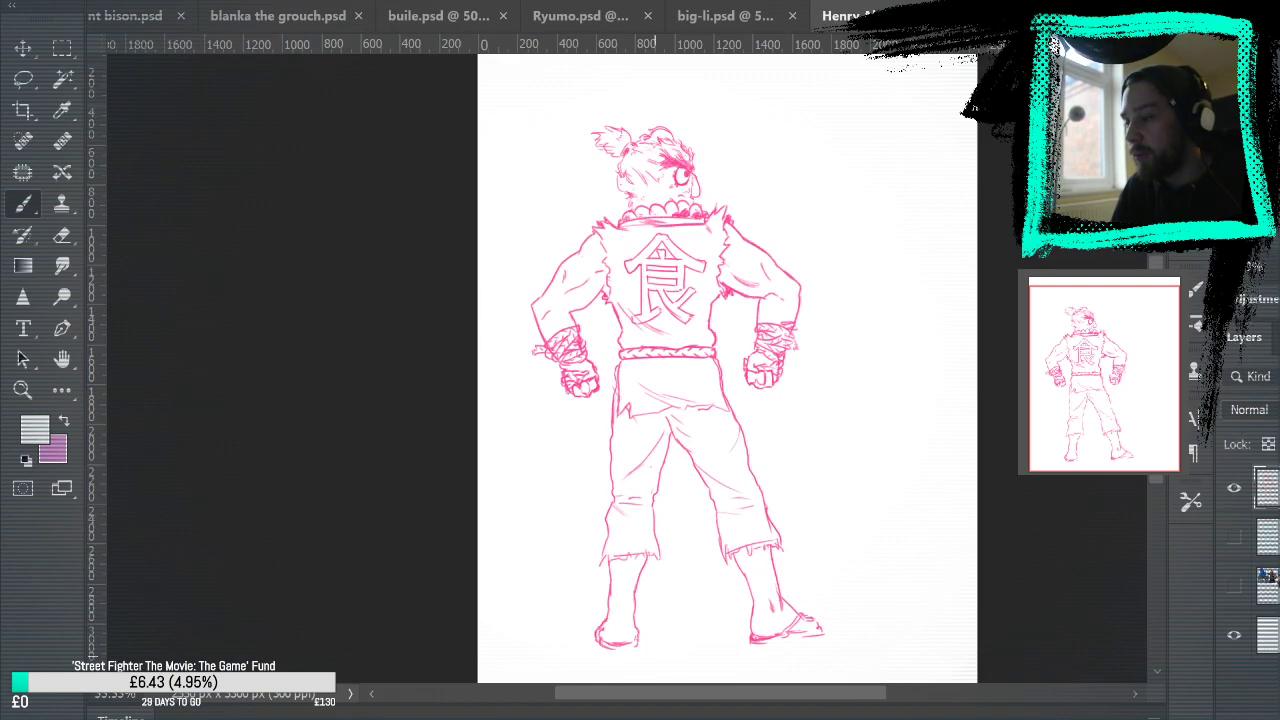
Step: Return to count bison.psd and show the pink sketch layer to examine the flames drawn above both hands
left_click(128, 18)
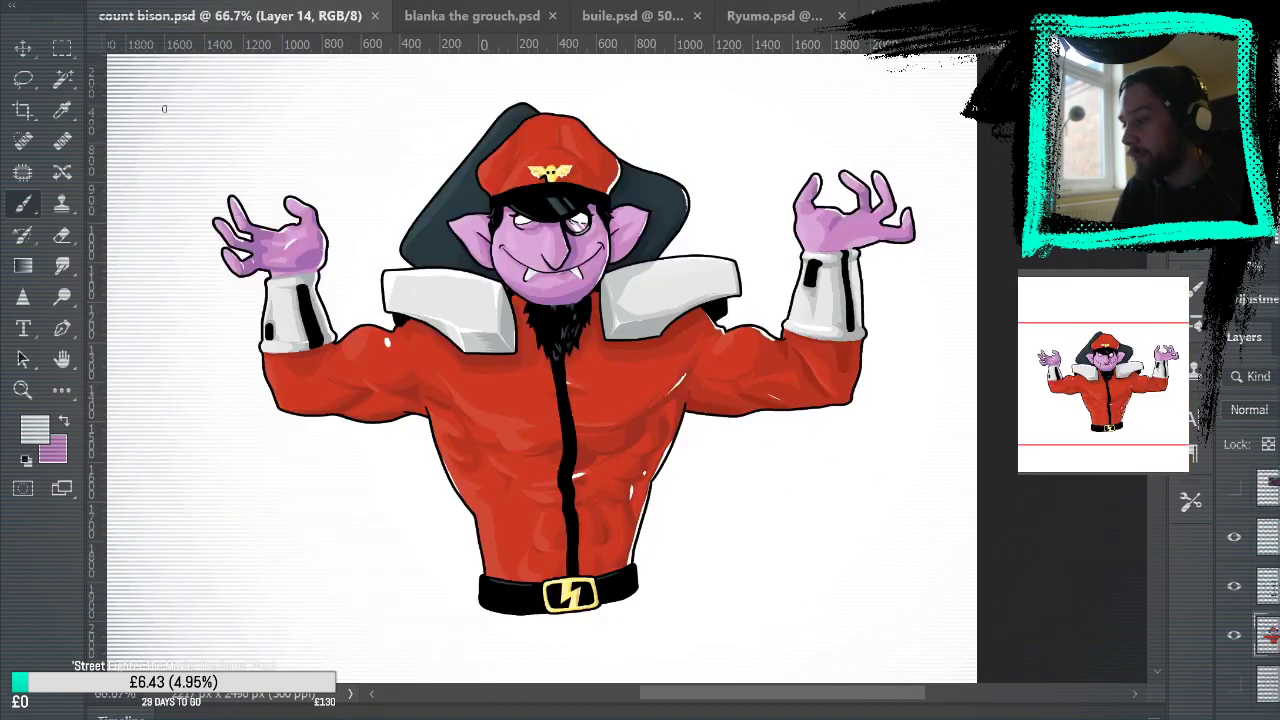
left_click(1235, 685)
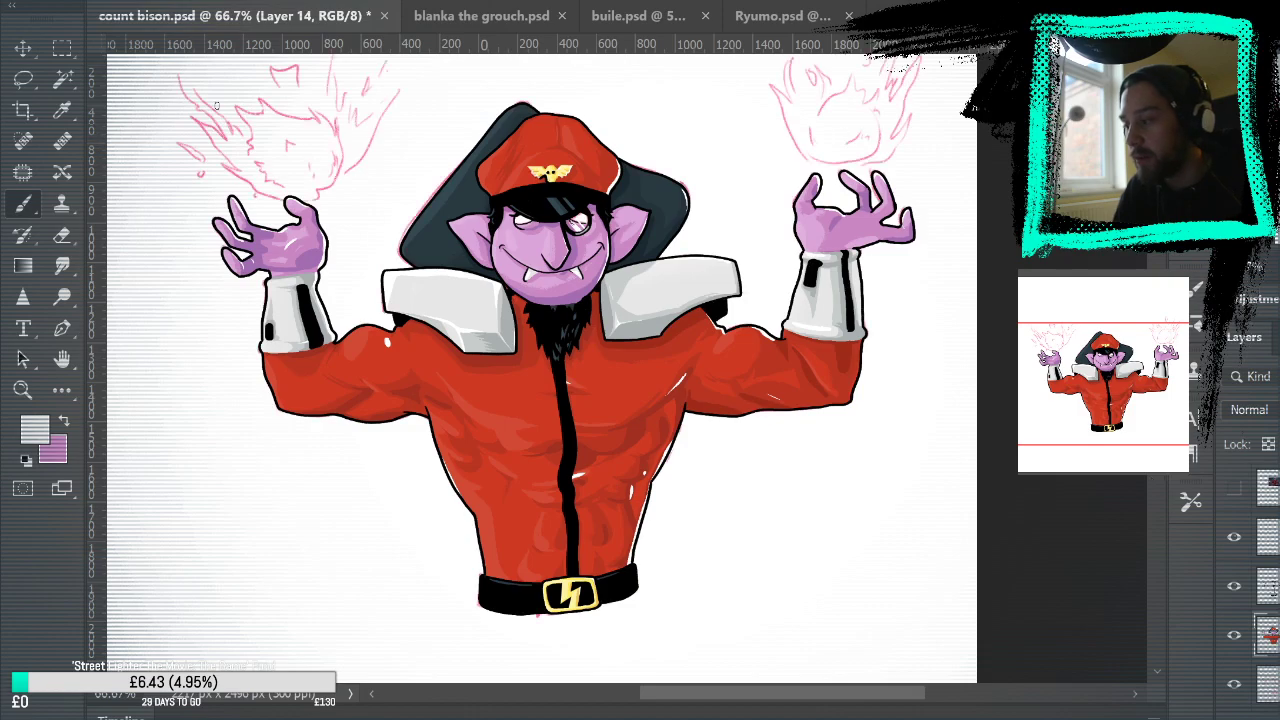
scroll(342, 138, "up", 3)
scroll(322, 315, "down", 1)
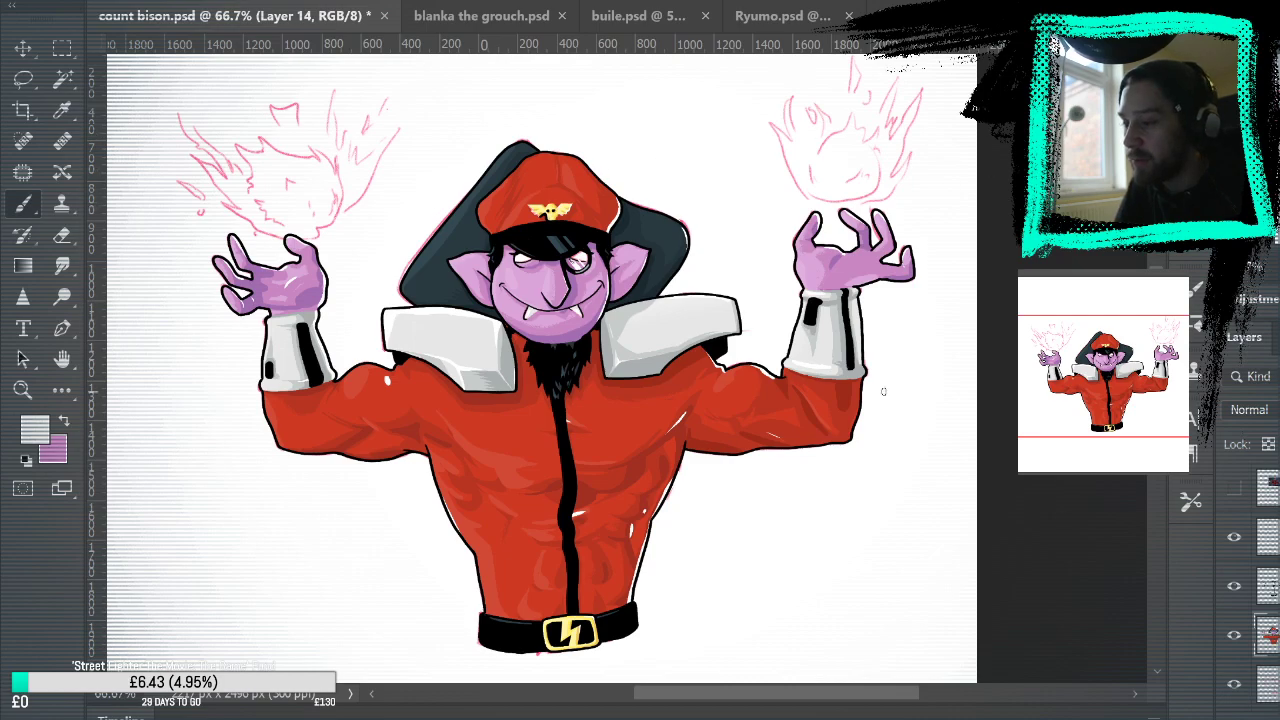
Step: Hide the pink flame sketch layer and save count bison.psd
left_click(1231, 684)
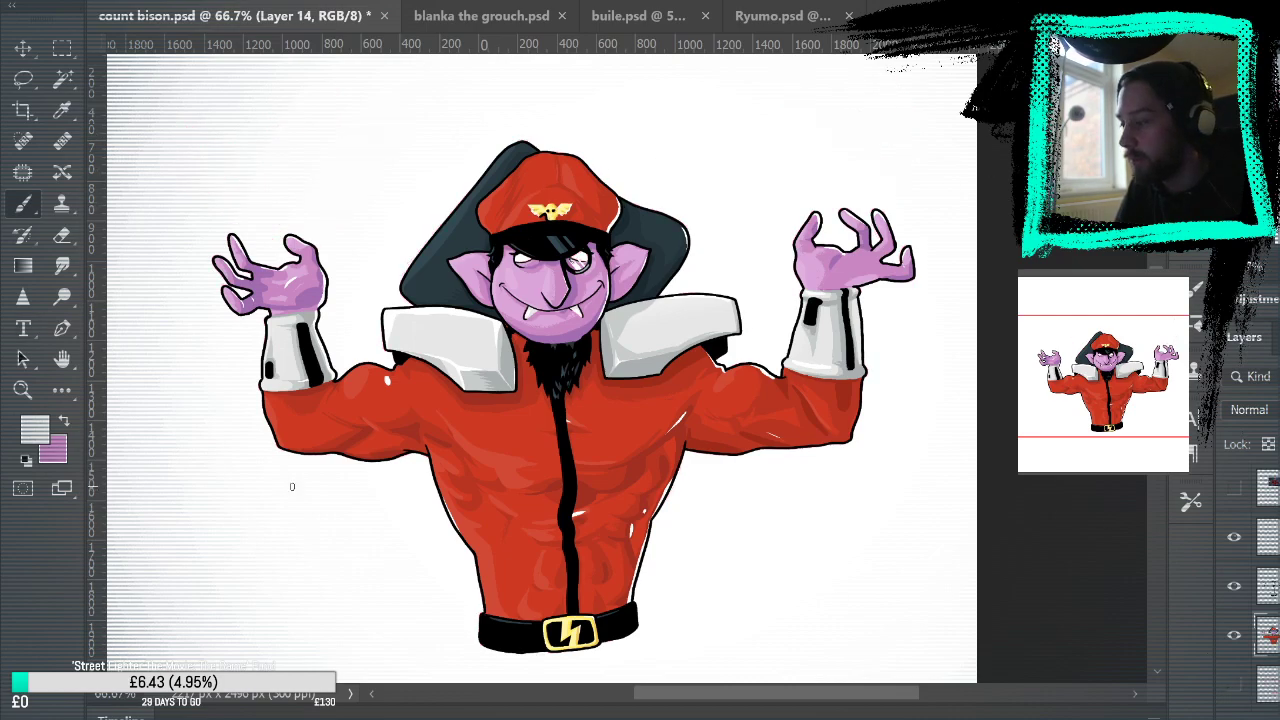
key("ctrl+s")
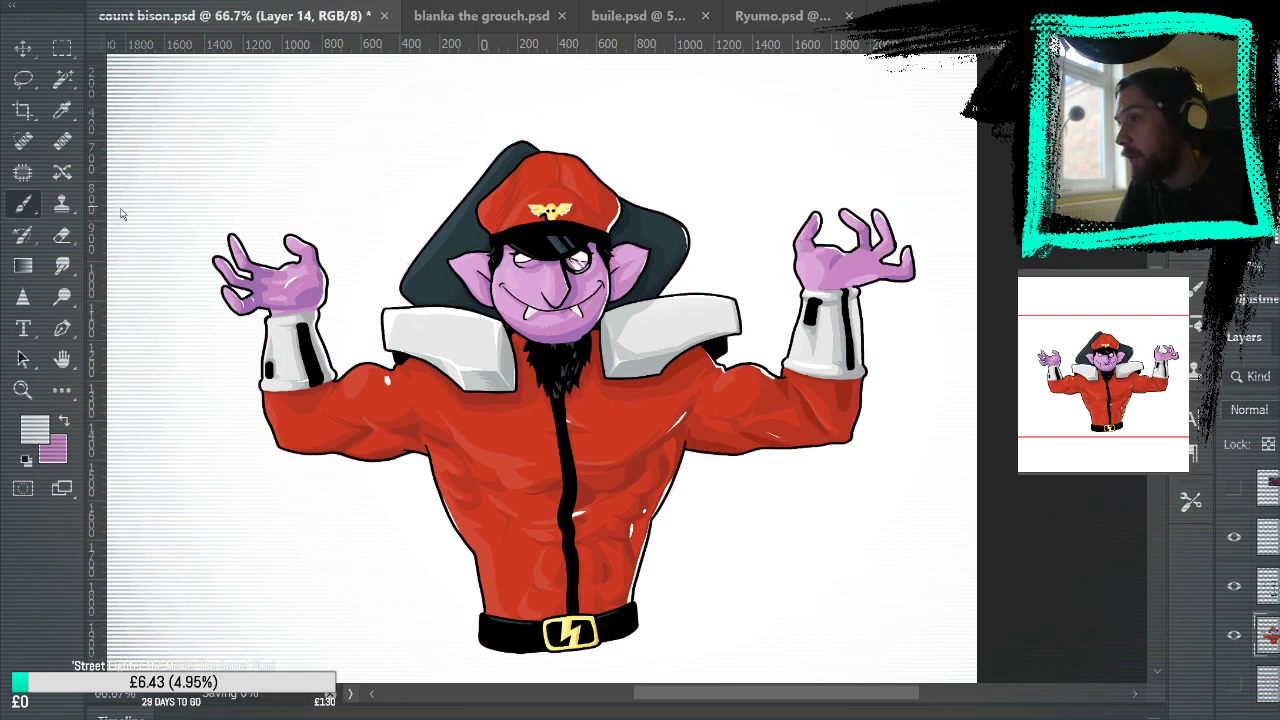
scroll(647, 337, "down", 1)
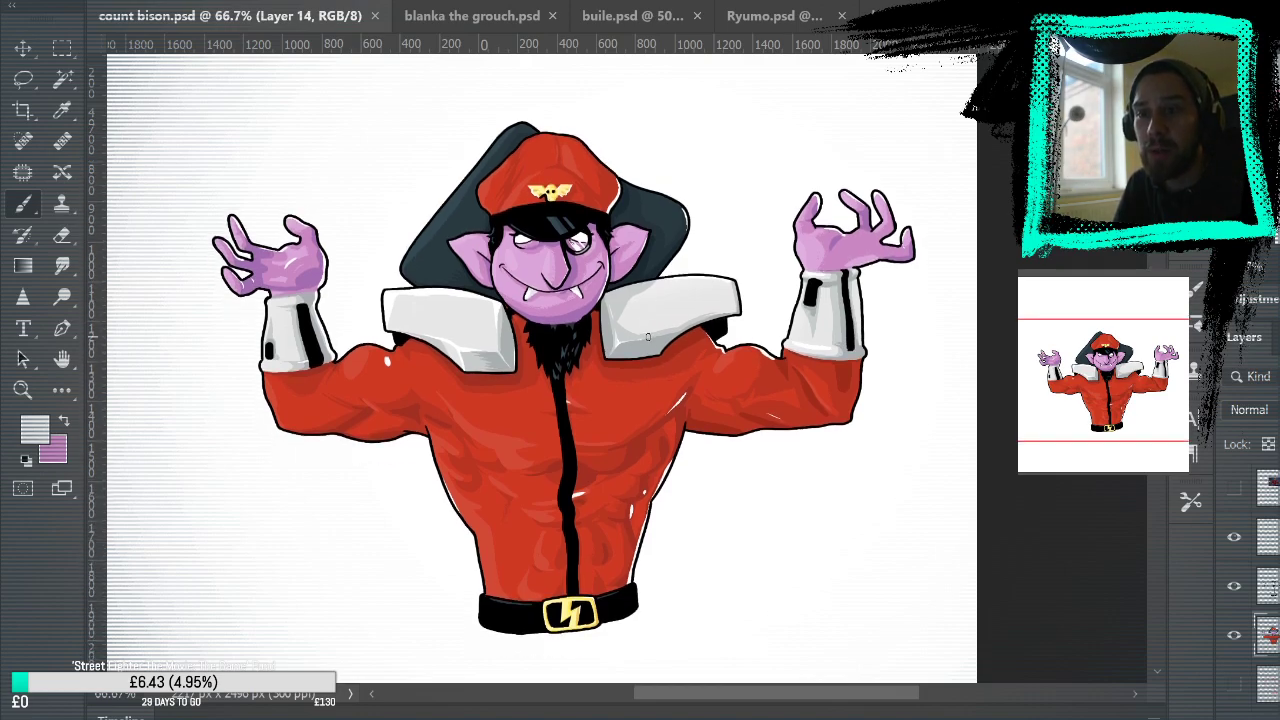